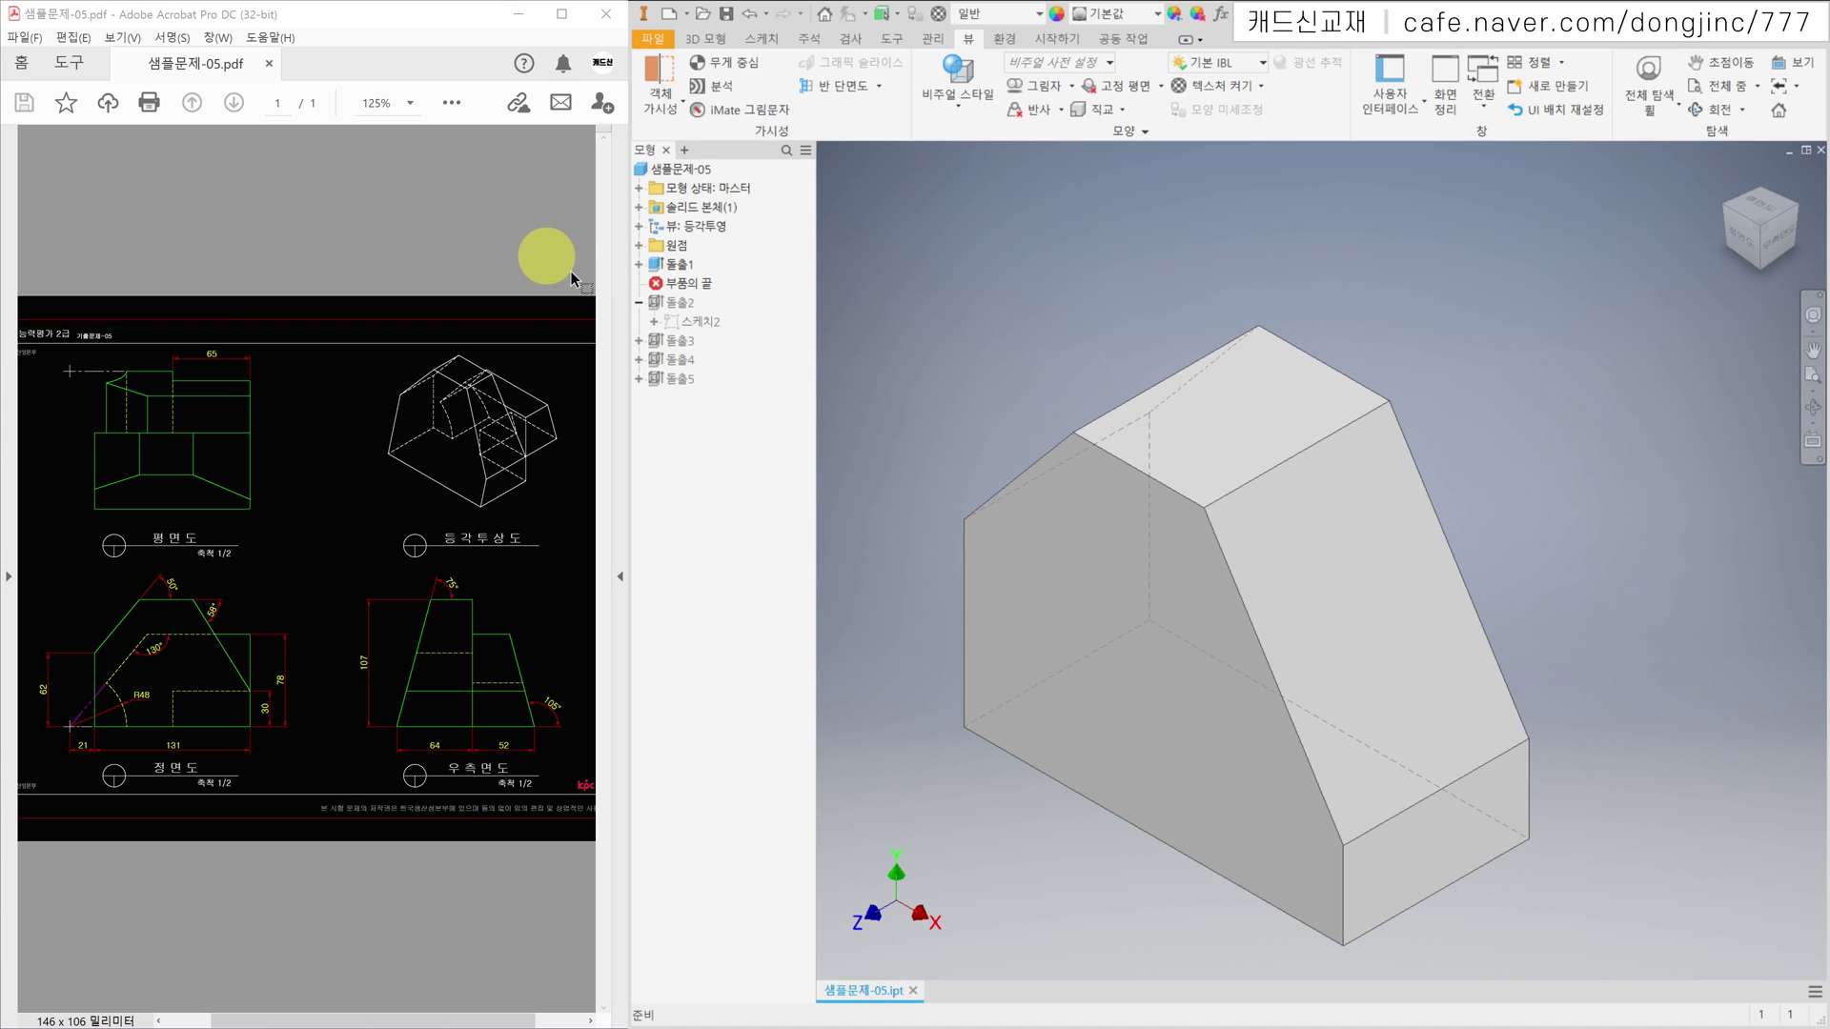
# Step: Move the end-of-part marker below 돌출2 and examine the front block's outline in the front, side and top views
pyautogui.moveTo(690, 301); pyautogui.dragTo(805, 334)
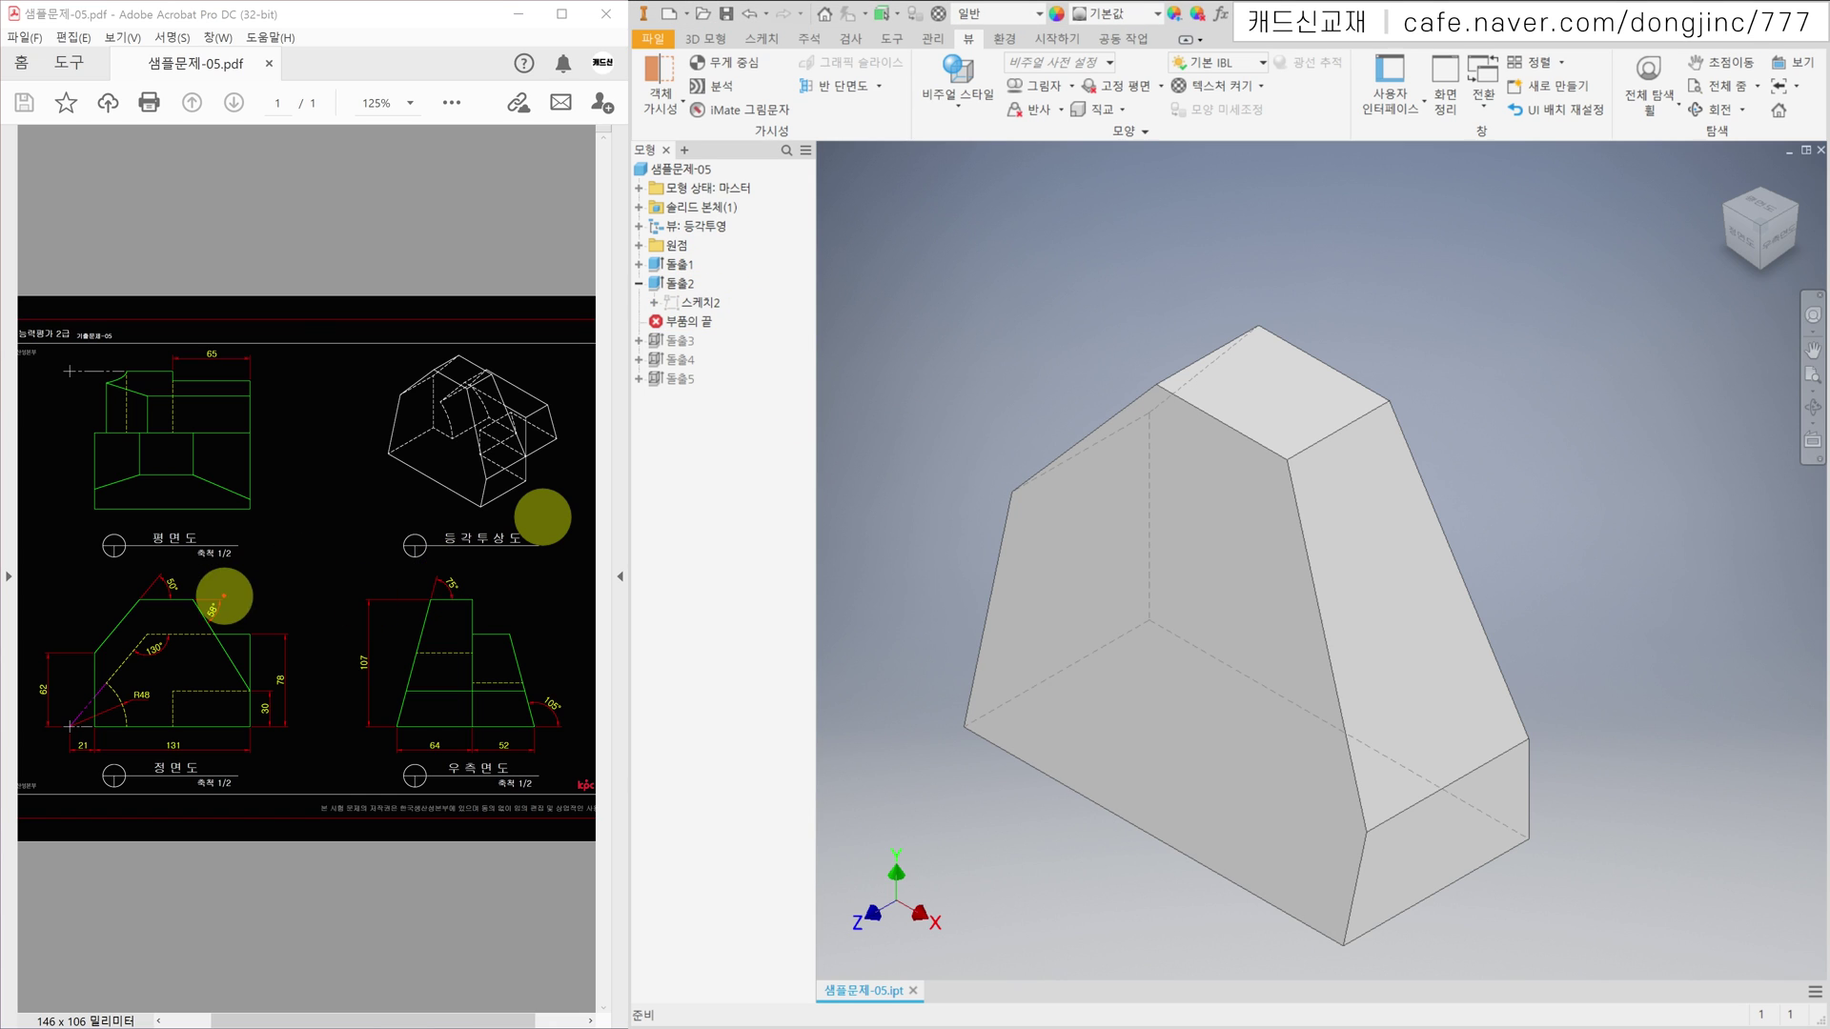
pyautogui.moveTo(172, 600)
pyautogui.mouseDown()
pyautogui.moveTo(92, 659)
pyautogui.moveTo(100, 719)
pyautogui.moveTo(233, 724)
pyautogui.moveTo(205, 601)
pyautogui.mouseUp()
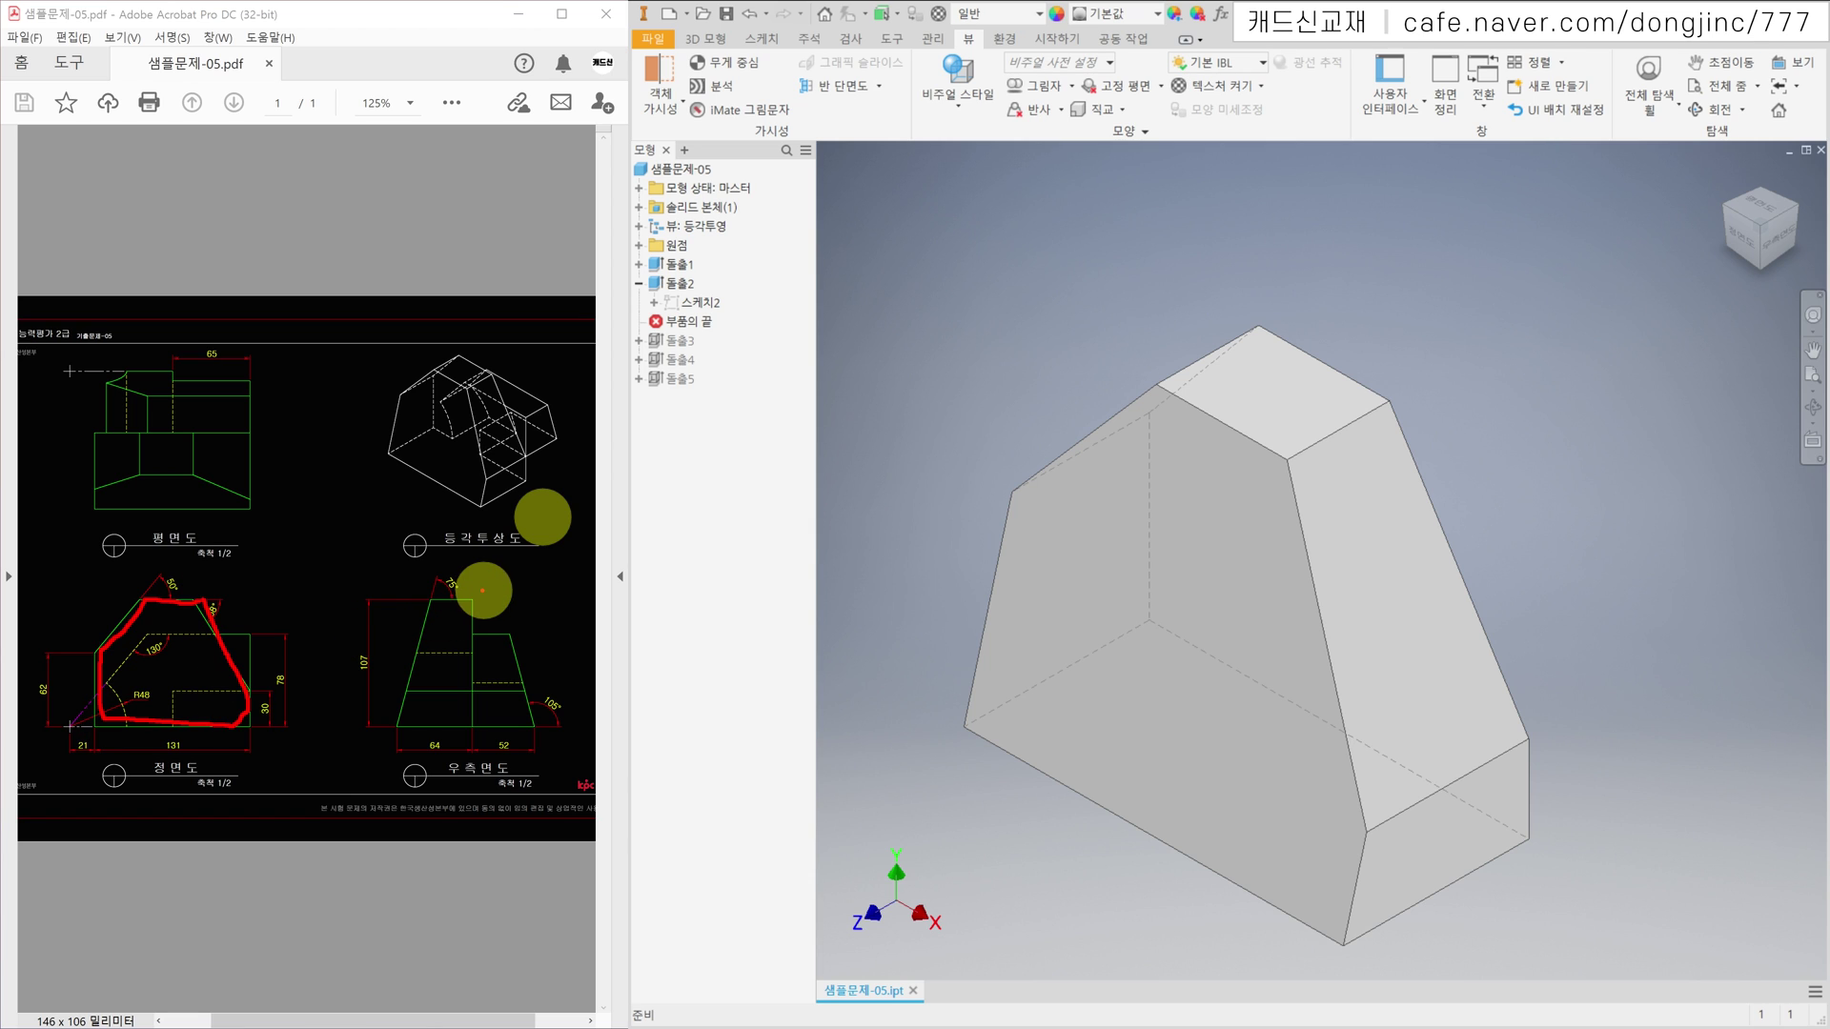
pyautogui.moveTo(468, 600)
pyautogui.mouseDown()
pyautogui.moveTo(425, 592)
pyautogui.moveTo(384, 724)
pyautogui.moveTo(461, 724)
pyautogui.moveTo(488, 600)
pyautogui.mouseUp()
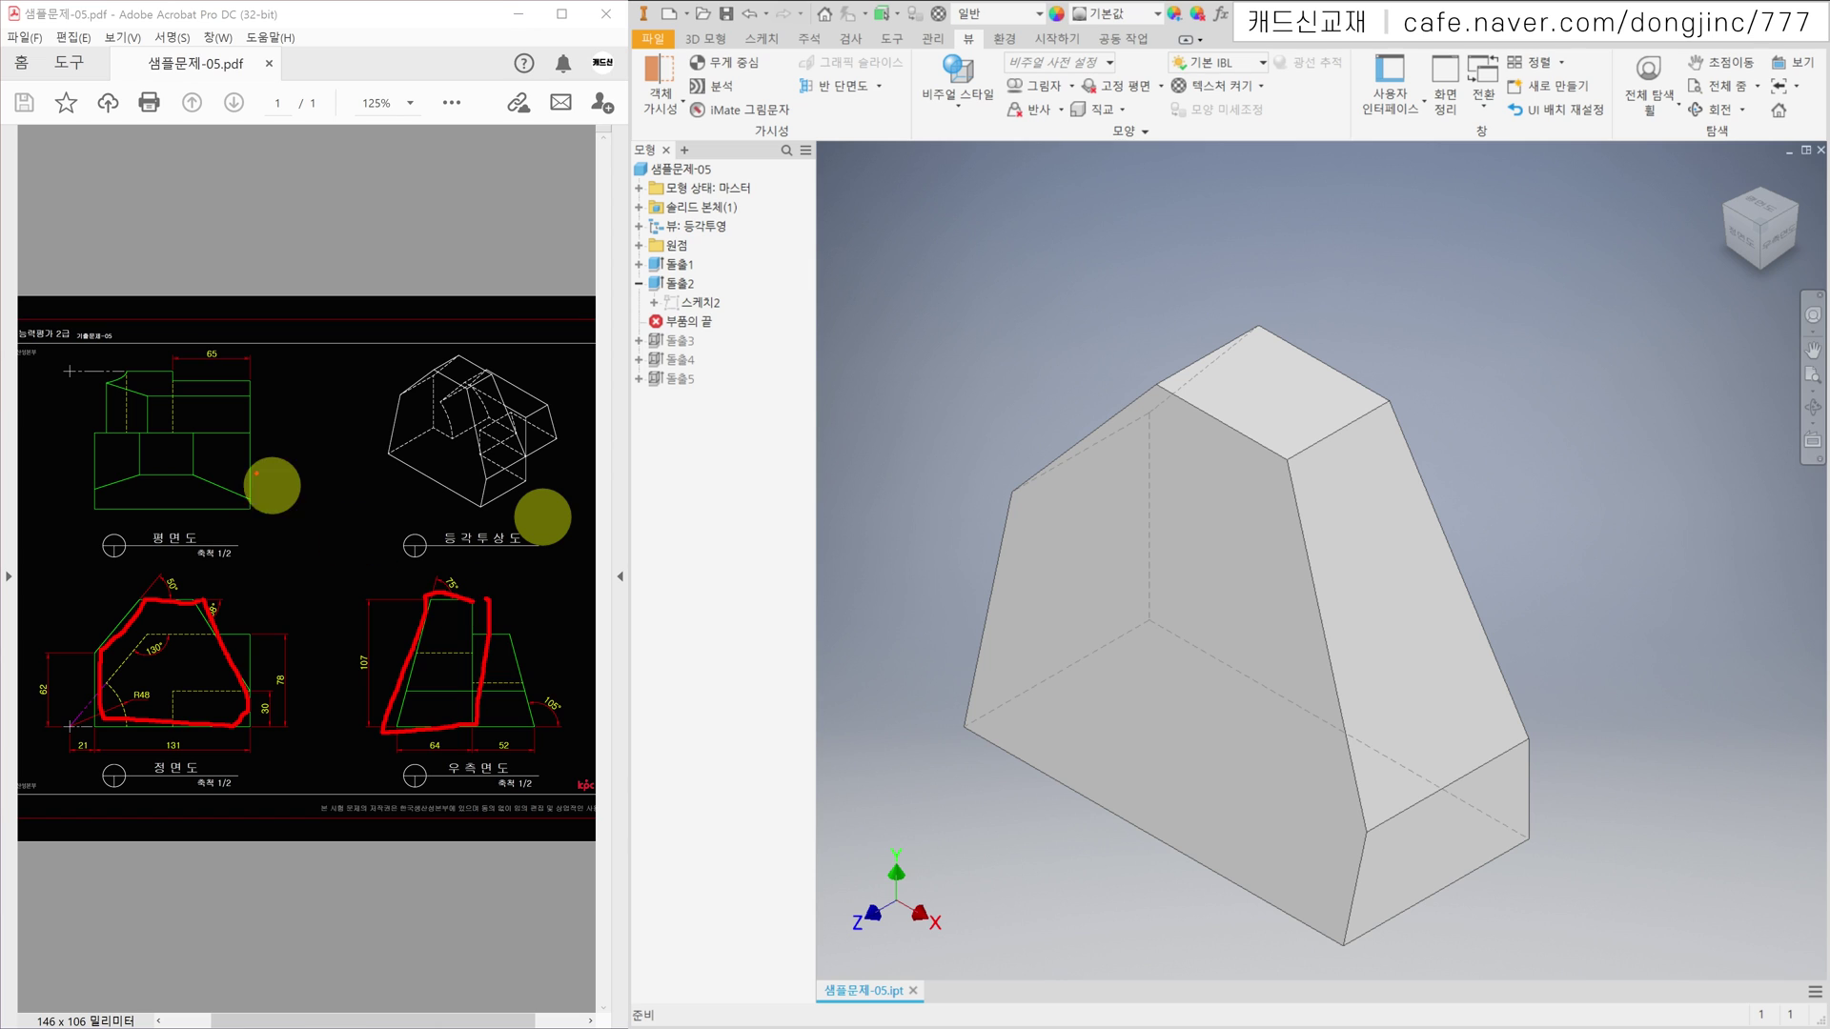
pyautogui.moveTo(254, 434)
pyautogui.mouseDown()
pyautogui.moveTo(99, 444)
pyautogui.moveTo(97, 505)
pyautogui.moveTo(217, 509)
pyautogui.moveTo(245, 490)
pyautogui.moveTo(244, 438)
pyautogui.mouseUp()
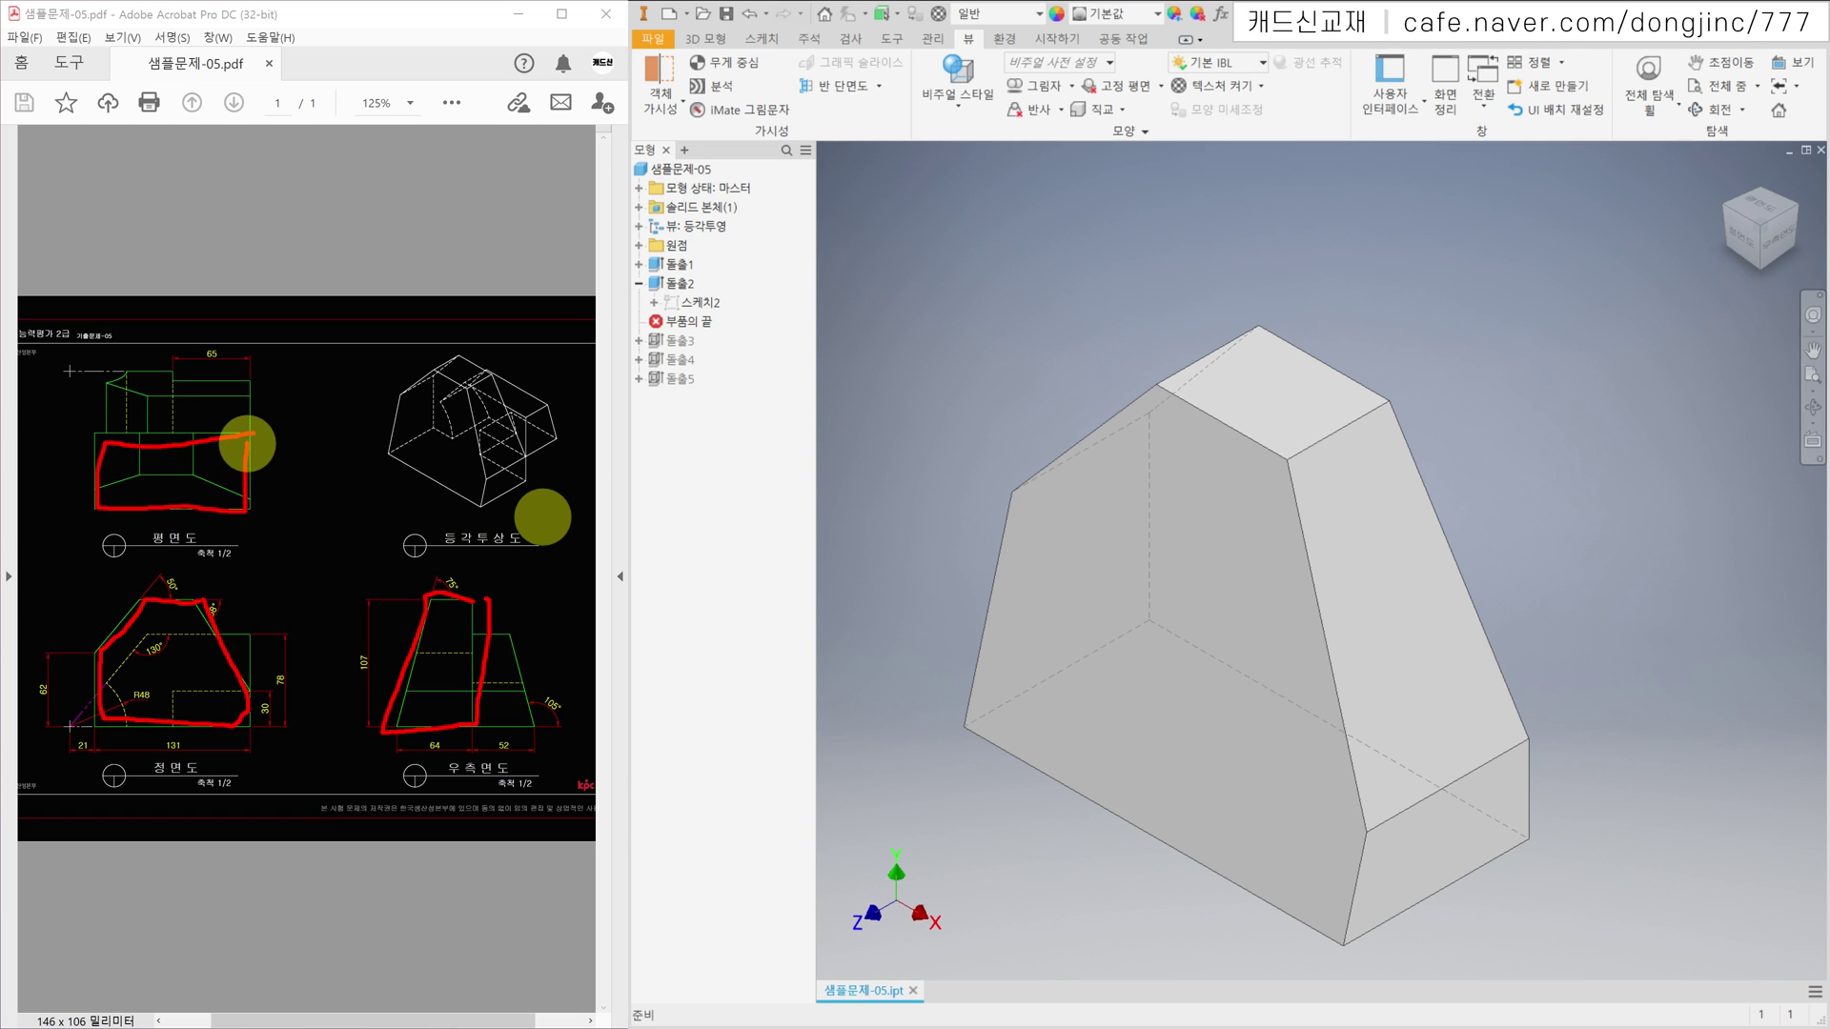
pyautogui.press('Escape')
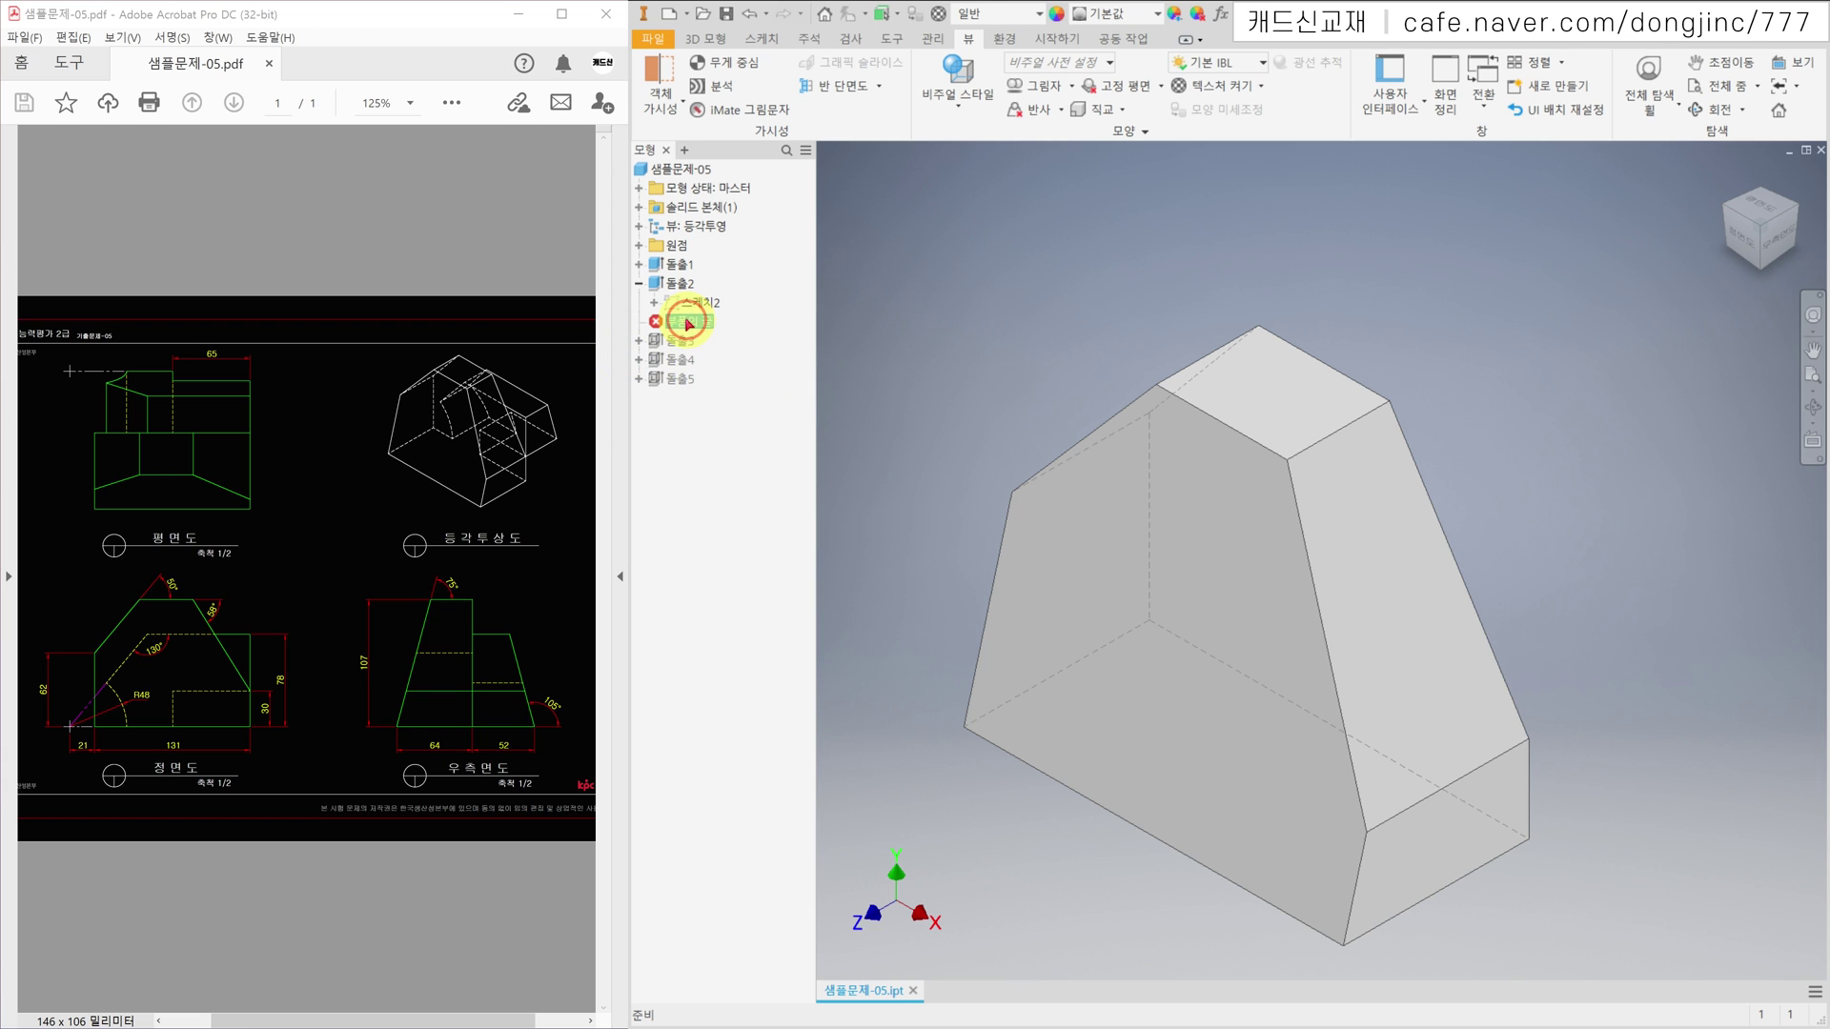
# Step: Move the end-of-part marker below 돌출4 and examine the rear block's outline in the side, front and top views
pyautogui.moveTo(689, 349); pyautogui.dragTo(683, 368)
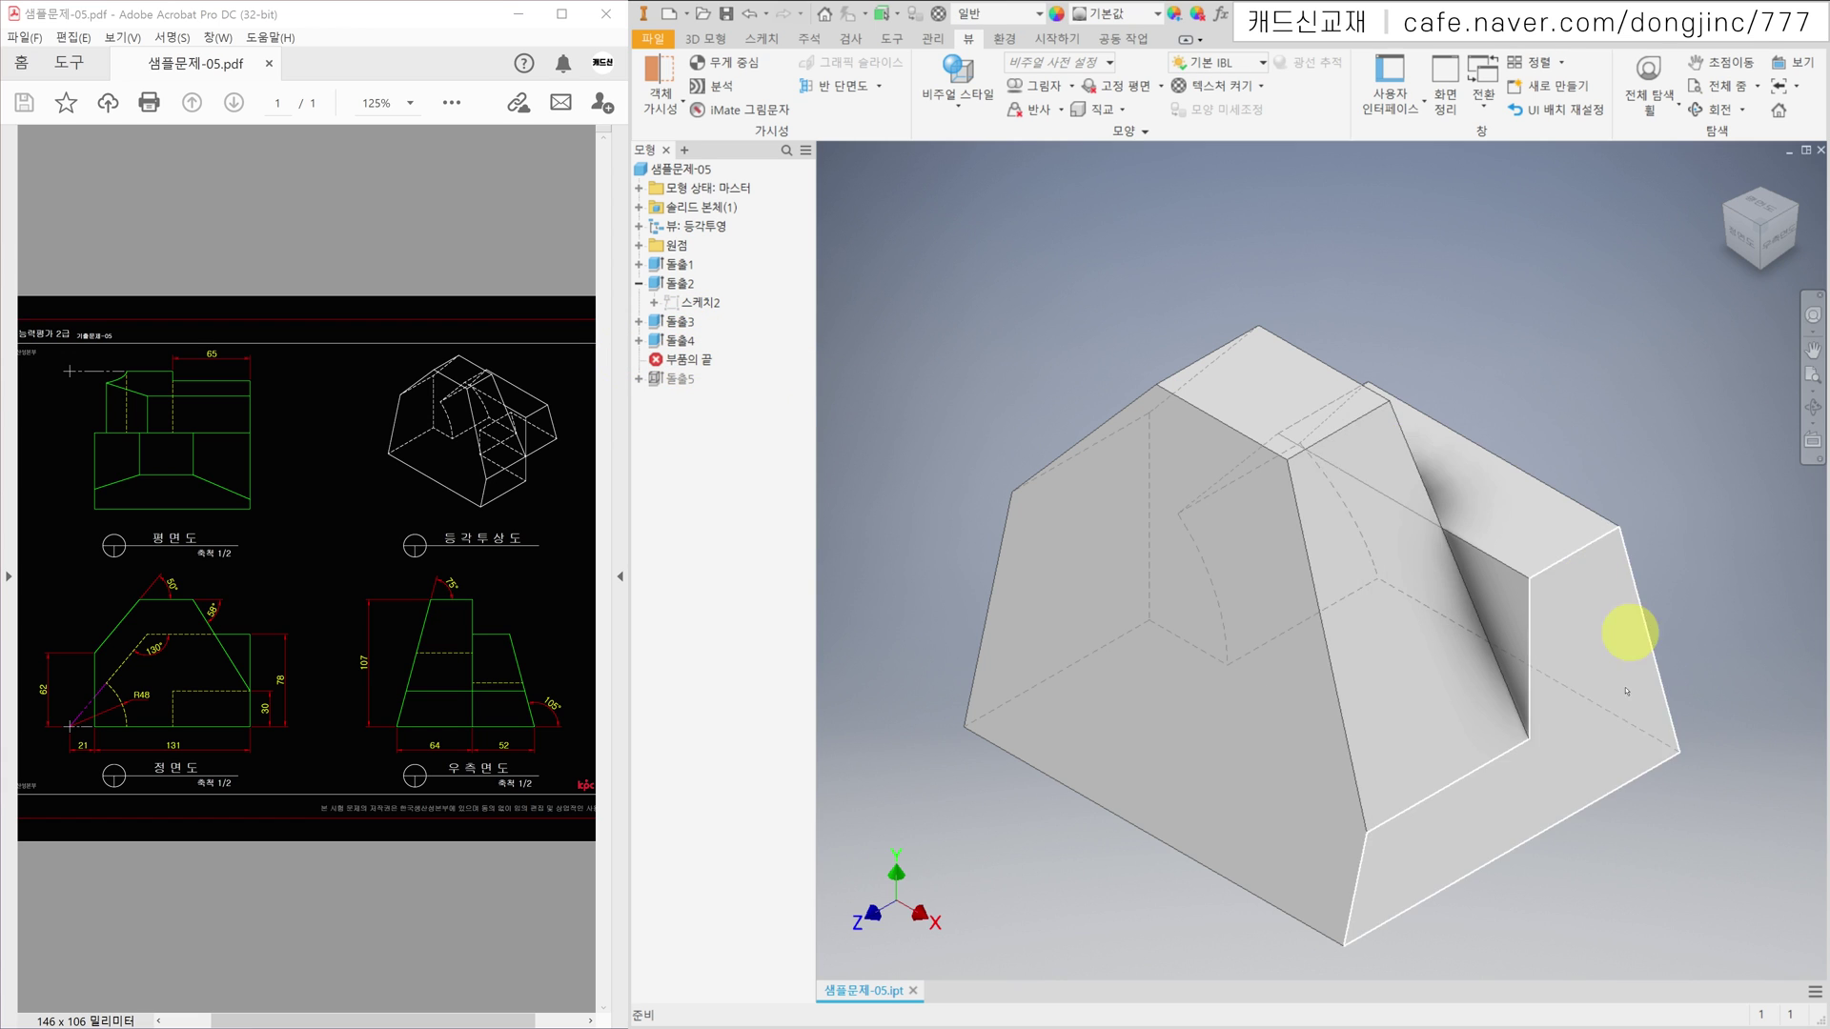
pyautogui.moveTo(512, 623)
pyautogui.mouseDown()
pyautogui.moveTo(482, 621)
pyautogui.moveTo(483, 727)
pyautogui.moveTo(524, 686)
pyautogui.moveTo(517, 627)
pyautogui.mouseUp()
pyautogui.moveTo(257, 641)
pyautogui.mouseDown()
pyautogui.moveTo(180, 626)
pyautogui.moveTo(110, 674)
pyautogui.moveTo(174, 719)
pyautogui.moveTo(244, 669)
pyautogui.moveTo(249, 637)
pyautogui.mouseUp()
pyautogui.moveTo(248, 385)
pyautogui.mouseDown()
pyautogui.moveTo(152, 360)
pyautogui.moveTo(90, 400)
pyautogui.moveTo(197, 425)
pyautogui.moveTo(202, 365)
pyautogui.mouseUp()
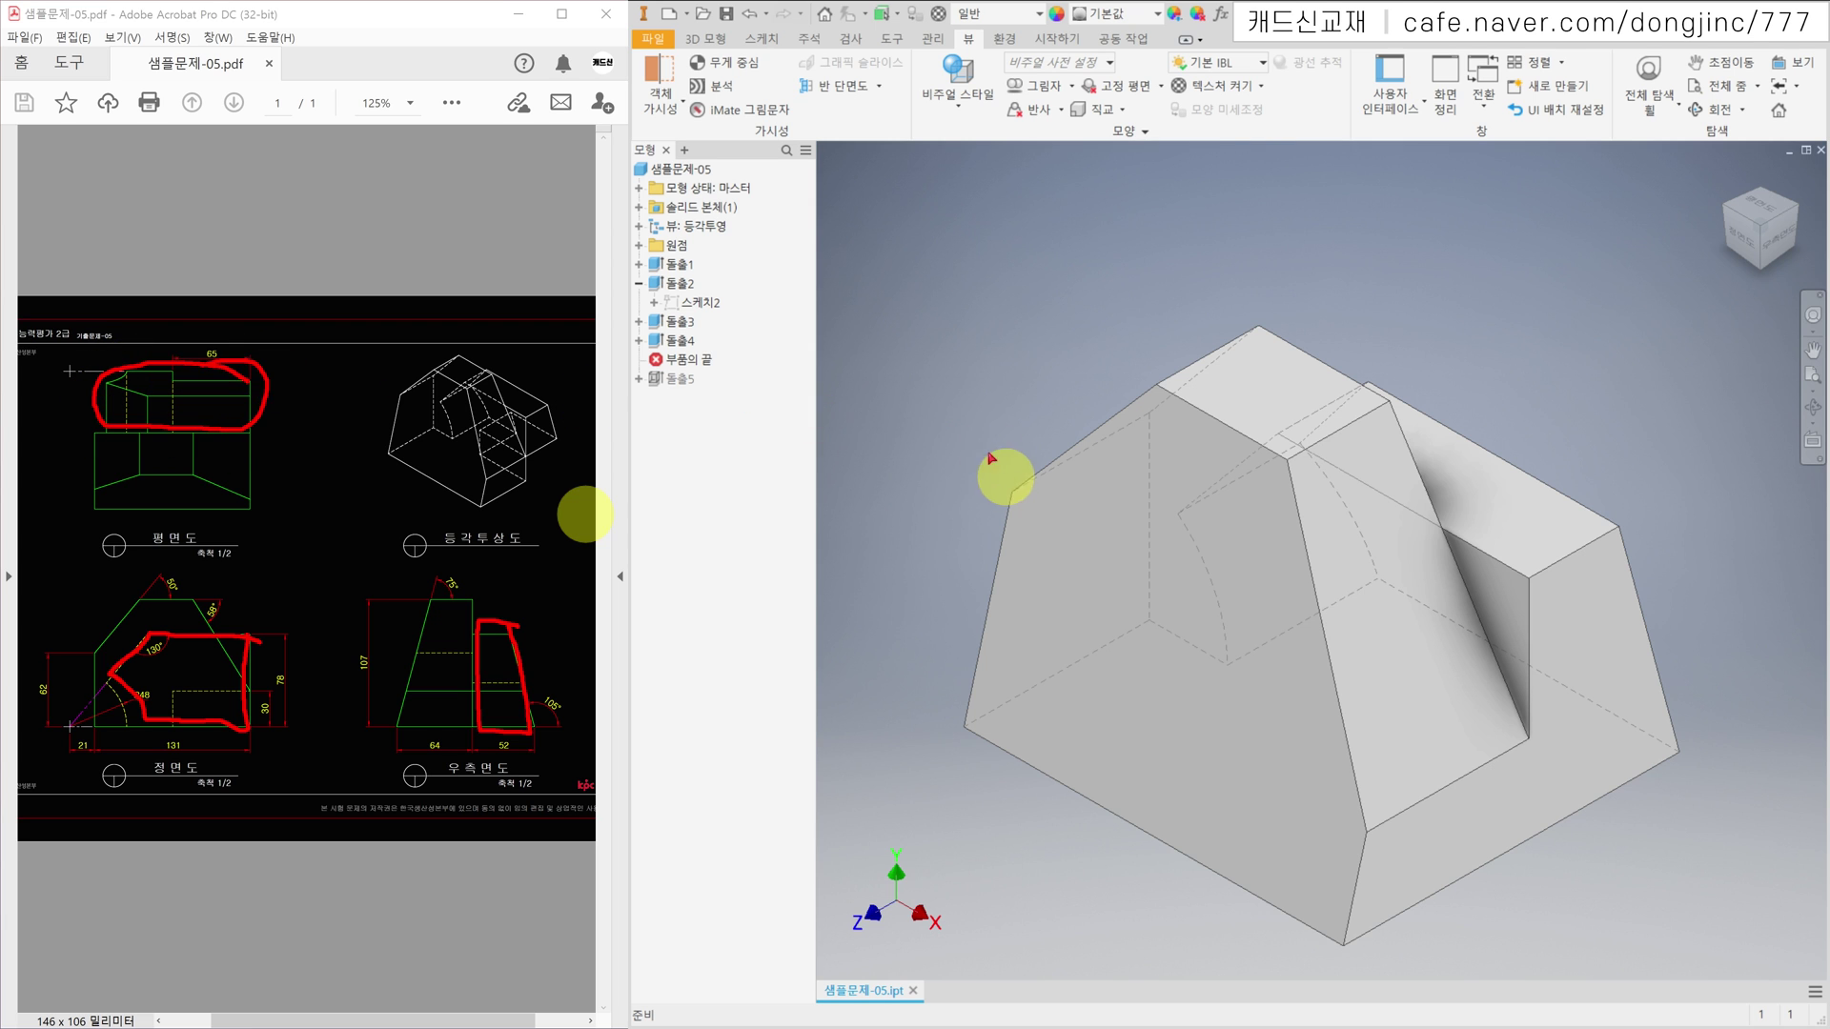
# Step: Move the end-of-part marker below 돌출5 and view the complete part from the front
pyautogui.click(713, 381)
pyautogui.moveTo(689, 386); pyautogui.dragTo(689, 389)
pyautogui.moveTo(1128, 694)
pyautogui.keyDown('shift'); pyautogui.mouseDown(button='middle')
pyautogui.moveTo(1278, 646)
pyautogui.moveTo(1406, 738)
pyautogui.mouseUp(button='middle'); pyautogui.keyUp('shift')
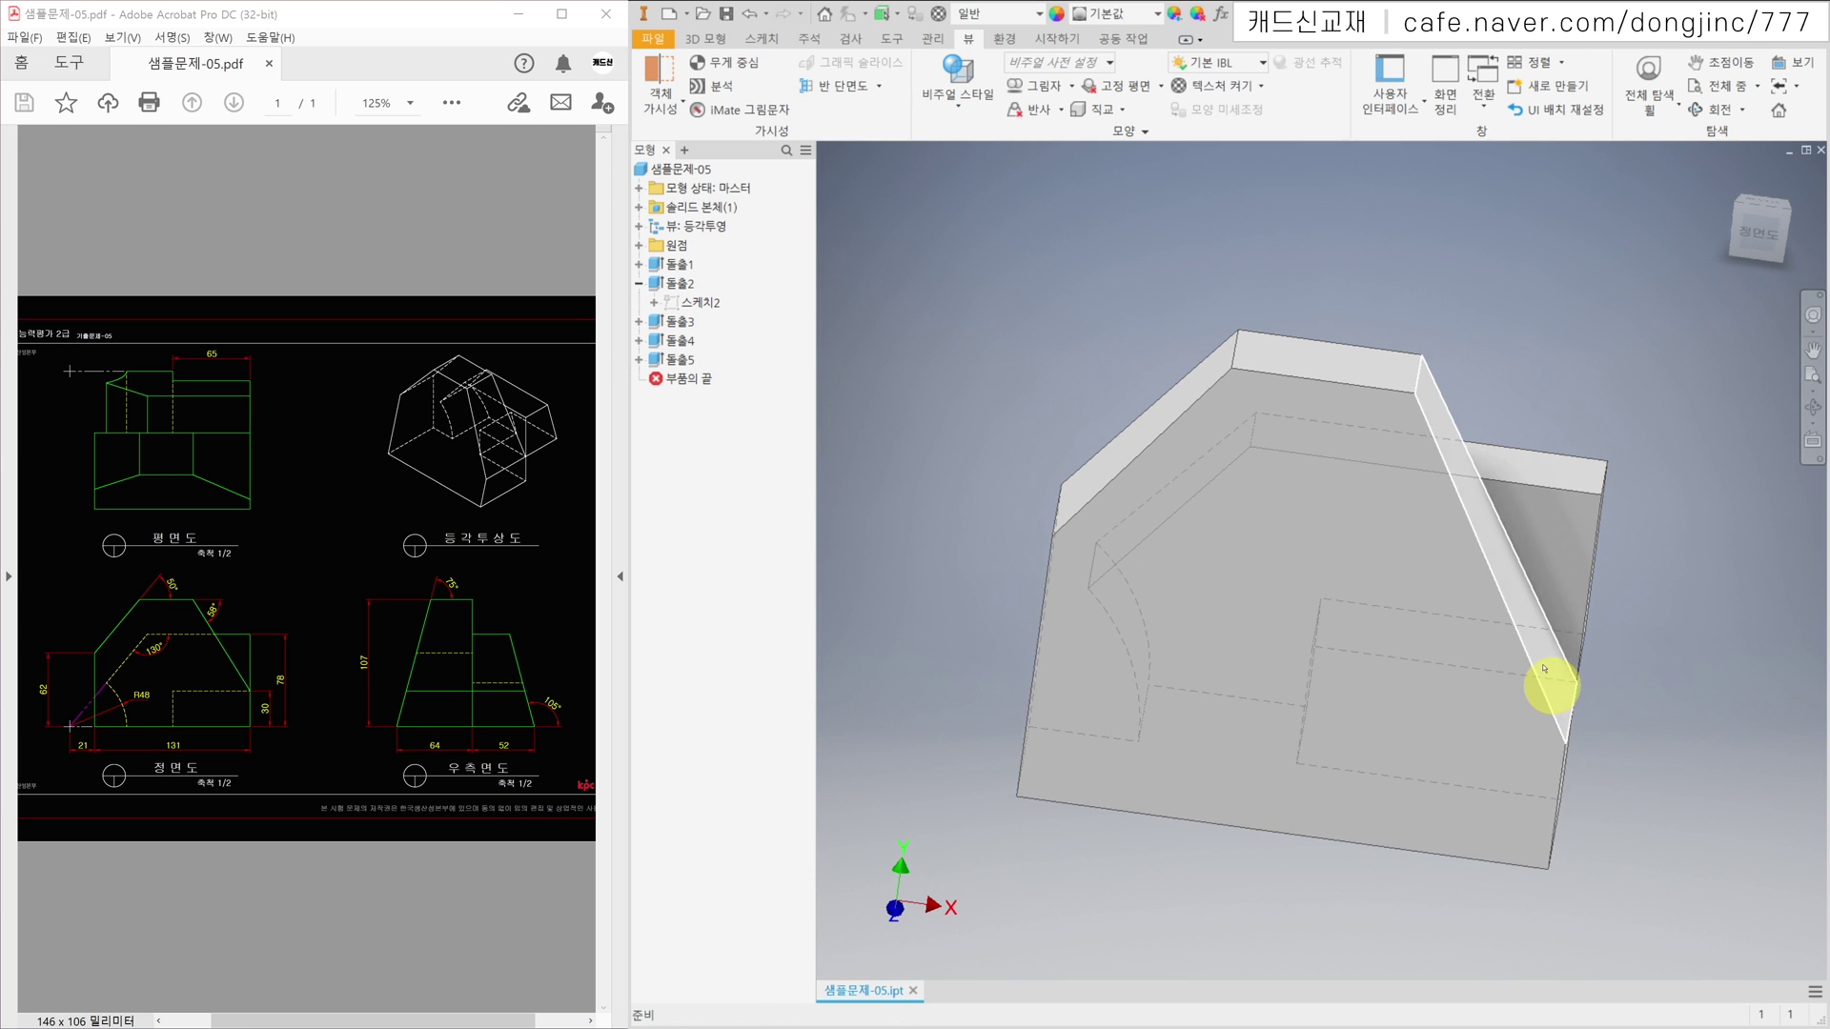
pyautogui.click(1764, 241)
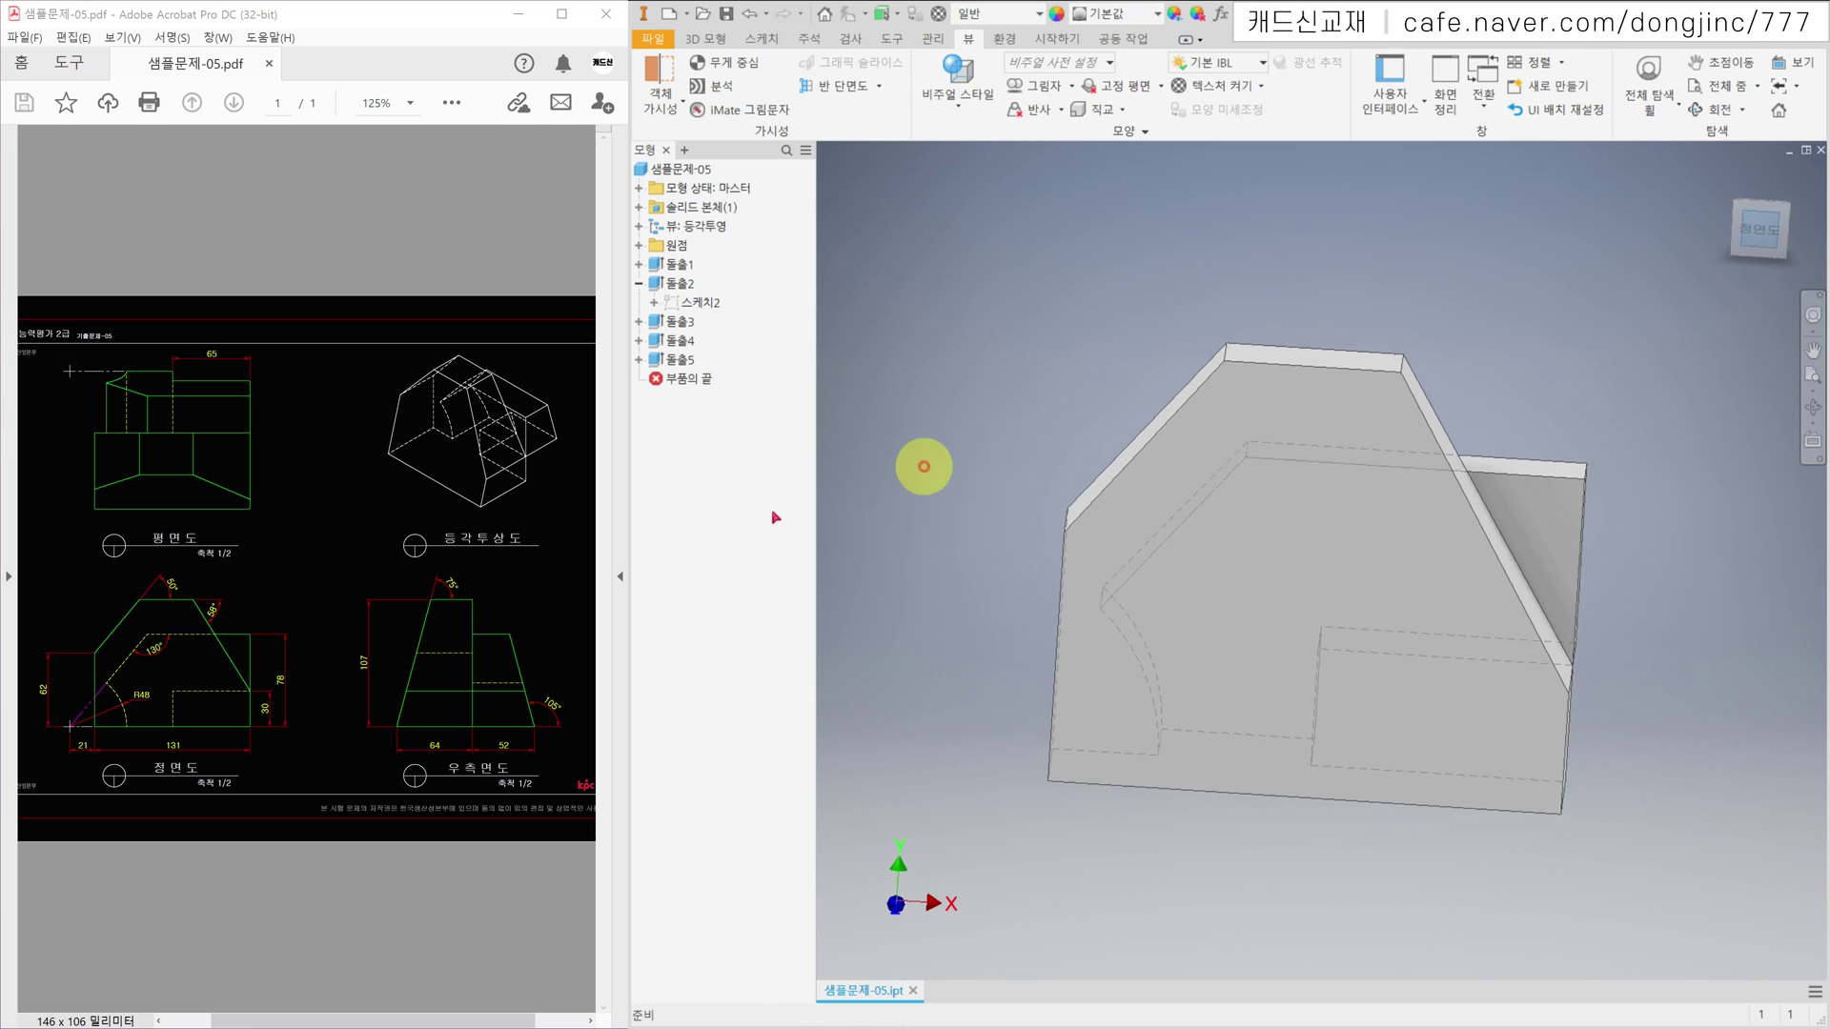
# Step: Examine the rear block's rectangular notch in the front, top and right side views of the PDF drawing
pyautogui.moveTo(241, 686)
pyautogui.mouseDown()
pyautogui.moveTo(178, 688)
pyautogui.moveTo(214, 731)
pyautogui.moveTo(261, 678)
pyautogui.mouseUp()
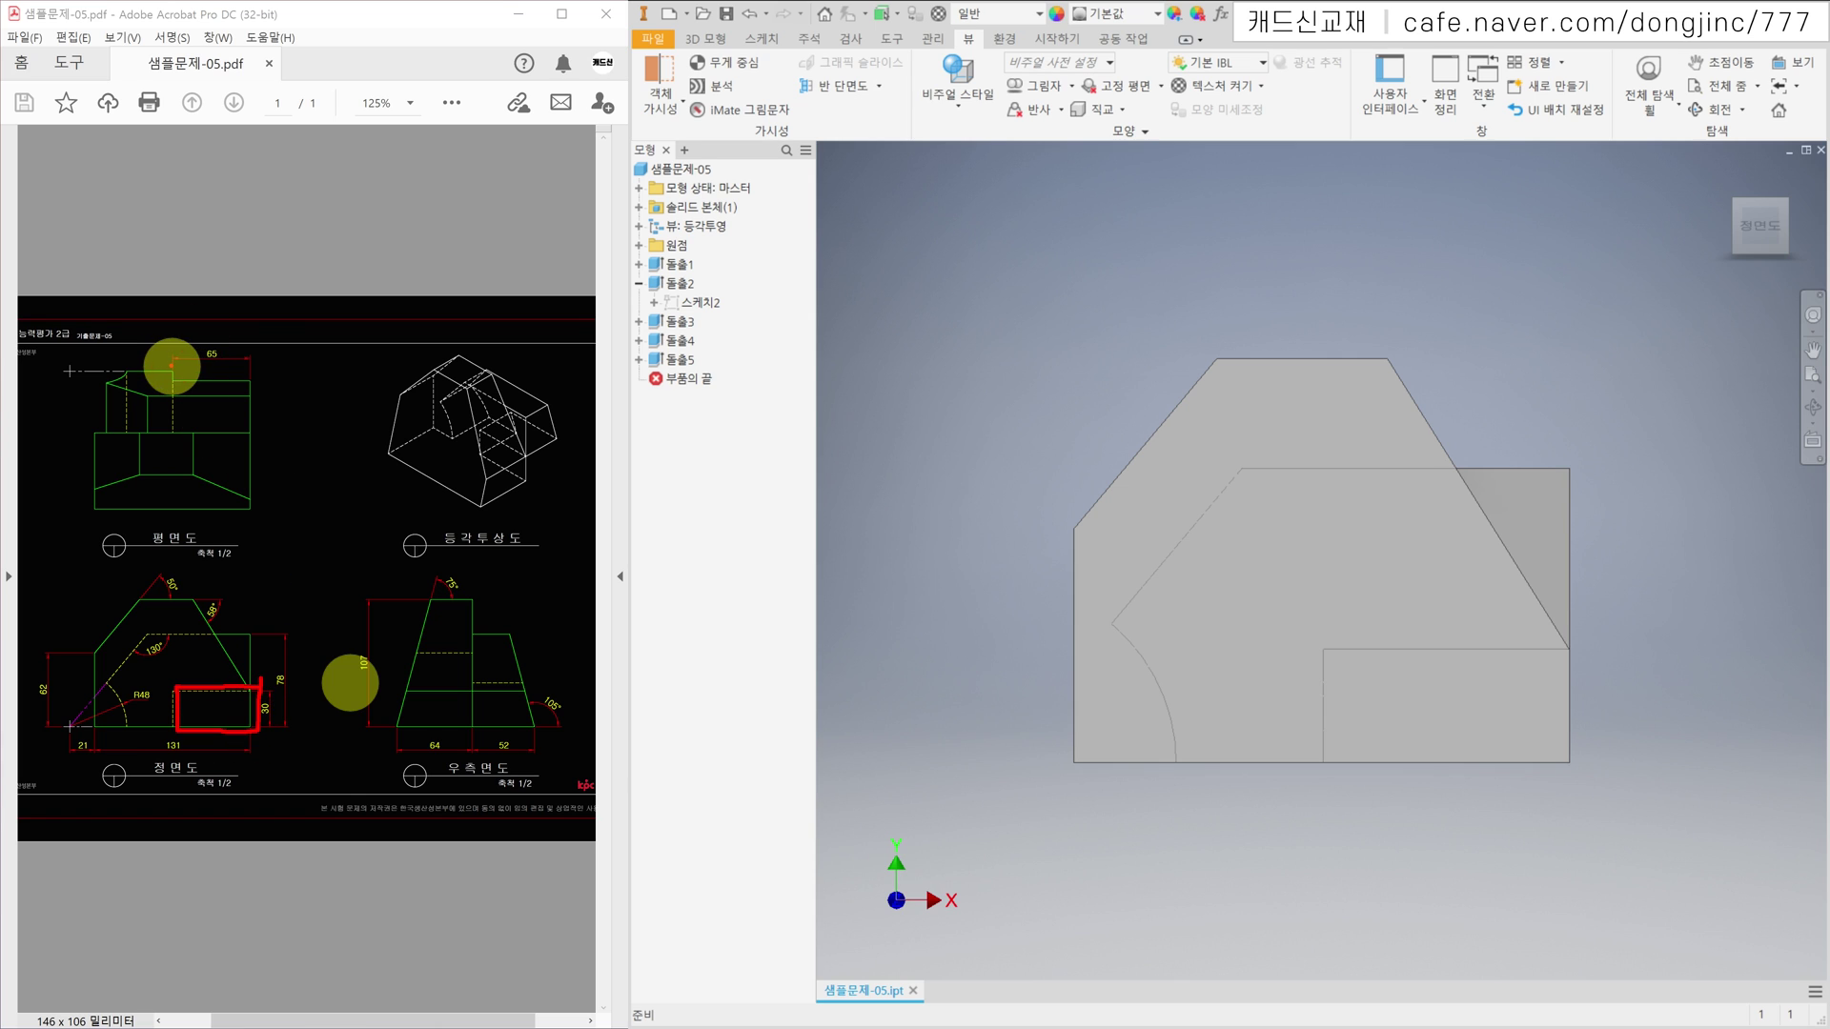
pyautogui.moveTo(169, 371)
pyautogui.mouseDown()
pyautogui.moveTo(191, 382)
pyautogui.moveTo(168, 373)
pyautogui.mouseUp()
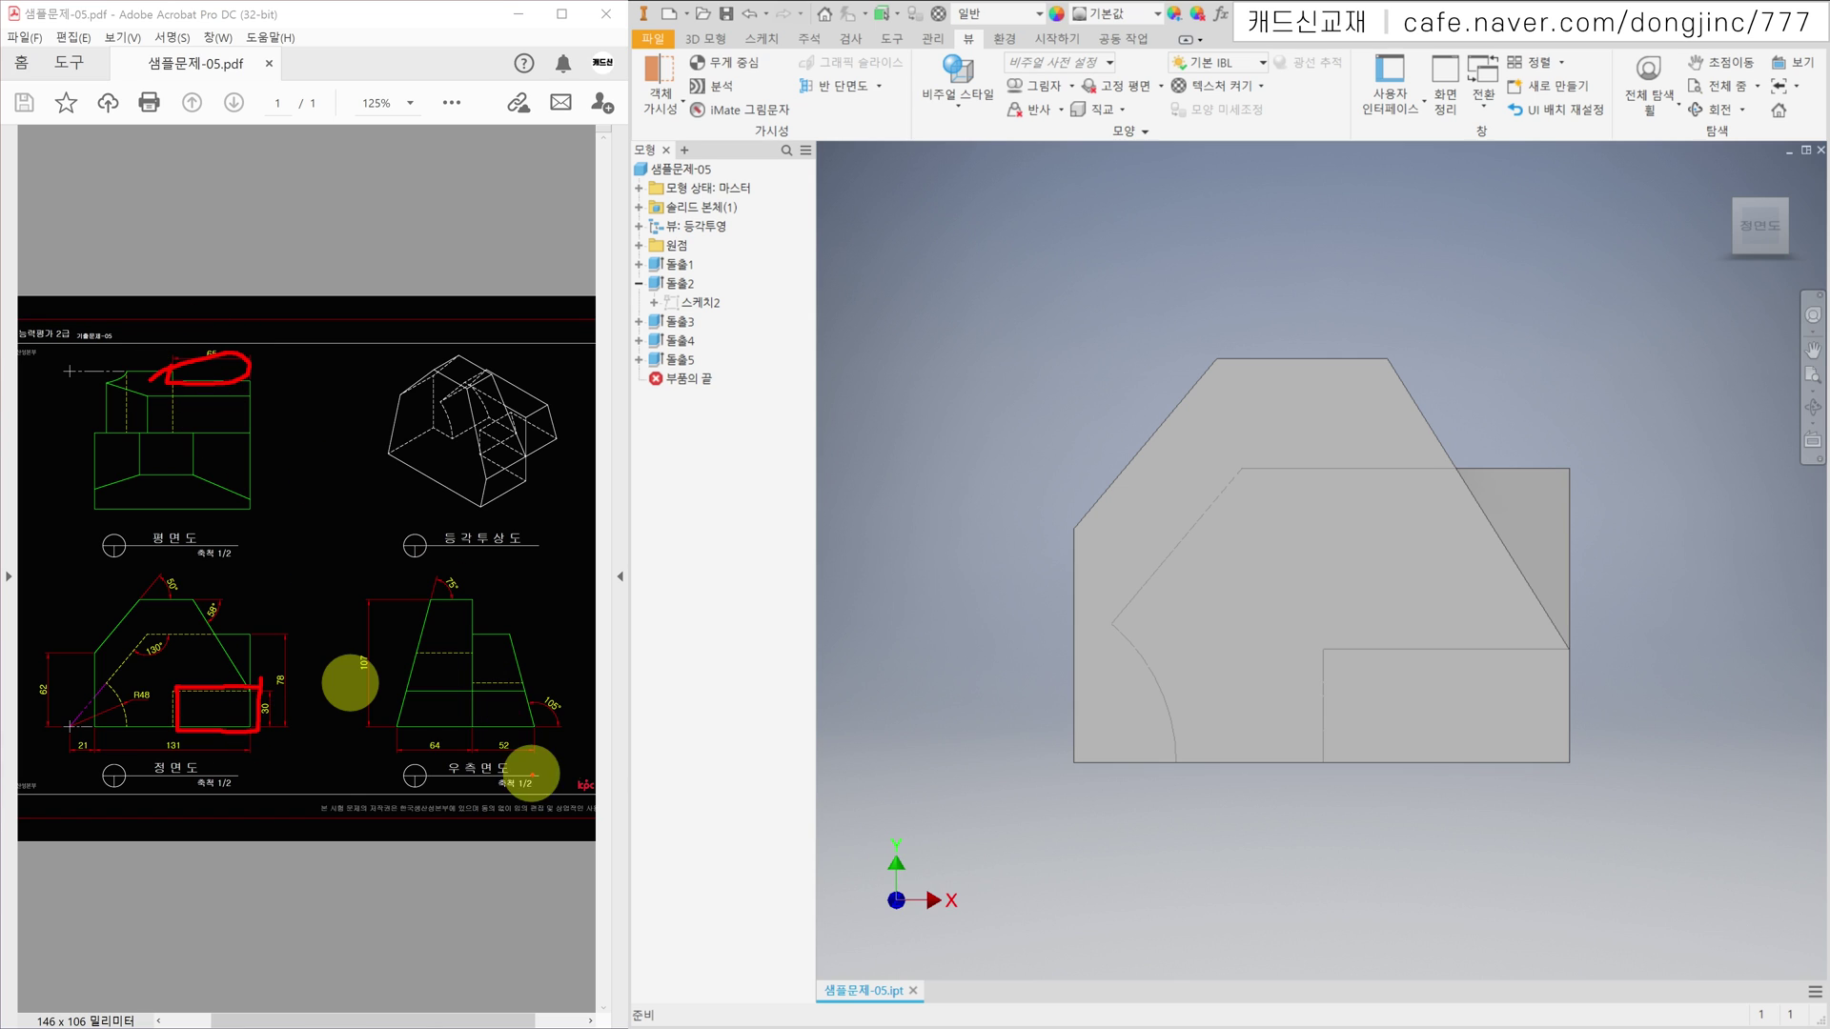
pyautogui.moveTo(537, 682)
pyautogui.mouseDown()
pyautogui.moveTo(477, 696)
pyautogui.moveTo(545, 732)
pyautogui.moveTo(533, 675)
pyautogui.mouseUp()
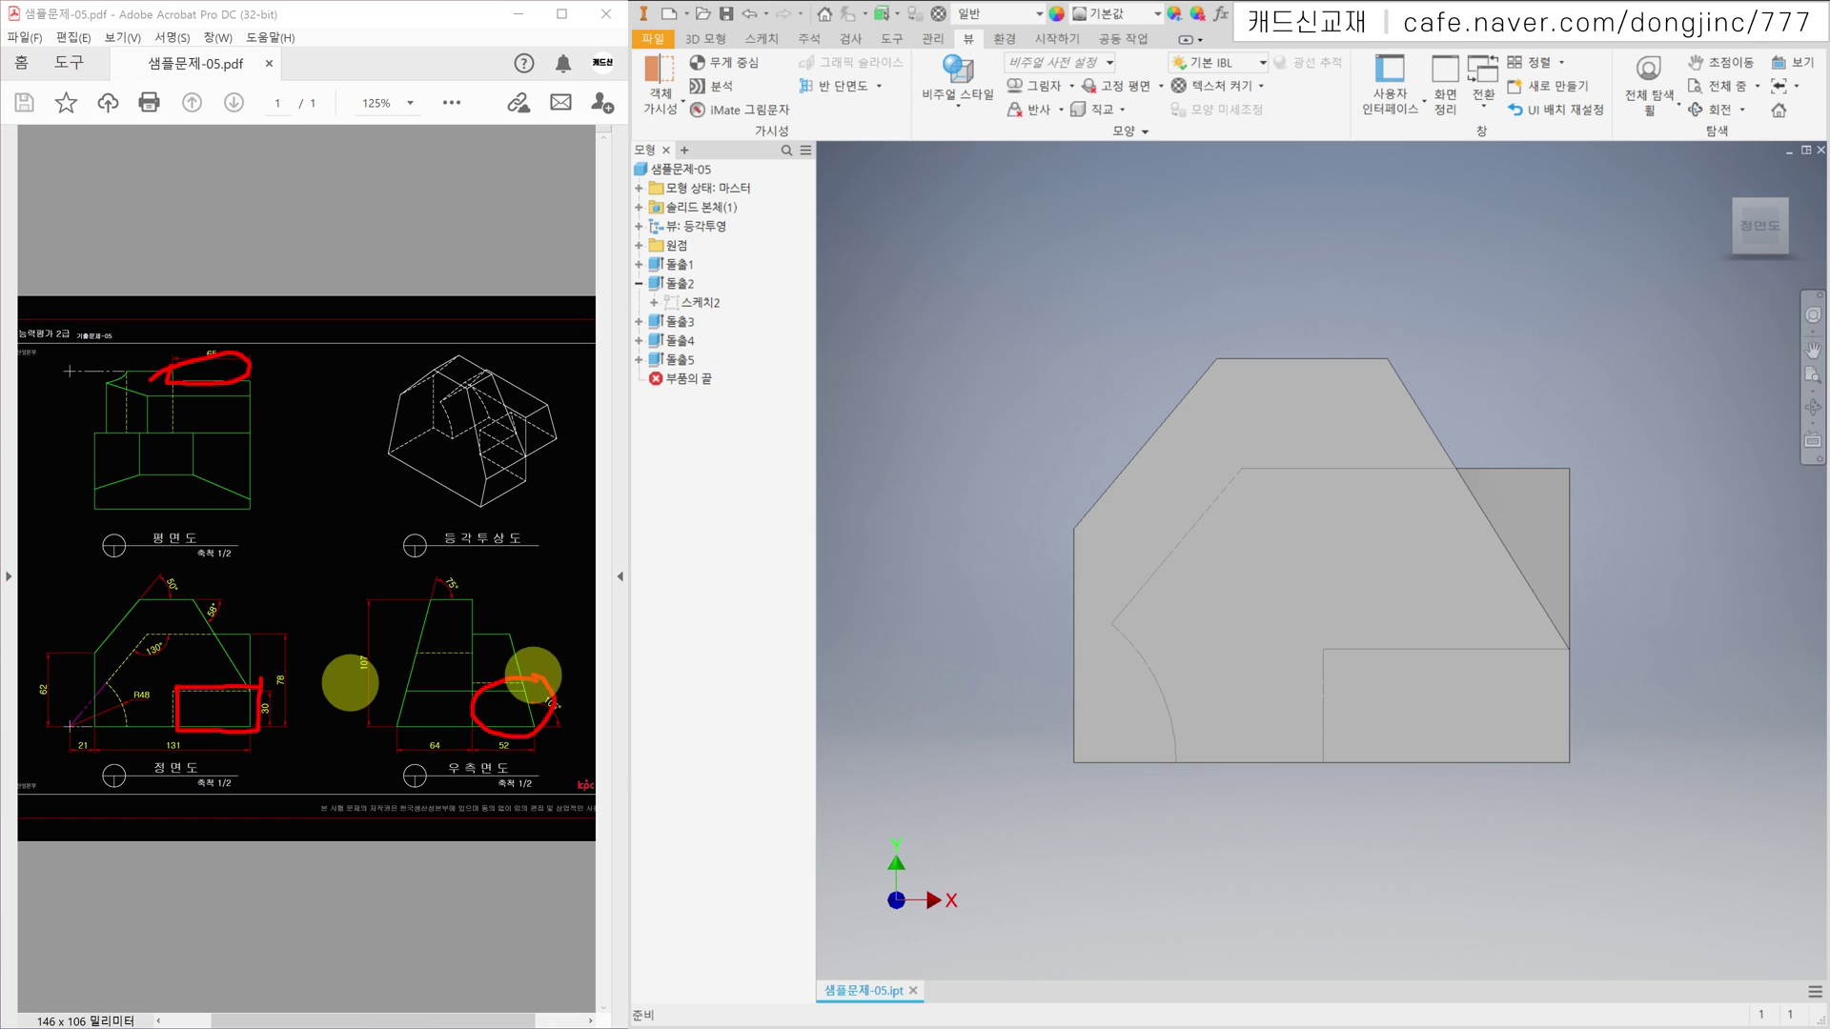
pyautogui.press('Escape')
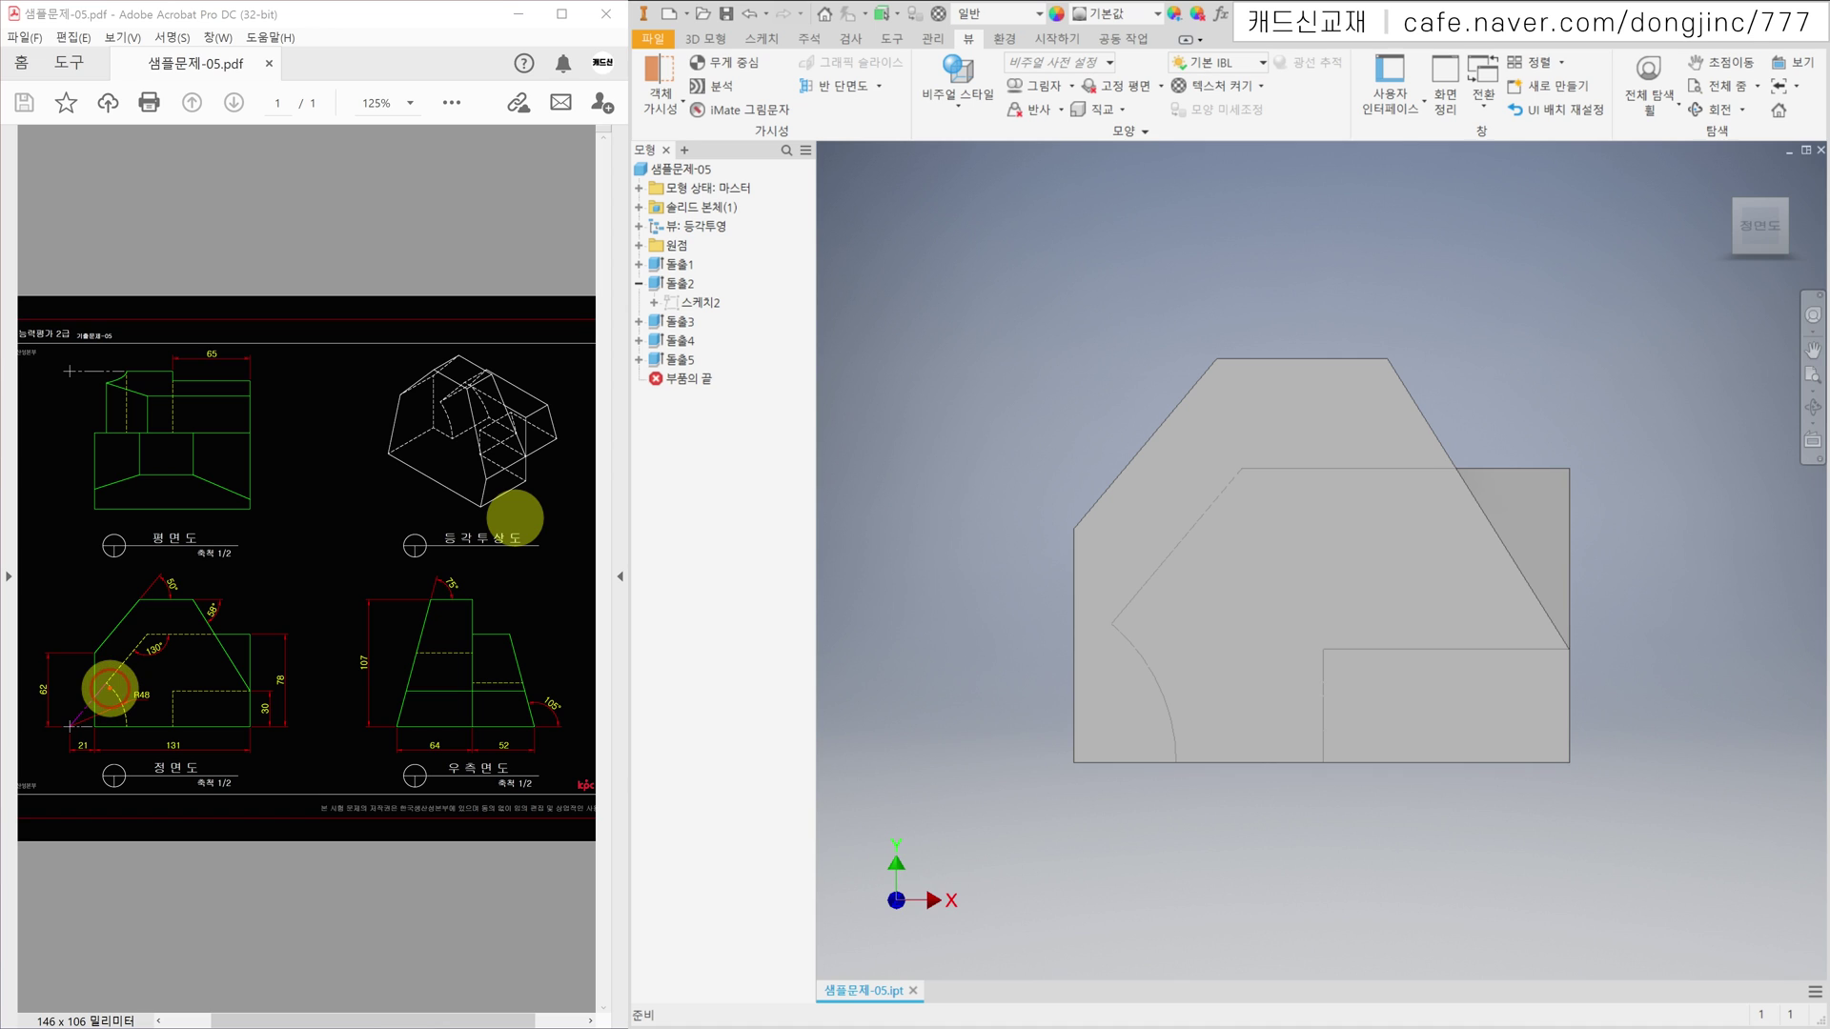
# Step: Examine the R48 arc in the front and top views and the rear block's sloped edge in the side view
pyautogui.moveTo(91, 684)
pyautogui.mouseDown()
pyautogui.moveTo(52, 705)
pyautogui.moveTo(65, 758)
pyautogui.moveTo(109, 758)
pyautogui.moveTo(134, 710)
pyautogui.moveTo(105, 683)
pyautogui.mouseUp()
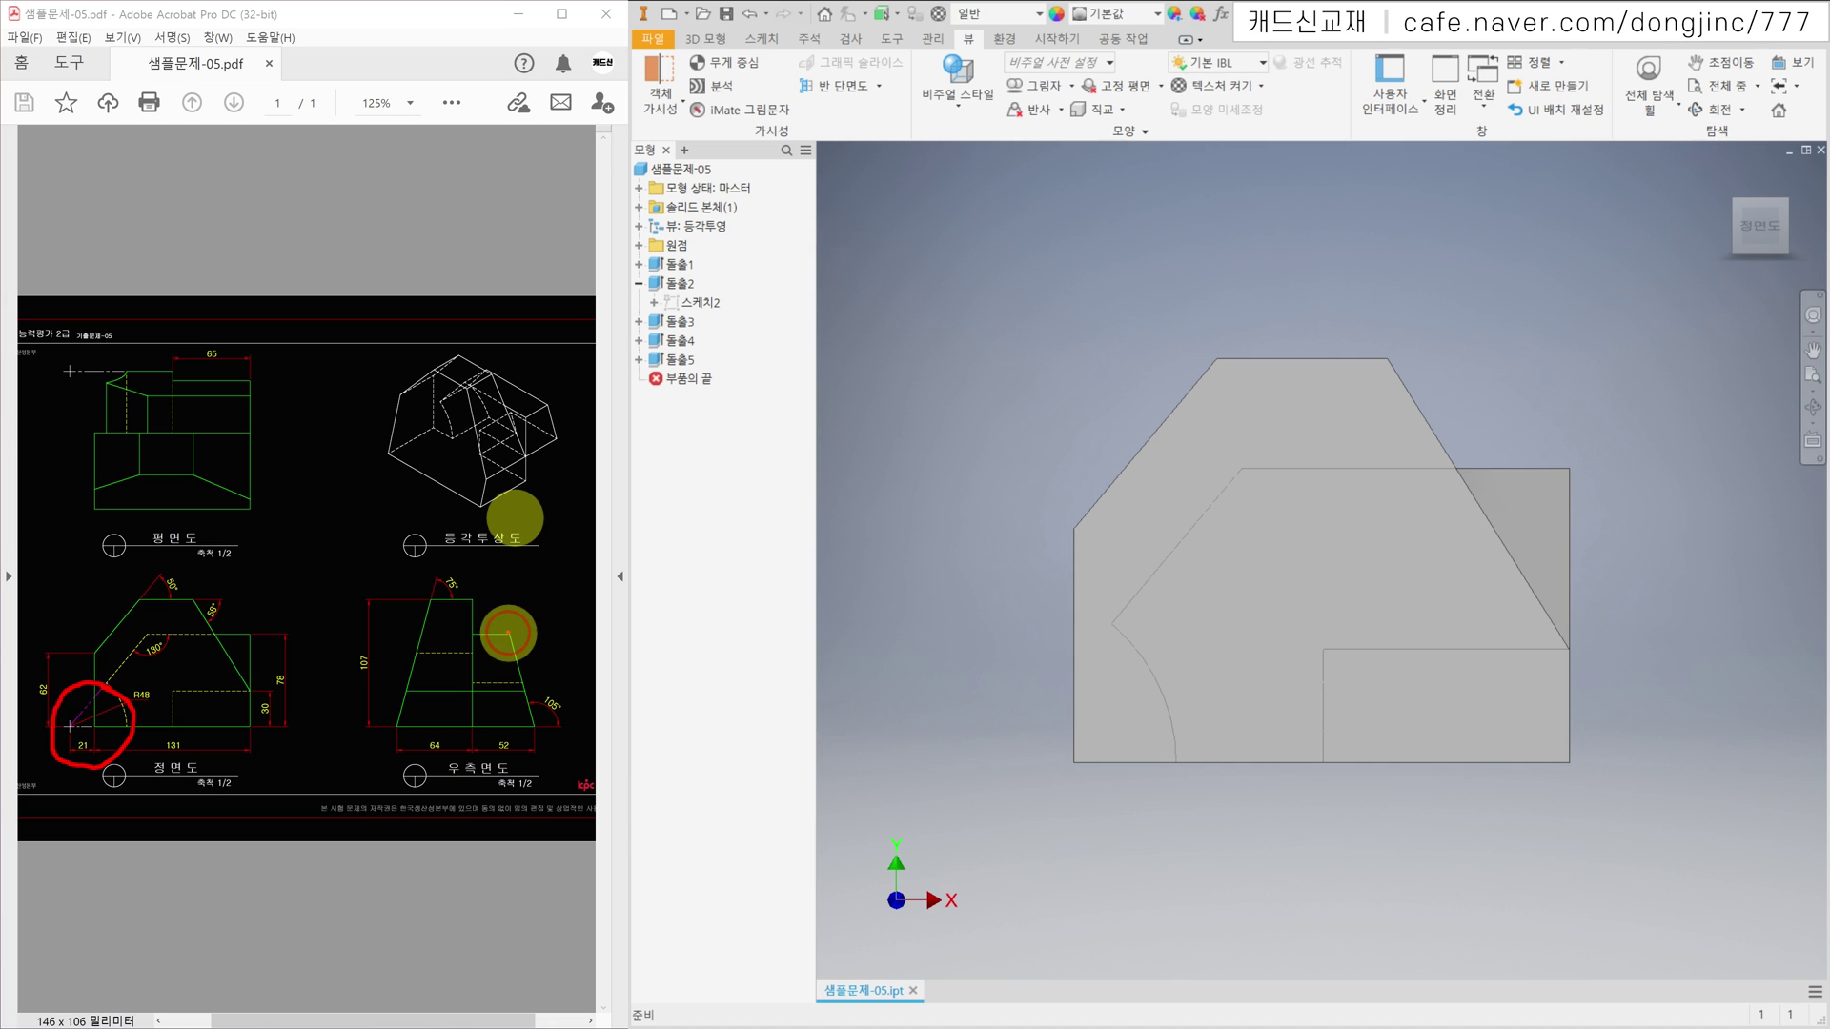
pyautogui.moveTo(514, 662); pyautogui.dragTo(532, 722)
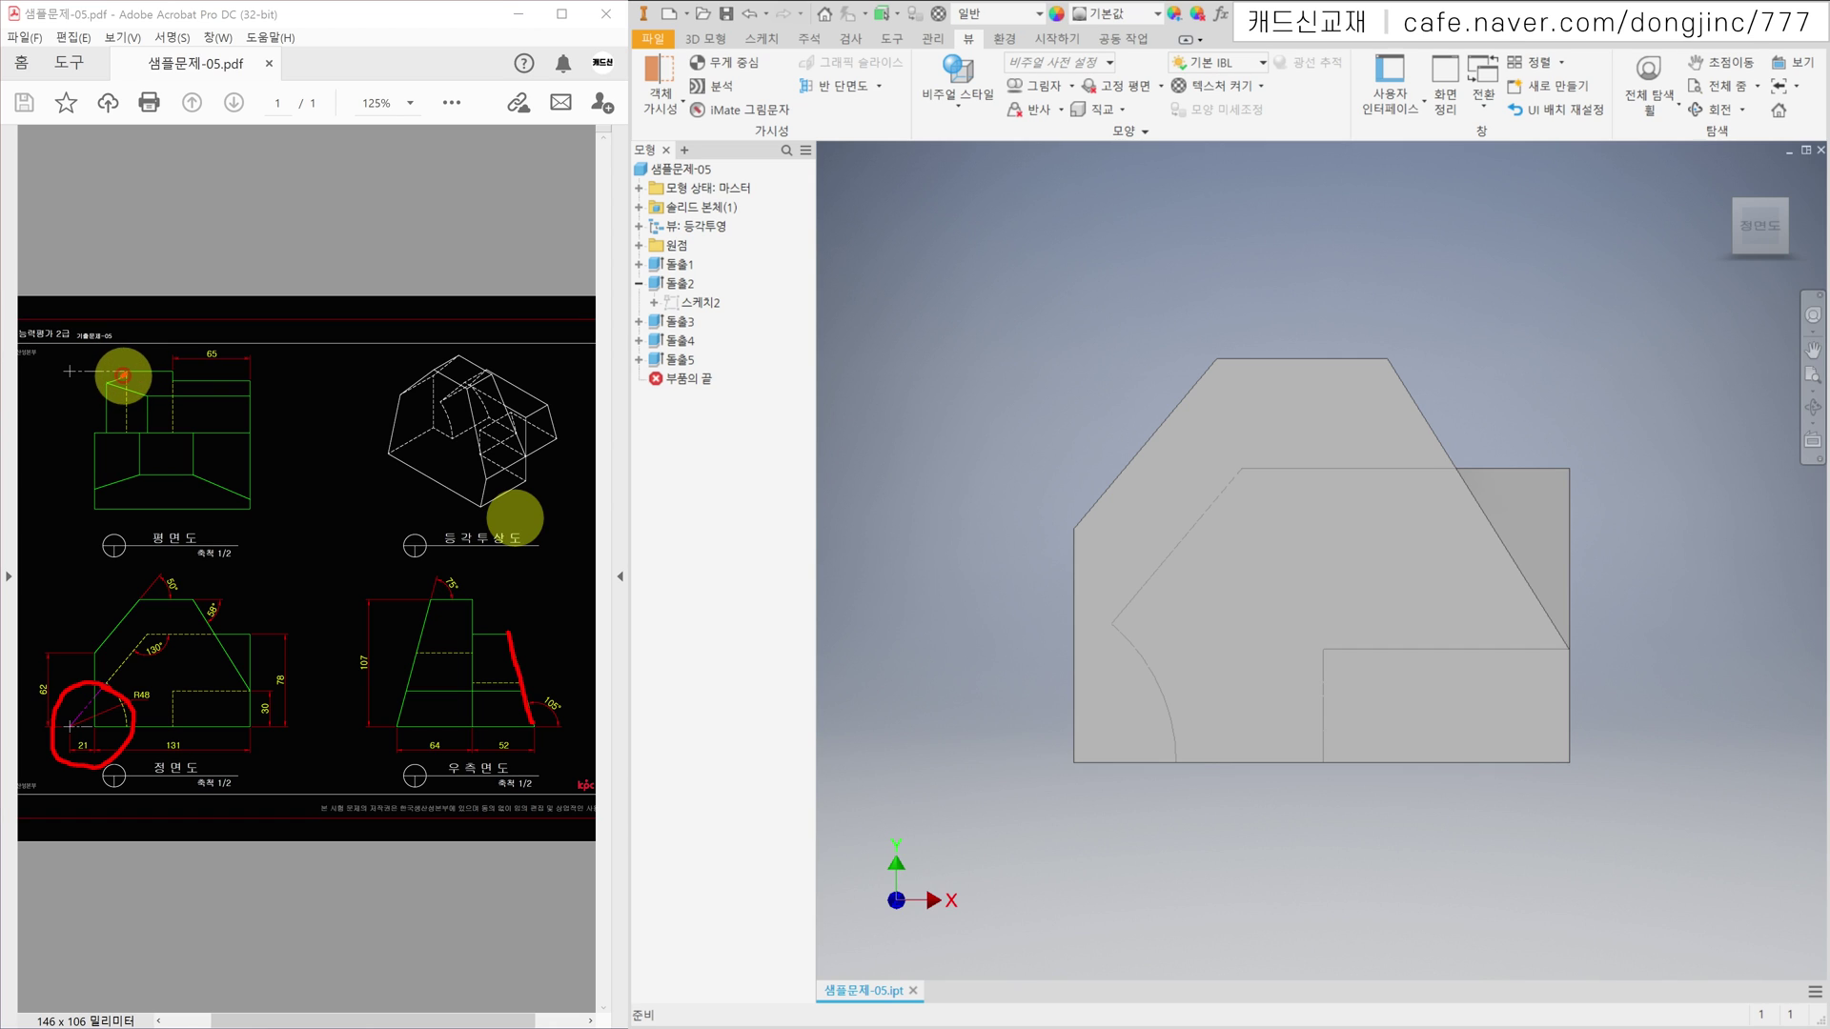
pyautogui.moveTo(109, 384)
pyautogui.mouseDown()
pyautogui.moveTo(24, 377)
pyautogui.moveTo(109, 353)
pyautogui.moveTo(122, 380)
pyautogui.mouseUp()
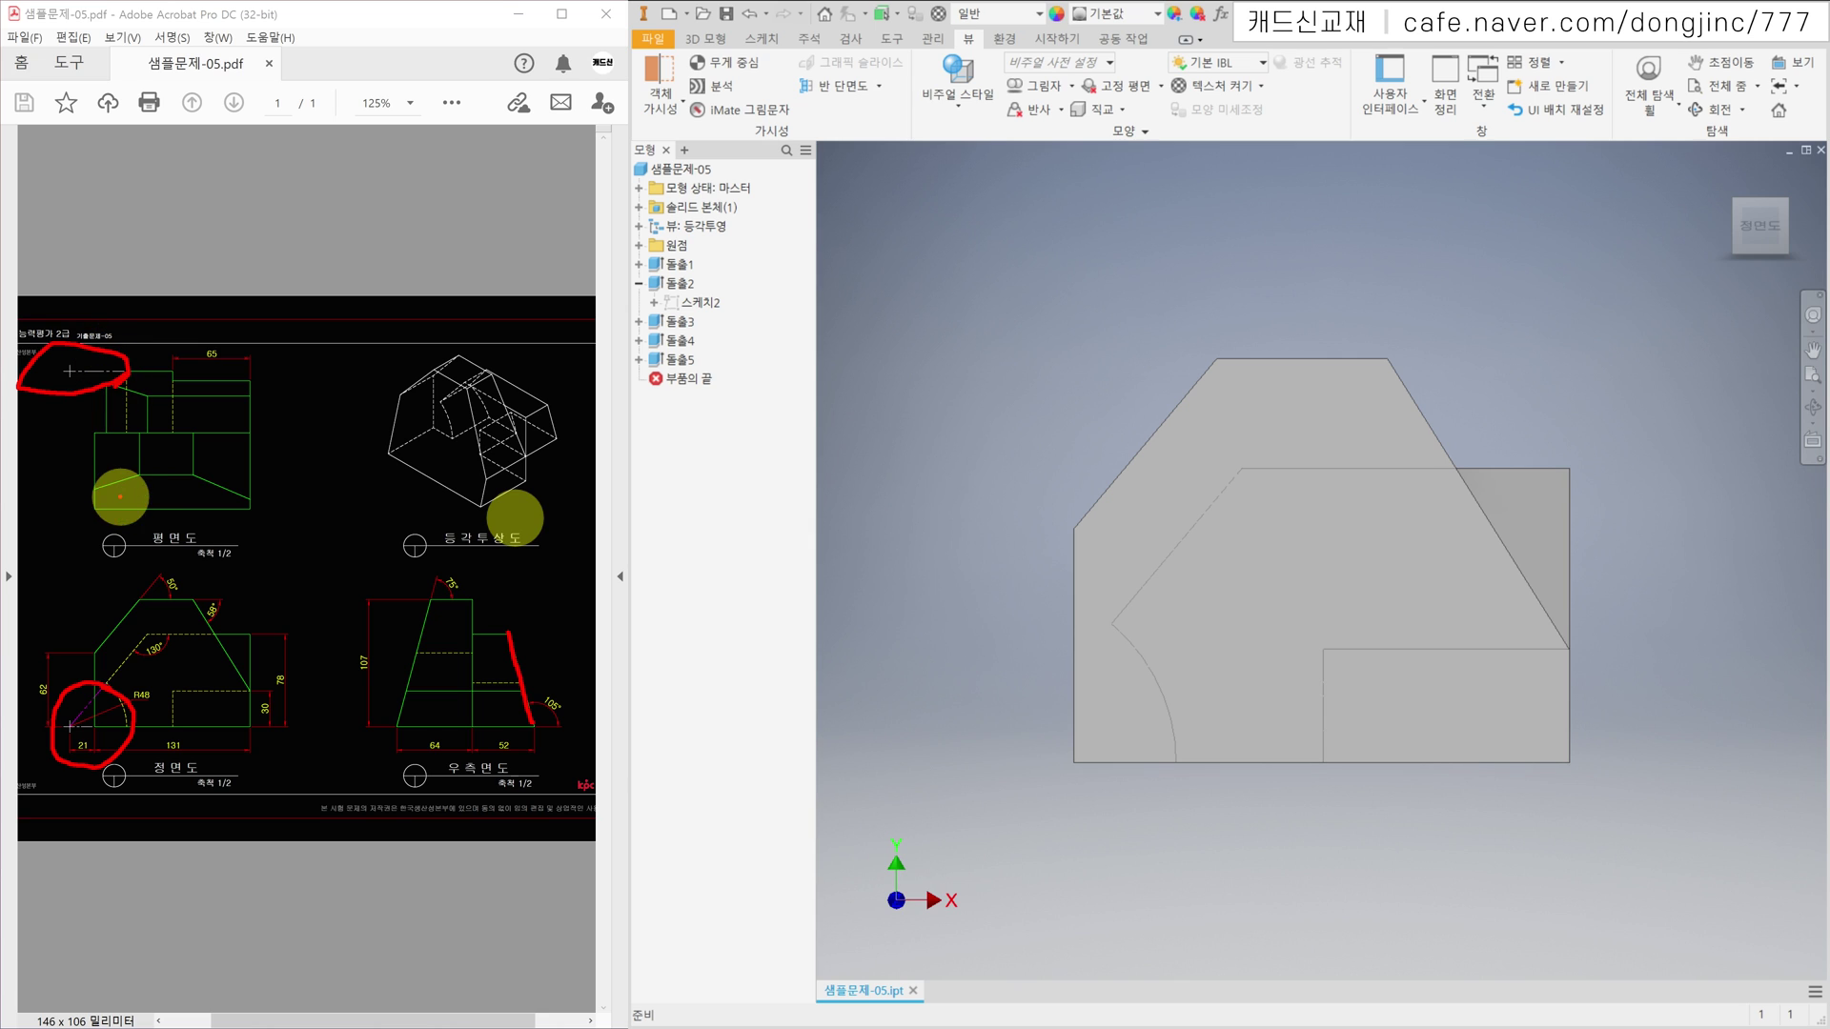
pyautogui.press('Escape')
# Step: Examine how the rear block's sloped face is outlined in the front, side and top views
pyautogui.click(722, 540)
pyautogui.hotkey('ctrl', '2')
pyautogui.moveTo(150, 634)
pyautogui.mouseDown()
pyautogui.moveTo(106, 678)
pyautogui.moveTo(123, 717)
pyautogui.moveTo(157, 722)
pyautogui.moveTo(180, 688)
pyautogui.moveTo(218, 687)
pyautogui.moveTo(148, 630)
pyautogui.mouseUp()
pyautogui.moveTo(506, 625); pyautogui.dragTo(527, 706)
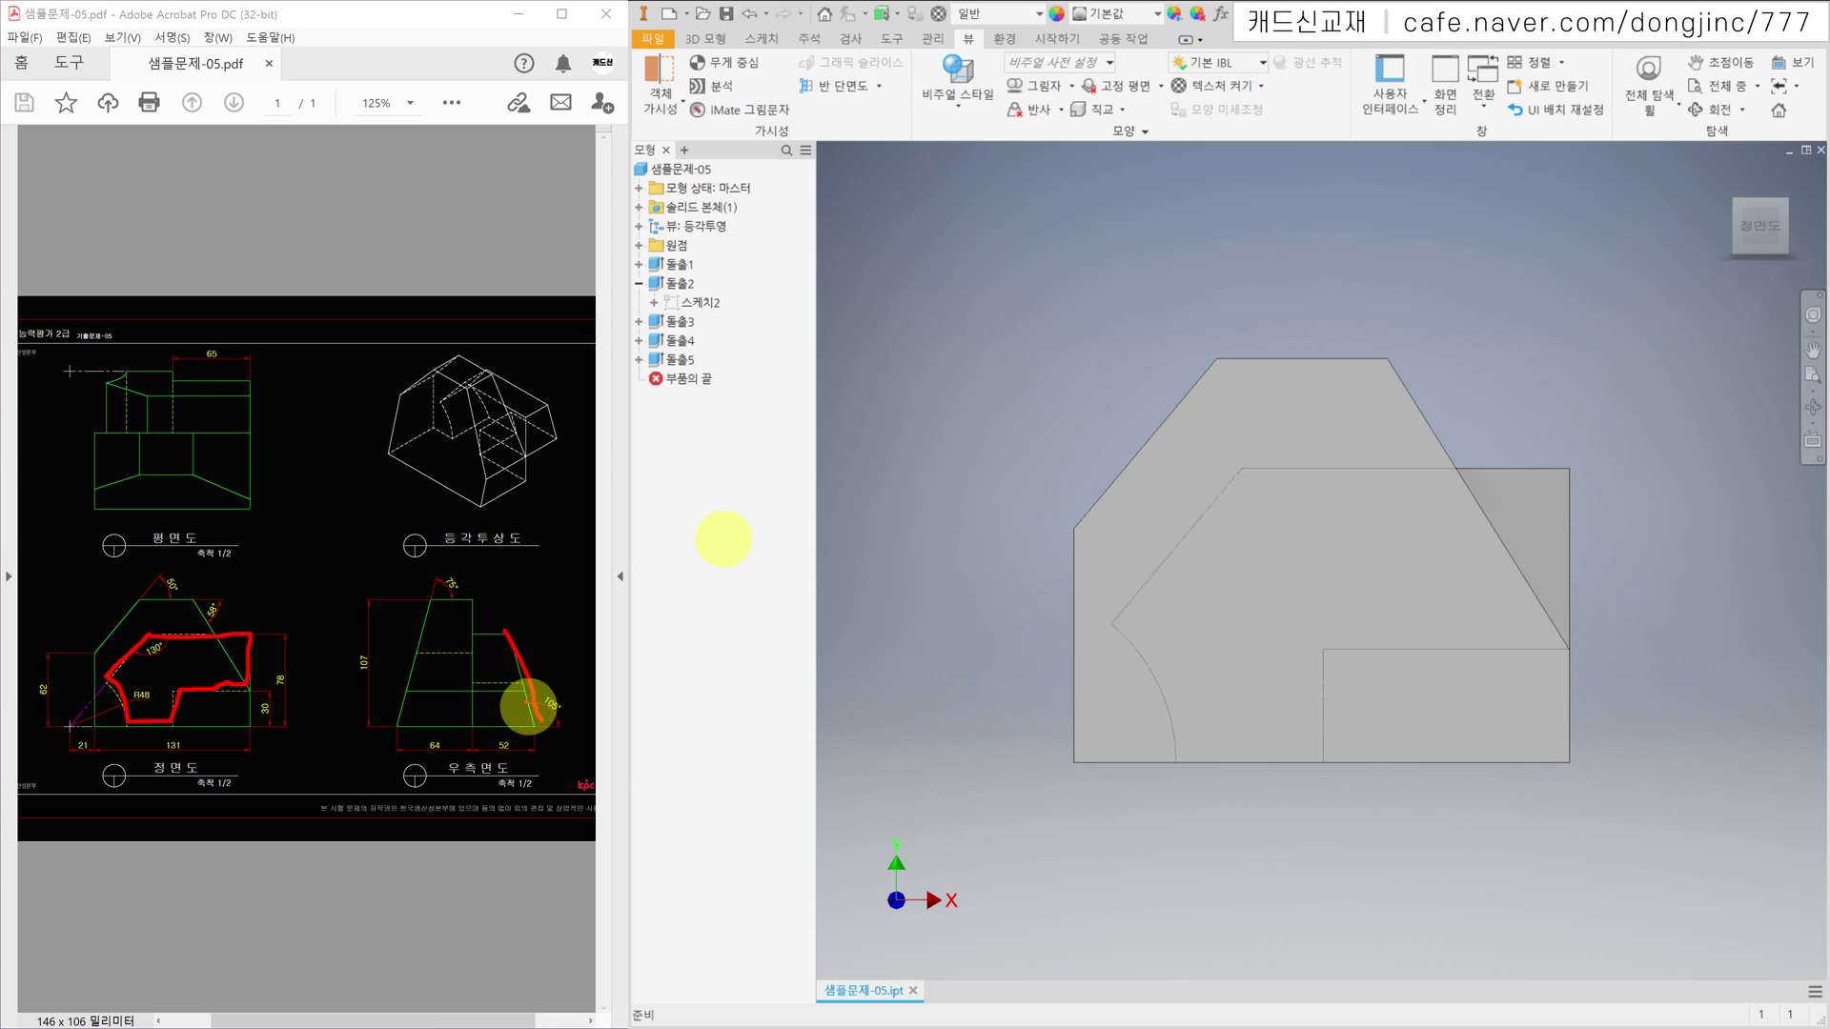
pyautogui.moveTo(180, 368)
pyautogui.mouseDown()
pyautogui.moveTo(132, 367)
pyautogui.moveTo(134, 396)
pyautogui.moveTo(225, 397)
pyautogui.moveTo(258, 380)
pyautogui.moveTo(238, 360)
pyautogui.mouseUp()
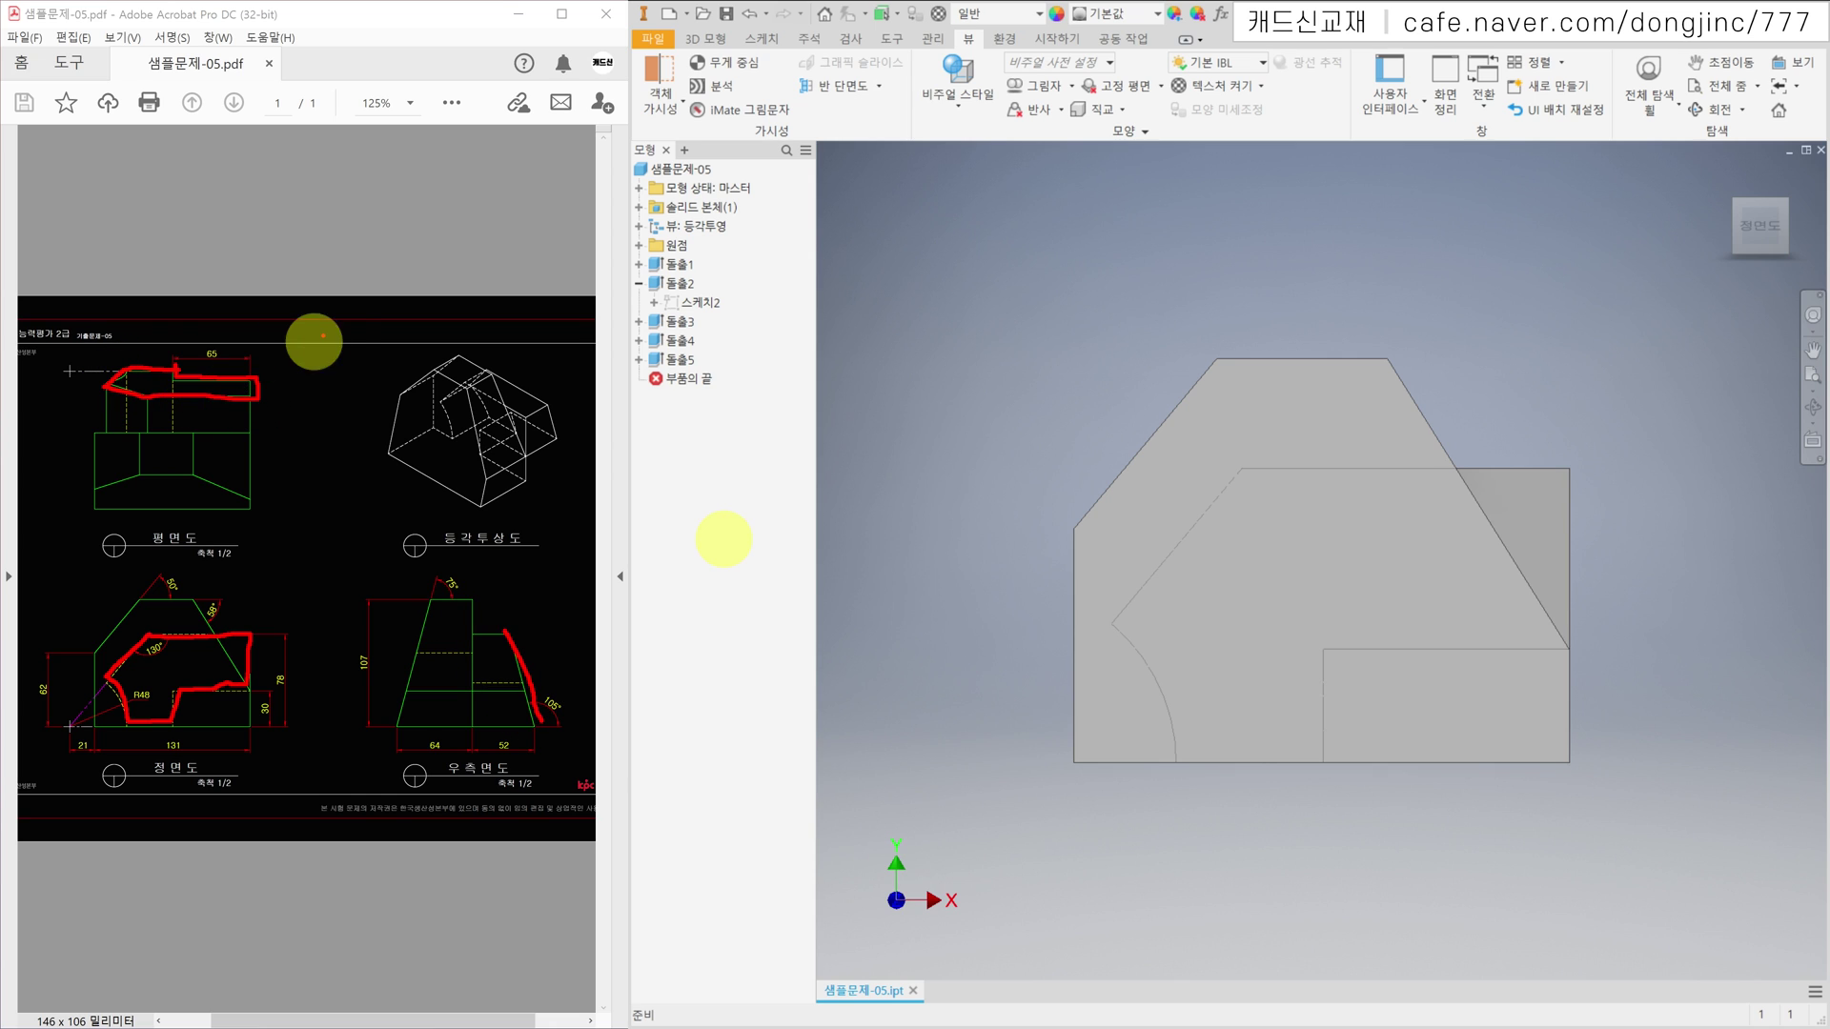
pyautogui.press('Escape')
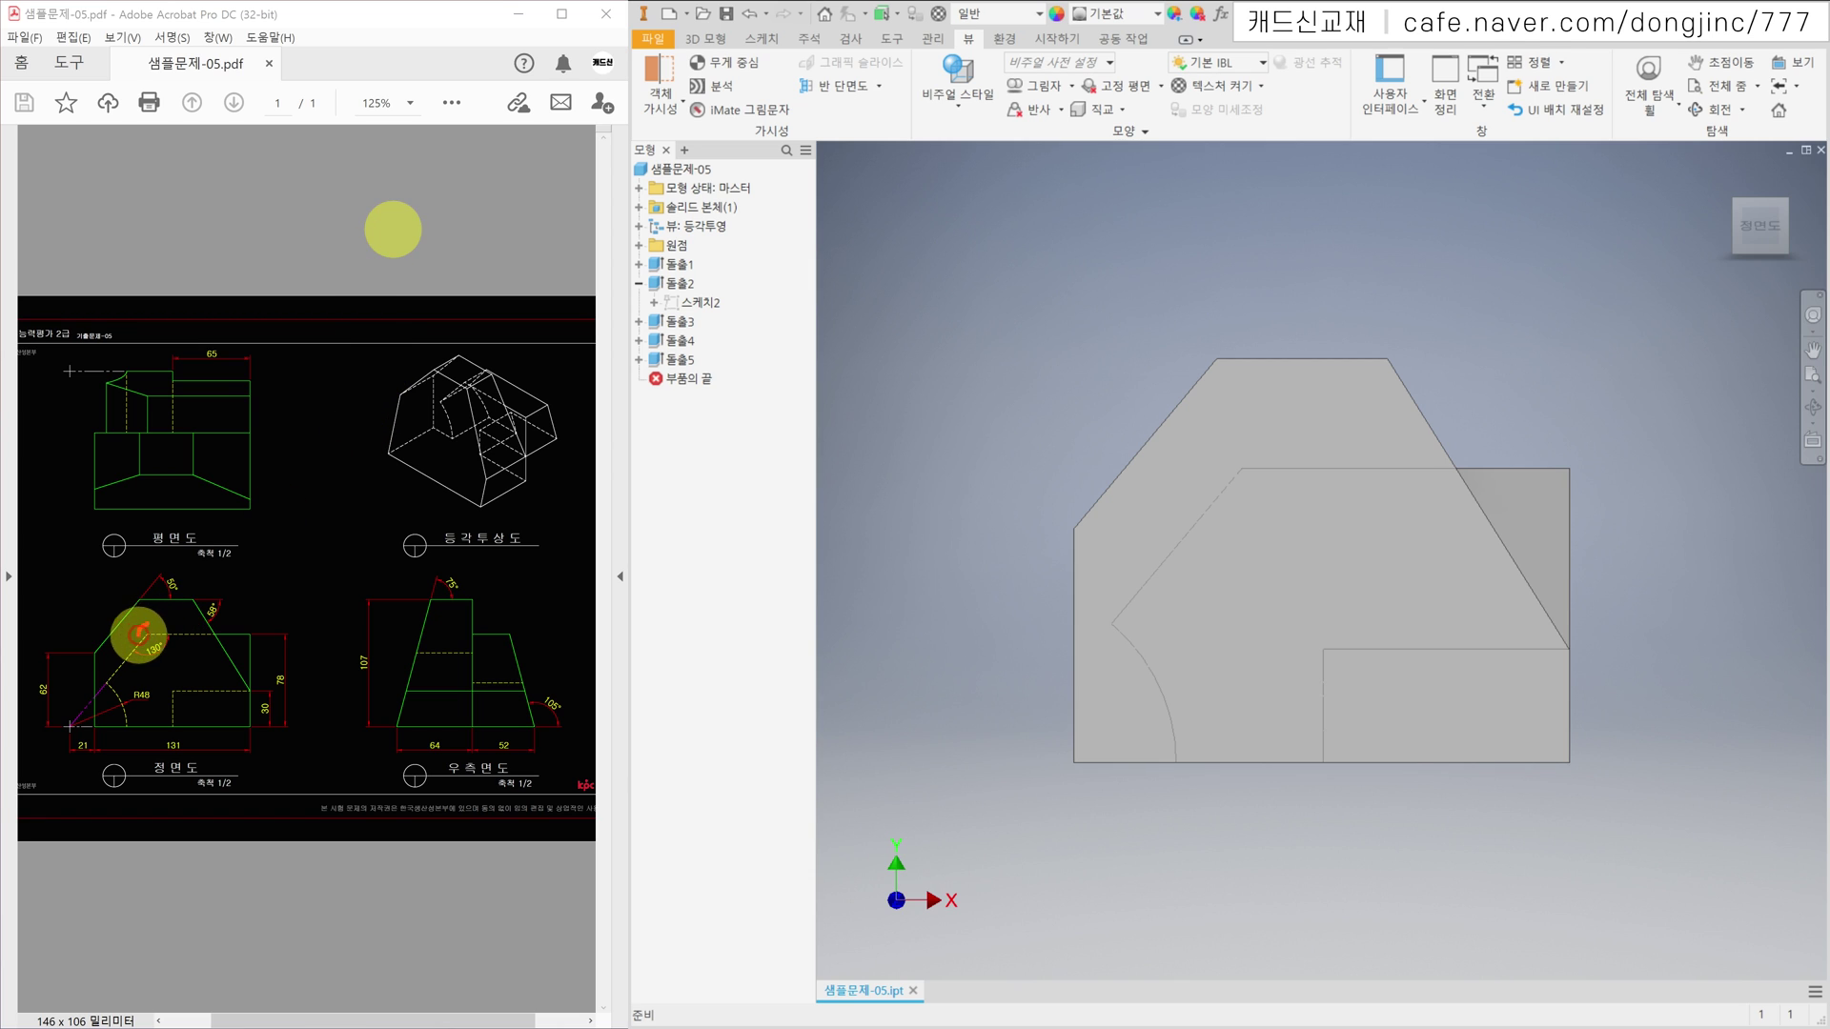
# Step: Trace the rear block's upper corner from the front view to the side and top views along a 45-degree projection line
pyautogui.moveTo(147, 634); pyautogui.dragTo(512, 626)
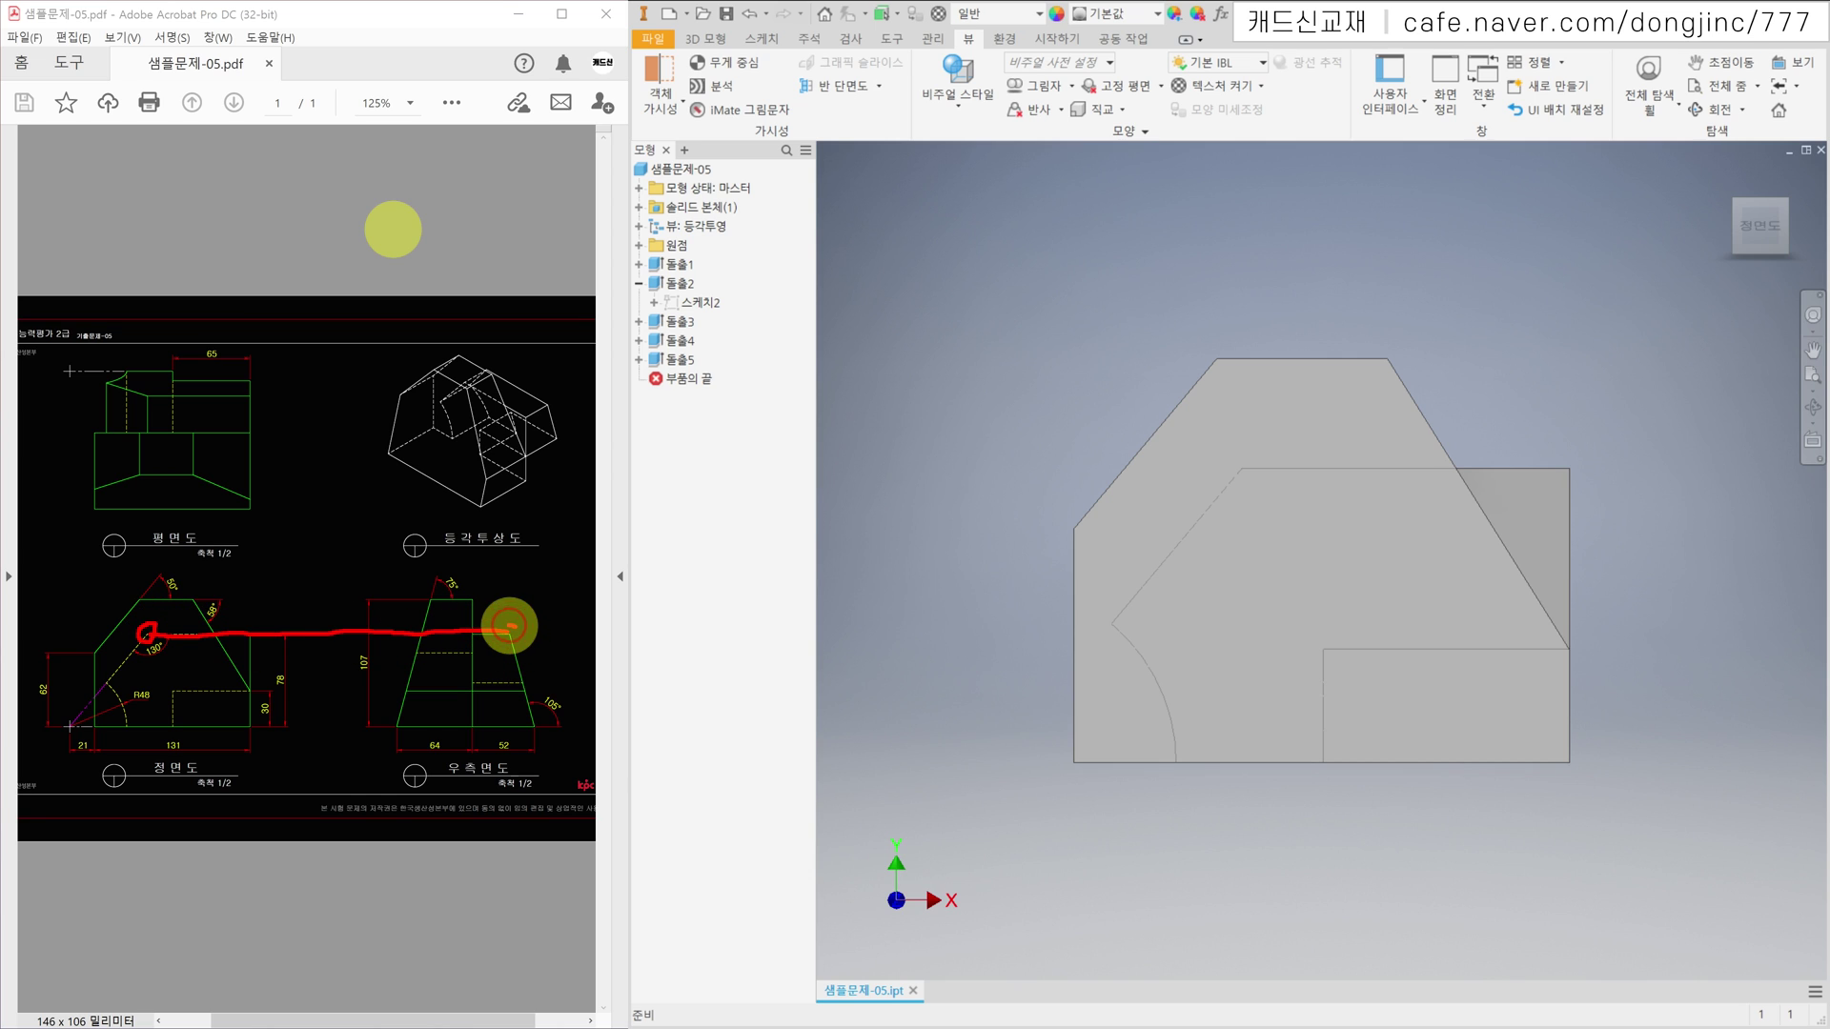
pyautogui.moveTo(335, 545); pyautogui.dragTo(570, 343)
pyautogui.moveTo(508, 629); pyautogui.dragTo(500, 402)
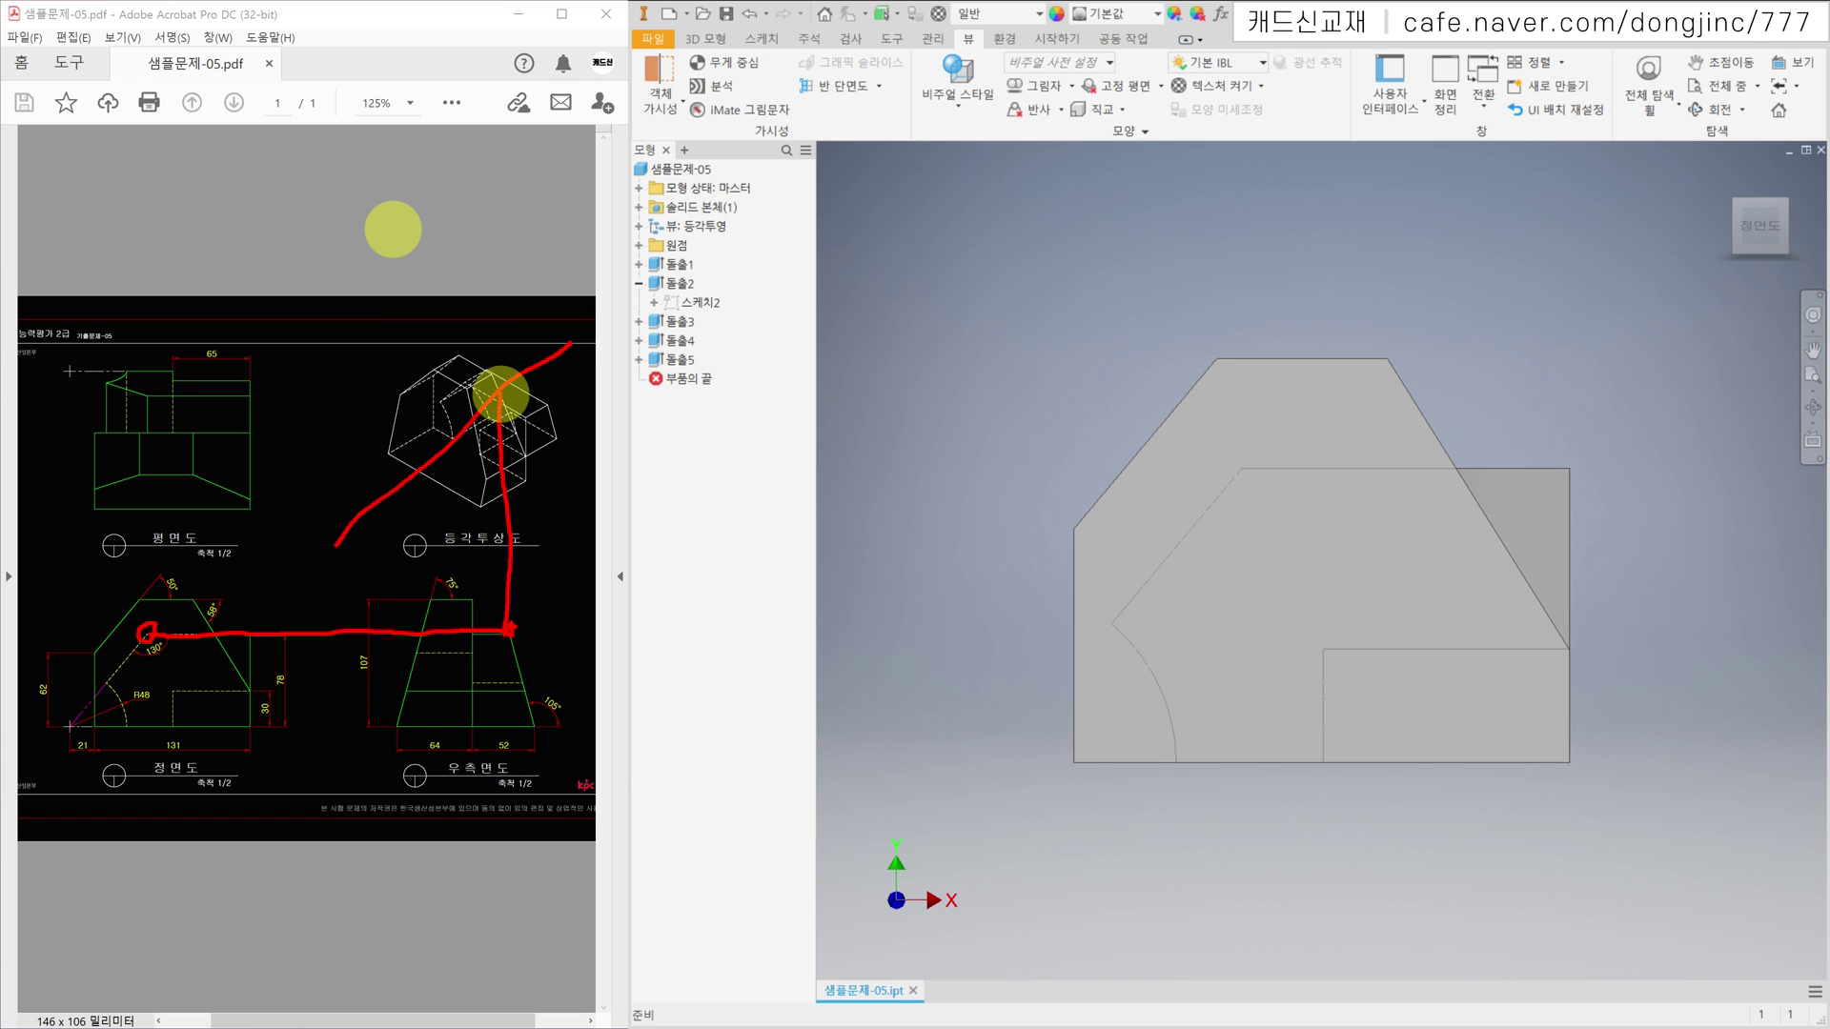
pyautogui.moveTo(499, 395)
pyautogui.mouseDown()
pyautogui.moveTo(157, 399)
pyautogui.moveTo(148, 631)
pyautogui.mouseUp()
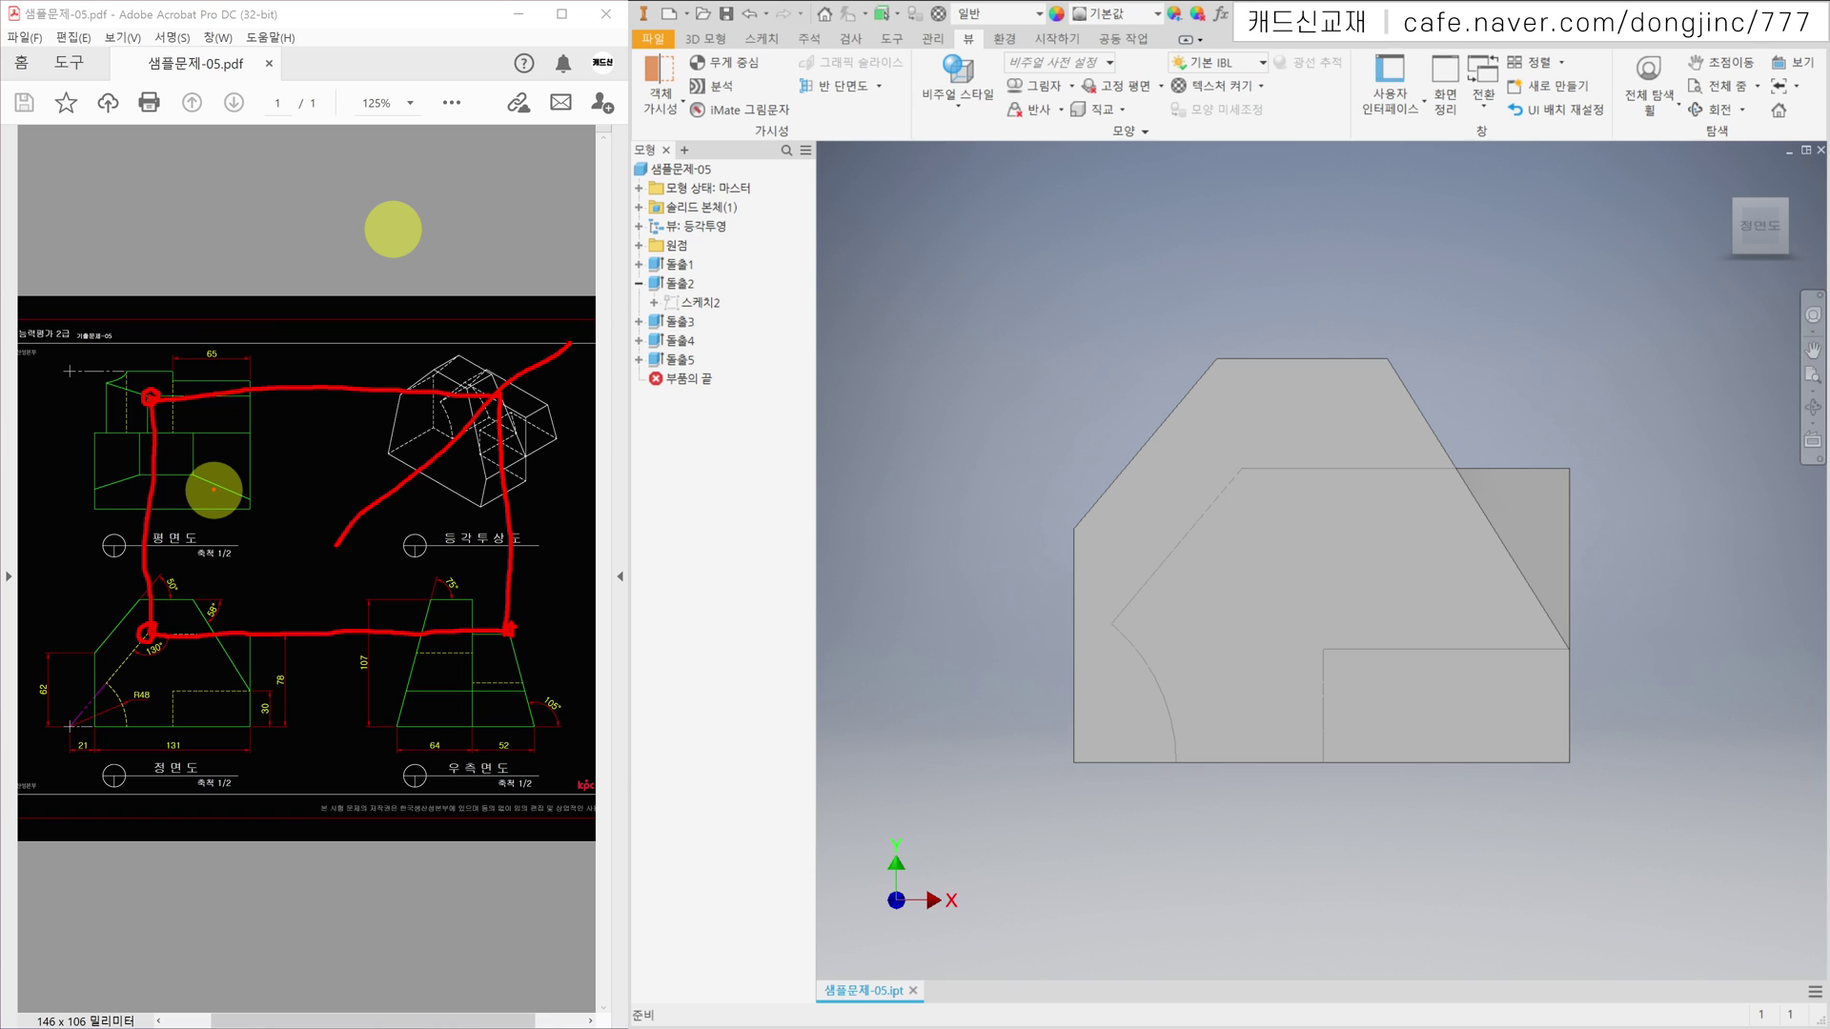
pyautogui.press('Escape')
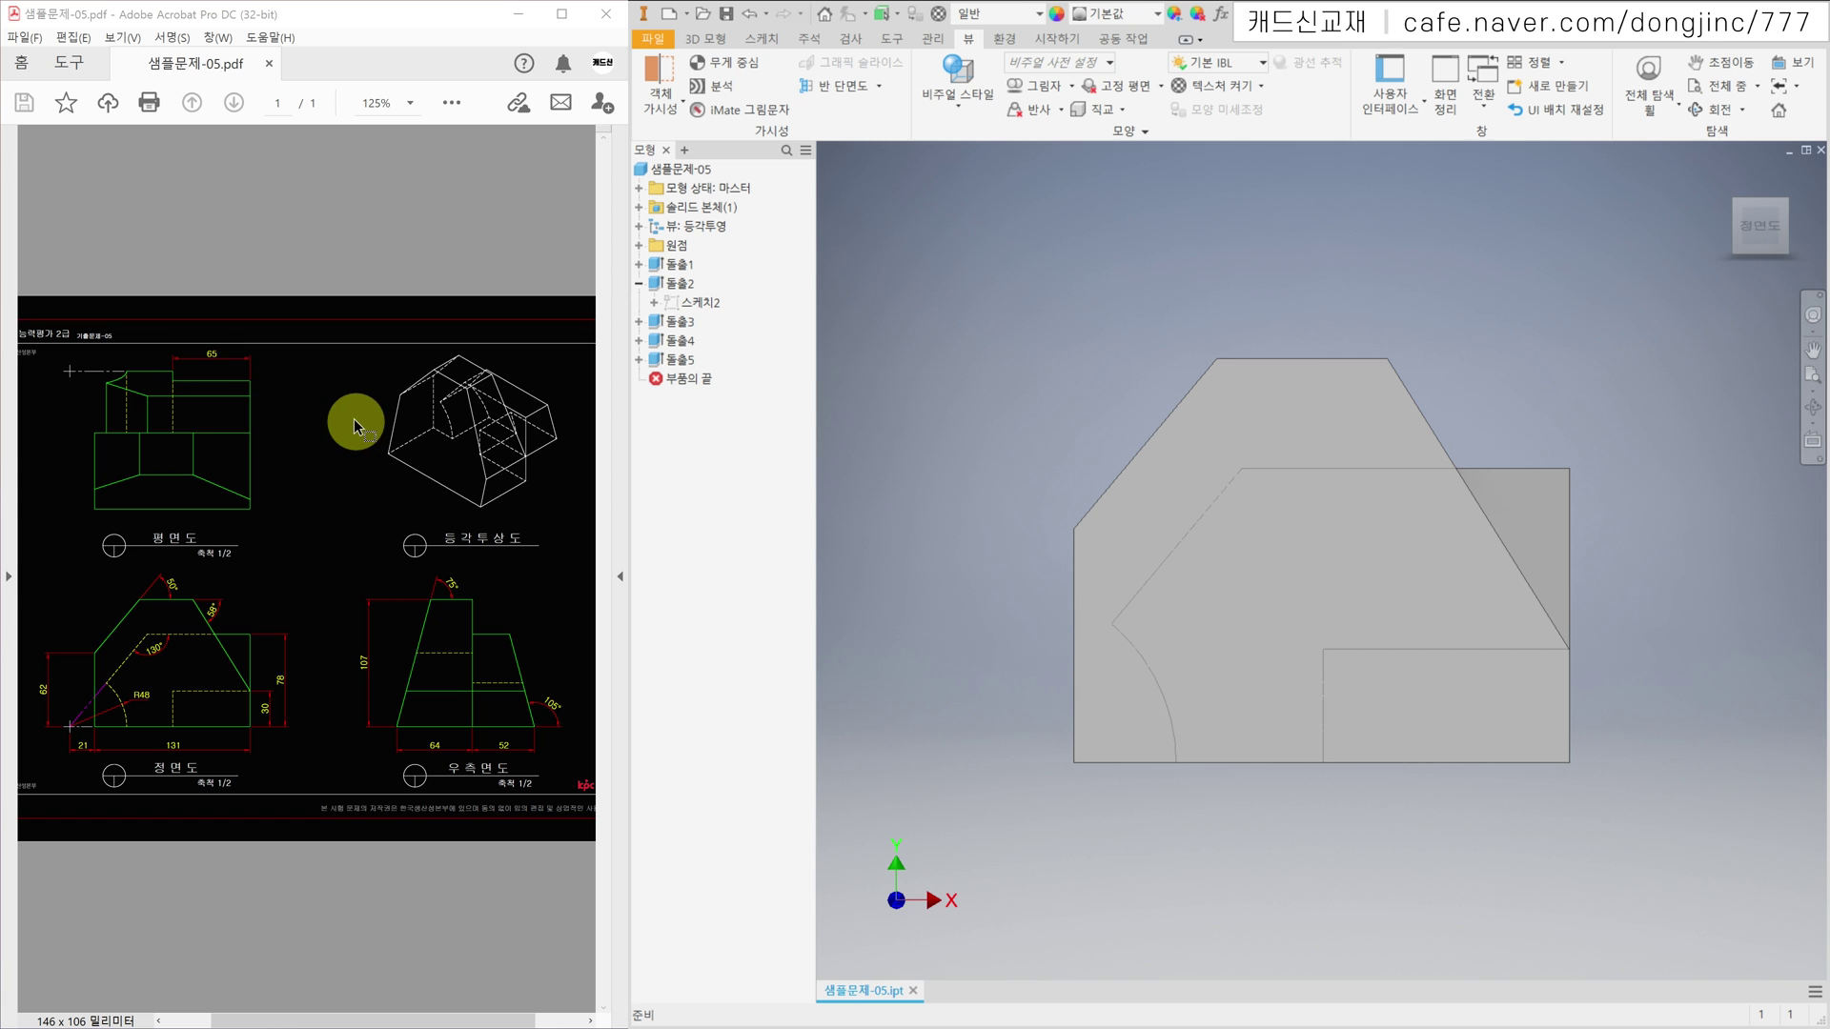
# Step: Switch to AutoCAD and create a new drawing
pyautogui.press('F6')
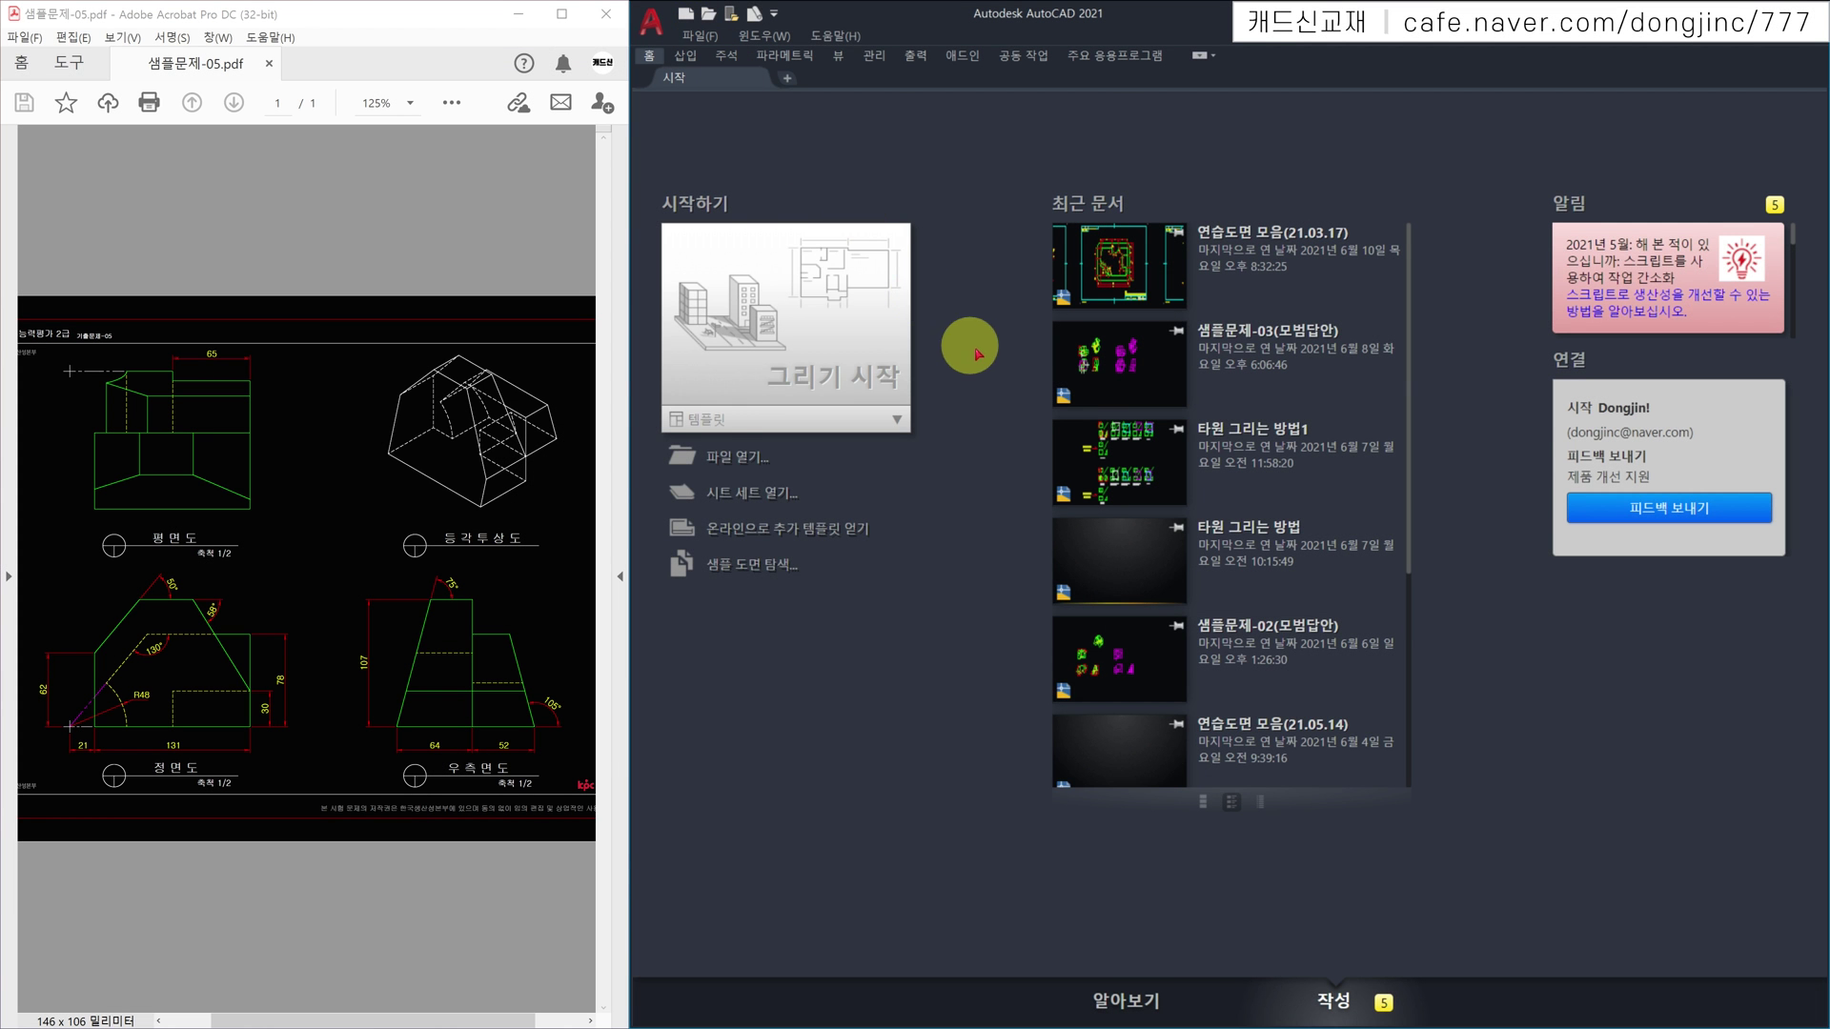
pyautogui.hotkey('ctrl', 'n')
pyautogui.doubleClick(1357, 570)
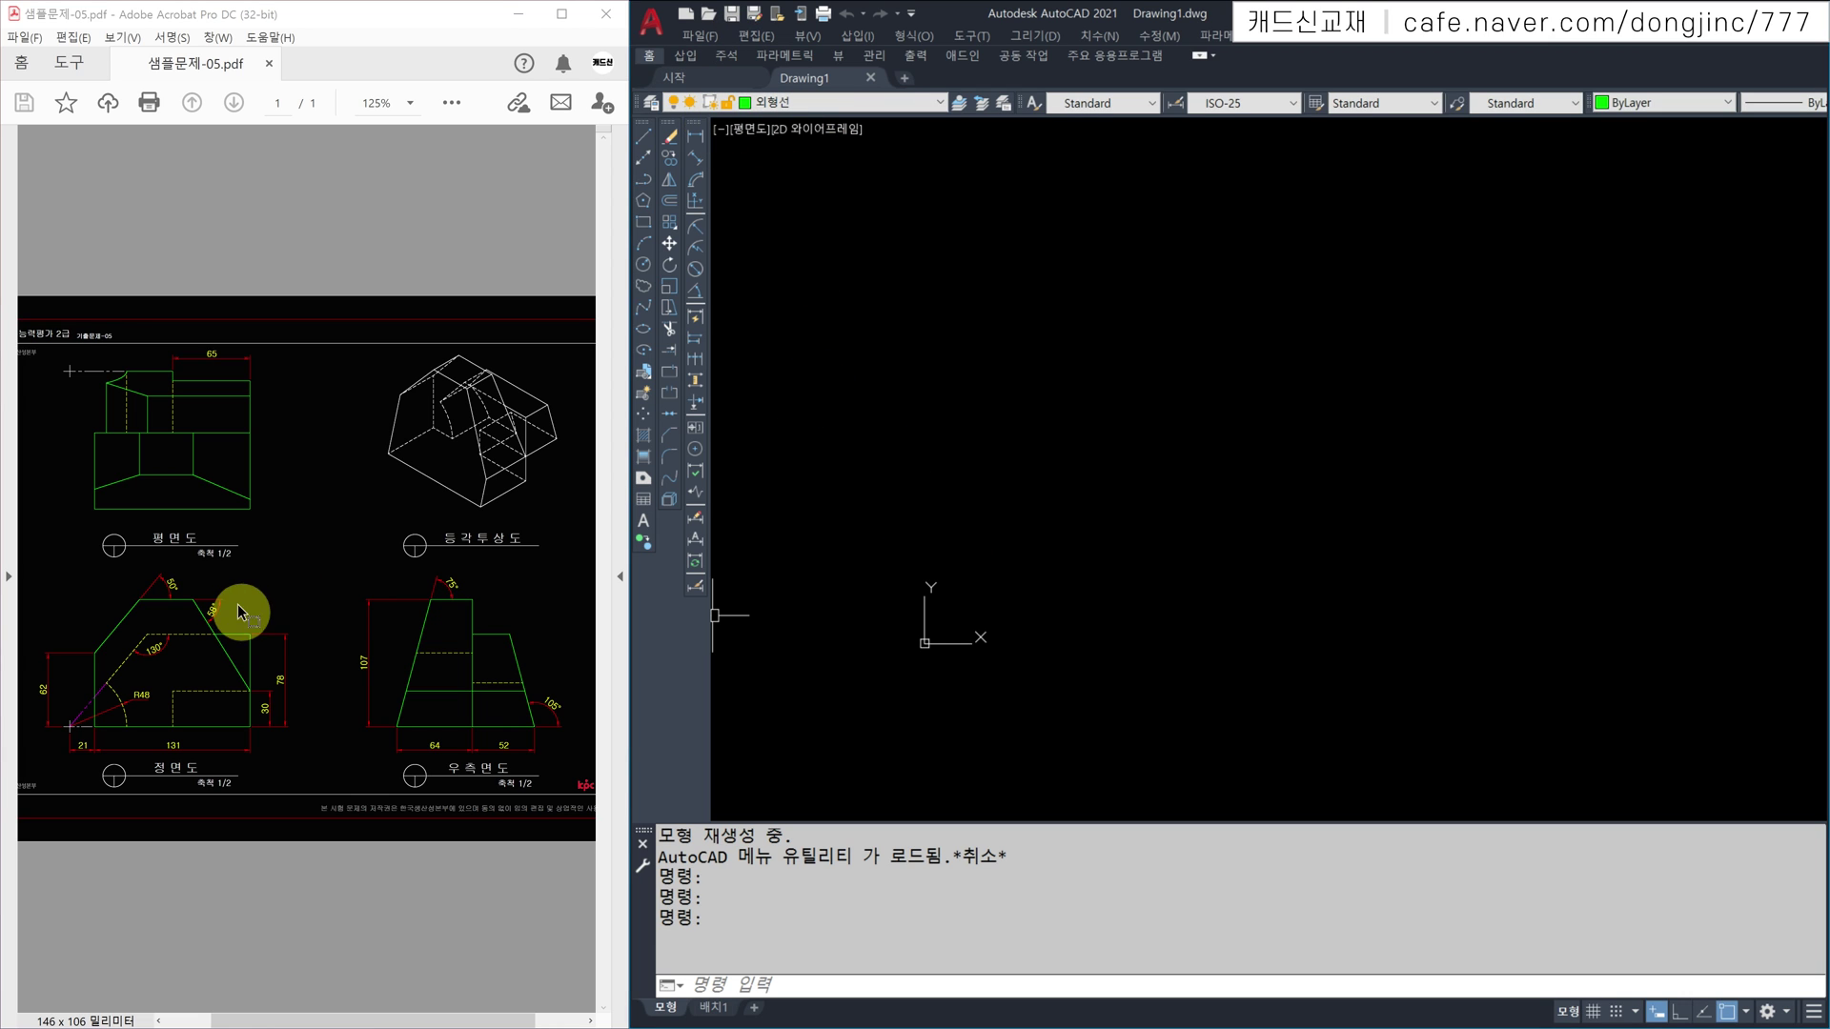
# Step: With Ortho on, draw the front view's 131 mm horizontal base line and a 30 mm vertical line up from its right end
pyautogui.write('l')
pyautogui.press('Return')
pyautogui.click(983, 584)
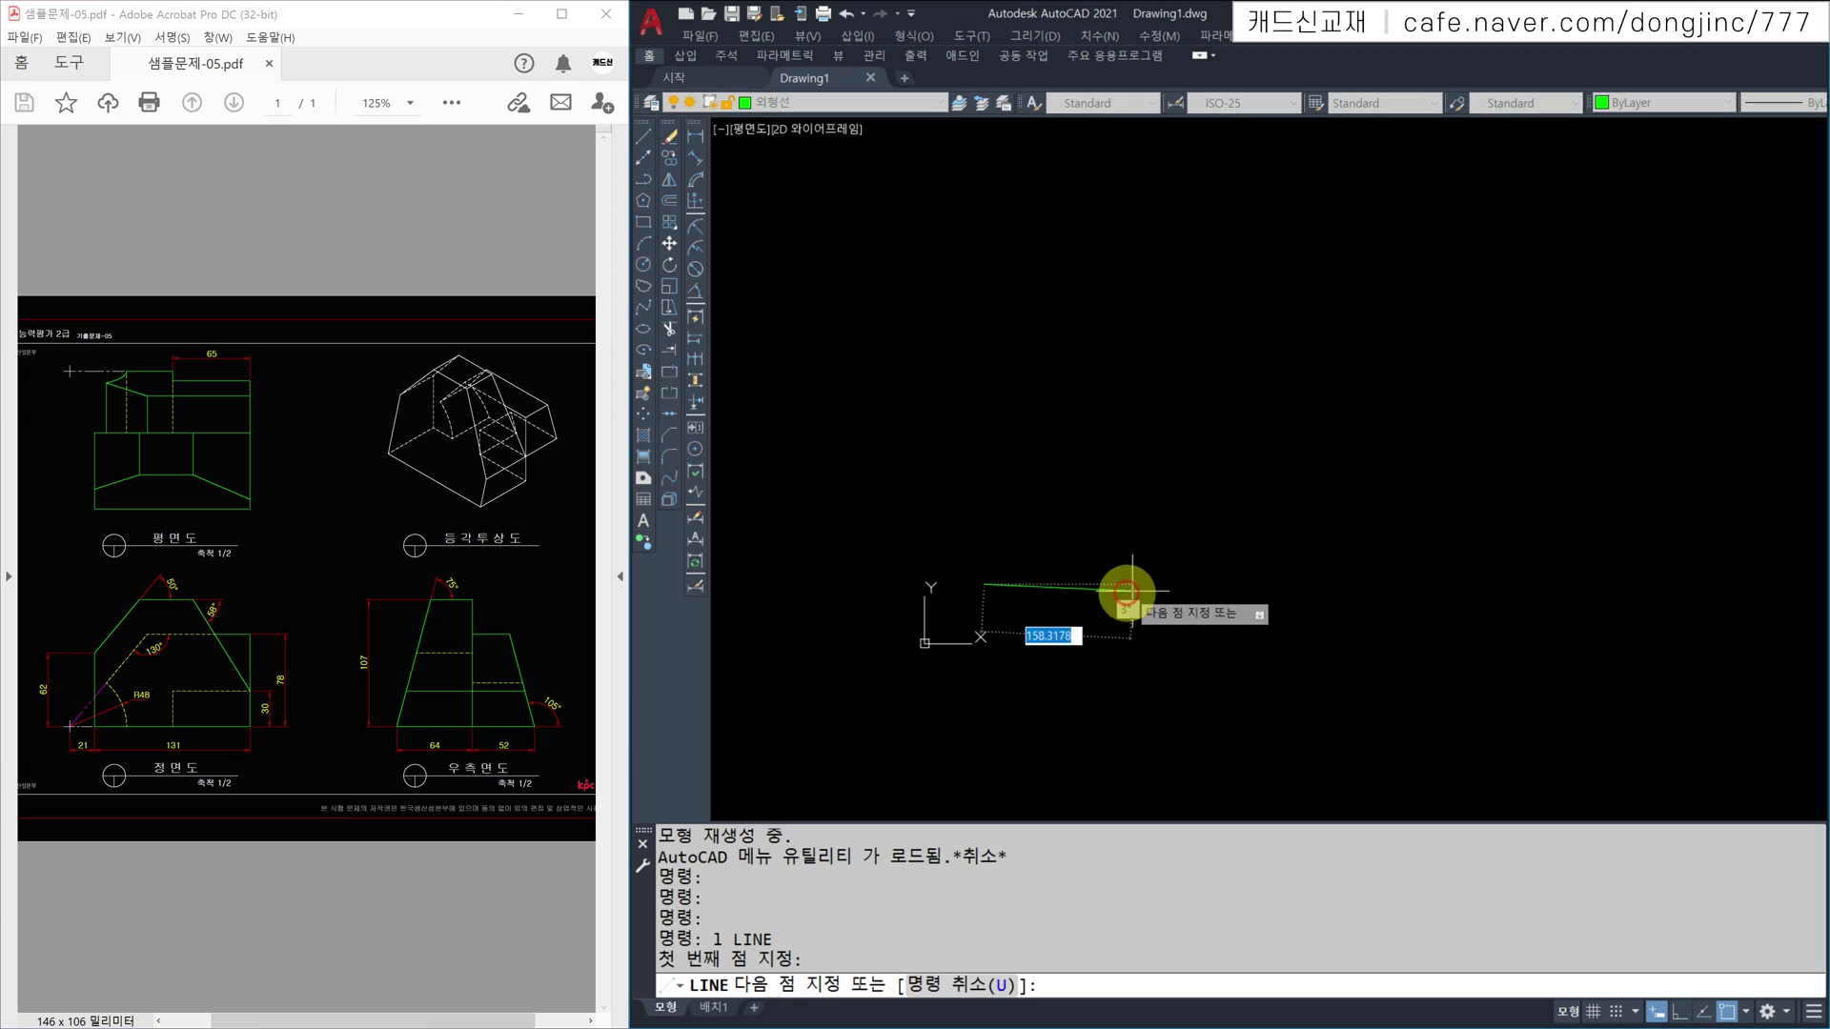
pyautogui.press('F8')
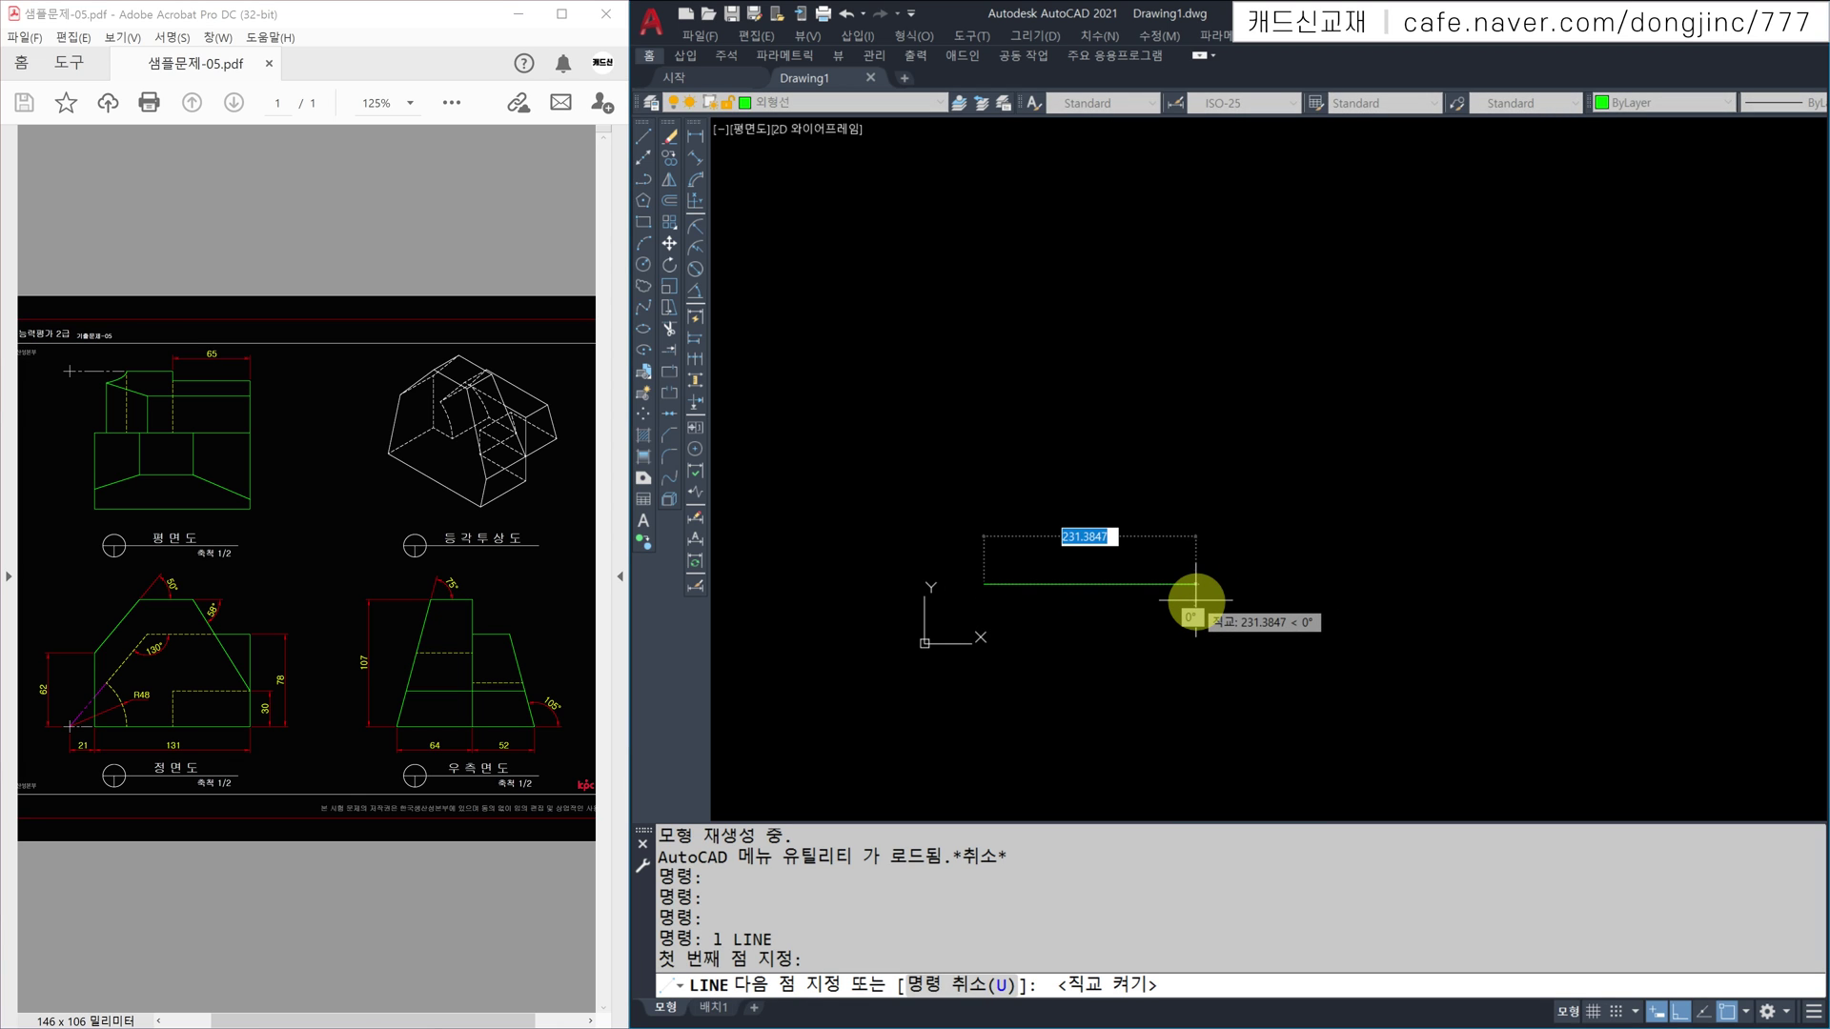
pyautogui.write('131')
pyautogui.press('Return')
pyautogui.scroll(4, 1173, 515)
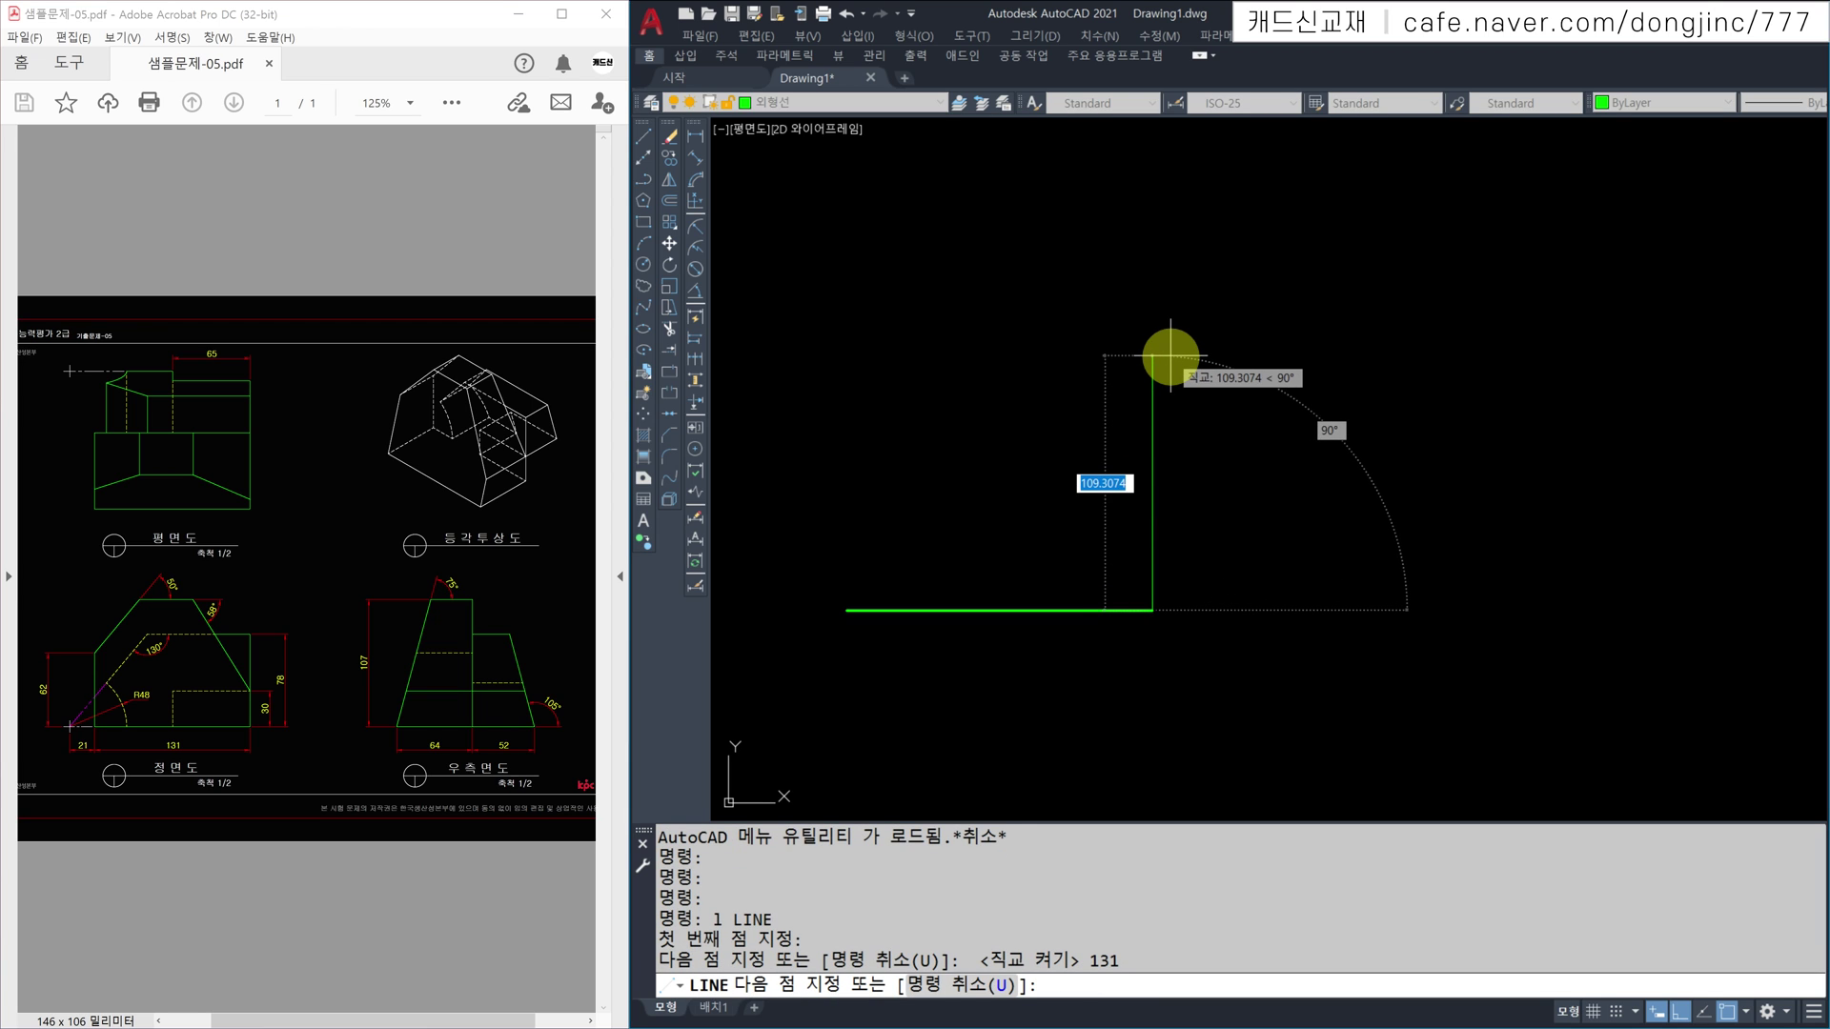
pyautogui.write('30')
pyautogui.press('Return')
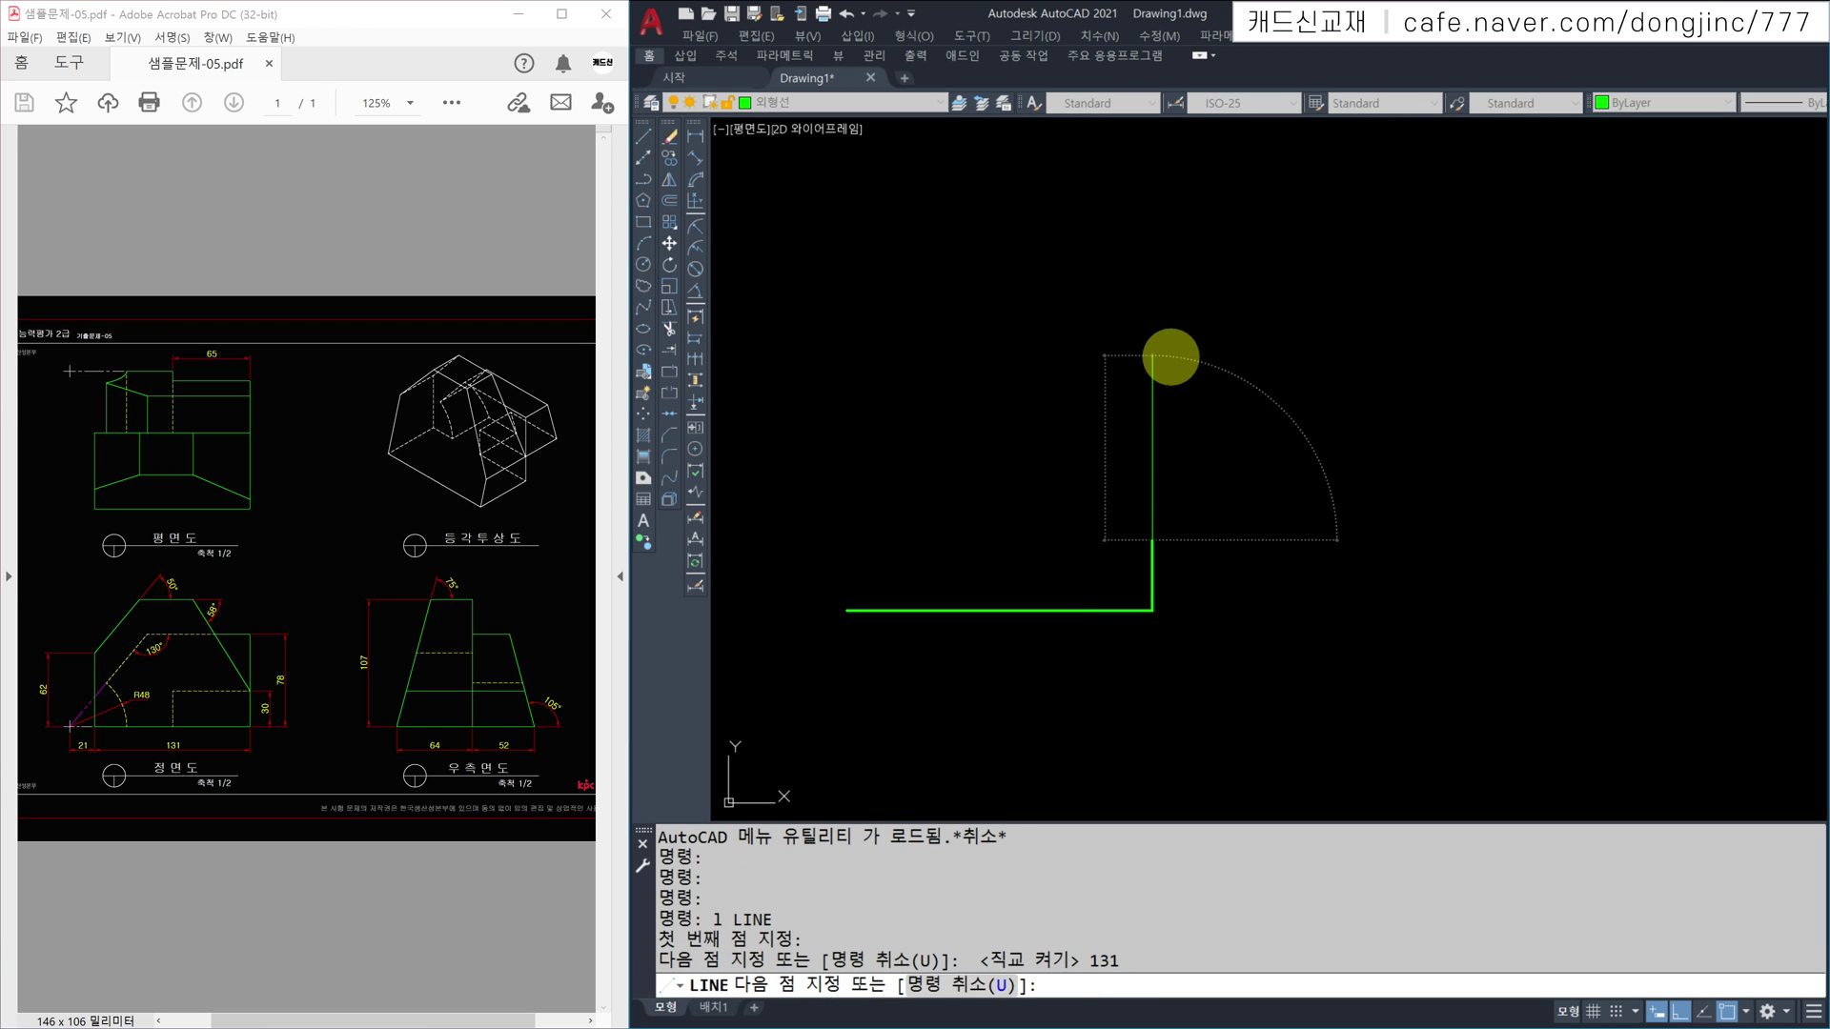
pyautogui.press('Escape')
# Step: Draw a 62 mm vertical line up from the left end of the base line
pyautogui.press('space')
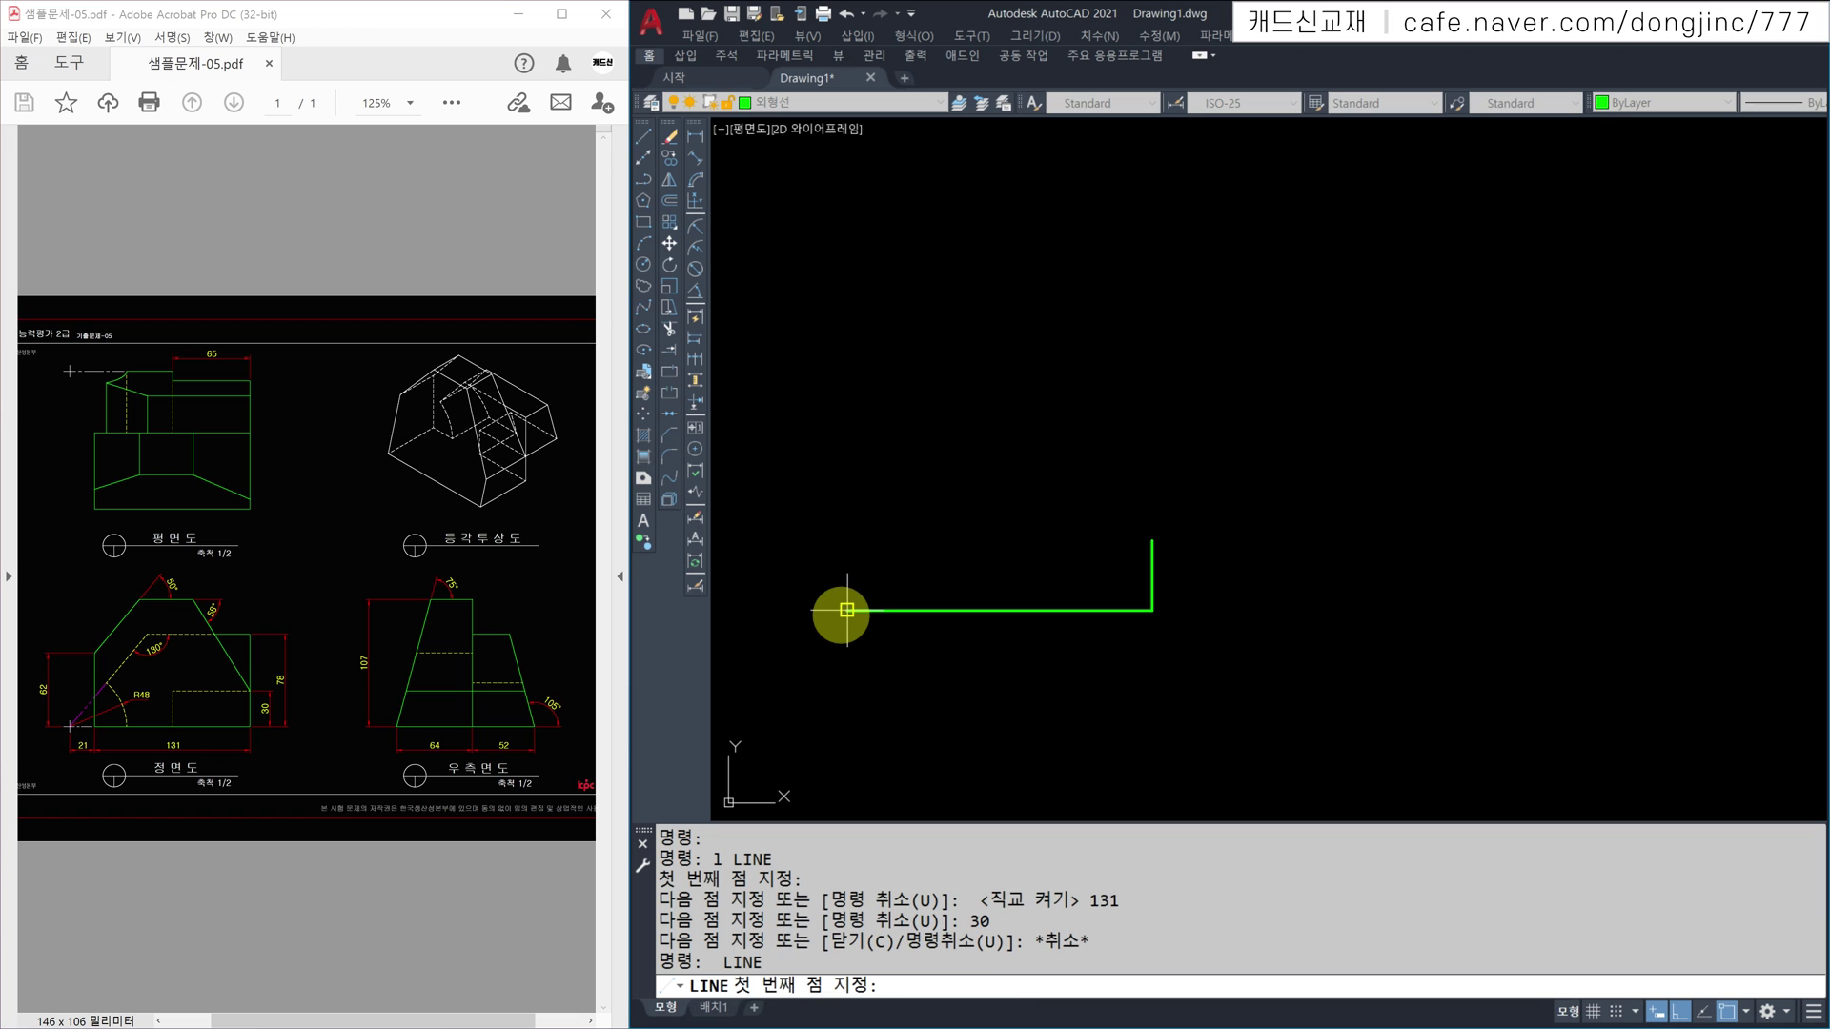
pyautogui.click(846, 610)
pyautogui.write('62')
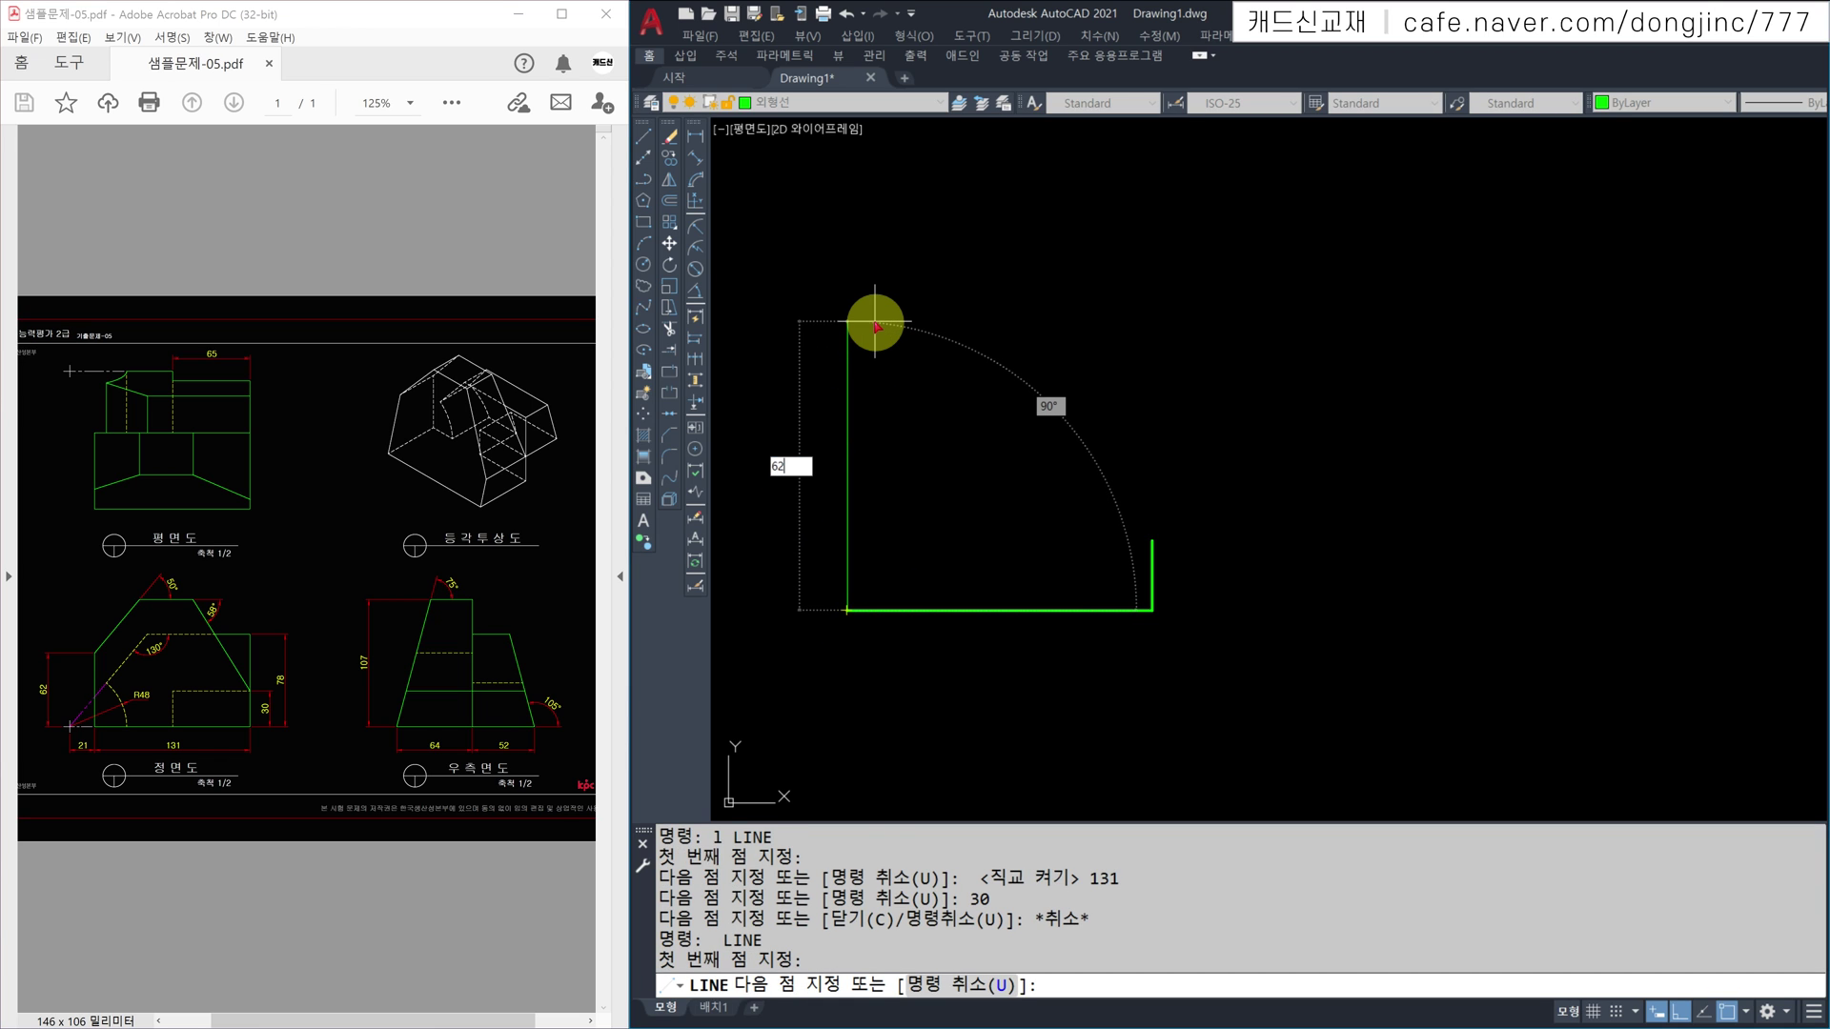
pyautogui.press('Return')
pyautogui.press('Escape')
pyautogui.press('Escape')
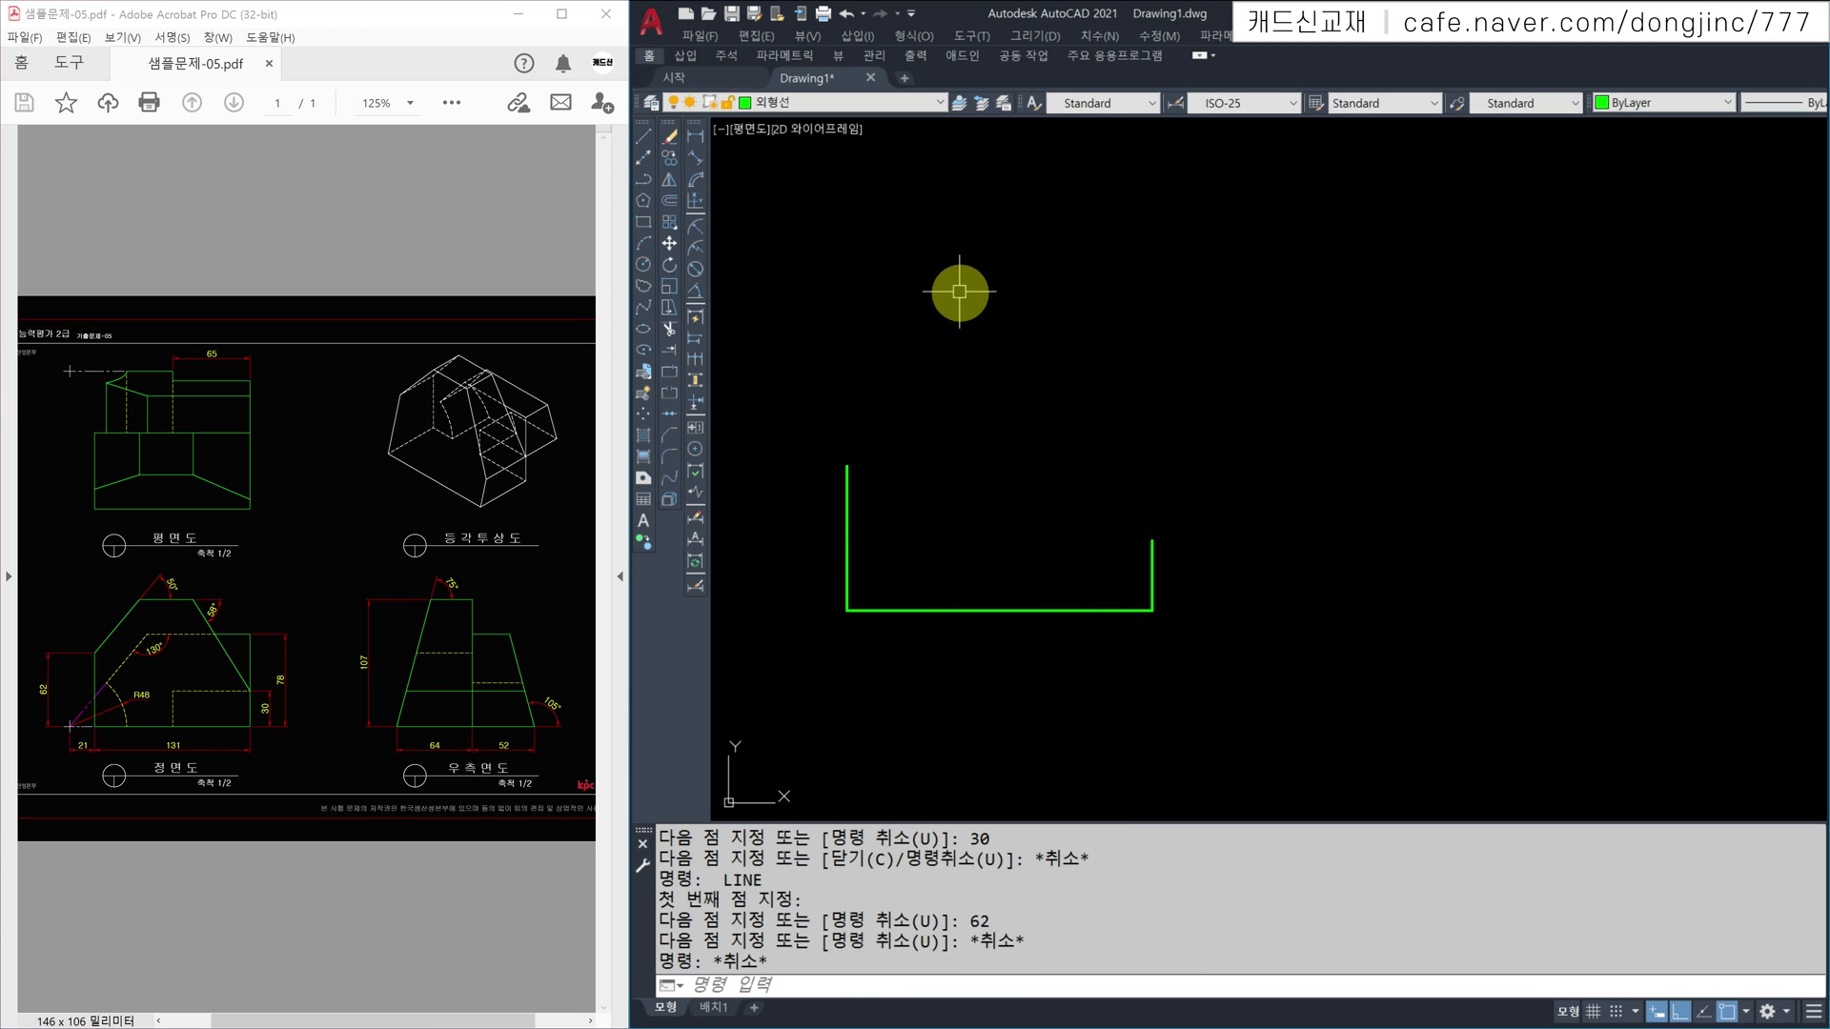
# Step: Check the 50° and 58° angles in the reference front view, and draw a long horizontal line above the AutoCAD outline
pyautogui.moveTo(172, 616)
pyautogui.mouseDown()
pyautogui.moveTo(143, 621)
pyautogui.moveTo(147, 557)
pyautogui.moveTo(184, 584)
pyautogui.moveTo(175, 615)
pyautogui.mouseUp()
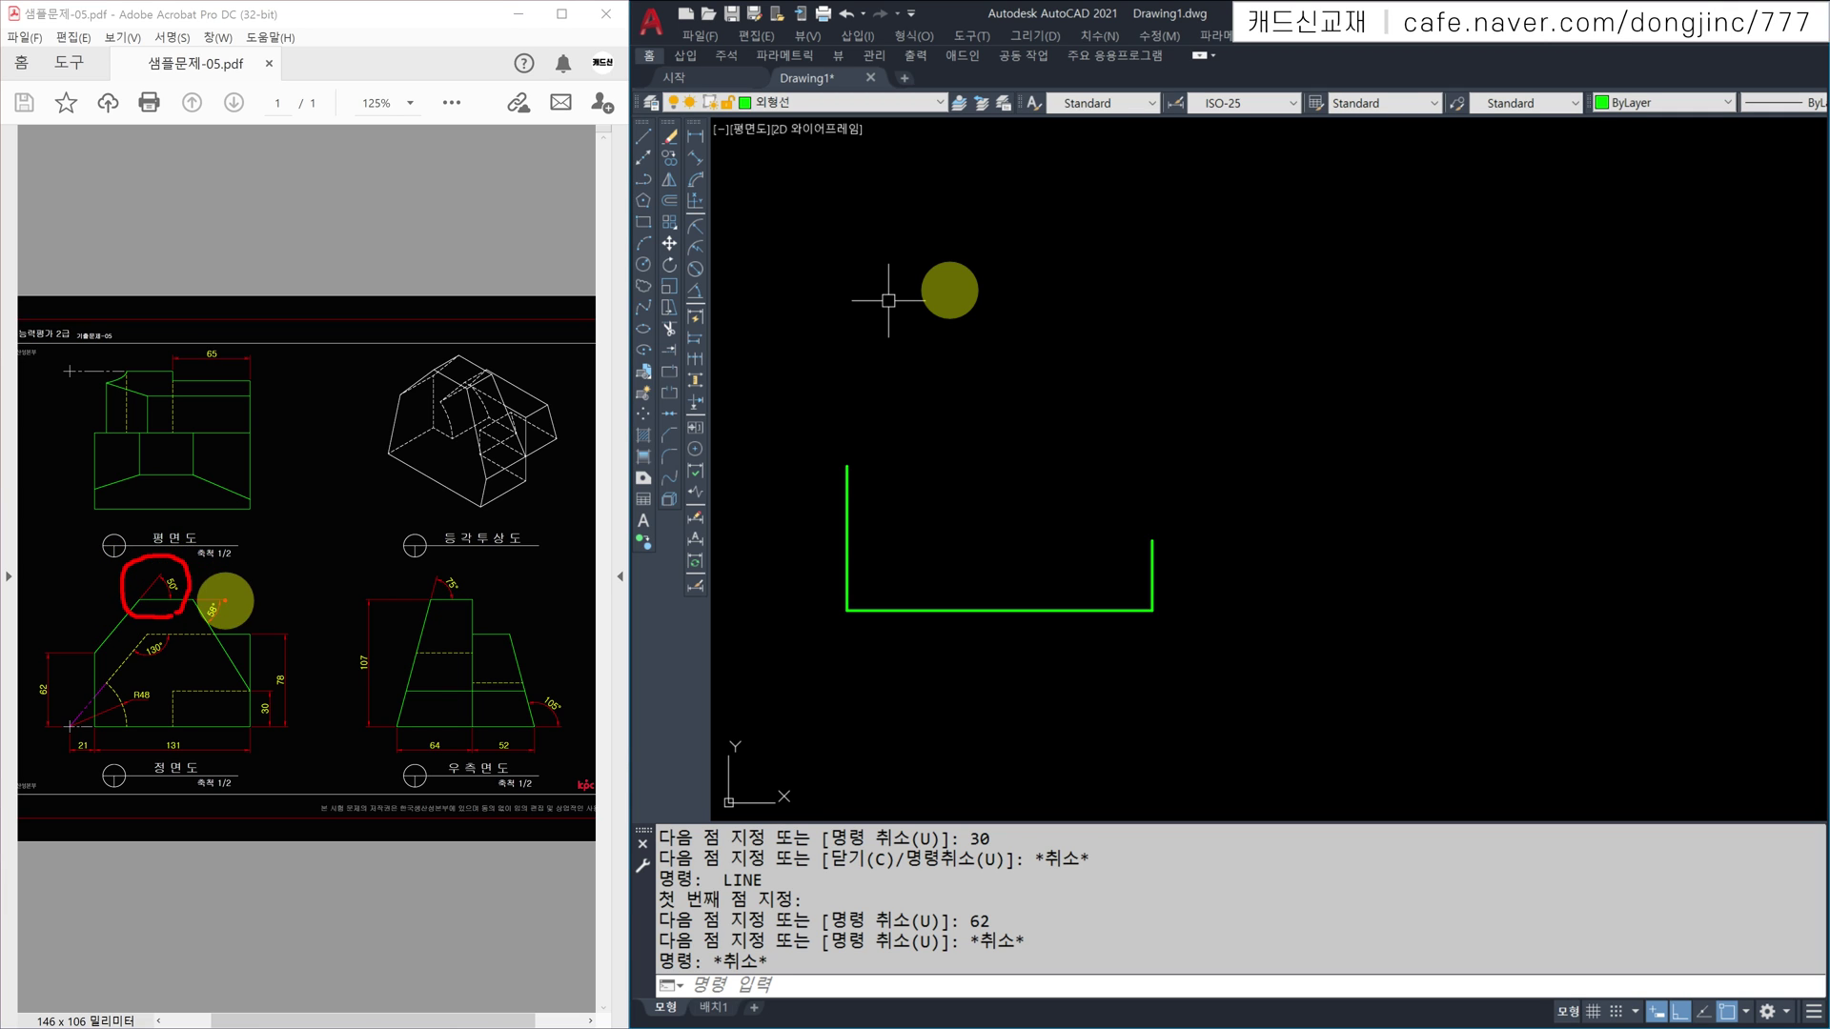
pyautogui.moveTo(220, 588)
pyautogui.mouseDown()
pyautogui.moveTo(192, 613)
pyautogui.moveTo(232, 621)
pyautogui.moveTo(236, 584)
pyautogui.mouseUp()
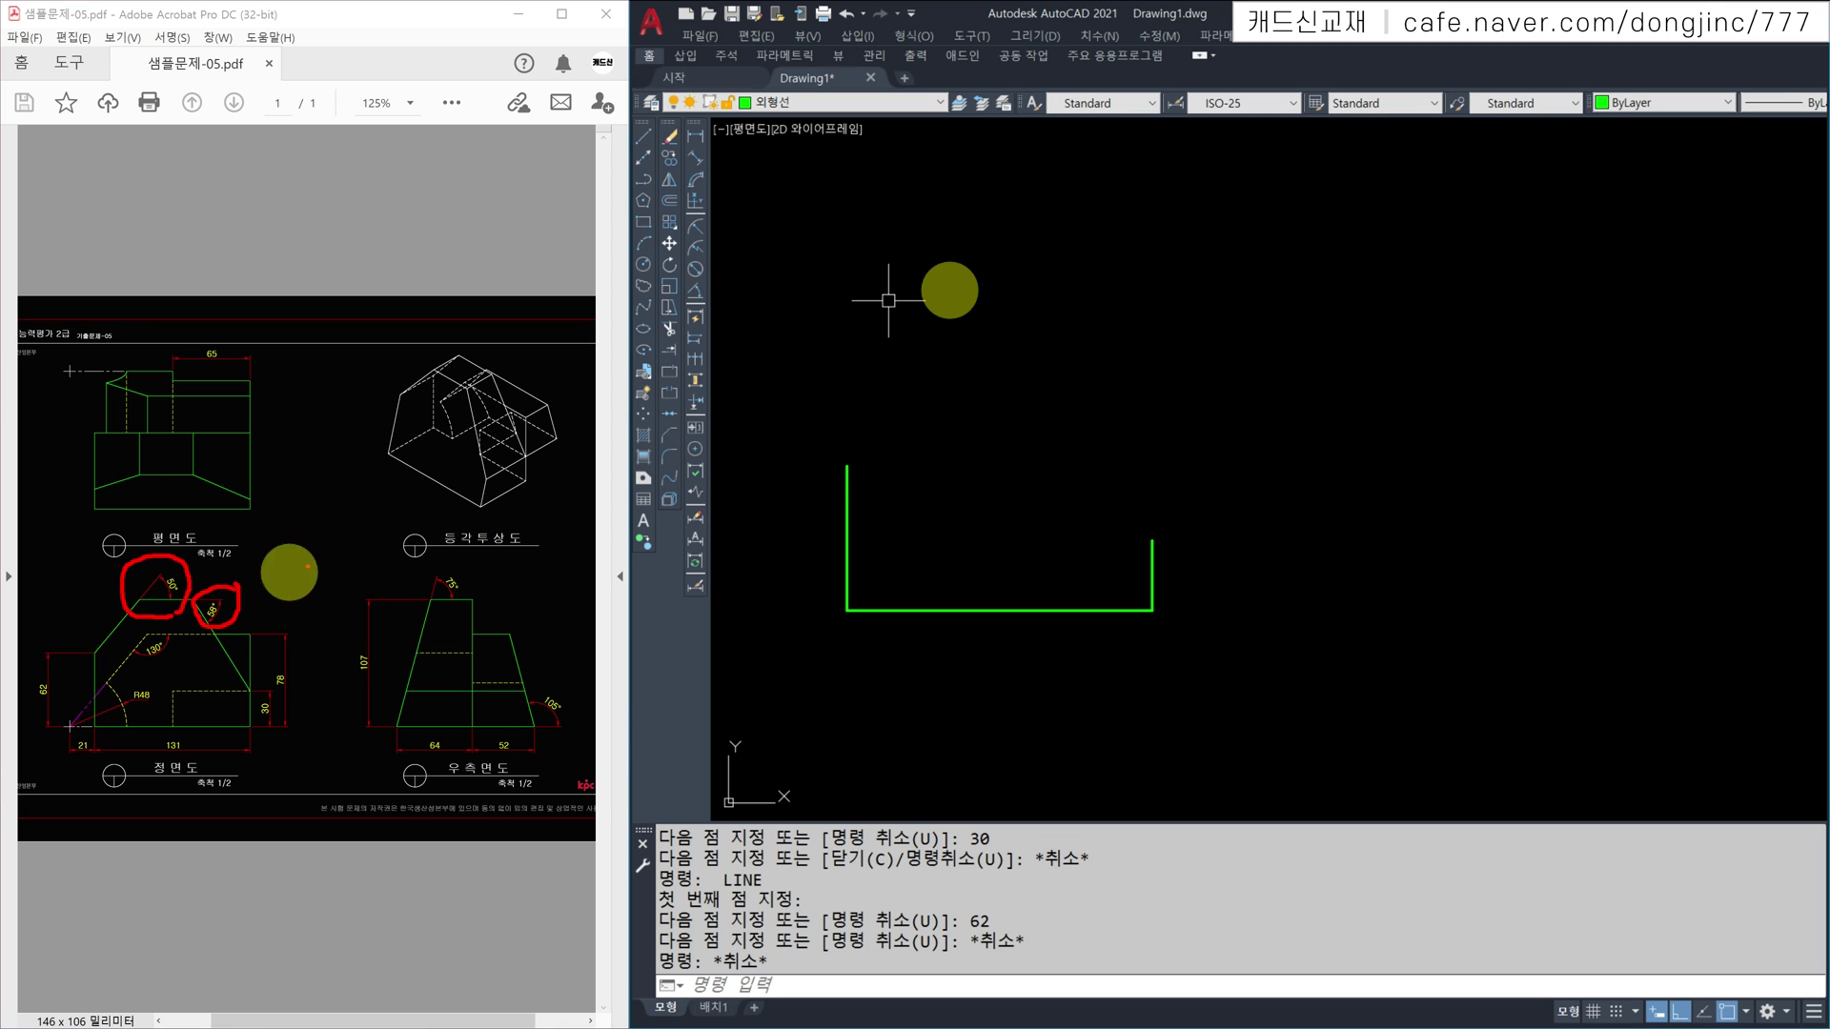
pyautogui.moveTo(850, 441); pyautogui.dragTo(887, 488, button='middle')
pyautogui.write('l')
pyautogui.press('space')
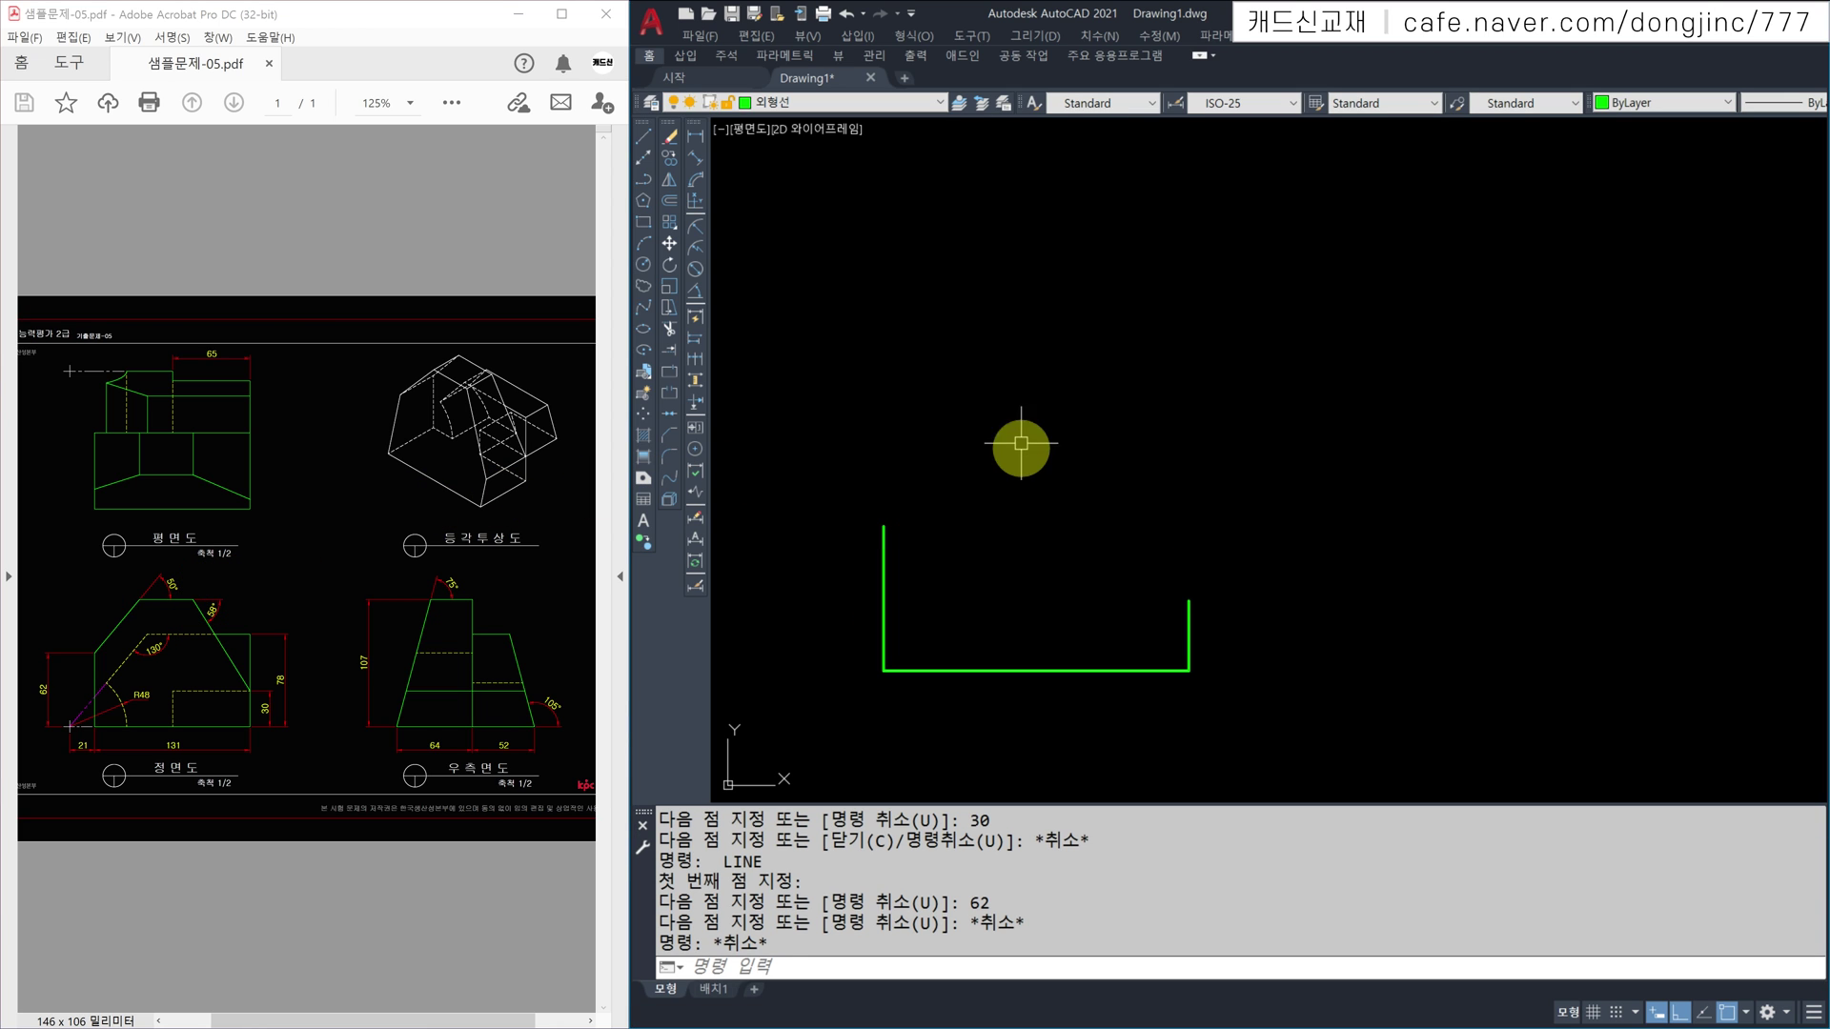
pyautogui.click(846, 324)
pyautogui.click(1318, 329)
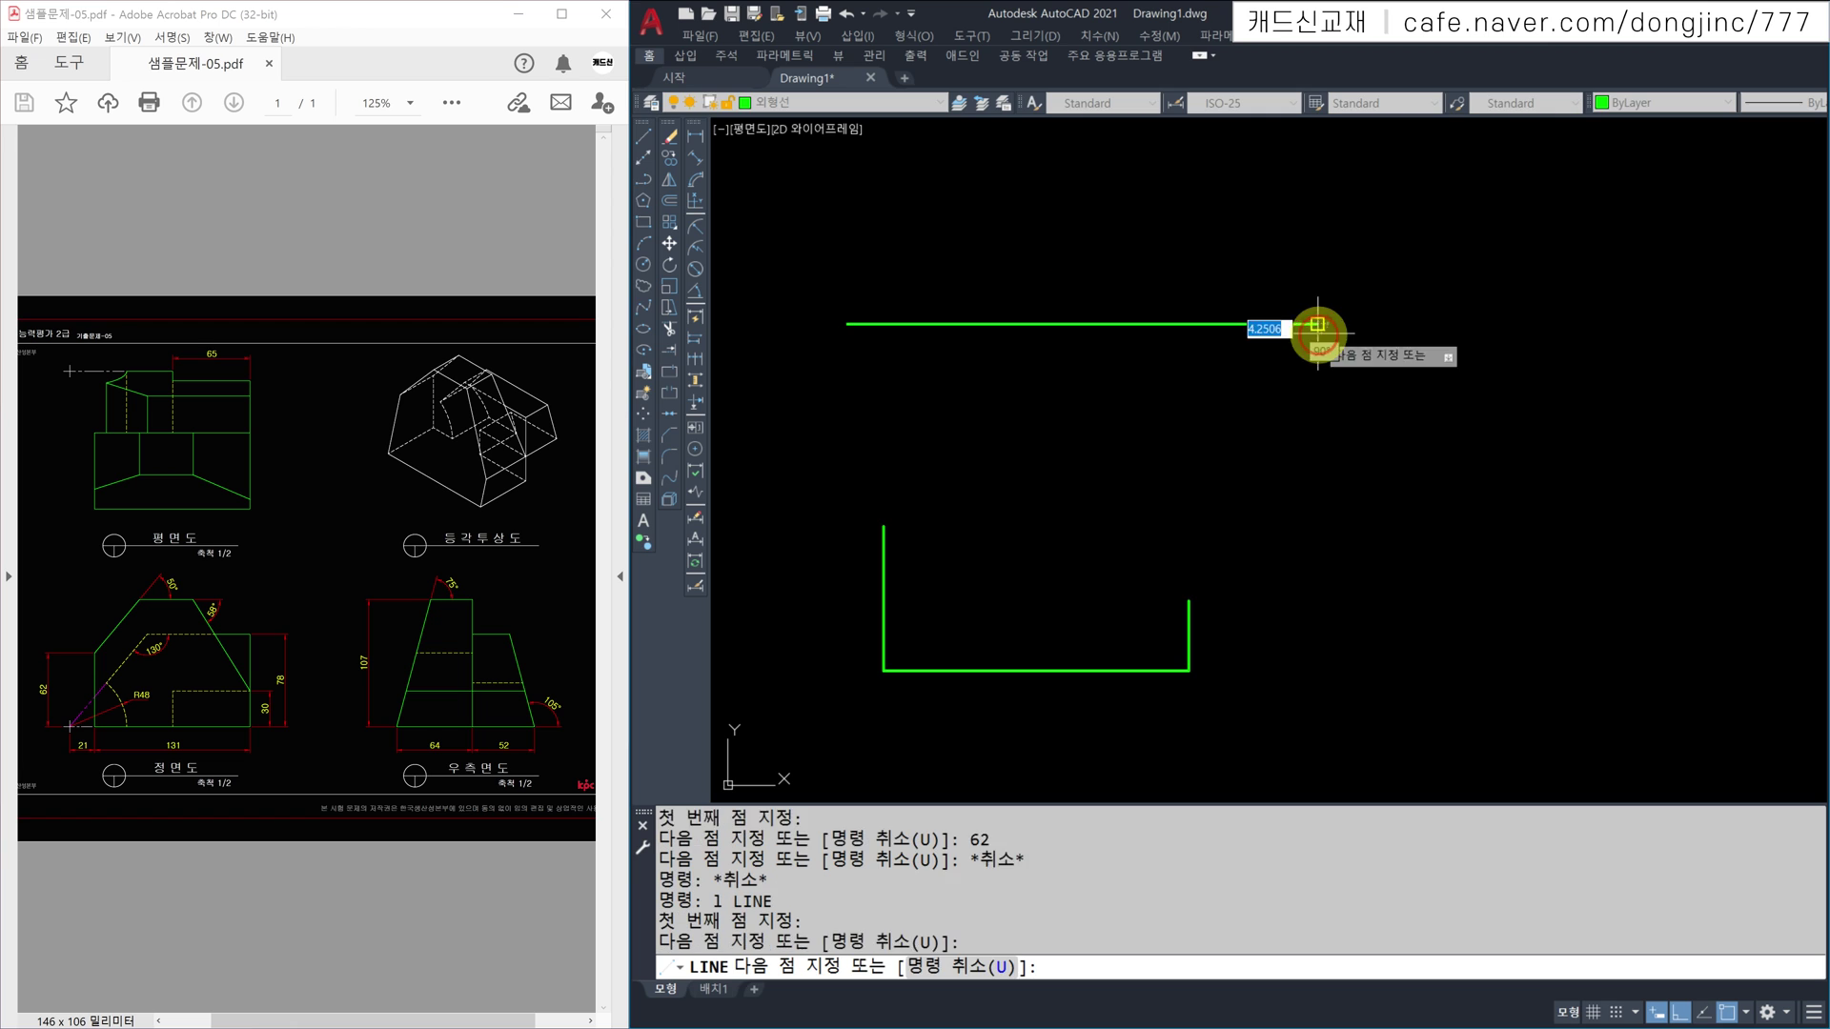
pyautogui.press('Escape')
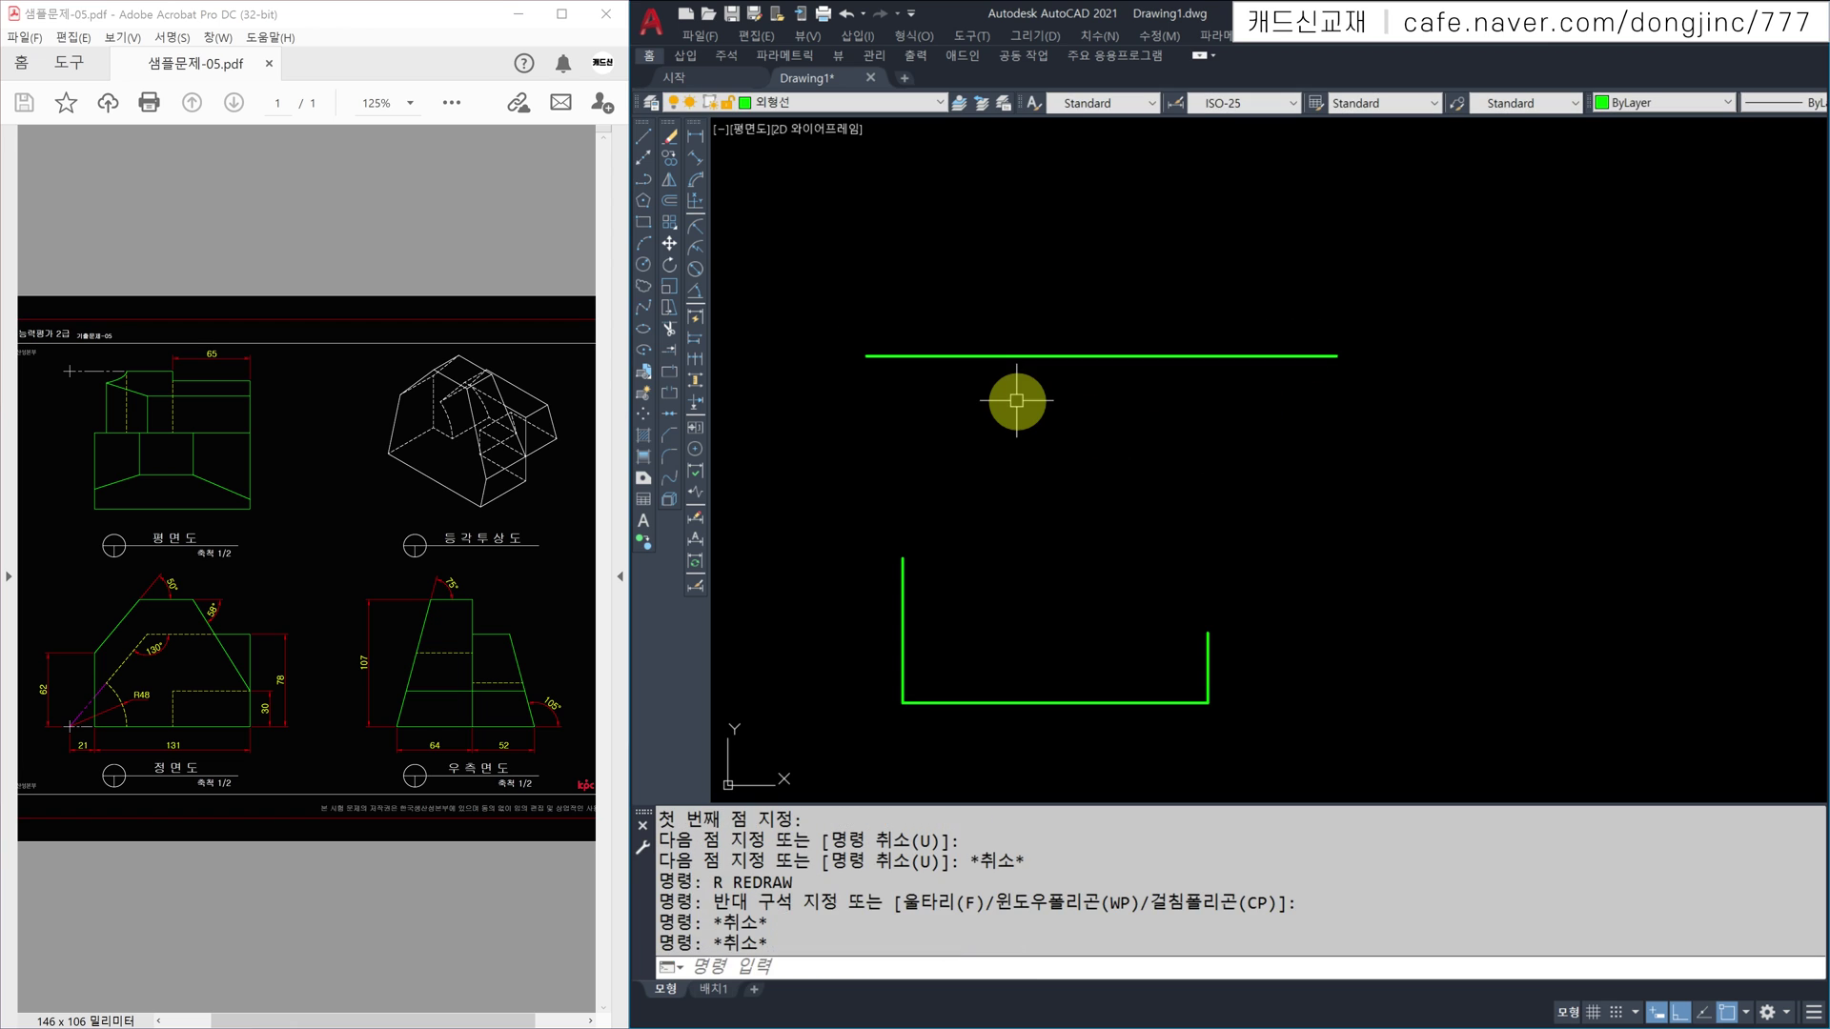
# Step: Rotate the loose horizontal line by 50 degrees about its left endpoint
pyautogui.write('ro')
pyautogui.press('space')
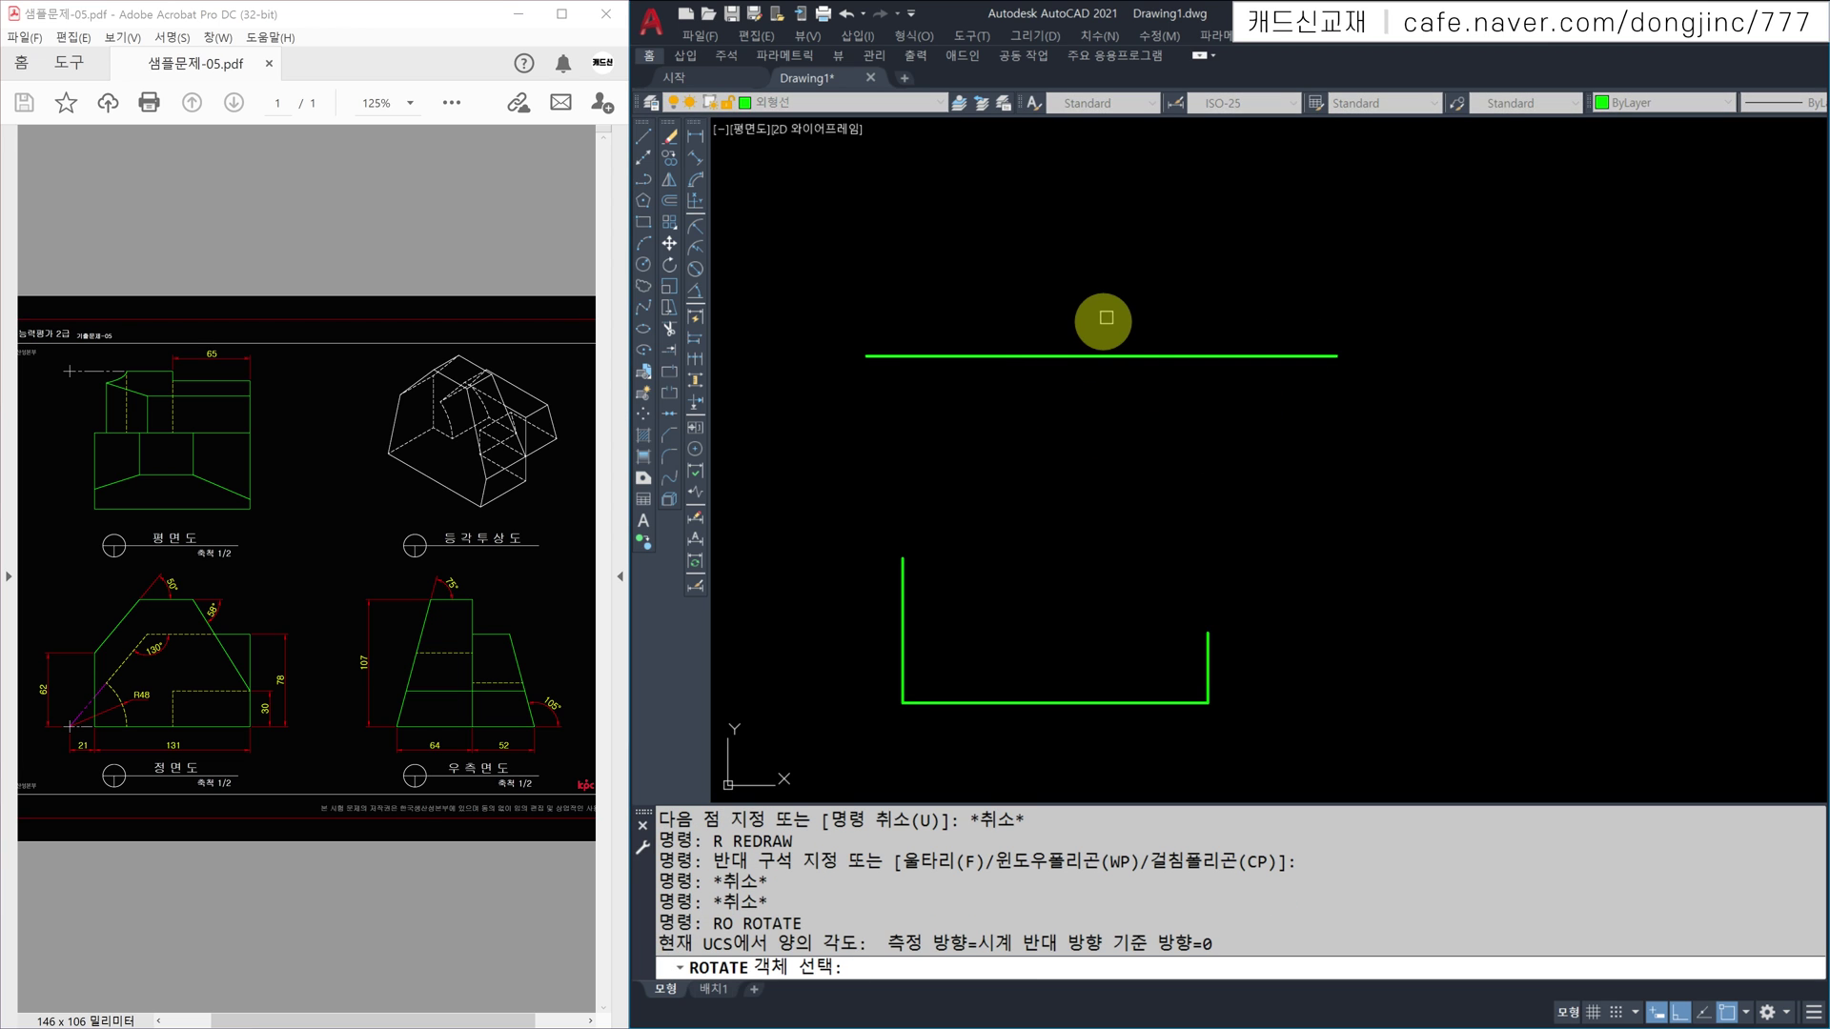
pyautogui.click(994, 404)
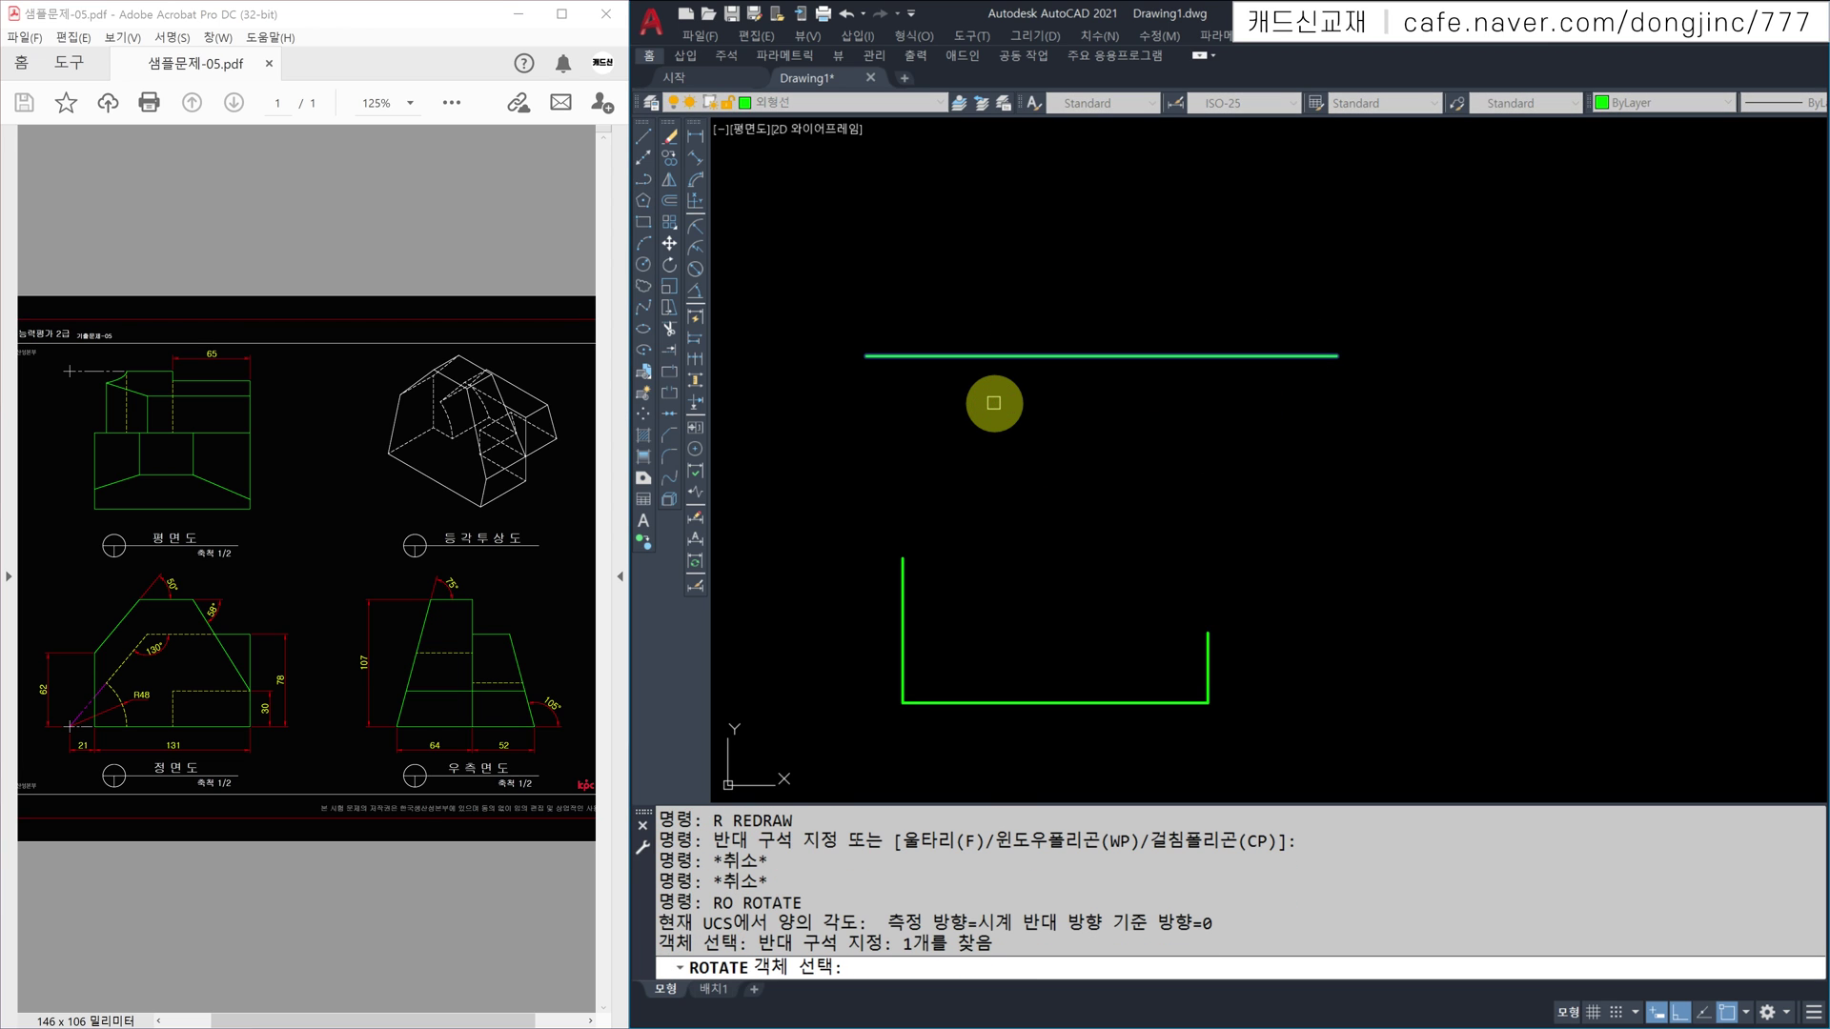
pyautogui.press('space')
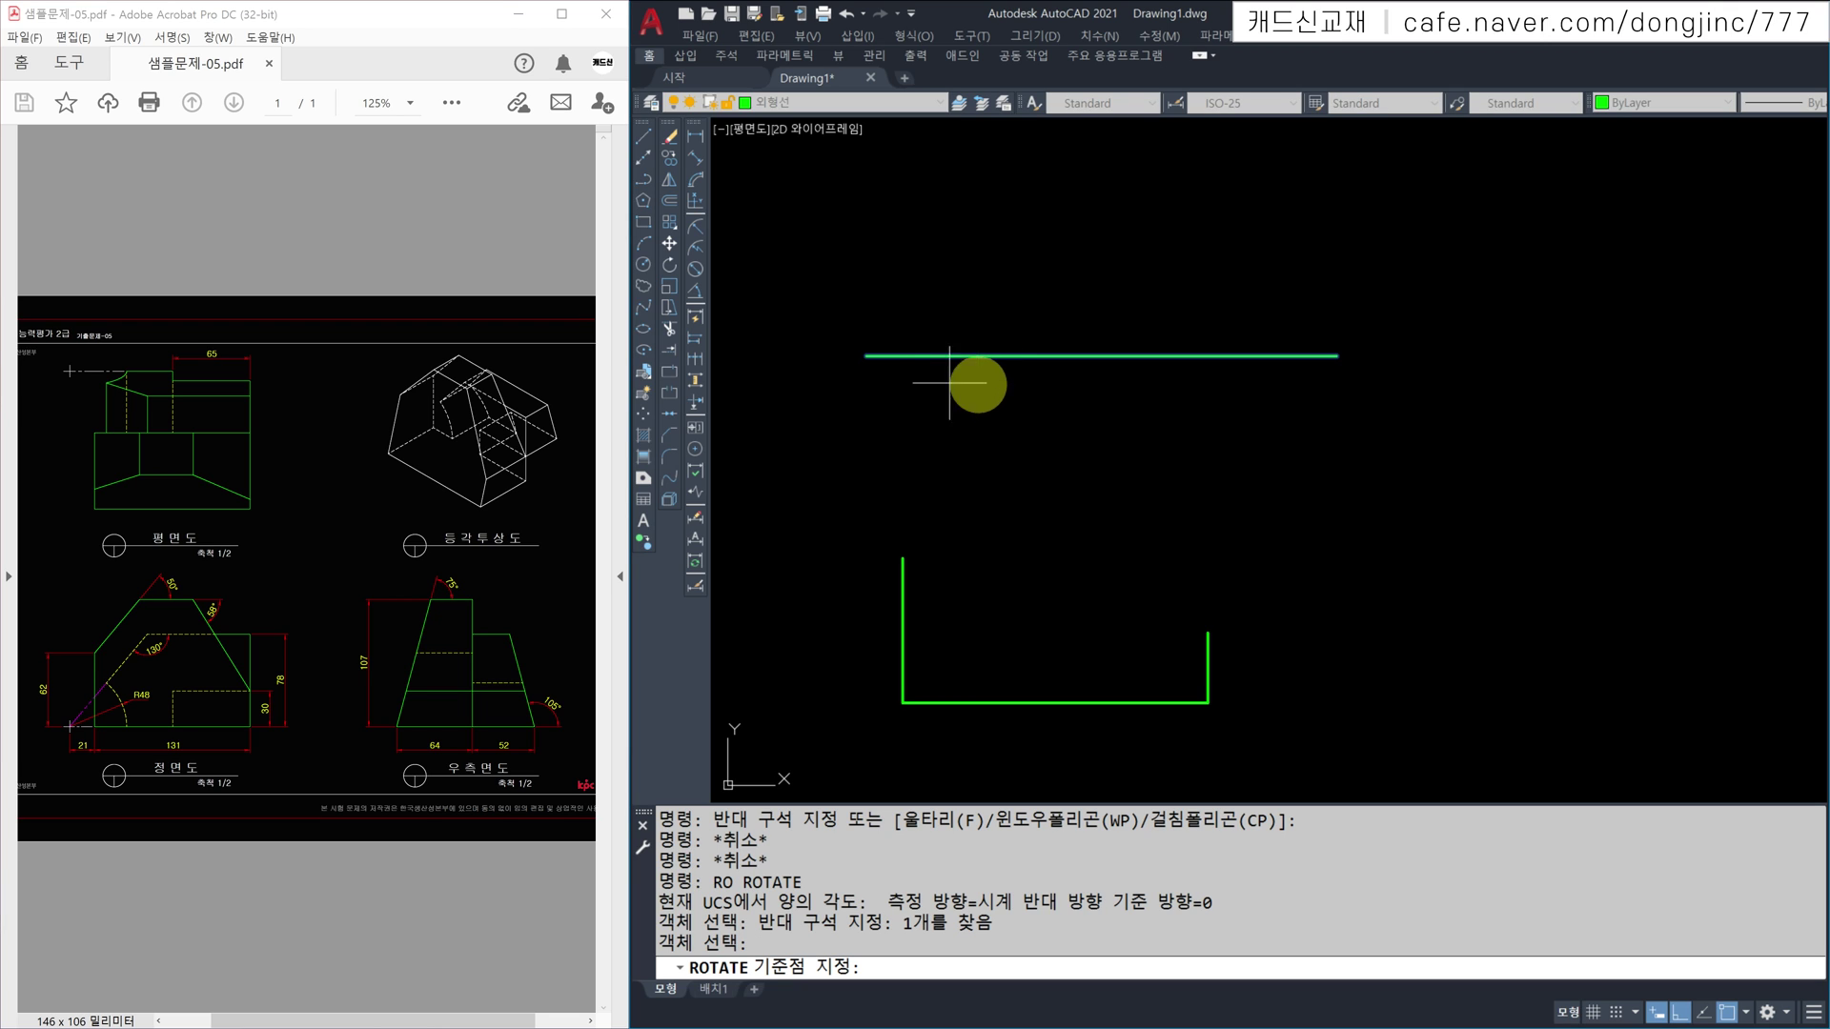
pyautogui.click(865, 356)
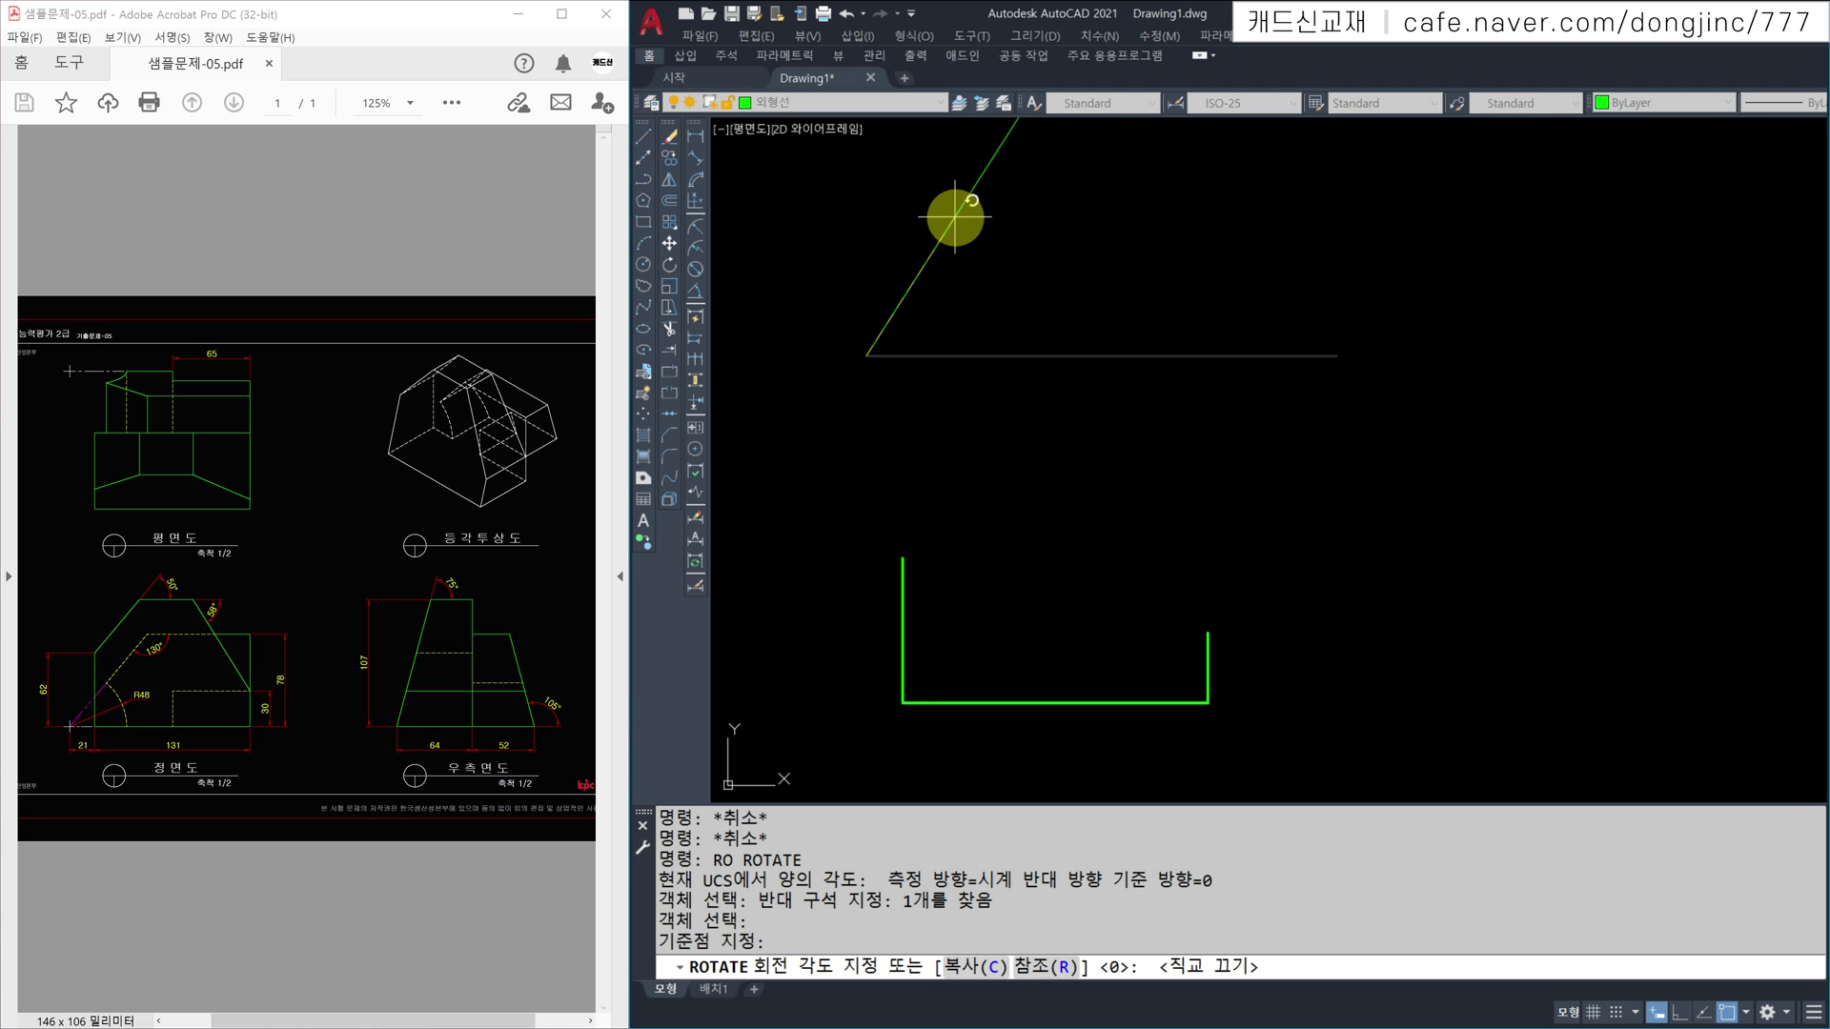
pyautogui.write('50')
pyautogui.press('Return')
pyautogui.press('Escape')
pyautogui.press('Escape')
# Step: Move the 50-degree line so its lower end sits on the upper end of the front view's left vertical line
pyautogui.write('m')
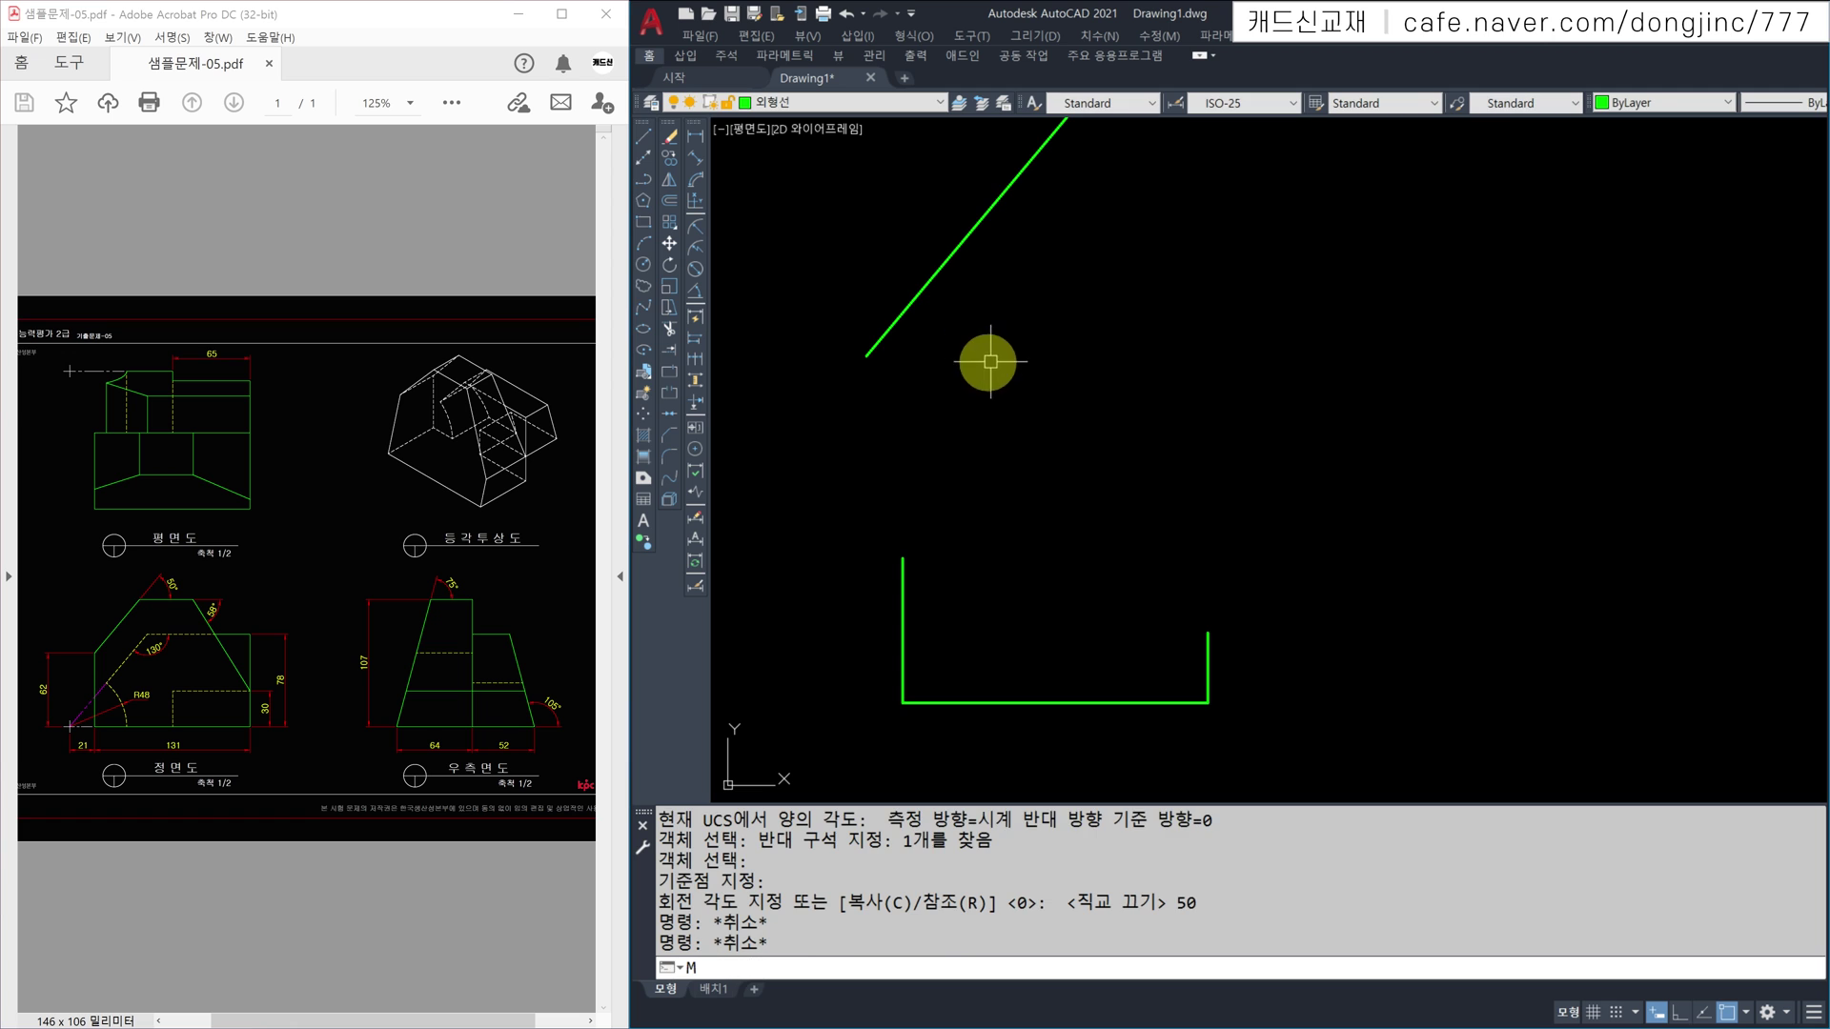
pyautogui.press('Return')
pyautogui.click(1007, 360)
pyautogui.click(904, 252)
pyautogui.press('Return')
pyautogui.click(864, 358)
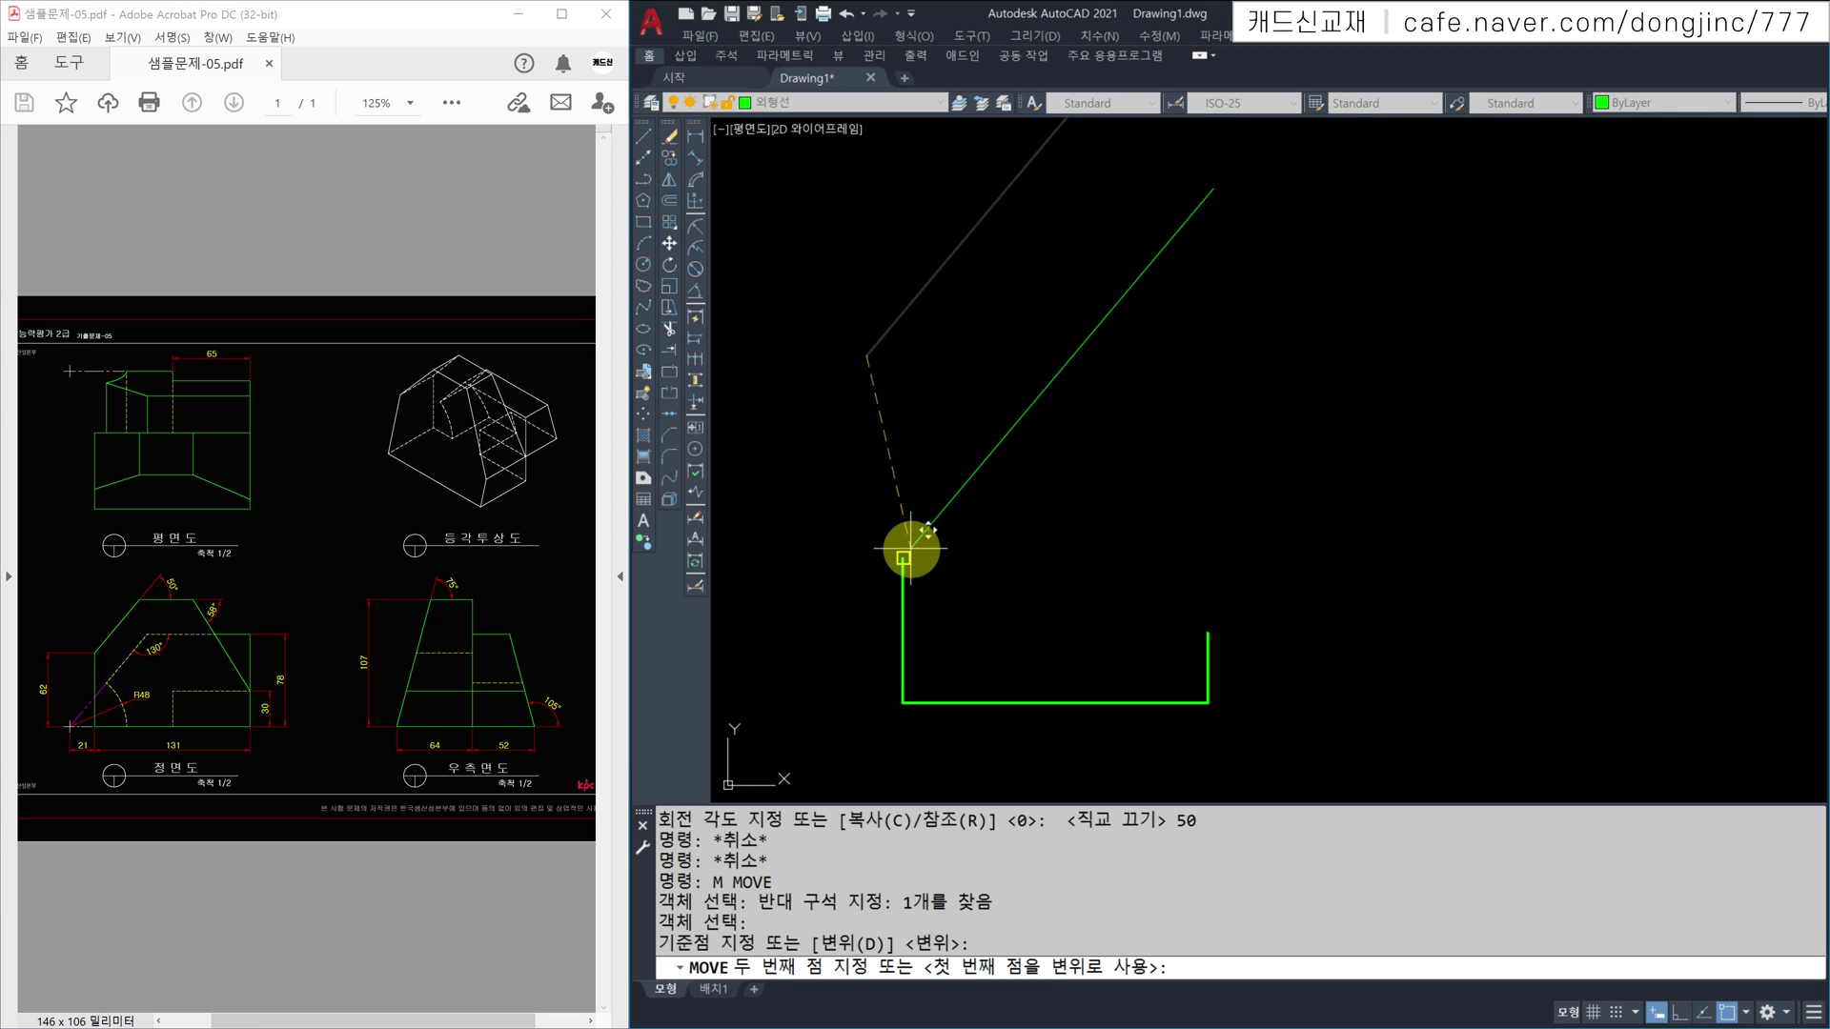
pyautogui.click(905, 553)
pyautogui.press('Escape')
pyautogui.moveTo(1294, 490); pyautogui.dragTo(1213, 495, button='middle')
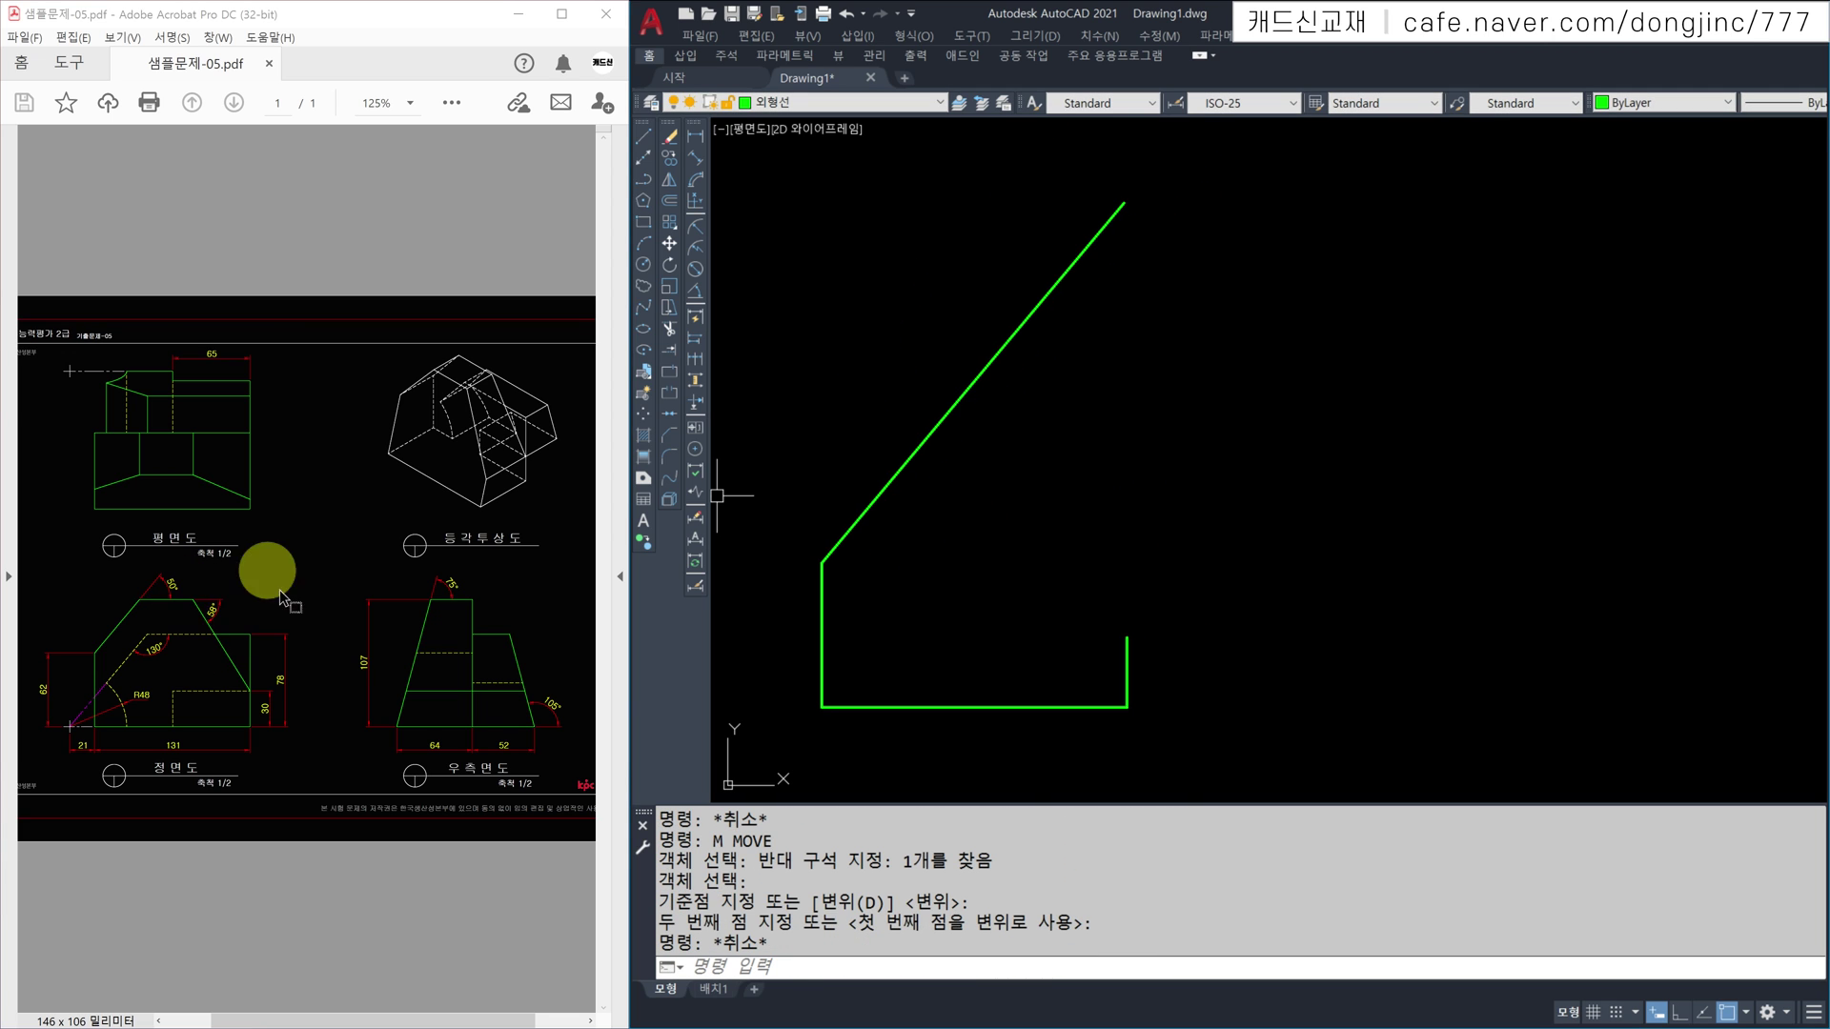
# Step: With Ortho on, draw a horizontal line about 175 mm long to the right of the front view
pyautogui.press('Escape')
pyautogui.press('Escape')
pyautogui.write('l')
pyautogui.press('Return')
pyautogui.moveTo(1267, 492); pyautogui.dragTo(1184, 495, button='middle')
pyautogui.click(1106, 370)
pyautogui.press('F8')
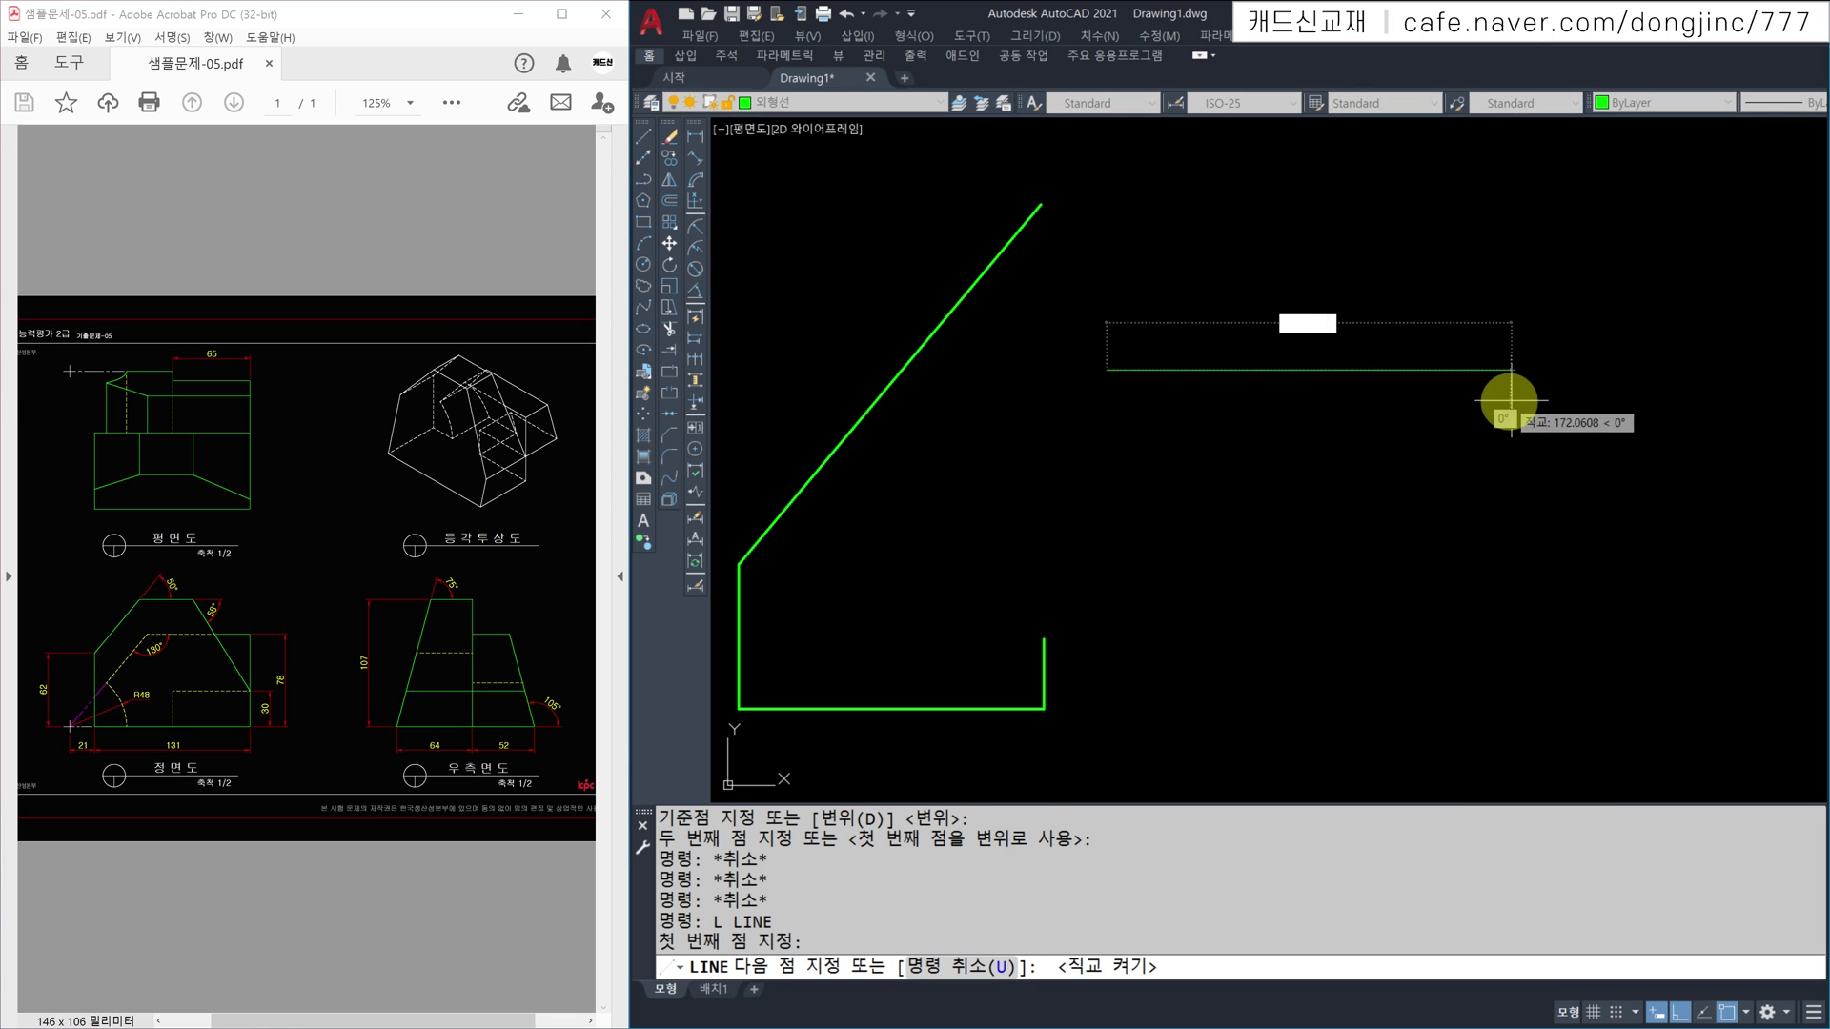
pyautogui.click(1519, 400)
pyautogui.press('Escape')
pyautogui.press('Escape')
# Step: Rotate the new horizontal line by -58 degrees about its left endpoint
pyautogui.write('R')
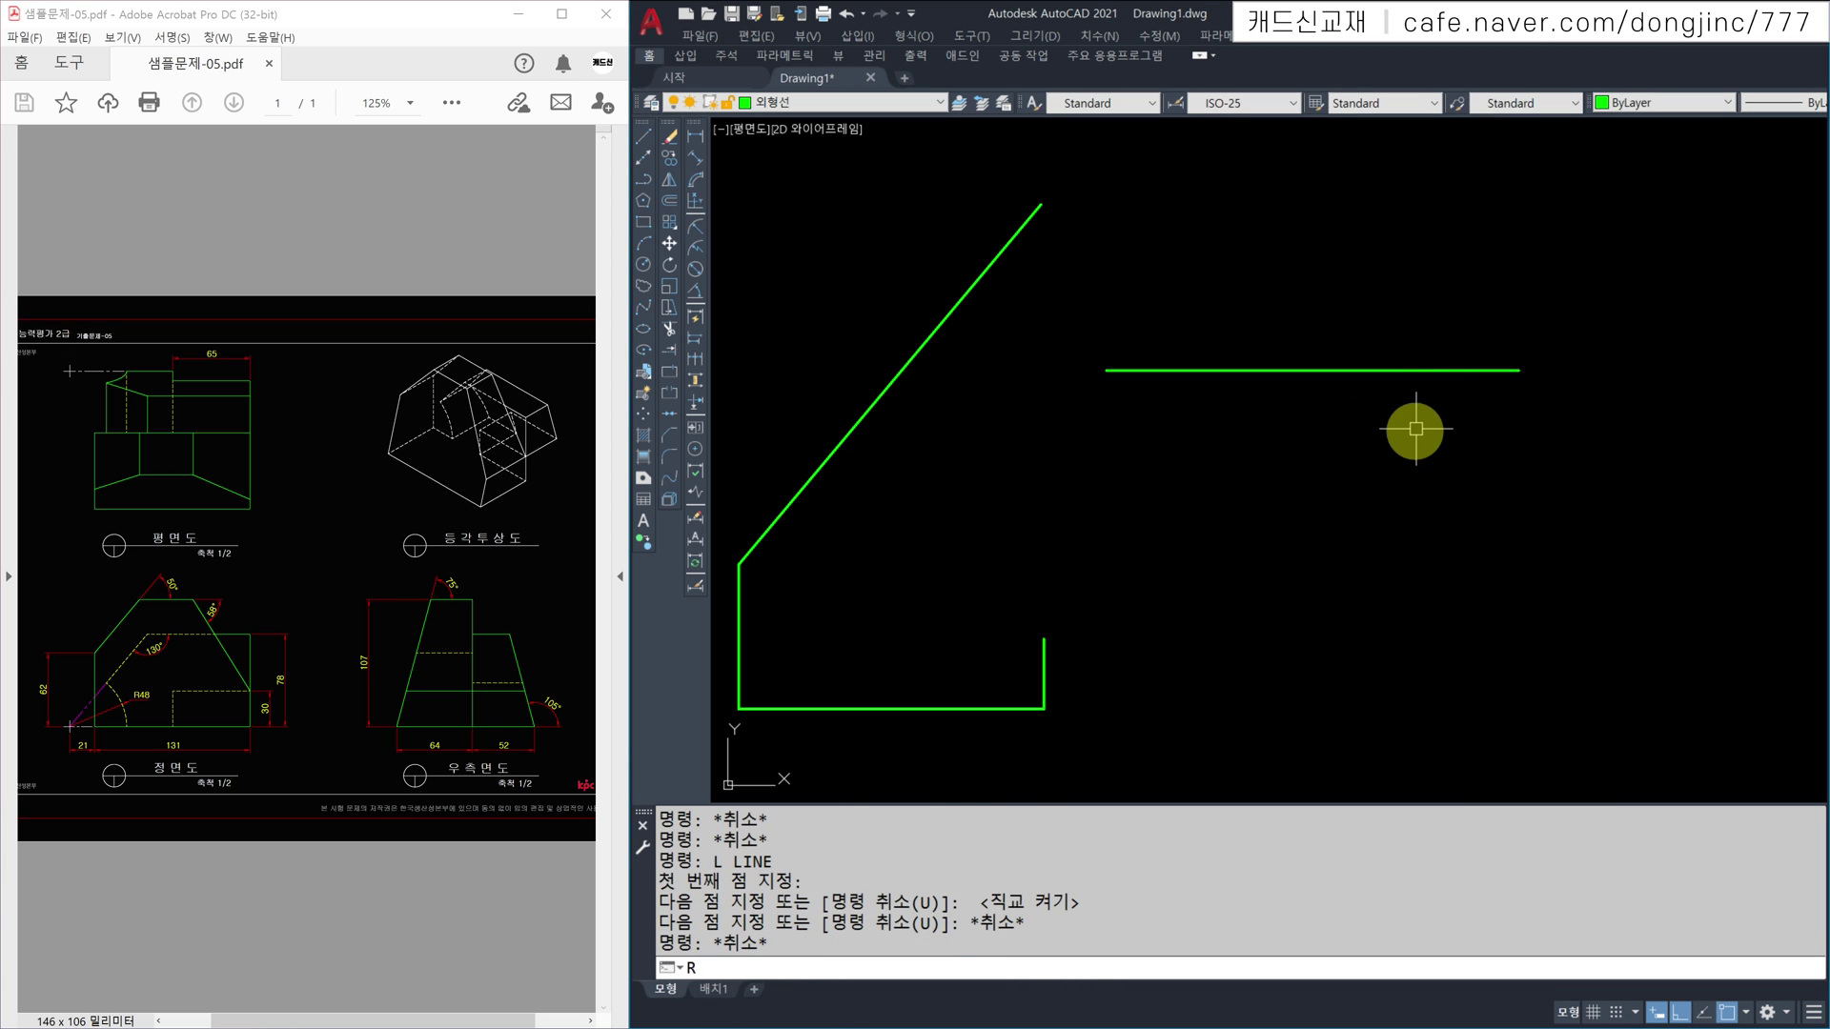
pyautogui.write('O')
pyautogui.press('Return')
pyautogui.click(1446, 257)
pyautogui.click(1244, 424)
pyautogui.press('Return')
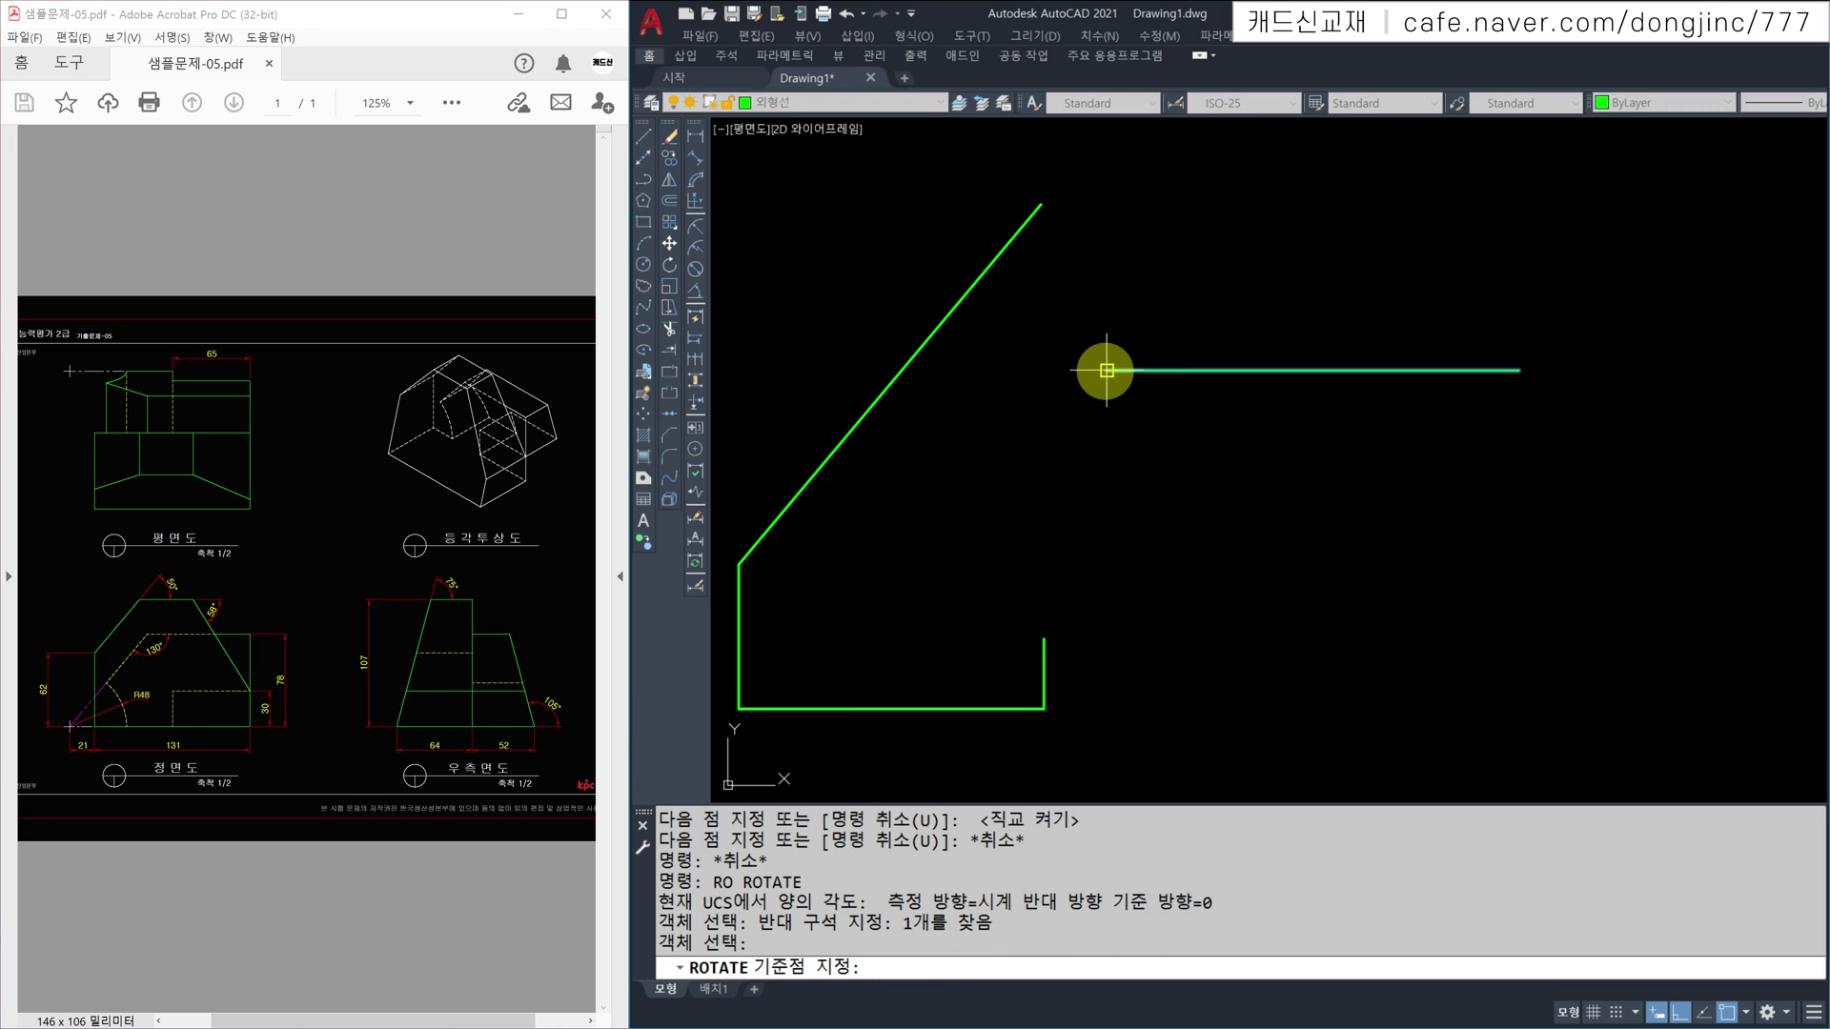
pyautogui.click(1106, 369)
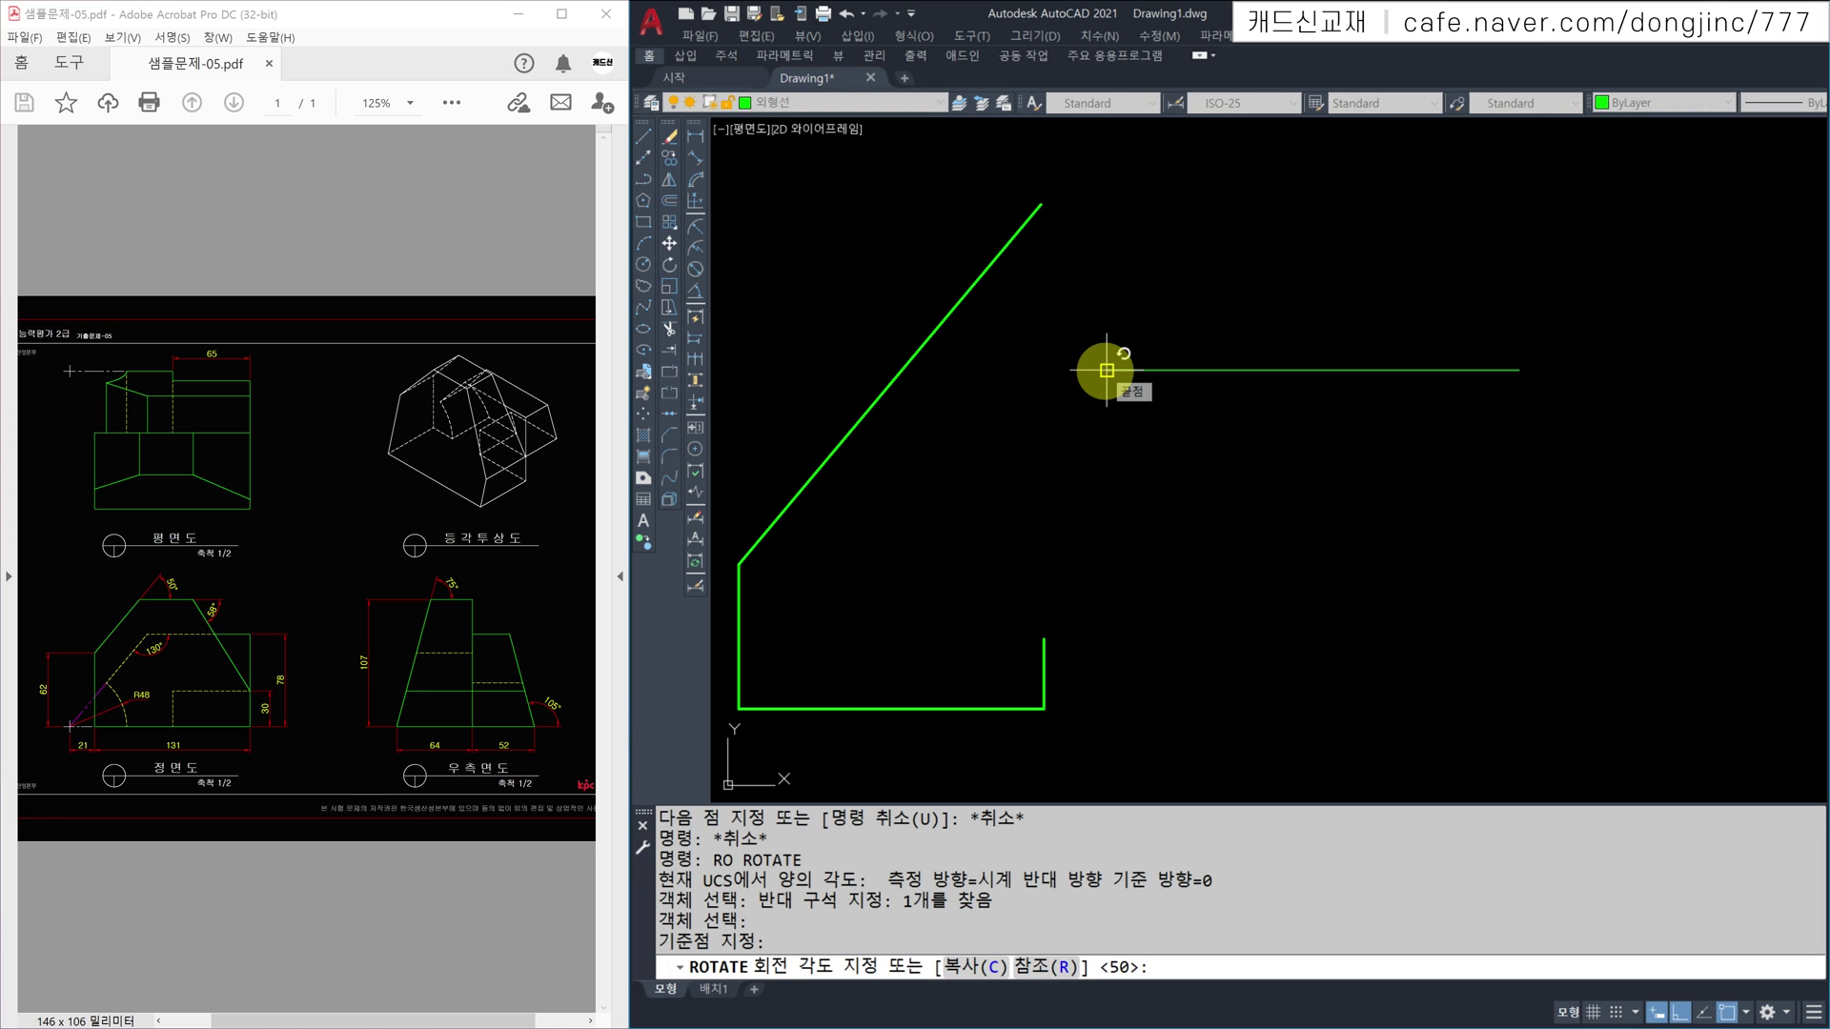
pyautogui.write('-58')
pyautogui.press('Return')
pyautogui.press('Escape')
pyautogui.press('Escape')
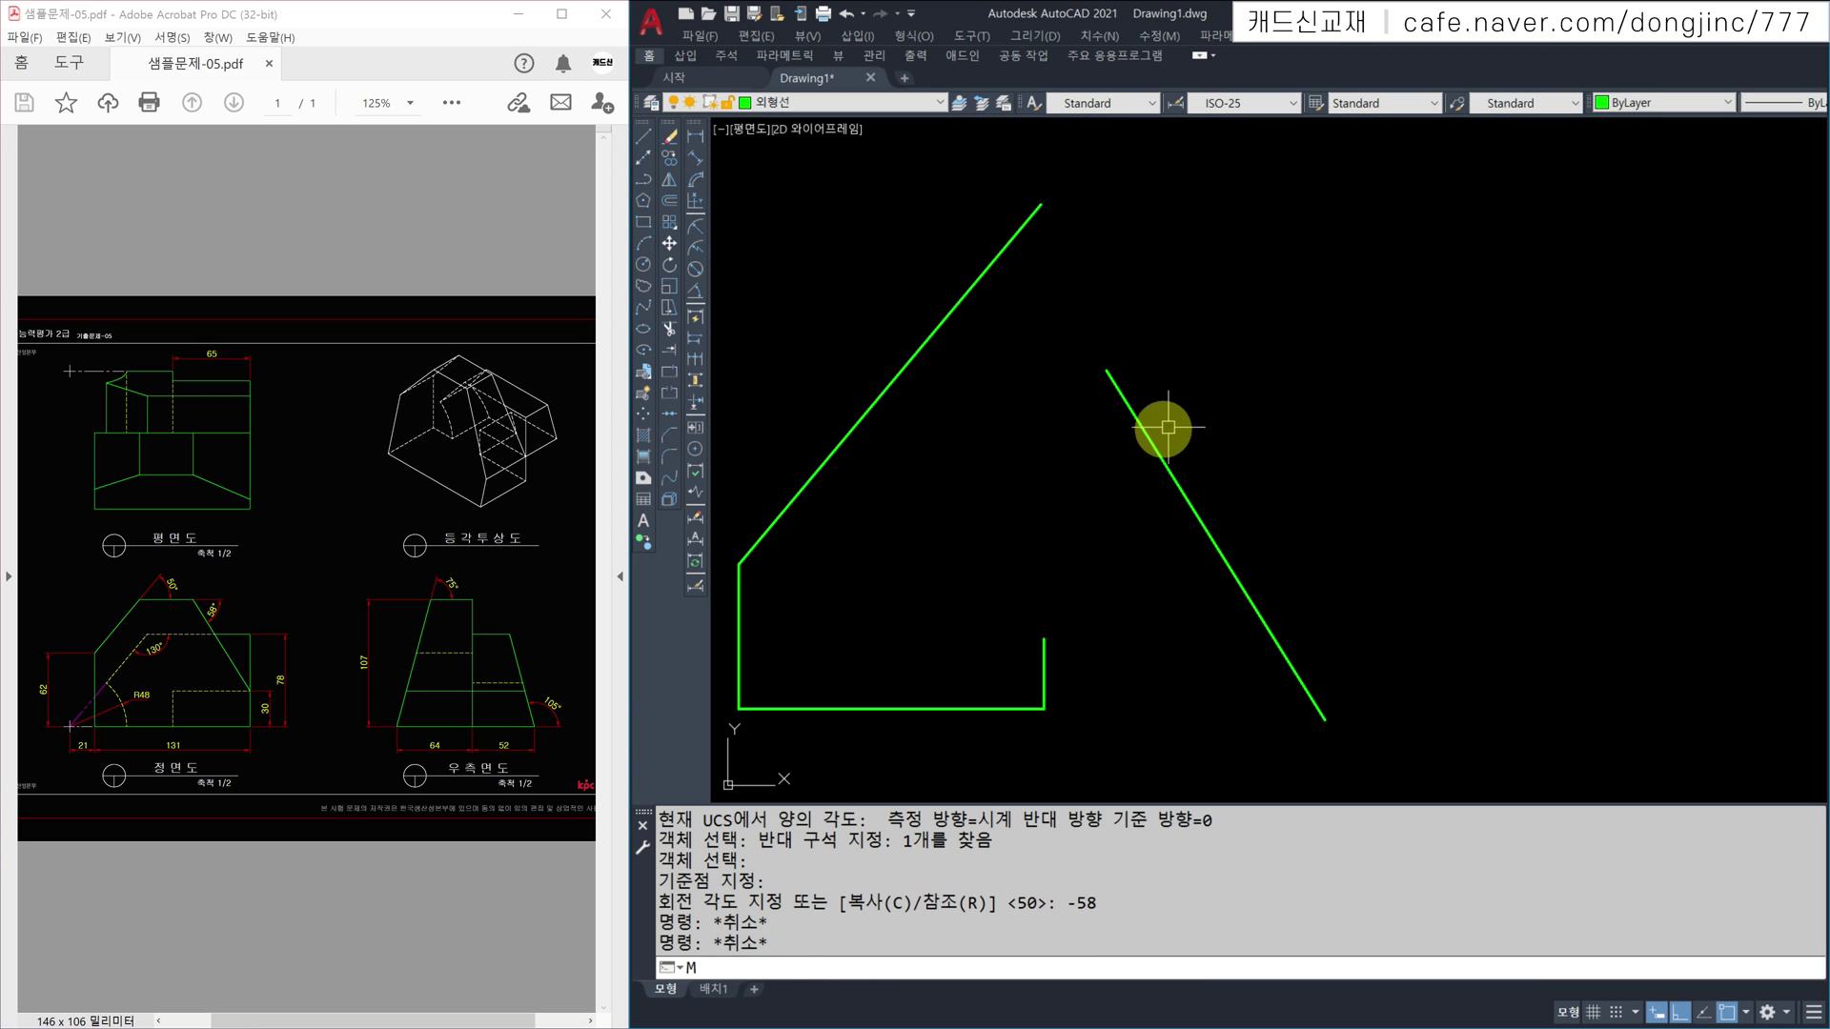
# Step: Move the -58-degree line so its lower end sits on the upper end of the front view's right vertical line
pyautogui.write('M')
pyautogui.press('Return')
pyautogui.click(1113, 613)
pyautogui.press('Return')
pyautogui.click(1325, 720)
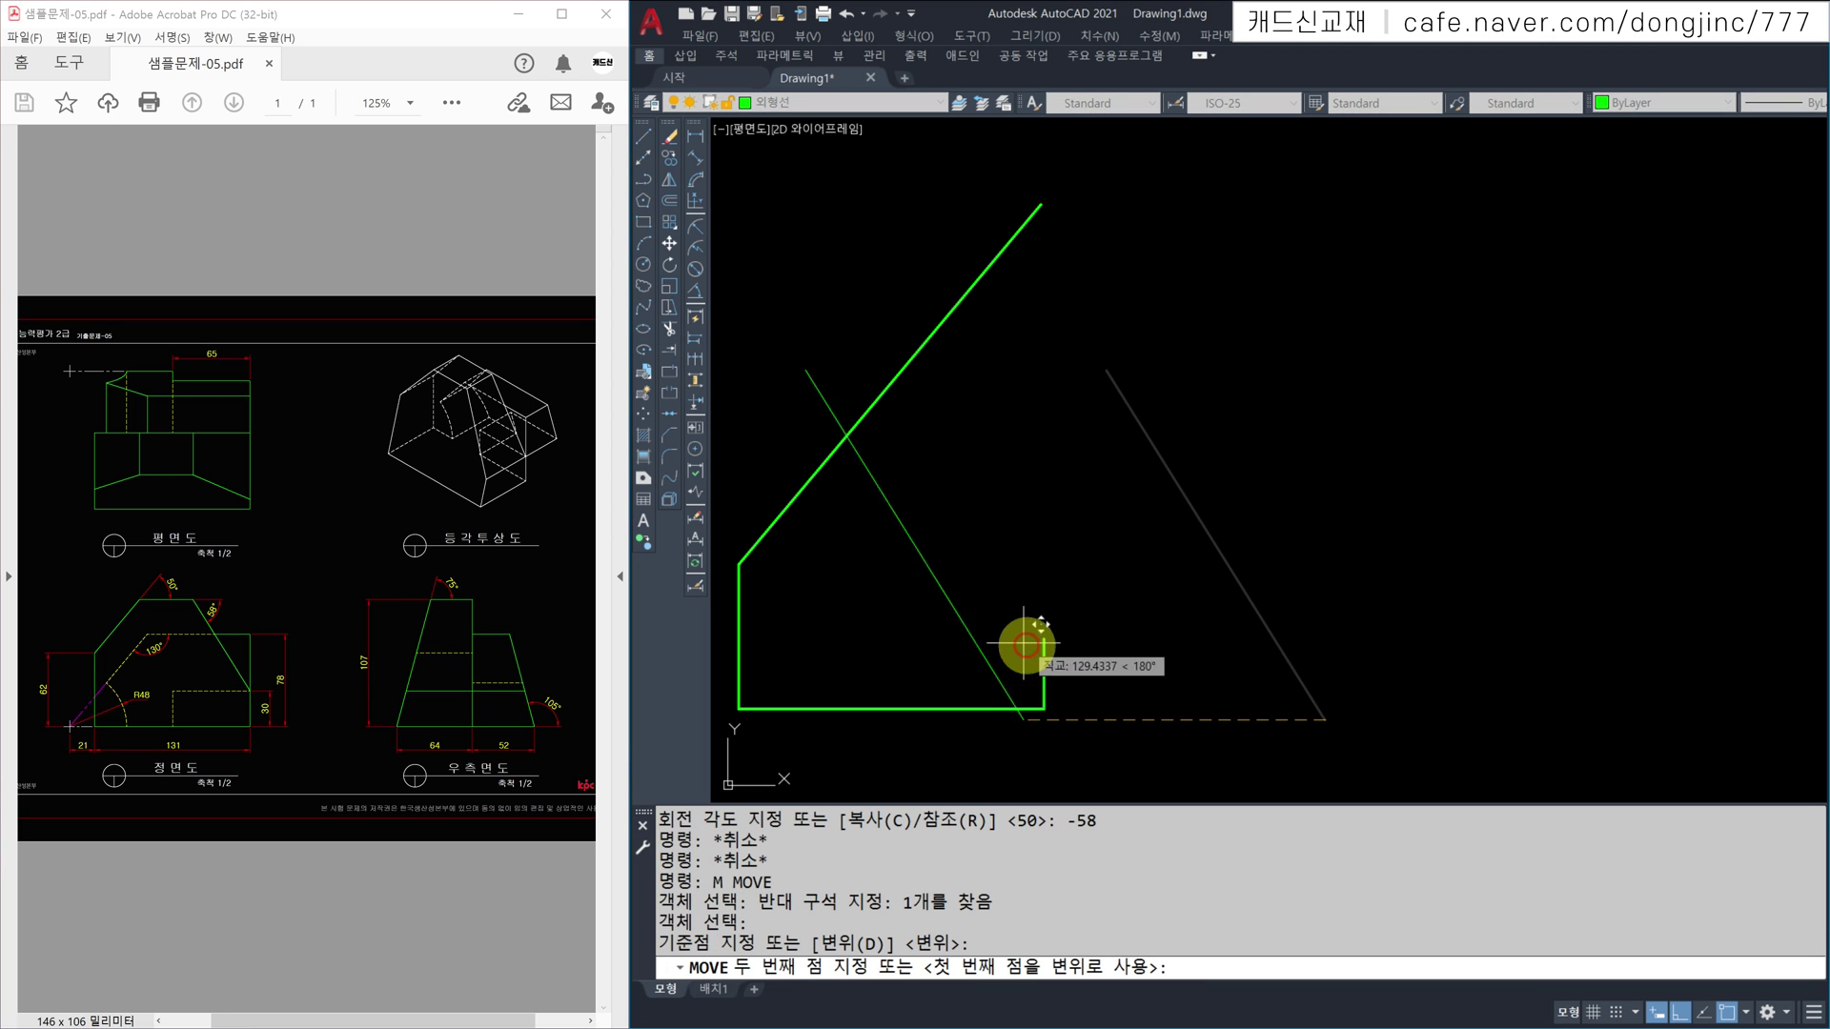
pyautogui.click(1045, 638)
pyautogui.moveTo(1048, 479); pyautogui.dragTo(1218, 470, button='middle')
pyautogui.press('Escape')
pyautogui.press('Escape')
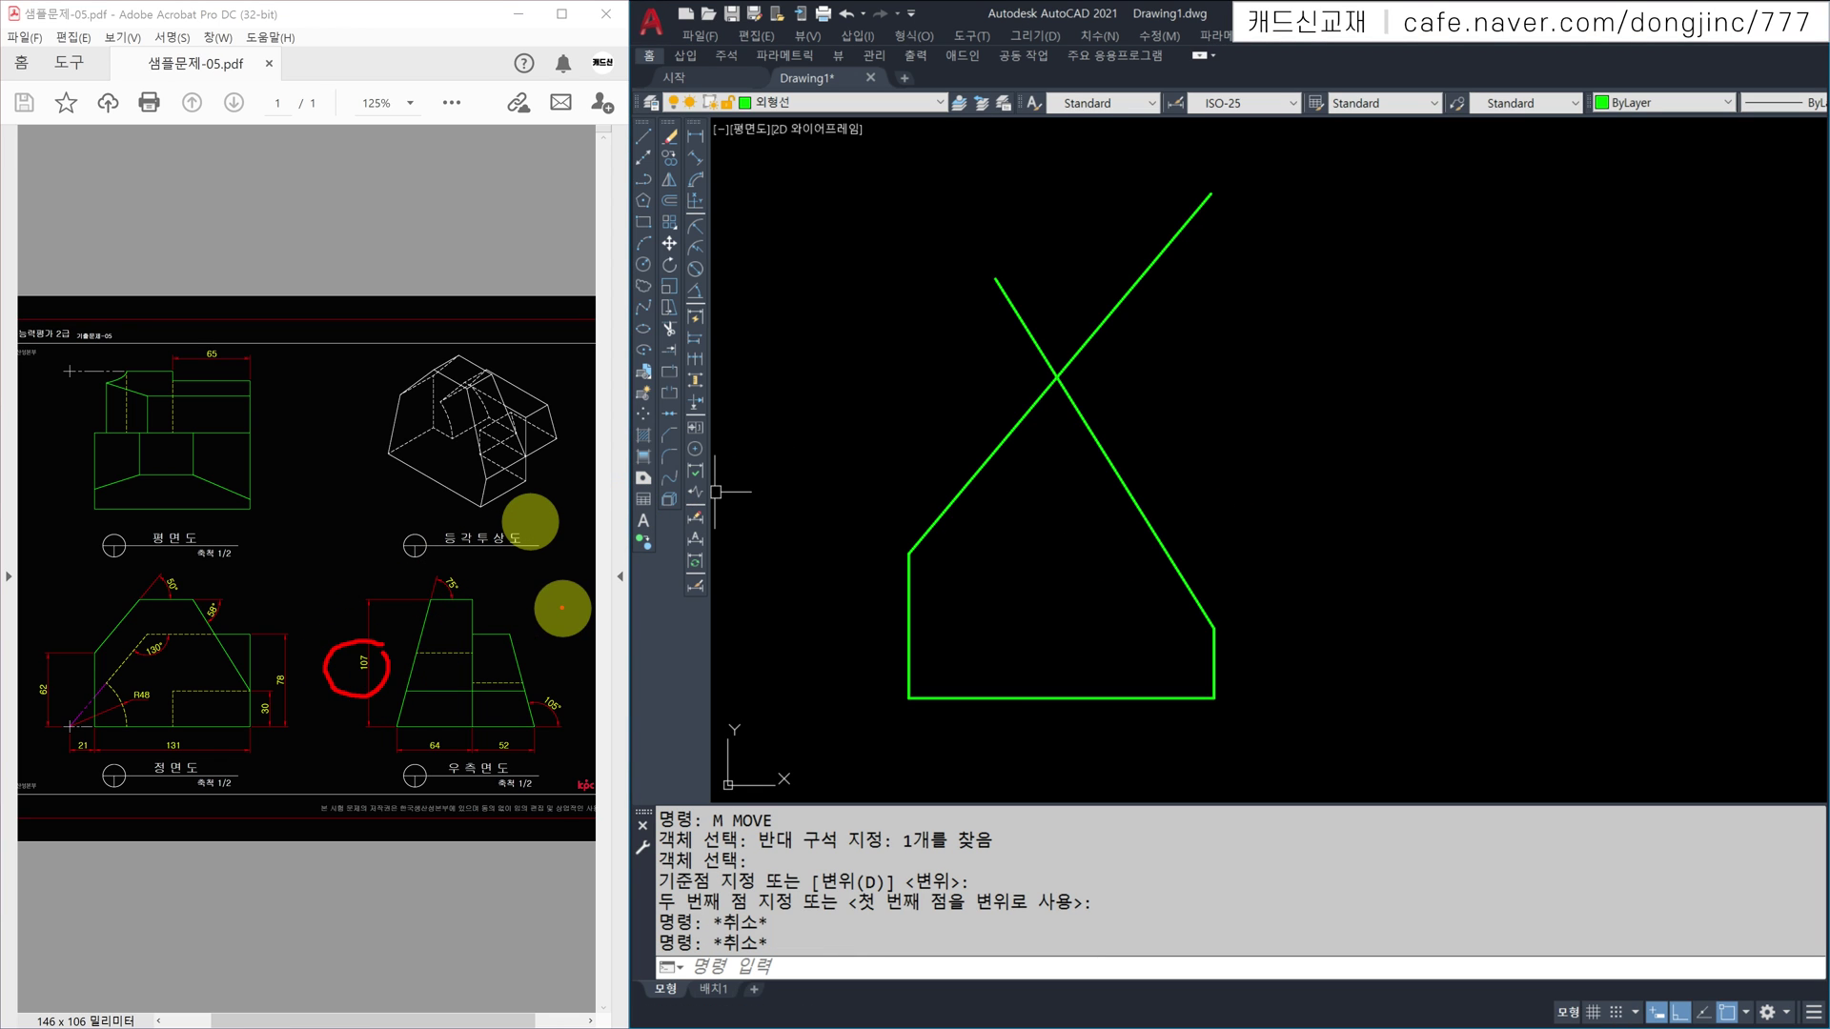
# Step: Offset the front view's base line 107 mm upward
pyautogui.press('Escape')
pyautogui.press('Escape')
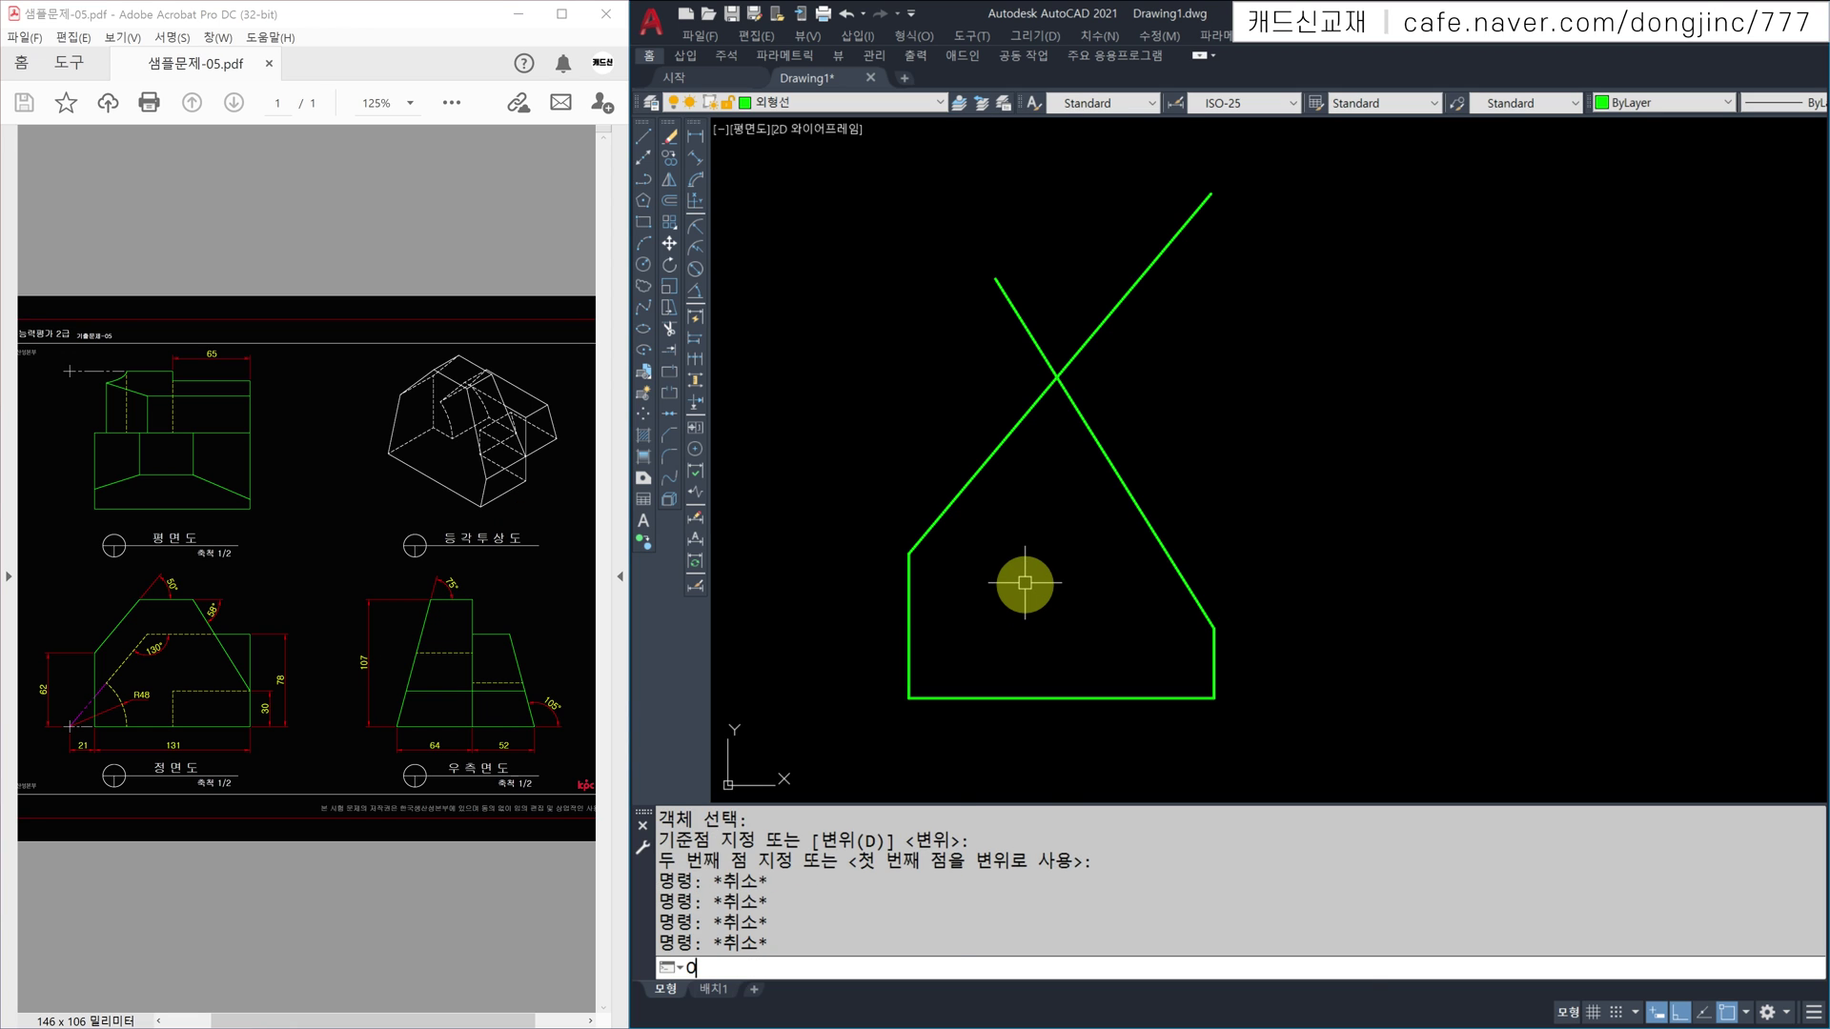
pyautogui.write('O')
pyautogui.press('Return')
pyautogui.write('107')
pyautogui.press('Return')
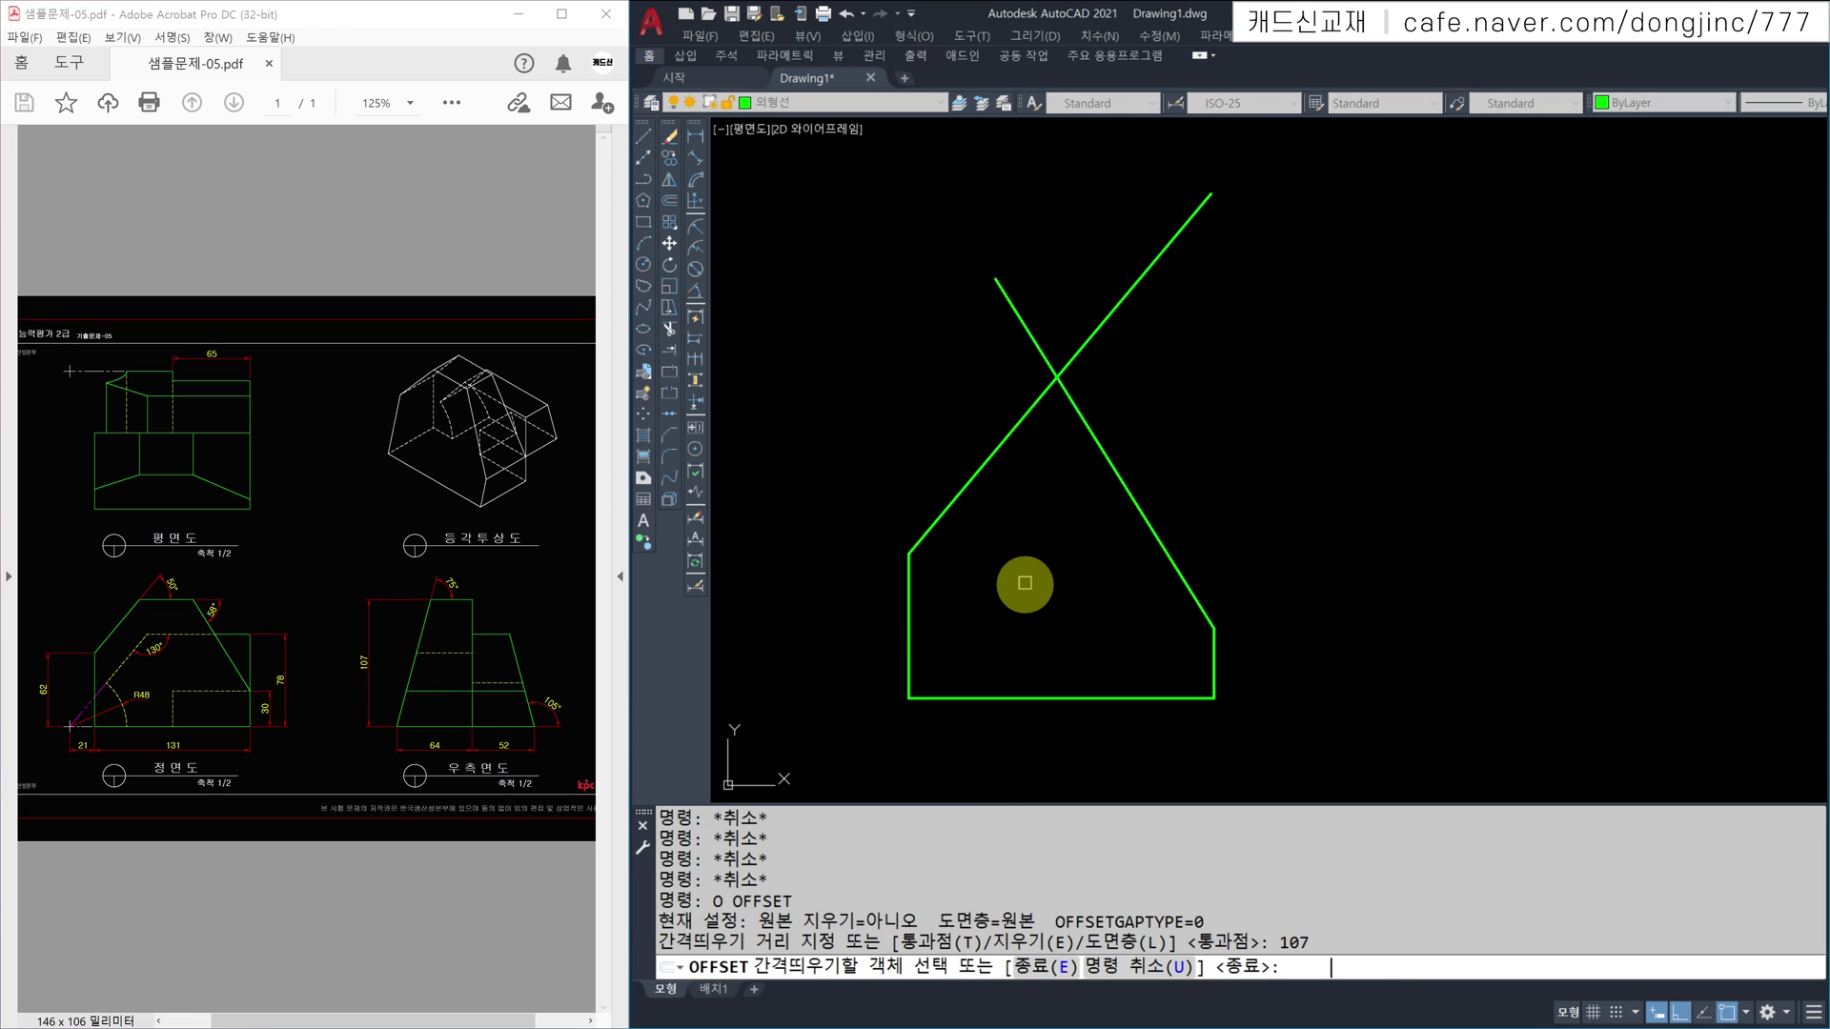
pyautogui.click(1034, 697)
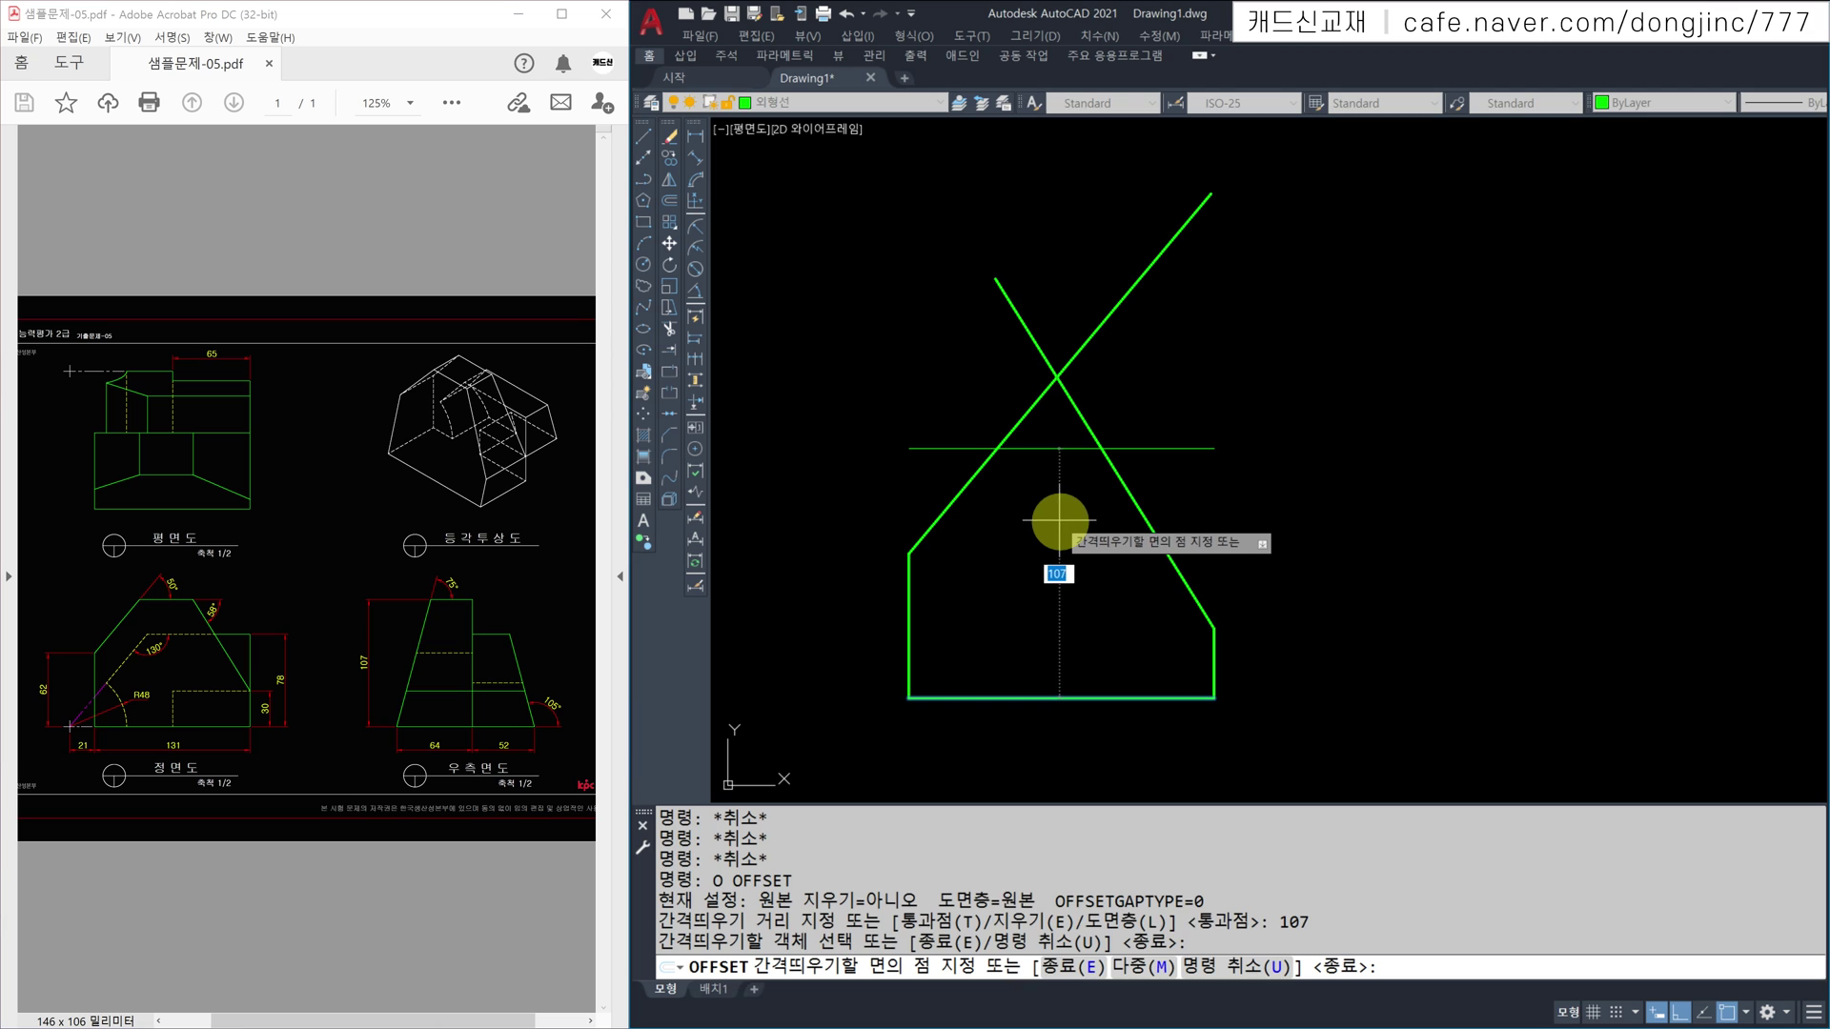
pyautogui.click(1056, 510)
pyautogui.press('Escape')
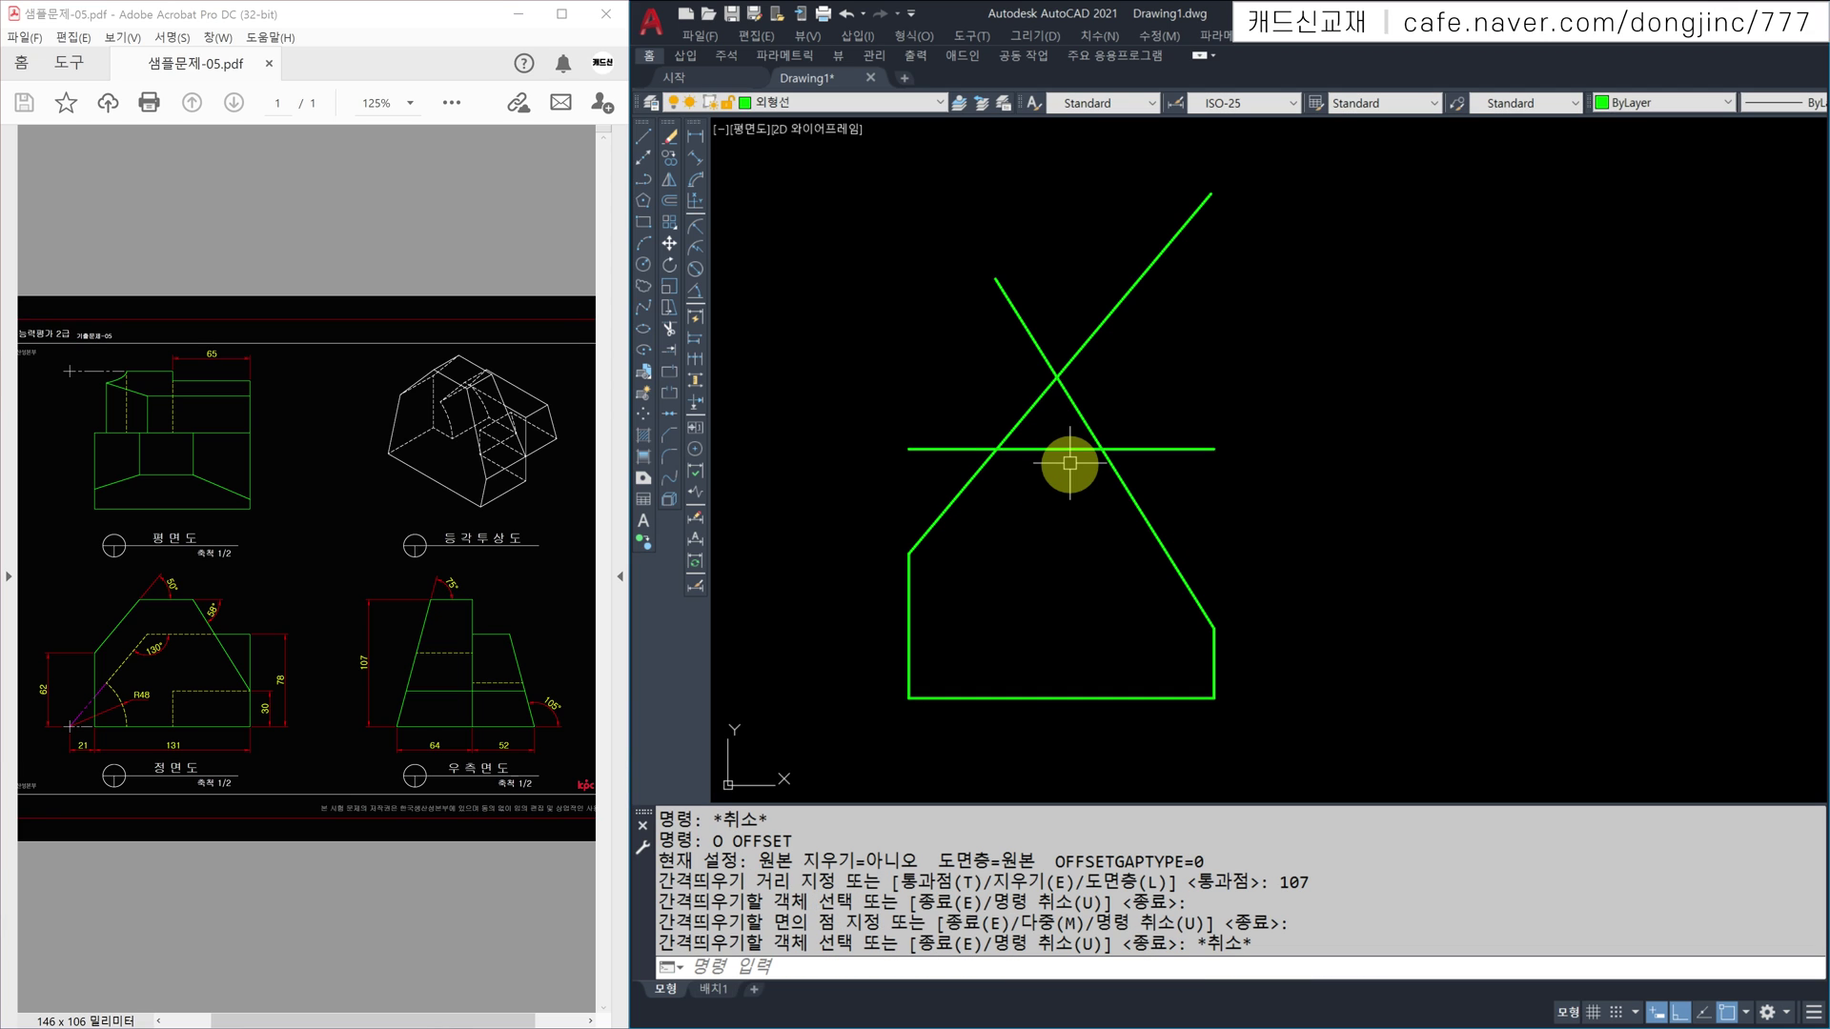
# Step: Fillet the top horizontal line with both slanted lines at radius 0 to close the front view's outline
pyautogui.press('Return')
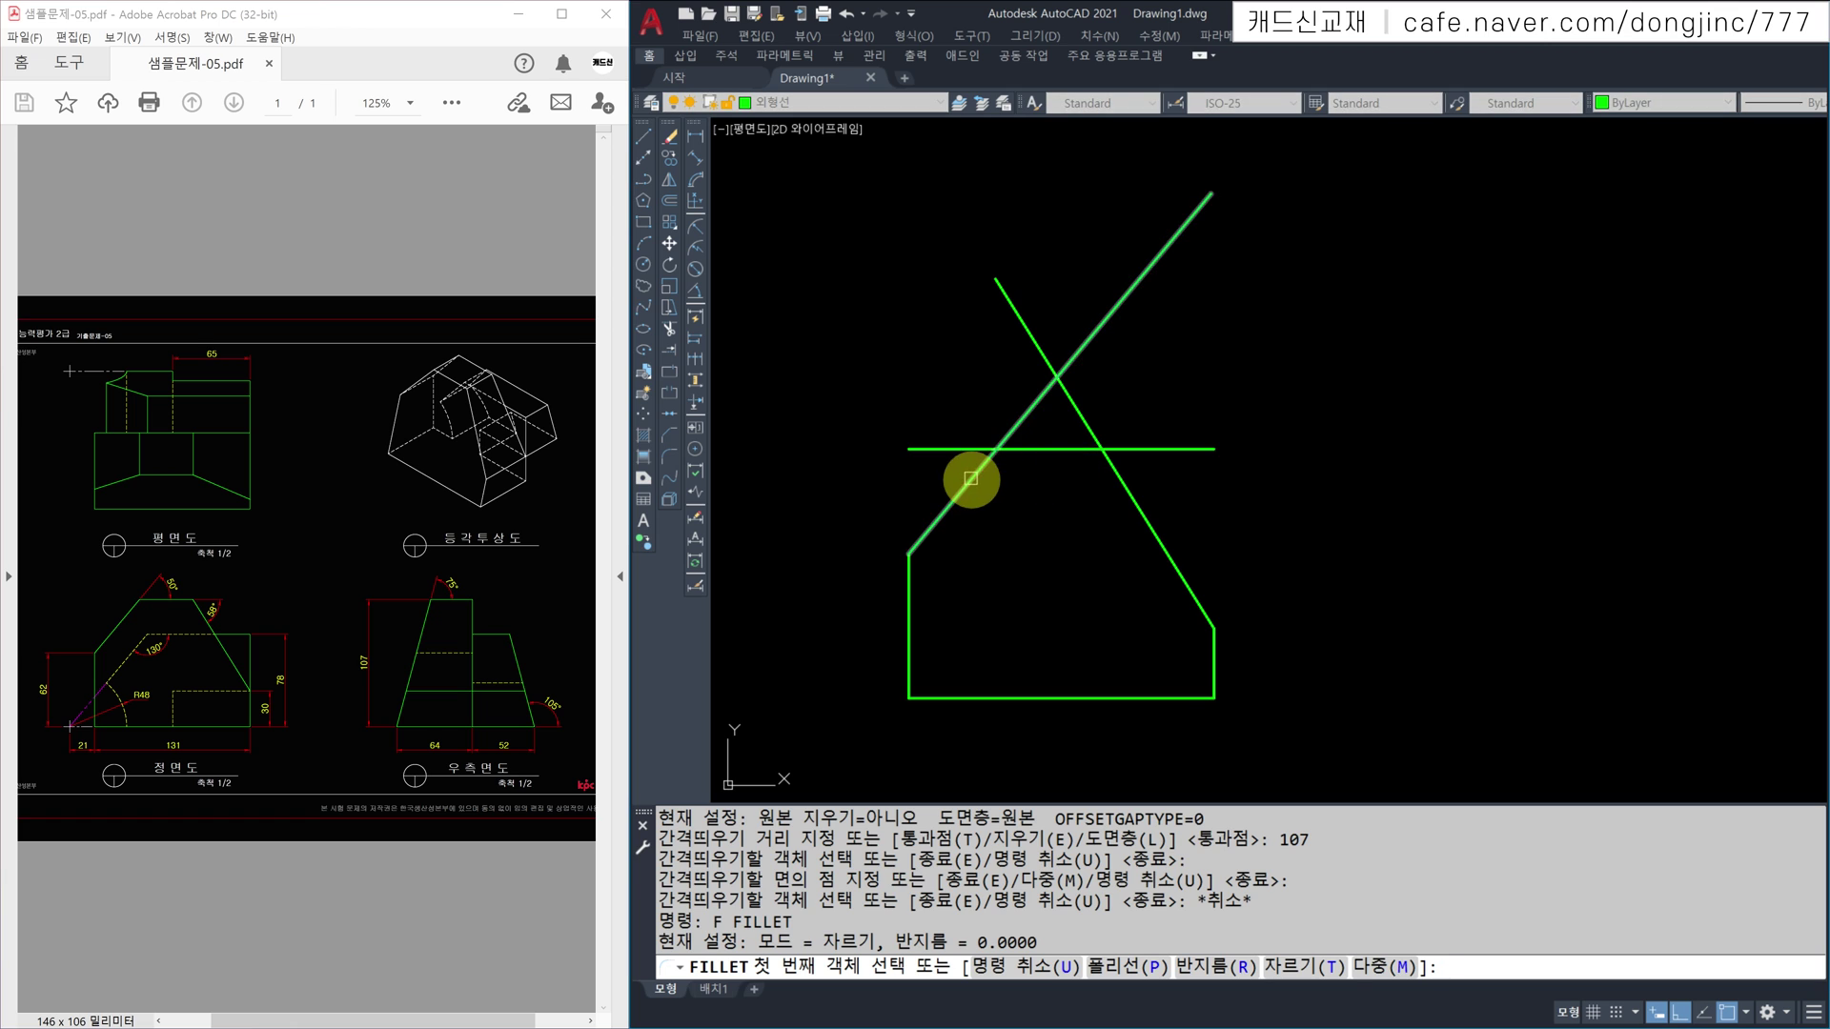
pyautogui.click(971, 479)
pyautogui.click(1041, 447)
pyautogui.press('Return')
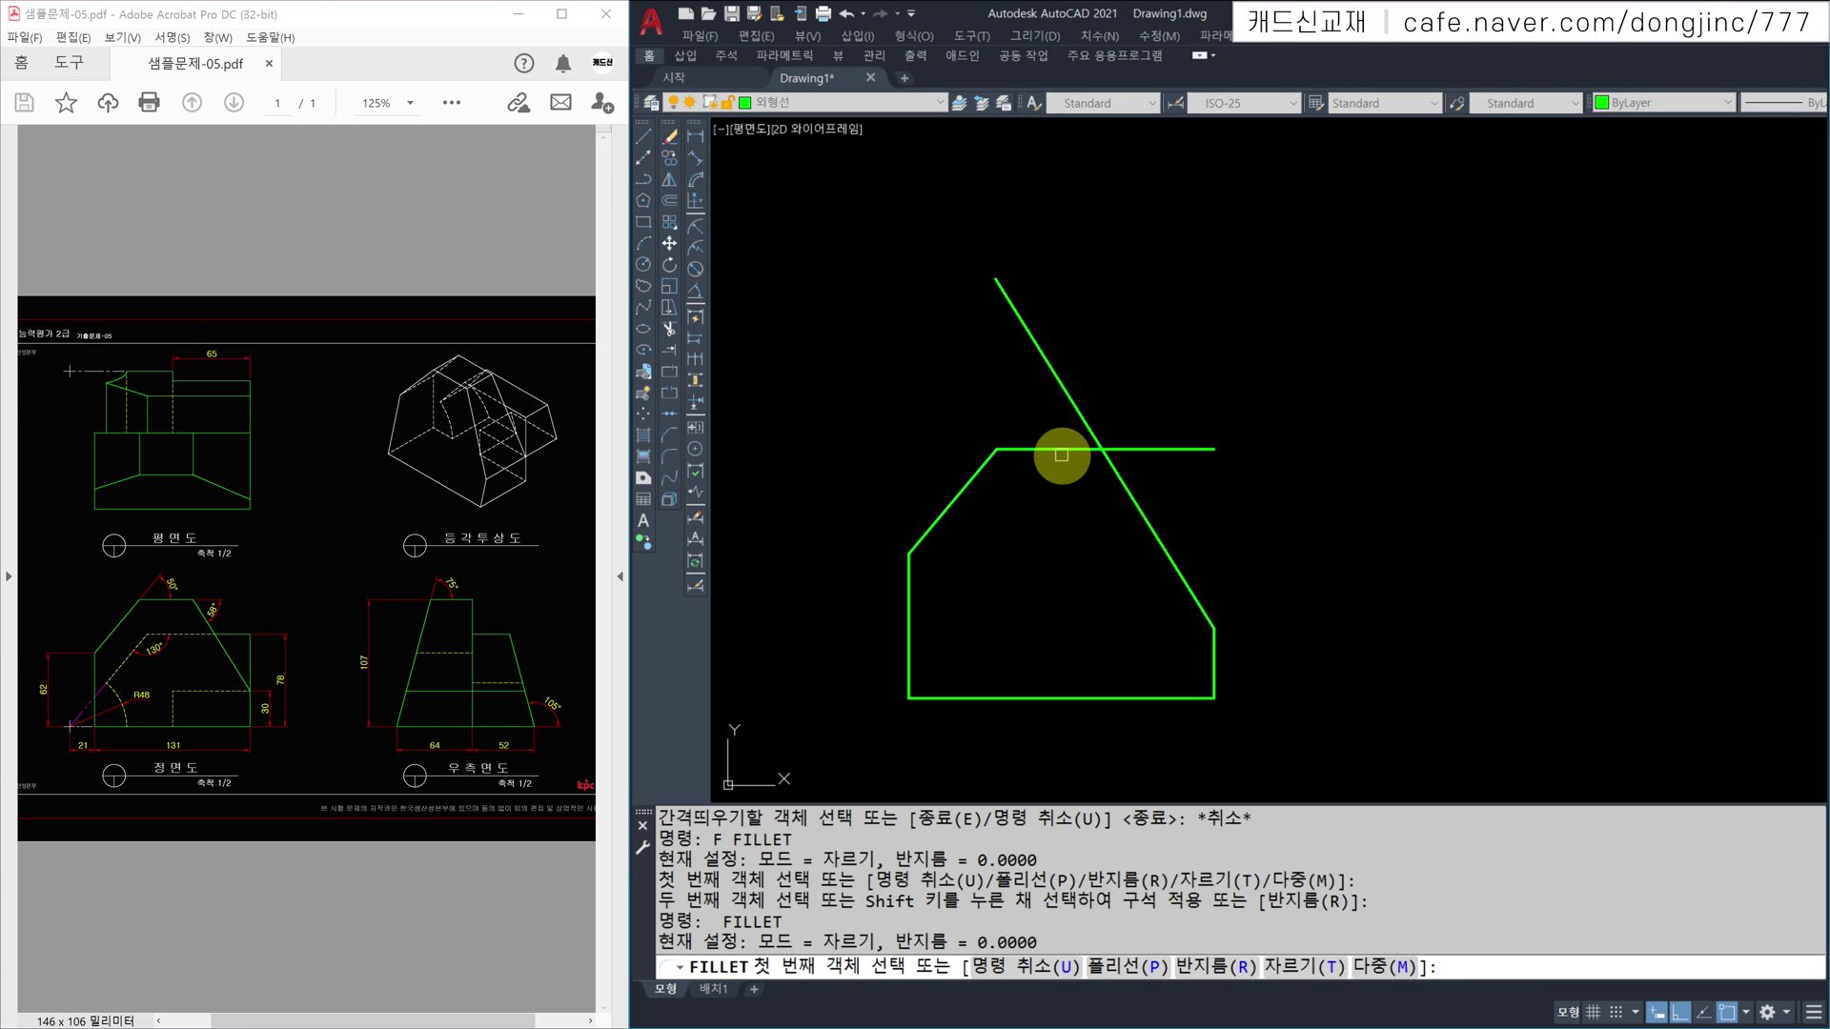
pyautogui.click(1072, 451)
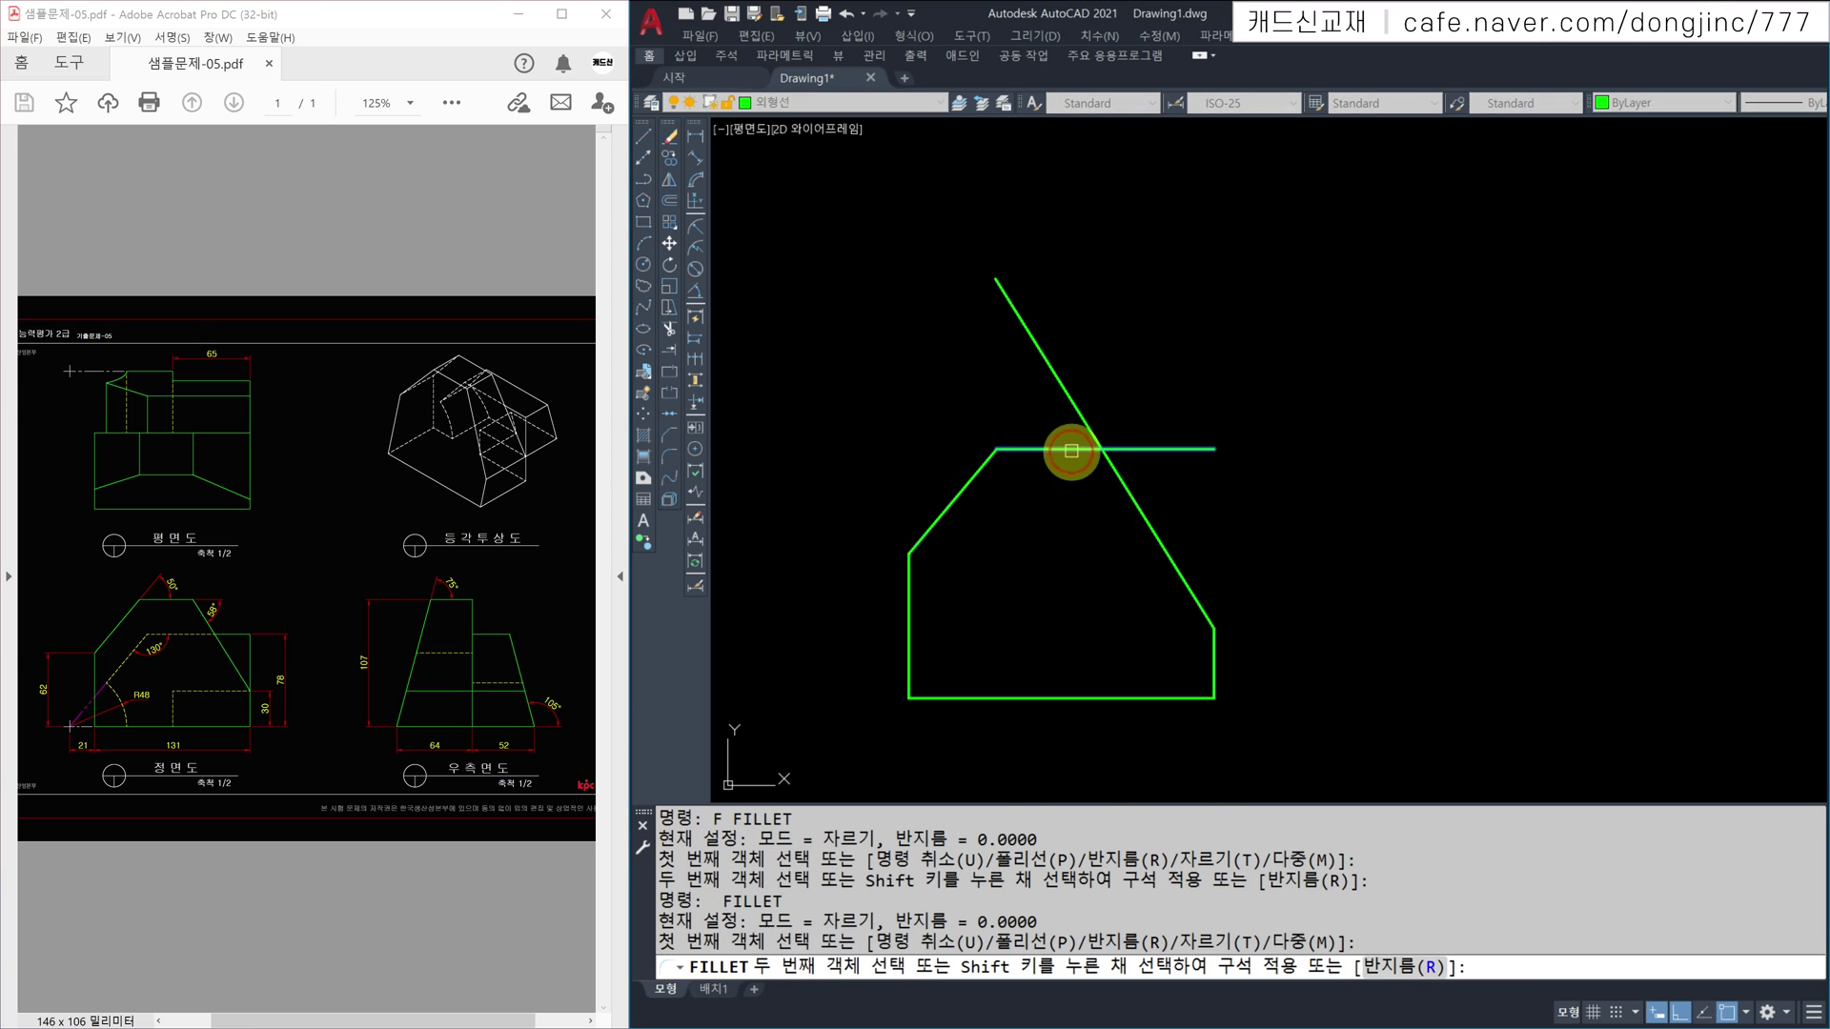
pyautogui.click(1125, 486)
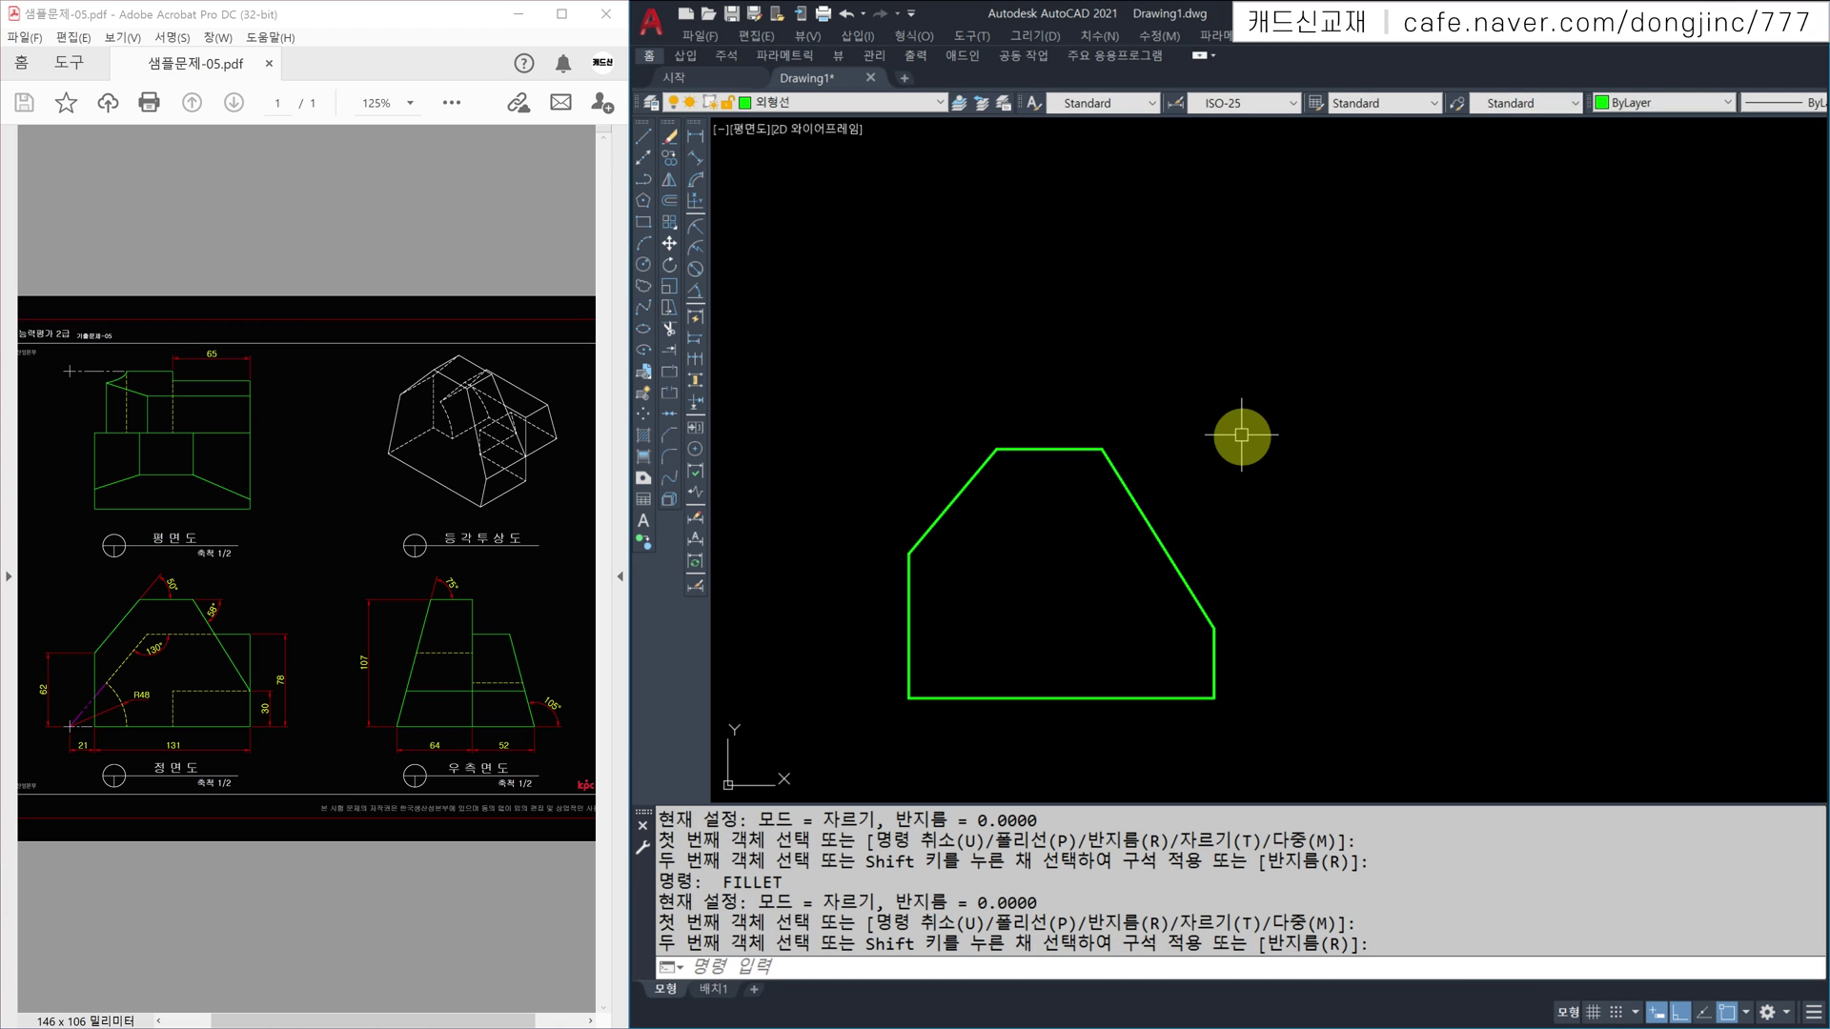
pyautogui.press('Escape')
pyautogui.press('Escape')
pyautogui.press('Escape')
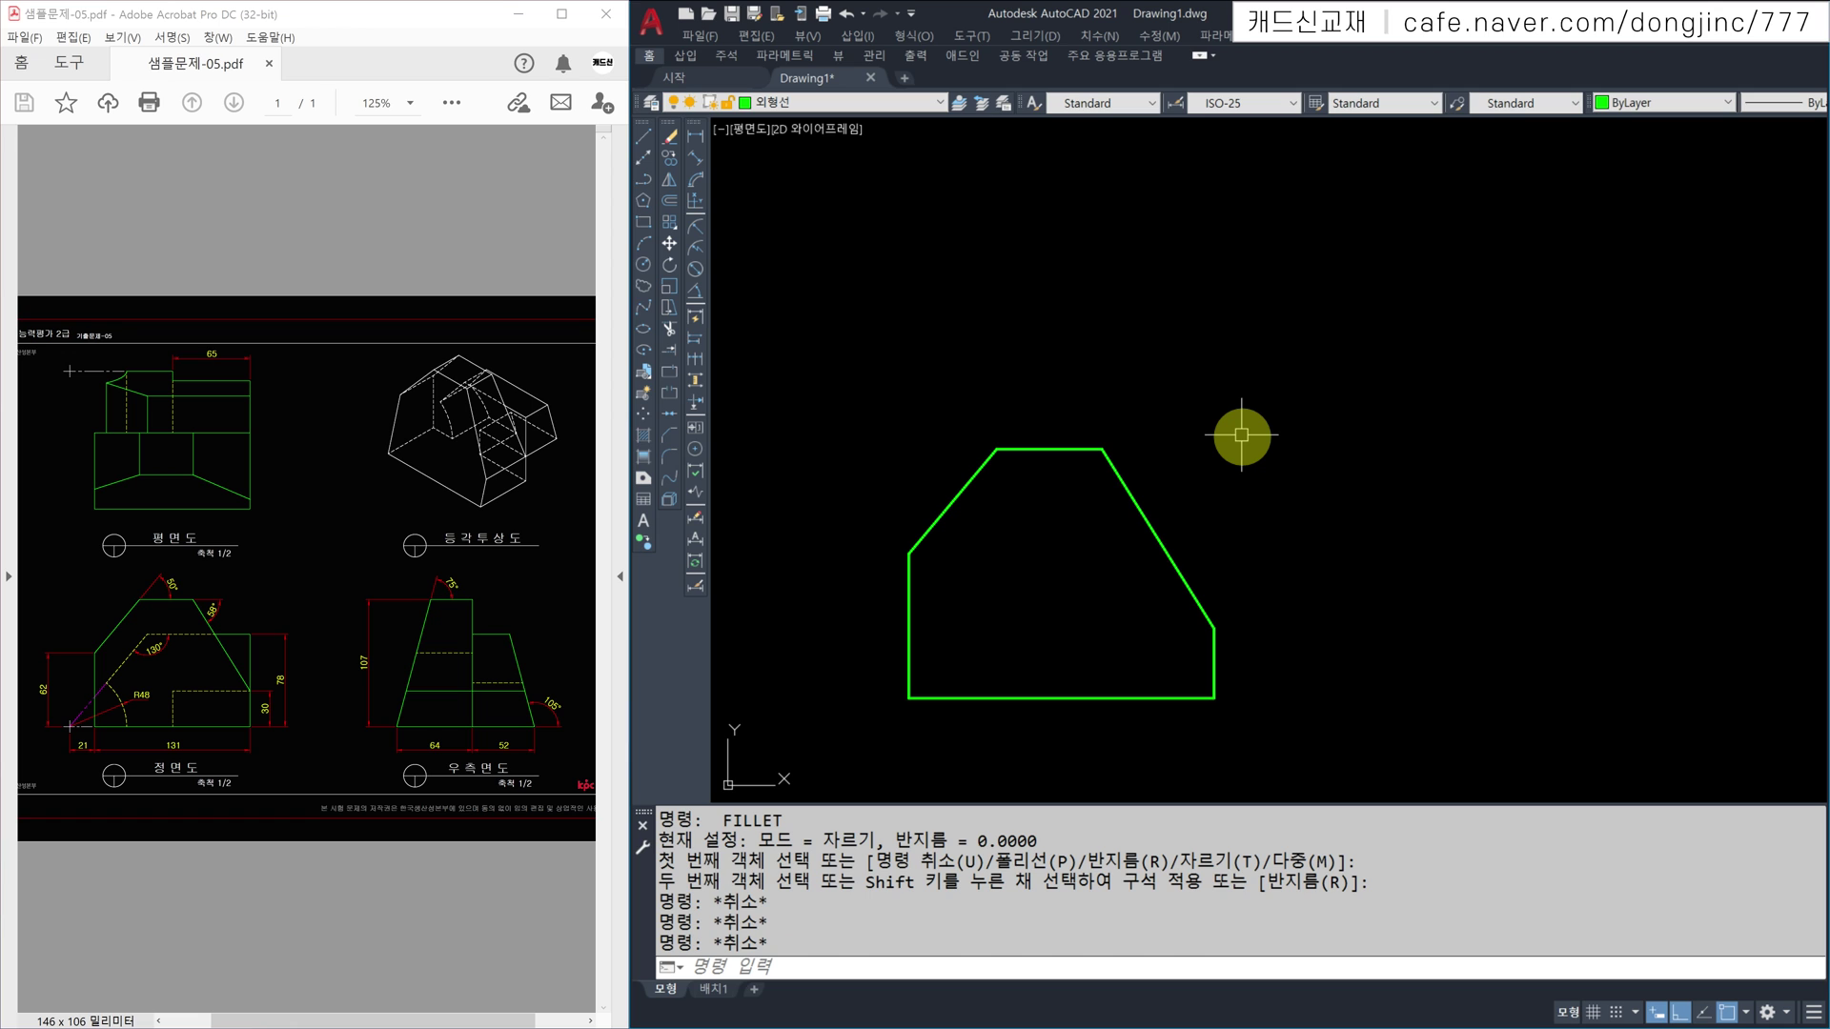
# Step: Draw horizontal projection lines to the right from the front view's lower-right corner and upper-right corner
pyautogui.press('Return')
pyautogui.click(1214, 698)
pyautogui.scroll(-2, 1319, 711)
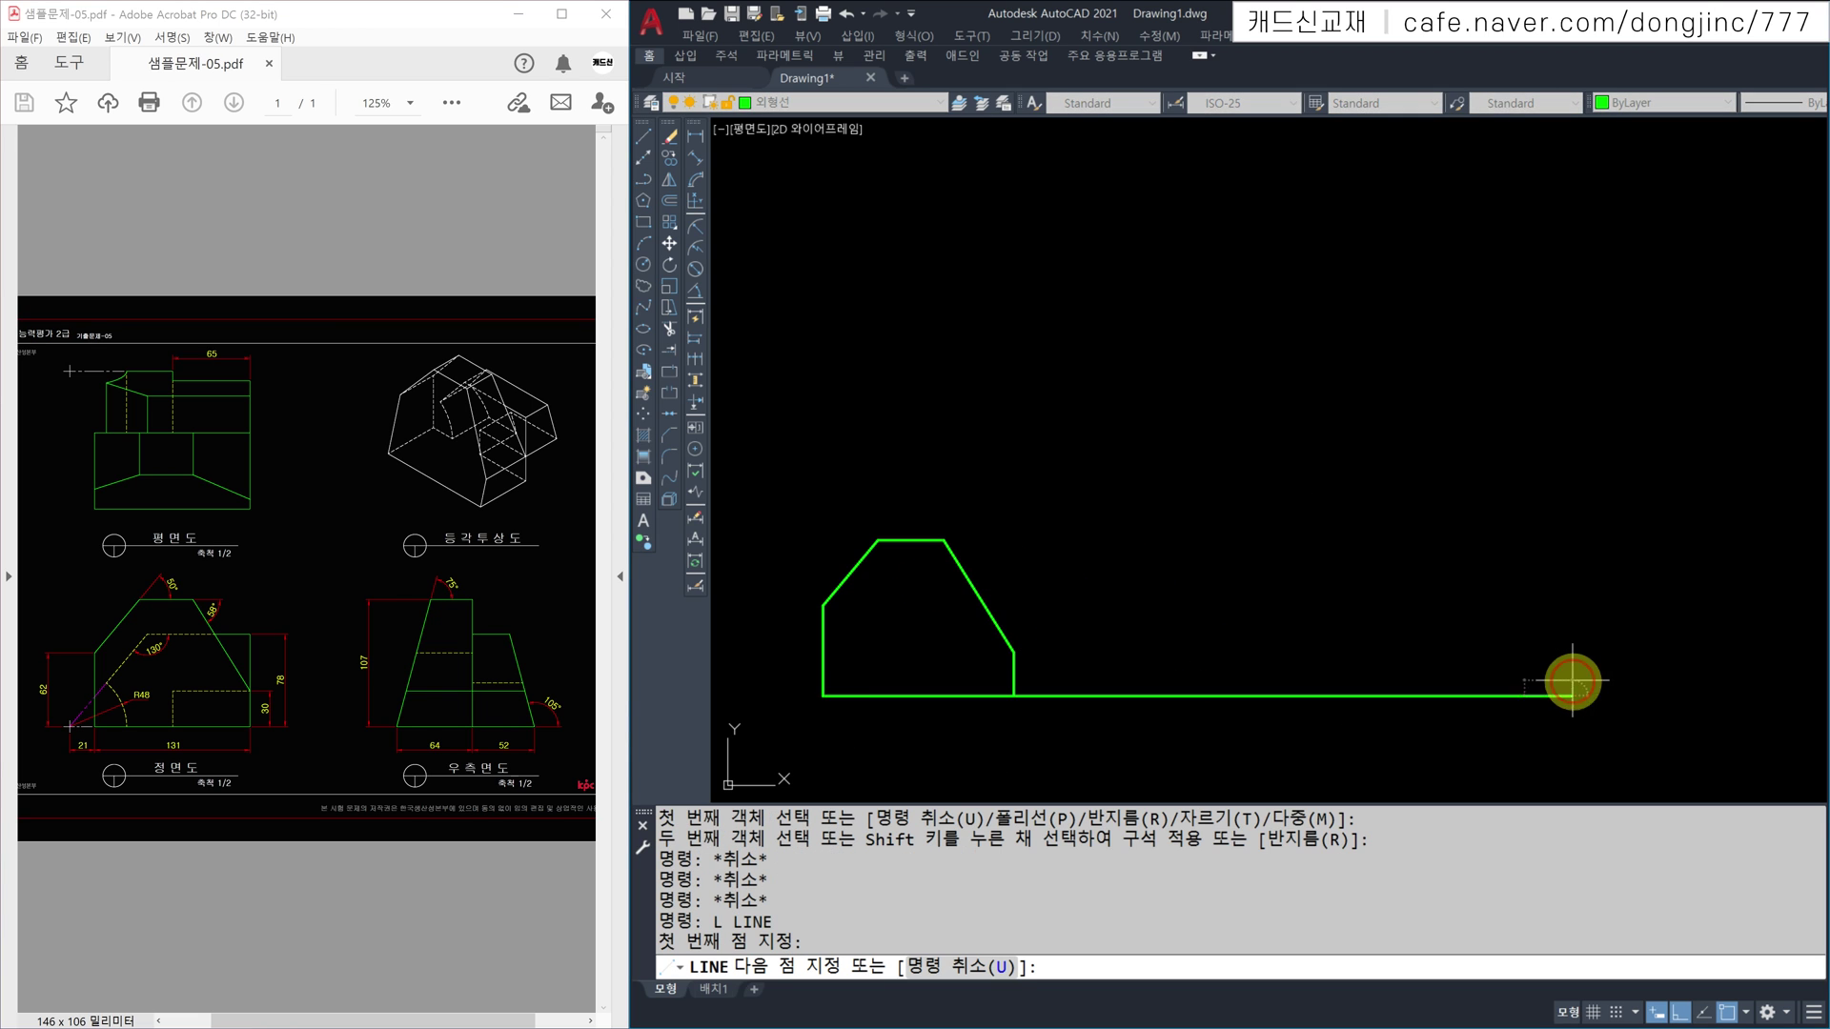
pyautogui.click(1573, 682)
pyautogui.press('Escape')
pyautogui.press('Return')
pyautogui.click(944, 540)
pyautogui.click(1611, 540)
pyautogui.press('Escape')
# Step: Move both projection lines to layer 0 and make layer 0 current
pyautogui.click(1284, 475)
pyautogui.click(1111, 735)
pyautogui.click(806, 102)
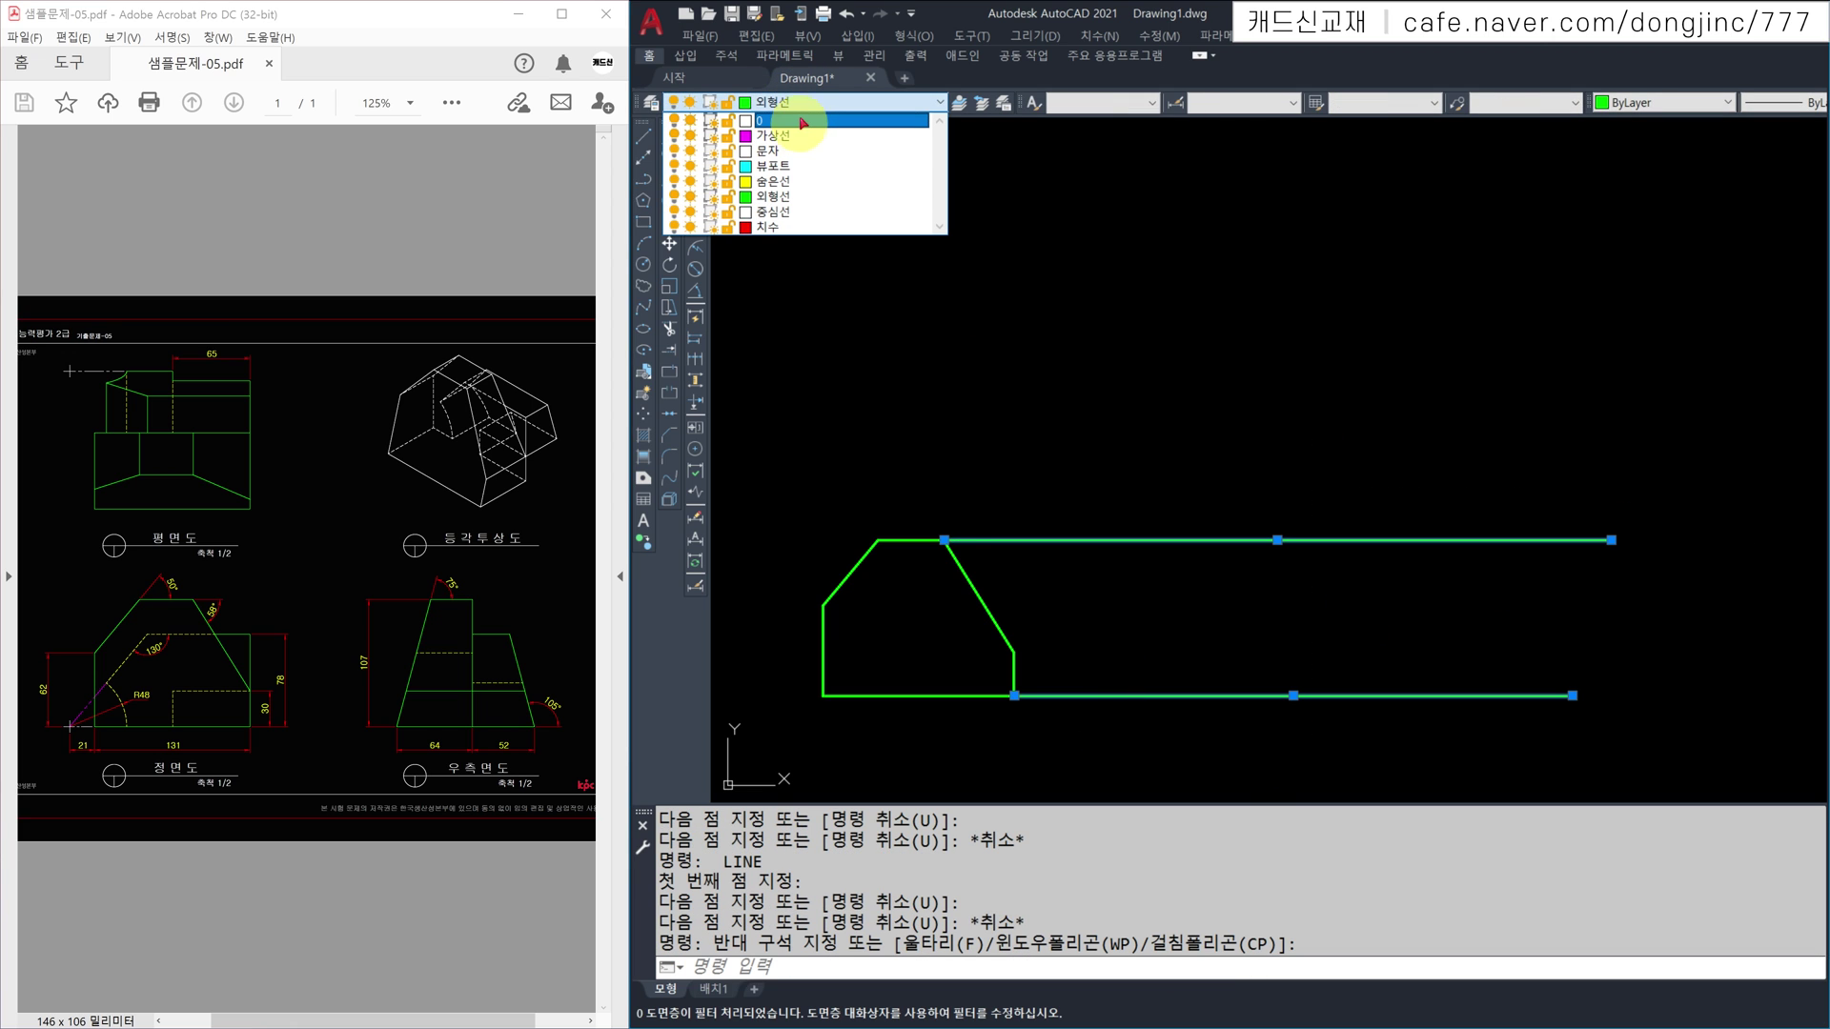
pyautogui.click(803, 121)
pyautogui.press('Escape')
pyautogui.press('Escape')
pyautogui.click(810, 103)
pyautogui.click(805, 121)
pyautogui.press('Escape')
pyautogui.press('Escape')
pyautogui.press('Escape')
pyautogui.press('Escape')
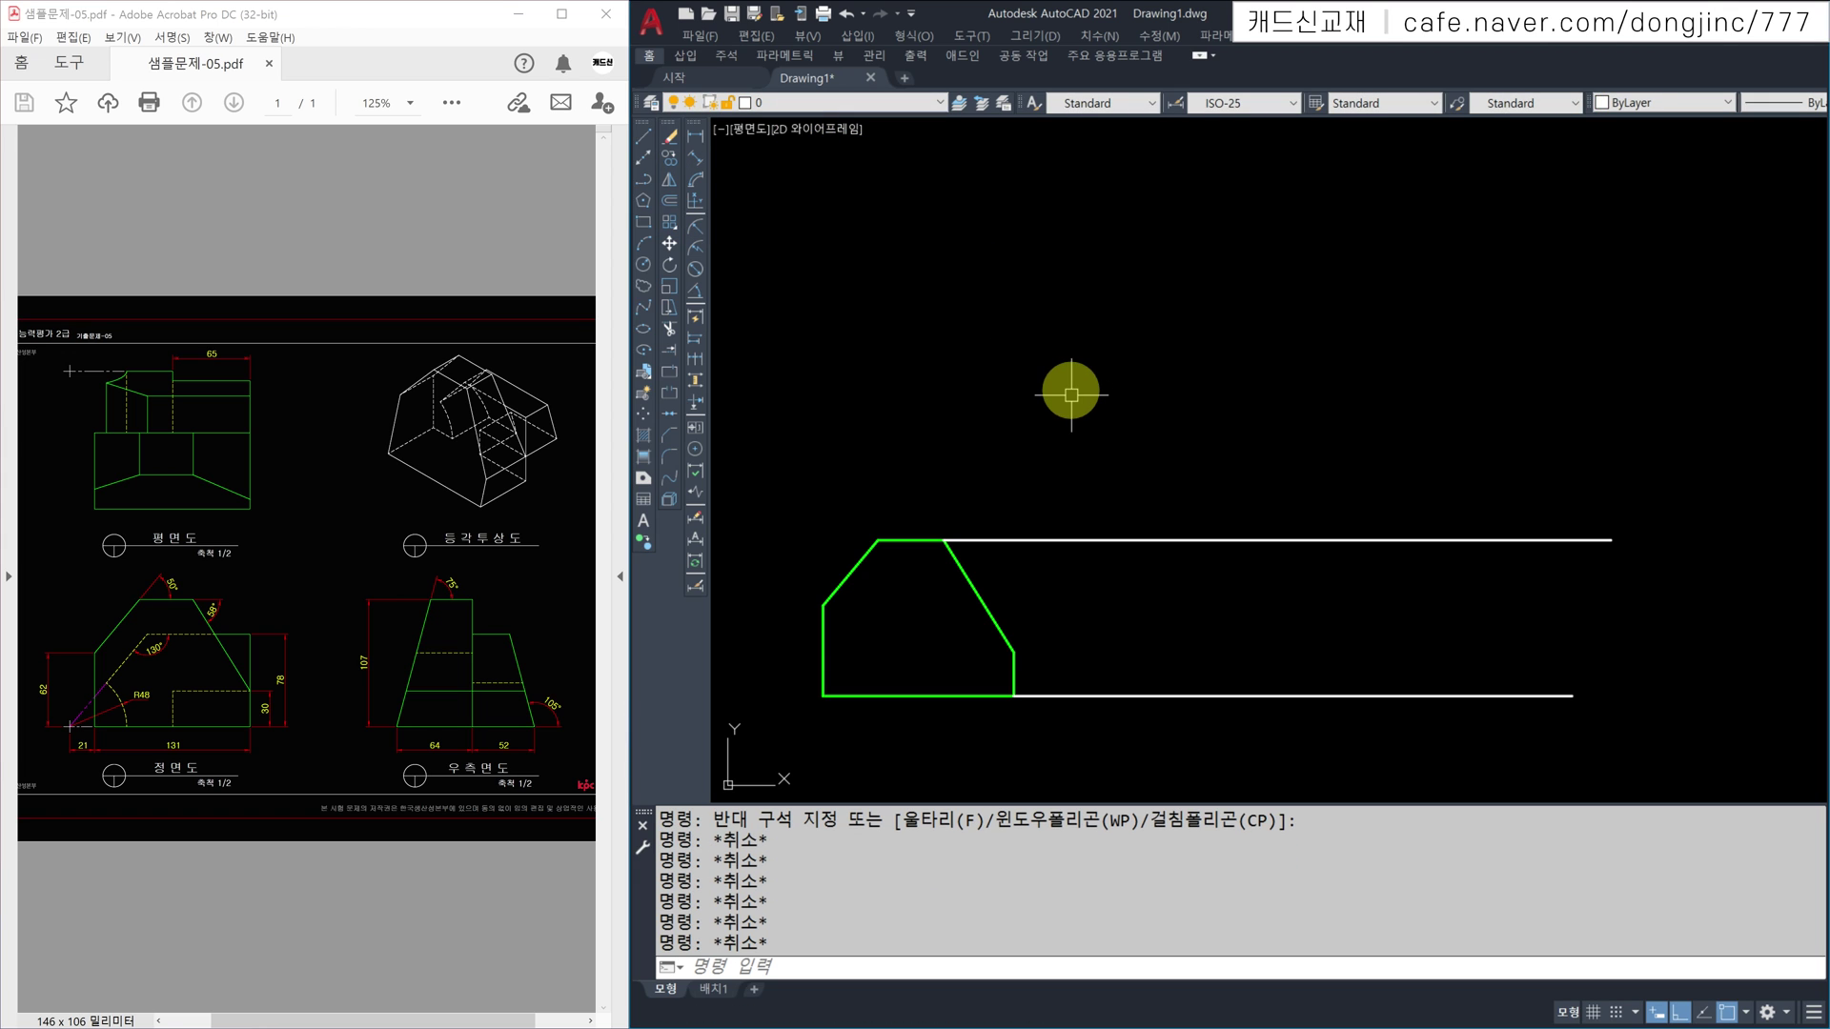
# Step: Draw a vertical line across both projection lines to the right of the front view
pyautogui.write('l')
pyautogui.press('Return')
pyautogui.click(1170, 724)
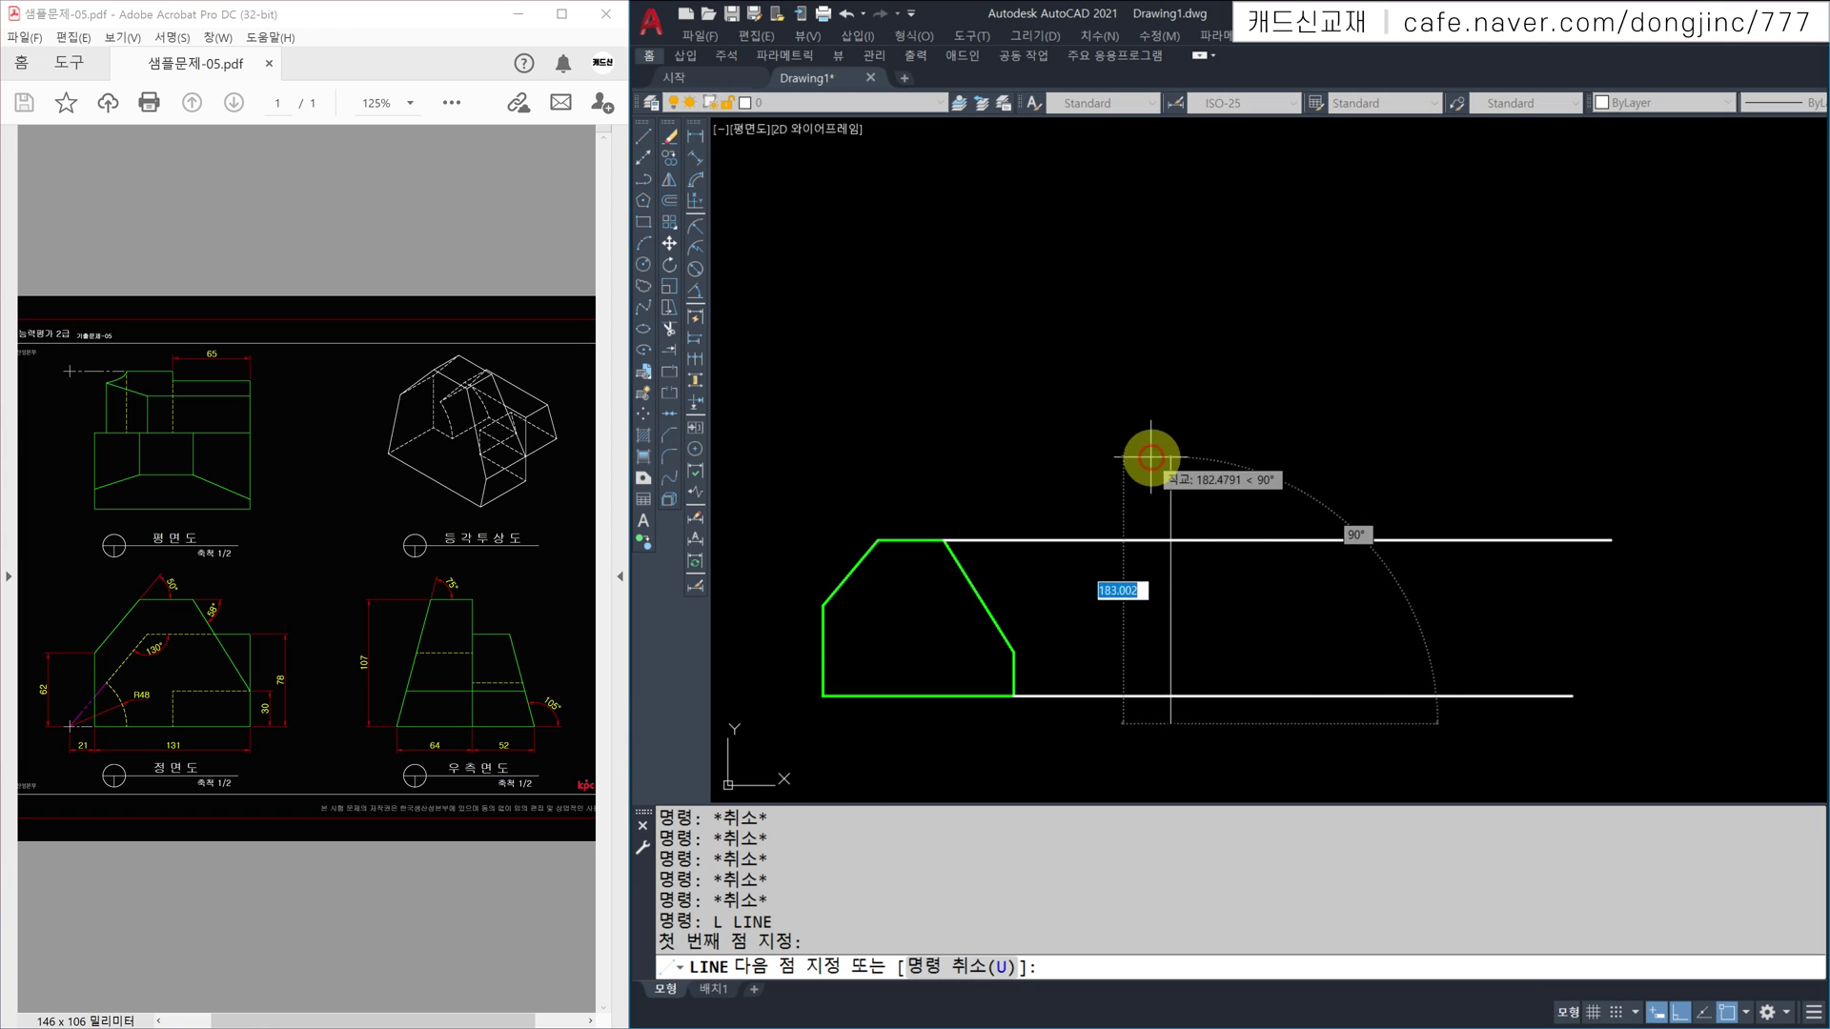
pyautogui.press('Escape')
# Step: Trim the vertical line's ends that extend above the upper and below the lower projection line
pyautogui.write('TR')
pyautogui.press('Return')
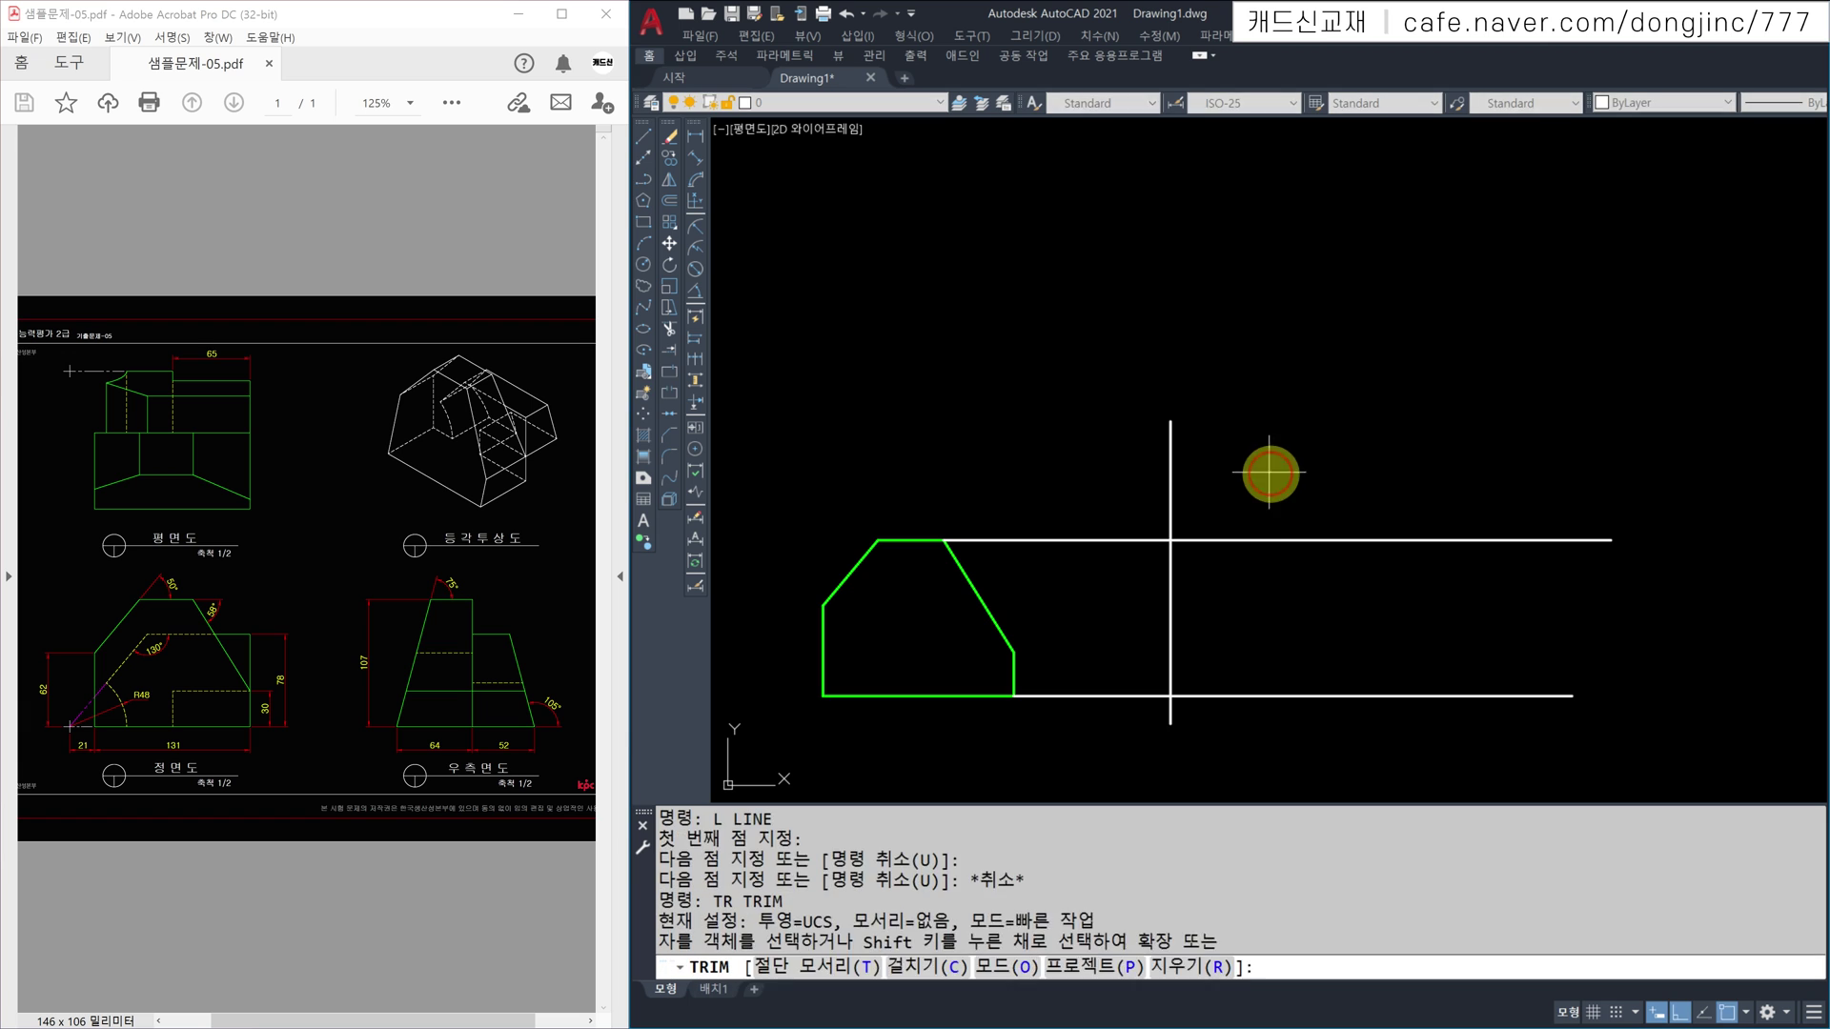
pyautogui.moveTo(1230, 477); pyautogui.dragTo(1095, 633)
pyautogui.moveTo(1115, 719); pyautogui.dragTo(1193, 712)
pyautogui.press('Escape')
pyautogui.press('Escape')
pyautogui.press('Escape')
pyautogui.press('Escape')
pyautogui.press('Escape')
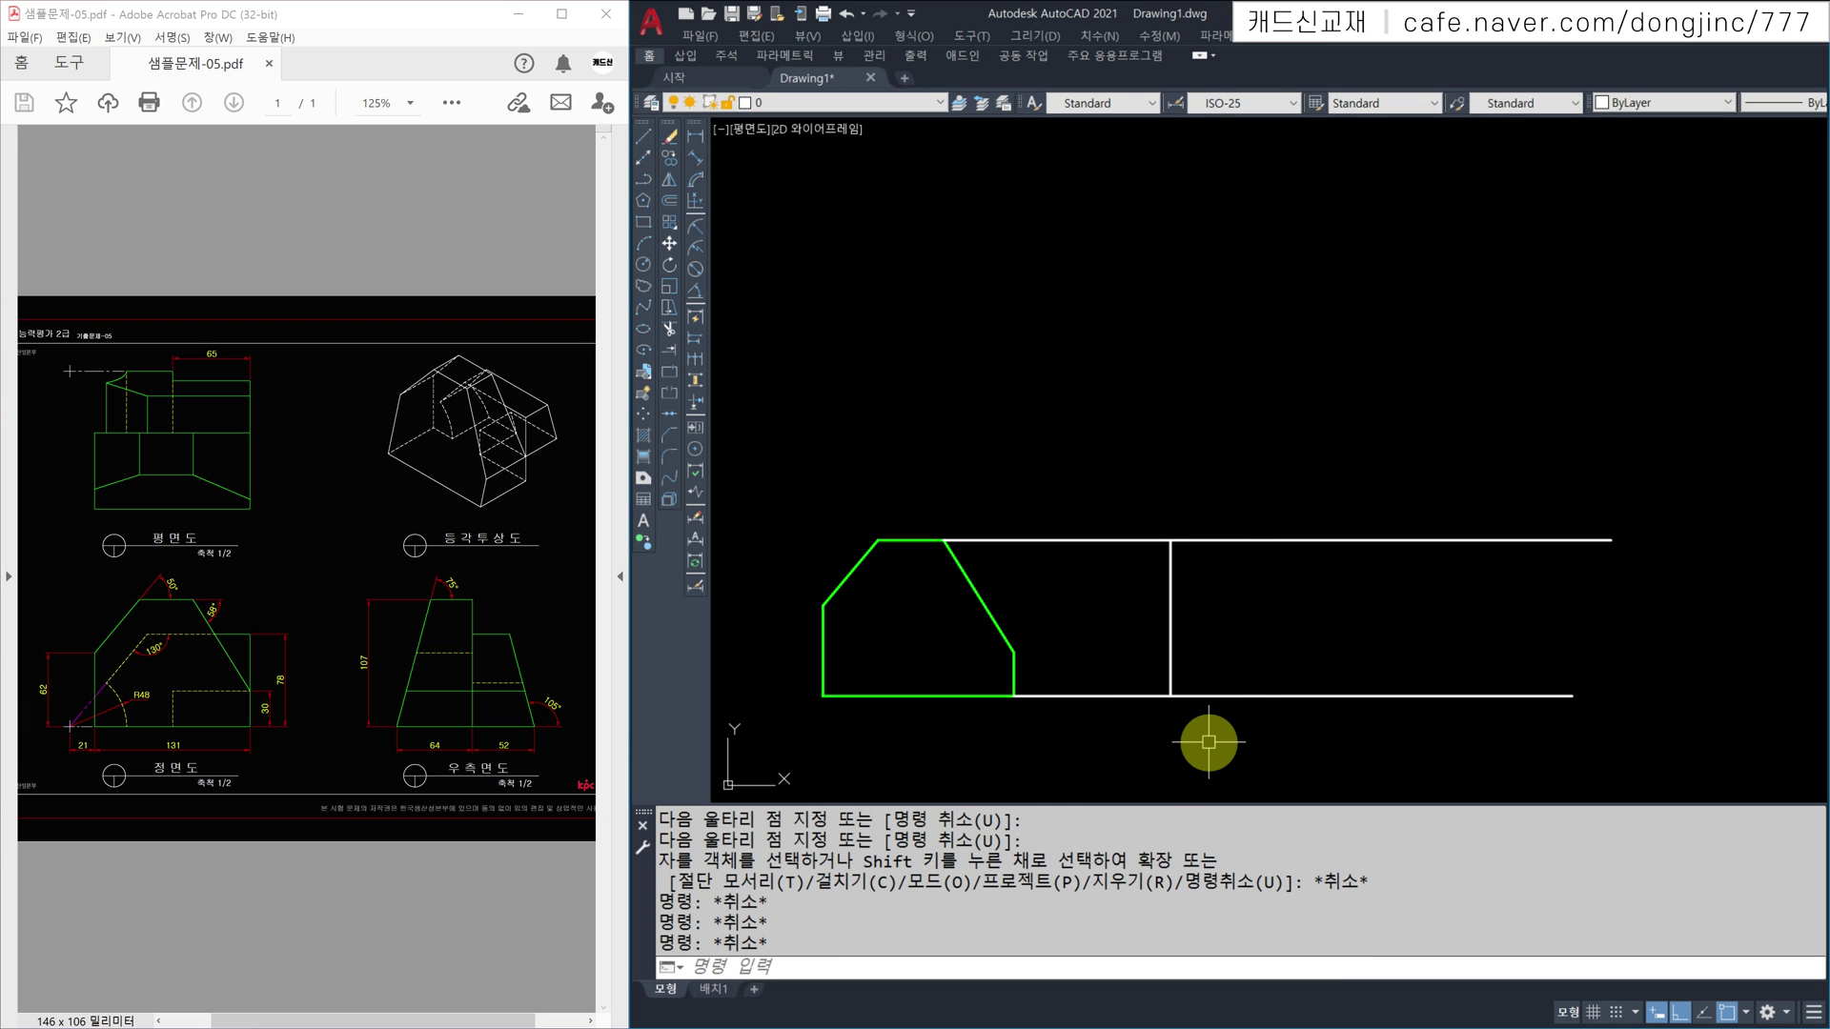
# Step: Offset the vertical line between the projection lines 64 to the right
pyautogui.write('O')
pyautogui.press('Return')
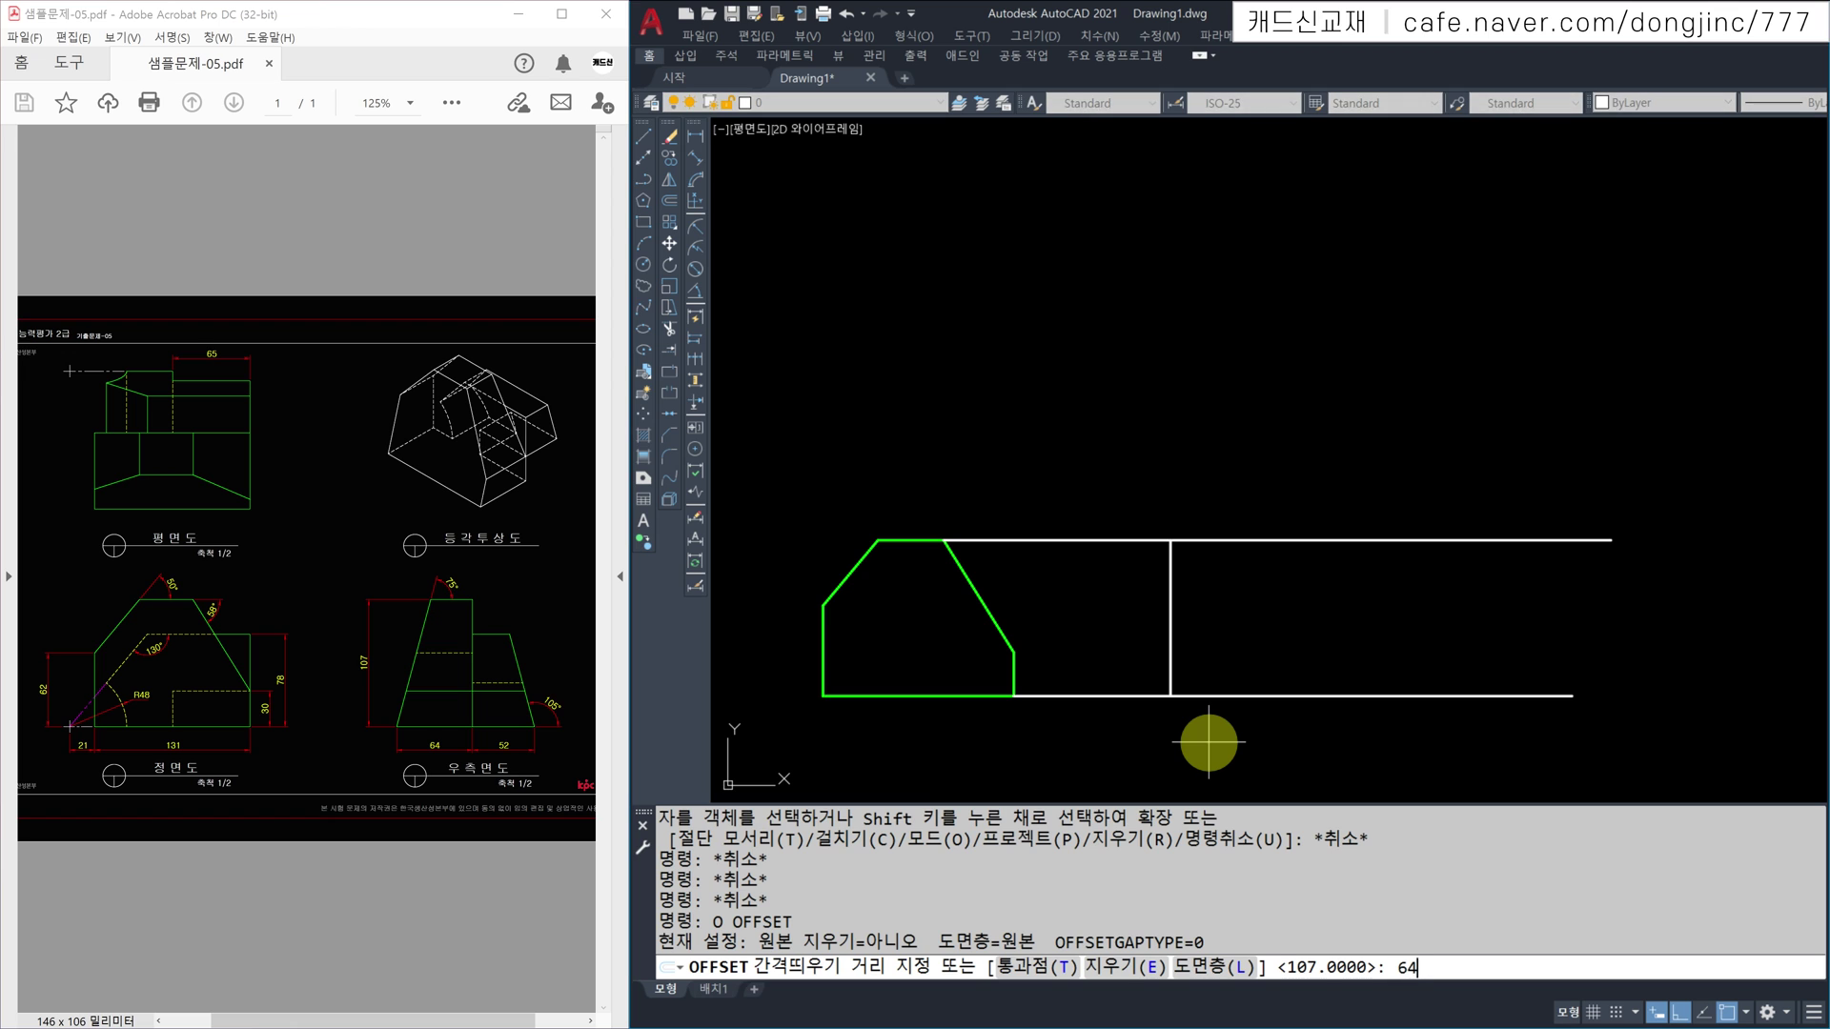
pyautogui.press('Return')
pyautogui.click(1170, 618)
pyautogui.click(1296, 620)
pyautogui.press('Escape')
pyautogui.press('Escape')
# Step: Offset the newly created vertical line another 52 to the right for the side view's far edge
pyautogui.write('O')
pyautogui.press('Return')
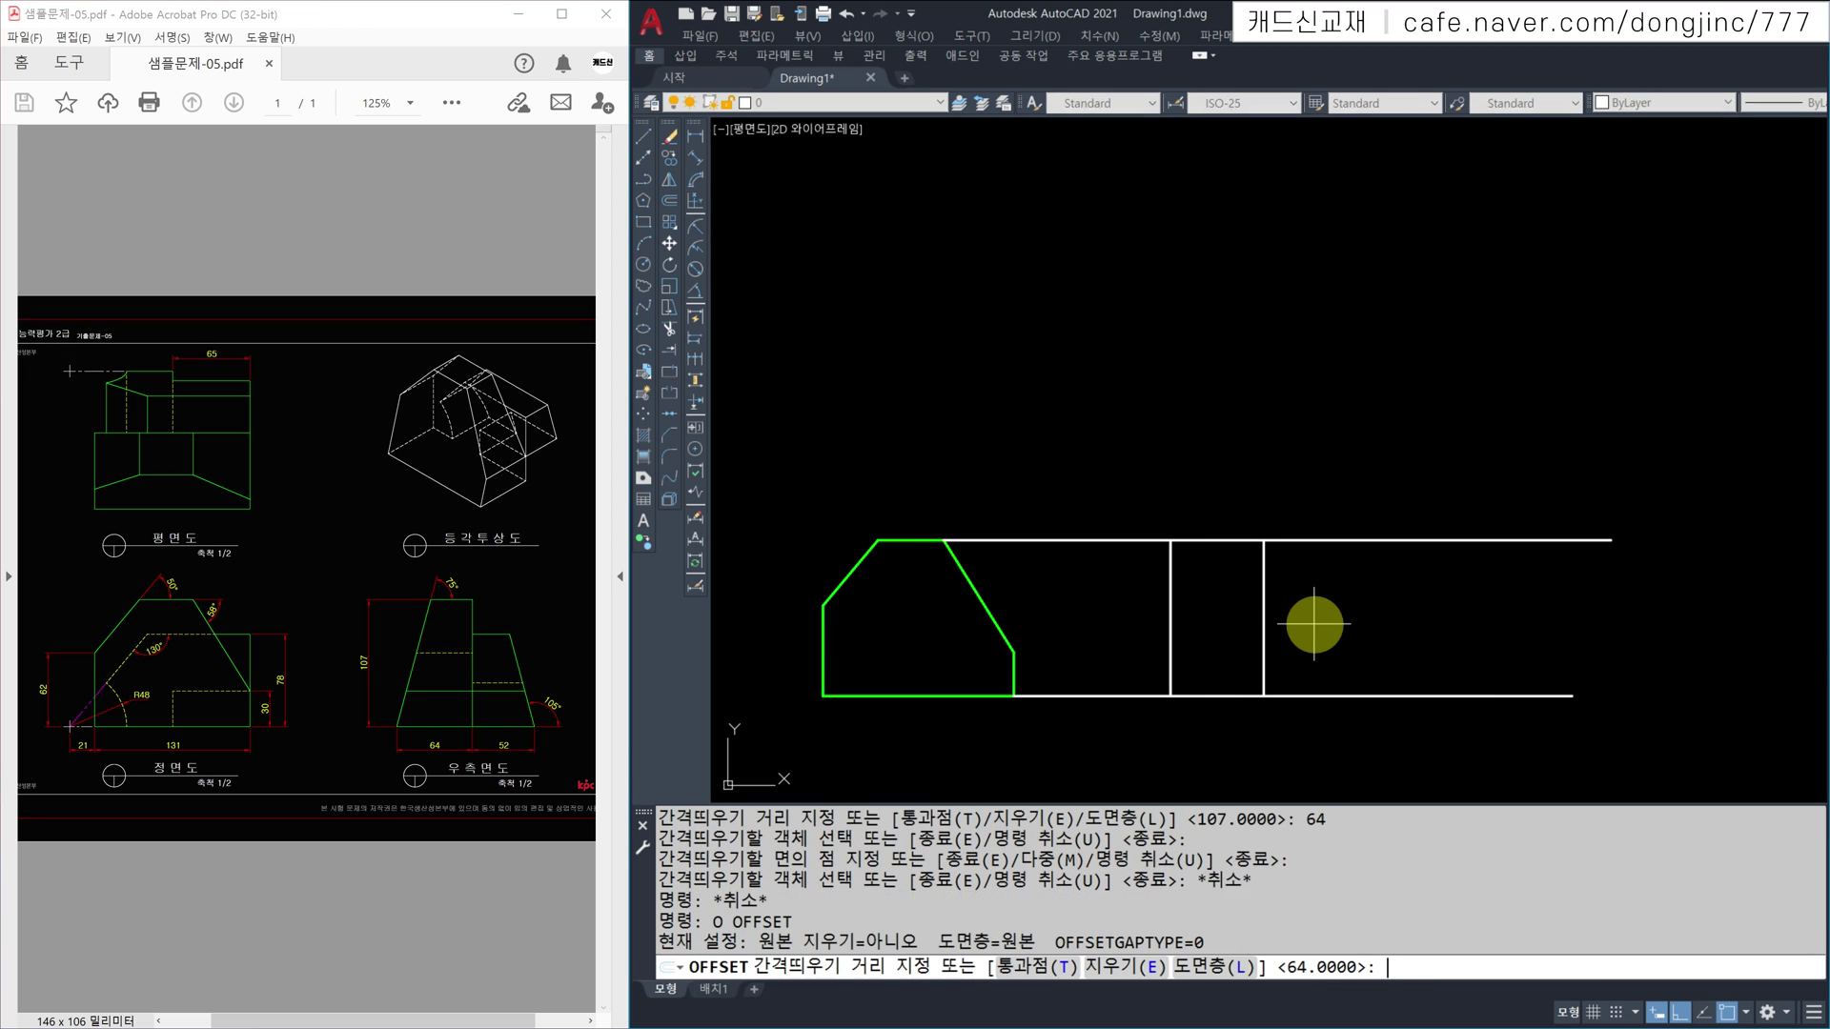
pyautogui.write('52')
pyautogui.press('Return')
pyautogui.click(1260, 617)
pyautogui.click(1385, 621)
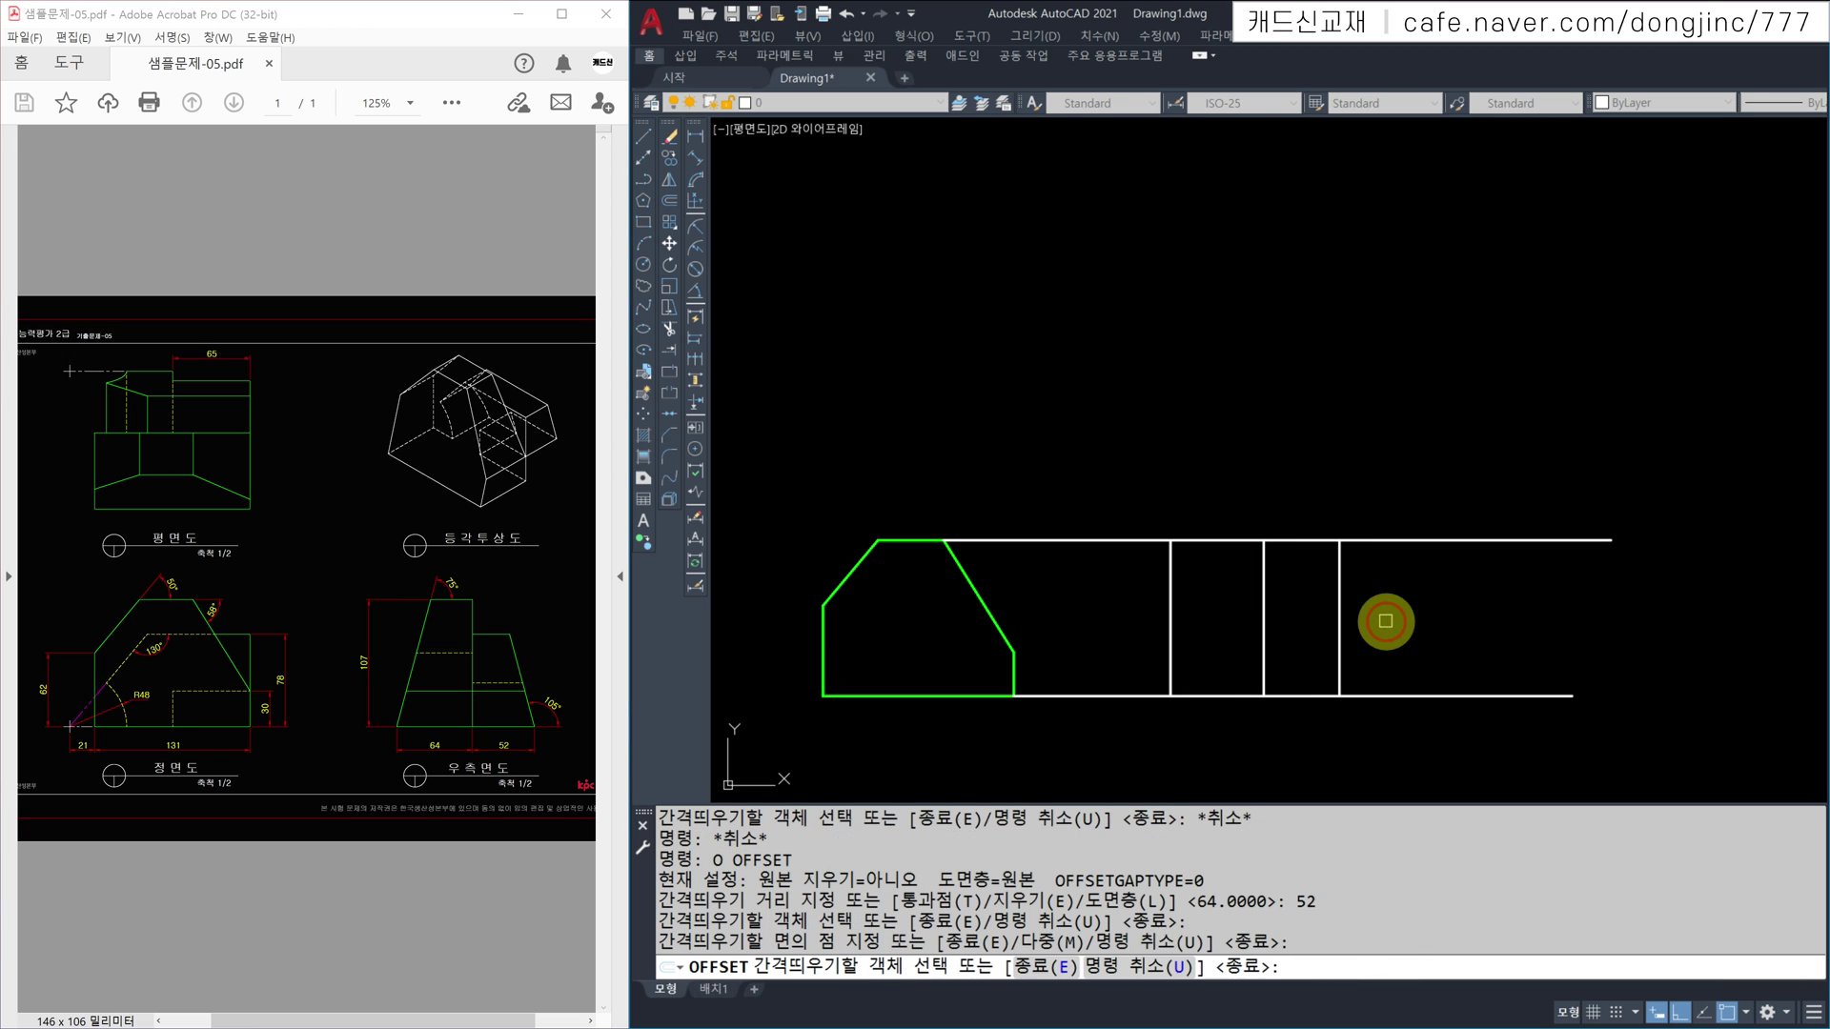
pyautogui.press('Escape')
pyautogui.press('Escape')
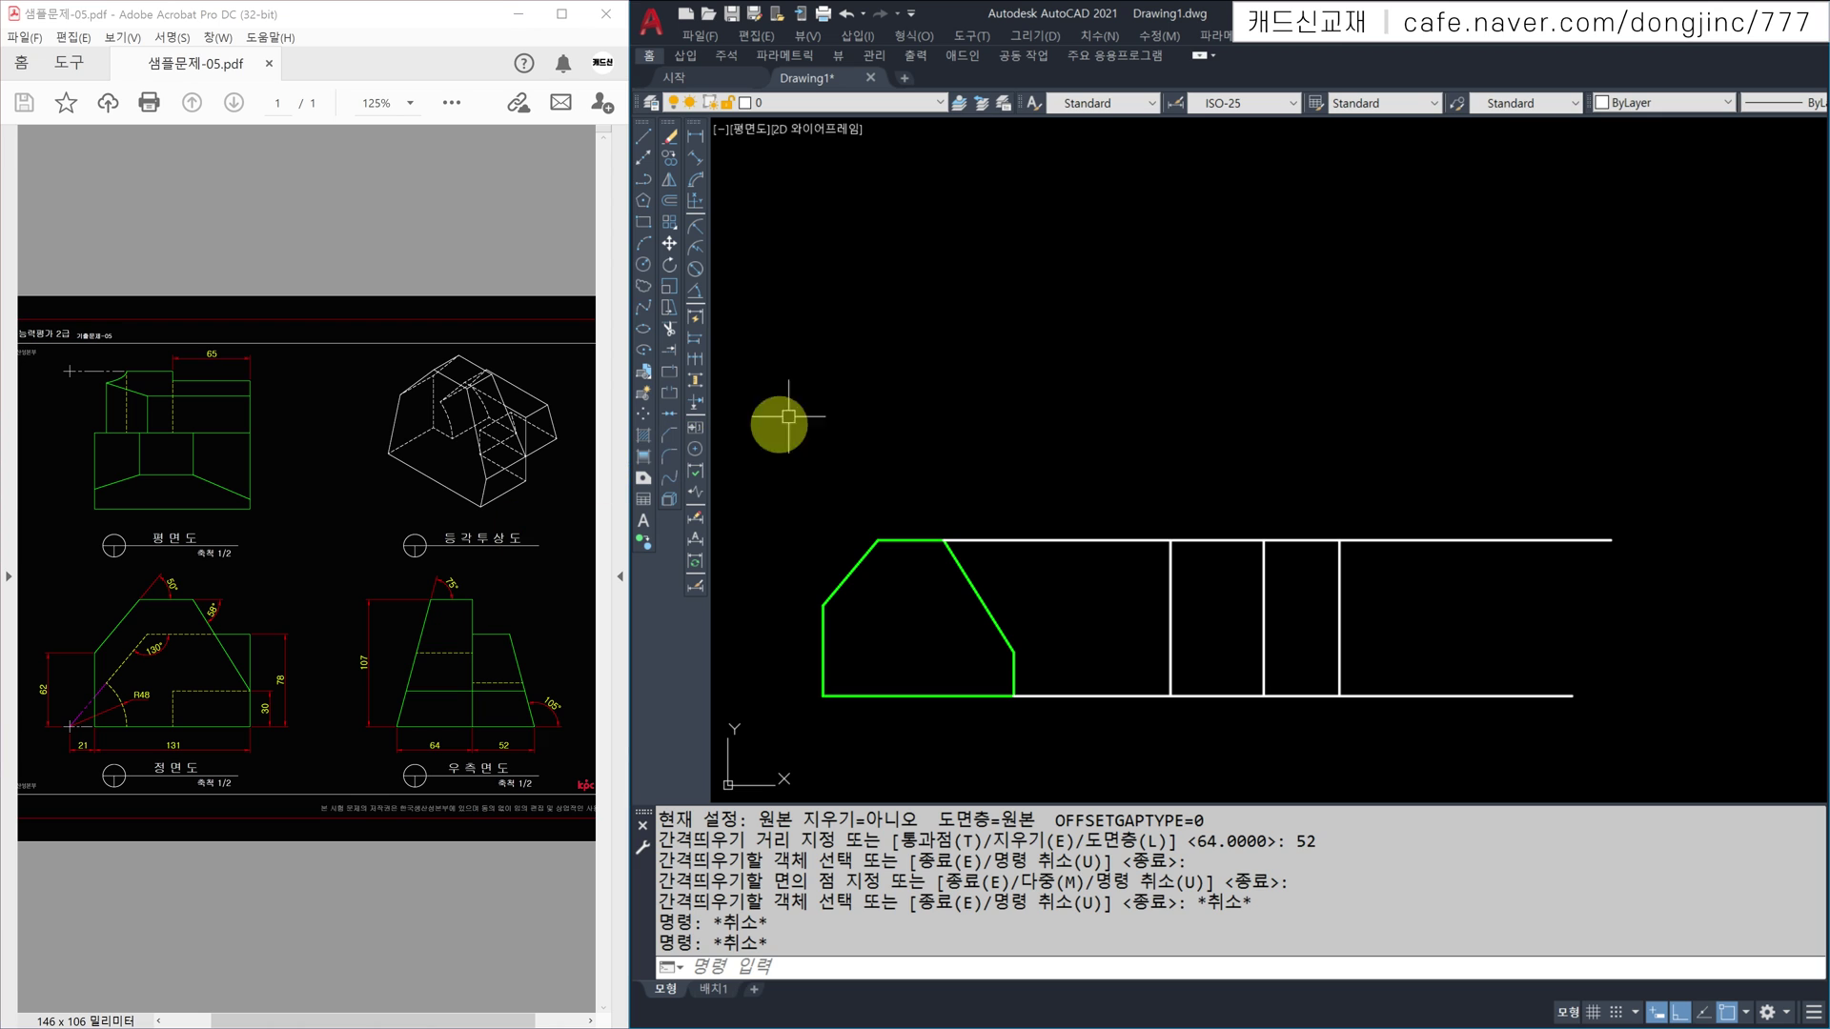
# Step: Draw a horizontal construction line in the empty space above the projection lines
pyautogui.write('L')
pyautogui.press('Return')
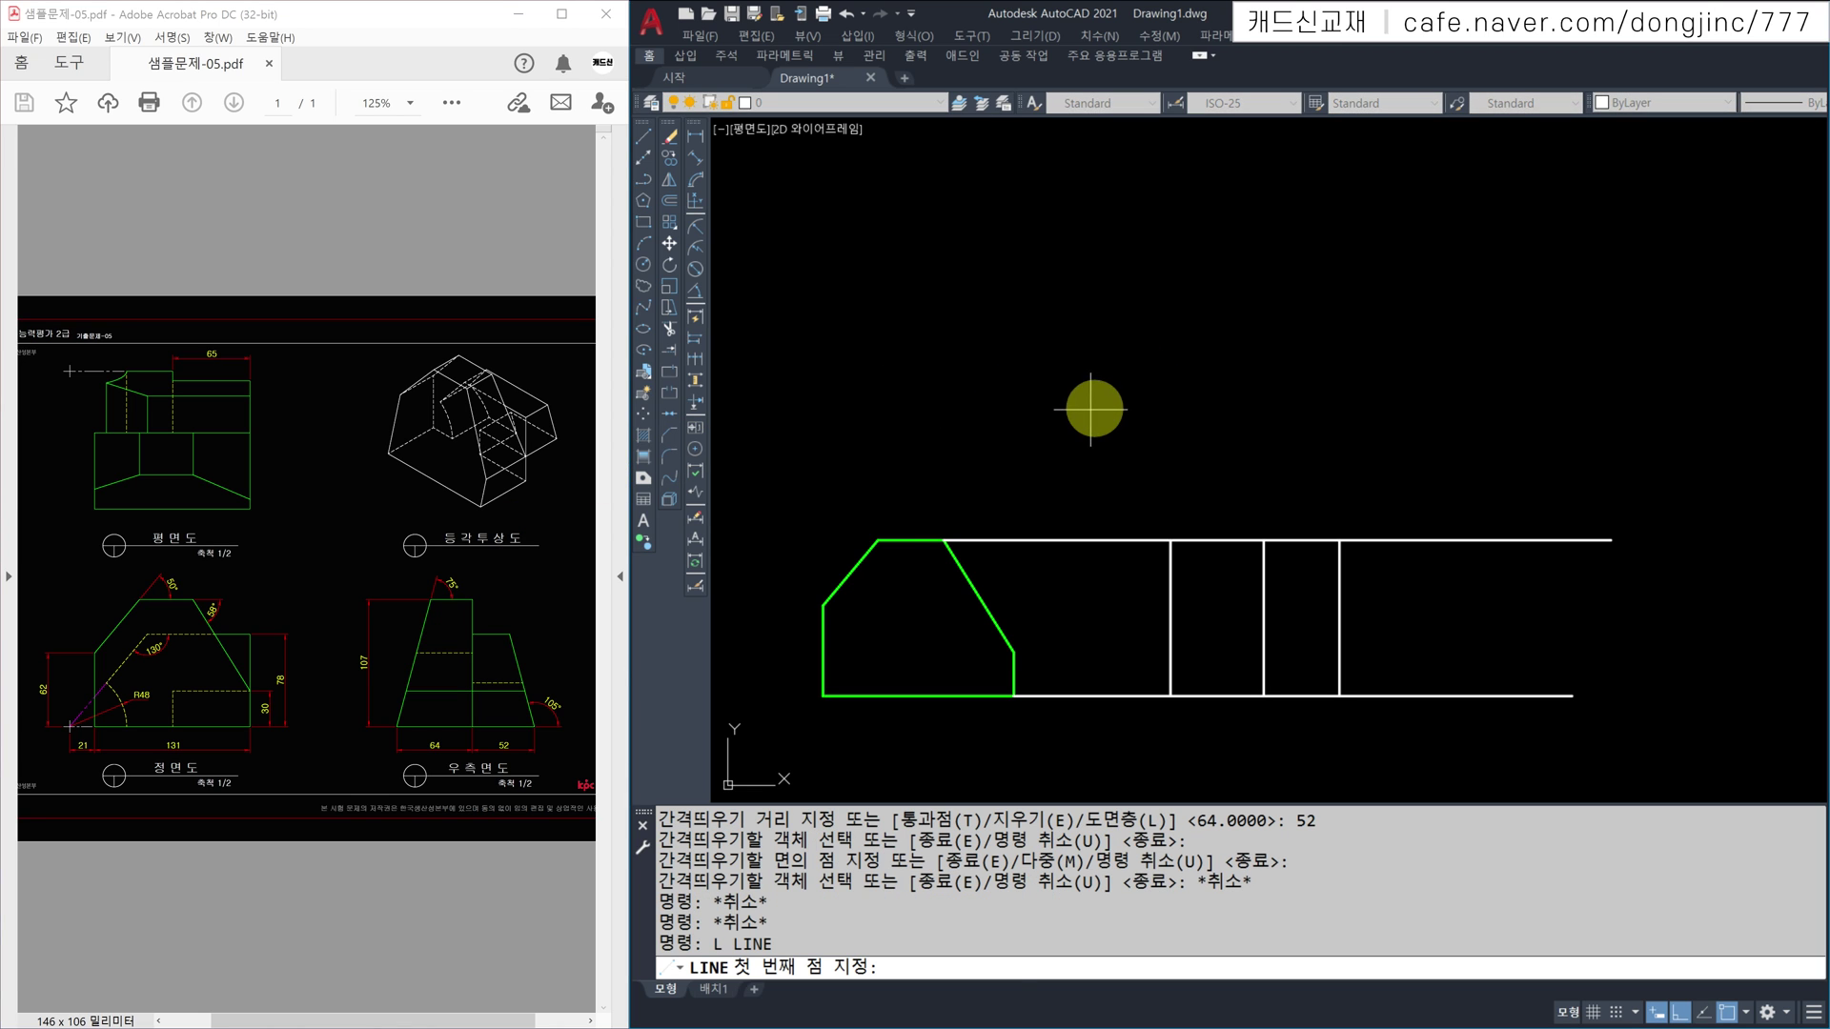
pyautogui.click(1086, 412)
pyautogui.click(1417, 412)
pyautogui.press('Escape')
# Step: Rotate the horizontal construction line 75 degrees about its left endpoint
pyautogui.write('RO')
pyautogui.press('Return')
pyautogui.click(1353, 379)
pyautogui.click(1205, 461)
pyautogui.press('Return')
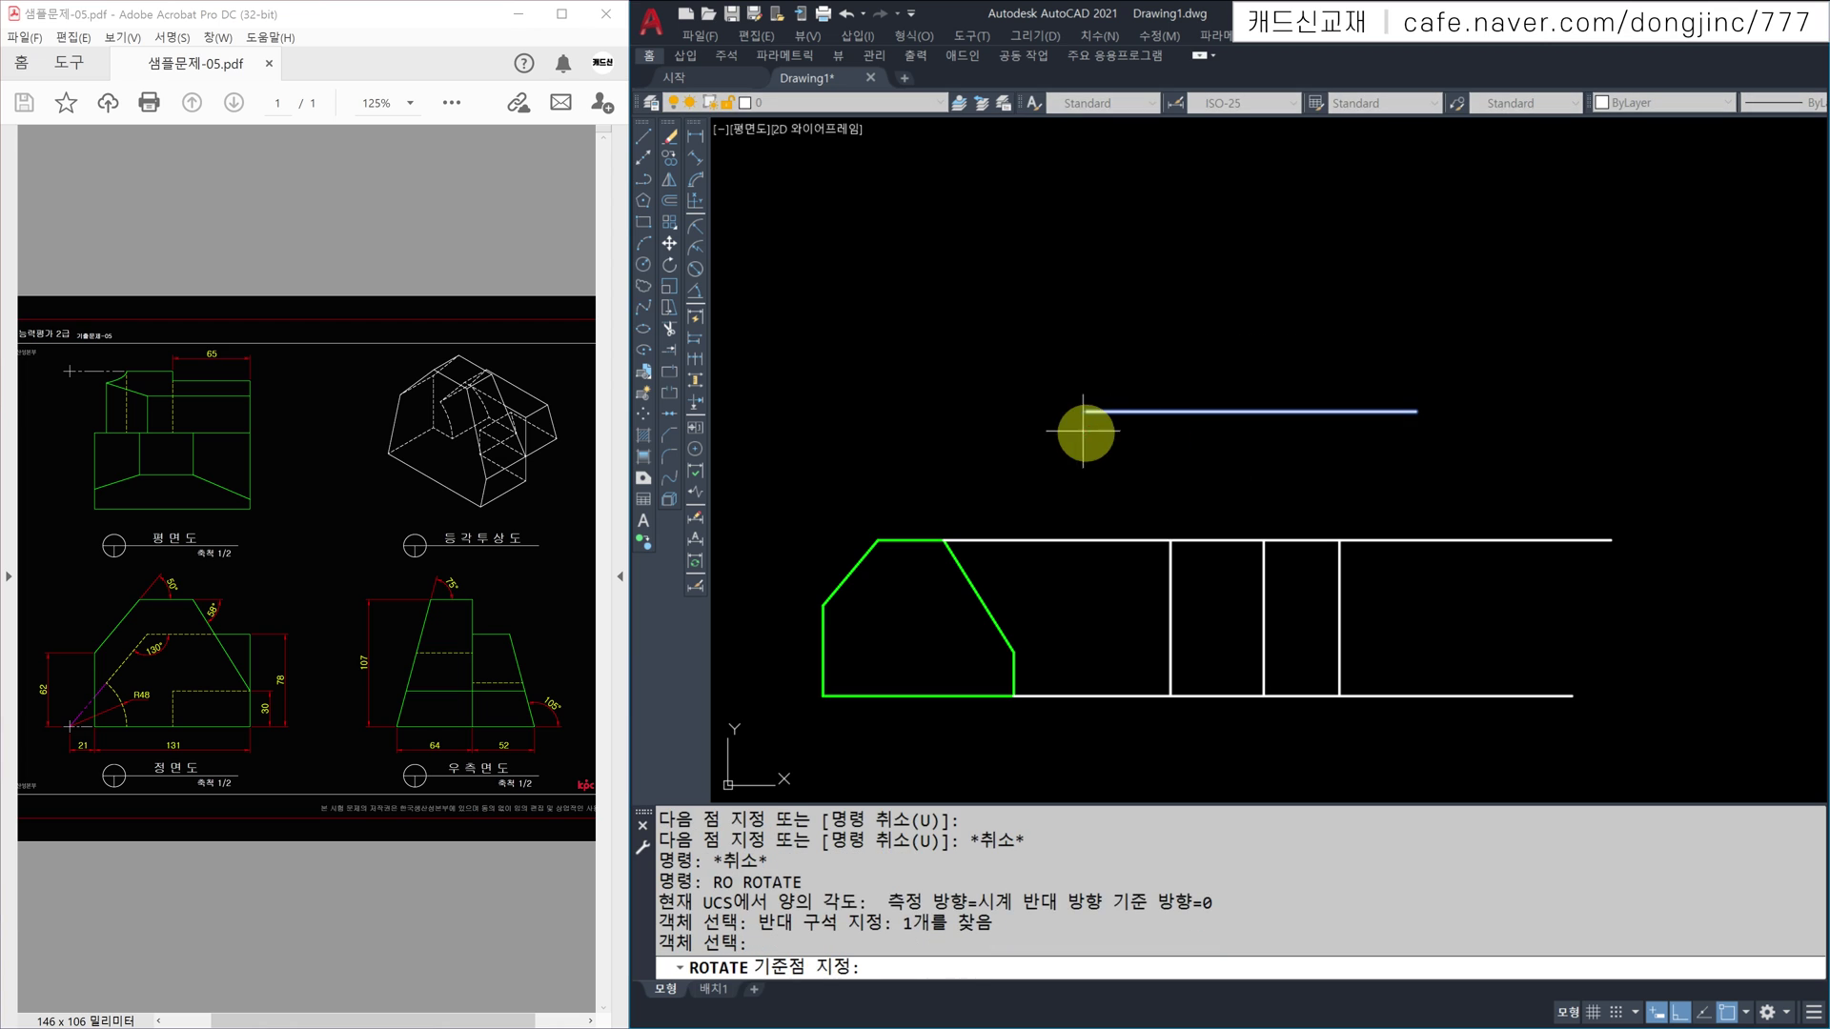
pyautogui.click(1087, 412)
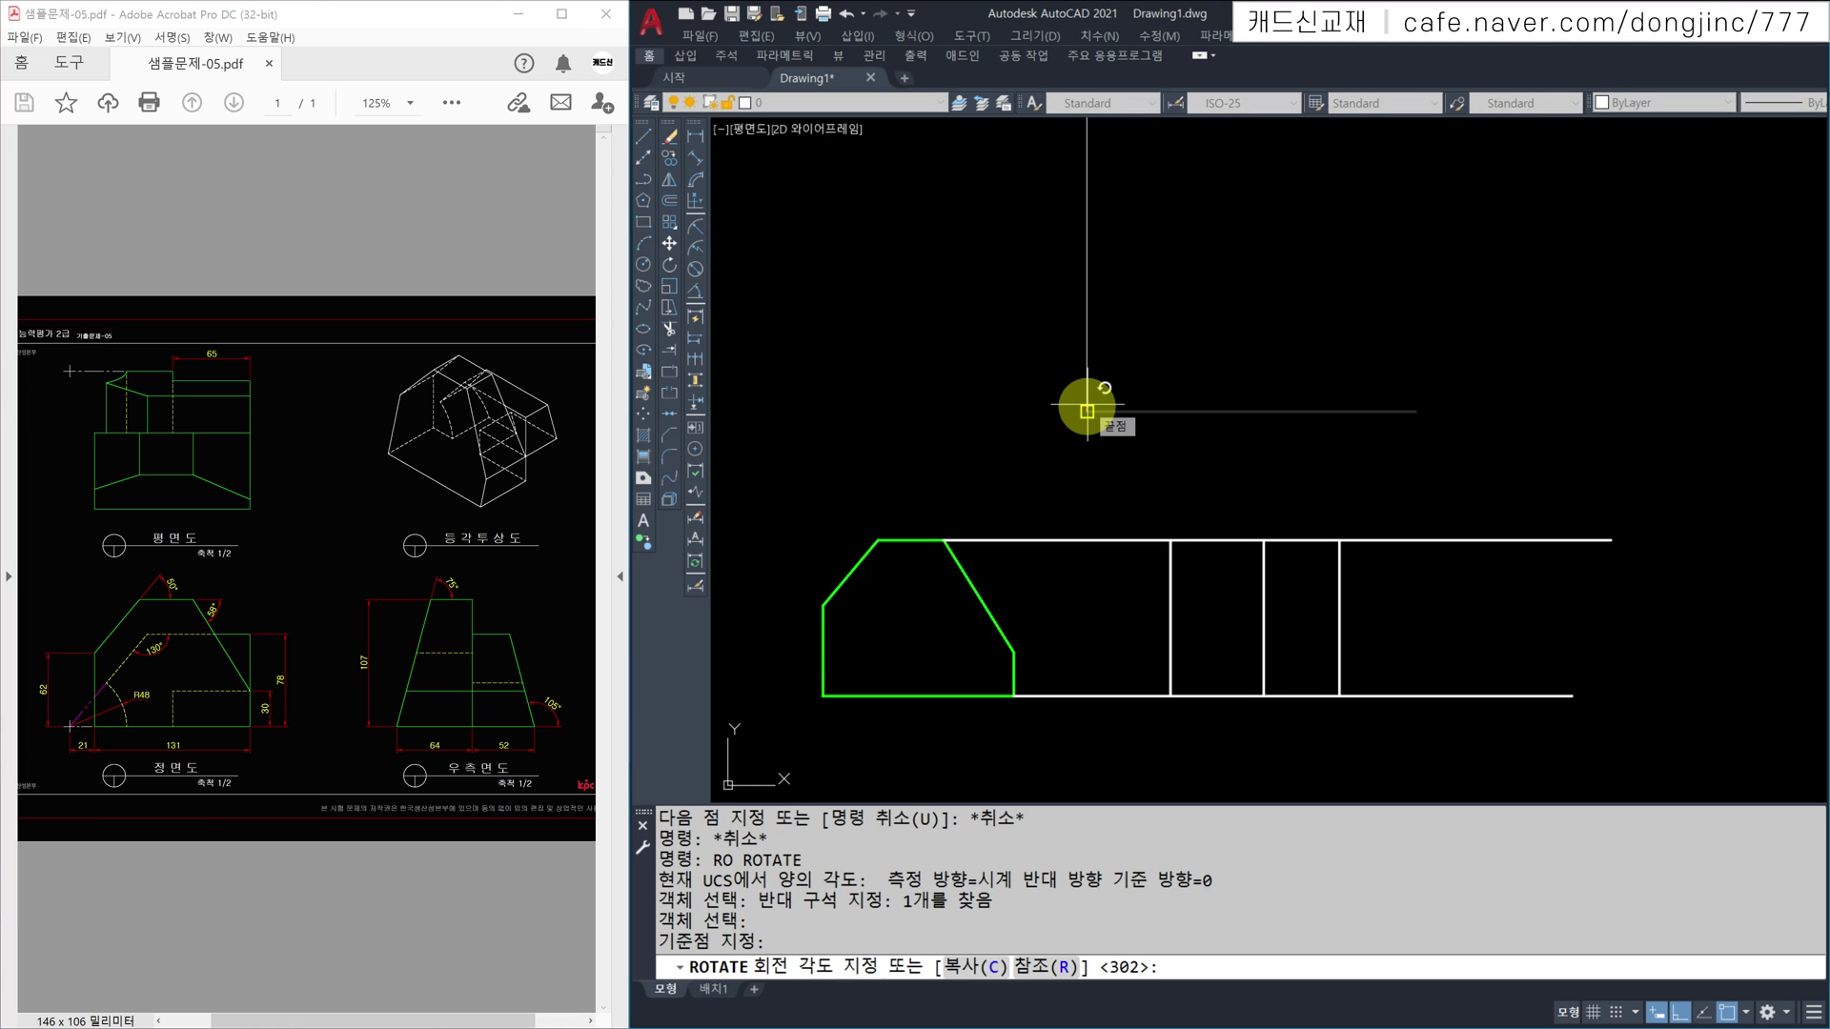
pyautogui.write('75')
pyautogui.press('Return')
pyautogui.press('Escape')
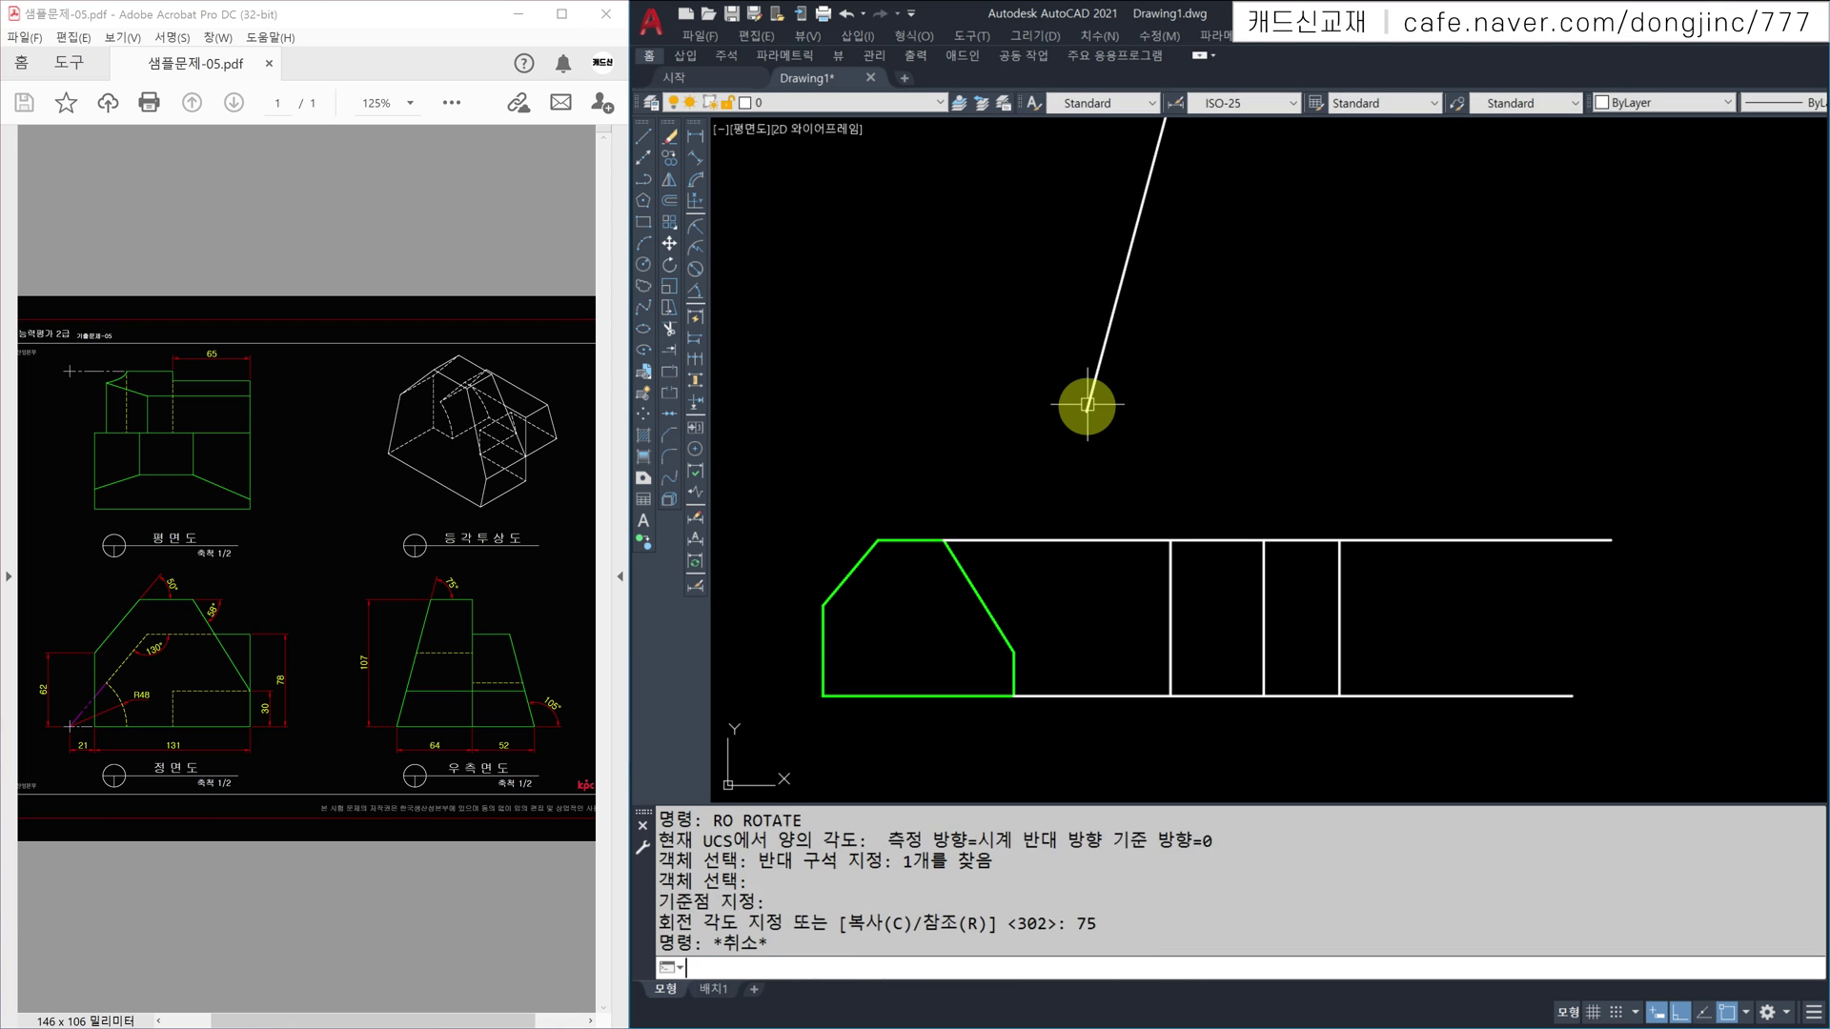
pyautogui.press('Escape')
# Step: Move the slanted line by its lower endpoint onto the lower end of the side view's leftmost vertical line
pyautogui.write('M')
pyautogui.press('Return')
pyautogui.click(1215, 291)
pyautogui.click(1039, 329)
pyautogui.press('Return')
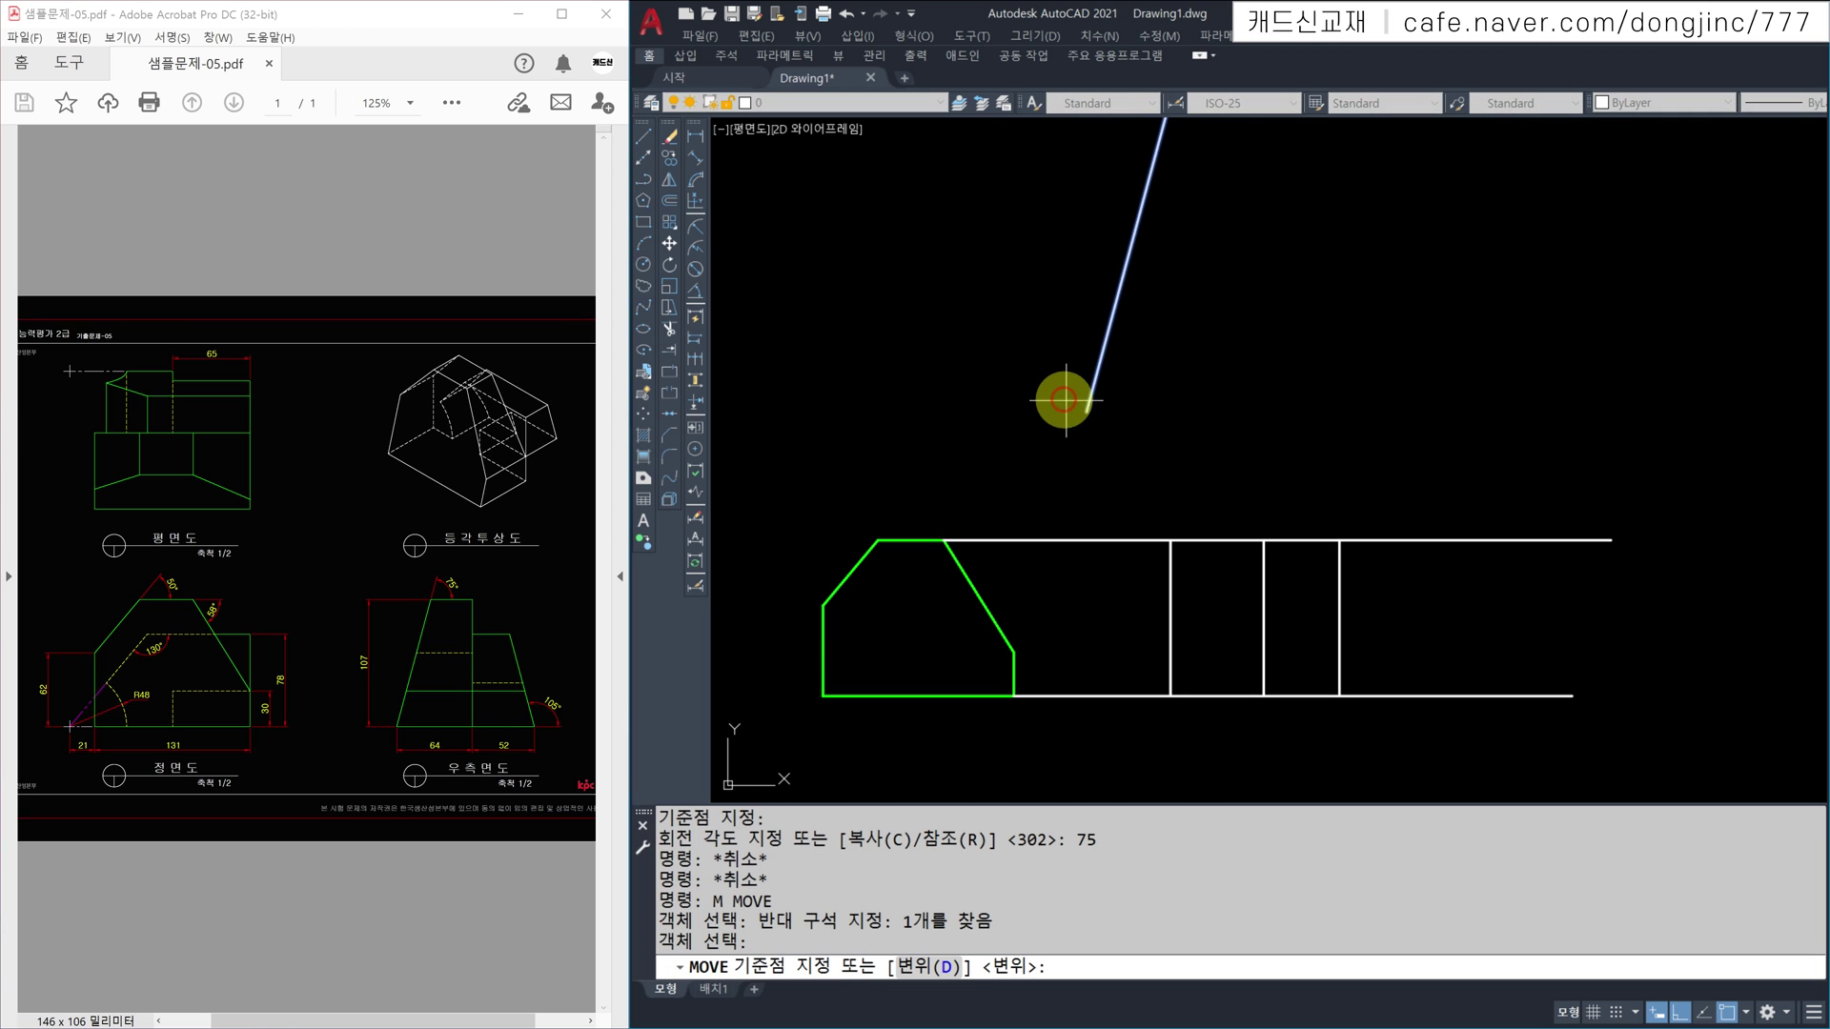
pyautogui.click(1086, 412)
pyautogui.click(1175, 688)
pyautogui.press('Escape')
pyautogui.press('Escape')
pyautogui.press('Escape')
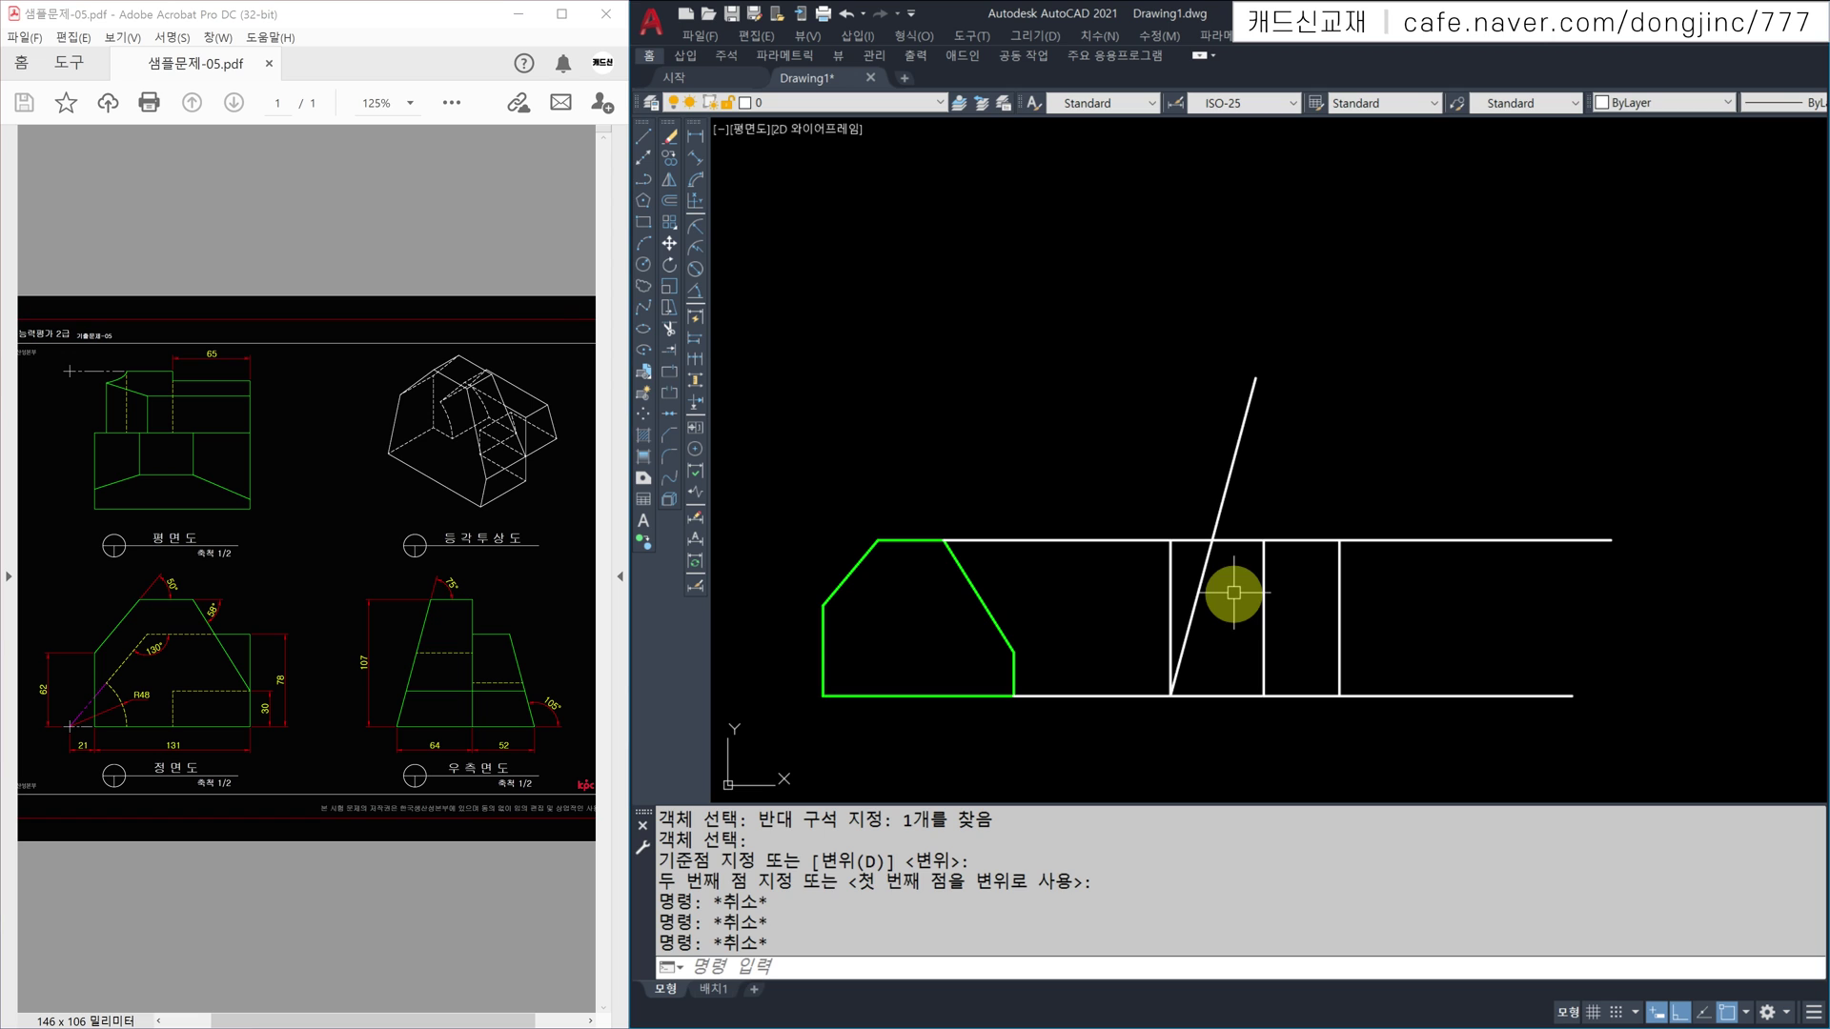
# Step: Fillet the slanted line with the upper and lower projection lines at radius 0 to form sharp corners
pyautogui.write('F')
pyautogui.press('Return')
pyautogui.click(1208, 560)
pyautogui.click(1244, 541)
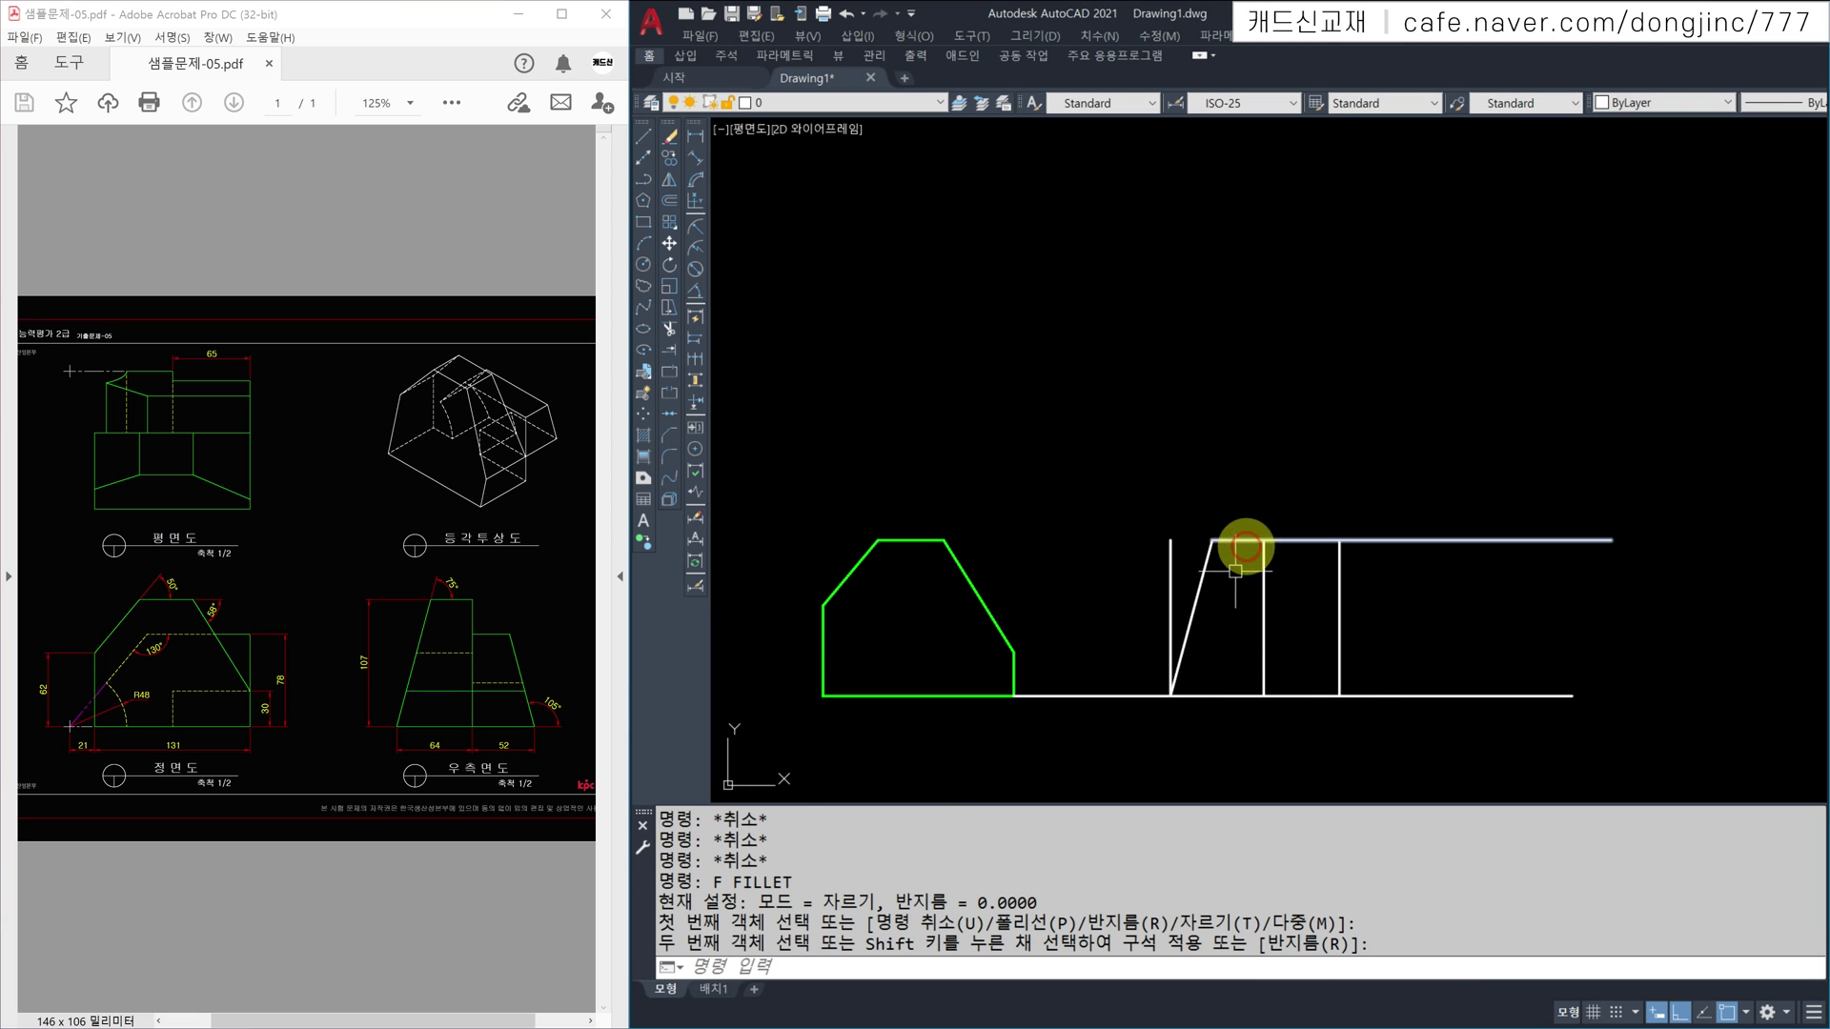
pyautogui.press('Escape')
pyautogui.press('Return')
pyautogui.click(1182, 641)
pyautogui.click(1226, 696)
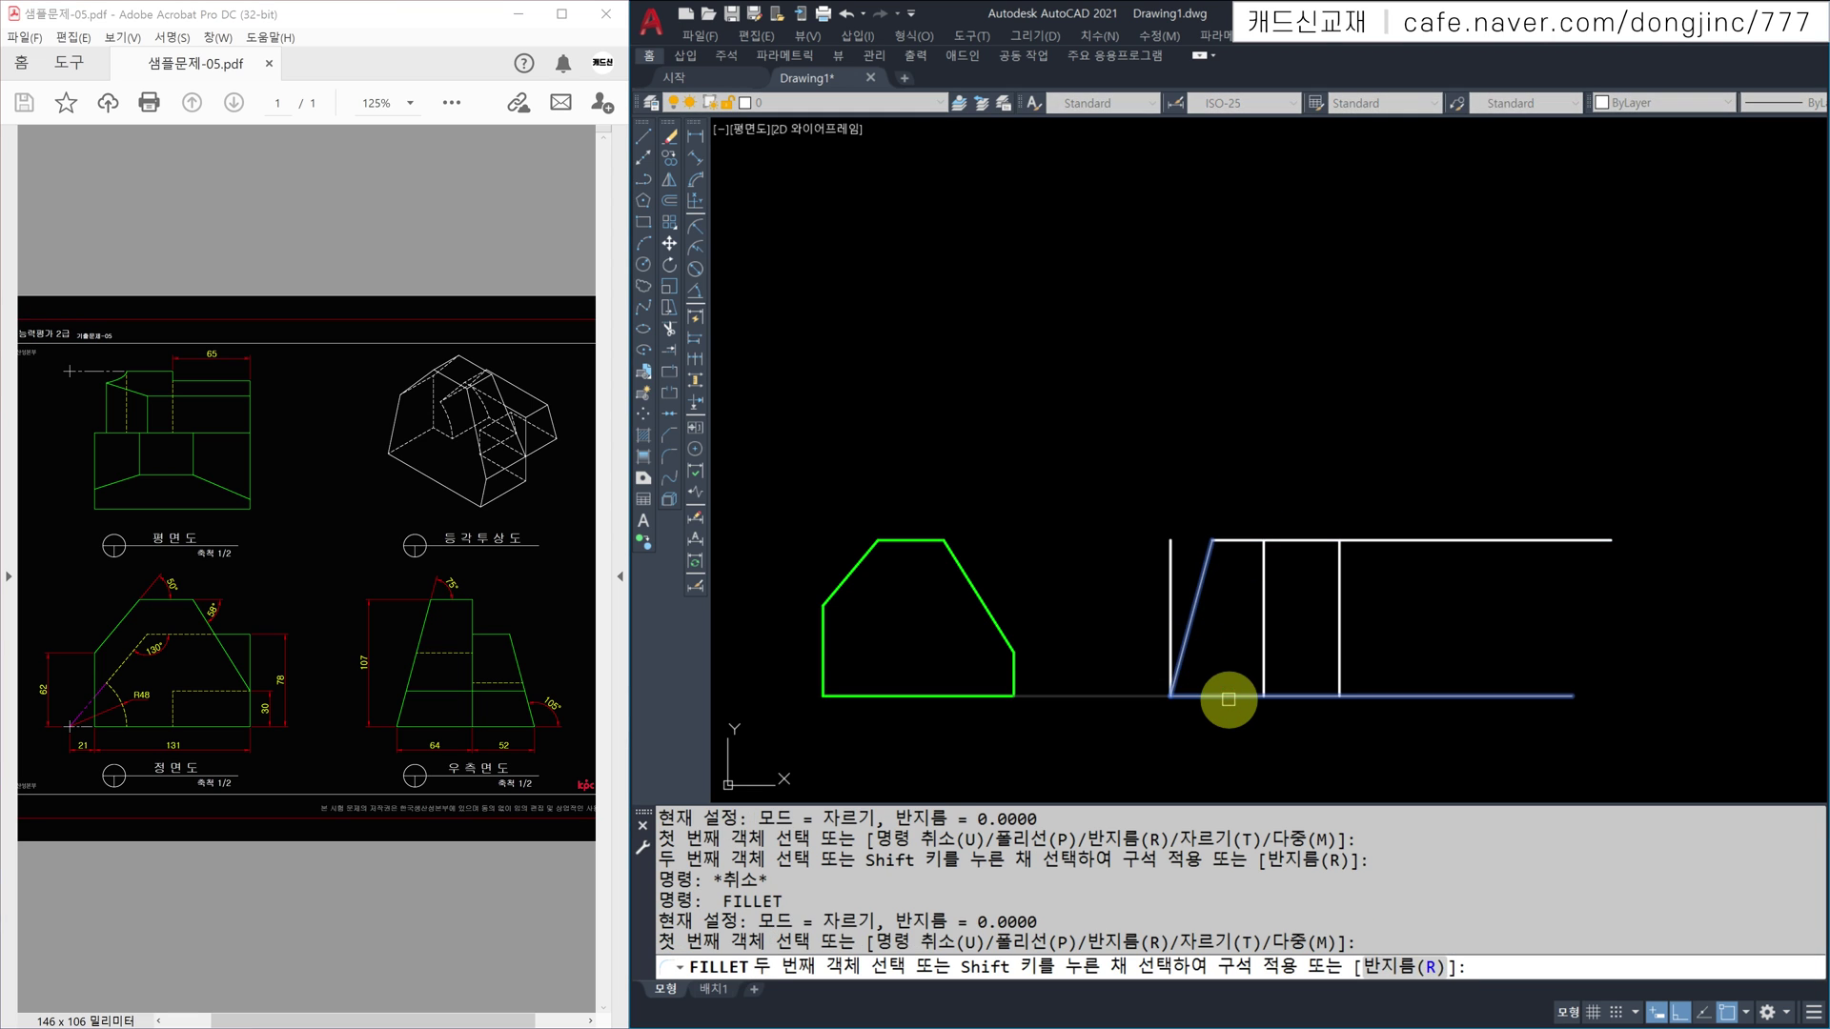
pyautogui.press('Escape')
pyautogui.press('Escape')
# Step: Erase the side view's leftmost vertical line beside the slanted edge
pyautogui.click(1170, 581)
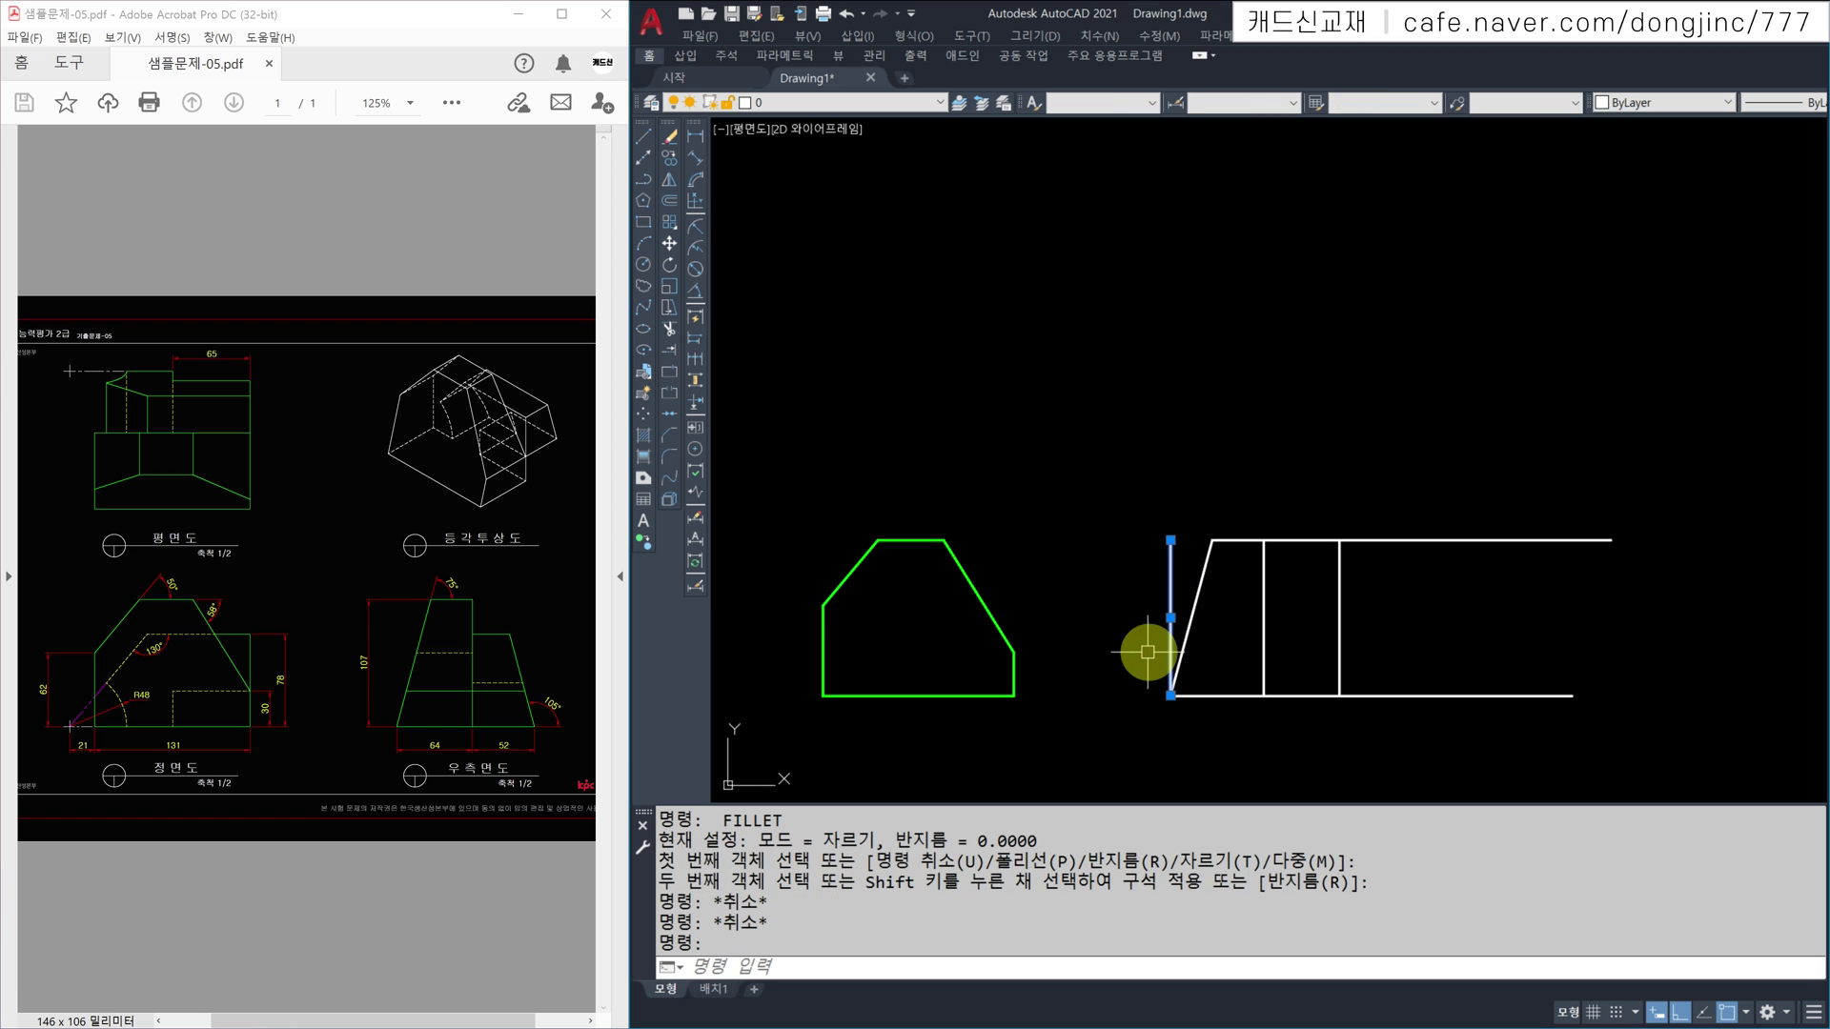
pyautogui.write('E')
pyautogui.press('Return')
# Step: Trim both projection lines where they extend past the side view's rightmost vertical line
pyautogui.write('TR')
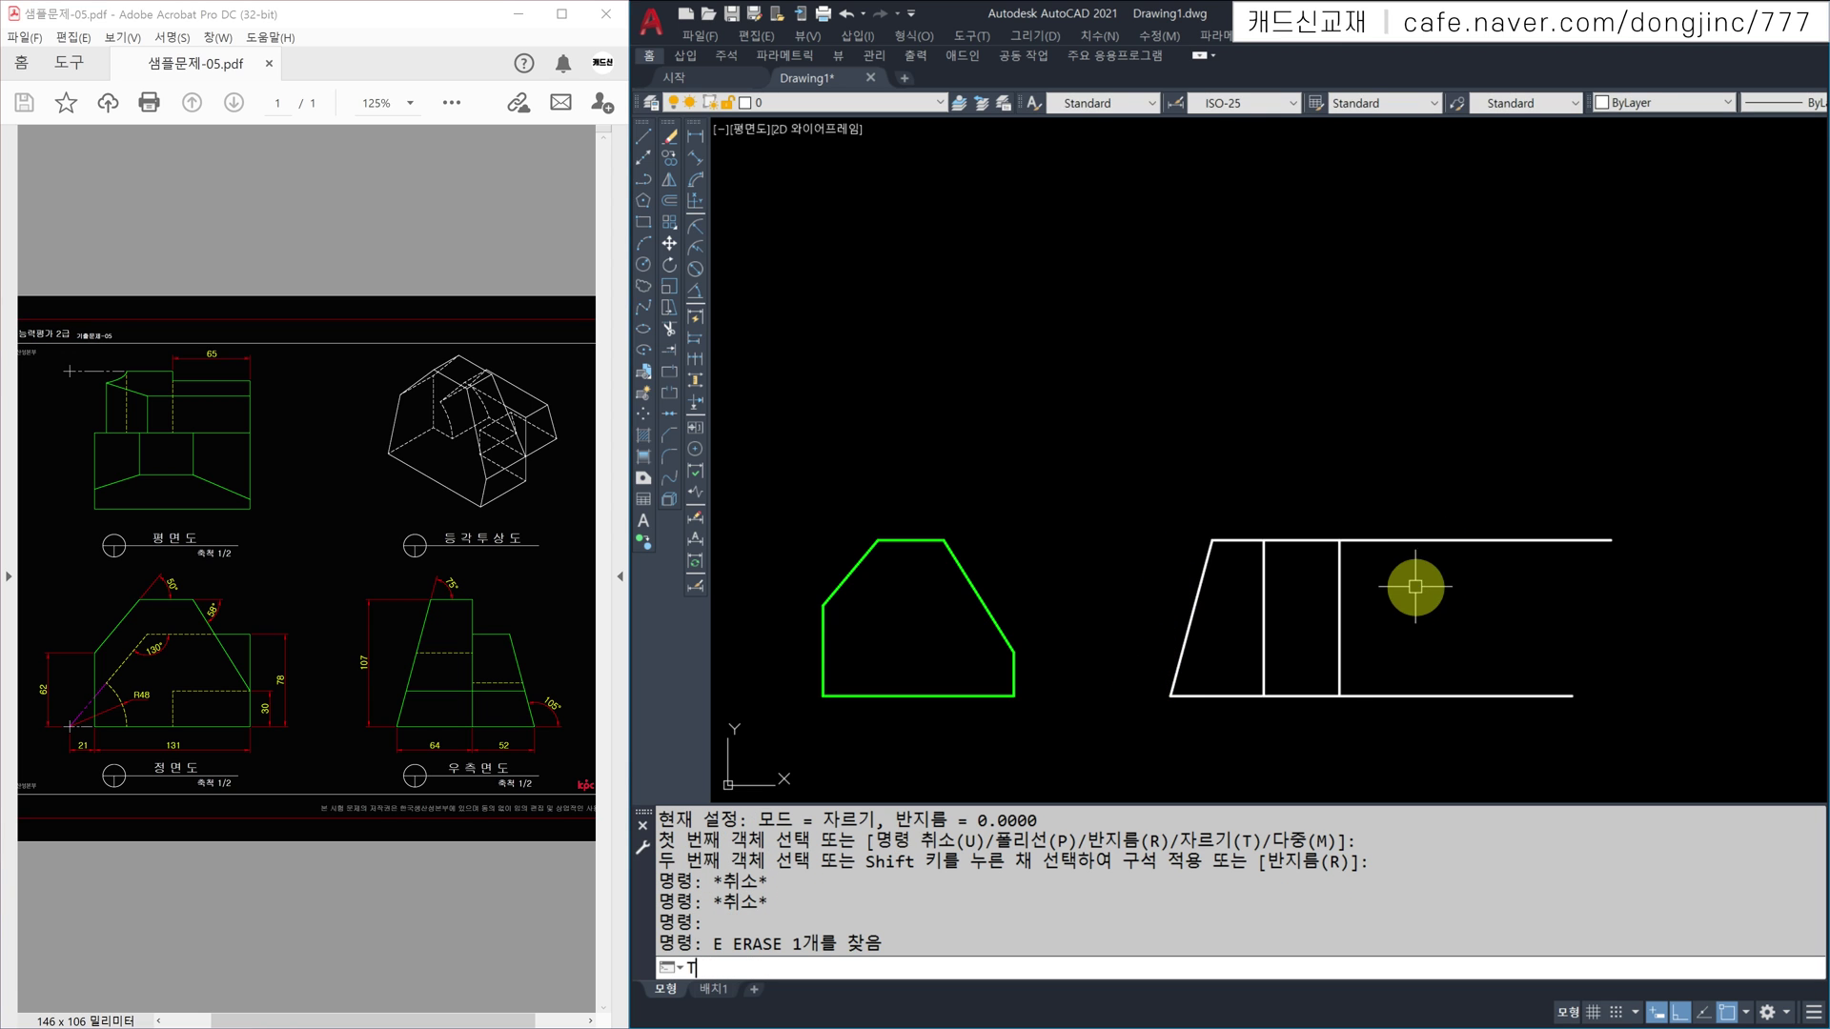
pyautogui.press('Return')
pyautogui.moveTo(1424, 508); pyautogui.dragTo(1346, 743)
pyautogui.press('Escape')
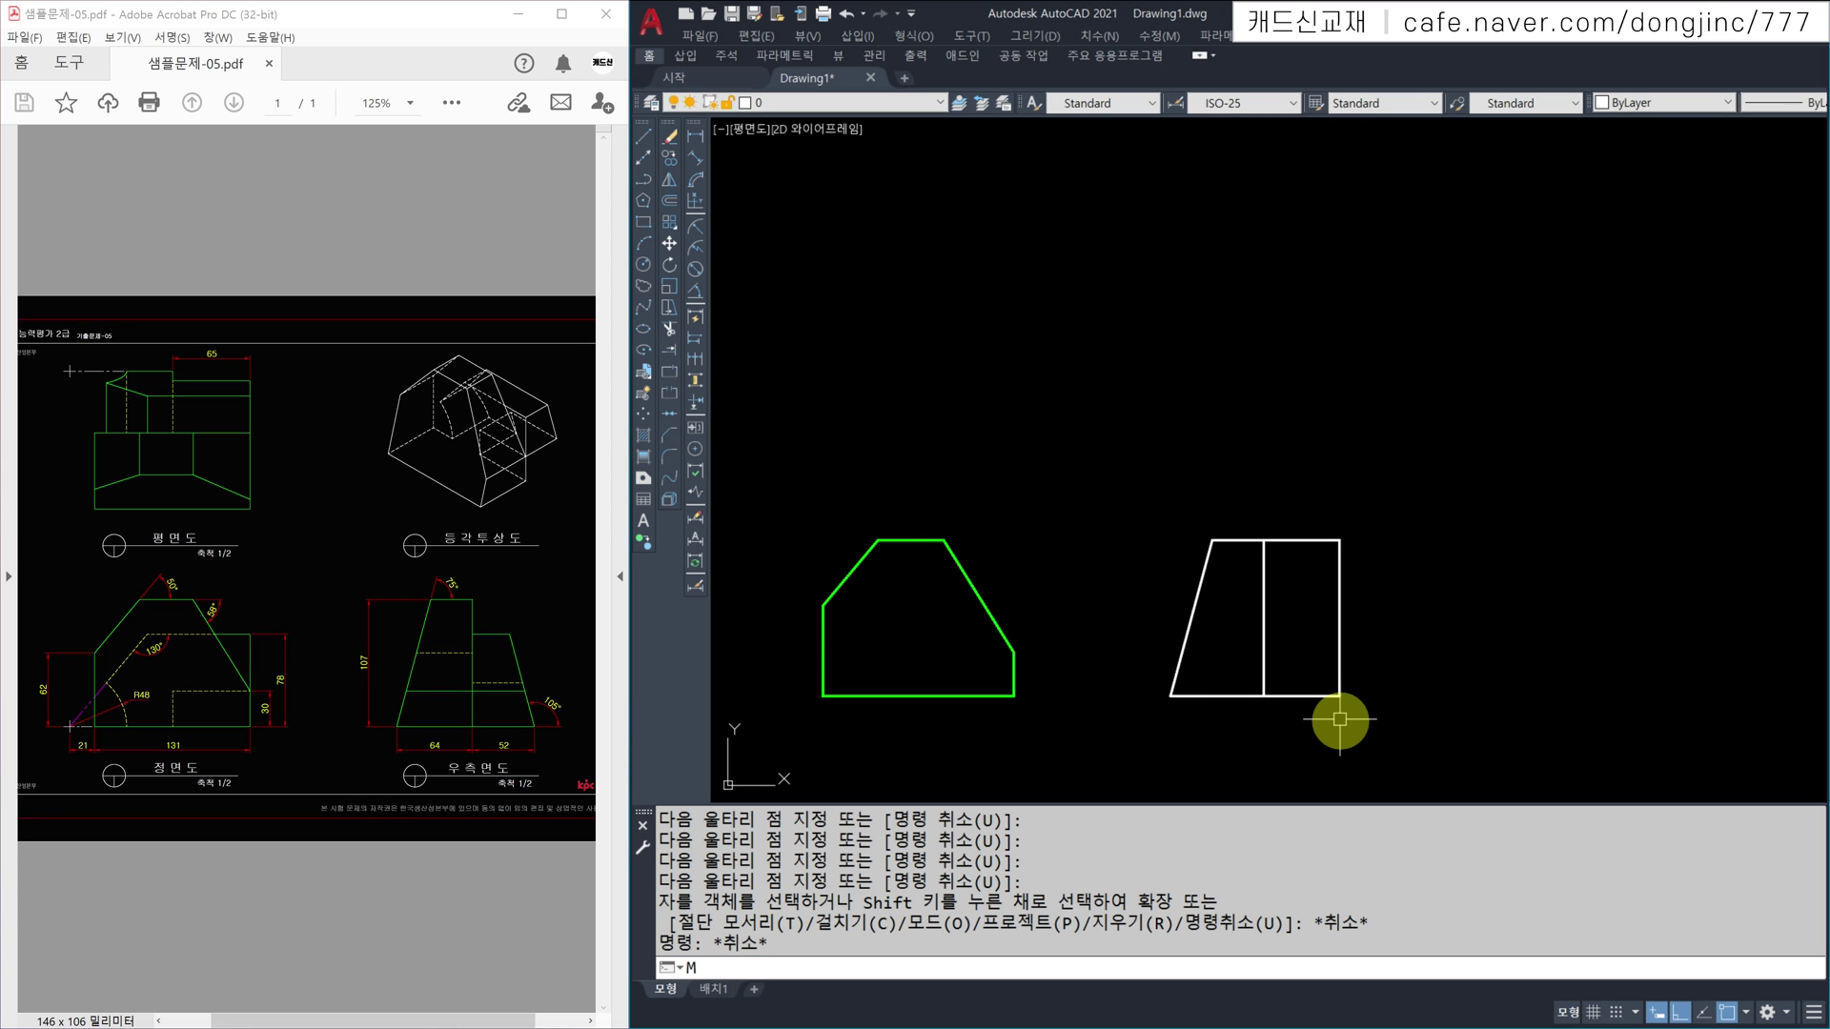
# Step: Match the side view's slanted, middle, upper and lower lines to the properties of the front view's bottom edge
pyautogui.write('MA')
pyautogui.press('Return')
pyautogui.click(976, 694)
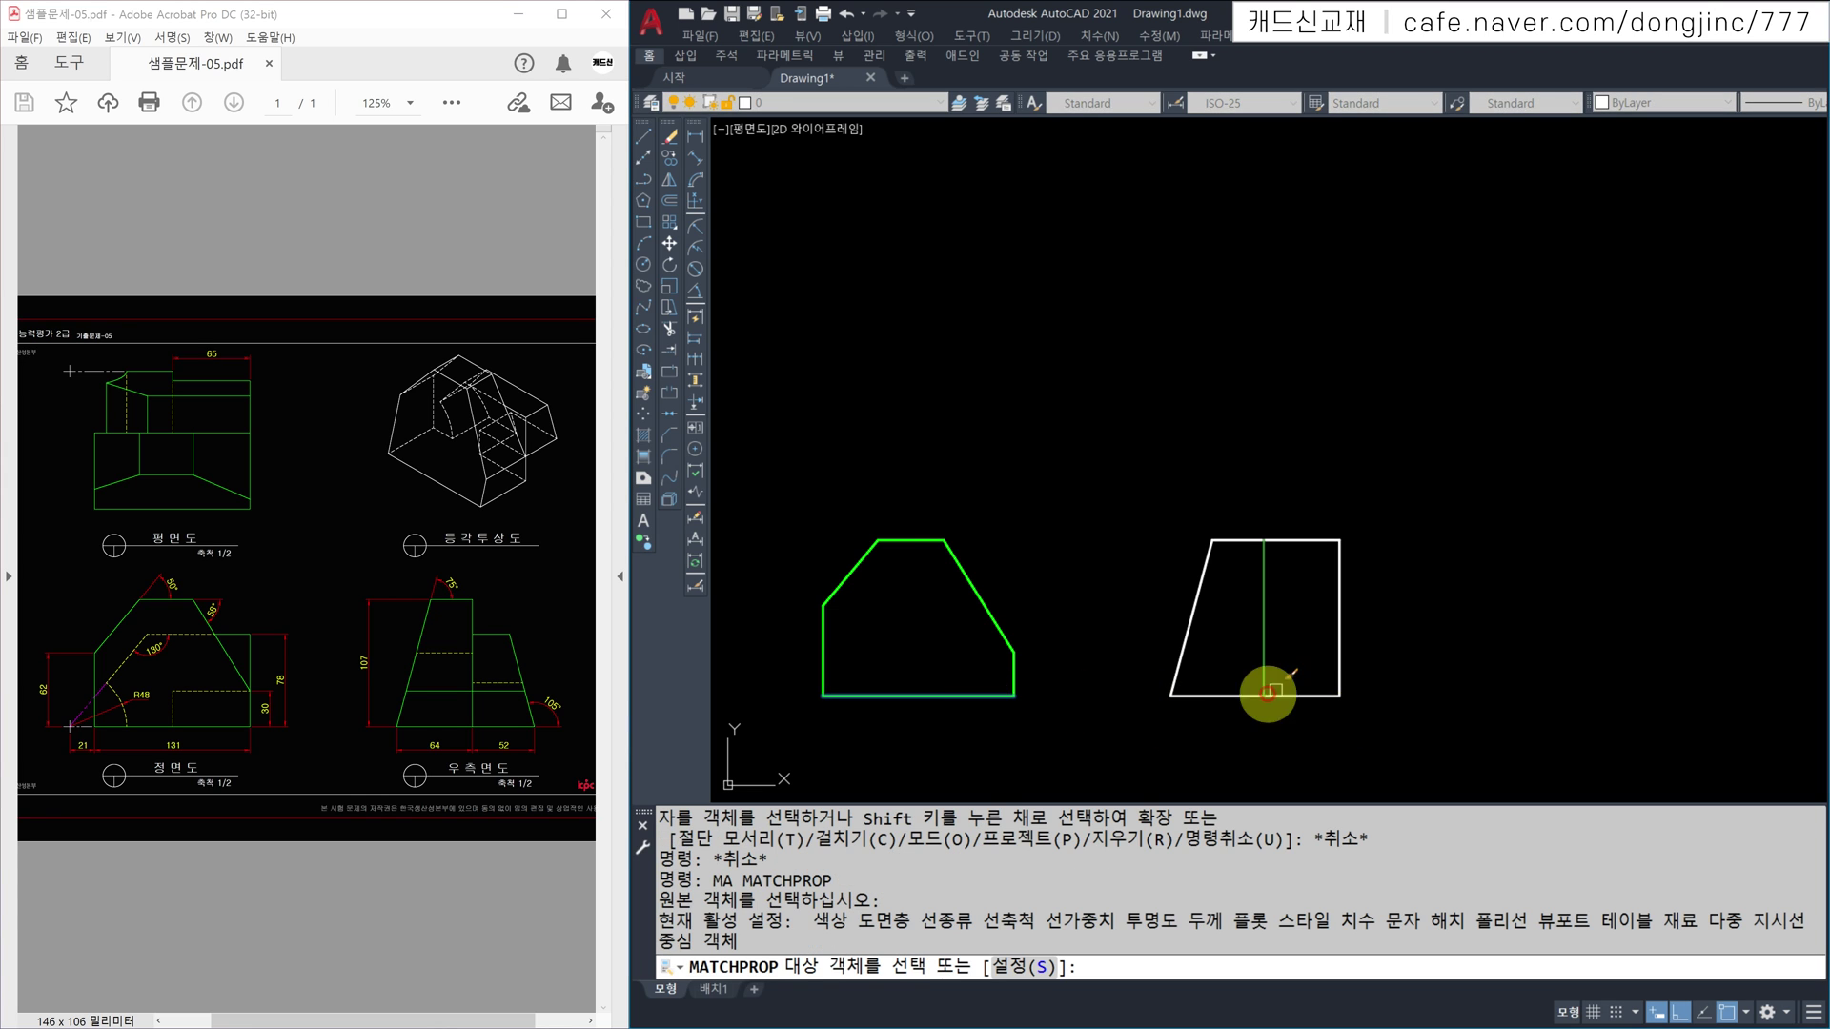
pyautogui.click(1316, 648)
pyautogui.click(1095, 747)
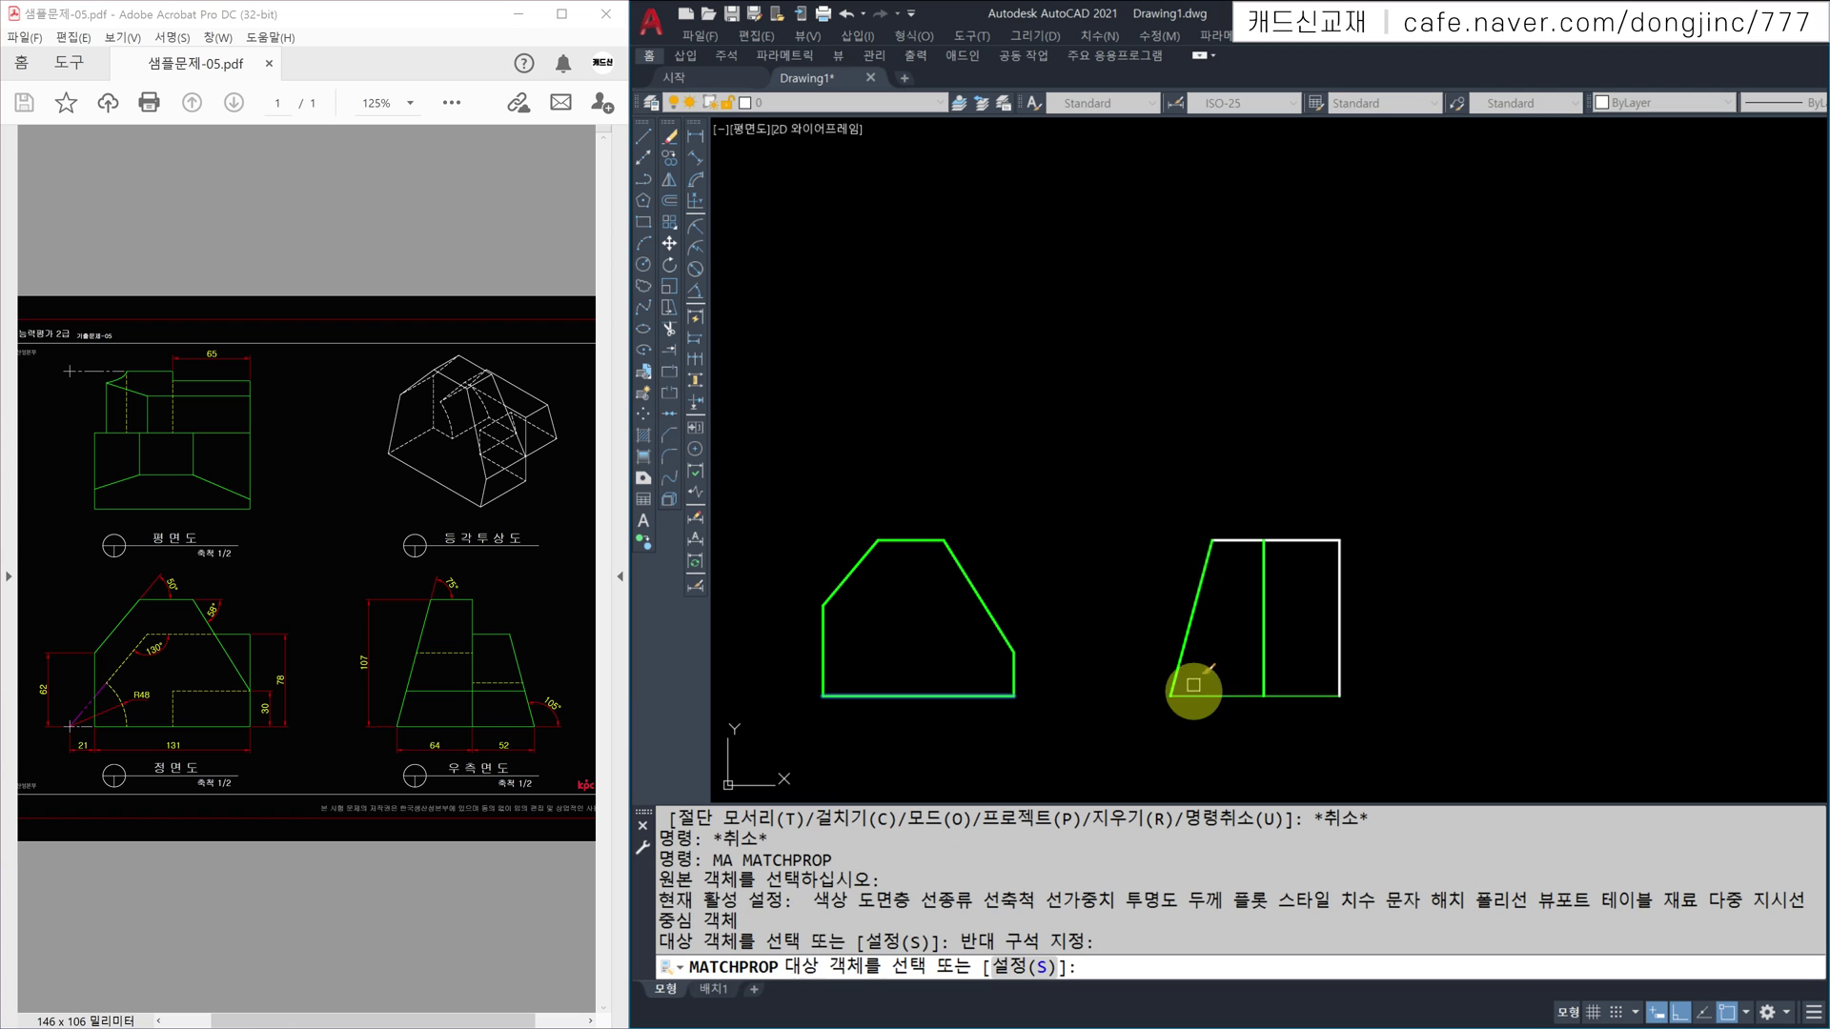
pyautogui.click(1236, 486)
pyautogui.click(1224, 615)
pyautogui.press('Escape')
# Step: Draw a 300 long miter line at 45 degrees, starting above and between the front and side views
pyautogui.moveTo(1118, 429); pyautogui.dragTo(1200, 437, button='middle')
pyautogui.write('l')
pyautogui.press('Return')
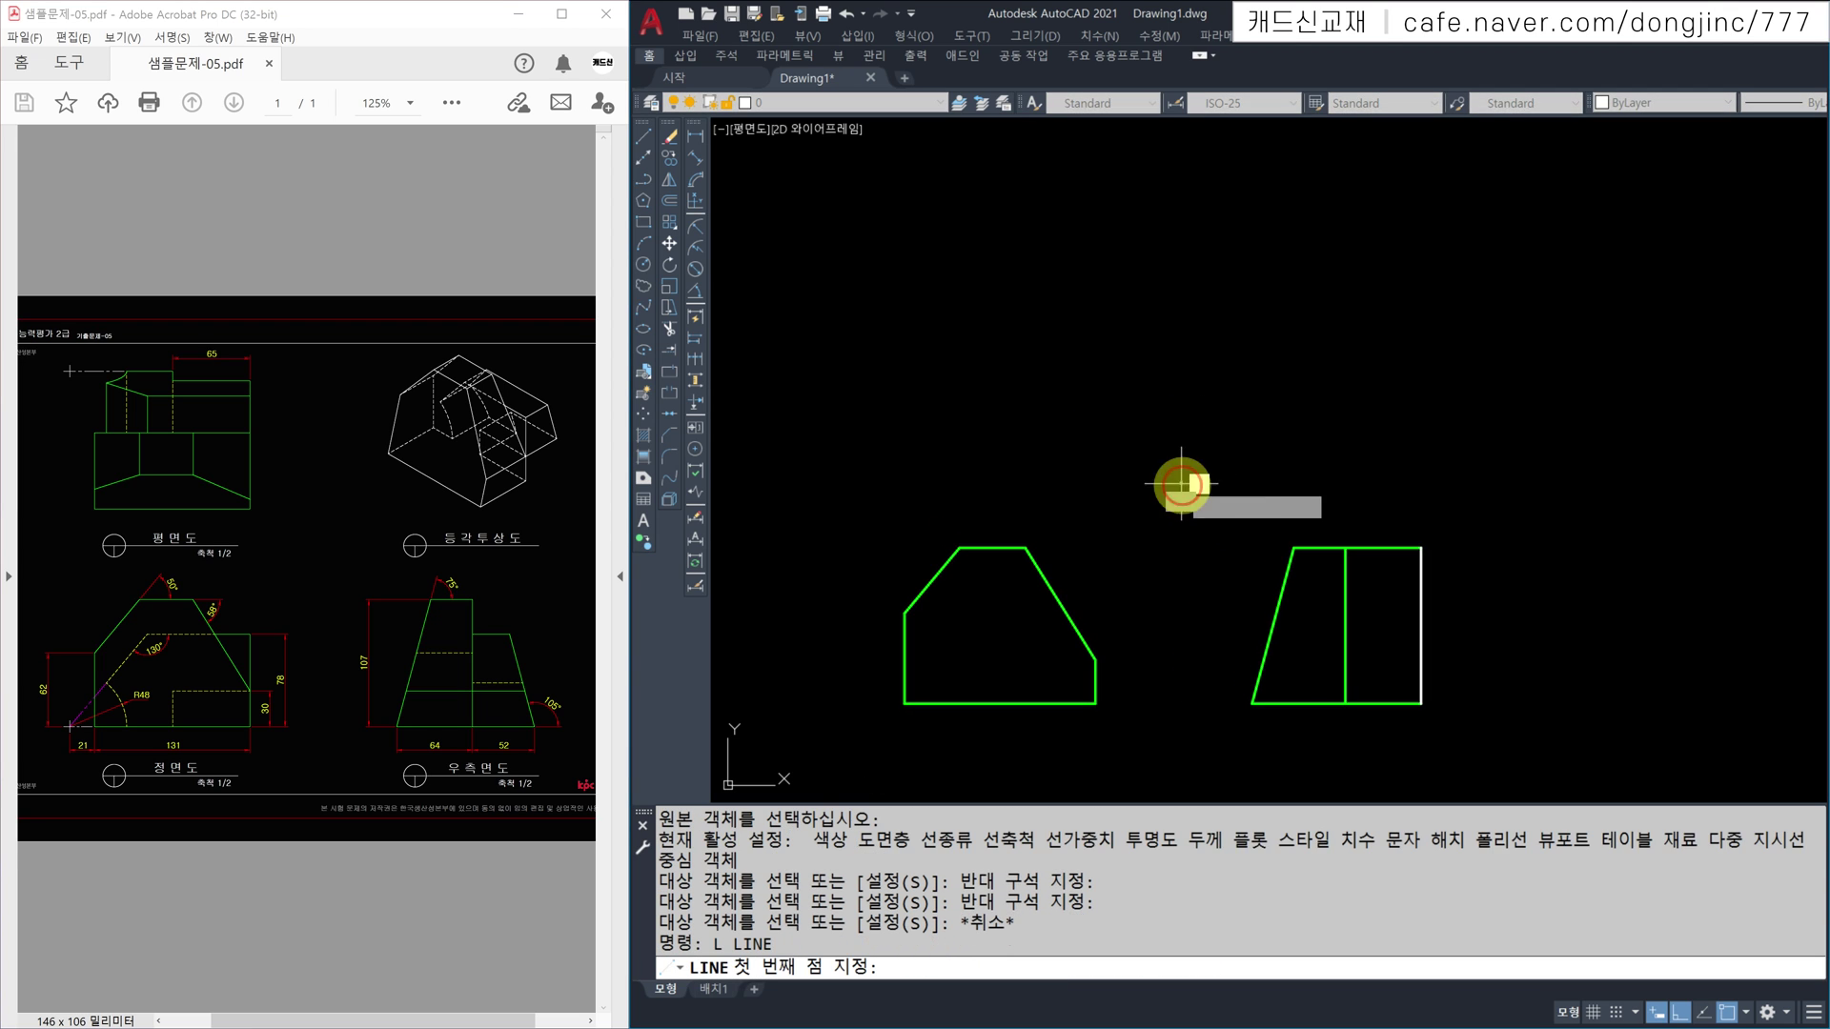
pyautogui.click(1181, 483)
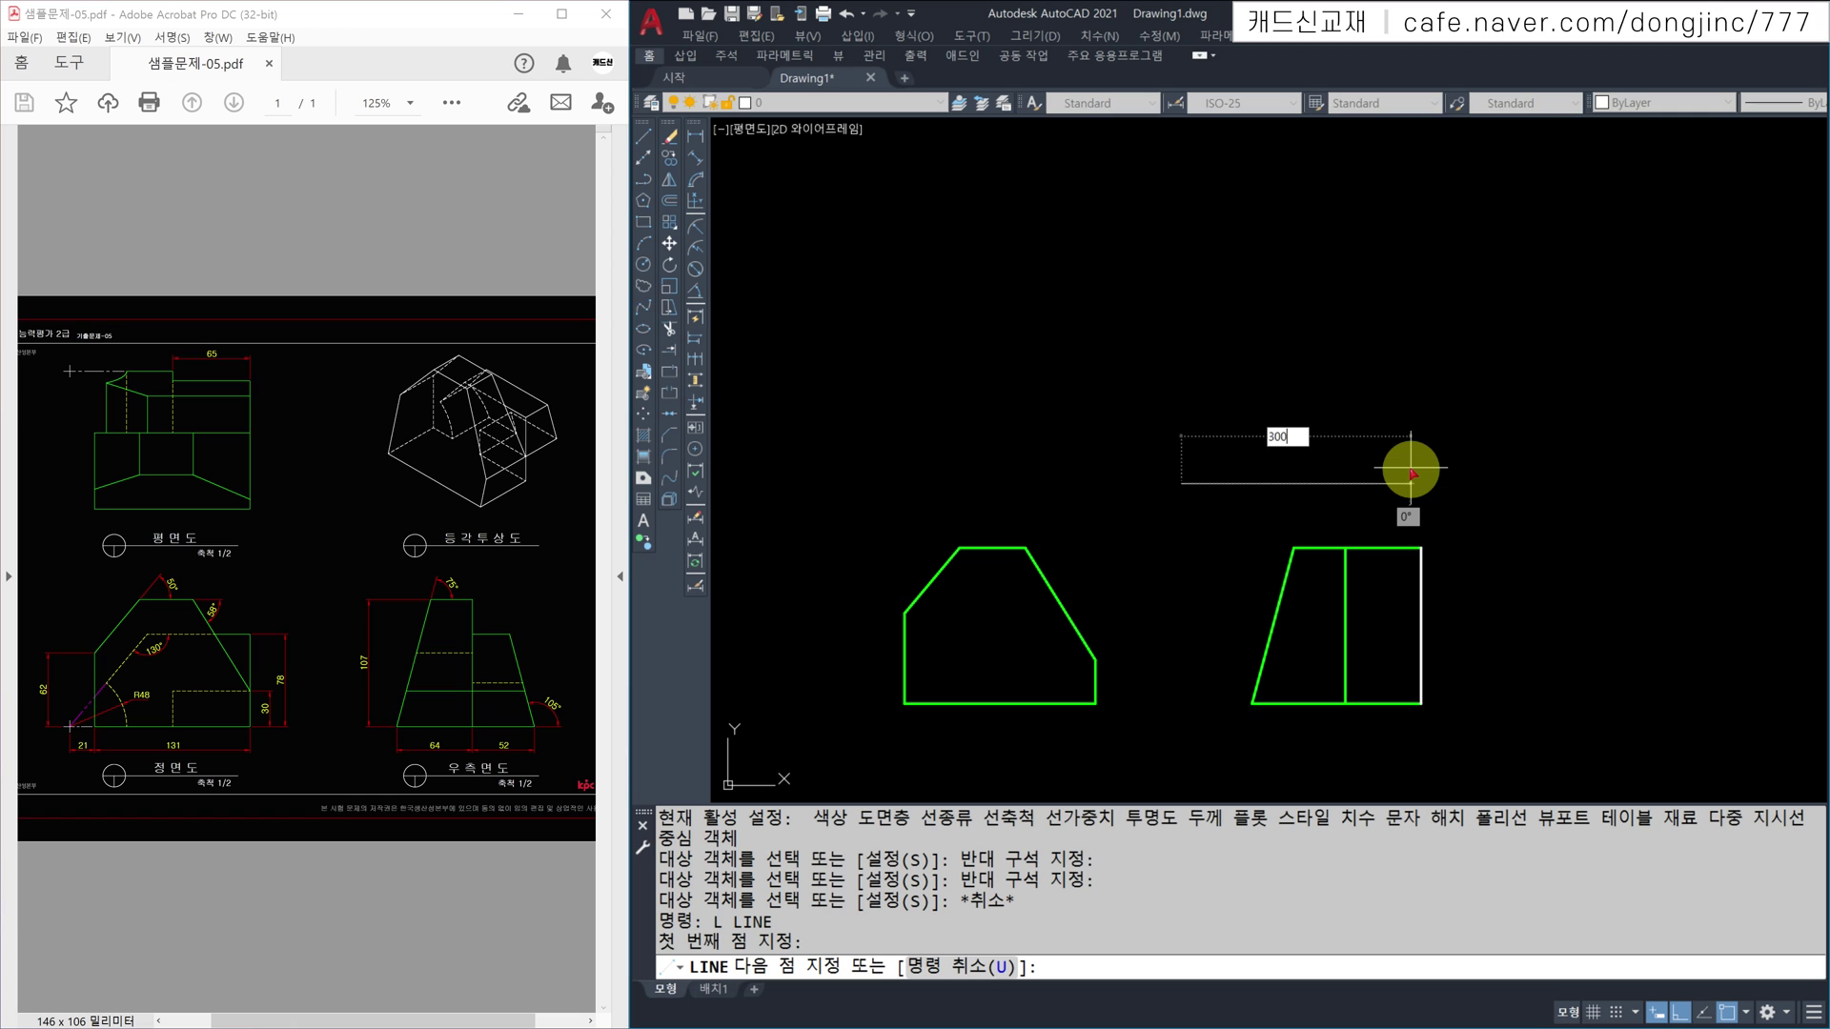
pyautogui.press('Tab')
pyautogui.write('45')
pyautogui.press('Return')
pyautogui.press('Escape')
pyautogui.press('Escape')
pyautogui.press('Escape')
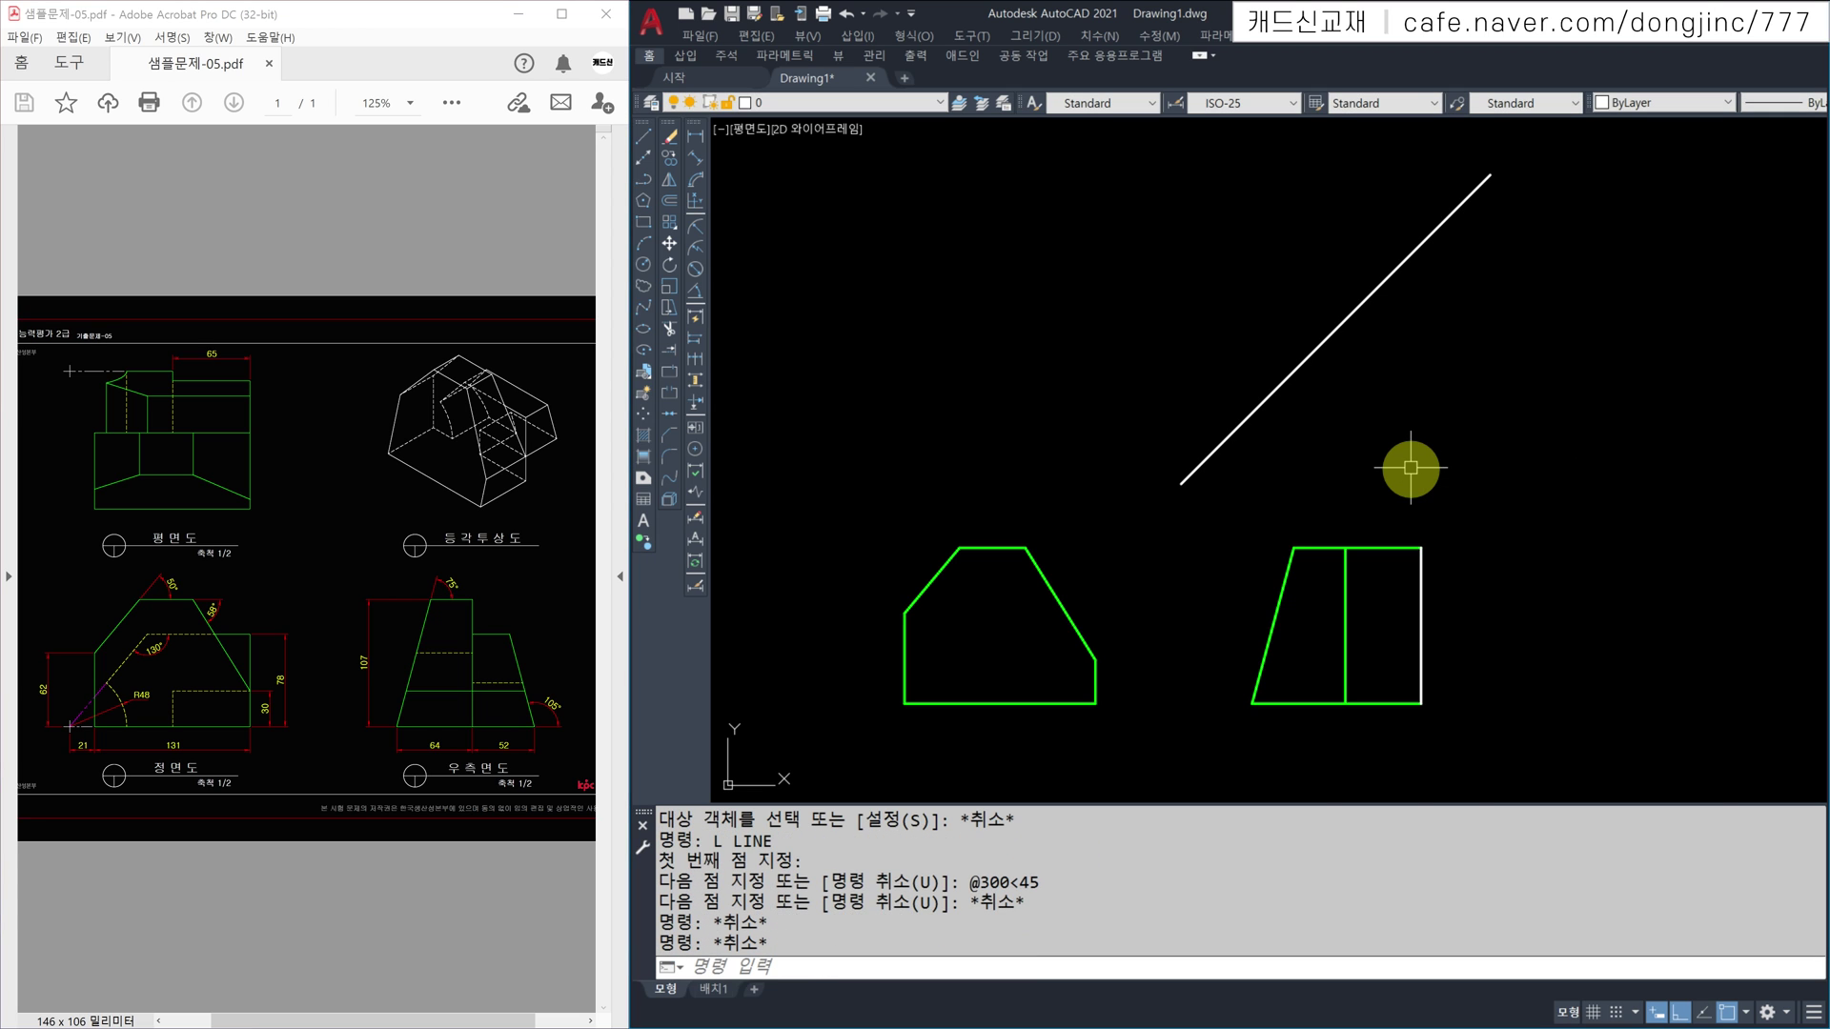
# Step: Draw a vertical projection line upward from the side view's lower-left corner, crossing the 45-degree line
pyautogui.write('l')
pyautogui.press('Return')
pyautogui.click(1251, 703)
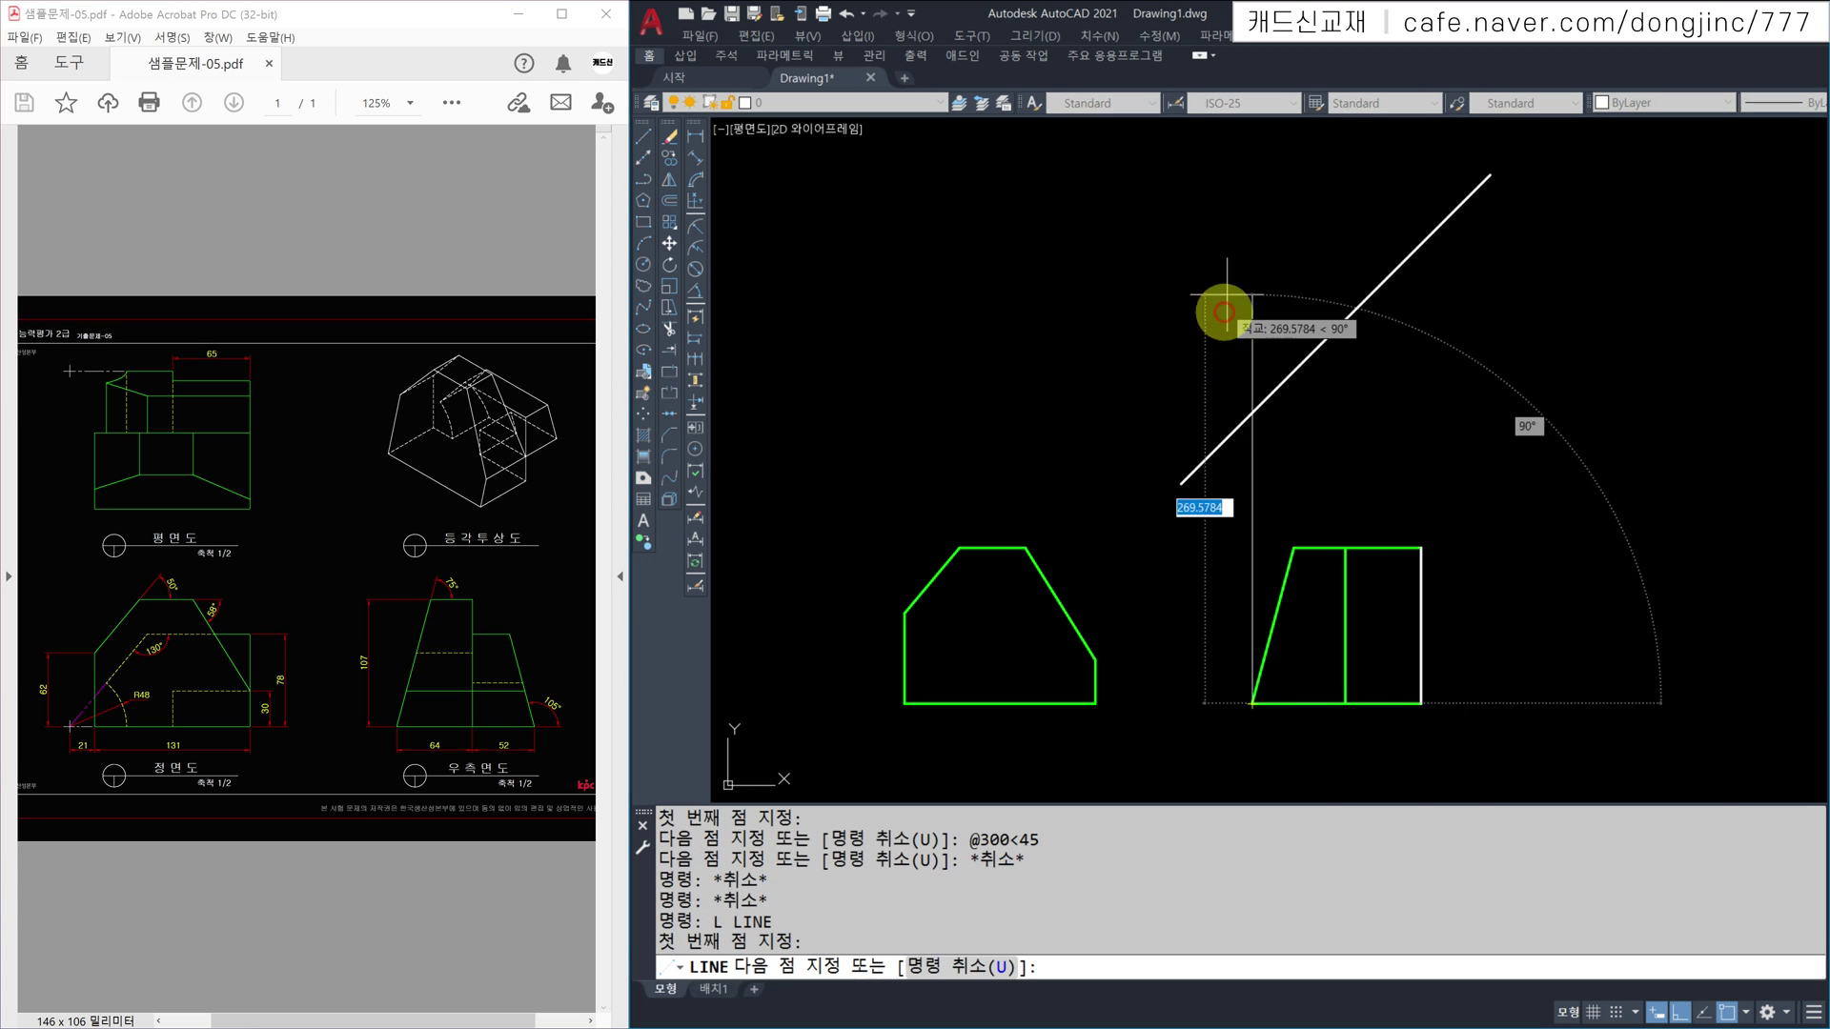
pyautogui.click(1252, 239)
pyautogui.press('Escape')
# Step: Draw a horizontal line leftward from that projection line's intersection with the 45-degree line, past the front view's left edge
pyautogui.press('Return')
pyautogui.click(1251, 413)
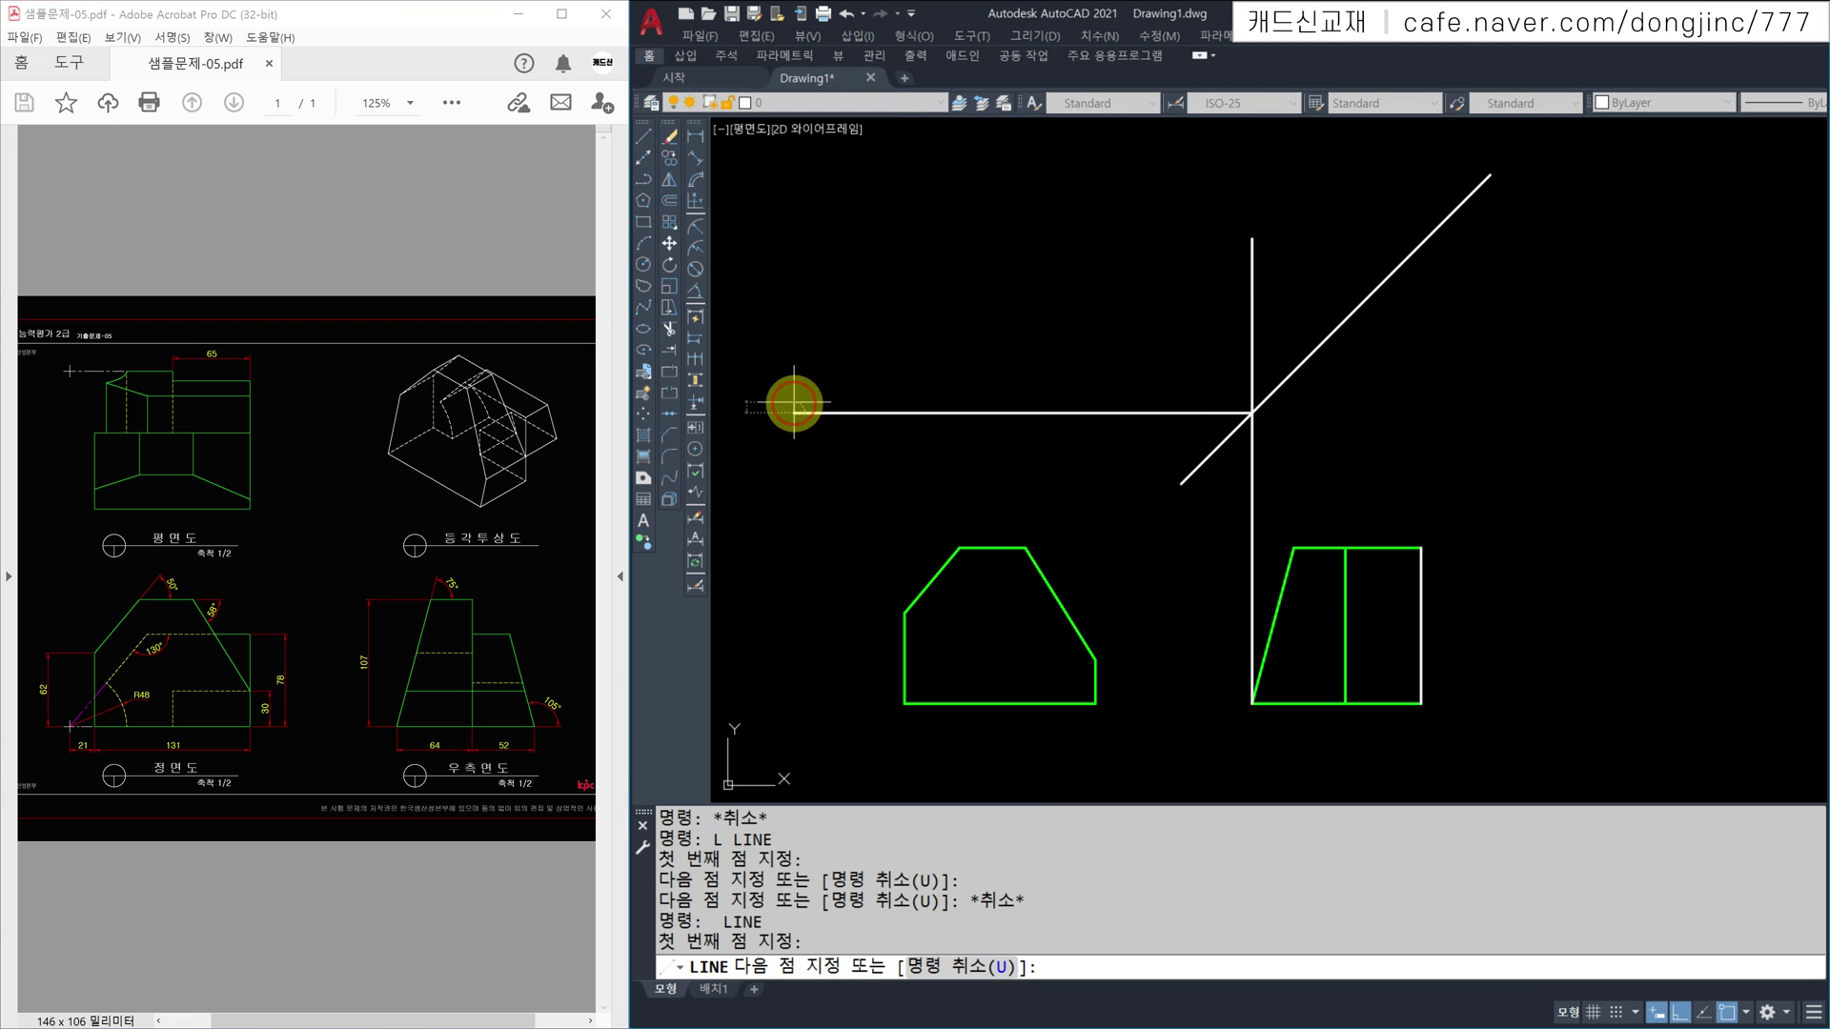
pyautogui.click(793, 413)
pyautogui.press('Escape')
# Step: Draw vertical projection lines upward from the tops of the front view's left and right edges, crossing the horizontal line
pyautogui.press('Return')
pyautogui.click(904, 612)
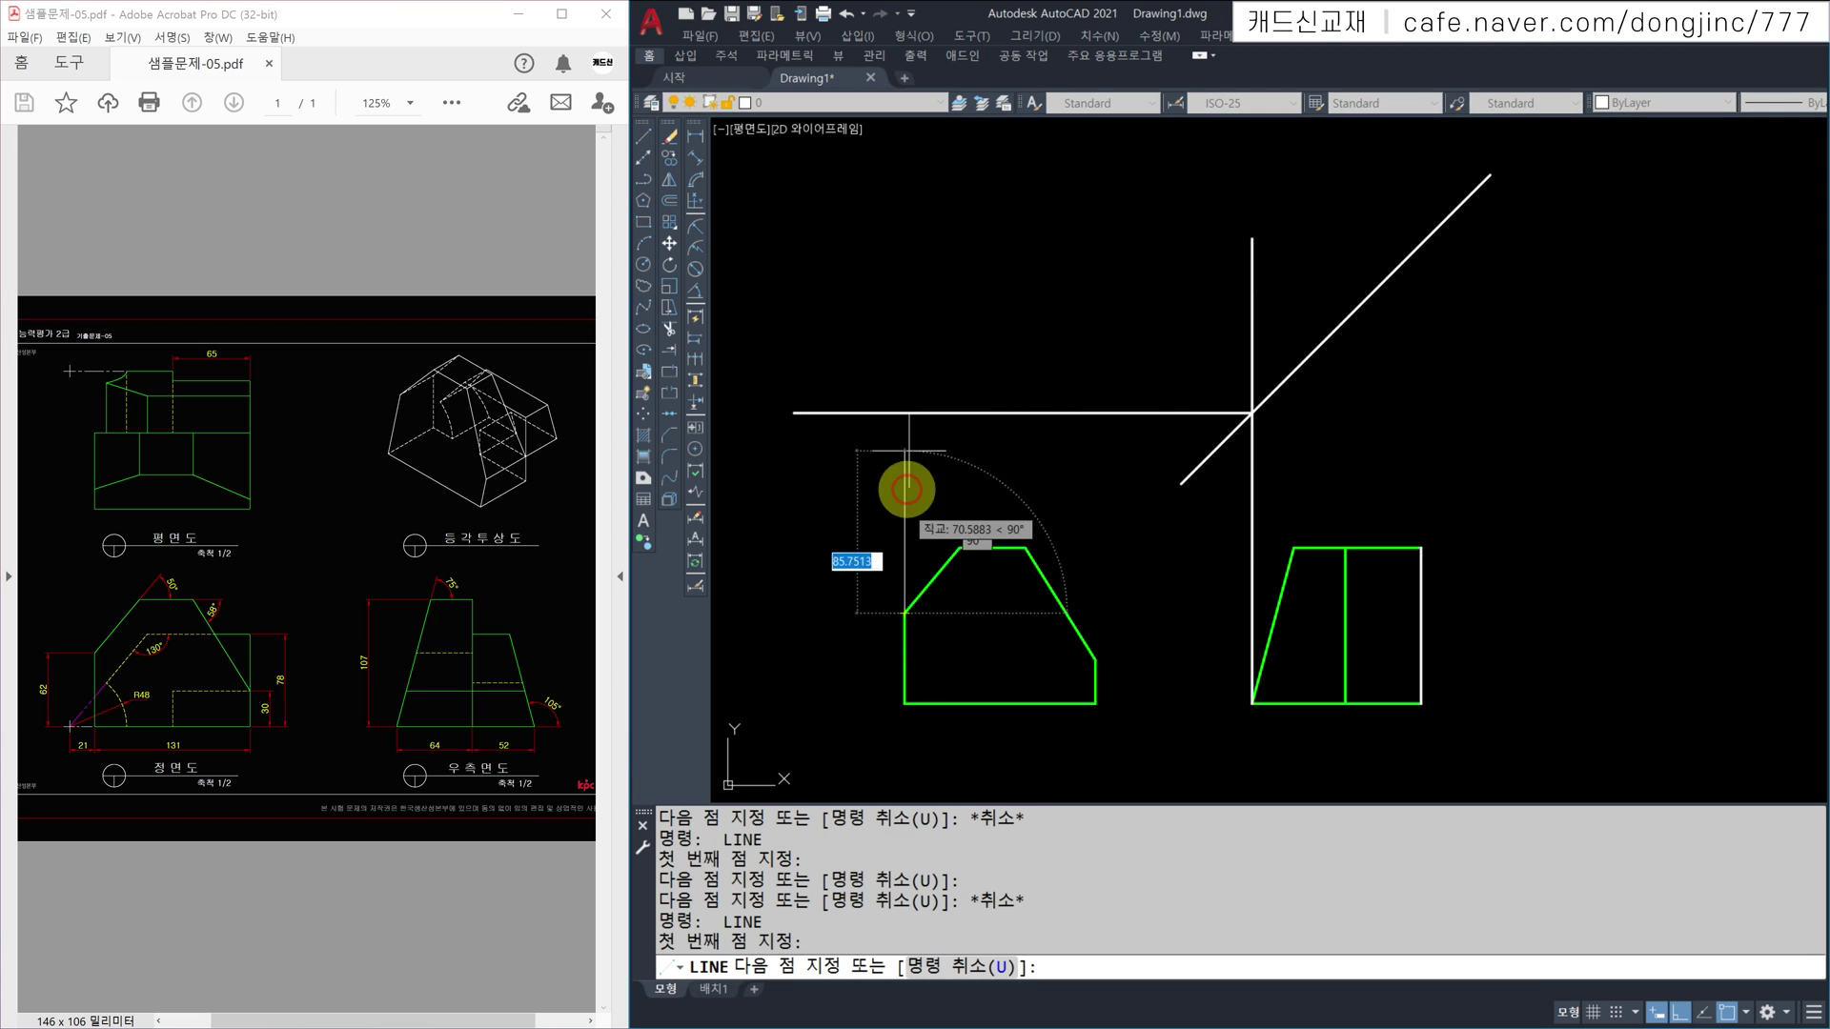
pyautogui.click(903, 413)
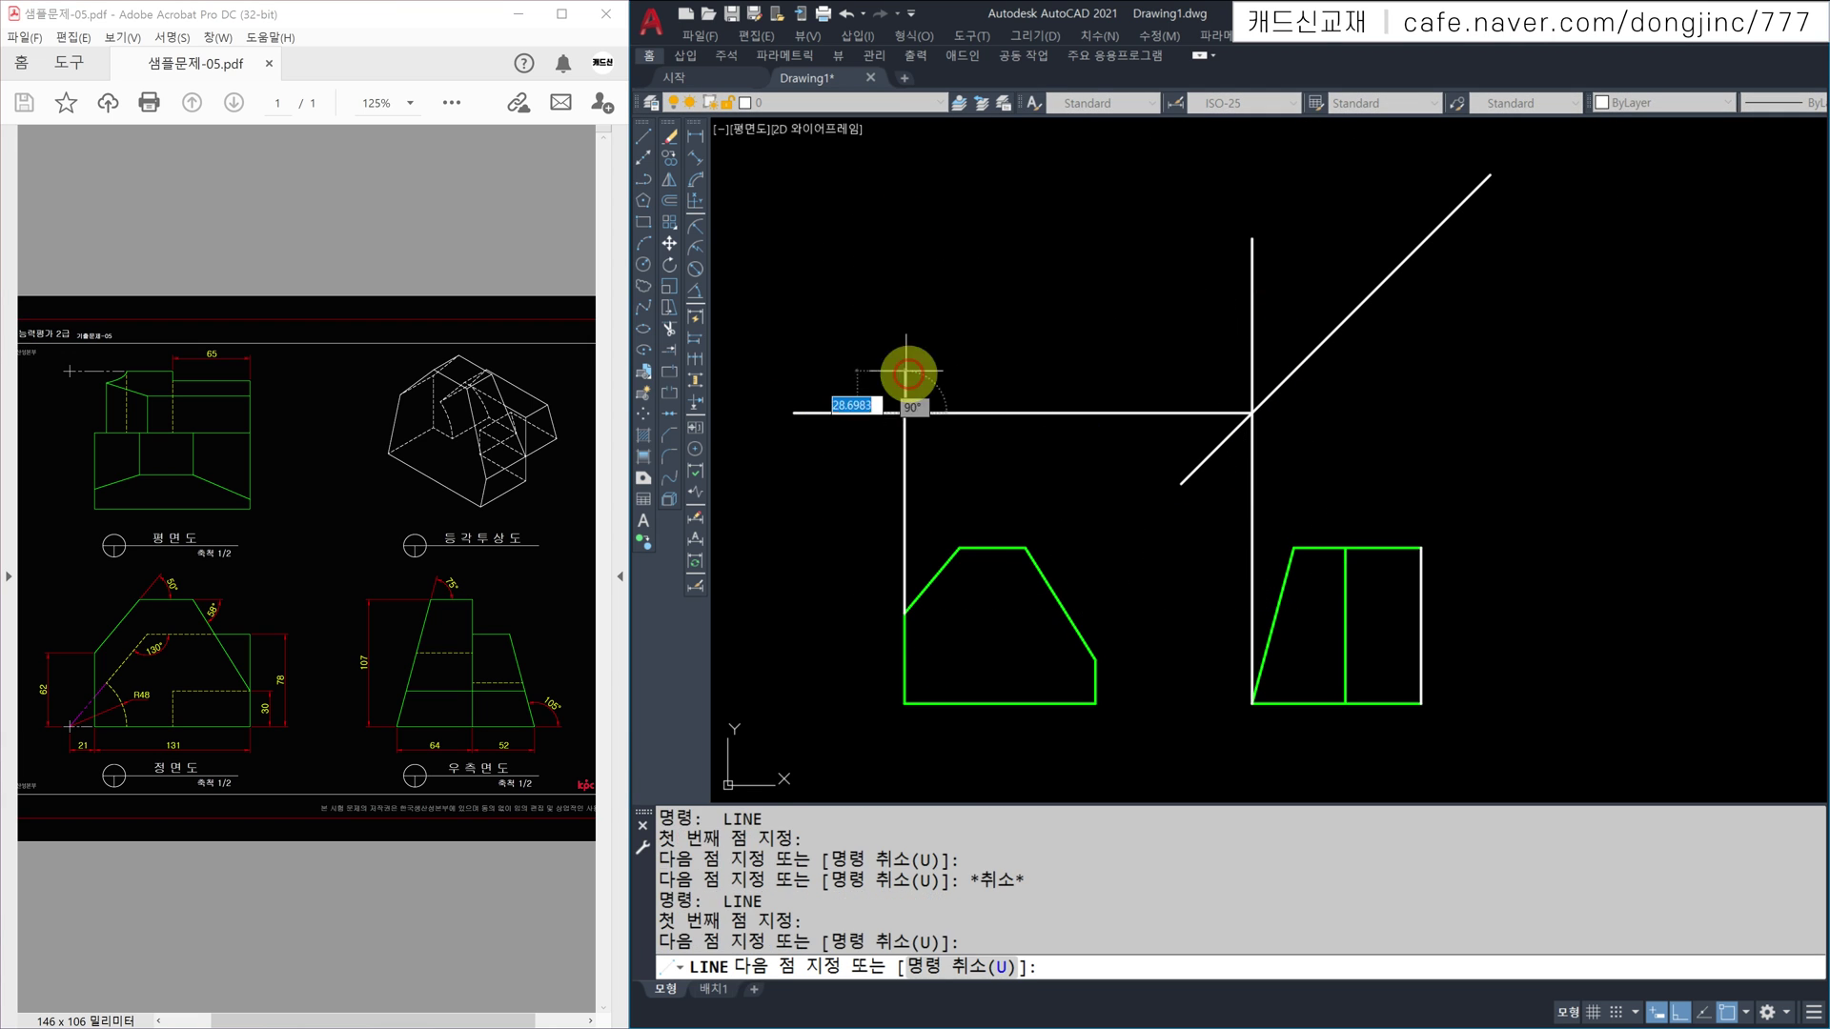
pyautogui.click(903, 150)
pyautogui.press('Escape')
pyautogui.press('Return')
pyautogui.click(1095, 658)
pyautogui.click(1094, 412)
pyautogui.click(1095, 150)
pyautogui.press('Escape')
# Step: Draw a vertical projection line upward from the top of the side view's middle line, crossing the 45-degree line
pyautogui.press('Return')
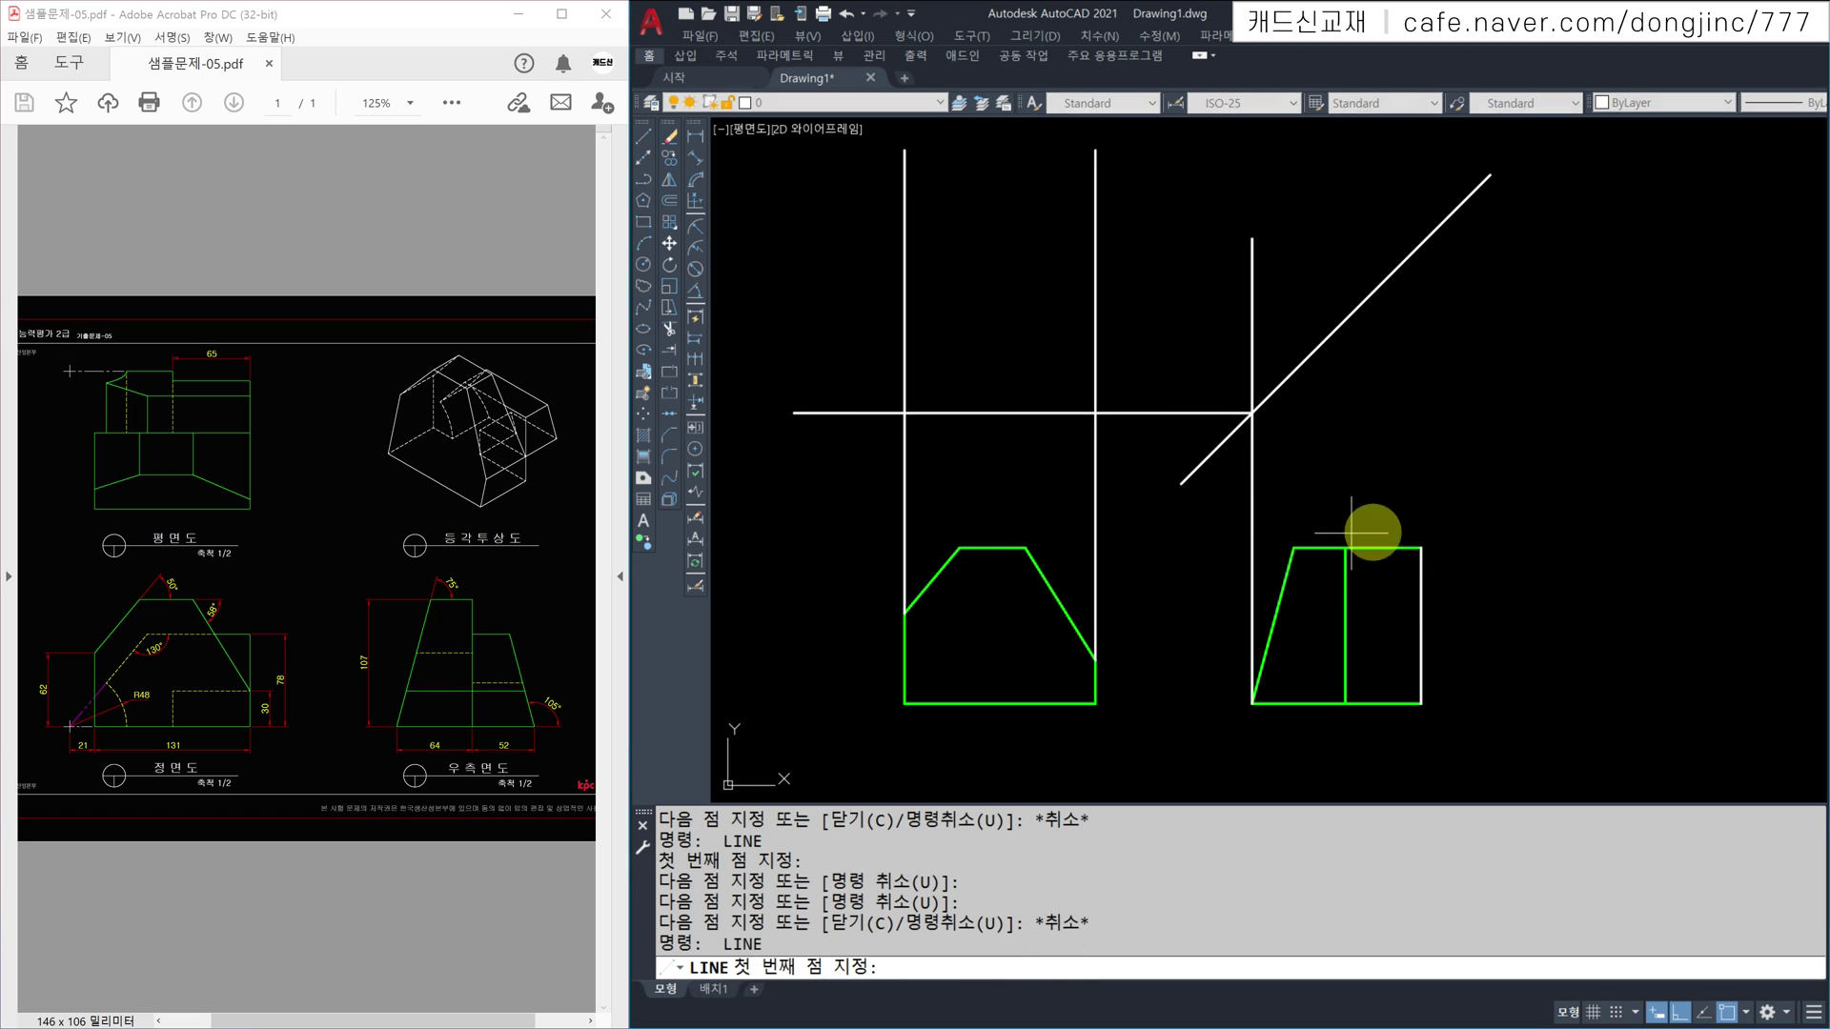
pyautogui.click(1344, 548)
pyautogui.click(1344, 203)
pyautogui.press('Escape')
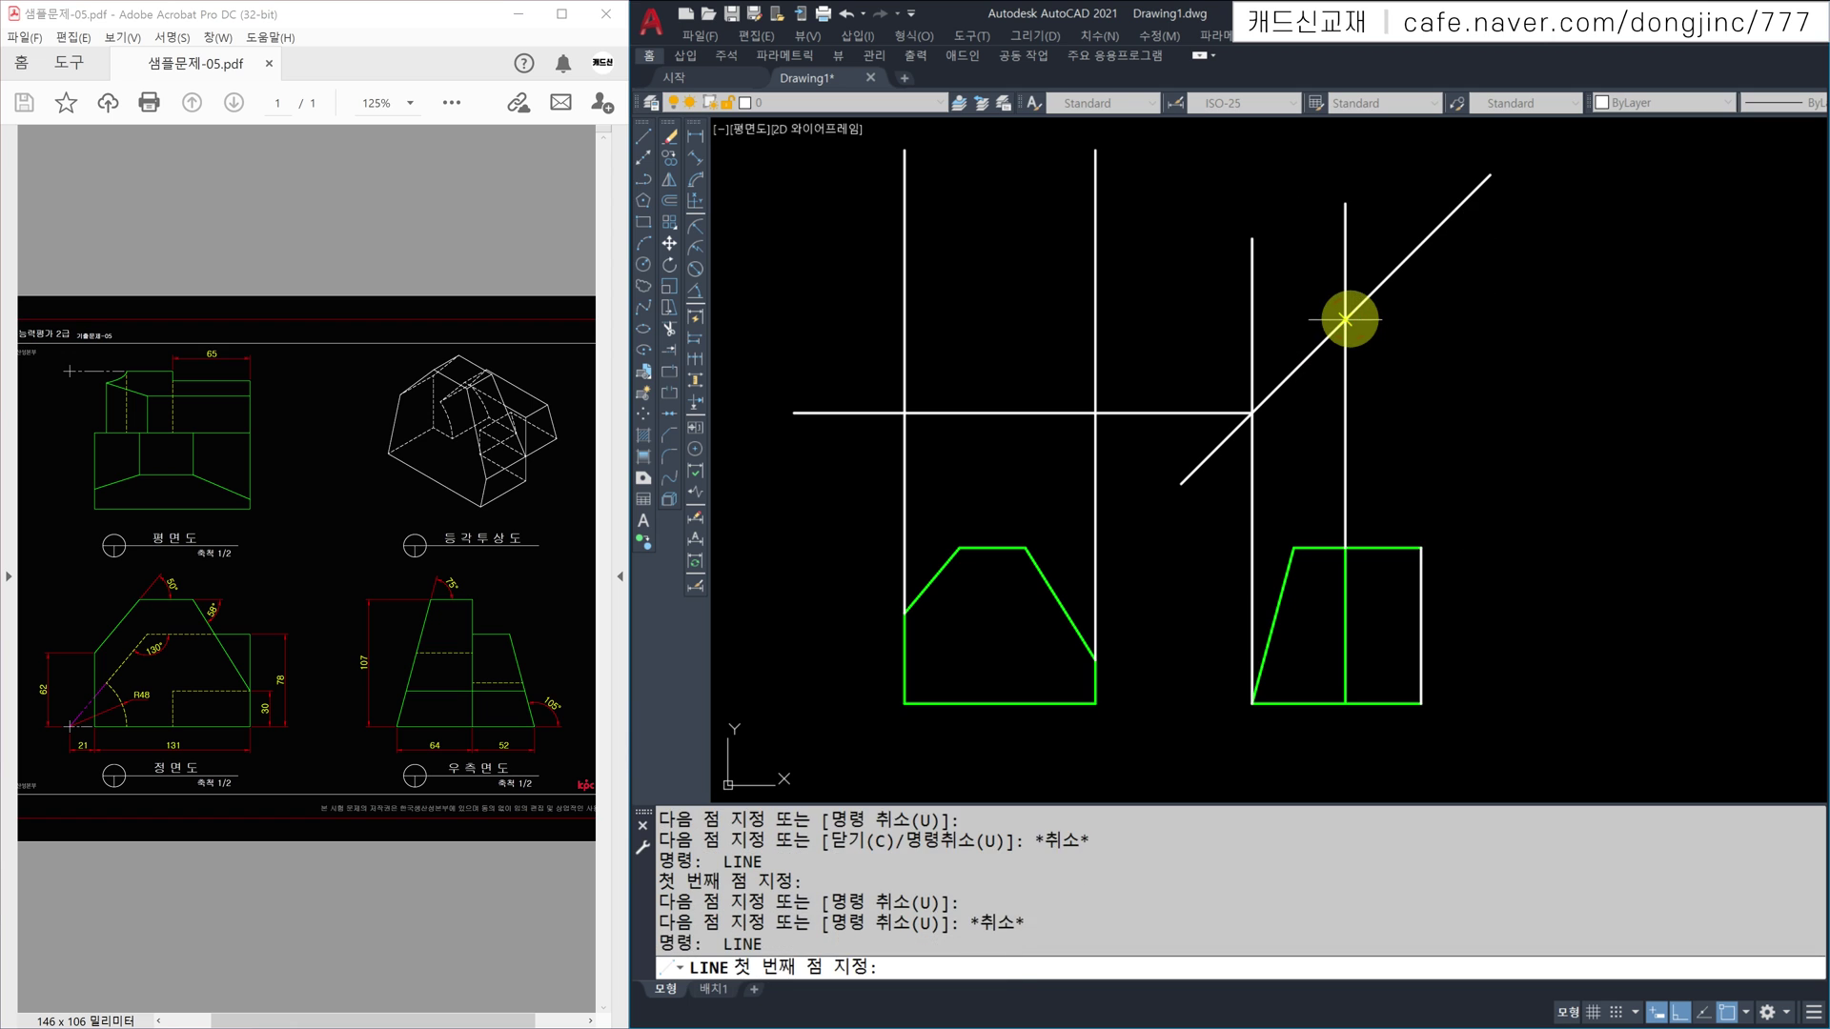
# Step: Draw a horizontal line leftward from the middle projection line's intersection with the 45-degree line to the front view's left projection line
pyautogui.press('Return')
pyautogui.click(1344, 319)
pyautogui.click(1094, 319)
pyautogui.click(905, 319)
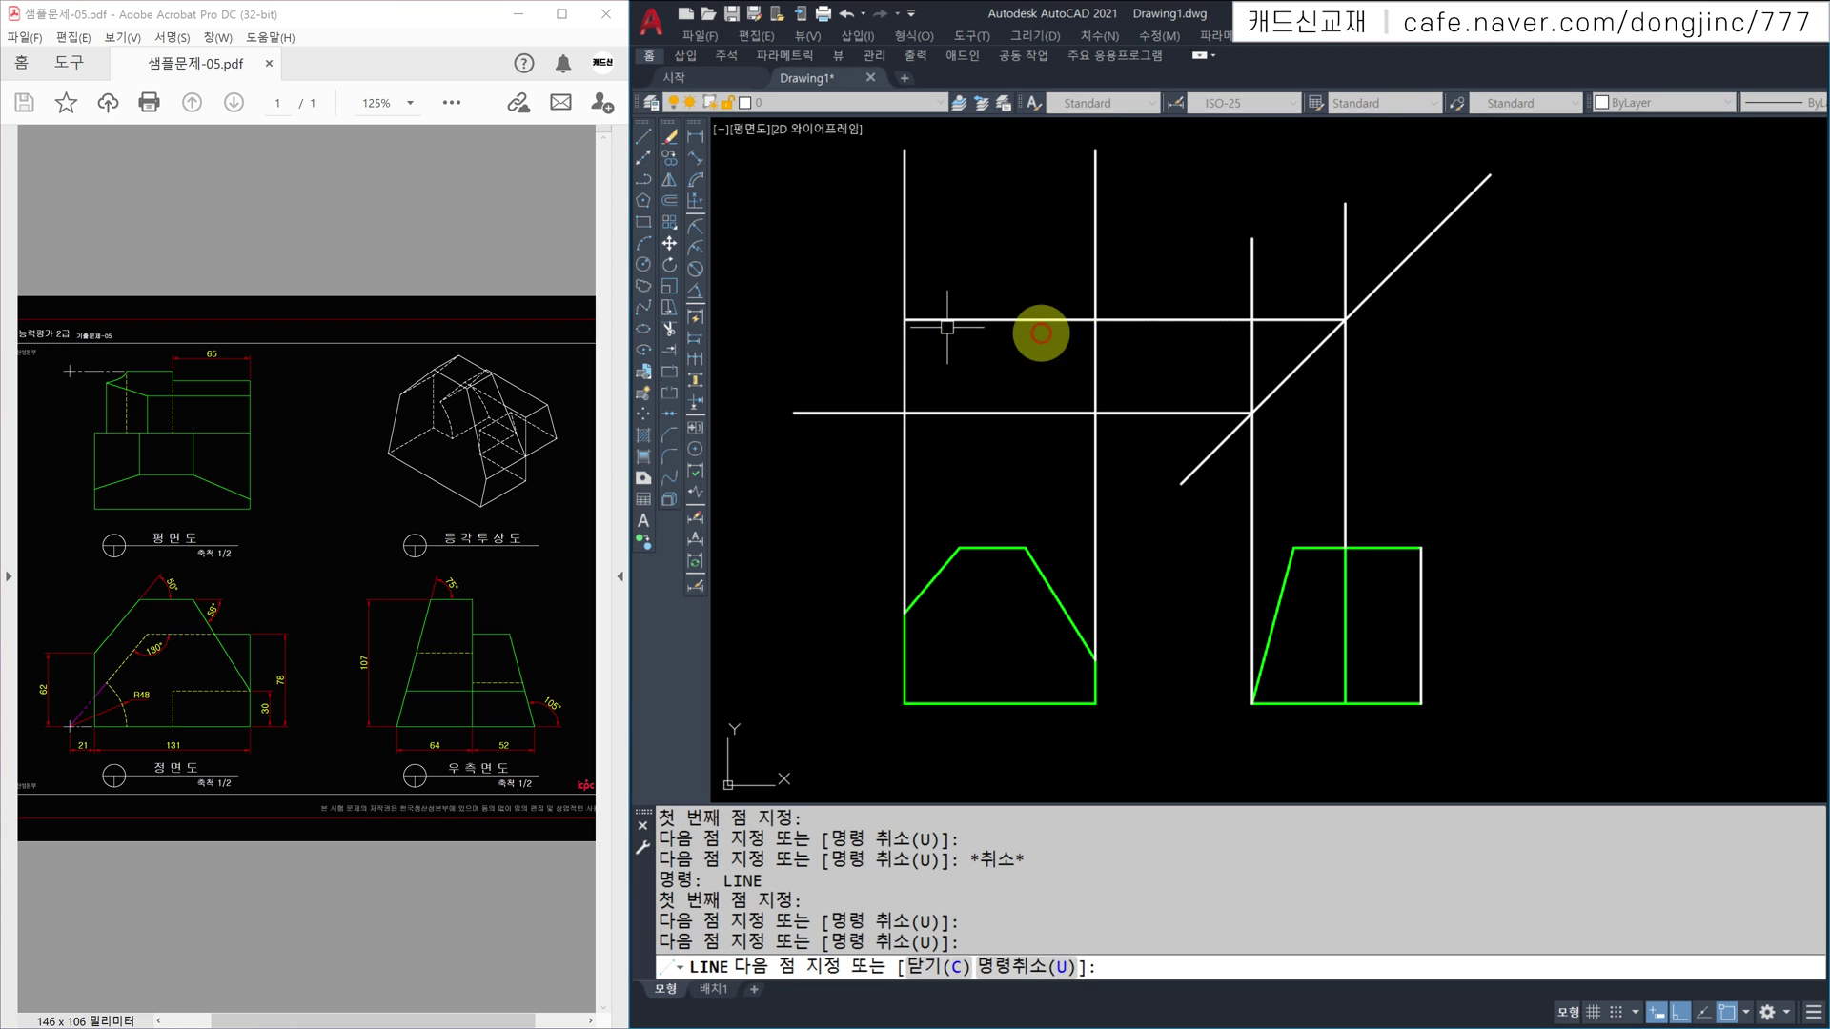
pyautogui.press('Escape')
# Step: Trim the excess projection lines around the top view, leaving a closed rectangle above the front view
pyautogui.write('tr')
pyautogui.press('Return')
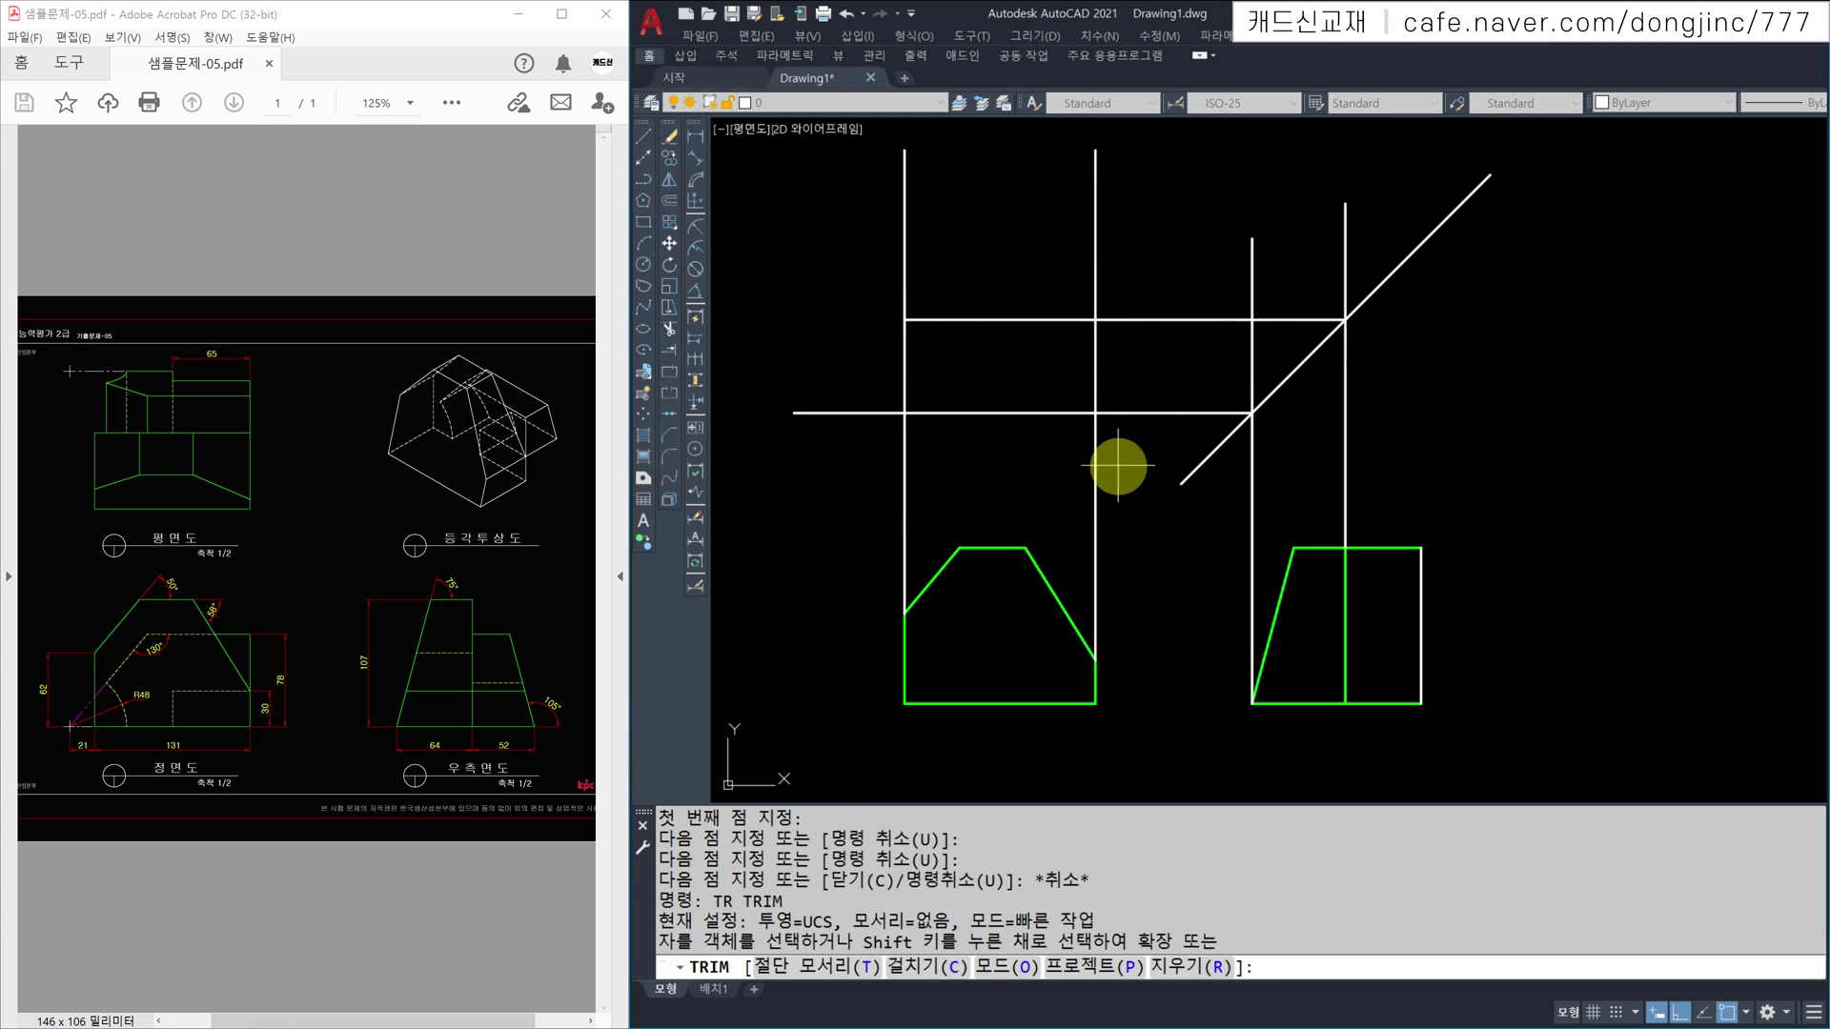
pyautogui.moveTo(1117, 466); pyautogui.dragTo(848, 491)
pyautogui.moveTo(849, 377); pyautogui.dragTo(842, 457)
pyautogui.moveTo(1144, 435)
pyautogui.mouseDown()
pyautogui.moveTo(1119, 270)
pyautogui.moveTo(1149, 257)
pyautogui.moveTo(883, 278)
pyautogui.mouseUp()
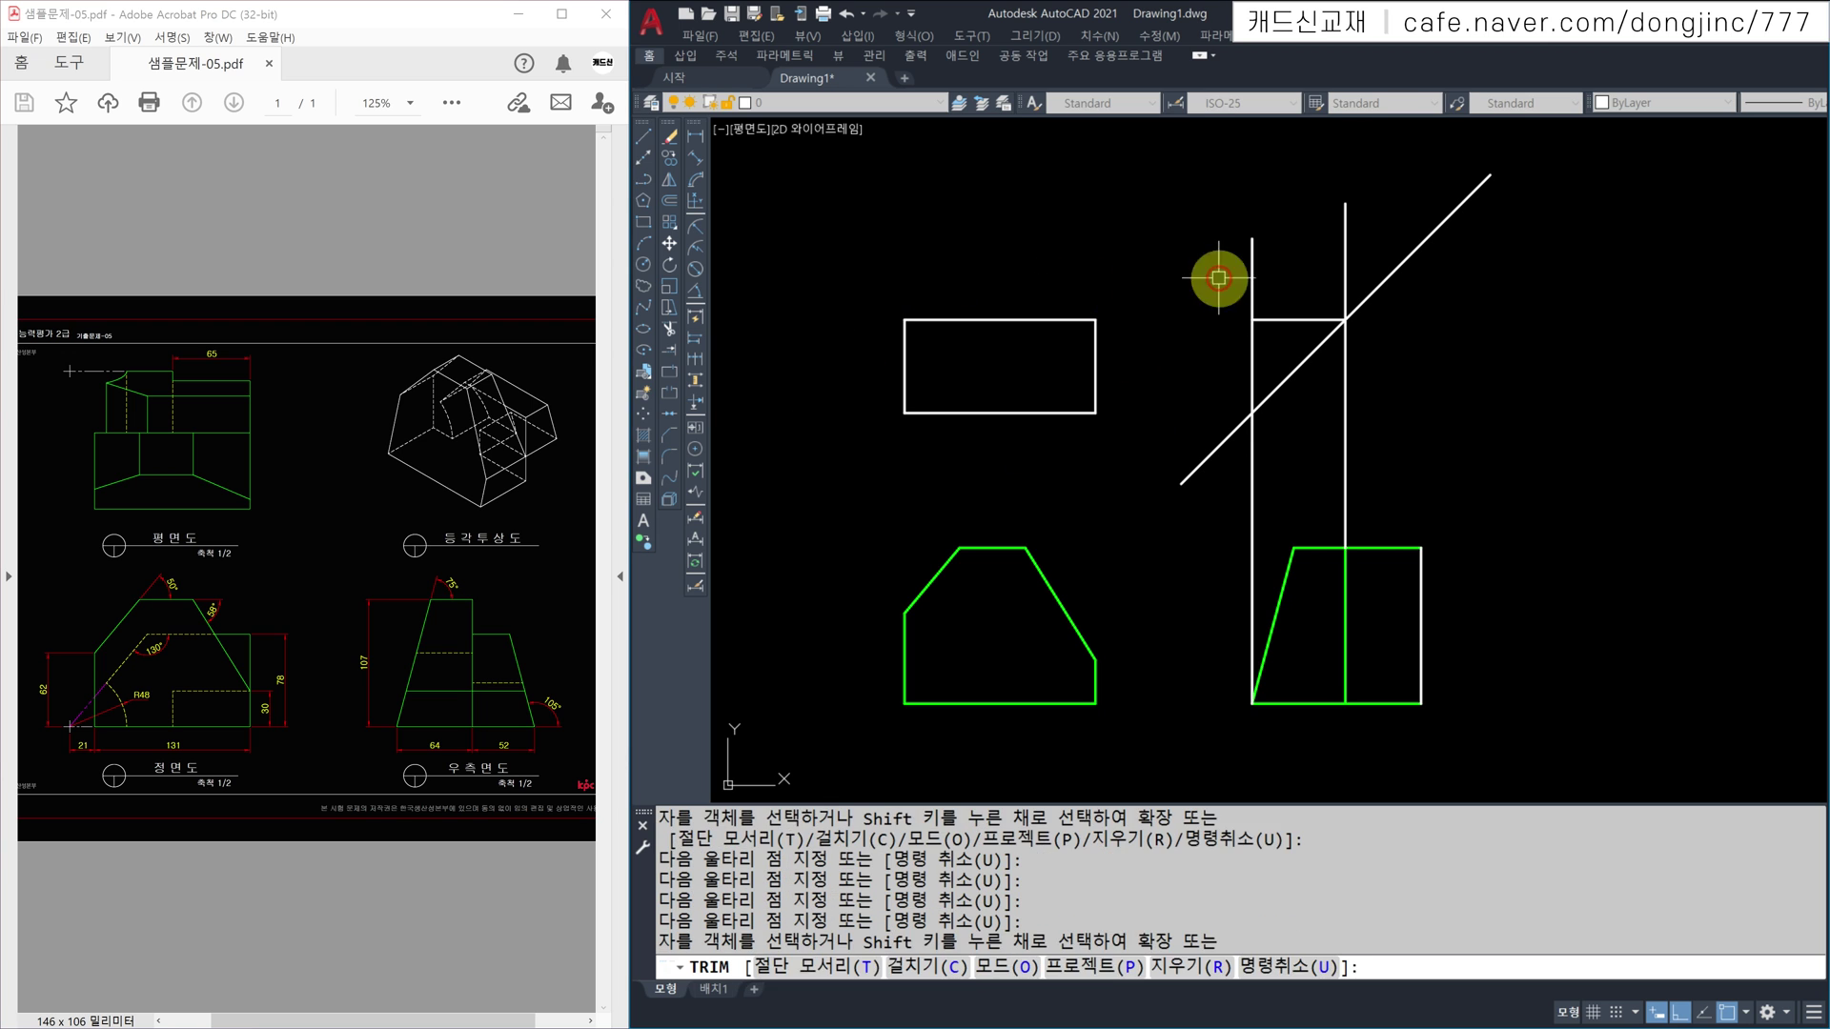
pyautogui.press('Escape')
# Step: Erase the side view's two vertical projection lines and the leftover horizontal segment beside the 45-degree line
pyautogui.write('e')
pyautogui.moveTo(1437, 388); pyautogui.dragTo(1211, 505)
pyautogui.press('Return')
pyautogui.write('e')
pyautogui.press('Return')
pyautogui.moveTo(1299, 294); pyautogui.dragTo(1234, 331)
pyautogui.write('e')
pyautogui.press('Return')
# Step: Match the top view rectangle's lines to the properties of the side view's slanted edge
pyautogui.write('ma')
pyautogui.press('Return')
pyautogui.click(1285, 572)
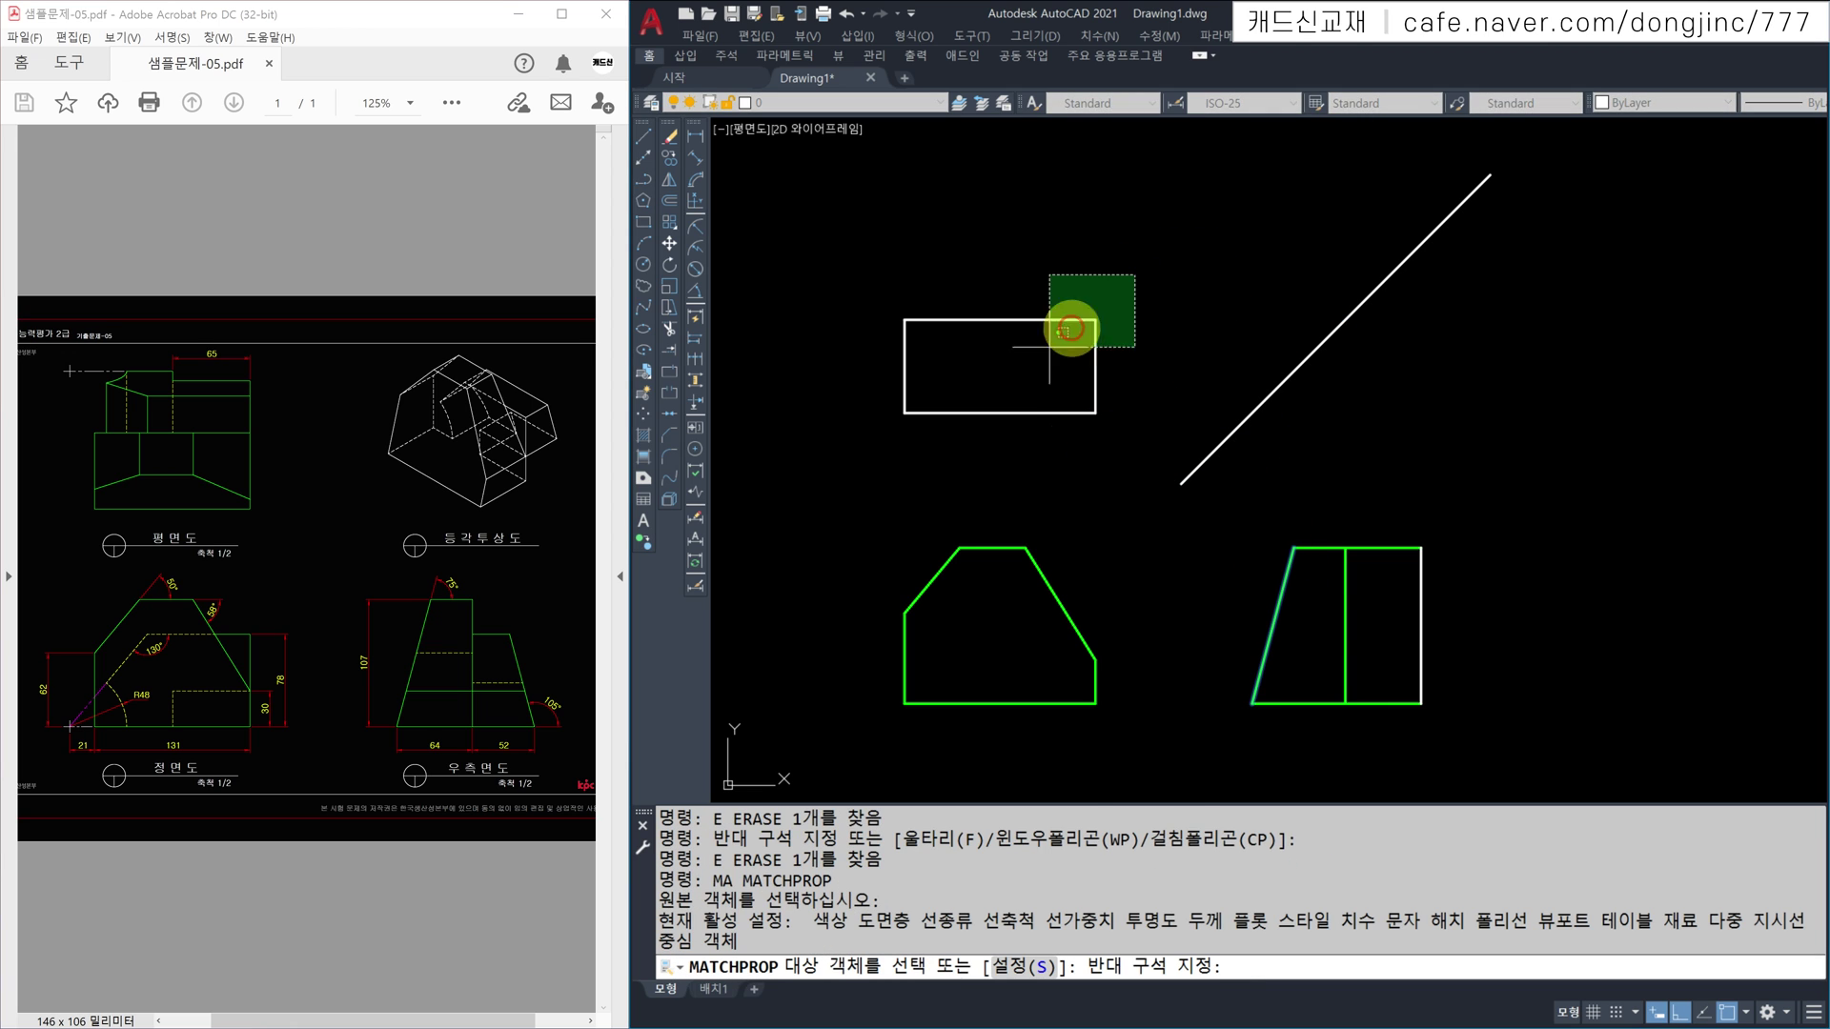
pyautogui.moveTo(1094, 309); pyautogui.dragTo(825, 457)
pyautogui.click(825, 457)
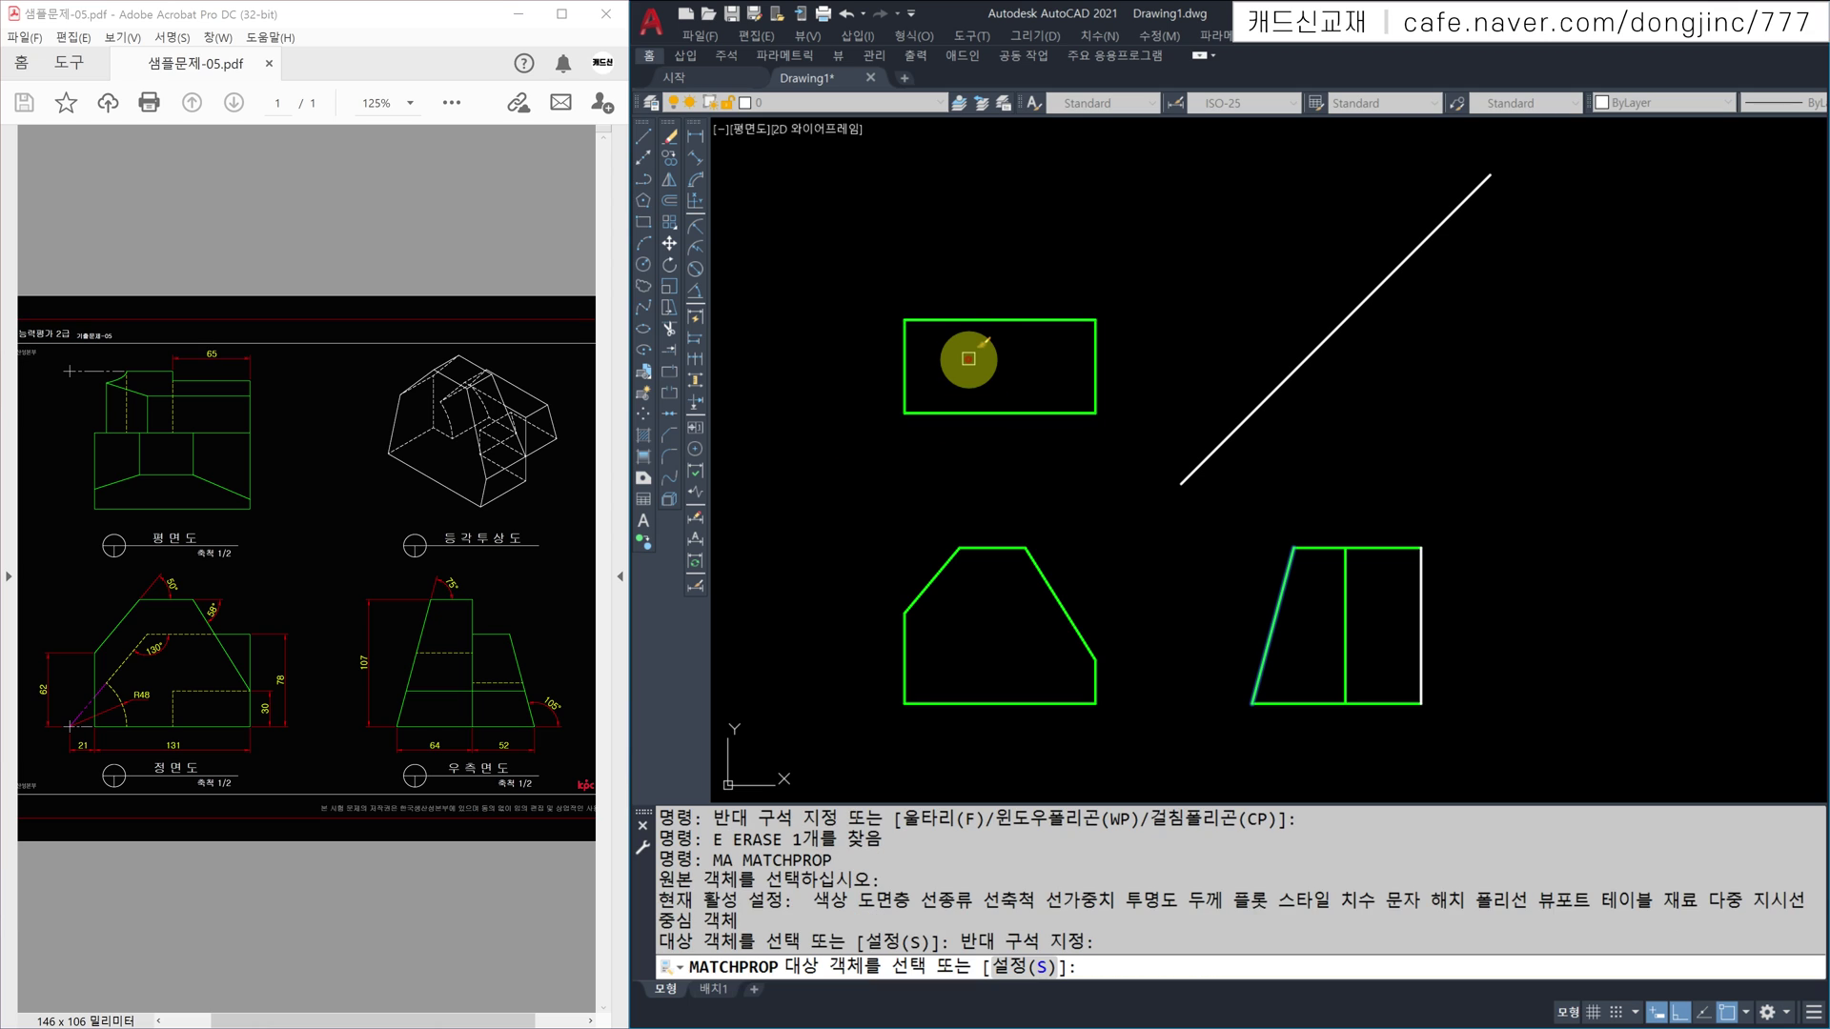
pyautogui.press('Escape')
pyautogui.press('Escape')
pyautogui.press('Escape')
pyautogui.press('Escape')
pyautogui.press('Escape')
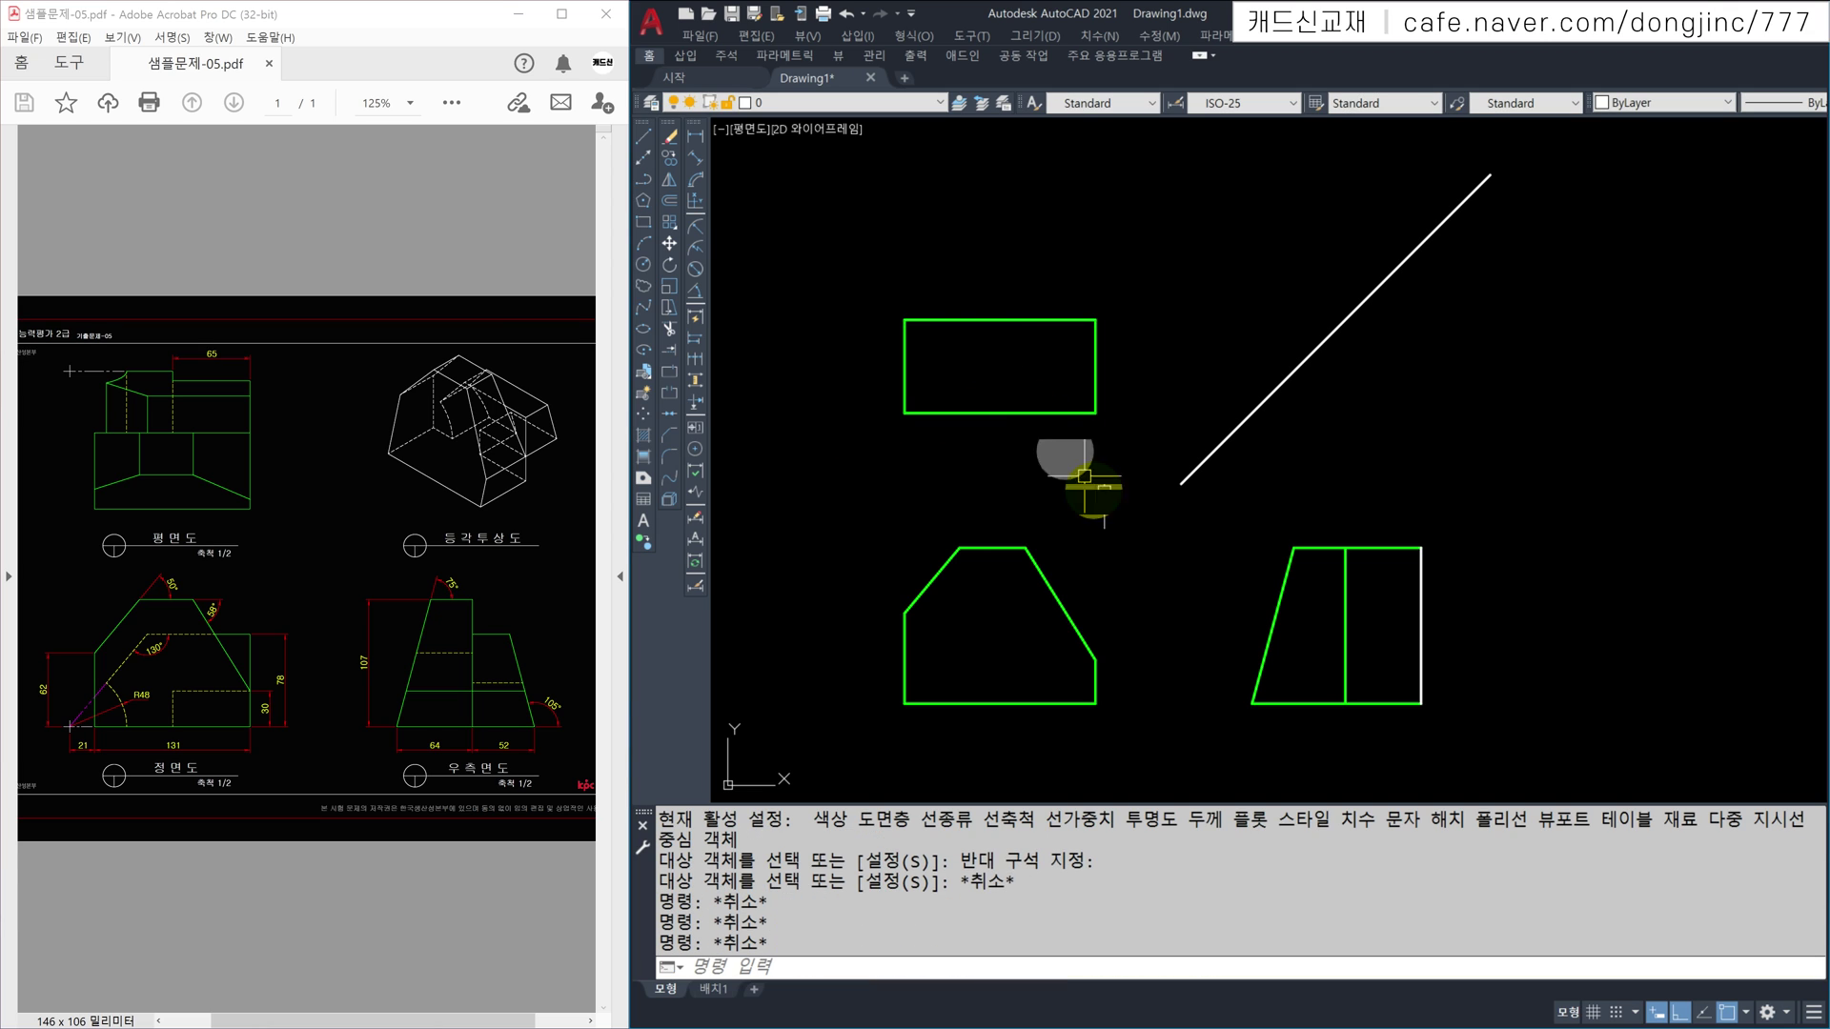
pyautogui.moveTo(429, 599); pyautogui.dragTo(400, 673)
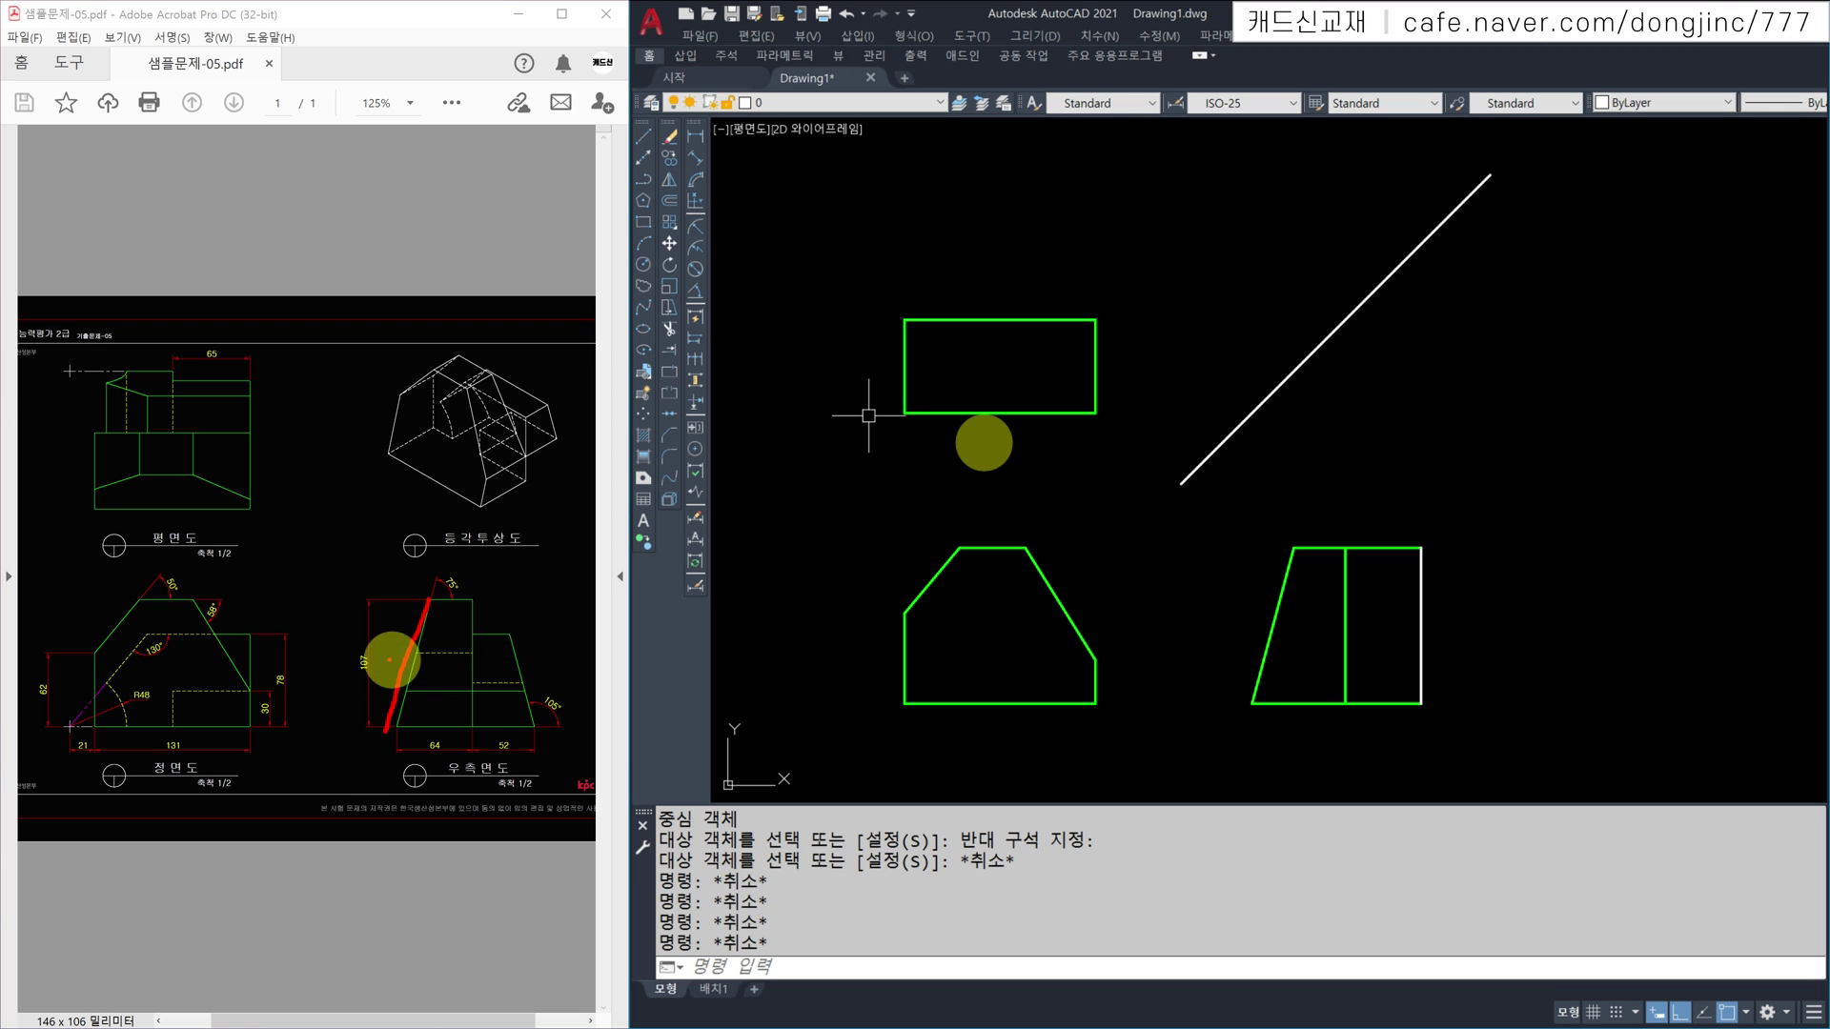
pyautogui.moveTo(194, 596); pyautogui.dragTo(117, 625)
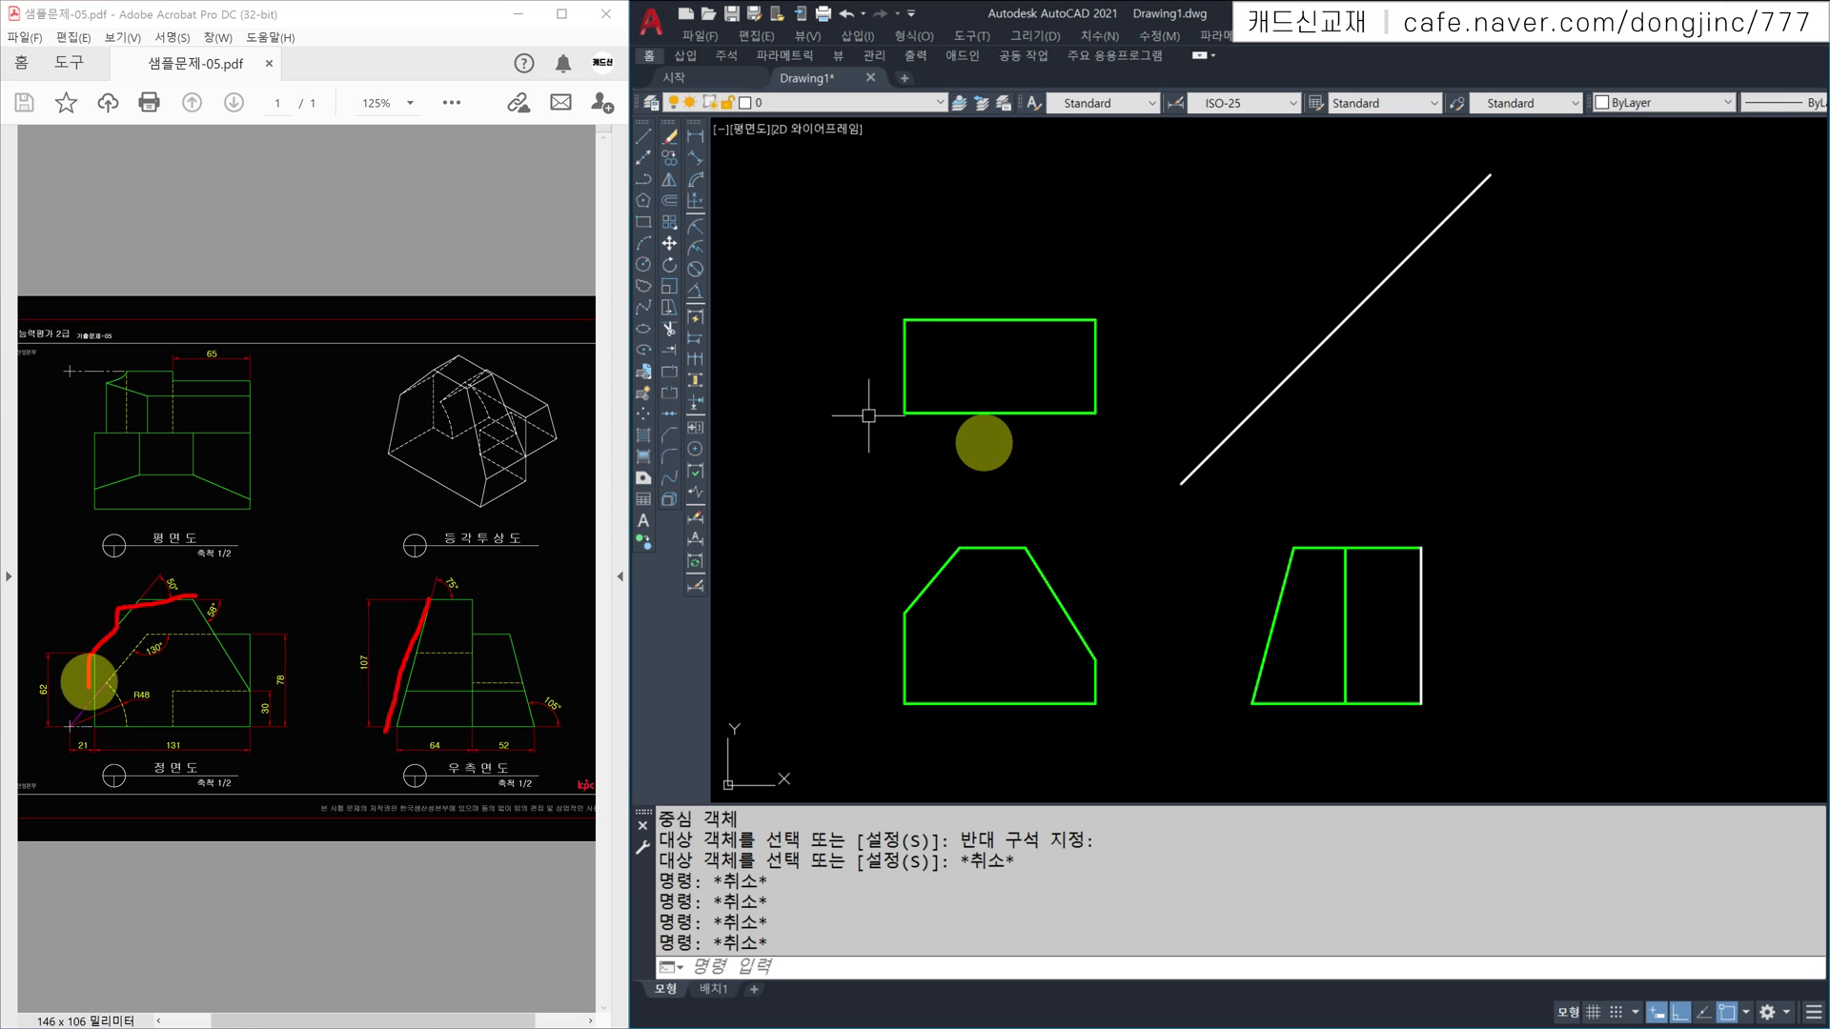
pyautogui.moveTo(125, 721)
pyautogui.mouseDown()
pyautogui.moveTo(241, 728)
pyautogui.moveTo(191, 600)
pyautogui.mouseUp()
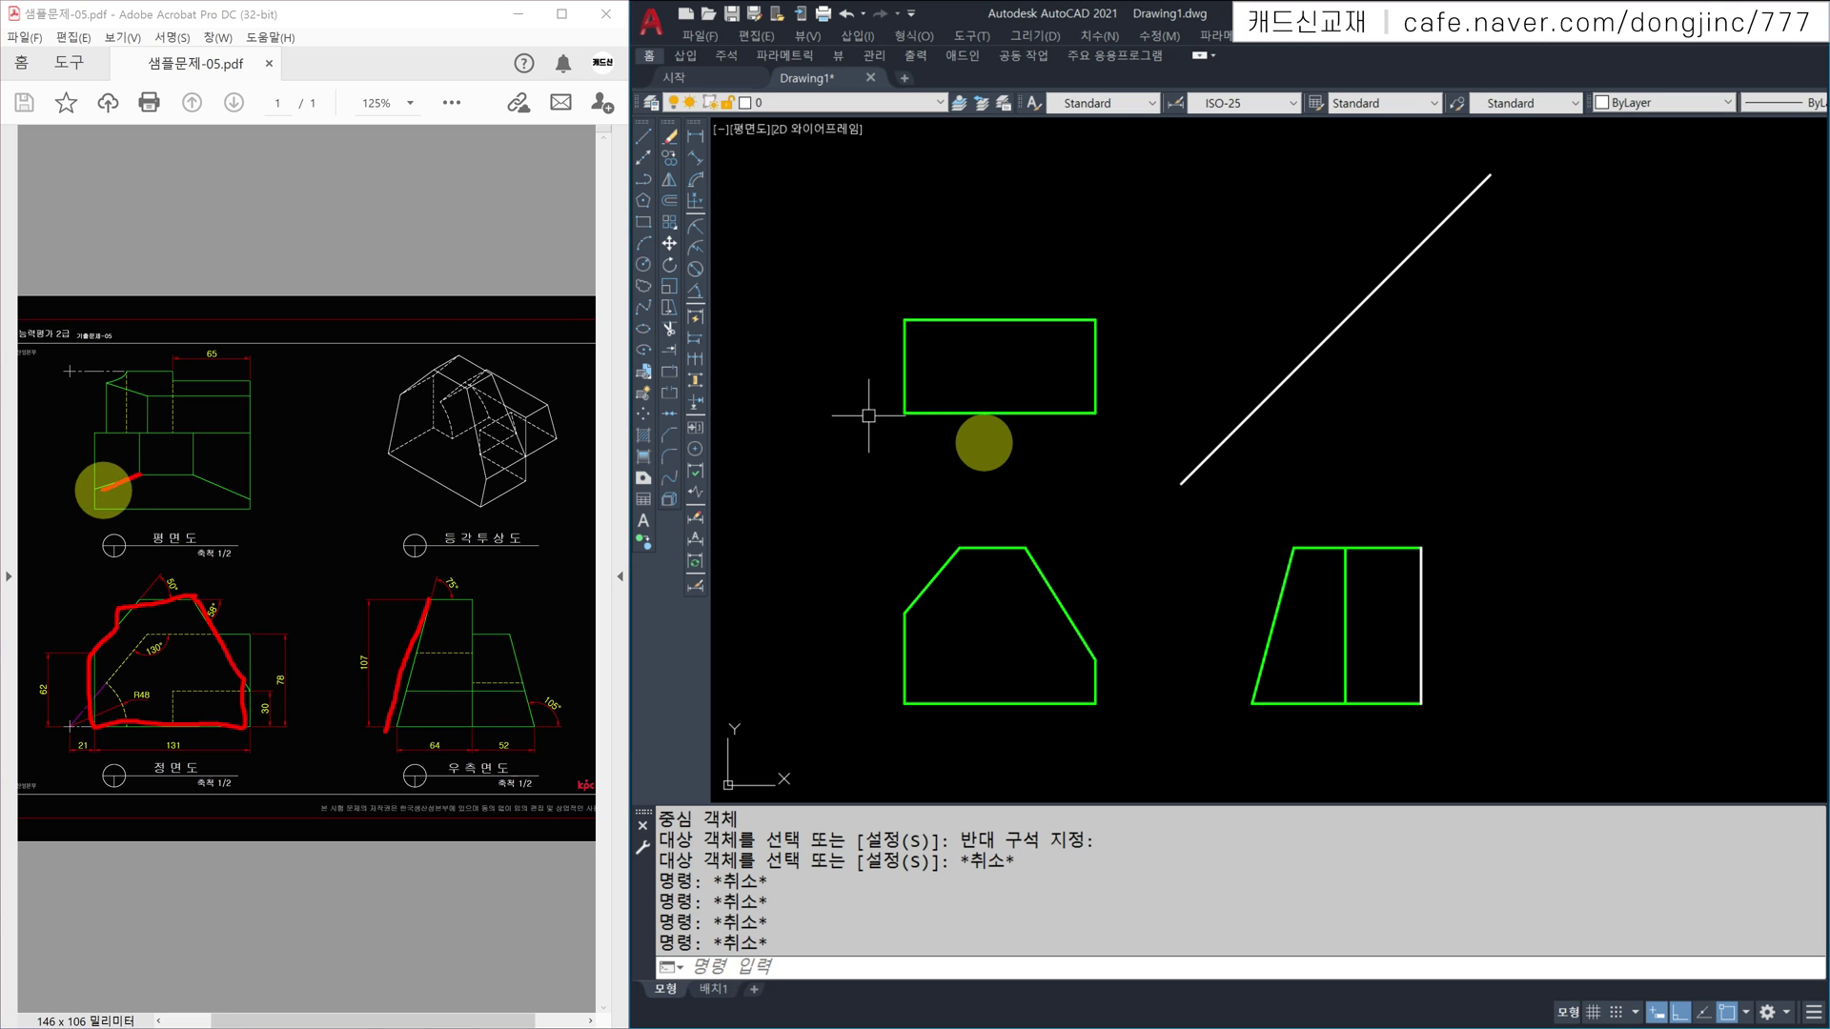
# Step: Examine on the reference drawing how the front view's upper-left corner projects through the side view into the top view
pyautogui.moveTo(99, 512)
pyautogui.mouseDown()
pyautogui.moveTo(232, 511)
pyautogui.moveTo(121, 474)
pyautogui.mouseUp()
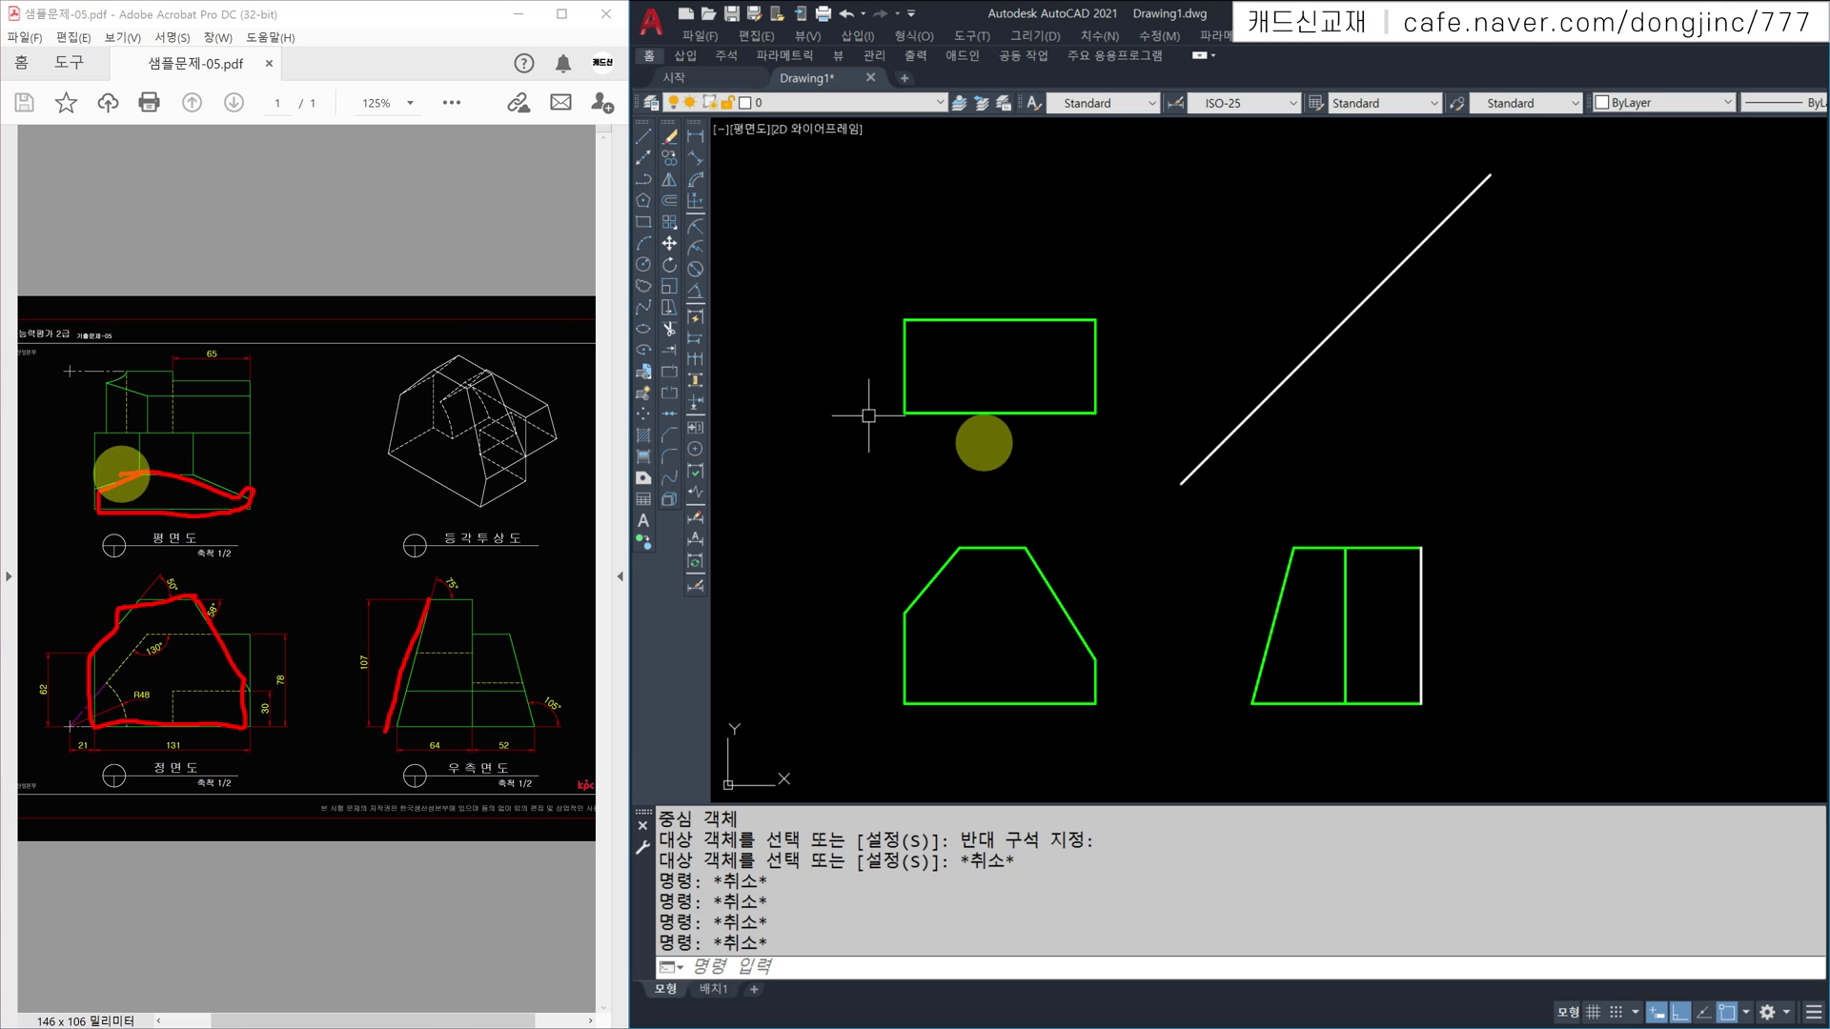
pyautogui.press('Escape')
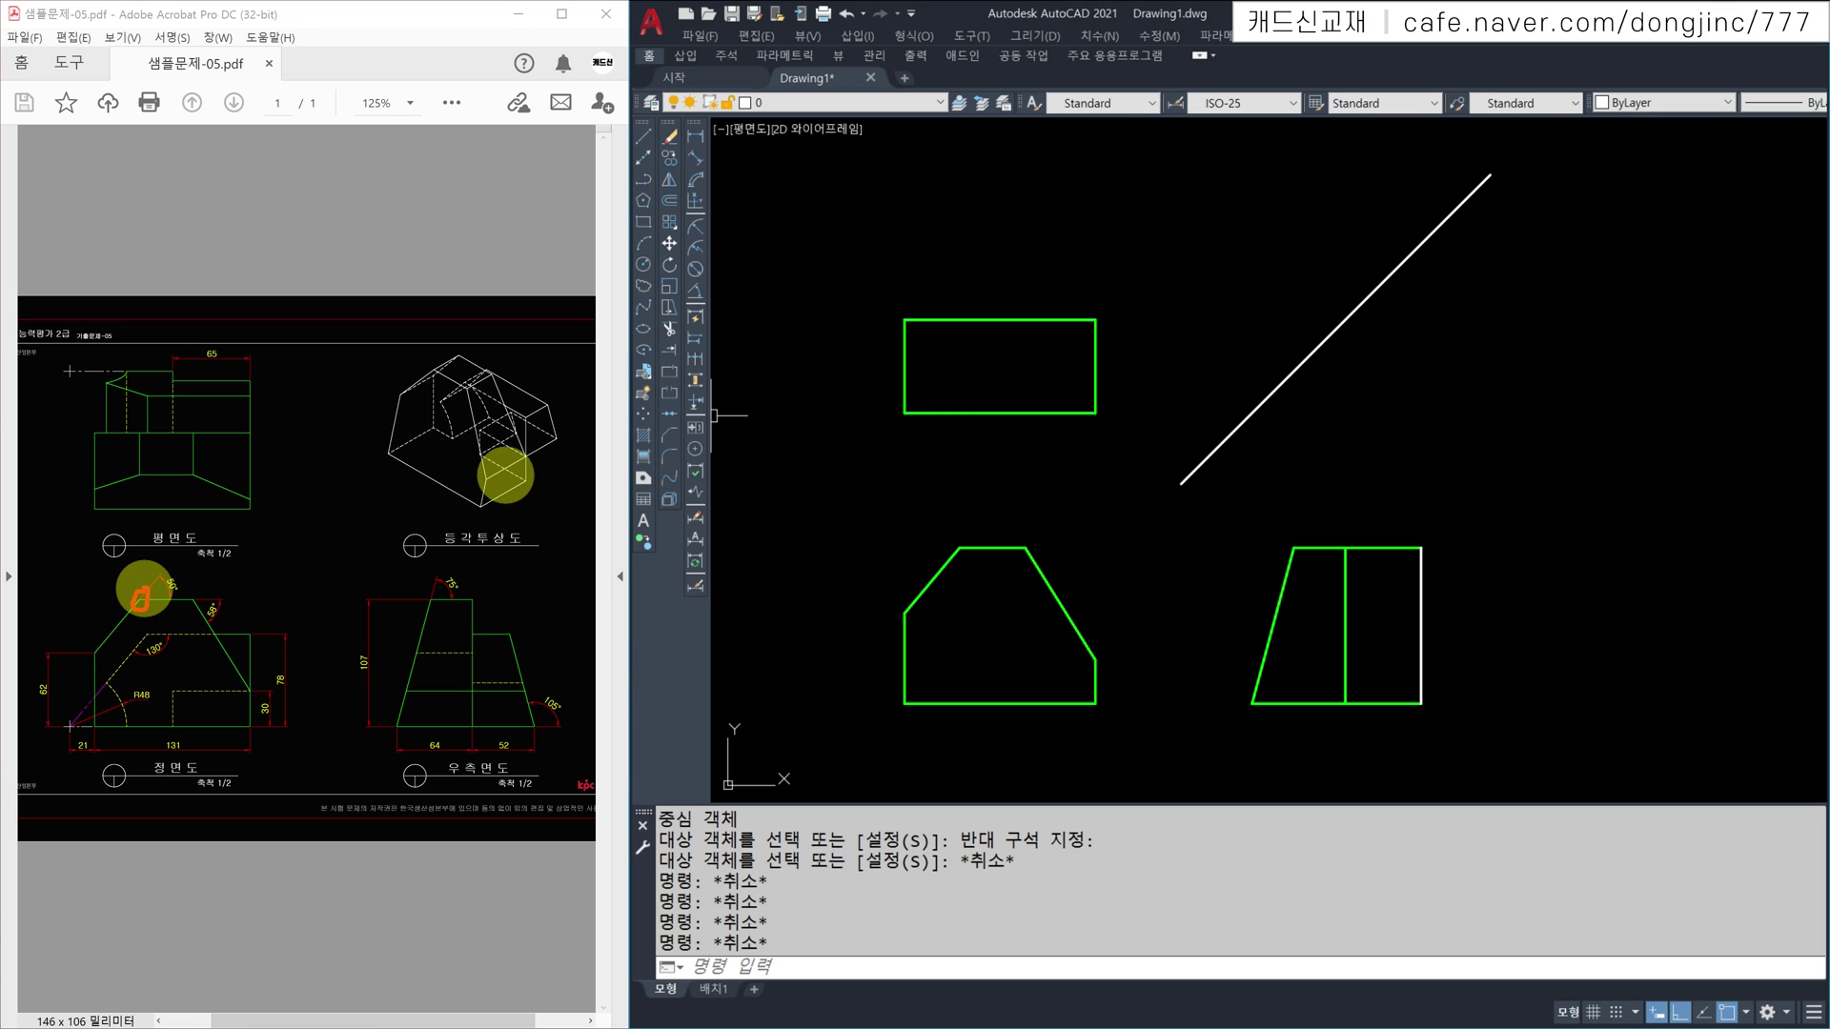
pyautogui.moveTo(147, 603); pyautogui.dragTo(424, 600)
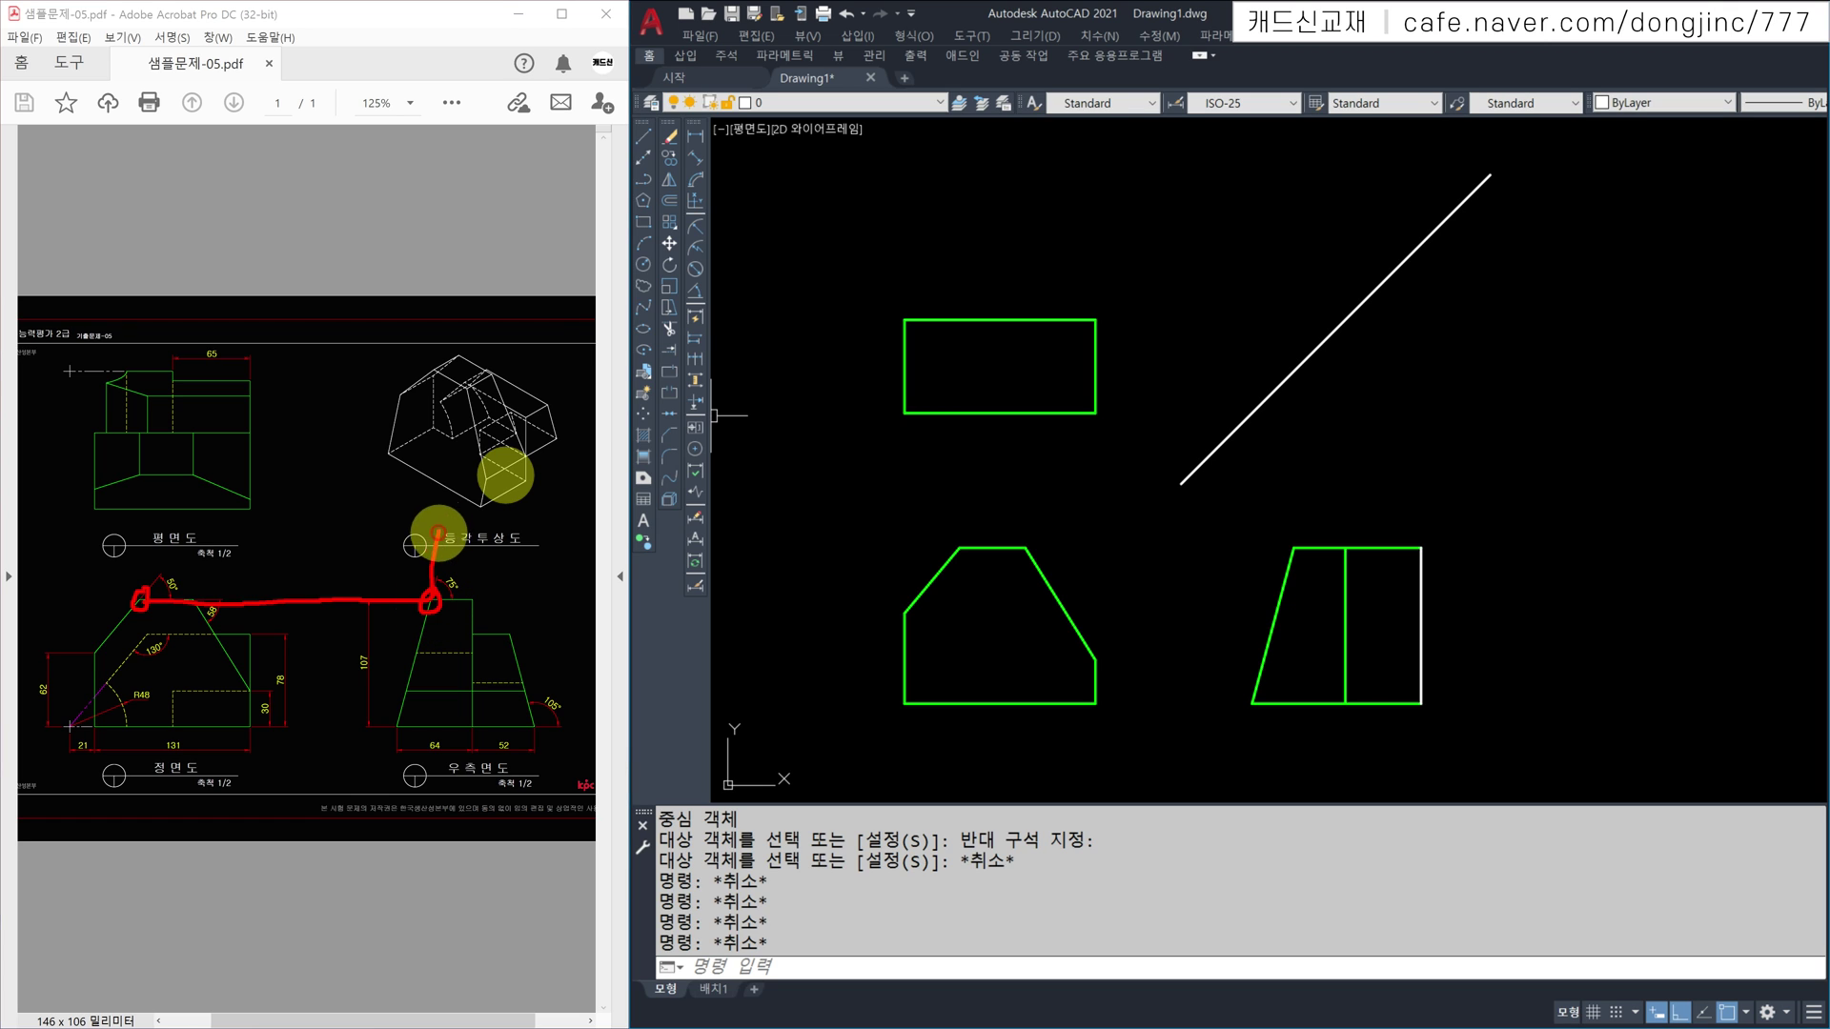
pyautogui.moveTo(444, 486); pyautogui.dragTo(161, 481)
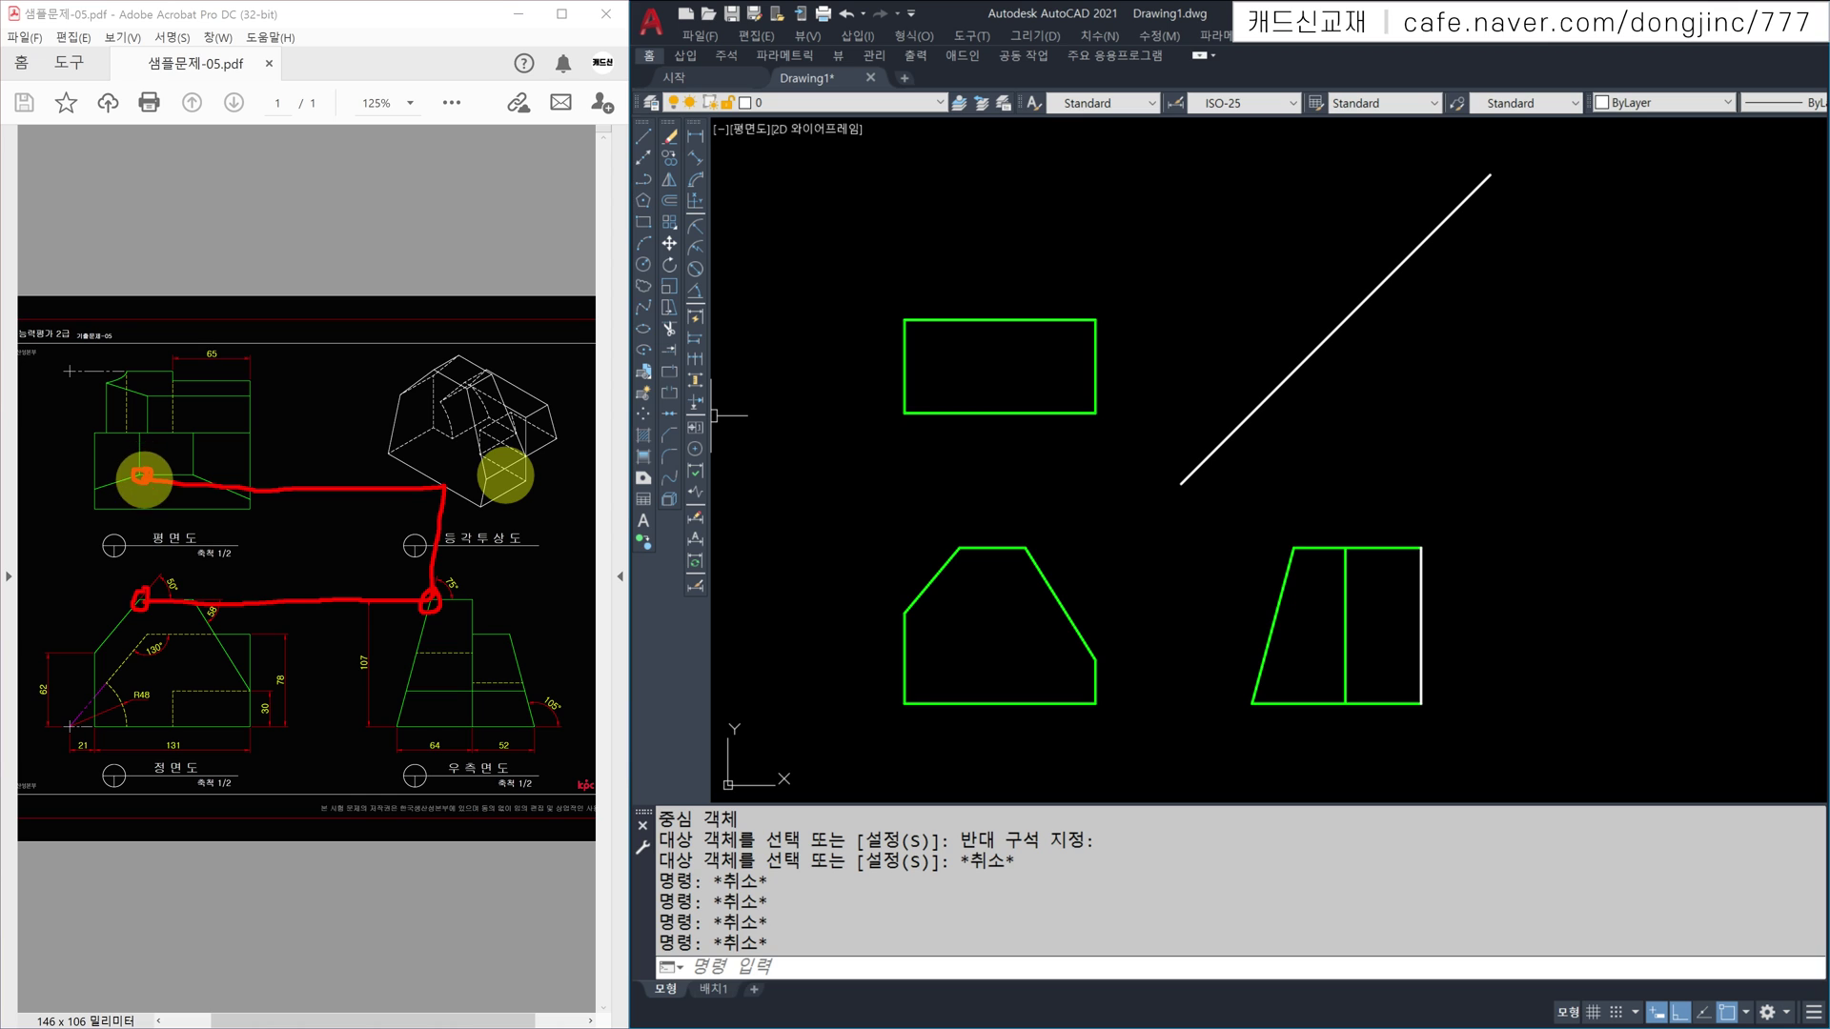
pyautogui.moveTo(143, 481); pyautogui.dragTo(131, 582)
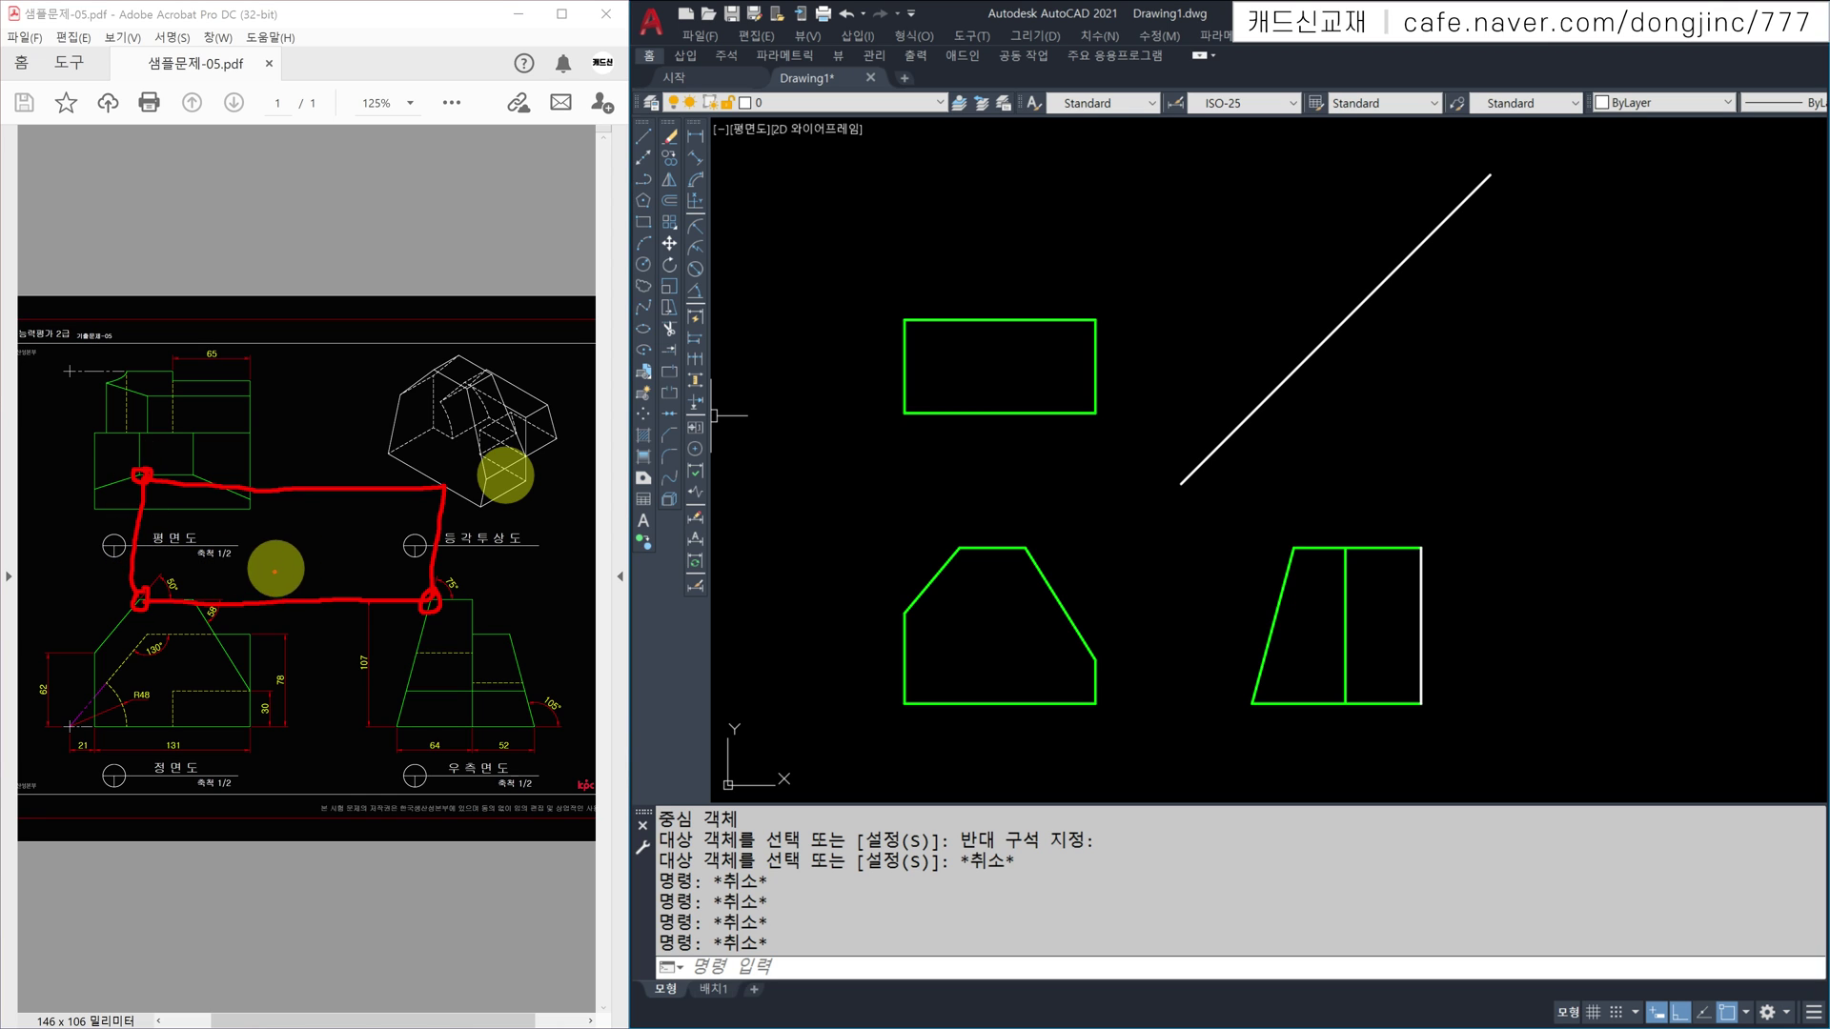
pyautogui.click(1179, 525)
pyautogui.press('Escape')
pyautogui.press('Escape')
pyautogui.press('Escape')
pyautogui.press('Escape')
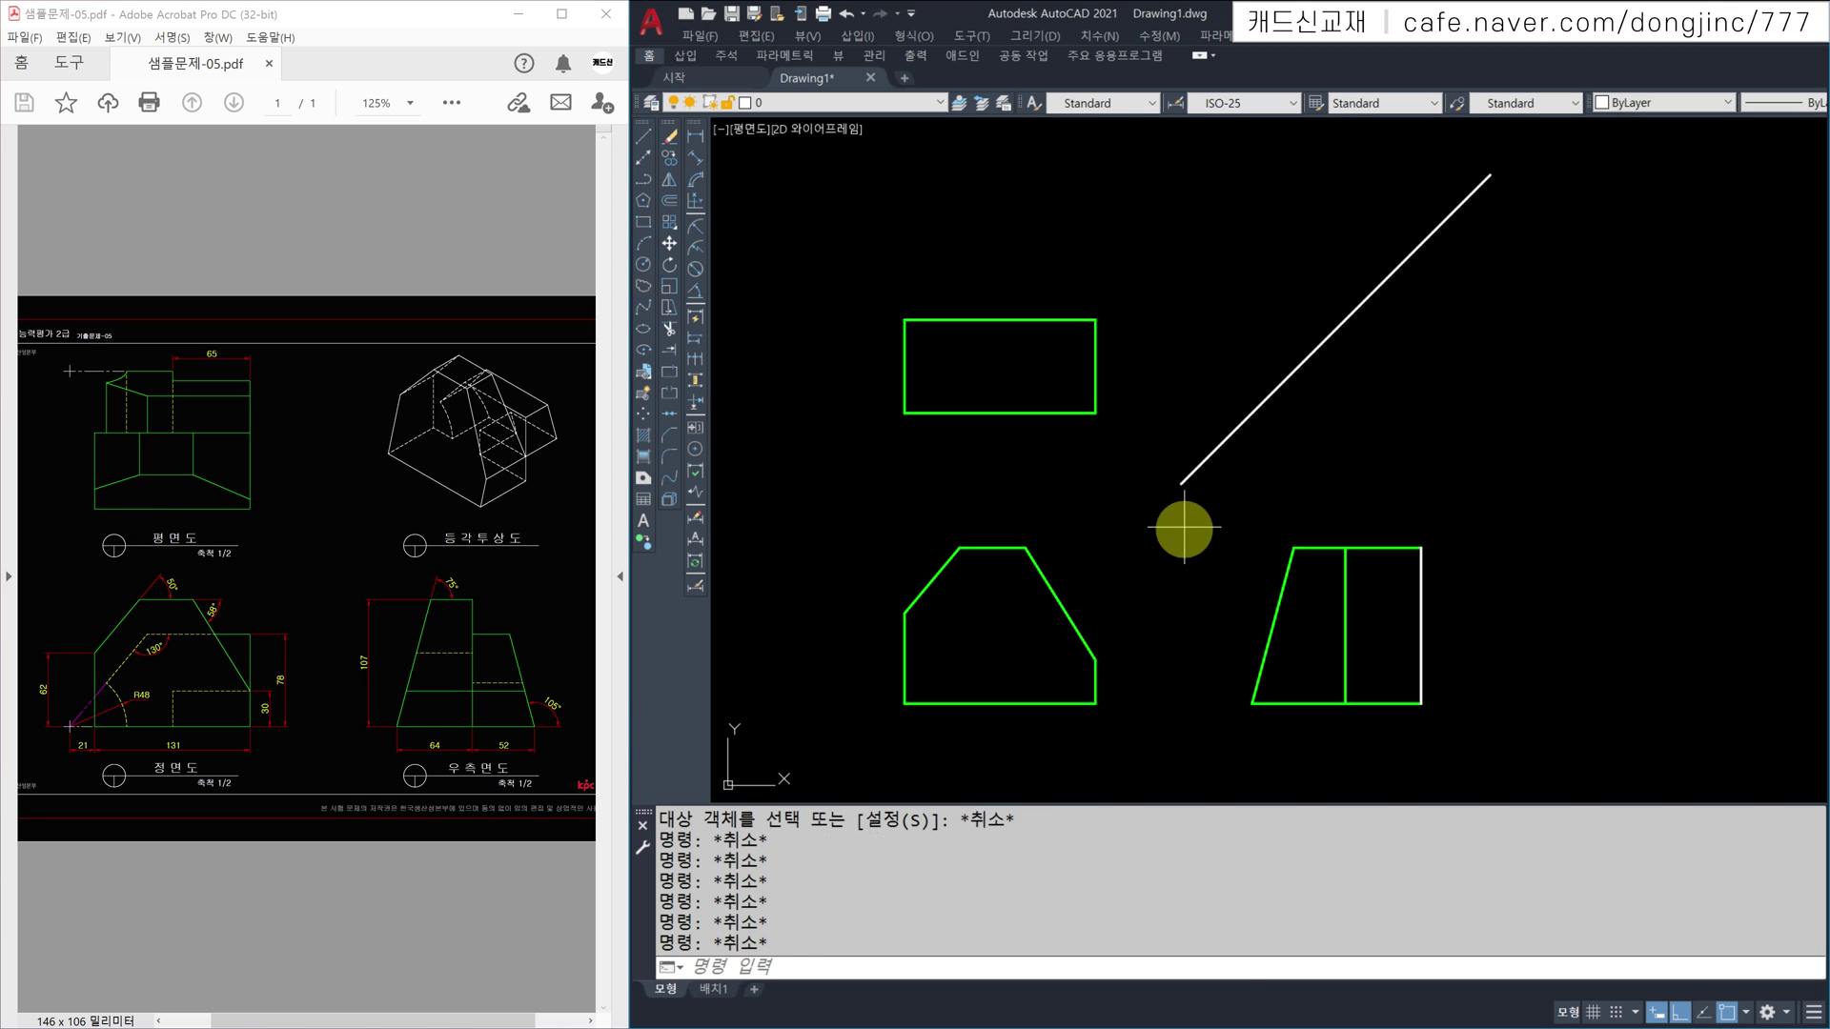
# Step: Project the top end of the side view's slanted edge up past the 45-degree line, and from that intersection leftward across the top view
pyautogui.write('l')
pyautogui.press('Return')
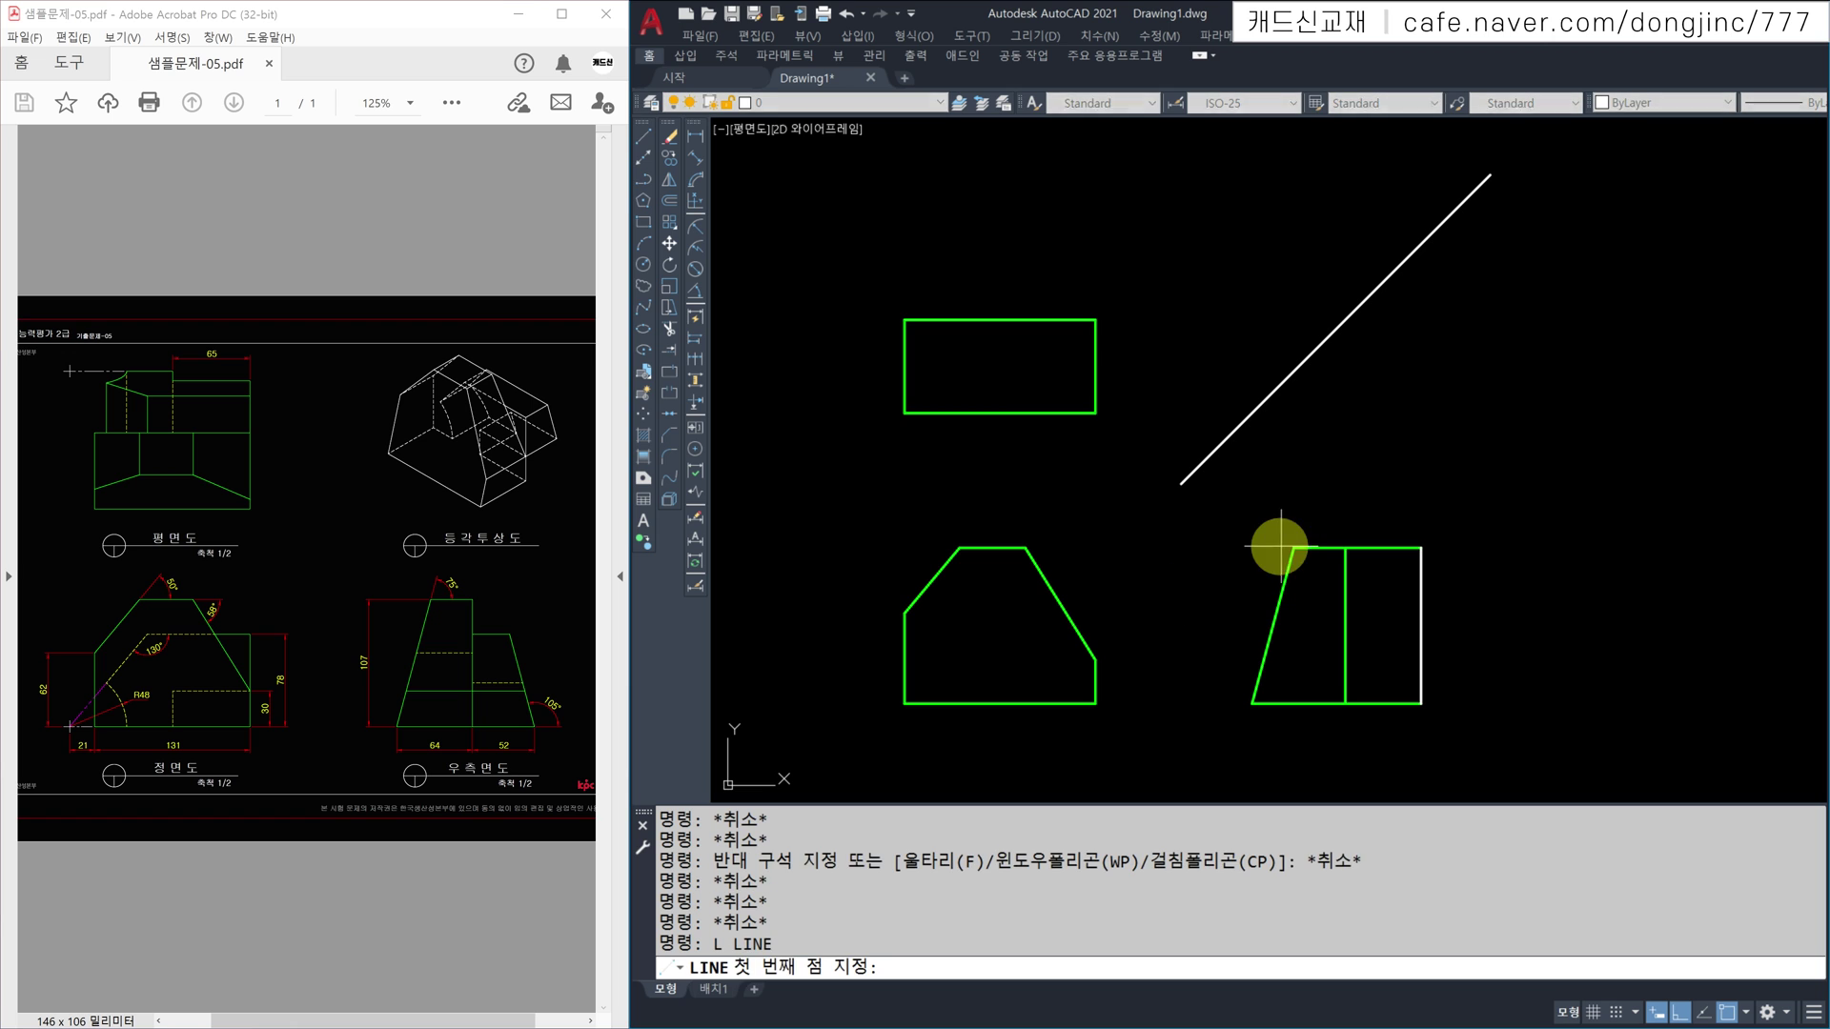
pyautogui.click(1292, 547)
pyautogui.click(1263, 218)
pyautogui.press('Escape')
pyautogui.press('Return')
pyautogui.click(1292, 371)
pyautogui.click(770, 392)
pyautogui.press('Escape')
# Step: Draw a vertical projection line from the front view's upper-left corner through the top view, and a horizontal line linking that corner to the side view
pyautogui.press('Return')
pyautogui.click(959, 547)
pyautogui.click(960, 245)
pyautogui.press('Escape')
pyautogui.press('Return')
pyautogui.click(959, 547)
pyautogui.click(1293, 547)
pyautogui.press('Escape')
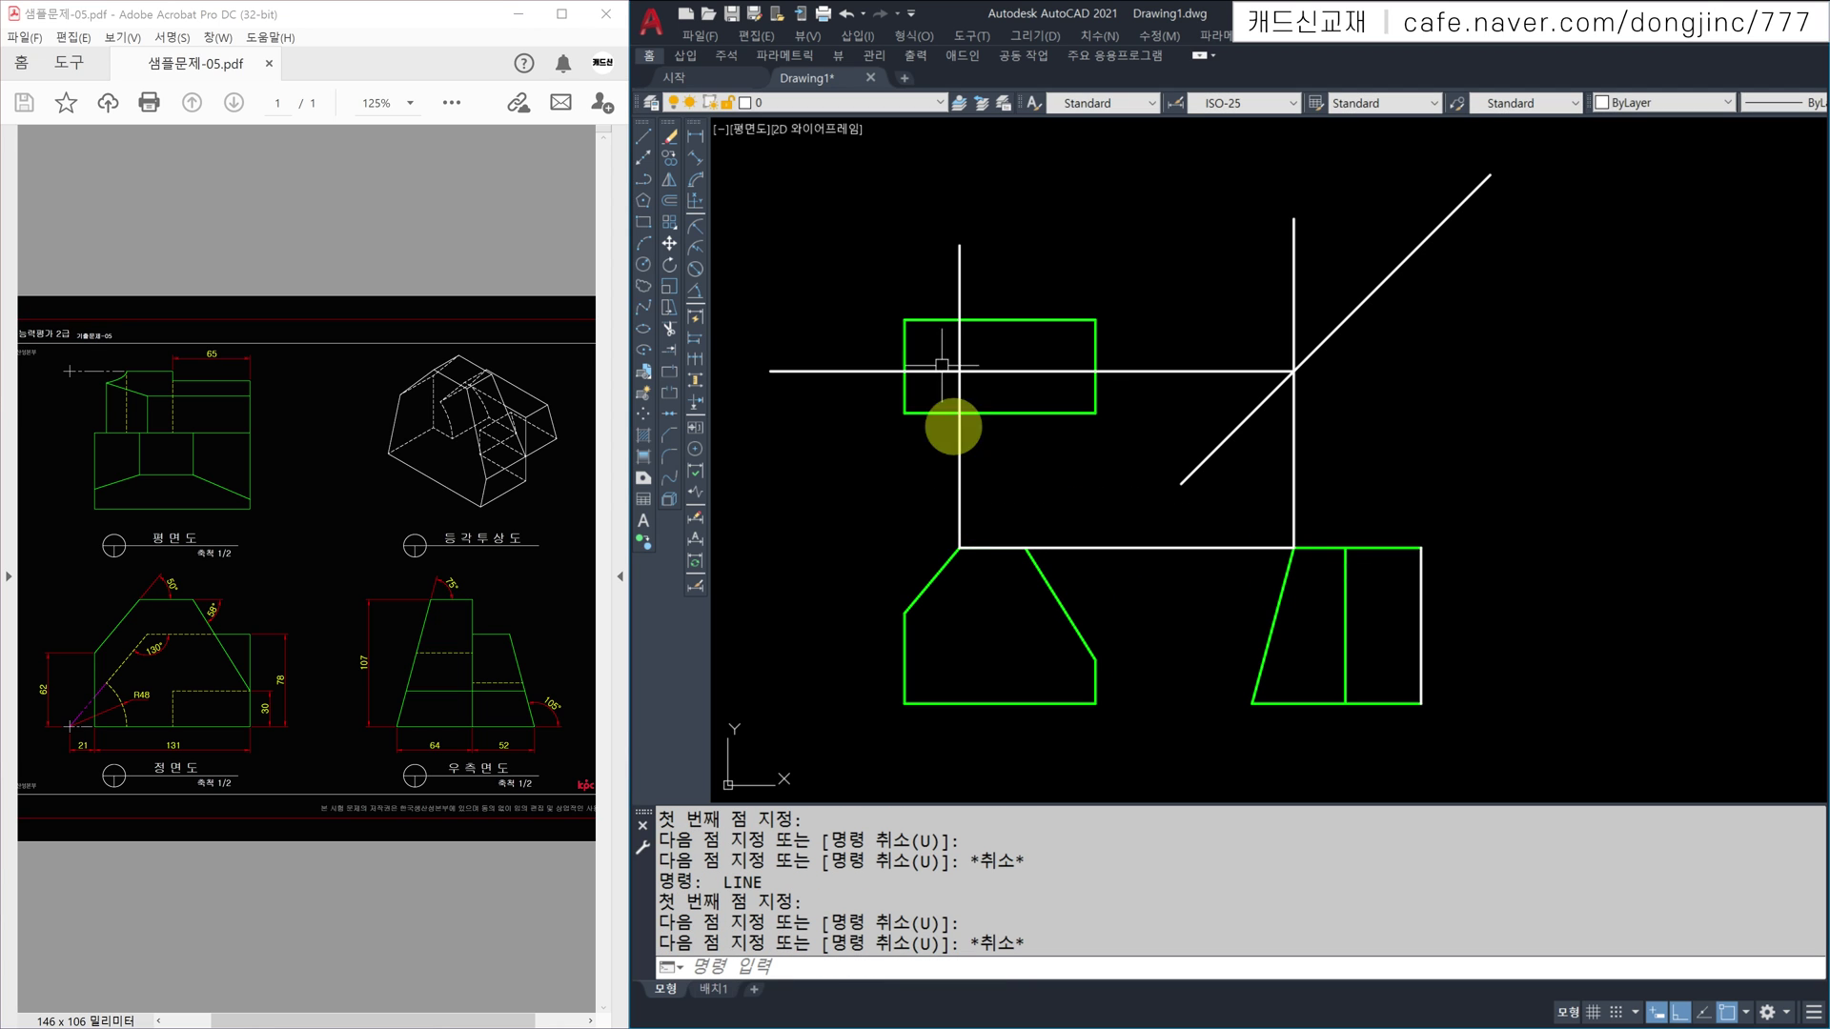
pyautogui.press('Escape')
pyautogui.press('Escape')
pyautogui.press('Escape')
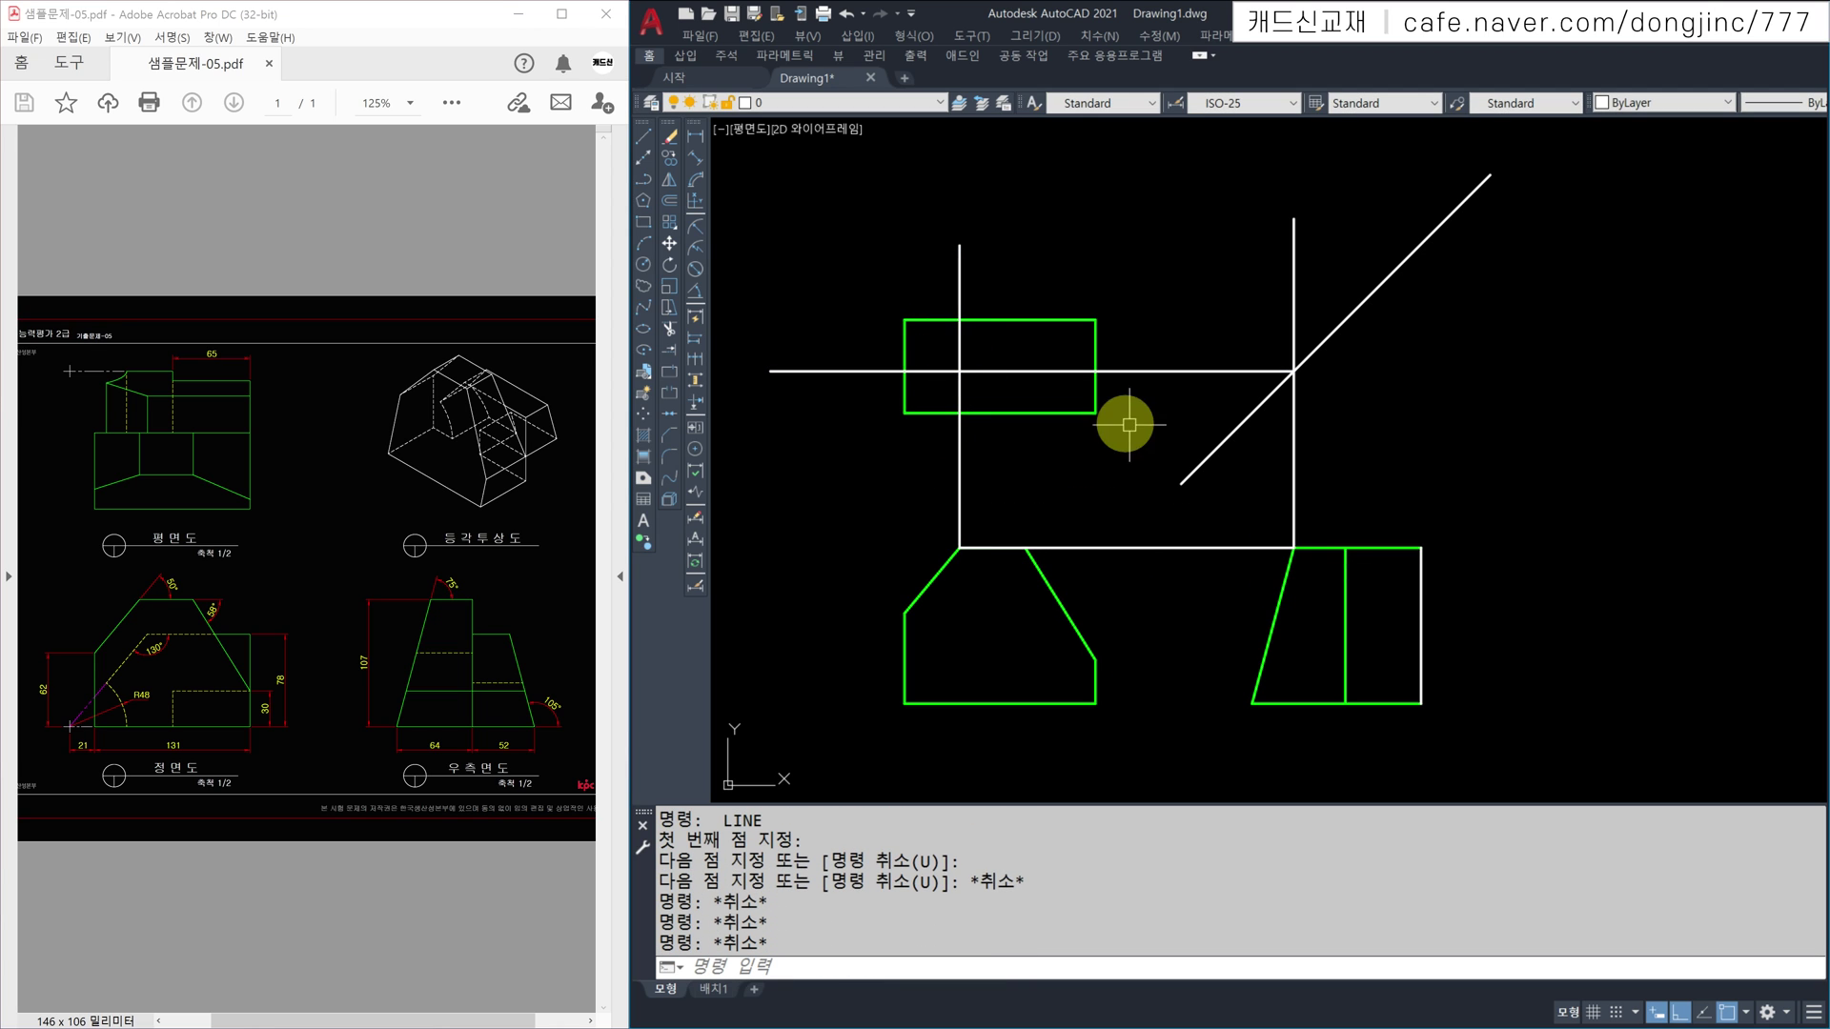
# Step: Project the lower end of the front view's left slanted edge across the side view, and its intersection with the side's slanted edge upward past the 45-degree line
pyautogui.write('l')
pyautogui.press('Return')
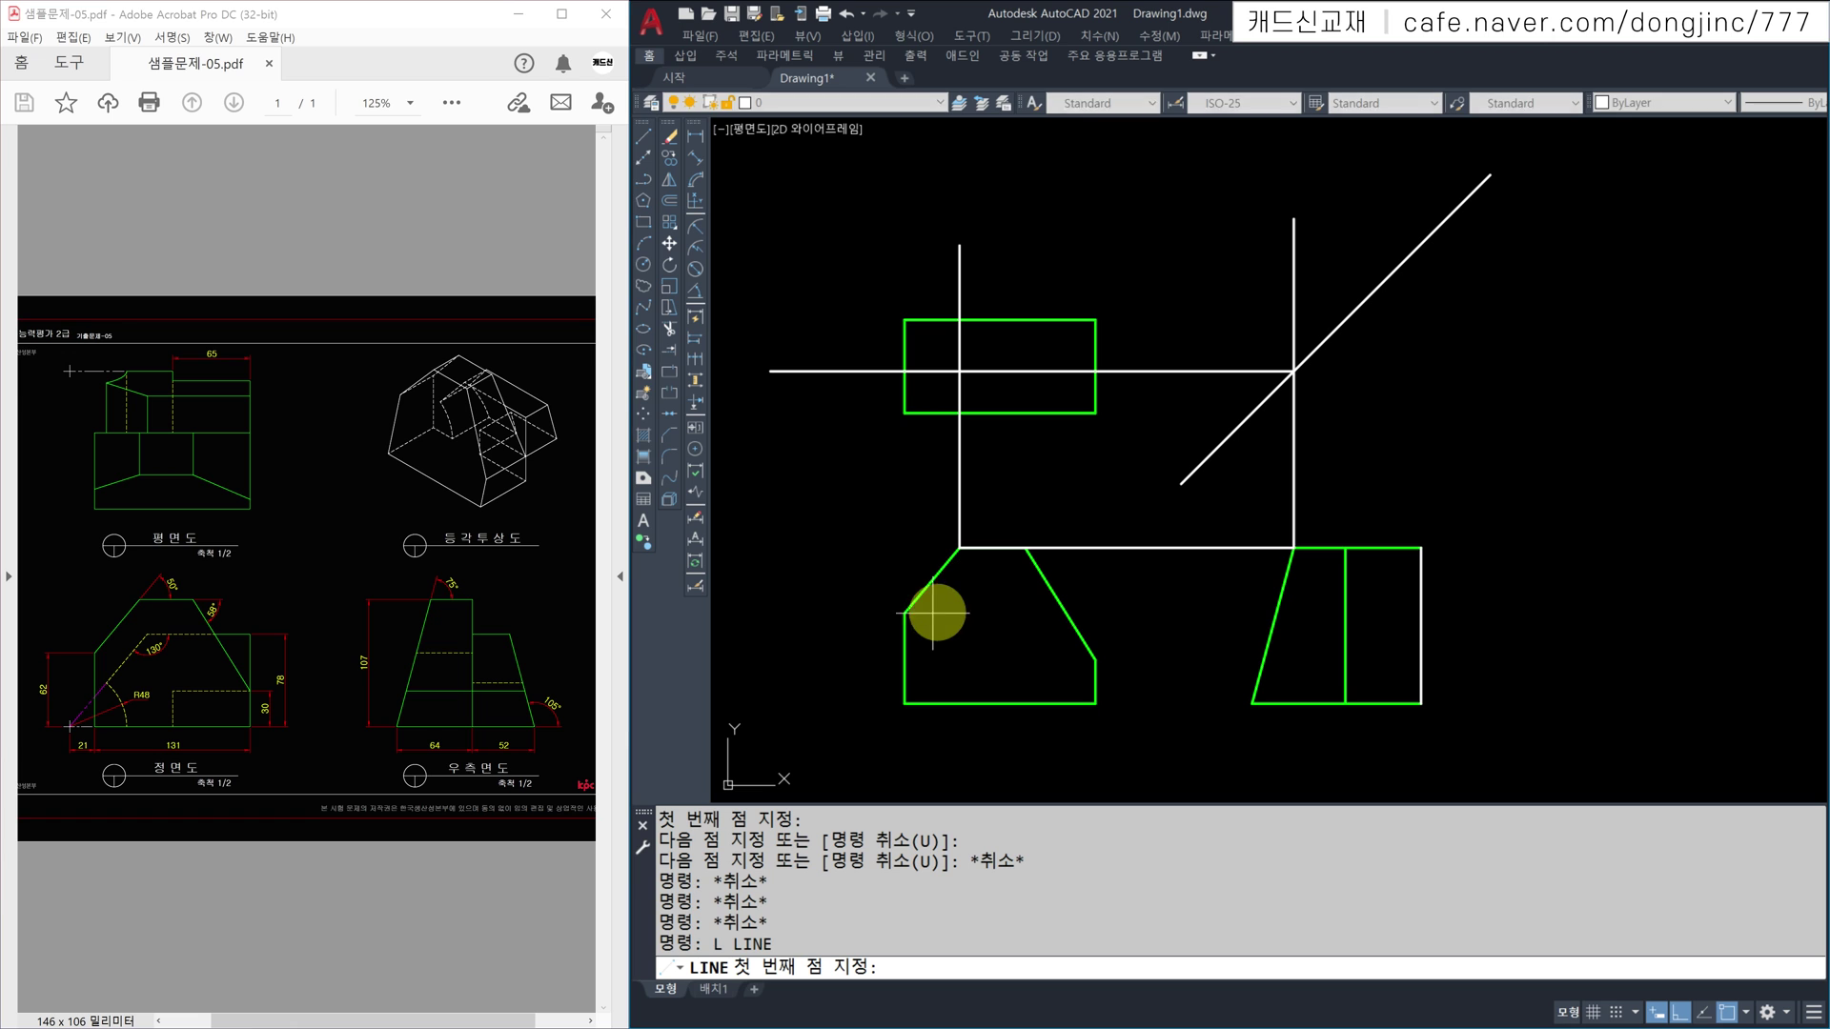
pyautogui.click(904, 612)
pyautogui.click(1571, 615)
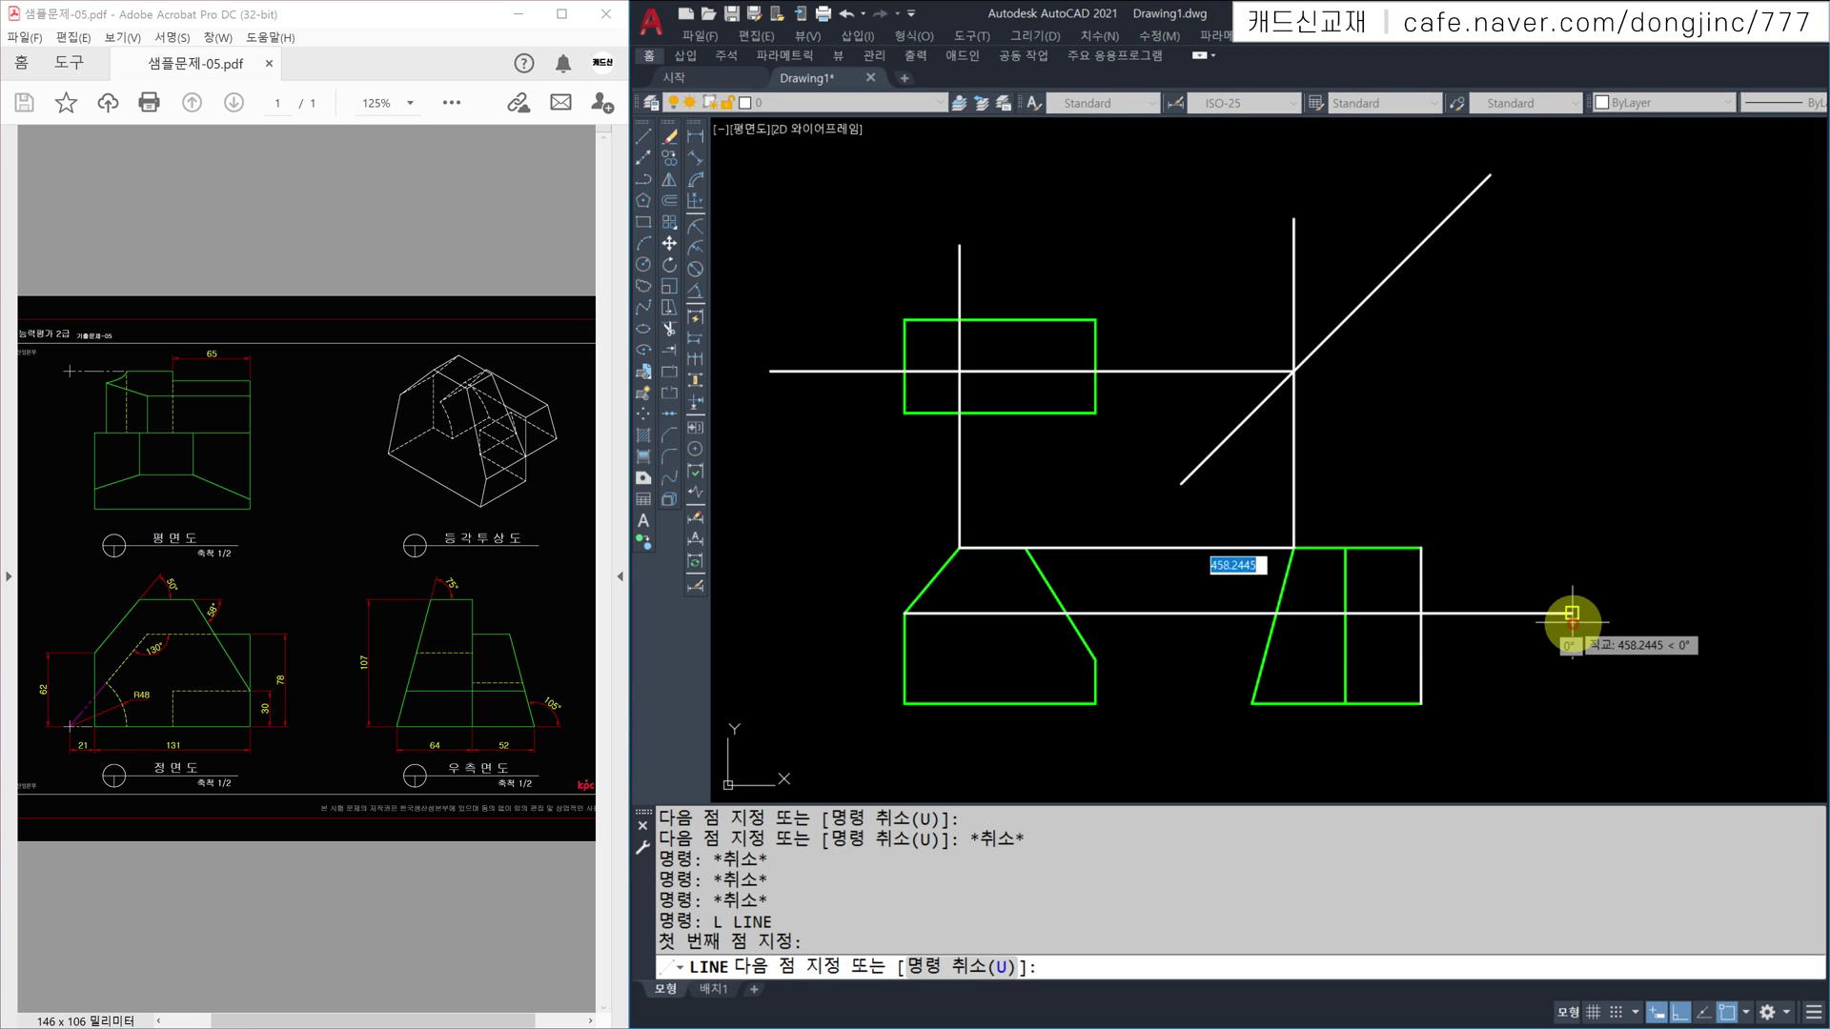
pyautogui.press('Escape')
pyautogui.press('Return')
pyautogui.click(1276, 613)
pyautogui.click(1235, 280)
pyautogui.press('Escape')
# Step: Draw a line from the new 45-degree line intersection leftward to the top view's left edge and down to the front view's left corner
pyautogui.press('Return')
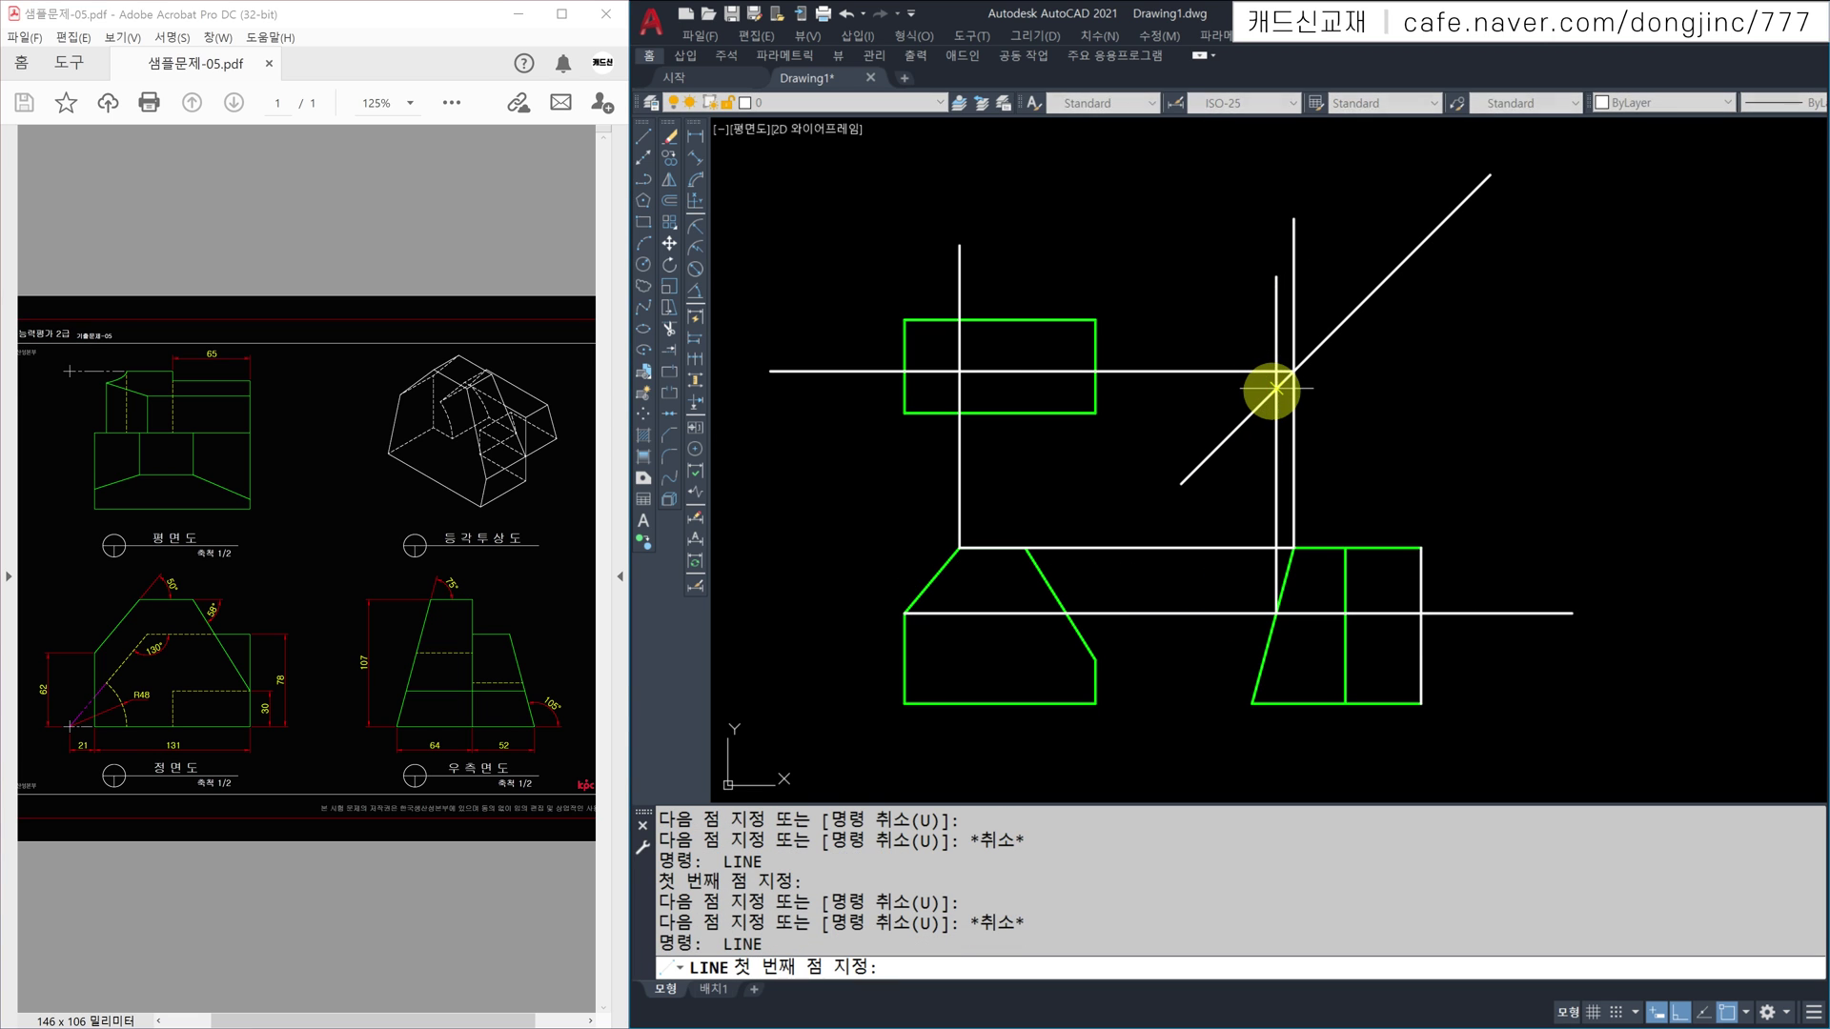
pyautogui.click(1276, 389)
pyautogui.click(905, 389)
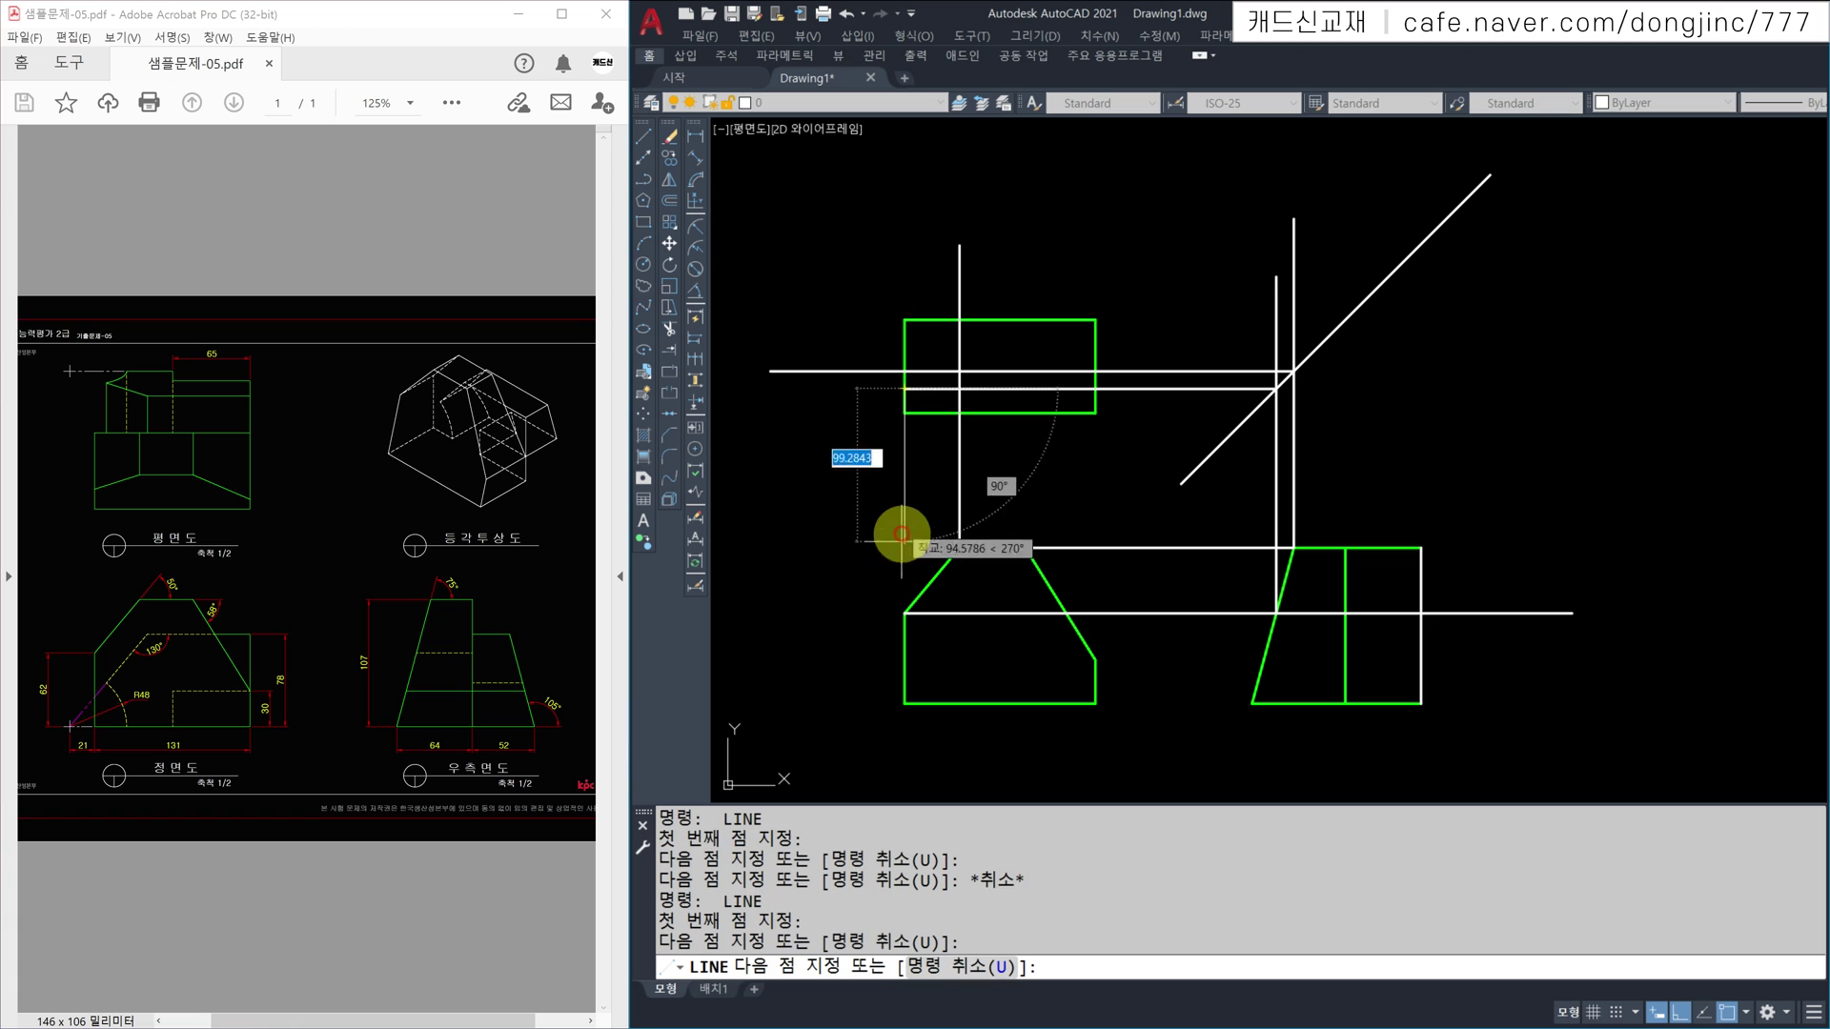
pyautogui.click(904, 613)
pyautogui.press('Escape')
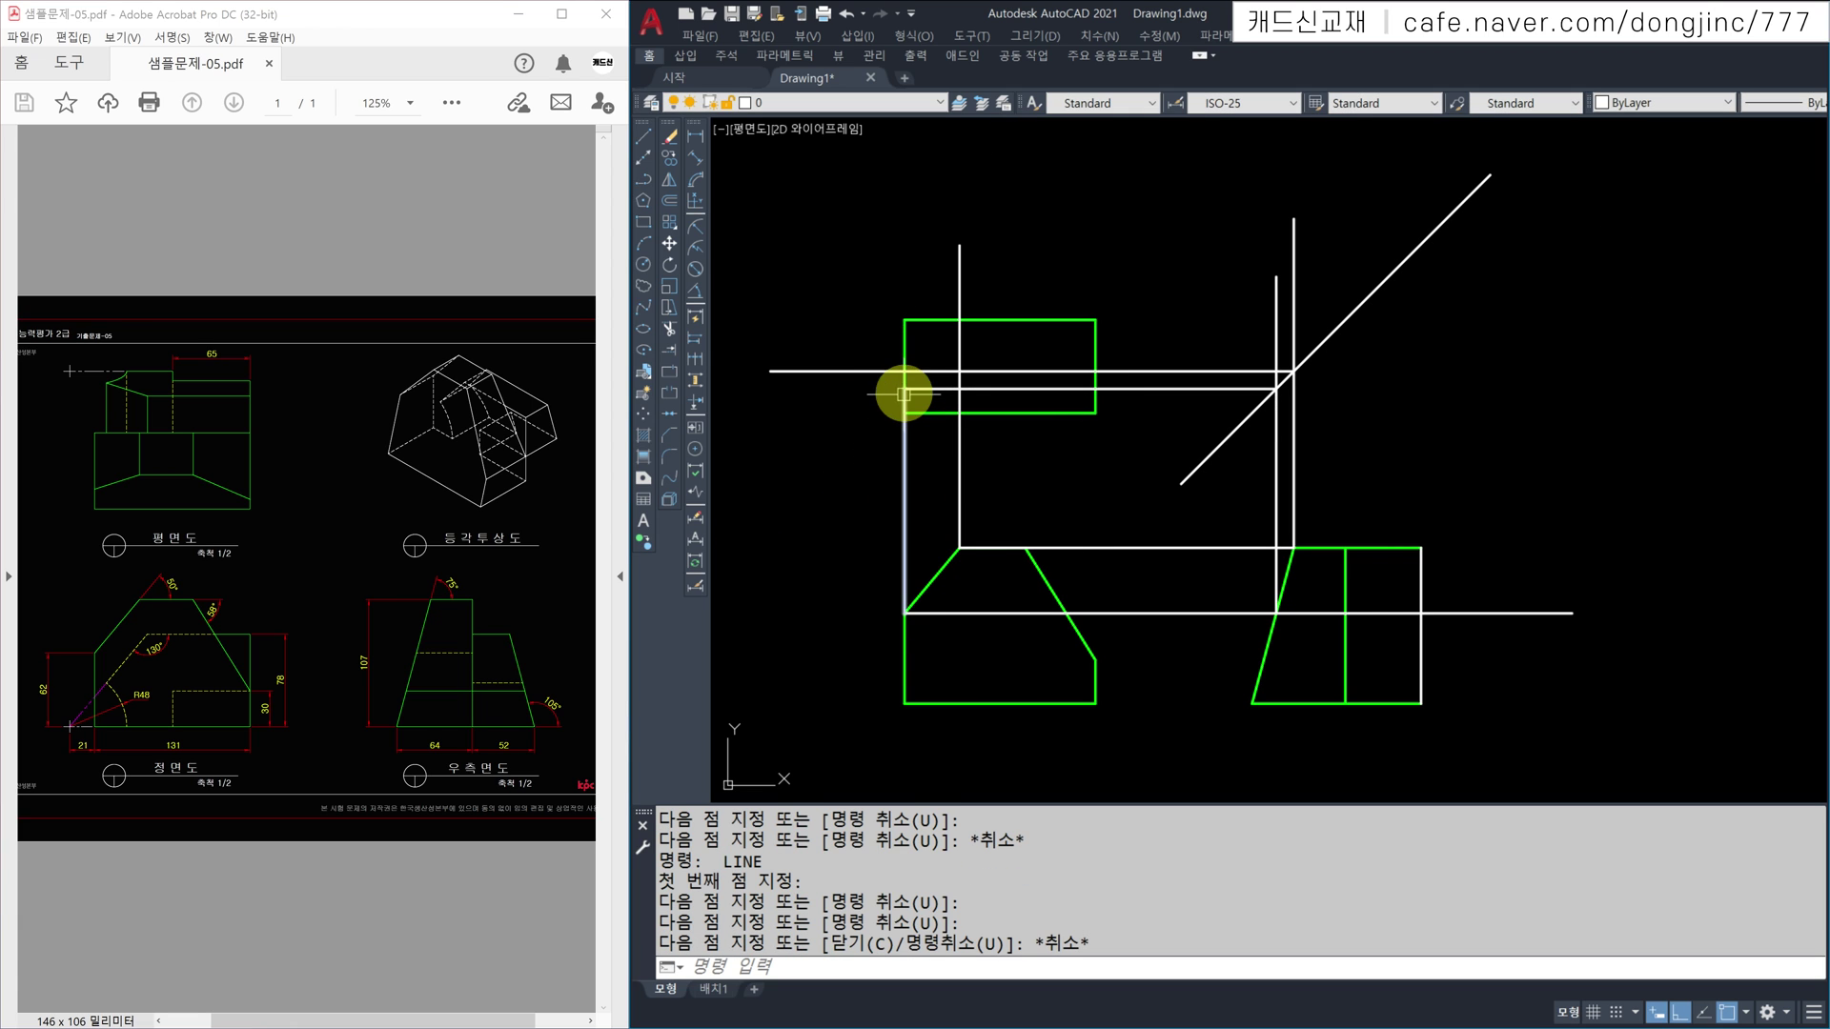
pyautogui.press('Escape')
pyautogui.press('Escape')
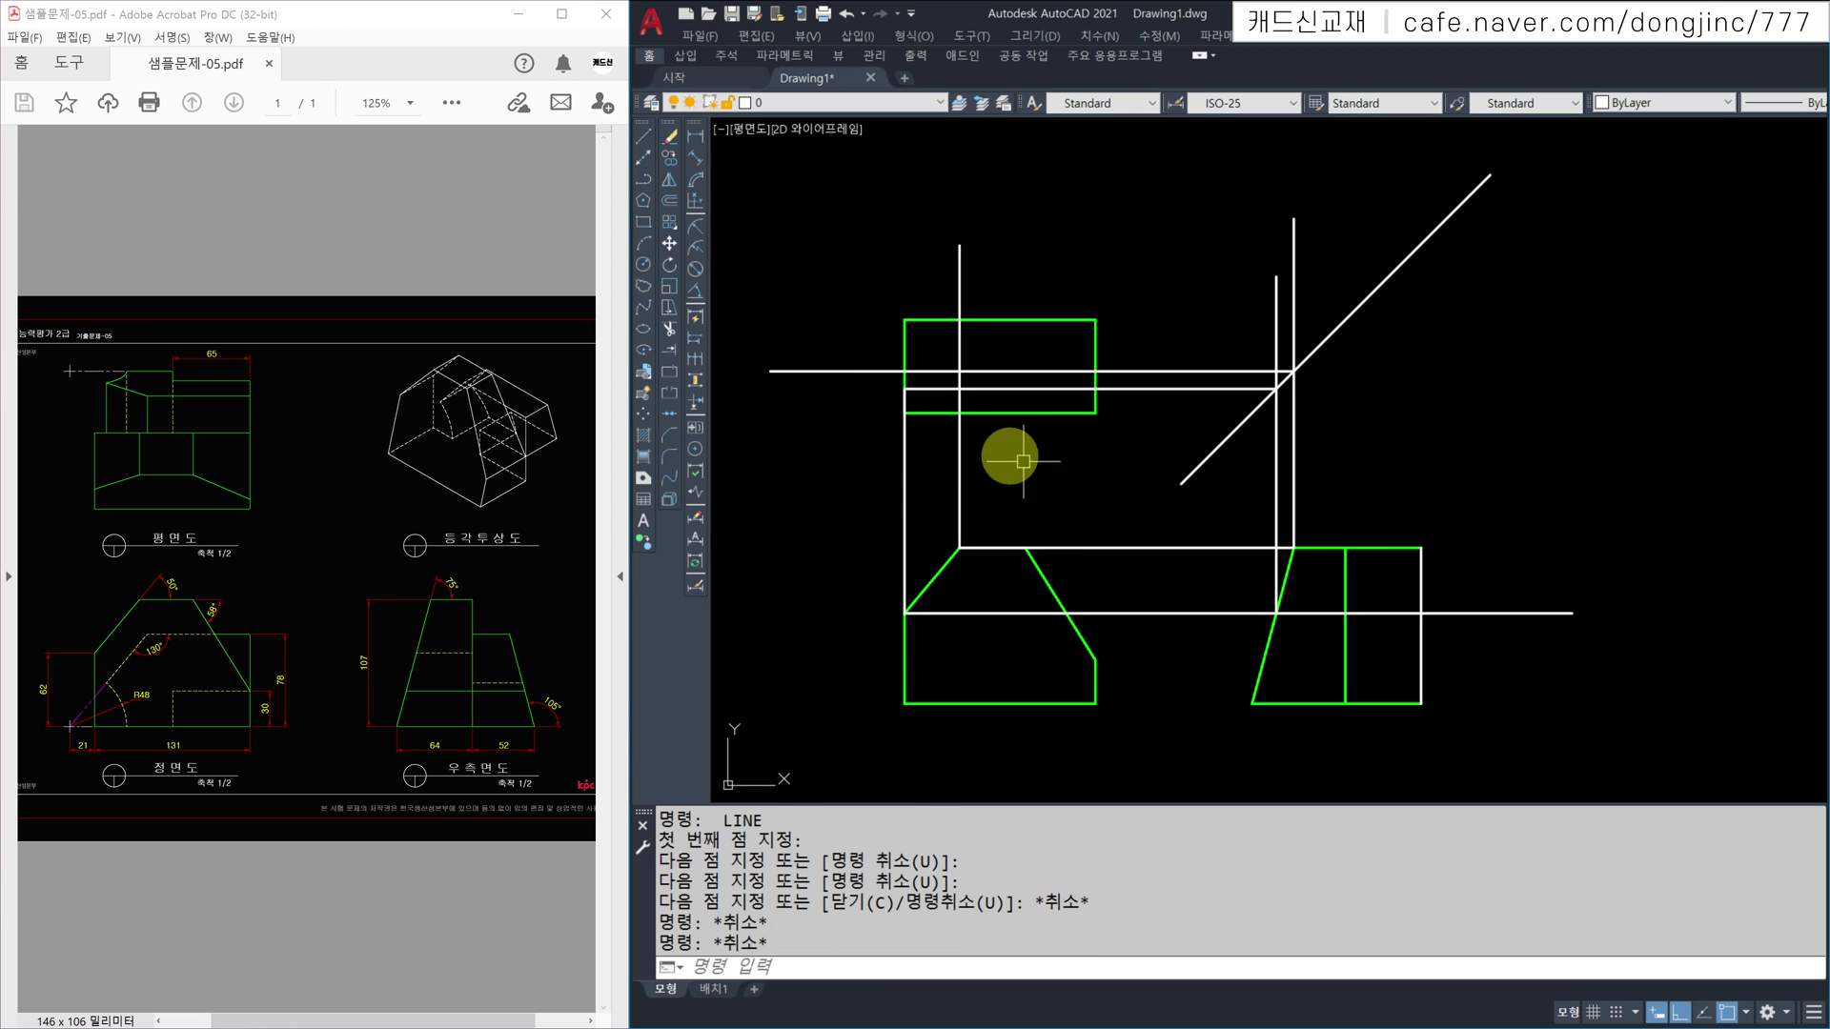
# Step: Draw the top view's left slanted edge from the lower projection point on the left edge to the front corner's projection intersection
pyautogui.write('L')
pyautogui.press('Return')
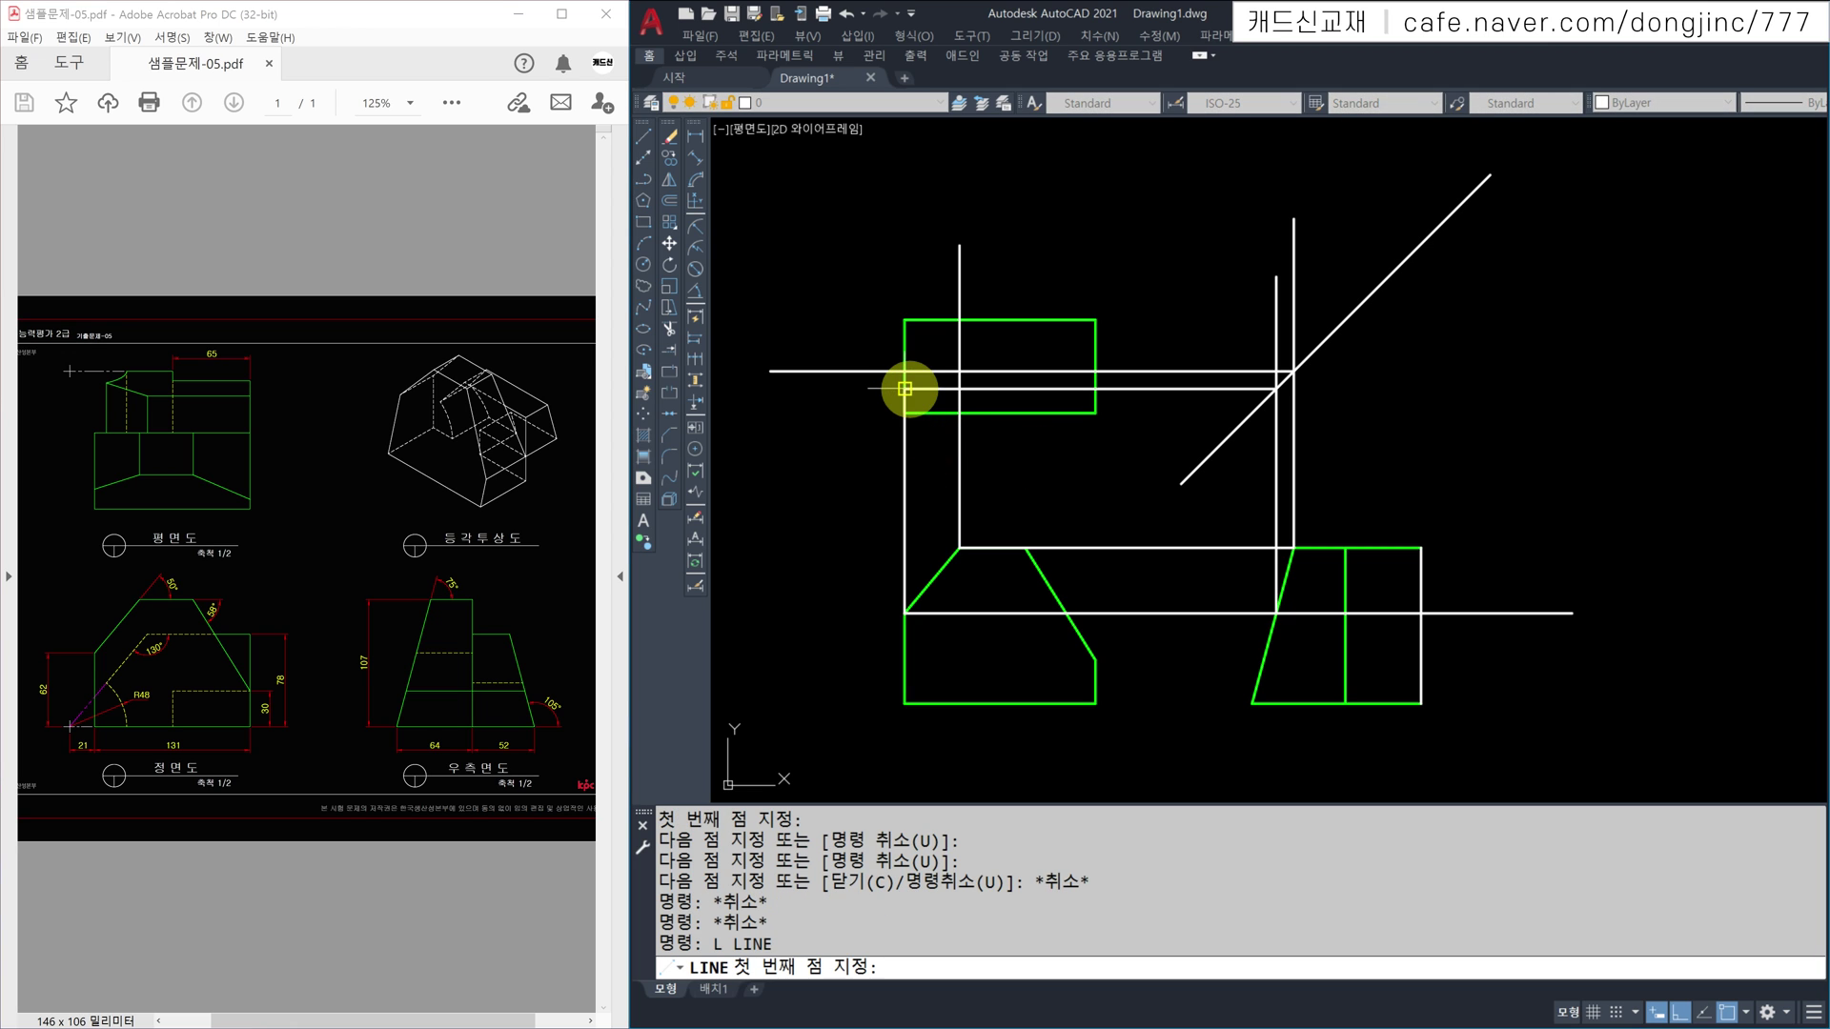
pyautogui.click(906, 388)
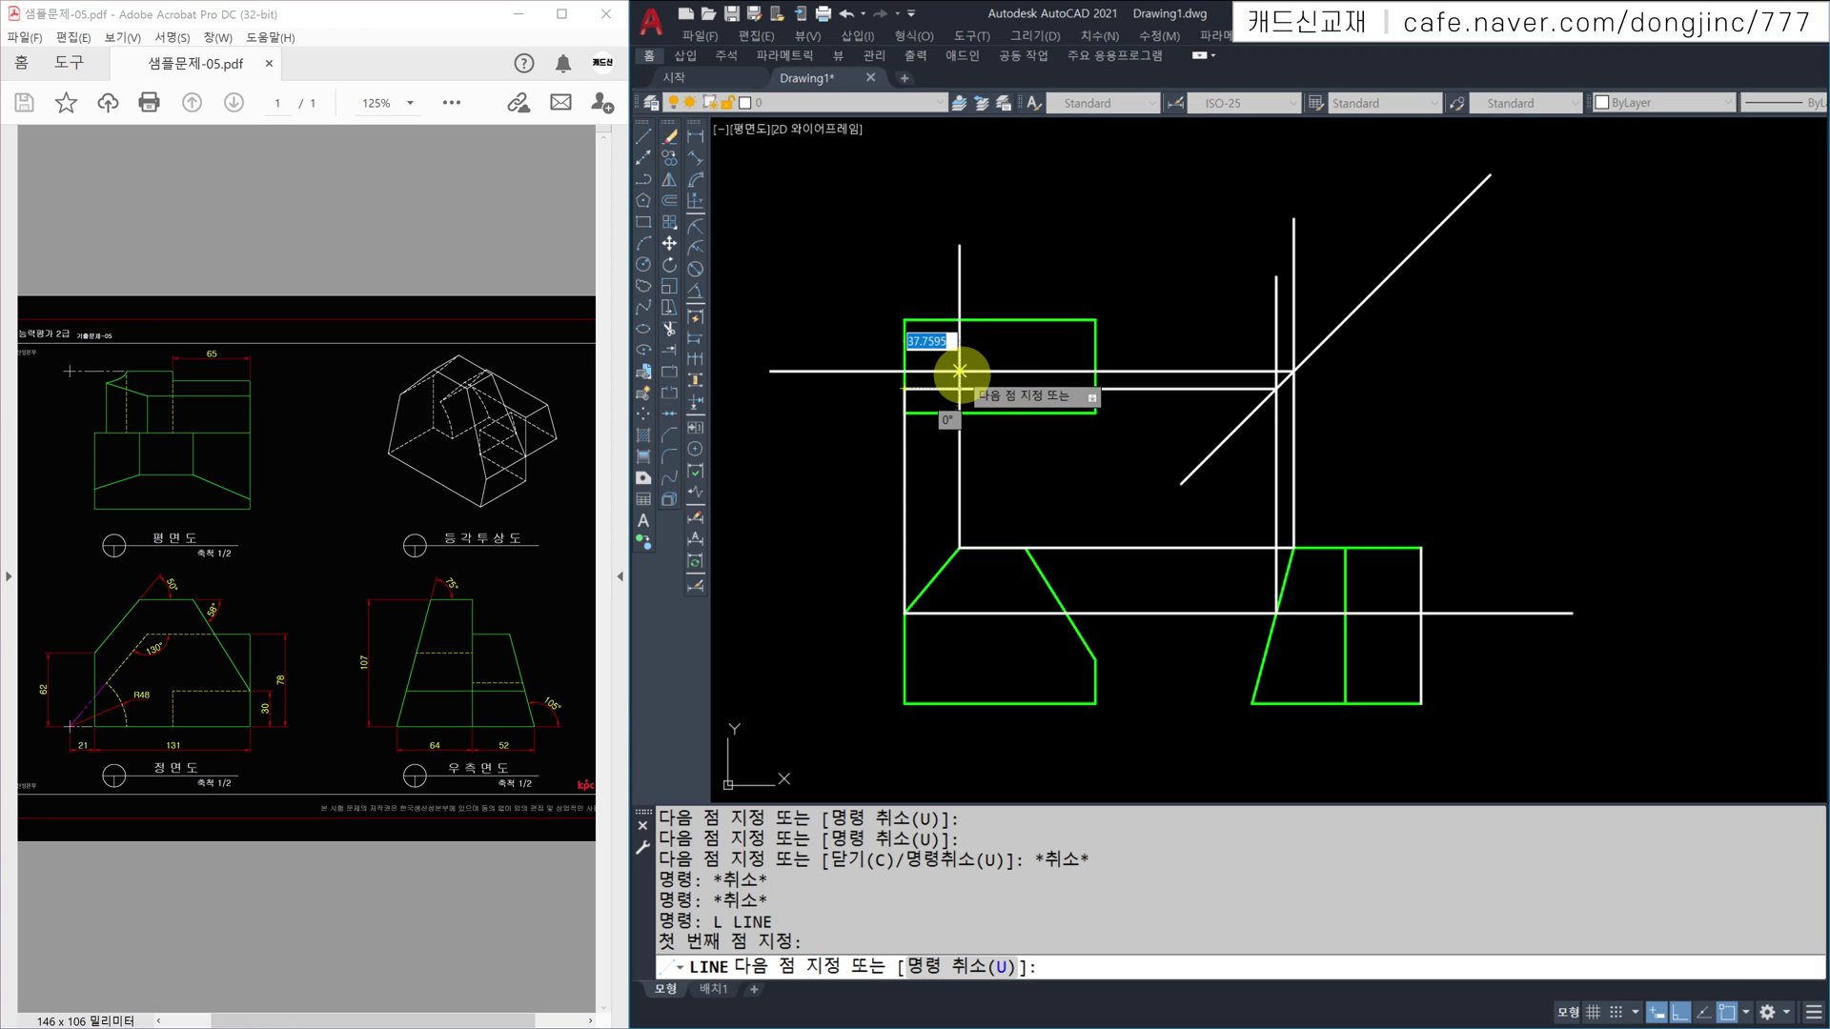
pyautogui.click(959, 371)
pyautogui.press('Escape')
# Step: Erase the two vertical projection lines above the front view and the upper horizontal projection line crossing the top view
pyautogui.click(1027, 473)
pyautogui.click(822, 309)
pyautogui.click(776, 408)
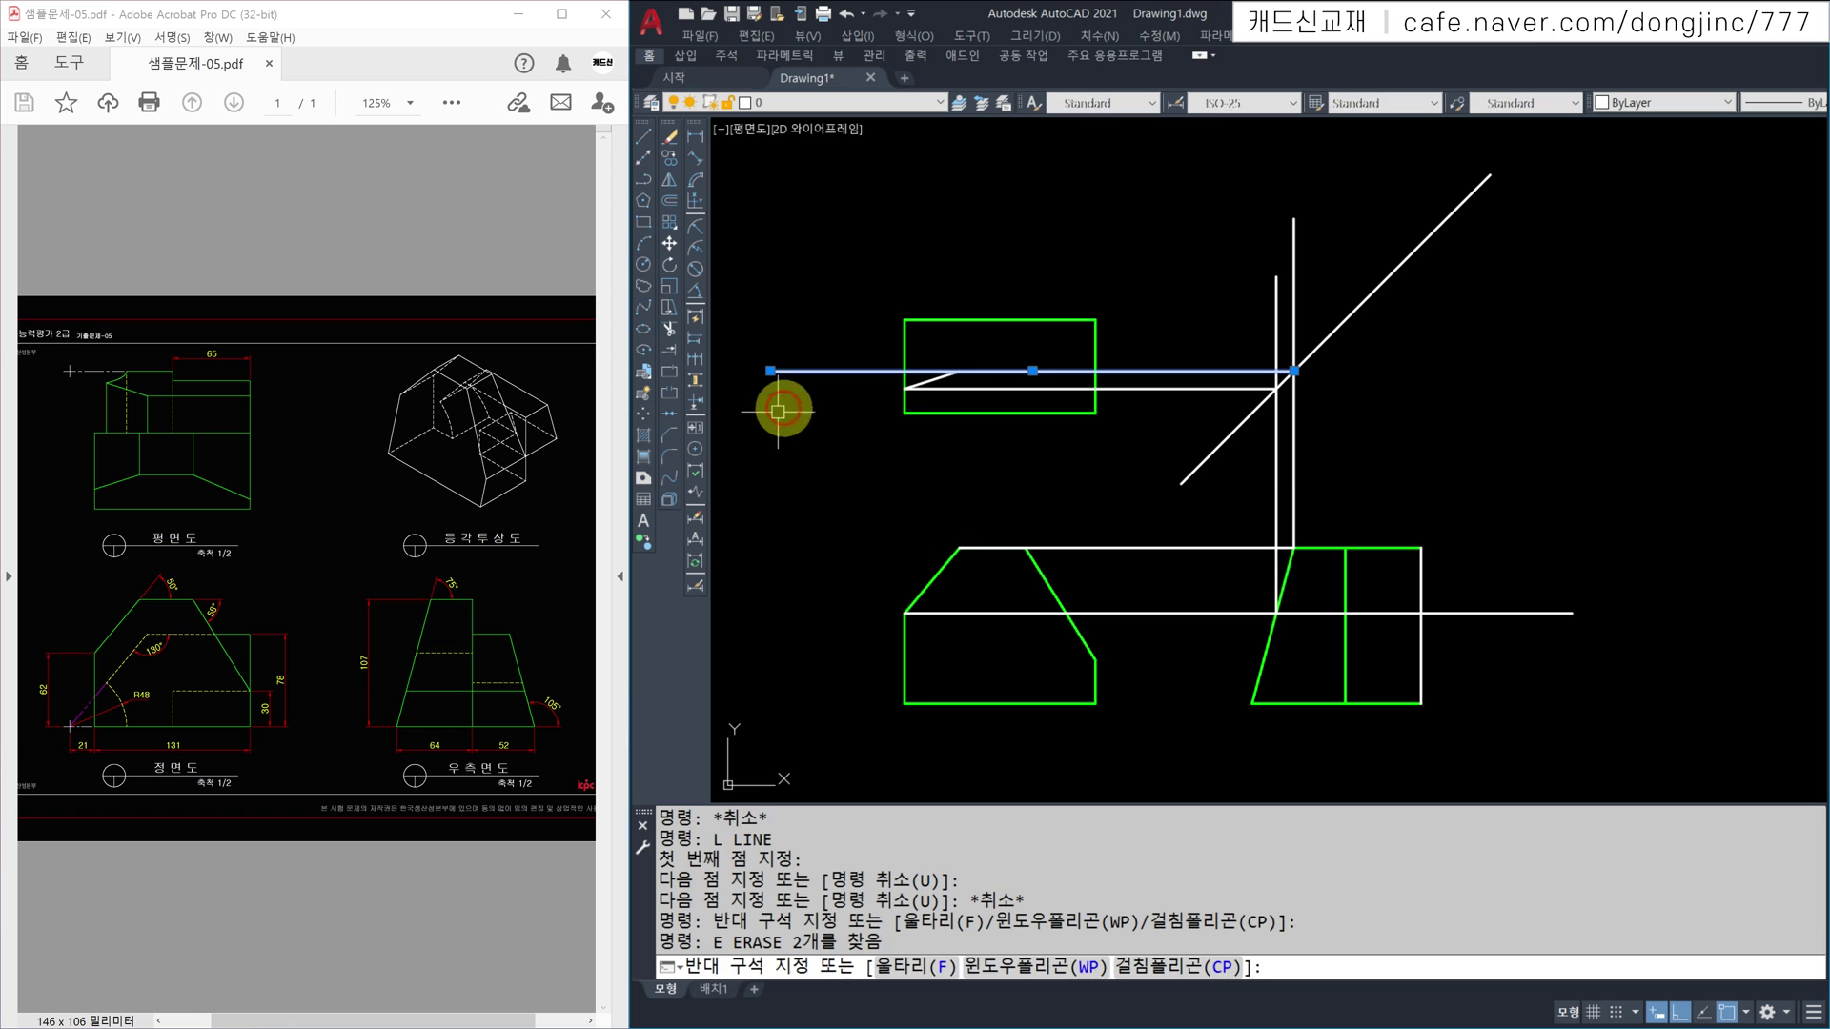
pyautogui.write('e')
pyautogui.press('Return')
# Step: Erase the side view's two vertical projection lines, the two horizontal lines between front and side views, and the remaining line across the top view
pyautogui.click(1334, 459)
pyautogui.click(1109, 483)
pyautogui.click(1108, 483)
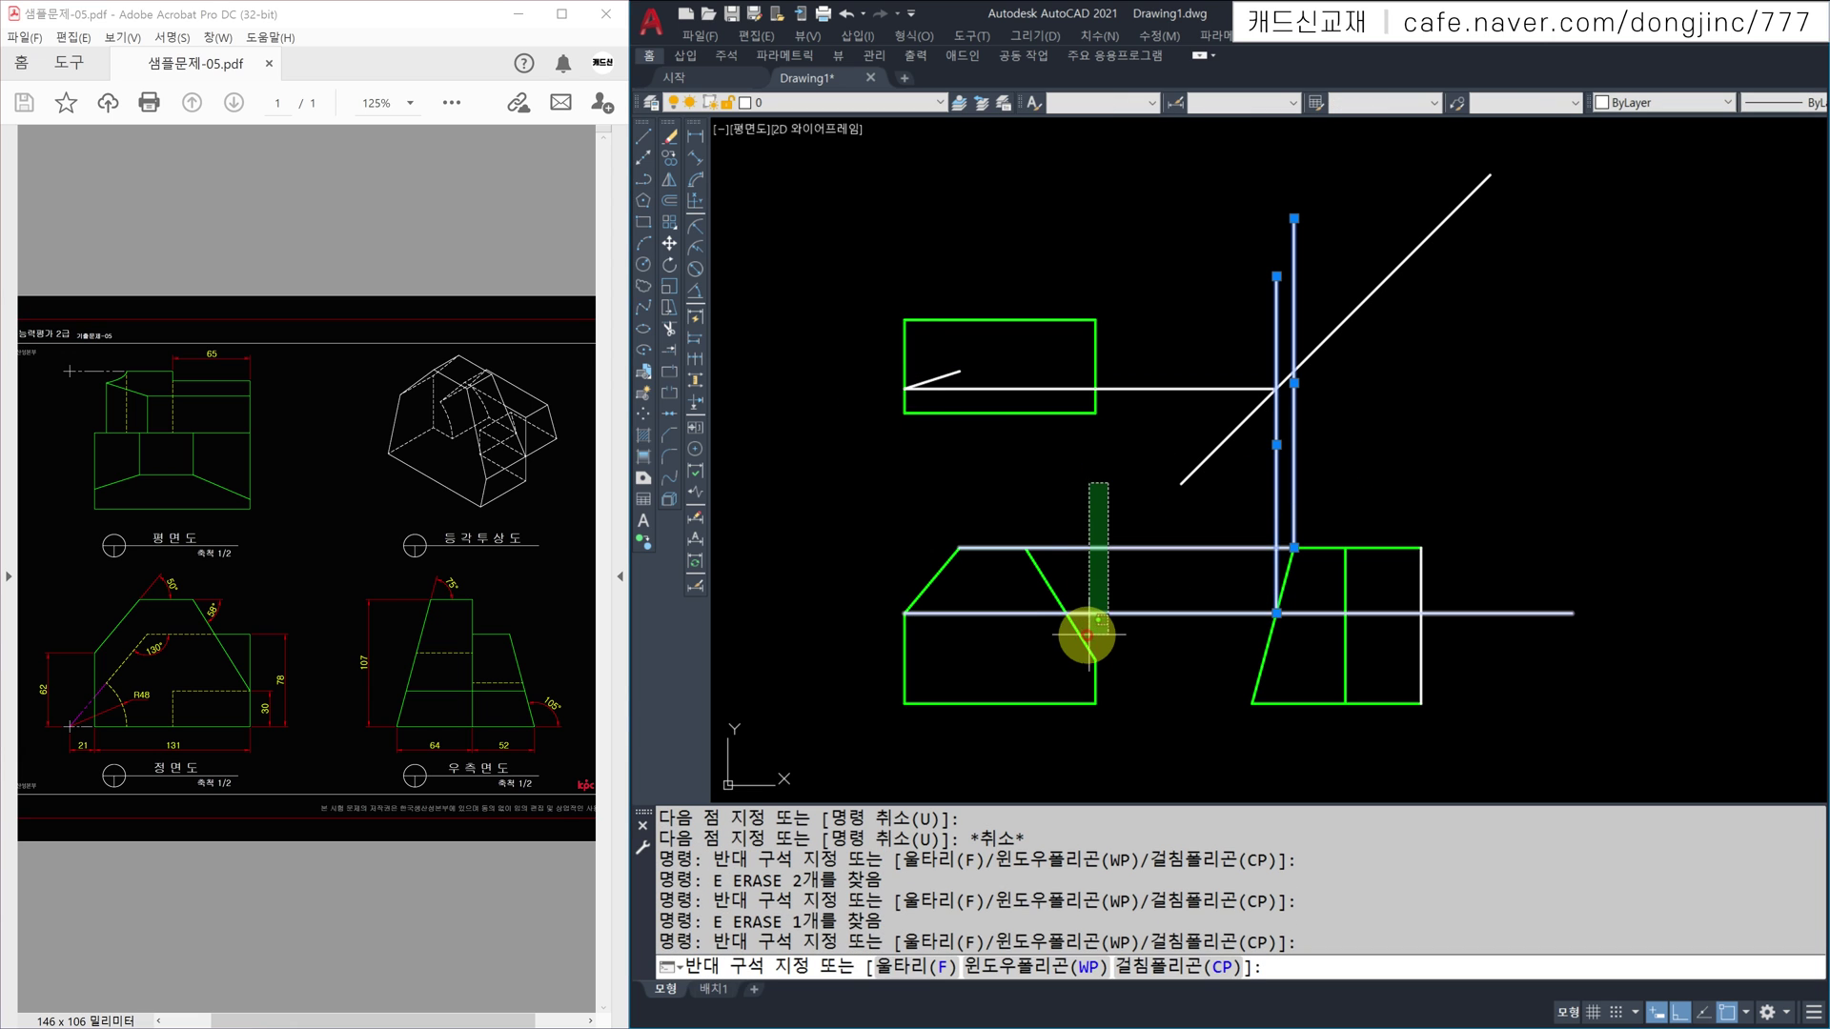
pyautogui.click(1087, 622)
pyautogui.write('e')
pyautogui.press('Return')
pyautogui.click(1196, 319)
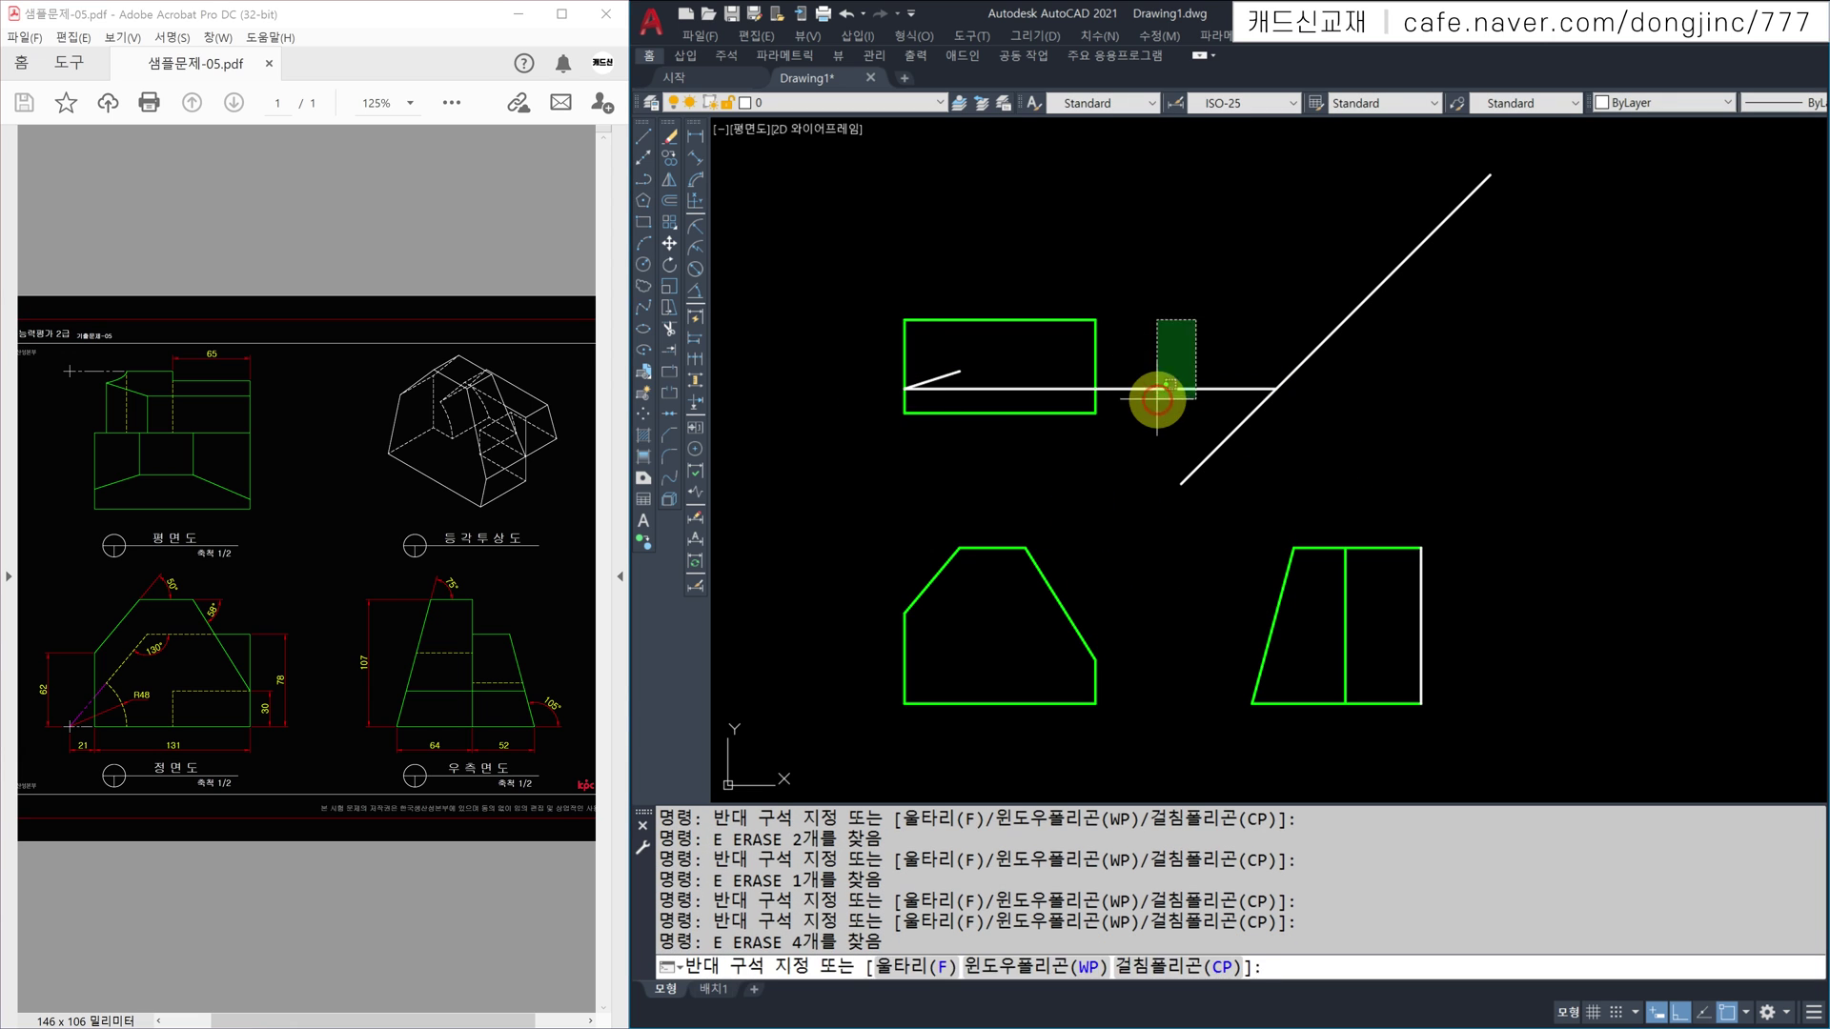
pyautogui.click(1155, 398)
pyautogui.write('e')
pyautogui.press('Return')
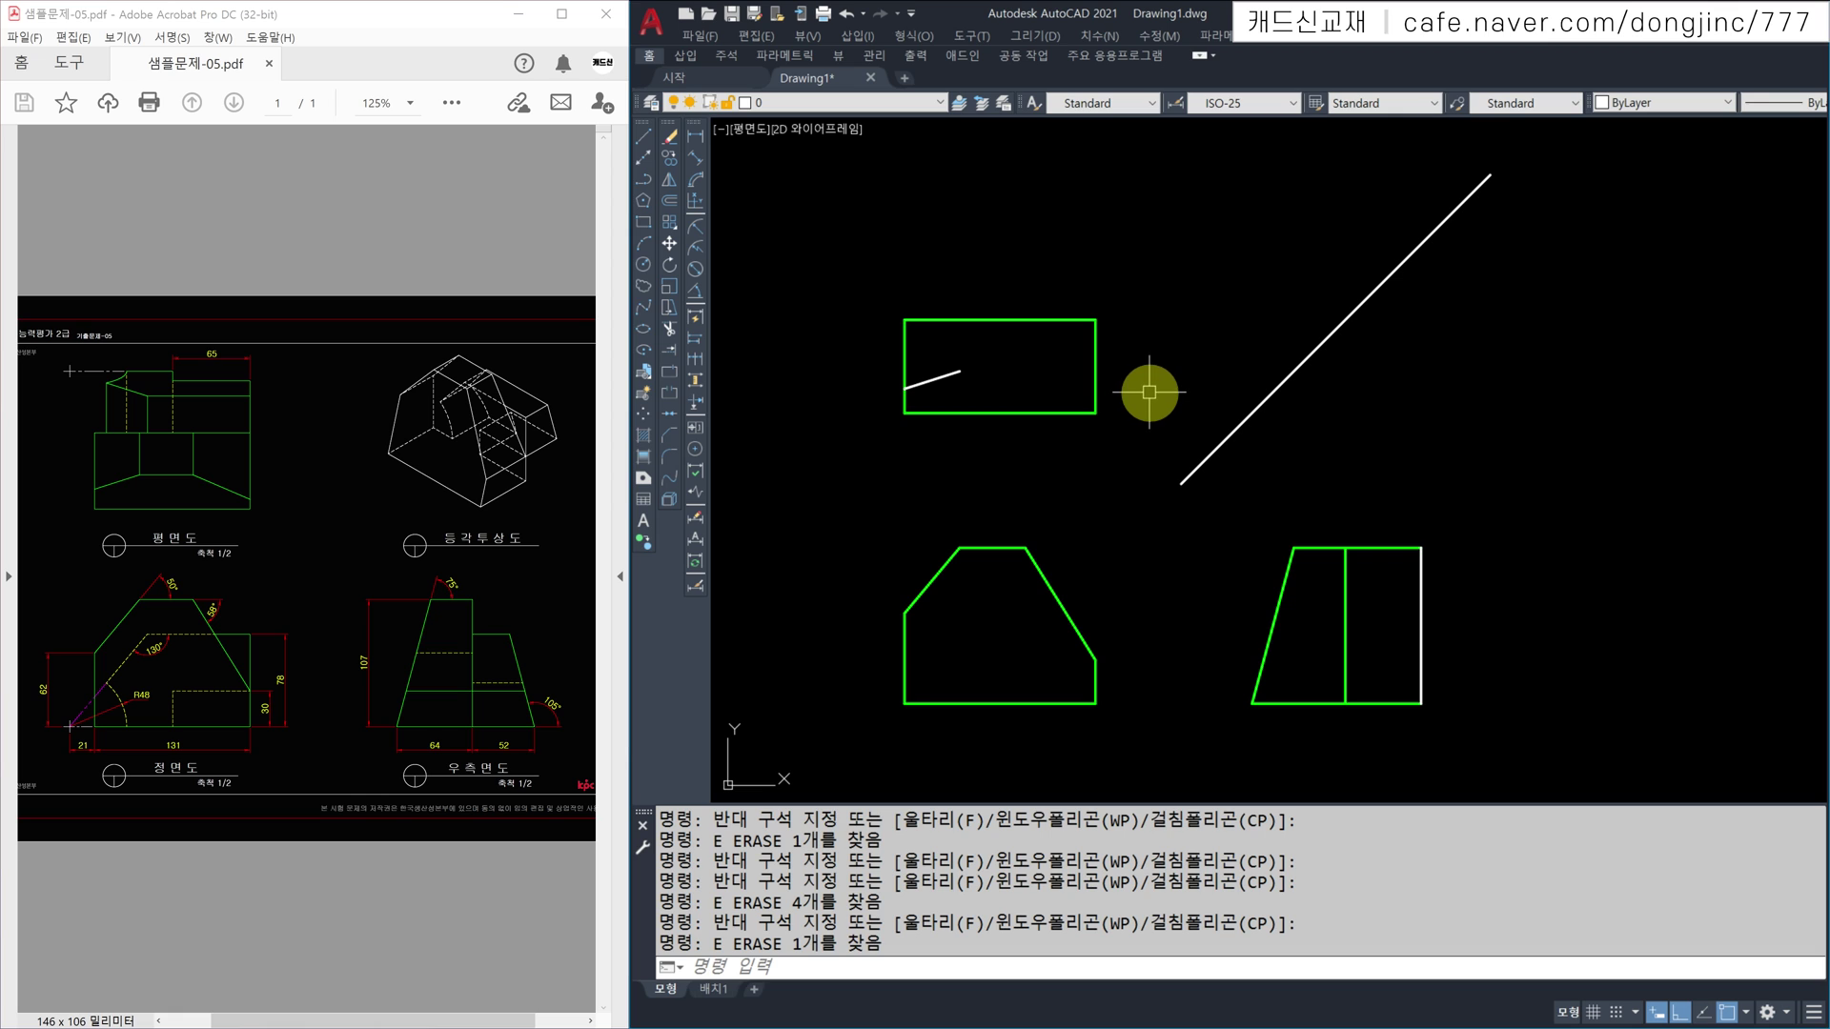
# Step: Draw a vertical projection line from the right end of the front view's top edge up through the top view
pyautogui.press('Escape')
pyautogui.press('Escape')
pyautogui.write('l')
pyautogui.press('Return')
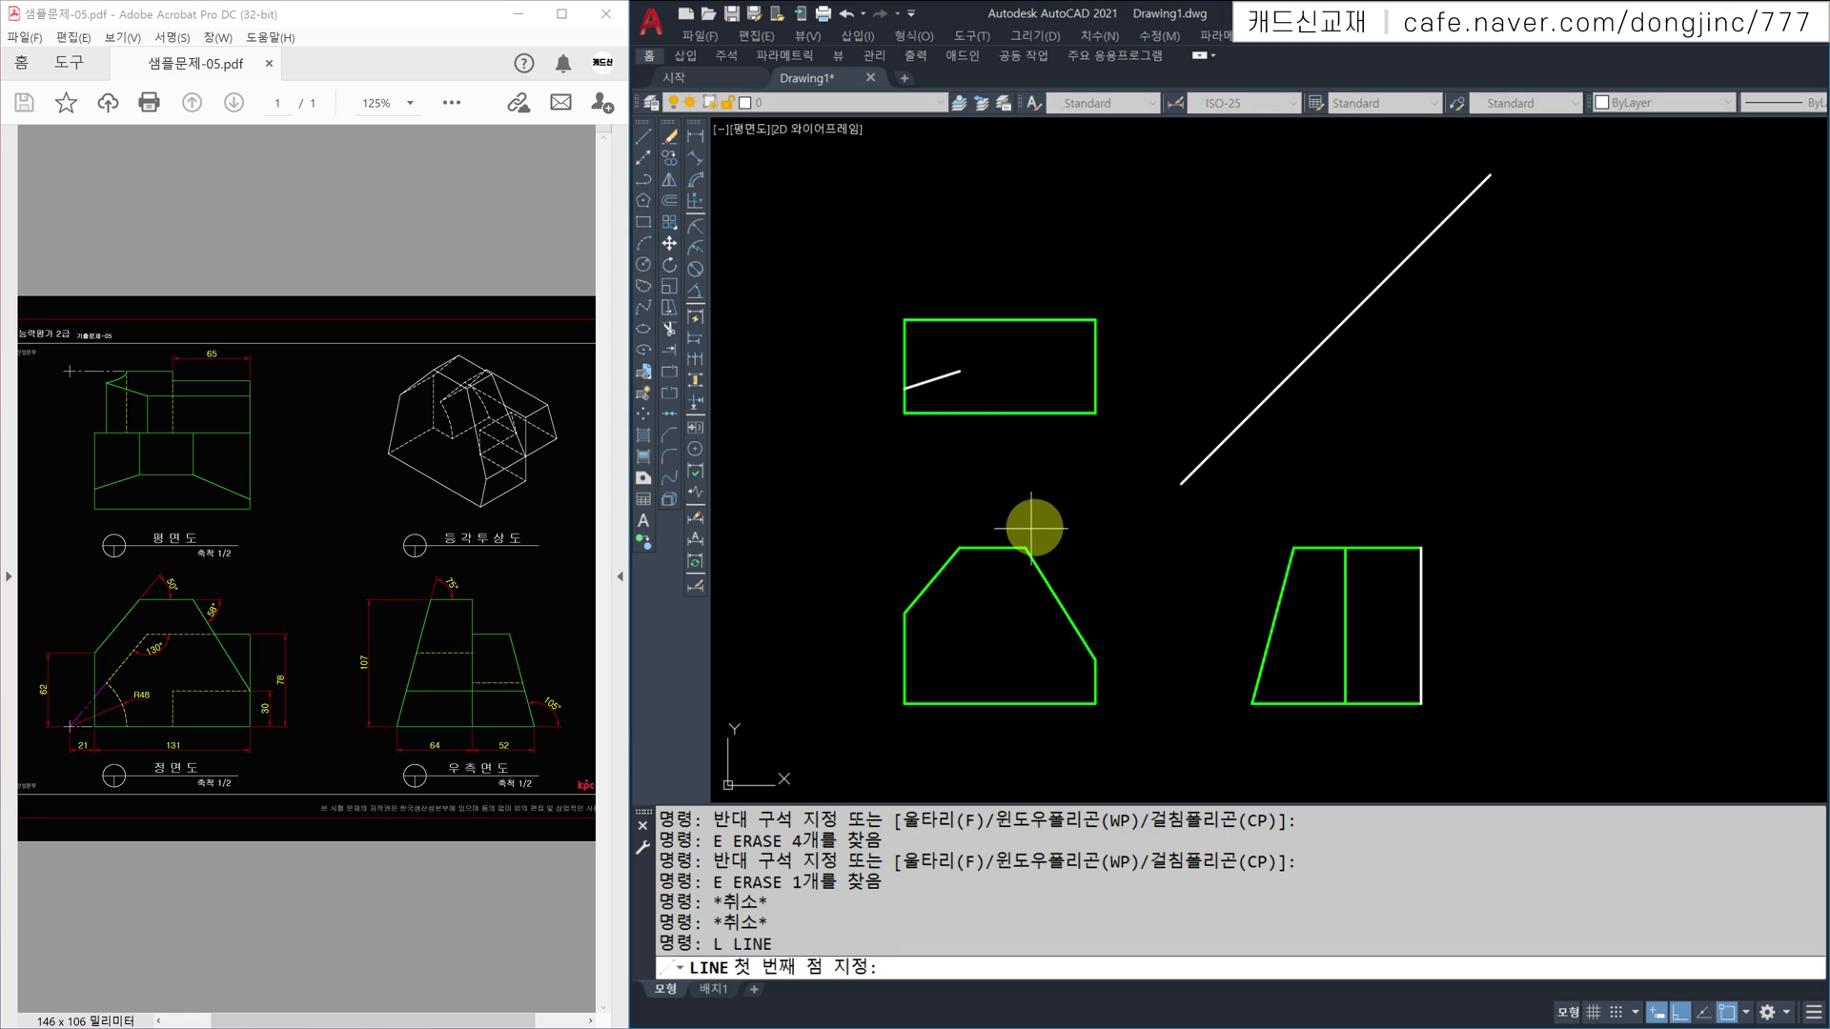
pyautogui.click(1024, 548)
pyautogui.click(1016, 207)
pyautogui.press('Escape')
# Step: Draw a horizontal edge from the top view's slanted line end to the vertical projection line, and erase that projection line
pyautogui.press('Return')
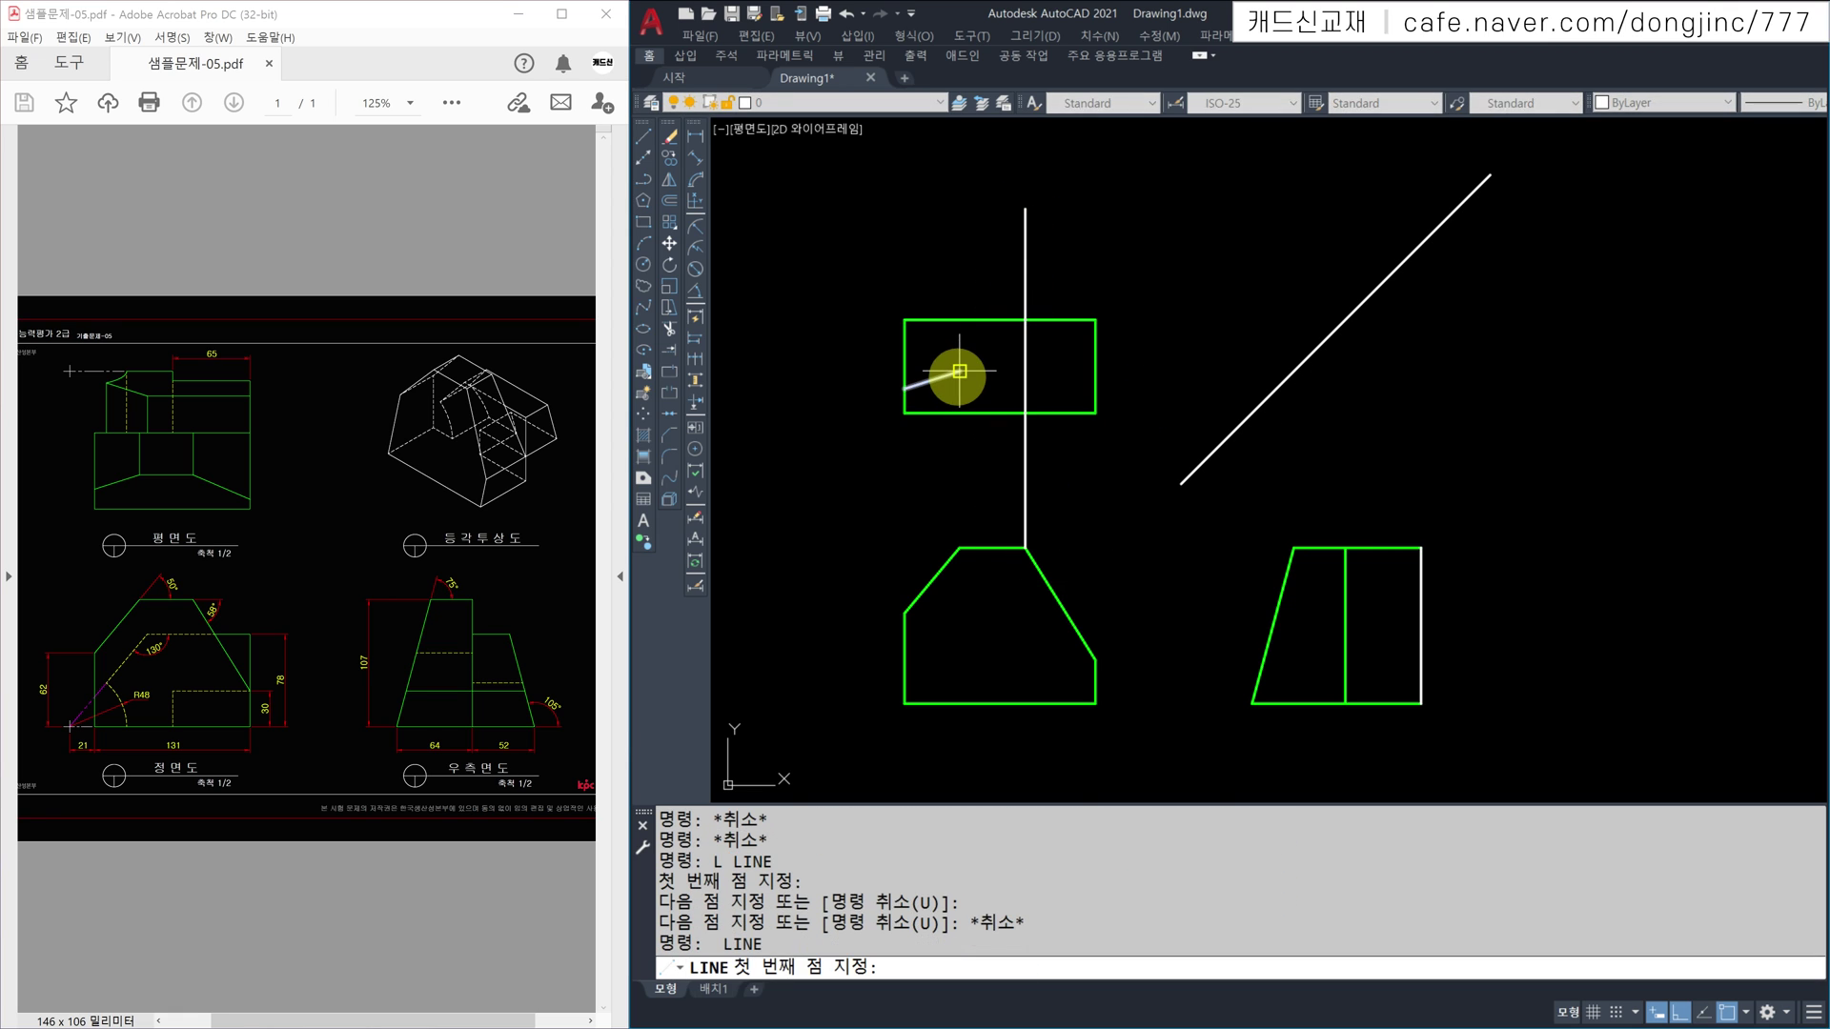
pyautogui.click(959, 371)
pyautogui.click(1024, 370)
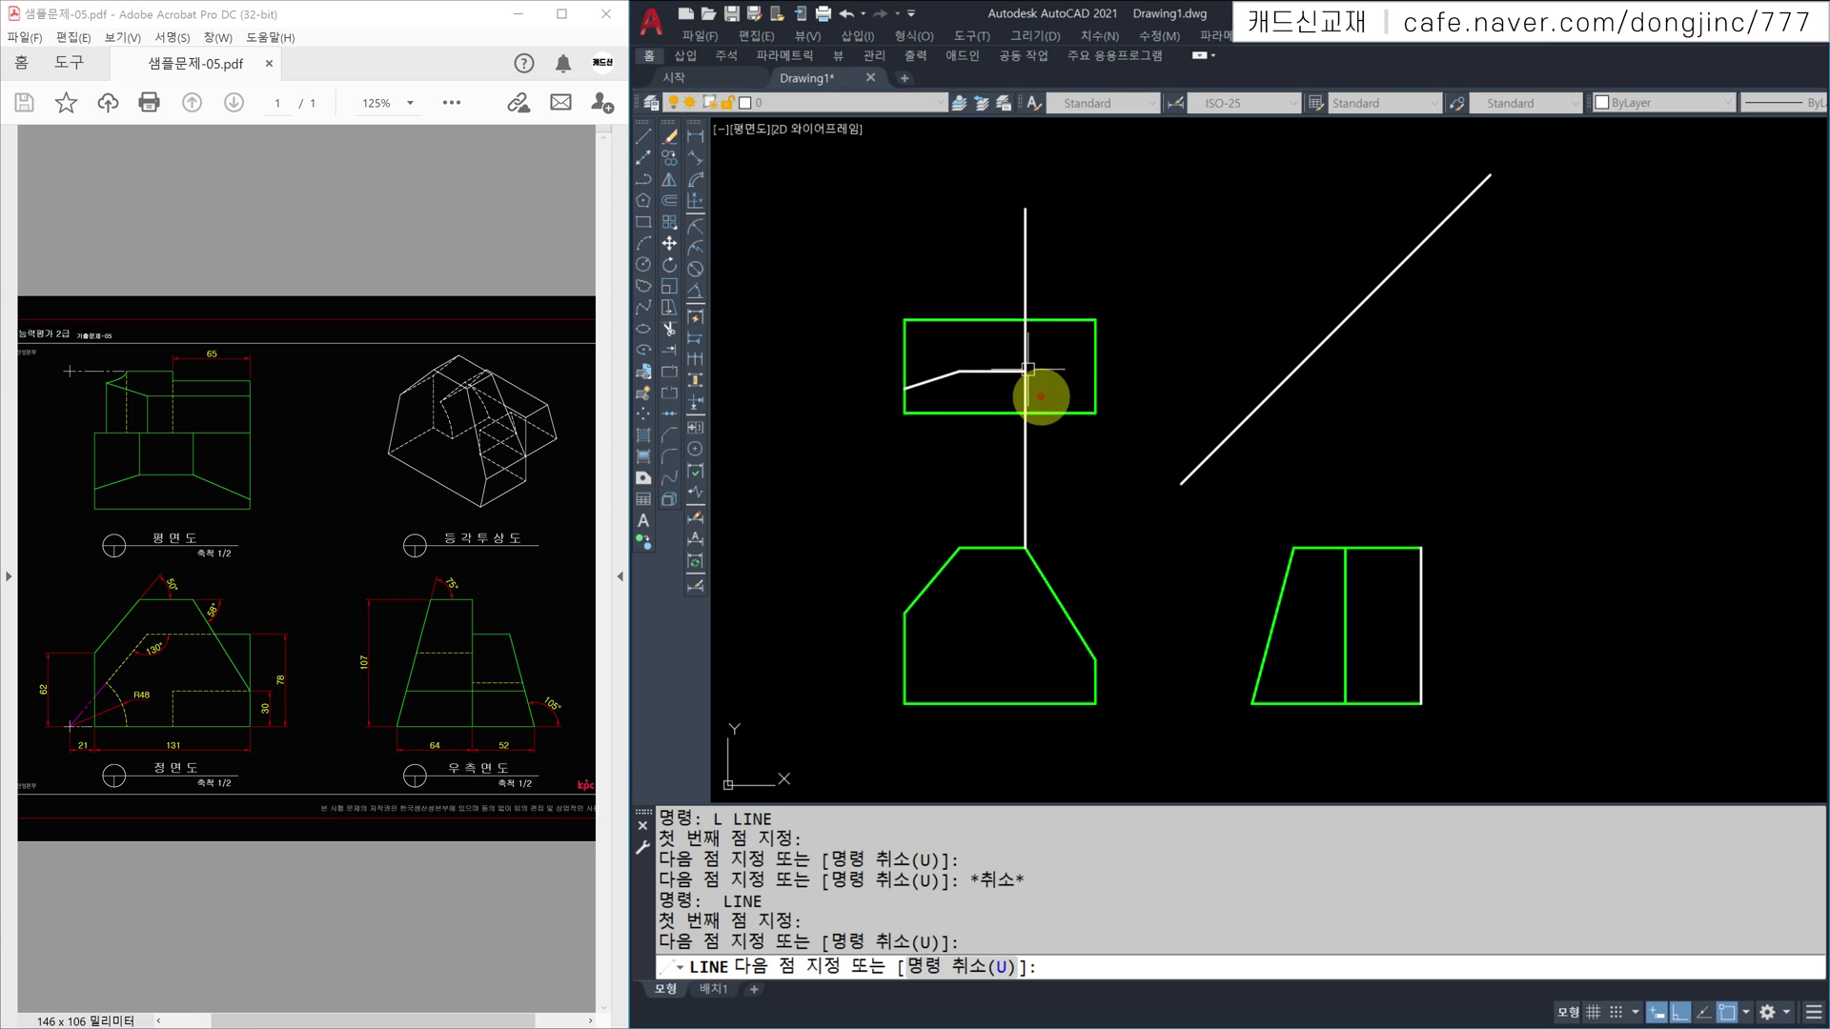
pyautogui.press('Escape')
pyautogui.click(1101, 484)
pyautogui.click(991, 488)
pyautogui.write('e')
pyautogui.press('Return')
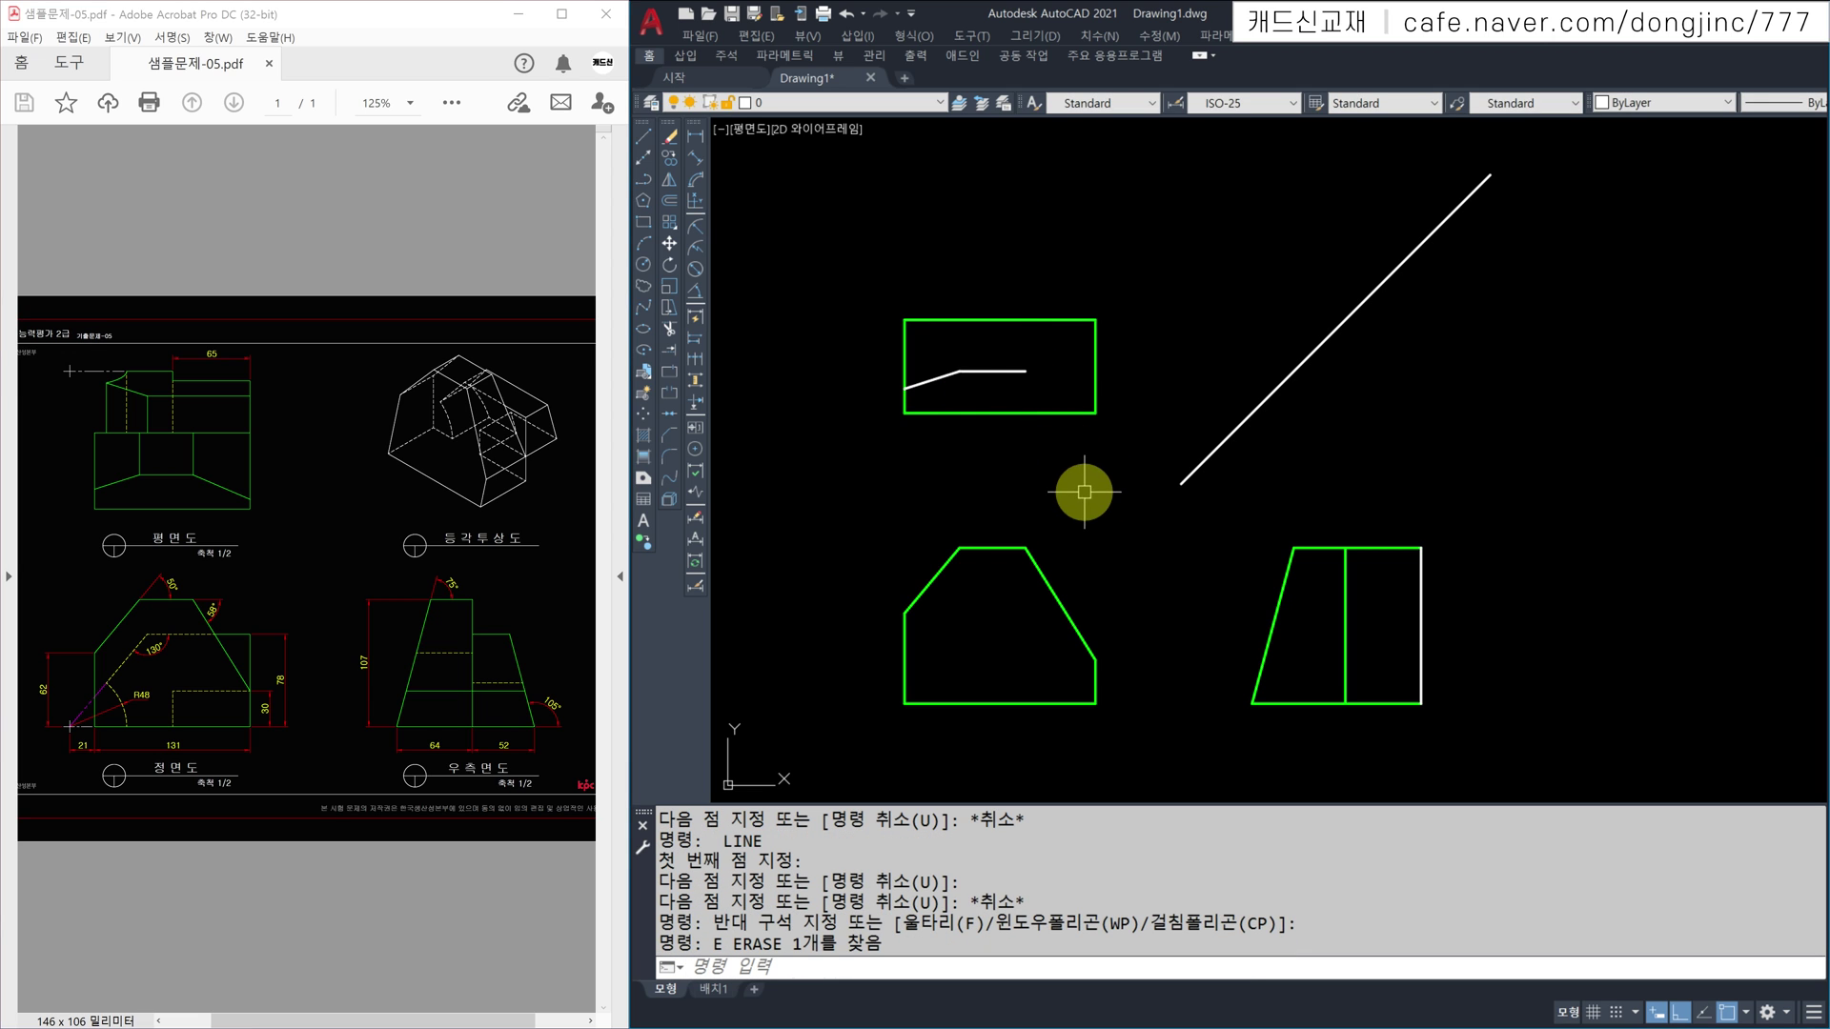
# Step: Draw vertical and horizontal projection lines from the lower end of the front view's right slanted edge through the top and side views
pyautogui.write('L')
pyautogui.press('Return')
pyautogui.click(1095, 658)
pyautogui.click(1095, 210)
pyautogui.press('Escape')
pyautogui.press('Return')
pyautogui.click(1095, 658)
pyautogui.click(1520, 657)
pyautogui.press('Escape')
# Step: Draw a vertical line from the horizontal projection's intersection with the side view's slanted edge up past the 45-degree line
pyautogui.press('Return')
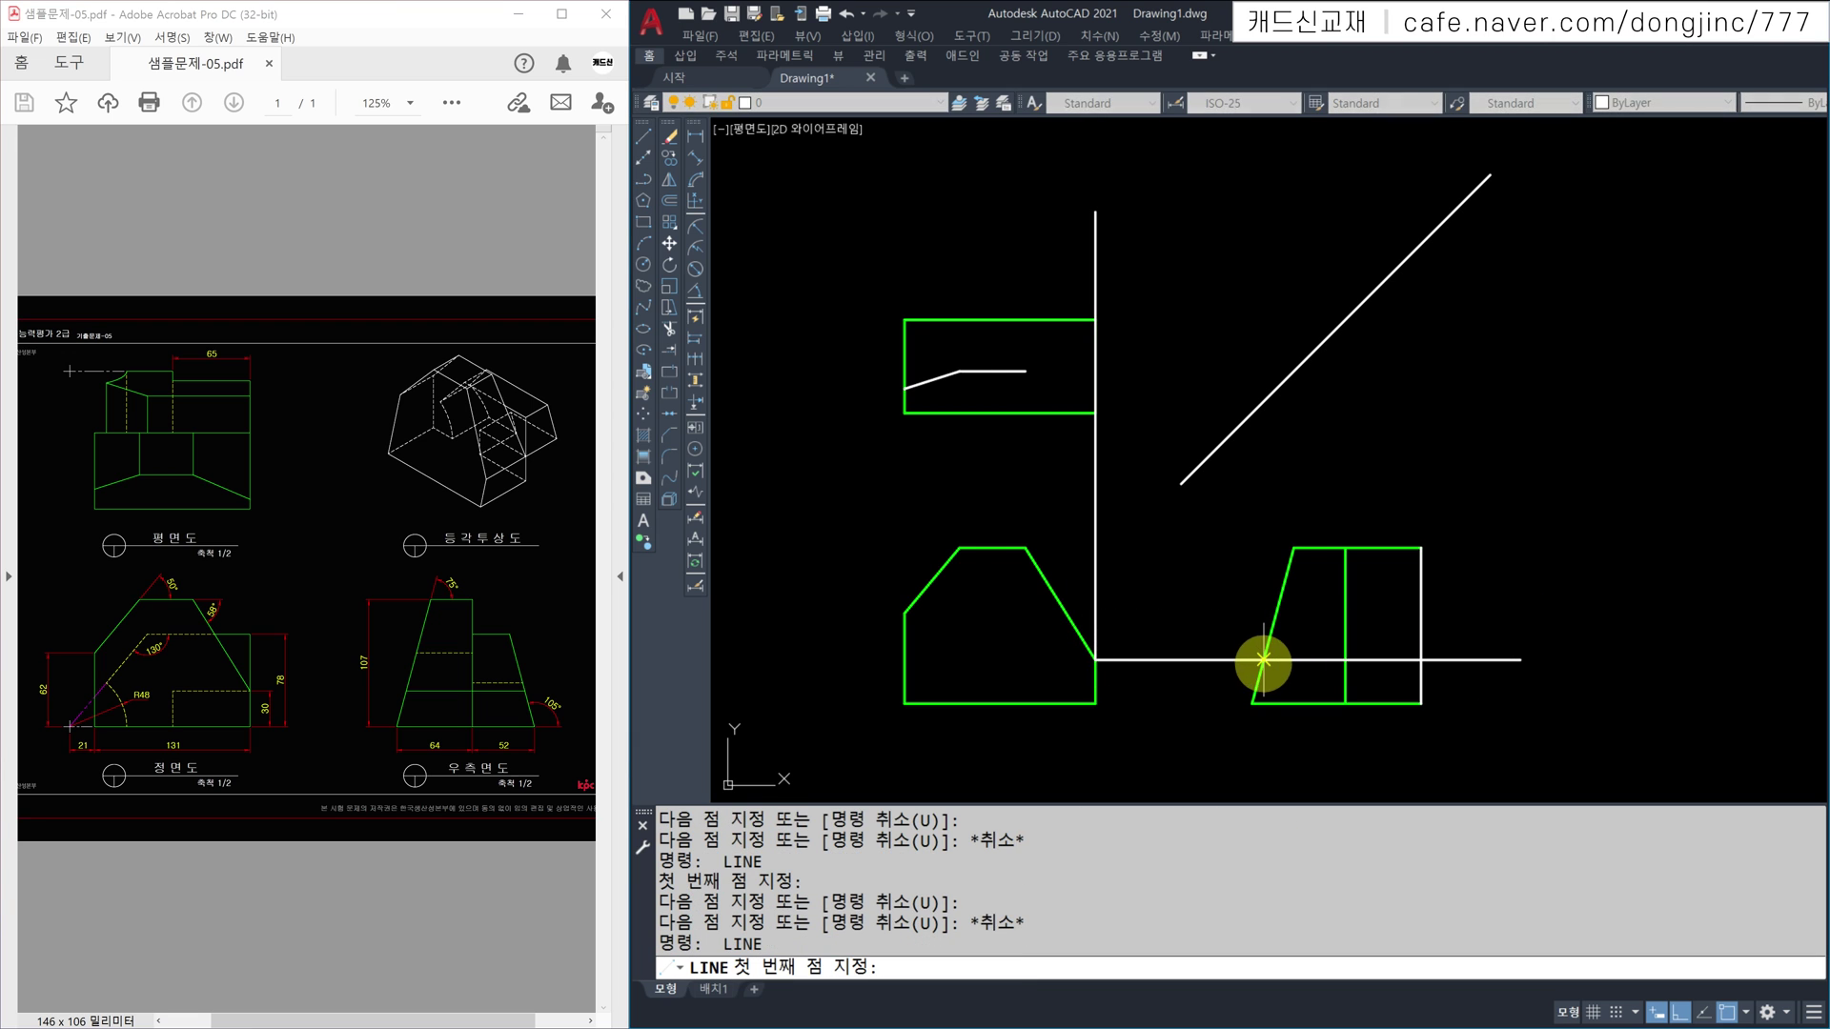
pyautogui.click(1264, 658)
pyautogui.click(1263, 243)
pyautogui.press('Escape')
# Step: Draw a line from the 45-degree line intersection to the top view's right edge and on to the inner horizontal edge's right end
pyautogui.press('Return')
pyautogui.click(1264, 401)
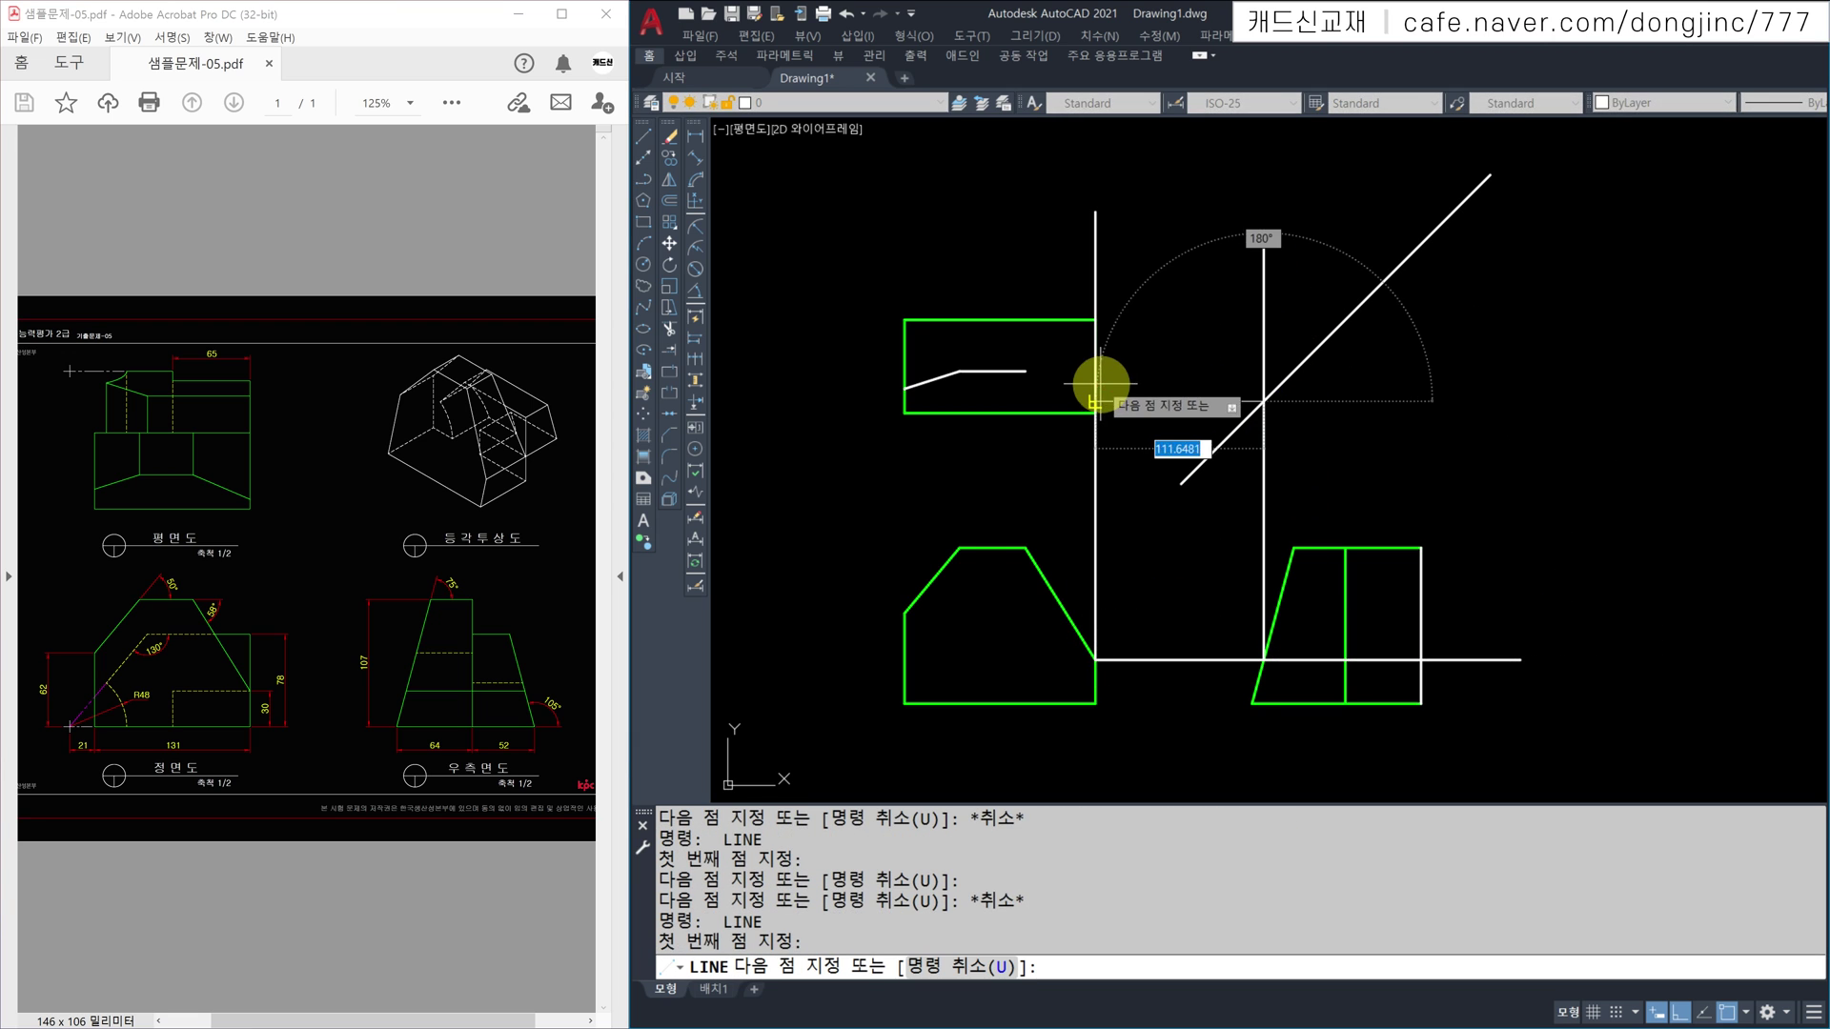
pyautogui.click(1095, 401)
pyautogui.click(1025, 371)
pyautogui.press('Escape')
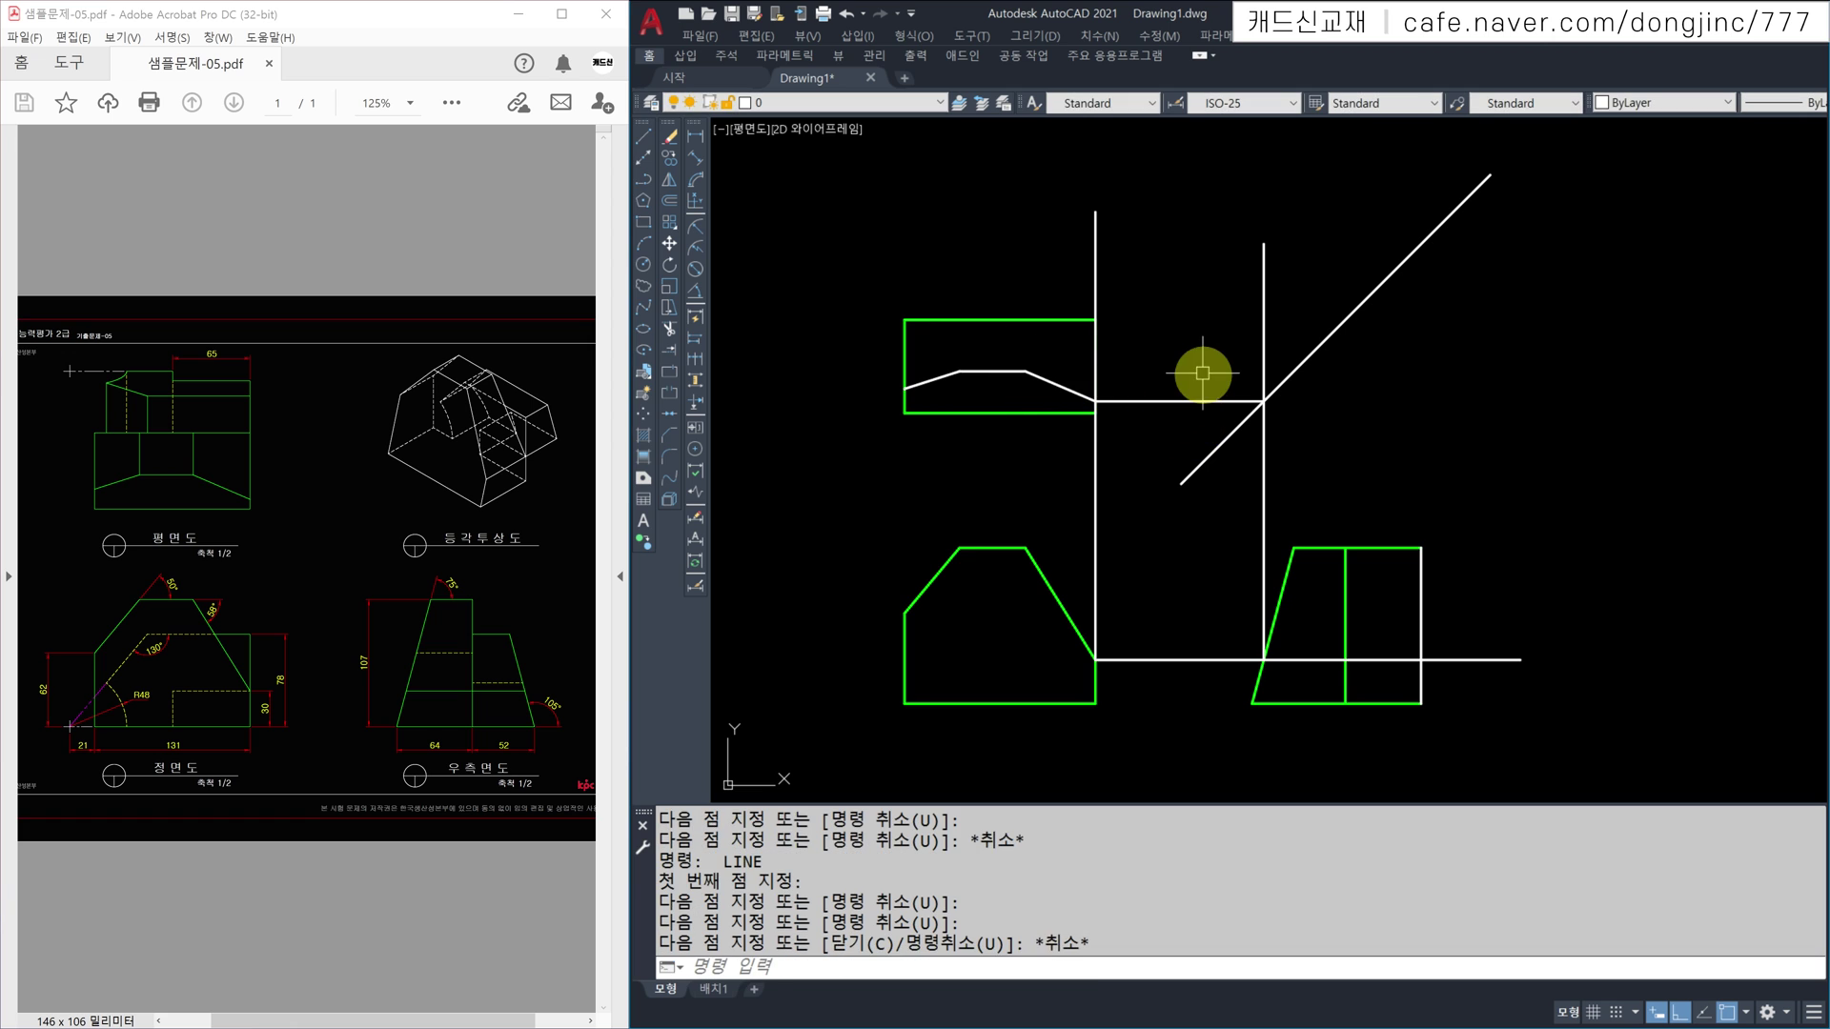
# Step: Erase the horizontal and vertical projection lines between the views, keeping the top view's new right slanted edge
pyautogui.click(1181, 358)
pyautogui.click(1124, 461)
pyautogui.write('e')
pyautogui.press('Return')
pyautogui.click(1061, 499)
pyautogui.click(1298, 518)
pyautogui.click(1193, 556)
pyautogui.click(1152, 686)
pyautogui.write('e')
pyautogui.press('Return')
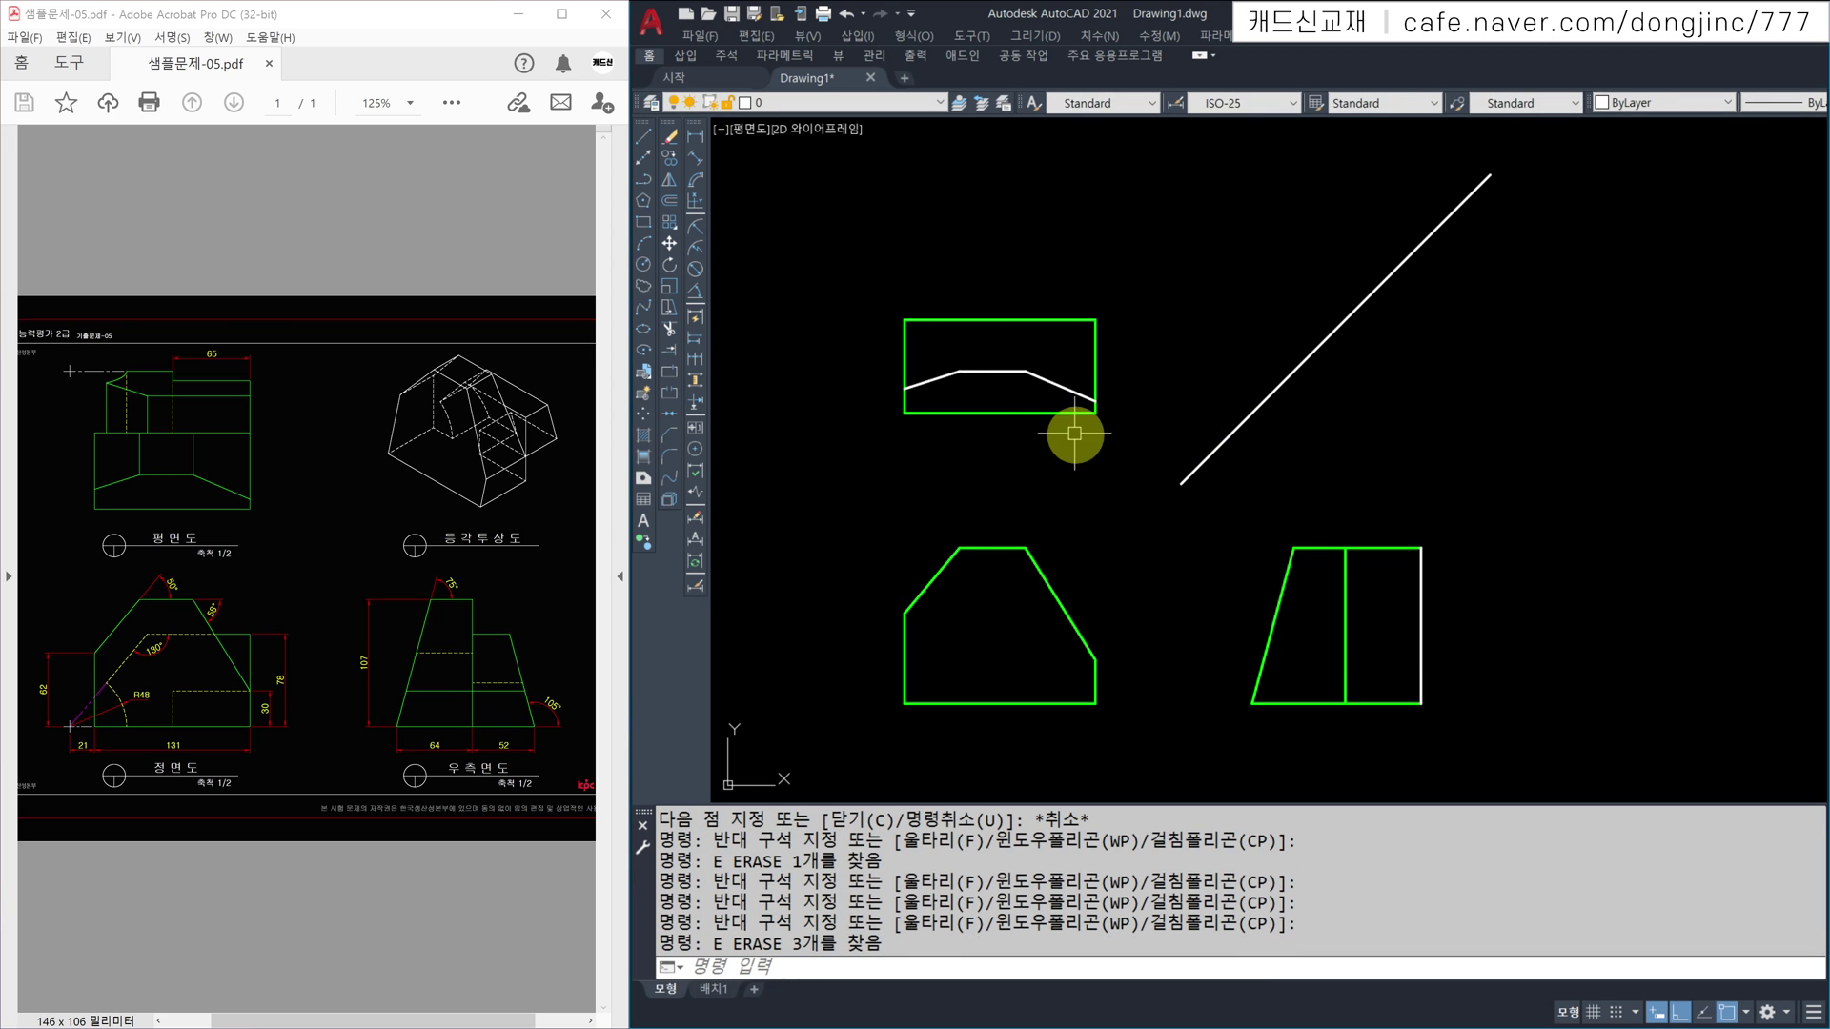
# Step: Draw vertical lines from both ends of the top view's inner horizontal edge up to the rectangle's upper edge
pyautogui.write('l')
pyautogui.press('Return')
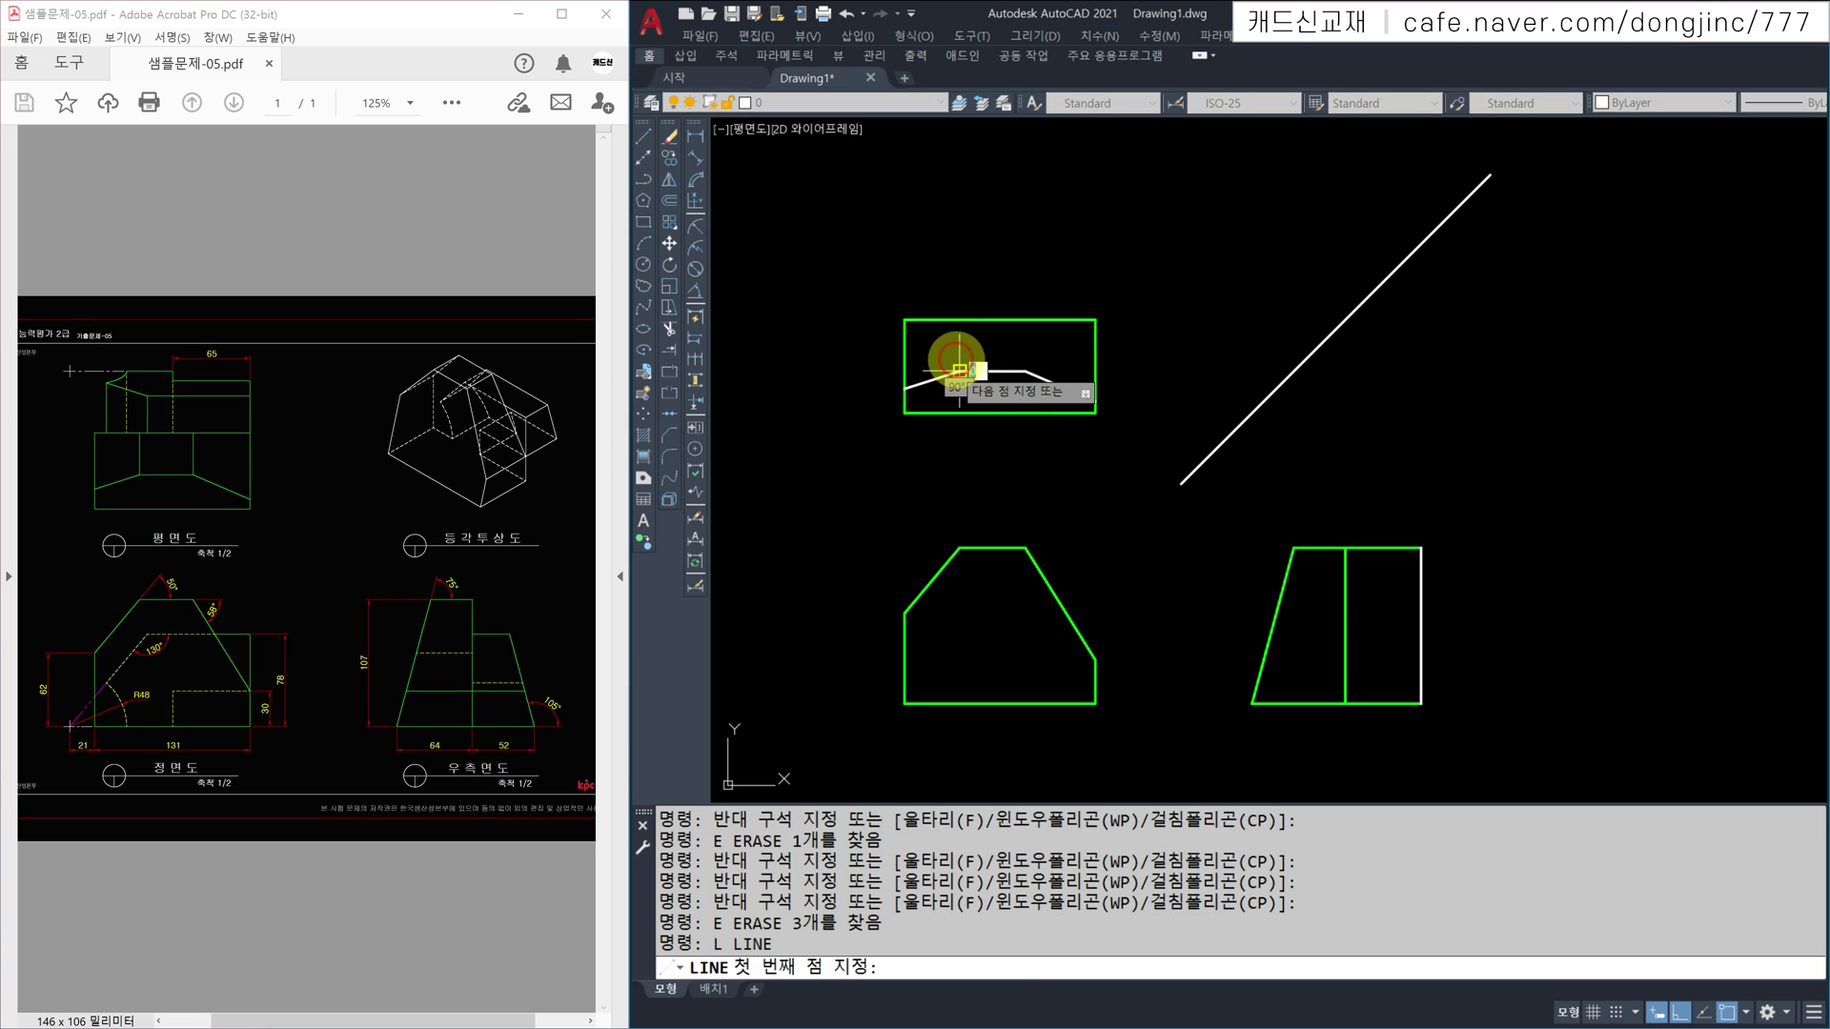
pyautogui.click(959, 370)
pyautogui.click(959, 321)
pyautogui.press('Escape')
pyautogui.press('Return')
pyautogui.click(1025, 370)
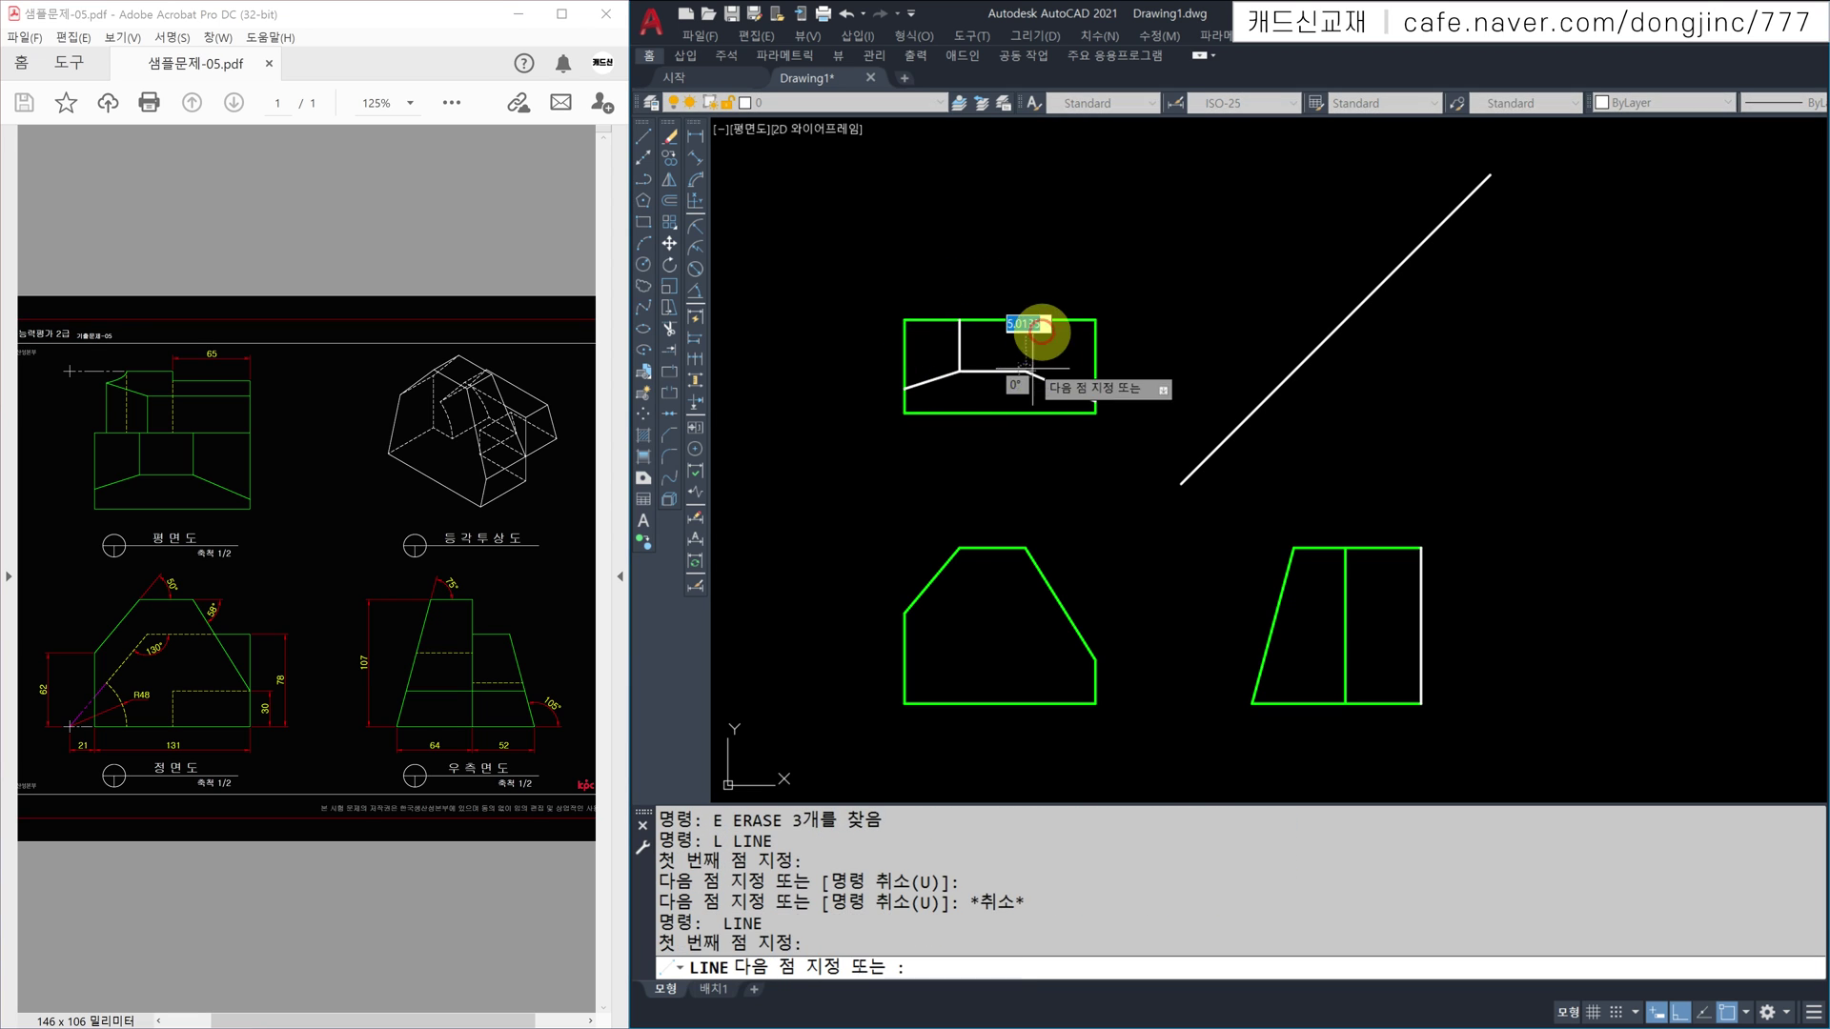
pyautogui.click(1025, 321)
pyautogui.press('Escape')
# Step: Match the top view's new inner edges to the properties of the rectangle's upper edge
pyautogui.write('ma')
pyautogui.press('Return')
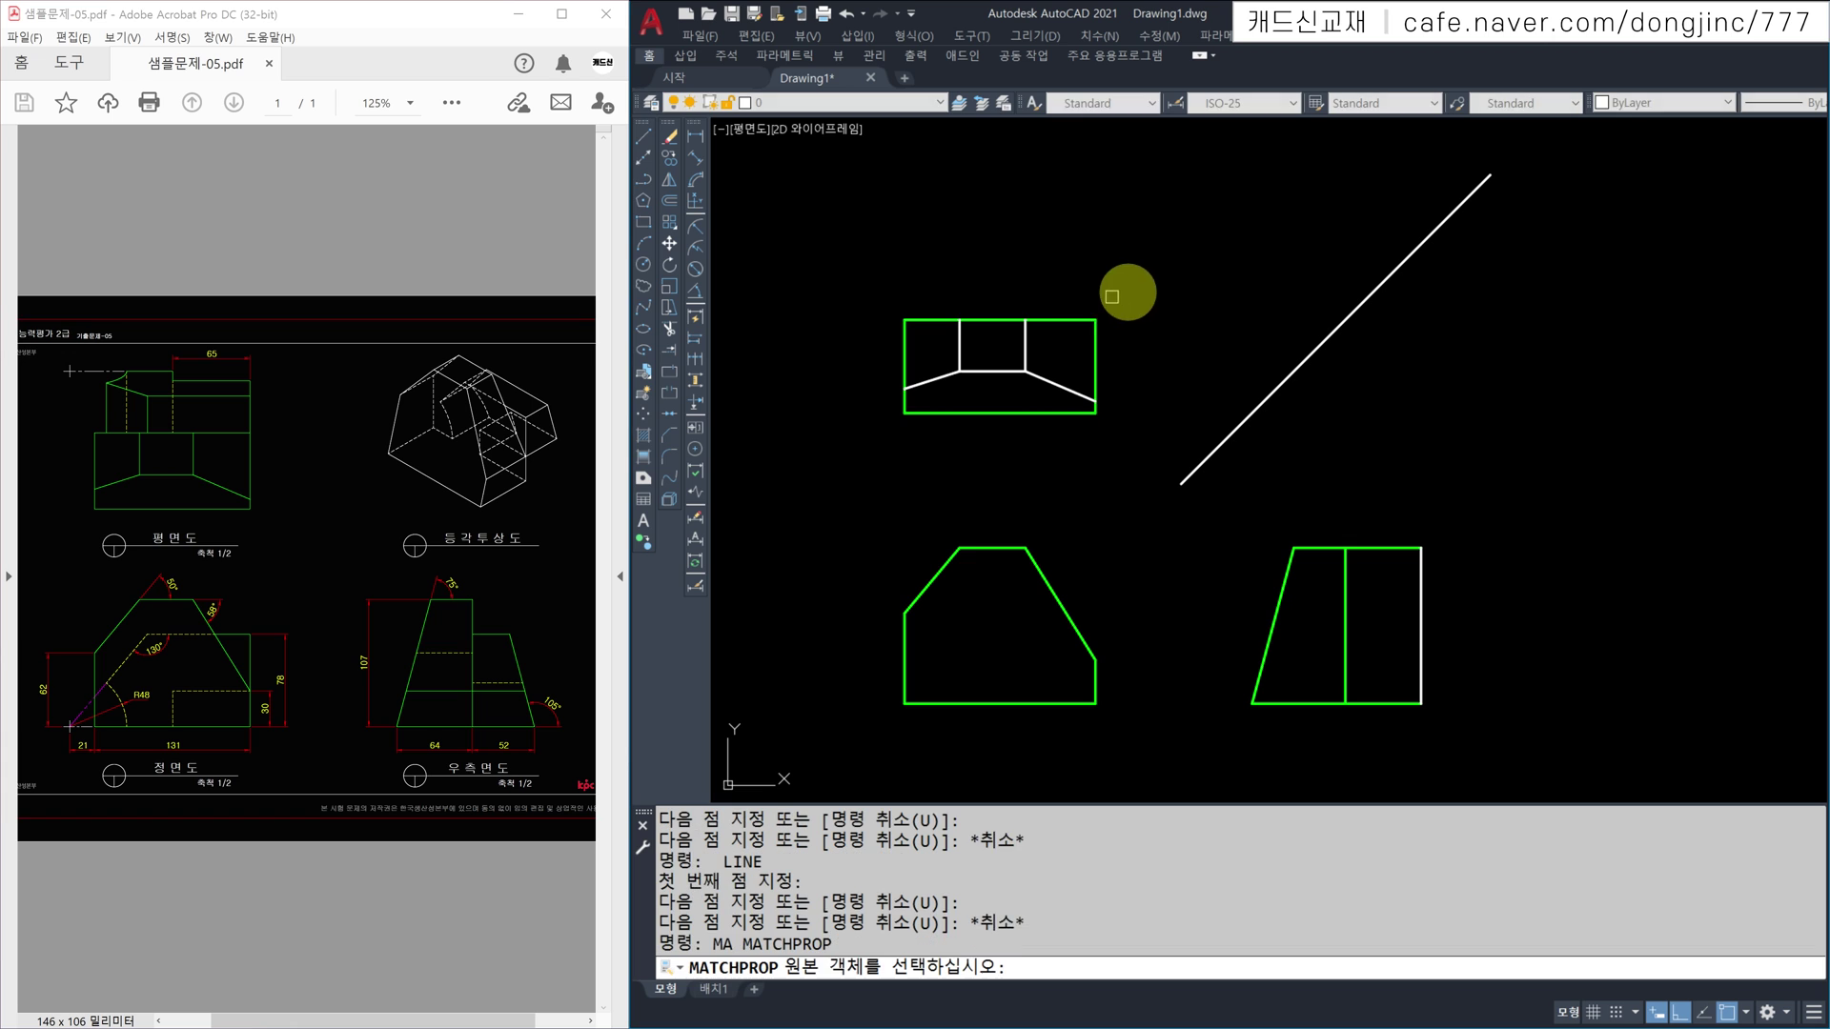
pyautogui.click(1083, 320)
pyautogui.click(1123, 274)
pyautogui.click(922, 419)
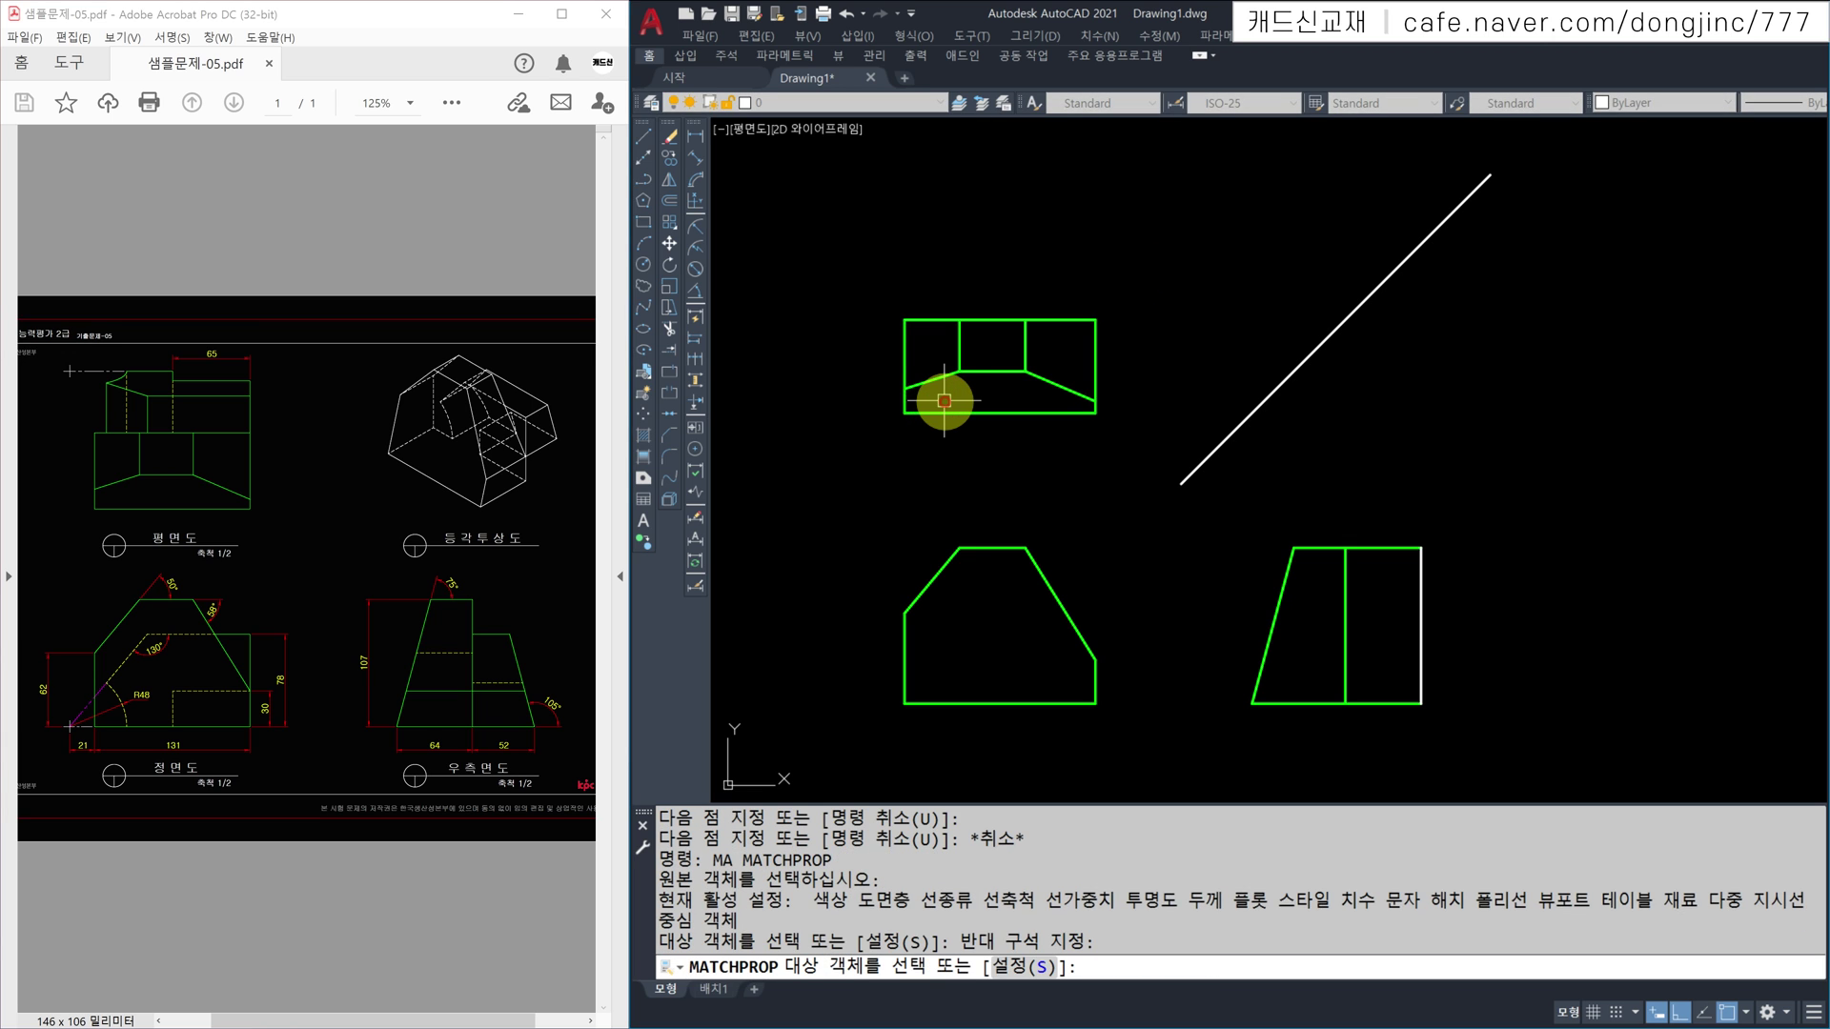
pyautogui.press('Escape')
pyautogui.press('Escape')
pyautogui.press('Escape')
pyautogui.press('Escape')
pyautogui.press('Escape')
# Step: Draw a horizontal line from the front view's lower right slope corner to the side view's middle vertical edge, trimming the part outside the side view
pyautogui.write('l')
pyautogui.press('Return')
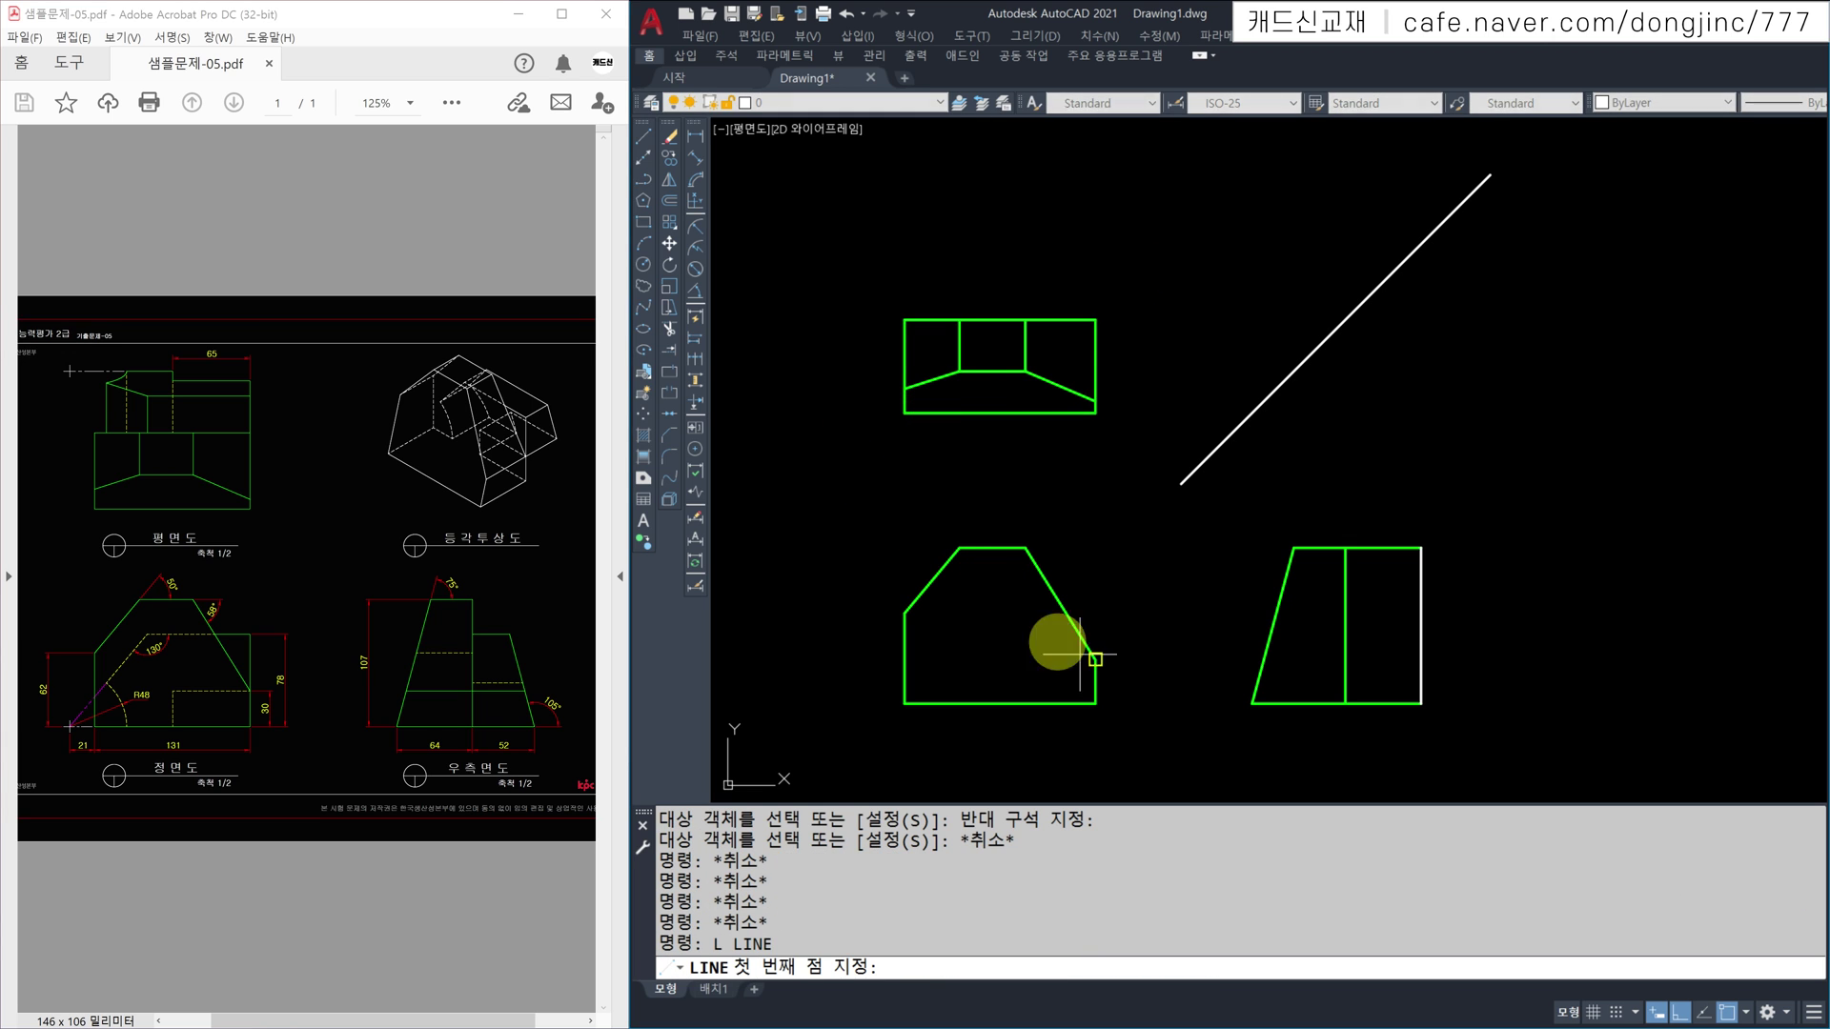
pyautogui.click(1095, 659)
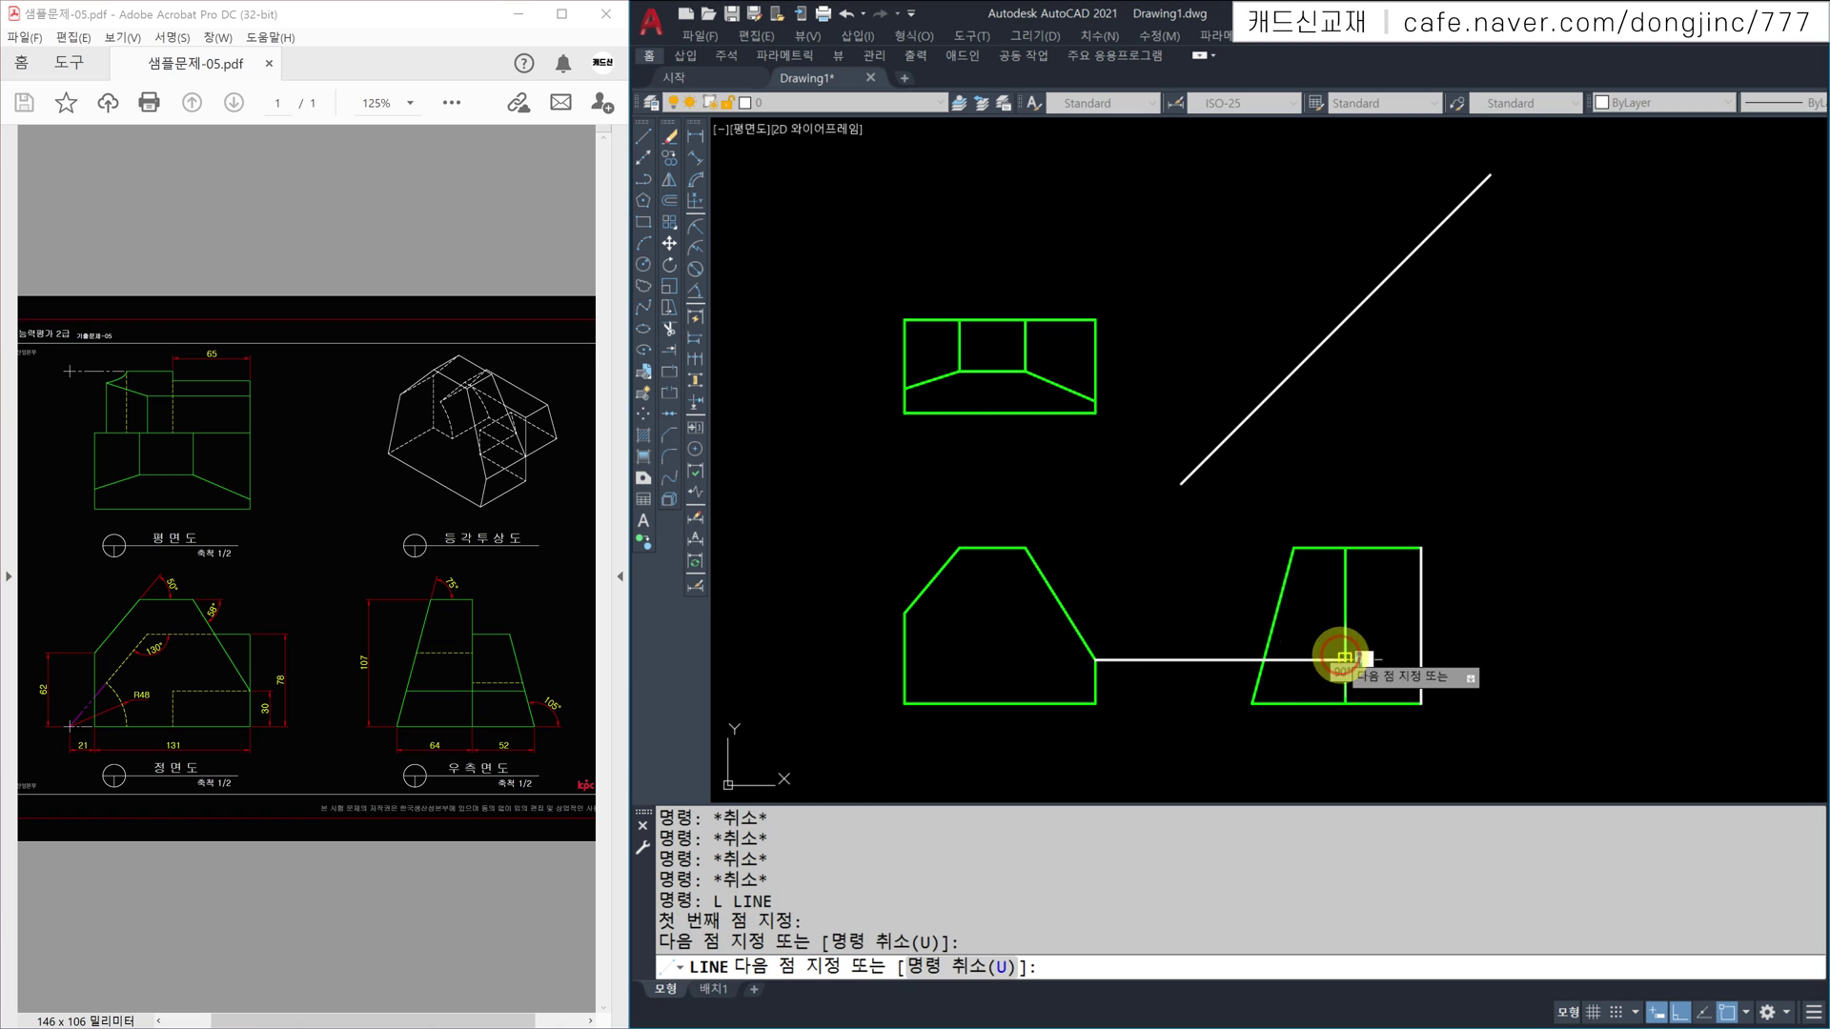
pyautogui.click(1345, 658)
pyautogui.press('Escape')
pyautogui.write('tr')
pyautogui.press('Return')
pyautogui.moveTo(1181, 605); pyautogui.dragTo(1141, 701)
pyautogui.press('Escape')
# Step: Match the side view's new horizontal edge to the properties of its bottom edge
pyautogui.write('MA')
pyautogui.press('Return')
pyautogui.click(1331, 703)
pyautogui.click(1316, 659)
pyautogui.press('Escape')
pyautogui.press('Escape')
pyautogui.press('Escape')
pyautogui.press('Escape')
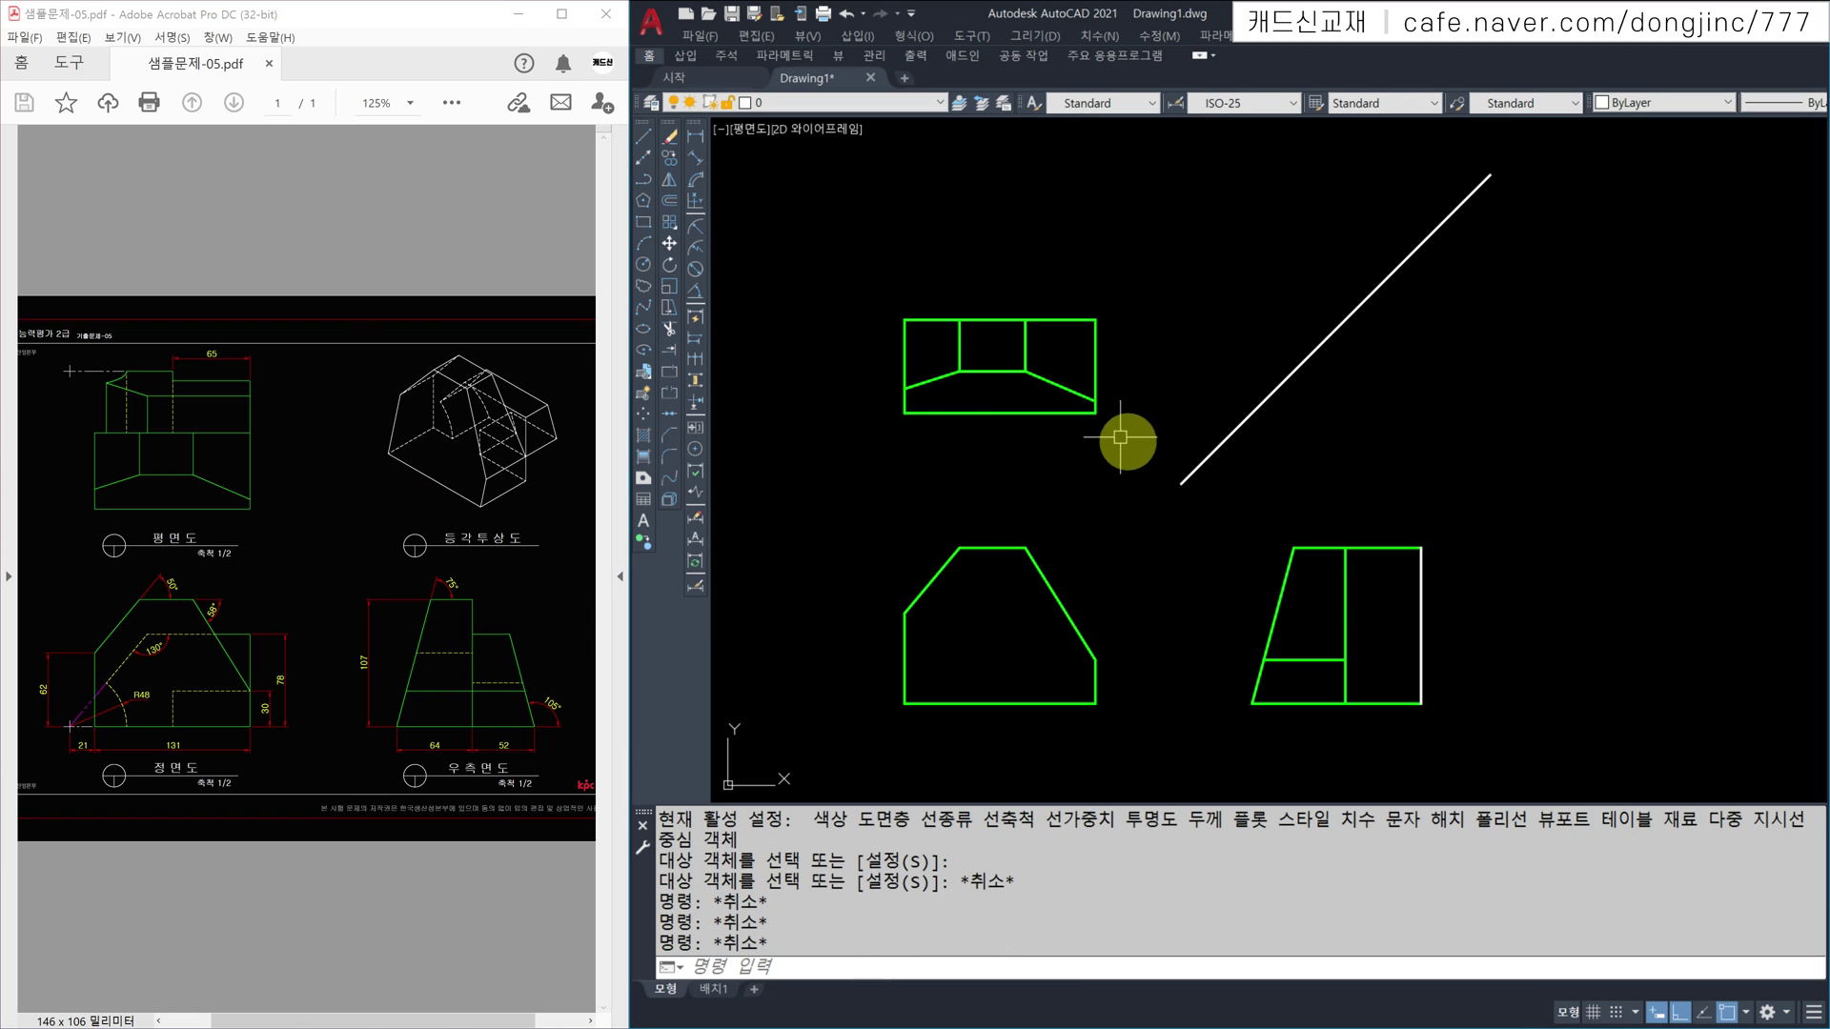
pyautogui.press('Escape')
pyautogui.press('Escape')
pyautogui.press('Escape')
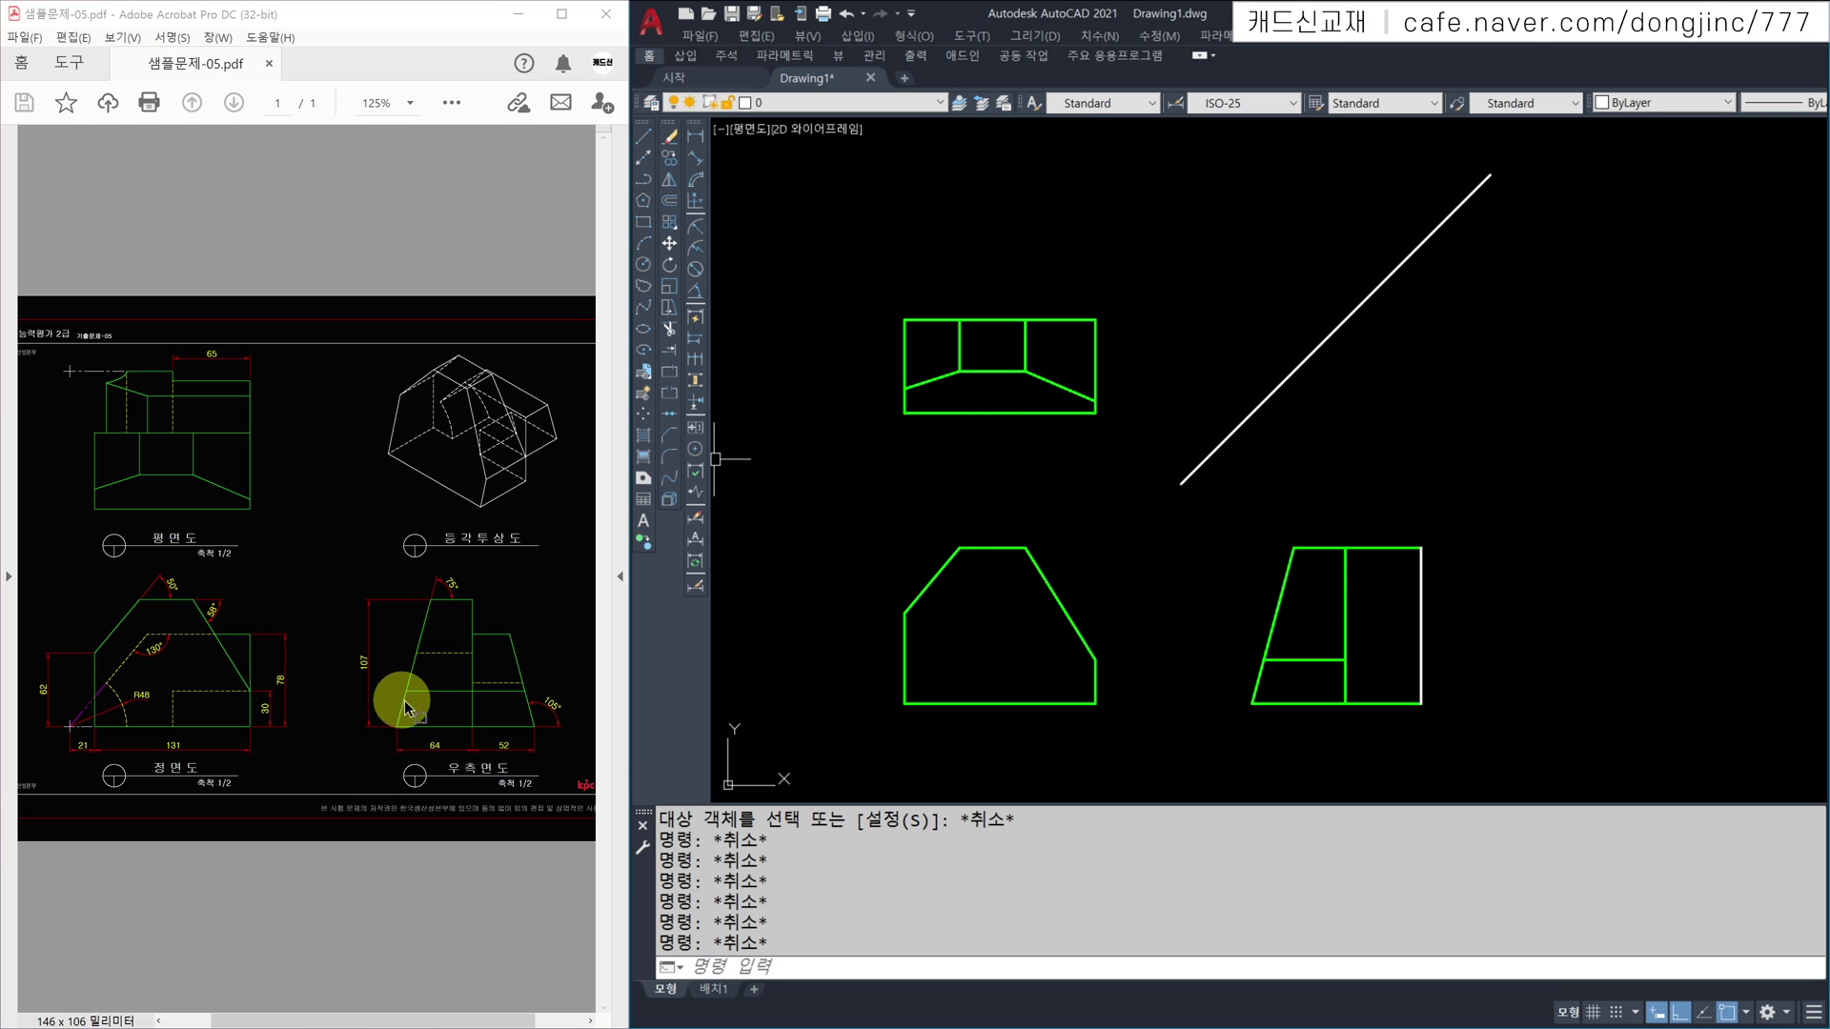
pyautogui.press('Escape')
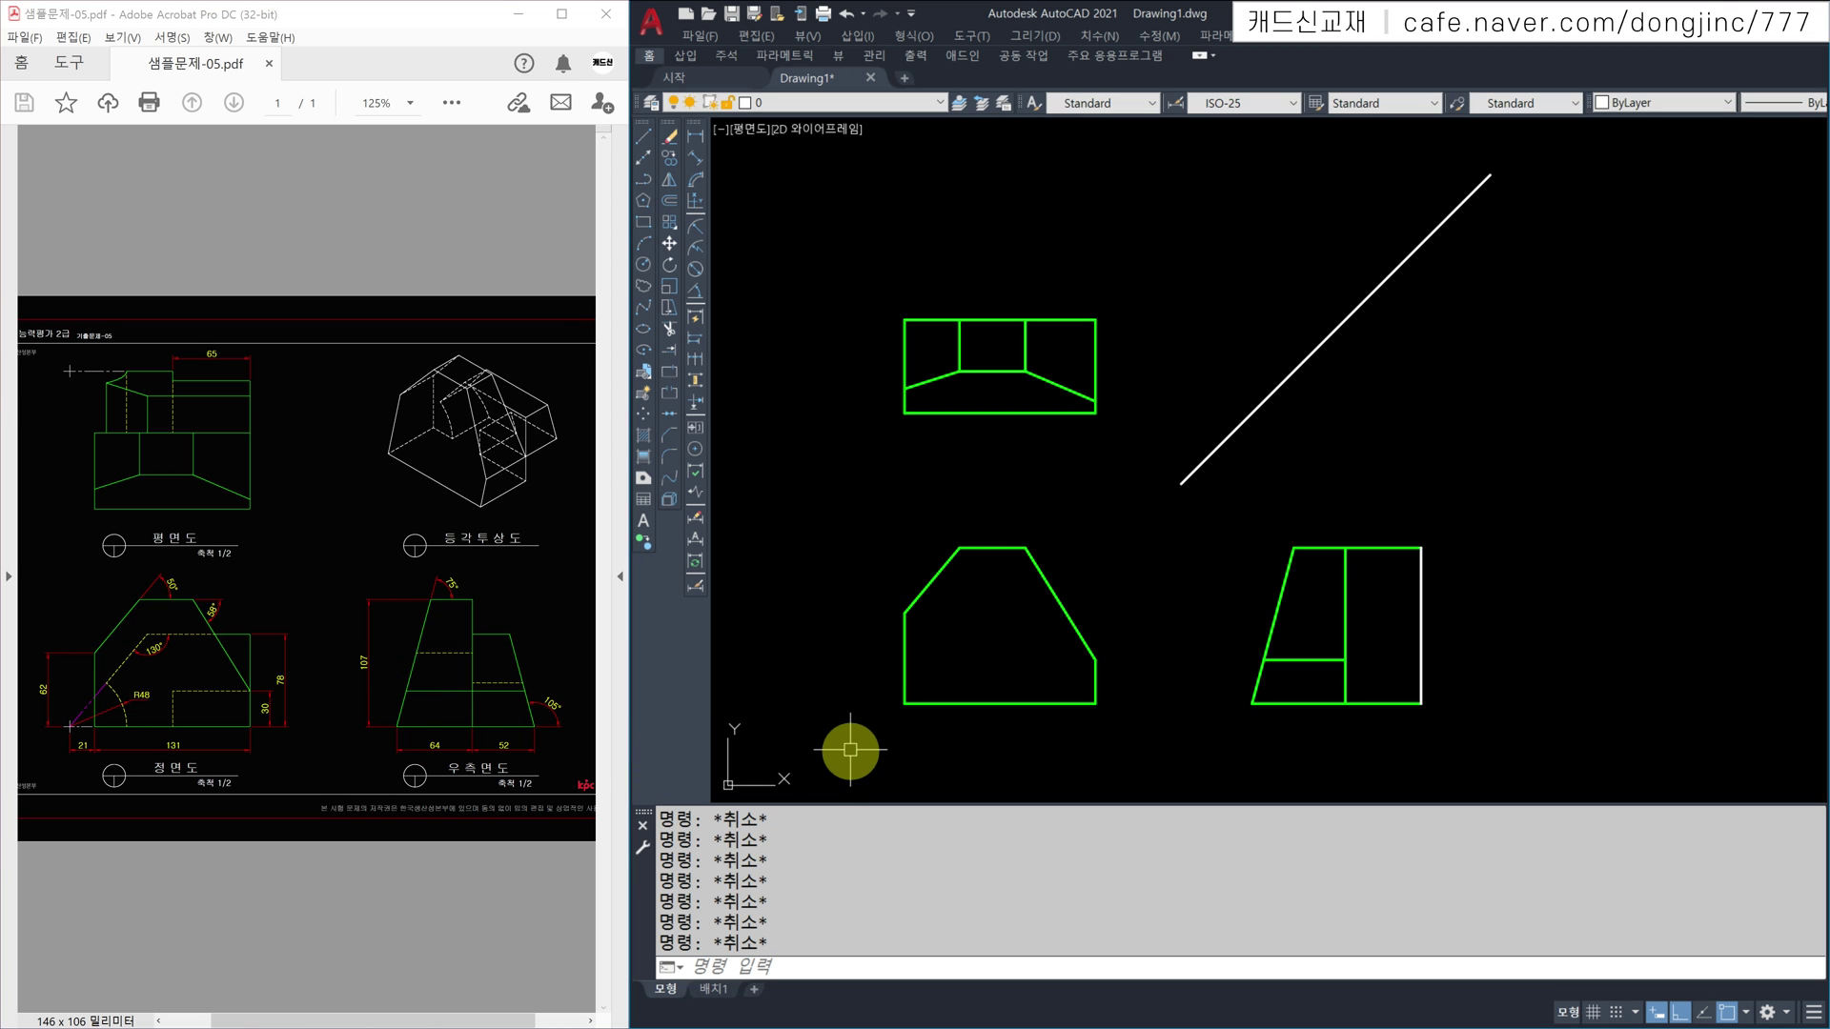
# Step: Draw a 21 mm horizontal line leftward from the front view's lower left corner
pyautogui.write('L')
pyautogui.press('Return')
pyautogui.click(903, 704)
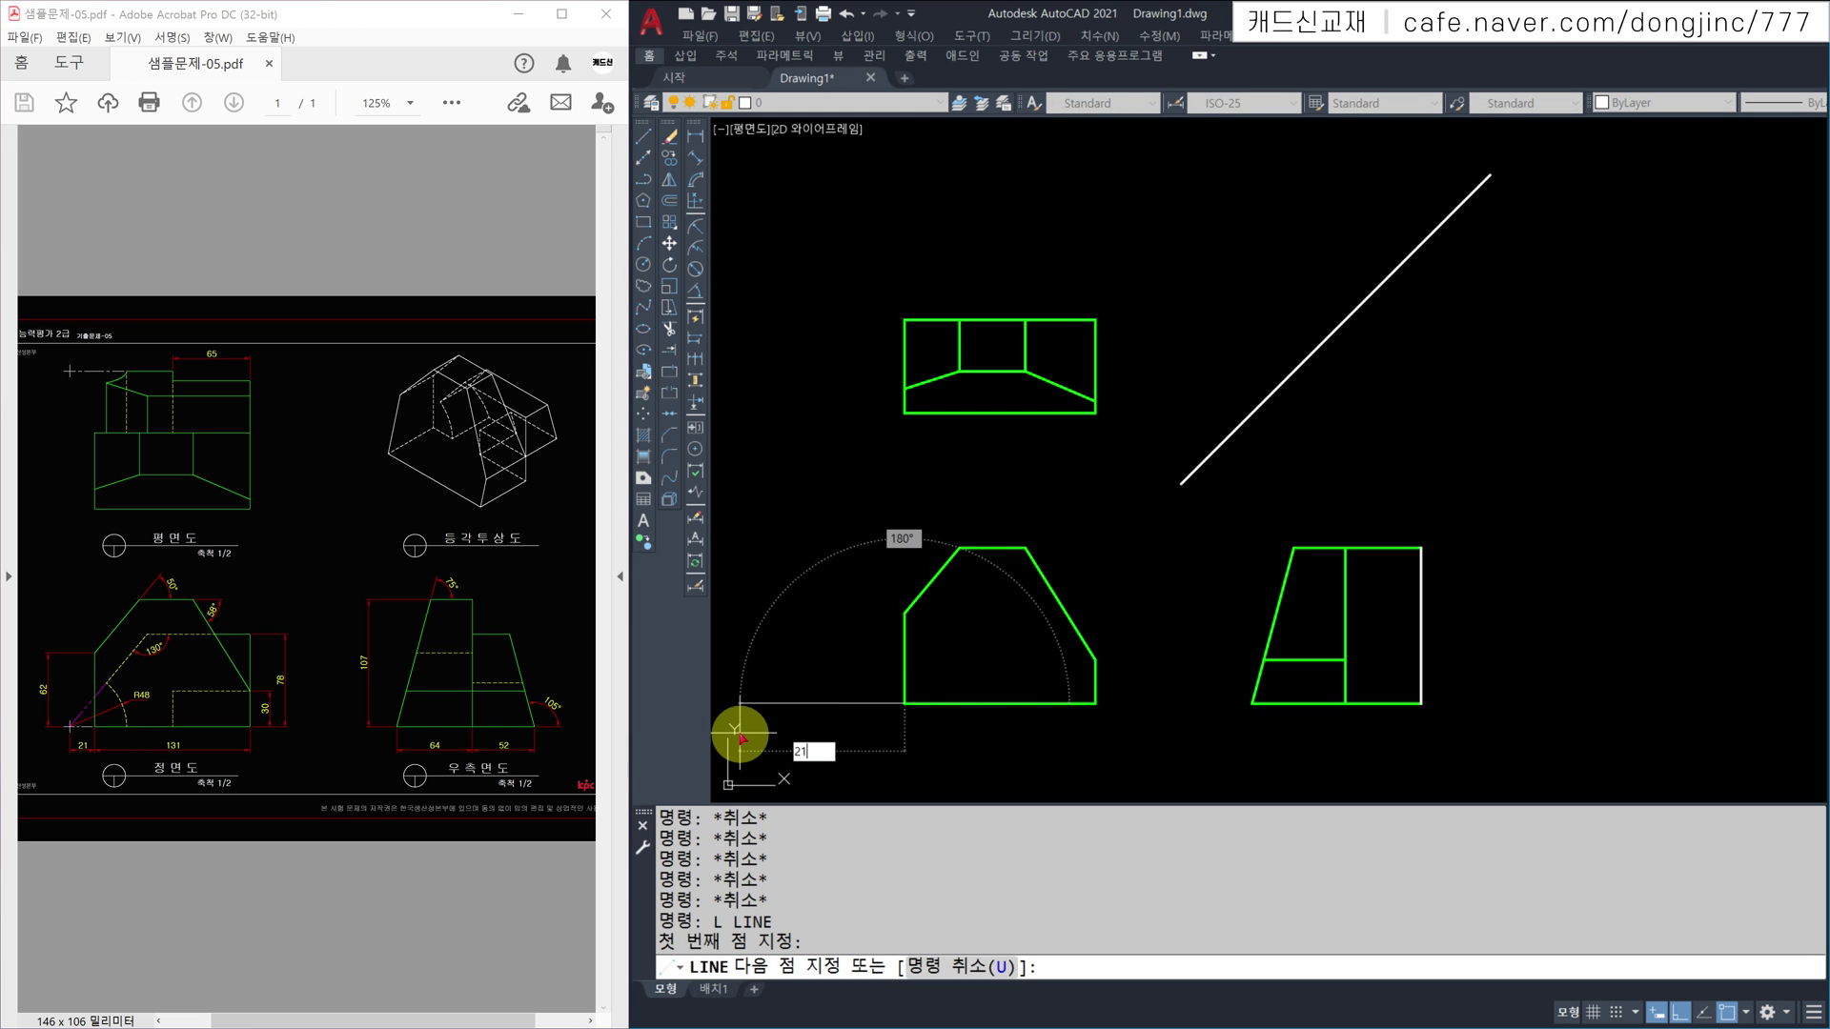
pyautogui.press('Return')
pyautogui.press('Escape')
# Step: Draw a circle of radius 48 mm centred on the left end of the 21 mm line
pyautogui.scroll(2, 850, 703)
pyautogui.scroll(-2, 905, 693)
pyautogui.moveTo(910, 692); pyautogui.dragTo(940, 642, button='middle')
pyautogui.write('z')
pyautogui.press('Return')
pyautogui.click(883, 209)
pyautogui.click(1513, 763)
pyautogui.write('c')
pyautogui.press('Return')
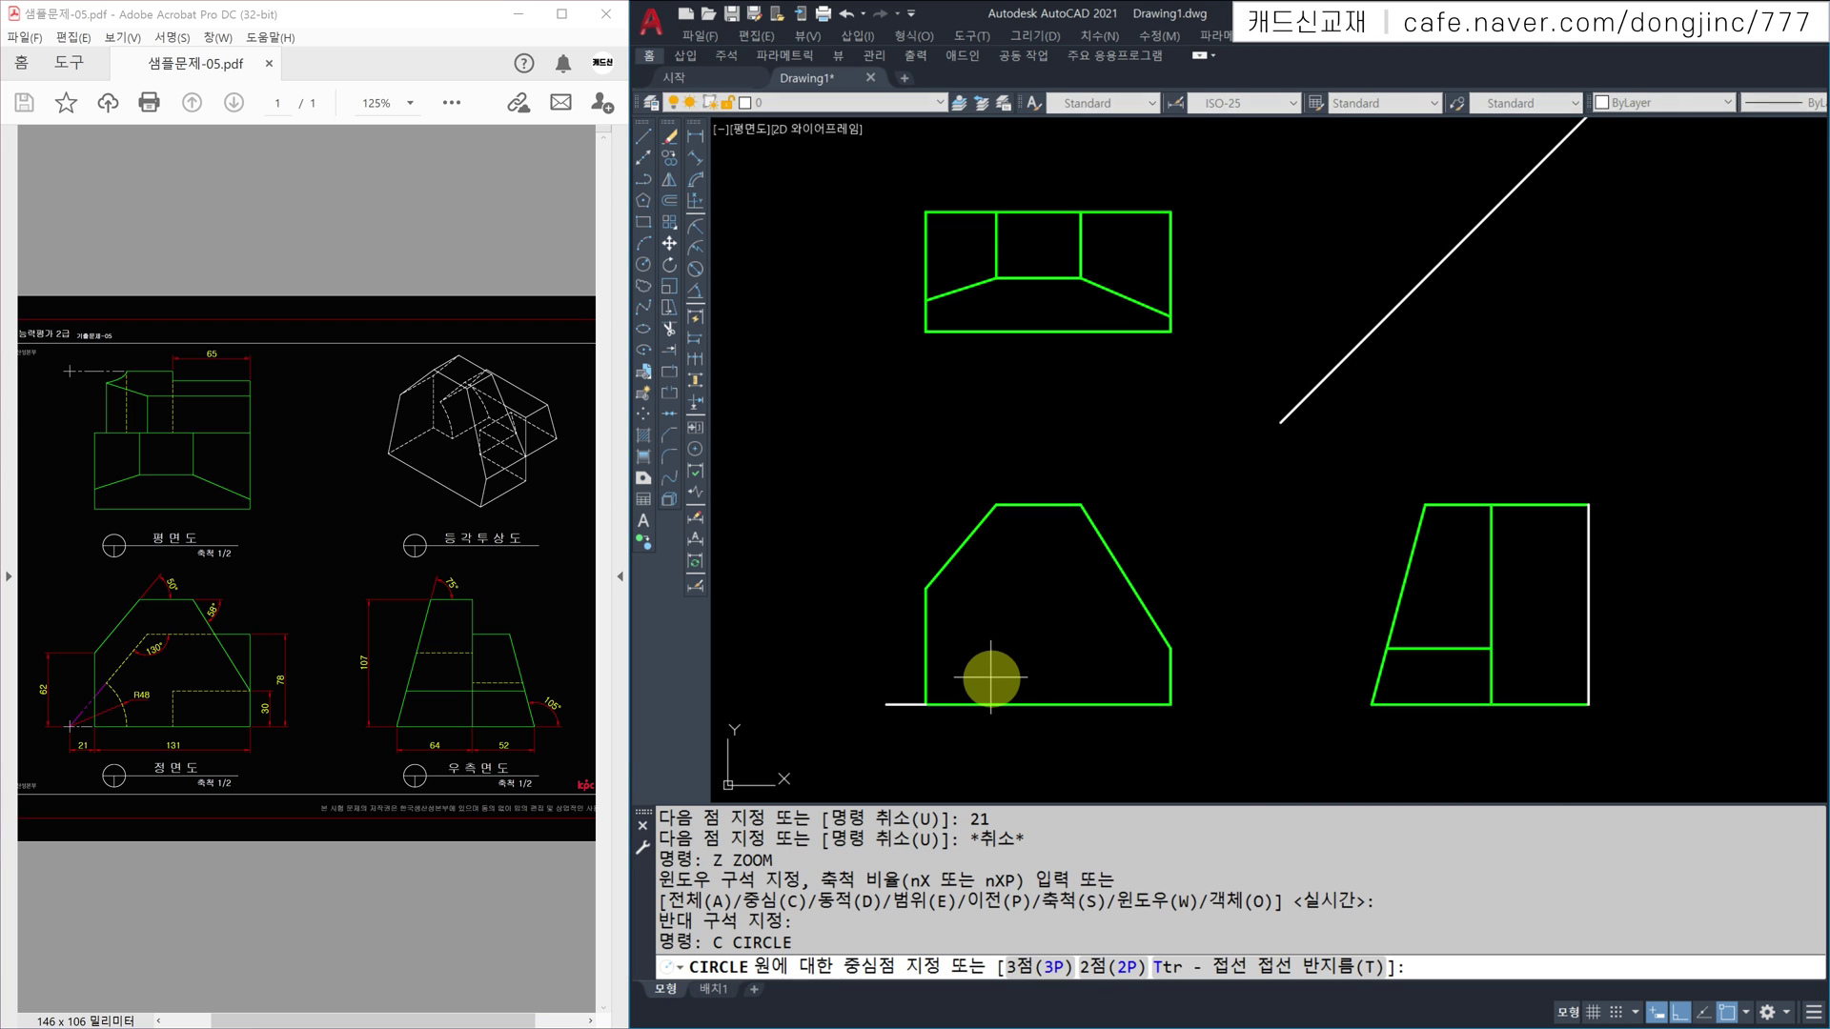
pyautogui.click(887, 705)
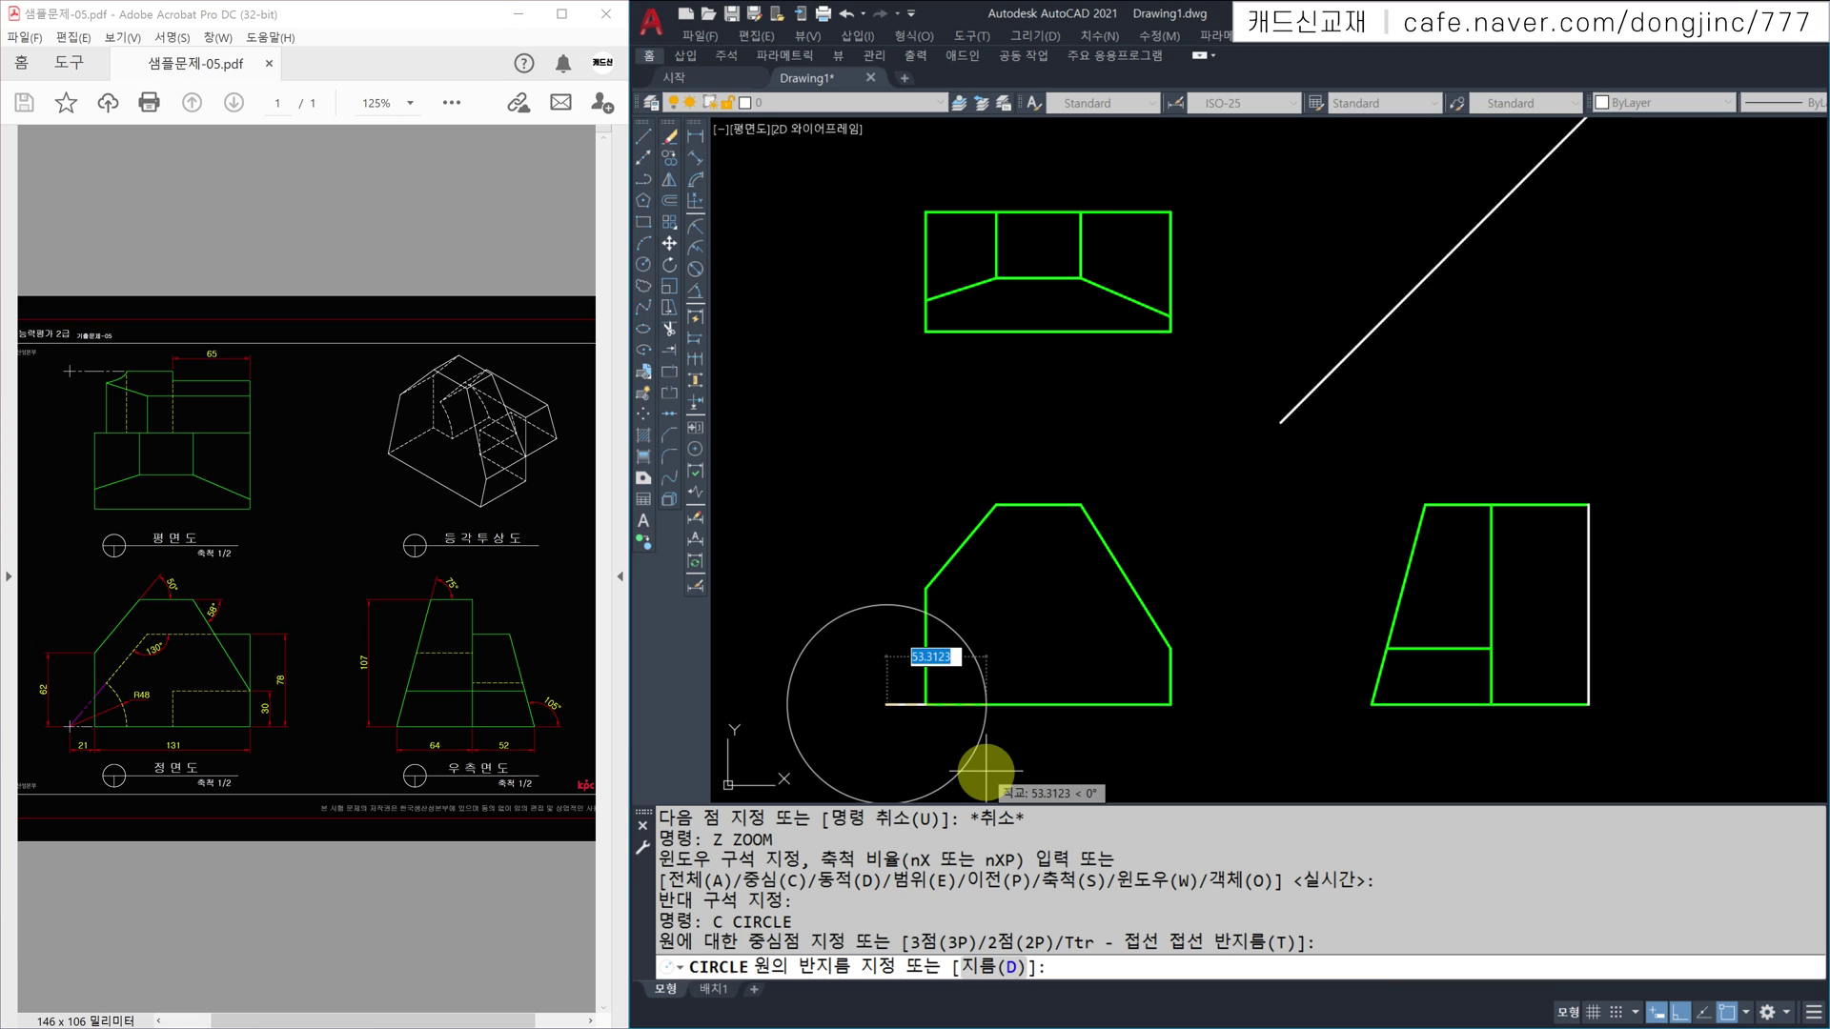
pyautogui.write('48')
pyautogui.press('Return')
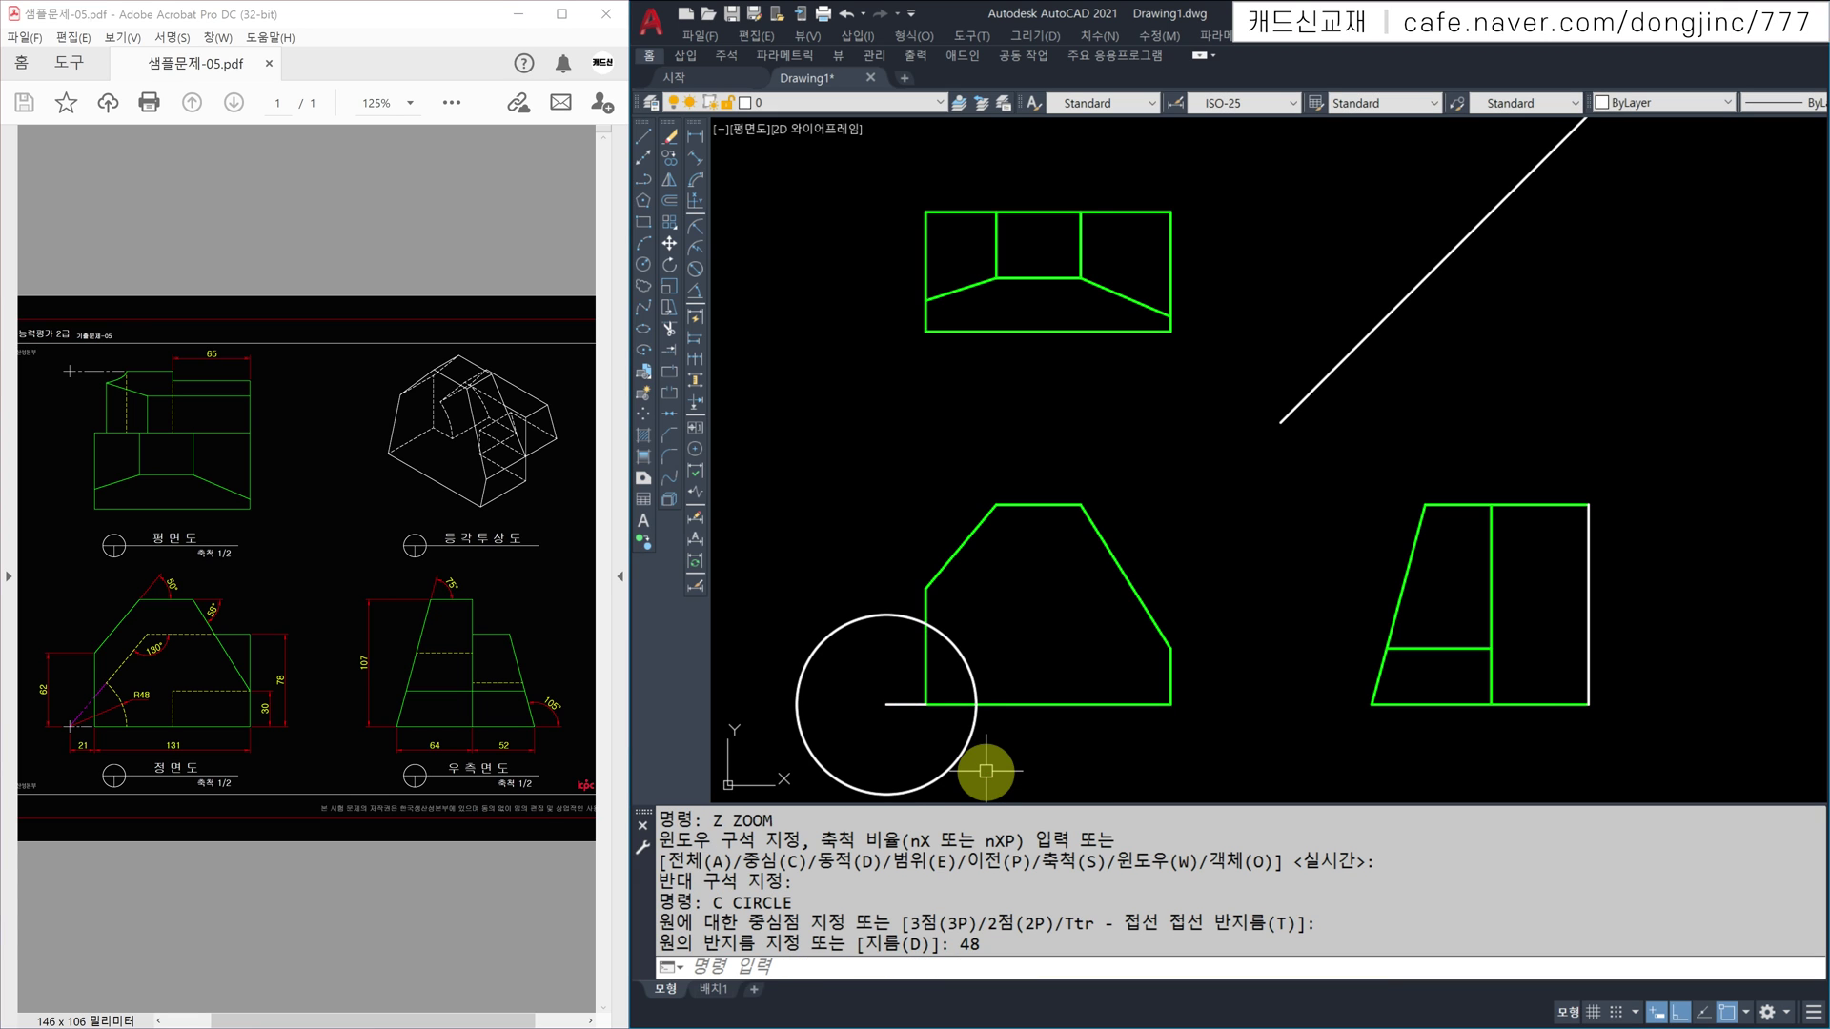
pyautogui.press('Escape')
pyautogui.press('Escape')
pyautogui.press('Escape')
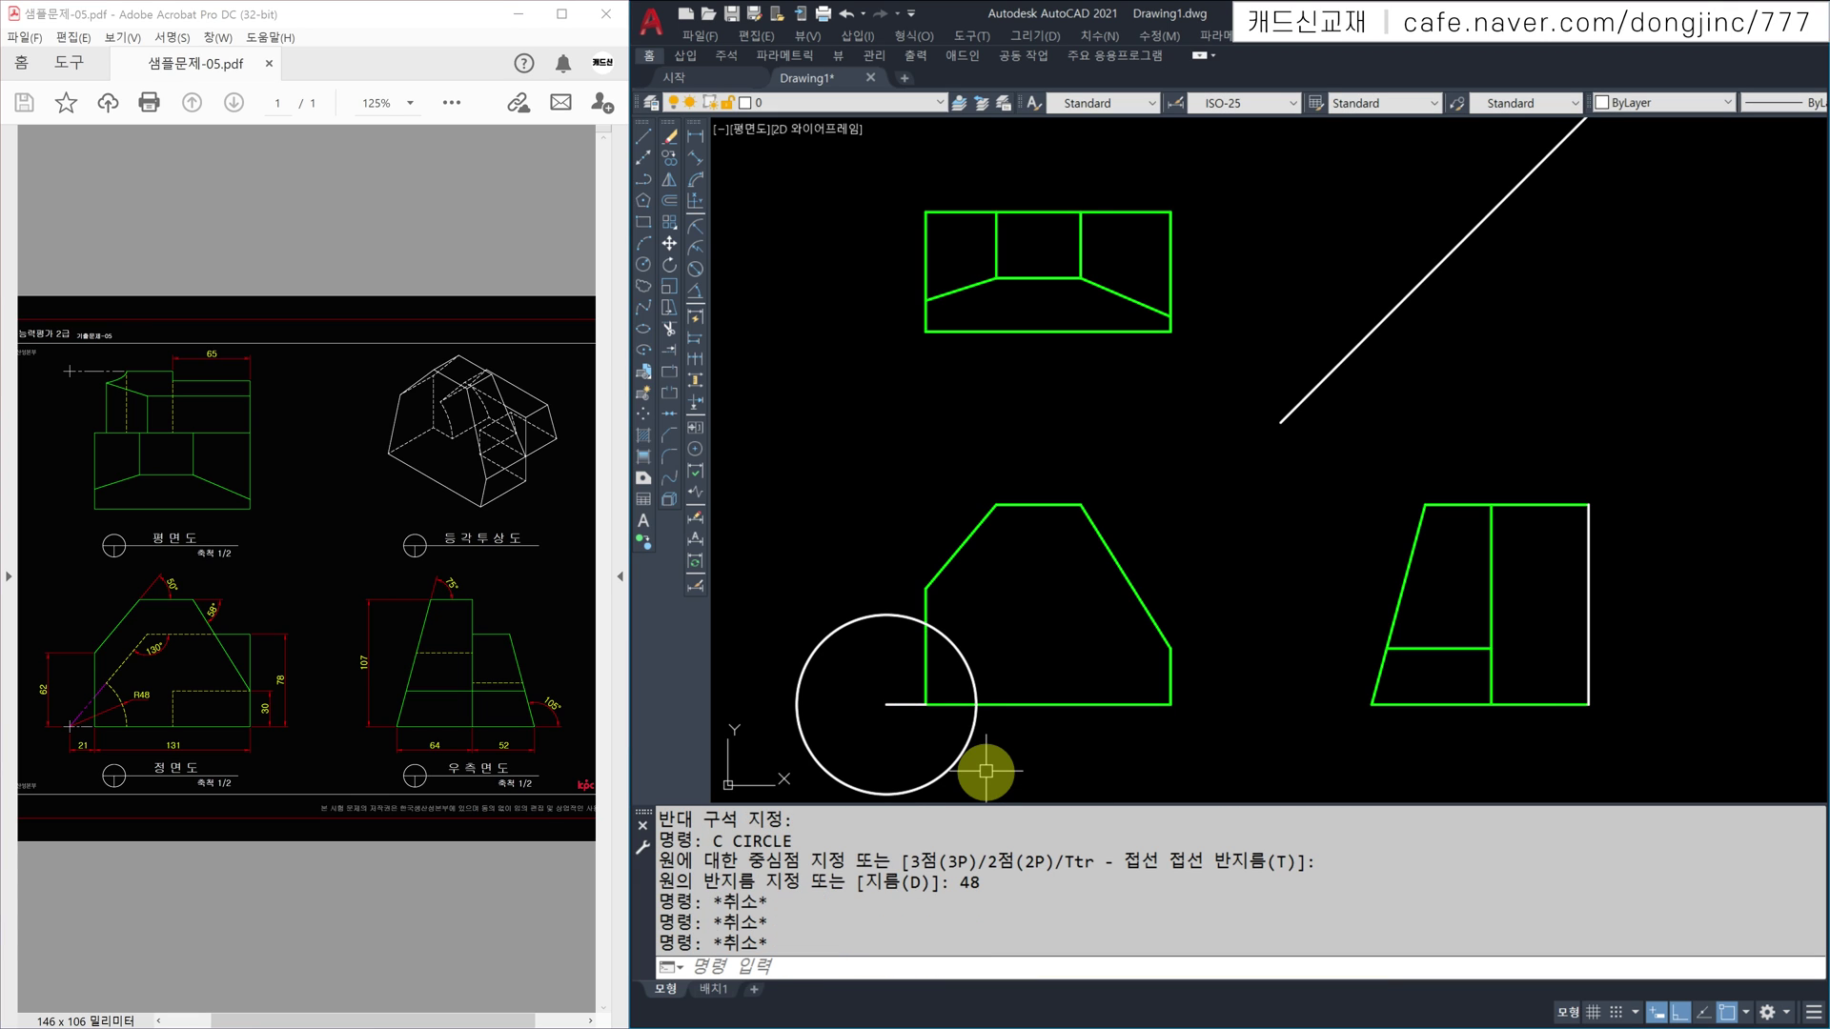
# Step: Offset the front view's bottom edge 78 mm upward
pyautogui.write('o')
pyautogui.press('Return')
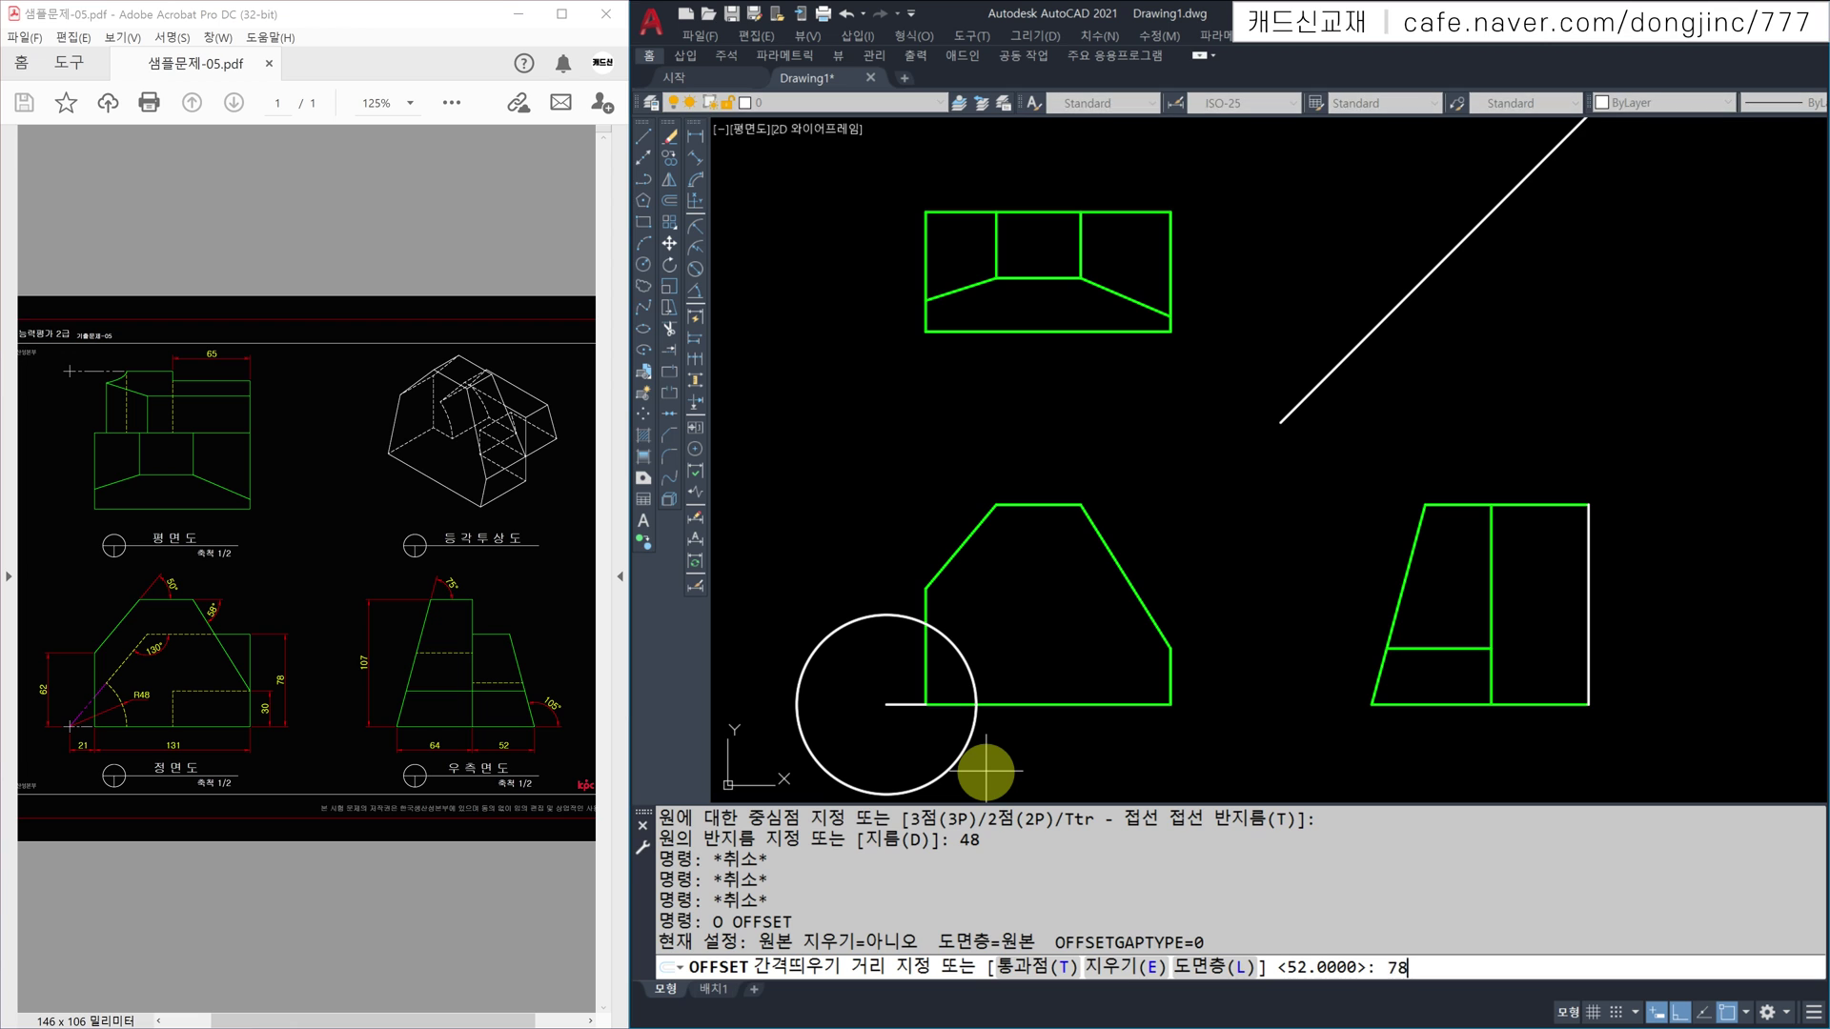
pyautogui.press('Return')
pyautogui.click(1046, 713)
pyautogui.click(1049, 704)
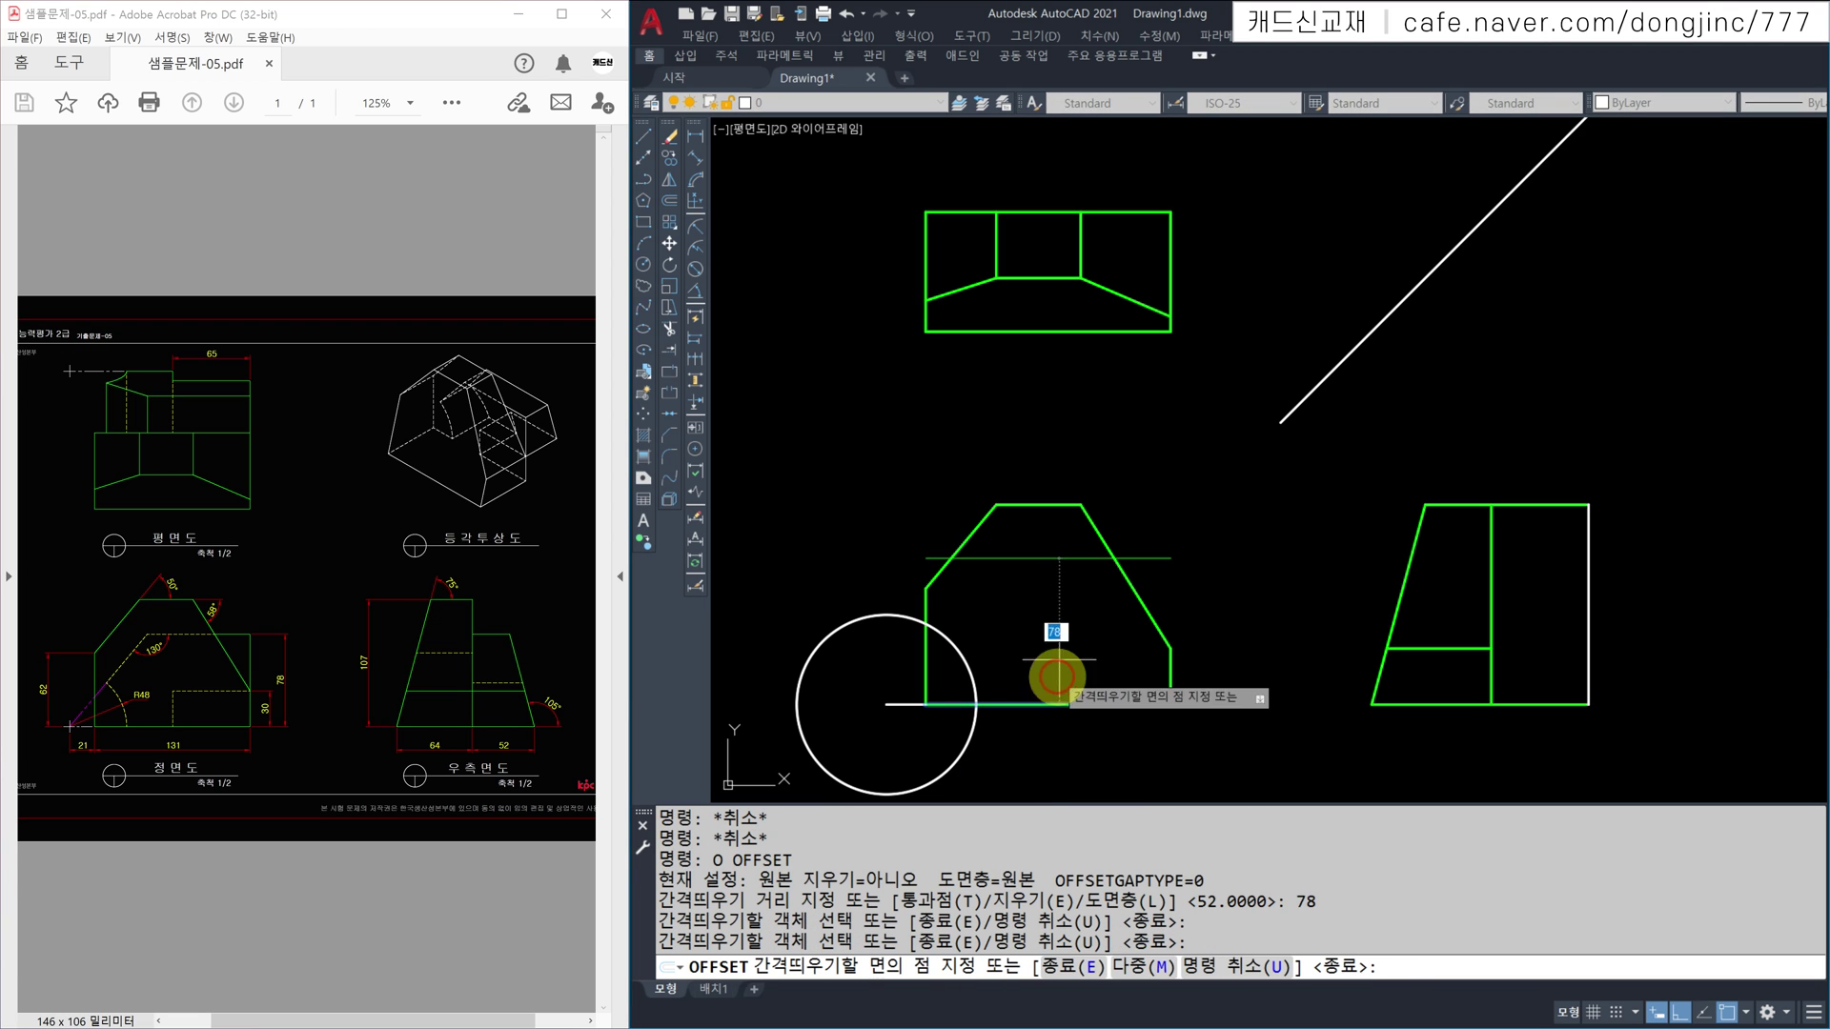
pyautogui.click(1057, 621)
pyautogui.press('Escape')
pyautogui.press('Escape')
pyautogui.press('Escape')
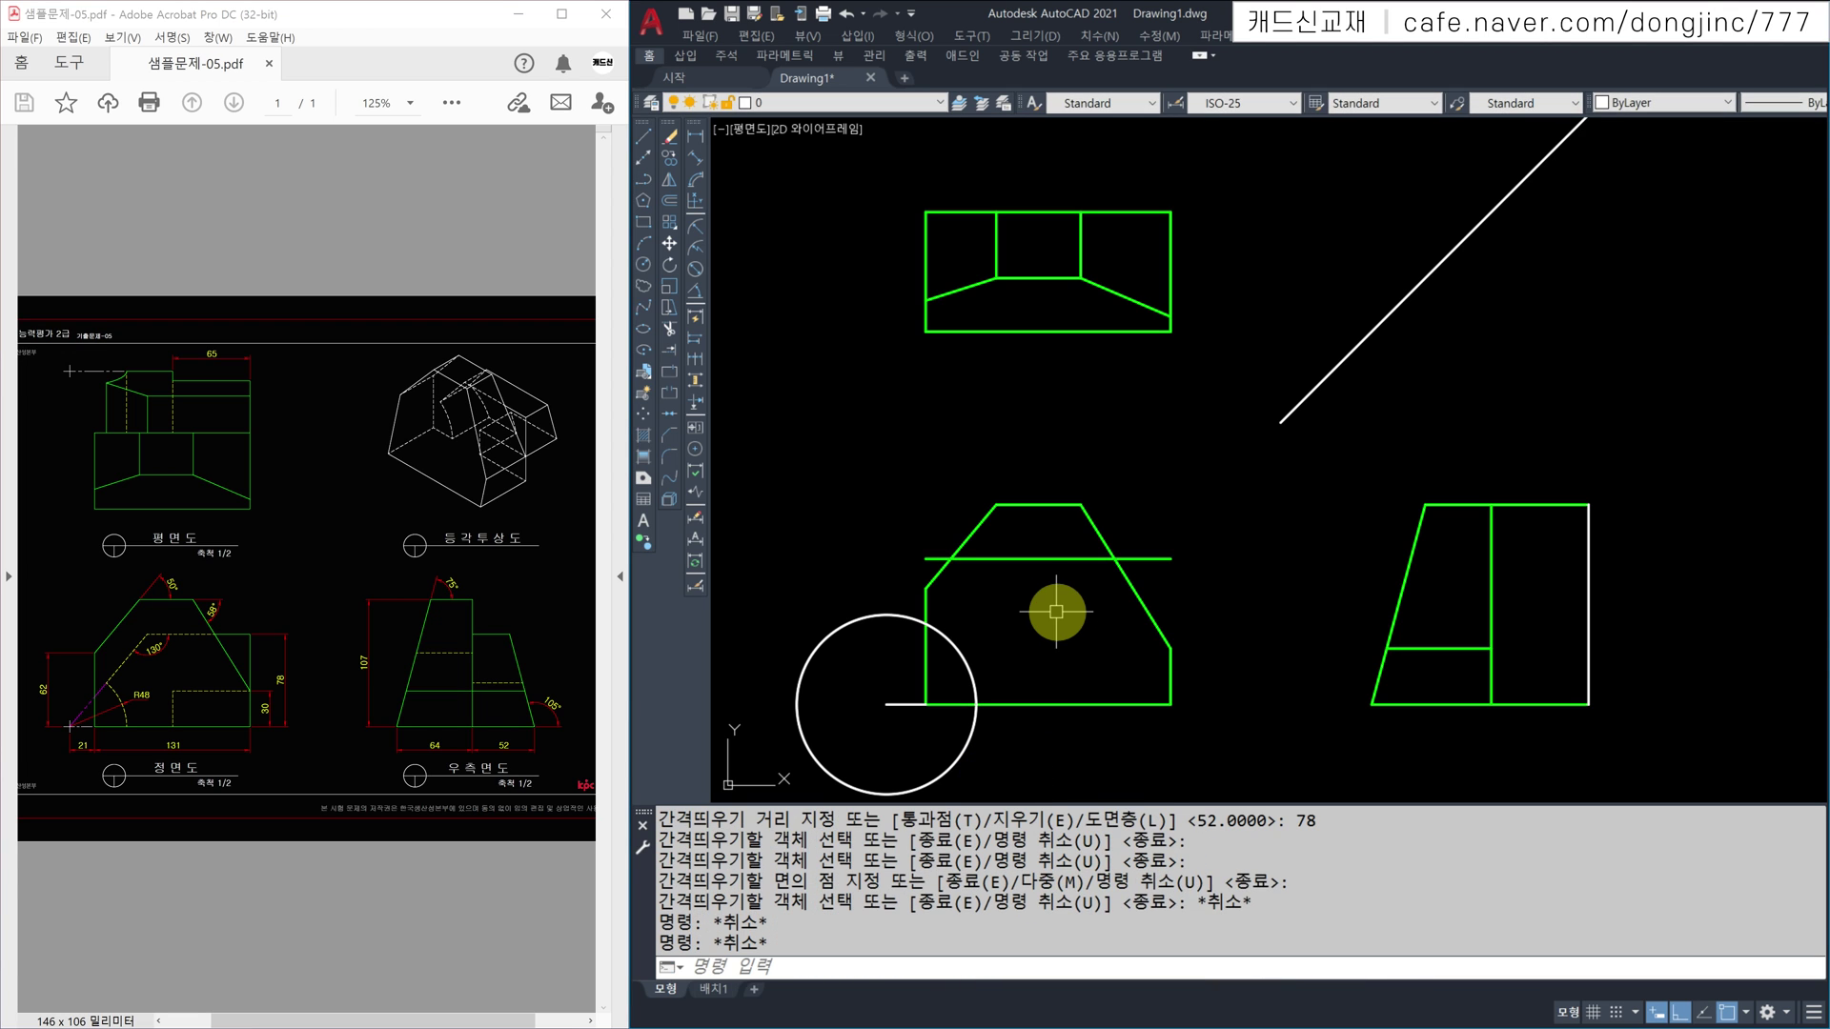
# Step: Try to extend the front view's right vertical edge up to the 78 mm offset line
pyautogui.write('EX')
pyautogui.press('Return')
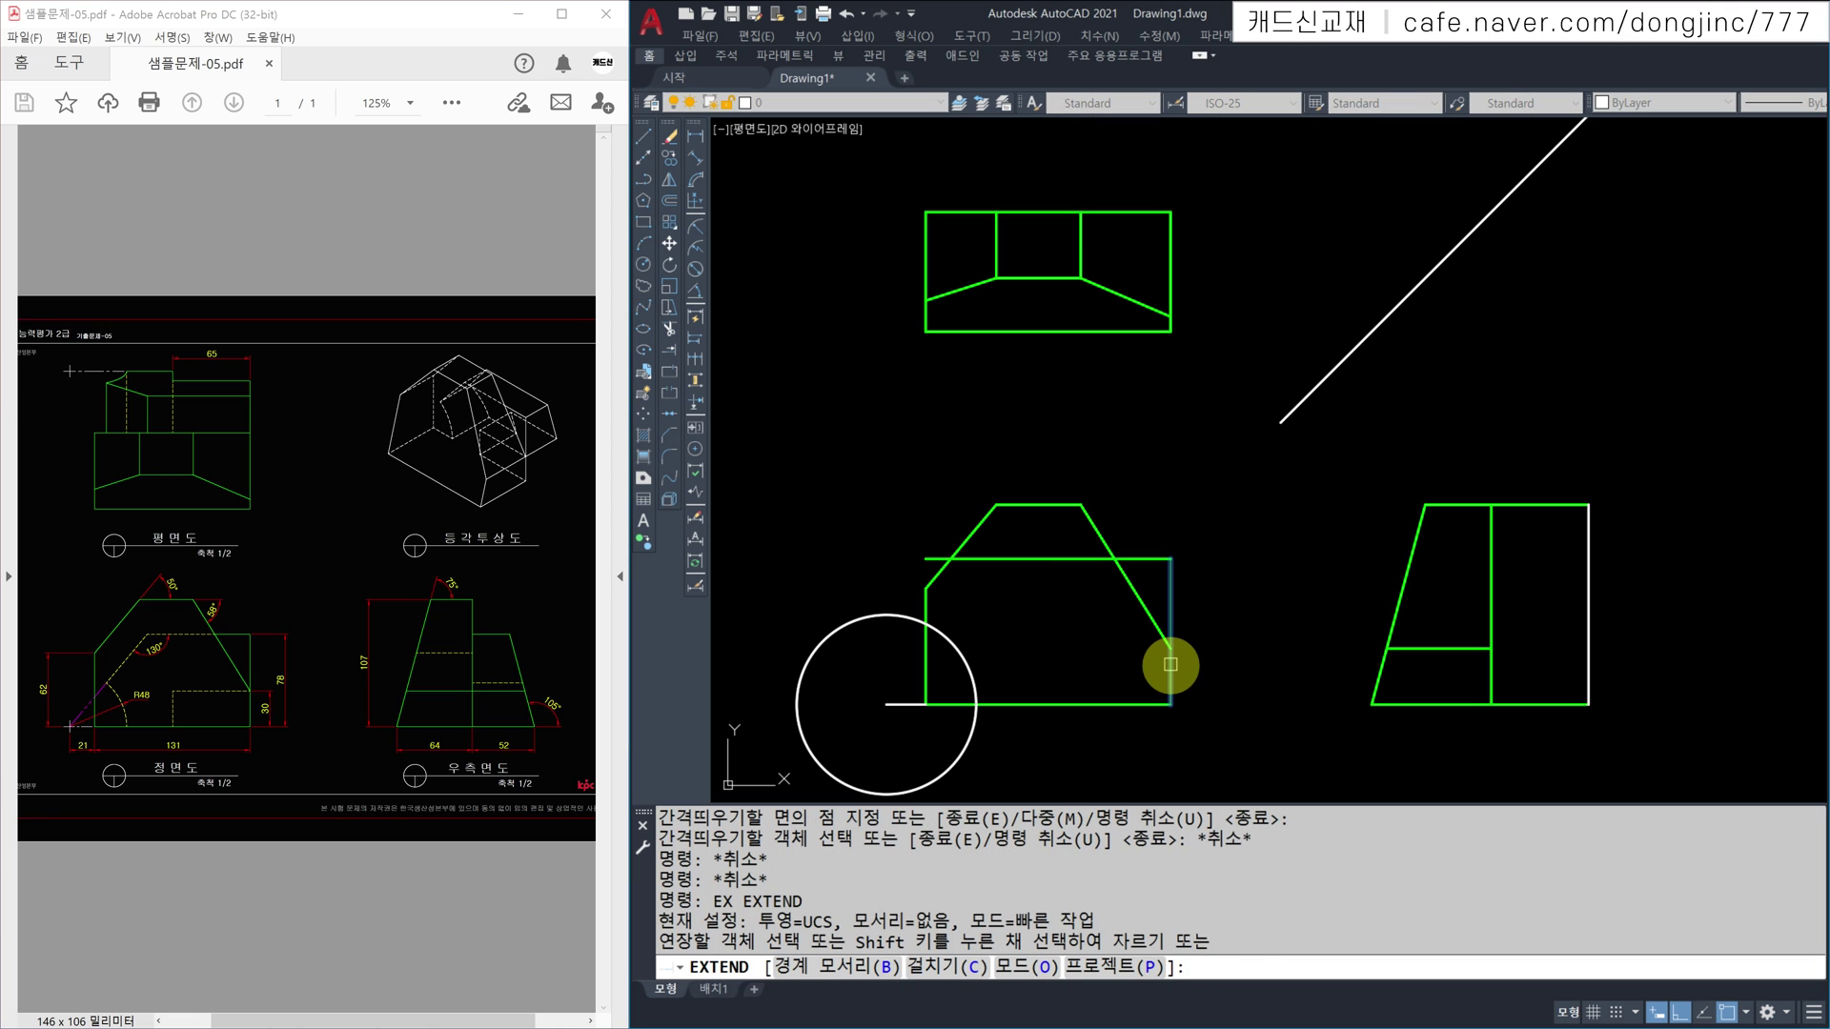
pyautogui.click(1169, 665)
pyautogui.press('Escape')
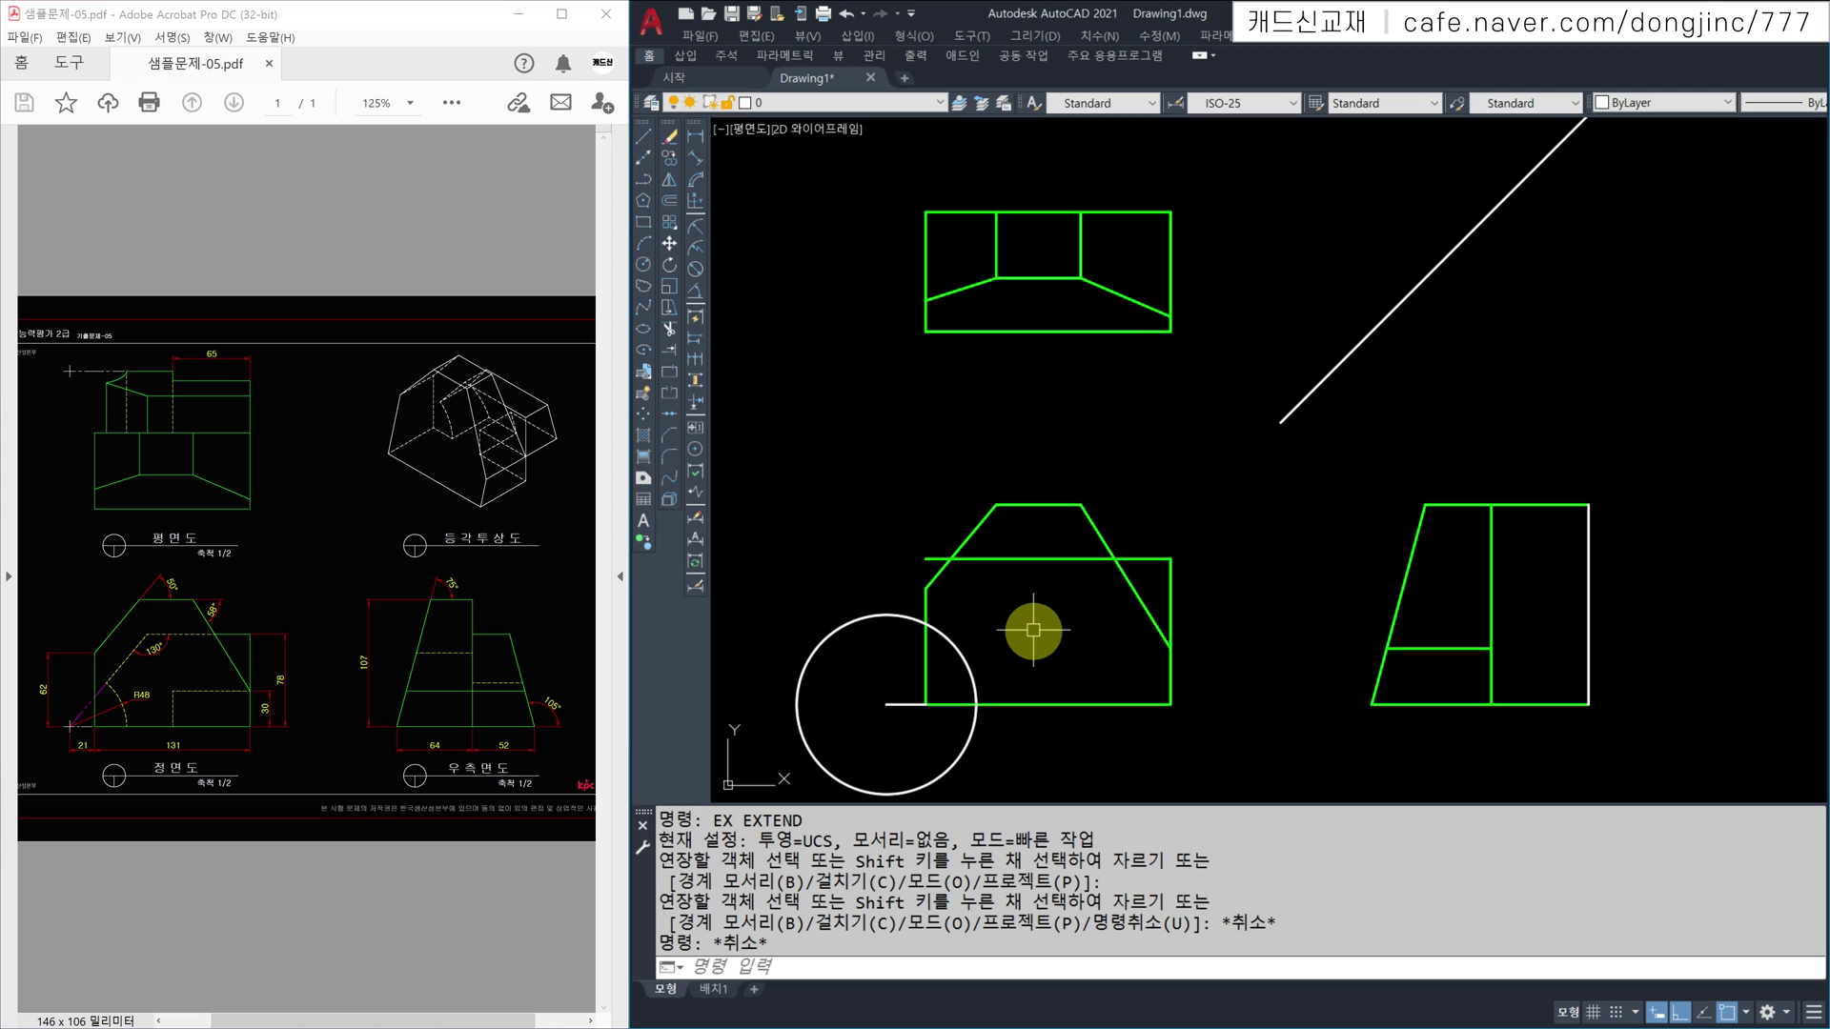
pyautogui.hotkey('ctrl', 'z')
# Step: Join the 78 mm offset line and the front view's right vertical edge in a sharp corner with Fillet
pyautogui.write('F')
pyautogui.press('Return')
pyautogui.click(1083, 559)
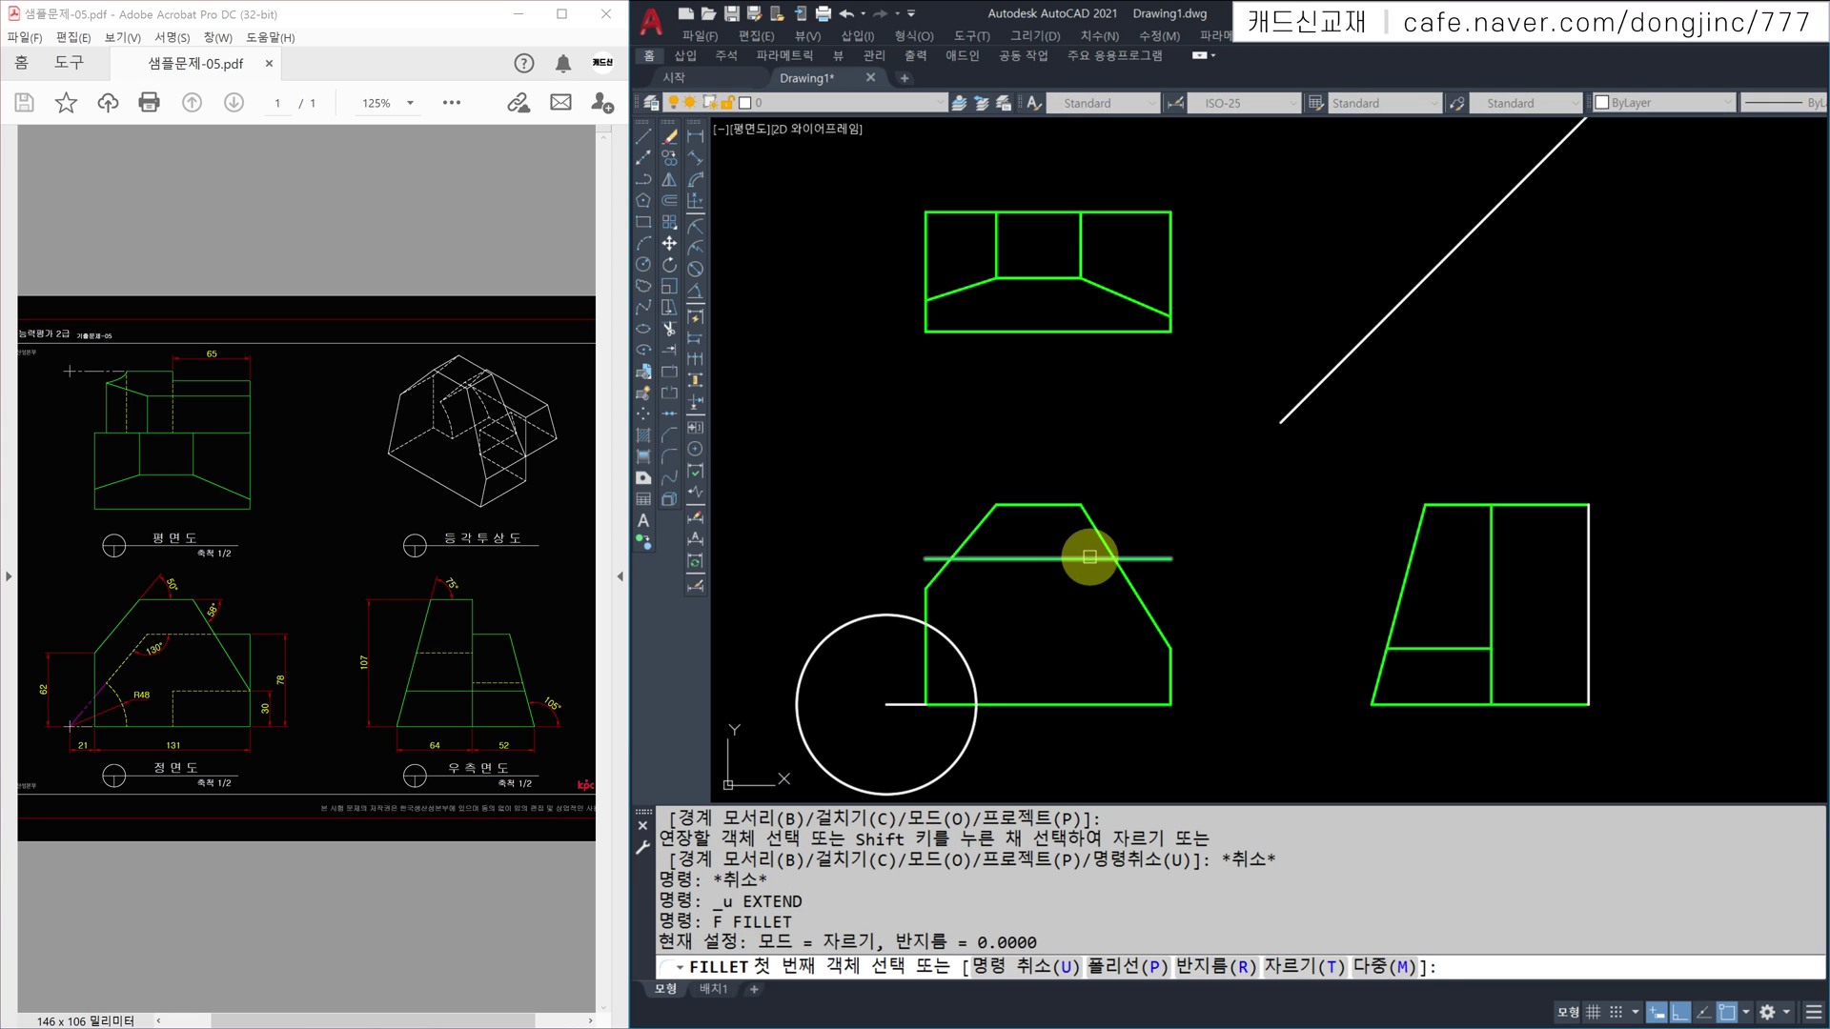
pyautogui.click(1171, 667)
pyautogui.press('Escape')
pyautogui.press('Escape')
pyautogui.press('Escape')
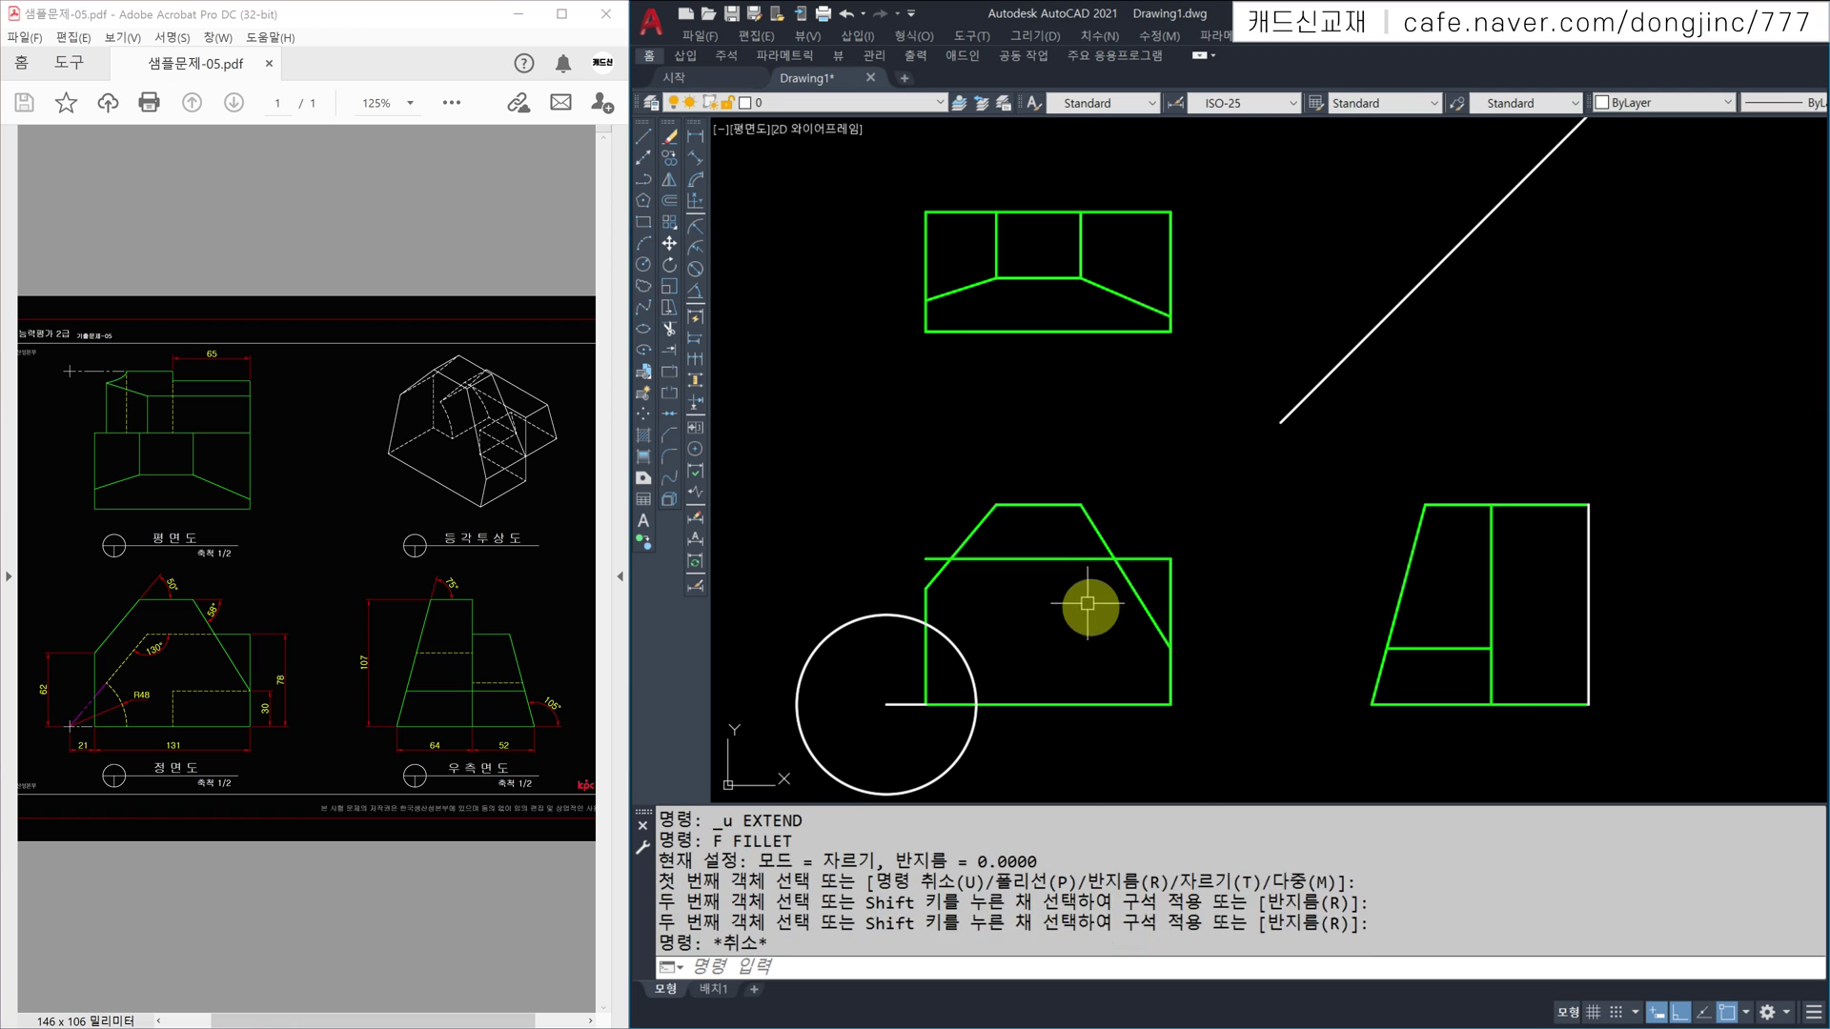
pyautogui.press('Escape')
pyautogui.press('Escape')
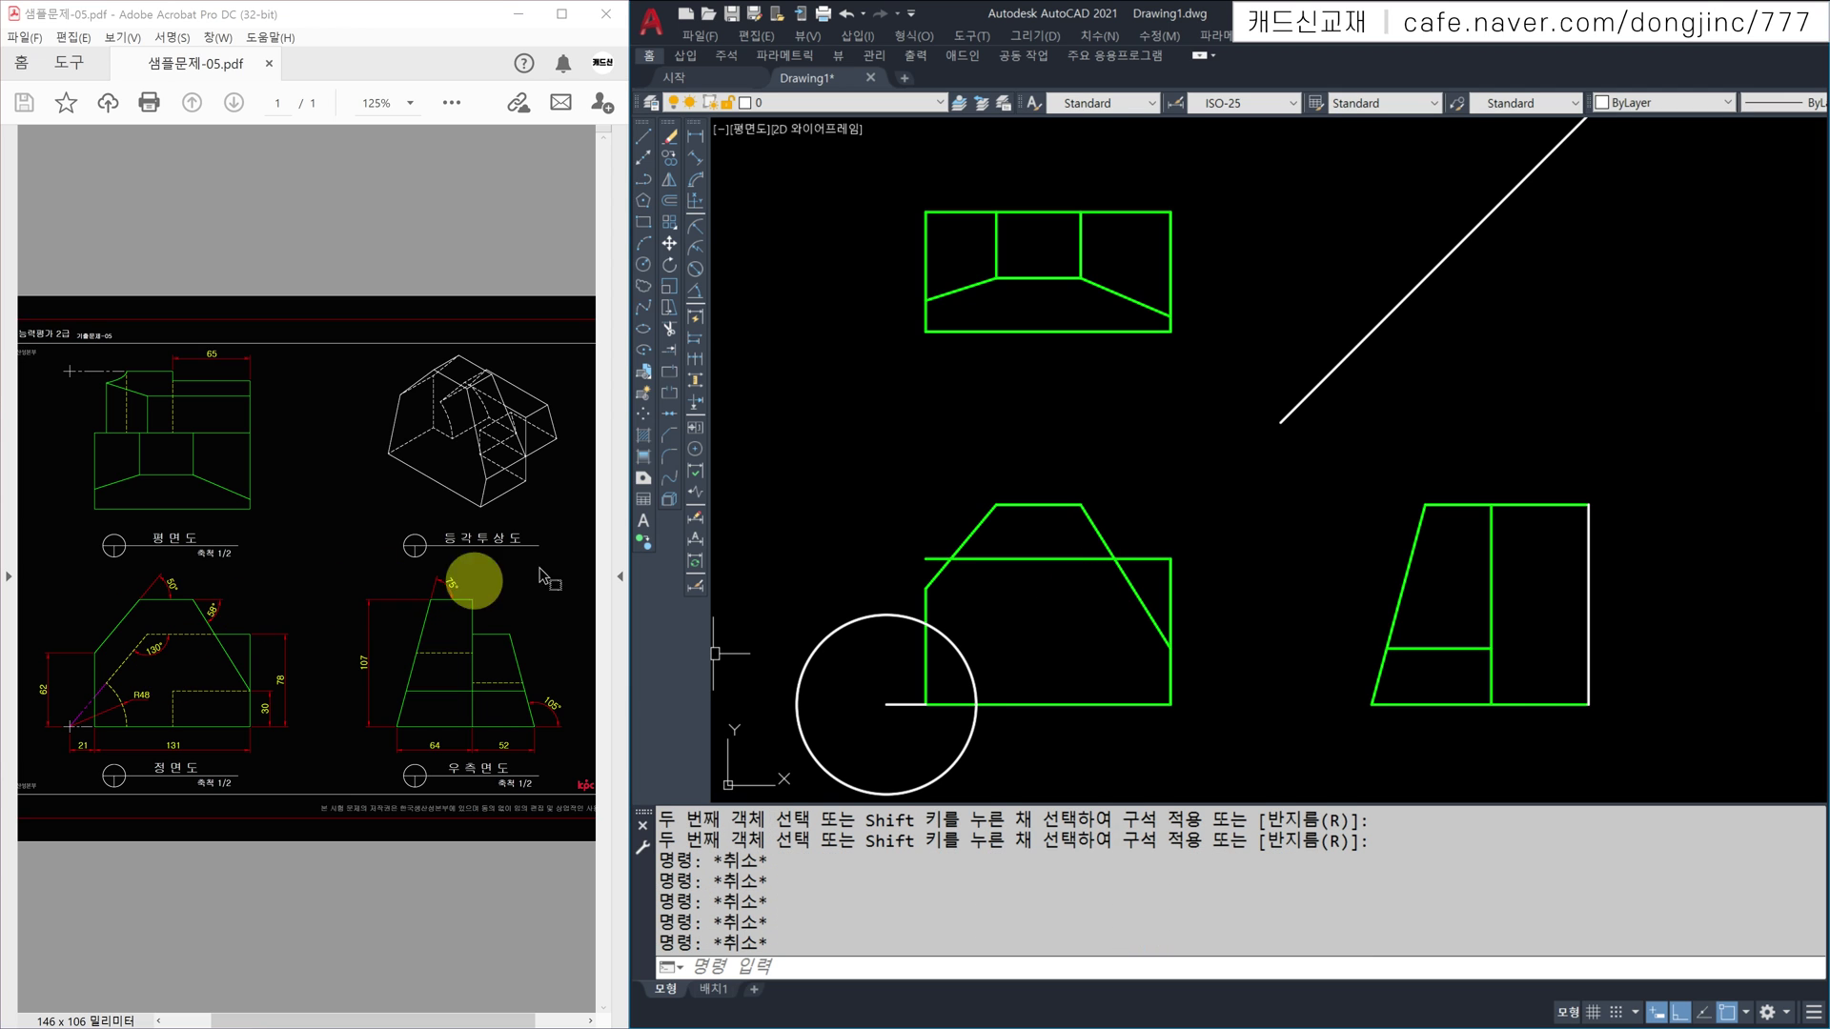
# Step: Draw a long horizontal construction line between the top and front views
pyautogui.write('l')
pyautogui.press('Return')
pyautogui.click(1356, 447)
pyautogui.click(876, 445)
pyautogui.press('Escape')
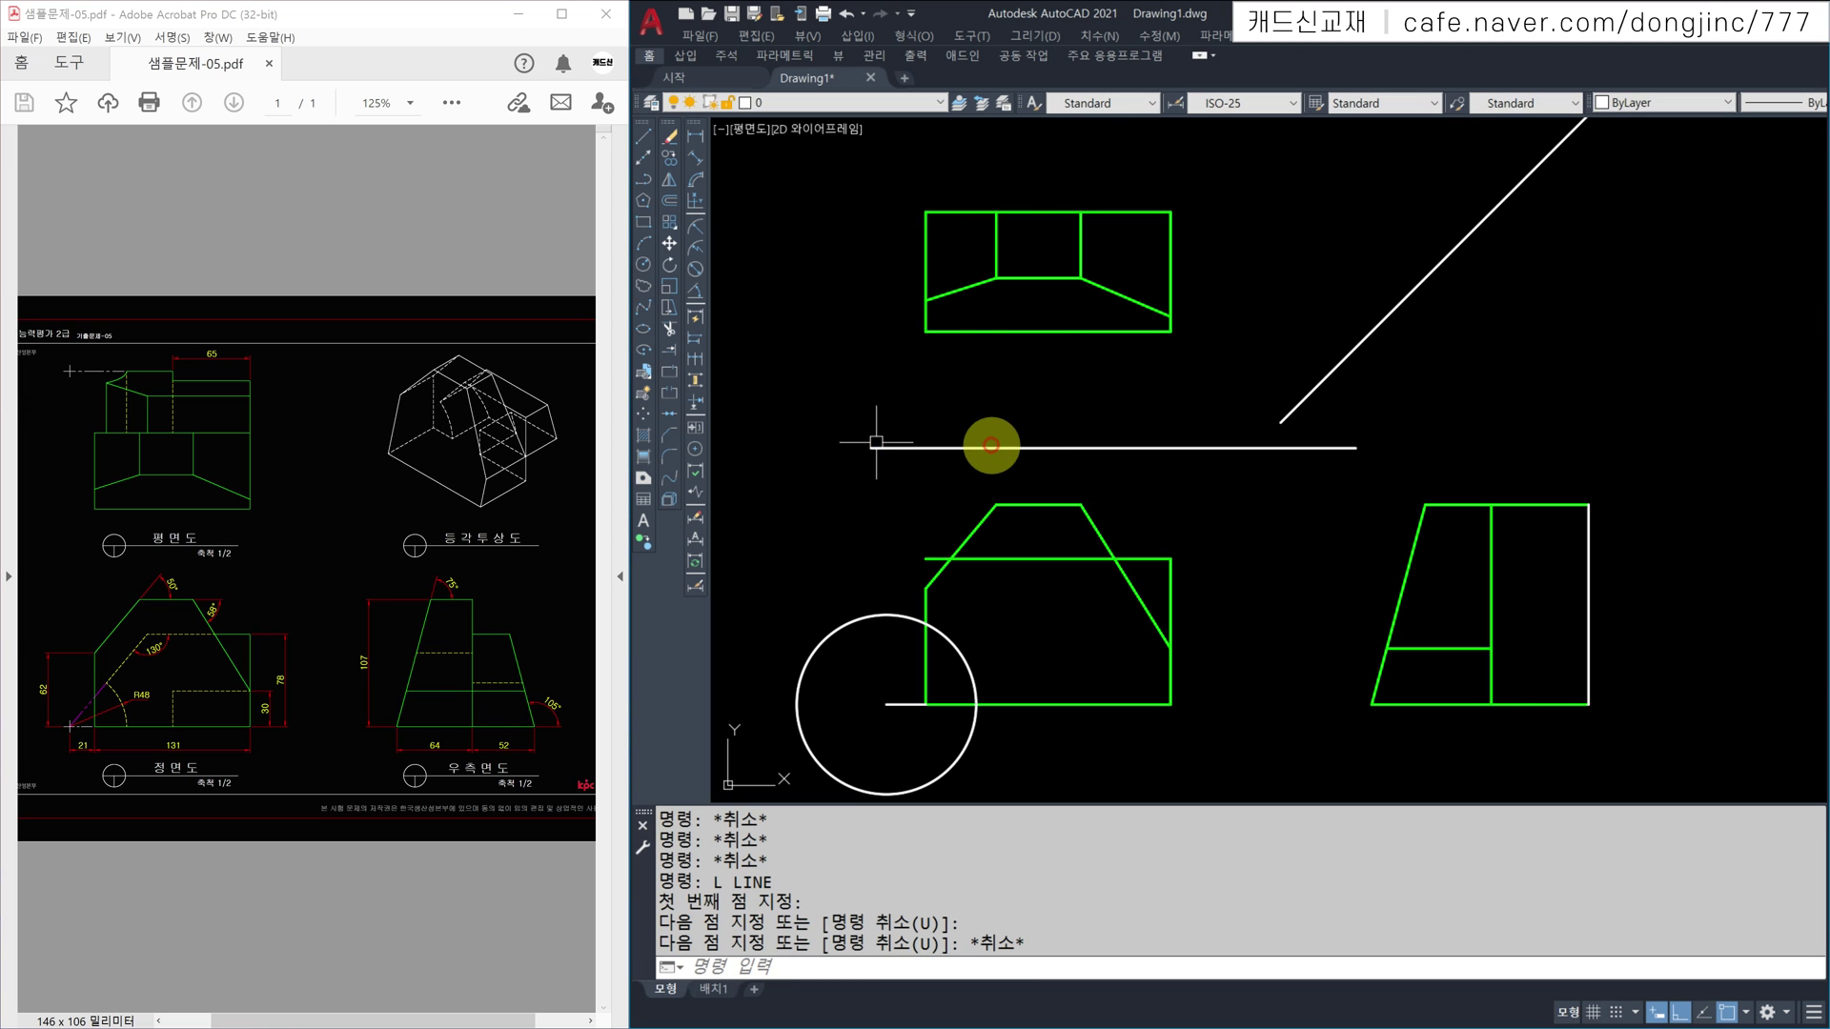
# Step: Rotate the horizontal construction line by -130 degrees about its midpoint
pyautogui.write('RO')
pyautogui.press('Return')
pyautogui.click(1090, 416)
pyautogui.click(1083, 455)
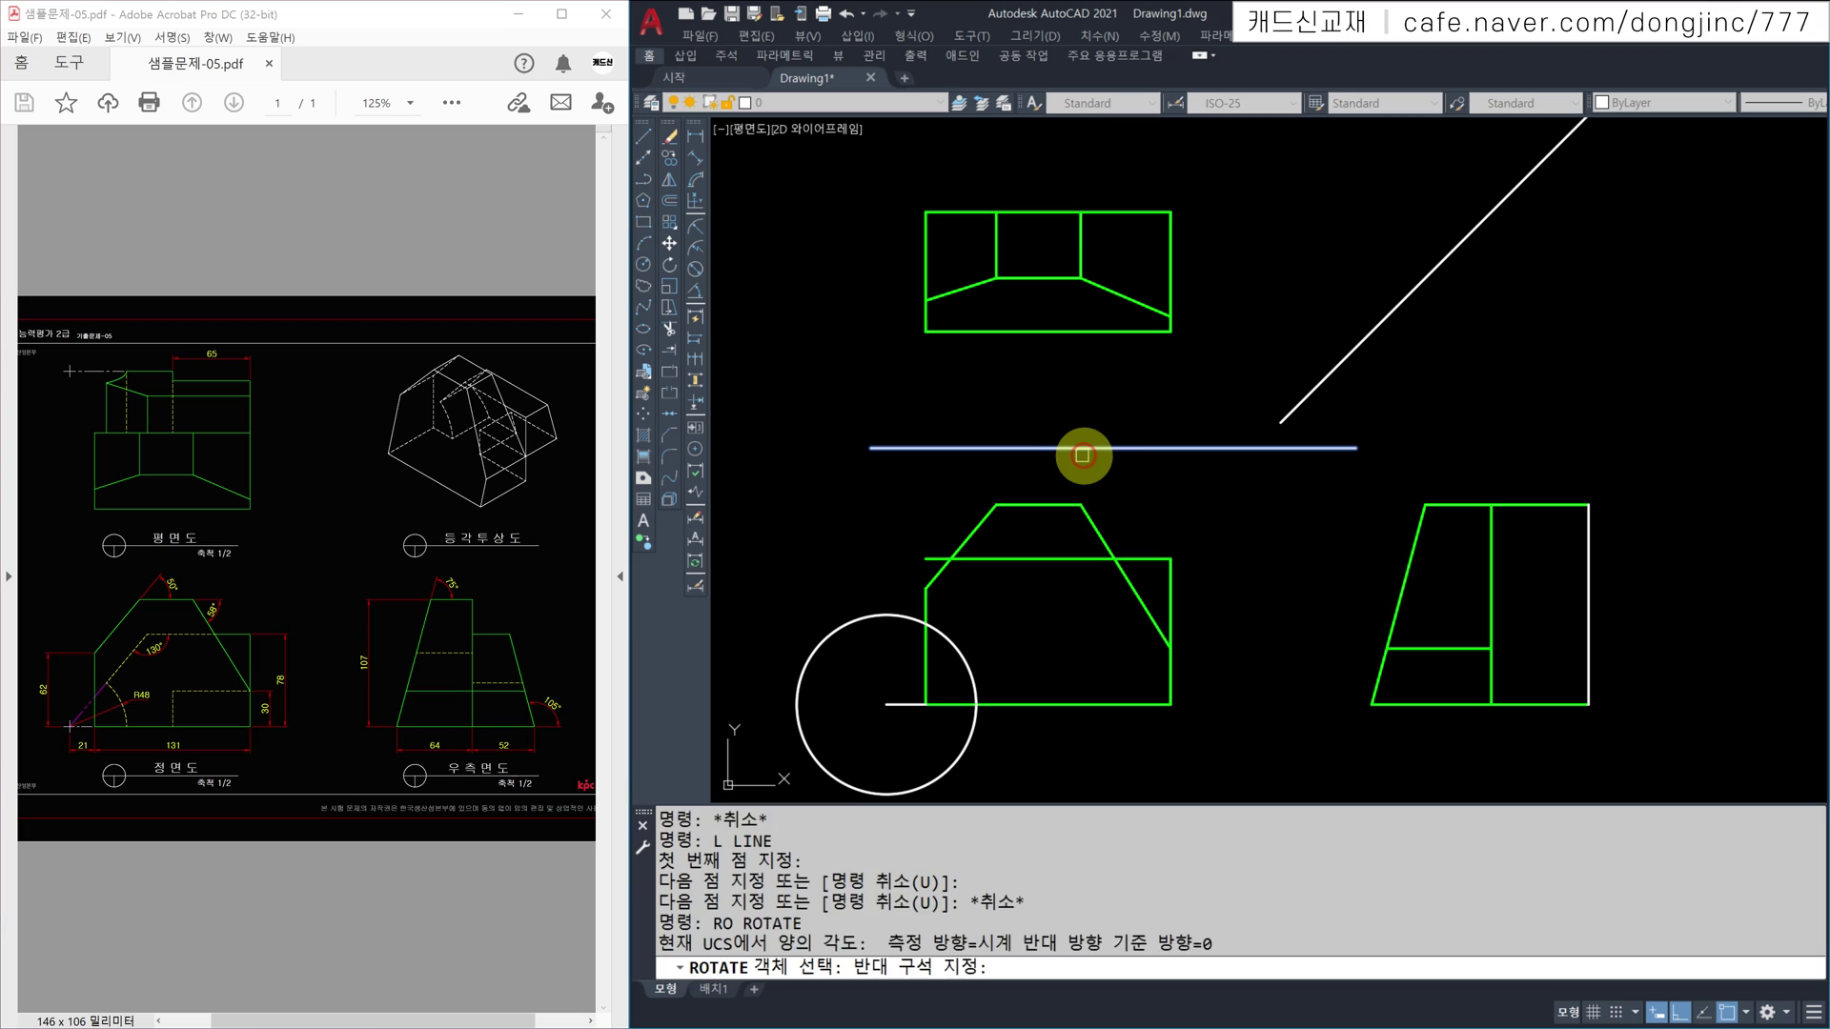
pyautogui.press('Return')
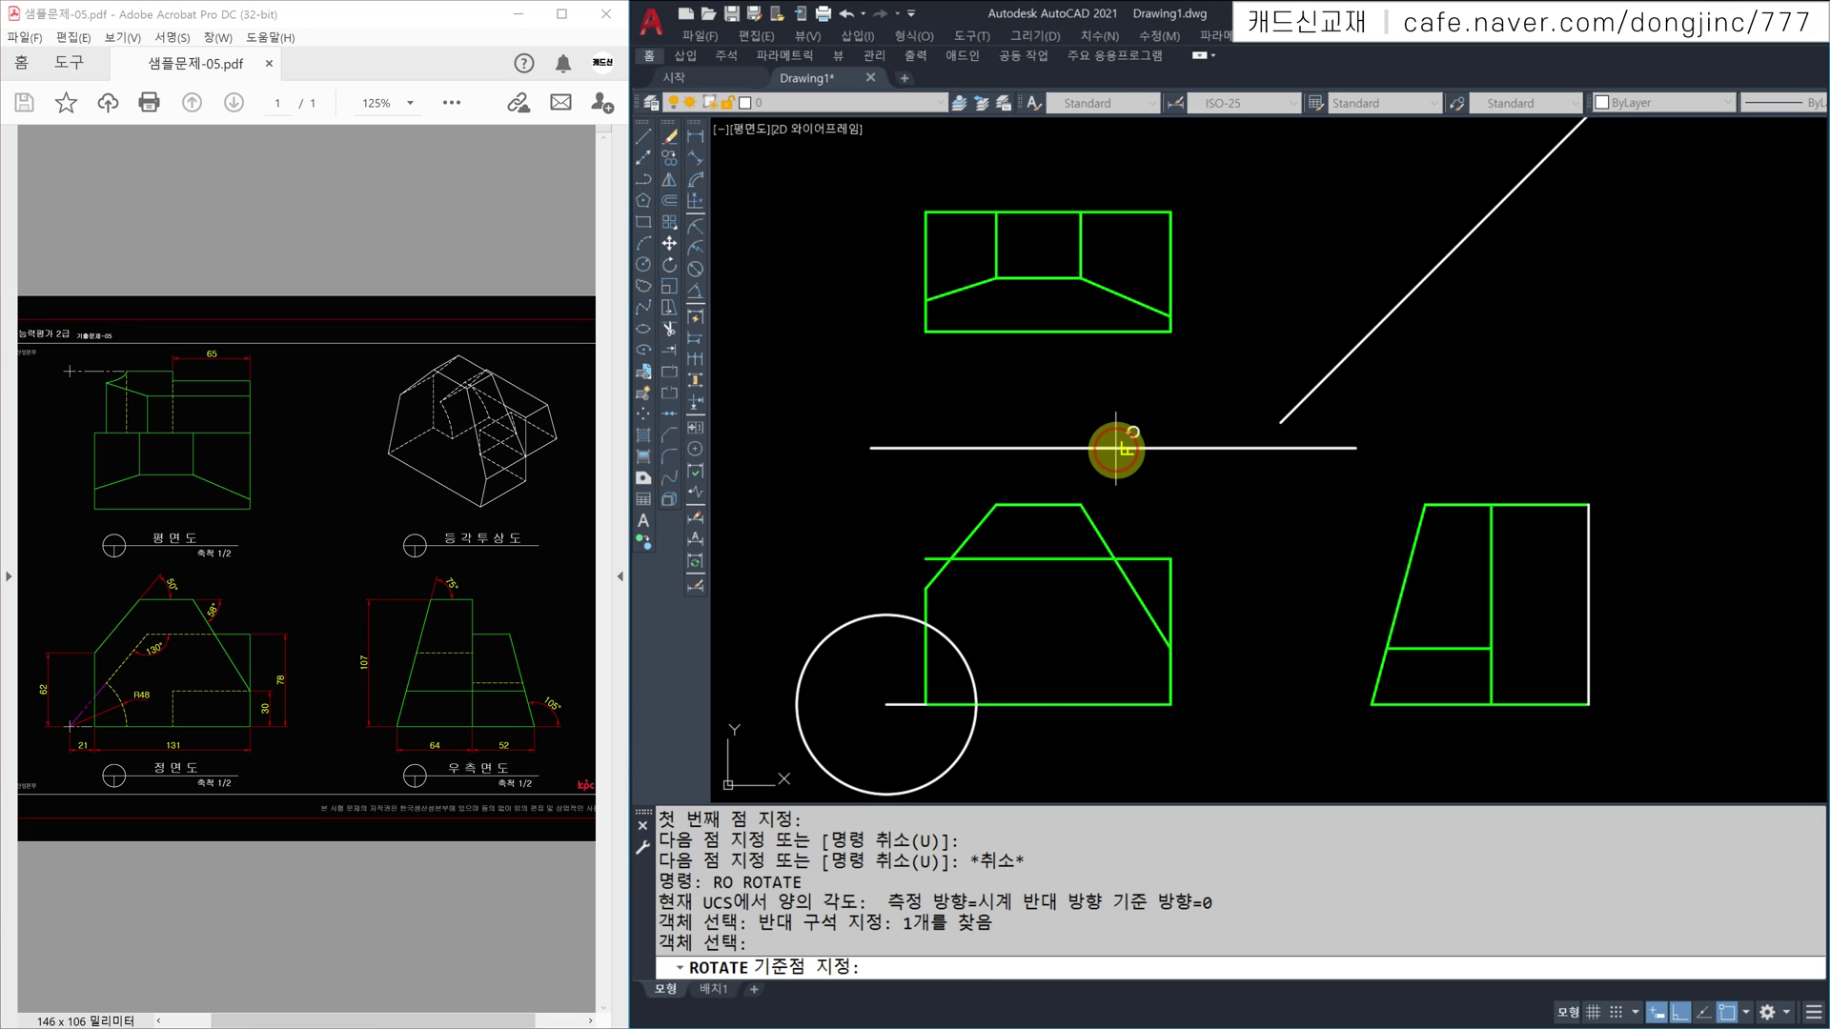
pyautogui.click(1116, 449)
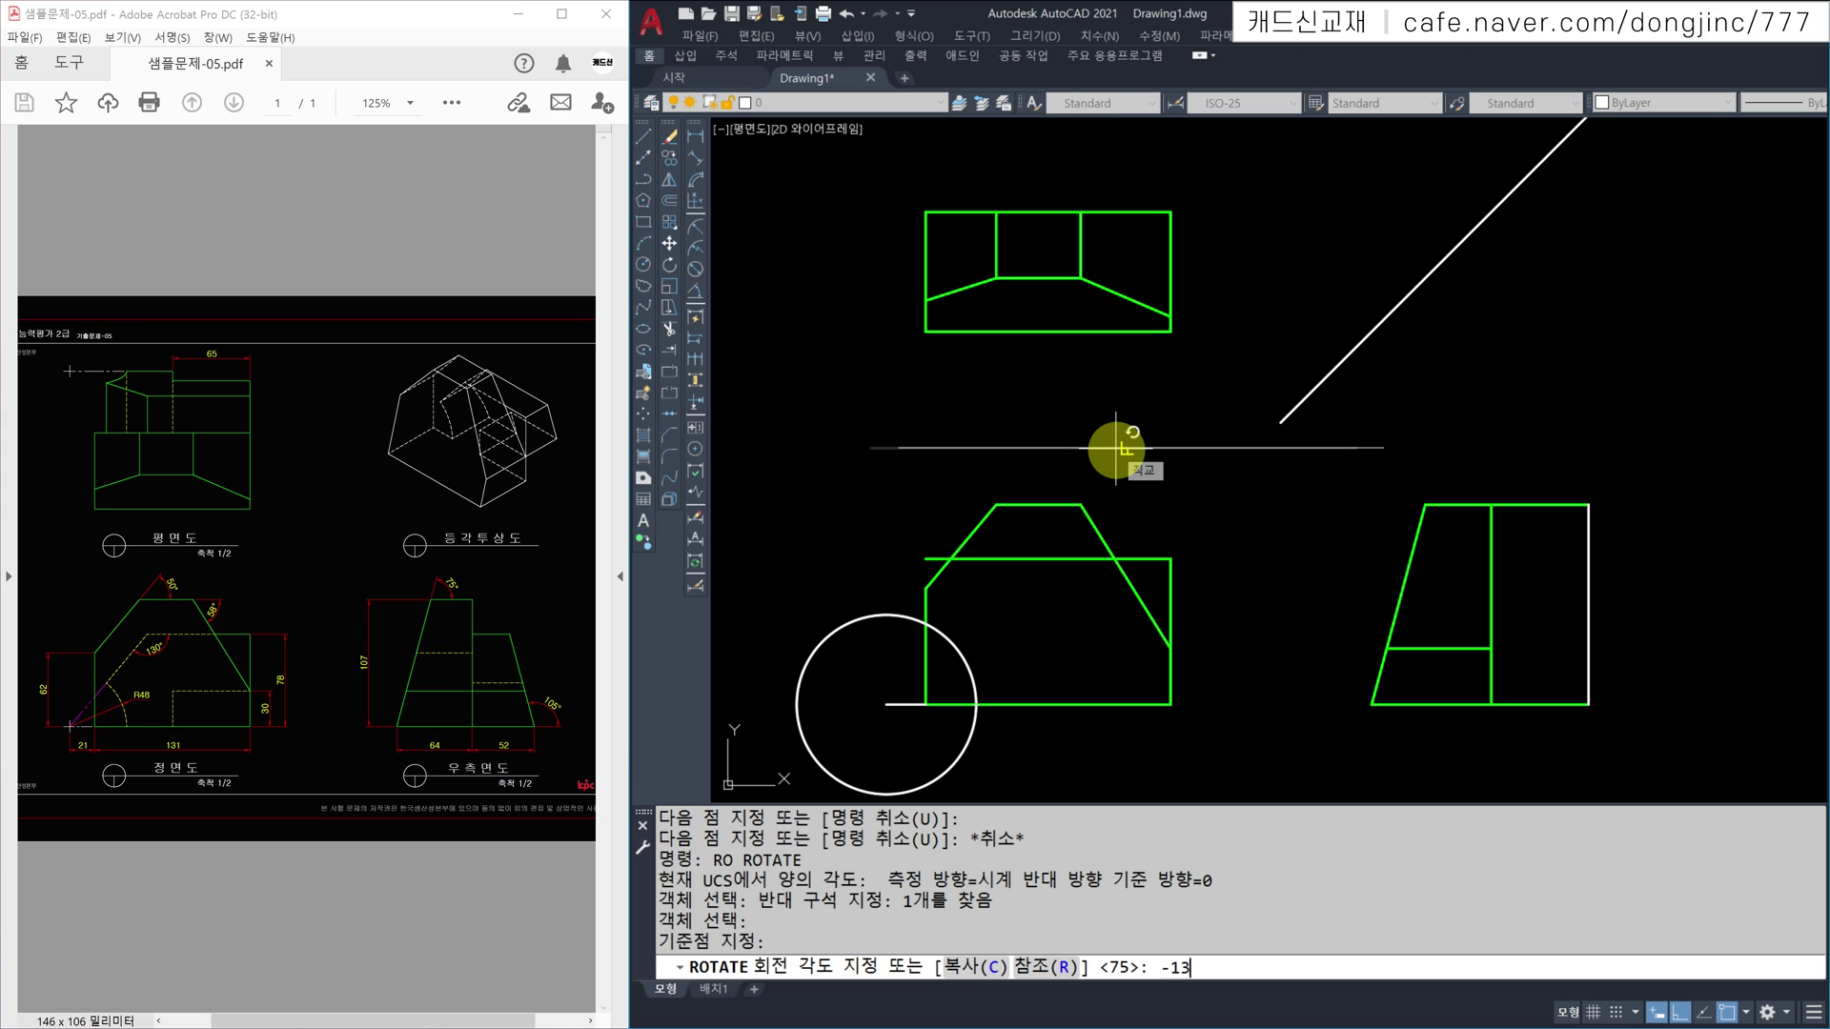
pyautogui.write('-130')
pyautogui.press('Return')
pyautogui.press('Escape')
pyautogui.press('Escape')
pyautogui.press('Escape')
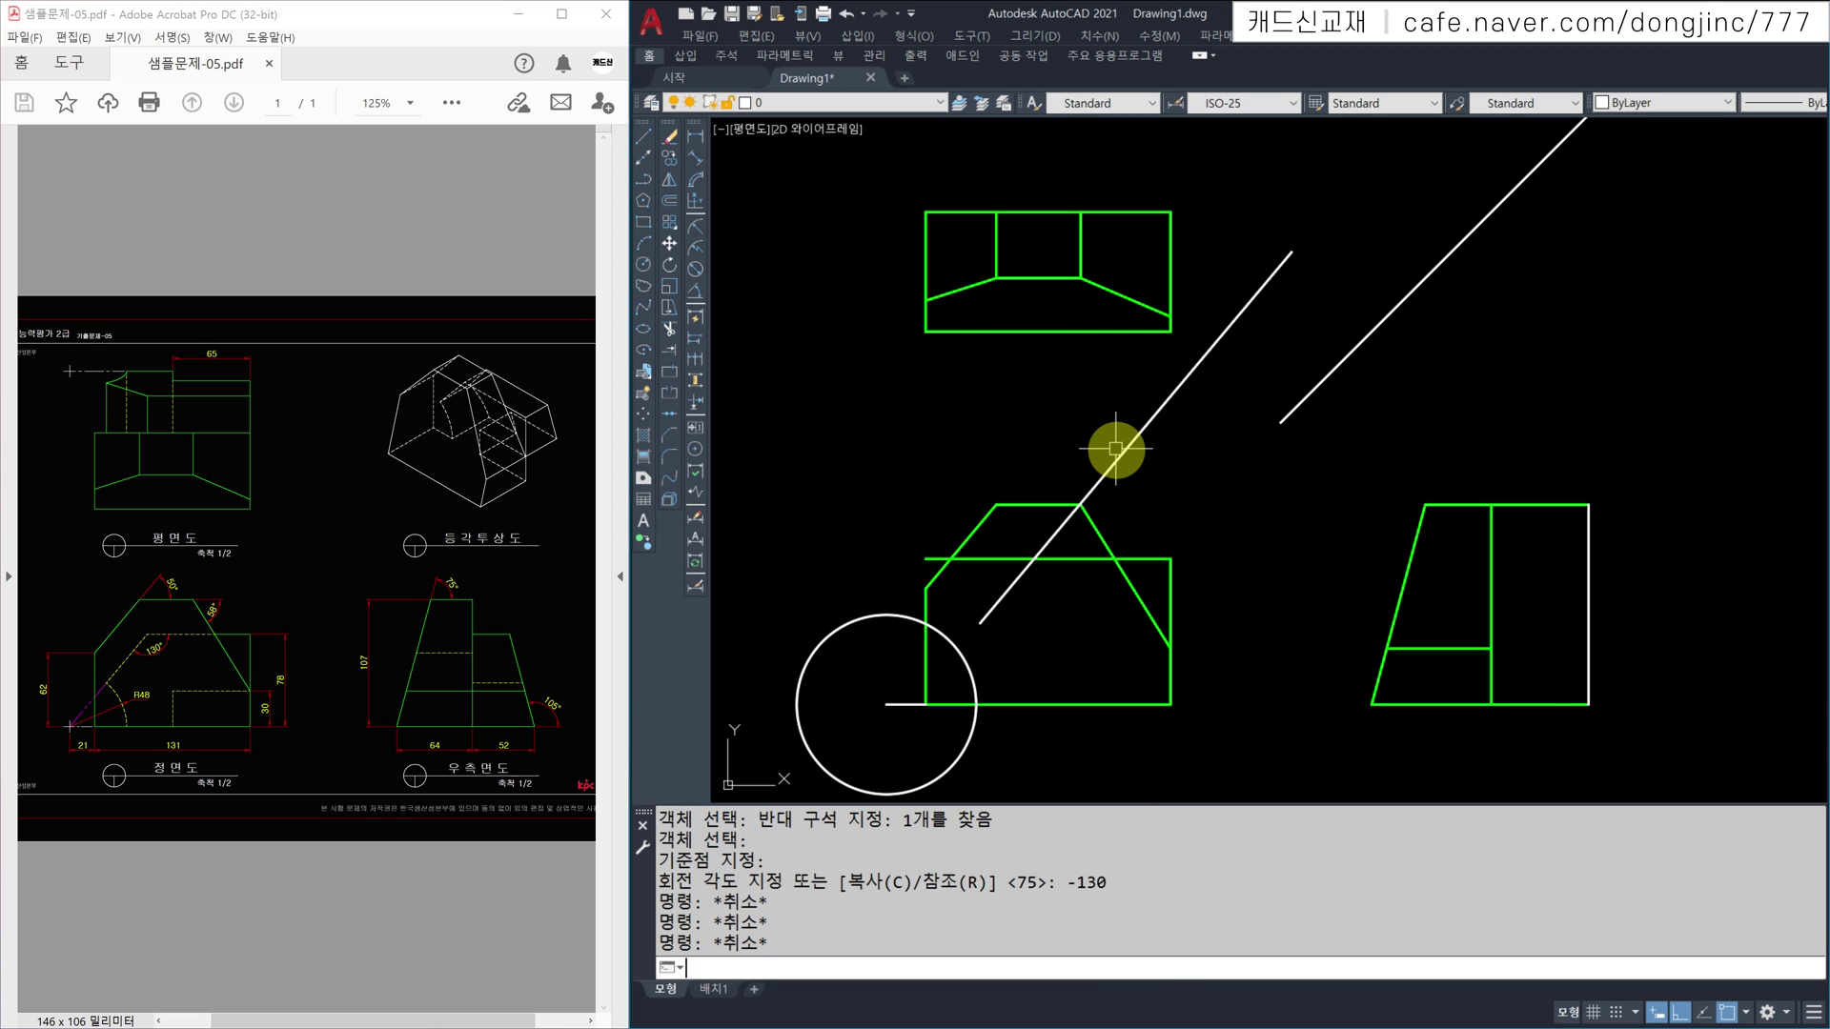
# Step: Move the rotated line so its lower end sits on the circle's centre
pyautogui.write('M')
pyautogui.press('Return')
pyautogui.click(1208, 453)
pyautogui.click(1132, 404)
pyautogui.press('Return')
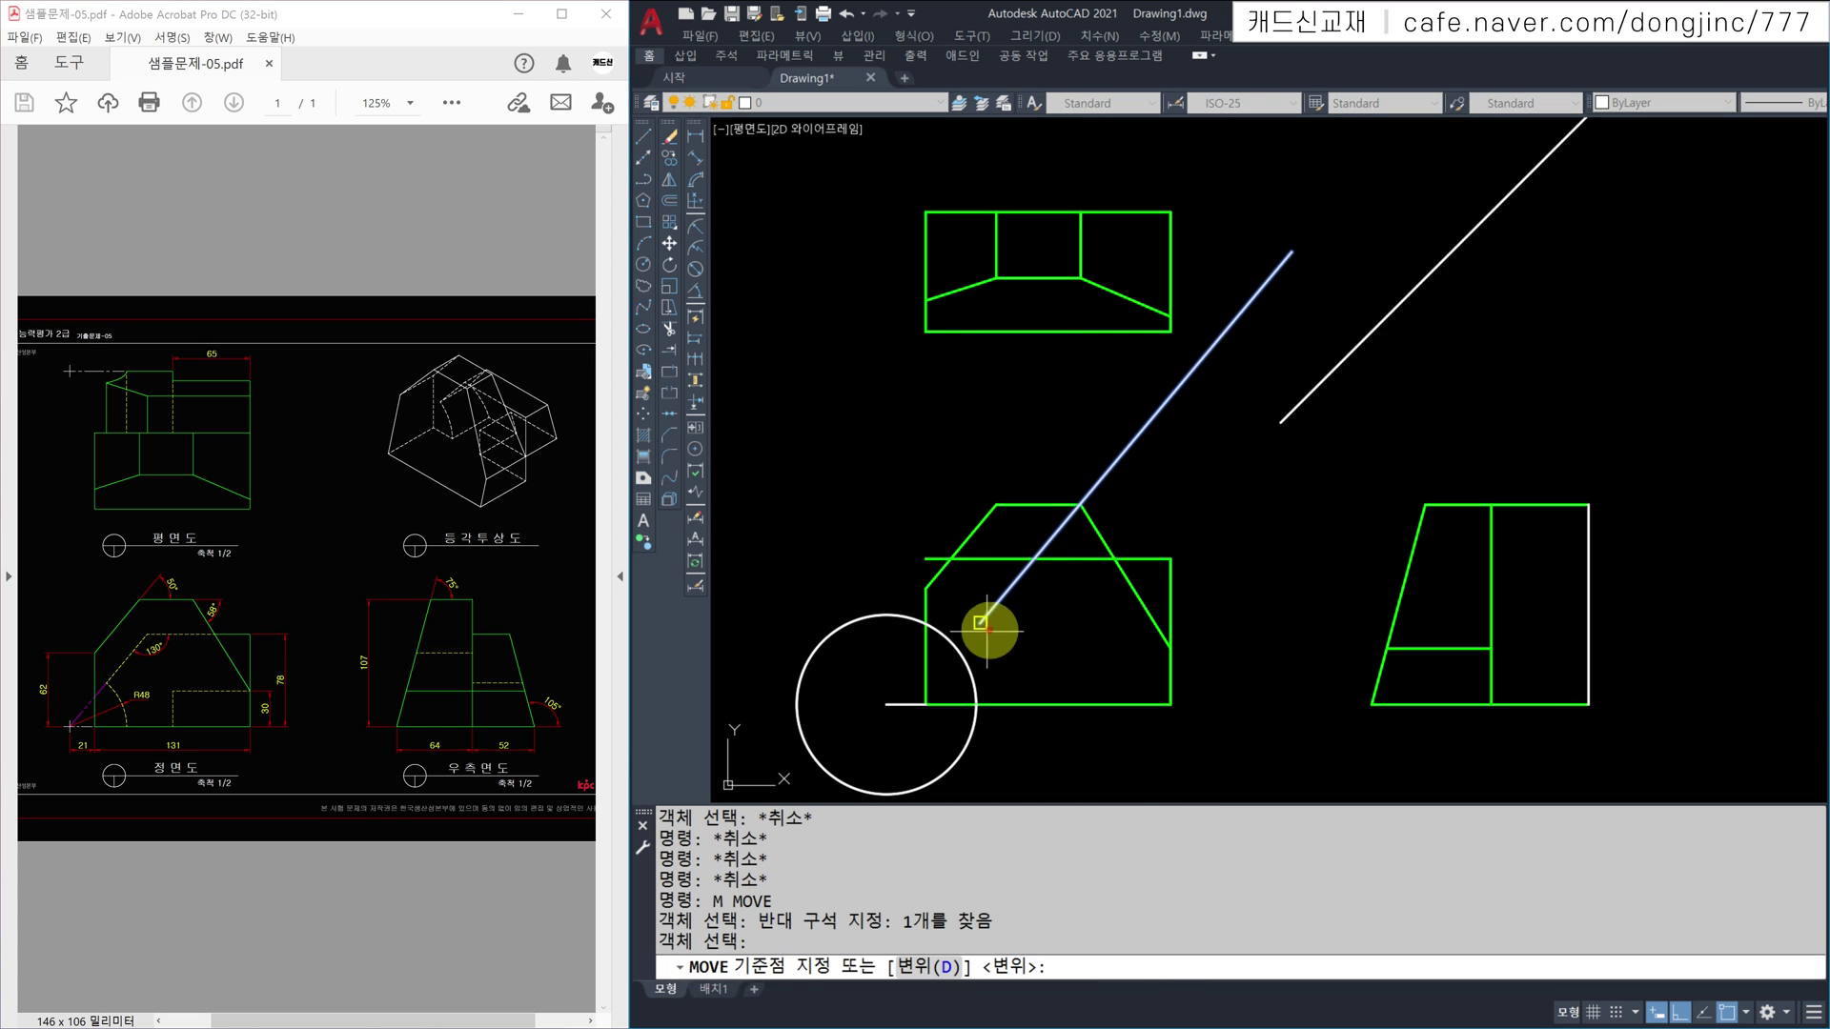
pyautogui.click(981, 622)
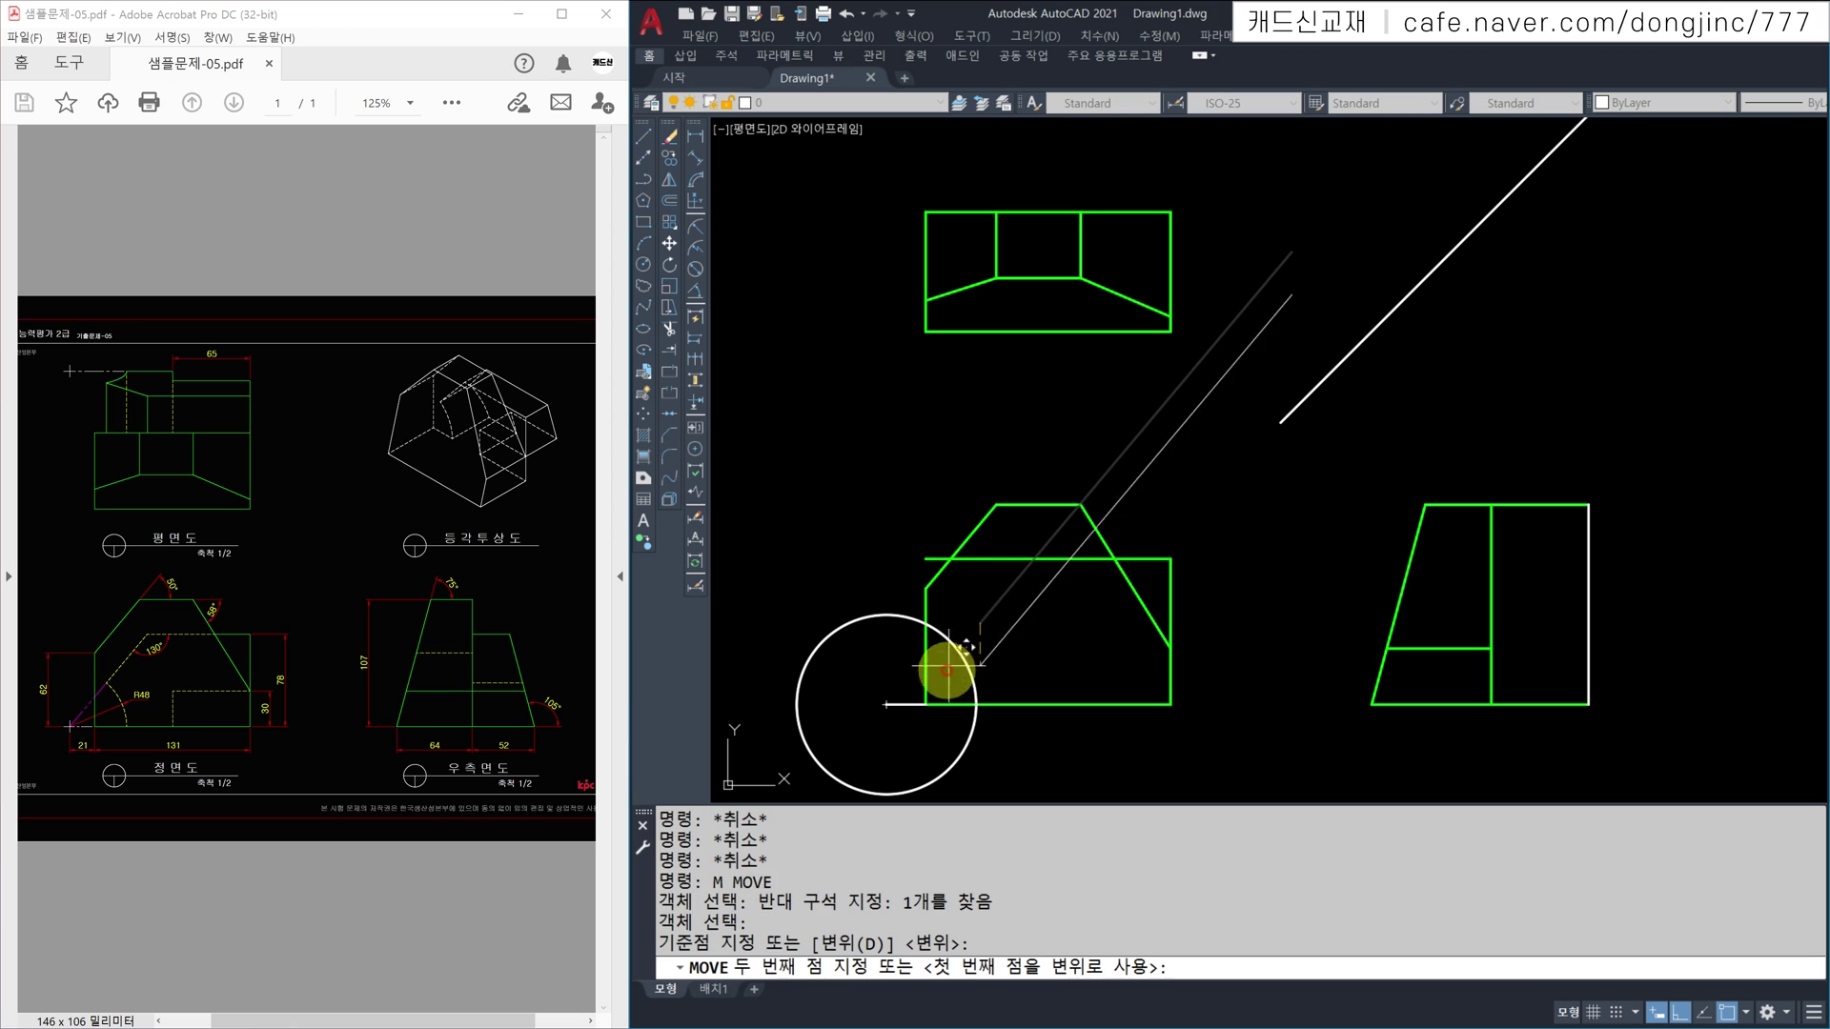
pyautogui.click(886, 704)
pyautogui.press('Escape')
pyautogui.press('Escape')
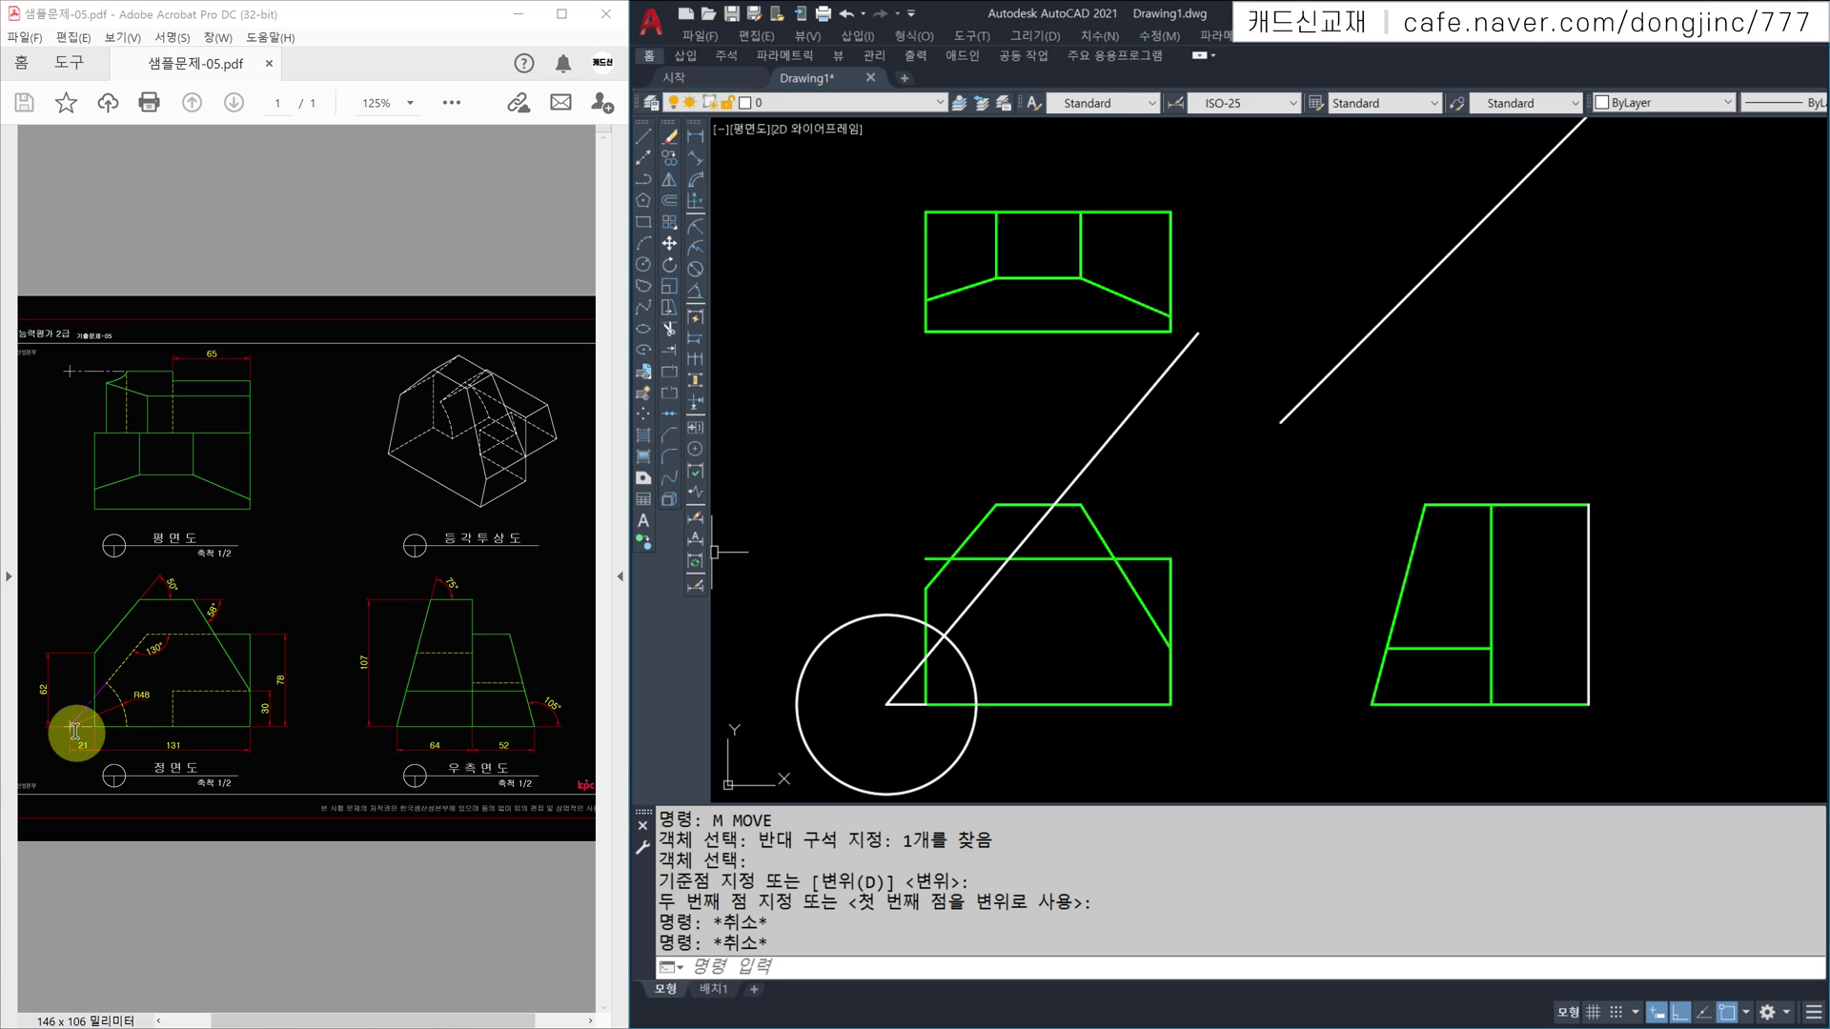
pyautogui.press('Escape')
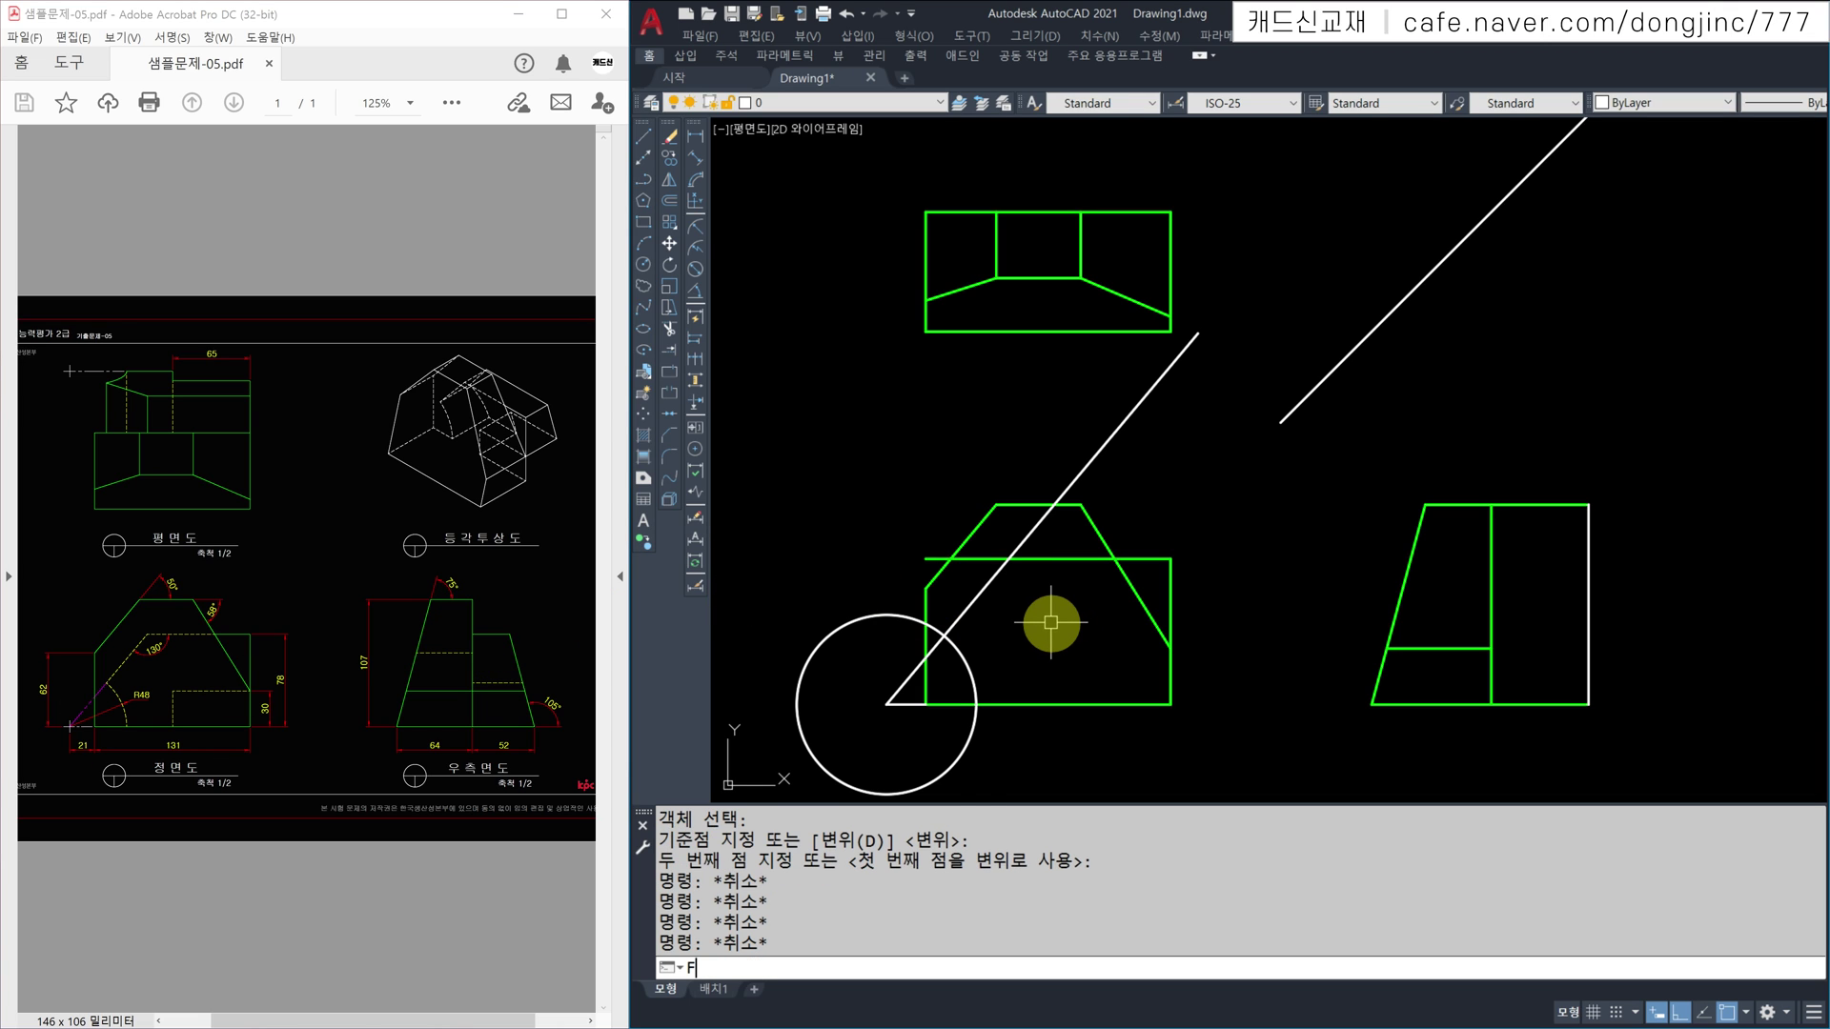
# Step: Join the slanted line and the 78 mm offset line in a sharp corner with Fillet
pyautogui.press('Return')
pyautogui.click(989, 583)
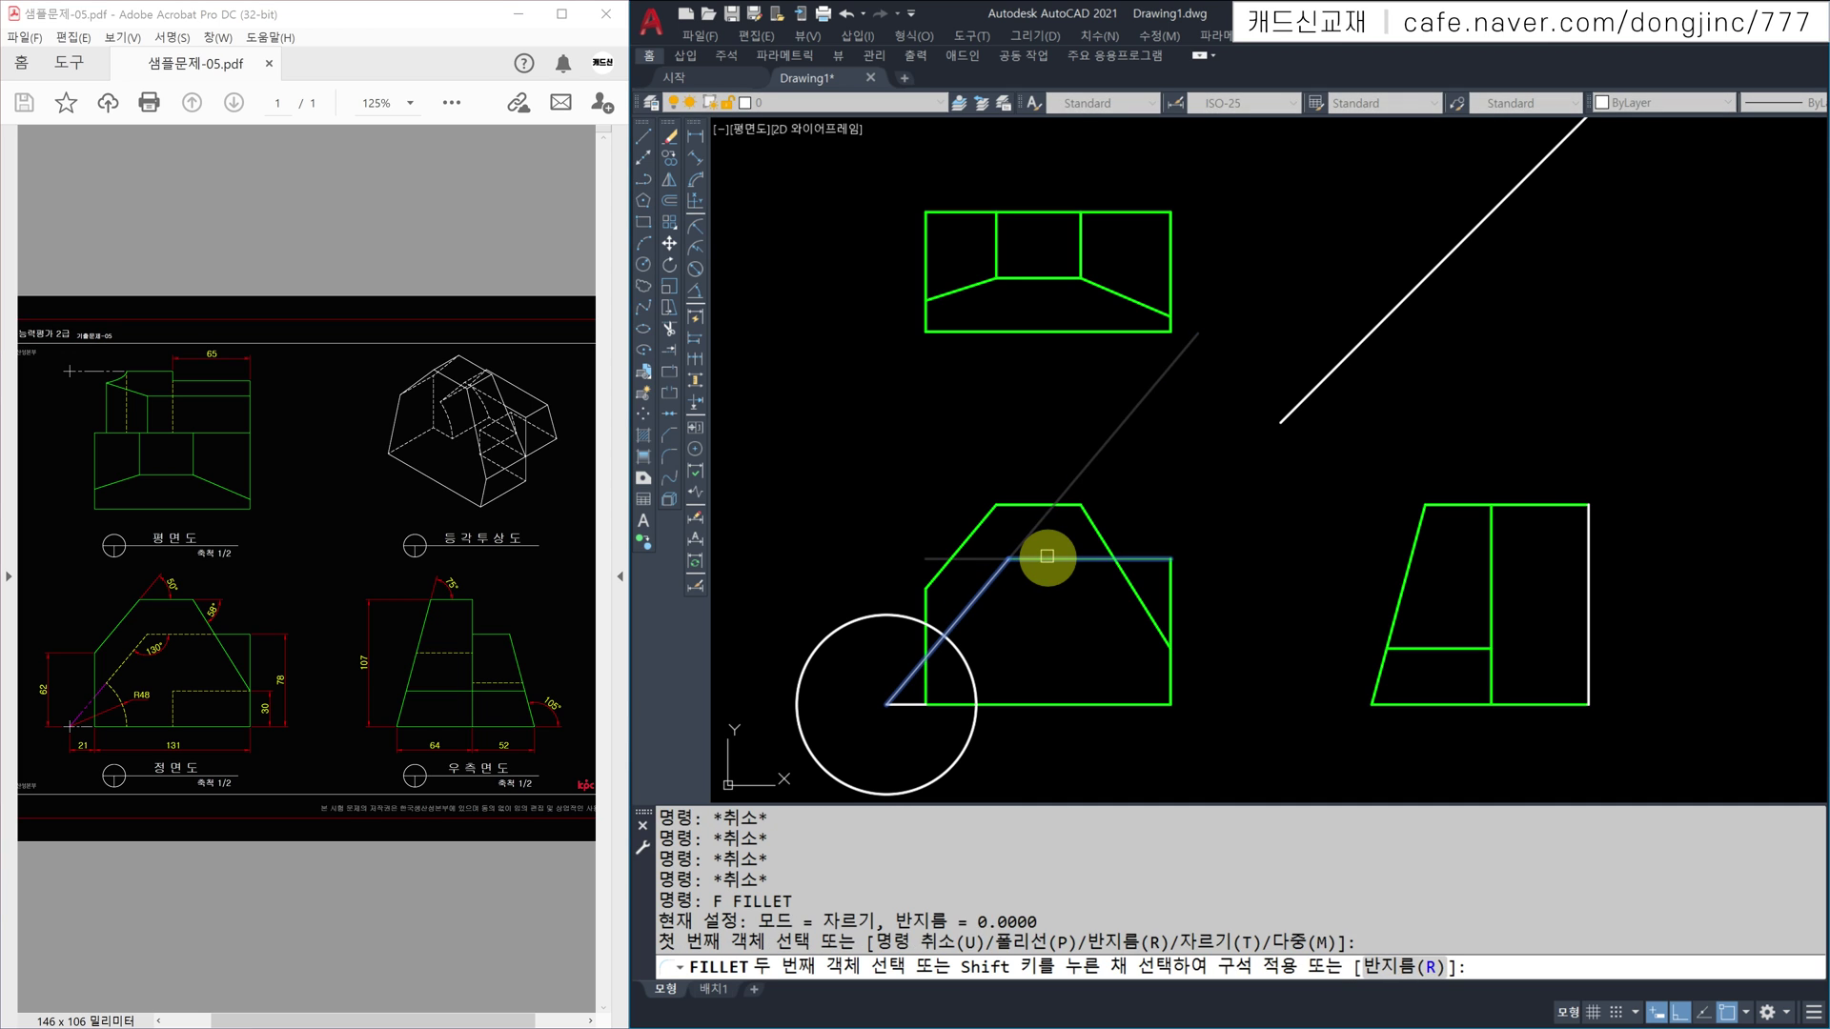
pyautogui.click(1047, 557)
pyautogui.press('Escape')
pyautogui.press('Escape')
pyautogui.press('Escape')
# Step: Trim the circle to the arc inside the front view and cut the slanted line between the arc and the left edge
pyautogui.write('T')
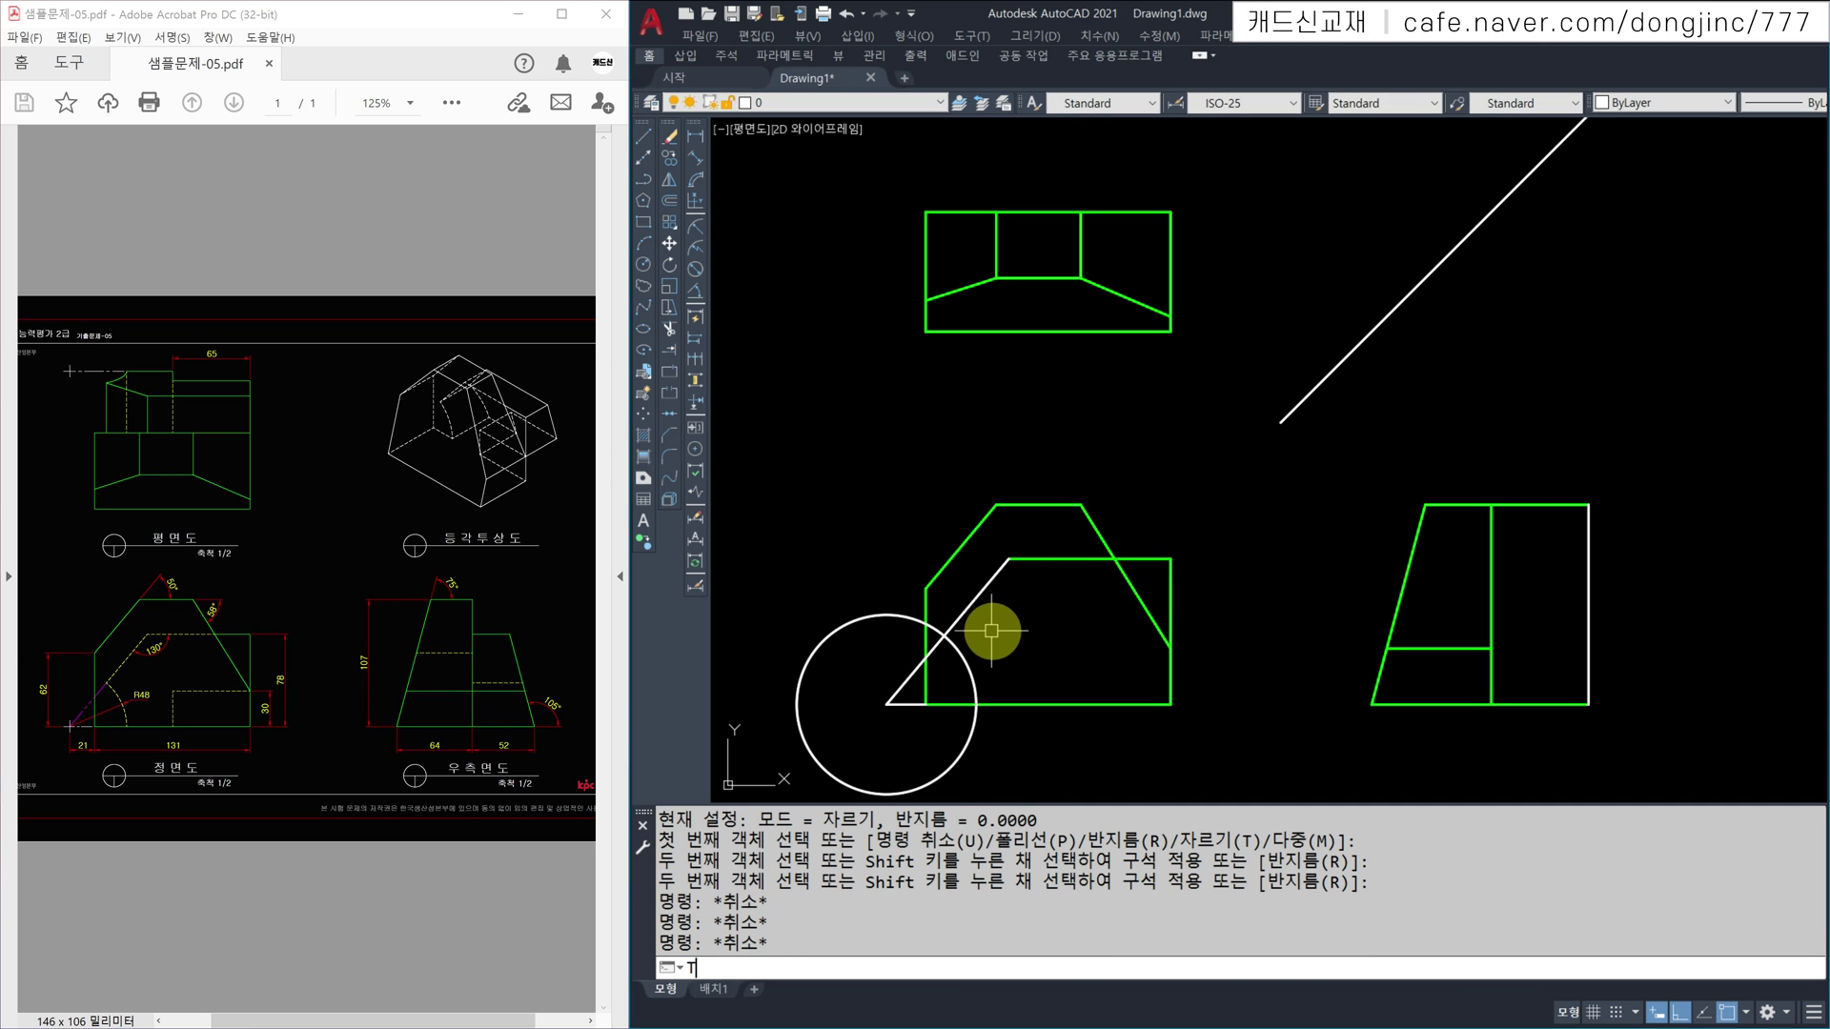
pyautogui.write('R')
pyautogui.press('Return')
pyautogui.click(873, 617)
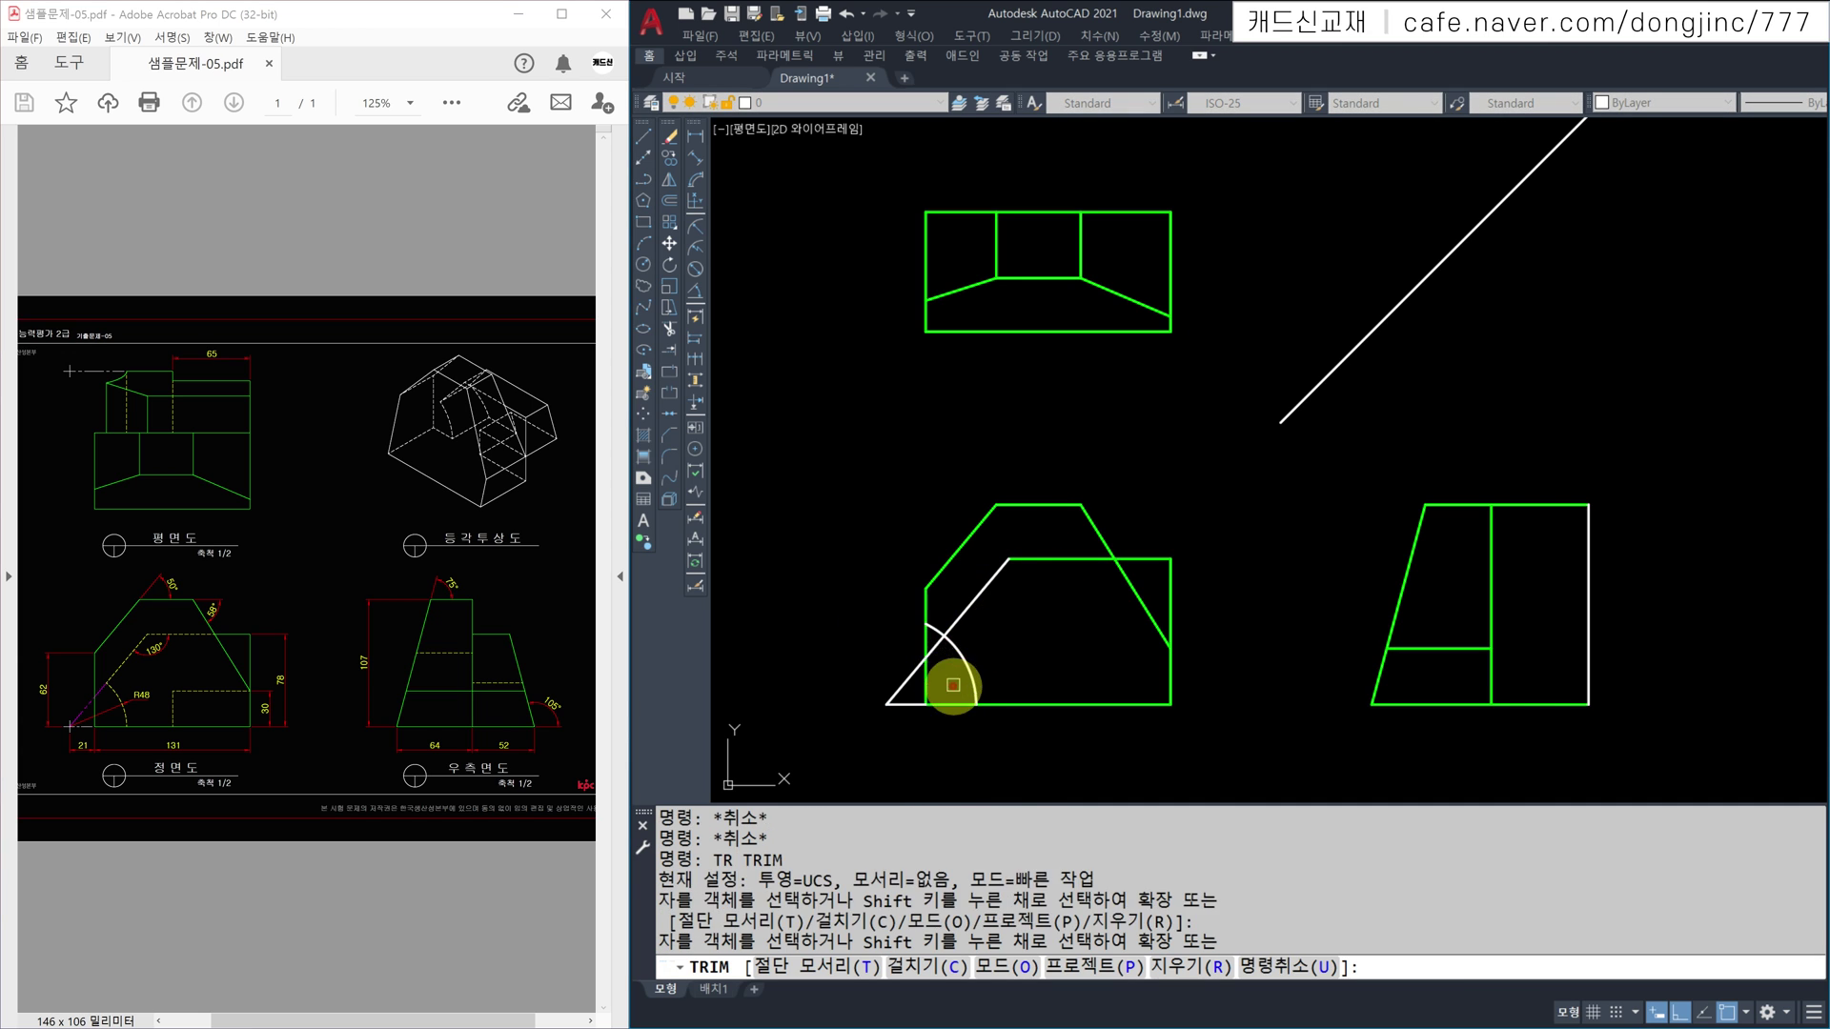
pyautogui.click(937, 649)
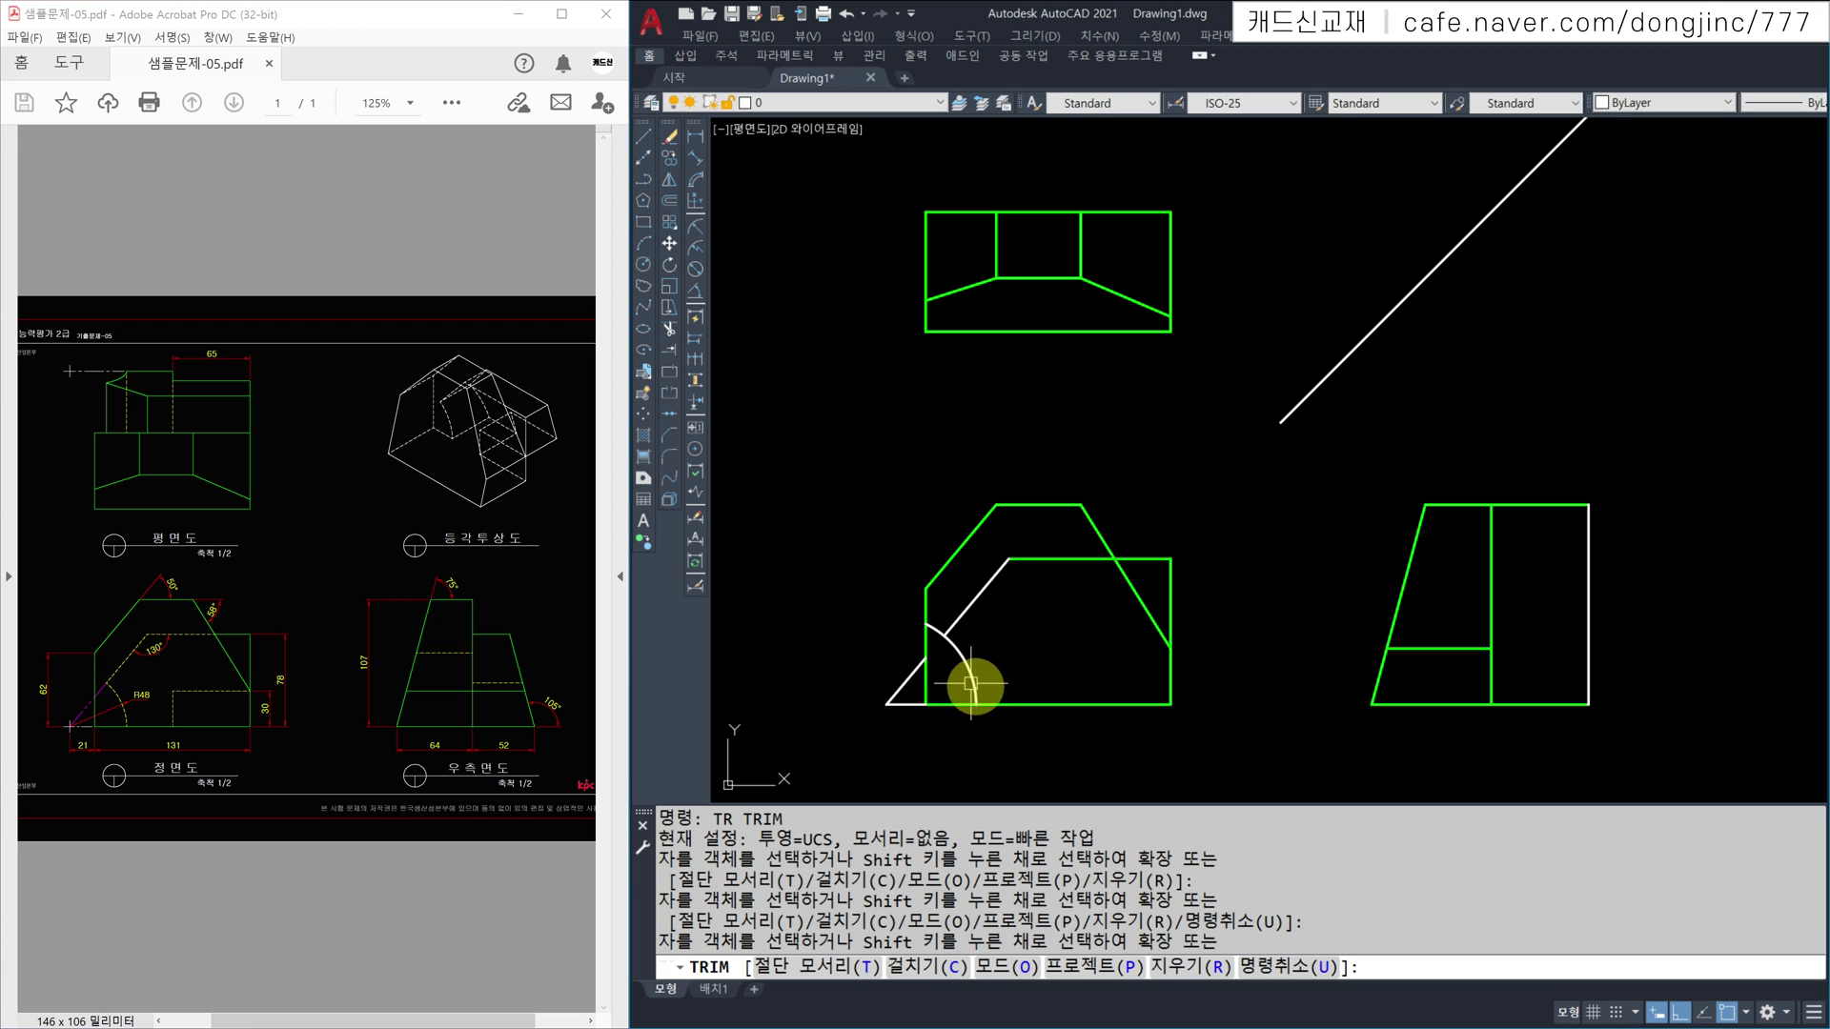
pyautogui.press('Escape')
pyautogui.press('Escape')
# Step: Extend the lower piece of the slanted line back up to the arc
pyautogui.write('EX')
pyautogui.press('Return')
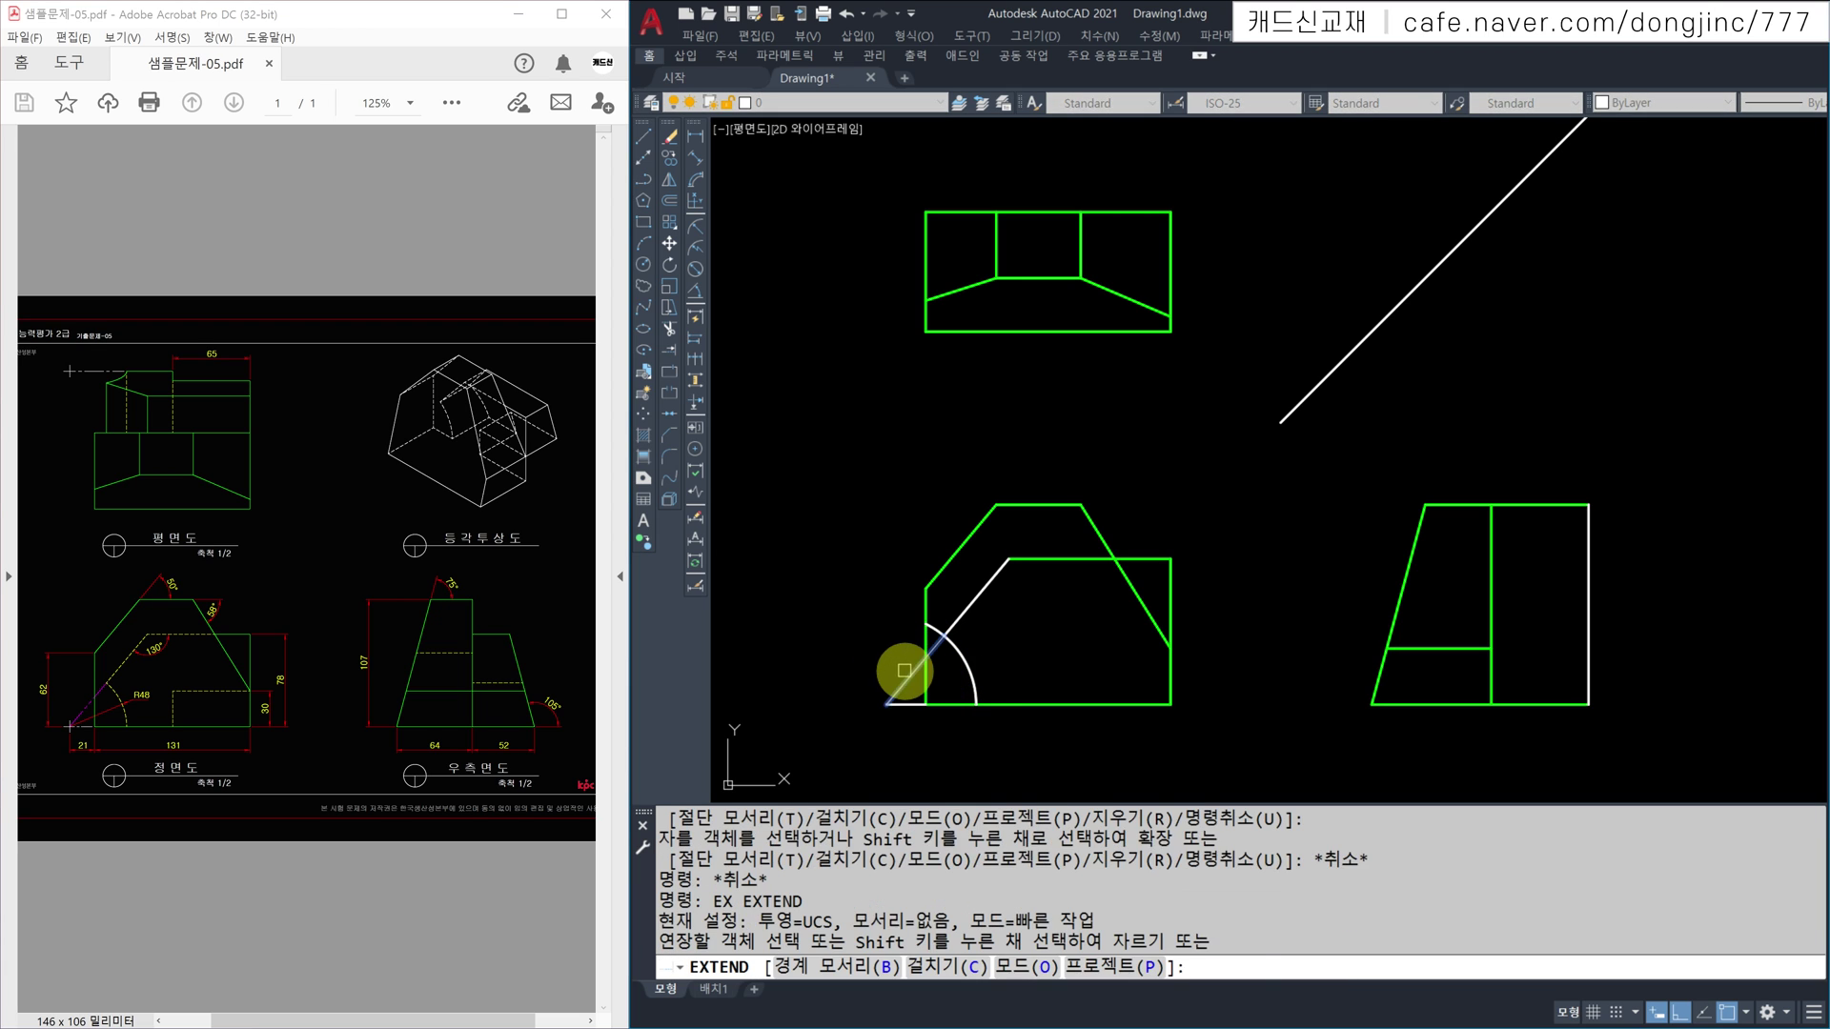
pyautogui.click(938, 645)
pyautogui.press('Escape')
# Step: Put the lower piece of the slanted line on the 가상선 layer
pyautogui.click(938, 645)
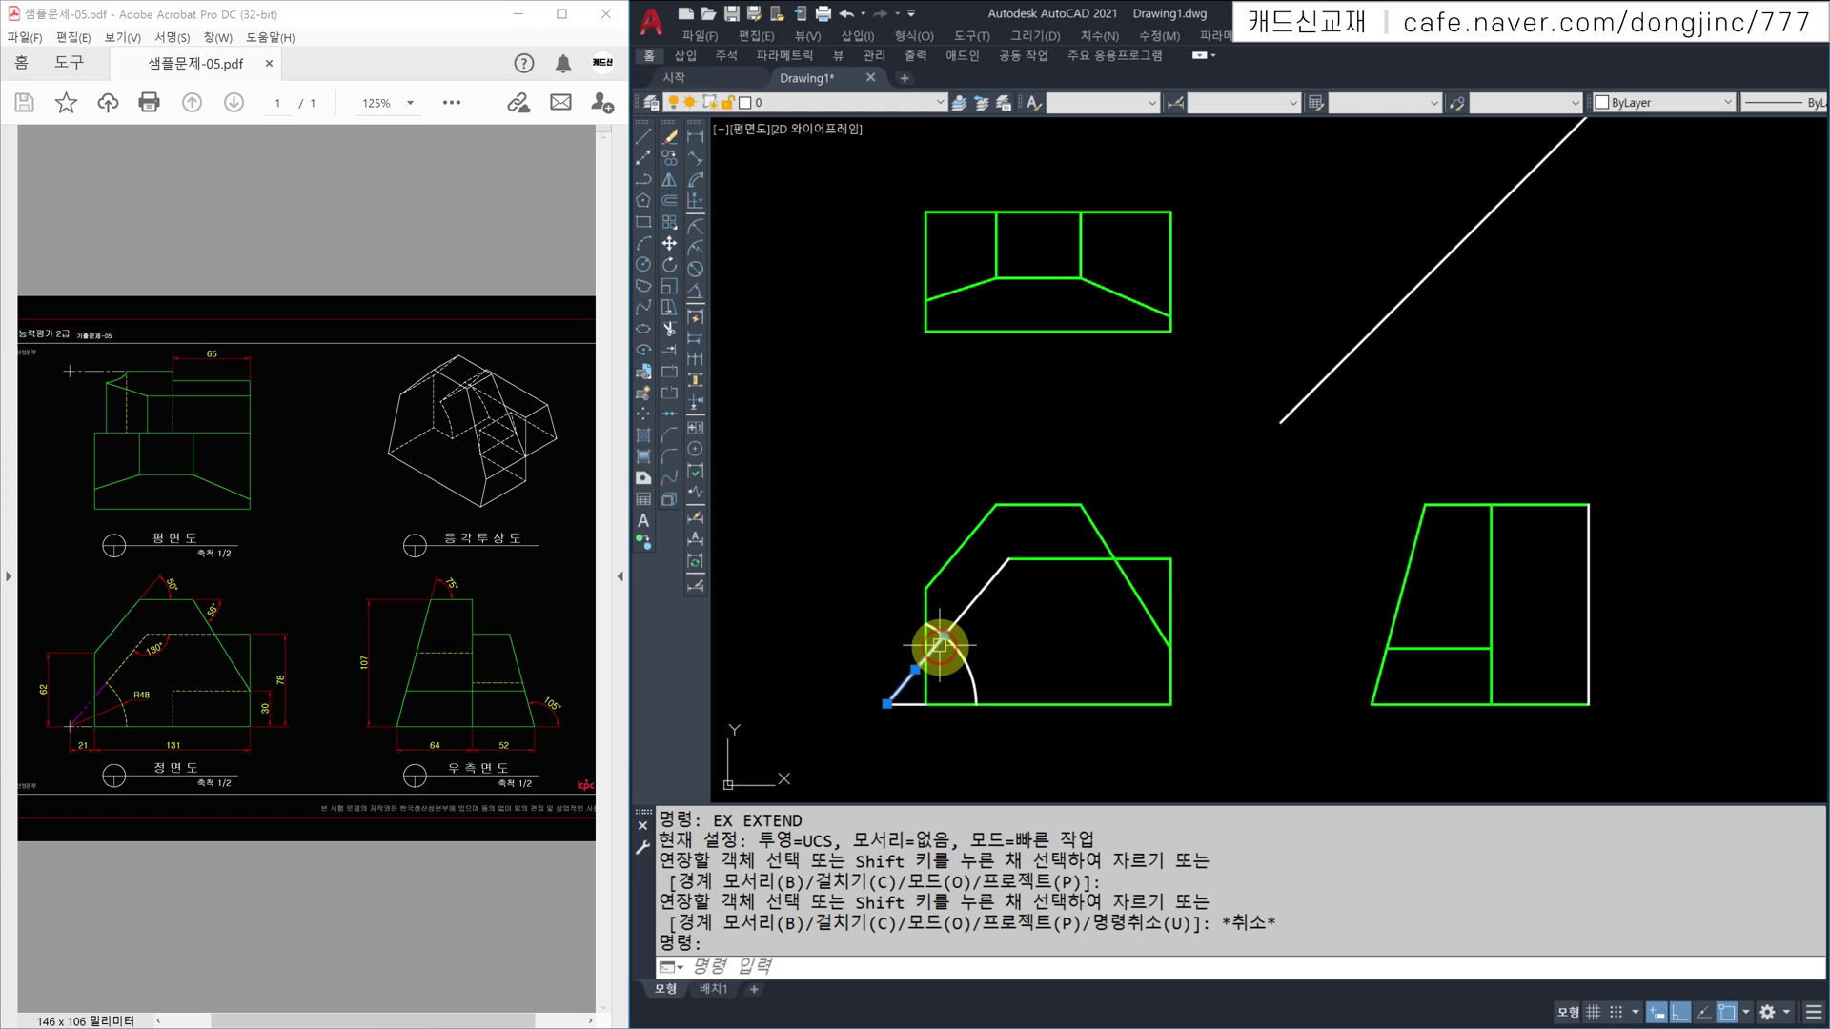
pyautogui.click(863, 102)
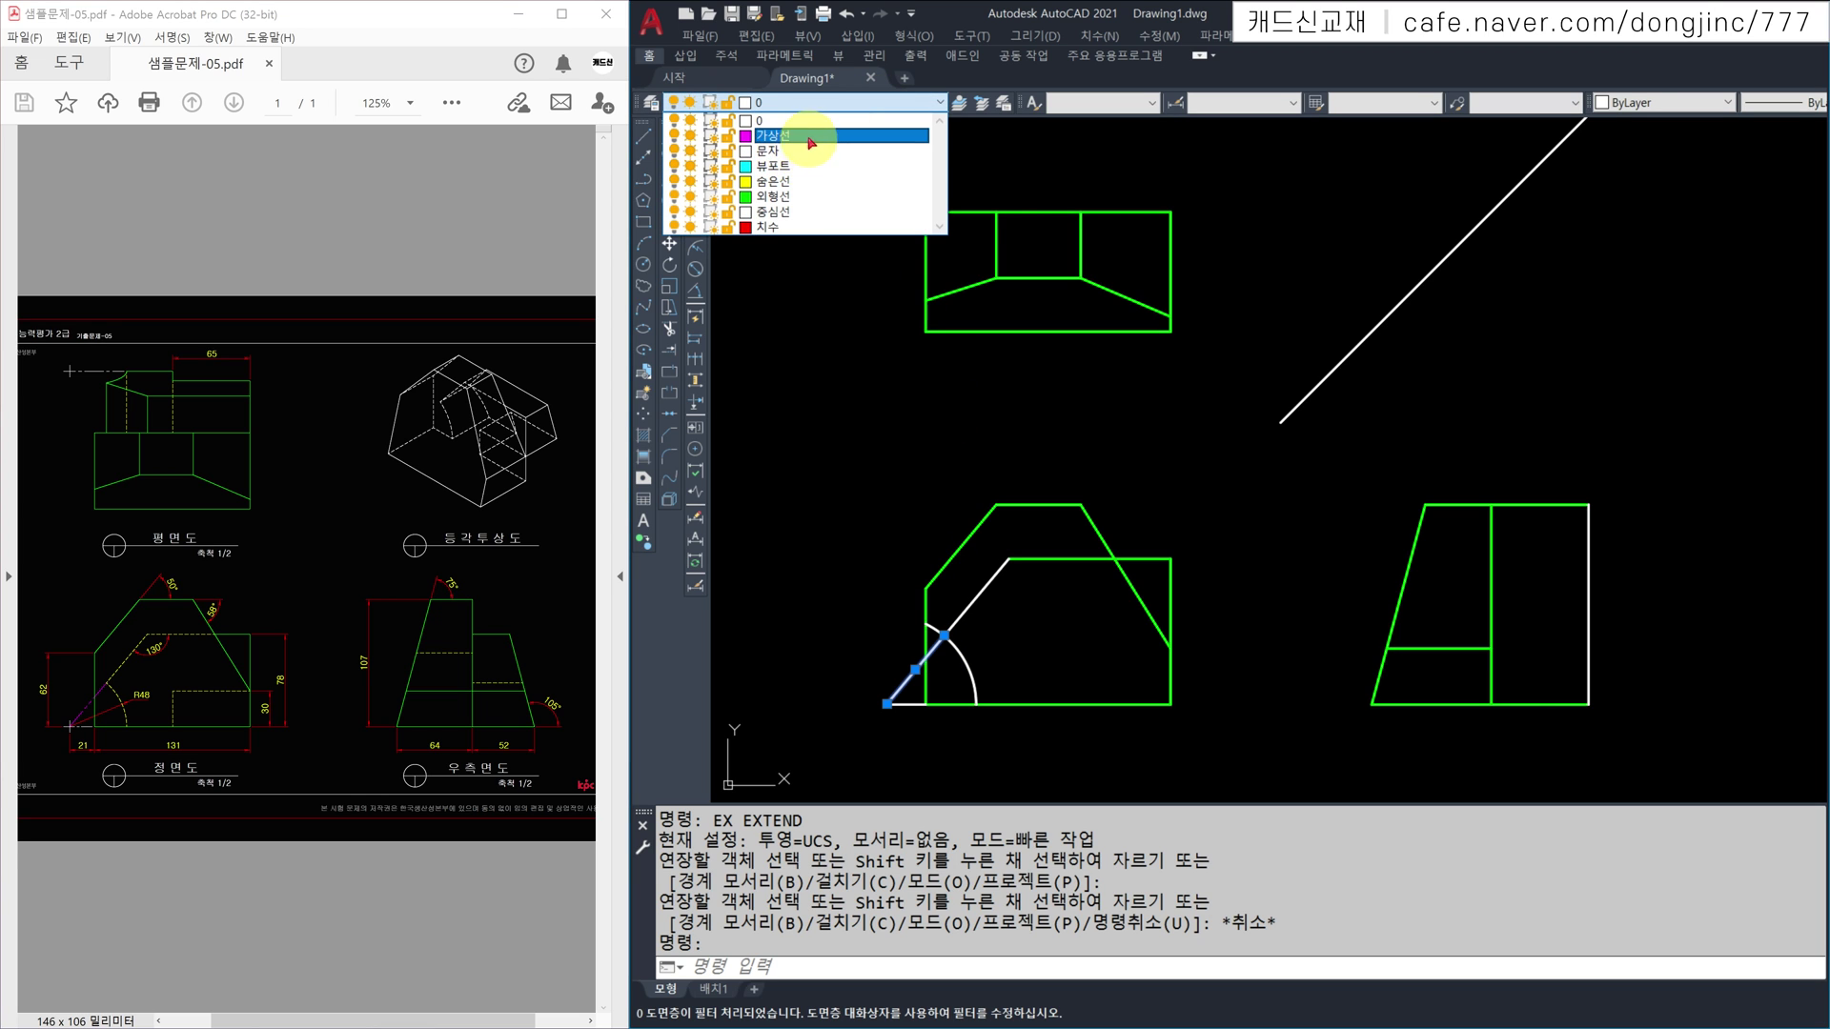
pyautogui.click(772, 135)
pyautogui.press('Escape')
pyautogui.press('Escape')
pyautogui.press('Escape')
pyautogui.write('ma')
pyautogui.press('Return')
pyautogui.press('Escape')
pyautogui.press('Escape')
# Step: Trim the part of the arc above the slanted line
pyautogui.write('TR')
pyautogui.press('Return')
pyautogui.click(935, 632)
pyautogui.press('Escape')
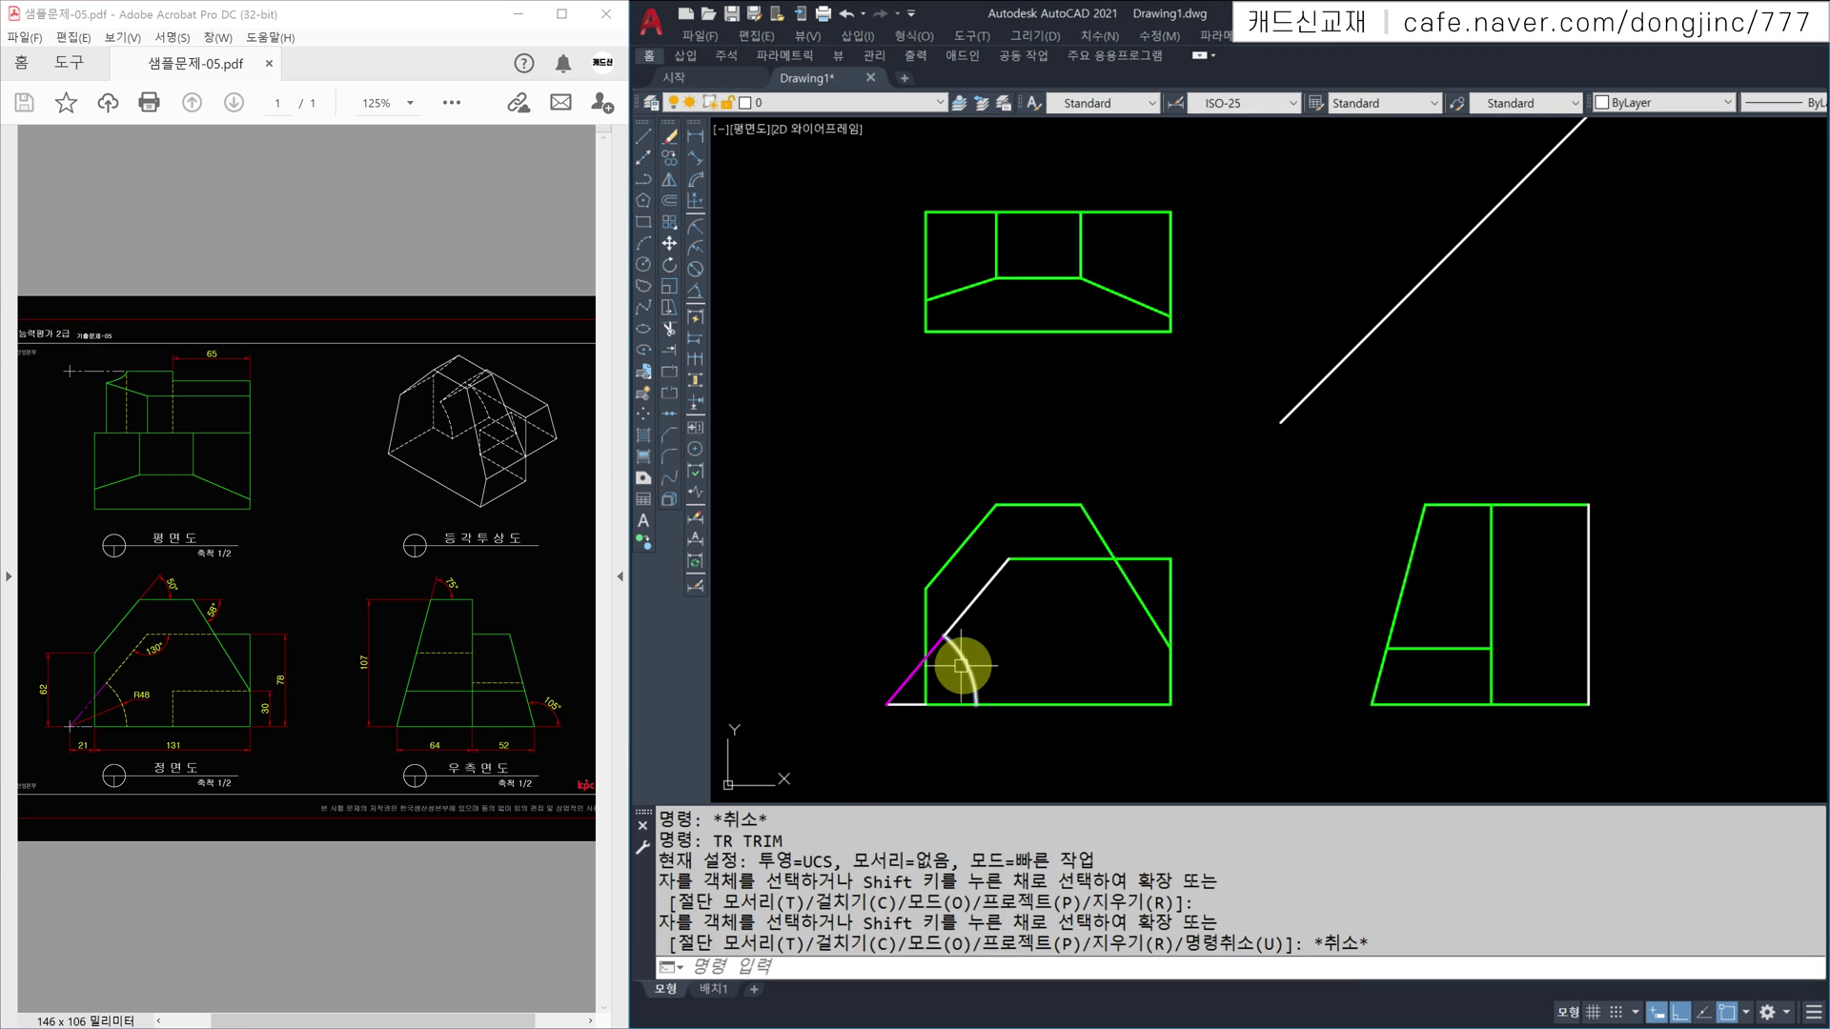
# Step: Put the front view's upper horizontal line, the slanted line above the arc and the arc on the 숨은선 layer
pyautogui.click(978, 592)
pyautogui.click(1041, 563)
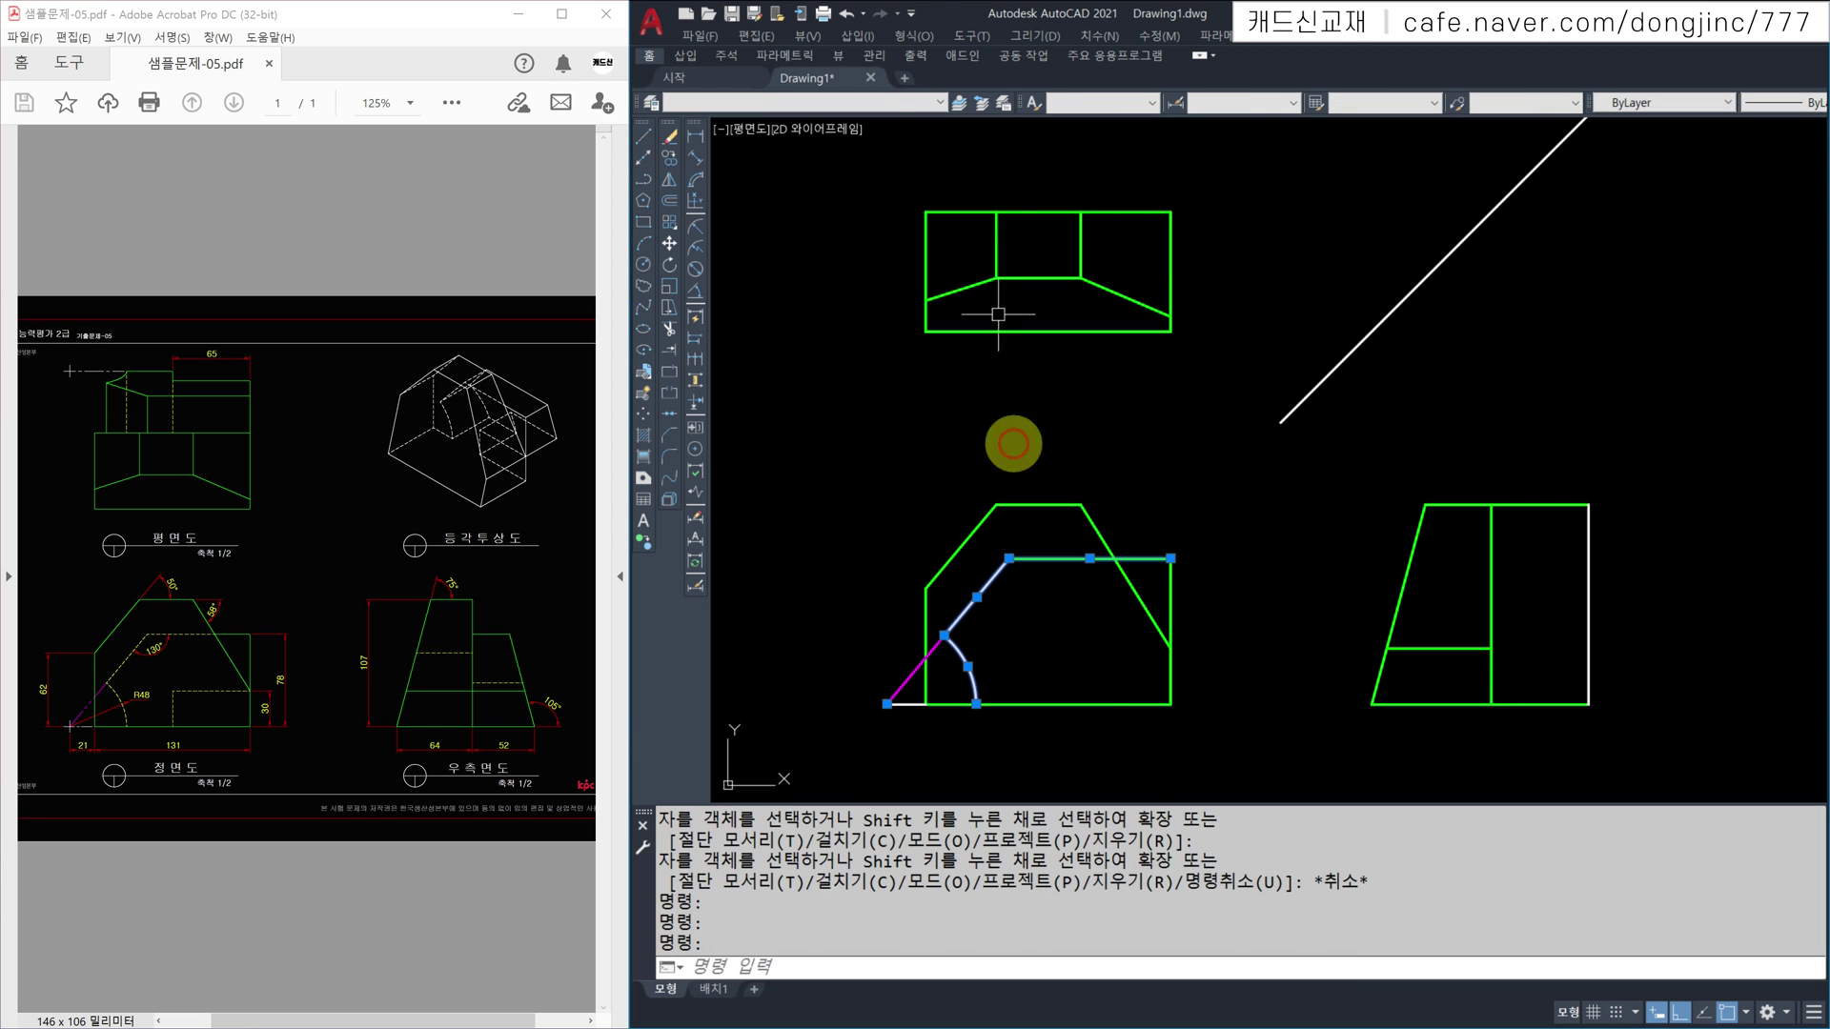
pyautogui.click(869, 101)
pyautogui.click(785, 184)
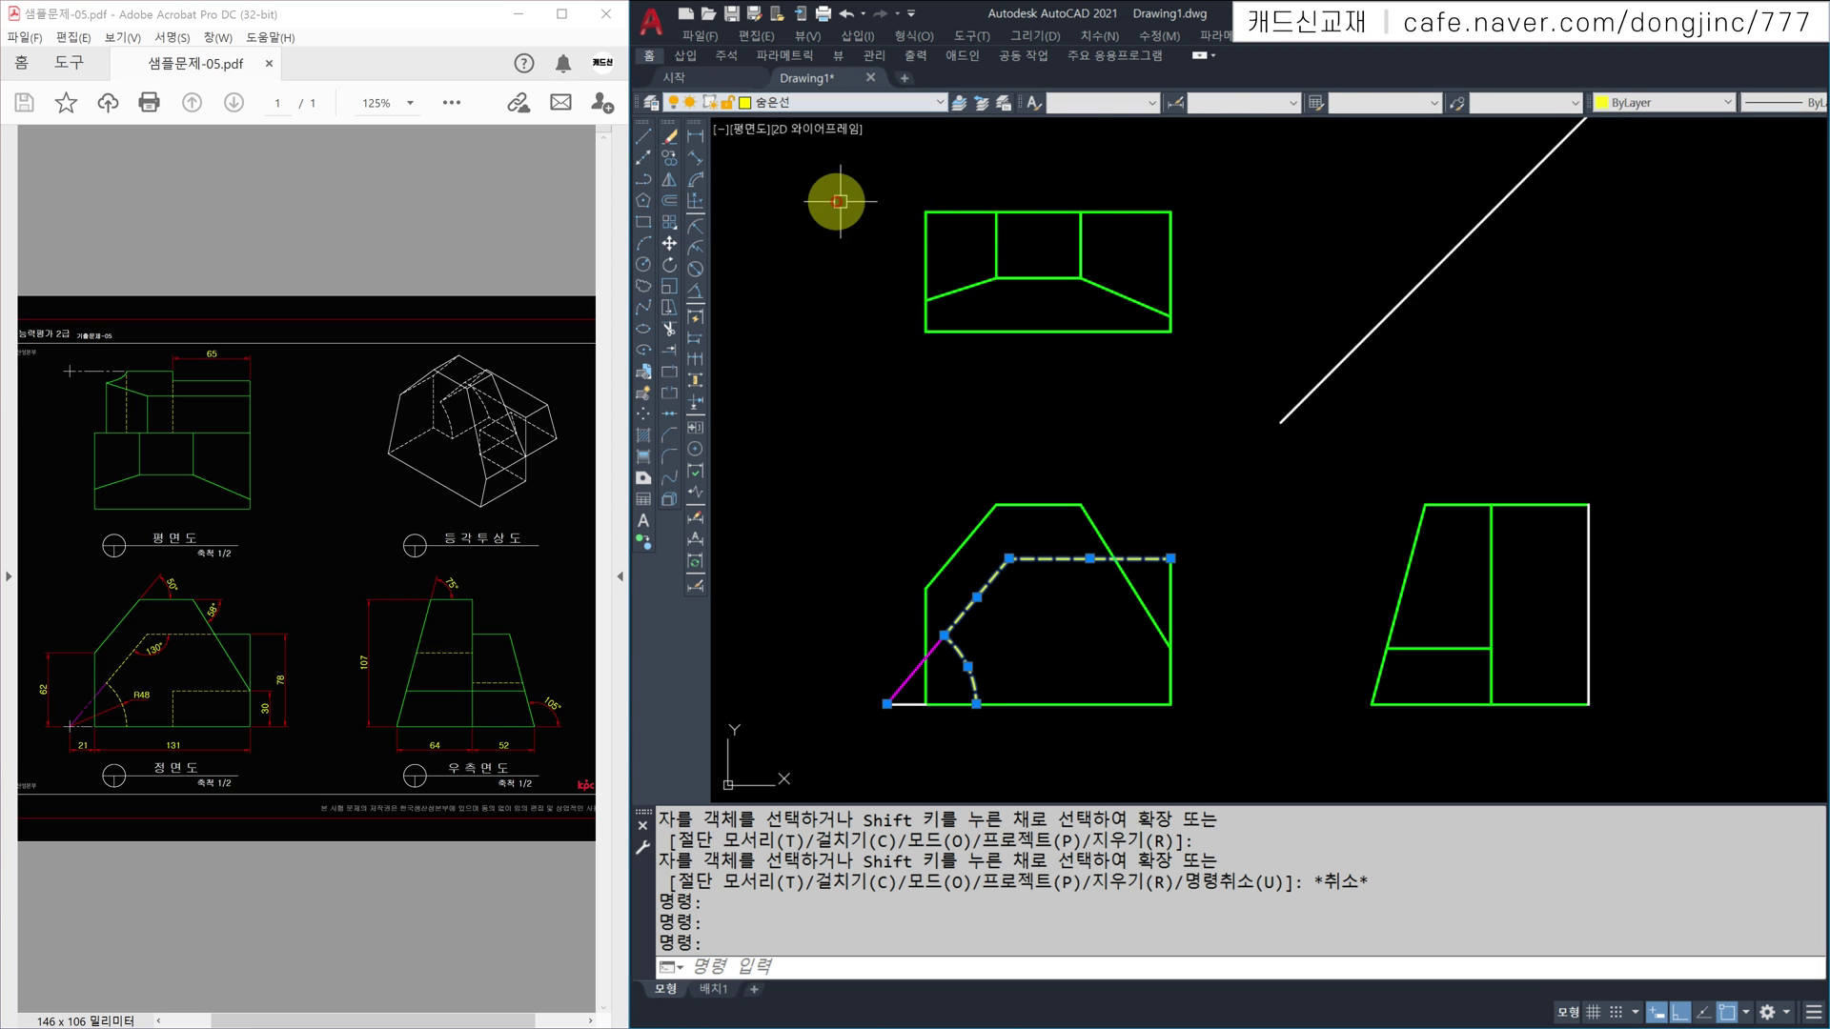
pyautogui.press('Escape')
pyautogui.press('Escape')
pyautogui.press('Escape')
pyautogui.press('Escape')
# Step: Trim the upper horizontal hidden line inside the front outline and redraw that part as a separate line up to the right sloped edge
pyautogui.write('T')
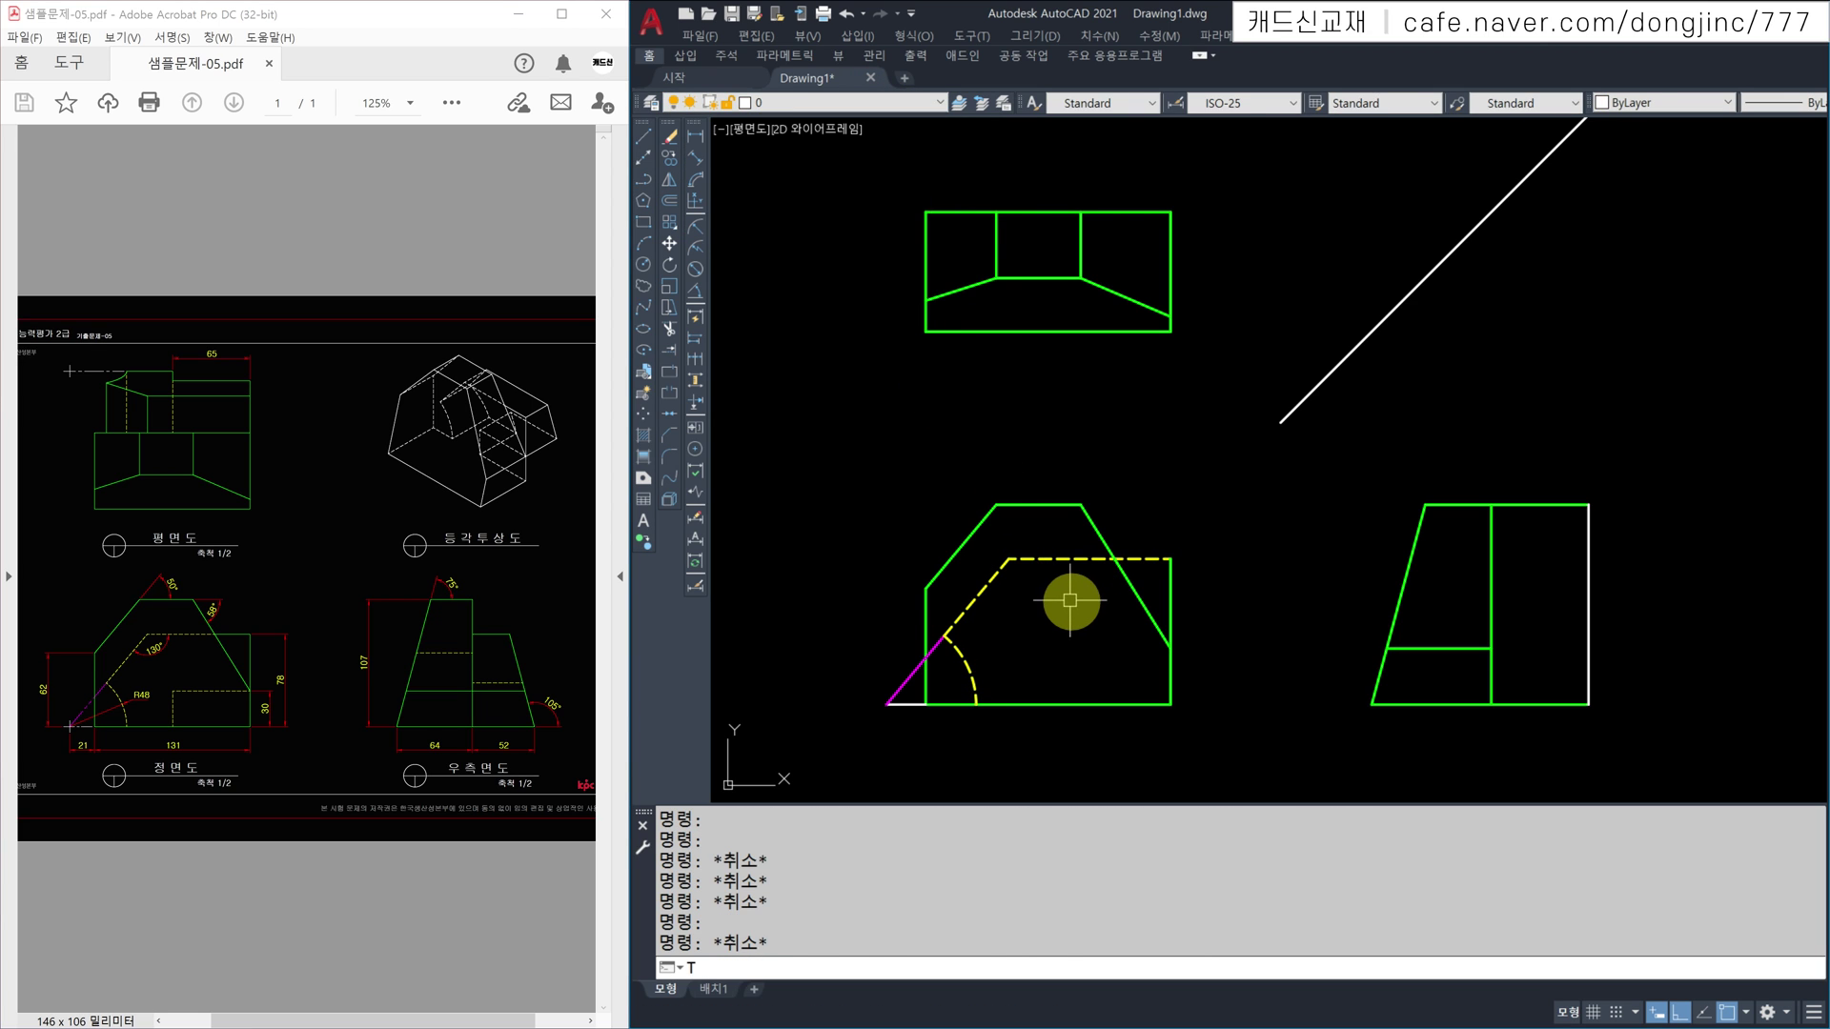
pyautogui.write('R')
pyautogui.press('Return')
pyautogui.click(1060, 560)
pyautogui.press('Escape')
pyautogui.write('L')
pyautogui.press('Return')
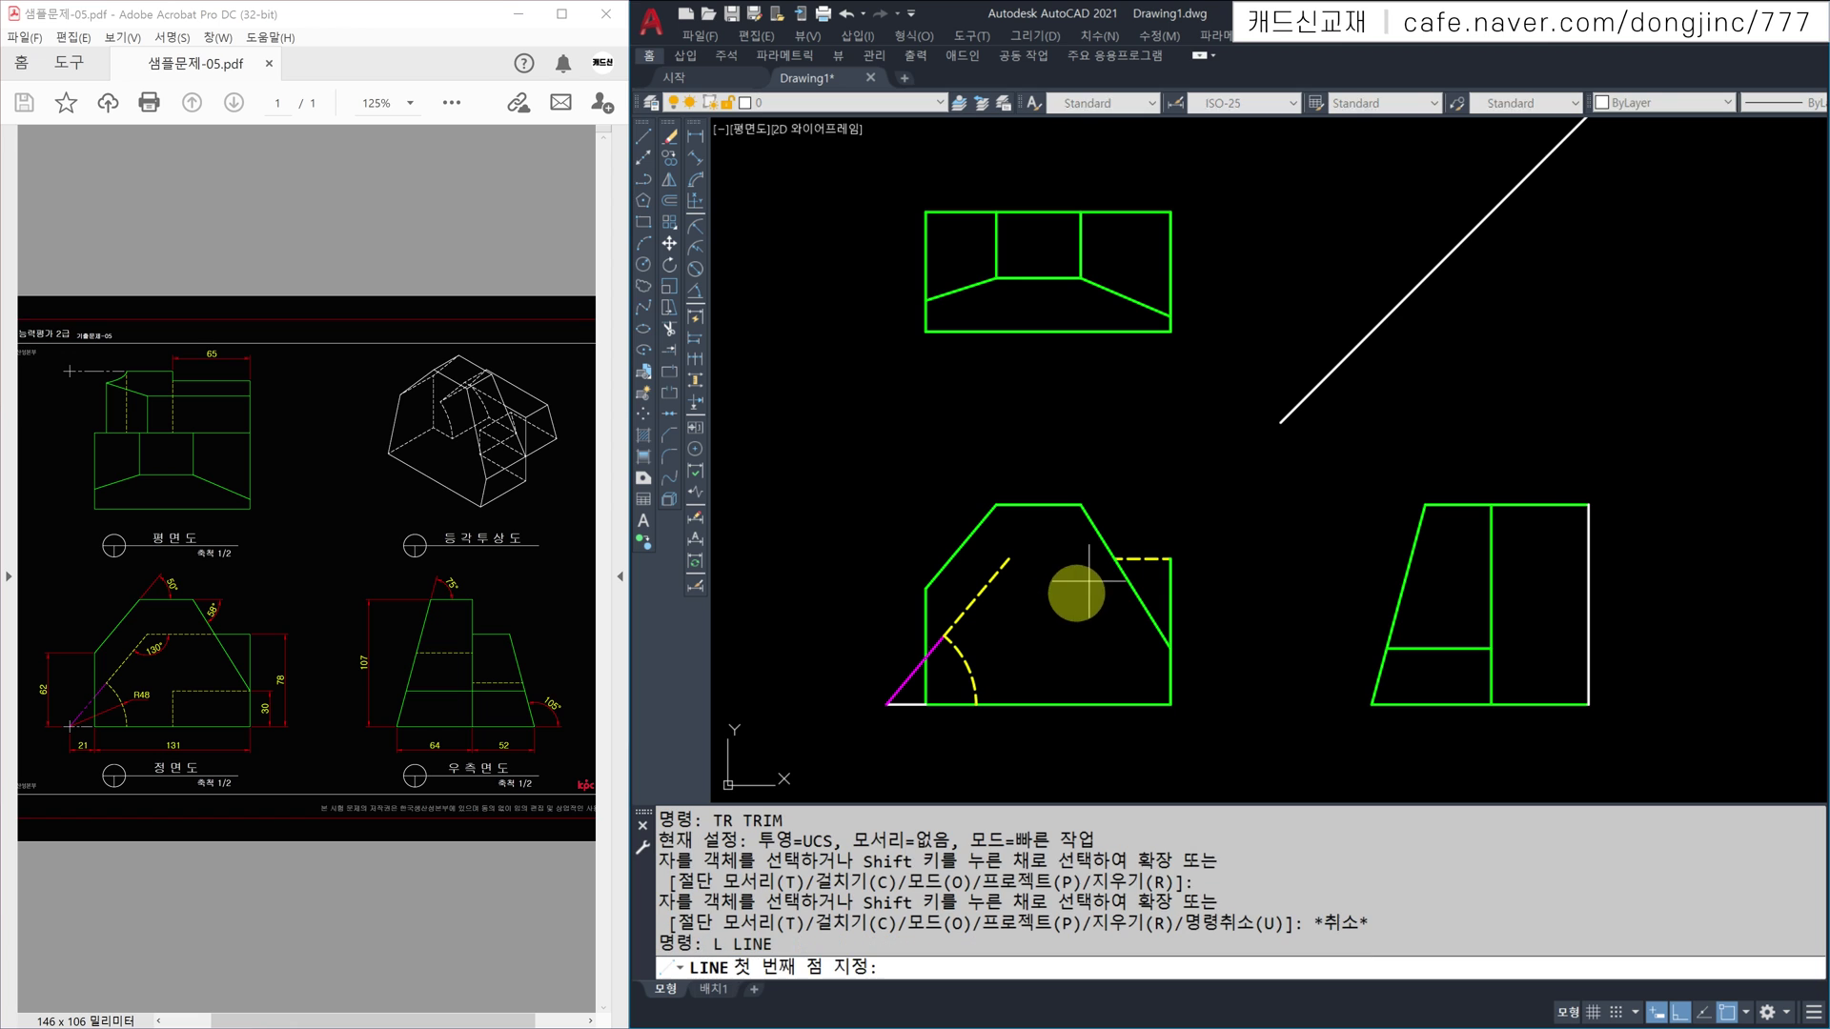
pyautogui.click(1008, 560)
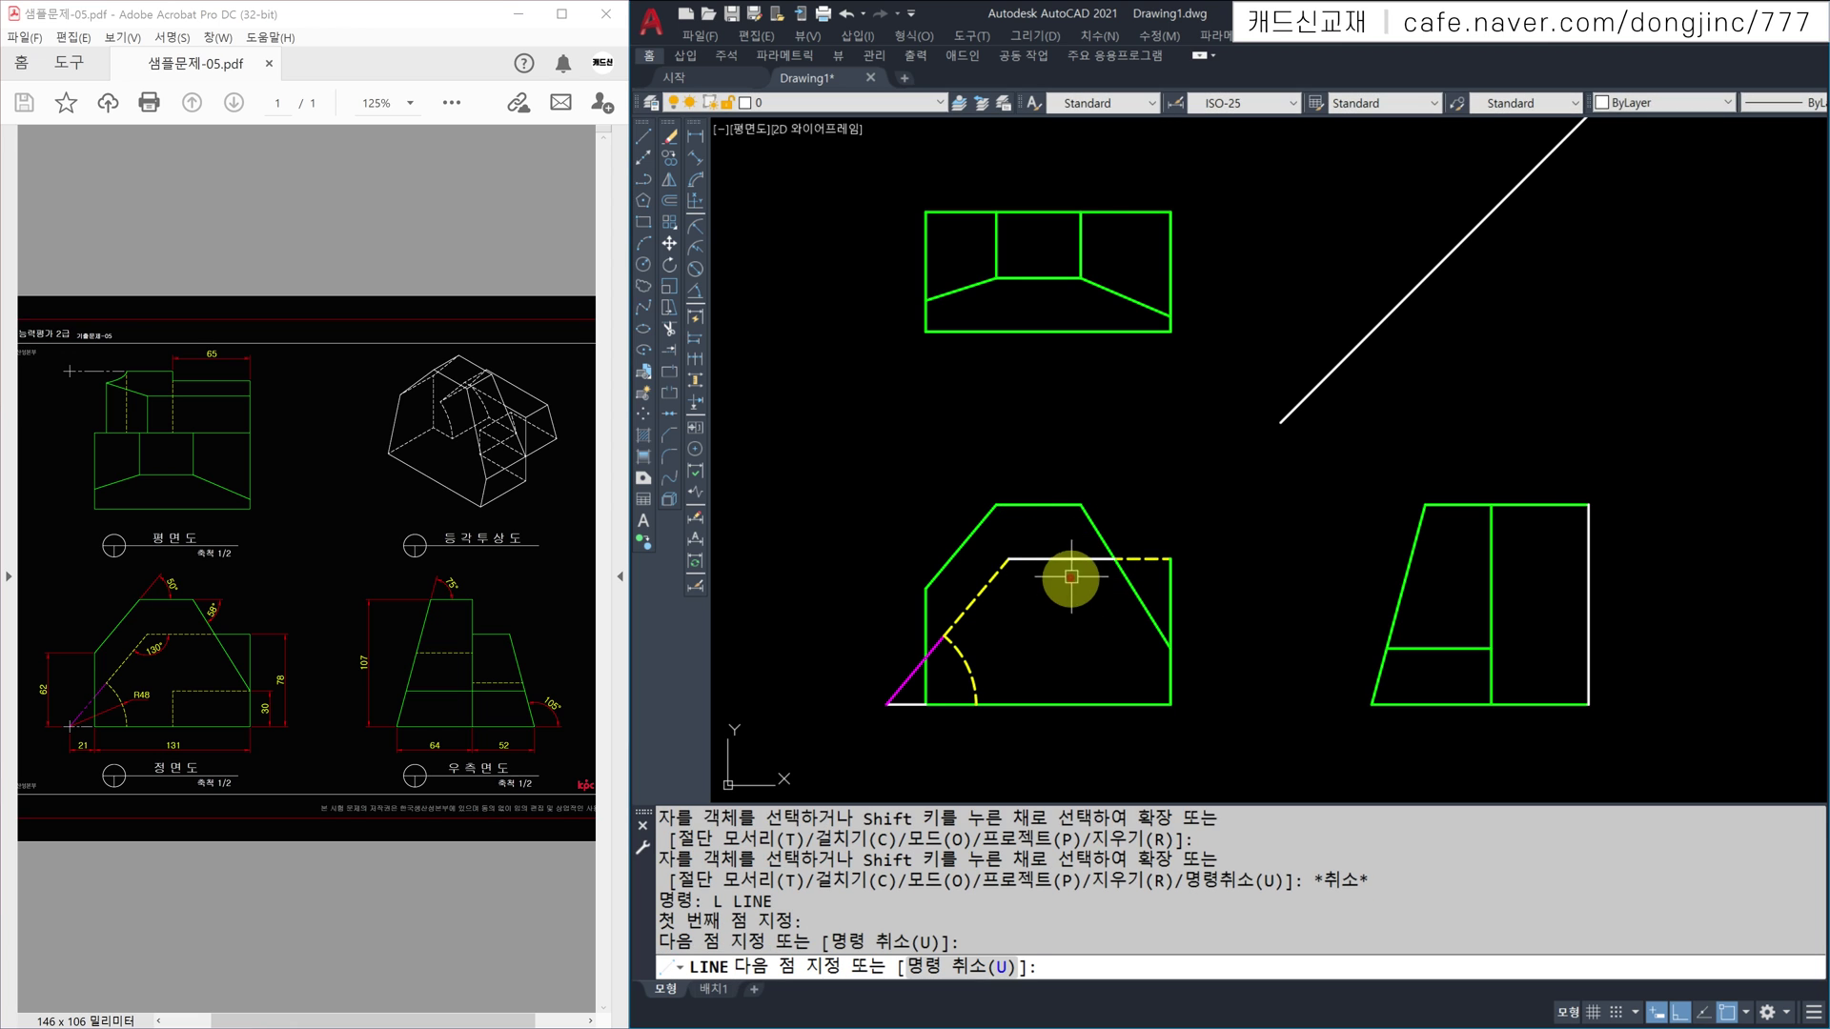
pyautogui.press('Escape')
# Step: Match the redrawn line to the hidden line's properties and the short piece outside the sloped edge to the green outline's properties
pyautogui.write('MA')
pyautogui.press('Return')
pyautogui.click(1046, 562)
pyautogui.click(1055, 563)
pyautogui.press('Escape')
pyautogui.press('Return')
pyautogui.click(1135, 592)
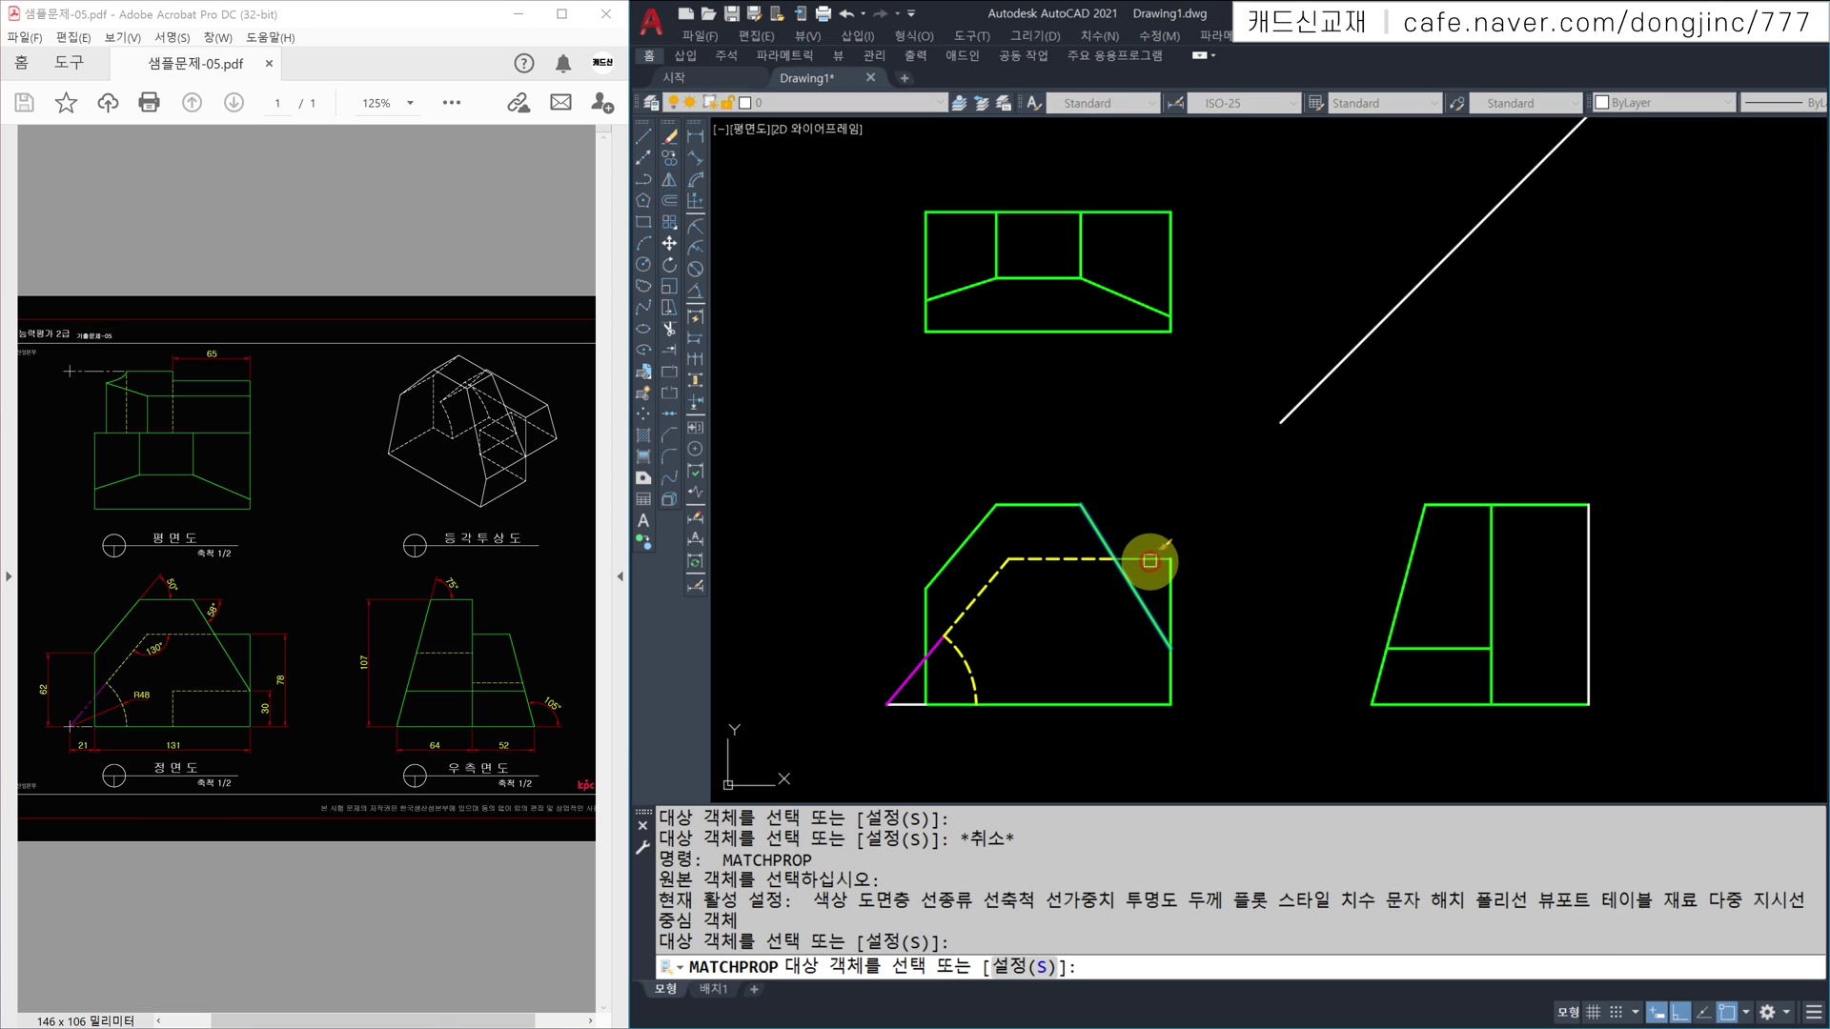
pyautogui.press('Escape')
pyautogui.press('Escape')
pyautogui.press('Escape')
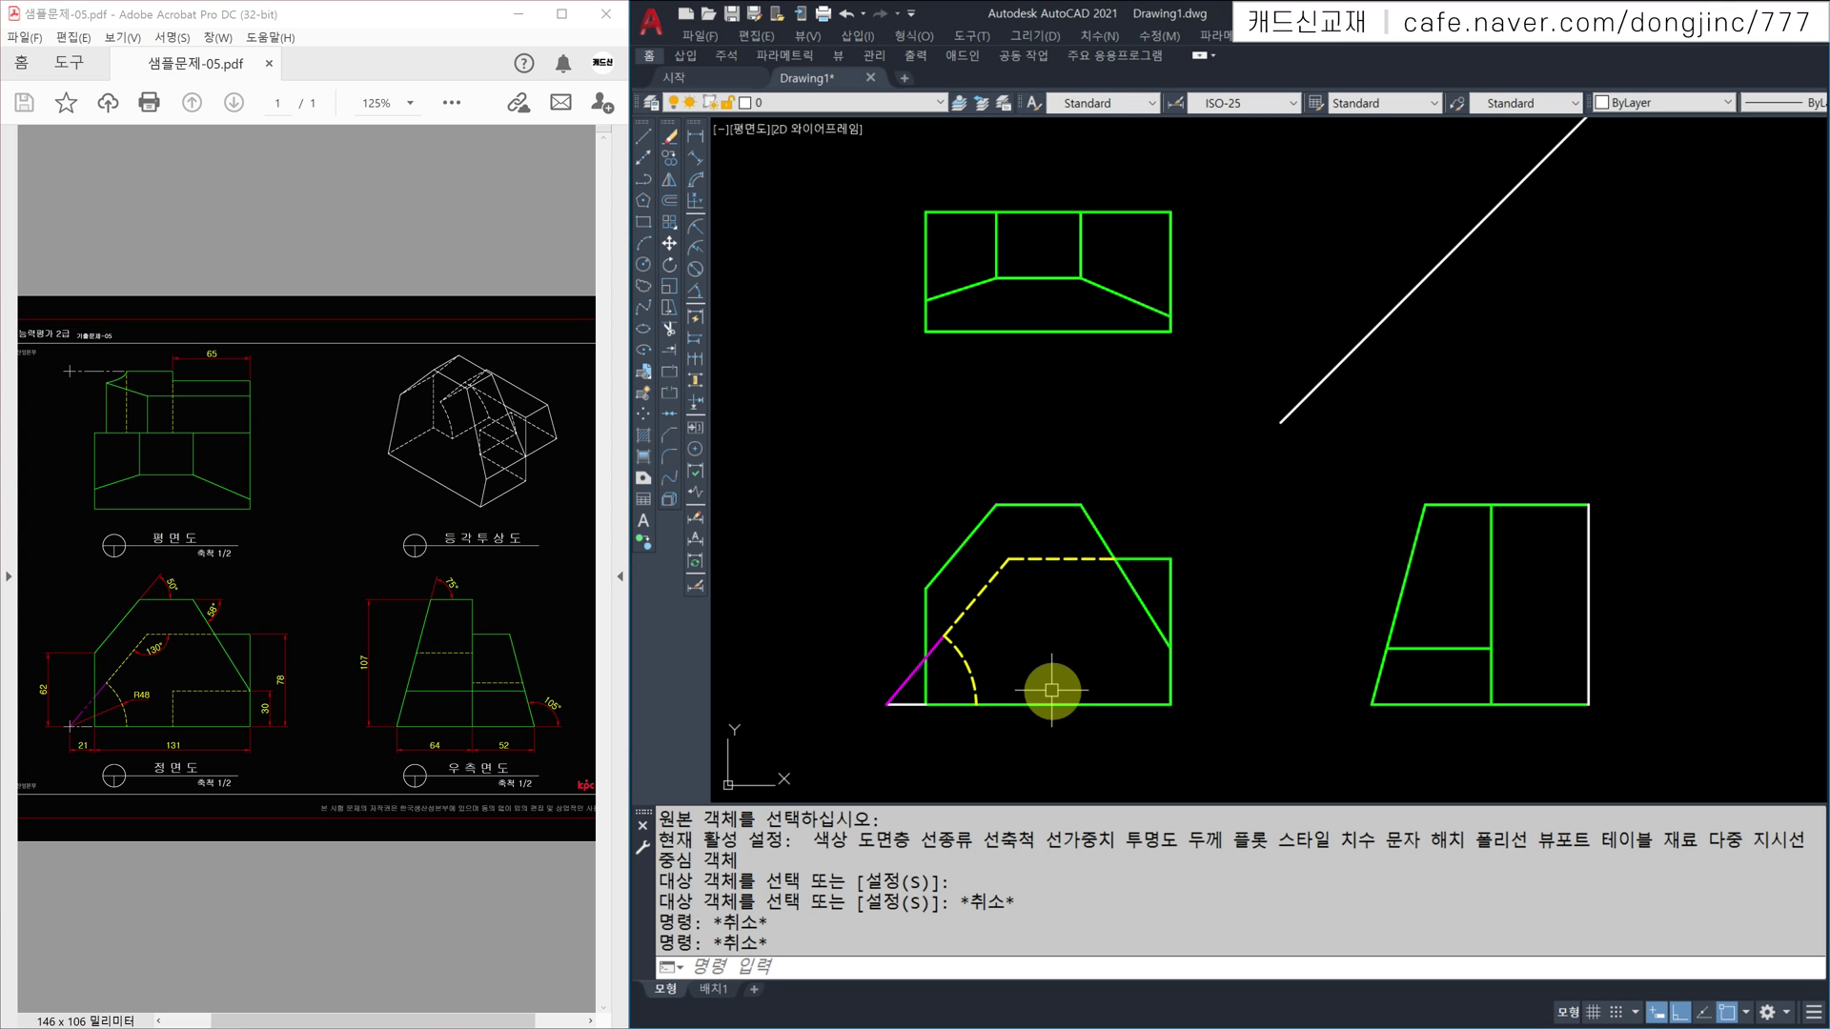
pyautogui.press('Escape')
pyautogui.press('Escape')
# Step: Offset the front view's bottom edge 30 upward
pyautogui.write('o')
pyautogui.press('Return')
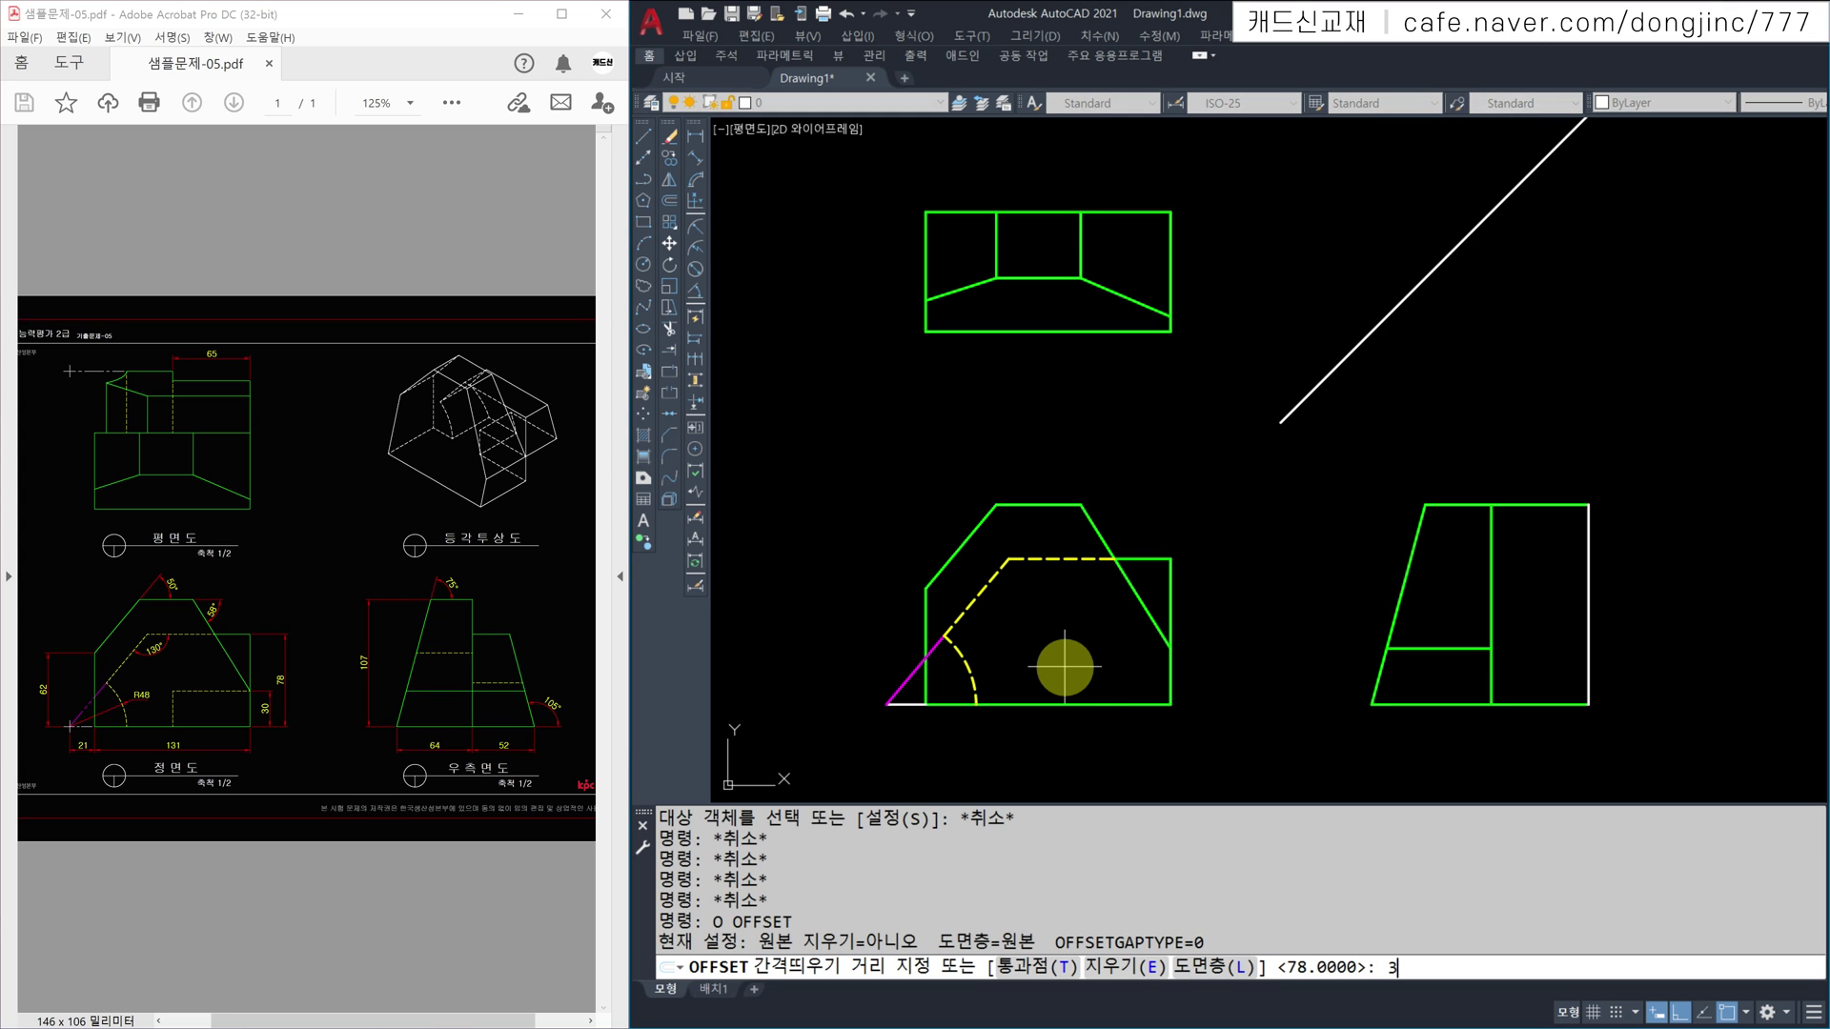
pyautogui.write('30')
pyautogui.press('Return')
pyautogui.click(1048, 704)
pyautogui.click(1053, 667)
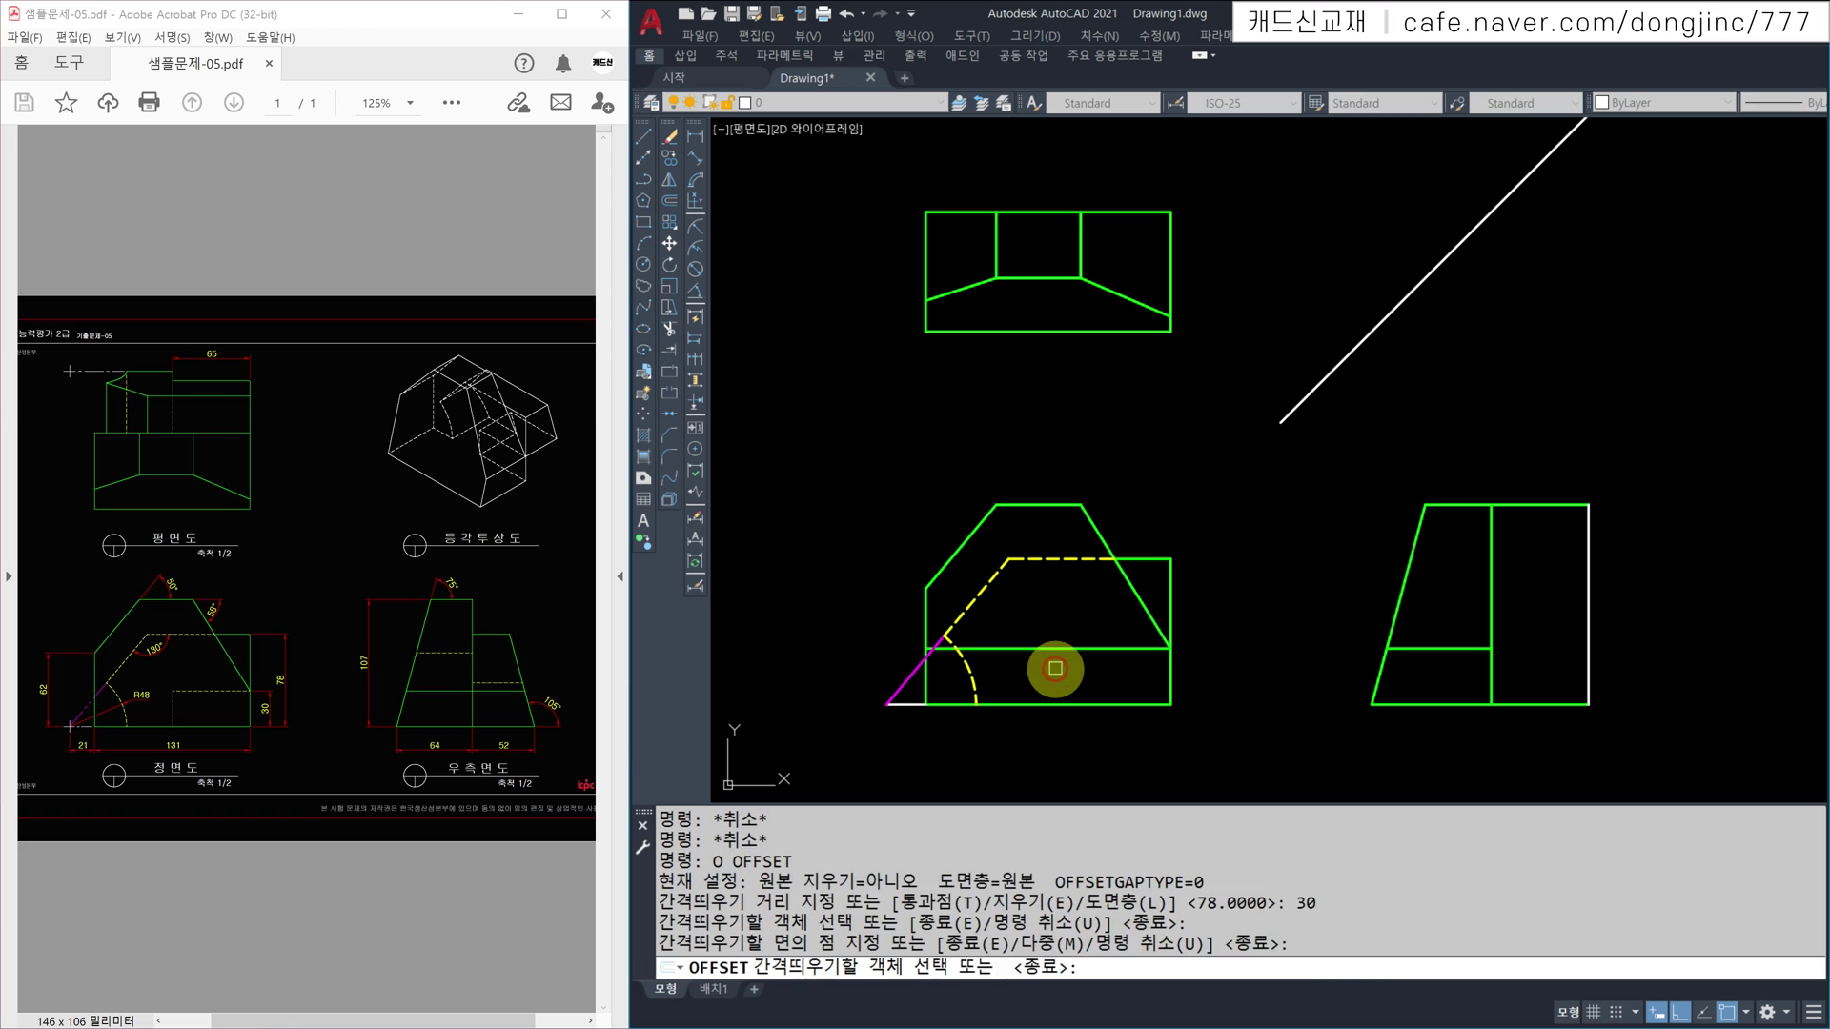
pyautogui.press('Escape')
pyautogui.press('Escape')
pyautogui.press('Escape')
# Step: Offset the front view's right vertical edge 65 to the left
pyautogui.write('o')
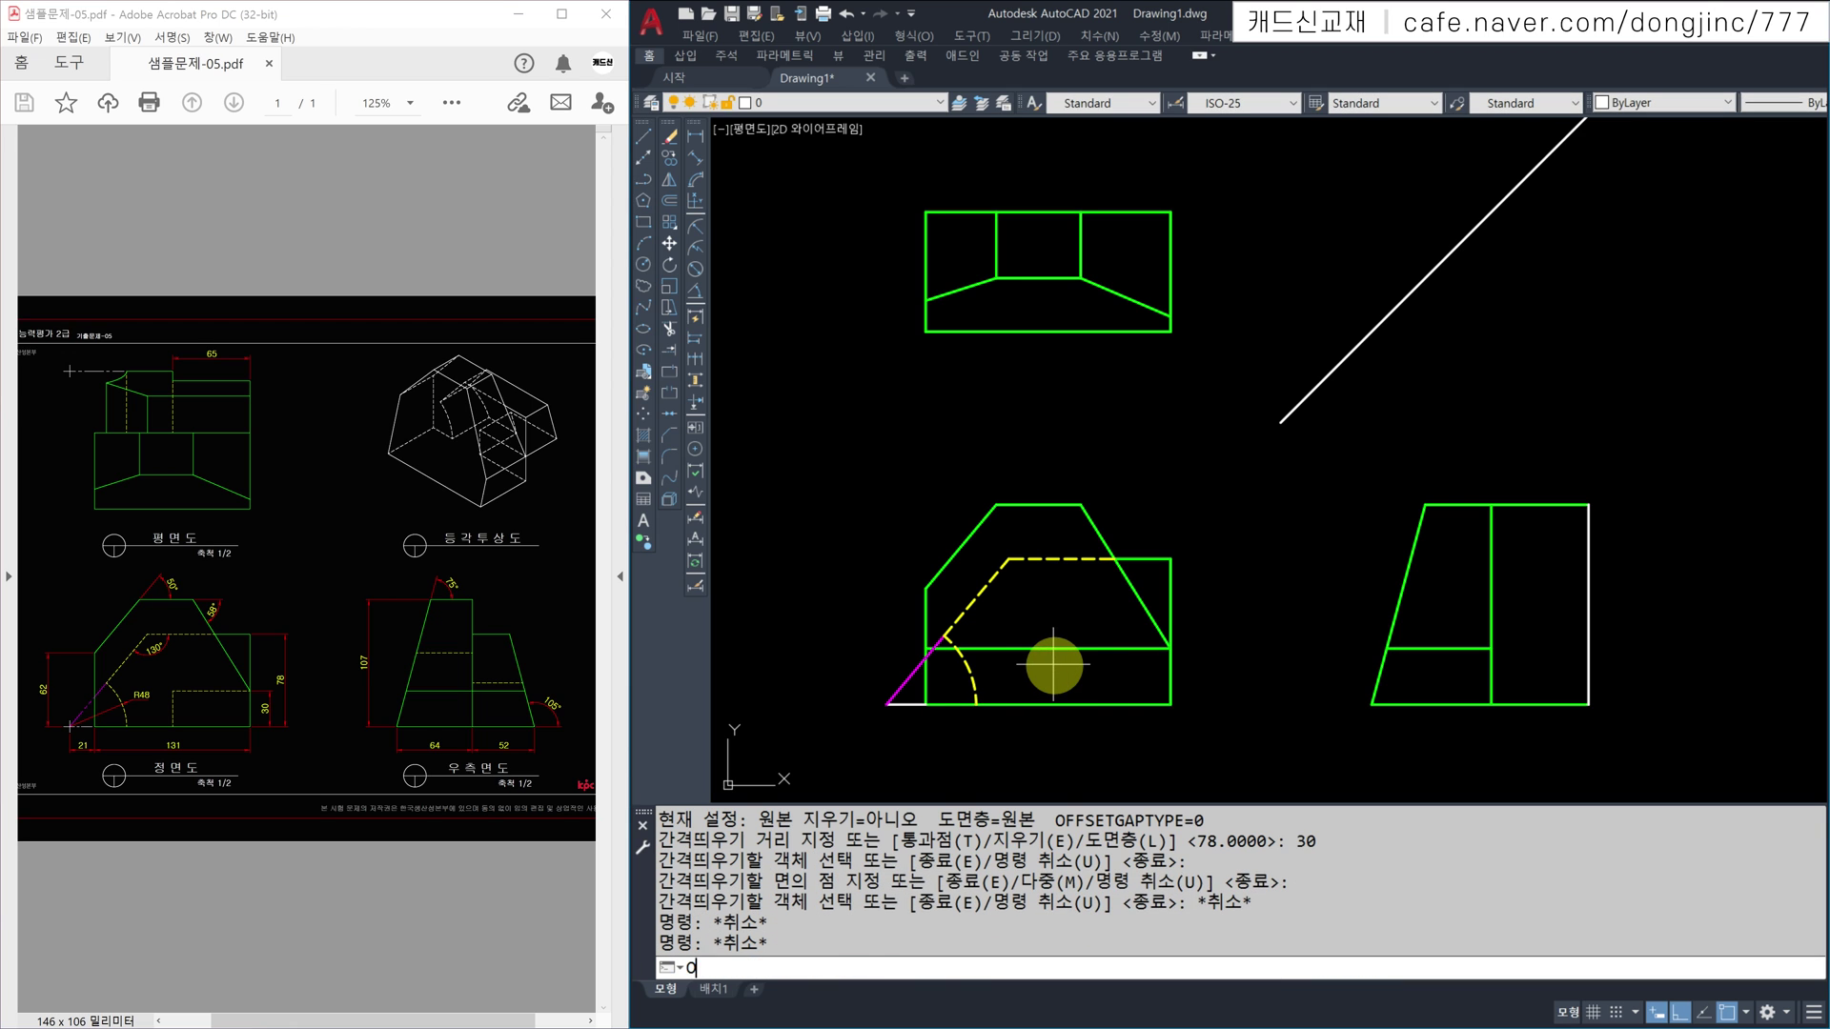
pyautogui.press('Return')
pyautogui.write('65')
pyautogui.press('Return')
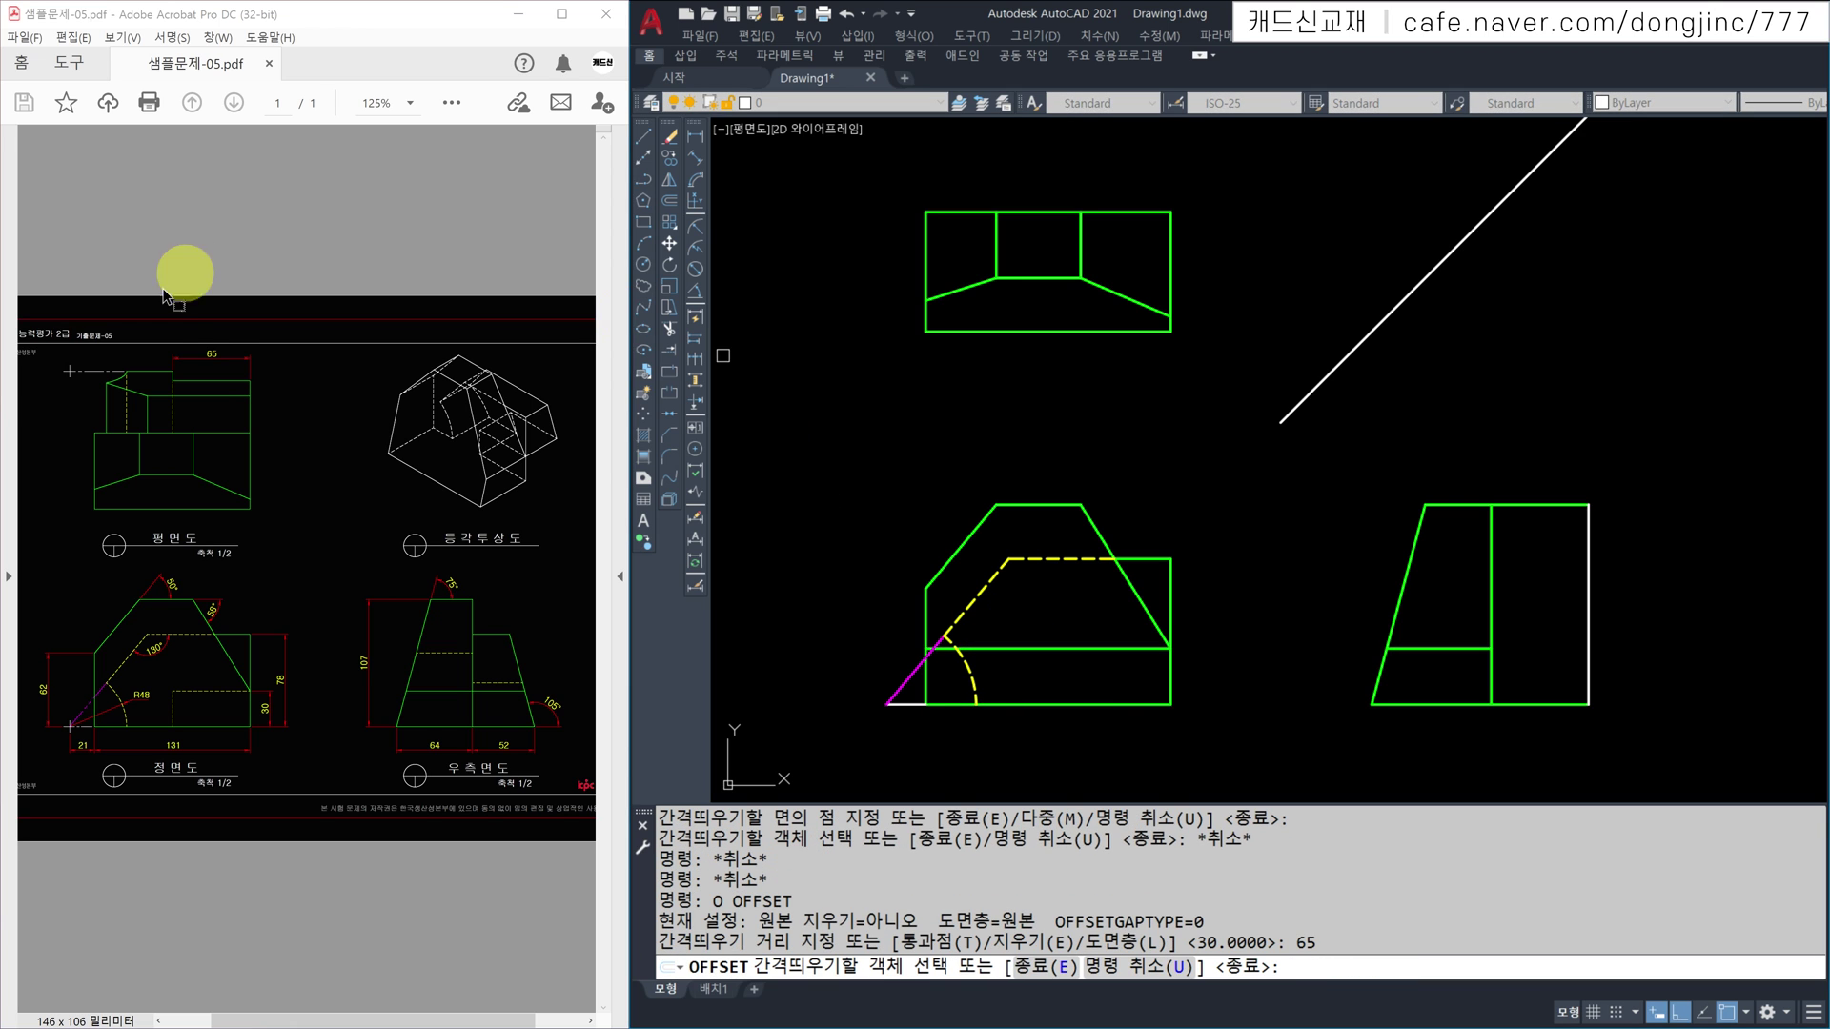
pyautogui.click(1169, 666)
pyautogui.click(1096, 684)
pyautogui.press('Escape')
pyautogui.press('Escape')
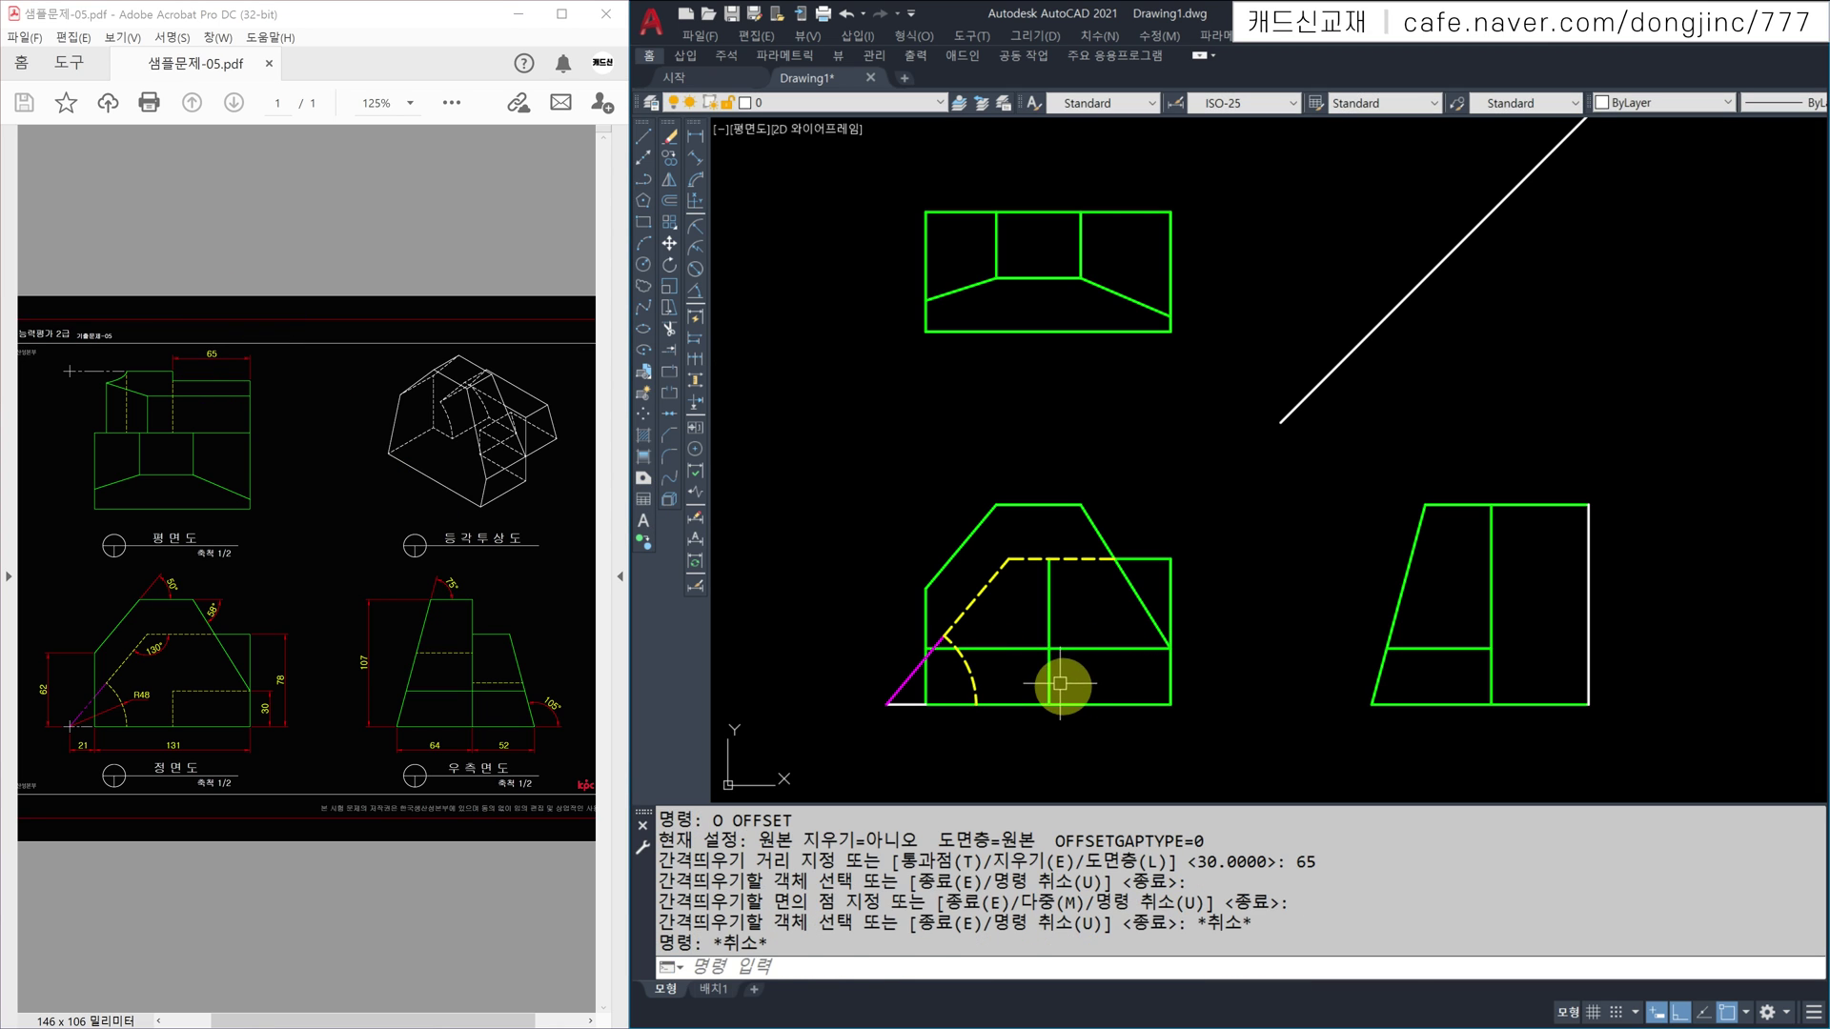
# Step: Fillet the two offset lines into a sharp corner, keeping the lower-right rectangle of the front view
pyautogui.write('f')
pyautogui.press('Return')
pyautogui.click(1051, 684)
pyautogui.click(1094, 648)
pyautogui.press('Escape')
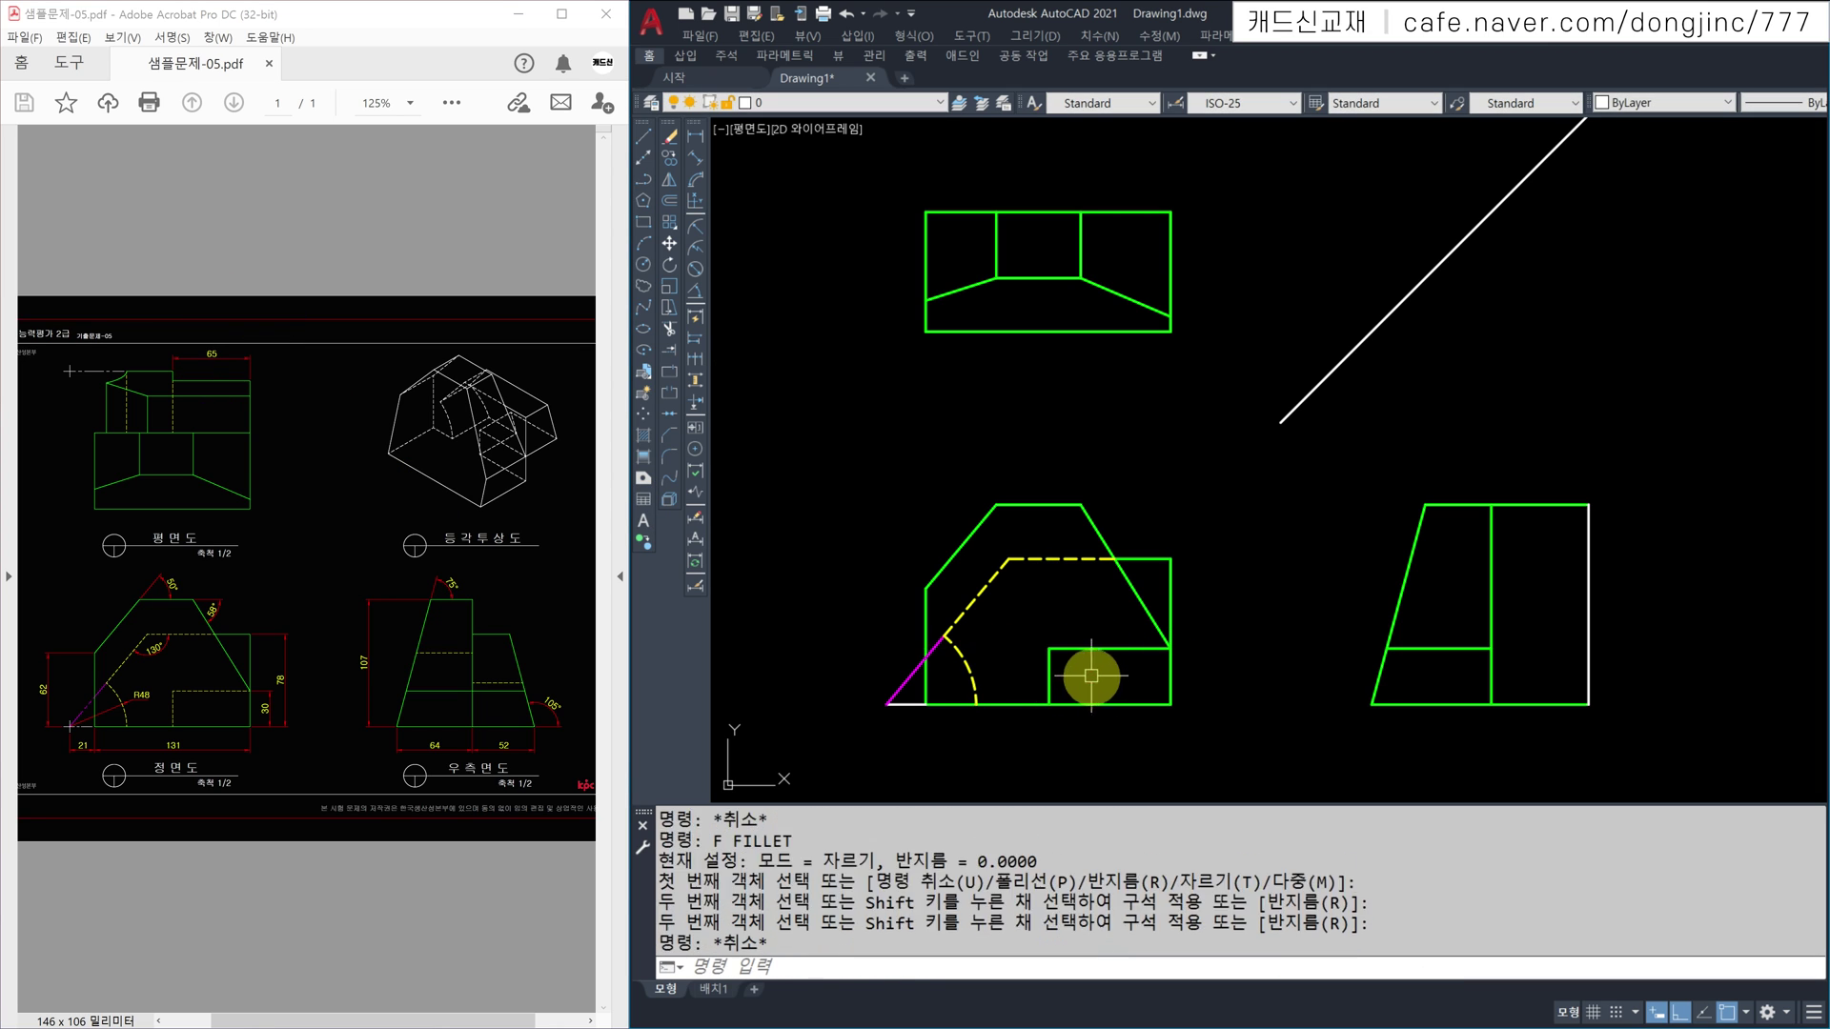
pyautogui.press('Escape')
# Step: Match the rectangle's top and left lines to the dashed hidden line's properties
pyautogui.write('ma')
pyautogui.press('Return')
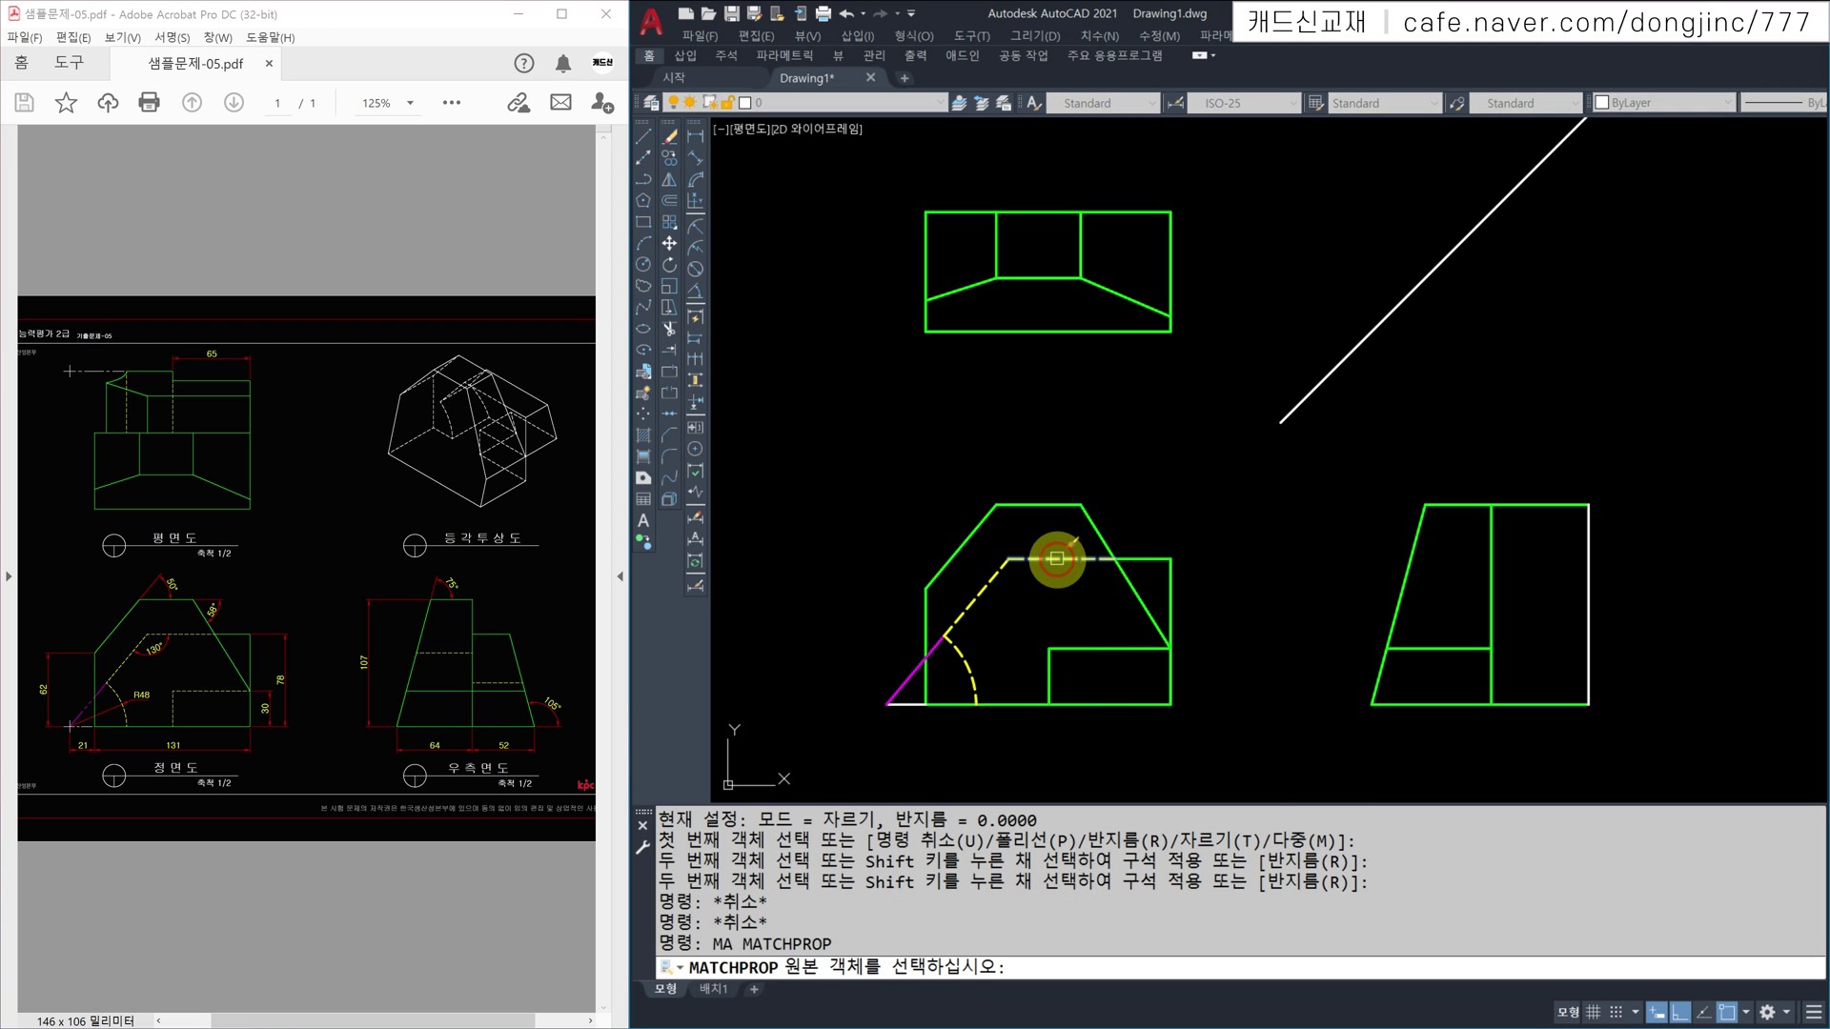
pyautogui.click(1054, 559)
pyautogui.click(1084, 675)
pyautogui.click(1031, 632)
pyautogui.press('Escape')
pyautogui.press('Escape')
pyautogui.press('Escape')
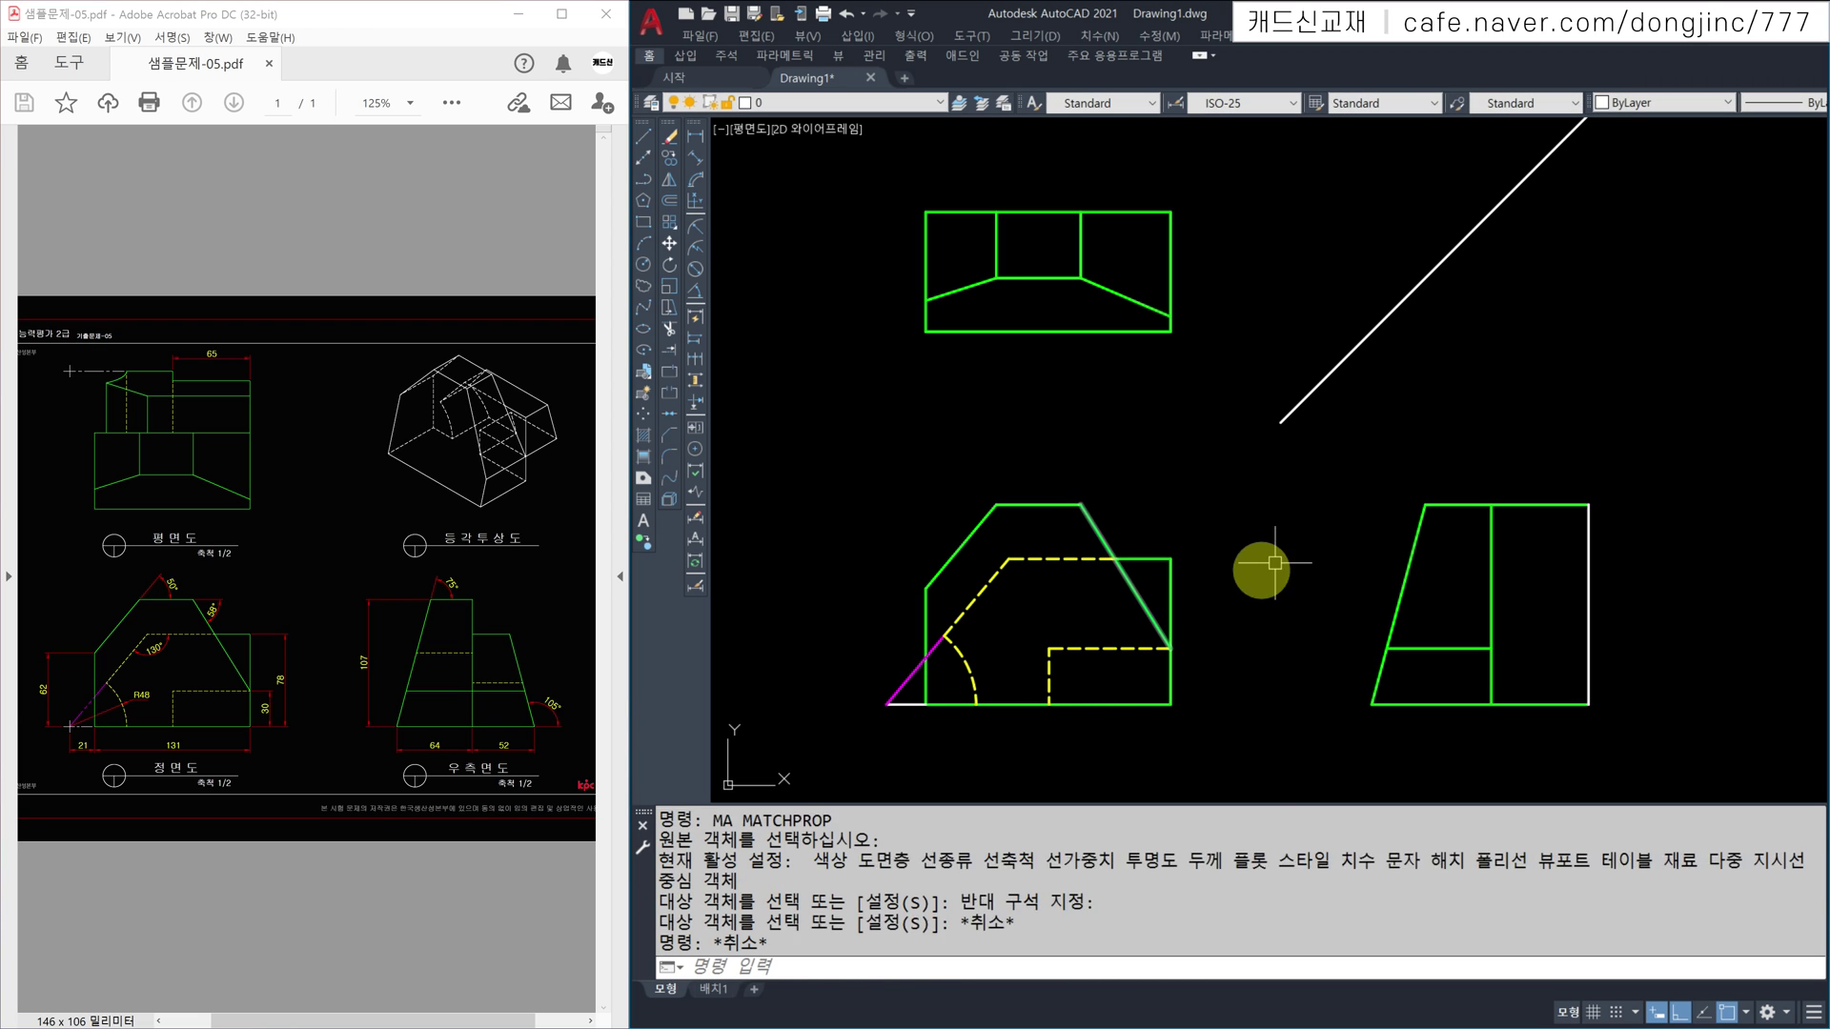
# Step: Lengthen the short white baseline left of the front view by 5 at its outer end
pyautogui.click(882, 706)
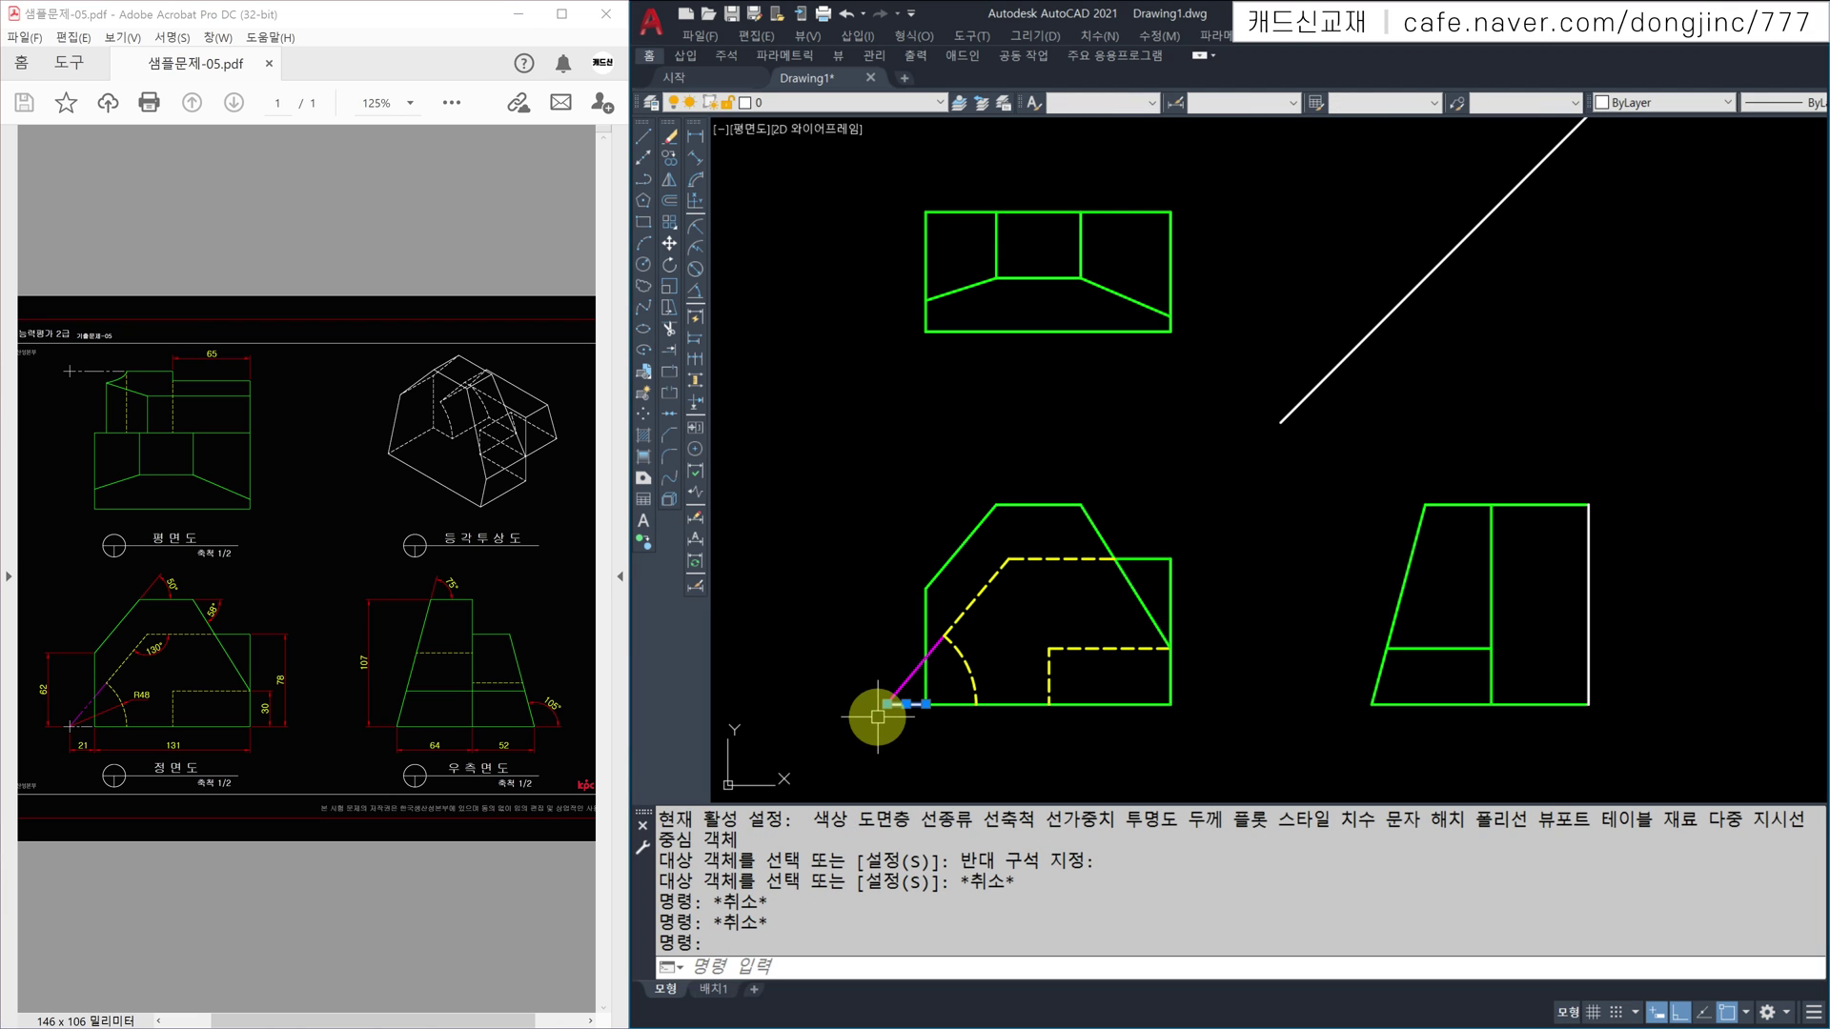
pyautogui.press('Escape')
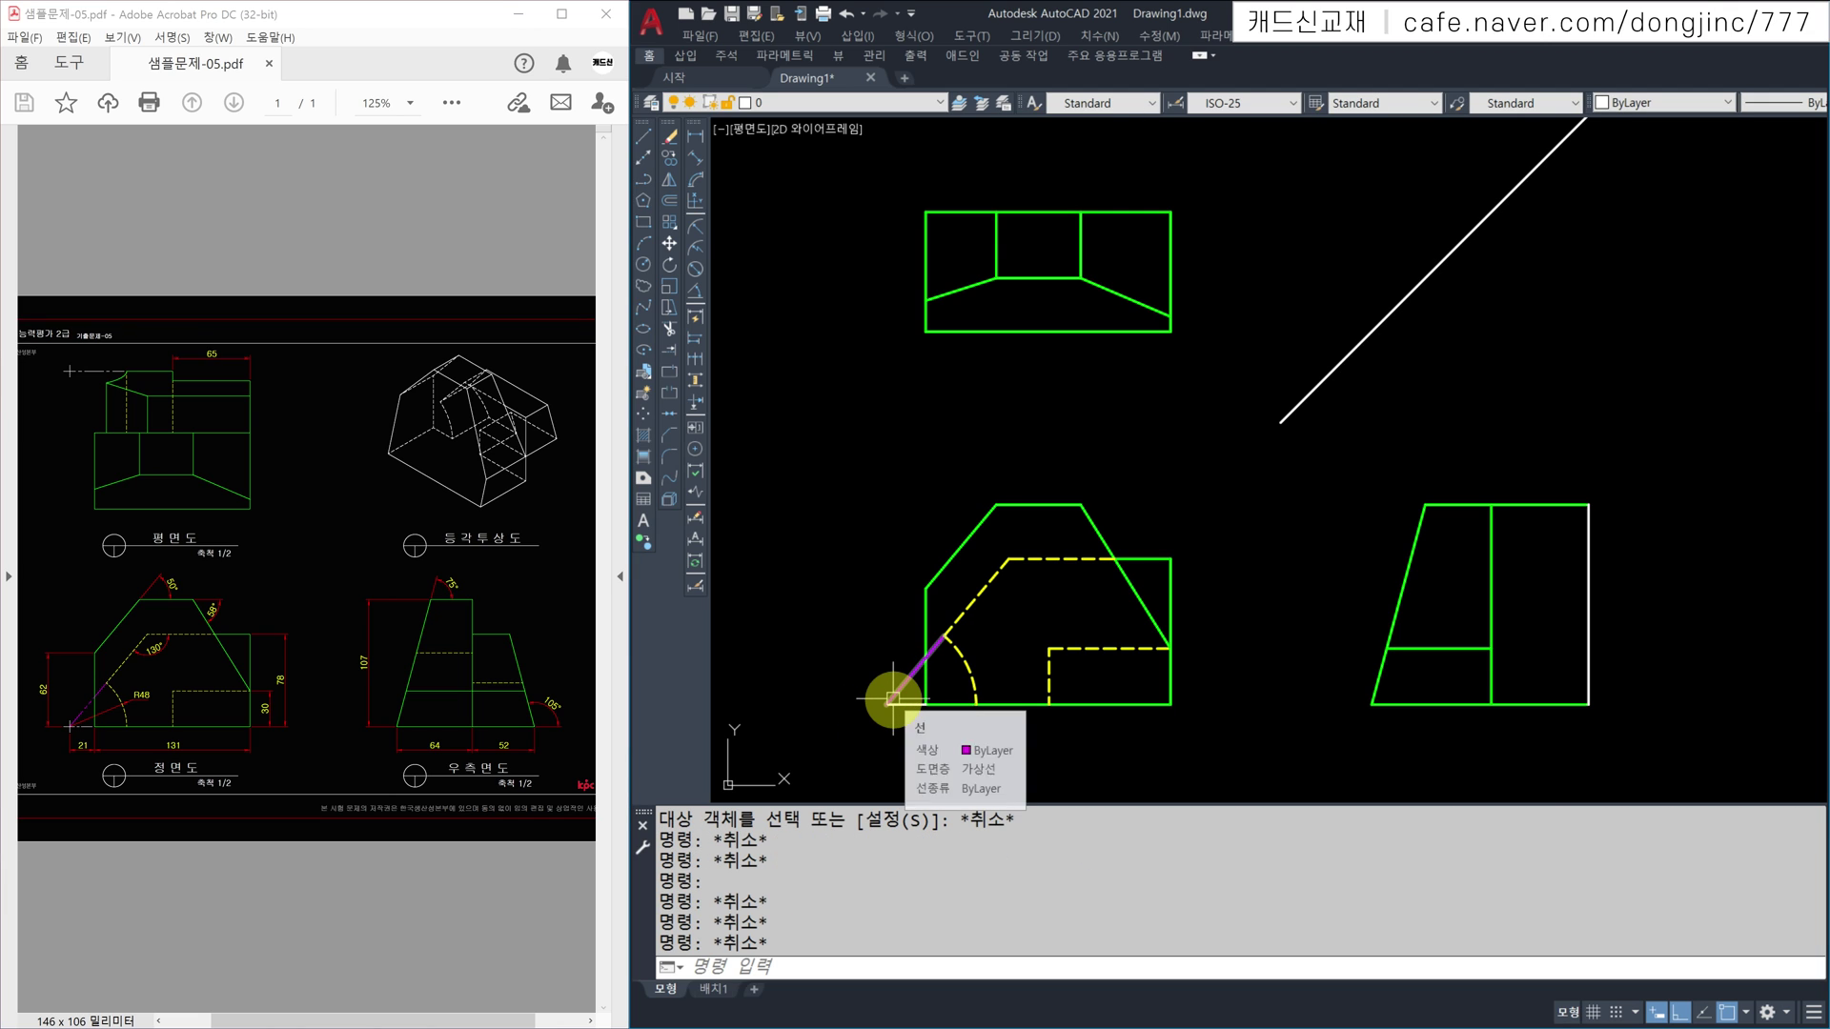
pyautogui.write('LEN')
pyautogui.press('Return')
pyautogui.write('DE')
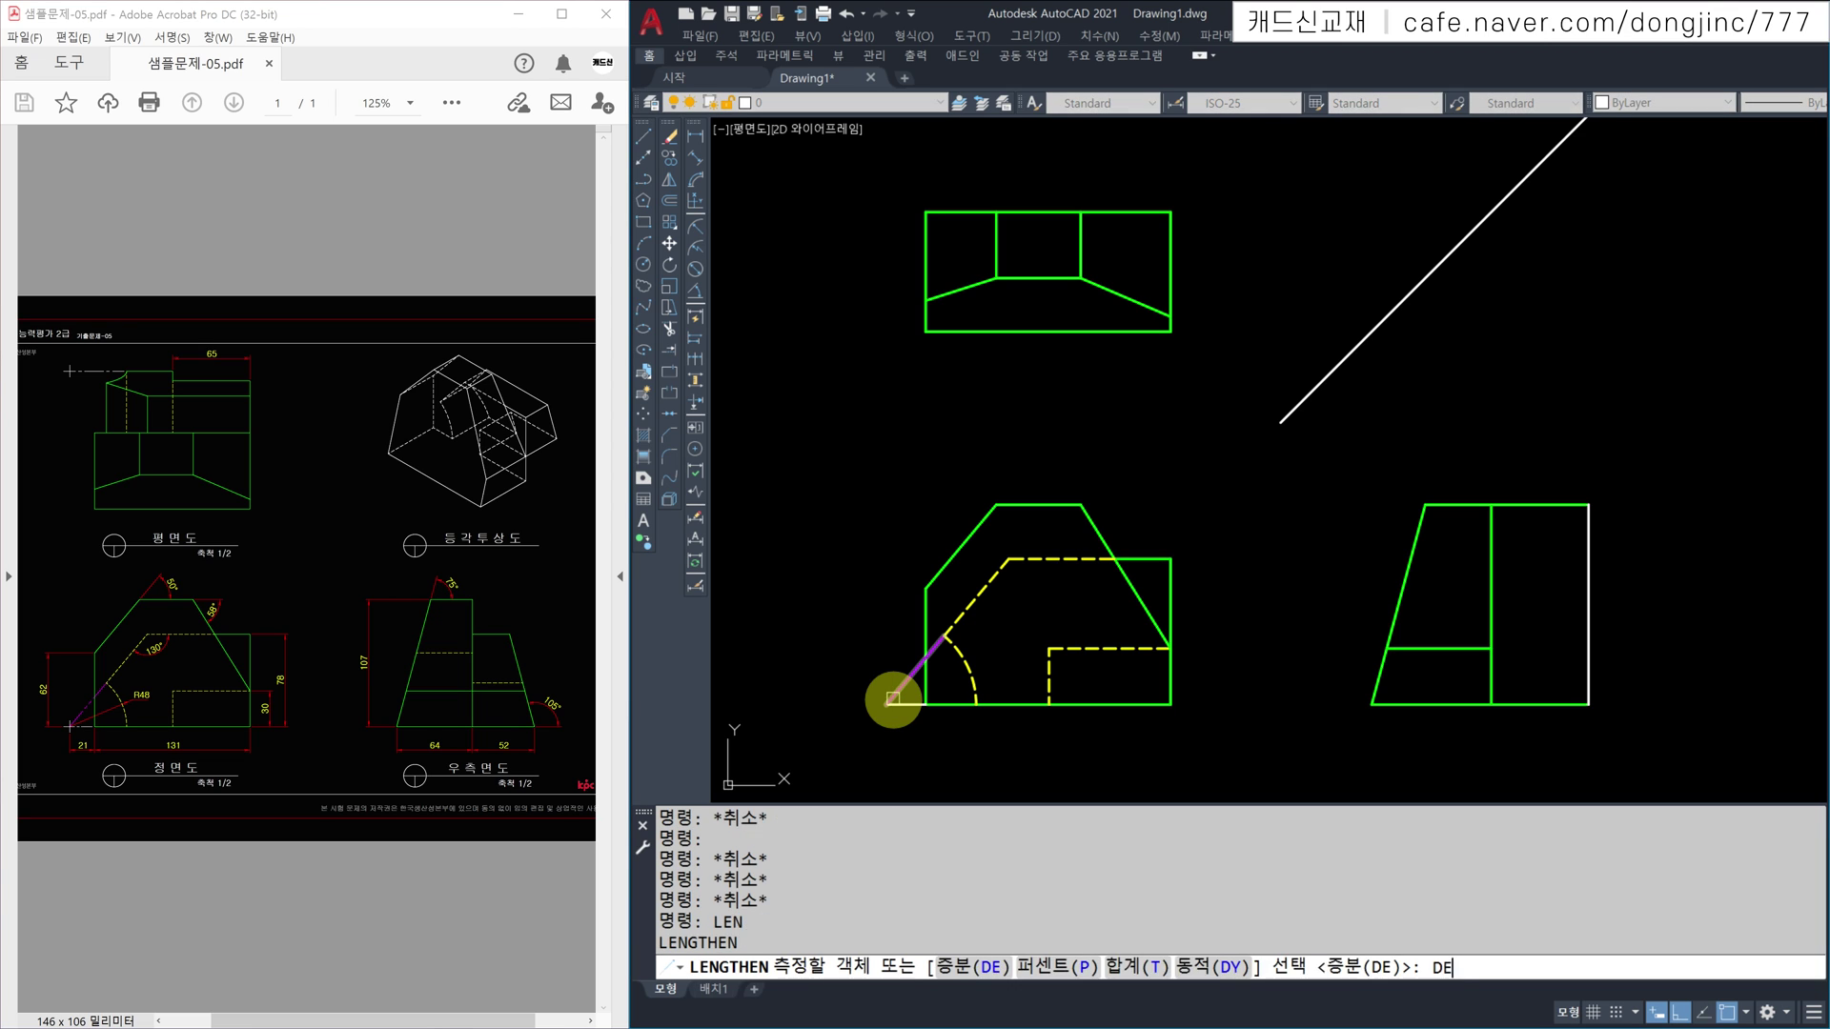
pyautogui.press('Return')
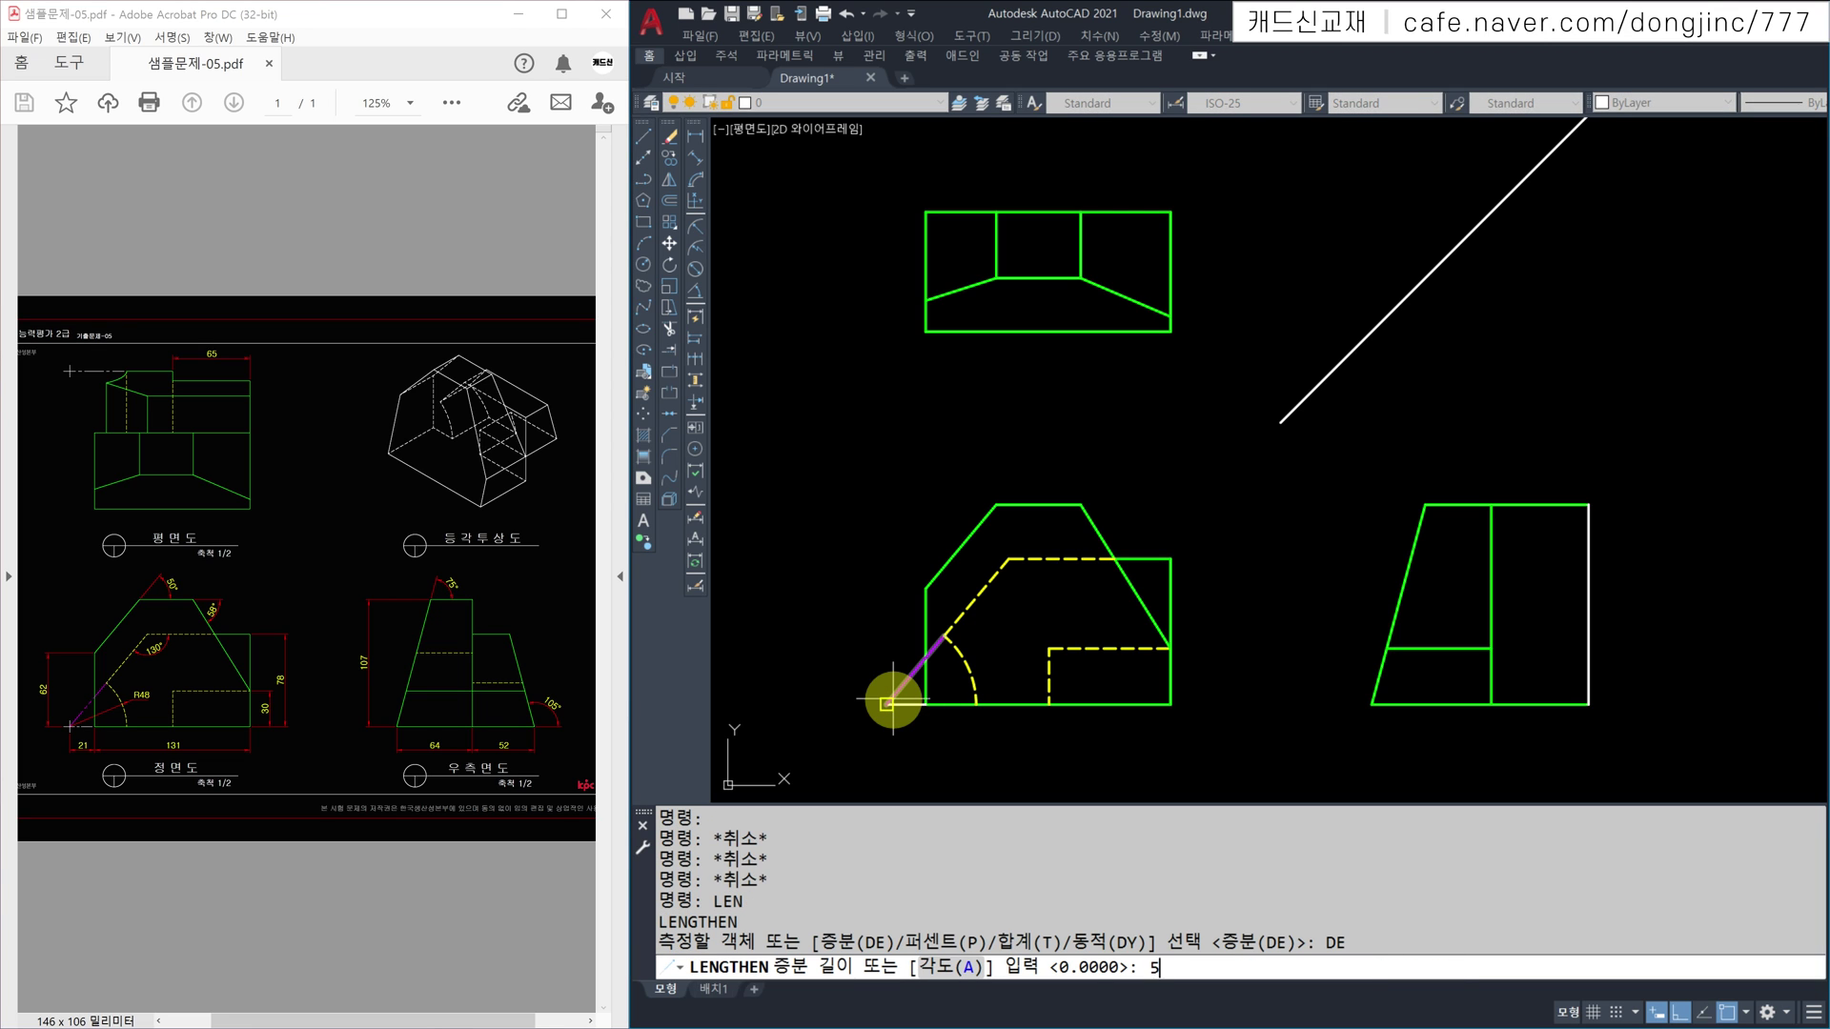
pyautogui.press('Return')
pyautogui.click(901, 705)
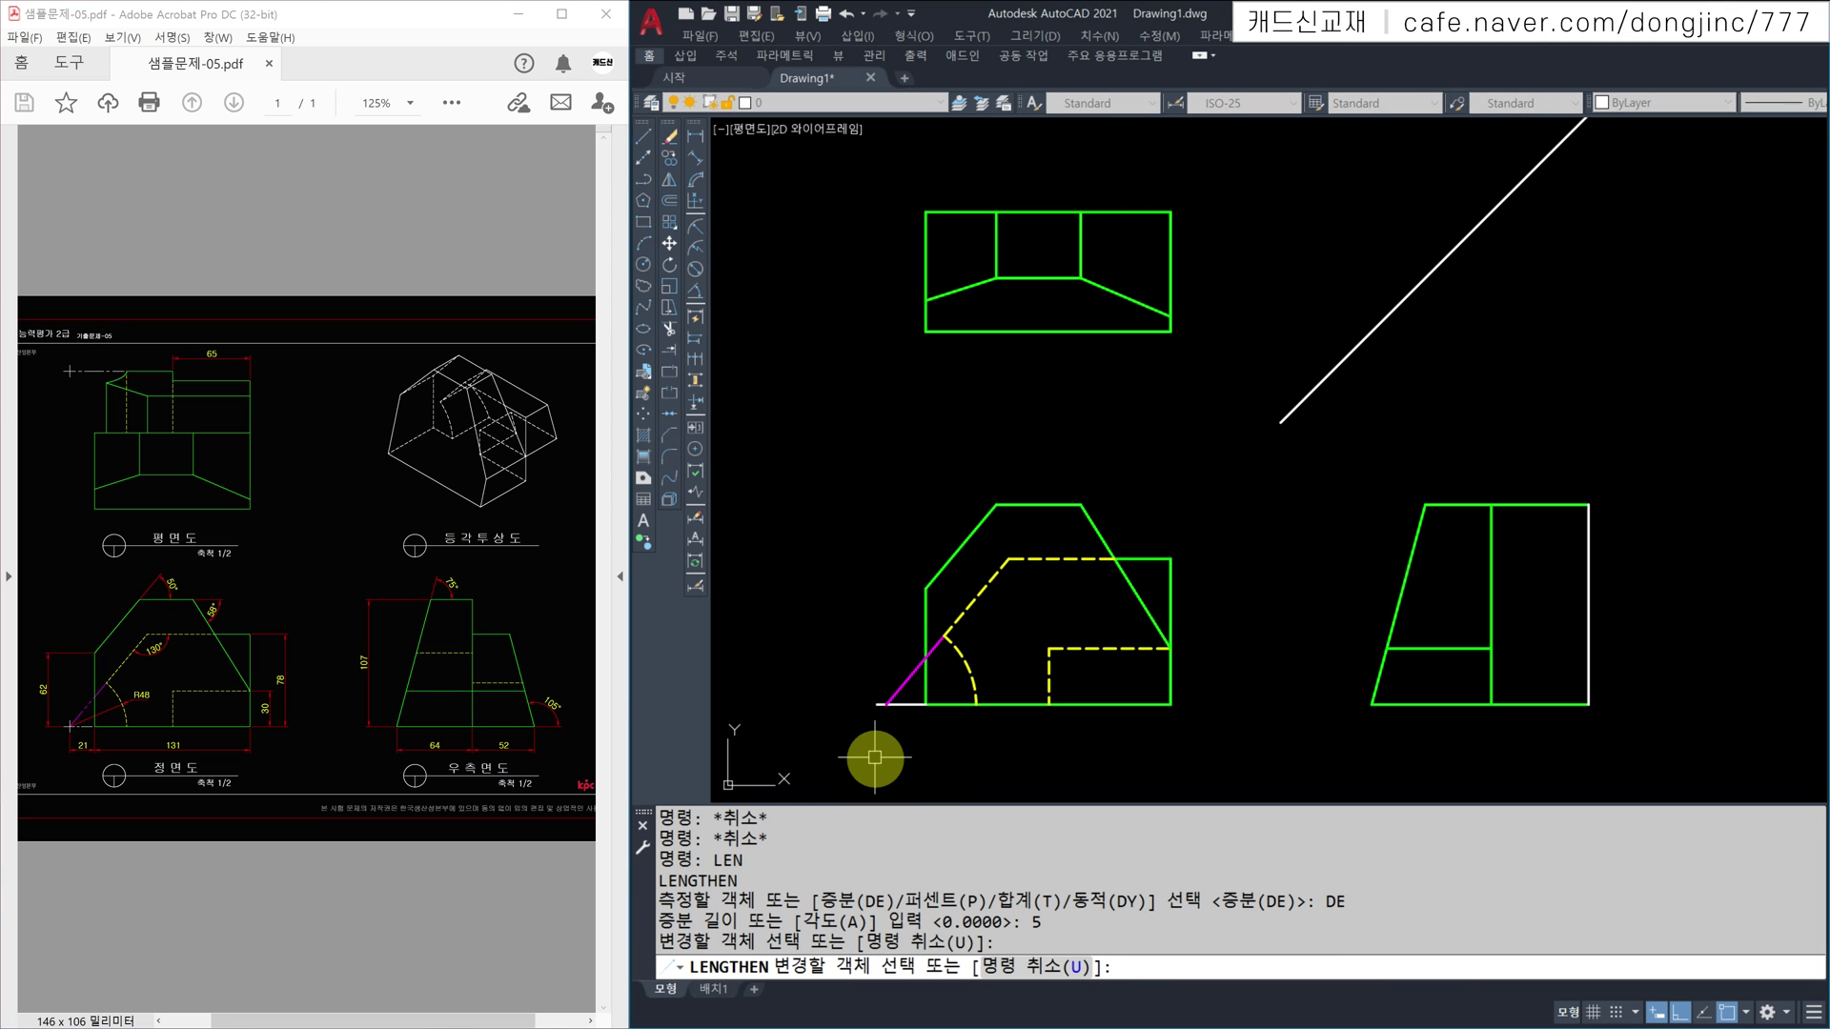
pyautogui.press('Escape')
pyautogui.press('Escape')
# Step: Draw a circle of radius 5 centred on the lower end of the slanted 가상선 line
pyautogui.scroll(2, 867, 736)
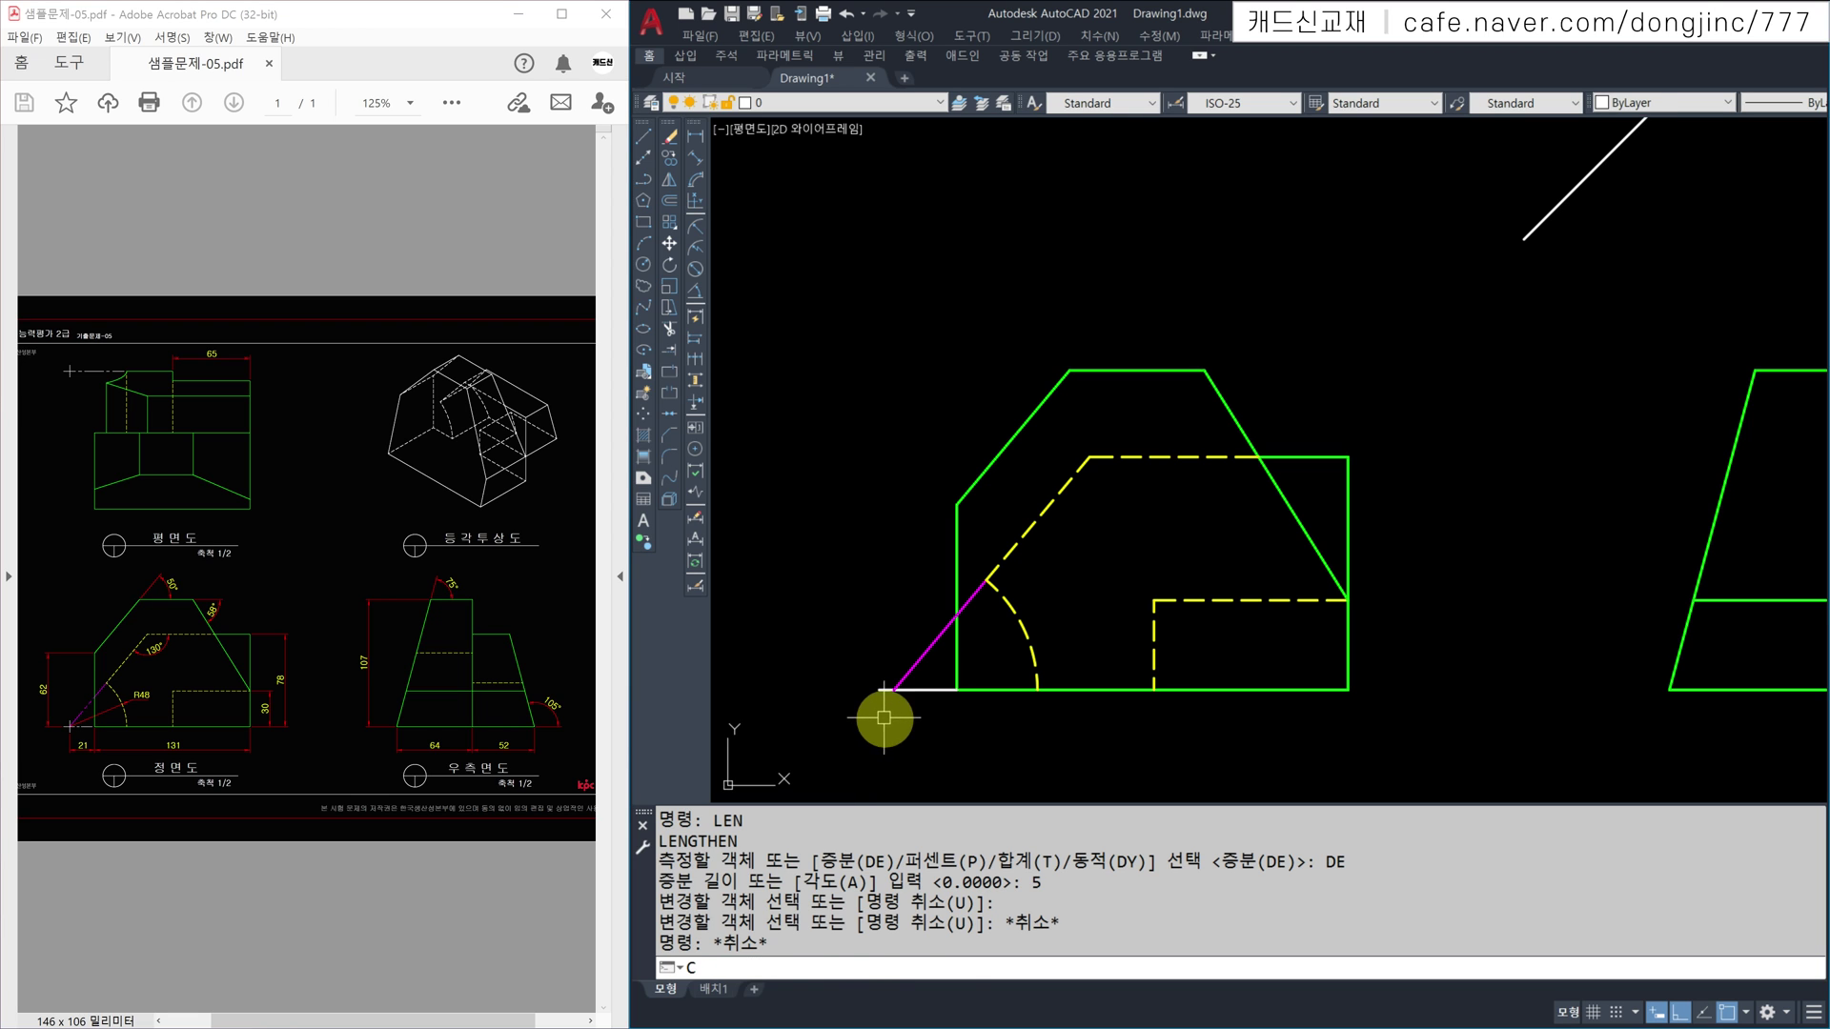
pyautogui.write('c')
pyautogui.press('Return')
pyautogui.click(893, 689)
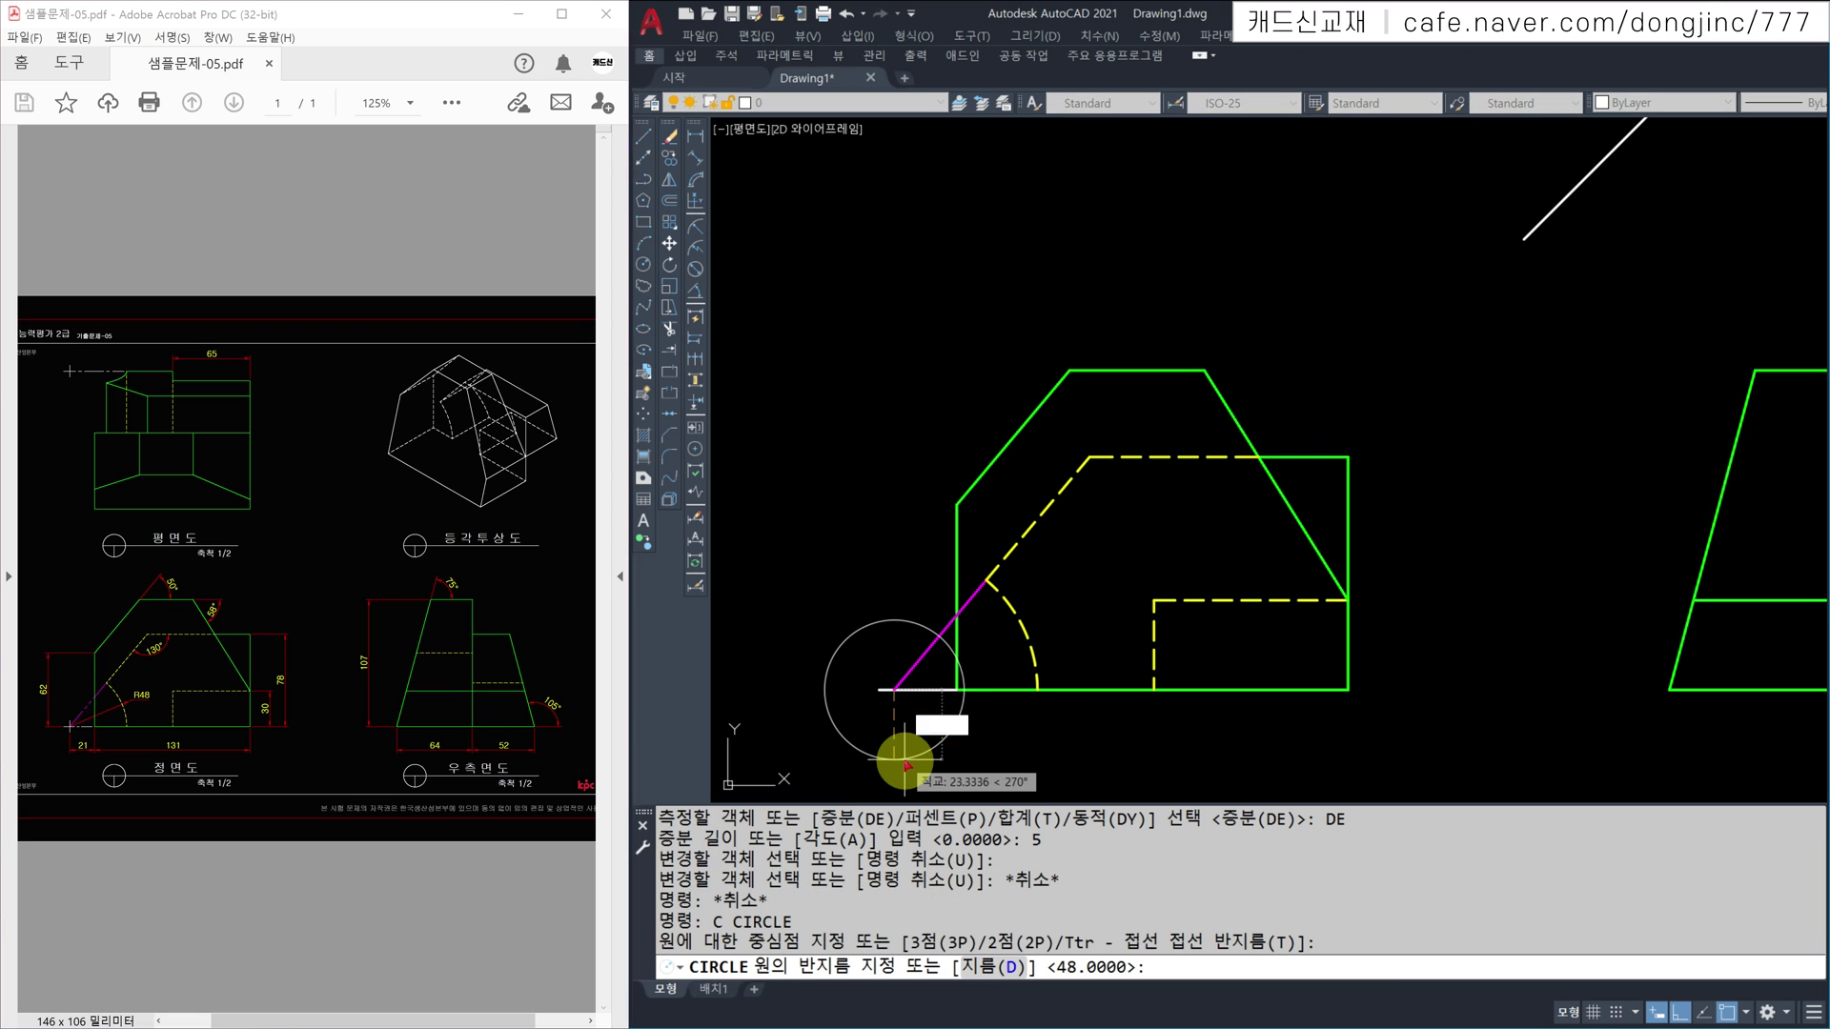
pyautogui.write('5')
pyautogui.press('Return')
pyautogui.press('Escape')
pyautogui.press('Escape')
# Step: Draw a vertical line across the small circle through the arc centre and erase the circle
pyautogui.write('l')
pyautogui.press('Return')
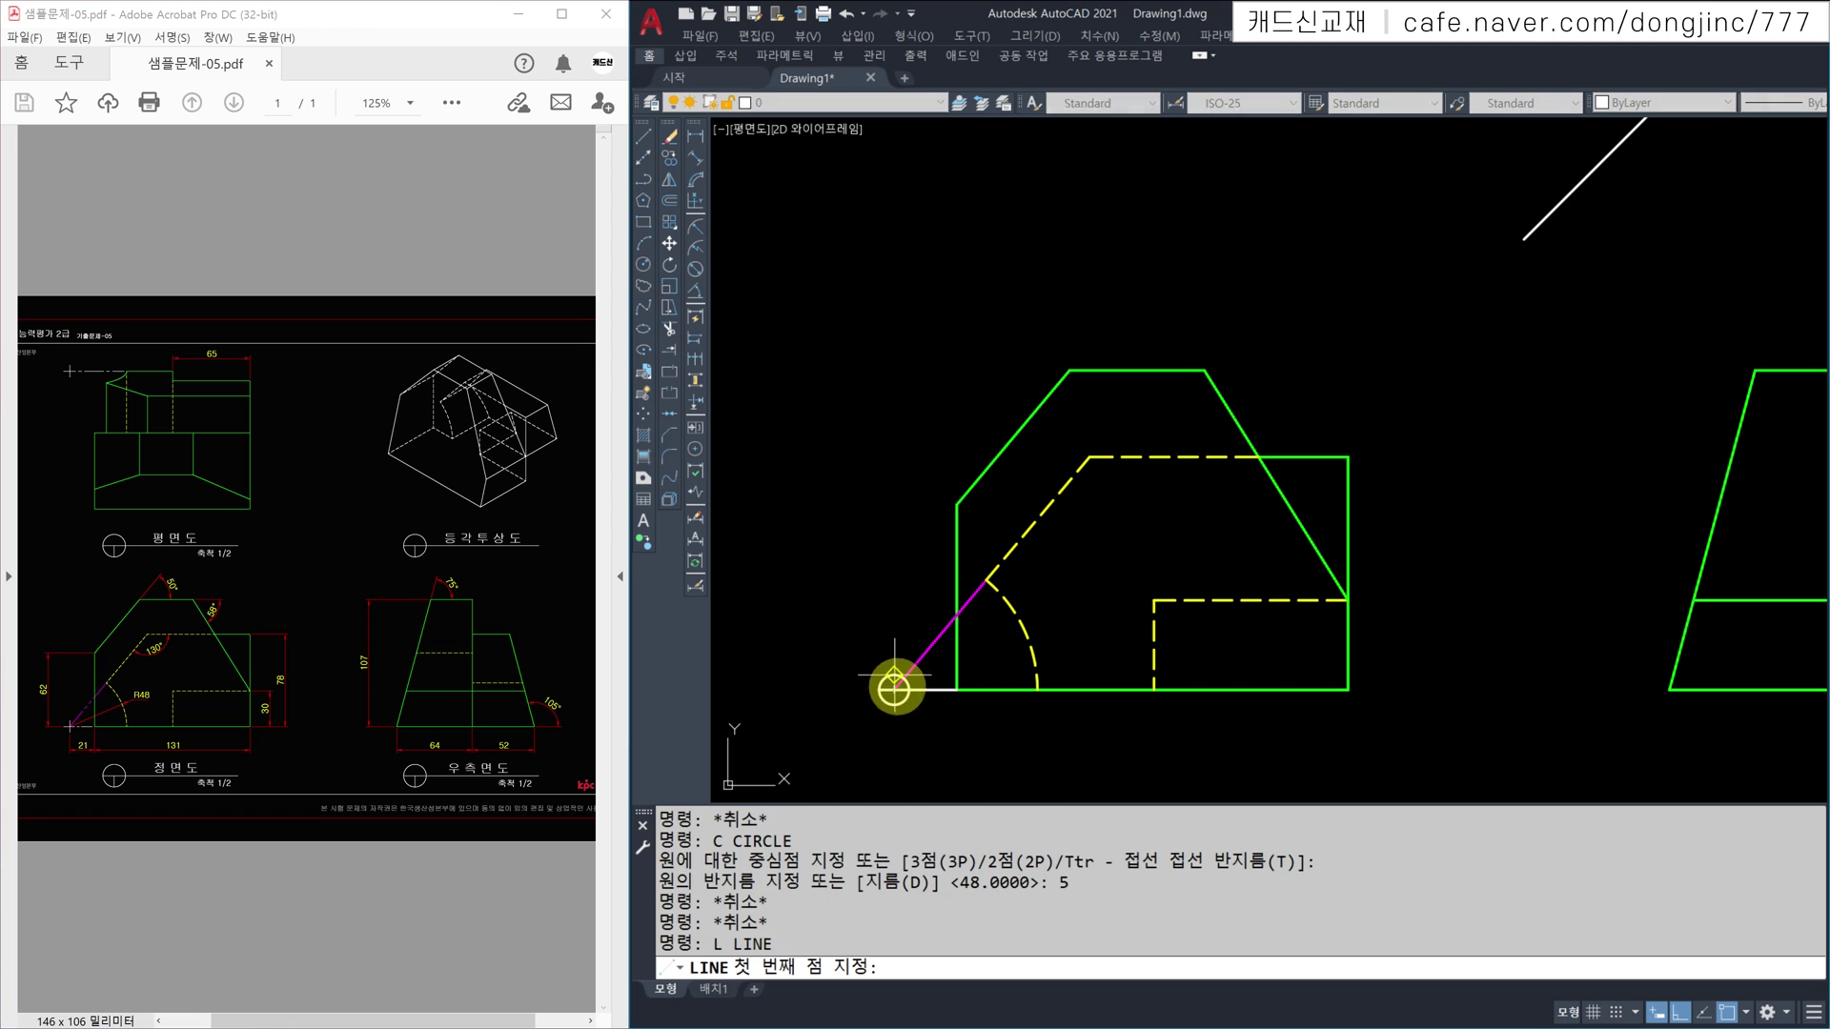
pyautogui.click(893, 689)
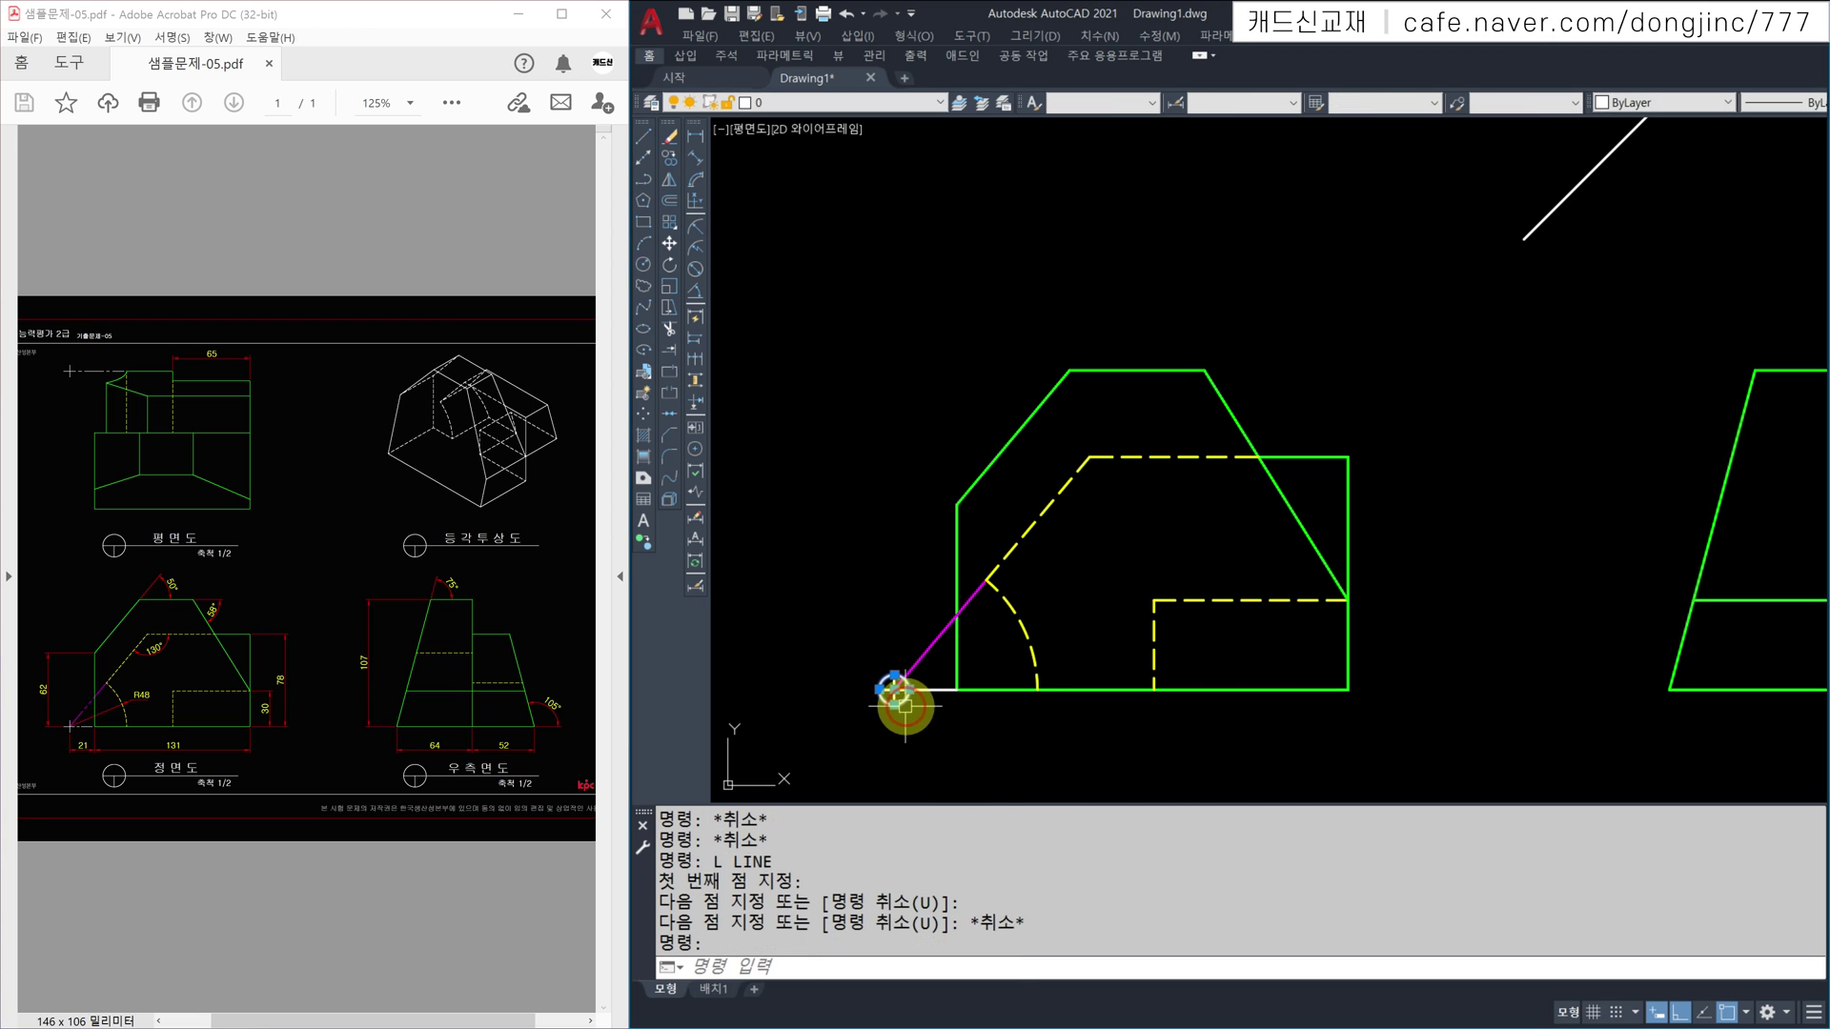
pyautogui.press('e')
pyautogui.press('Return')
# Step: Put the two crossing lines at the arc centre on the 중심선 layer
pyautogui.scroll(6, 901, 696)
pyautogui.click(1121, 597)
pyautogui.click(845, 691)
pyautogui.click(926, 691)
pyautogui.click(835, 722)
pyautogui.click(846, 102)
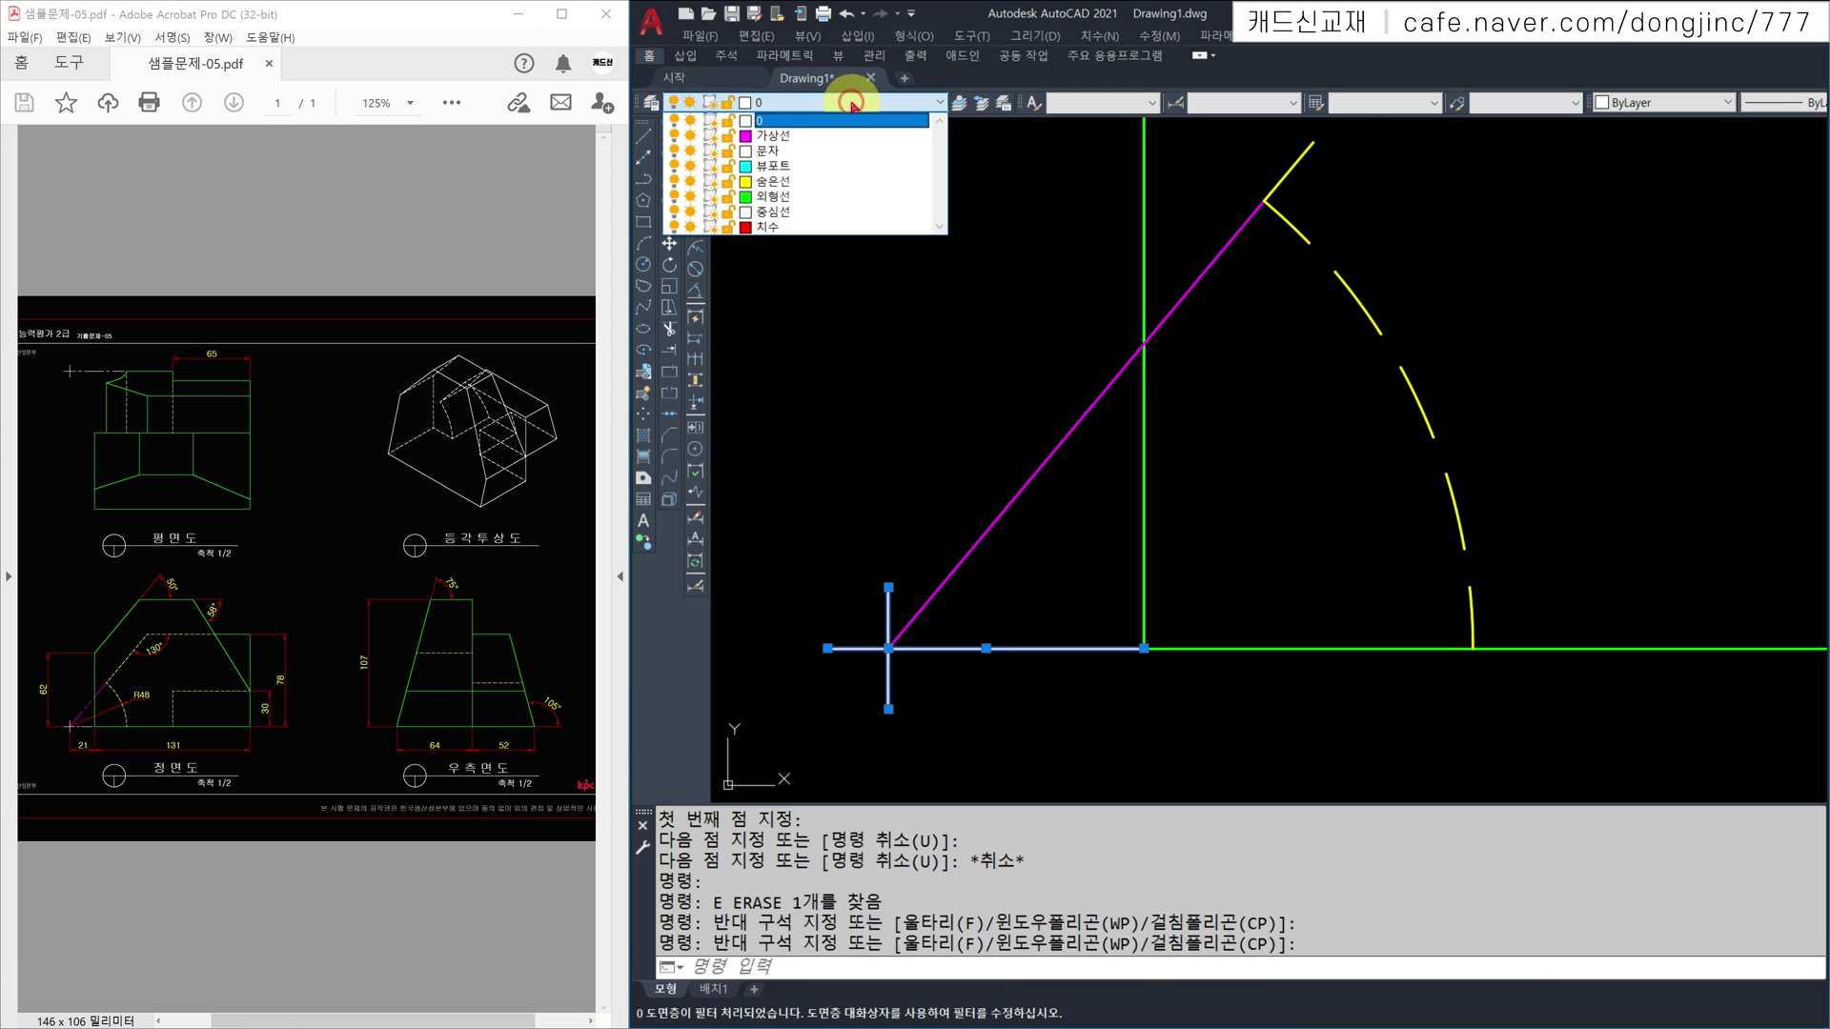
pyautogui.click(789, 212)
pyautogui.press('Escape')
pyautogui.press('Escape')
pyautogui.press('Escape')
# Step: Shorten the horizontal centre line by 2 at the end touching the front view using Lengthen with a -2 increment
pyautogui.write('LEN')
pyautogui.press('Return')
pyautogui.write('DE')
pyautogui.press('Return')
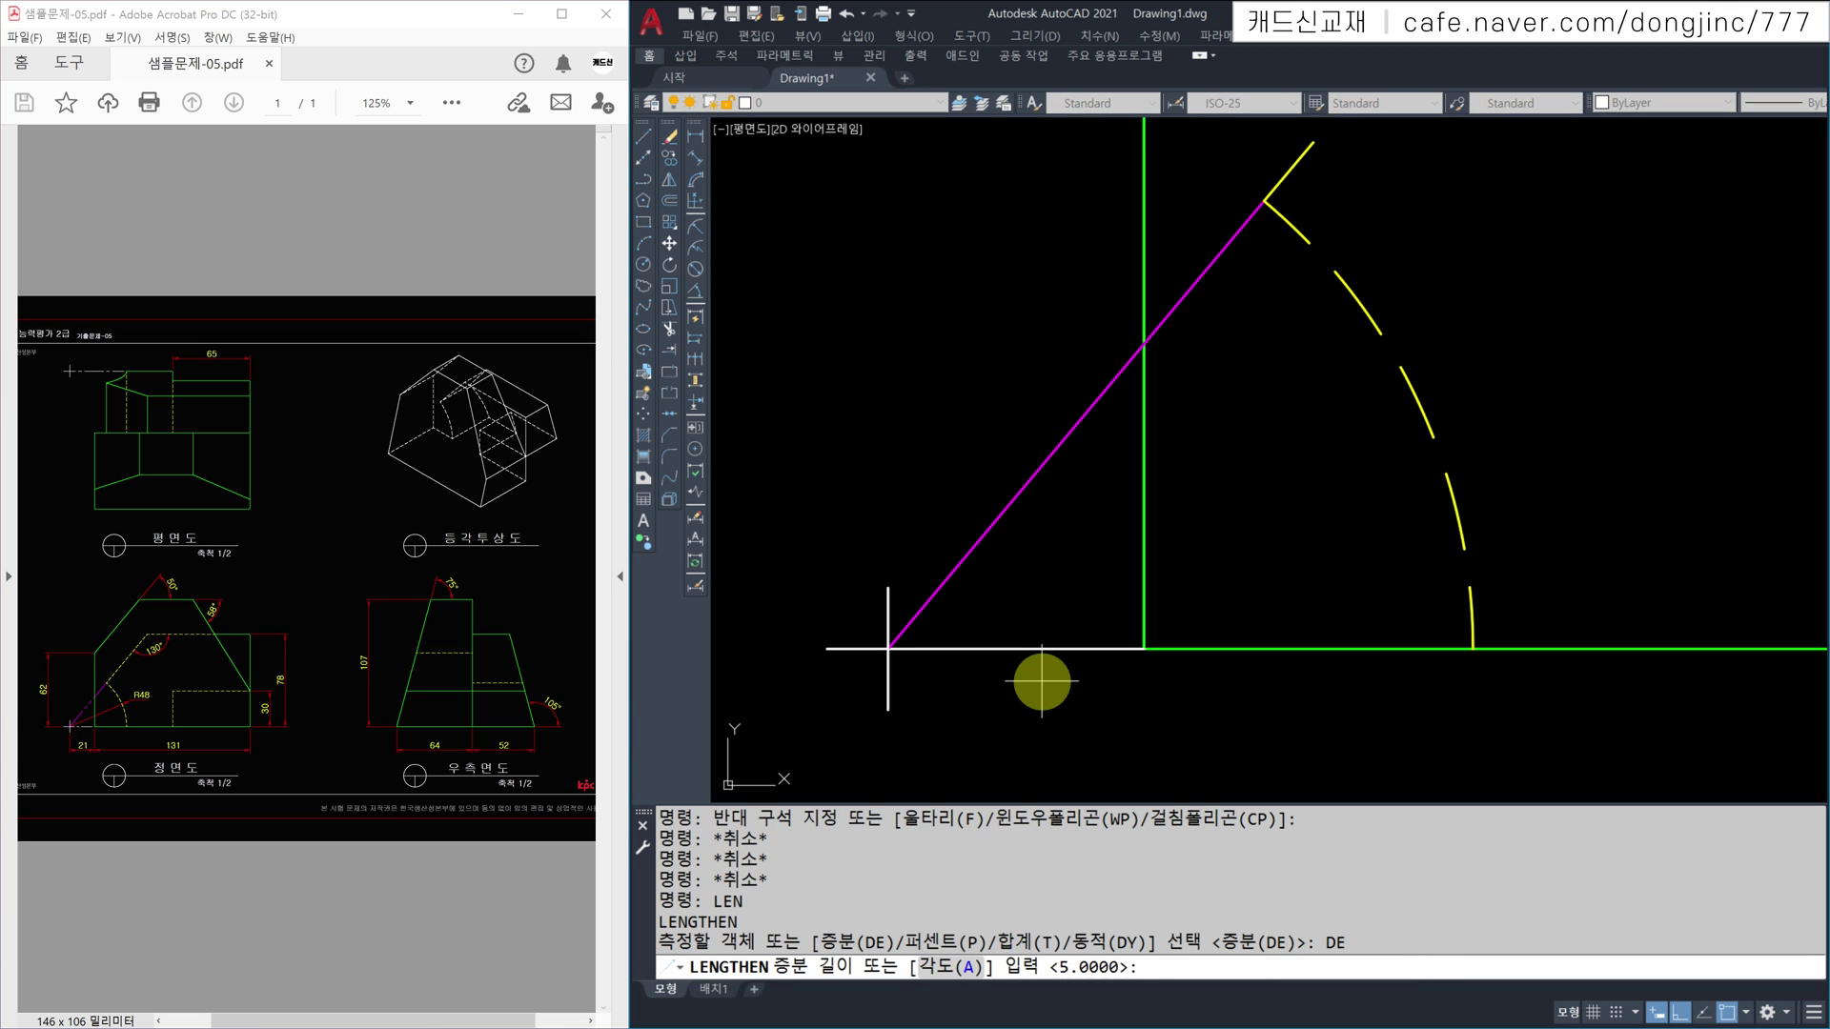
pyautogui.write('-2')
pyautogui.press('Return')
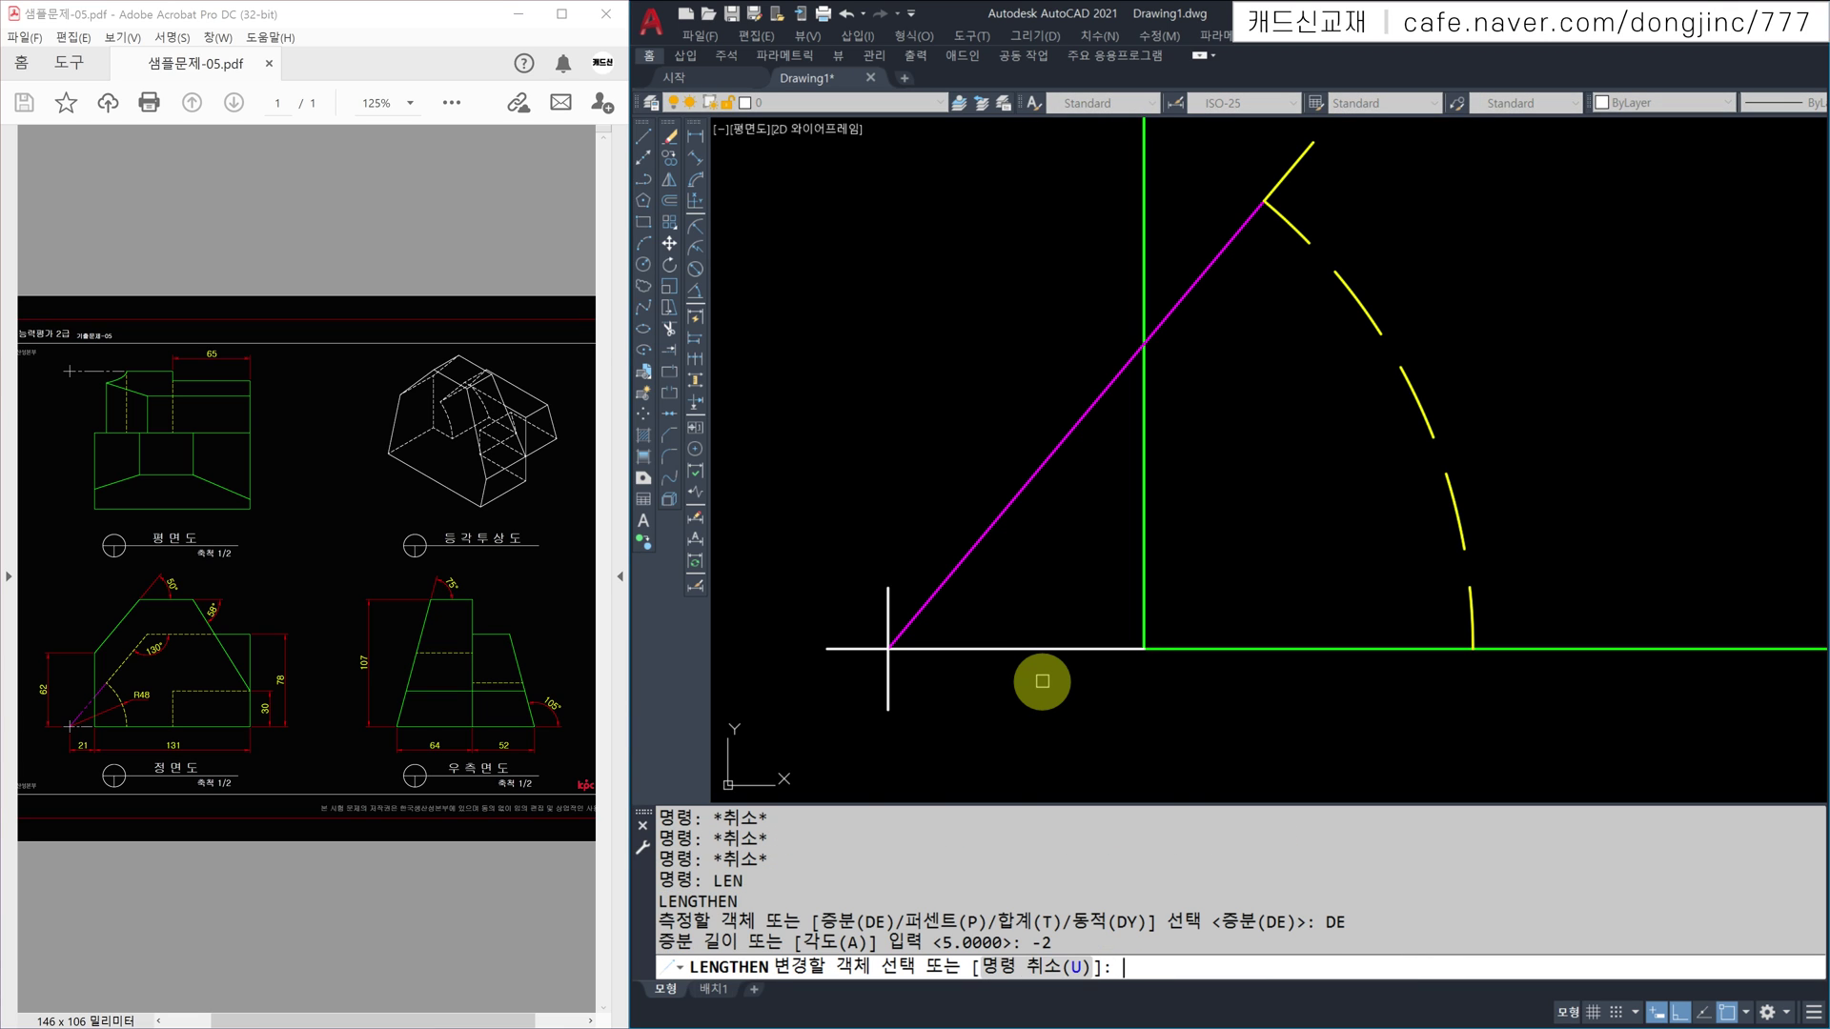
pyautogui.click(1127, 648)
pyautogui.press('Escape')
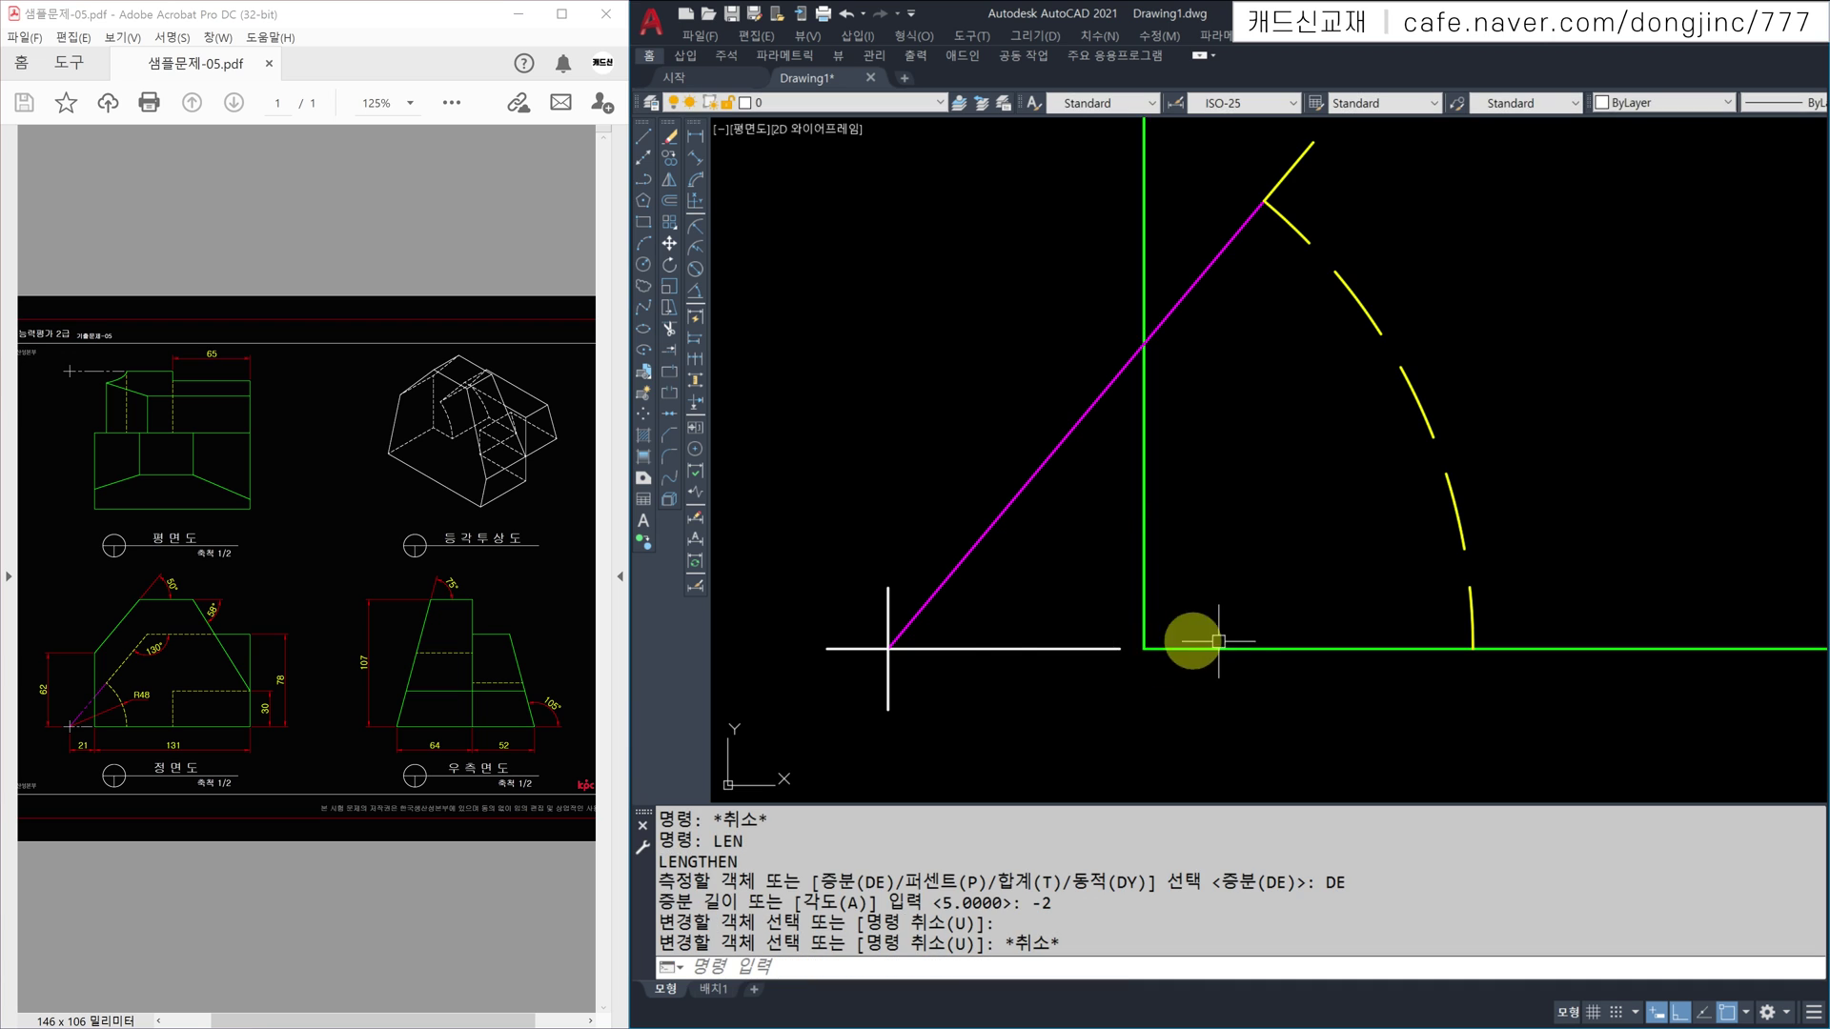
pyautogui.scroll(-5, 1250, 642)
pyautogui.press('Escape')
pyautogui.press('Escape')
pyautogui.press('Escape')
# Step: Draw a horizontal line to the right from the side view's lower-right corner
pyautogui.scroll(-4, 1356, 593)
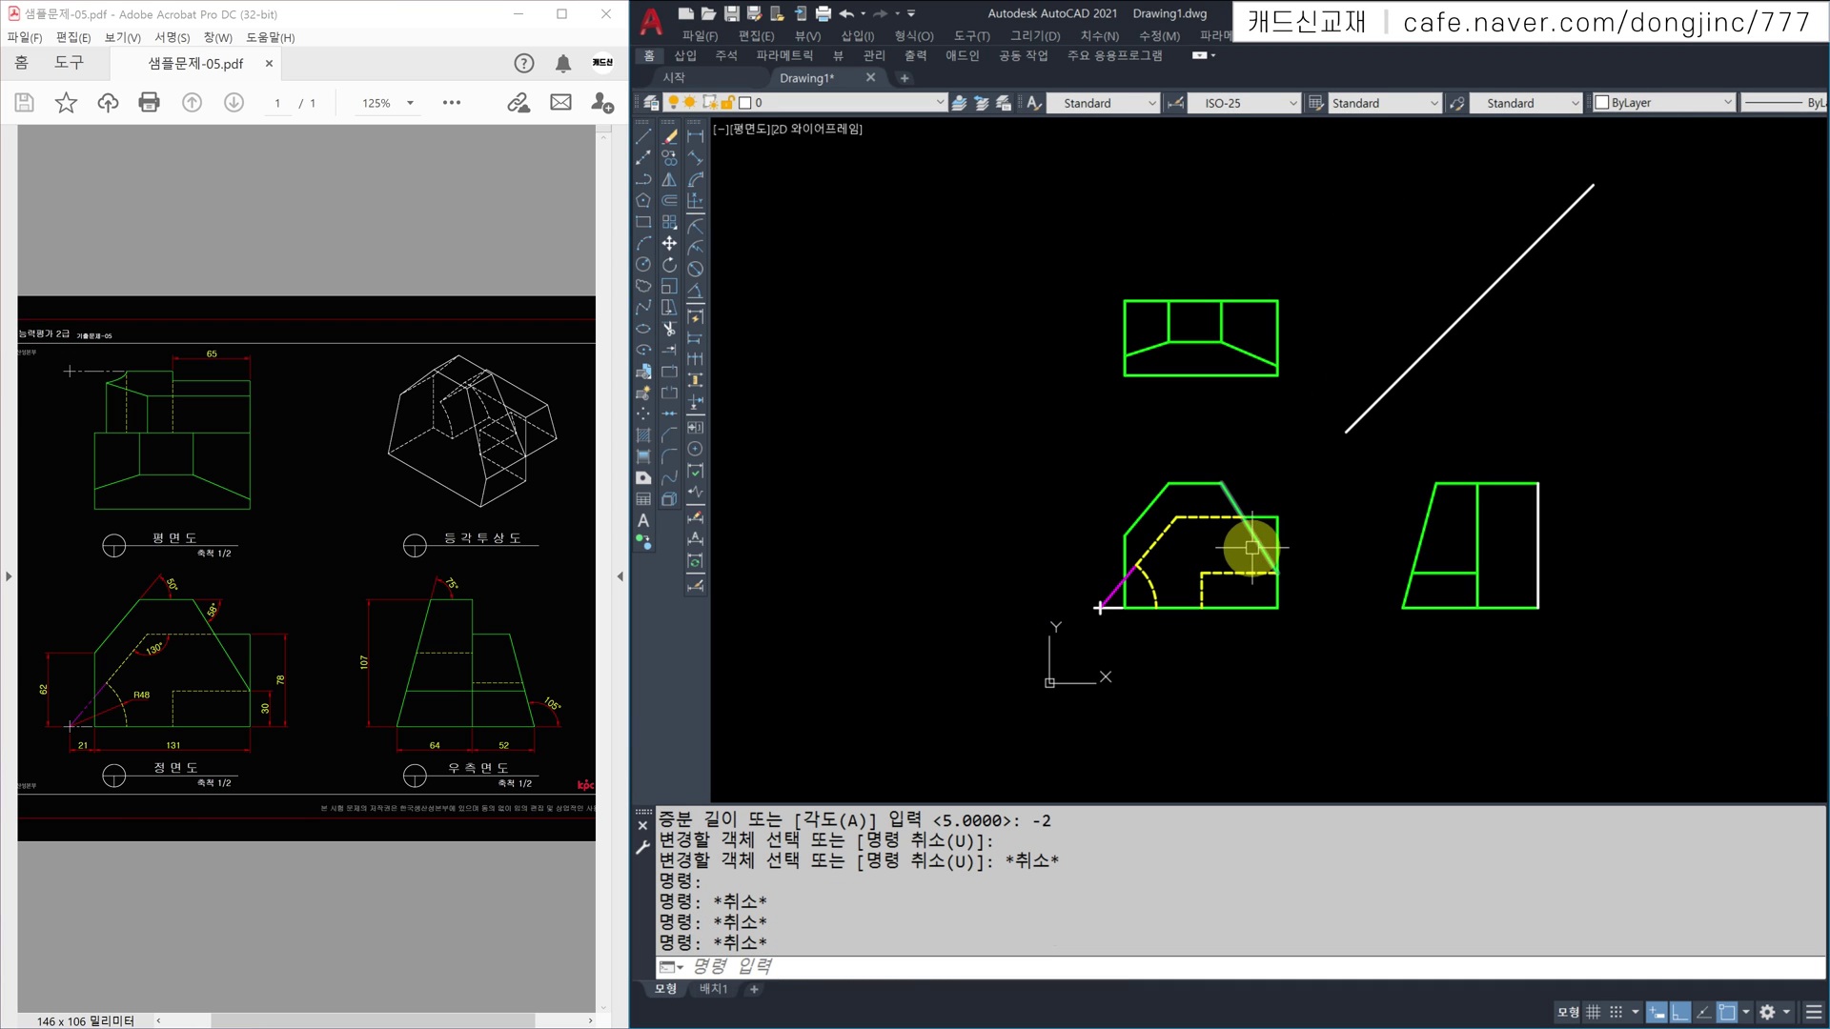
pyautogui.scroll(2, 1272, 520)
pyautogui.moveTo(1275, 549); pyautogui.dragTo(1283, 557, button='middle')
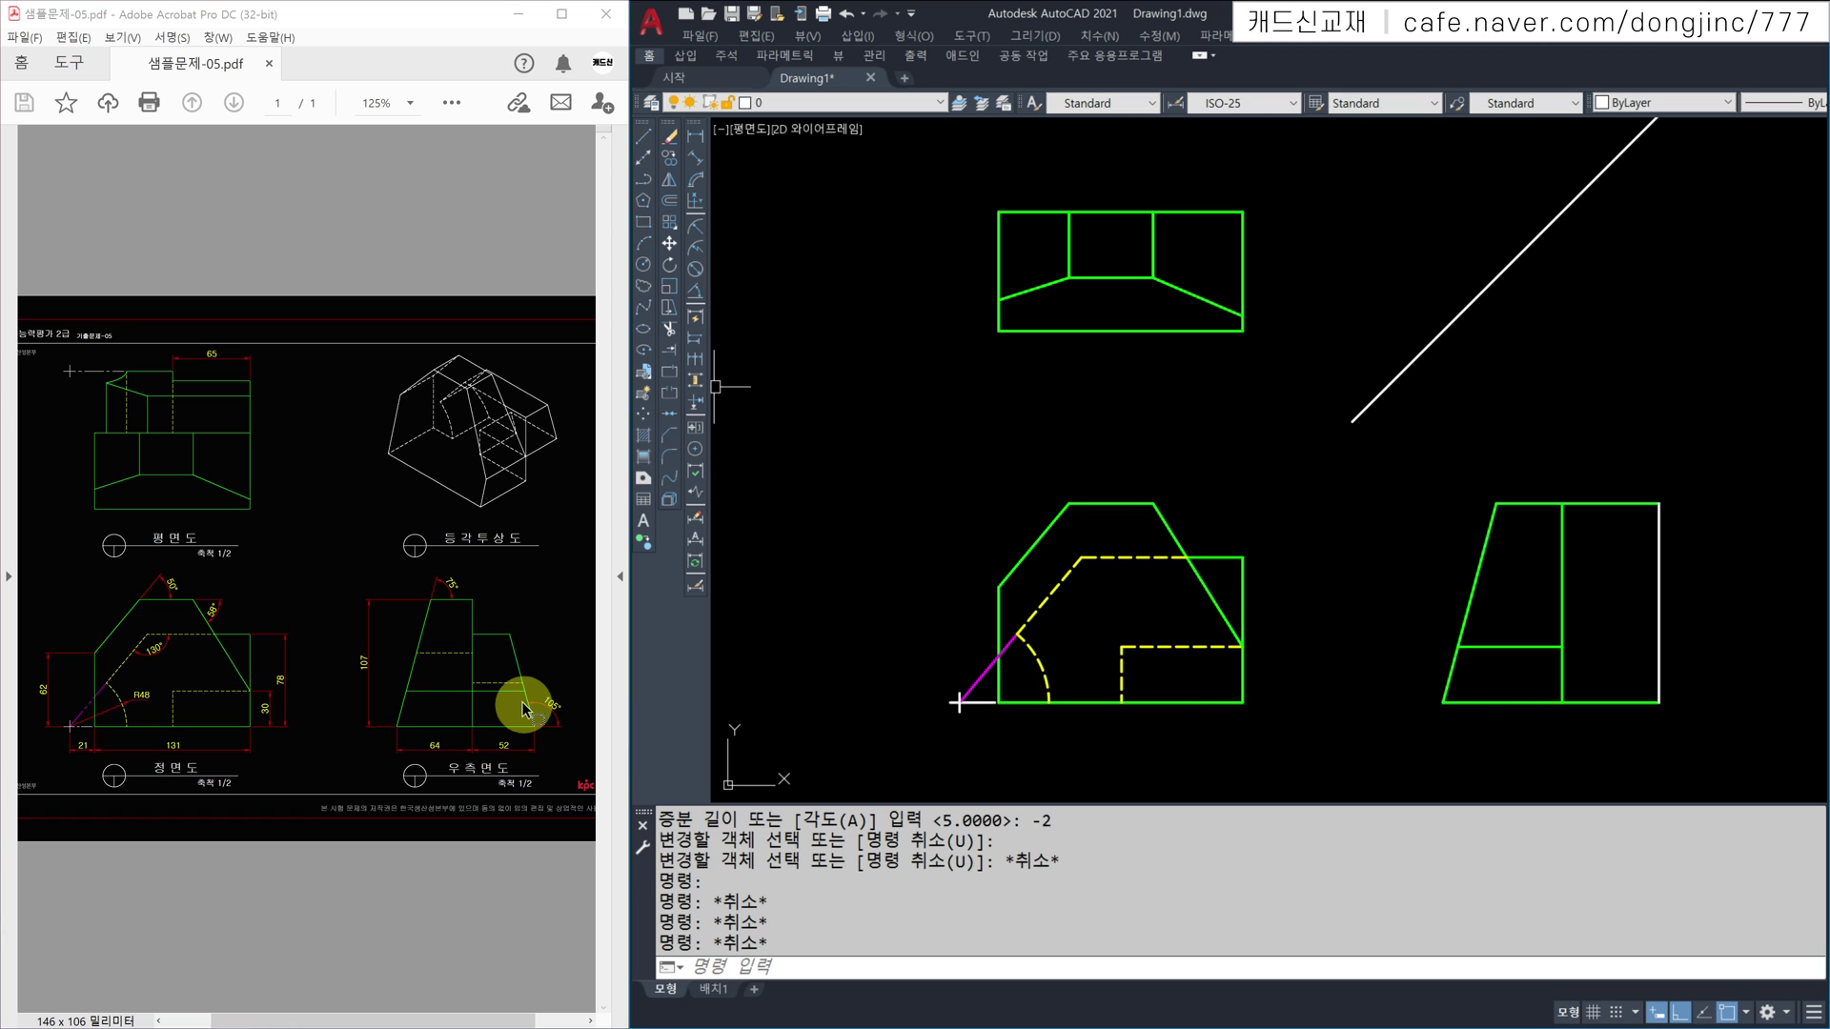
pyautogui.press('Escape')
pyautogui.press('Escape')
pyautogui.press('Escape')
pyautogui.moveTo(1363, 612); pyautogui.dragTo(1056, 616, button='middle')
pyautogui.write('L')
pyautogui.press('Return')
pyautogui.click(1357, 705)
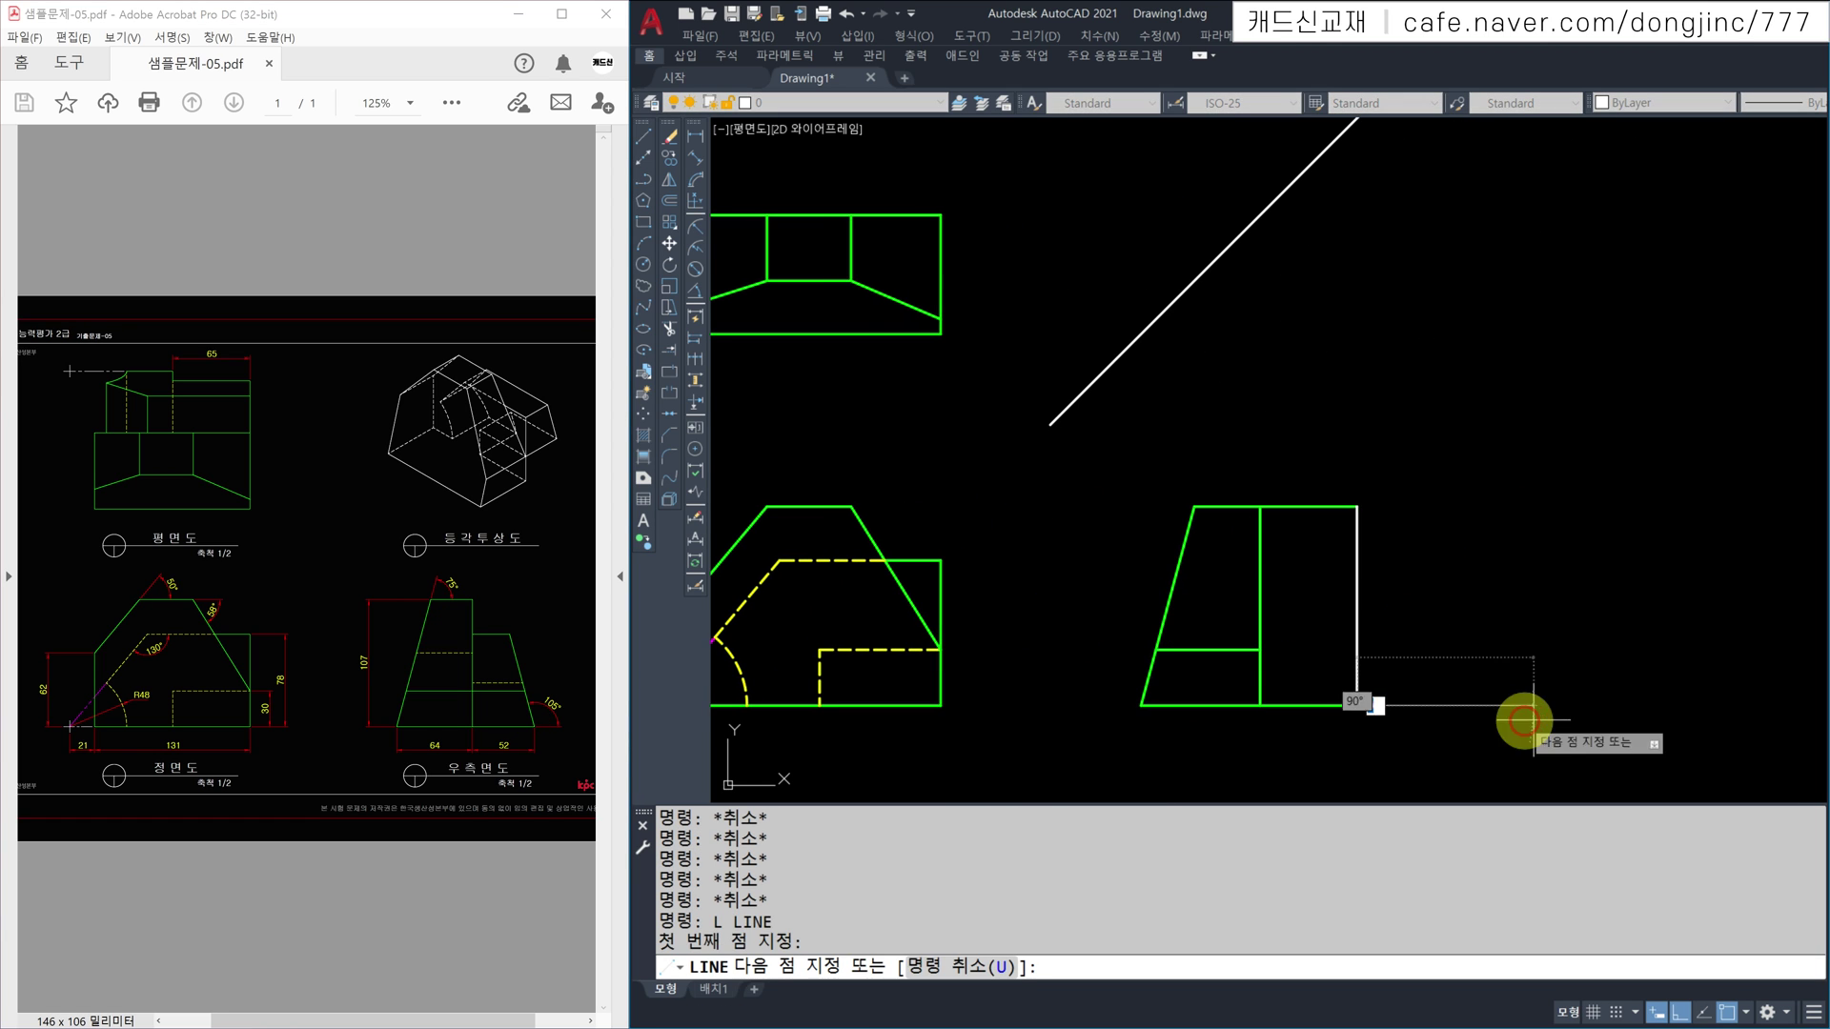
pyautogui.click(1668, 731)
pyautogui.press('Escape')
# Step: Rotate the new horizontal line about the side view's lower-right corner
pyautogui.write('R')
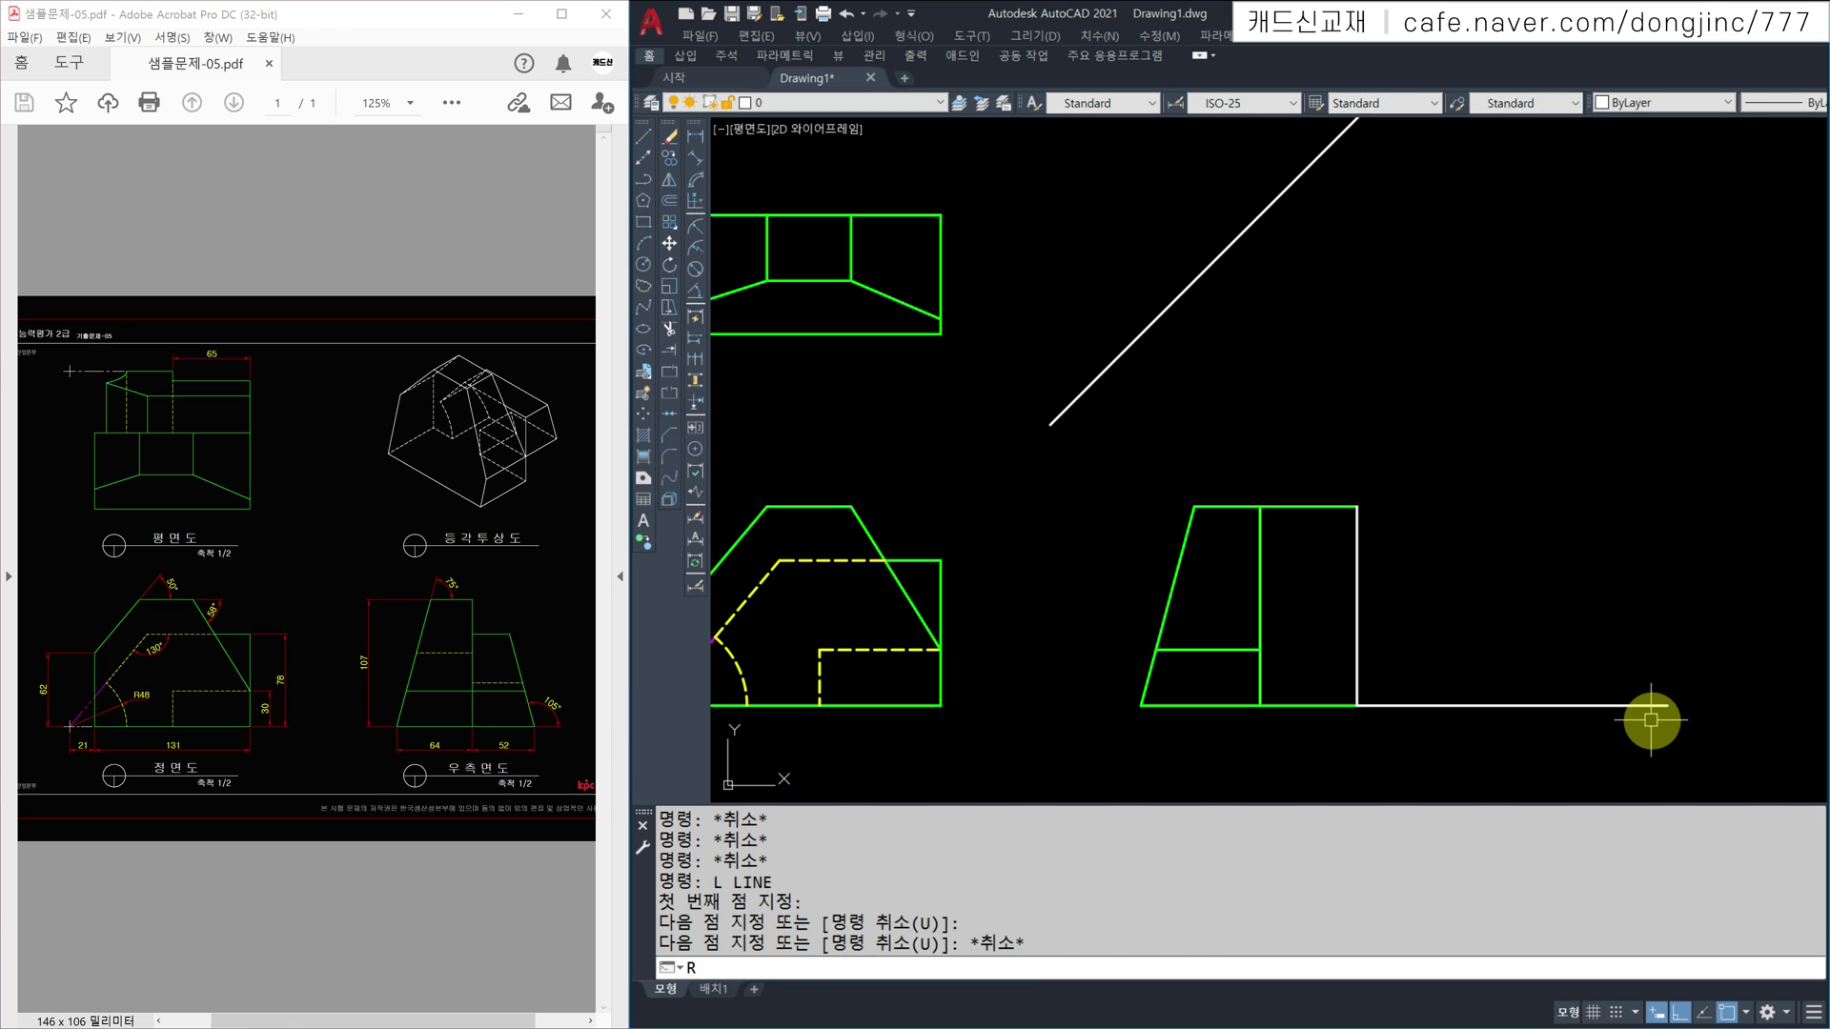
pyautogui.write('O')
pyautogui.press('Return')
pyautogui.click(1611, 671)
pyautogui.click(1534, 733)
pyautogui.press('Return')
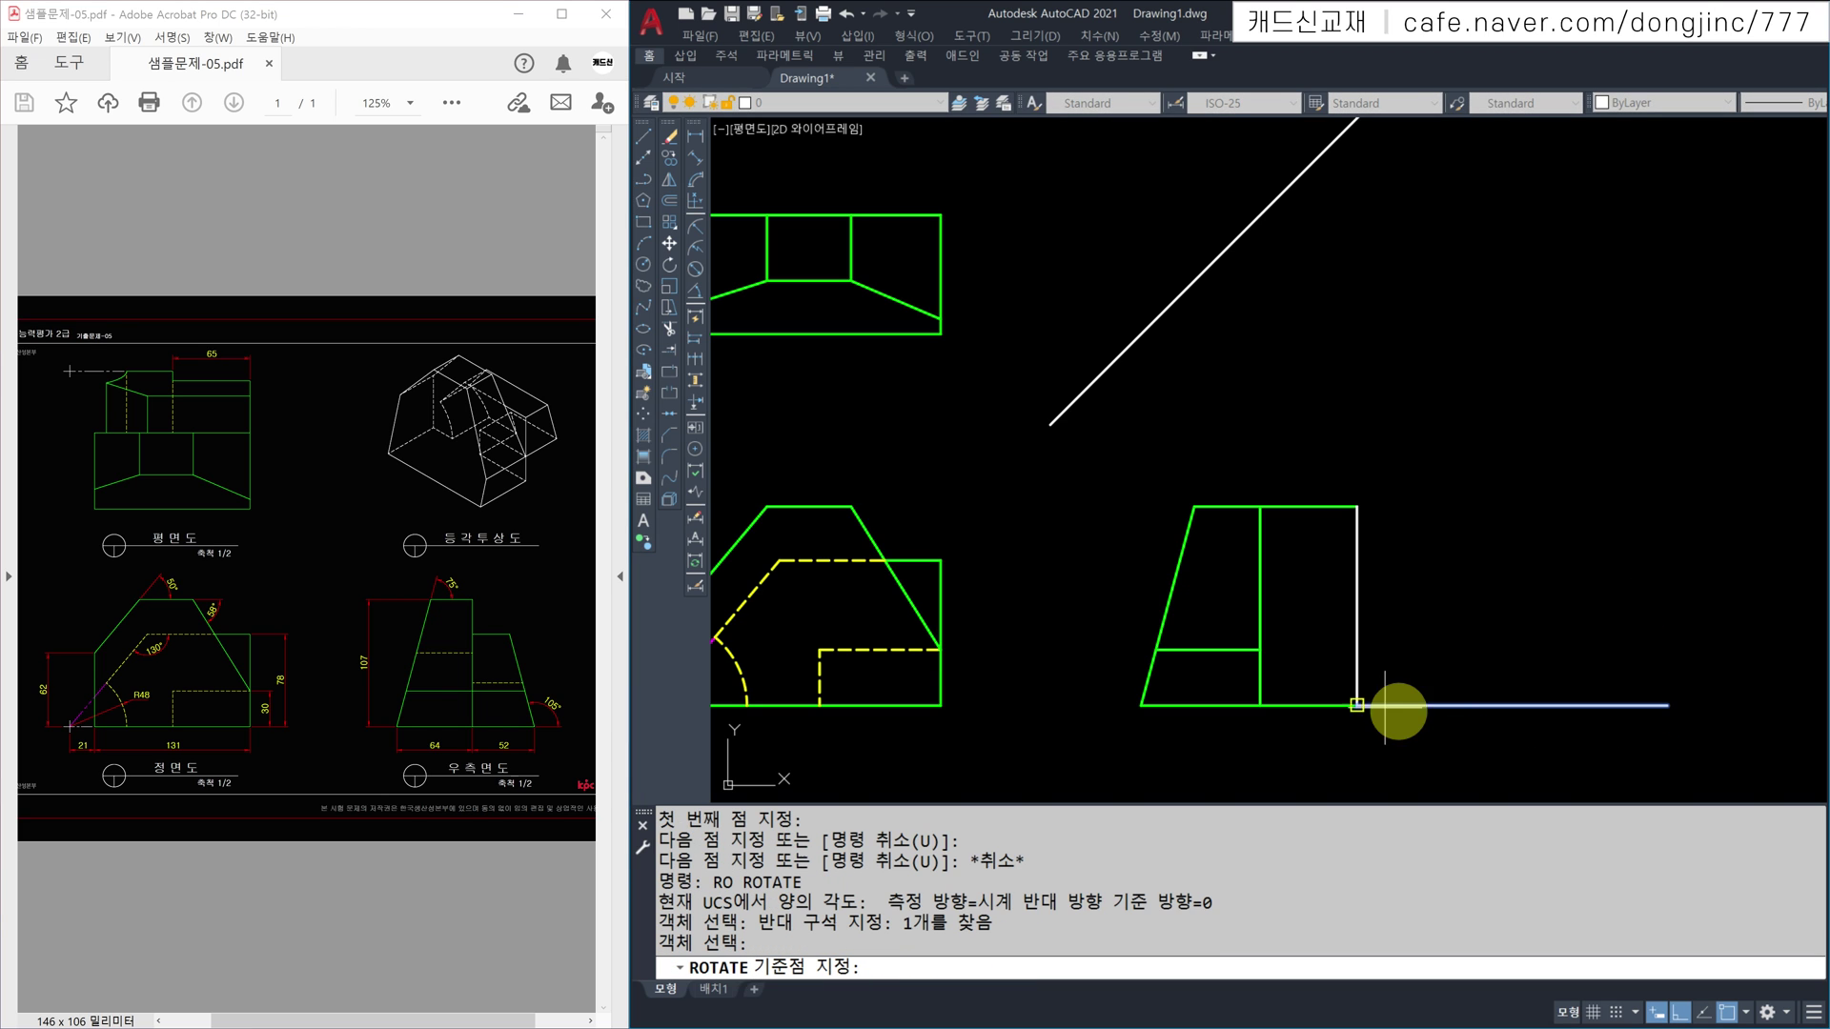
# Step: Rotate the horizontal construction line 105 degrees about the side view's lower-right corner
pyautogui.click(1358, 704)
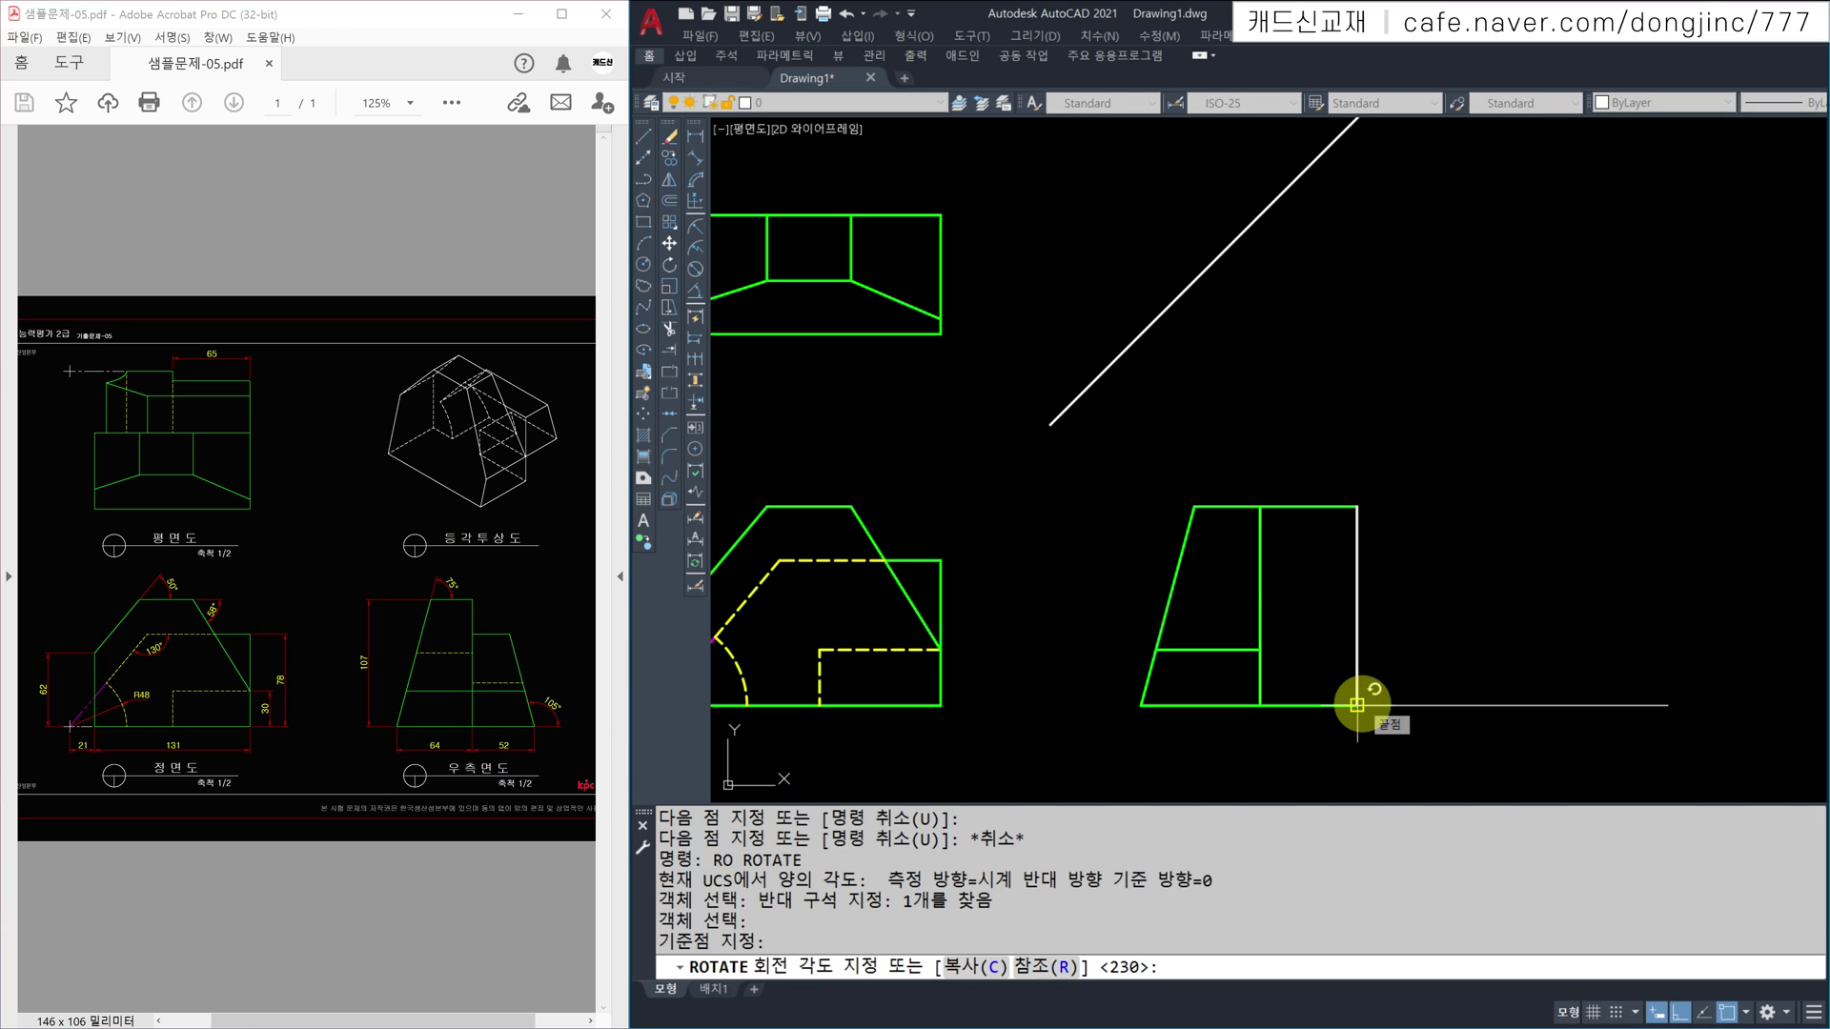
pyautogui.press('Return')
pyautogui.press('Escape')
pyautogui.press('Escape')
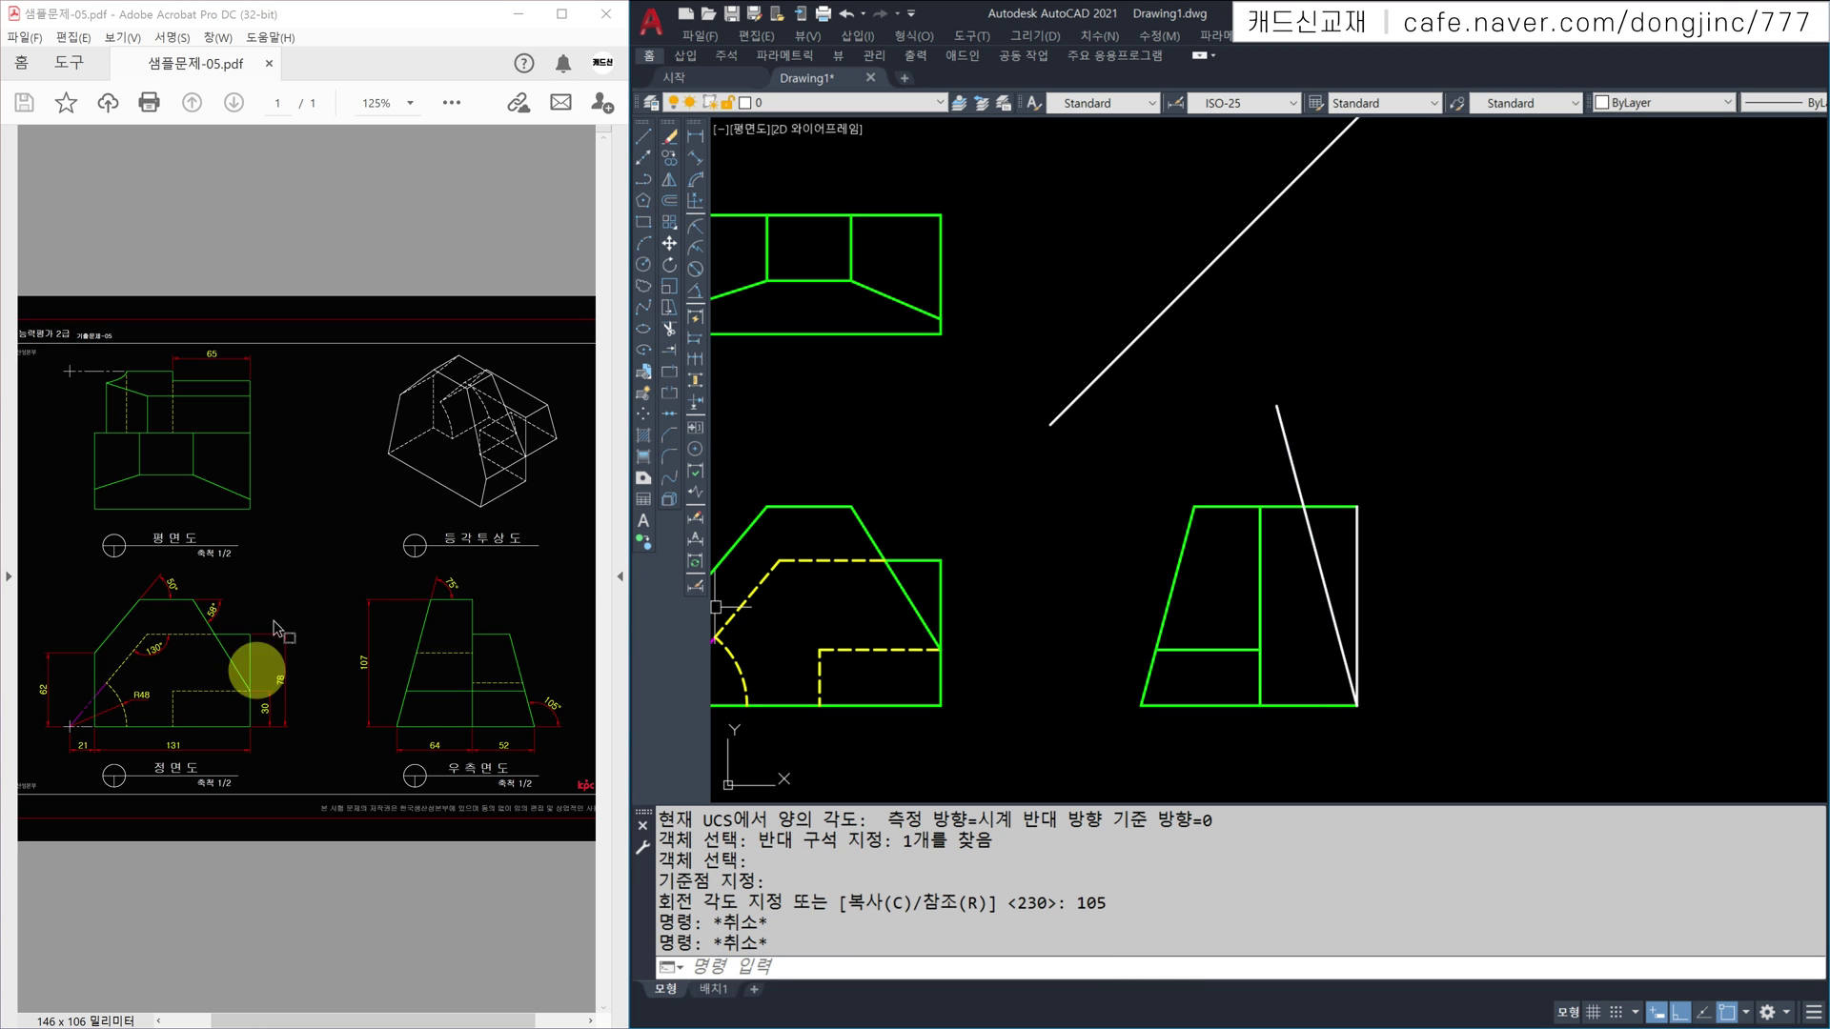
# Step: Draw a horizontal projection line from the front view's upper-right corner at the end of its top edge across the side view
pyautogui.write('L')
pyautogui.press('space')
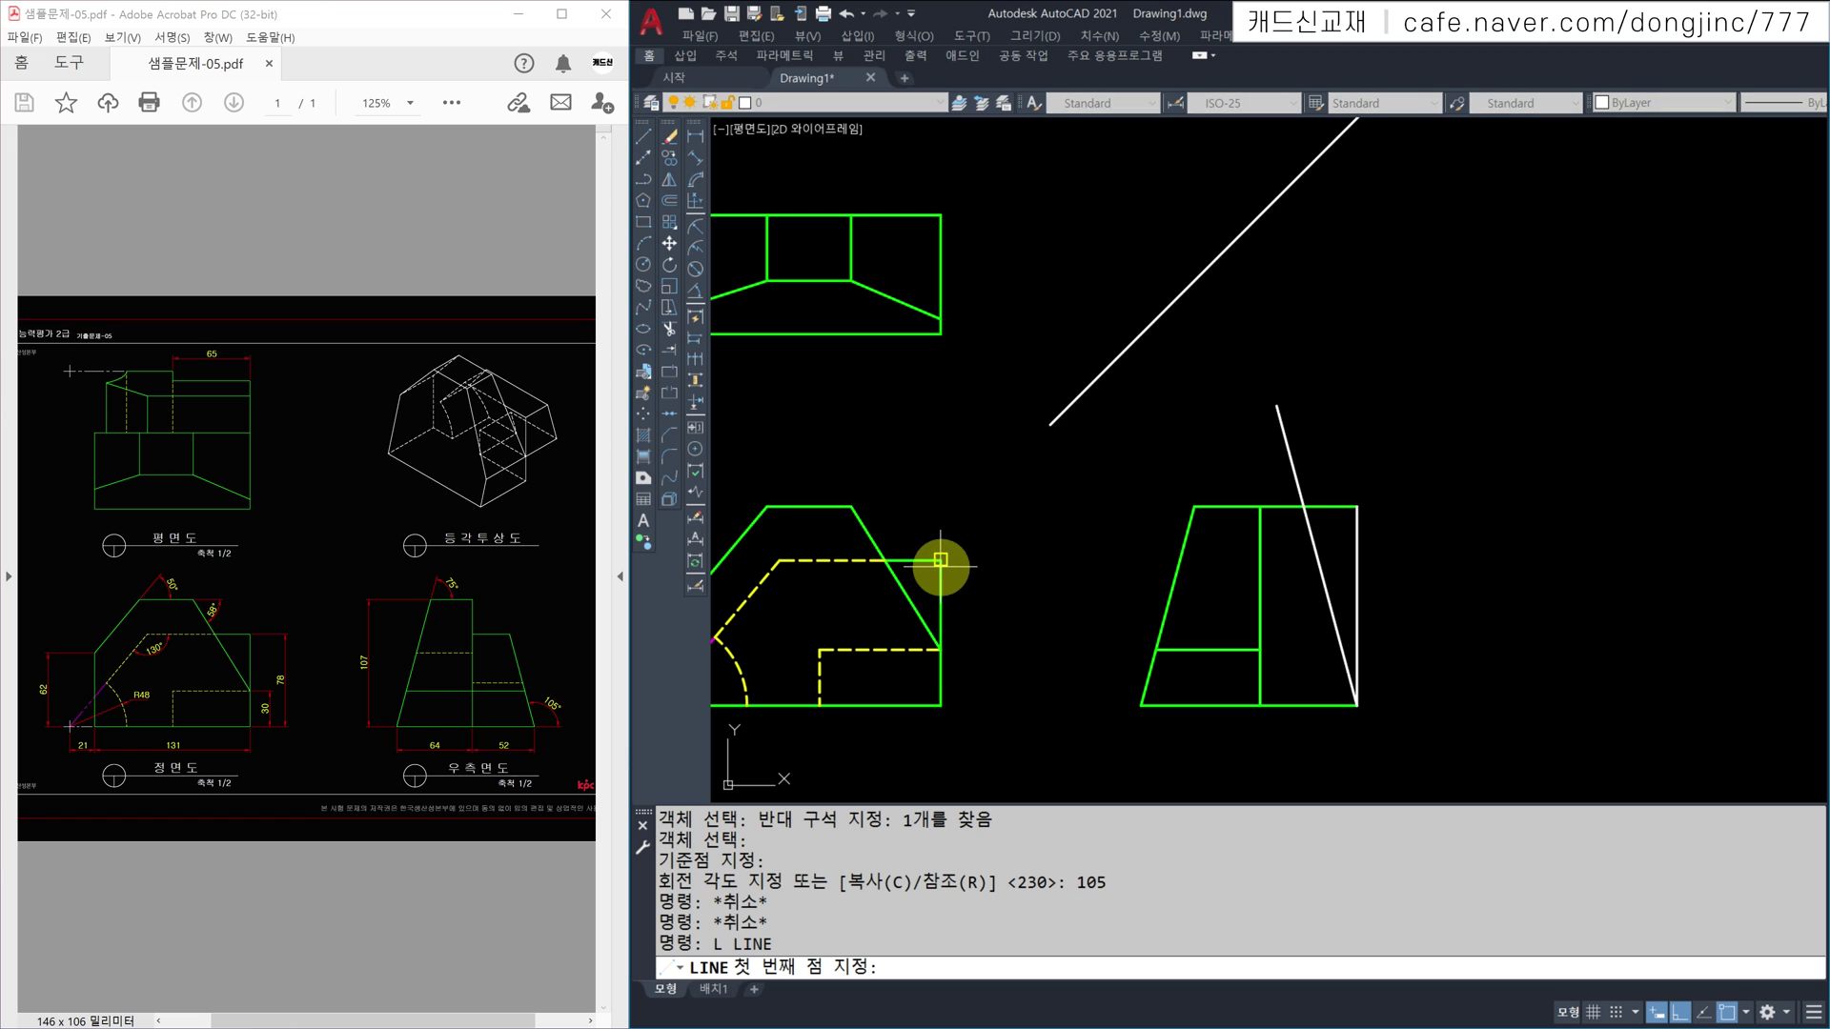
pyautogui.click(941, 561)
pyautogui.click(1444, 565)
pyautogui.press('Escape')
# Step: Join the projection line and the slanted line in the side view with a zero-radius Fillet
pyautogui.write('F')
pyautogui.press('space')
pyautogui.click(1291, 560)
pyautogui.click(1330, 600)
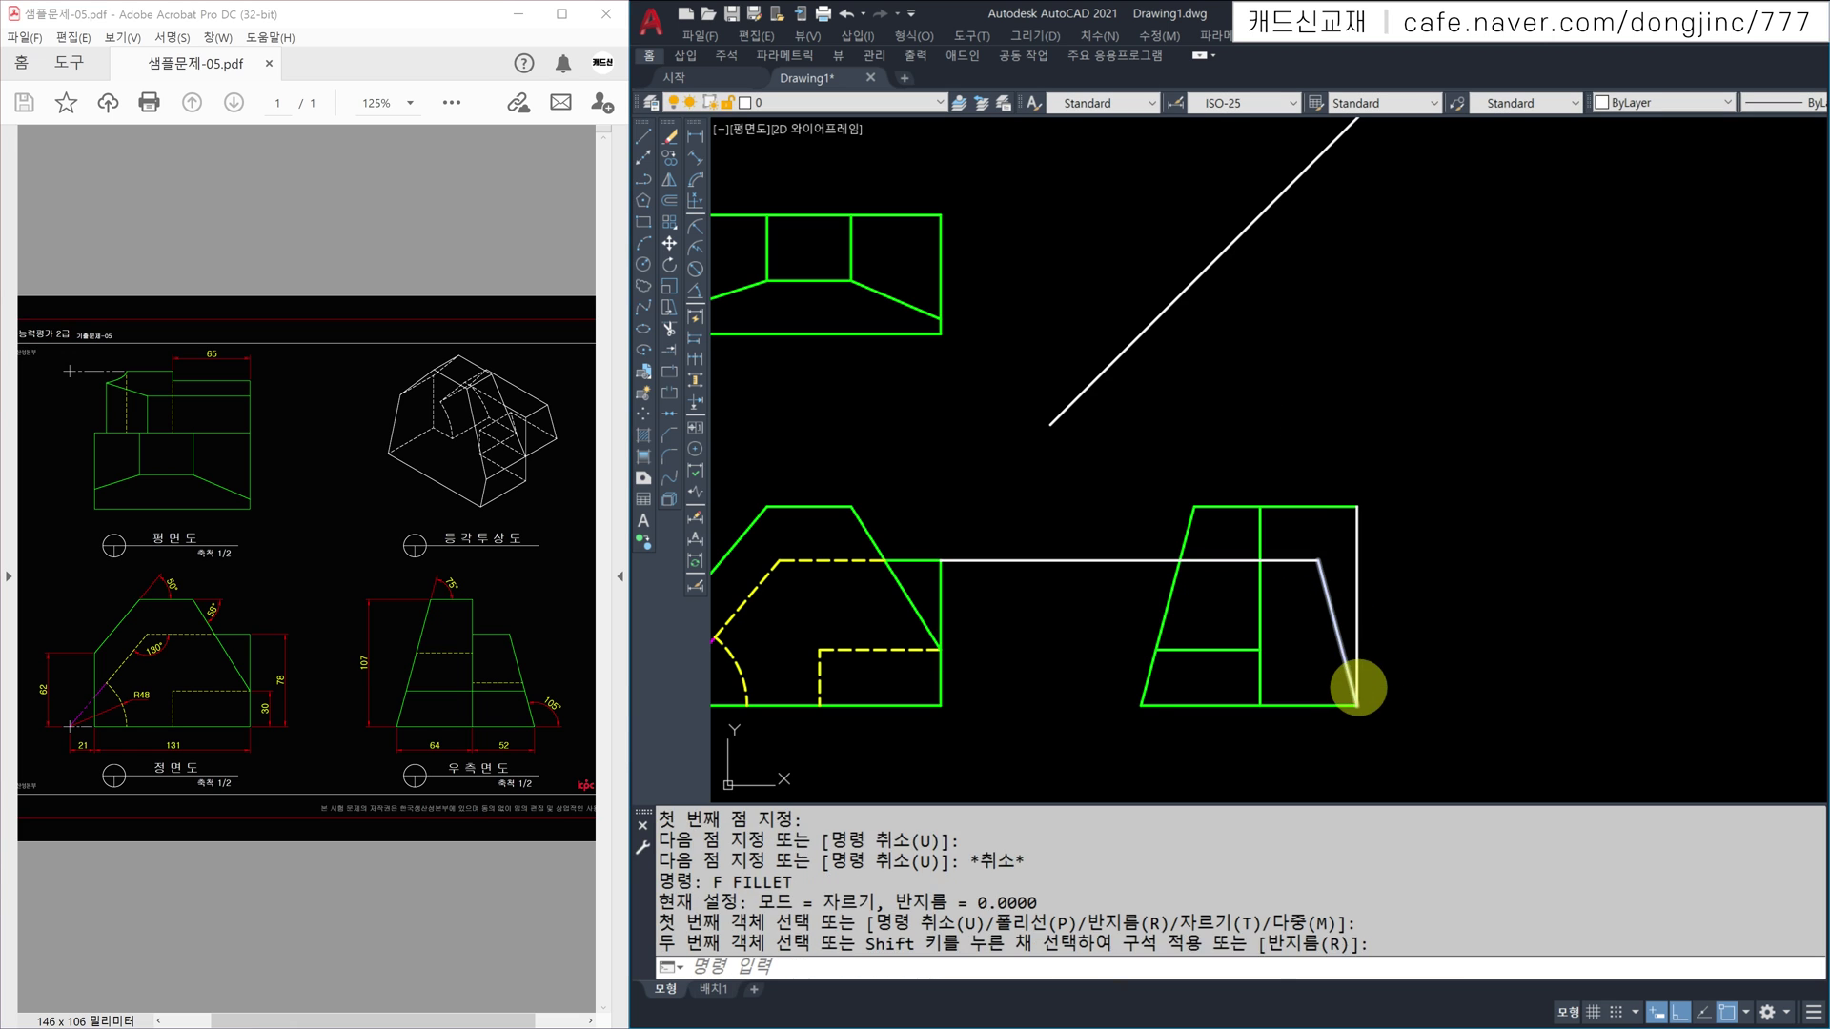
pyautogui.press('Escape')
pyautogui.press('Escape')
# Step: Trim the projection line between the side view's slanted edge and middle vertical, and erase the leftover piece between the views
pyautogui.write('TR')
pyautogui.press('space')
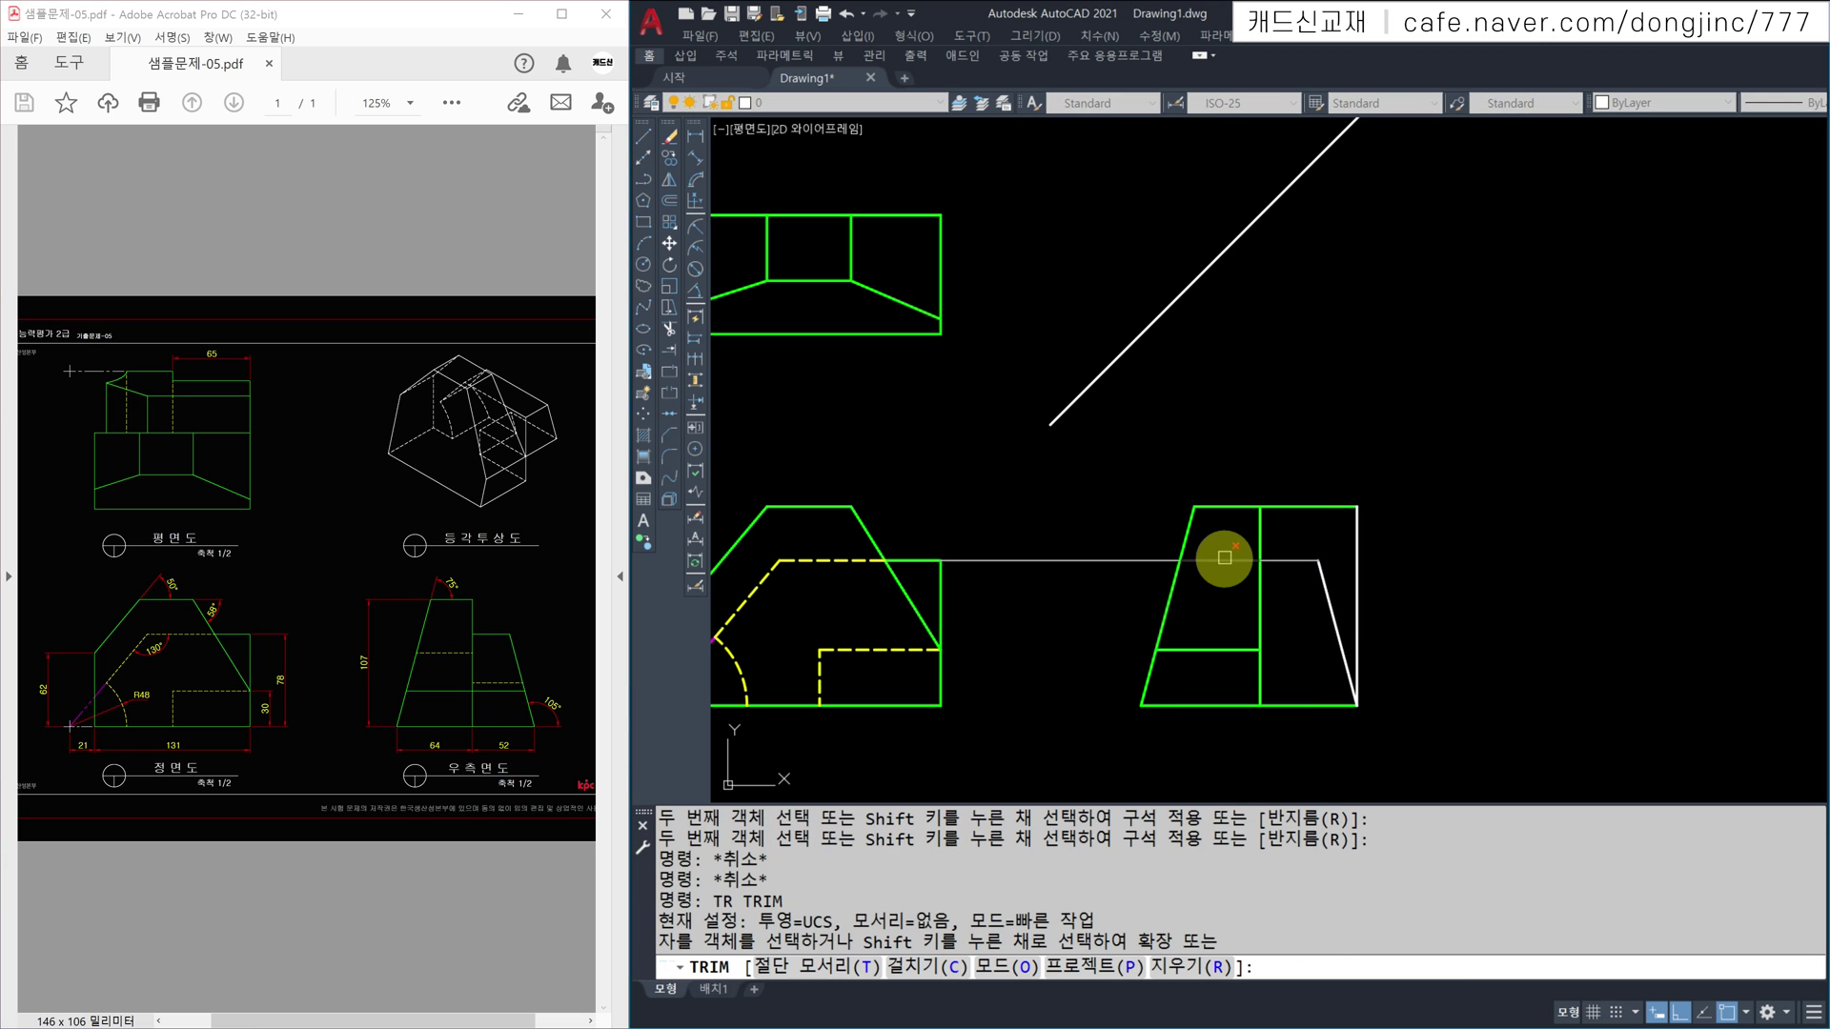
pyautogui.click(1220, 561)
pyautogui.click(1099, 489)
pyautogui.click(1049, 564)
pyautogui.write('E')
pyautogui.press('space')
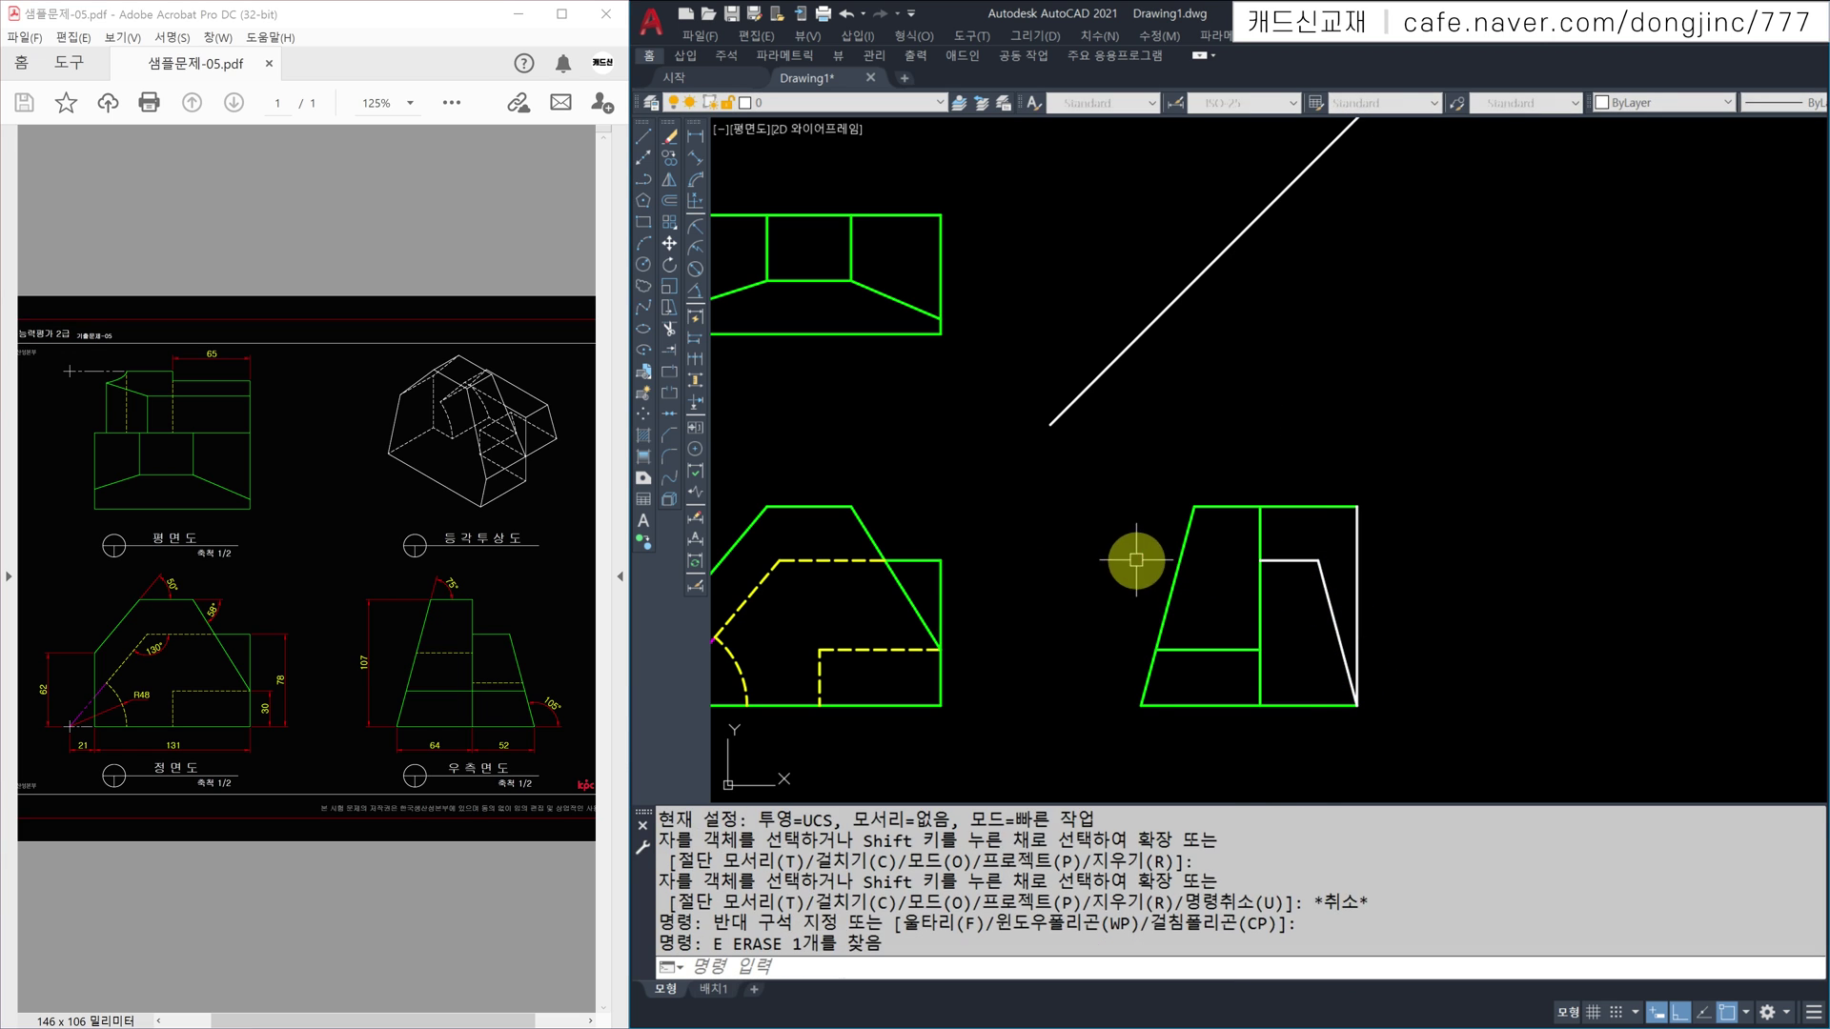
# Step: Match the new top edge and slanted edge in the side view to the properties of its green middle vertical line
pyautogui.write('MA')
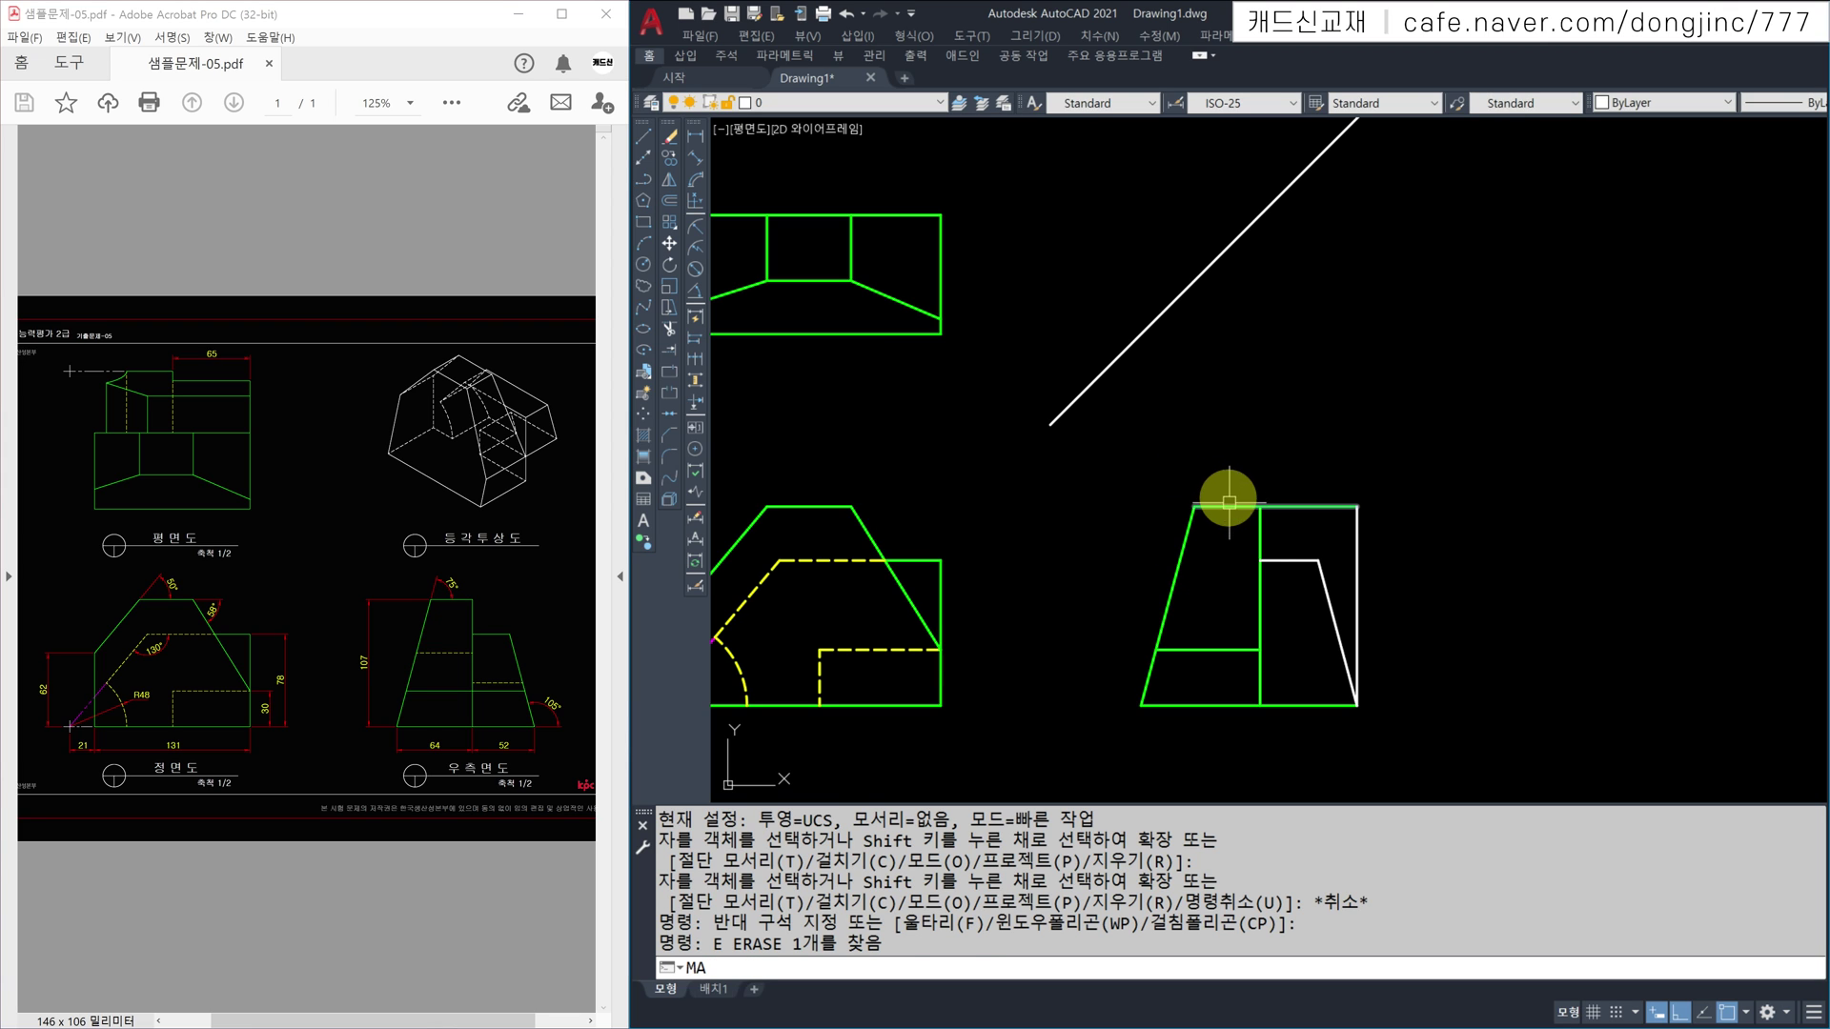
pyautogui.press('space')
pyautogui.click(1258, 534)
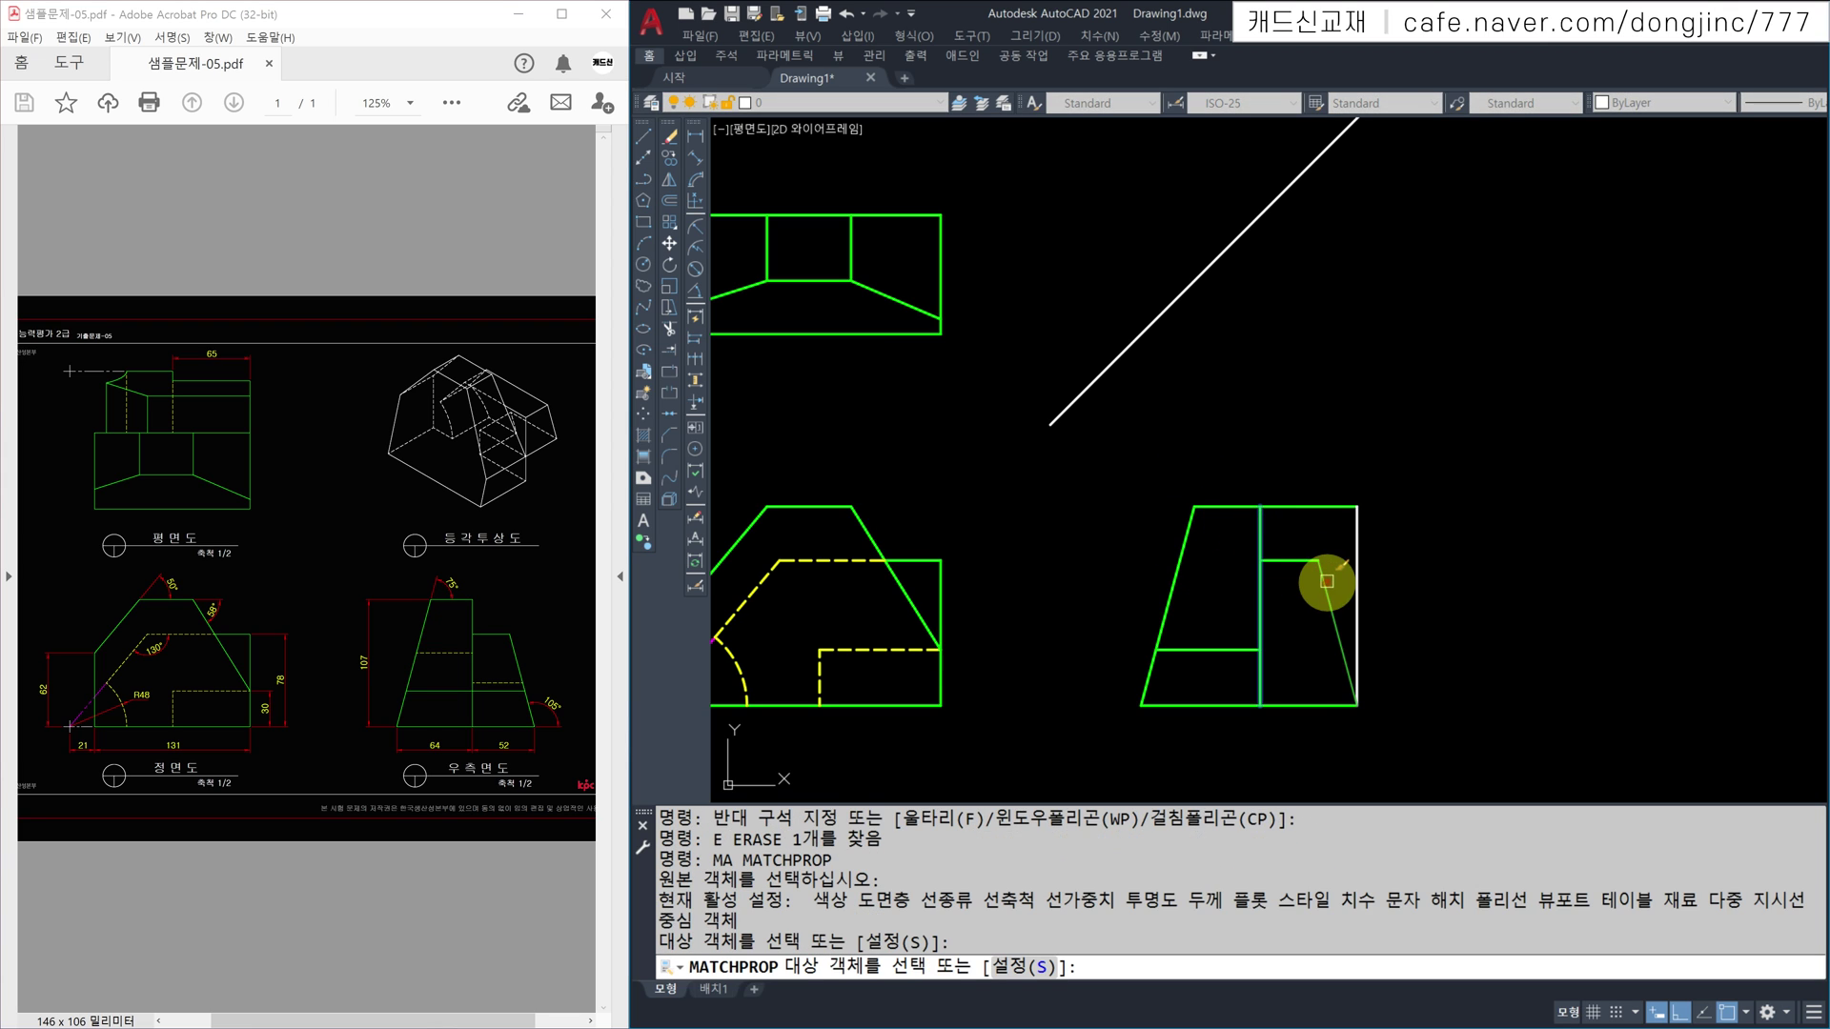
pyautogui.click(1326, 584)
pyautogui.press('Escape')
# Step: Trim away the side view's excess top edge and outer vertical line beyond the middle vertical and new slanted edge
pyautogui.click(1405, 547)
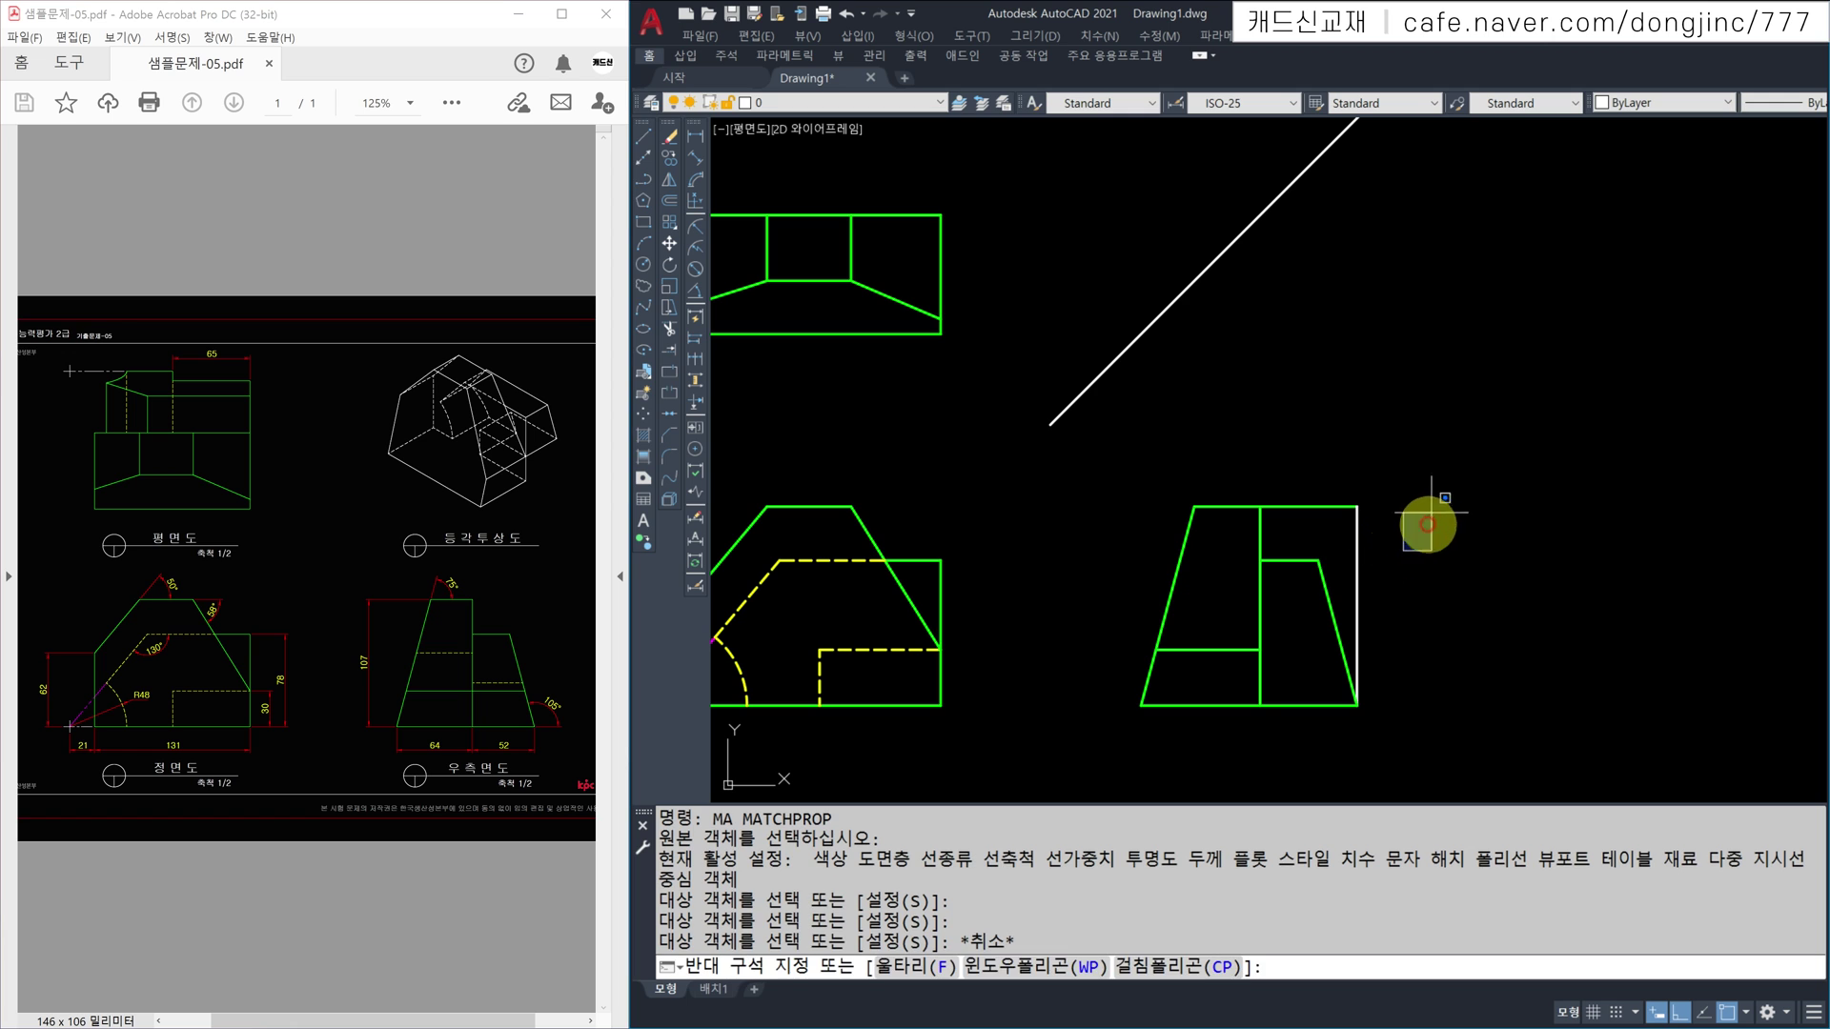
pyautogui.press('Escape')
pyautogui.write('TR')
pyautogui.press('space')
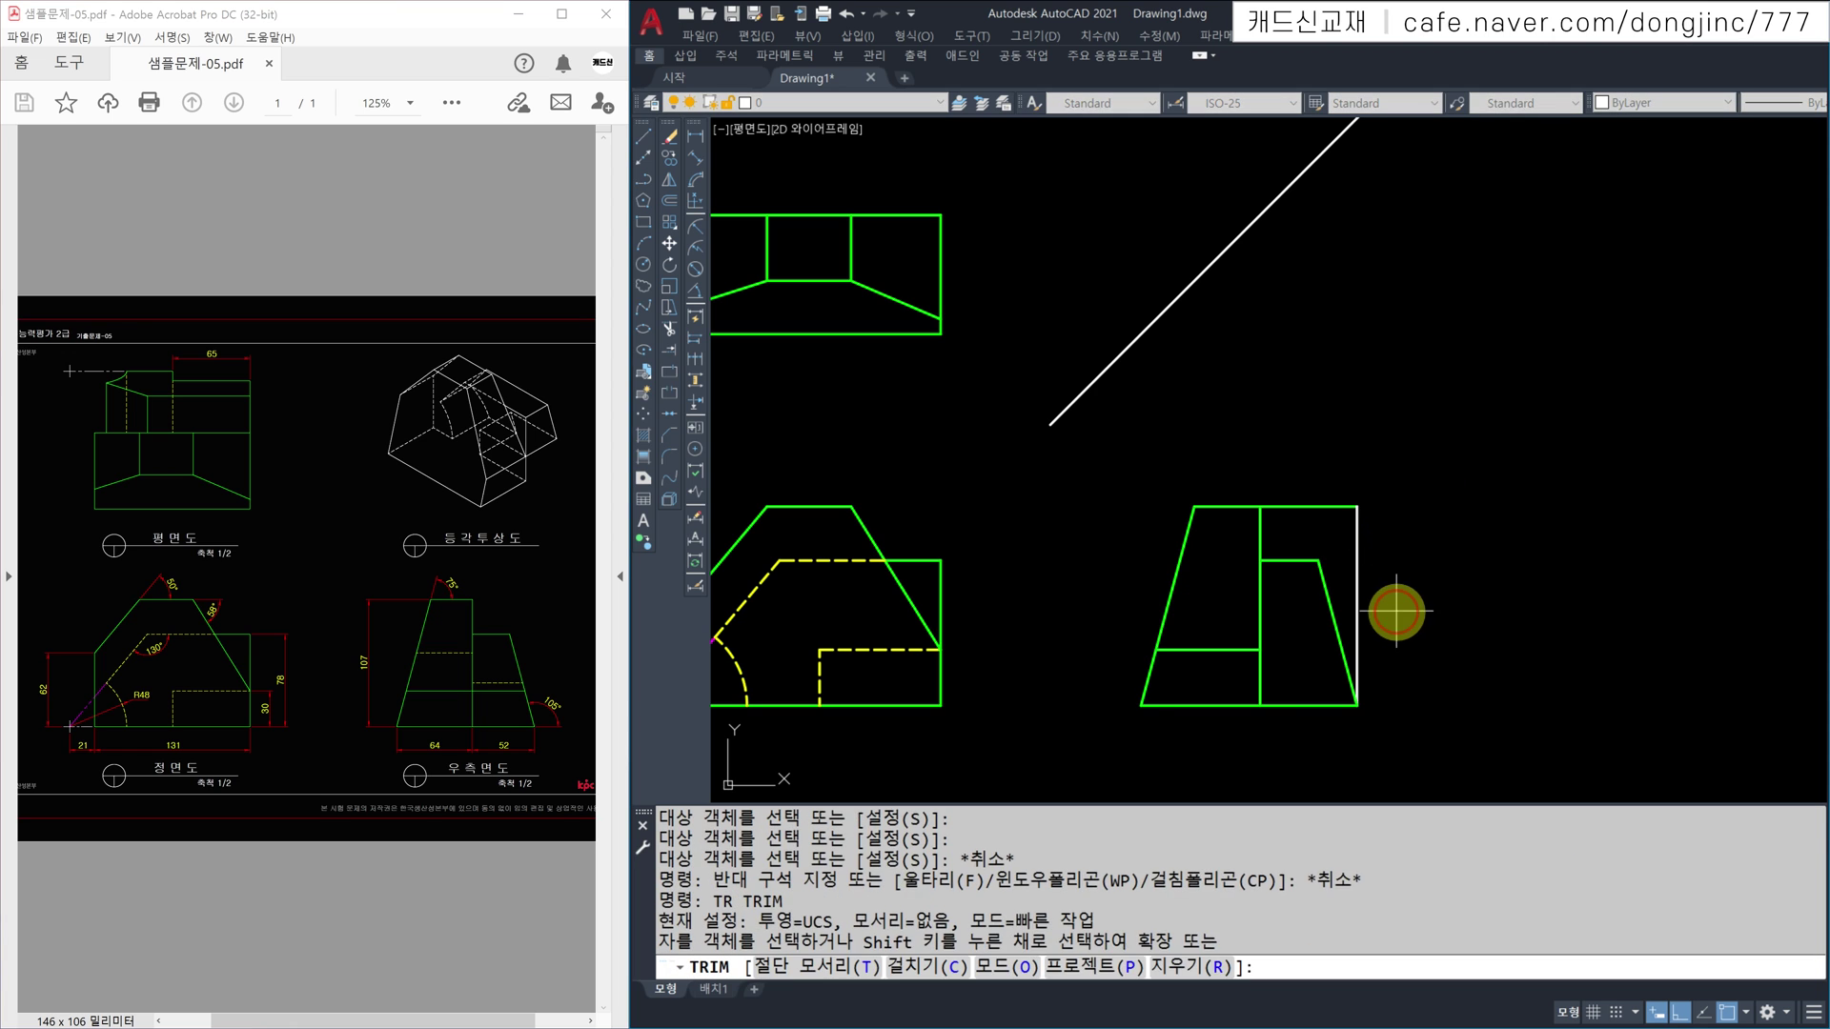
pyautogui.click(1396, 610)
pyautogui.press('Escape')
pyautogui.press('Escape')
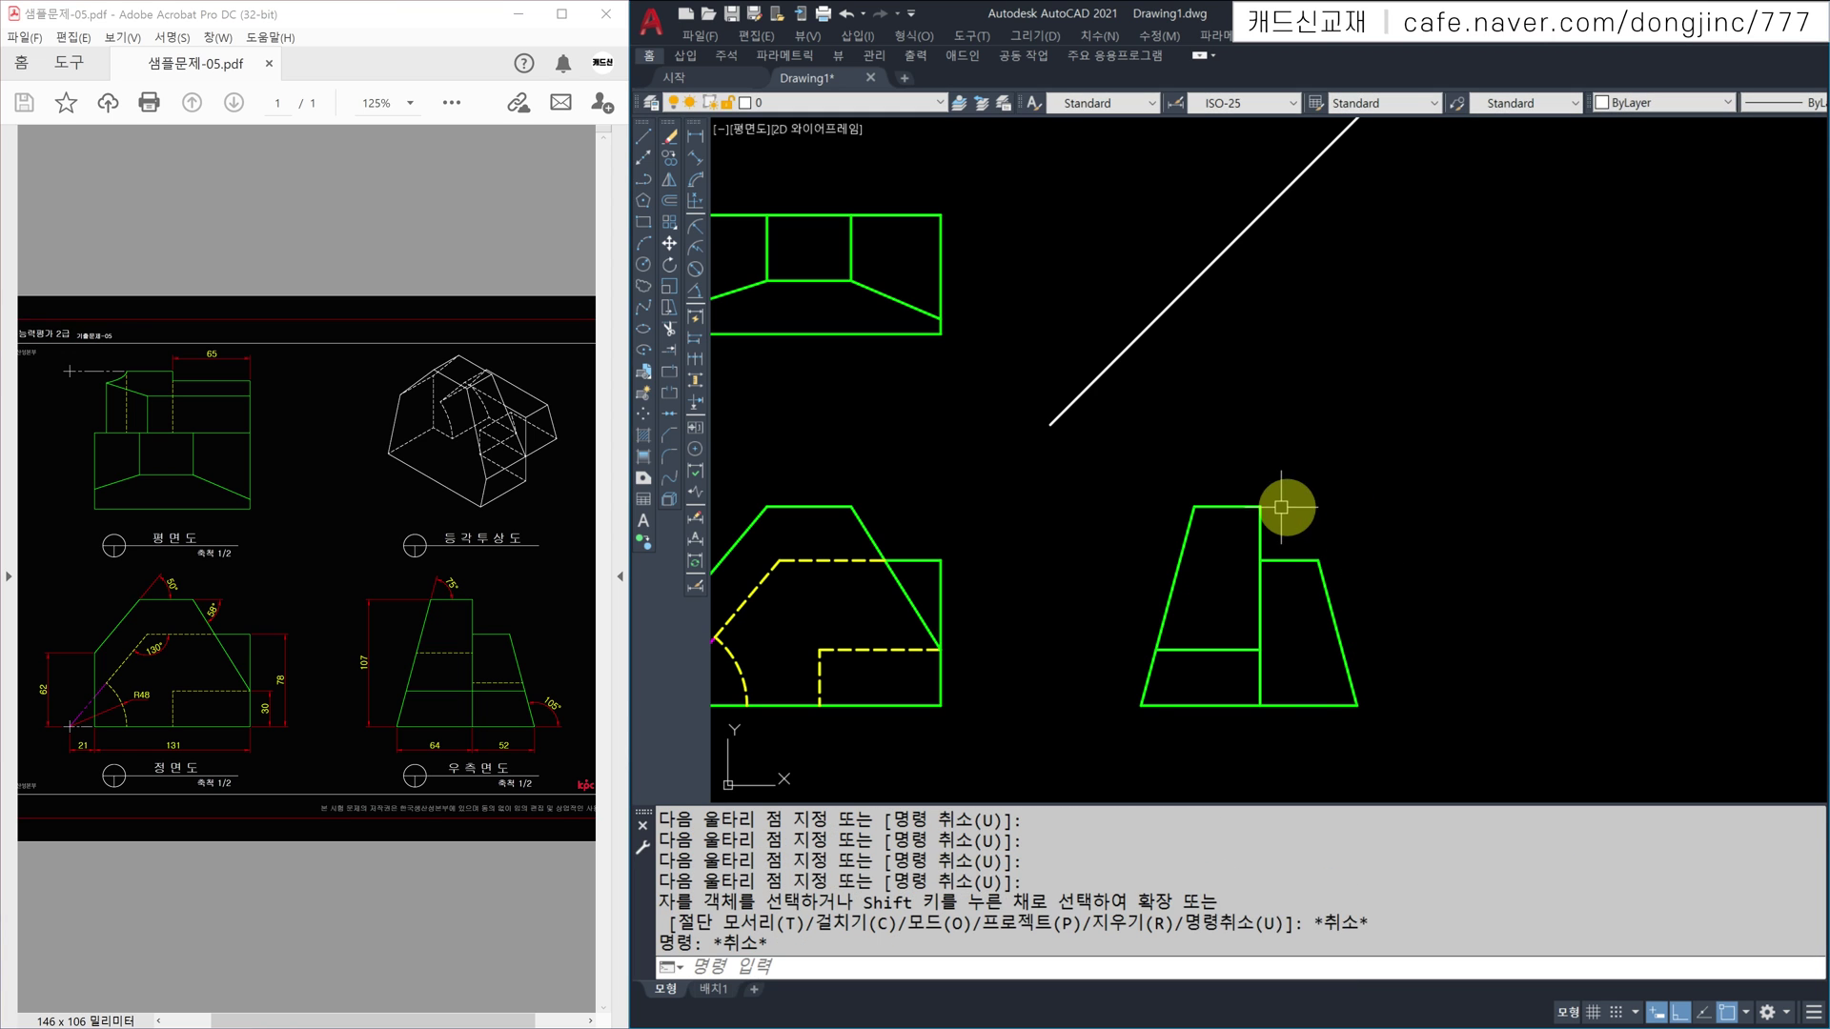
# Step: Examine the upper hidden line in the reference side view and compare it with the left-hand corners of the front view
pyautogui.moveTo(1291, 511)
pyautogui.mouseDown(button='middle')
pyautogui.moveTo(1255, 520)
pyautogui.moveTo(1094, 473)
pyautogui.mouseUp(button='middle')
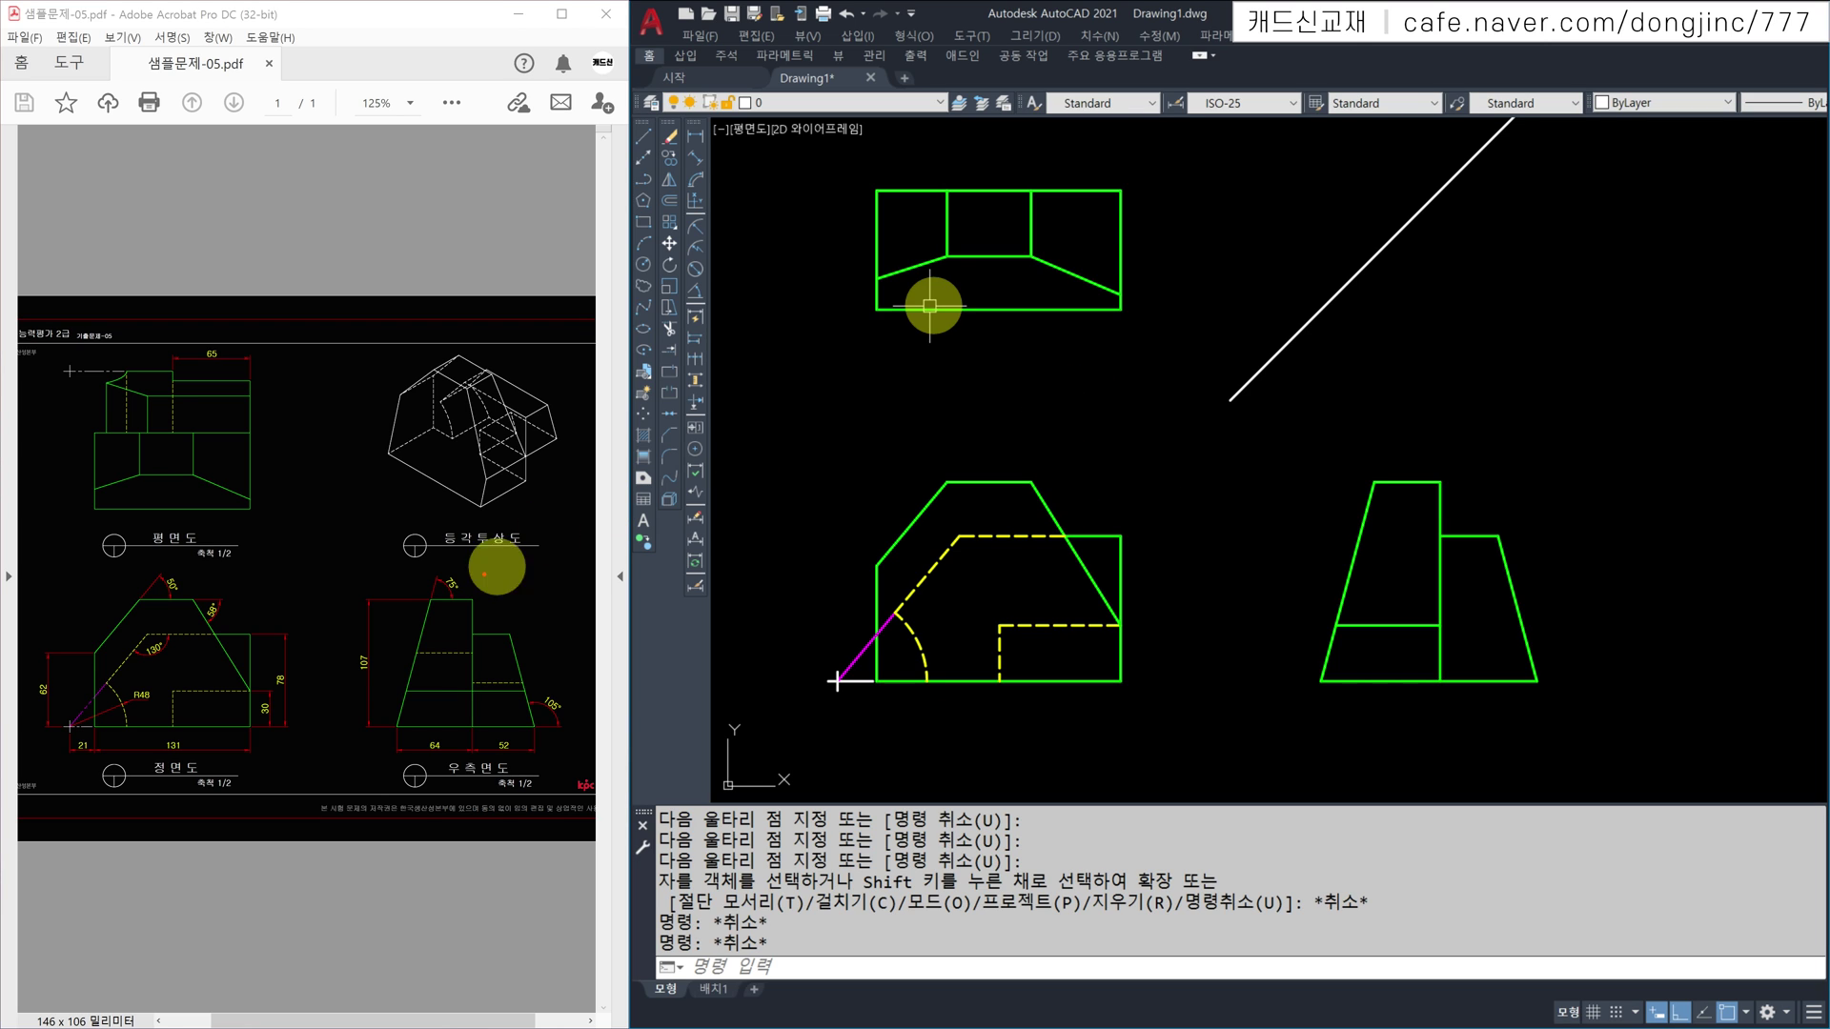
pyautogui.moveTo(396, 641)
pyautogui.mouseDown()
pyautogui.moveTo(420, 666)
pyautogui.moveTo(483, 654)
pyautogui.moveTo(425, 642)
pyautogui.mouseUp()
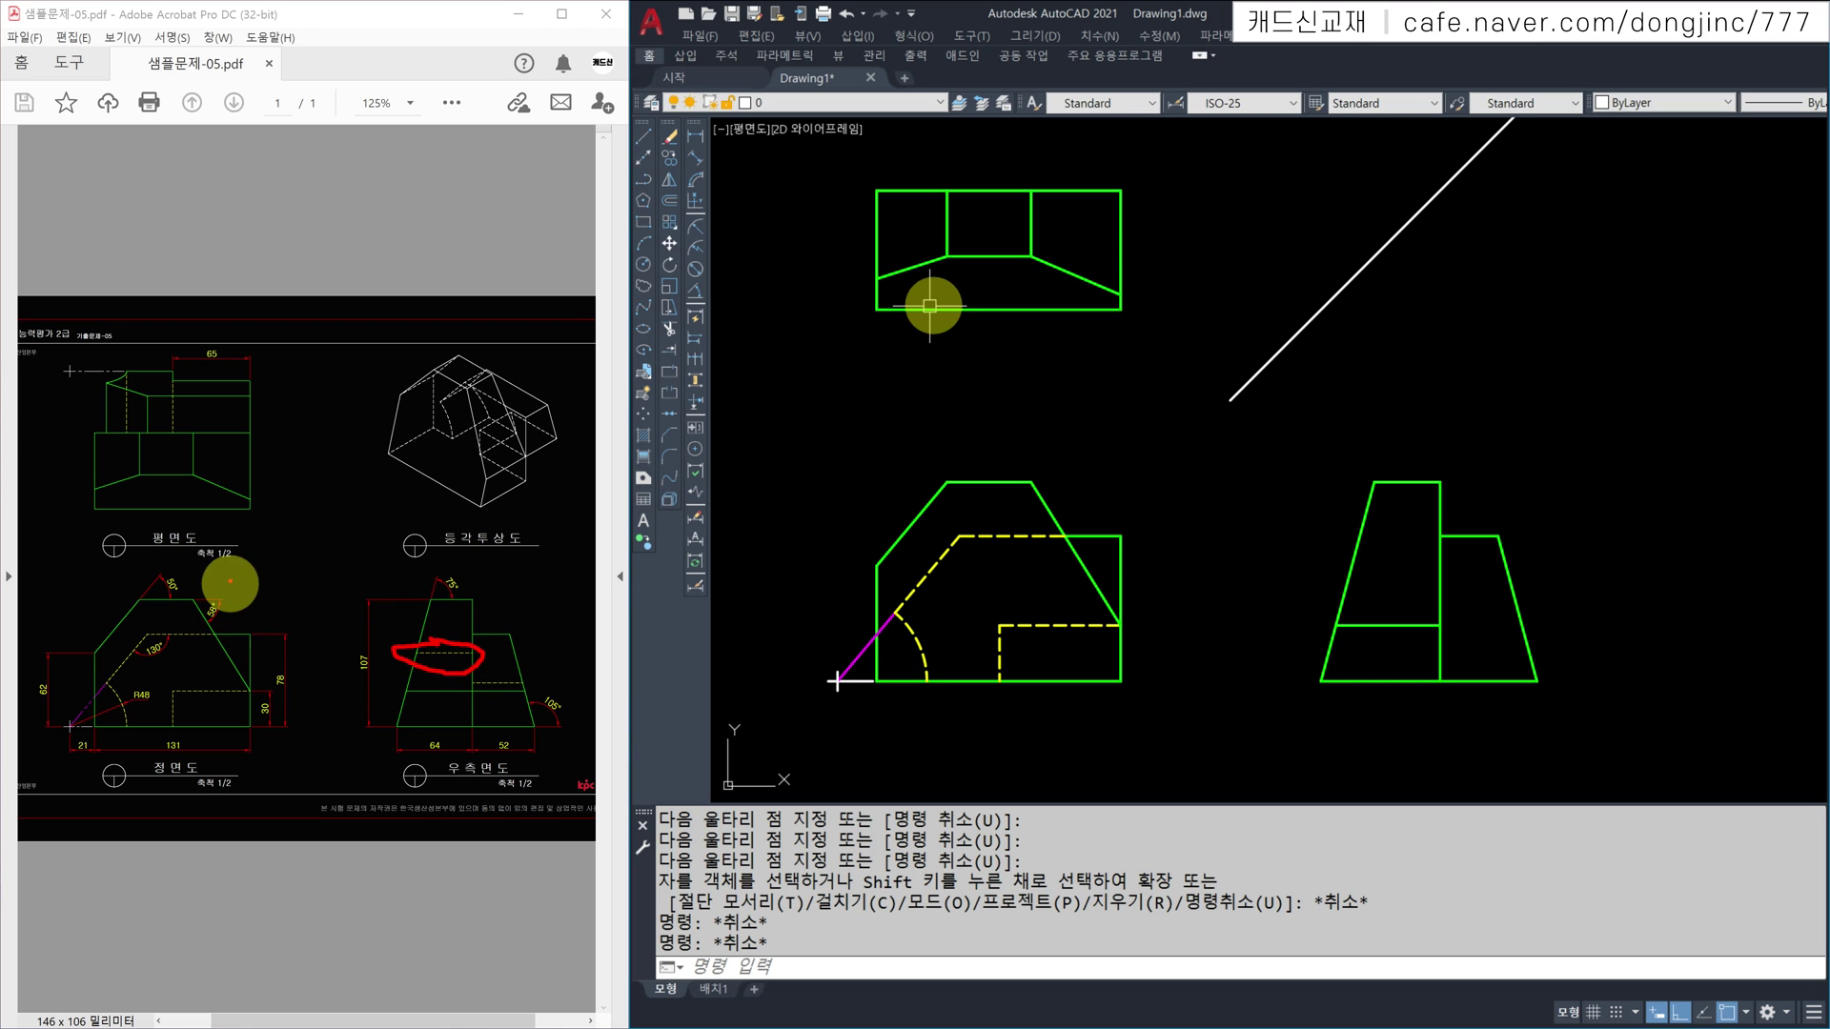
pyautogui.moveTo(245, 547); pyautogui.dragTo(246, 801)
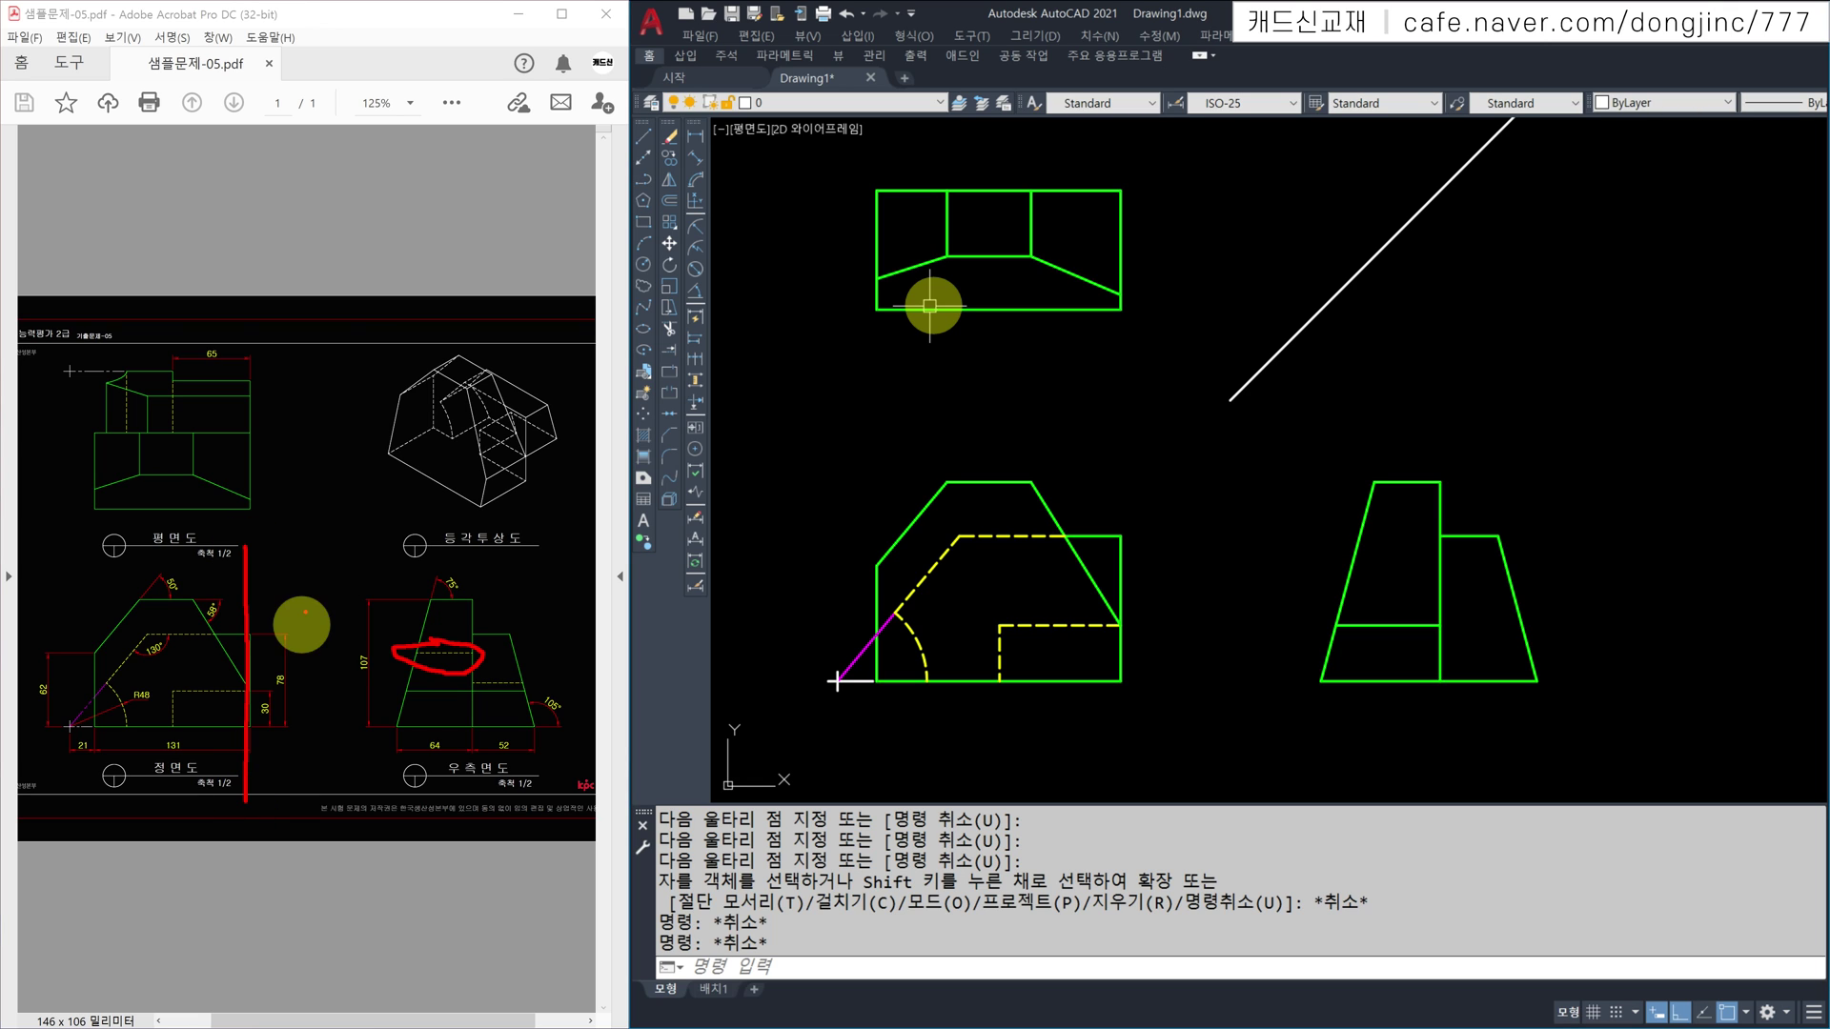
pyautogui.moveTo(325, 601); pyautogui.dragTo(260, 599)
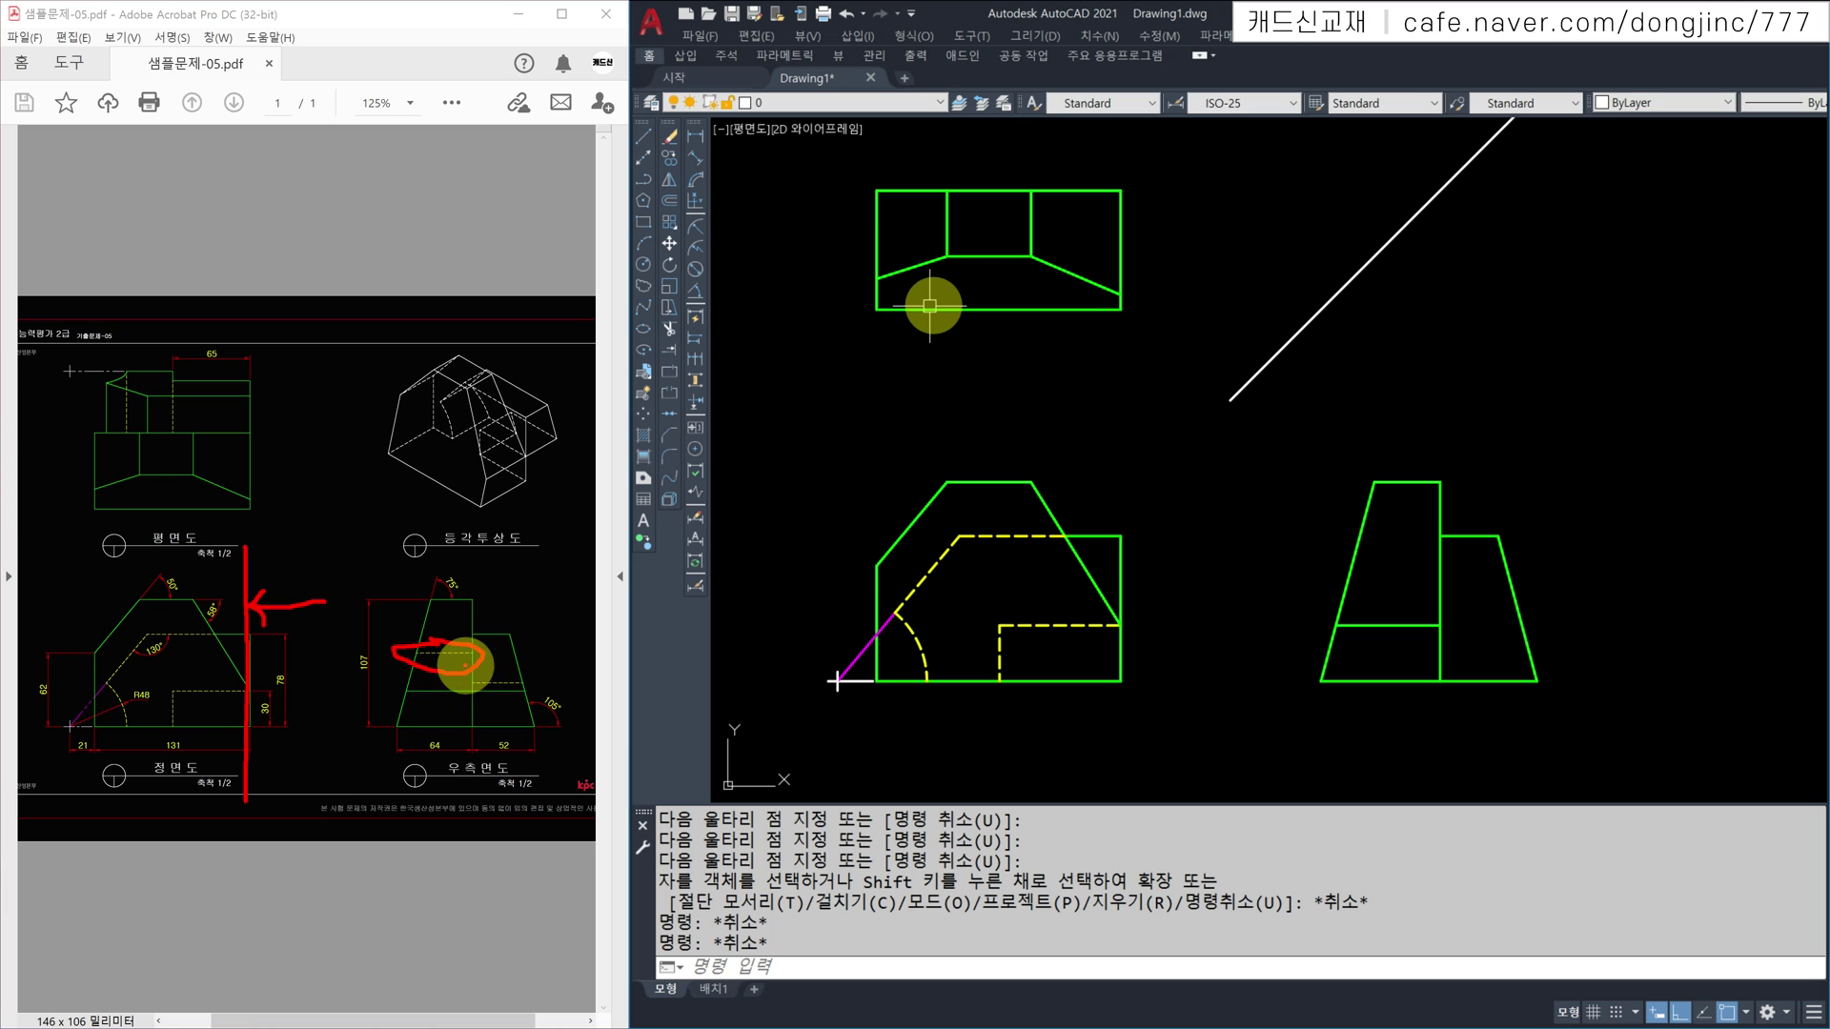
pyautogui.moveTo(211, 724)
pyautogui.mouseDown()
pyautogui.moveTo(225, 763)
pyautogui.moveTo(271, 595)
pyautogui.moveTo(225, 543)
pyautogui.moveTo(220, 758)
pyautogui.mouseUp()
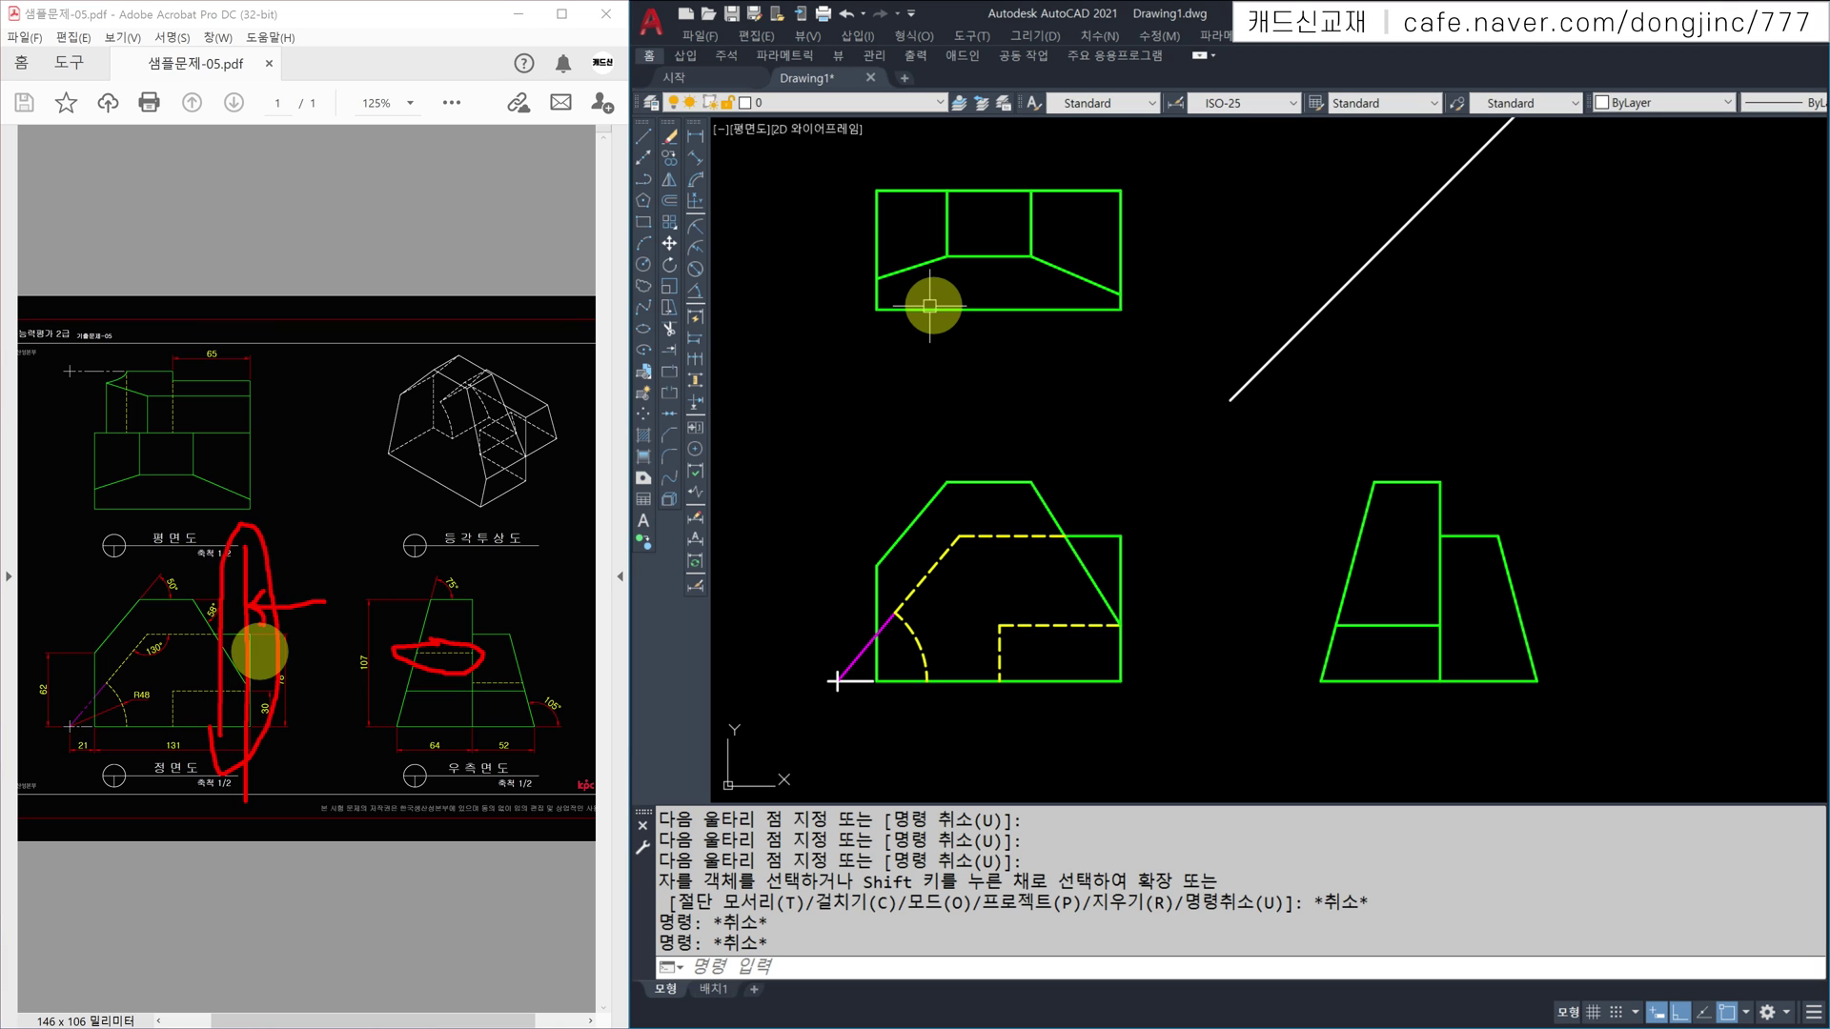
pyautogui.moveTo(153, 562)
pyautogui.mouseDown()
pyautogui.moveTo(73, 564)
pyautogui.moveTo(65, 747)
pyautogui.moveTo(188, 646)
pyautogui.moveTo(152, 570)
pyautogui.mouseUp()
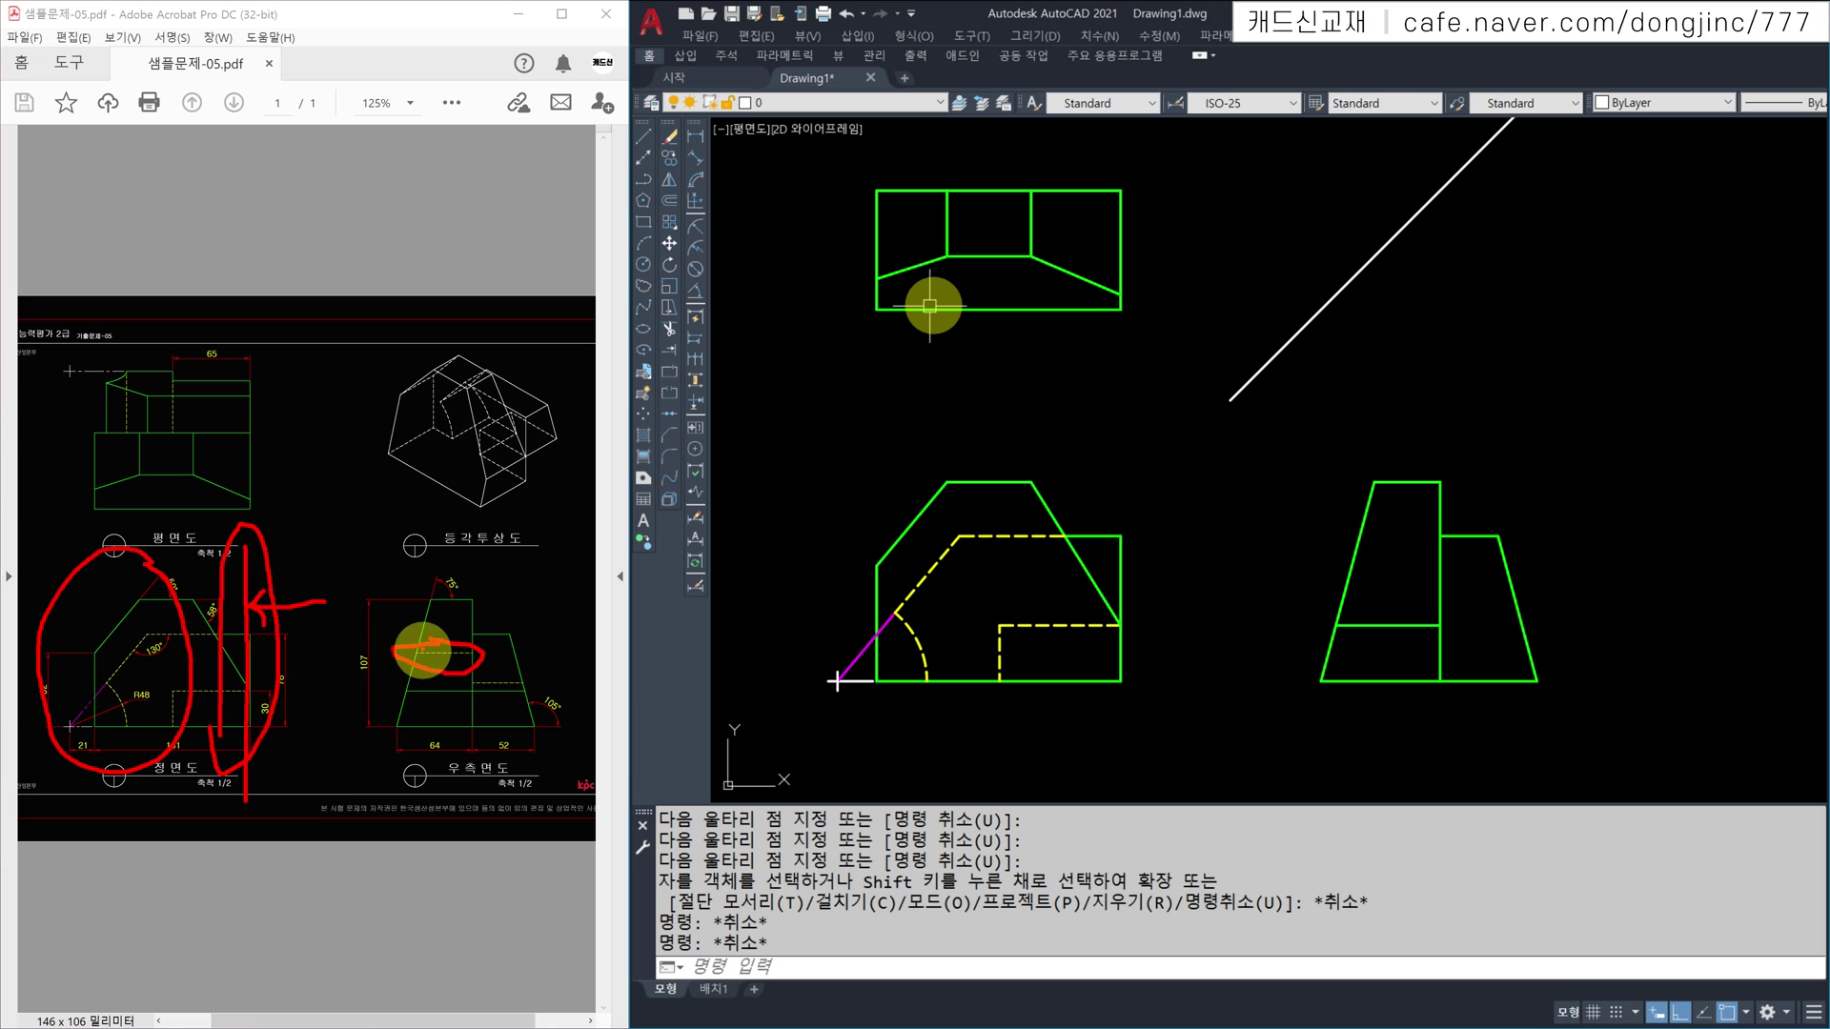
pyautogui.moveTo(128, 602)
pyautogui.mouseDown()
pyautogui.moveTo(191, 604)
pyautogui.moveTo(133, 632)
pyautogui.moveTo(118, 660)
pyautogui.moveTo(139, 679)
pyautogui.mouseUp()
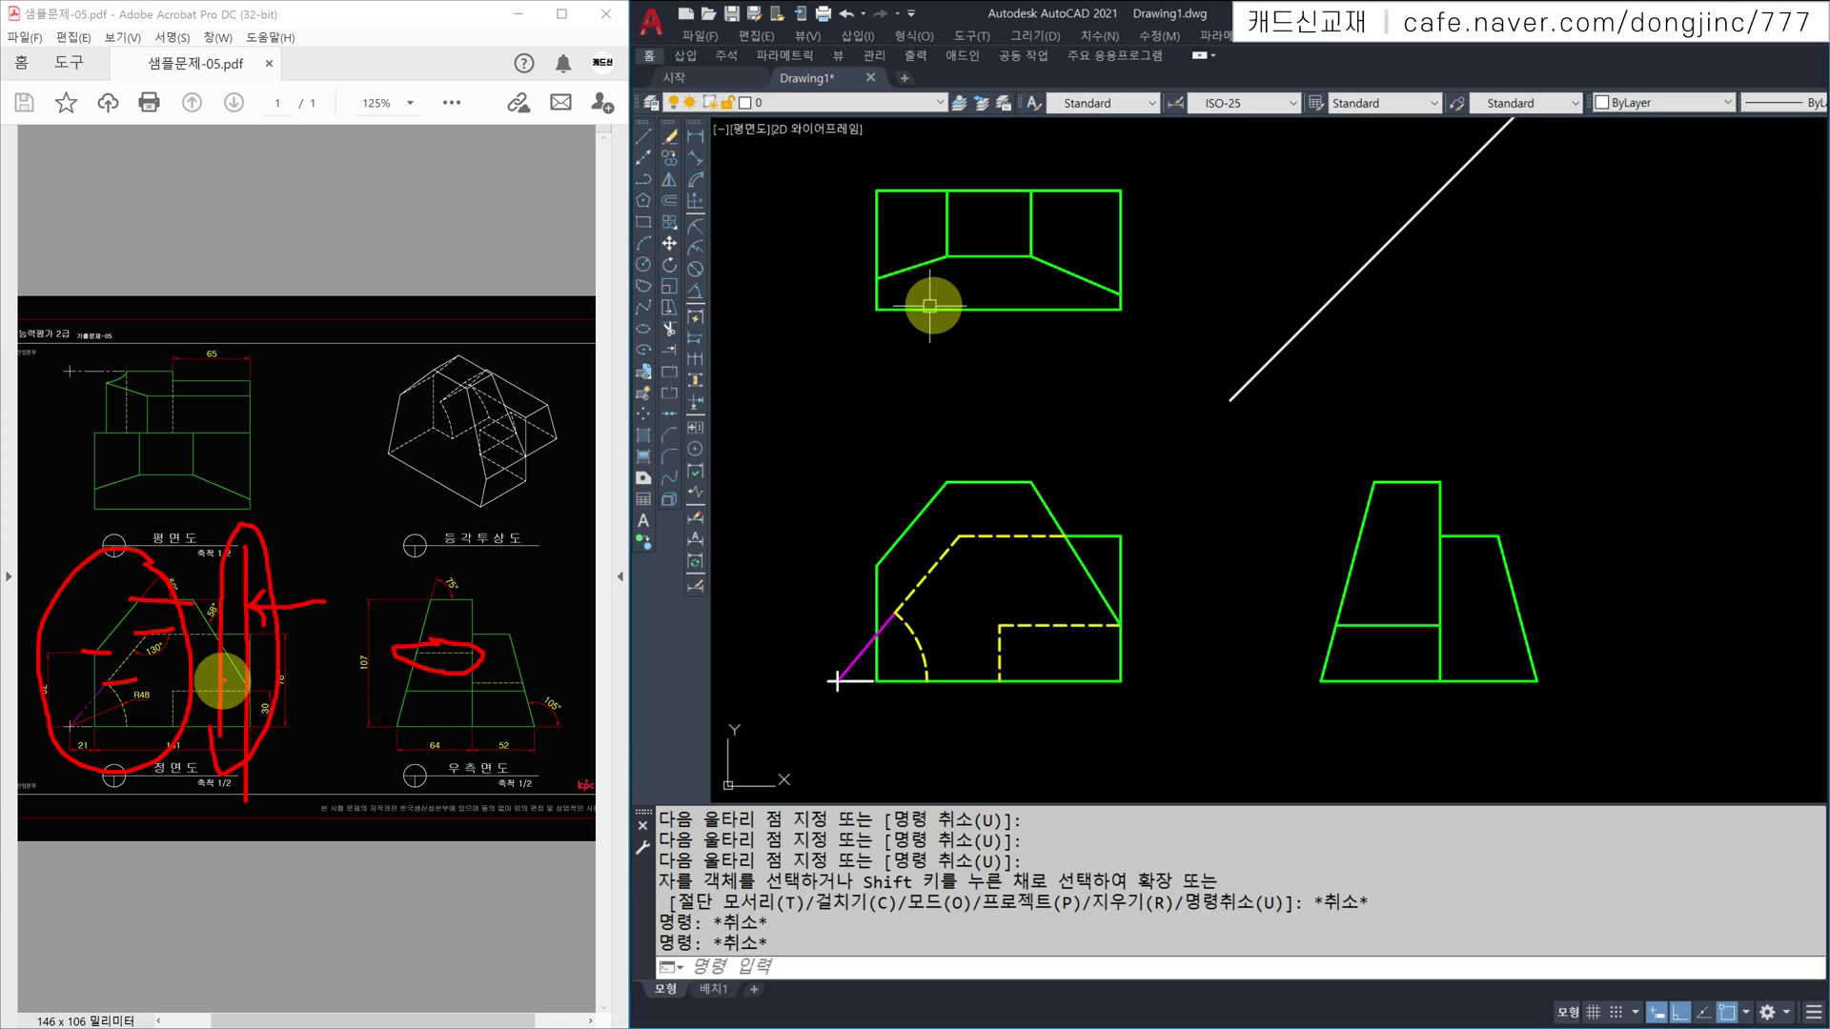
pyautogui.press('Escape')
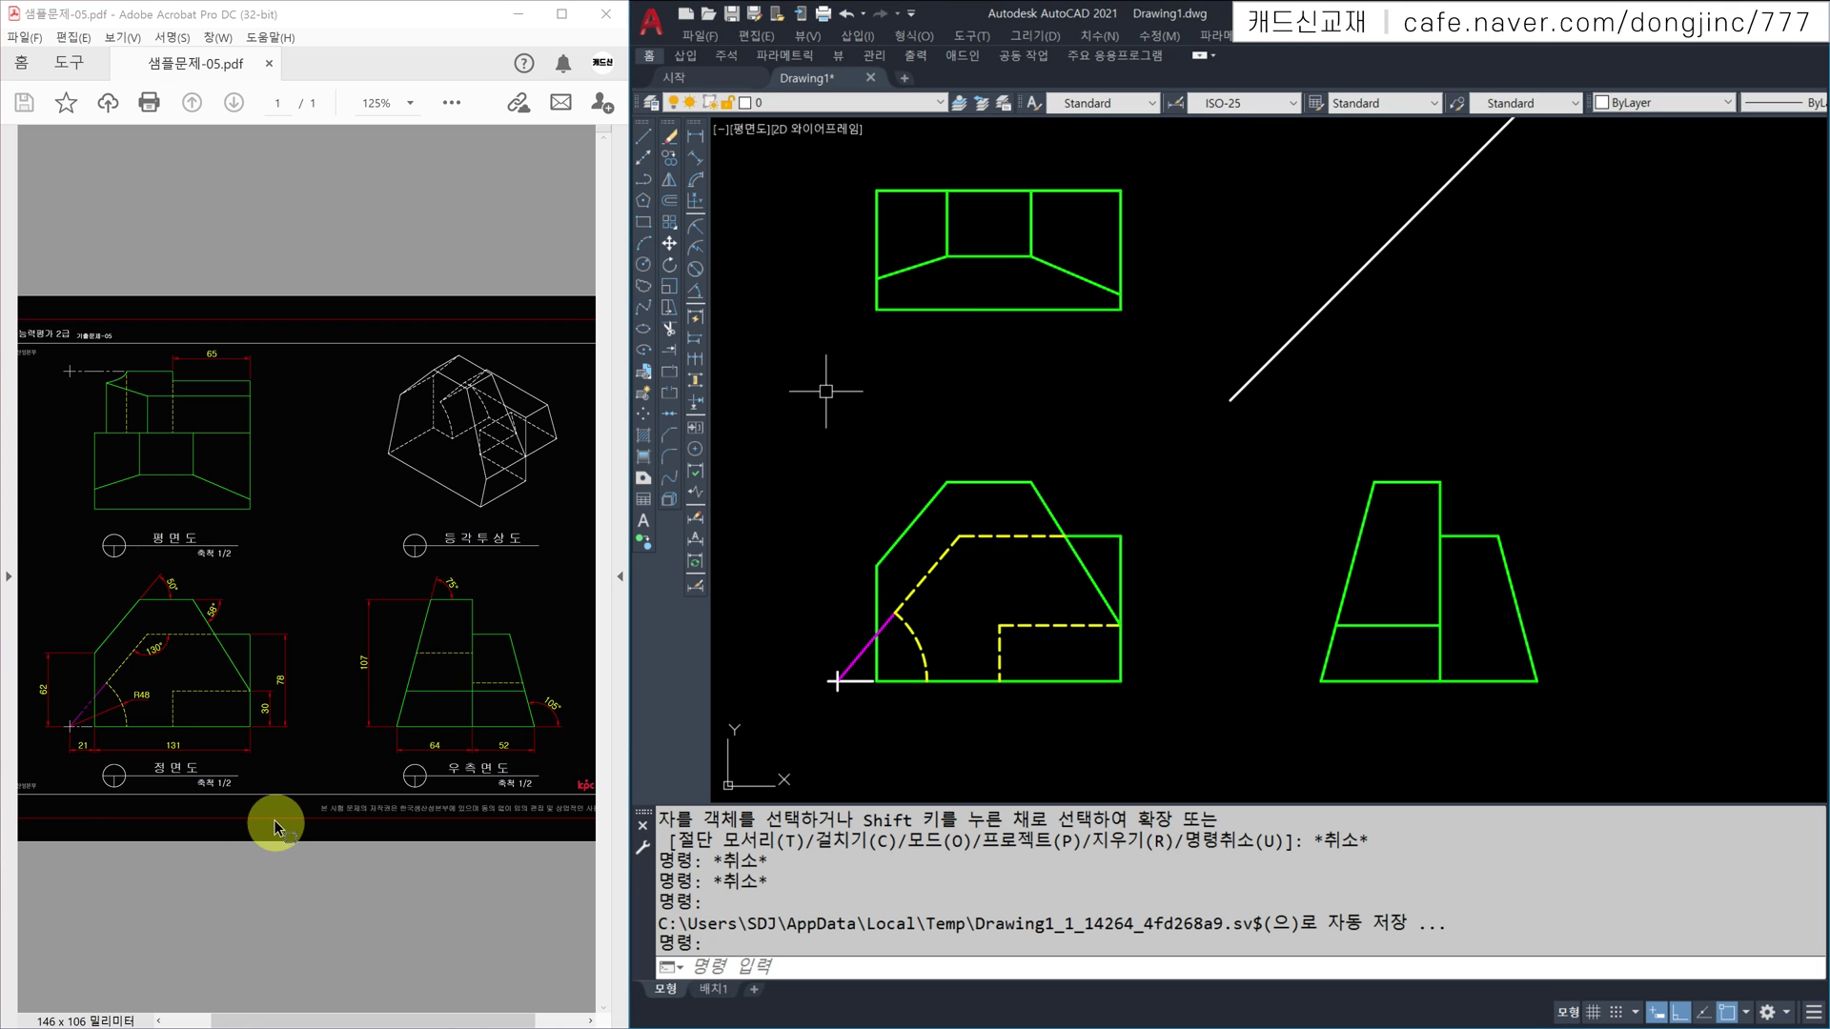
pyautogui.hotkey('ctrl', '2')
pyautogui.keyDown('ctrl'); pyautogui.moveTo(35, 576); pyautogui.dragTo(194, 770); pyautogui.keyUp('ctrl')
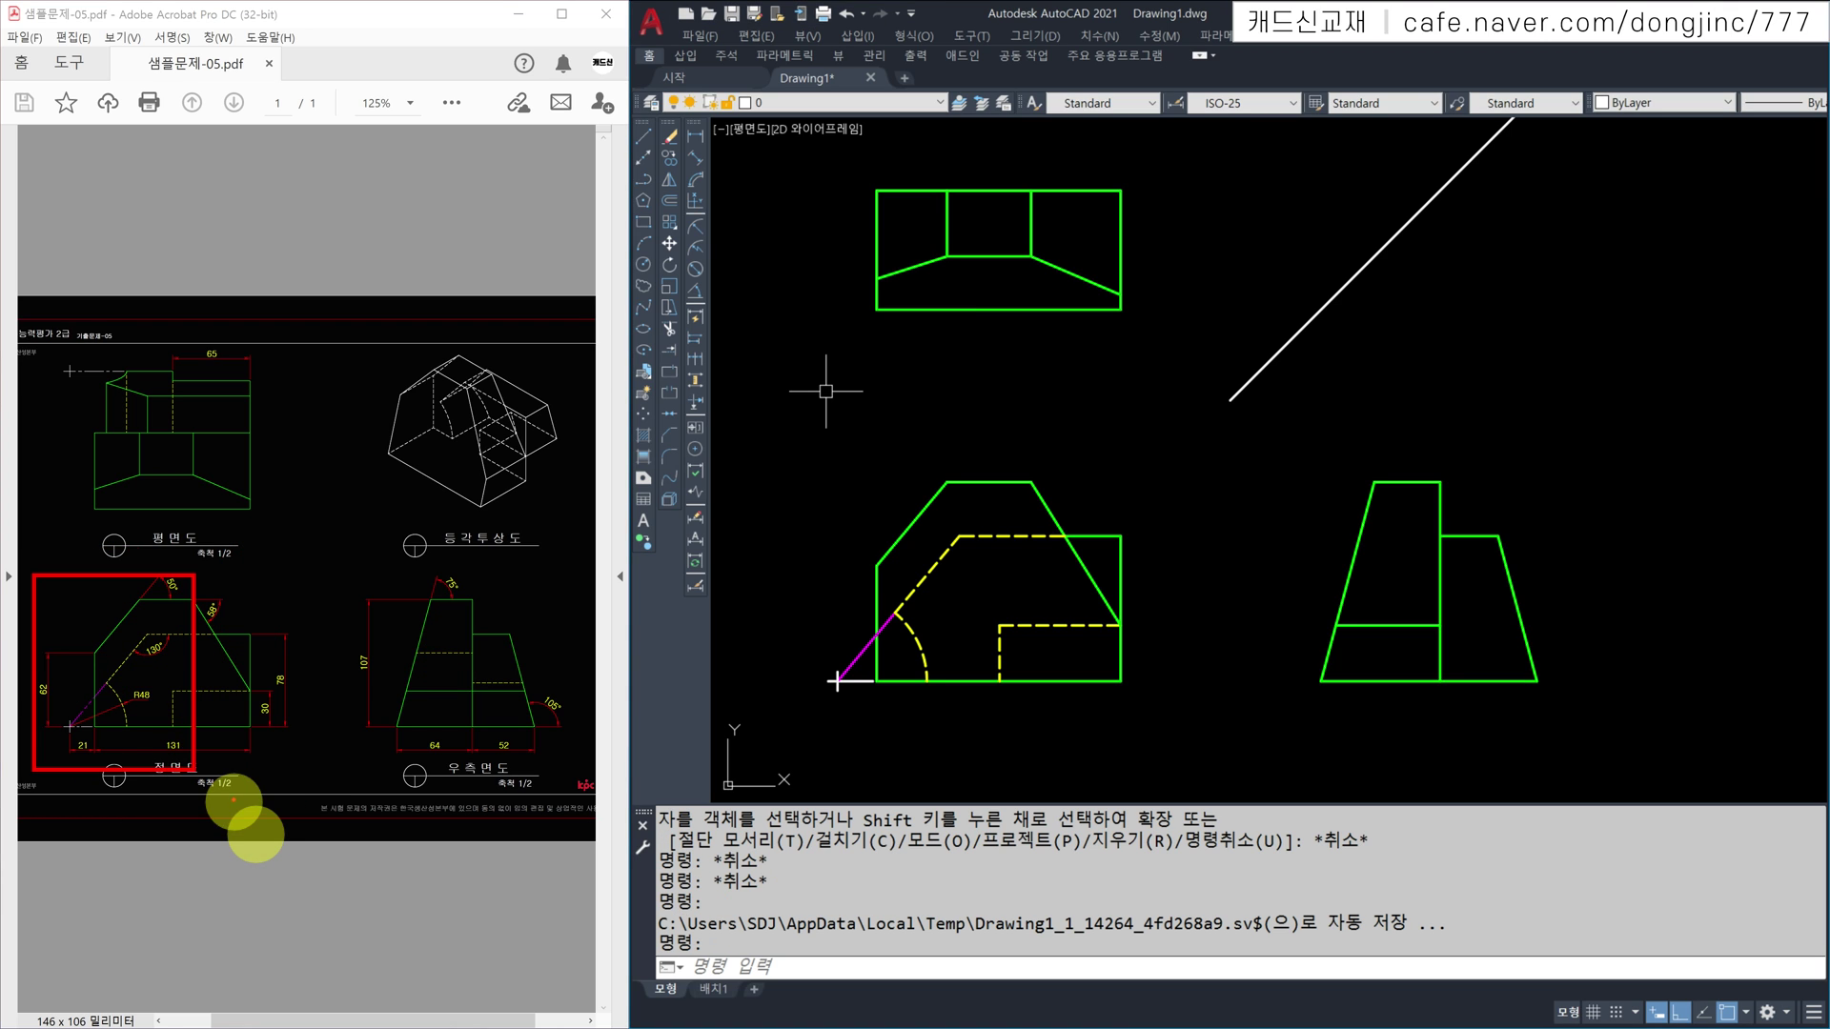
pyautogui.keyDown('ctrl'); pyautogui.moveTo(352, 574); pyautogui.dragTo(473, 761); pyautogui.keyUp('ctrl')
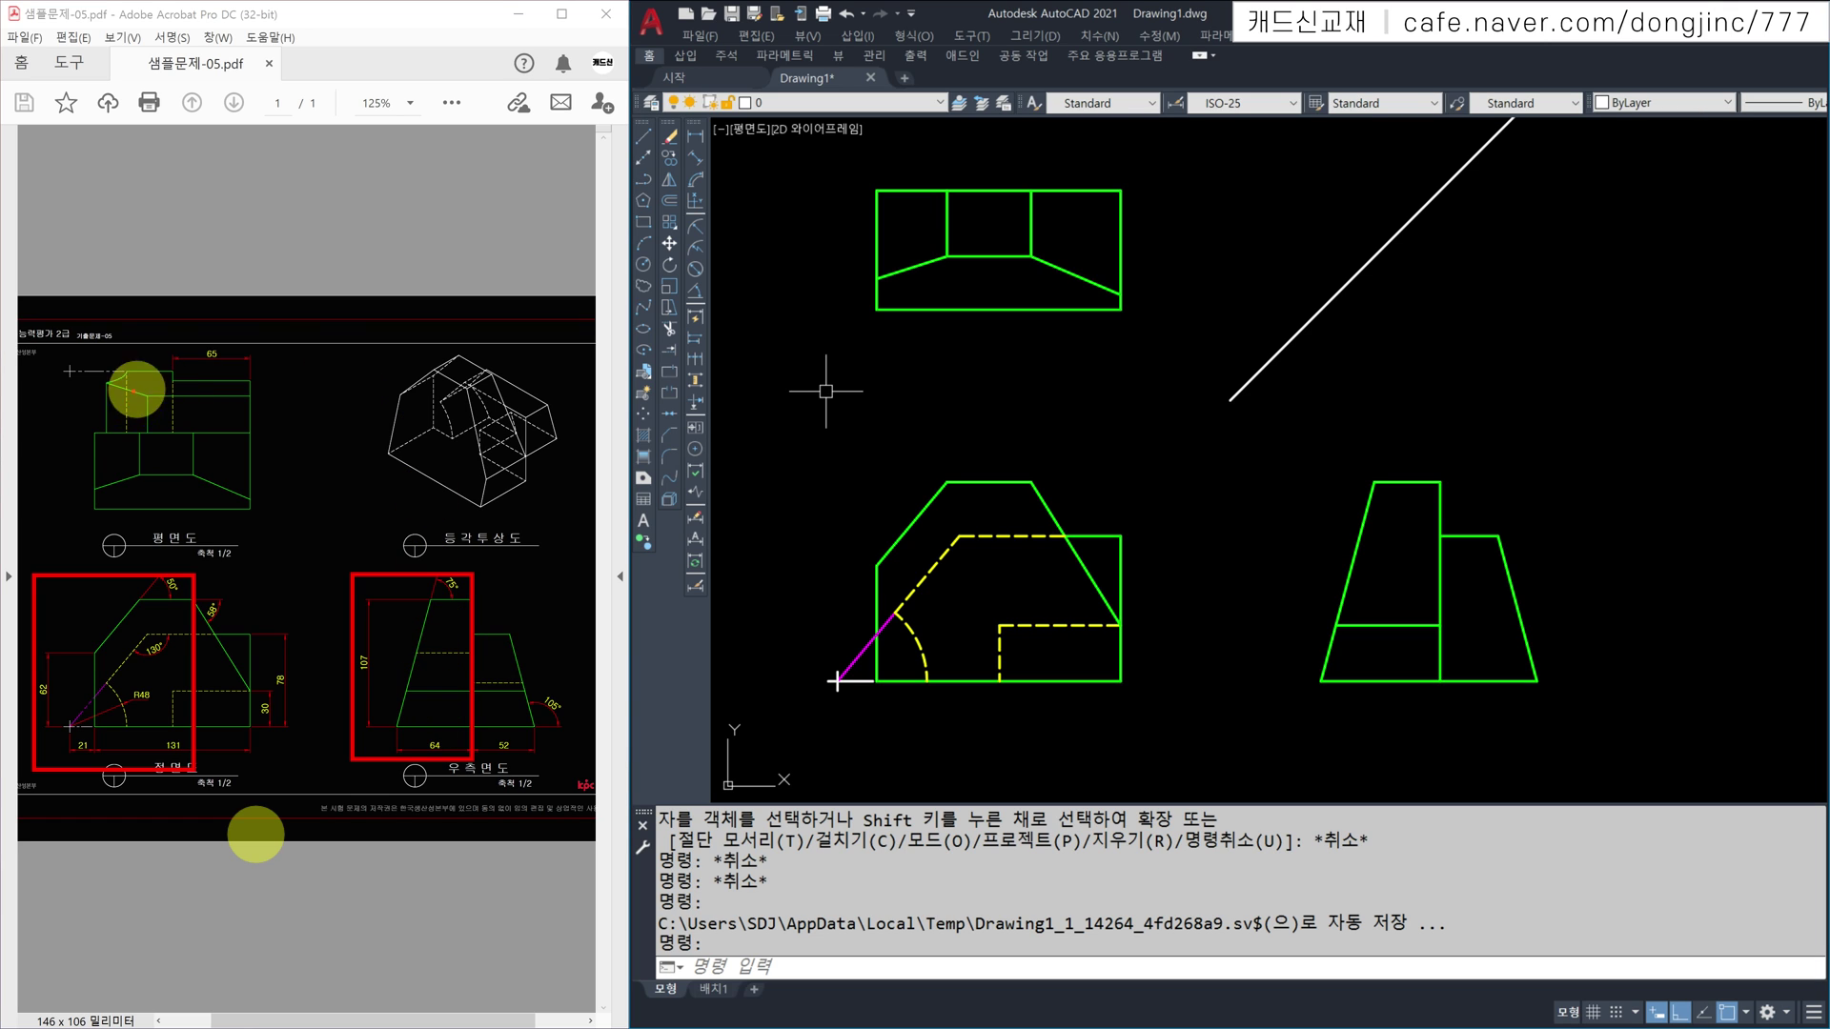
pyautogui.keyDown('ctrl'); pyautogui.moveTo(51, 430); pyautogui.dragTo(306, 521); pyautogui.keyUp('ctrl')
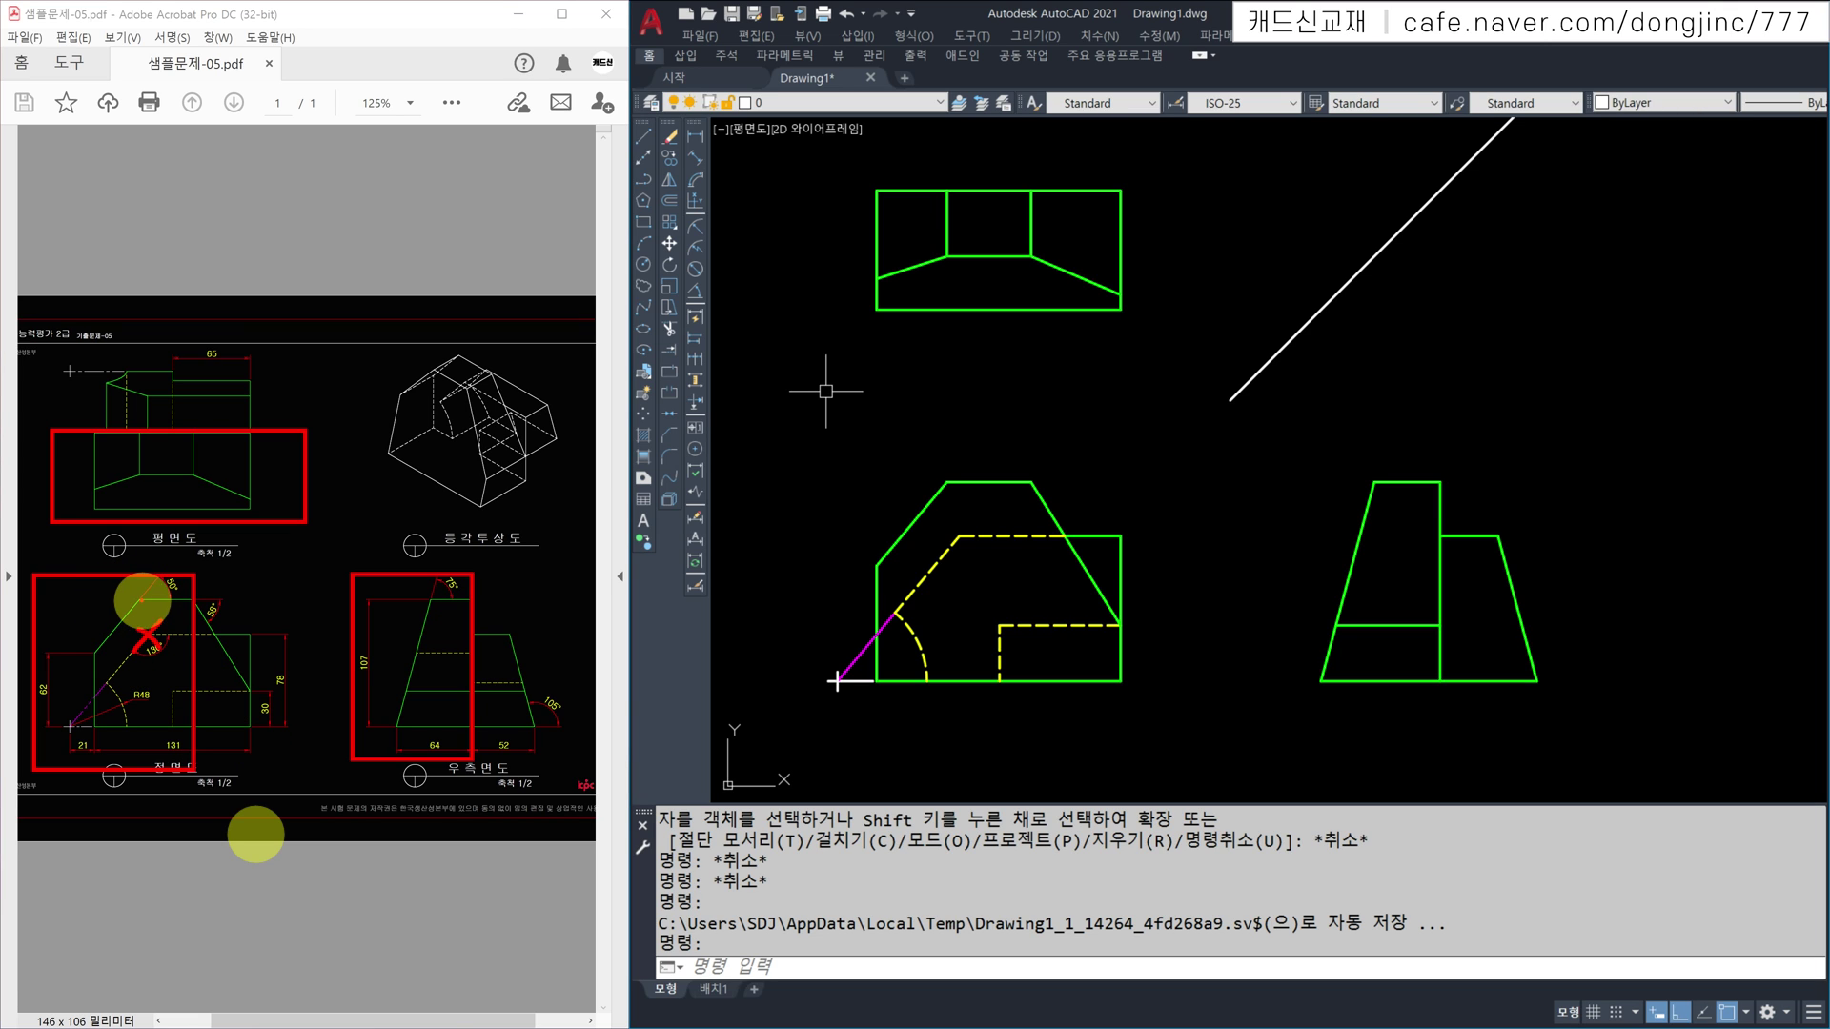
pyautogui.moveTo(125, 609)
pyautogui.mouseDown()
pyautogui.moveTo(158, 591)
pyautogui.moveTo(440, 606)
pyautogui.mouseUp()
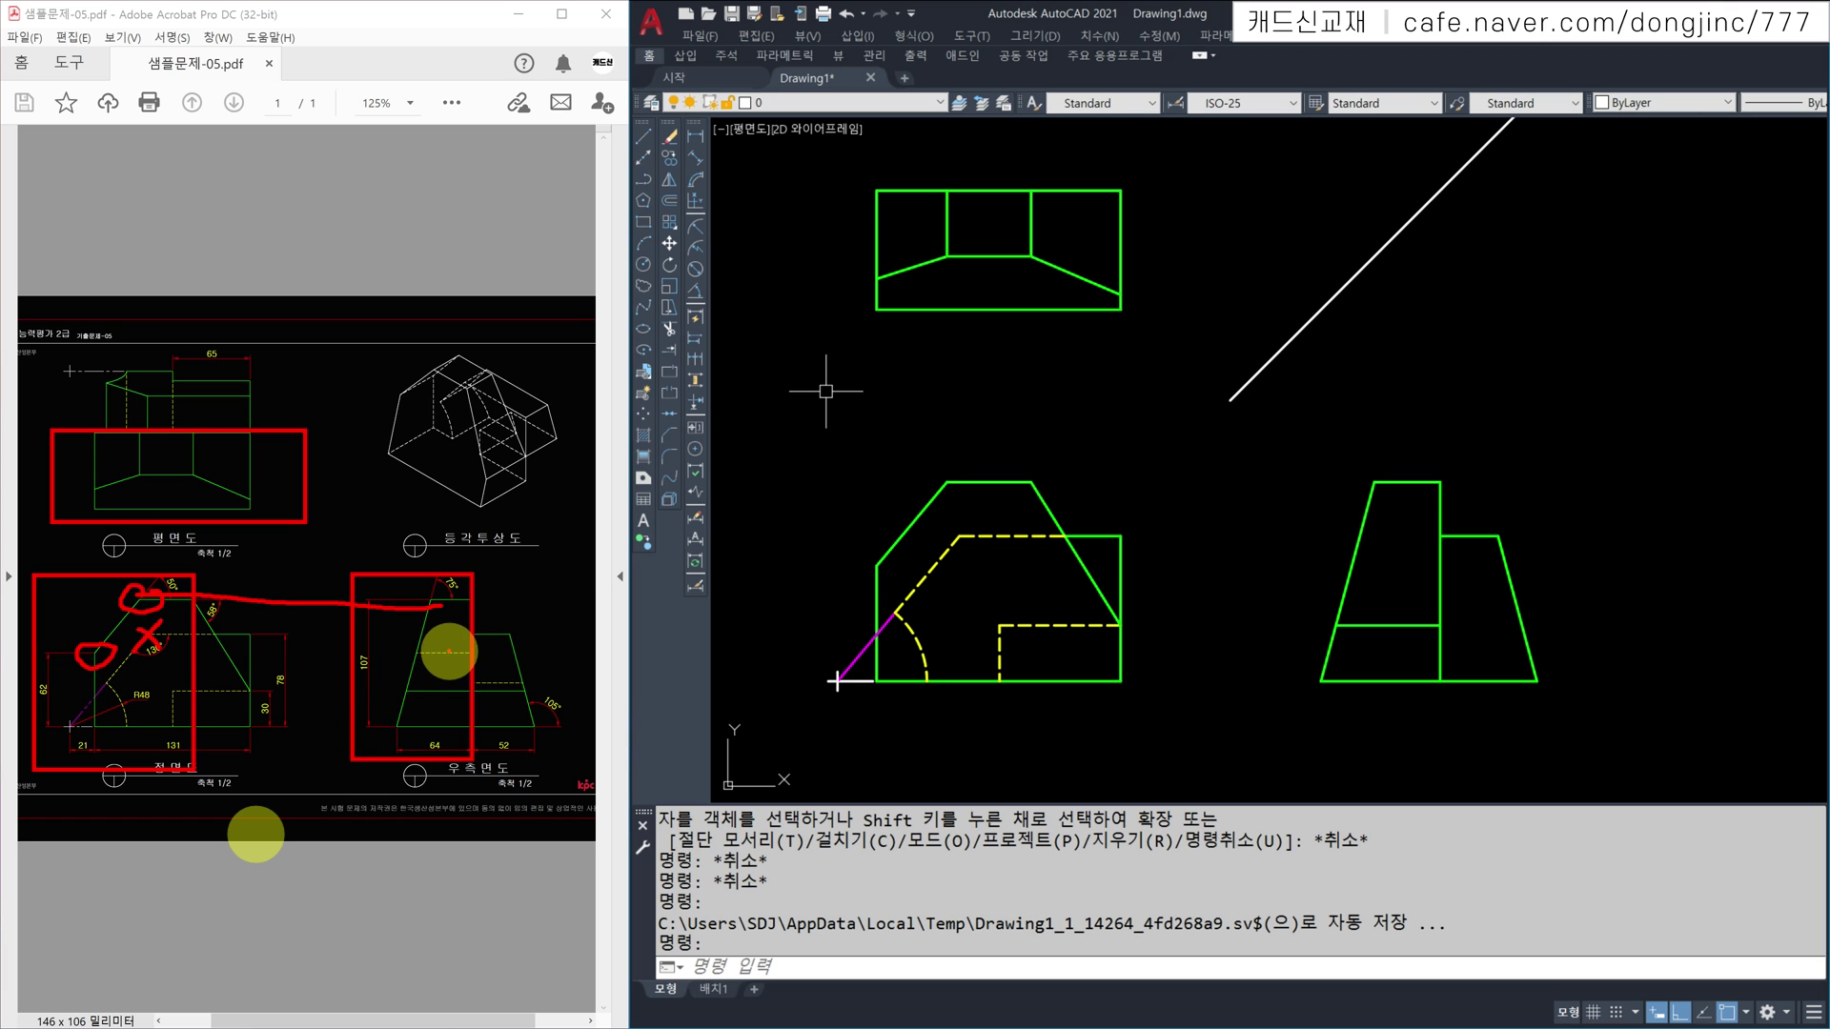
pyautogui.press('Escape')
pyautogui.press('Escape')
pyautogui.press('Escape')
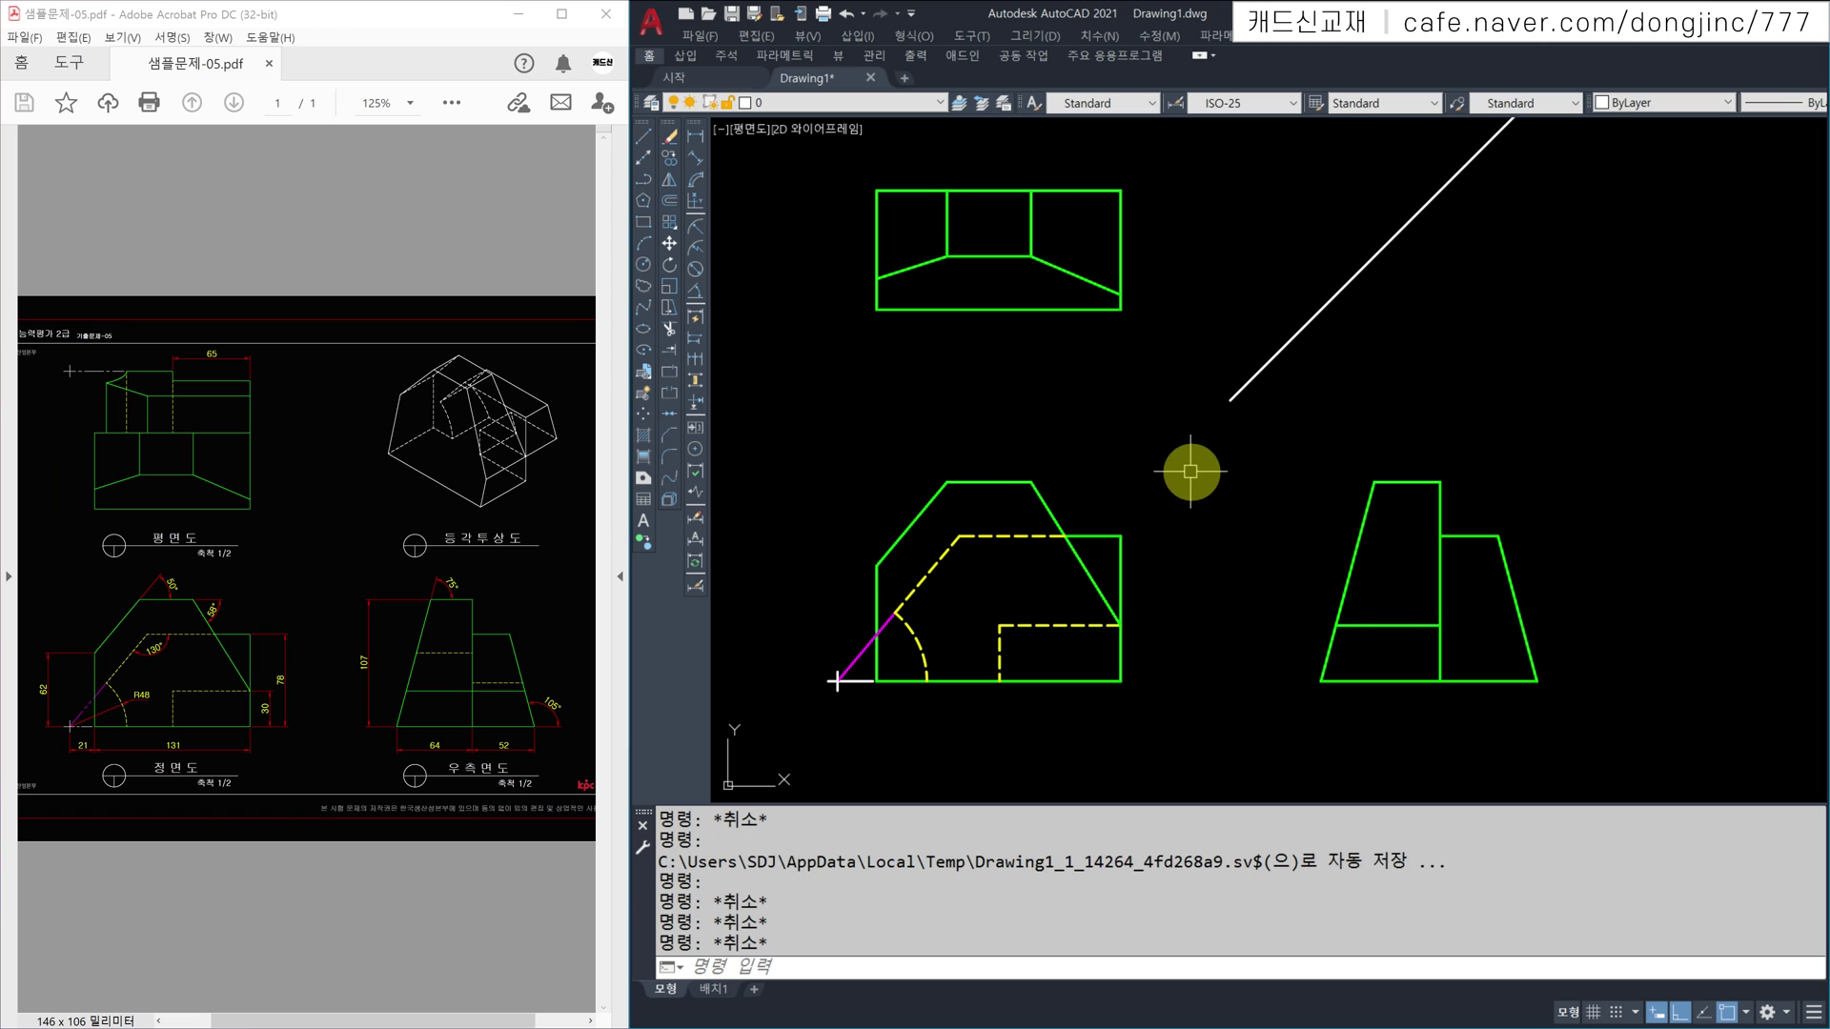
# Step: Draw a horizontal projection line from the top of the front view's left vertical edge to the side view's middle vertical line
pyautogui.write('L')
pyautogui.press('Return')
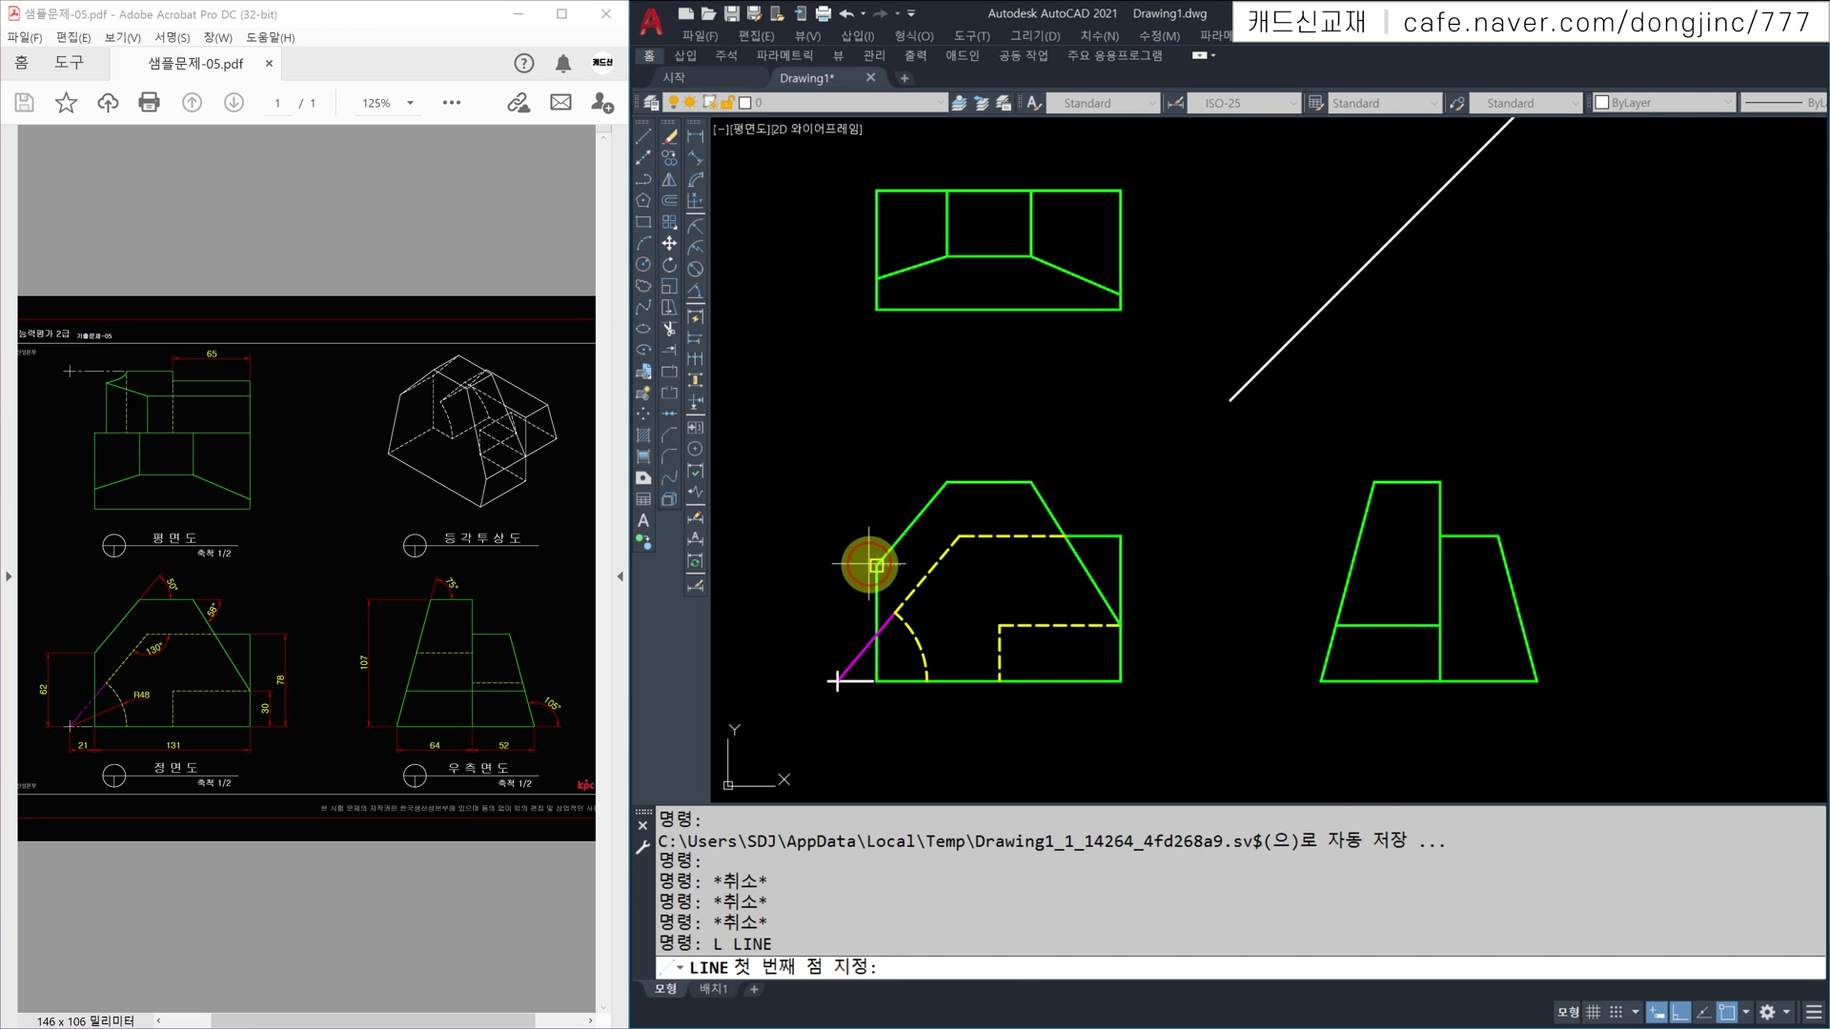
pyautogui.click(876, 565)
pyautogui.click(1439, 565)
pyautogui.press('Escape')
# Step: Trim the projection line between the two views and erase its leftover piece across the front view
pyautogui.write('tr')
pyautogui.press('Return')
pyautogui.click(1258, 566)
pyautogui.press('Escape')
pyautogui.click(1025, 566)
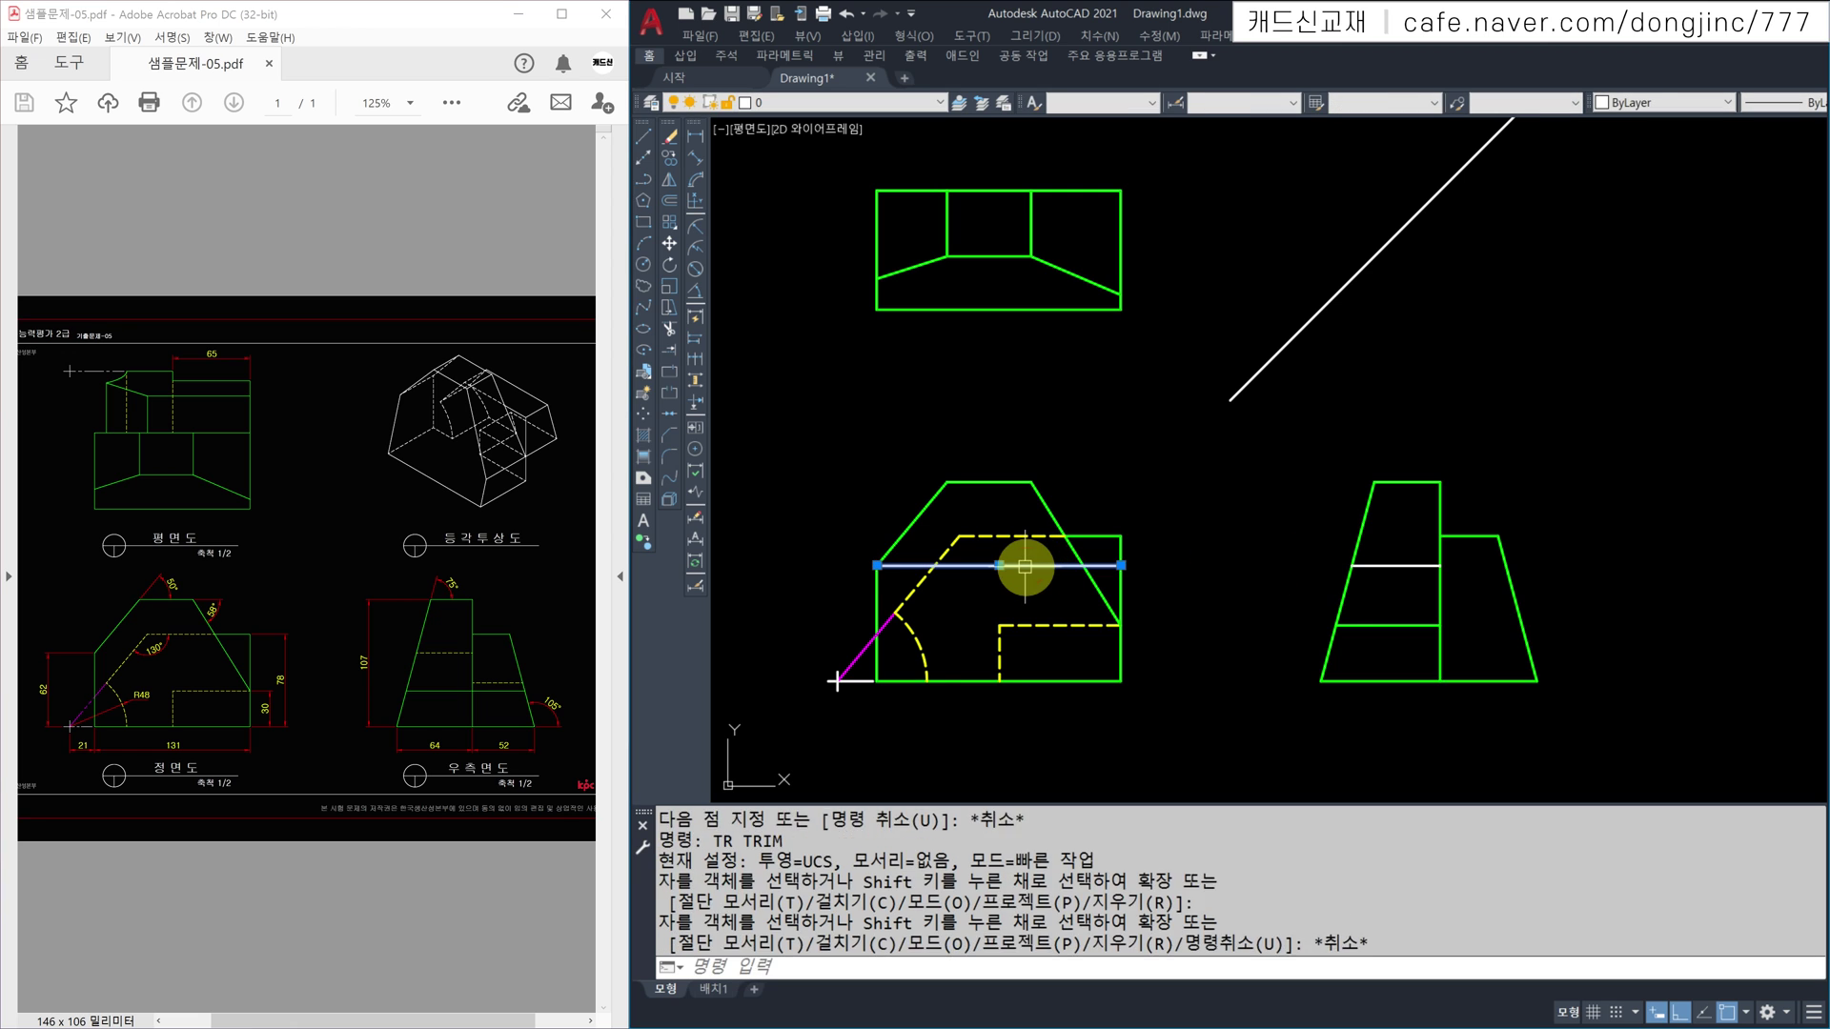
pyautogui.write('e')
pyautogui.press('Return')
# Step: Match the new horizontal line in the side view to the properties of the front view's yellow hidden line
pyautogui.write('ma')
pyautogui.press('Return')
pyautogui.click(1058, 625)
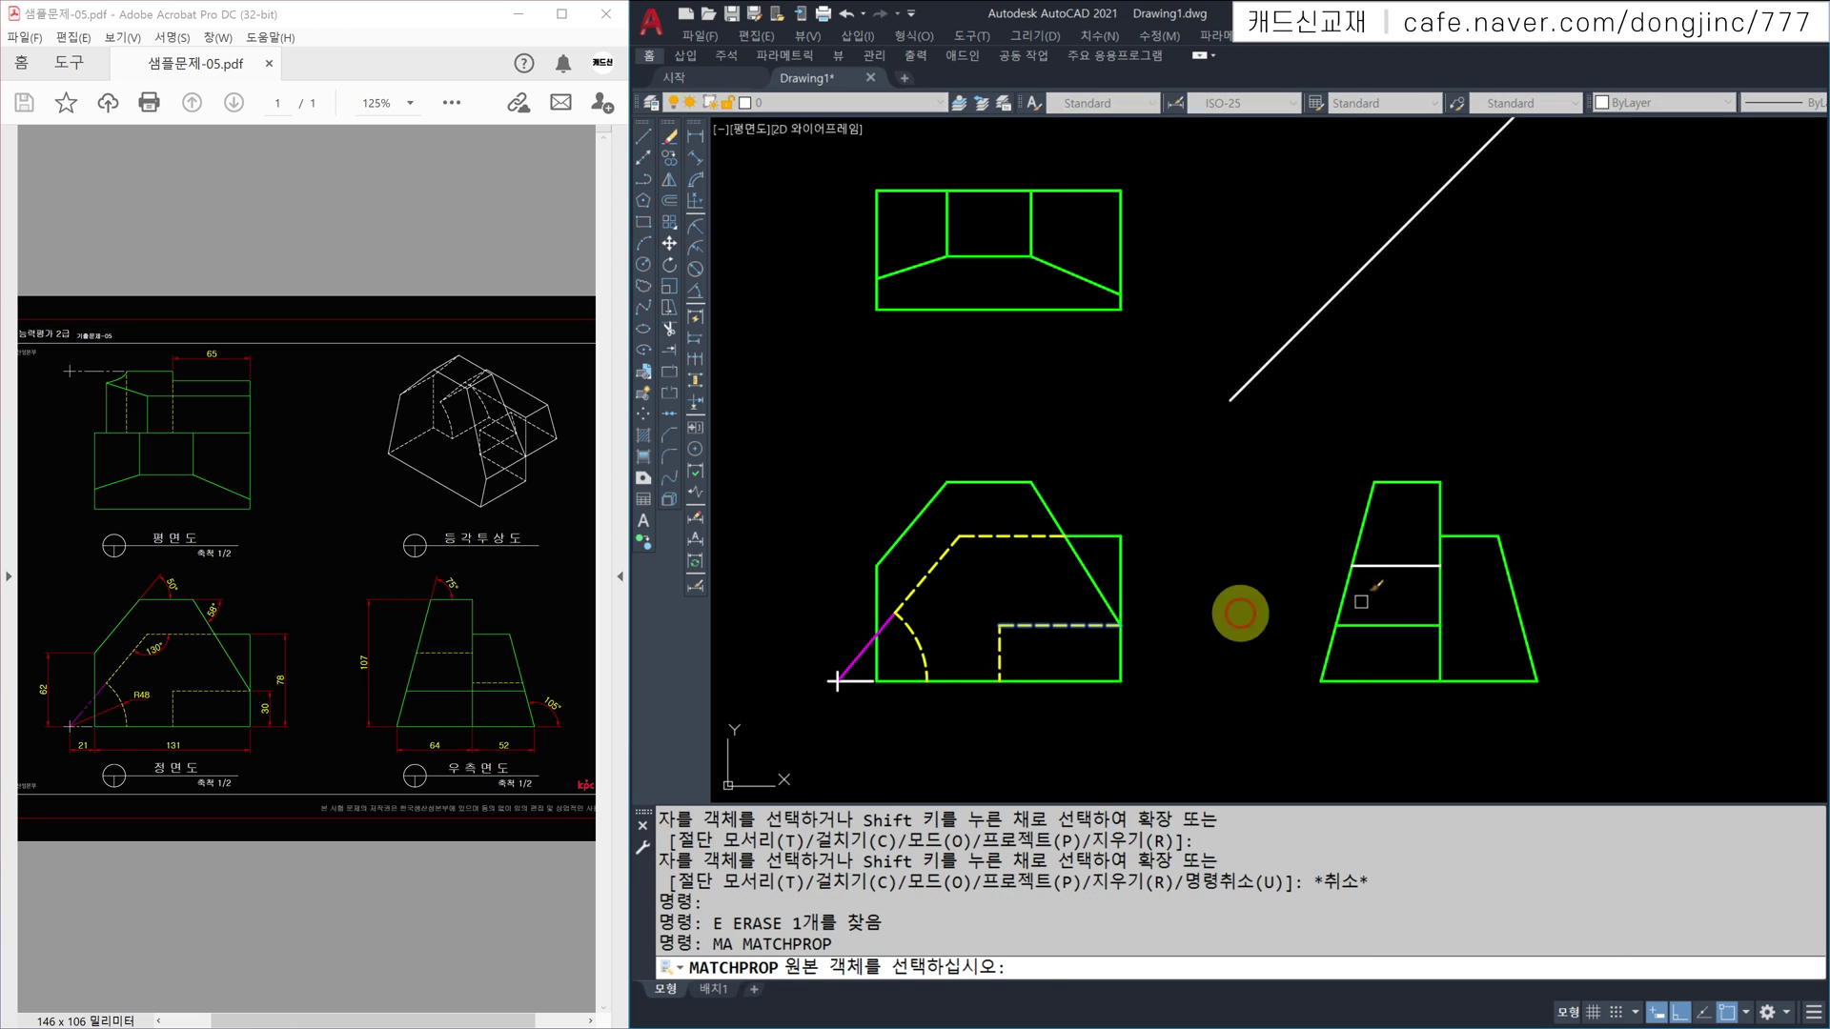
pyautogui.click(1401, 566)
pyautogui.press('Escape')
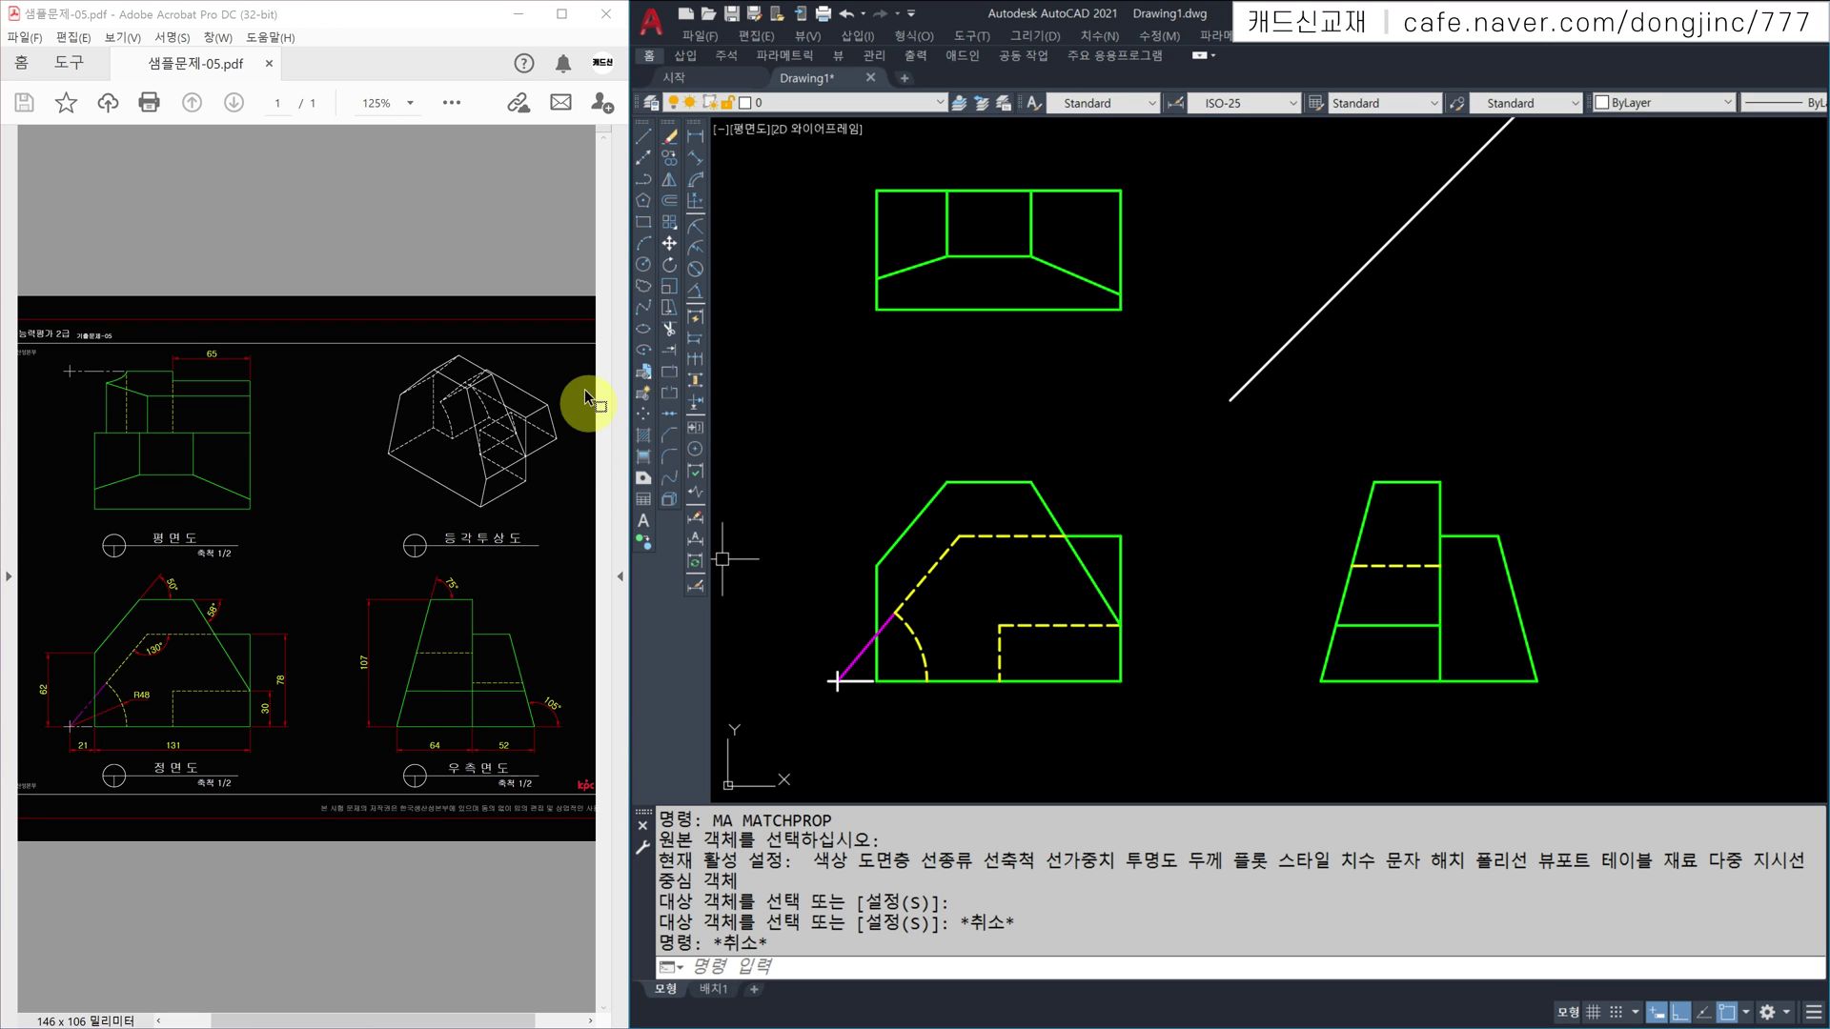
# Step: Examine the hidden line in the narrower part of the reference side view and trace its source in the front and top views
pyautogui.moveTo(473, 597); pyautogui.dragTo(545, 755)
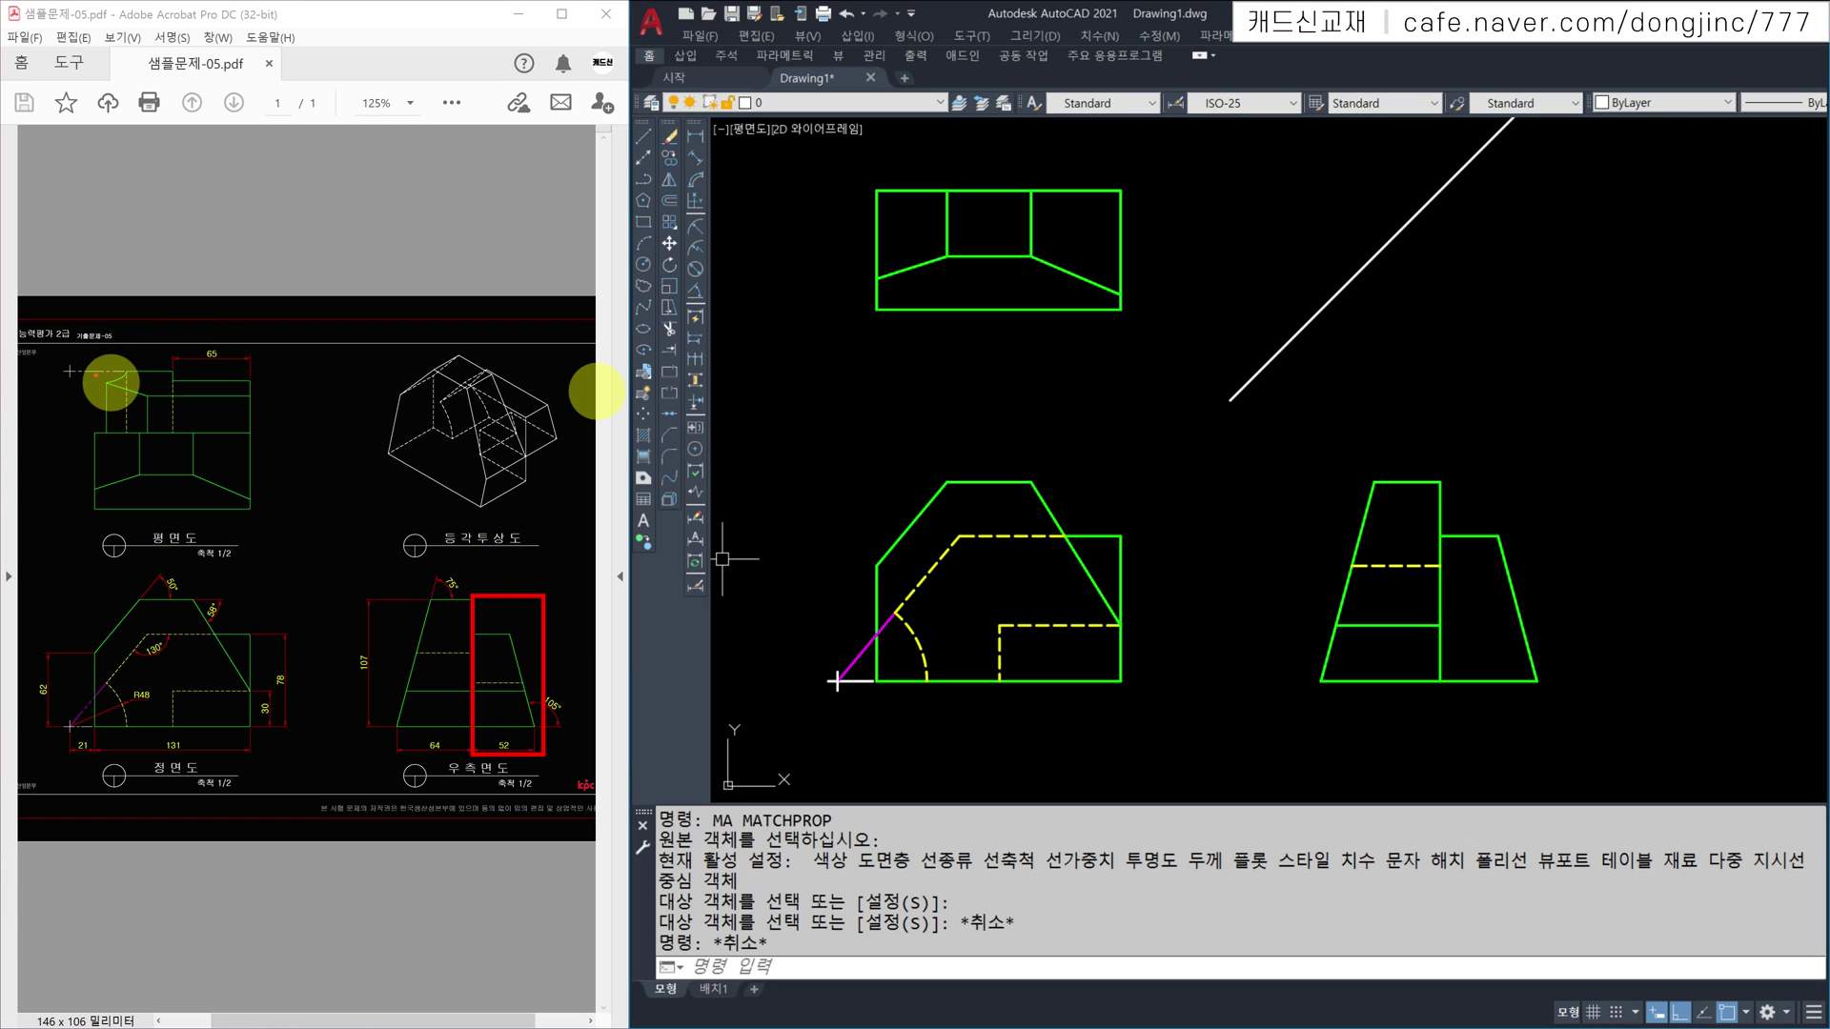
pyautogui.moveTo(103, 372); pyautogui.dragTo(281, 431)
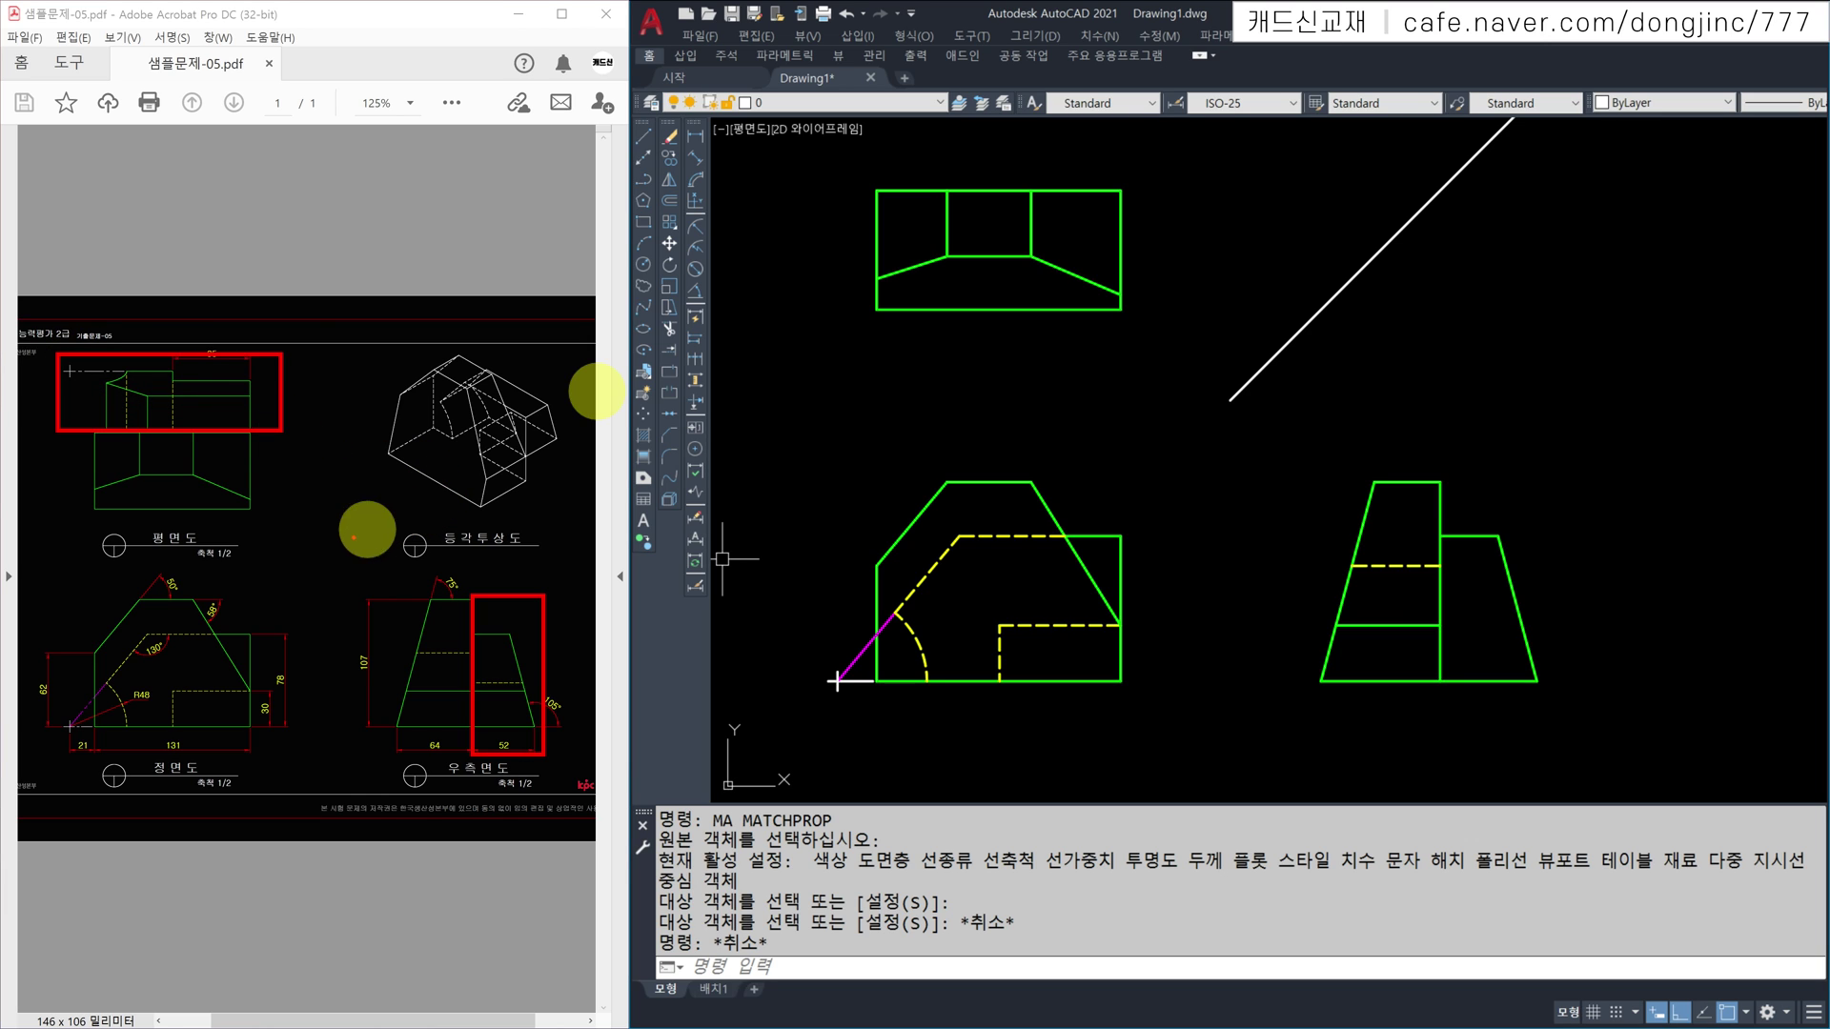
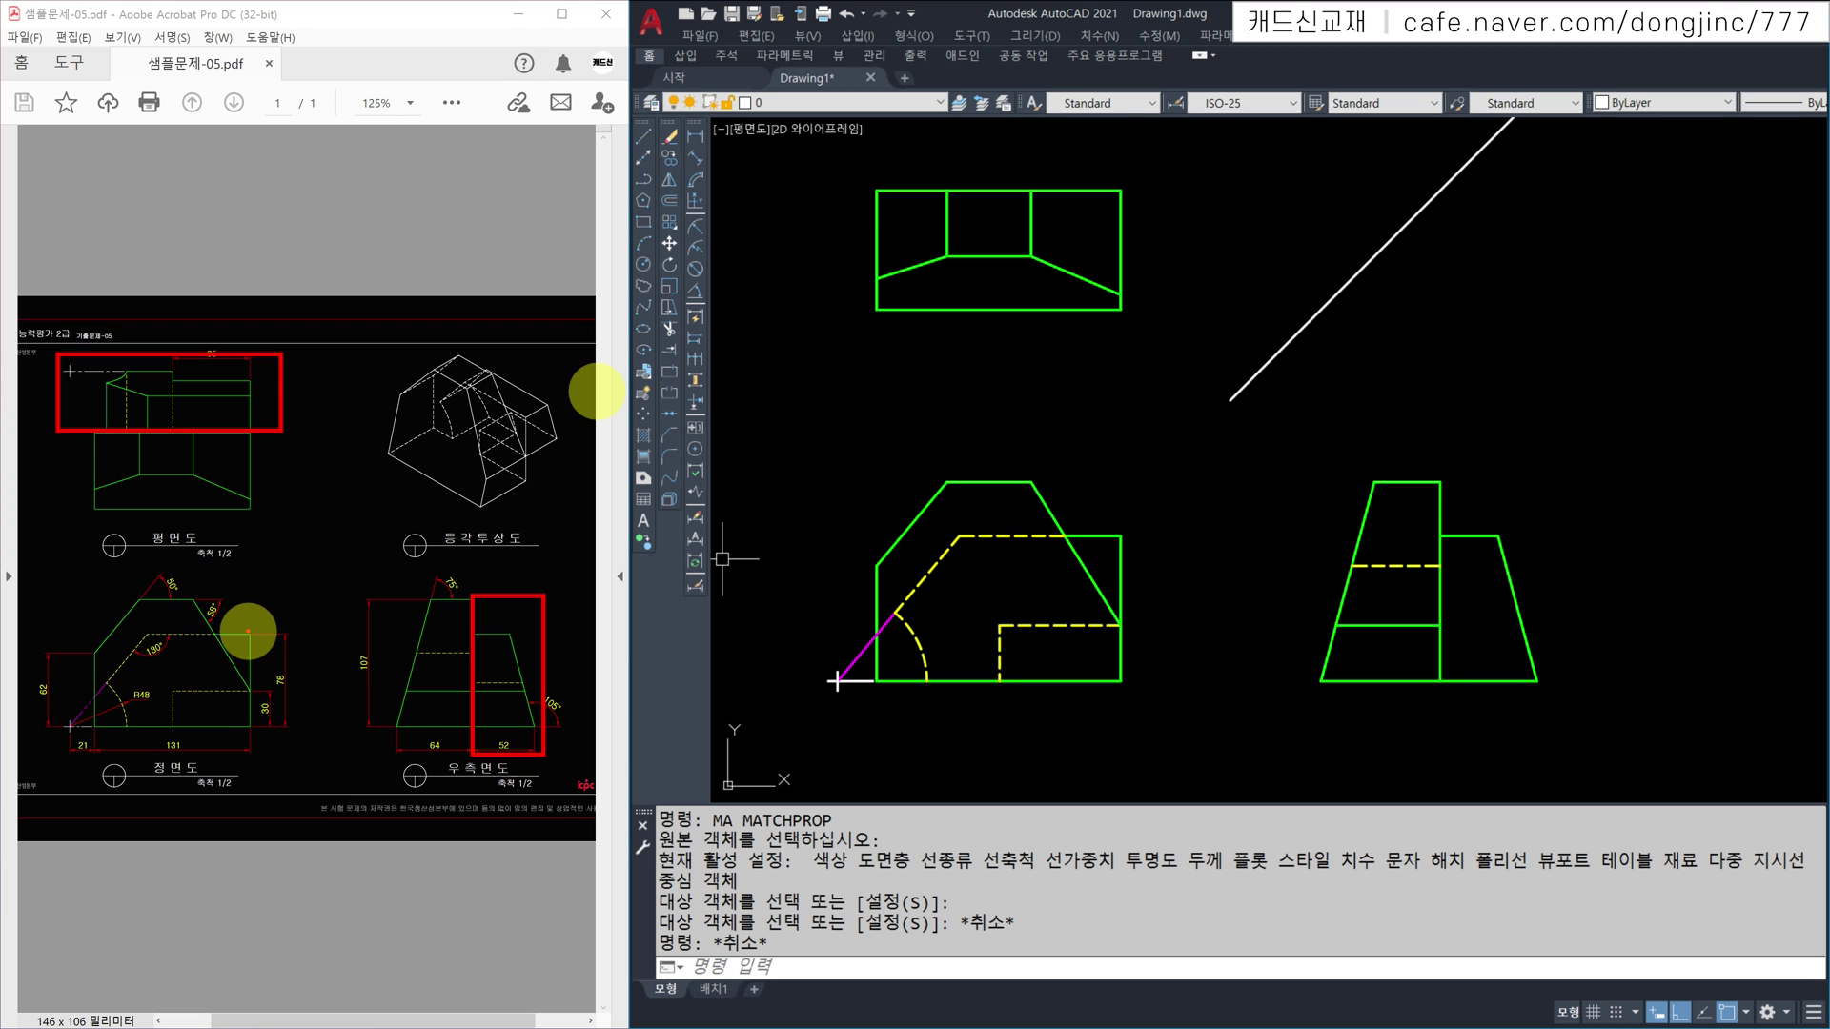
pyautogui.moveTo(248, 631); pyautogui.dragTo(168, 633)
pyautogui.moveTo(127, 727); pyautogui.dragTo(250, 725)
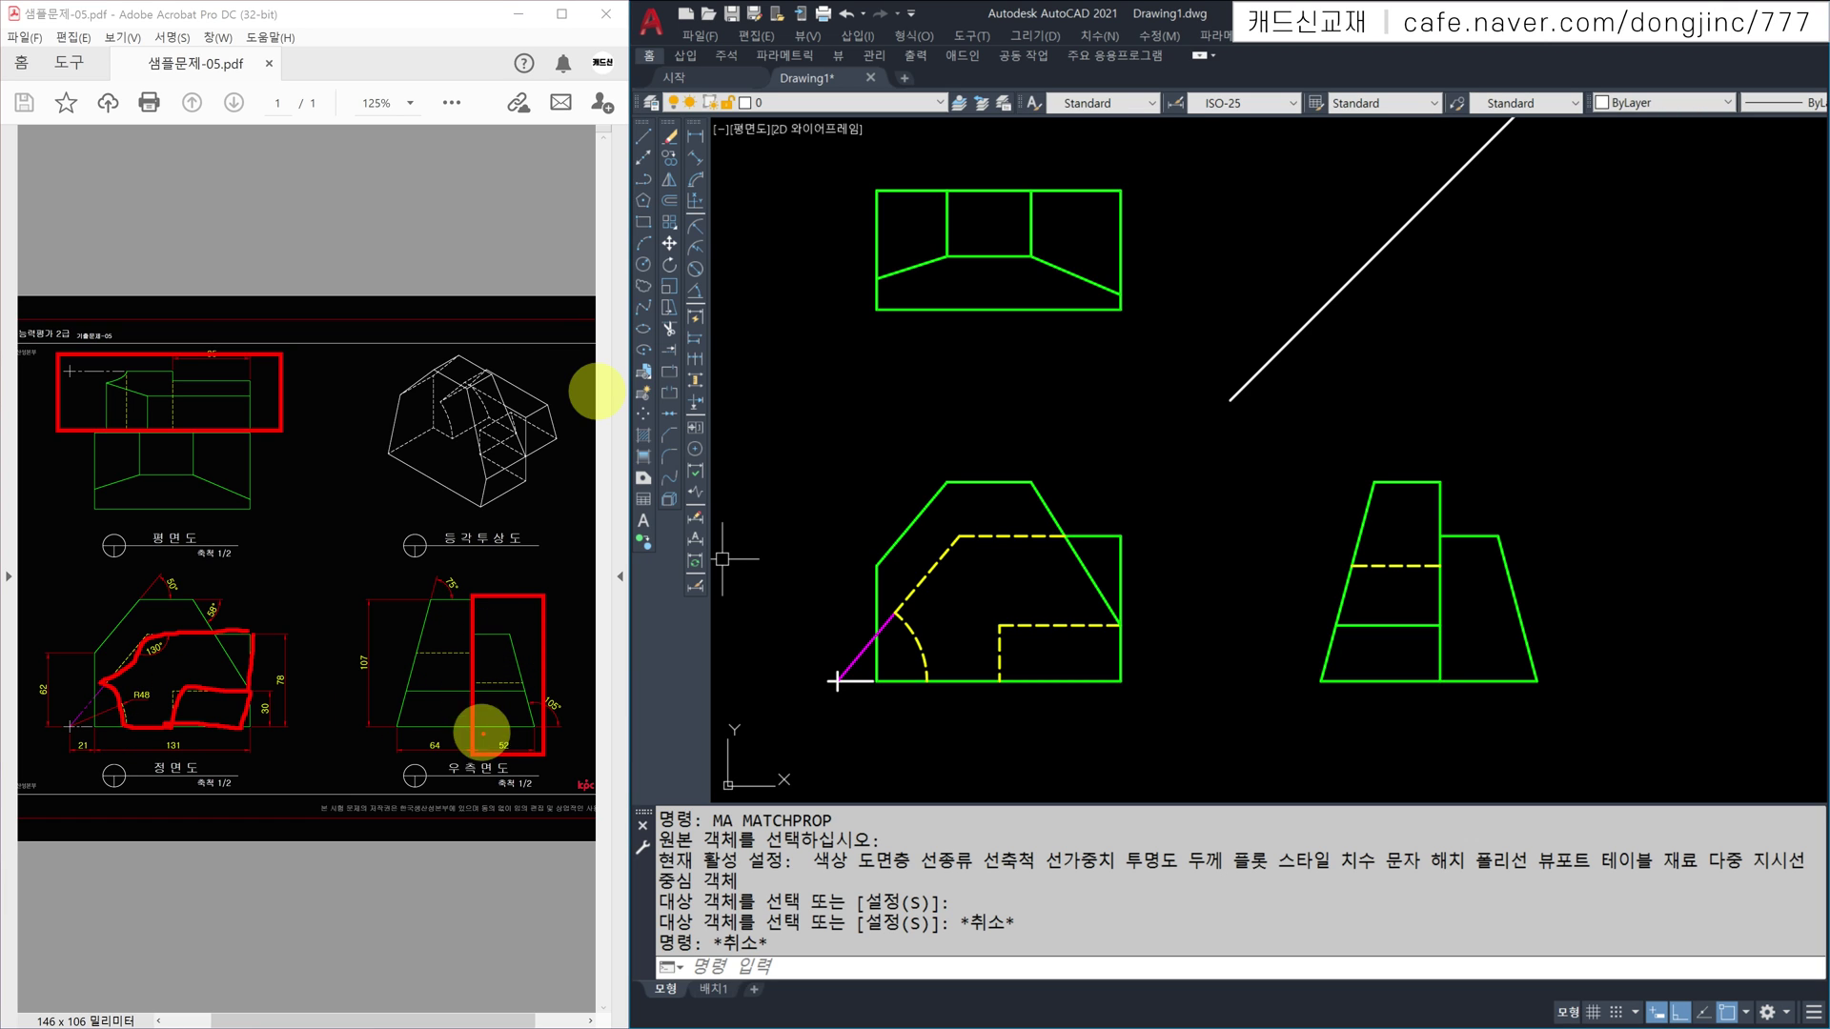
pyautogui.moveTo(300, 308)
pyautogui.mouseDown()
pyautogui.moveTo(253, 420)
pyautogui.moveTo(198, 786)
pyautogui.mouseUp()
pyautogui.moveTo(368, 392)
pyautogui.mouseDown()
pyautogui.moveTo(393, 386)
pyautogui.moveTo(329, 386)
pyautogui.moveTo(362, 415)
pyautogui.mouseUp()
pyautogui.moveTo(379, 631)
pyautogui.mouseDown()
pyautogui.moveTo(332, 634)
pyautogui.moveTo(342, 648)
pyautogui.mouseUp()
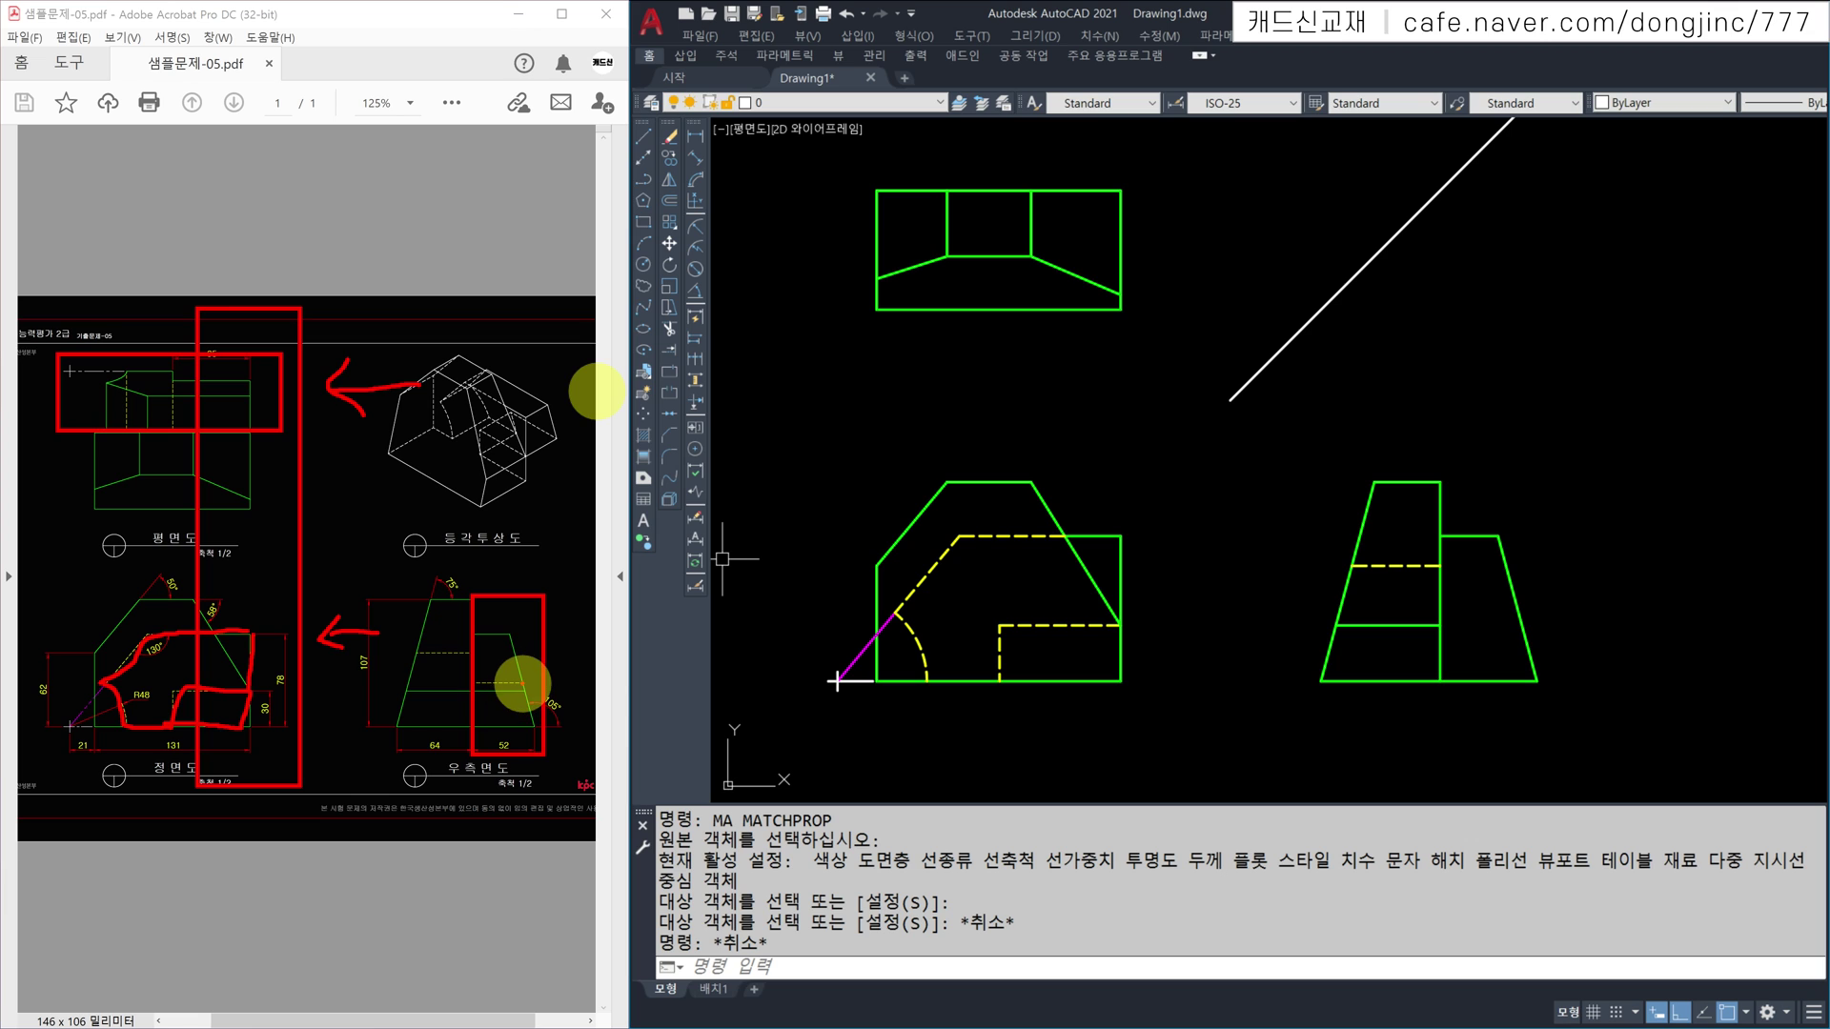
pyautogui.moveTo(57, 296); pyautogui.dragTo(190, 750)
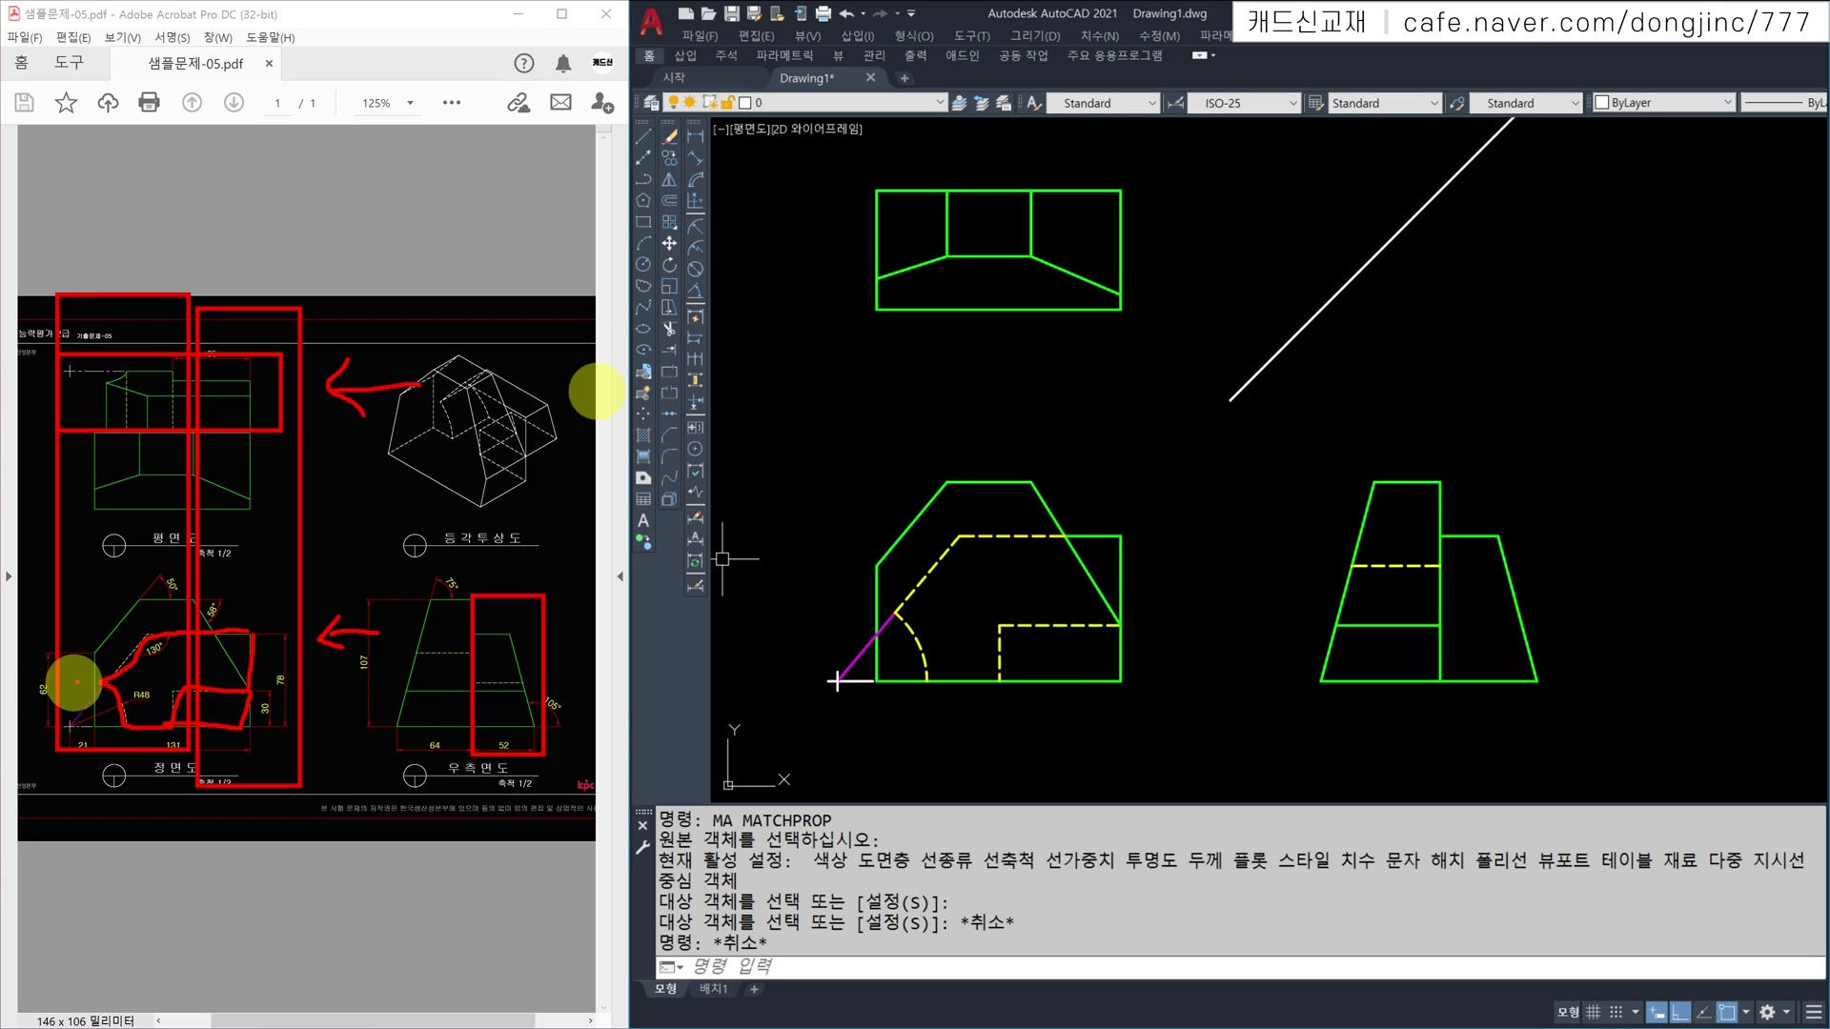
pyautogui.moveTo(105, 674); pyautogui.dragTo(450, 678)
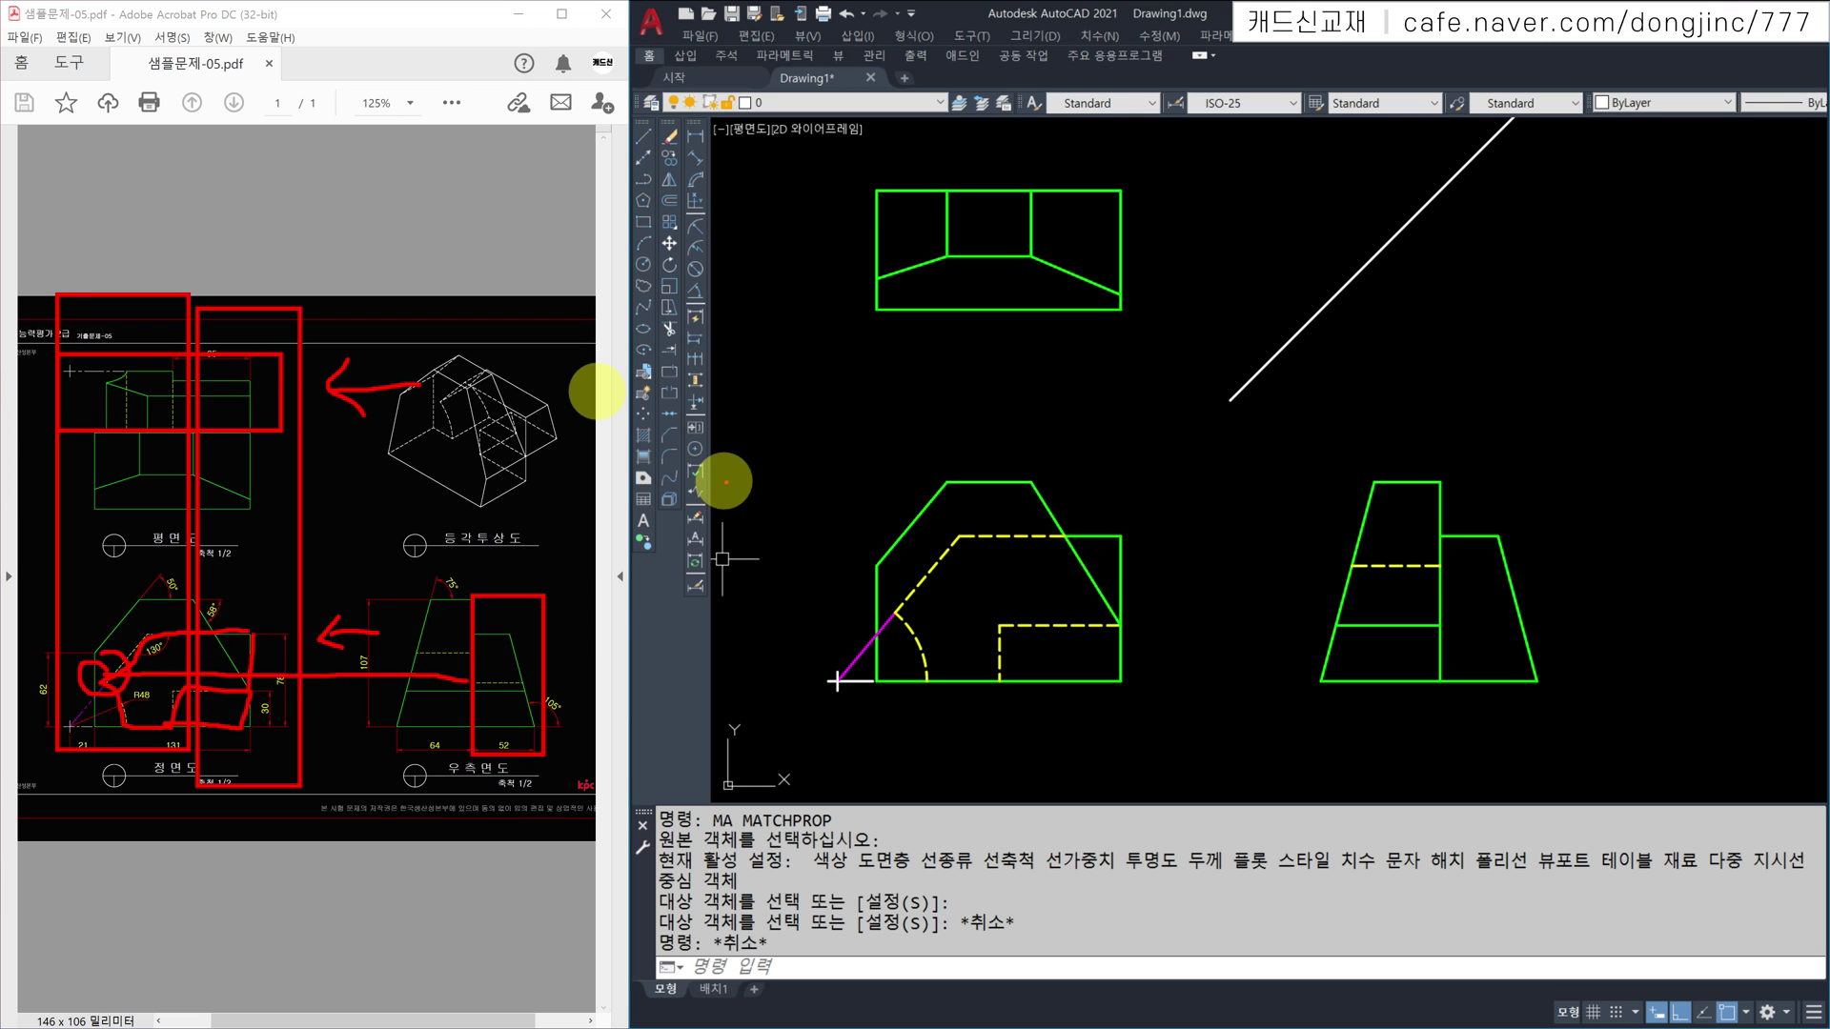
# Step: Draw a two-segment horizontal projection line from the front view's arc and sloped hidden line junction to the side view's middle vertical, then past its right edge
pyautogui.press('Escape')
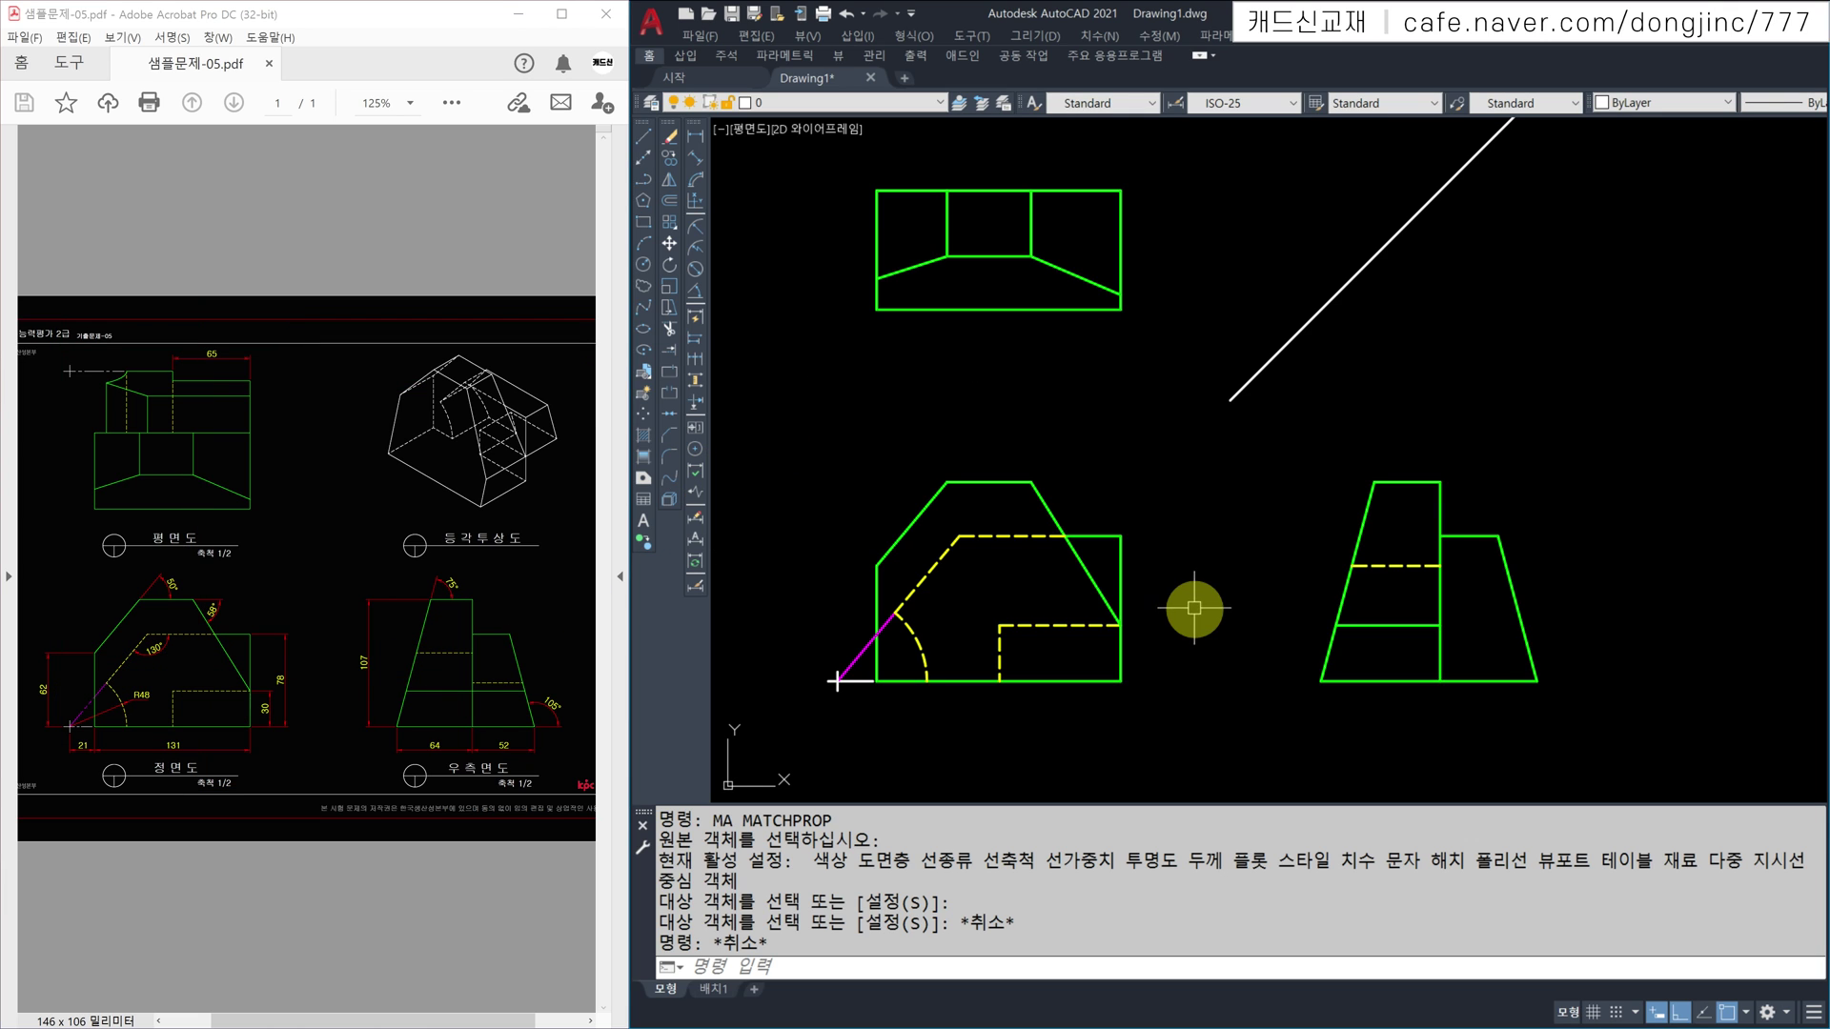
pyautogui.press('Escape')
pyautogui.press('Escape')
pyautogui.press('Return')
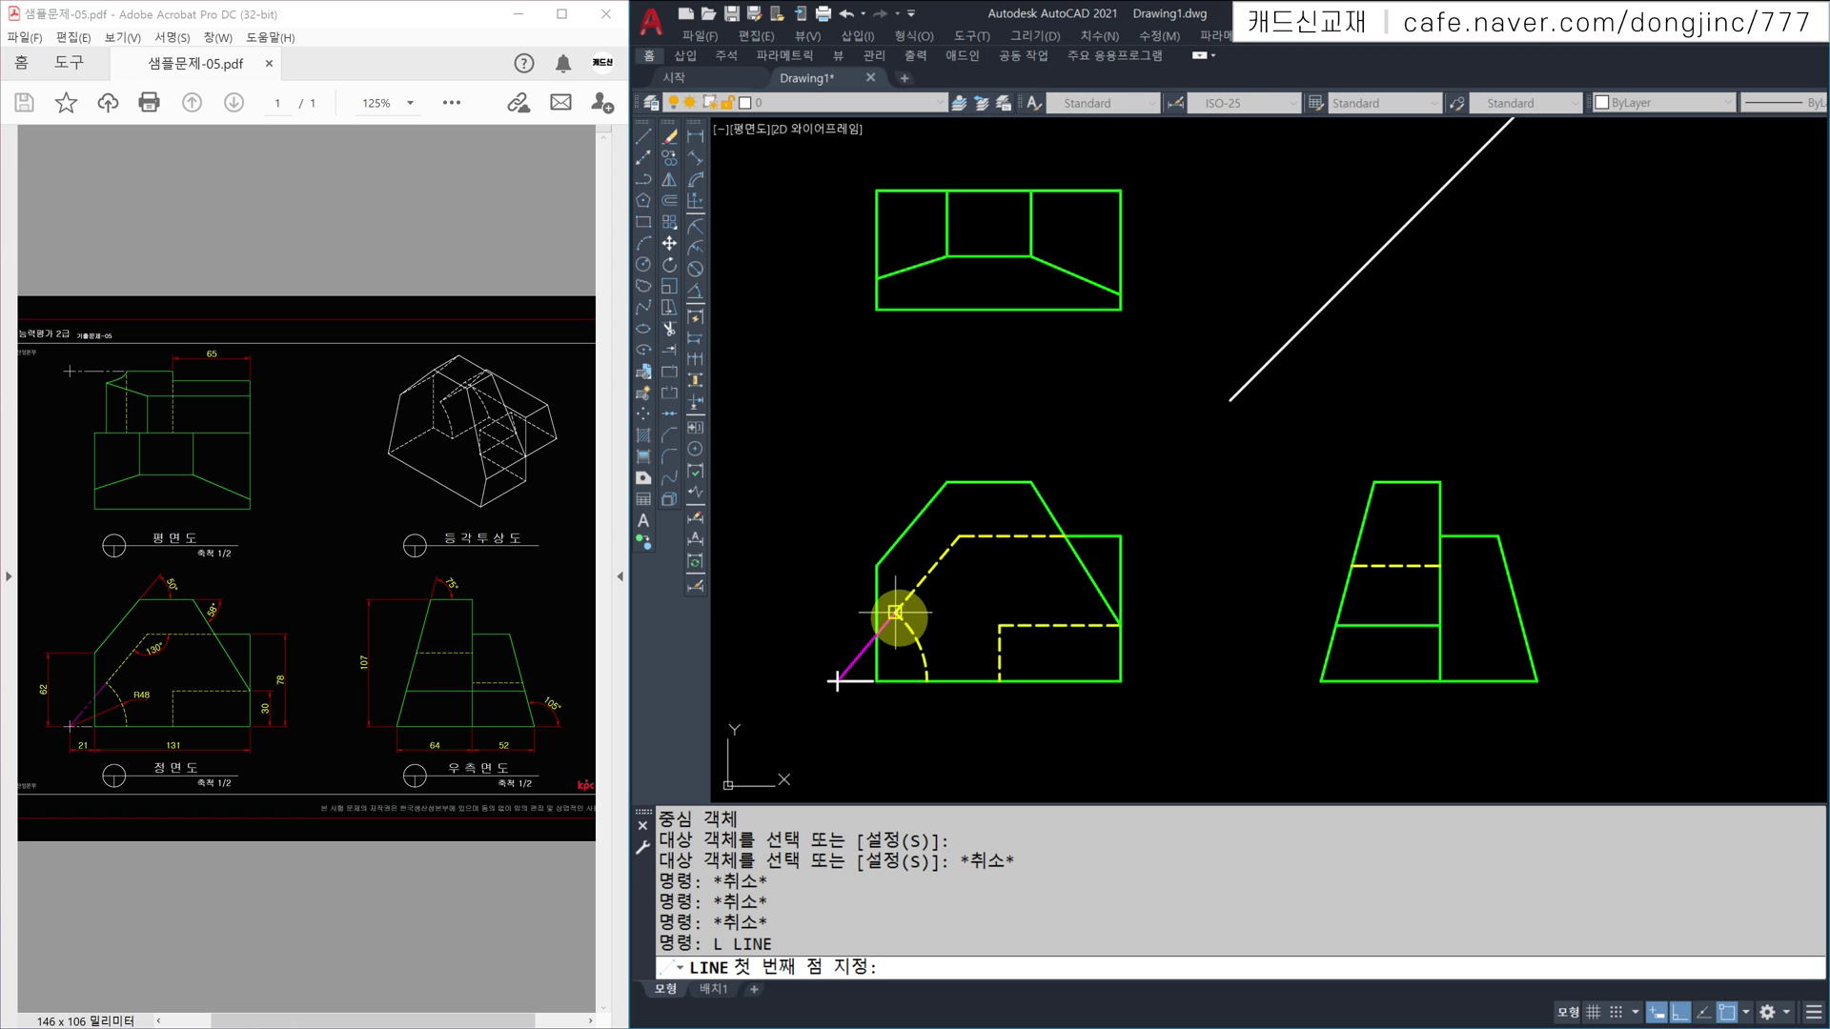
pyautogui.click(895, 611)
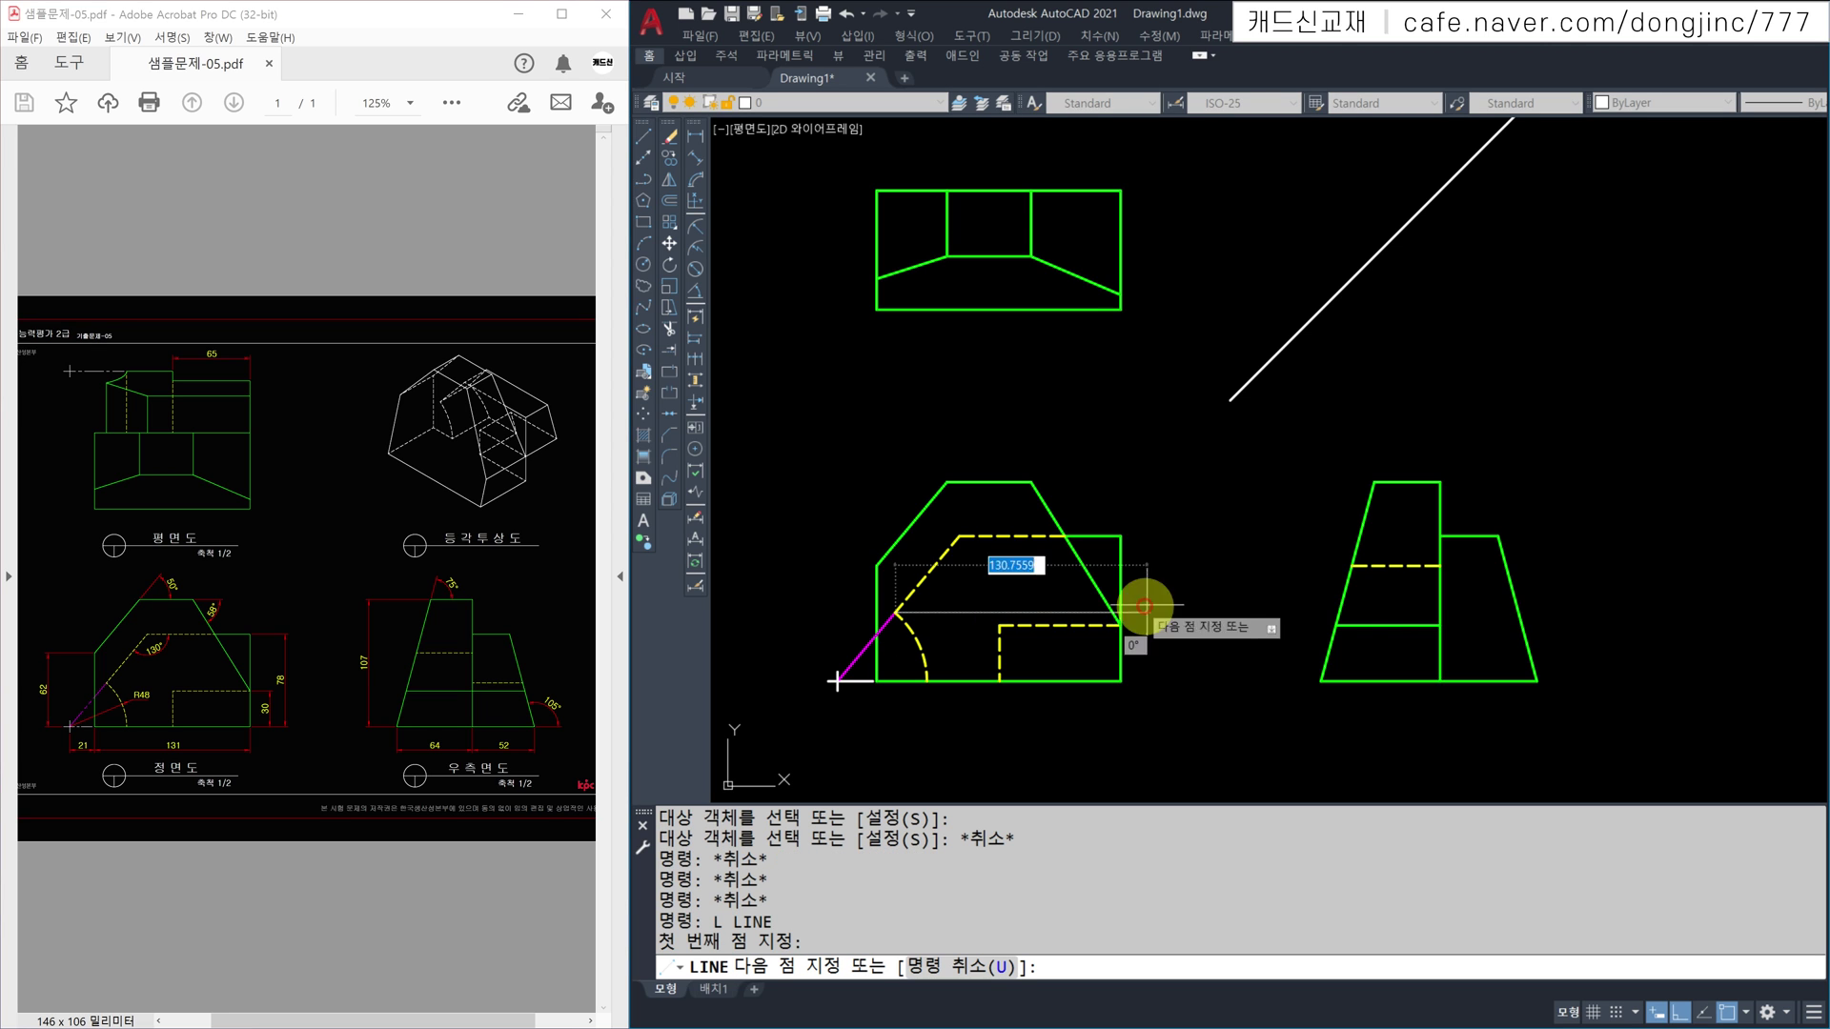
pyautogui.click(1440, 612)
pyautogui.click(1625, 612)
pyautogui.press('Escape')
# Step: Trim the projection line beyond the side view's right slanted edge and erase the segment between the two views
pyautogui.write('TR')
pyautogui.press('Return')
pyautogui.moveTo(1585, 583); pyautogui.dragTo(1560, 632)
pyautogui.press('Escape')
pyautogui.click(1305, 558)
pyautogui.click(1233, 654)
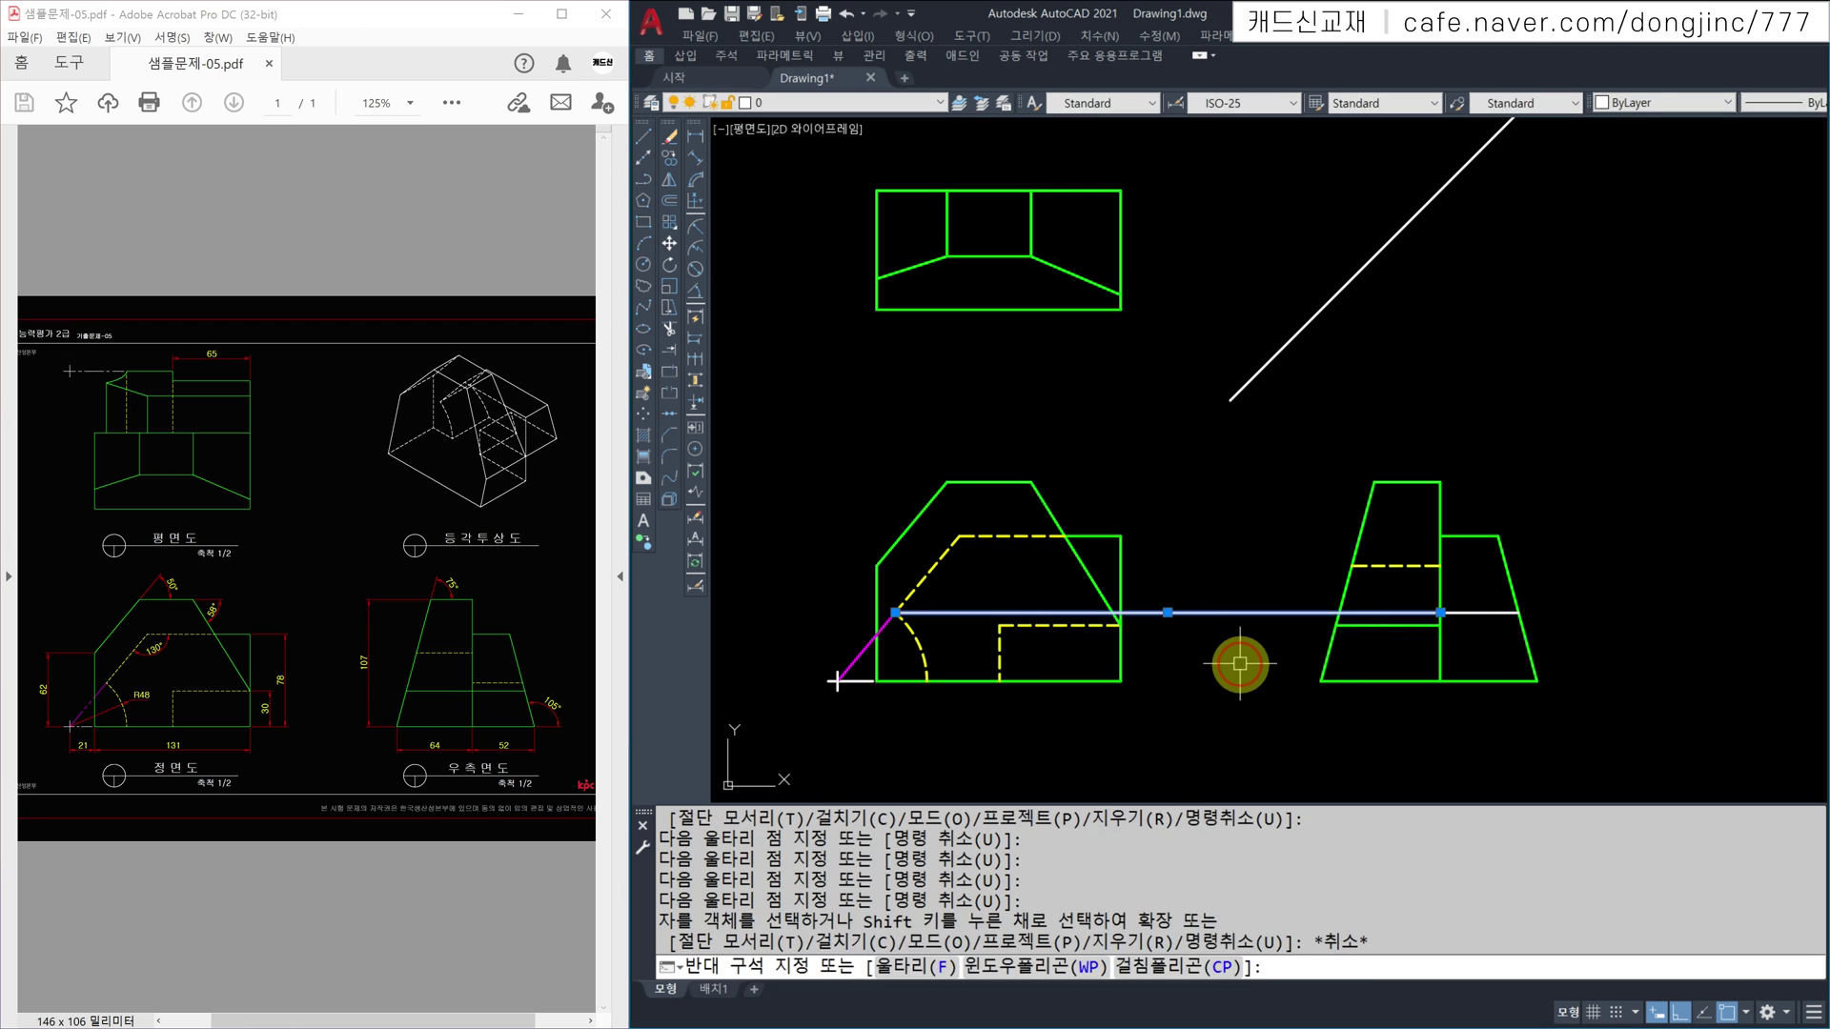
pyautogui.write('E')
pyautogui.press('Return')
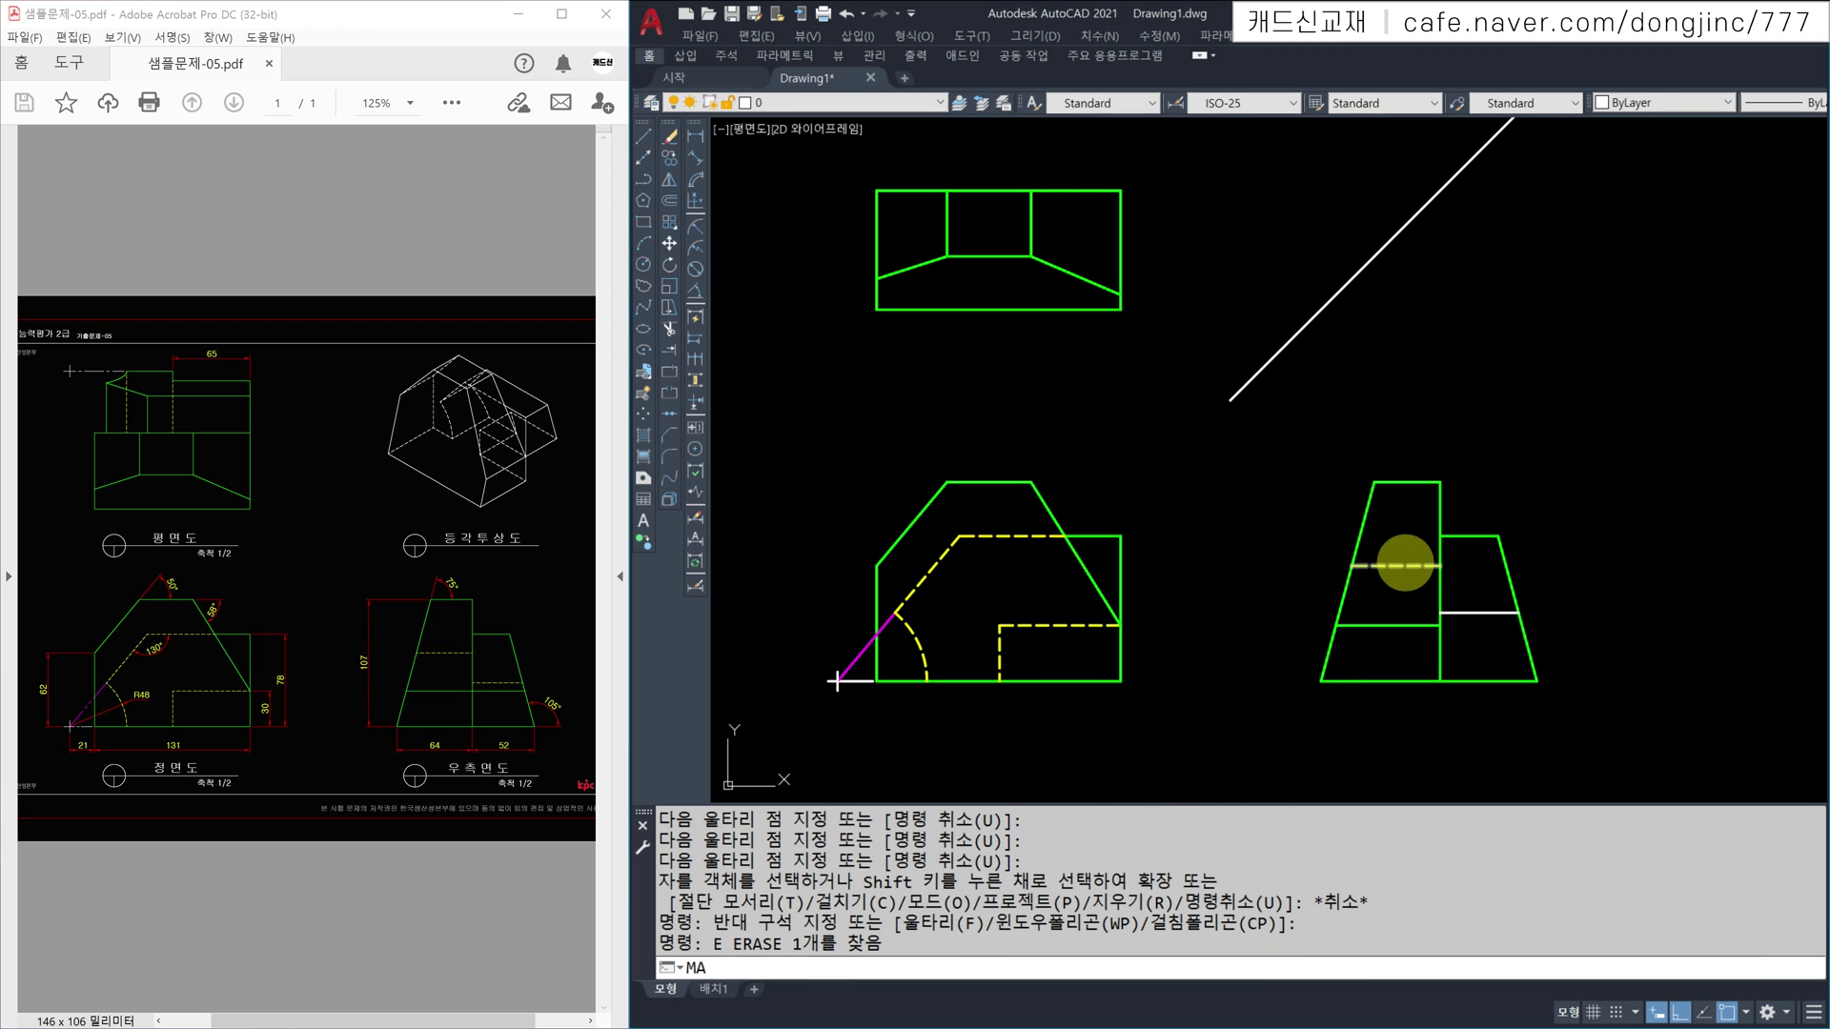
# Step: Match the new horizontal line in the side view's right part to the properties of its existing yellow hidden line
pyautogui.write('MA')
pyautogui.press('Return')
pyautogui.click(1413, 565)
pyautogui.click(1458, 612)
pyautogui.press('Escape')
pyautogui.press('Escape')
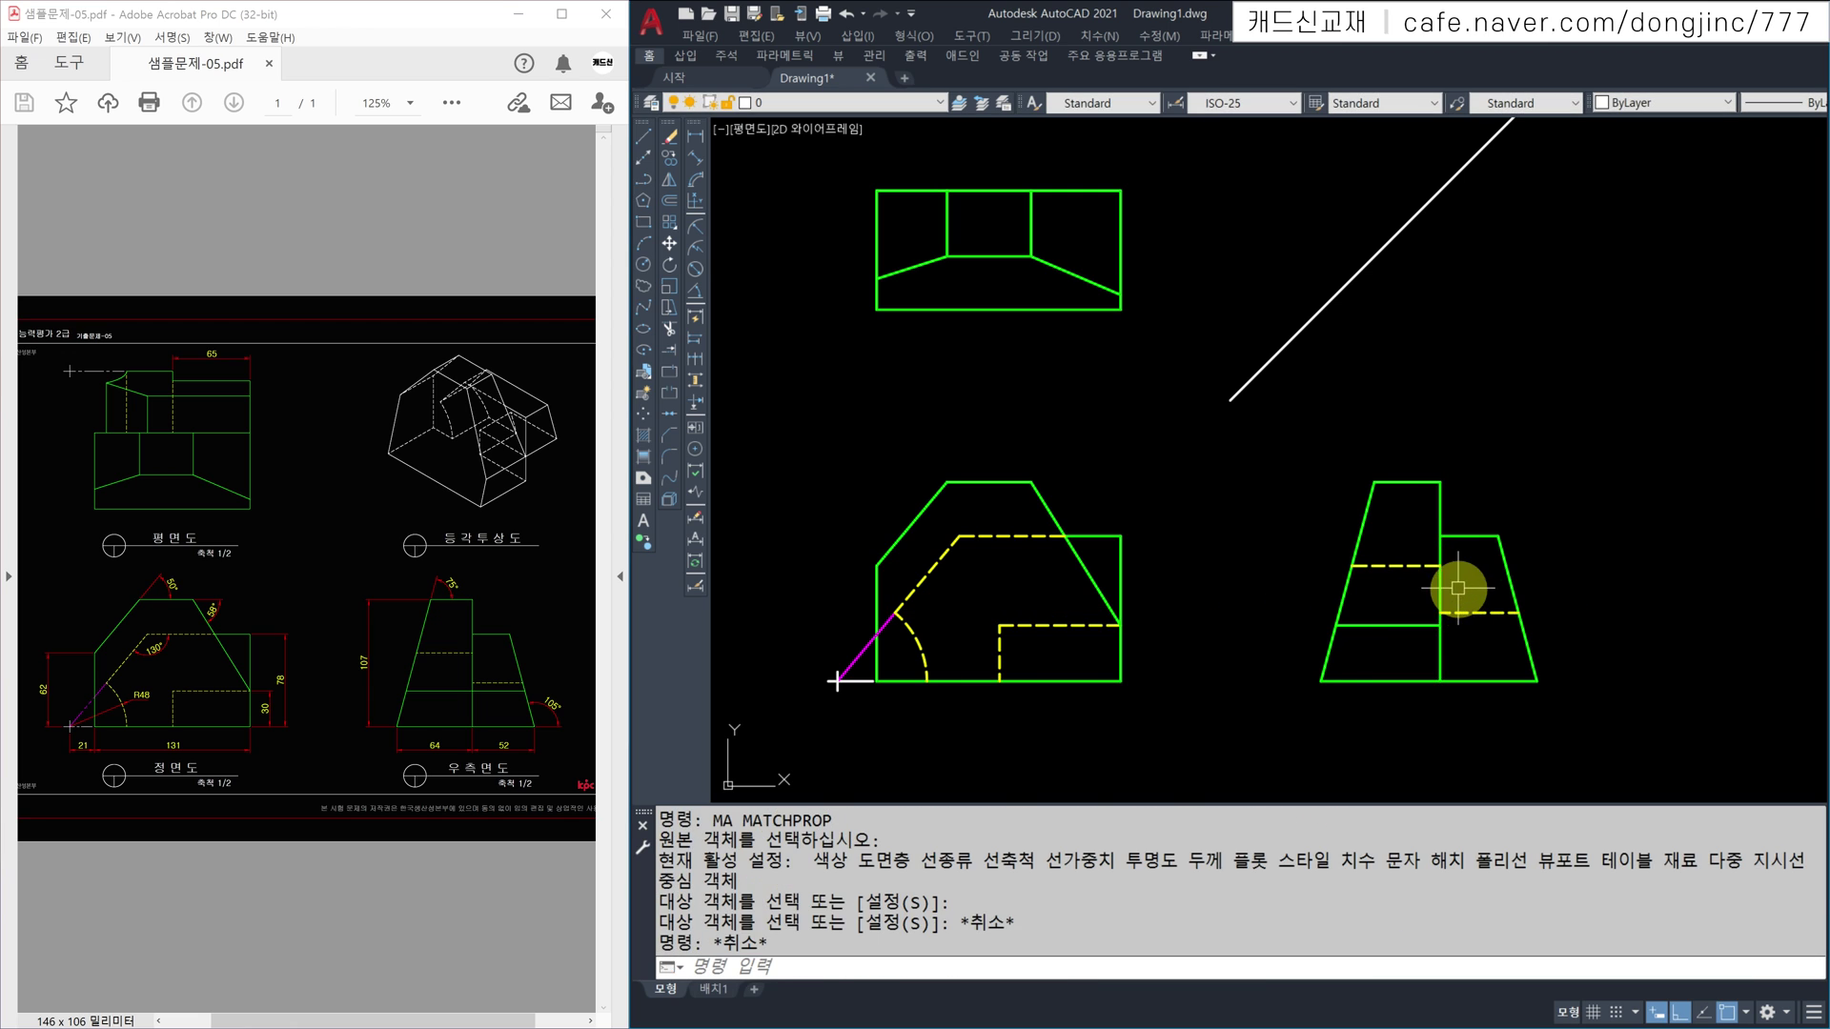
# Step: Extend the side view's lower horizontal green line from the middle vertical to the right slanted edge
pyautogui.write('EX')
pyautogui.press('Return')
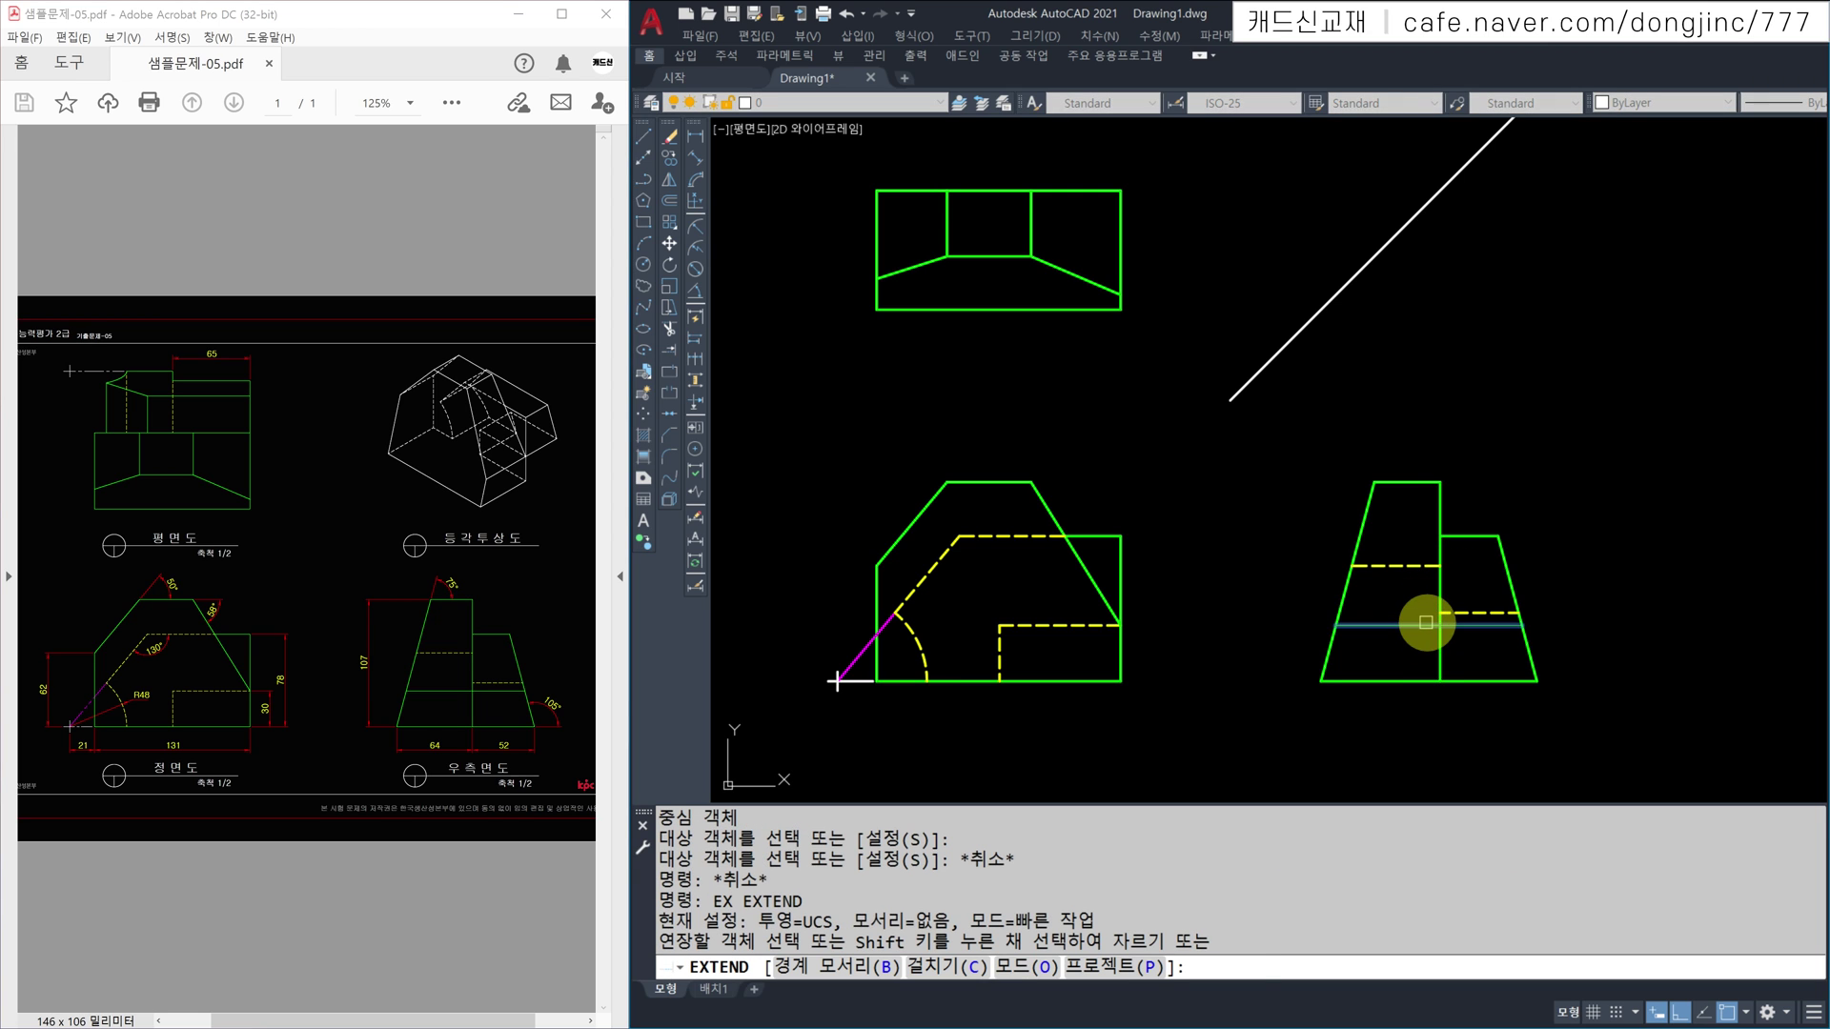
pyautogui.click(1425, 623)
pyautogui.press('Escape')
pyautogui.press('Escape')
# Step: Draw a vertical projection line from the upper left corner of the front view's hidden outline up past the top view
pyautogui.moveTo(1125, 289); pyautogui.dragTo(1160, 380, button='middle')
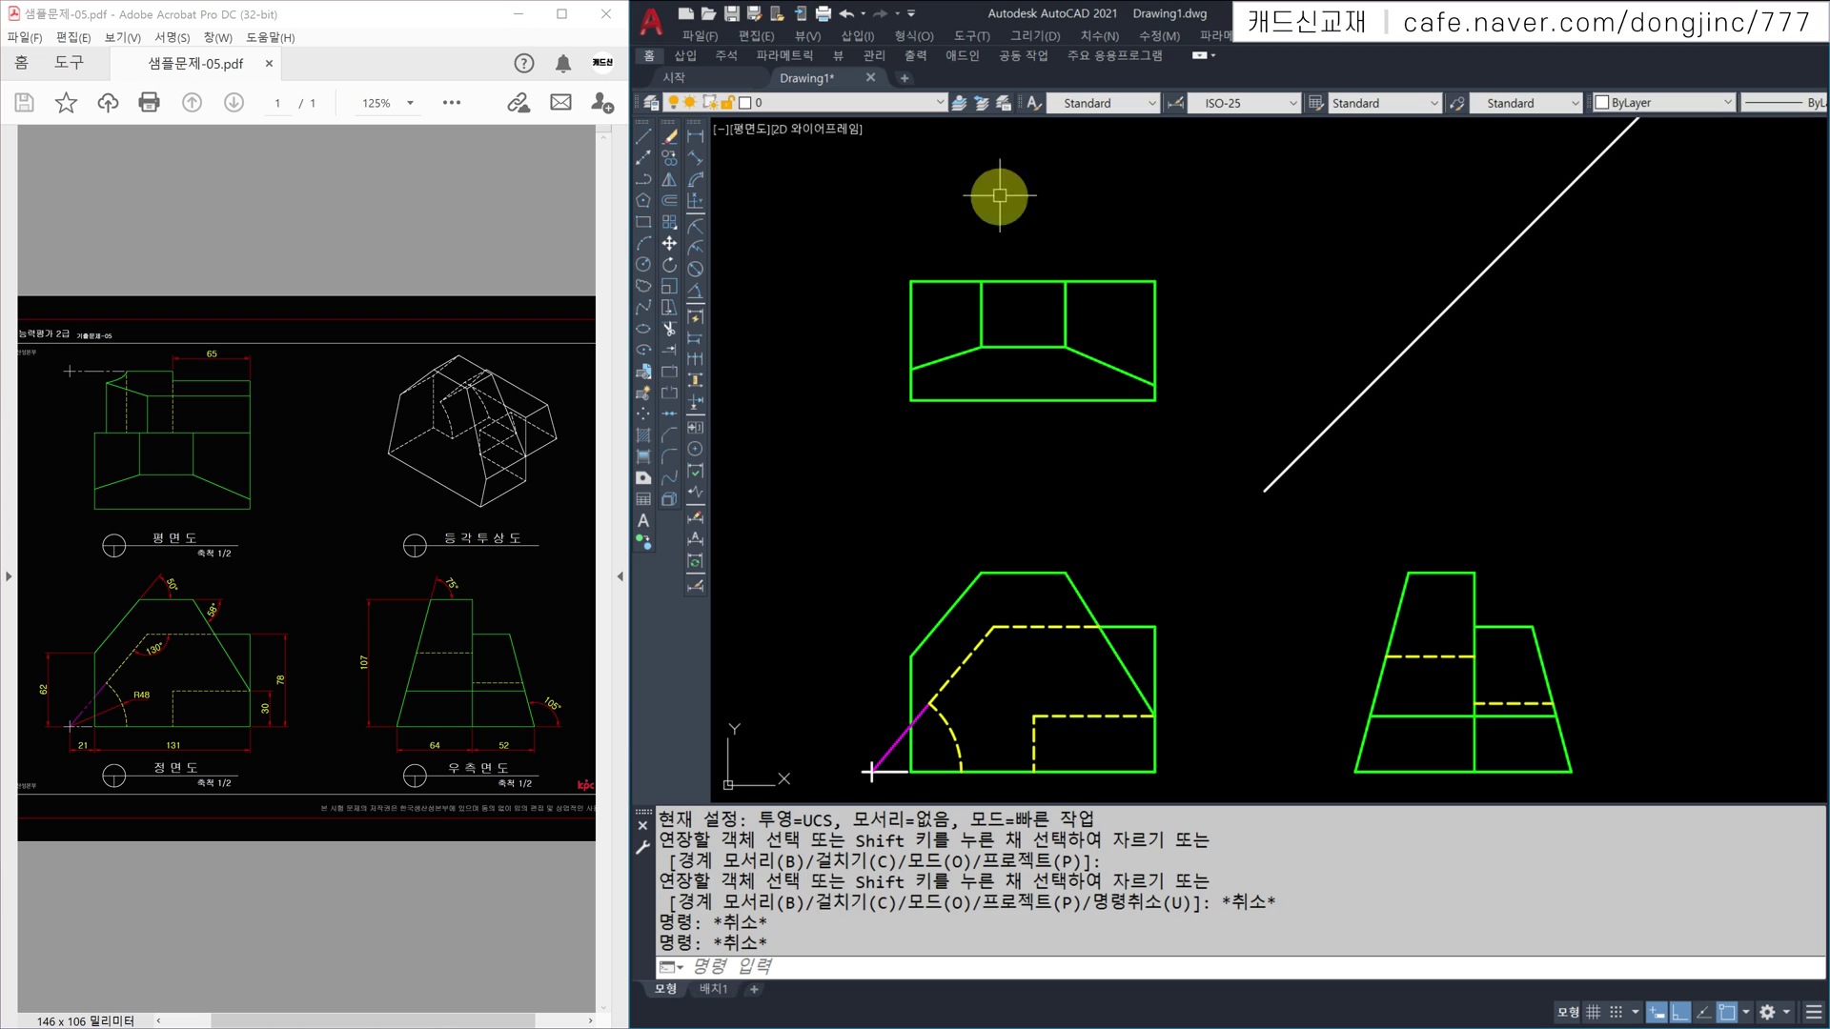
pyautogui.press('Escape')
pyautogui.press('Escape')
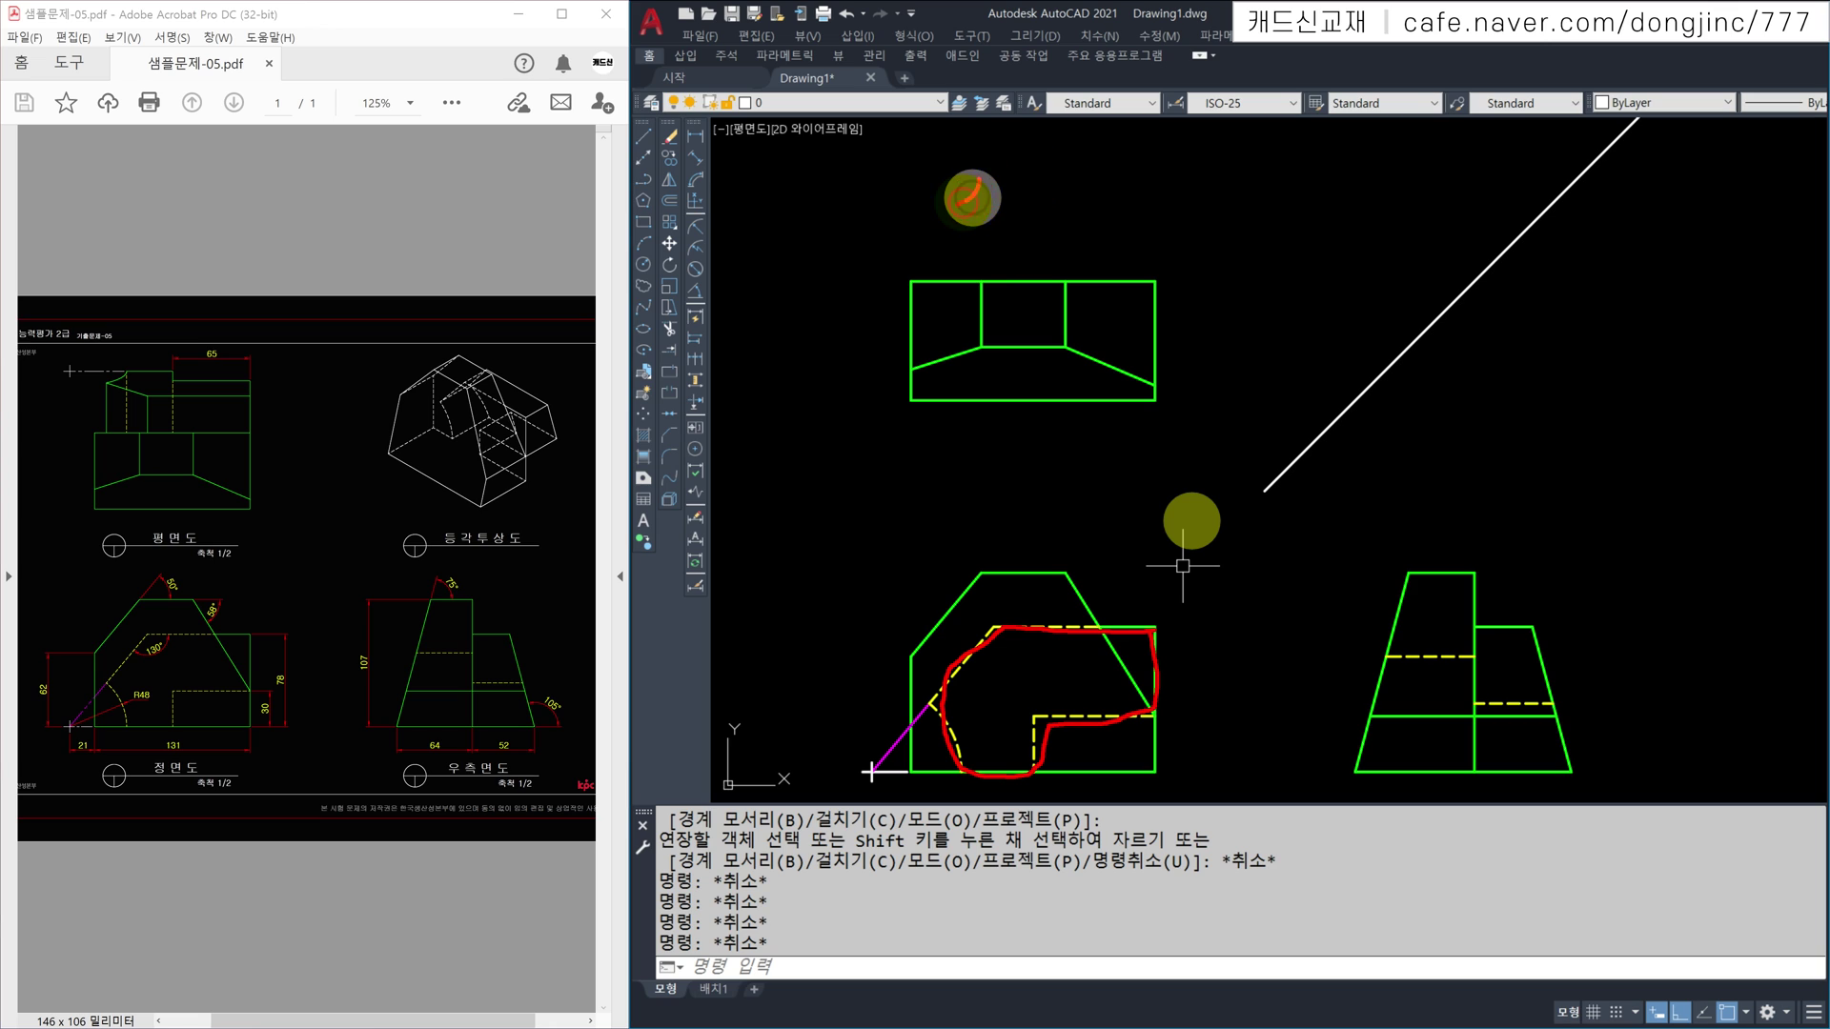
pyautogui.moveTo(974, 243)
pyautogui.mouseDown()
pyautogui.moveTo(1184, 196)
pyautogui.moveTo(989, 177)
pyautogui.mouseUp()
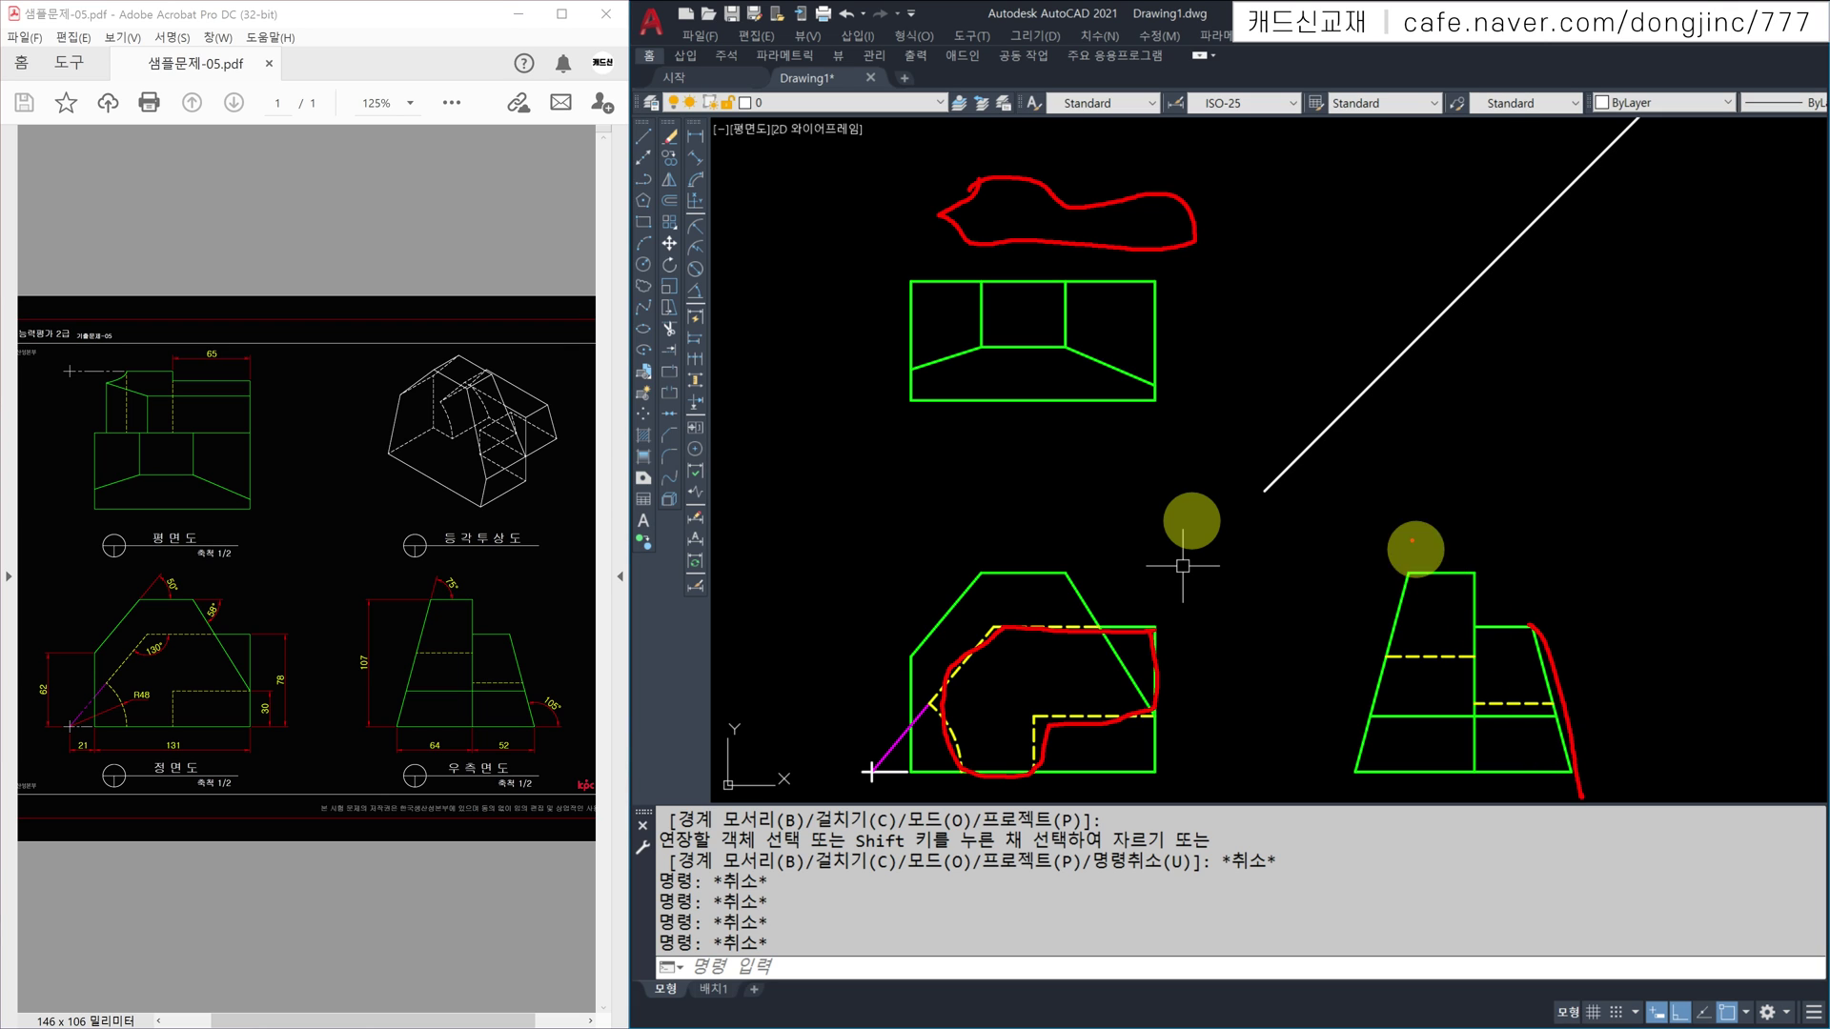
pyautogui.press('Escape')
pyautogui.press('Escape')
pyautogui.press('Escape')
pyautogui.press('Return')
pyautogui.click(994, 626)
pyautogui.click(994, 181)
pyautogui.press('Escape')
# Step: Project the same hidden corner horizontally past the side view, and project the side view's upper right corner vertically past the diagonal line
pyautogui.press('Return')
pyautogui.click(994, 626)
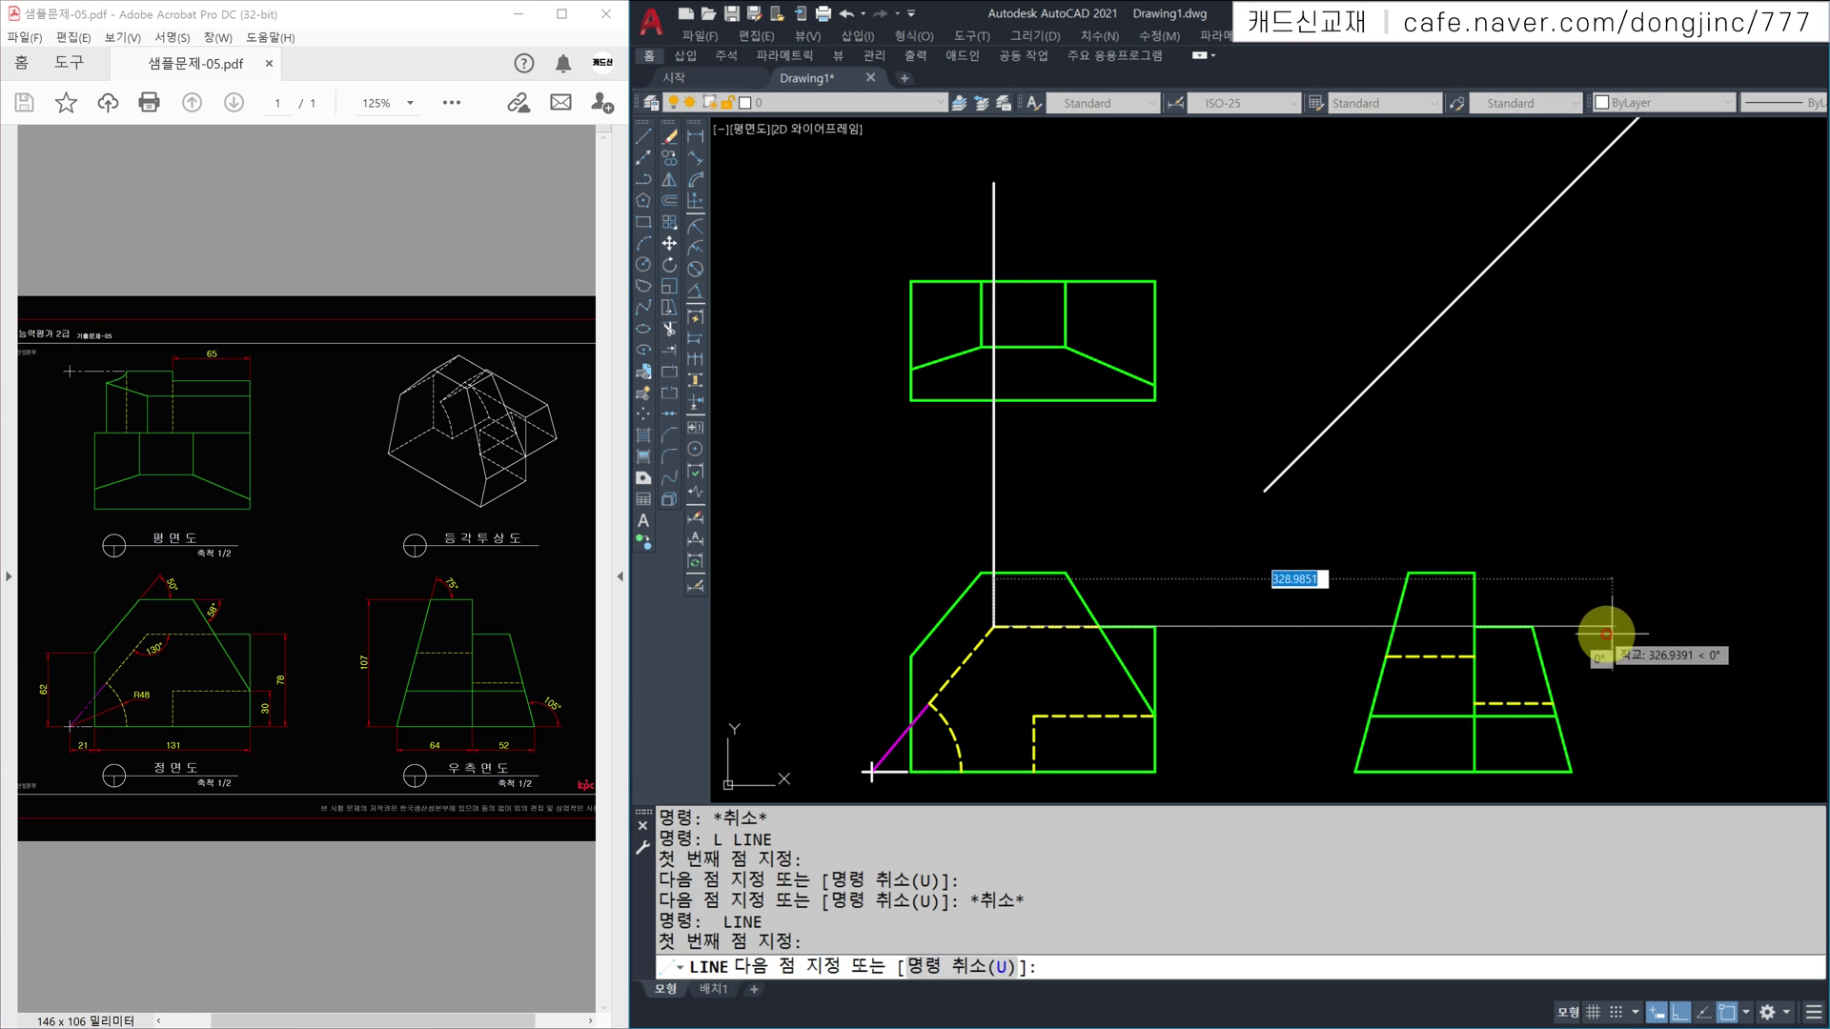
pyautogui.click(1640, 626)
pyautogui.press('Escape')
pyautogui.press('Return')
pyautogui.click(1532, 626)
pyautogui.click(1525, 149)
pyautogui.press('Escape')
# Step: Draw a horizontal projection line from the diagonal intersection back to the vertical projection line above the top view
pyautogui.press('Return')
pyautogui.click(1530, 226)
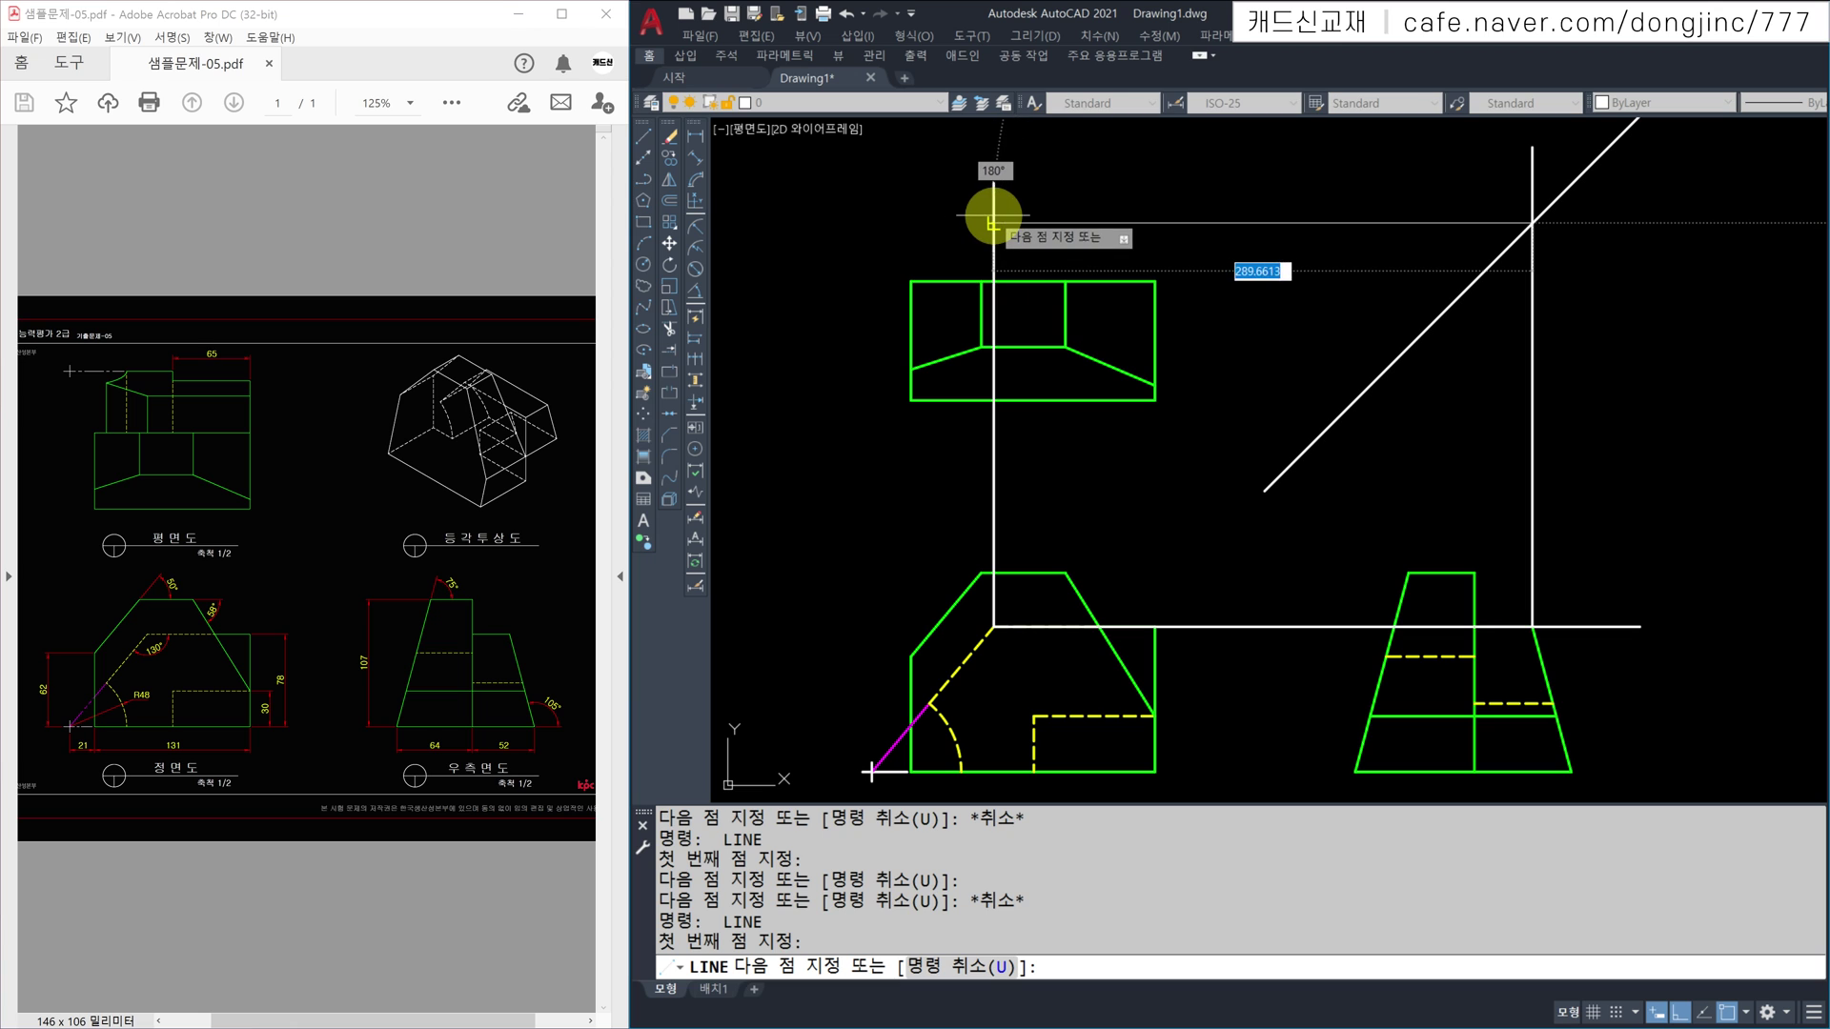
pyautogui.click(994, 224)
pyautogui.press('Escape')
pyautogui.press('Escape')
# Step: Draw a short vertical line from the projection lines' intersection down to the top view's upper edge
pyautogui.press('Escape')
pyautogui.write('l')
pyautogui.press('Return')
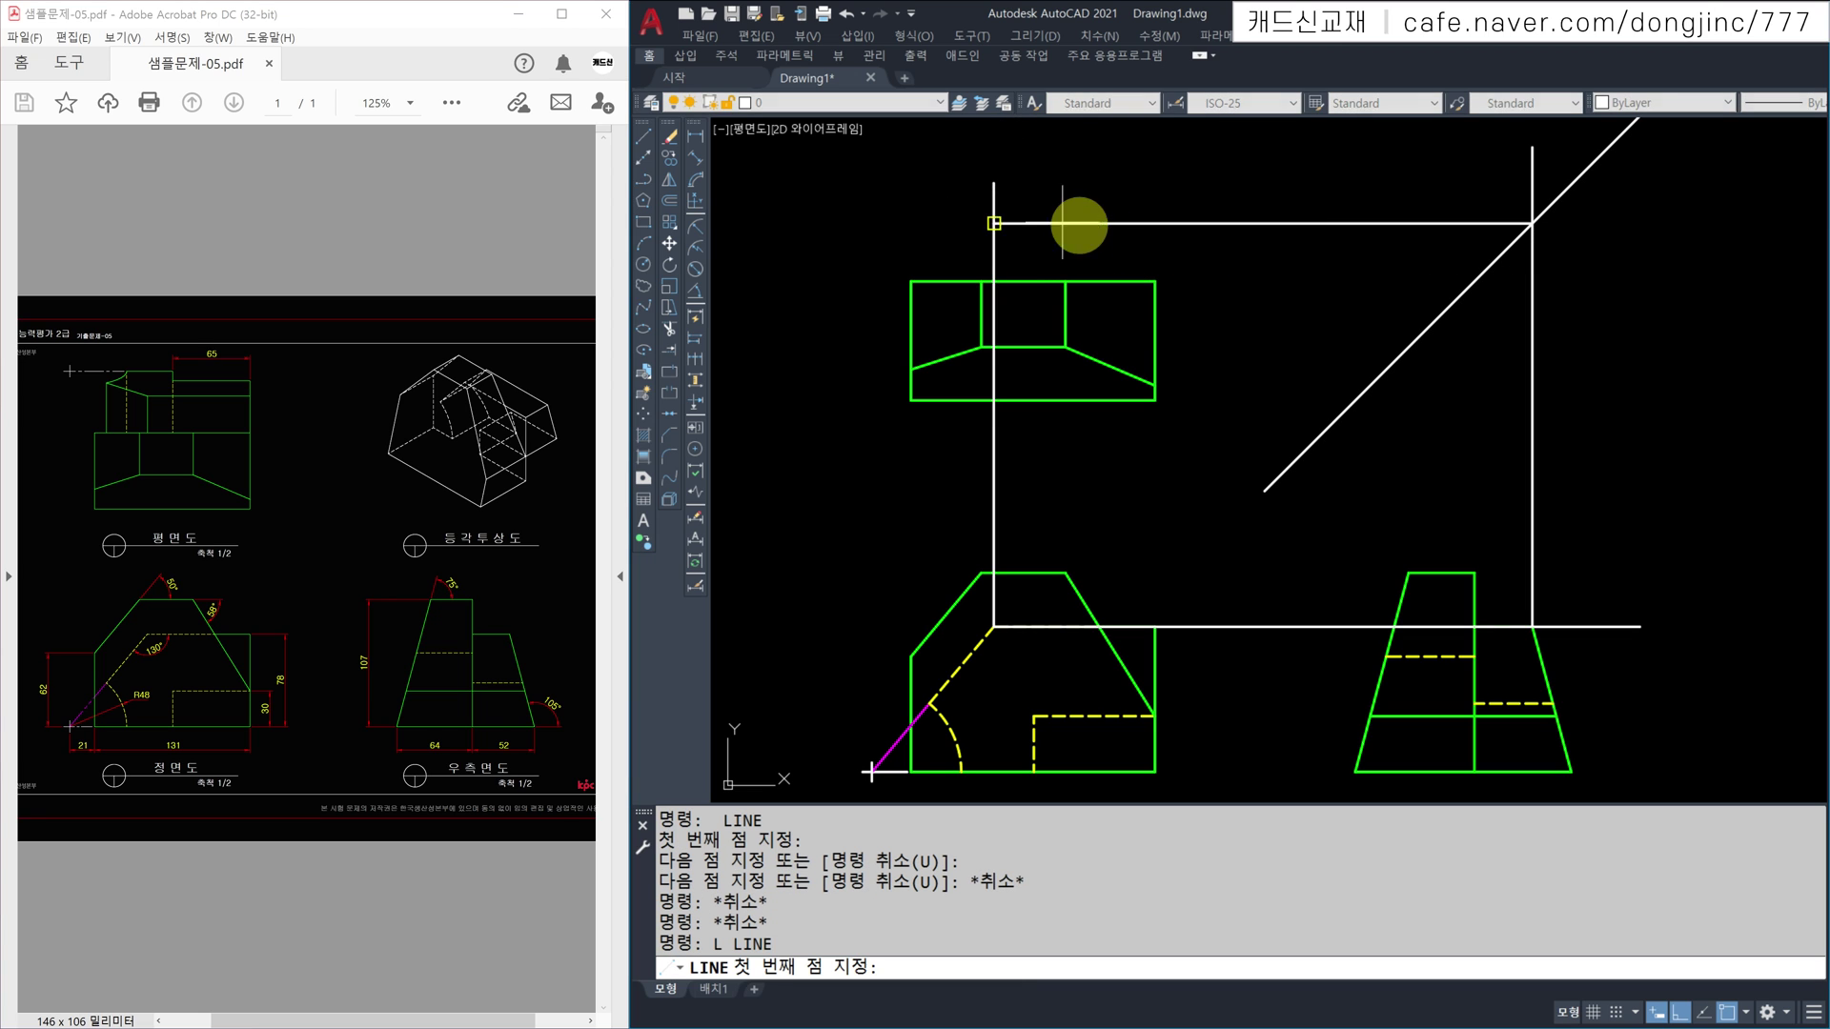
pyautogui.click(994, 224)
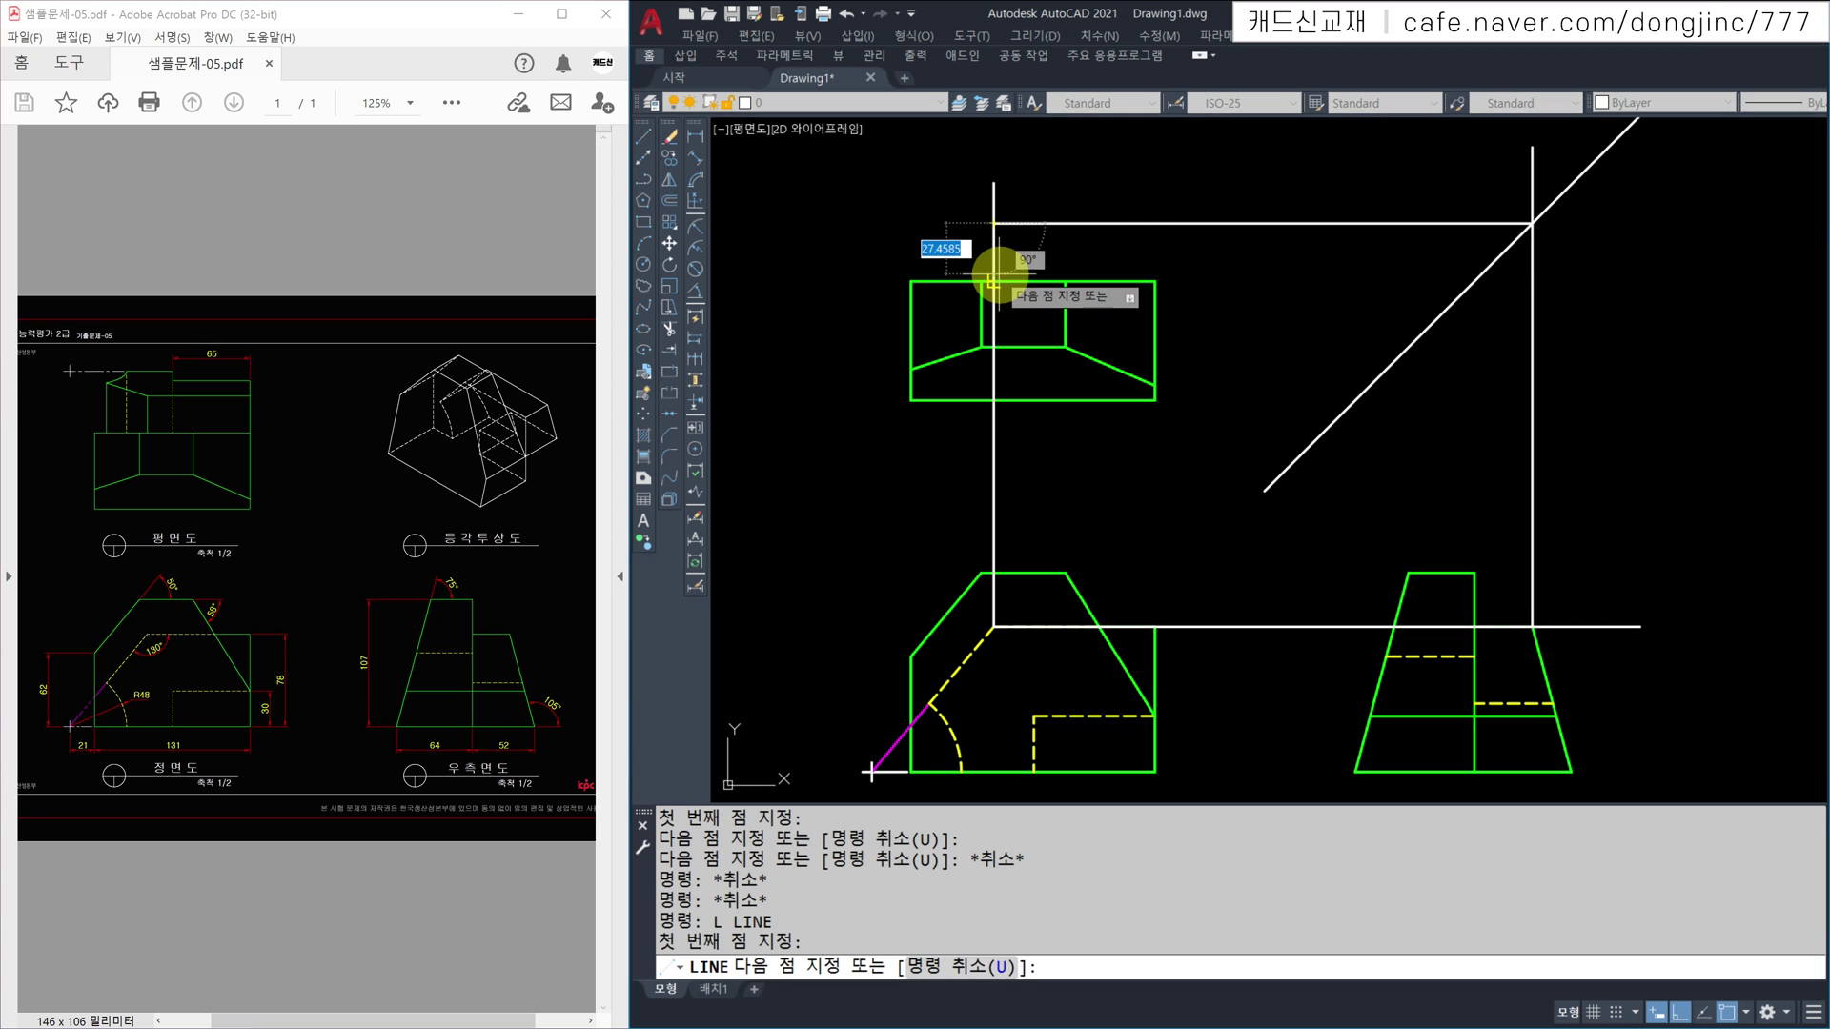
pyautogui.press('Escape')
# Step: Extend the top view's right vertical edge up to the horizontal projection line
pyautogui.write('ex')
pyautogui.press('Return')
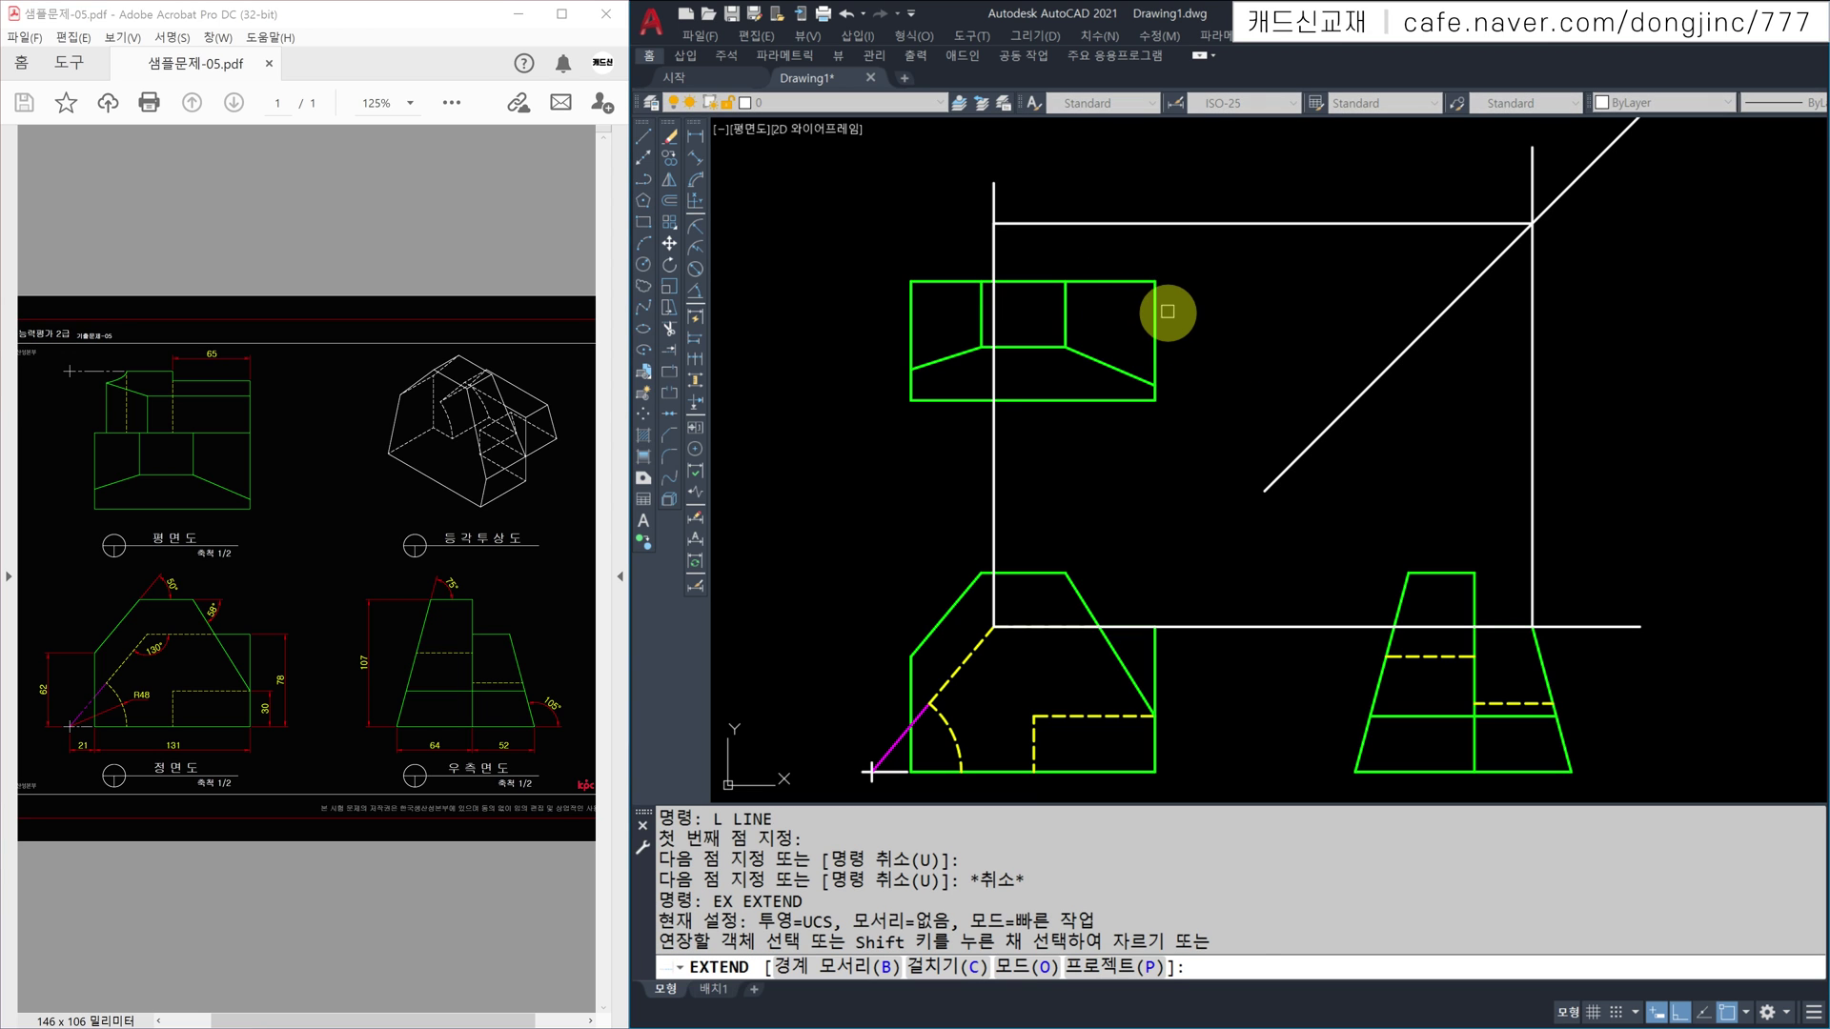
pyautogui.click(1149, 311)
pyautogui.press('Escape')
# Step: Erase the four projection lines running between the three views
pyautogui.click(1231, 224)
pyautogui.click(1092, 462)
pyautogui.click(1184, 523)
pyautogui.click(1185, 686)
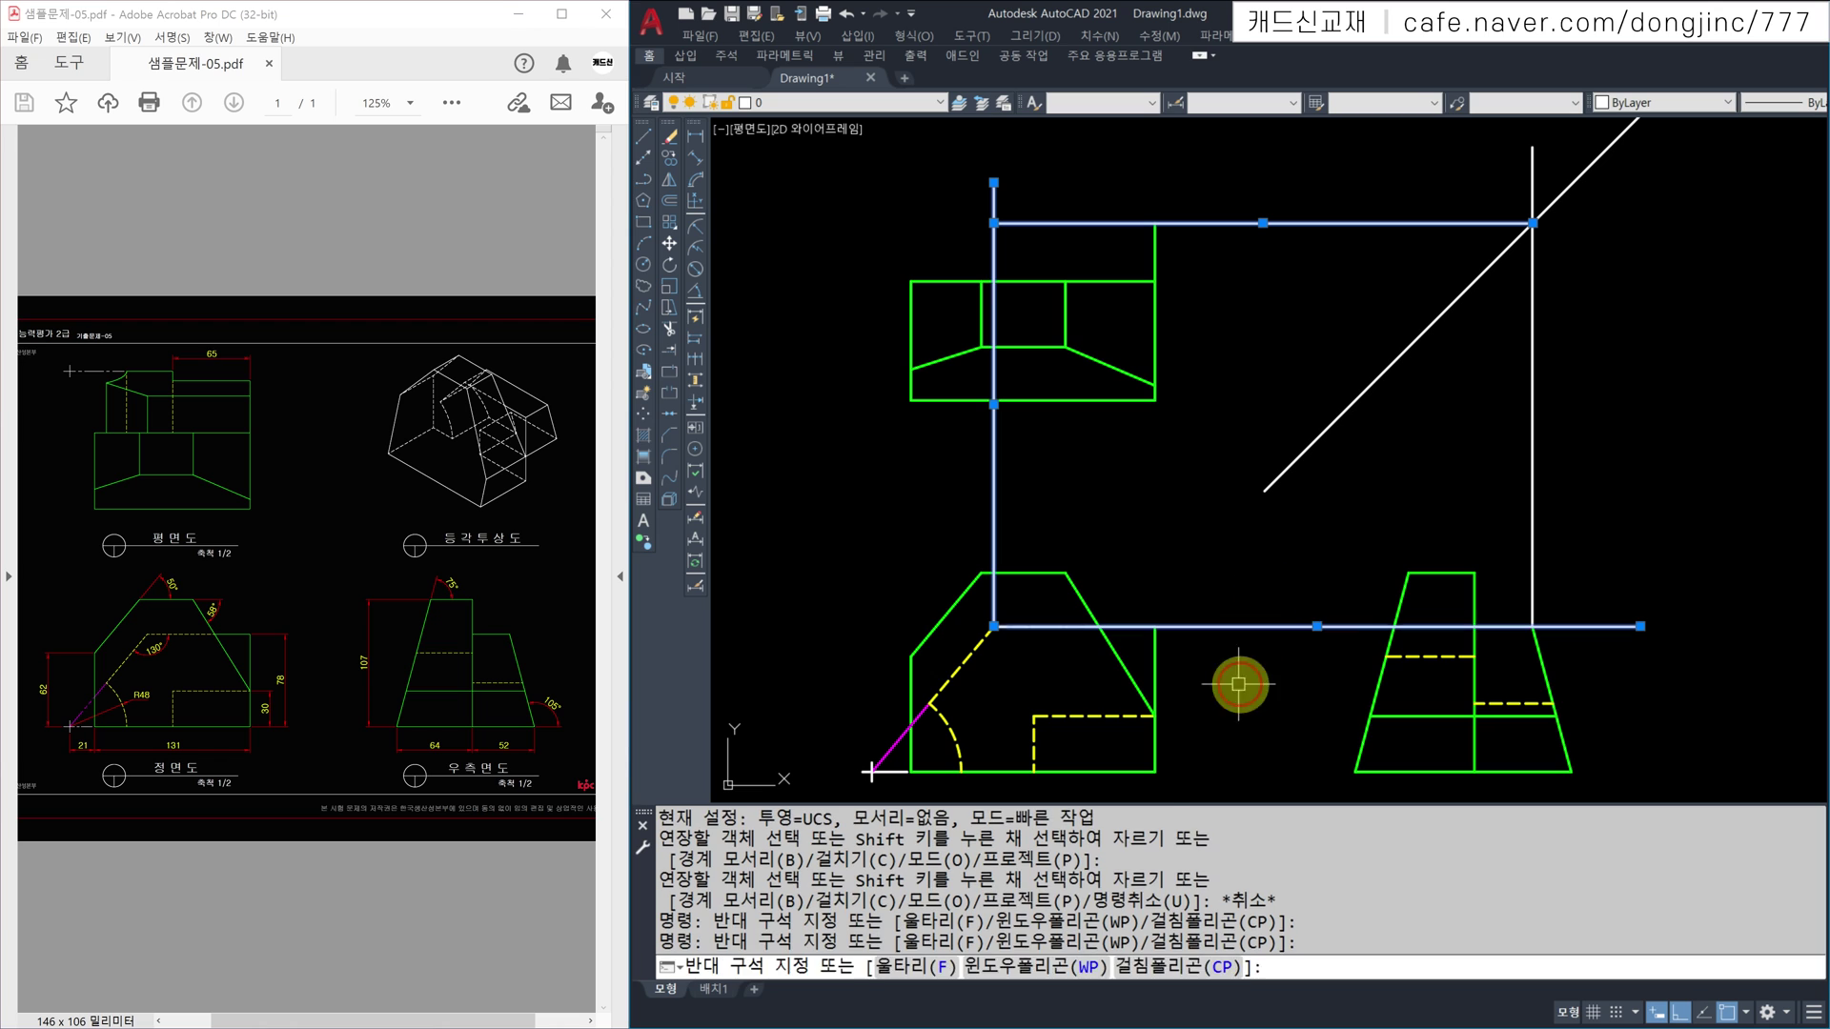
pyautogui.click(1519, 417)
pyautogui.click(1241, 384)
pyautogui.press('Delete')
pyautogui.write('E')
pyautogui.press('Return')
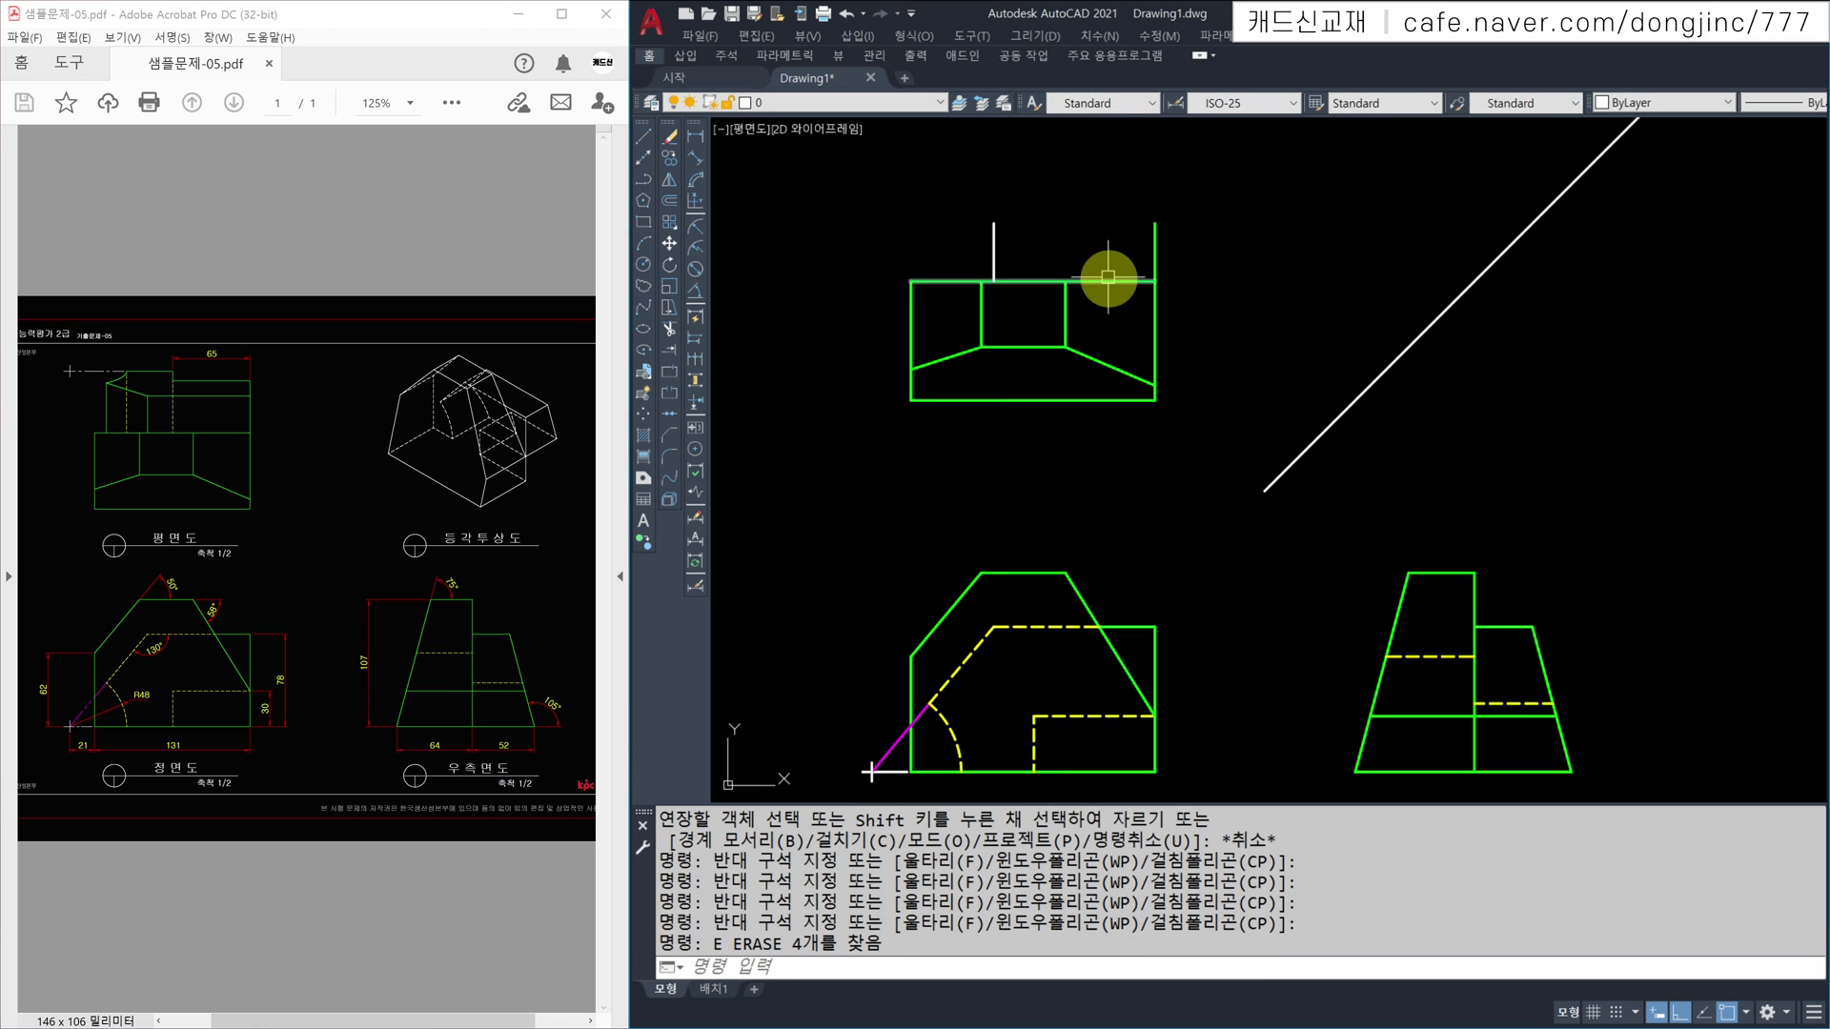
# Step: Draw a horizontal line joining the upper ends of the short vertical and the extended right edge in the top view
pyautogui.write('l')
pyautogui.press('Return')
pyautogui.click(993, 223)
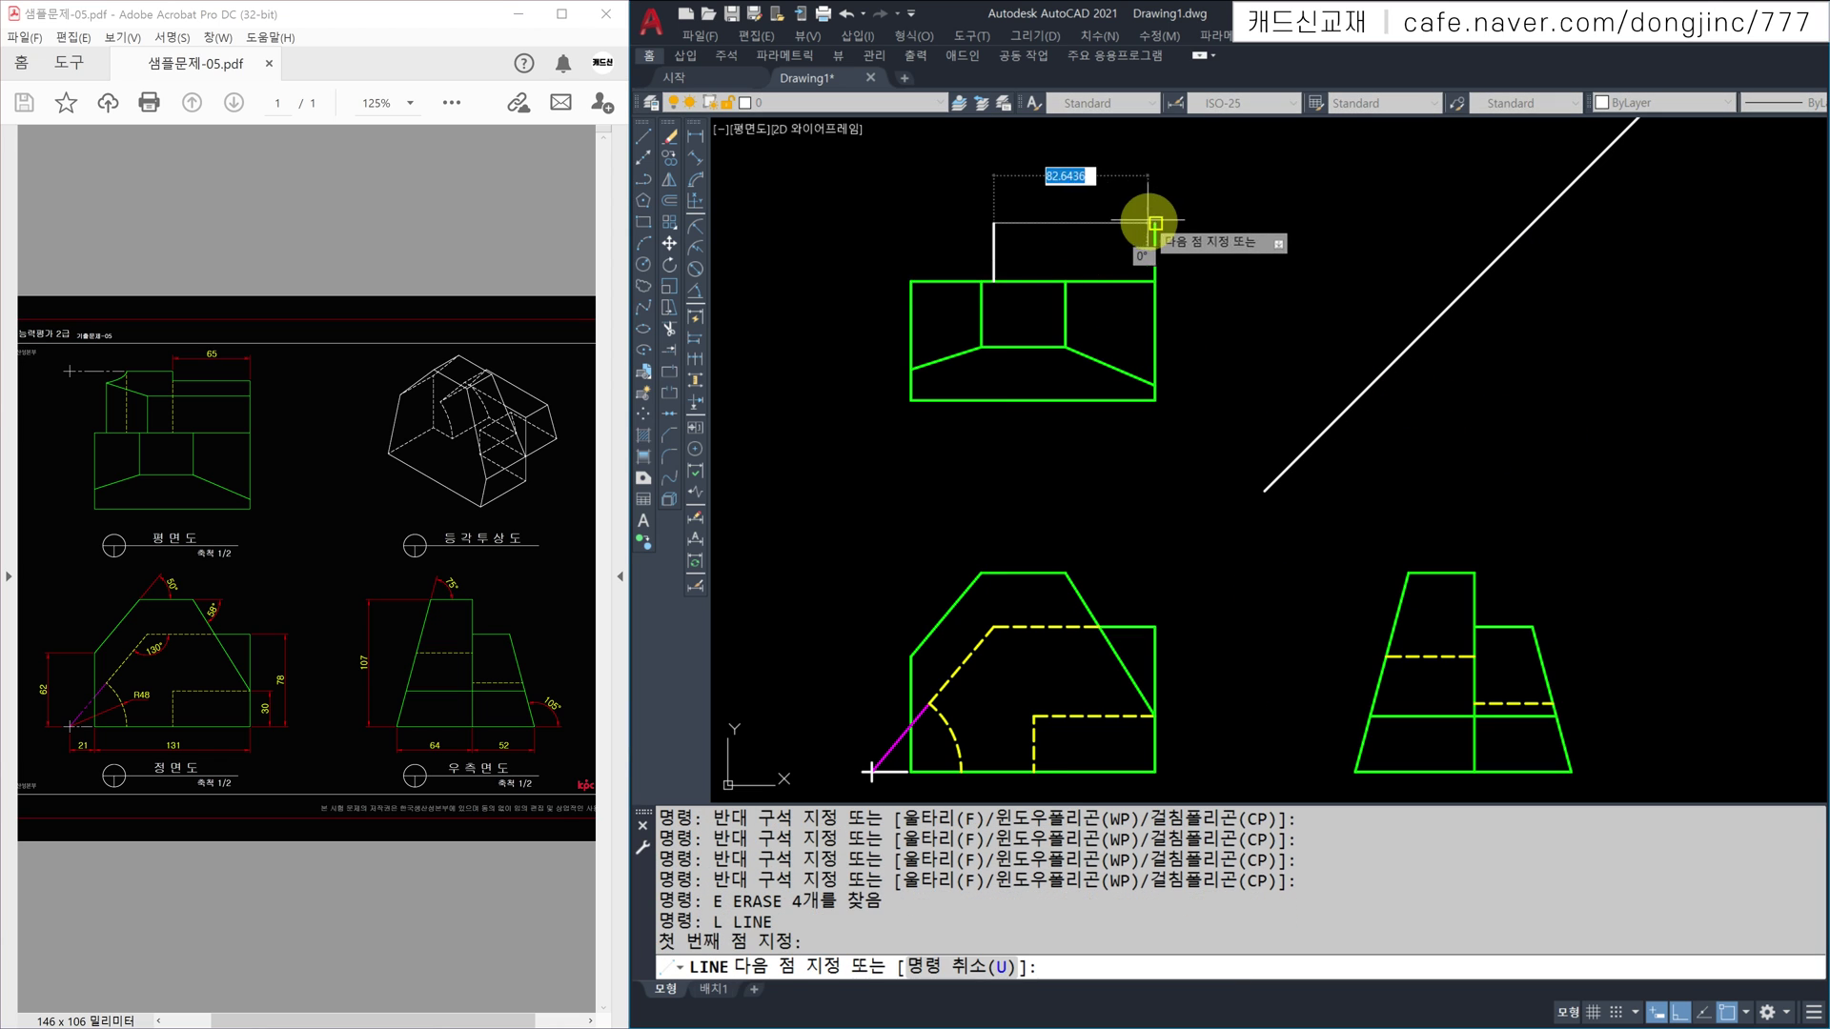
pyautogui.click(1155, 223)
pyautogui.press('Escape')
# Step: Match the two new white lines above the top view to the properties of its green right edge
pyautogui.write('MA')
pyautogui.press('Return')
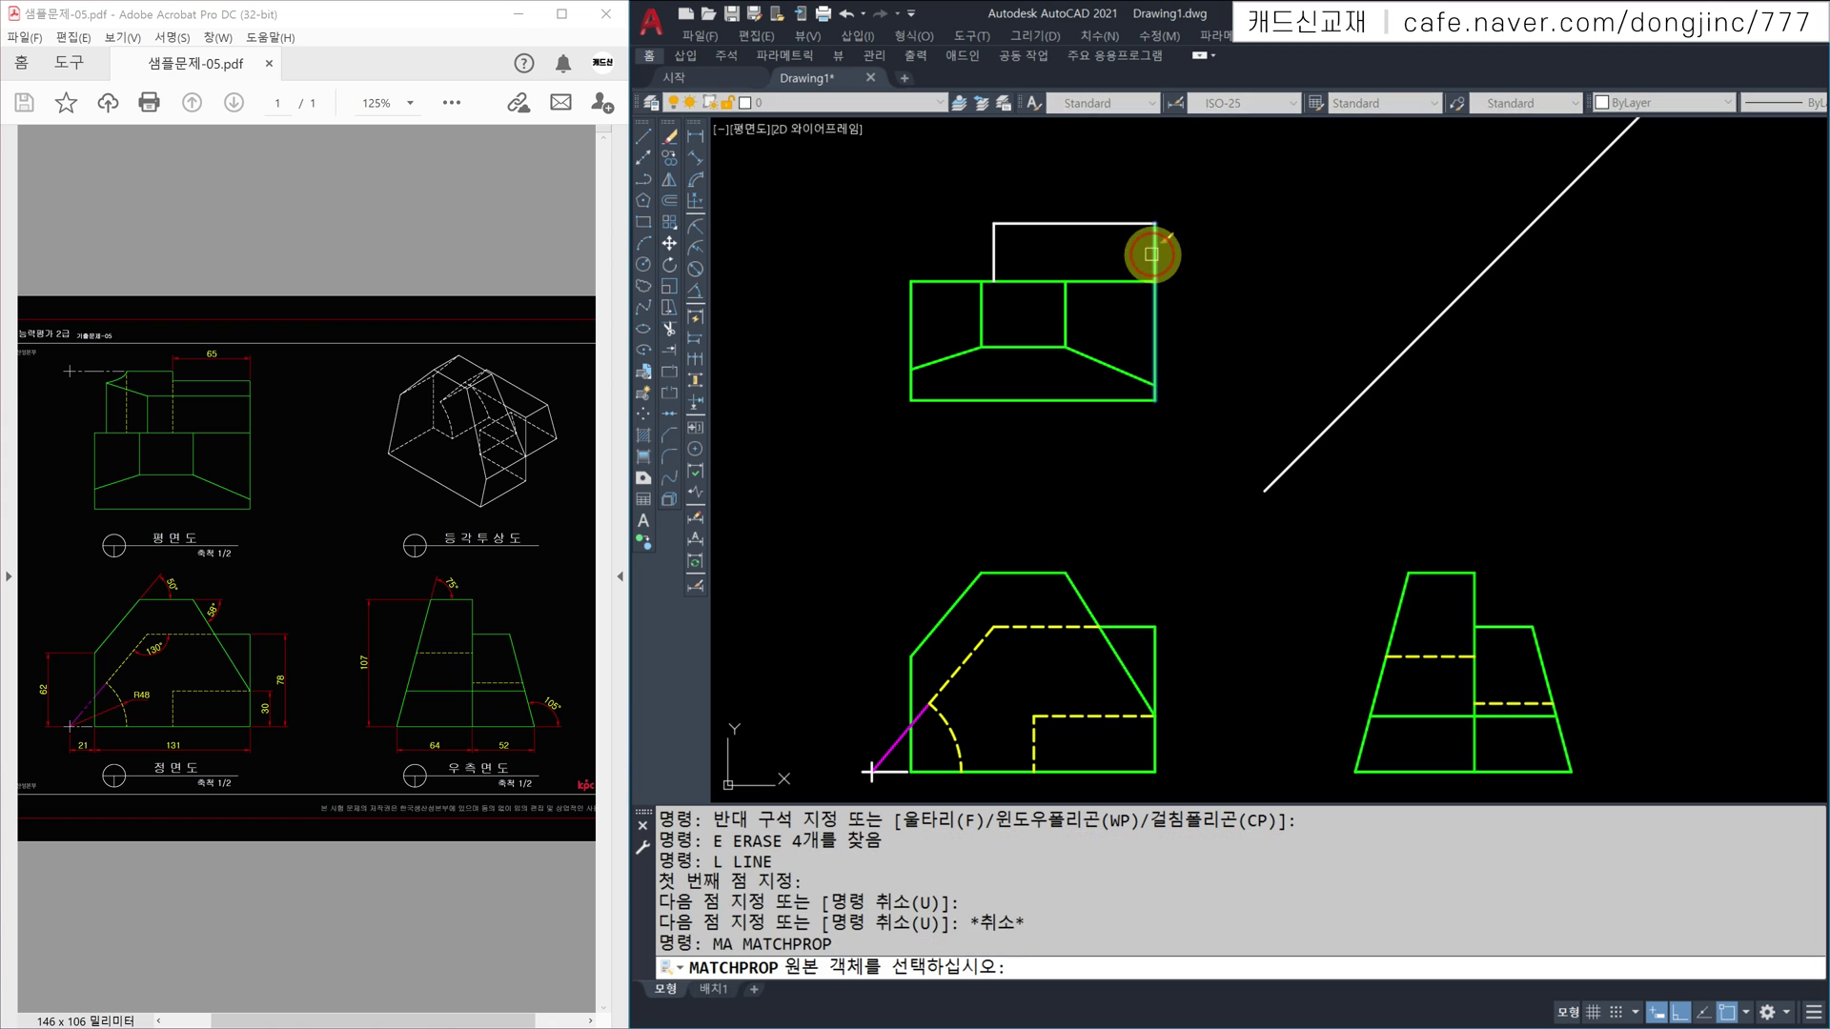
pyautogui.click(1155, 253)
pyautogui.click(1091, 183)
pyautogui.click(944, 248)
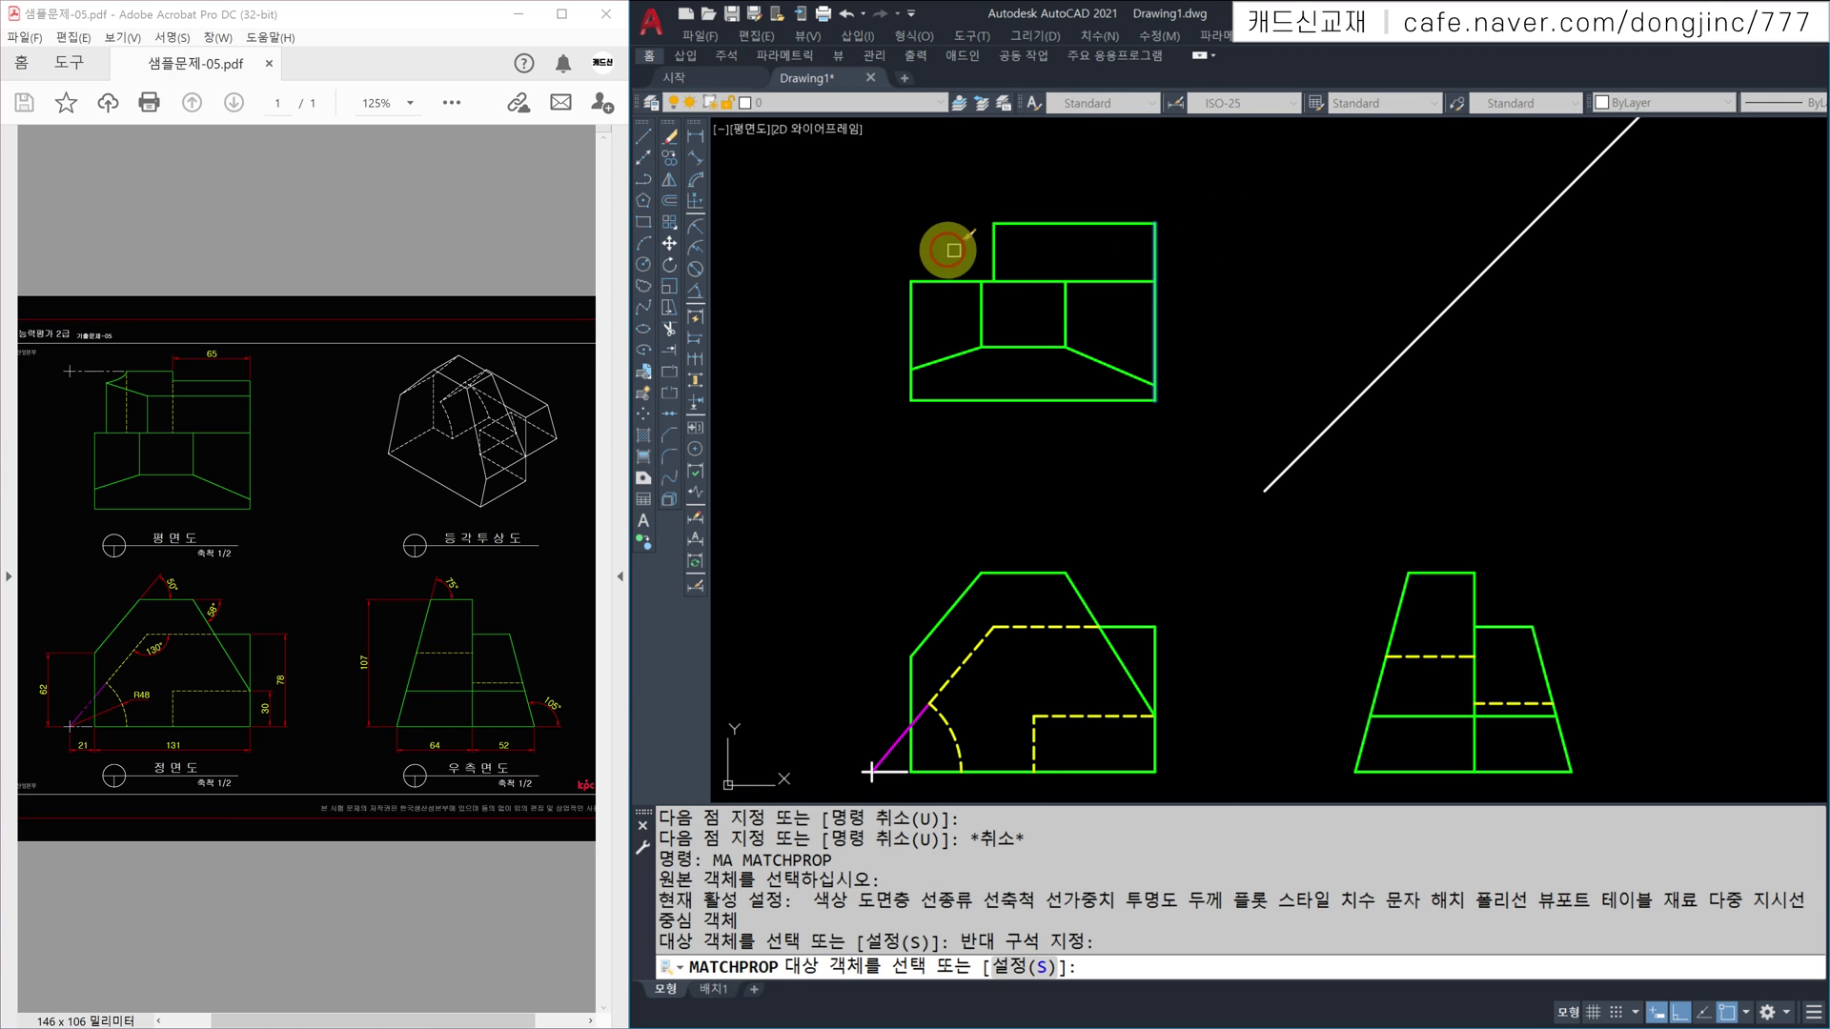
pyautogui.press('Escape')
pyautogui.press('Escape')
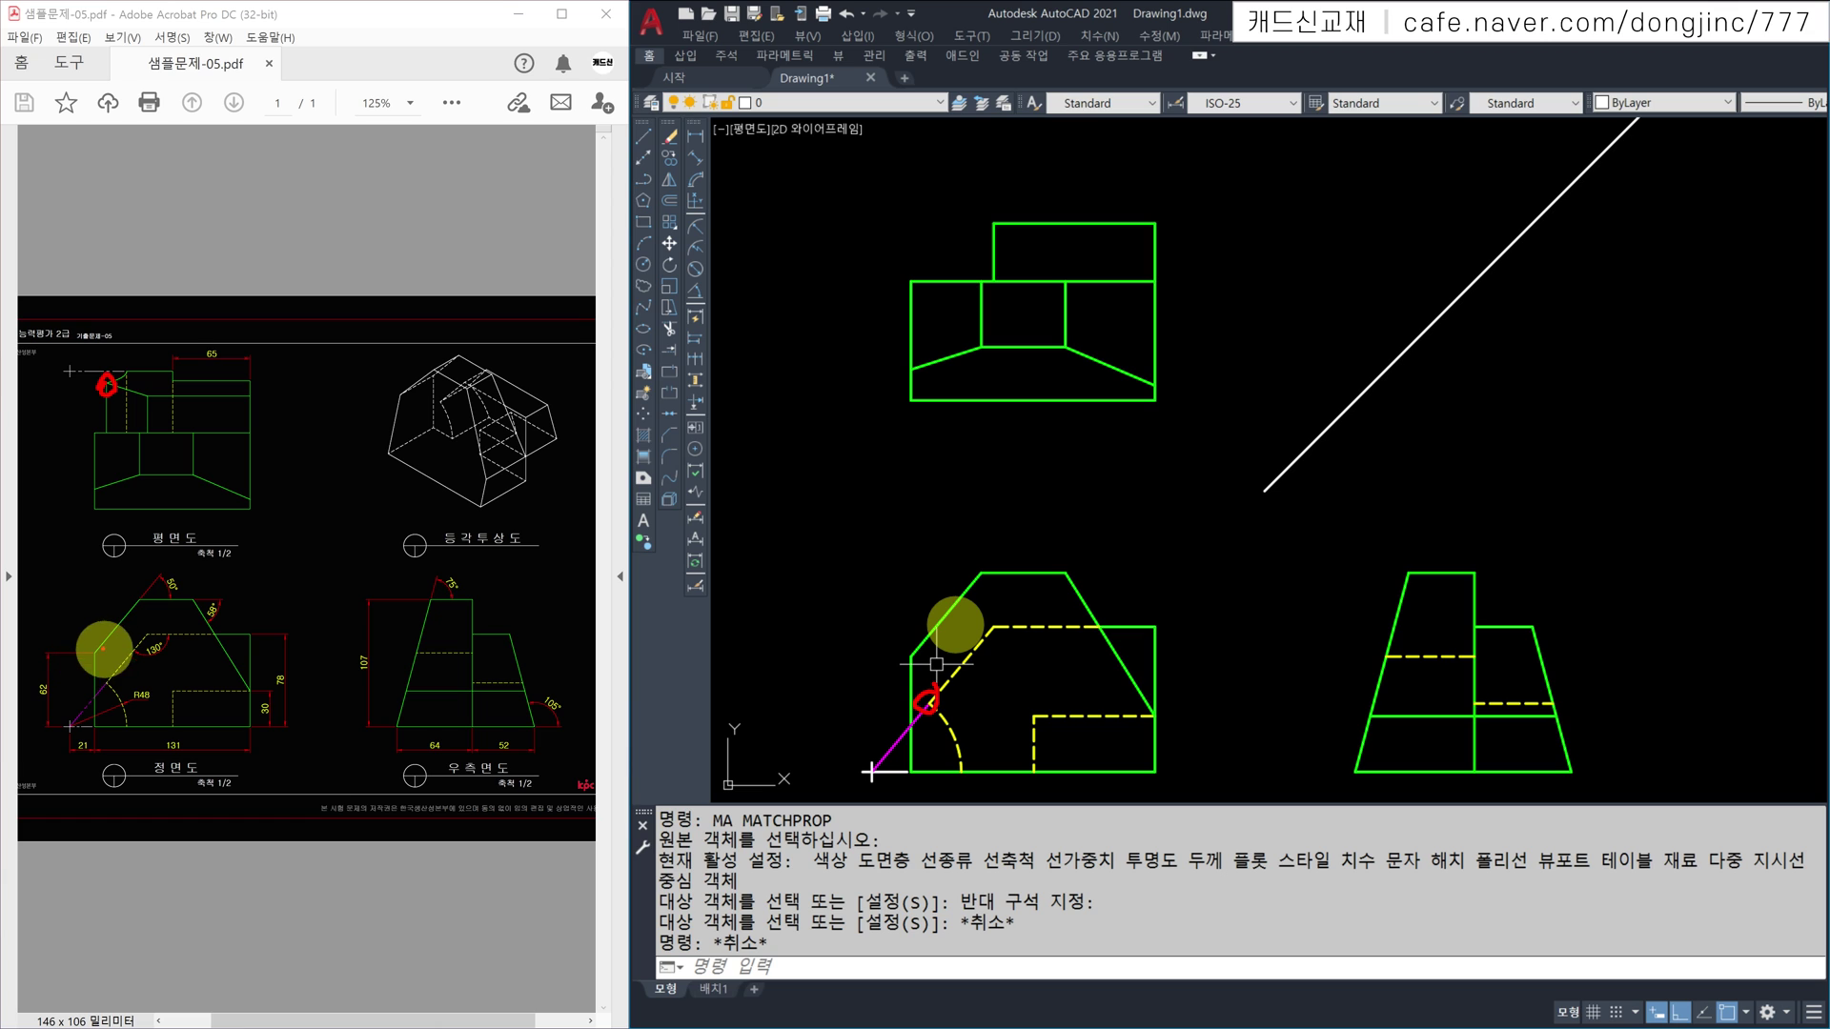
# Step: Draw a horizontal projection line from the junction of the front view's sloped hidden line and arc past the side view
pyautogui.moveTo(120, 681)
pyautogui.mouseDown()
pyautogui.moveTo(527, 675)
pyautogui.moveTo(520, 411)
pyautogui.moveTo(119, 396)
pyautogui.mouseUp()
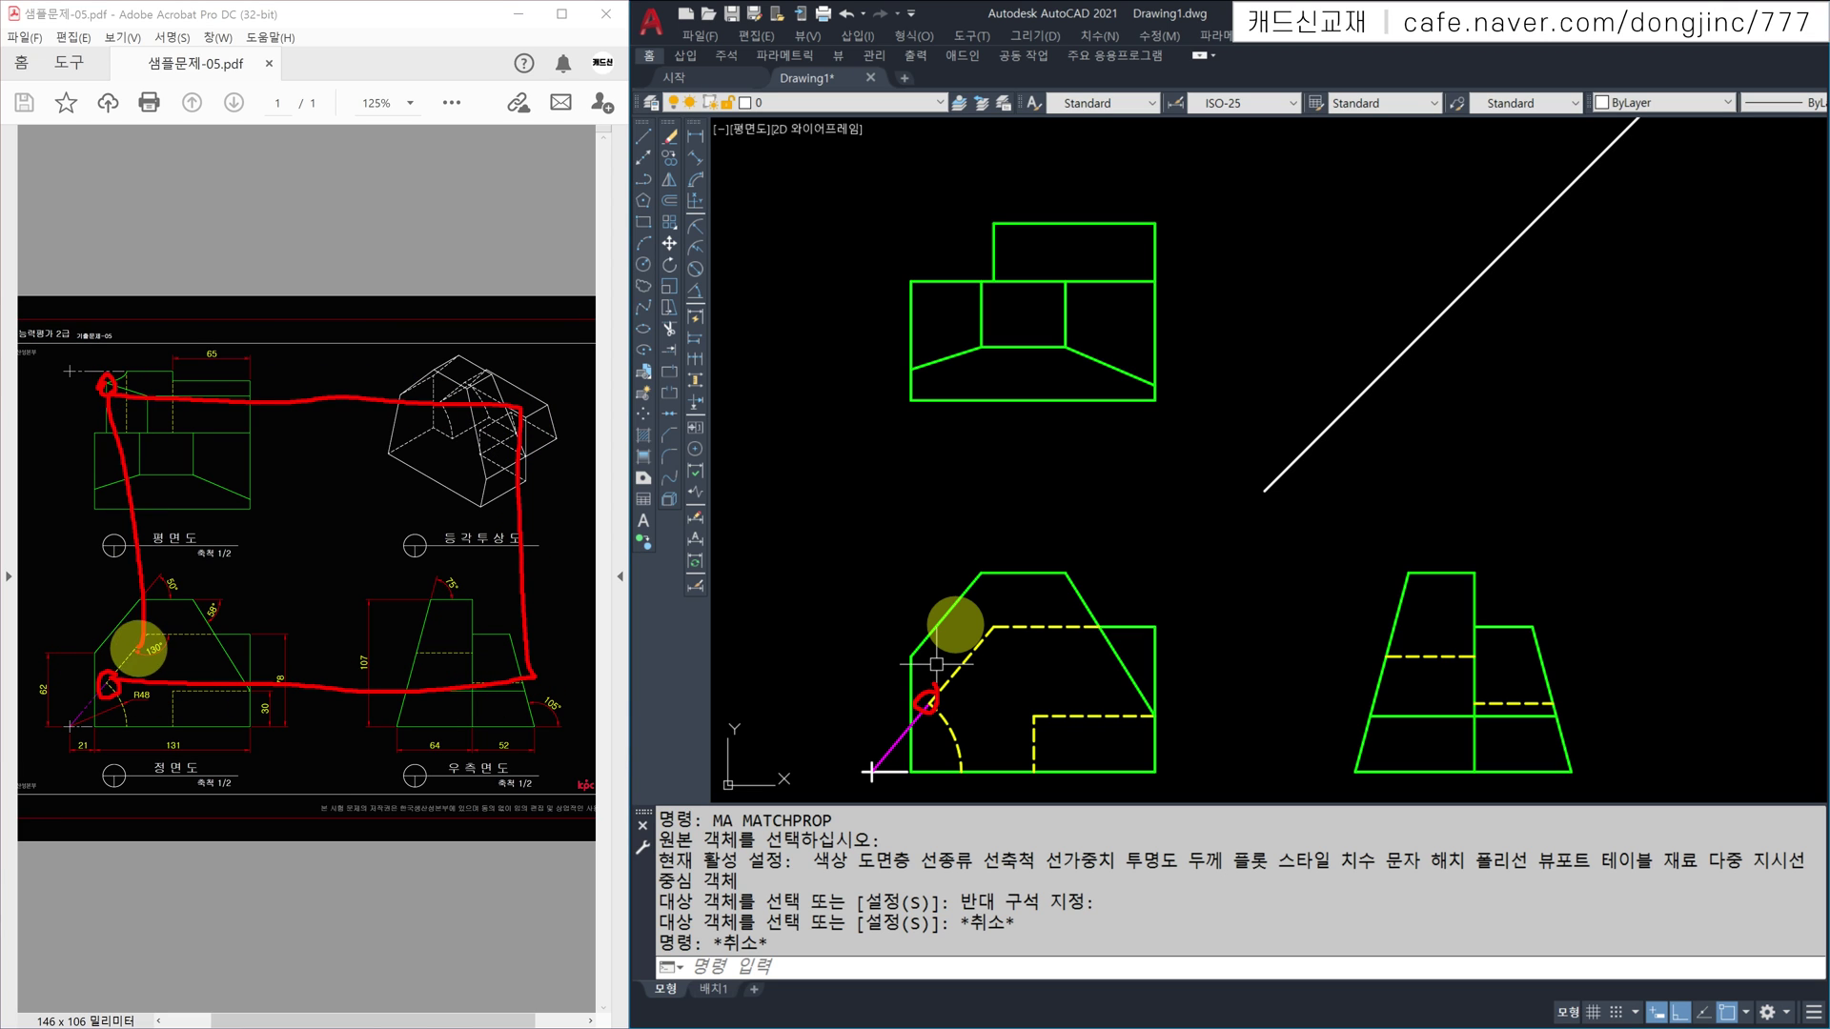
pyautogui.press('Escape')
pyautogui.press('Escape')
pyautogui.write('l')
pyautogui.press('Return')
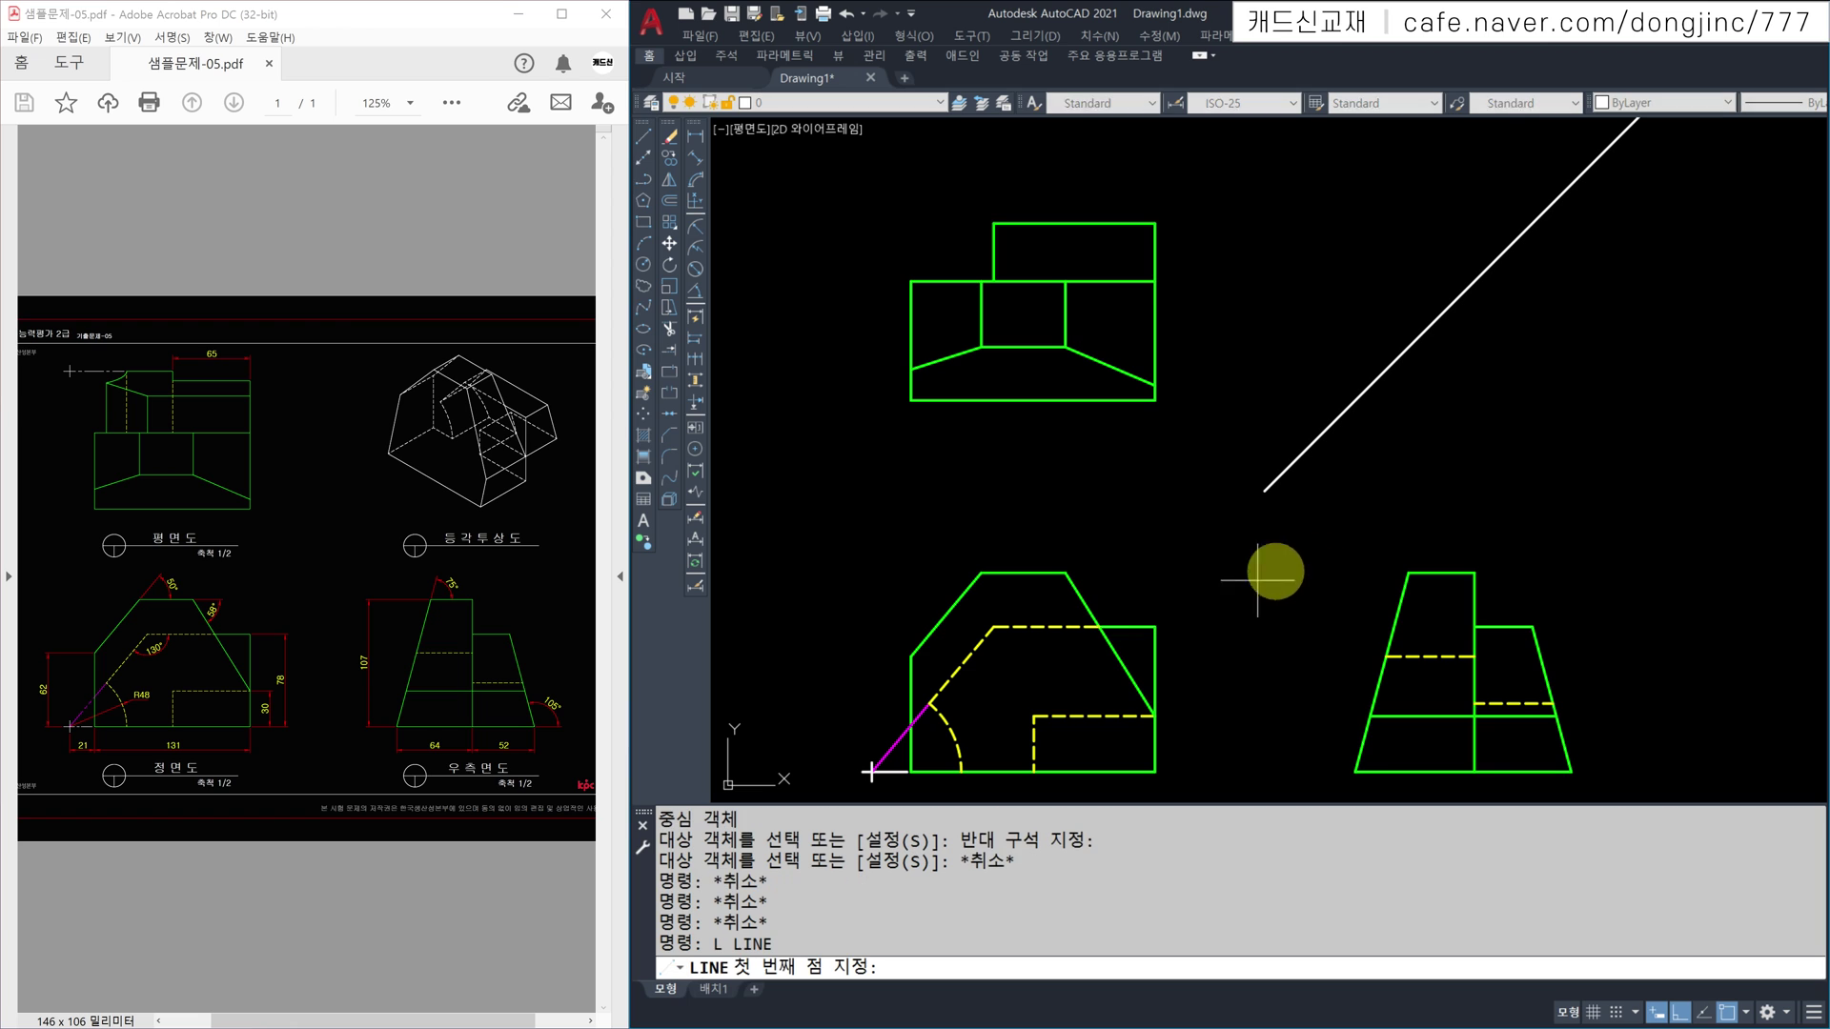
pyautogui.click(929, 703)
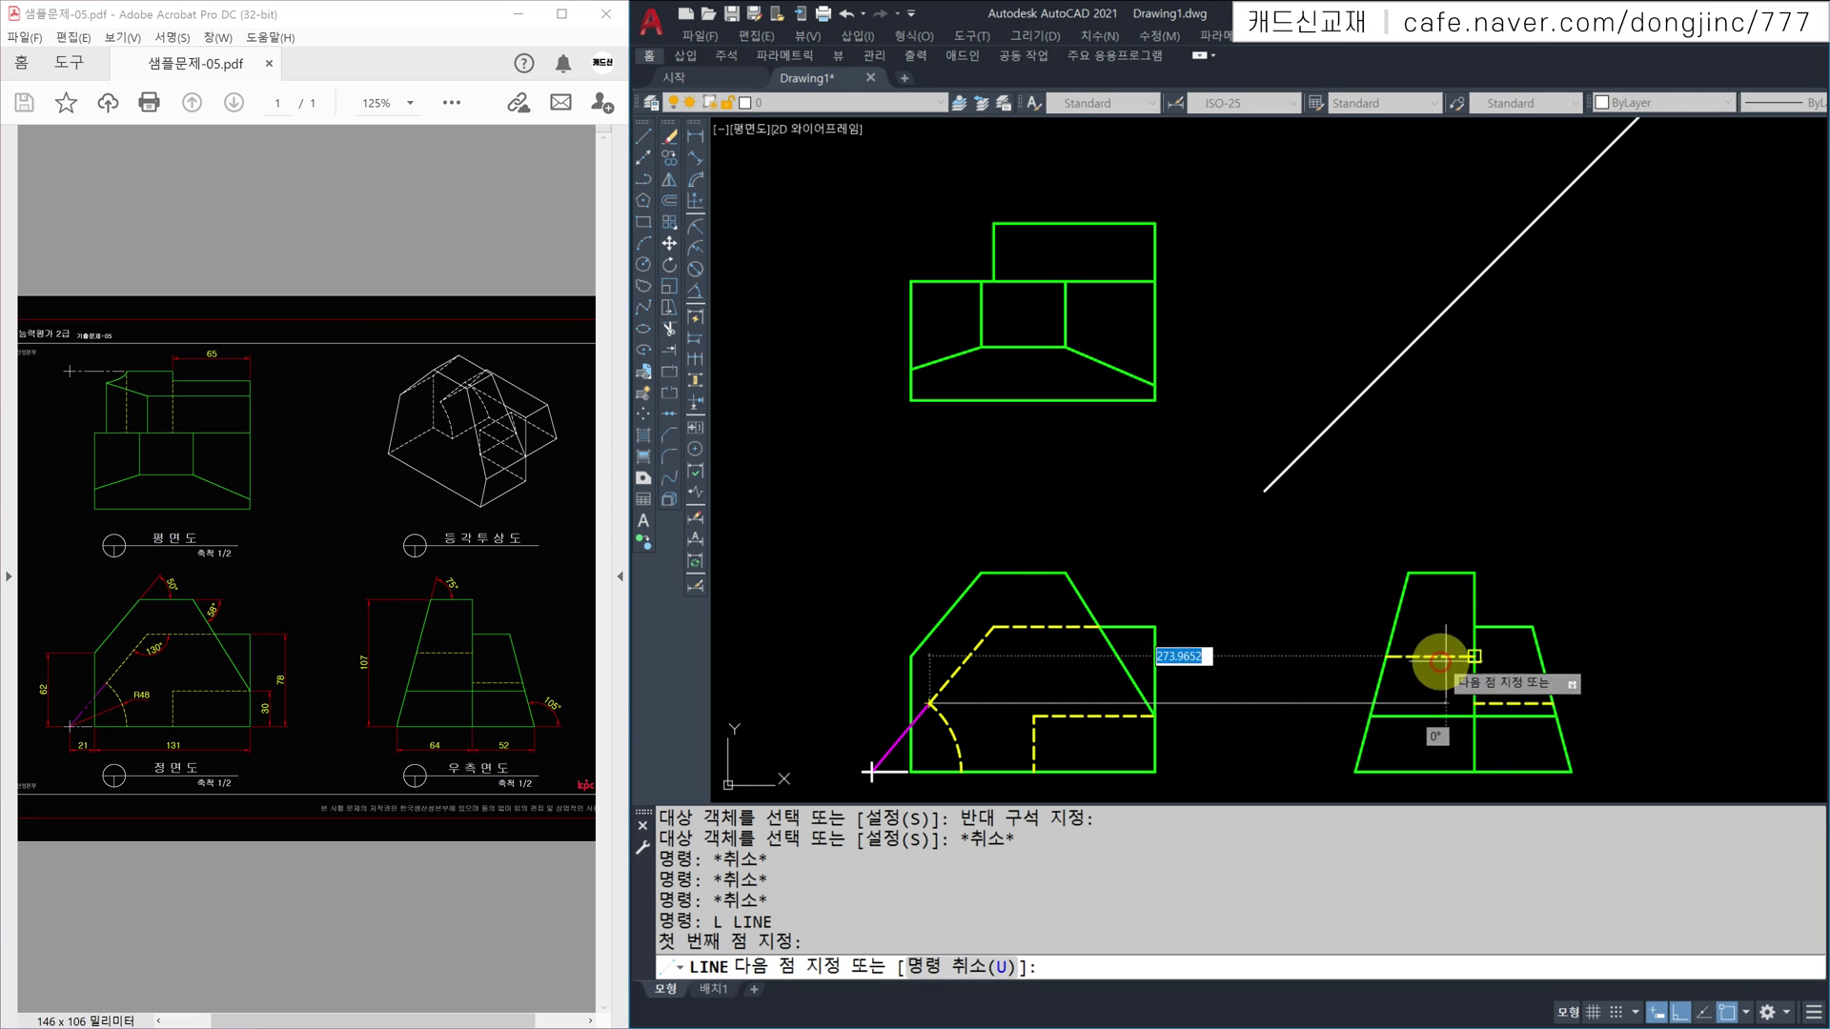
pyautogui.click(1661, 645)
pyautogui.press('Escape')
# Step: Project the right end of the side view's narrower-part hidden line up past the diagonal, and from the diagonal horizontally past the top view
pyautogui.press('Return')
pyautogui.click(1552, 703)
pyautogui.click(1515, 134)
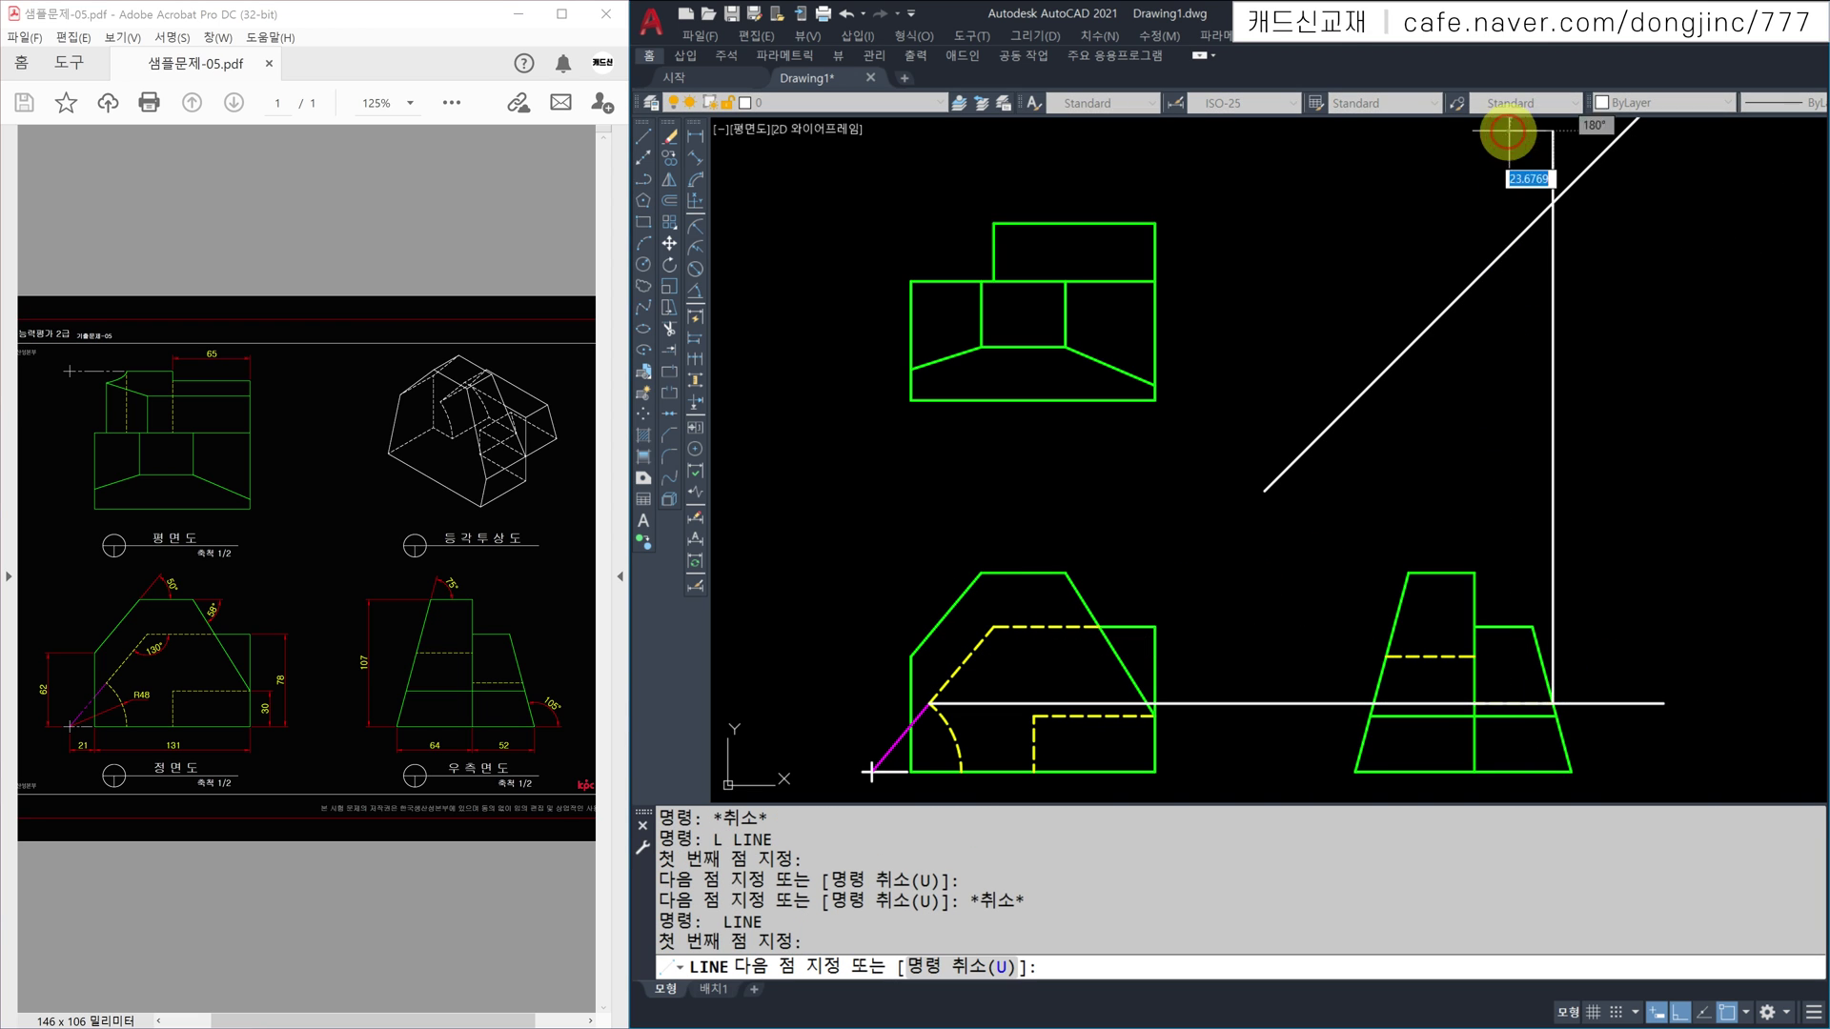
pyautogui.press('Escape')
pyautogui.press('Return')
pyautogui.click(1552, 203)
pyautogui.click(840, 203)
pyautogui.press('Escape')
# Step: Draw a vertical projection line from the front view's arc and sloped hidden line junction up past the top view
pyautogui.press('Return')
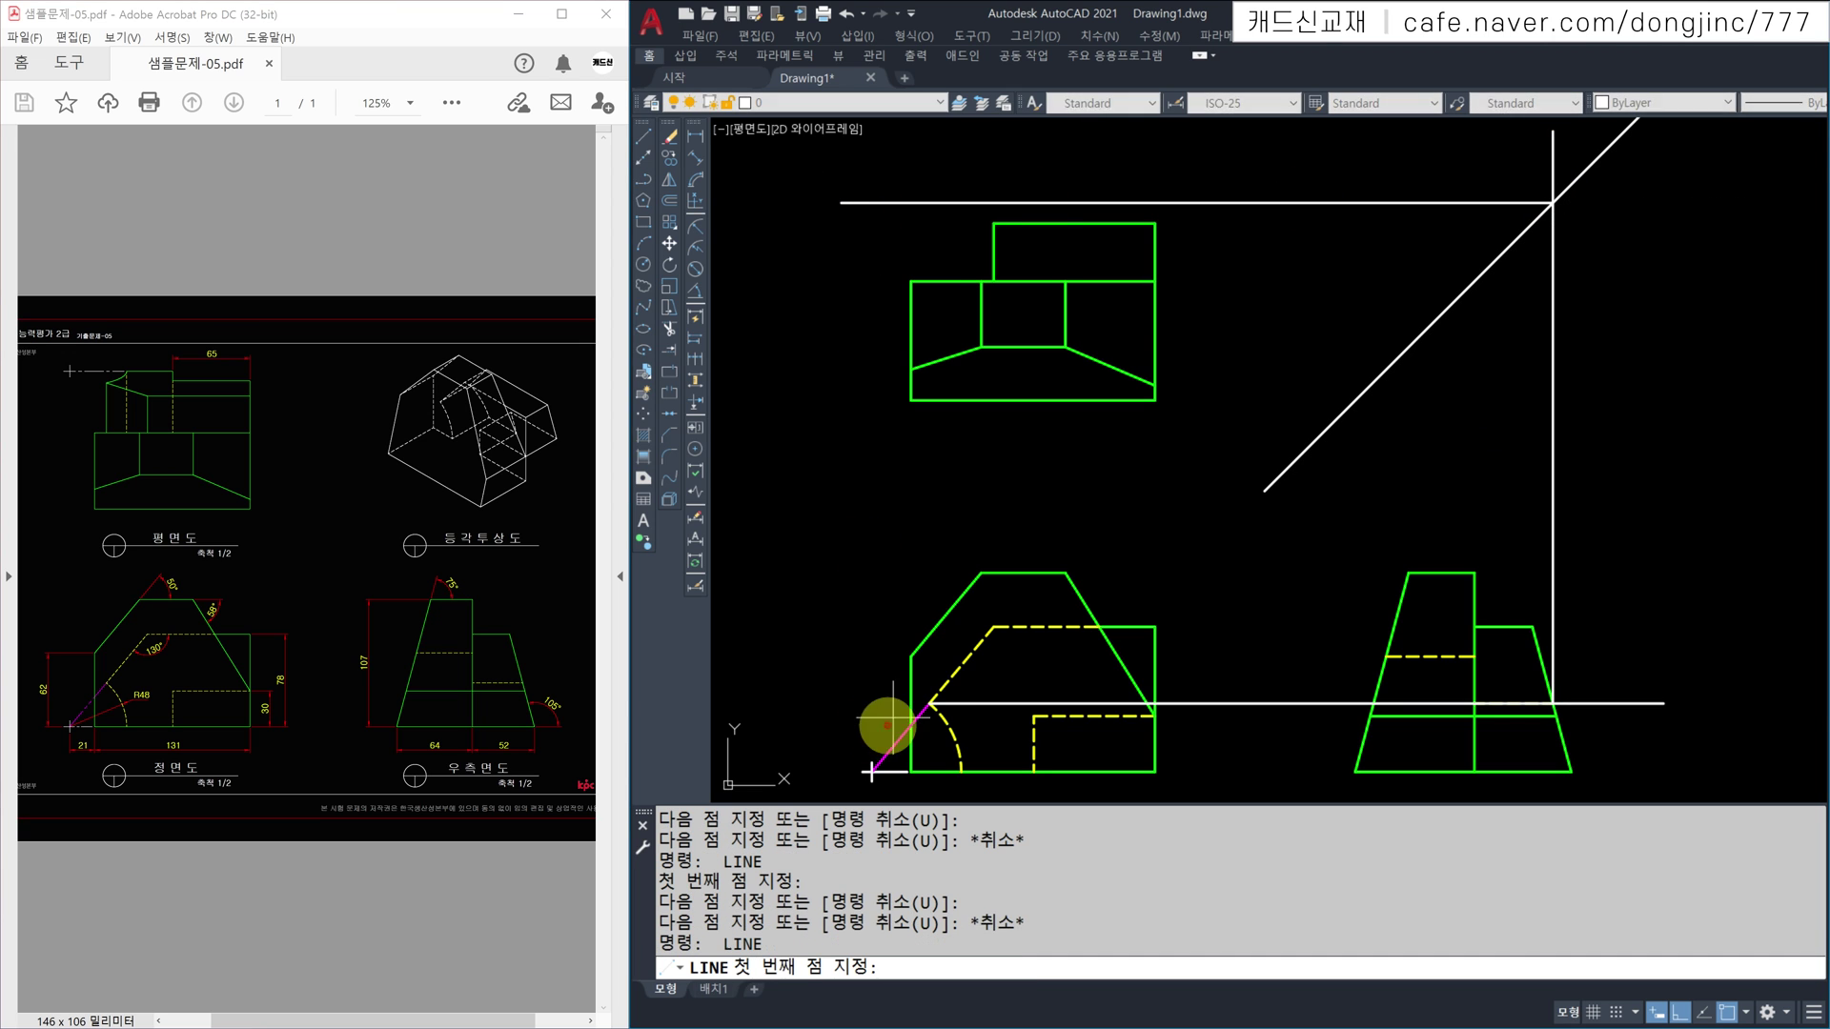
pyautogui.click(930, 703)
pyautogui.click(956, 122)
pyautogui.press('Escape')
# Step: Draw a slanted line from the upper left corner of the top view's rear block to the projection lines' intersection
pyautogui.press('Return')
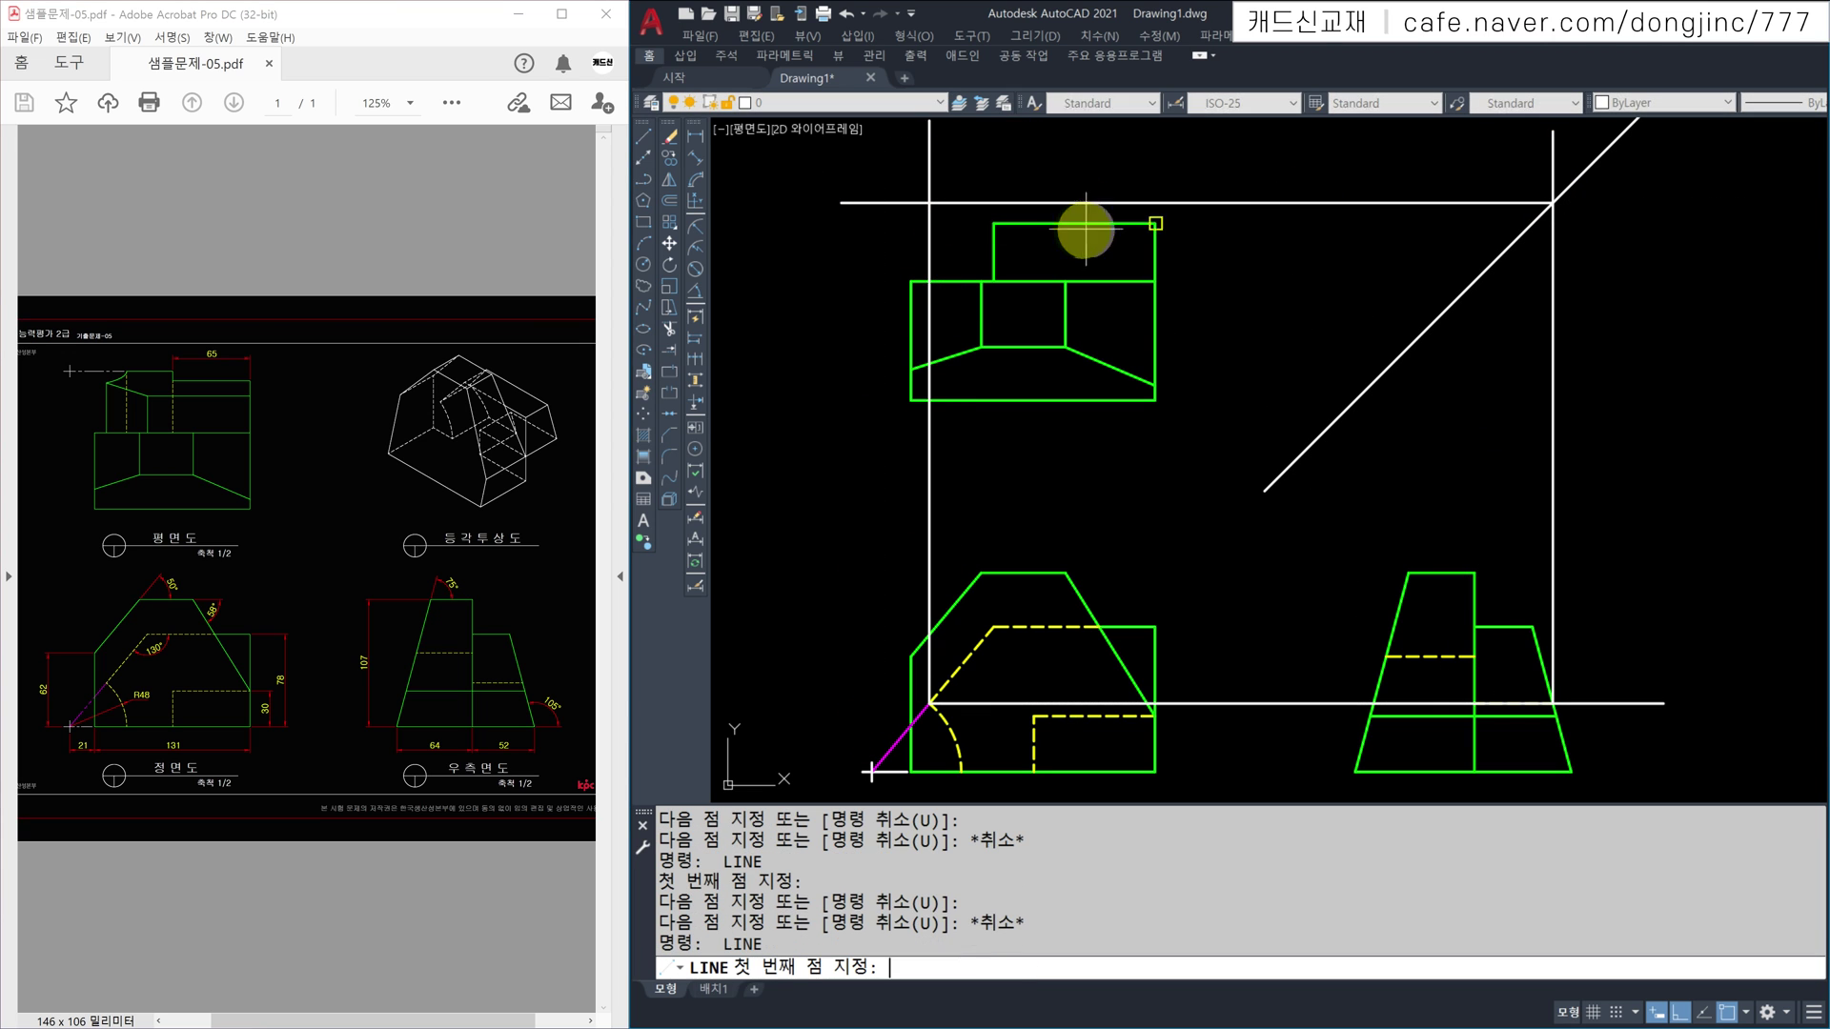
pyautogui.click(994, 223)
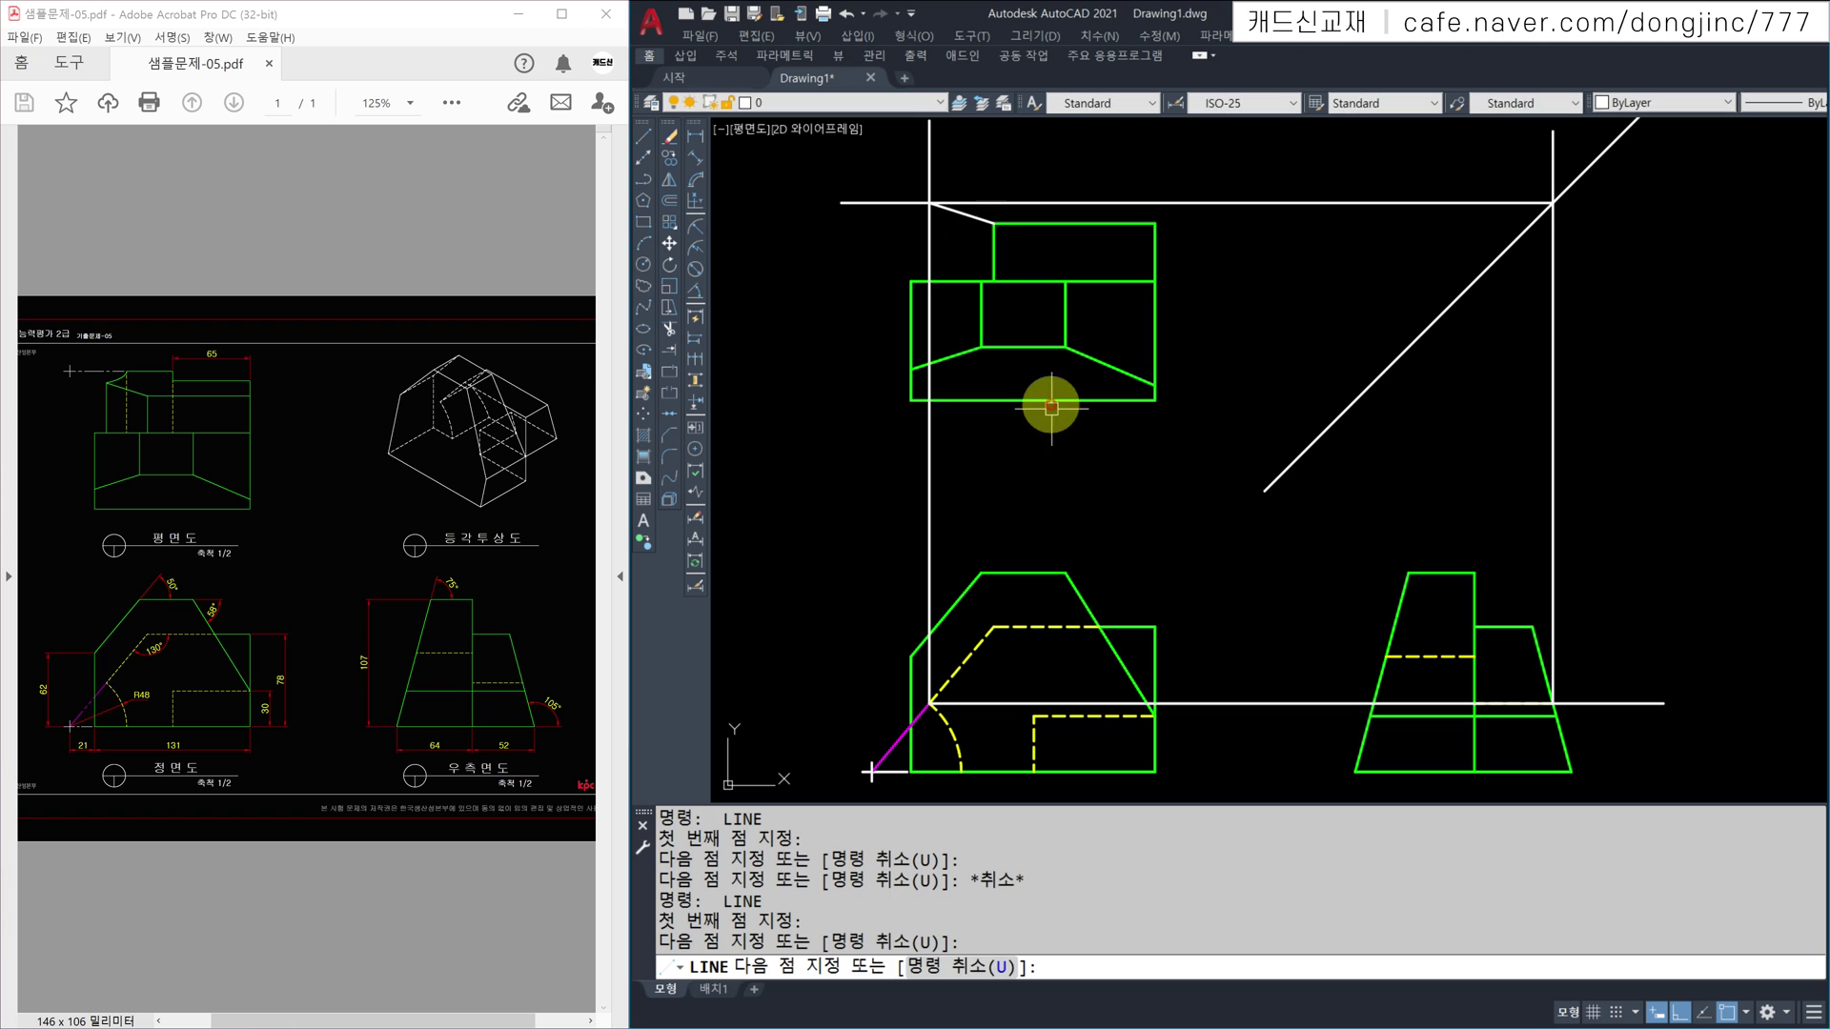
pyautogui.press('Escape')
# Step: Erase the four projection lines used to locate the slanted edge's outer end
pyautogui.click(1048, 465)
pyautogui.click(792, 483)
pyautogui.click(1615, 420)
pyautogui.click(1513, 475)
pyautogui.click(1252, 164)
pyautogui.click(1207, 294)
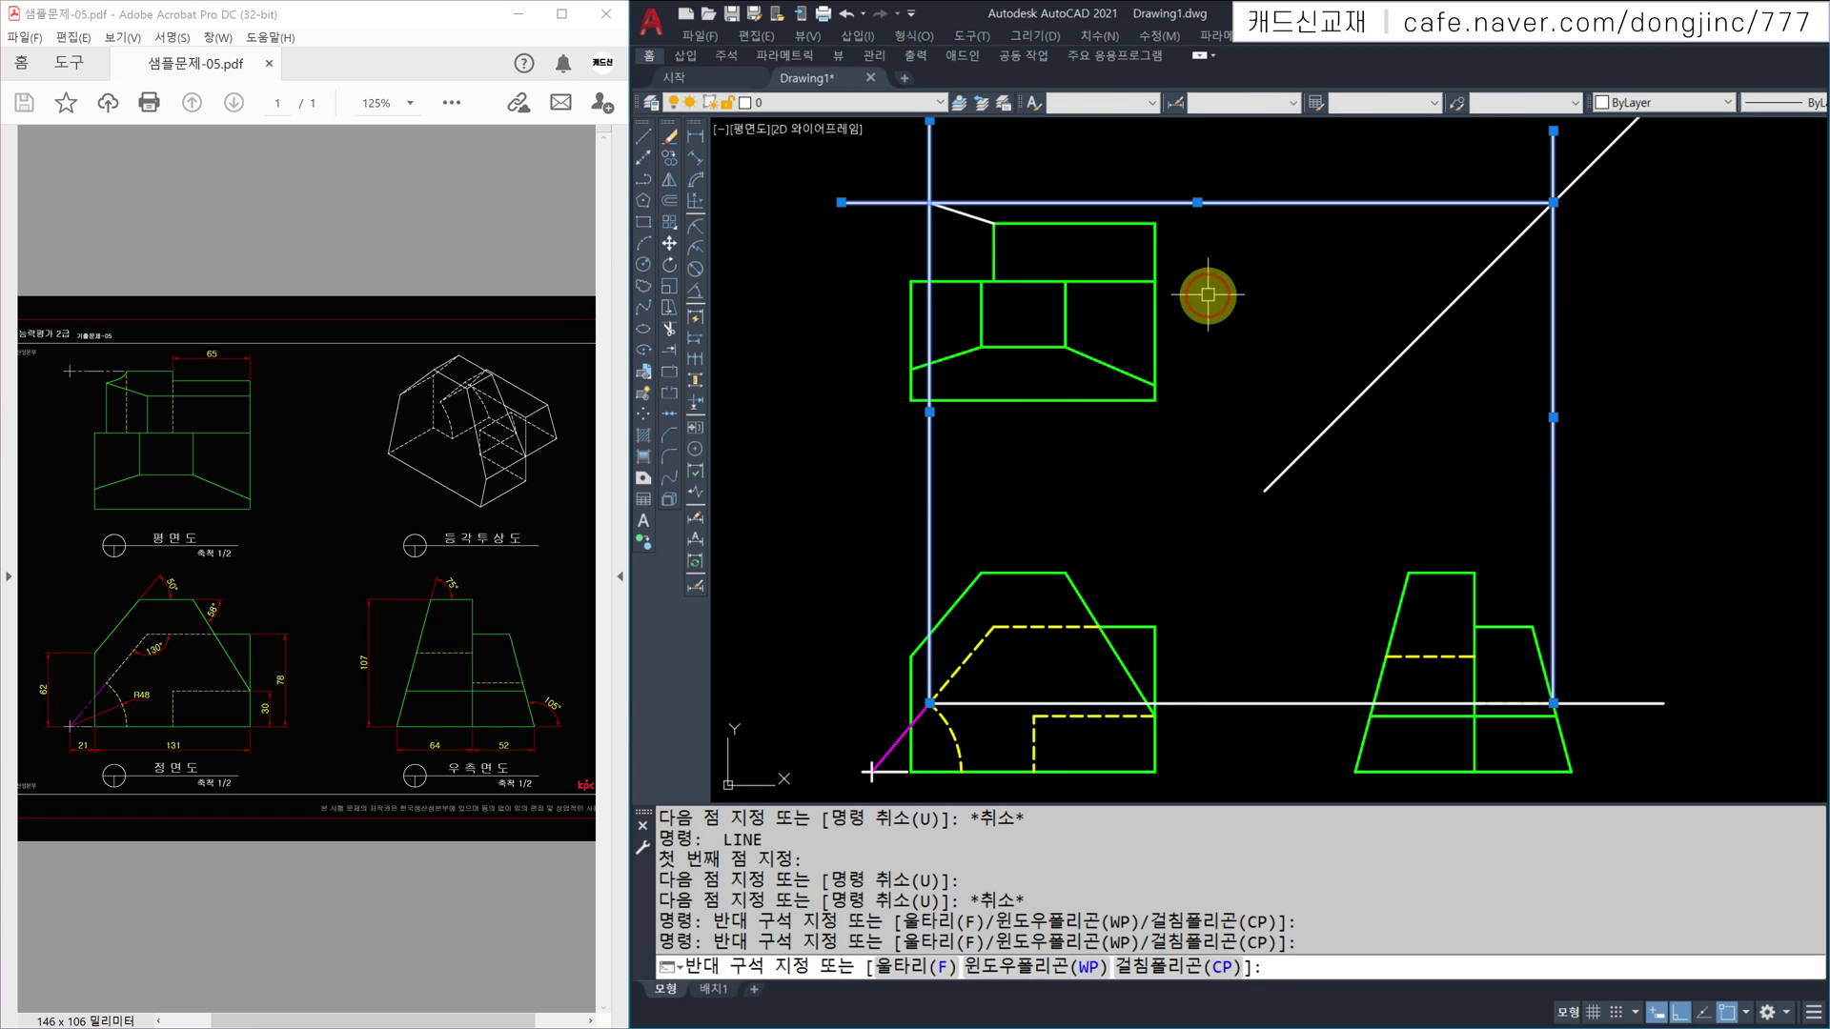
pyautogui.click(1235, 641)
pyautogui.click(1237, 738)
pyautogui.write('e')
pyautogui.press('Return')
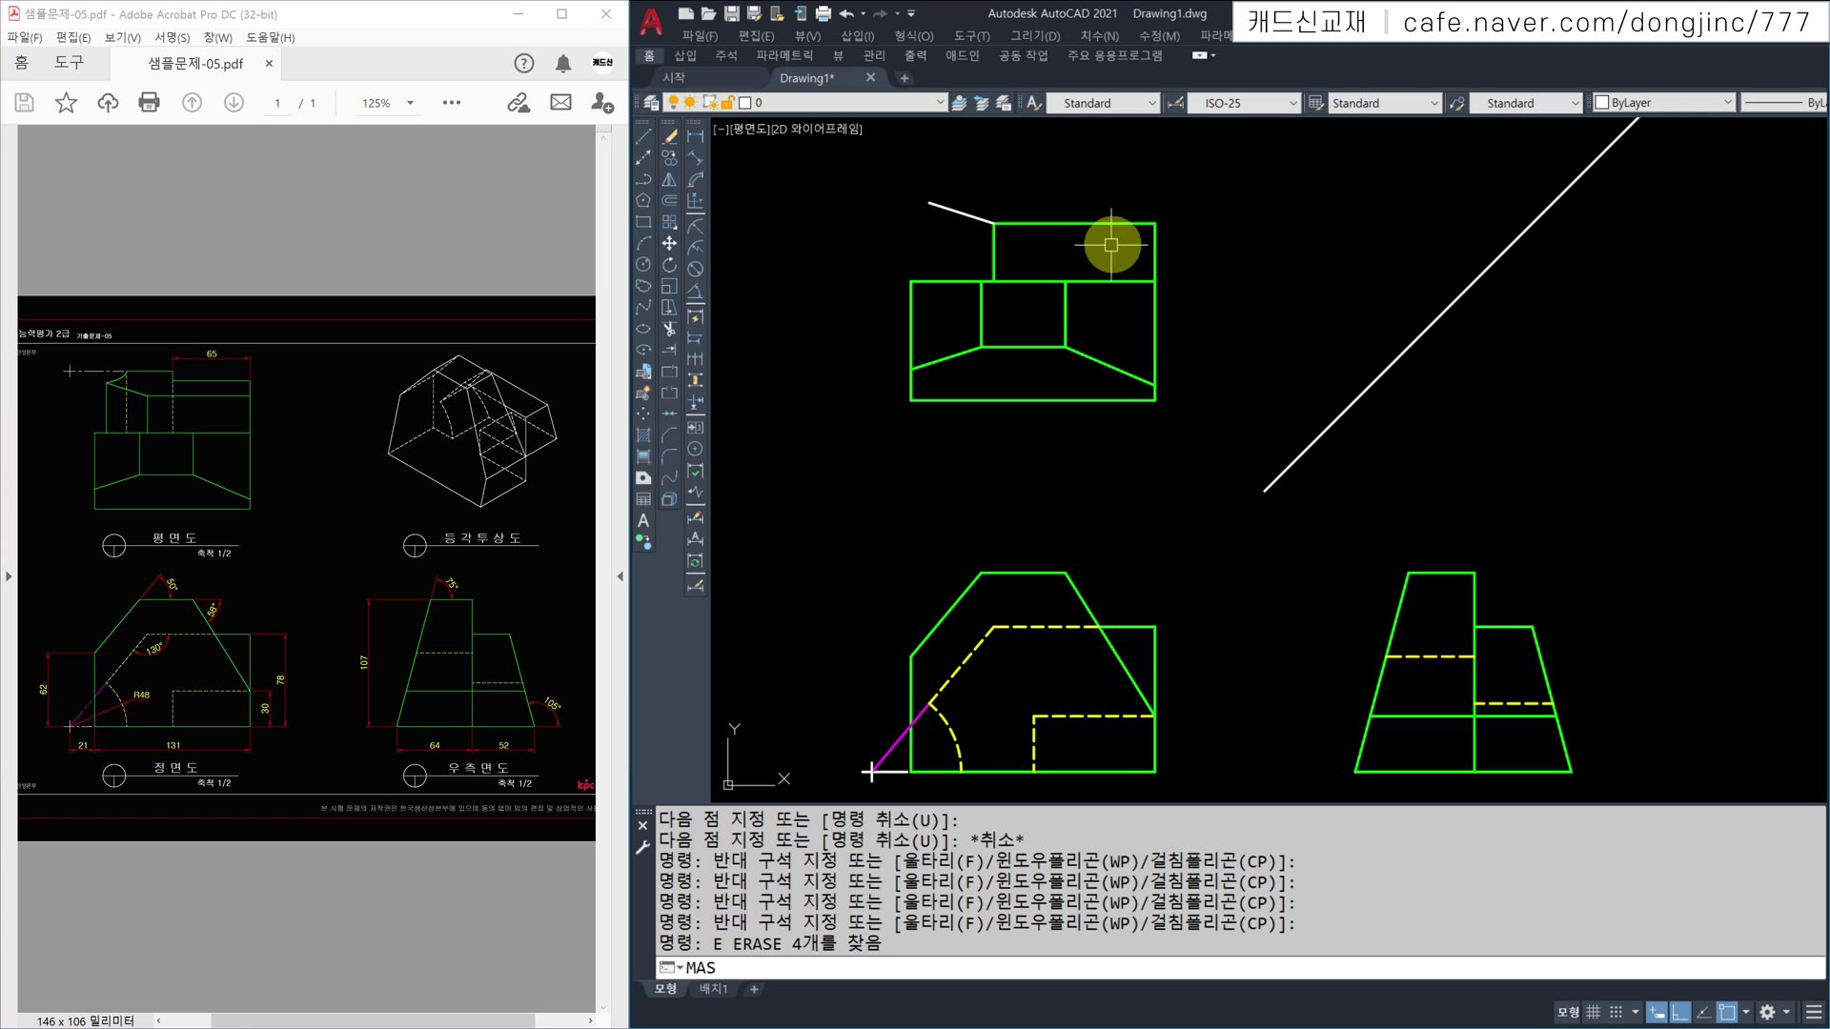
# Step: Match the slanted line in the top view to the properties of the adjacent green vertical edge
pyautogui.write('mas')
pyautogui.press('Escape')
pyautogui.press('Escape')
pyautogui.press('Return')
pyautogui.click(996, 251)
pyautogui.click(1013, 196)
pyautogui.click(963, 217)
pyautogui.press('Escape')
# Step: Draw a vertical line from the slanted edge's outer end down to the upper edge of the top view's front block
pyautogui.write('l')
pyautogui.press('Return')
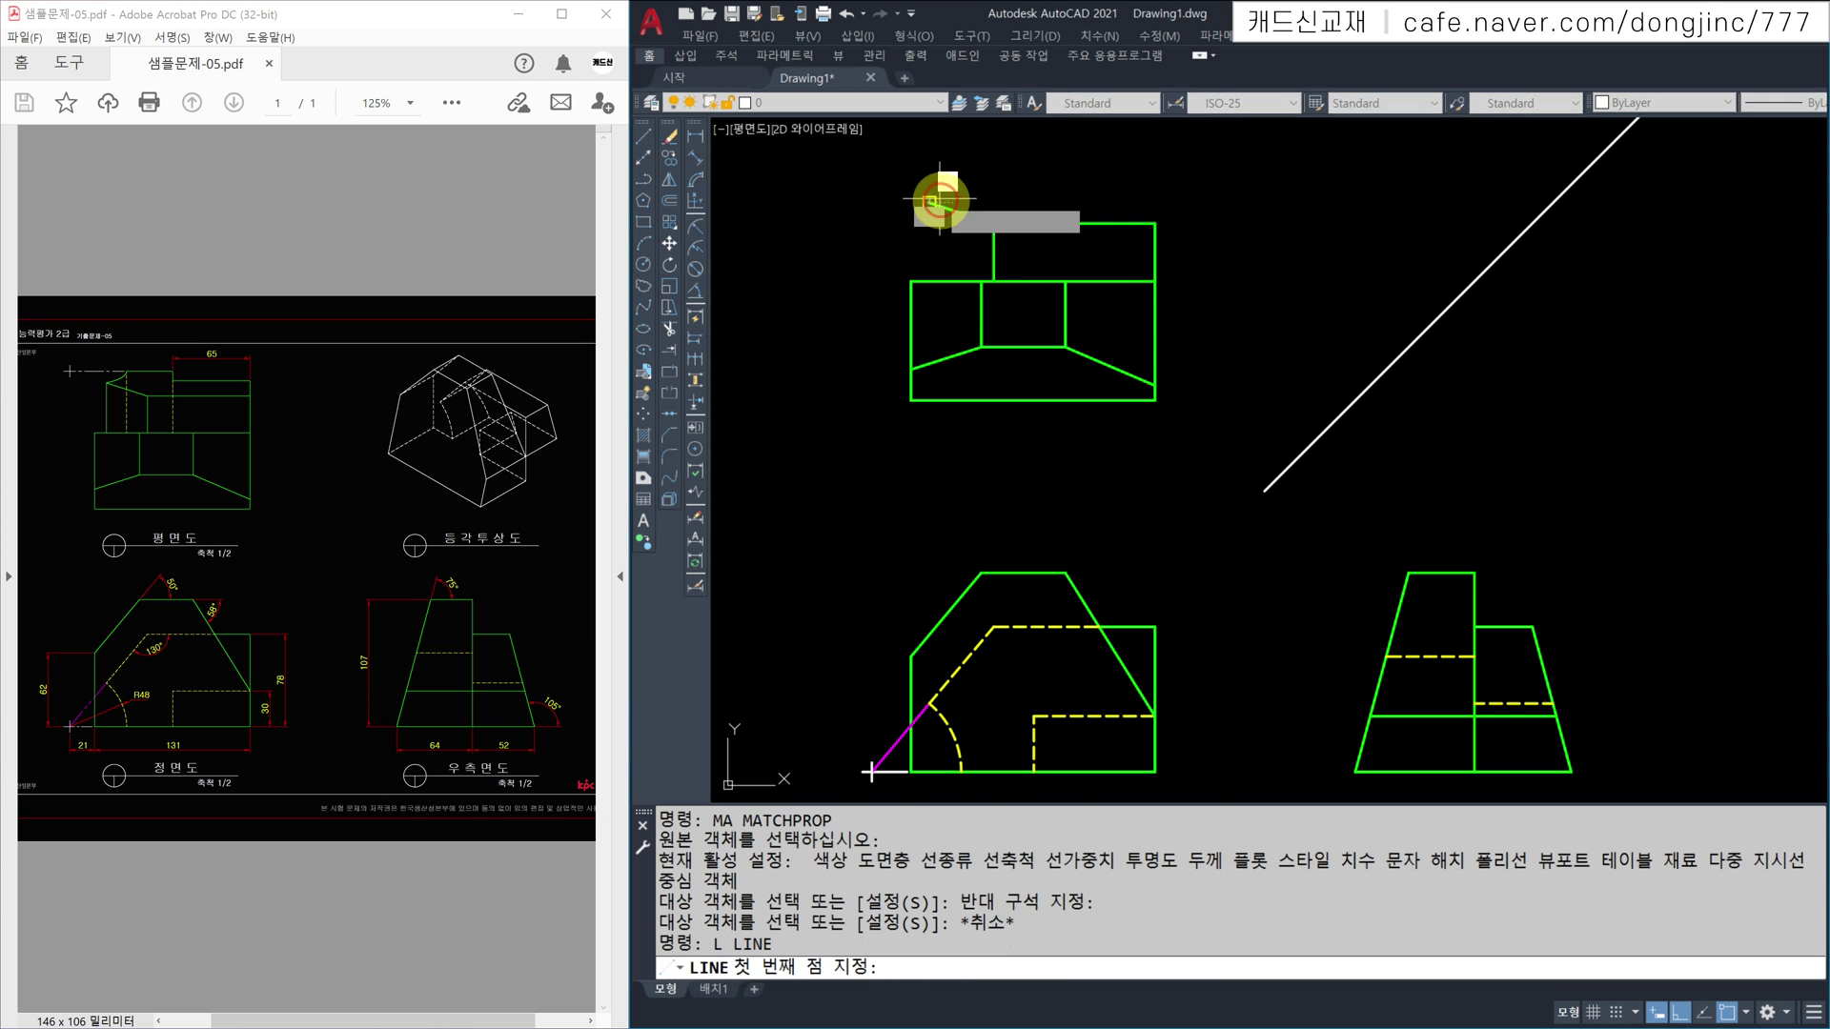
pyautogui.click(930, 205)
pyautogui.click(930, 281)
pyautogui.press('Escape')
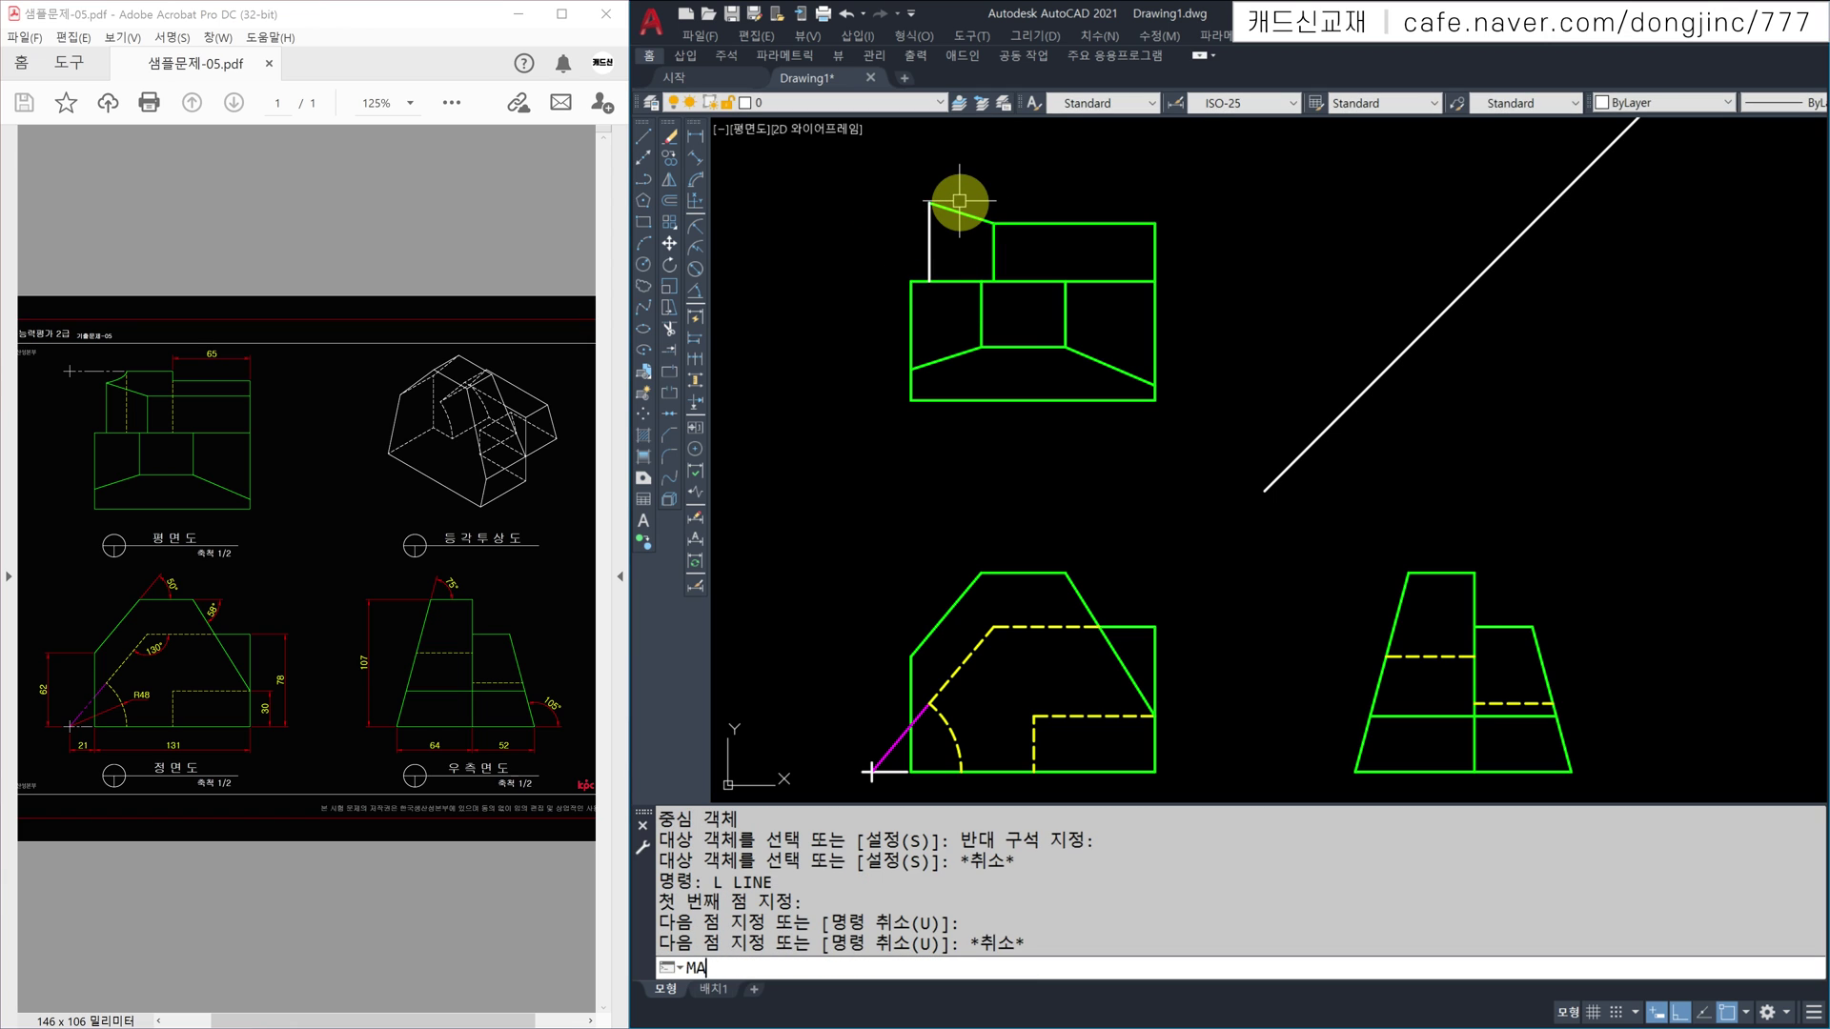
# Step: Match the new left vertical line in the top view to the properties of the green slanted edge
pyautogui.write('ma')
pyautogui.press('Return')
pyautogui.click(963, 214)
pyautogui.click(948, 243)
pyautogui.click(877, 240)
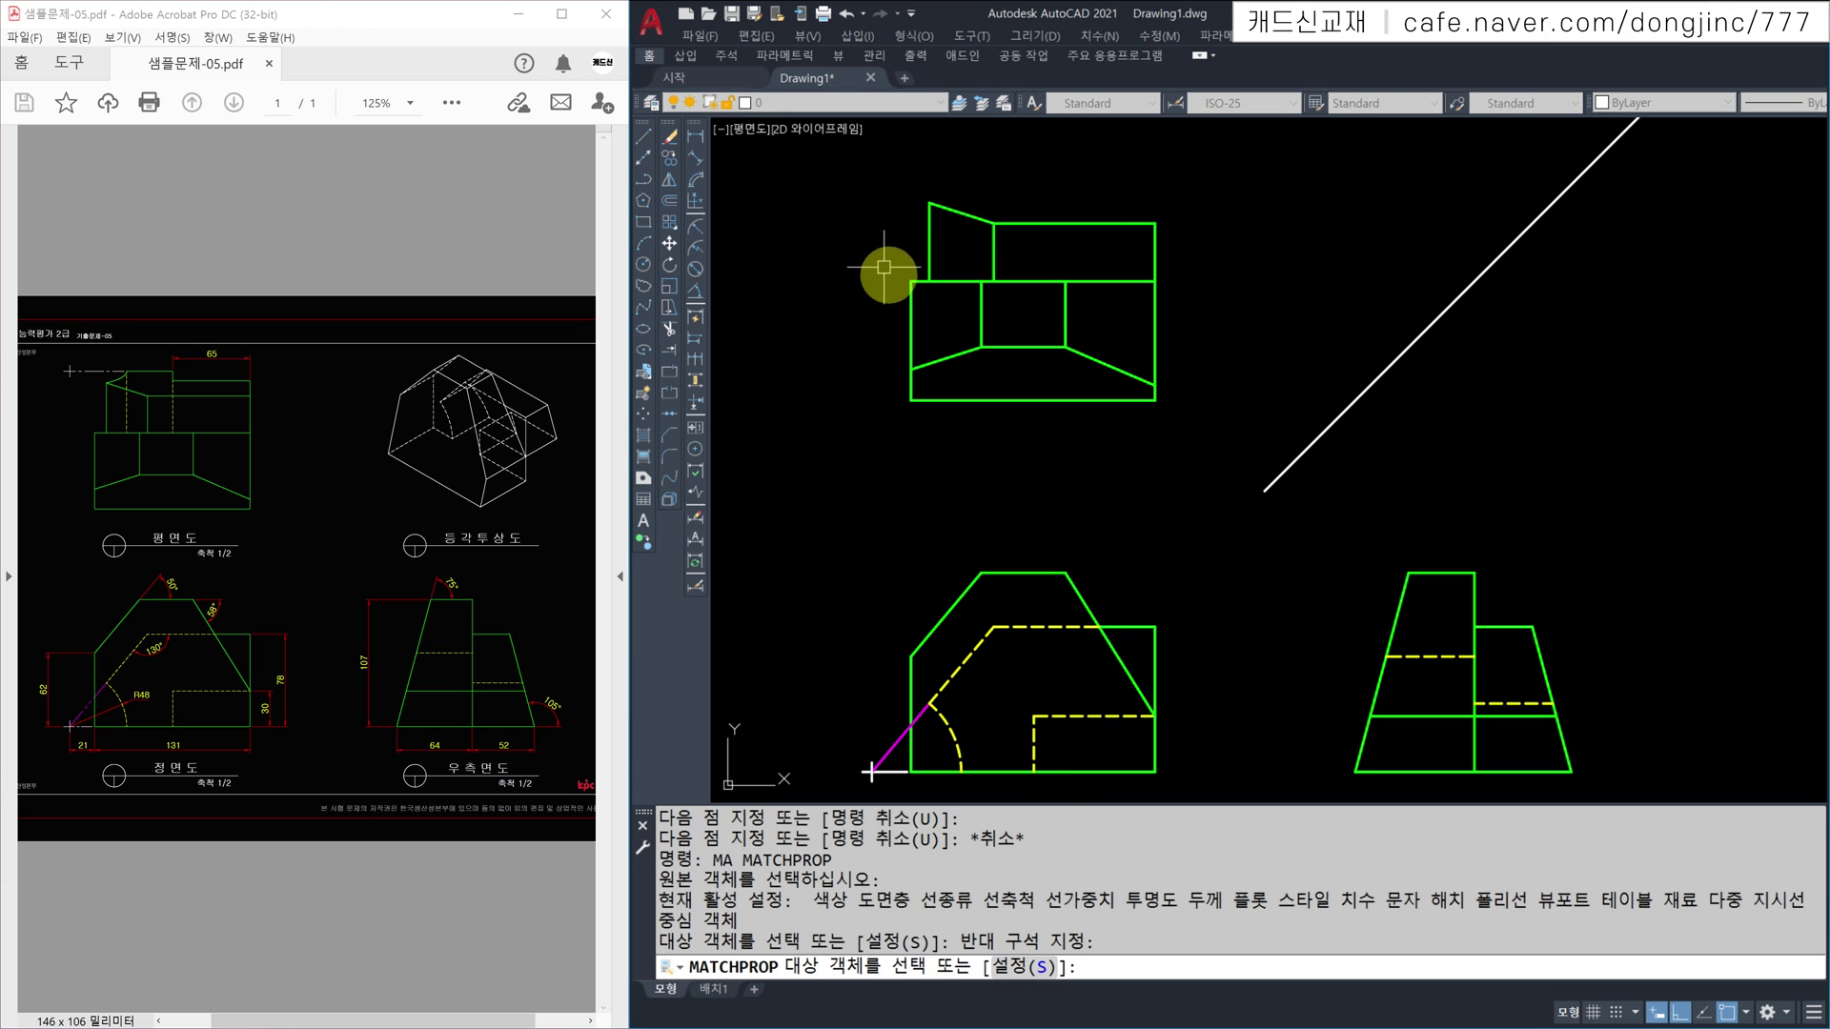
pyautogui.press('Escape')
pyautogui.press('Escape')
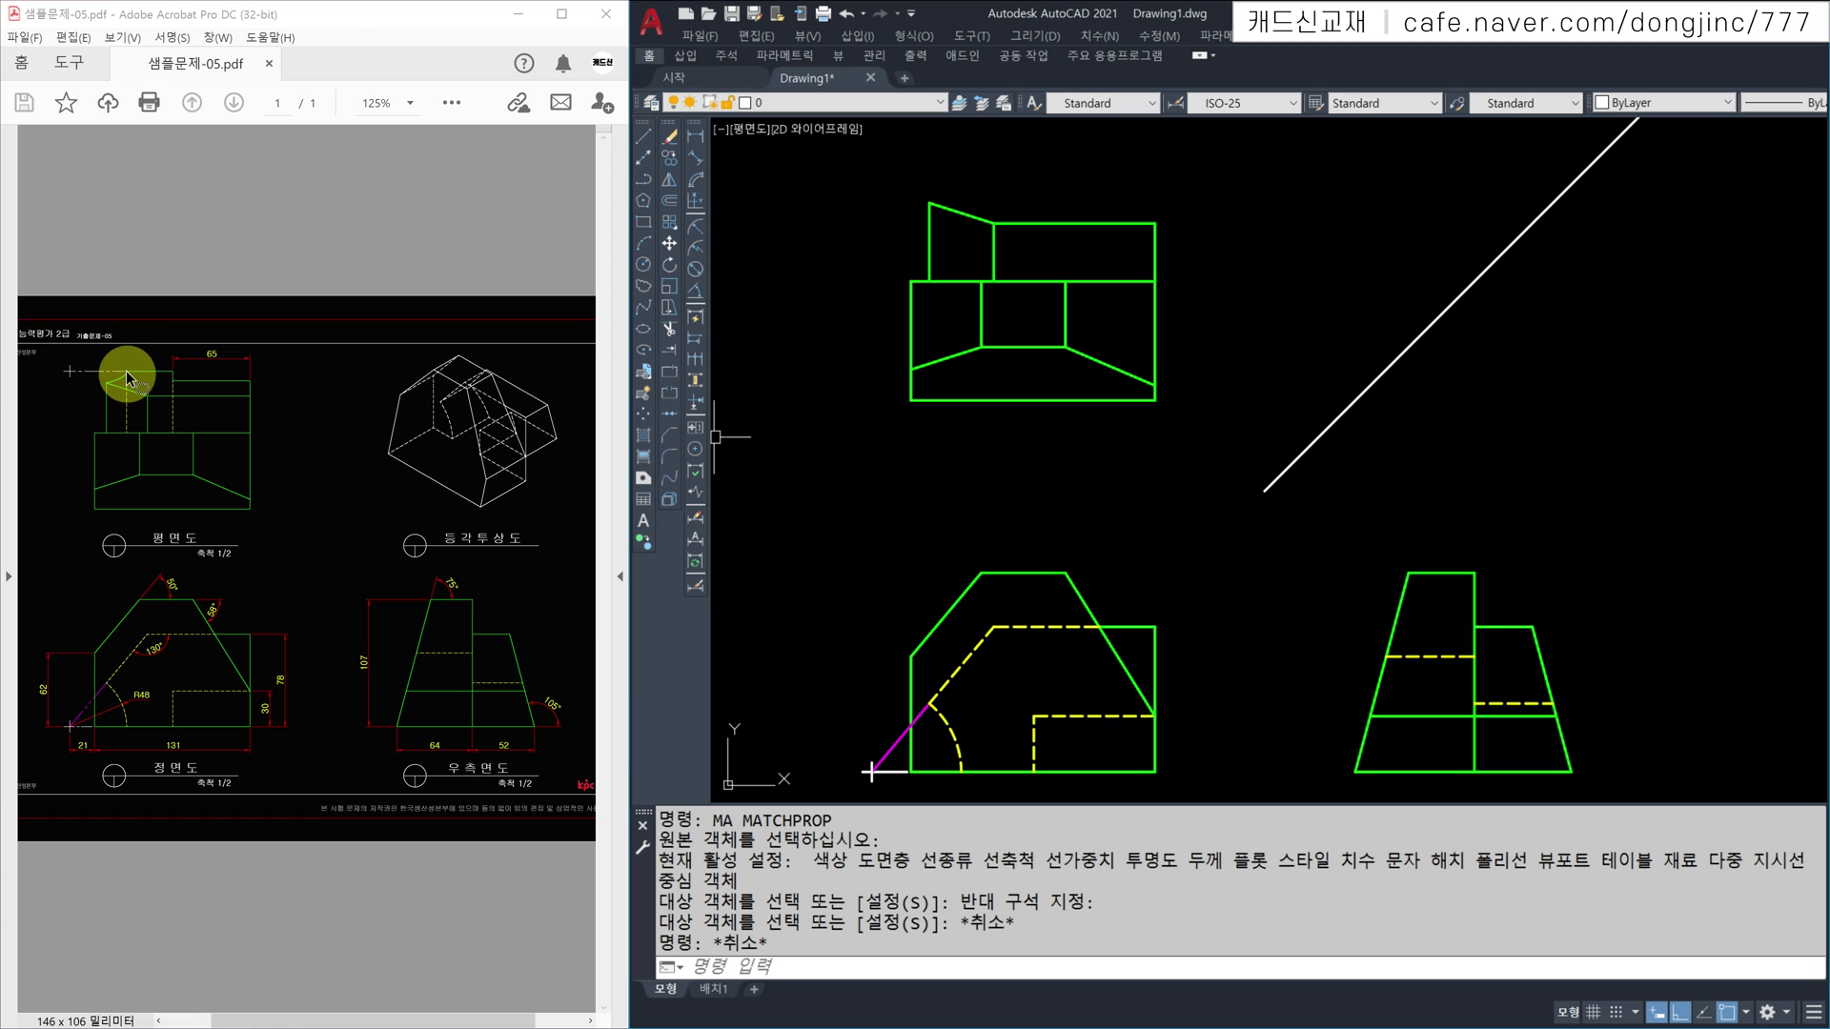
# Step: Draw a vertical projection line from the lower end of the front view's dashed arc up past the top view
pyautogui.press('Escape')
pyautogui.write('l')
pyautogui.press('Return')
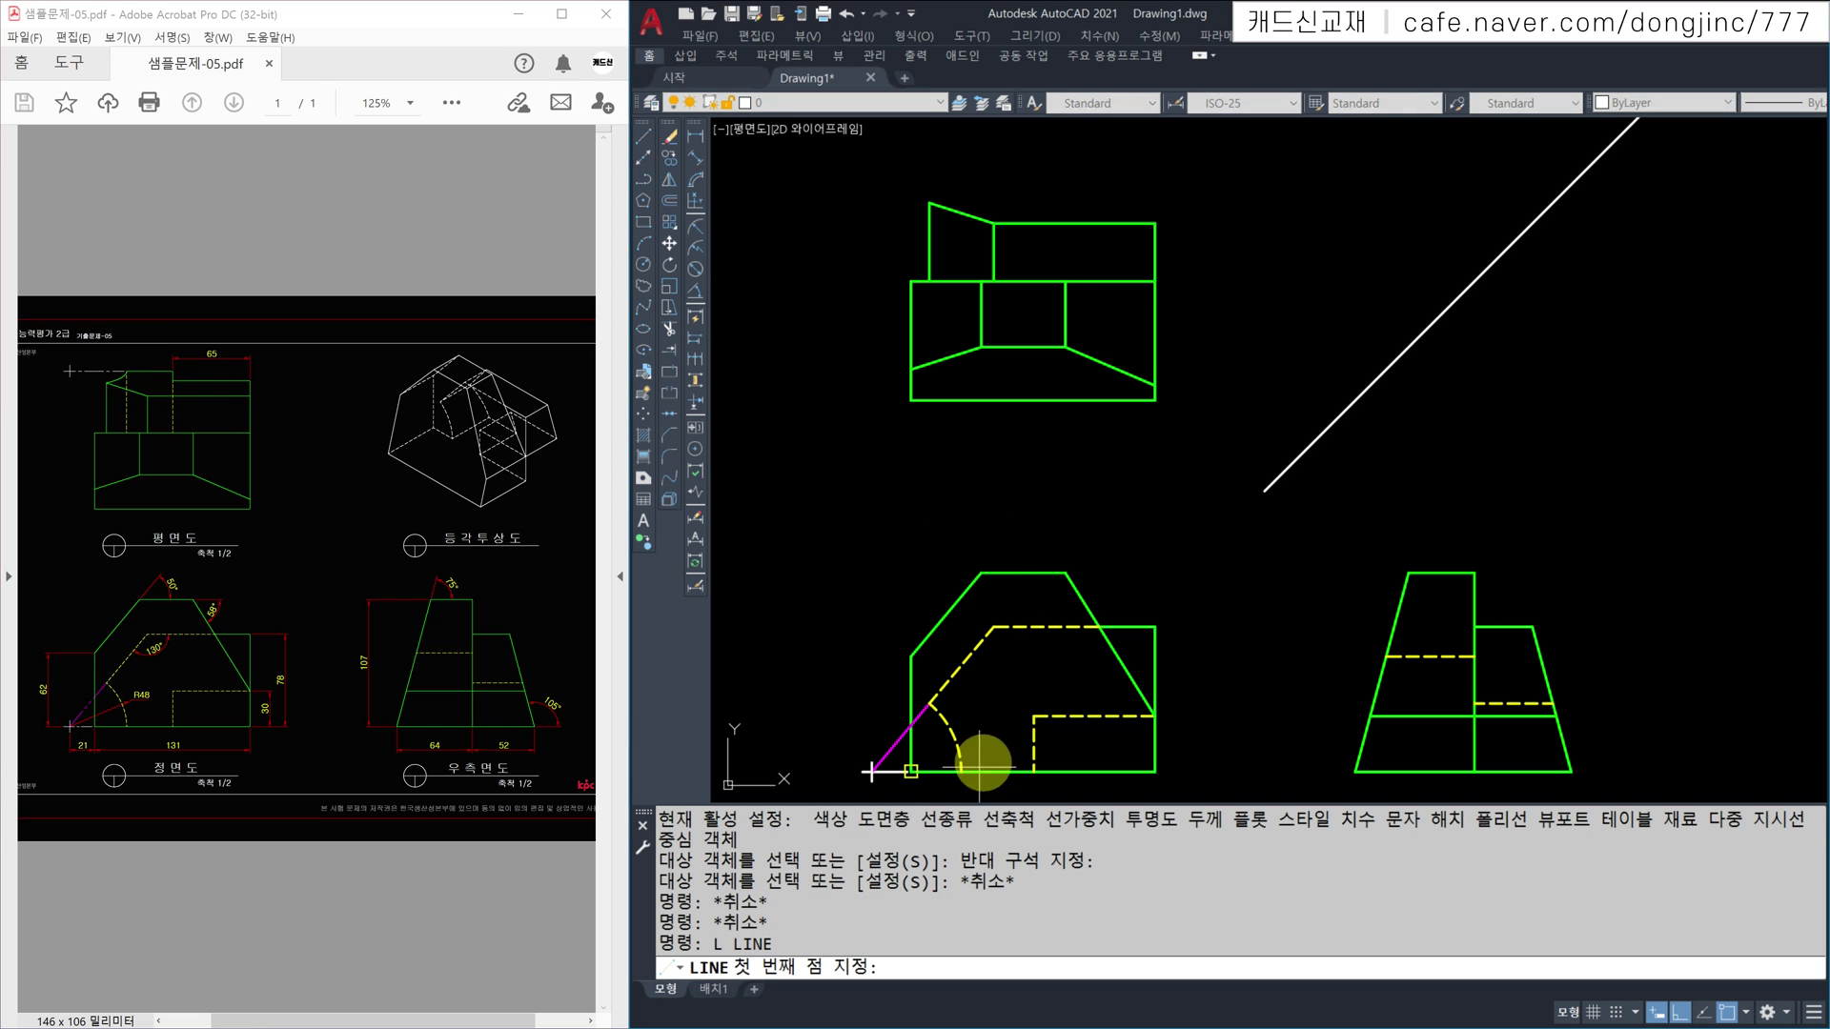
pyautogui.click(961, 772)
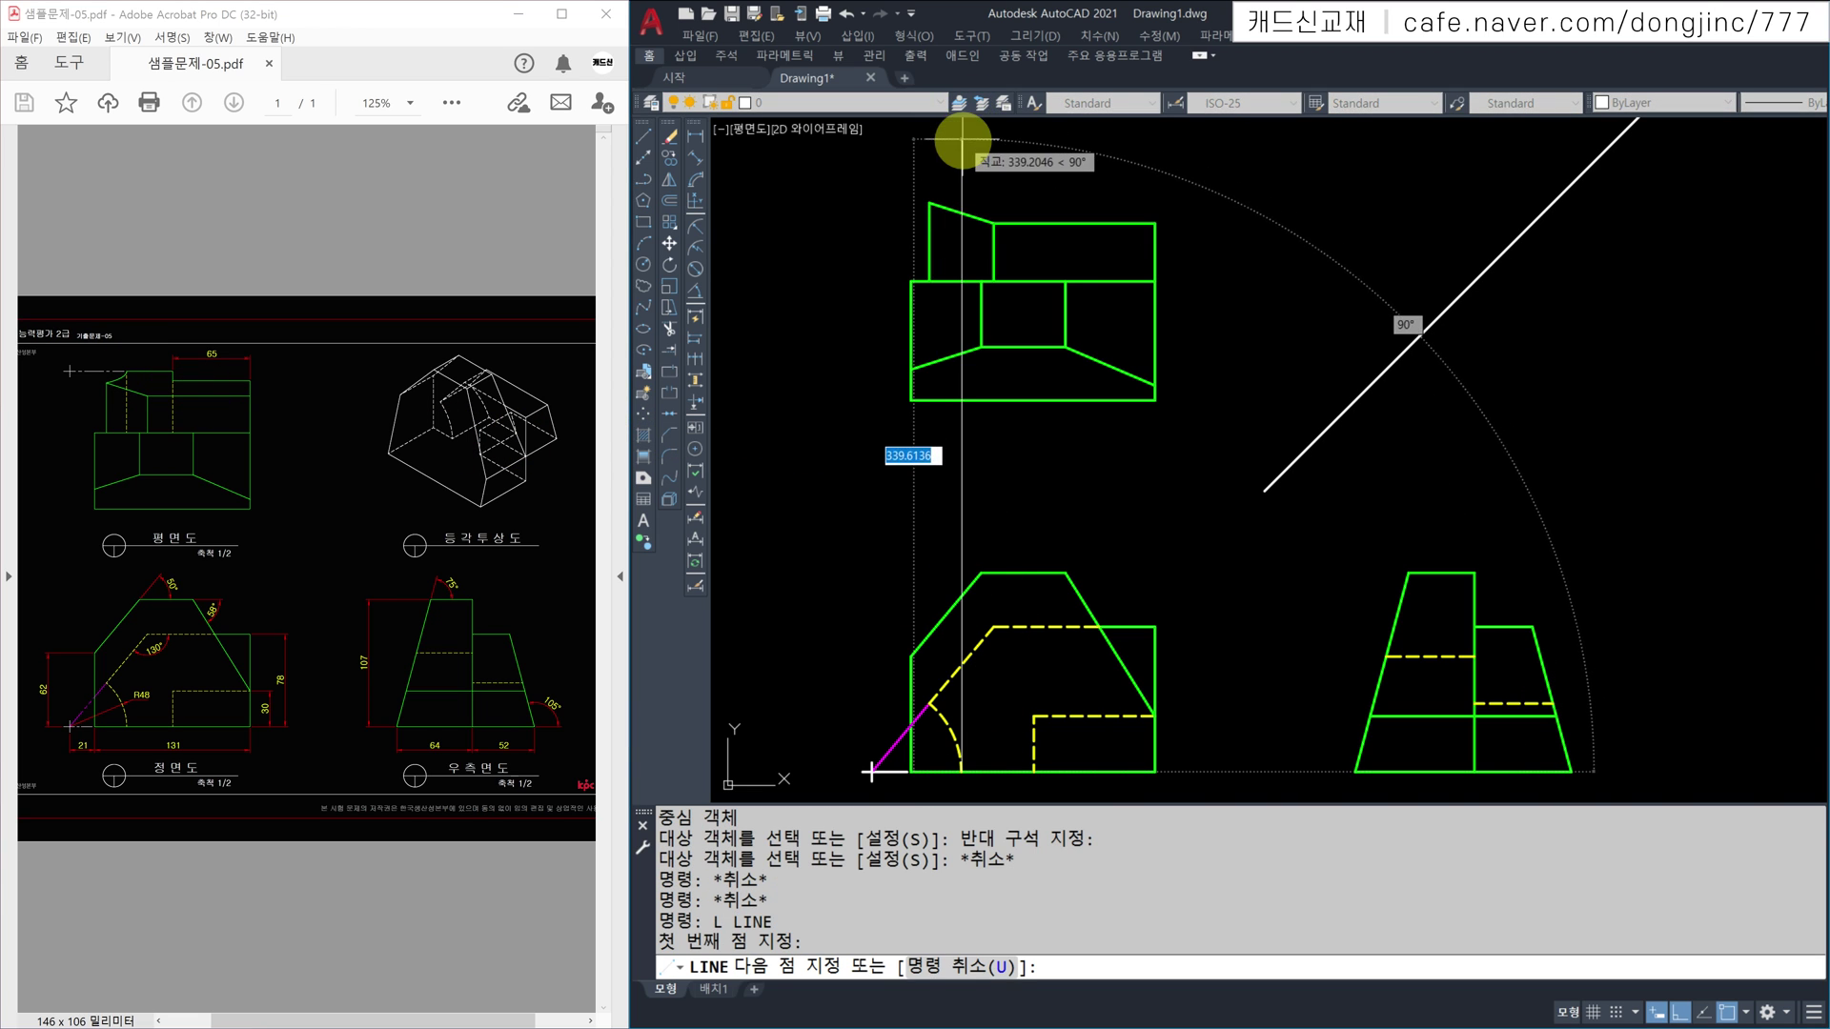
pyautogui.press('Escape')
# Step: Draw a horizontal line along the views' base and a vertical line from the side view's lower outer corner past the 45° line
pyautogui.press('Return')
pyautogui.click(870, 772)
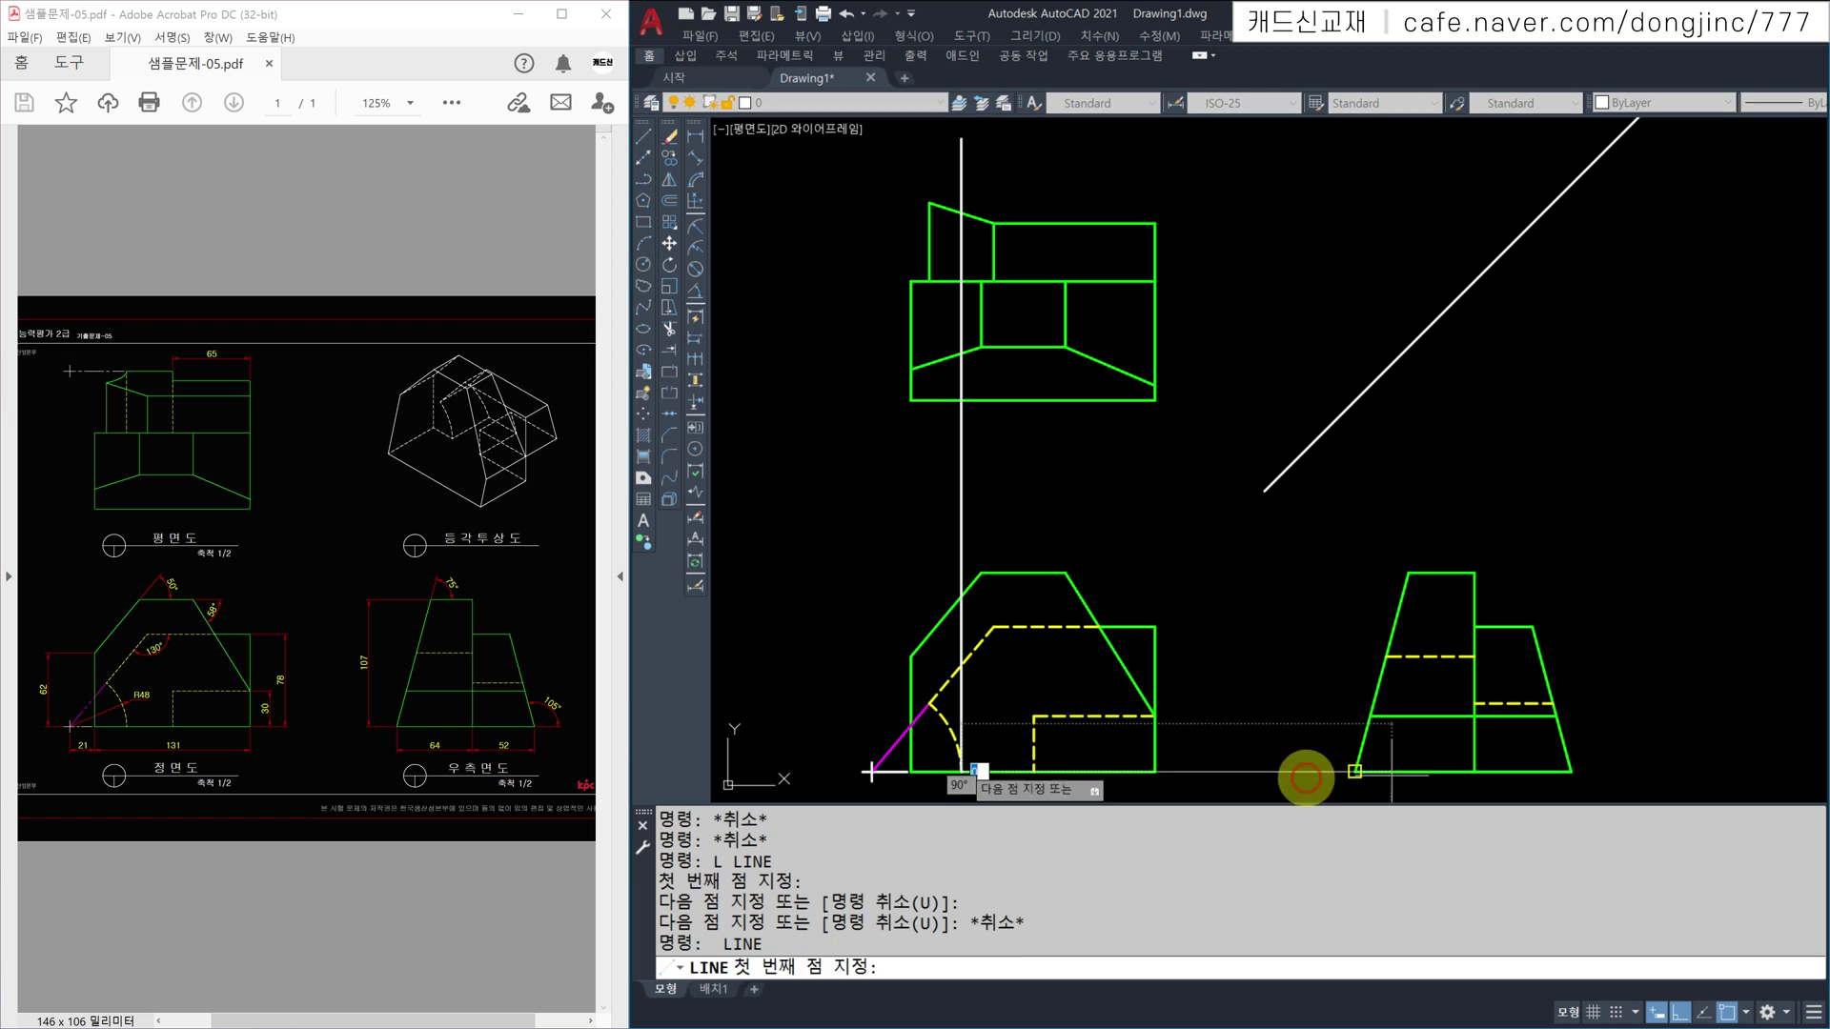
pyautogui.click(1569, 770)
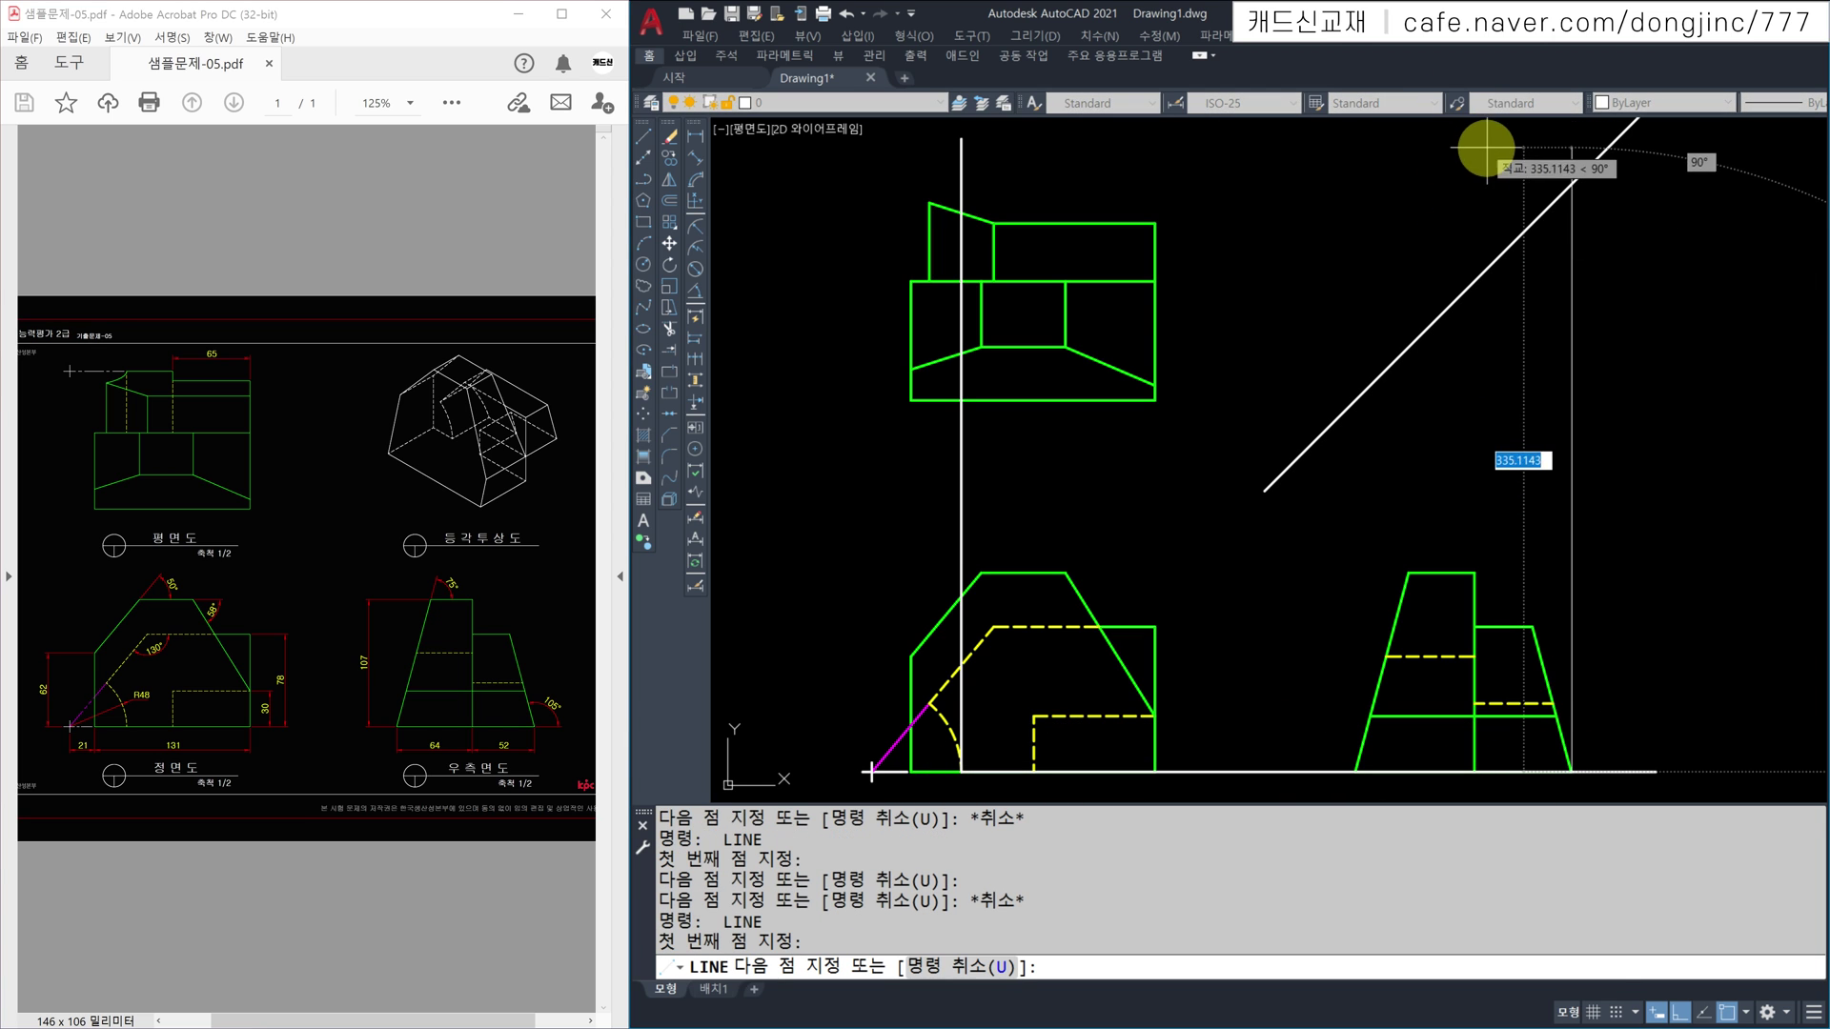
pyautogui.press('Escape')
# Step: Draw a horizontal line from the vertical's intersection with the 45° line across to the arc end's projection line
pyautogui.press('Return')
pyautogui.click(1568, 184)
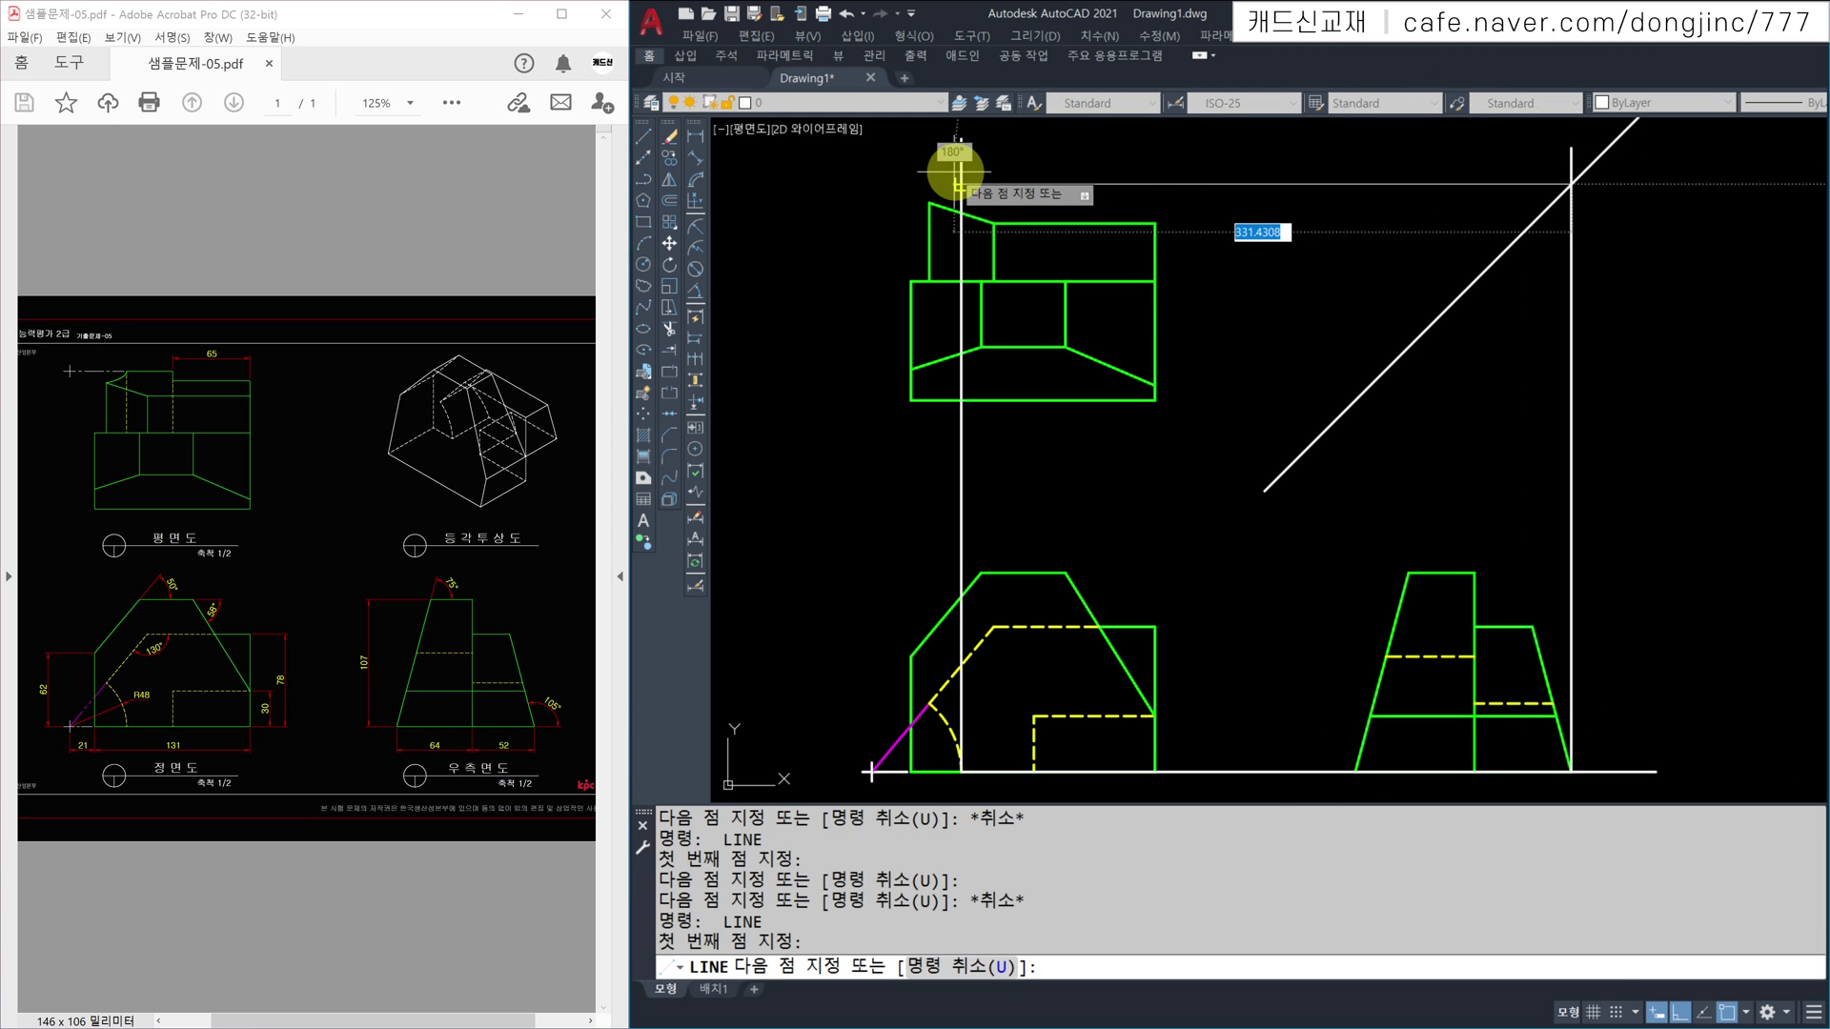
pyautogui.press('Escape')
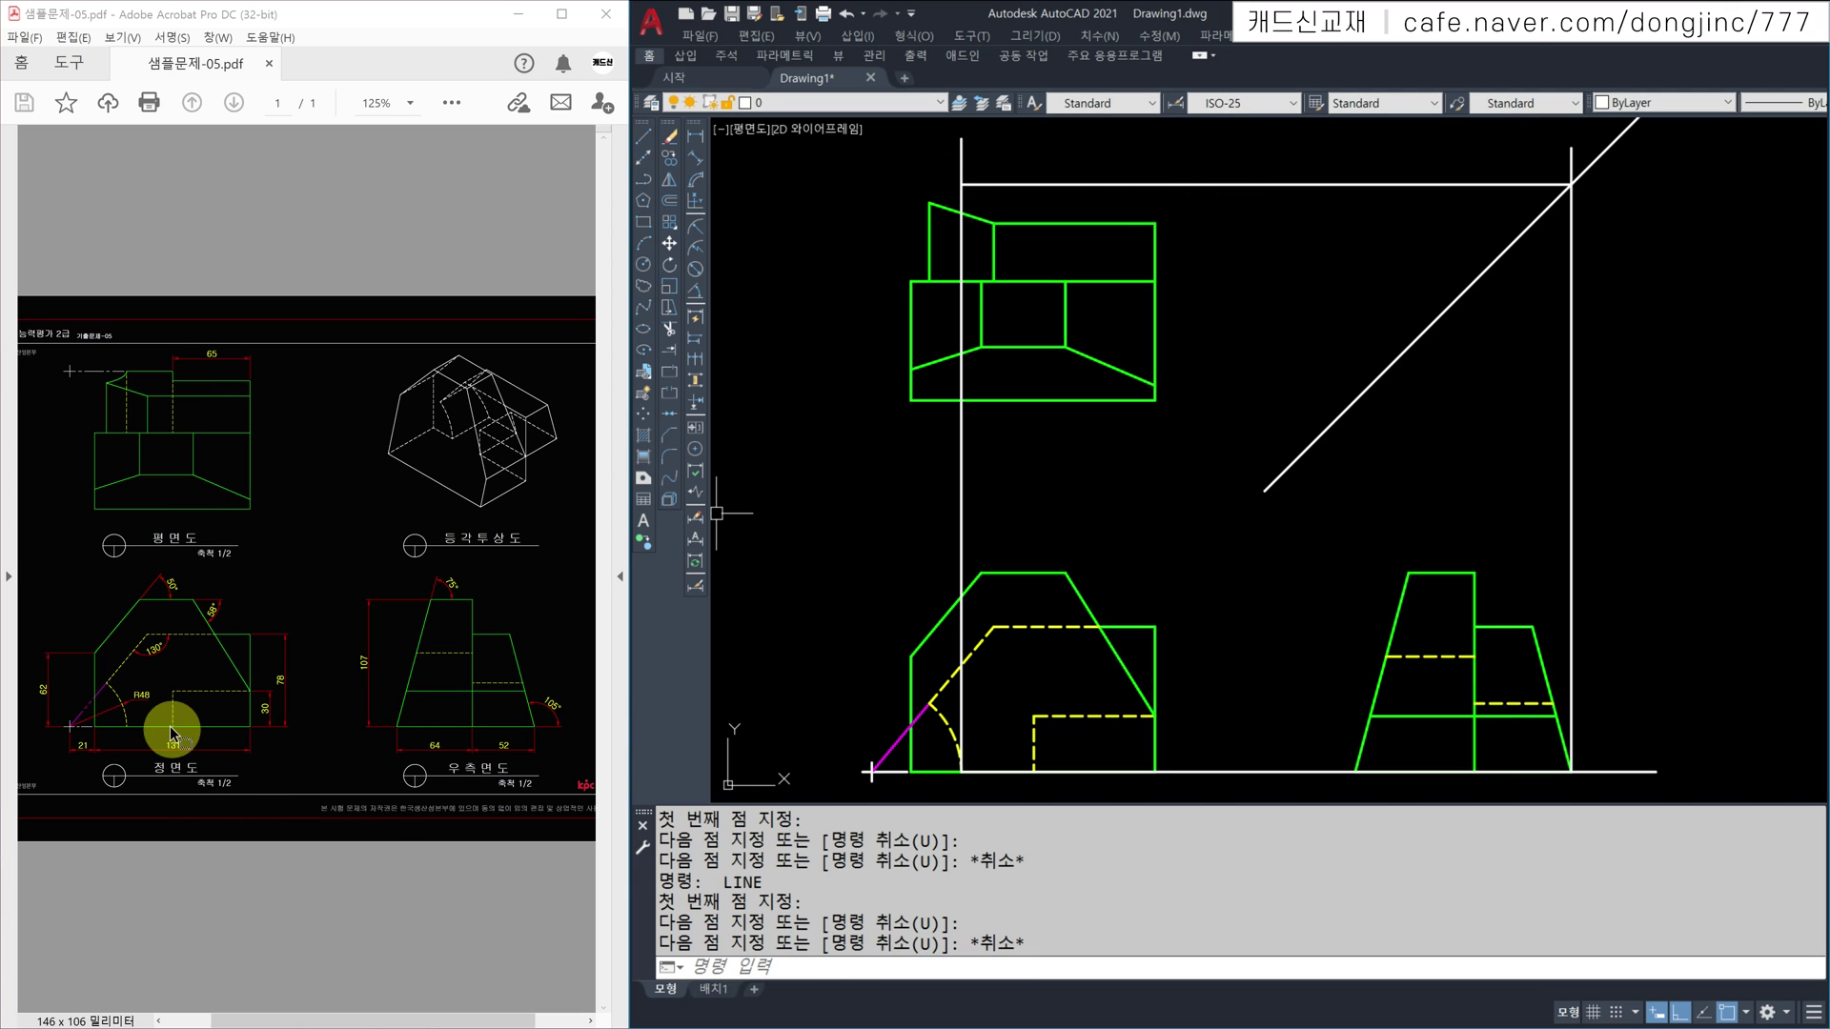
pyautogui.press('Escape')
pyautogui.press('Escape')
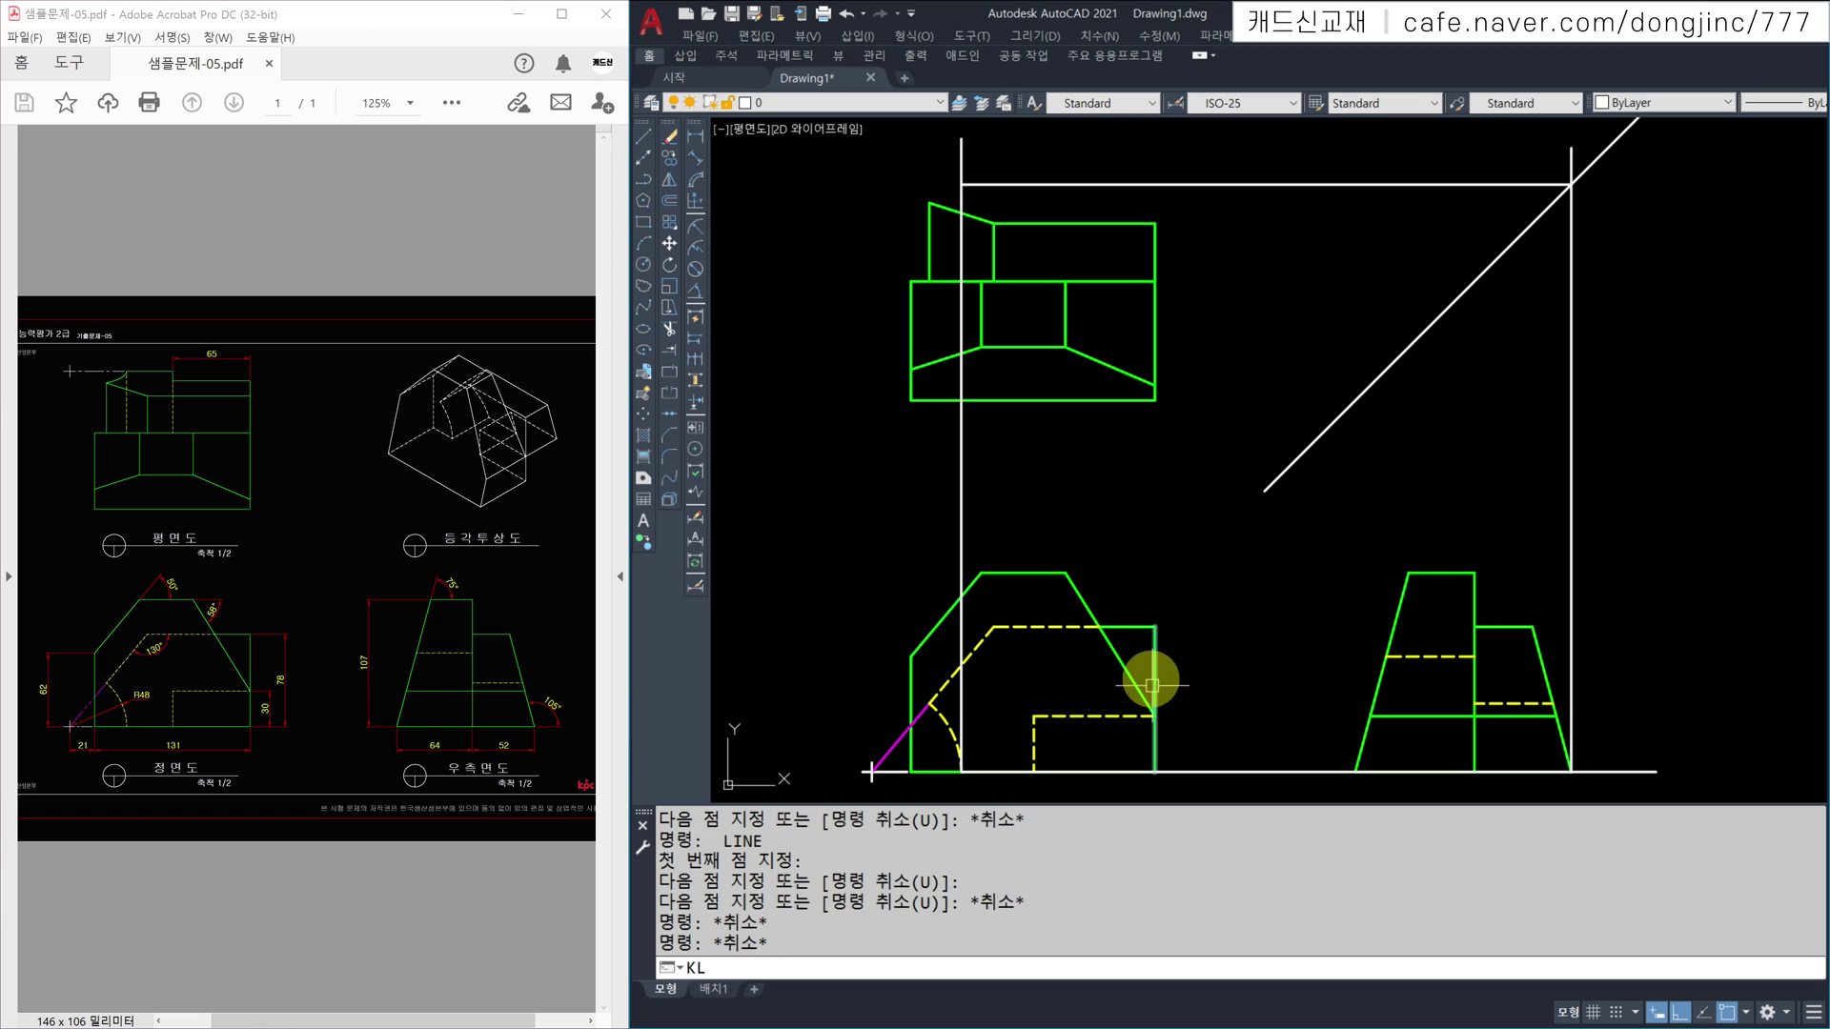
# Step: Draw a vertical projection line from the lower end of the front view's dashed notch up to the horizontal projection line
pyautogui.press('Escape')
pyautogui.press('Escape')
pyautogui.write('L')
pyautogui.press('Return')
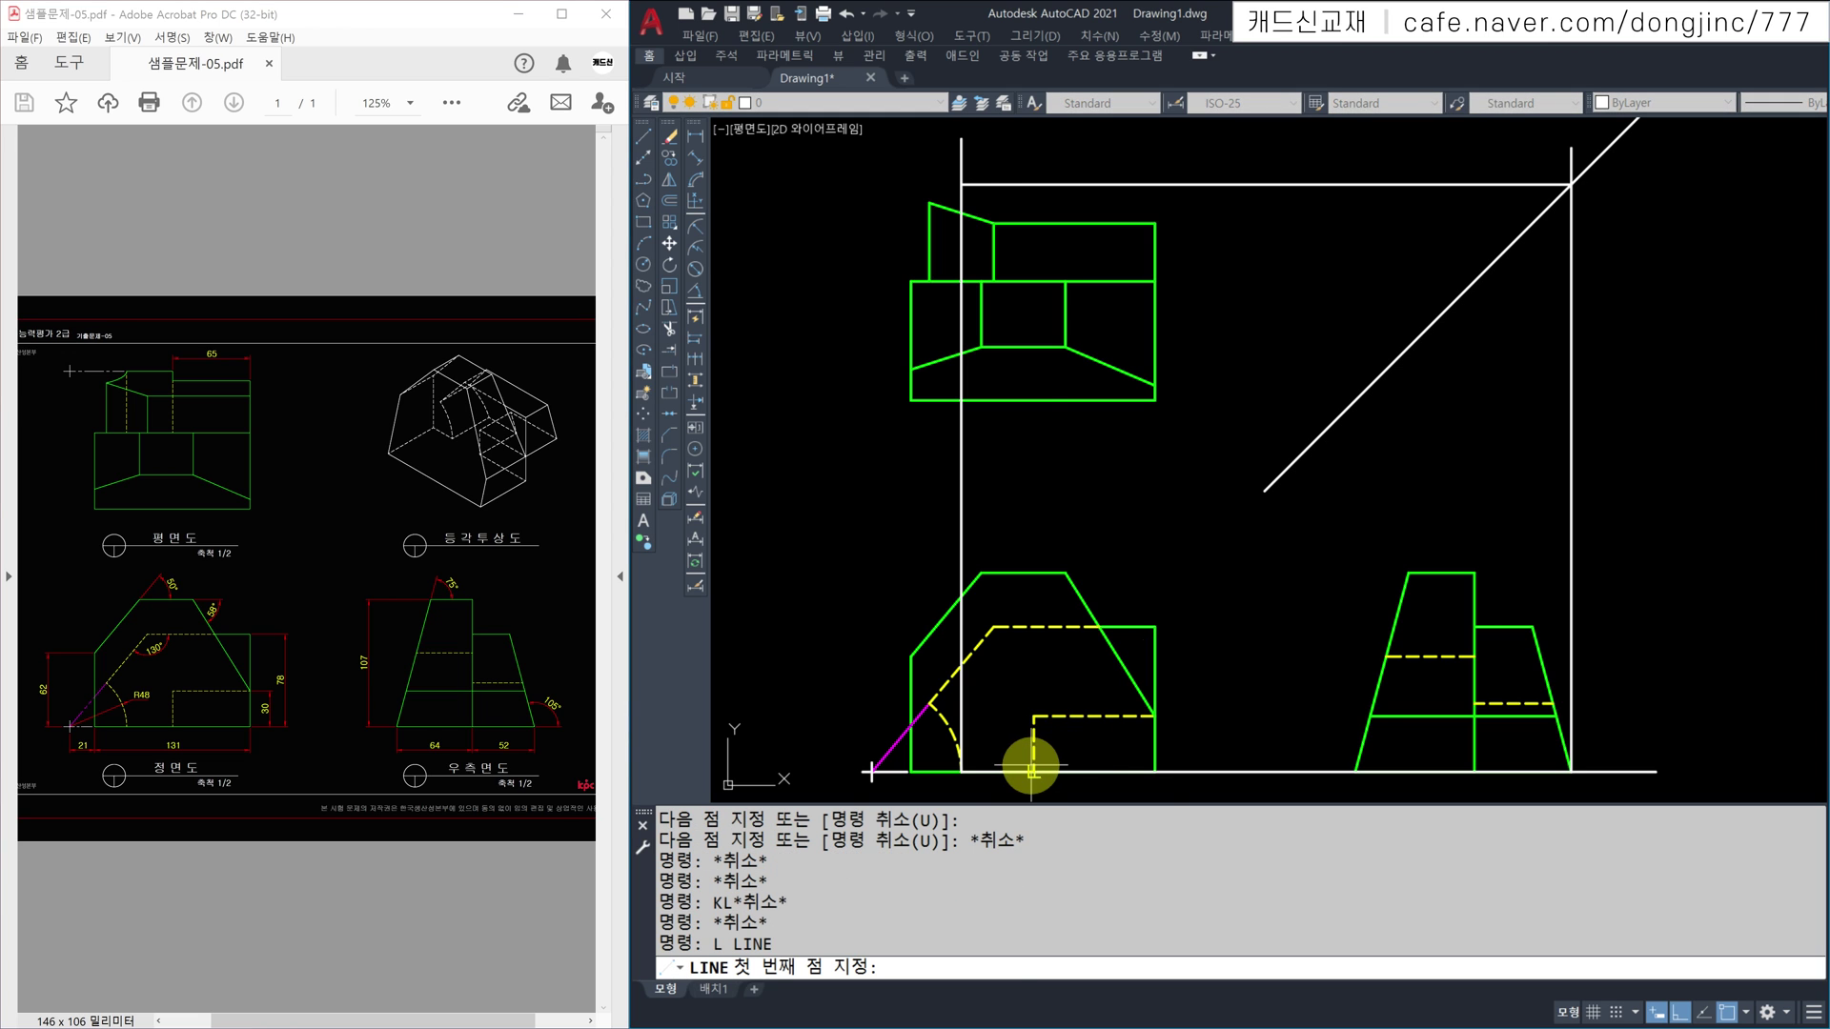
pyautogui.click(1034, 770)
pyautogui.click(1033, 184)
pyautogui.press('Escape')
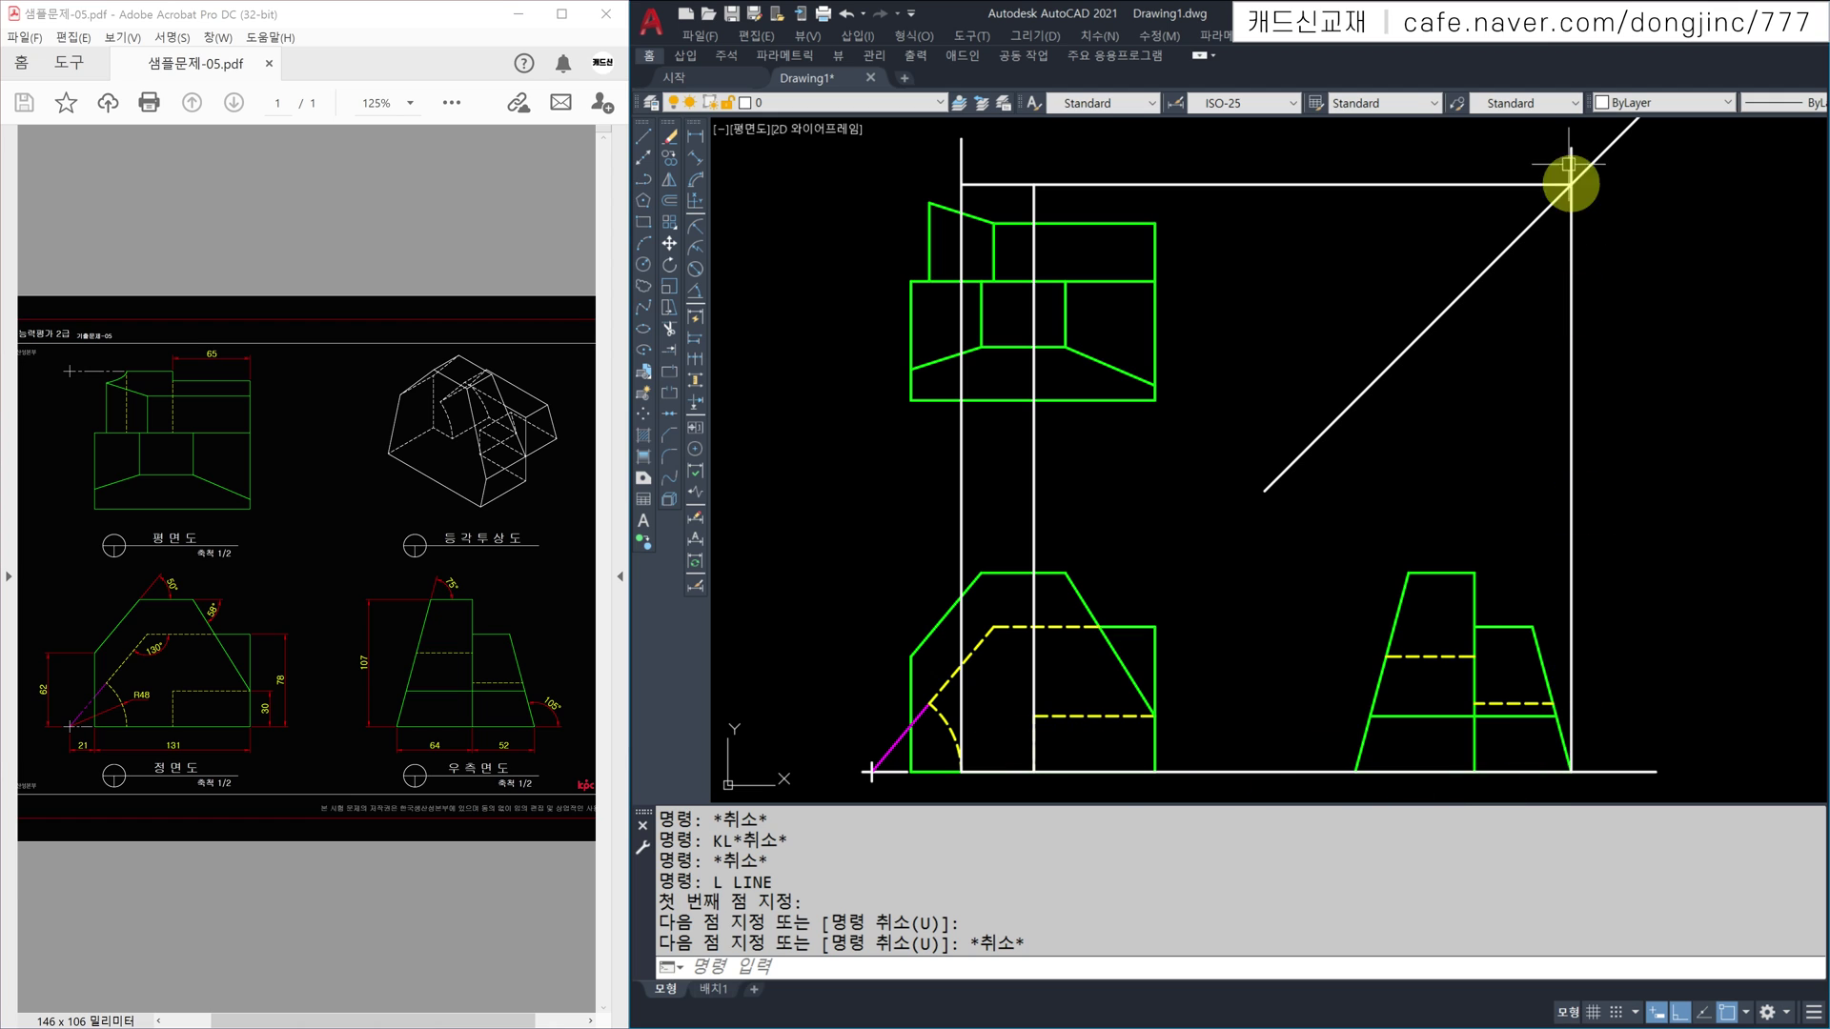
# Step: Draw the rear edge as a horizontal line between the two vertical projection lines above the top view
pyautogui.press('Escape')
pyautogui.press('Escape')
pyautogui.write('L')
pyautogui.press('Return')
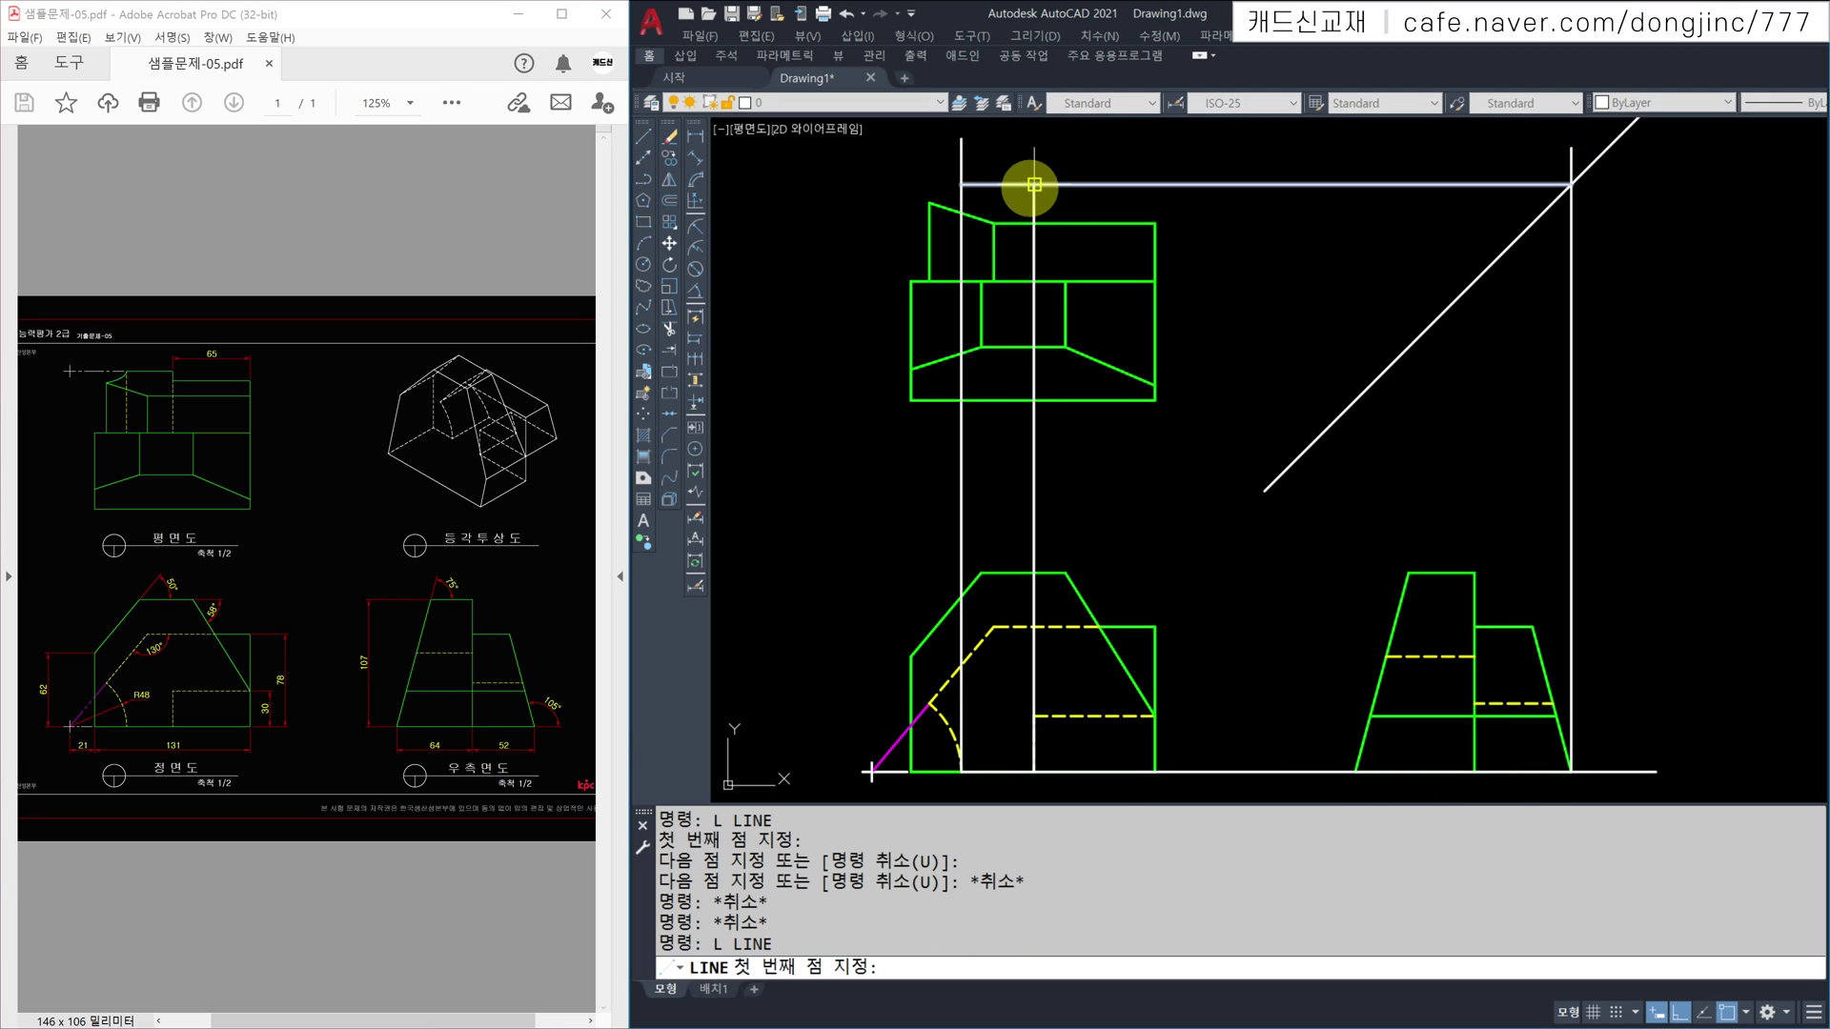
pyautogui.click(1034, 184)
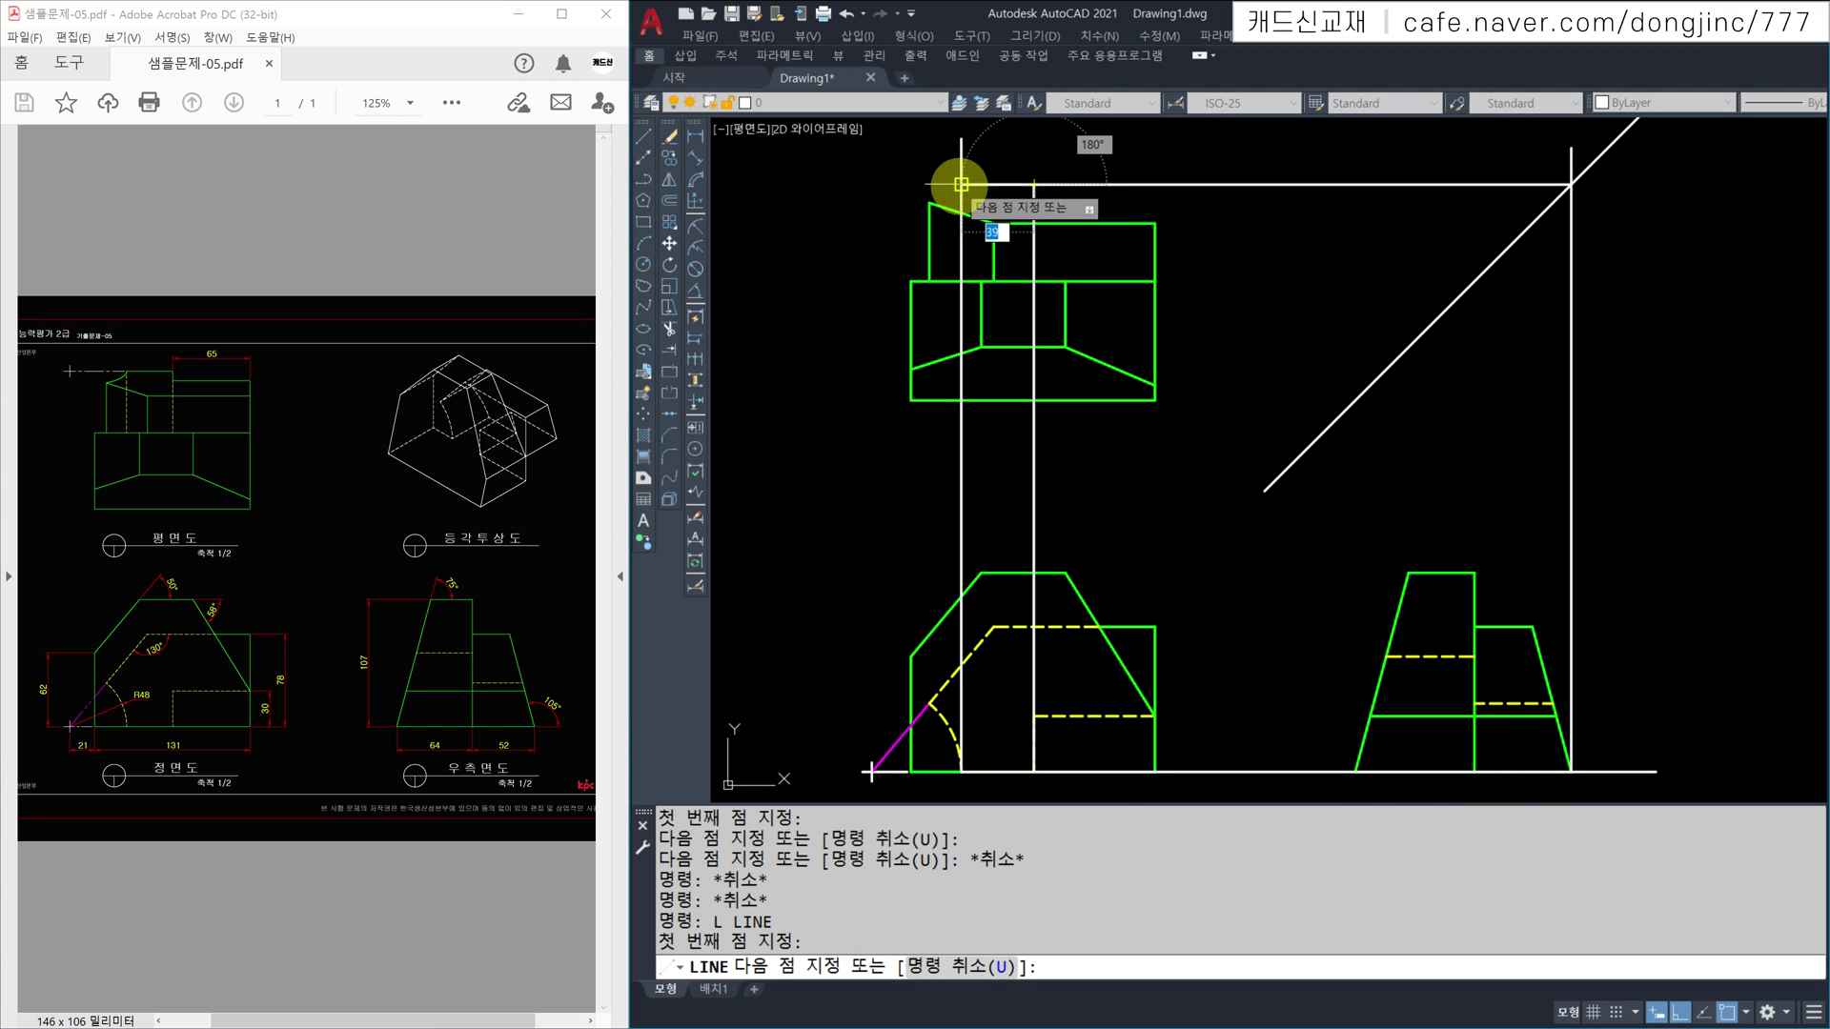
pyautogui.press('Escape')
# Step: Erase the five projection lines, keeping the short rear edge above the top view
pyautogui.click(1570, 467)
pyautogui.click(1296, 158)
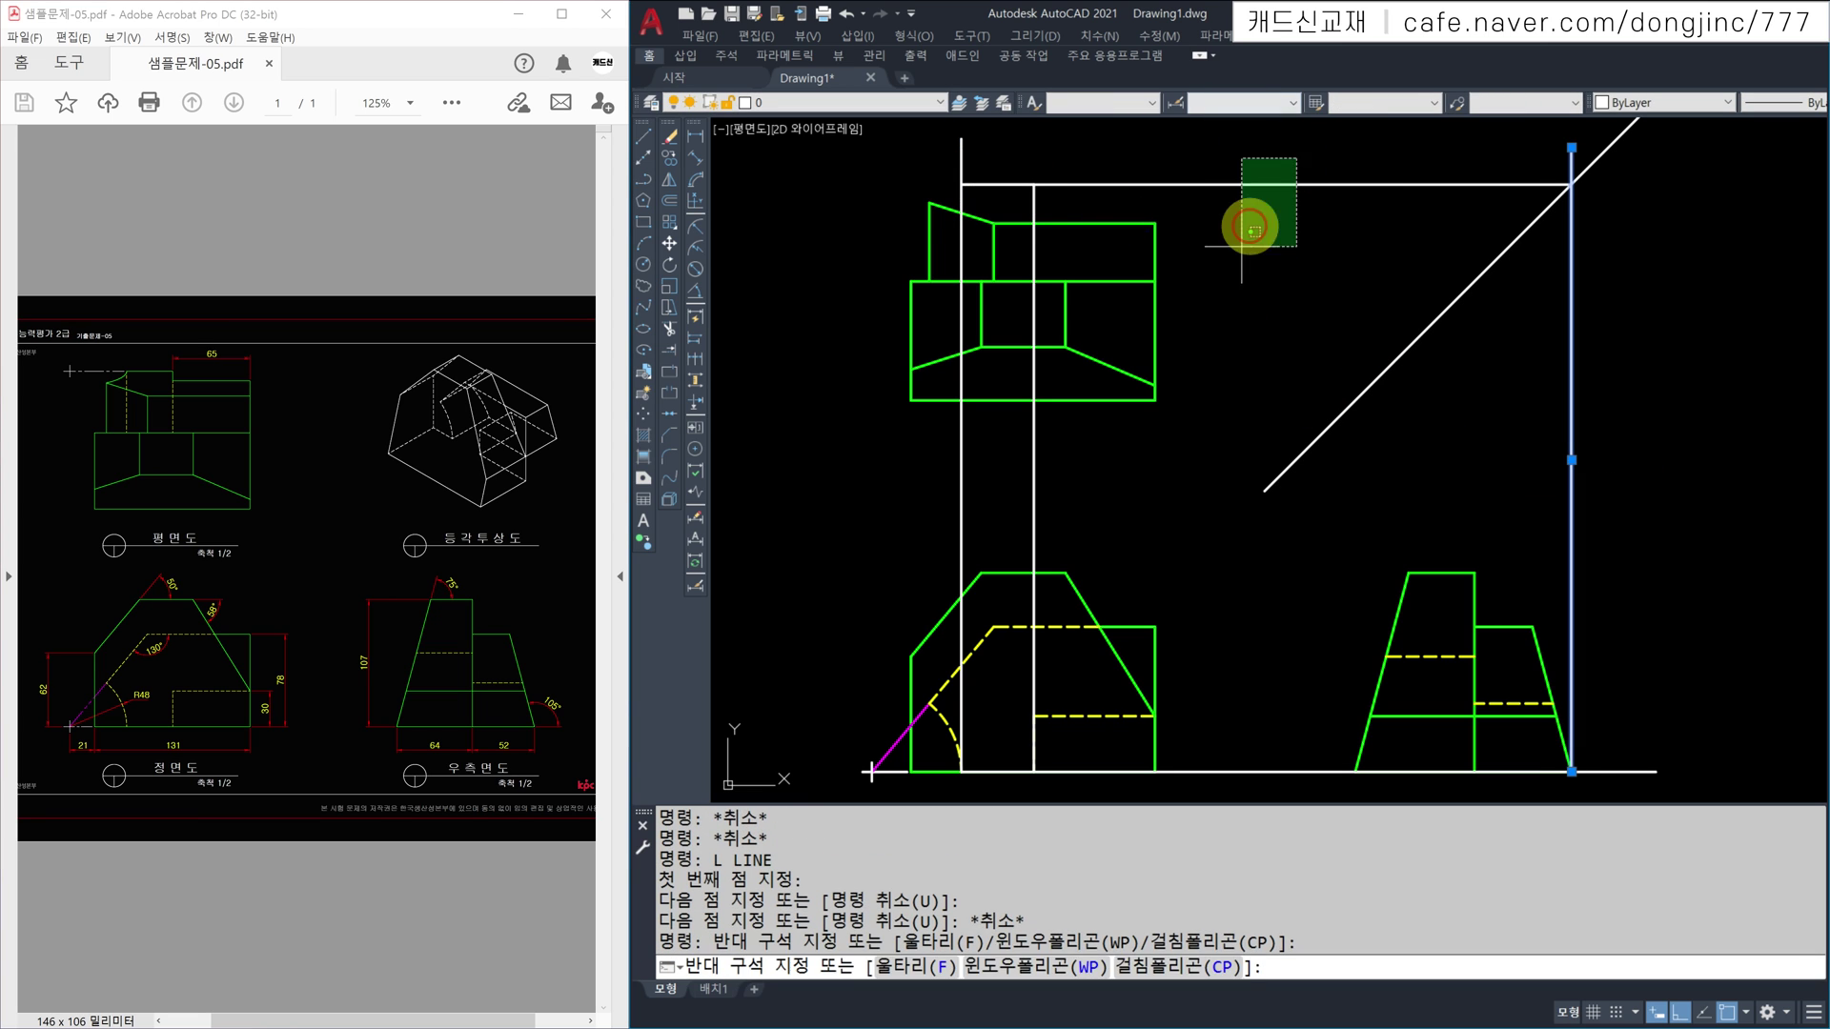
pyautogui.click(1239, 266)
pyautogui.click(1180, 442)
pyautogui.click(899, 477)
pyautogui.click(1303, 683)
pyautogui.click(1271, 777)
pyautogui.write('e')
pyautogui.press('Return')
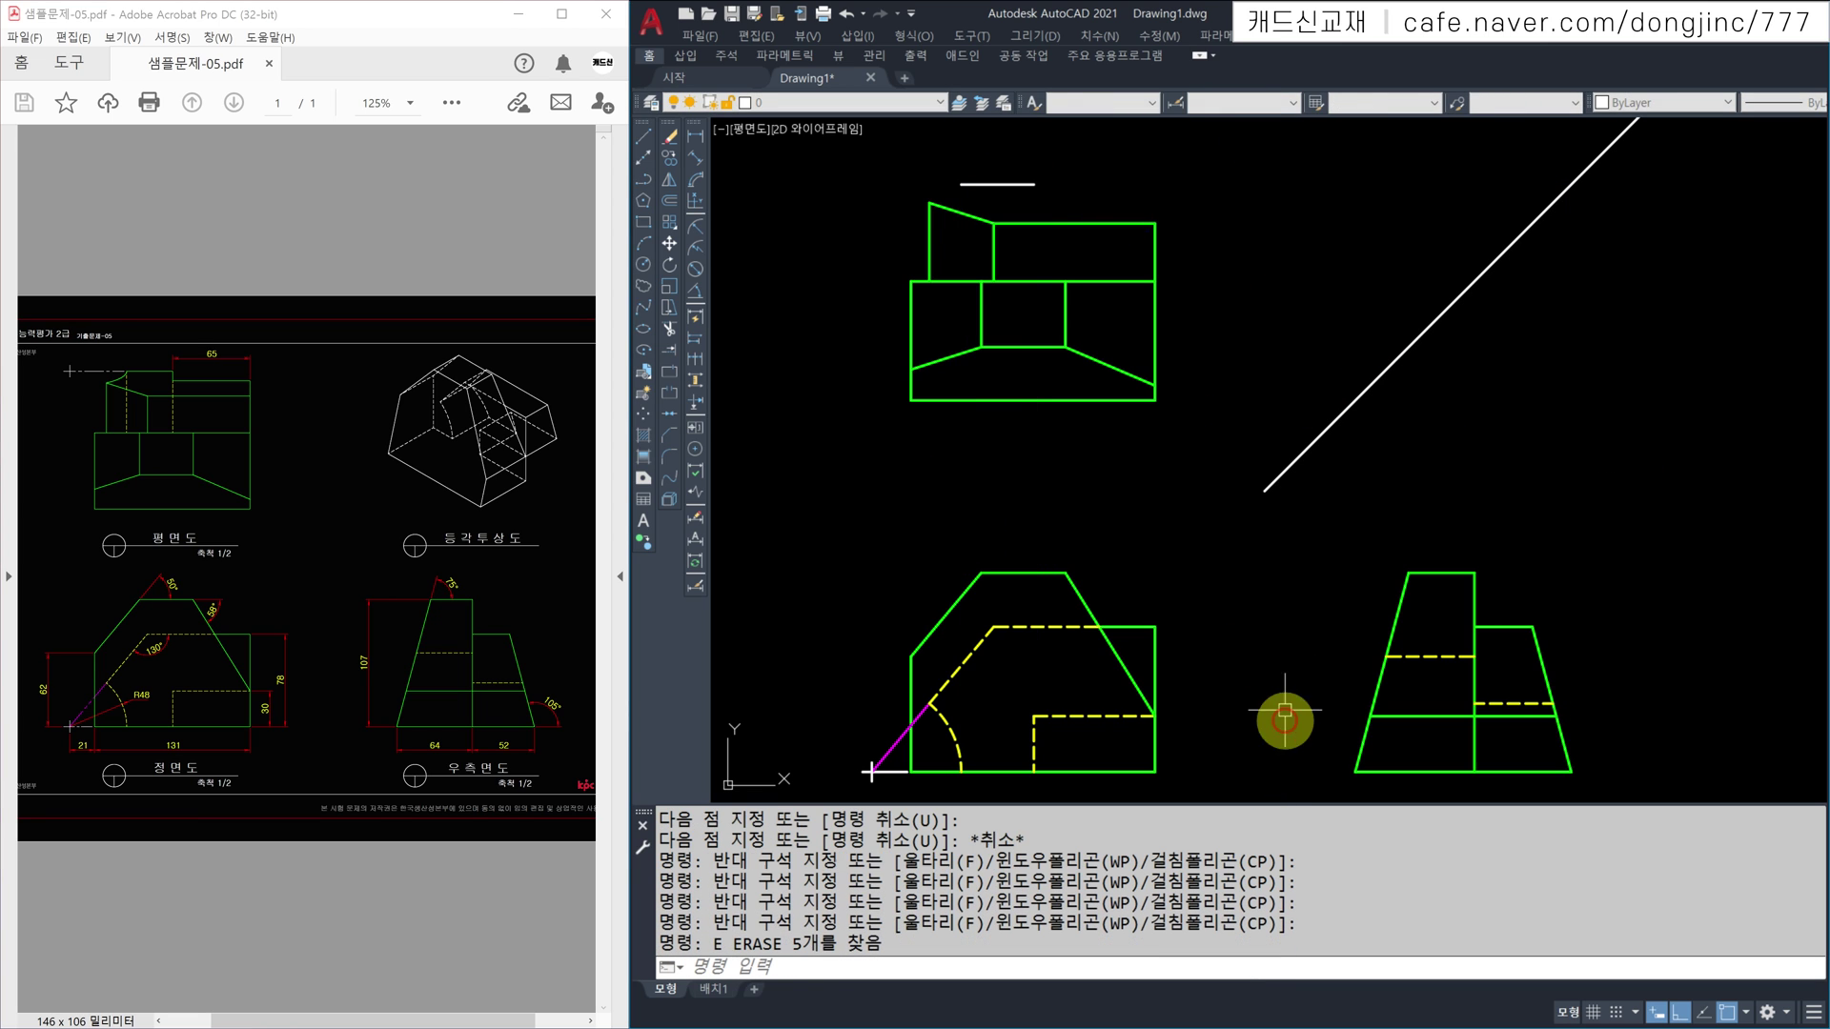
pyautogui.press('Escape')
pyautogui.press('Escape')
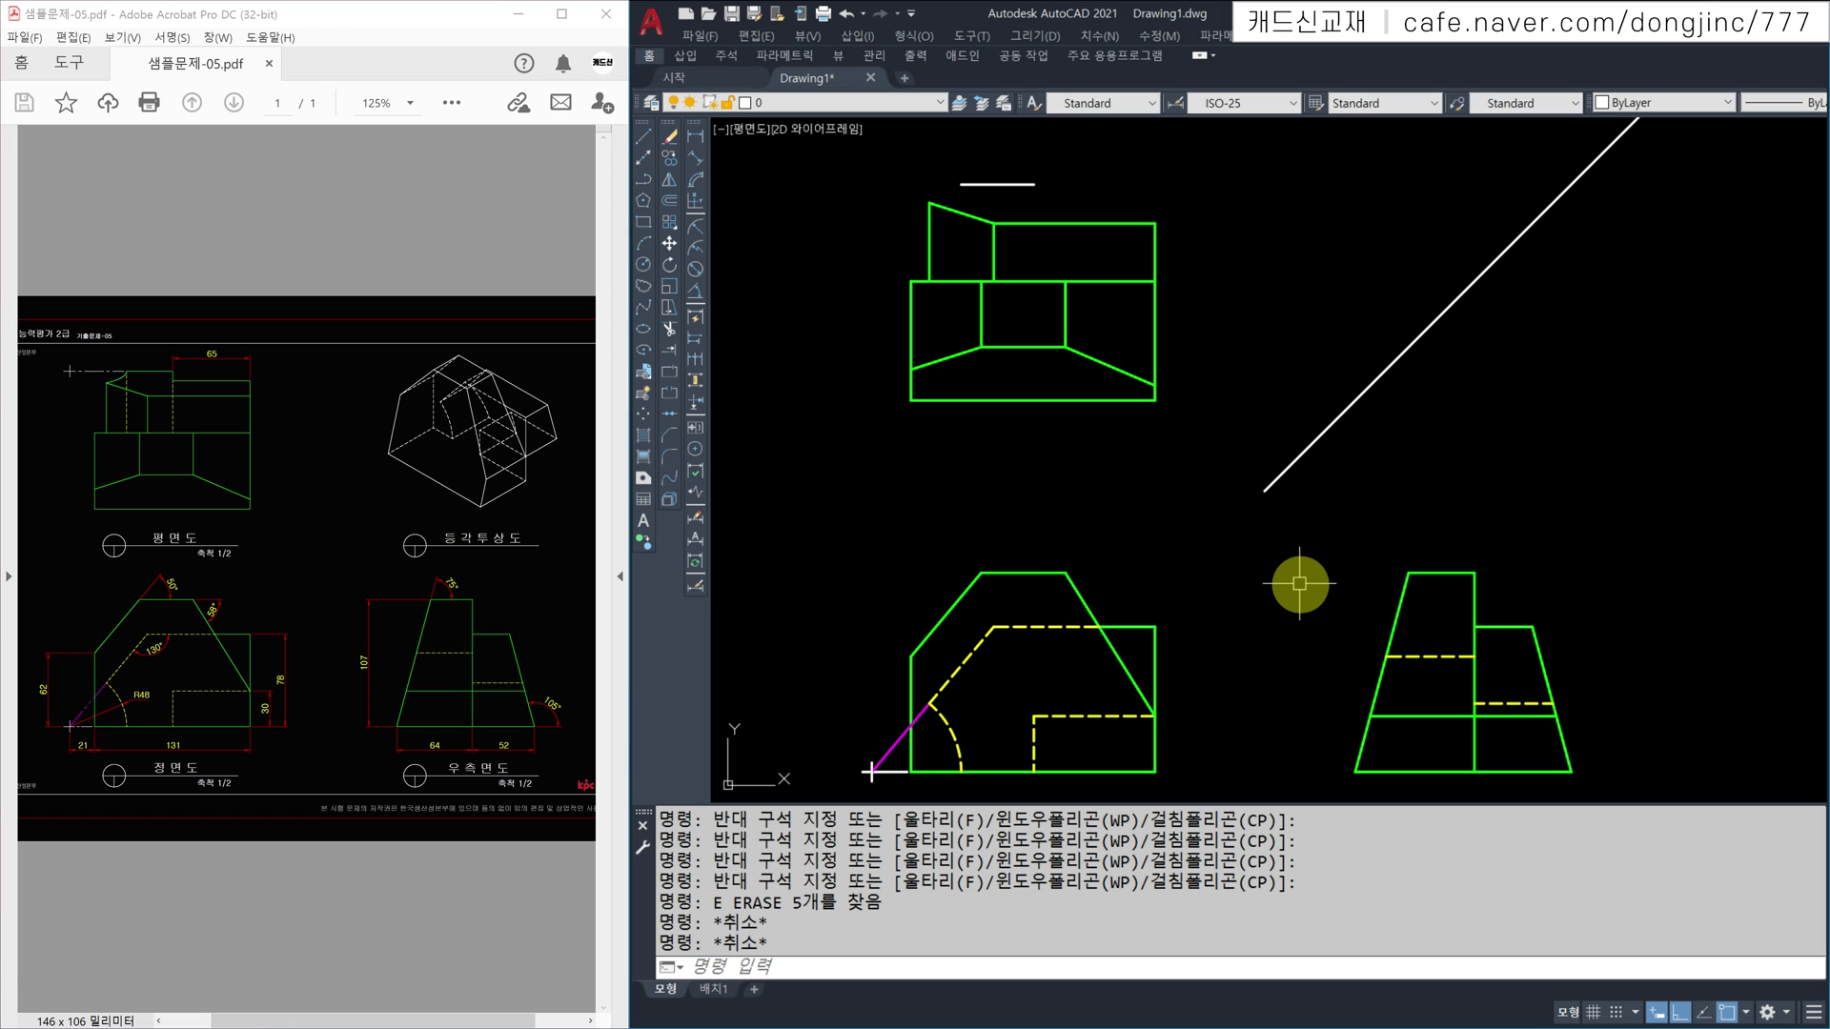
# Step: Project the front view notch's upper corner horizontally through the side view, then up from the side view's outer slanted edge past the 45° line
pyautogui.write('l')
pyautogui.press('Return')
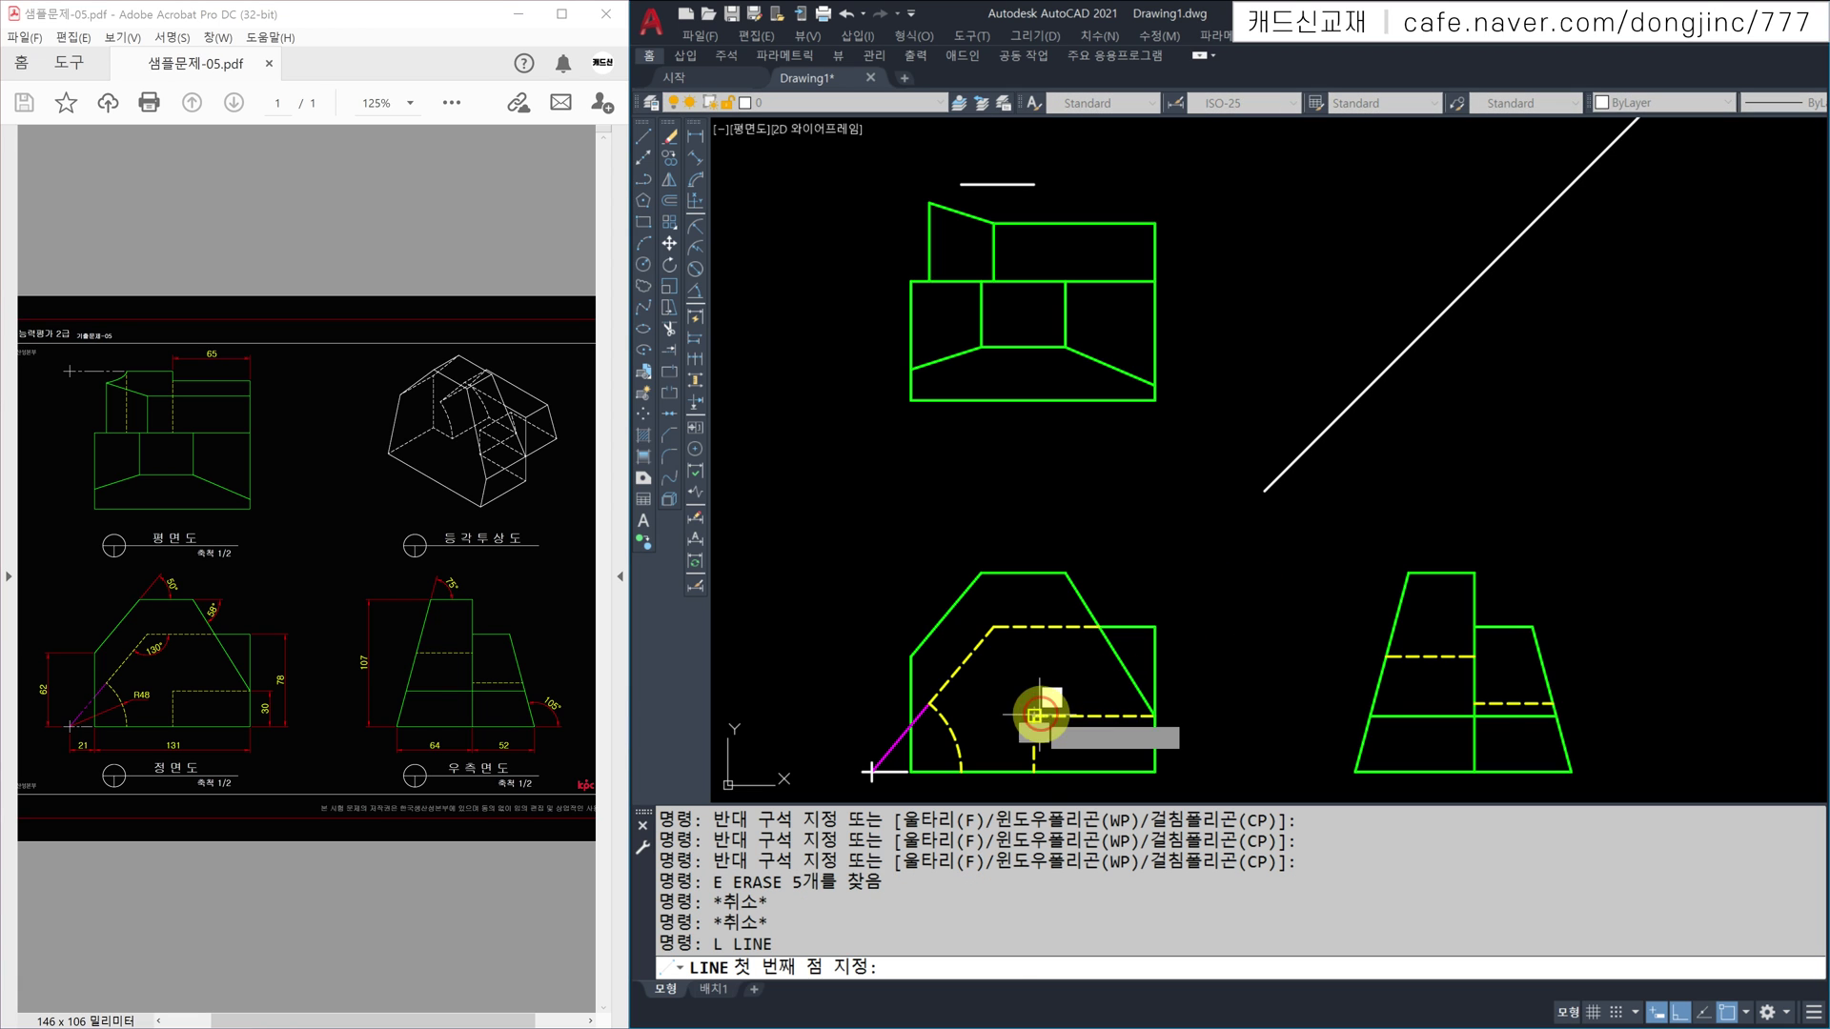
pyautogui.click(1034, 715)
pyautogui.click(1690, 714)
pyautogui.press('Escape')
pyautogui.press('Return')
pyautogui.click(1556, 704)
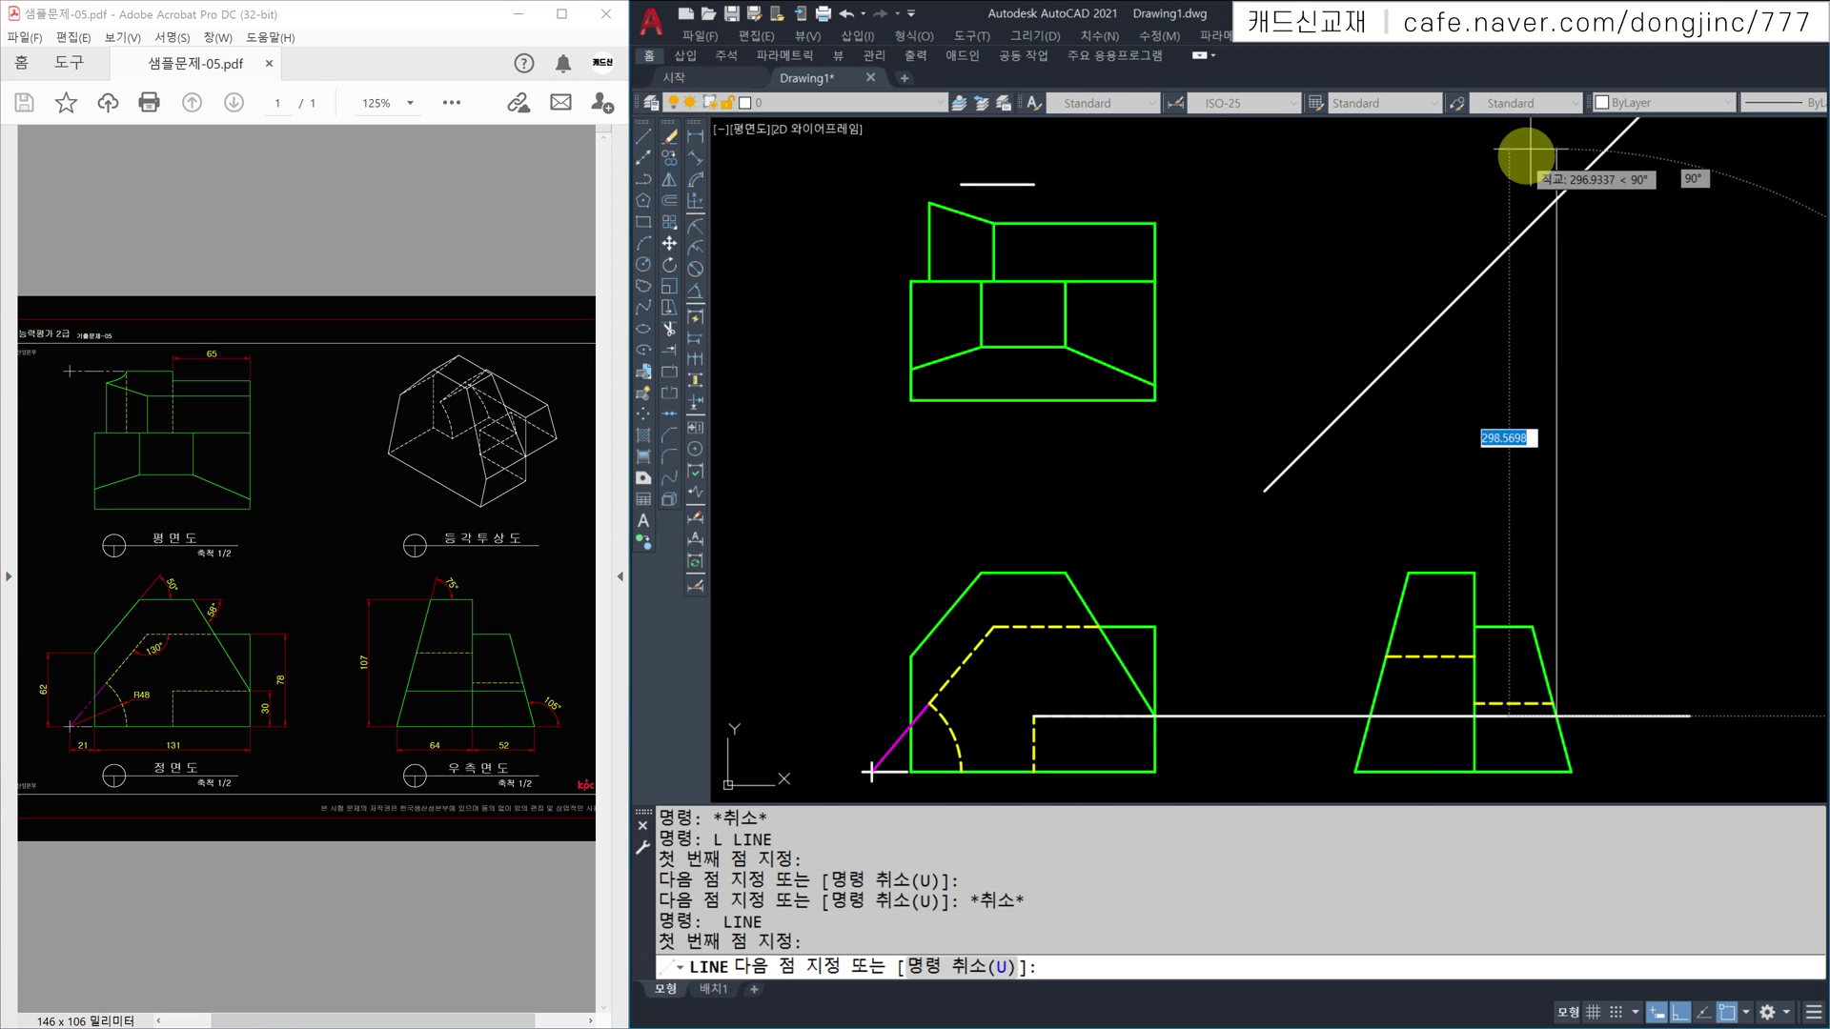
pyautogui.click(1520, 147)
pyautogui.press('Escape')
# Step: Draw a horizontal projection line from the new intersection with the 45° line across the top view
pyautogui.press('Return')
pyautogui.click(1556, 199)
pyautogui.click(789, 202)
pyautogui.press('Escape')
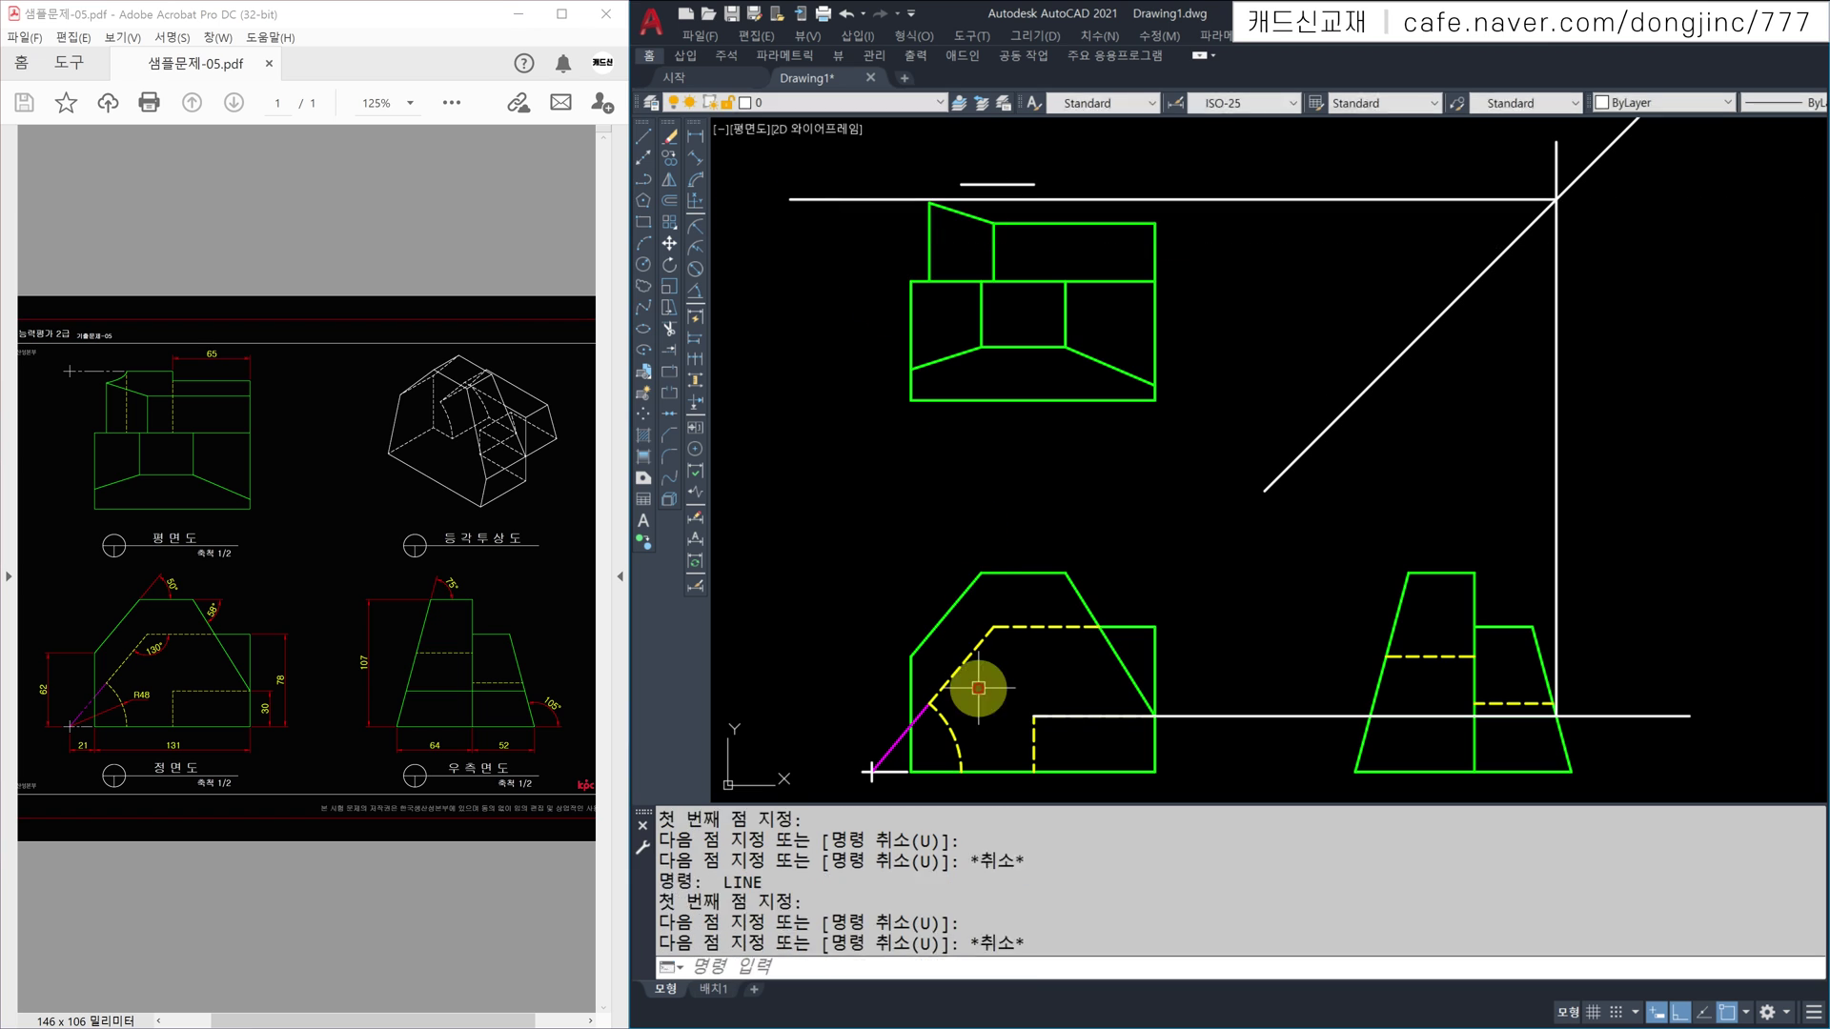
# Step: Draw a line from the notch's upper corner up to the horizontal projection line, continuing to the end of the short rear edge
pyautogui.press('Return')
pyautogui.click(1034, 715)
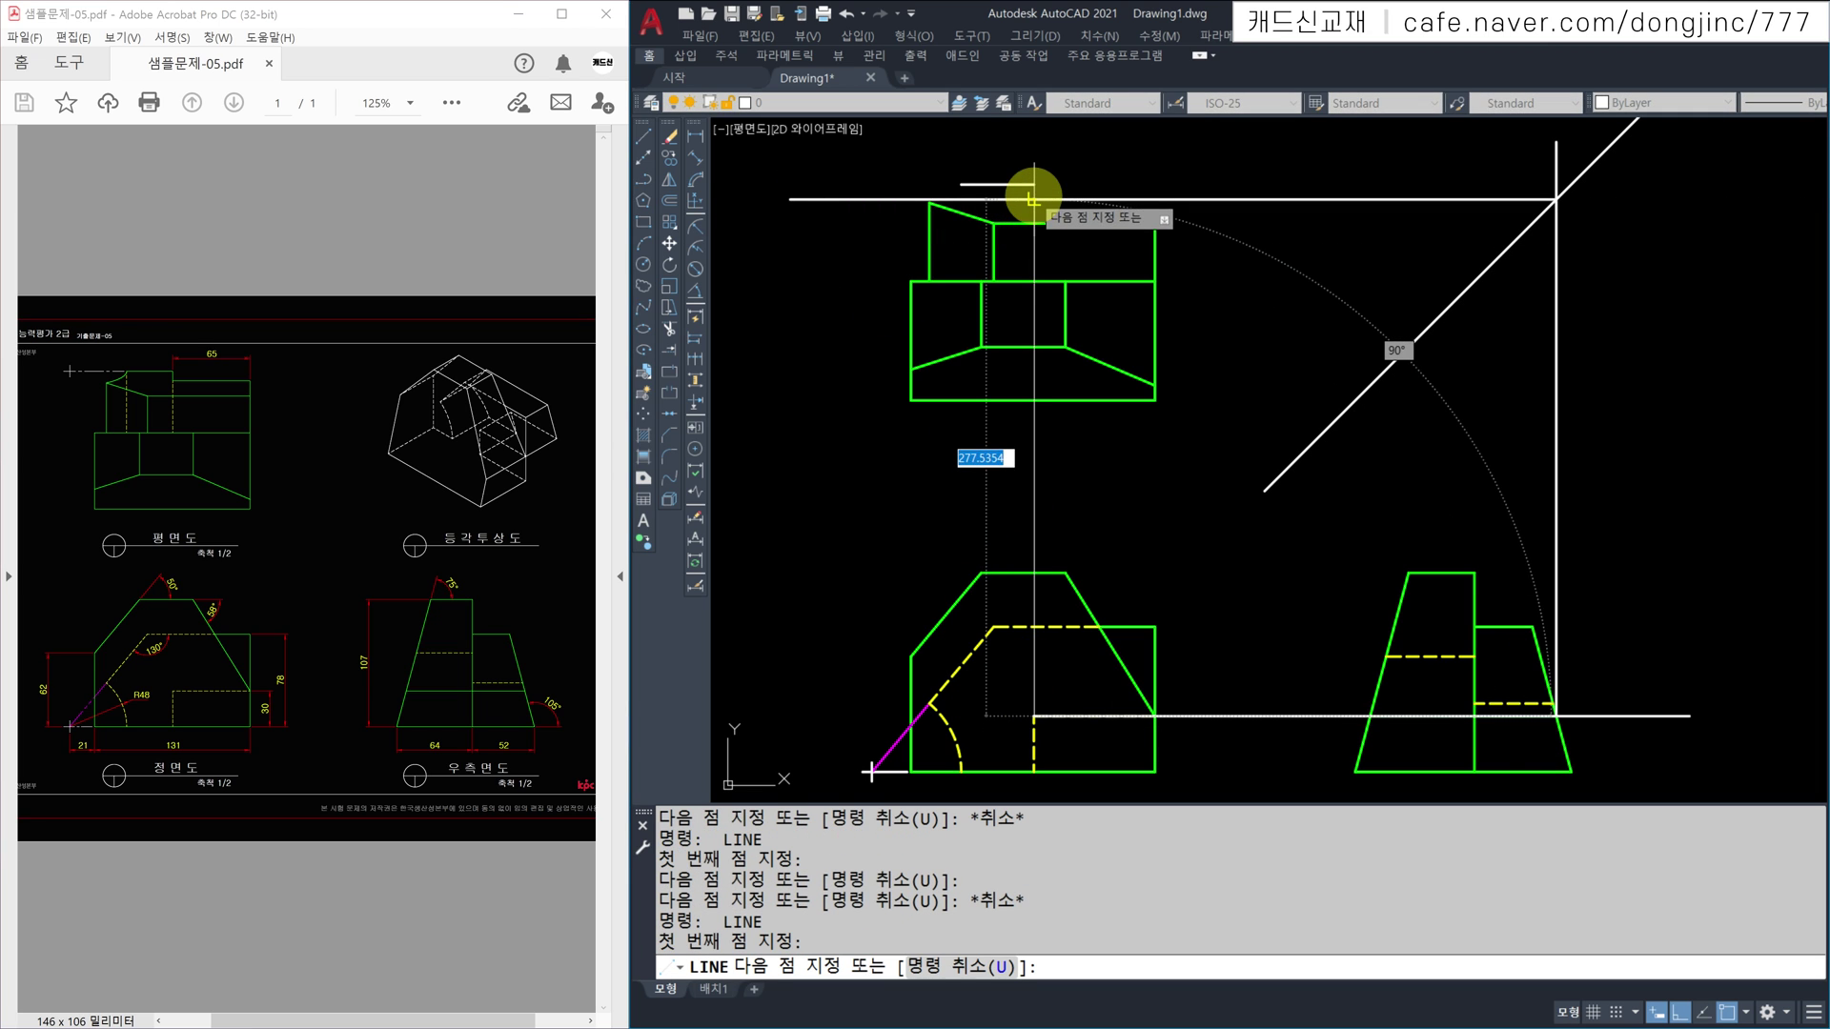
pyautogui.click(1034, 199)
pyautogui.click(1034, 185)
pyautogui.press('Escape')
# Step: Erase the four projection lines of the notch, keeping the short vertical segment at the rear edge's end
pyautogui.click(1328, 163)
pyautogui.click(1249, 336)
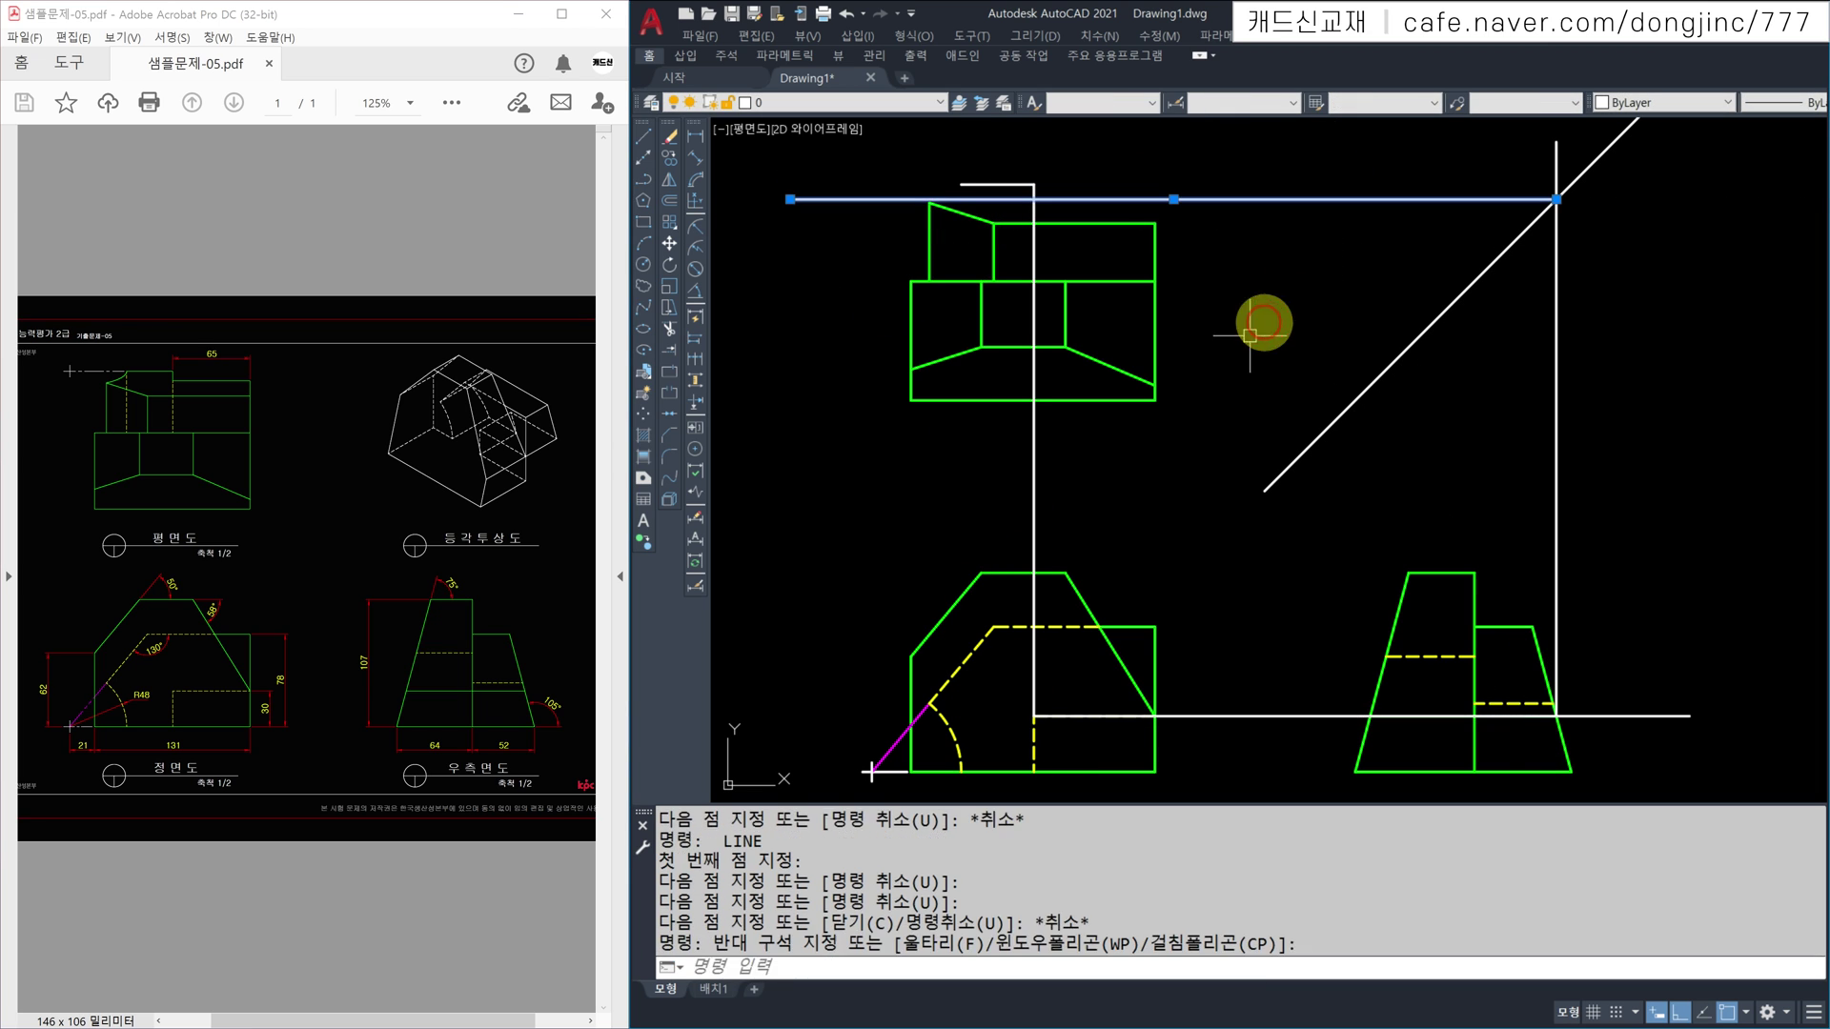
pyautogui.write('e')
pyautogui.press('Return')
pyautogui.moveTo(968, 478)
pyautogui.mouseDown()
pyautogui.moveTo(1265, 478)
pyautogui.moveTo(964, 497)
pyautogui.mouseUp()
pyautogui.click(1569, 460)
pyautogui.click(1481, 458)
pyautogui.click(1244, 645)
pyautogui.click(1215, 742)
pyautogui.write('e')
pyautogui.press('Return')
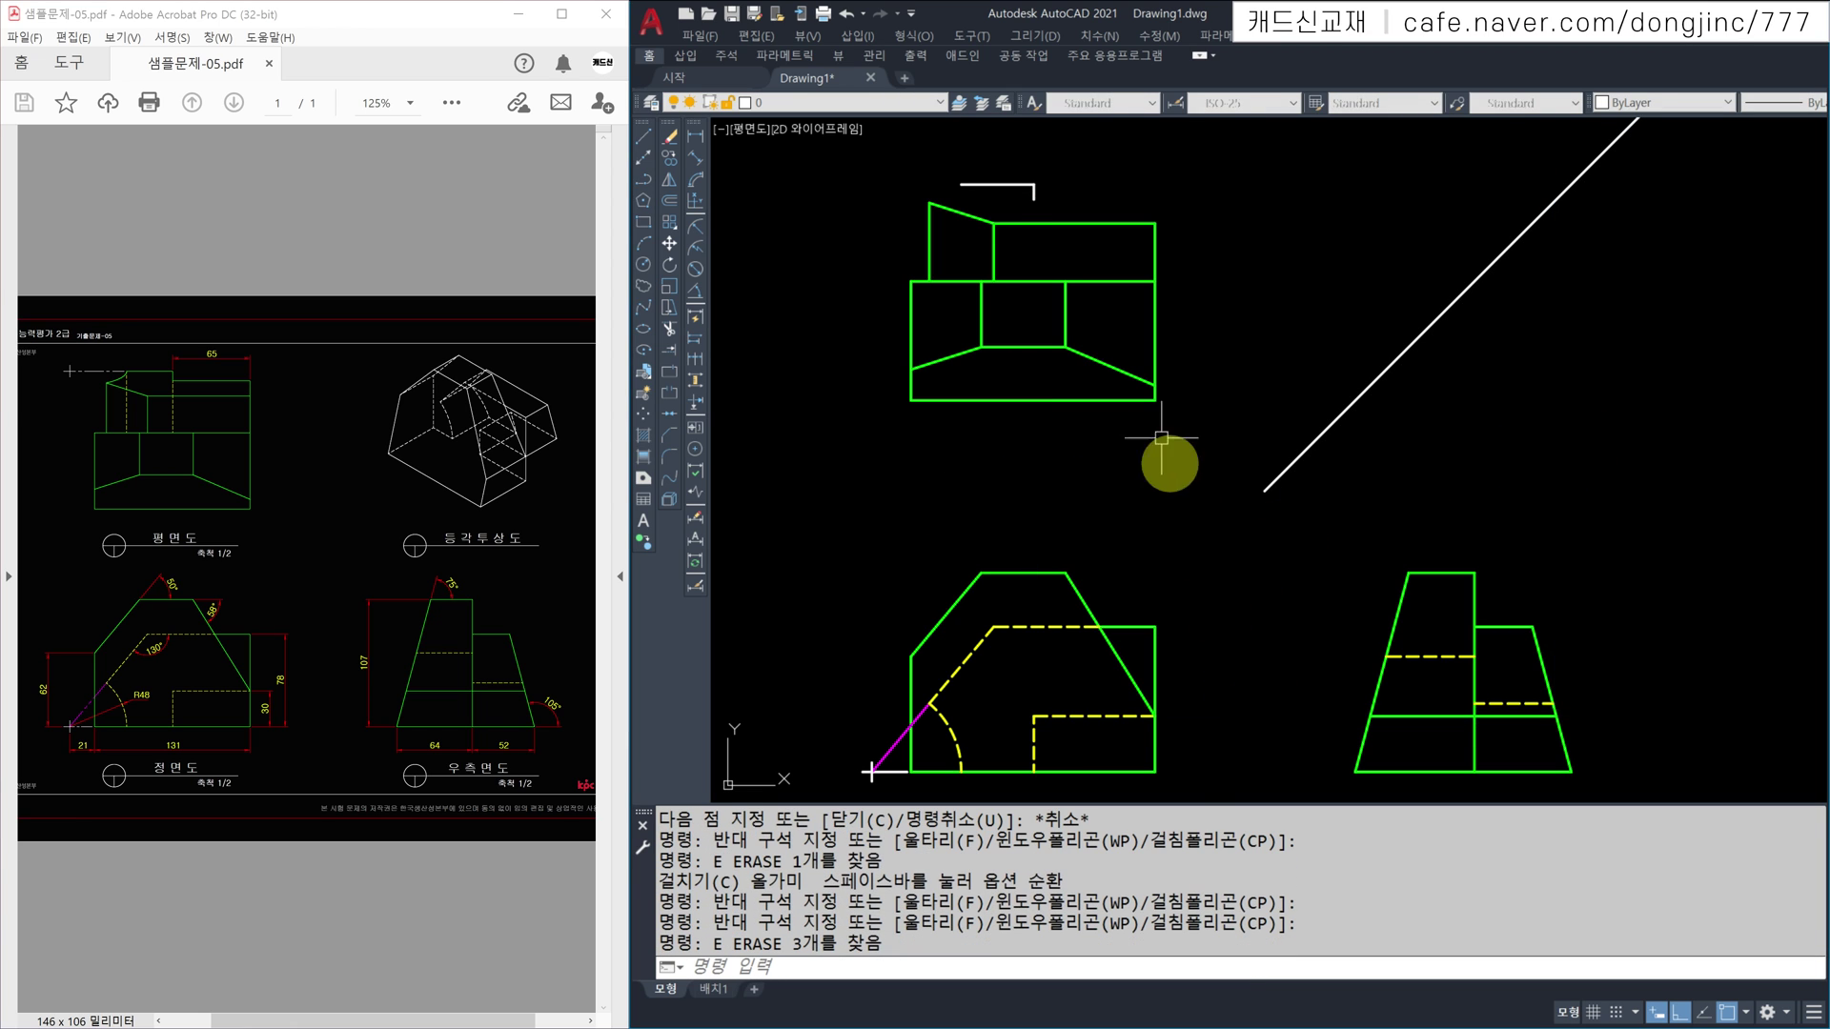
pyautogui.press('Escape')
pyautogui.press('Escape')
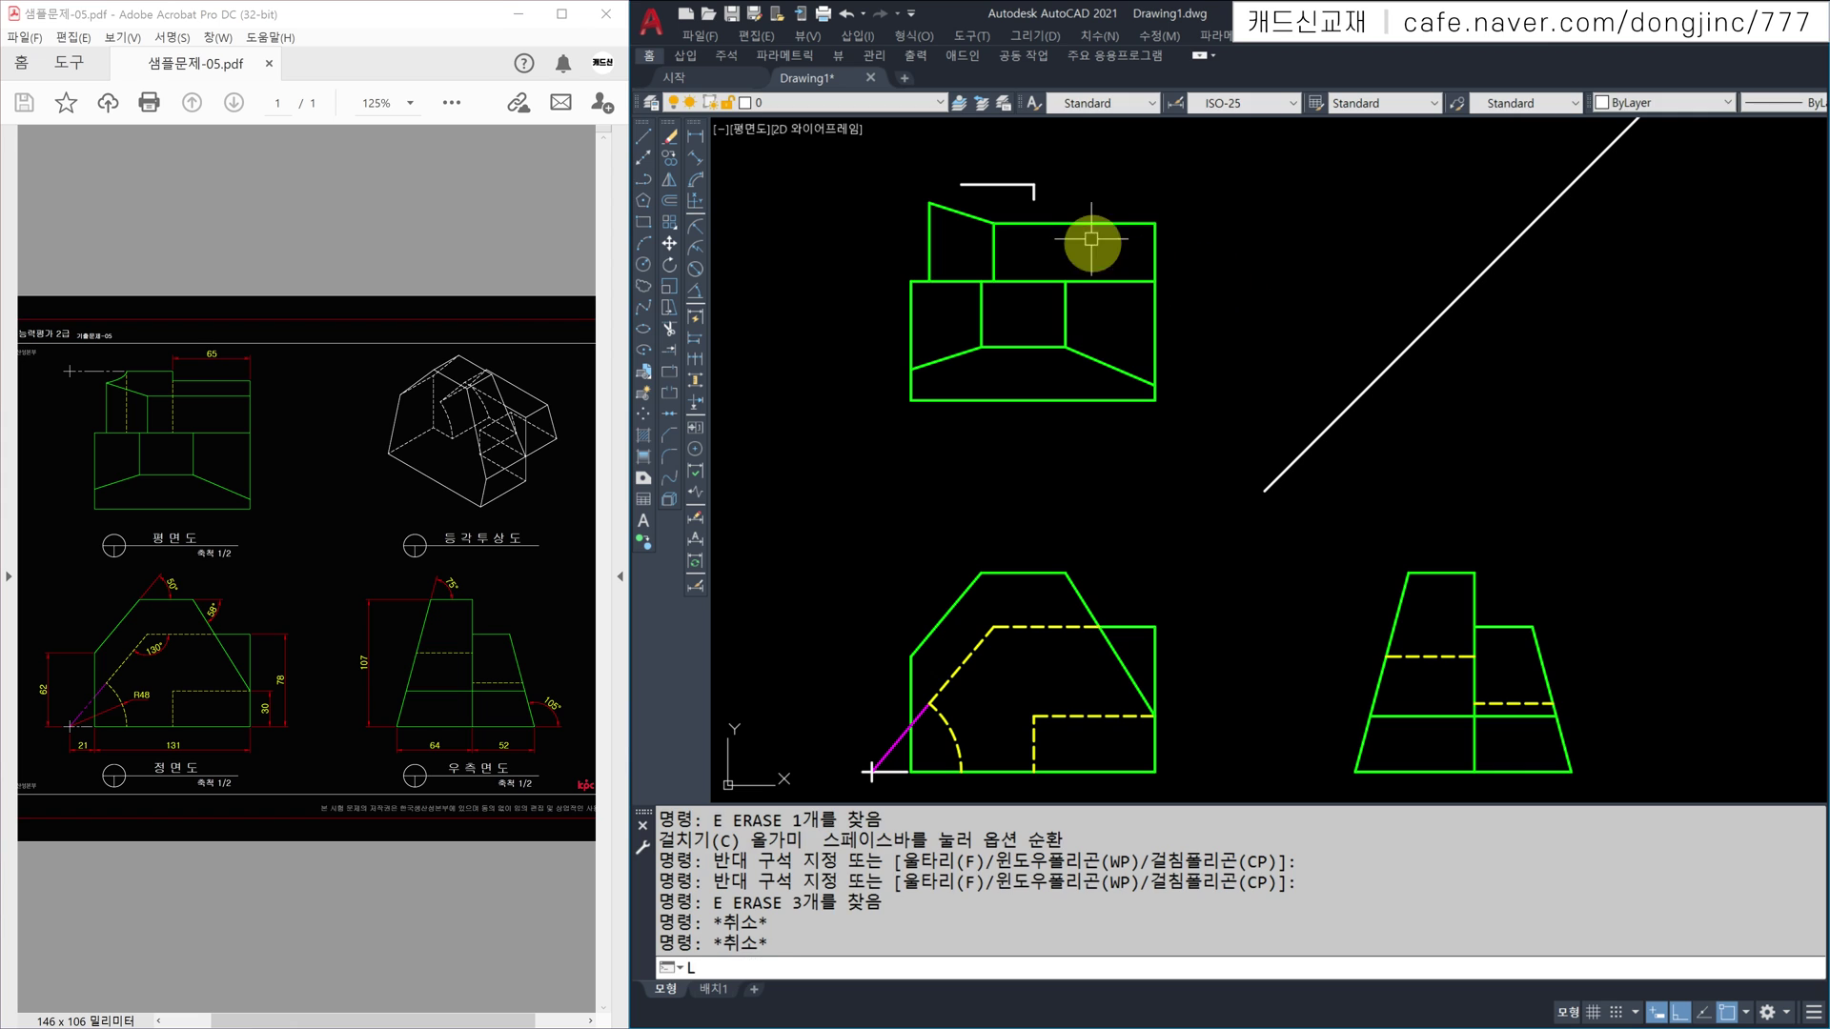
# Step: Draw a horizontal line from the short vertical segment's lower end out beyond the top view's outer vertical edge
pyautogui.write('l')
pyautogui.press('Return')
pyautogui.click(1034, 199)
pyautogui.press('Escape')
# Step: Extend the top view's outer vertical edge up to the new horizontal line
pyautogui.write('EX')
pyautogui.press('Return')
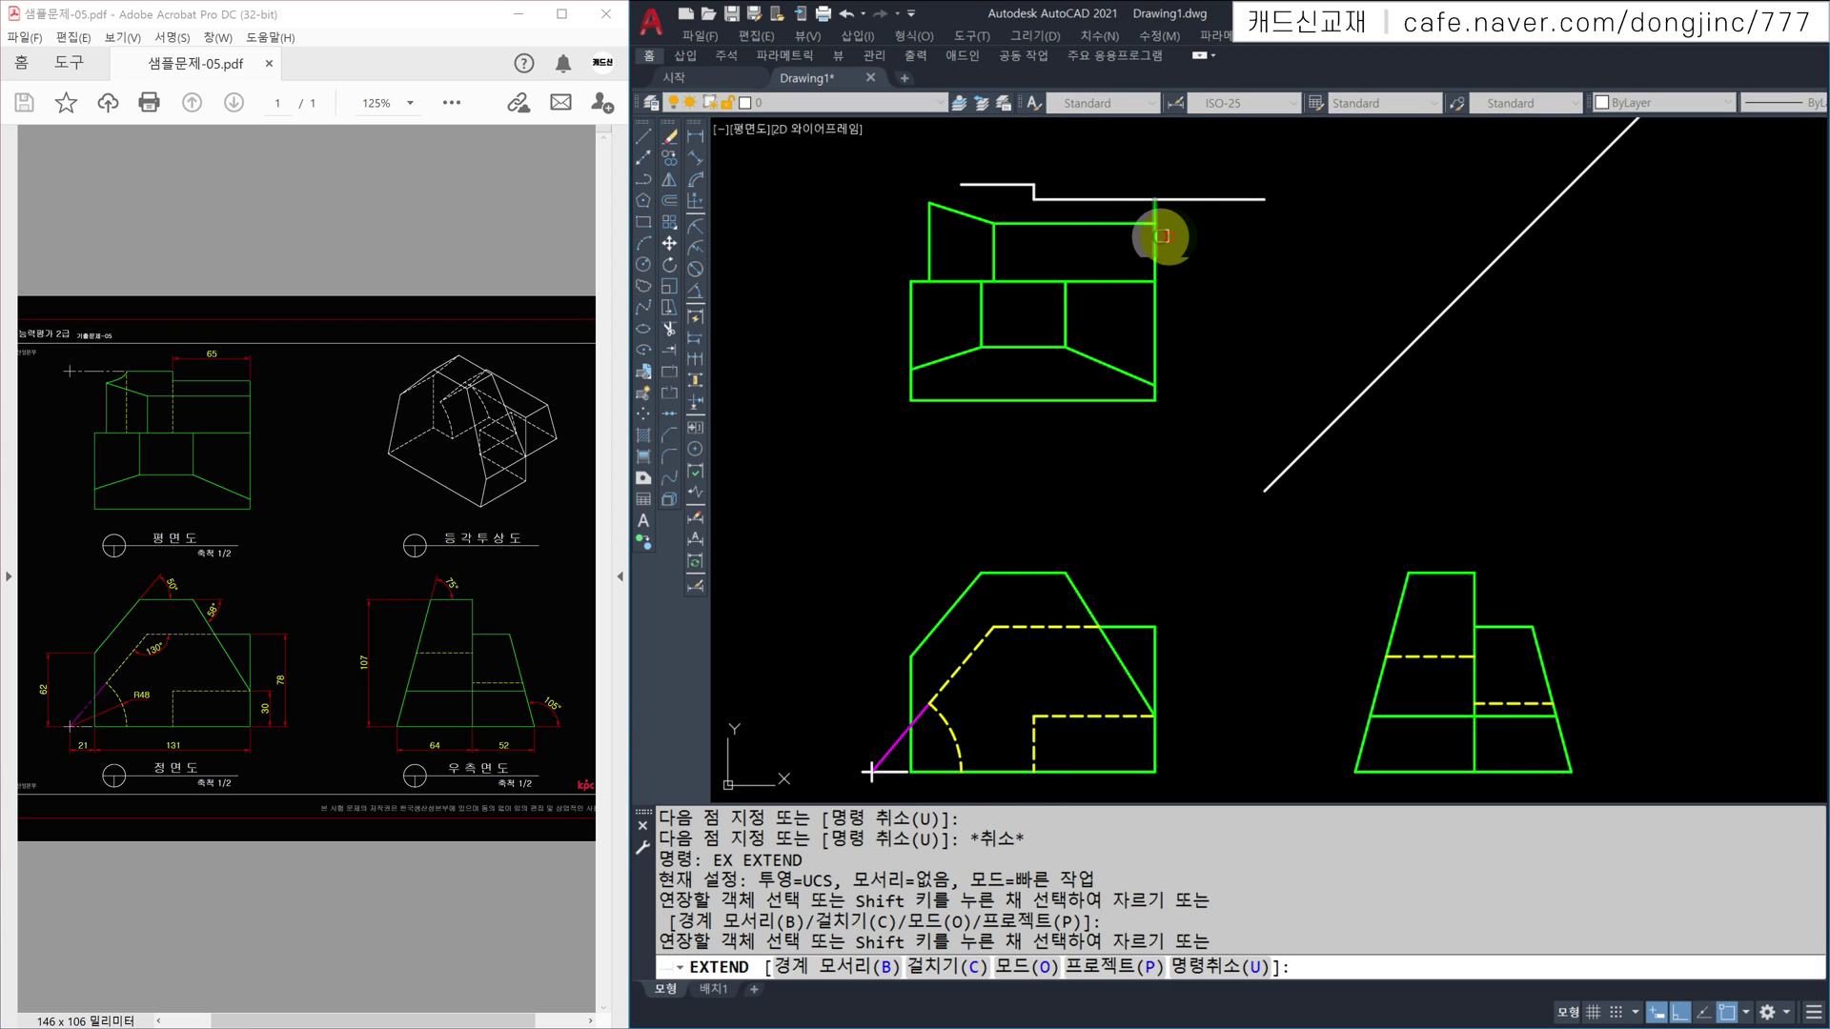
pyautogui.click(1157, 230)
pyautogui.press('Escape')
# Step: Draw a vertical line from the rear step's inner corner down to the upper edge of the top view's front block
pyautogui.write('l')
pyautogui.press('Return')
pyautogui.click(1034, 200)
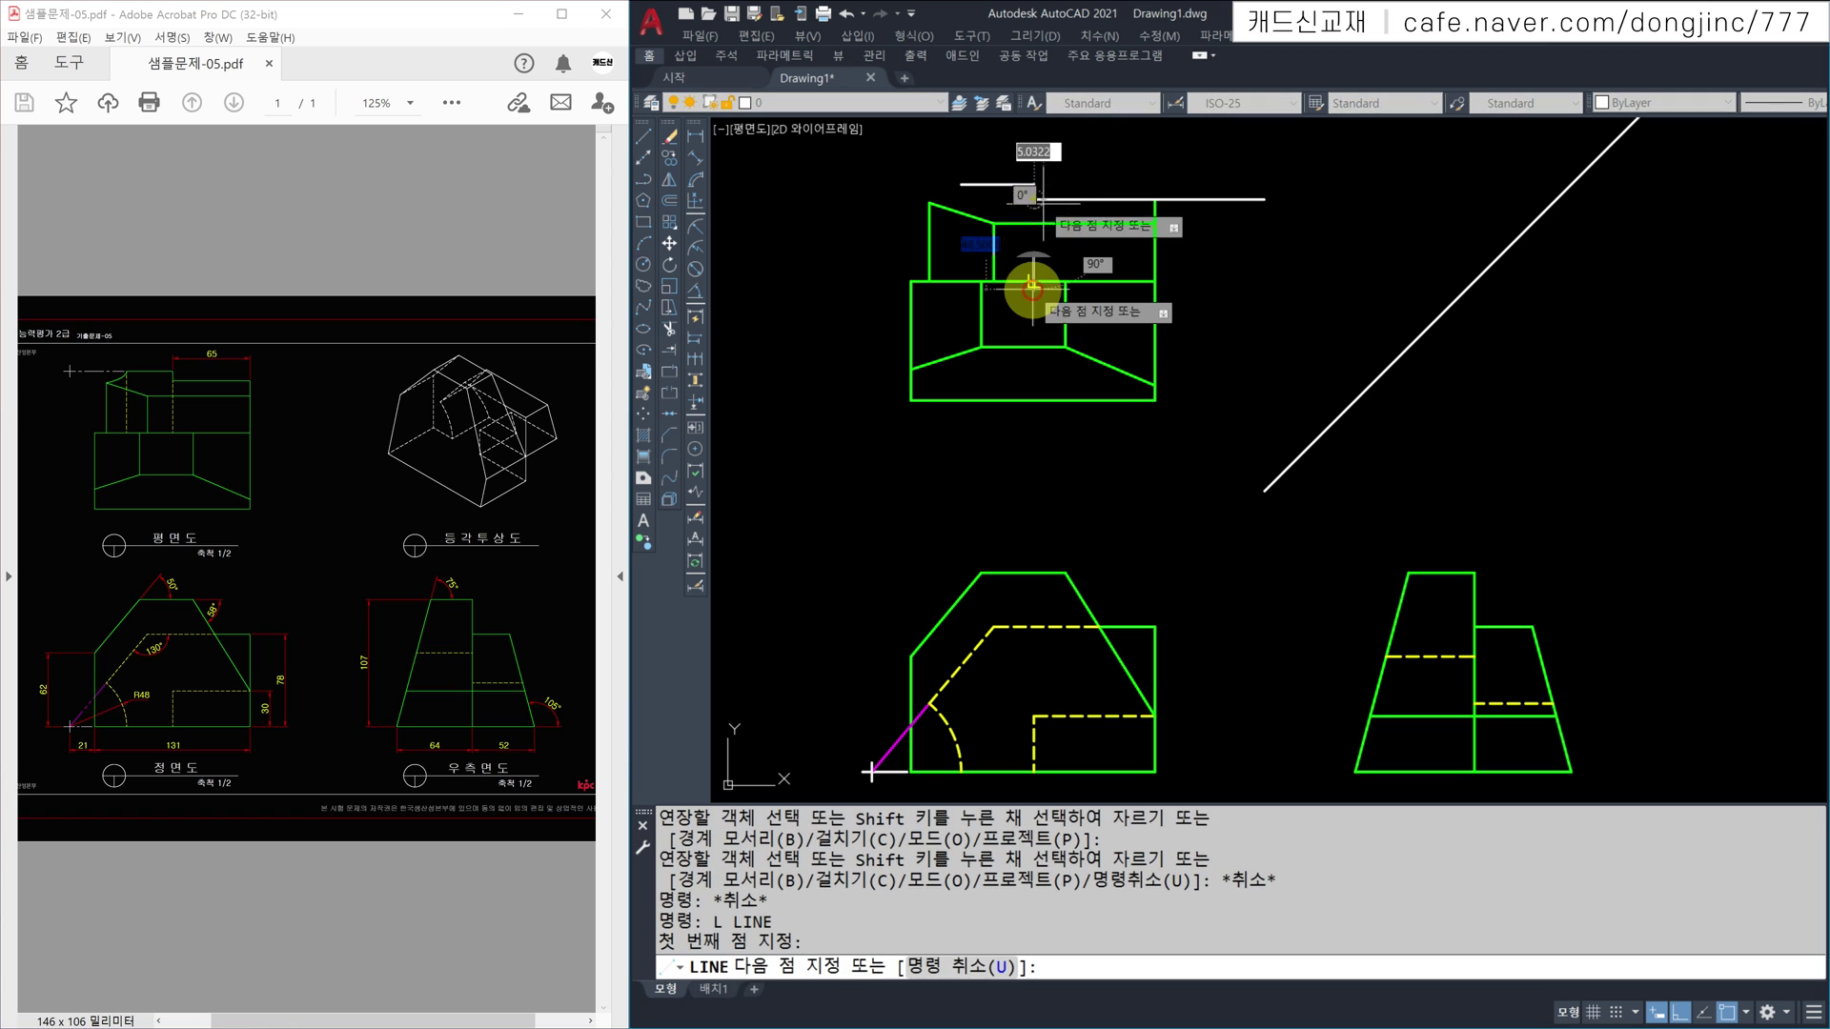
pyautogui.click(1034, 281)
pyautogui.press('Escape')
pyautogui.press('Escape')
pyautogui.press('Escape')
pyautogui.press('Escape')
pyautogui.press('Escape')
# Step: Draw a vertical line from the free end of the short rear edge down to the front block's upper edge
pyautogui.write('l')
pyautogui.press('Return')
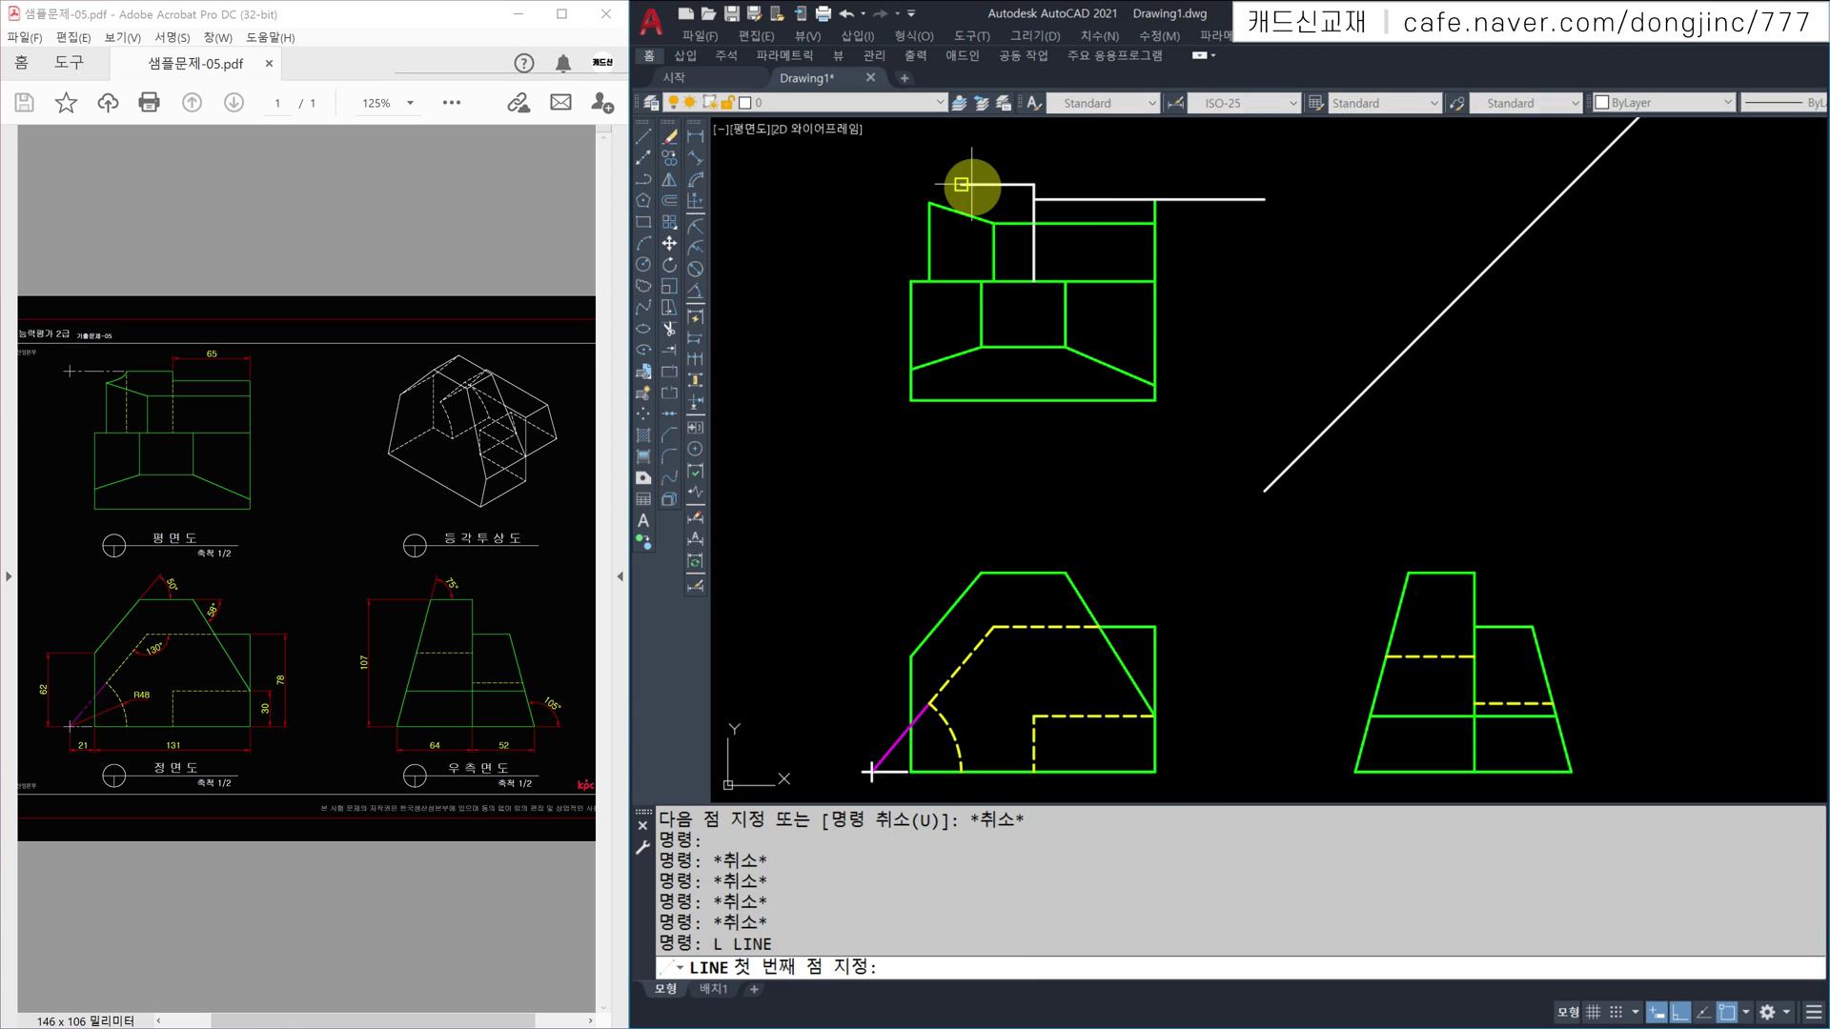
pyautogui.click(962, 184)
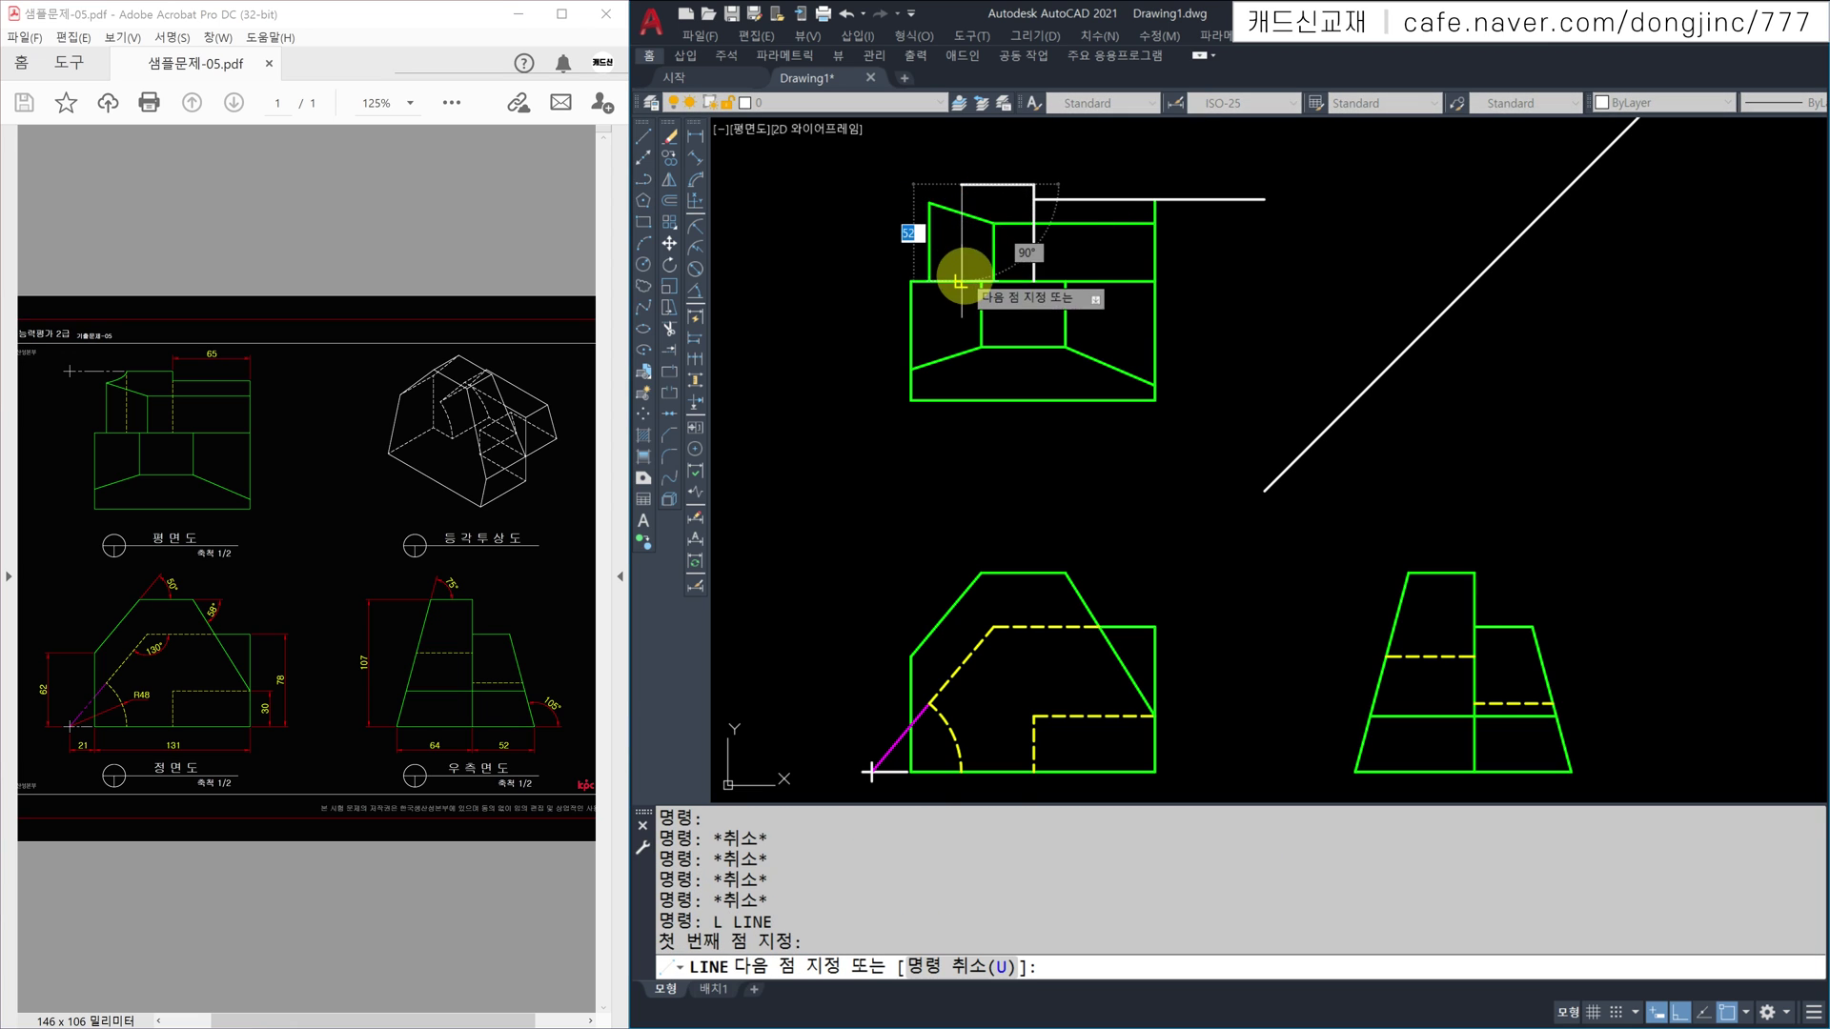
pyautogui.click(960, 281)
pyautogui.press('Escape')
pyautogui.press('Return')
pyautogui.press('Escape')
pyautogui.press('Escape')
# Step: Put the two new vertical lines in the top view on the 숨은선 layer
pyautogui.click(1034, 245)
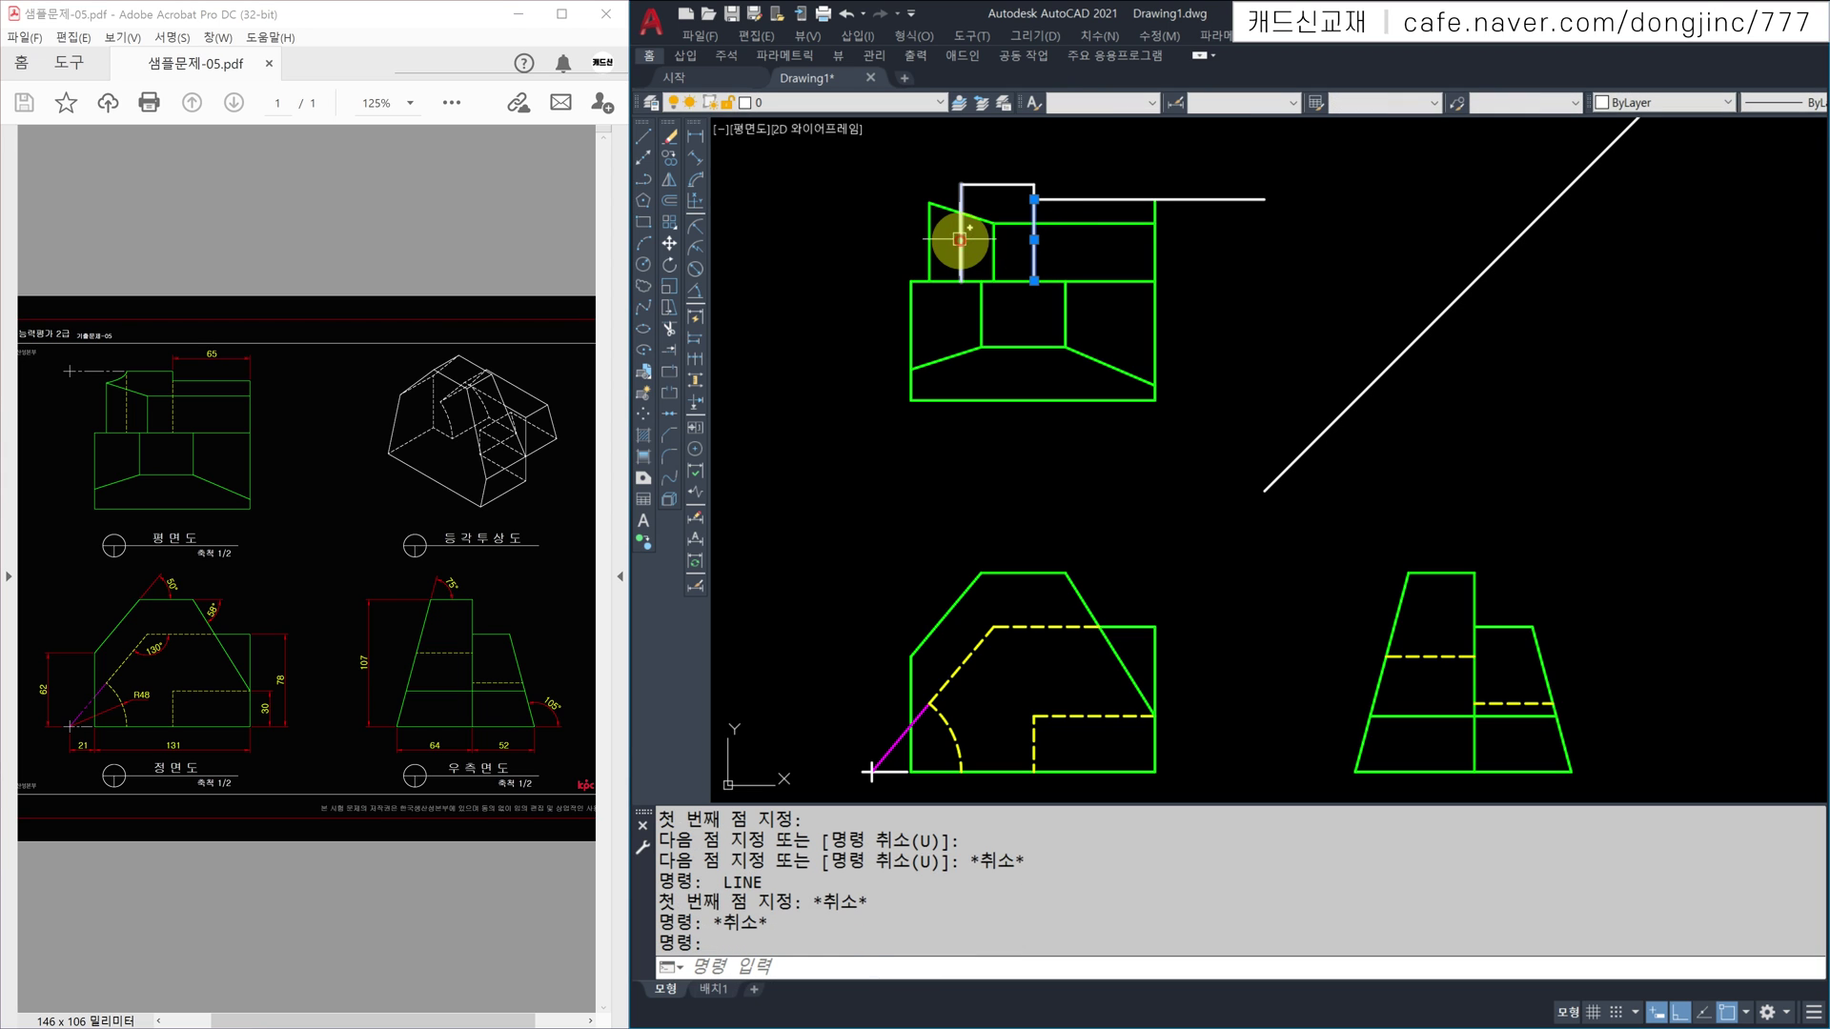
pyautogui.click(960, 229)
pyautogui.click(892, 113)
pyautogui.click(805, 172)
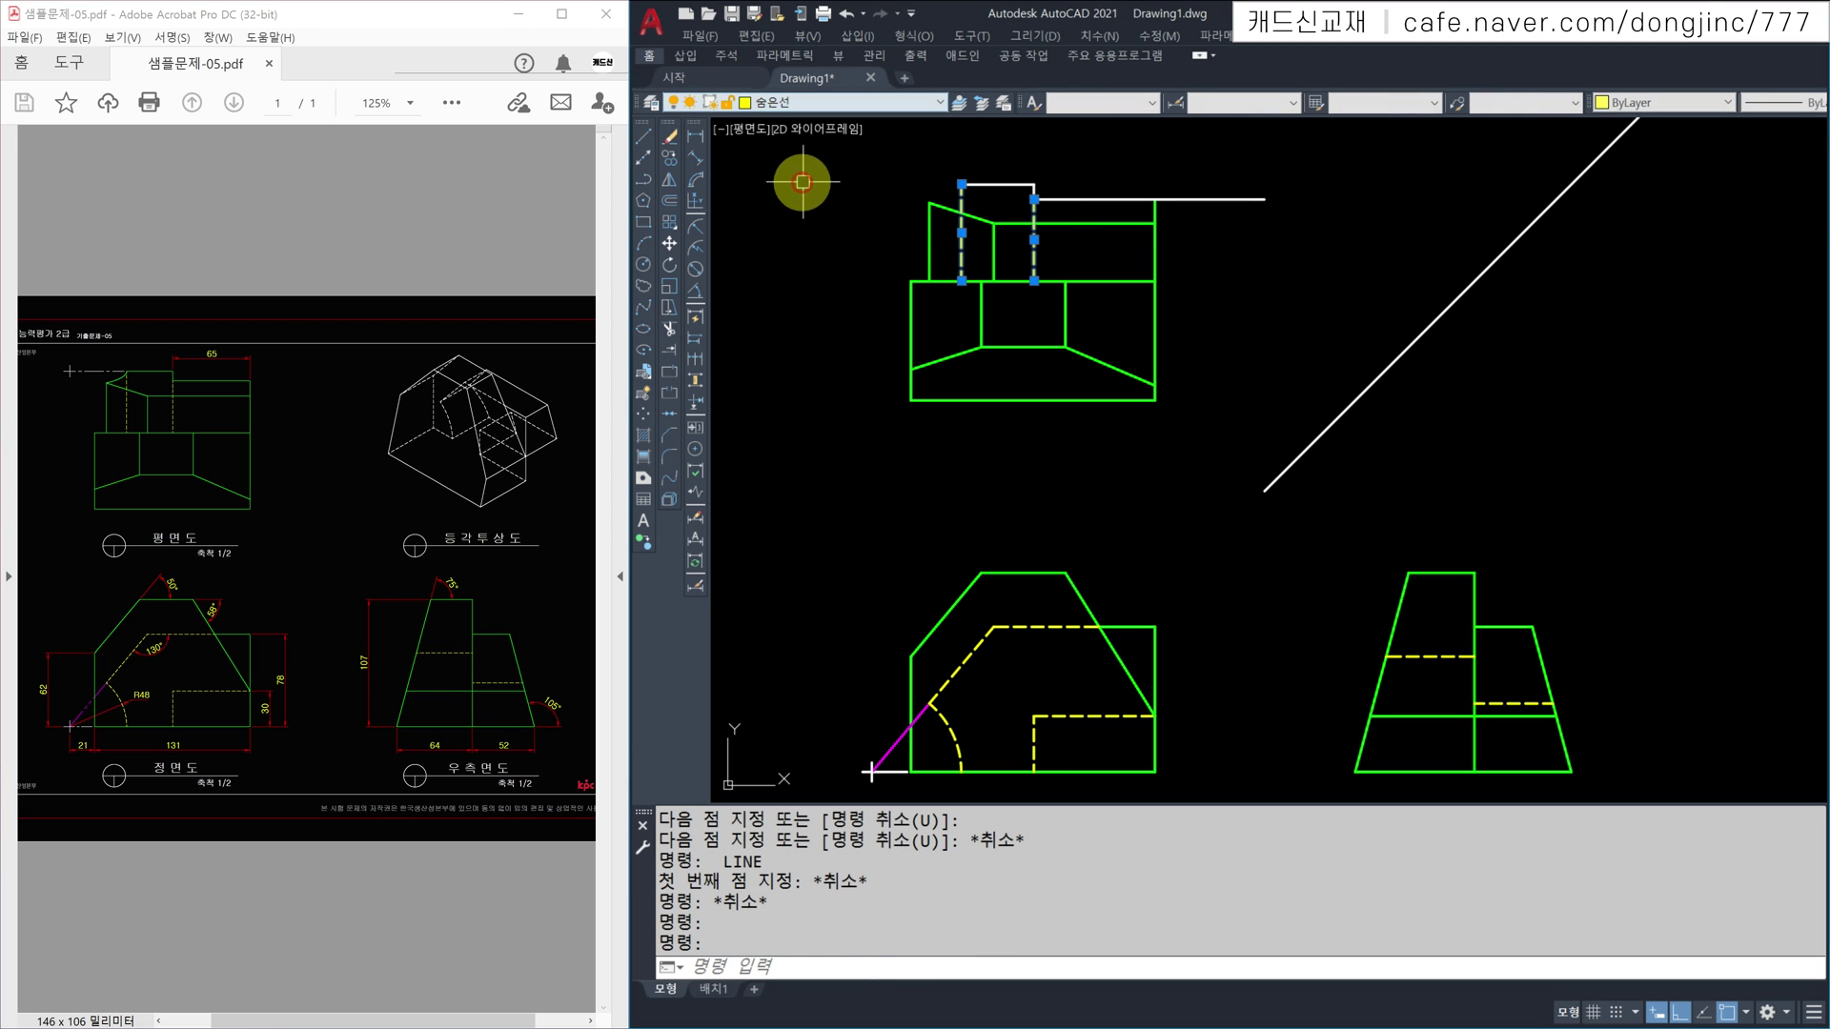
pyautogui.press('Escape')
pyautogui.press('Escape')
pyautogui.press('Escape')
# Step: Trim the part of the rear horizontal line that overhangs the top view's outer vertical edge
pyautogui.write('tr')
pyautogui.press('Return')
pyautogui.click(1203, 199)
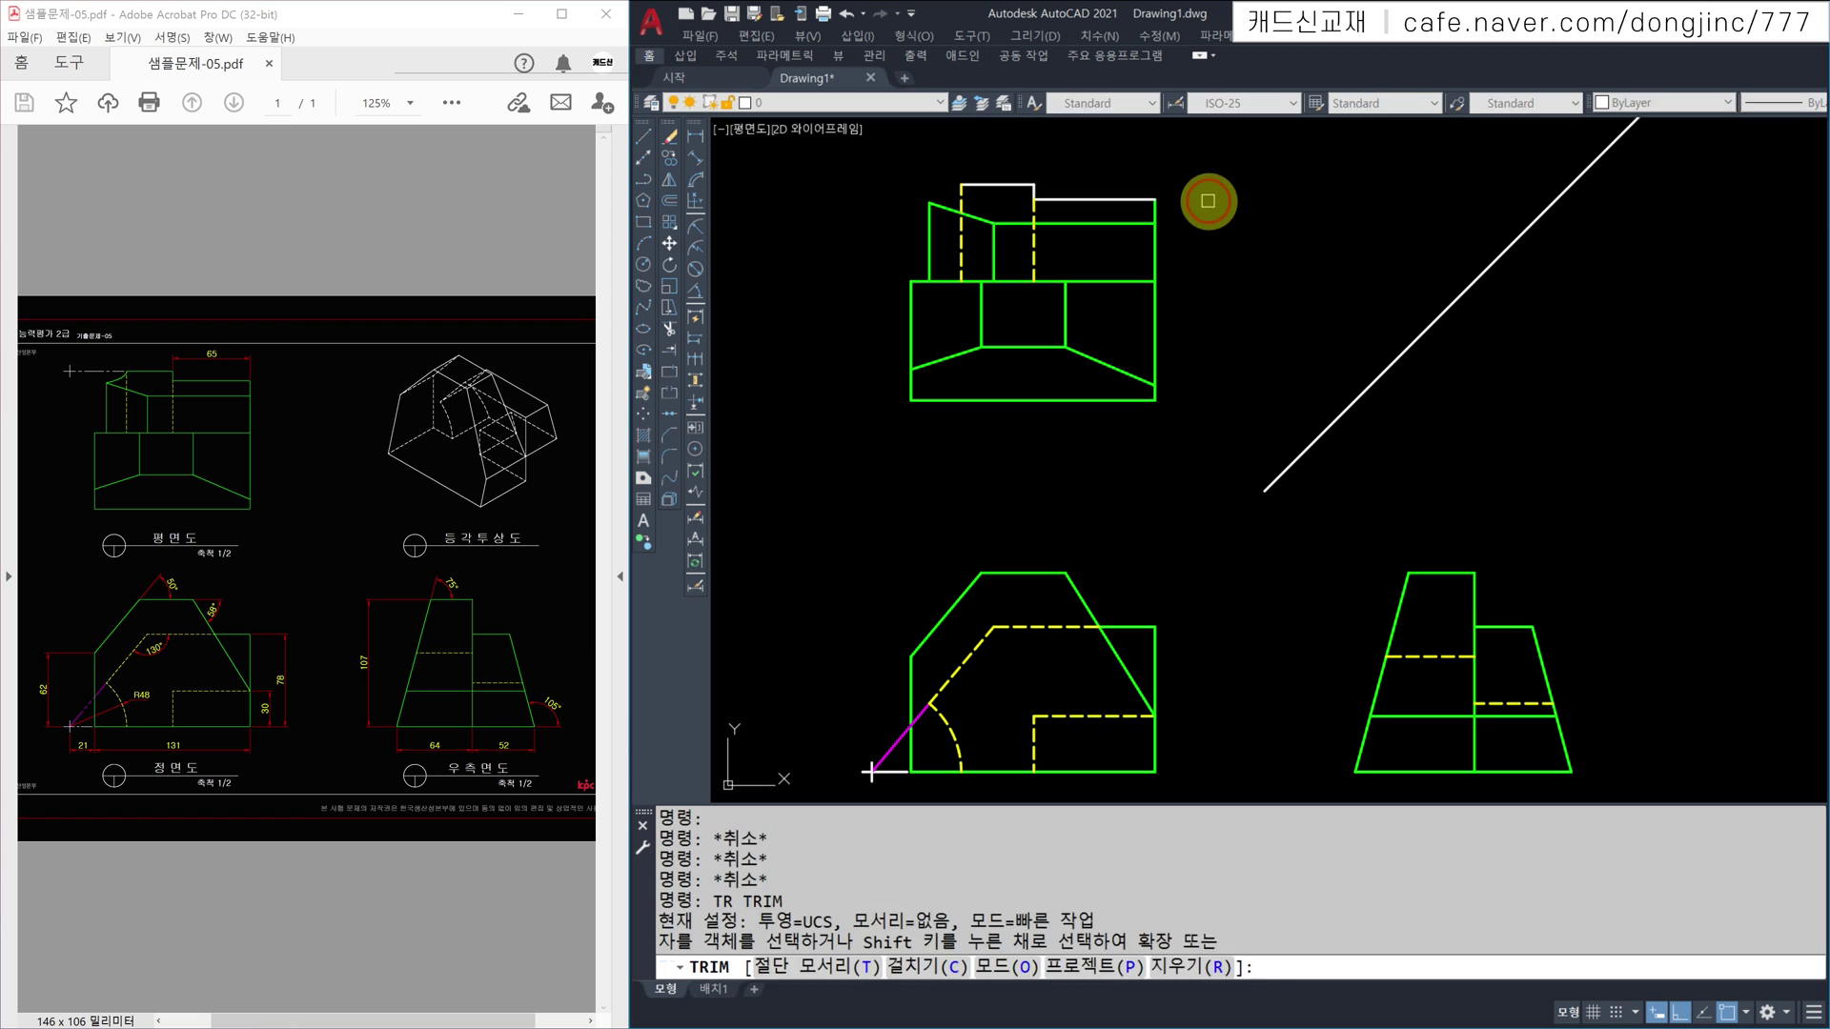
pyautogui.press('Escape')
# Step: Match the white rear edges and short vertical segment in the top view to the properties of the green outer edge
pyautogui.write('Ma')
pyautogui.press('Return')
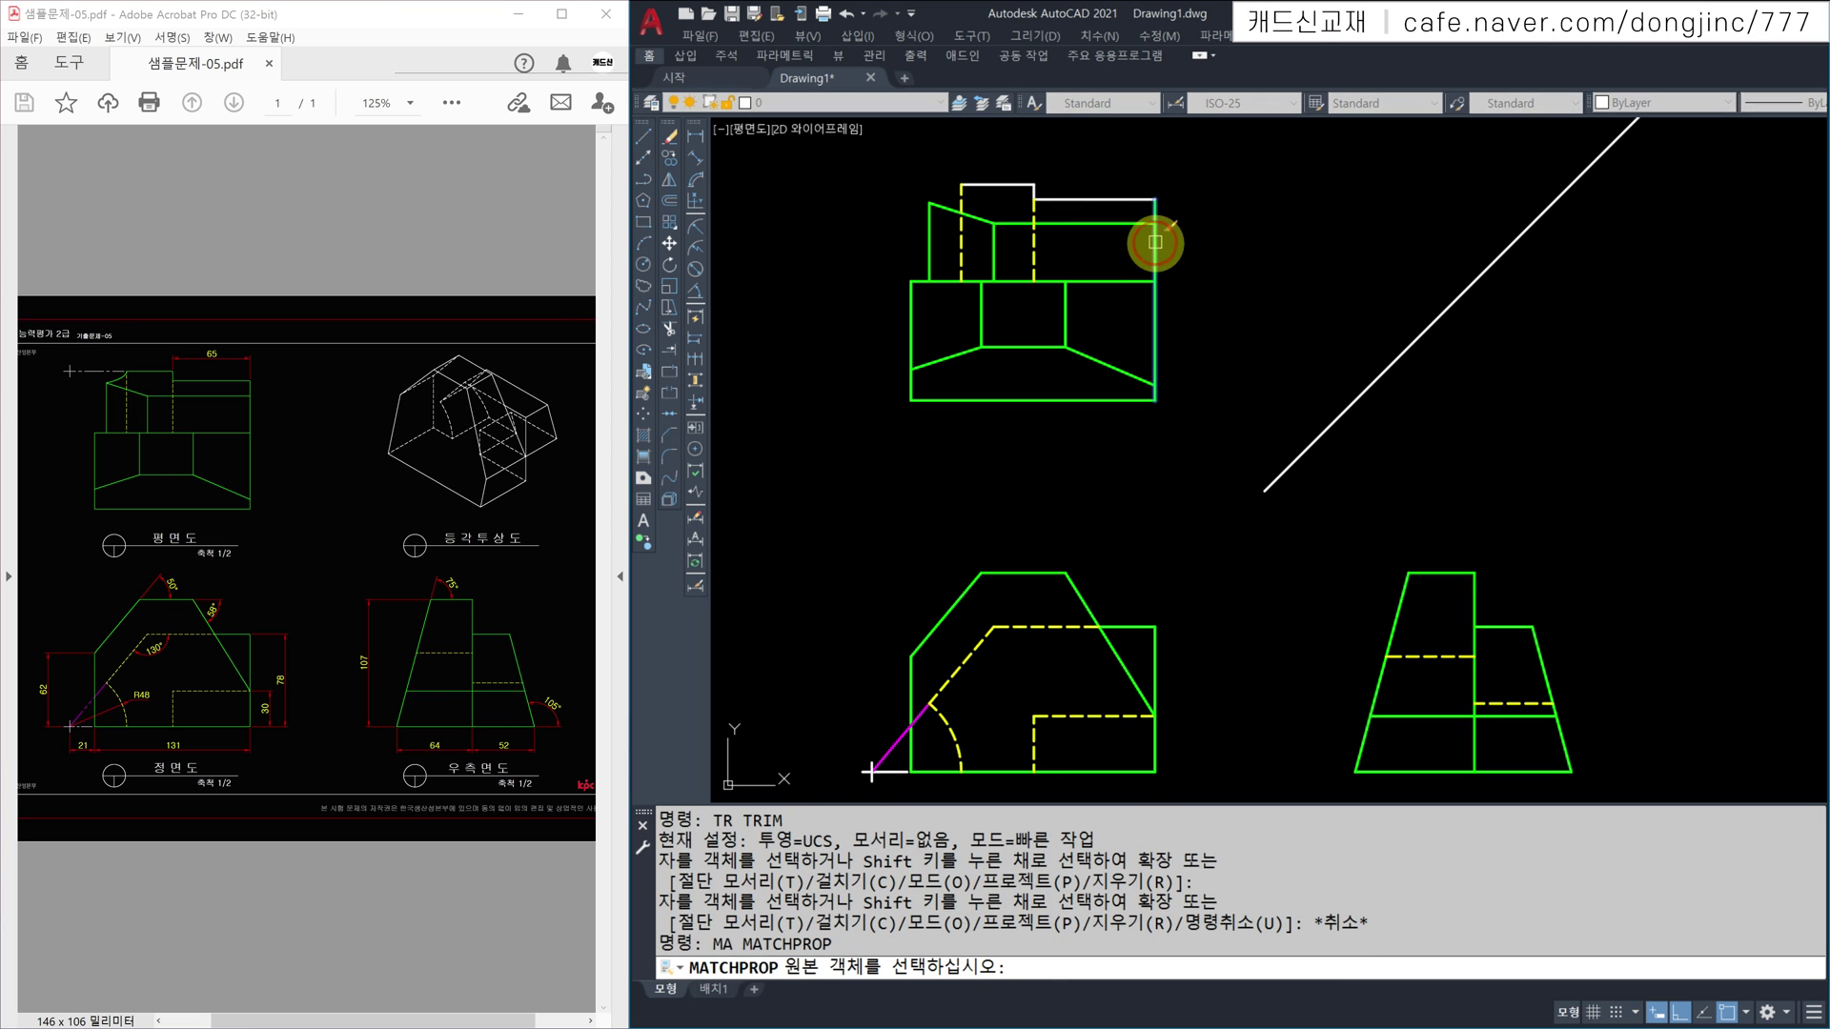
pyautogui.click(1155, 245)
pyautogui.click(1102, 197)
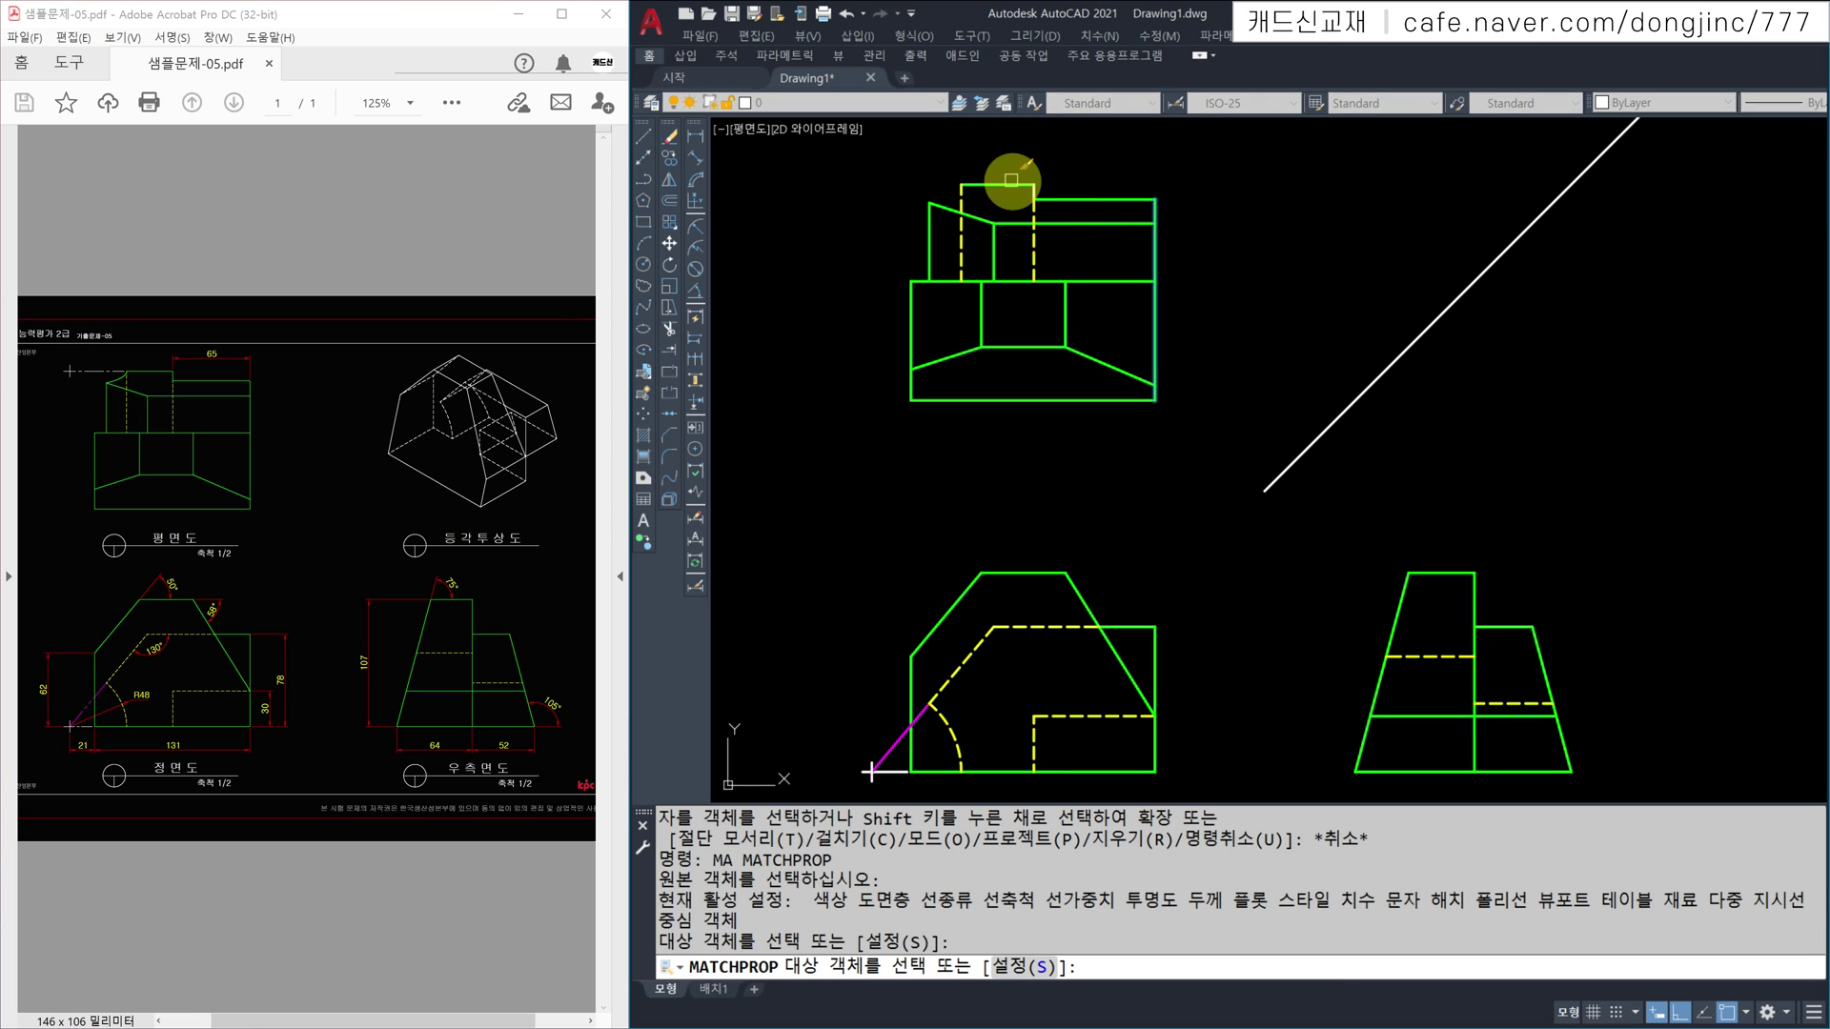
pyautogui.click(998, 184)
pyautogui.scroll(5, 1038, 186)
pyautogui.click(1117, 167)
pyautogui.click(985, 227)
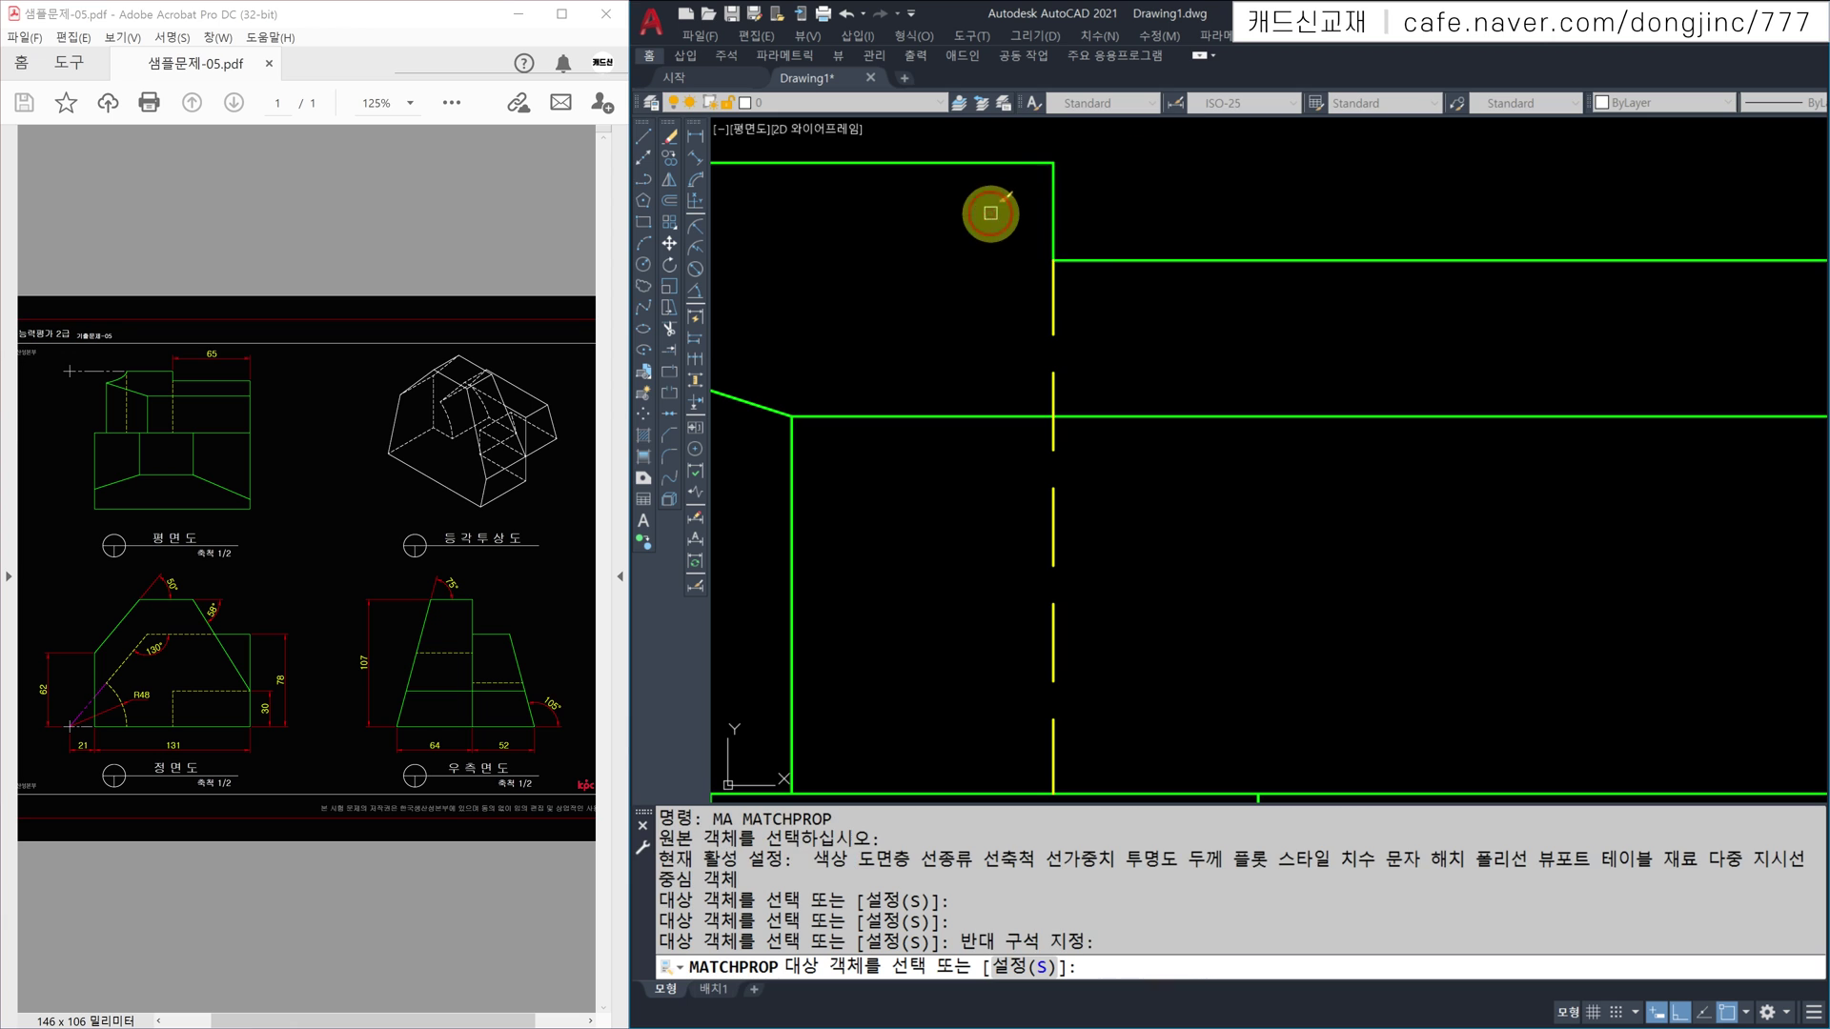
pyautogui.scroll(-5, 1245, 216)
pyautogui.press('Escape')
pyautogui.scroll(-3, 1320, 229)
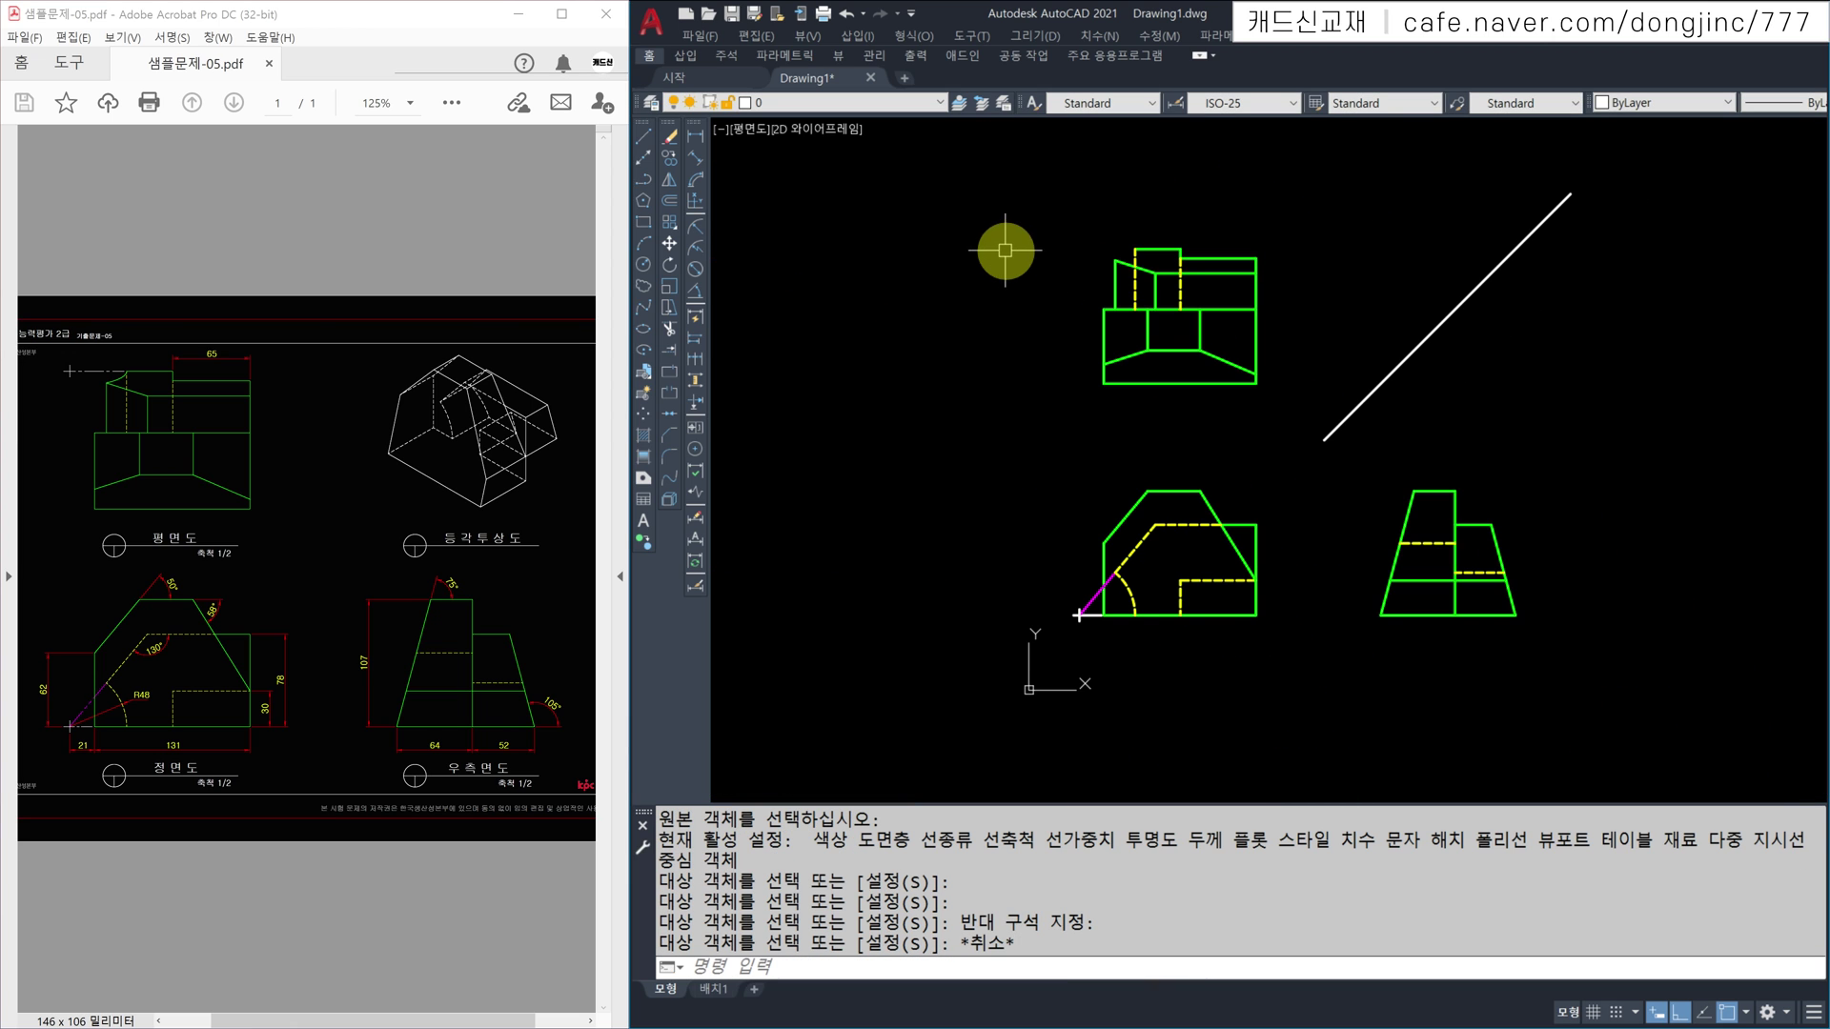
pyautogui.moveTo(1048, 272); pyautogui.dragTo(1091, 295, button='middle')
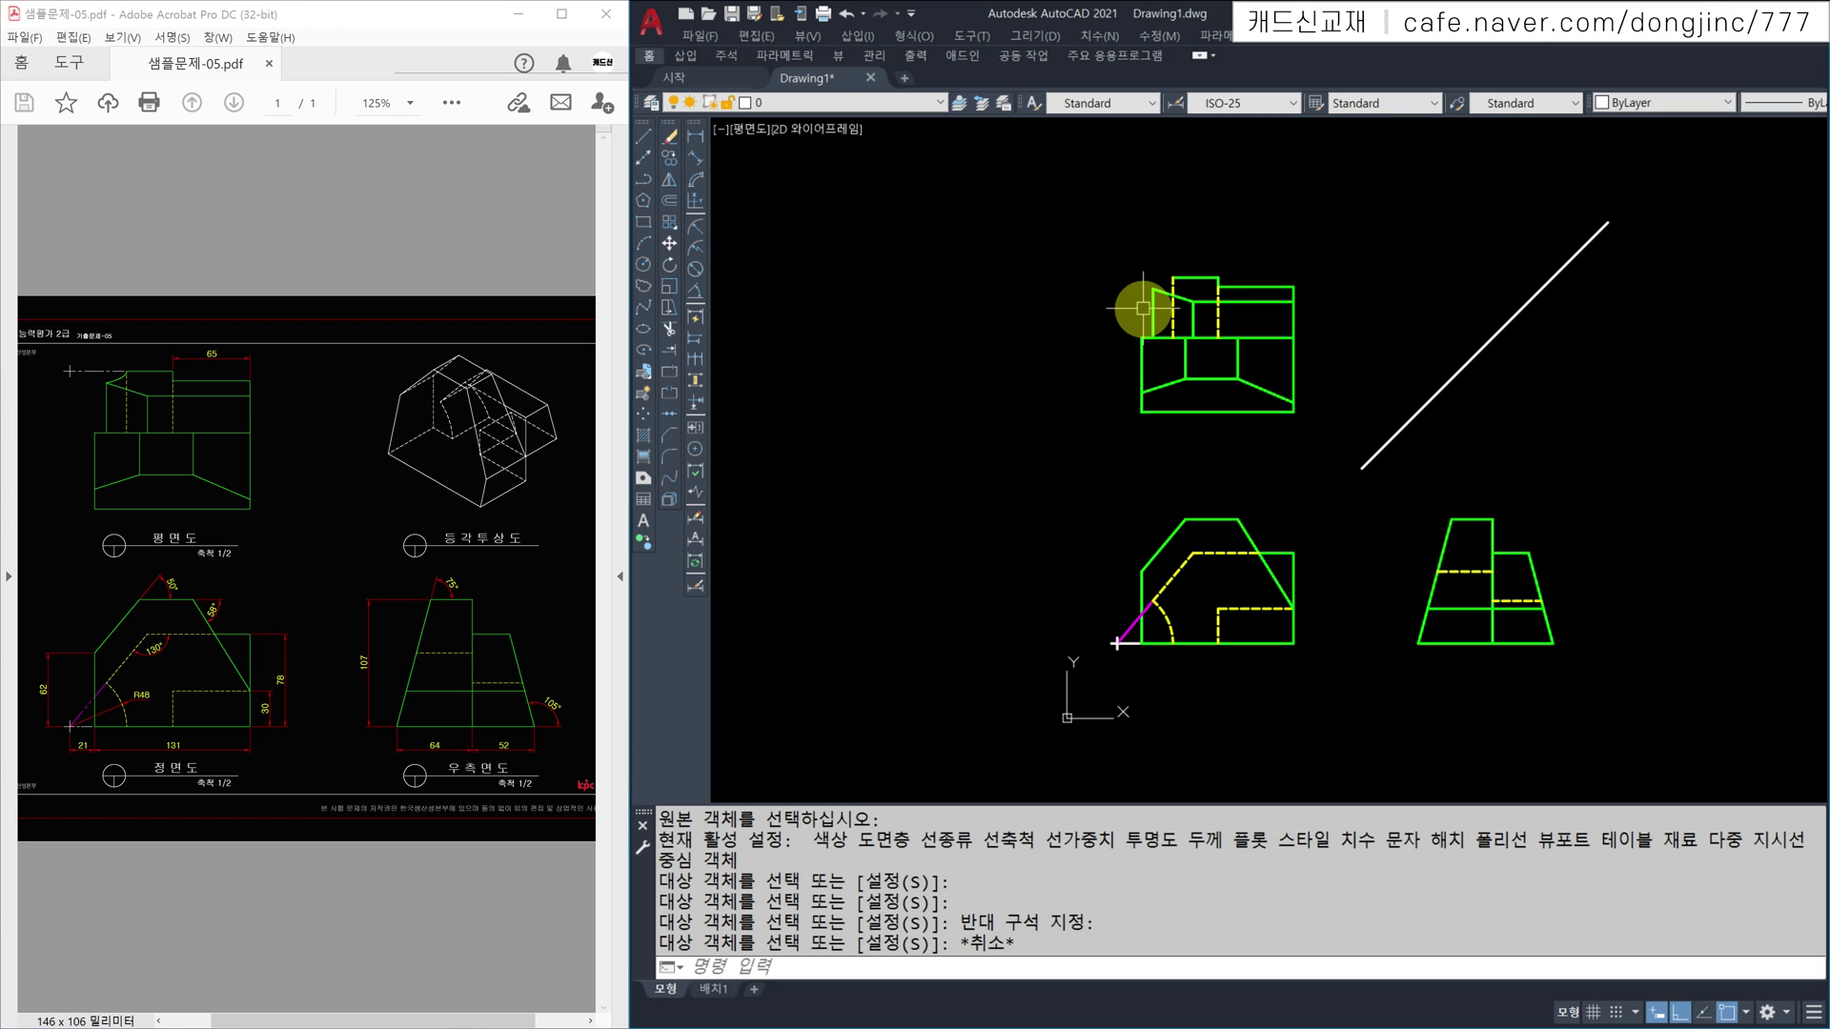
pyautogui.click(1150, 636)
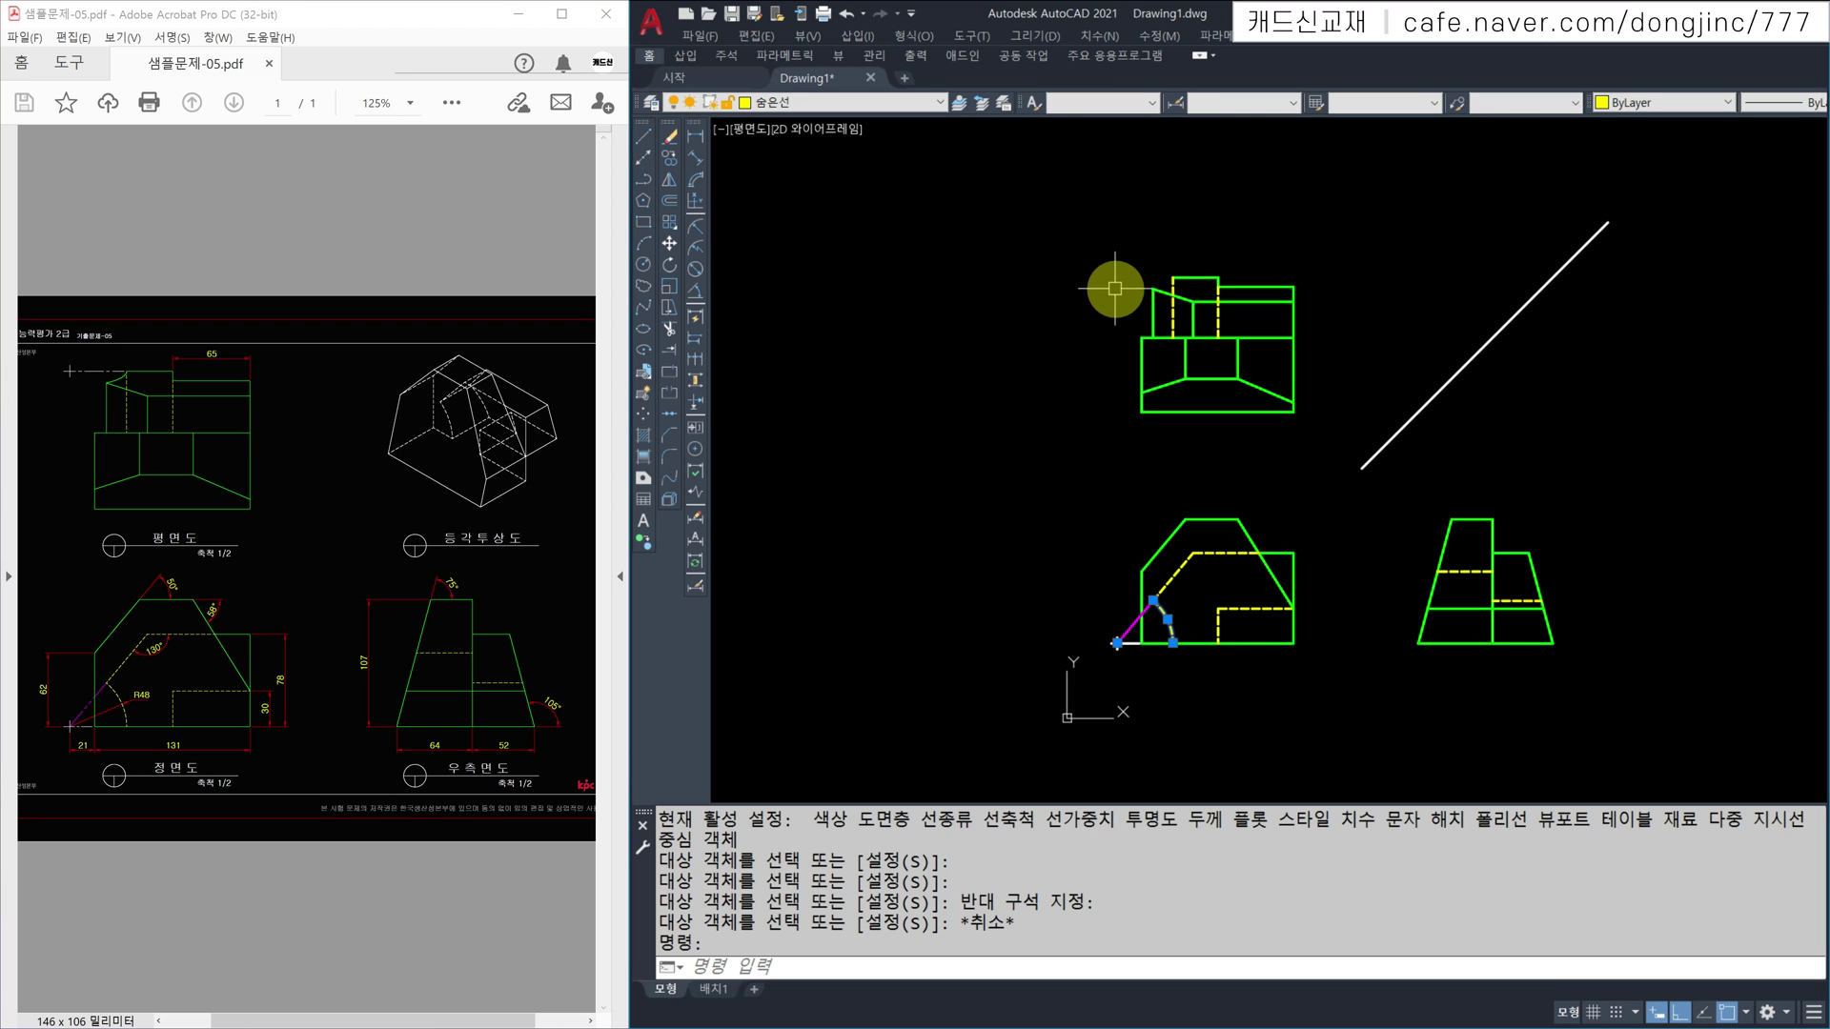
pyautogui.press('Escape')
pyautogui.press('Escape')
pyautogui.press('Escape')
pyautogui.press('Escape')
pyautogui.press('Escape')
pyautogui.press('Escape')
pyautogui.press('Escape')
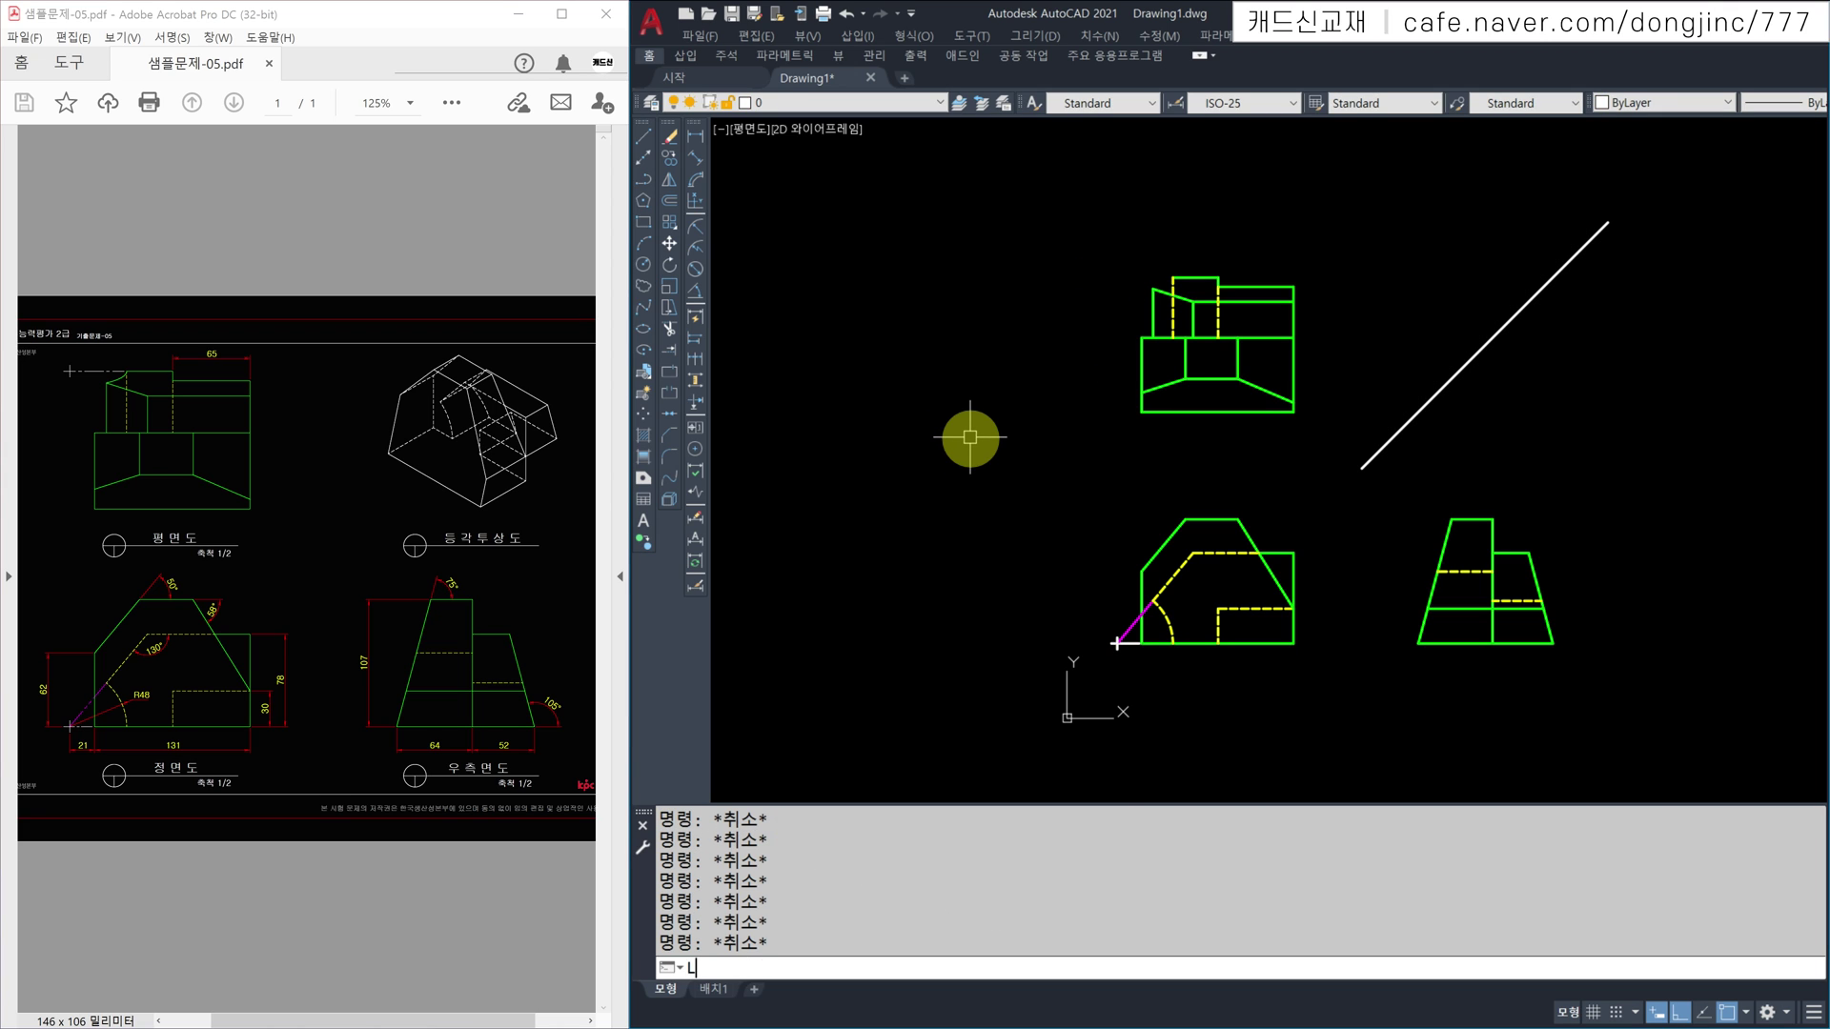
# Step: Draw a vertical construction line from the arc's centre point in the front view up past the top view
pyautogui.write('l')
pyautogui.press('Return')
pyautogui.scroll(2, 1136, 625)
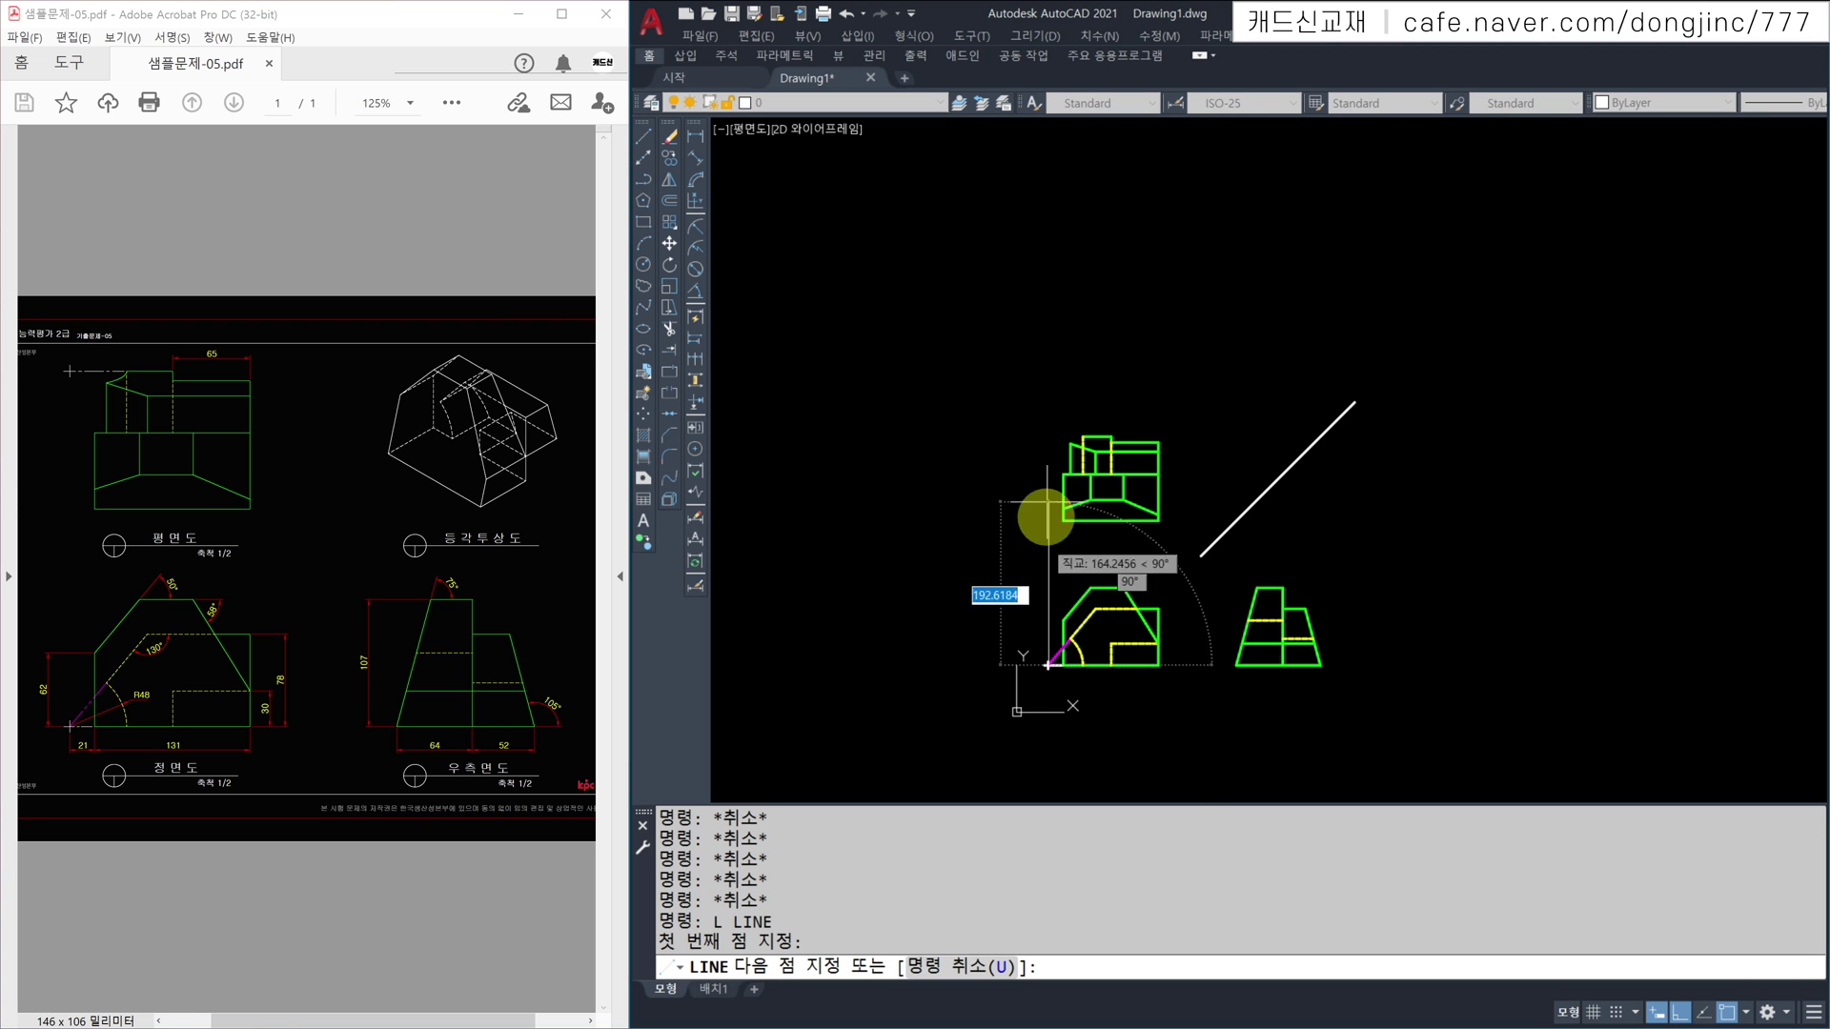
pyautogui.click(1033, 345)
pyautogui.press('Escape')
# Step: Draw a horizontal construction line from the arc's centre point along the base, extending beyond the side view
pyautogui.scroll(2, 1071, 653)
pyautogui.press('space')
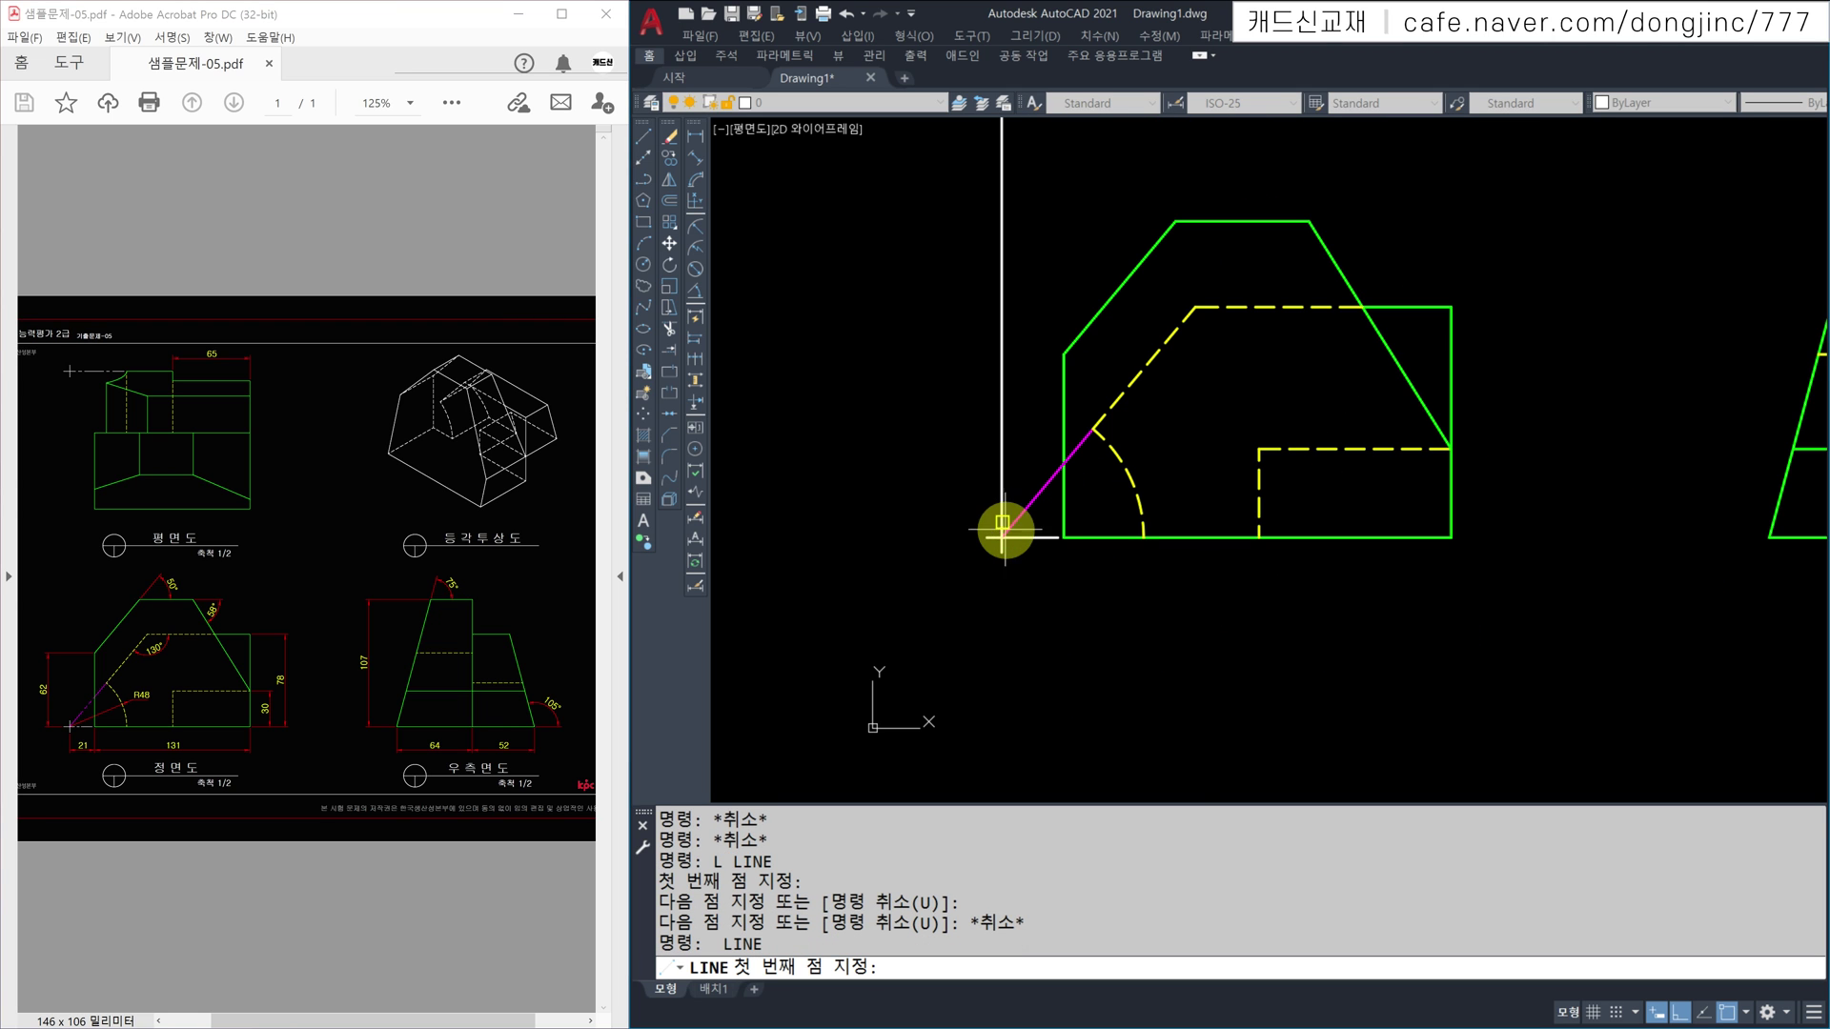
pyautogui.click(1002, 536)
pyautogui.scroll(-4, 1003, 537)
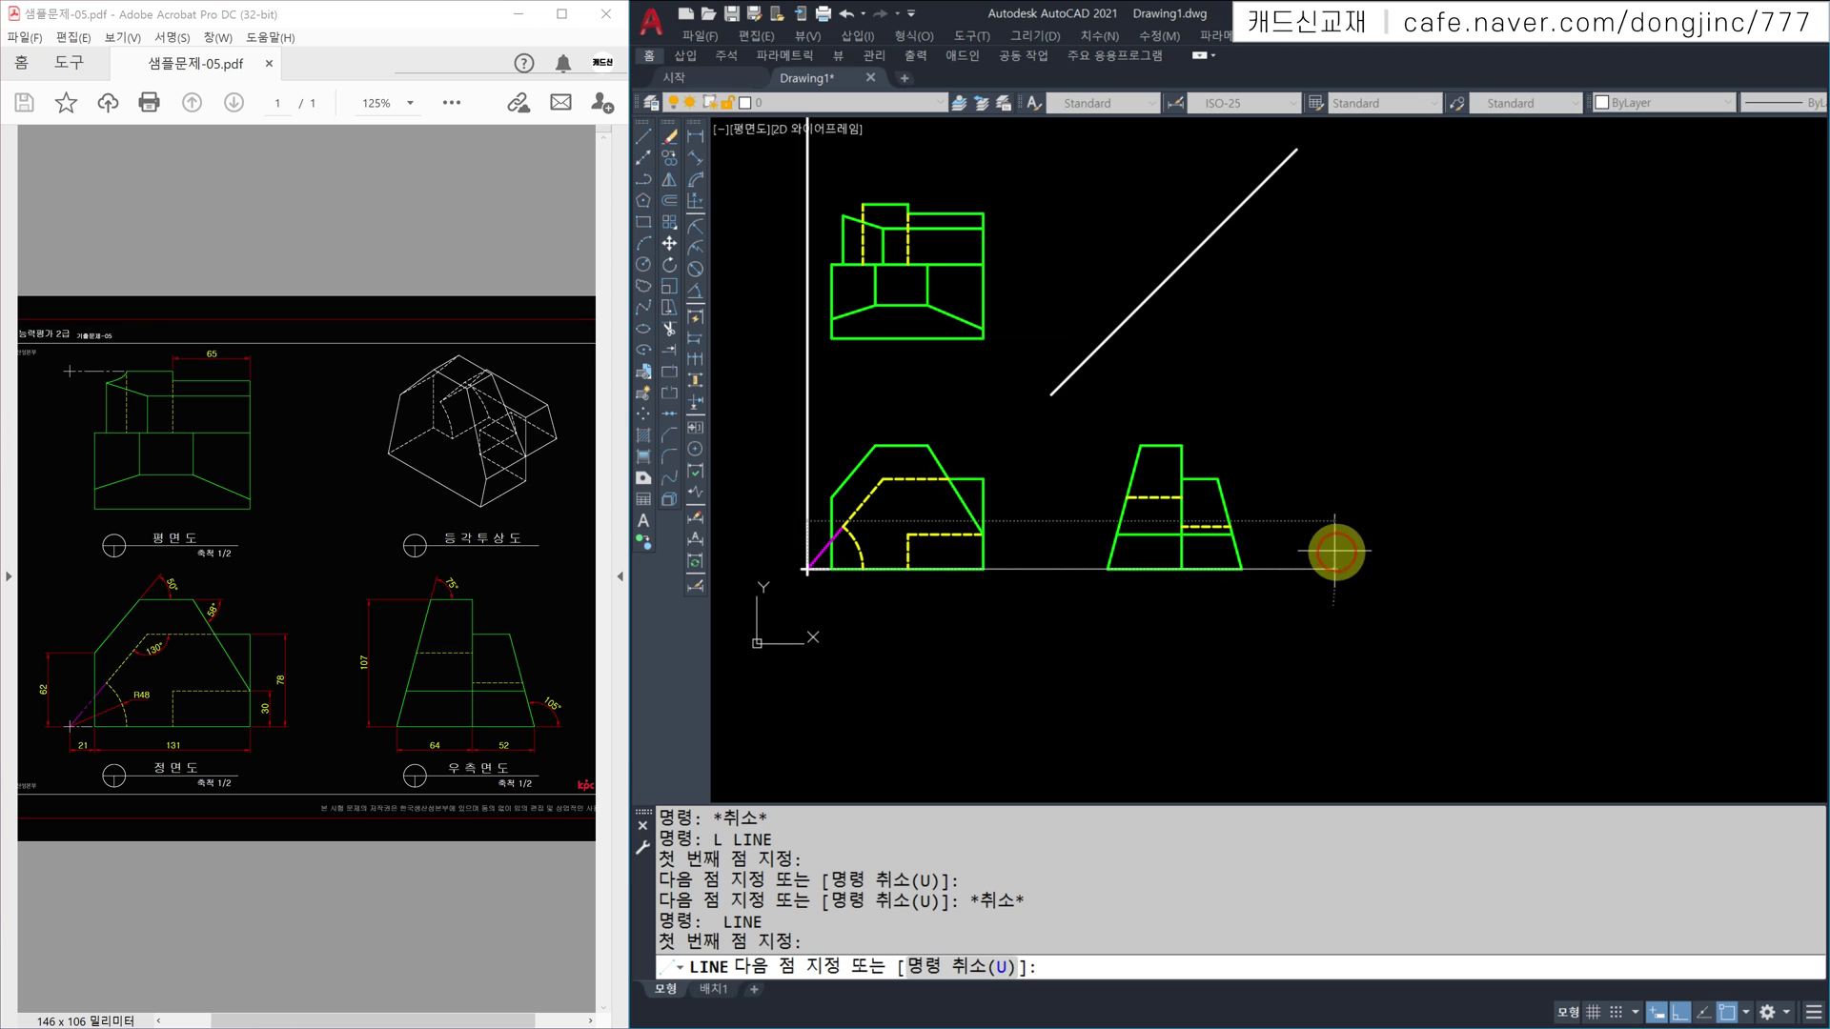
pyautogui.press('Escape')
pyautogui.moveTo(1125, 419); pyautogui.dragTo(1291, 471, button='middle')
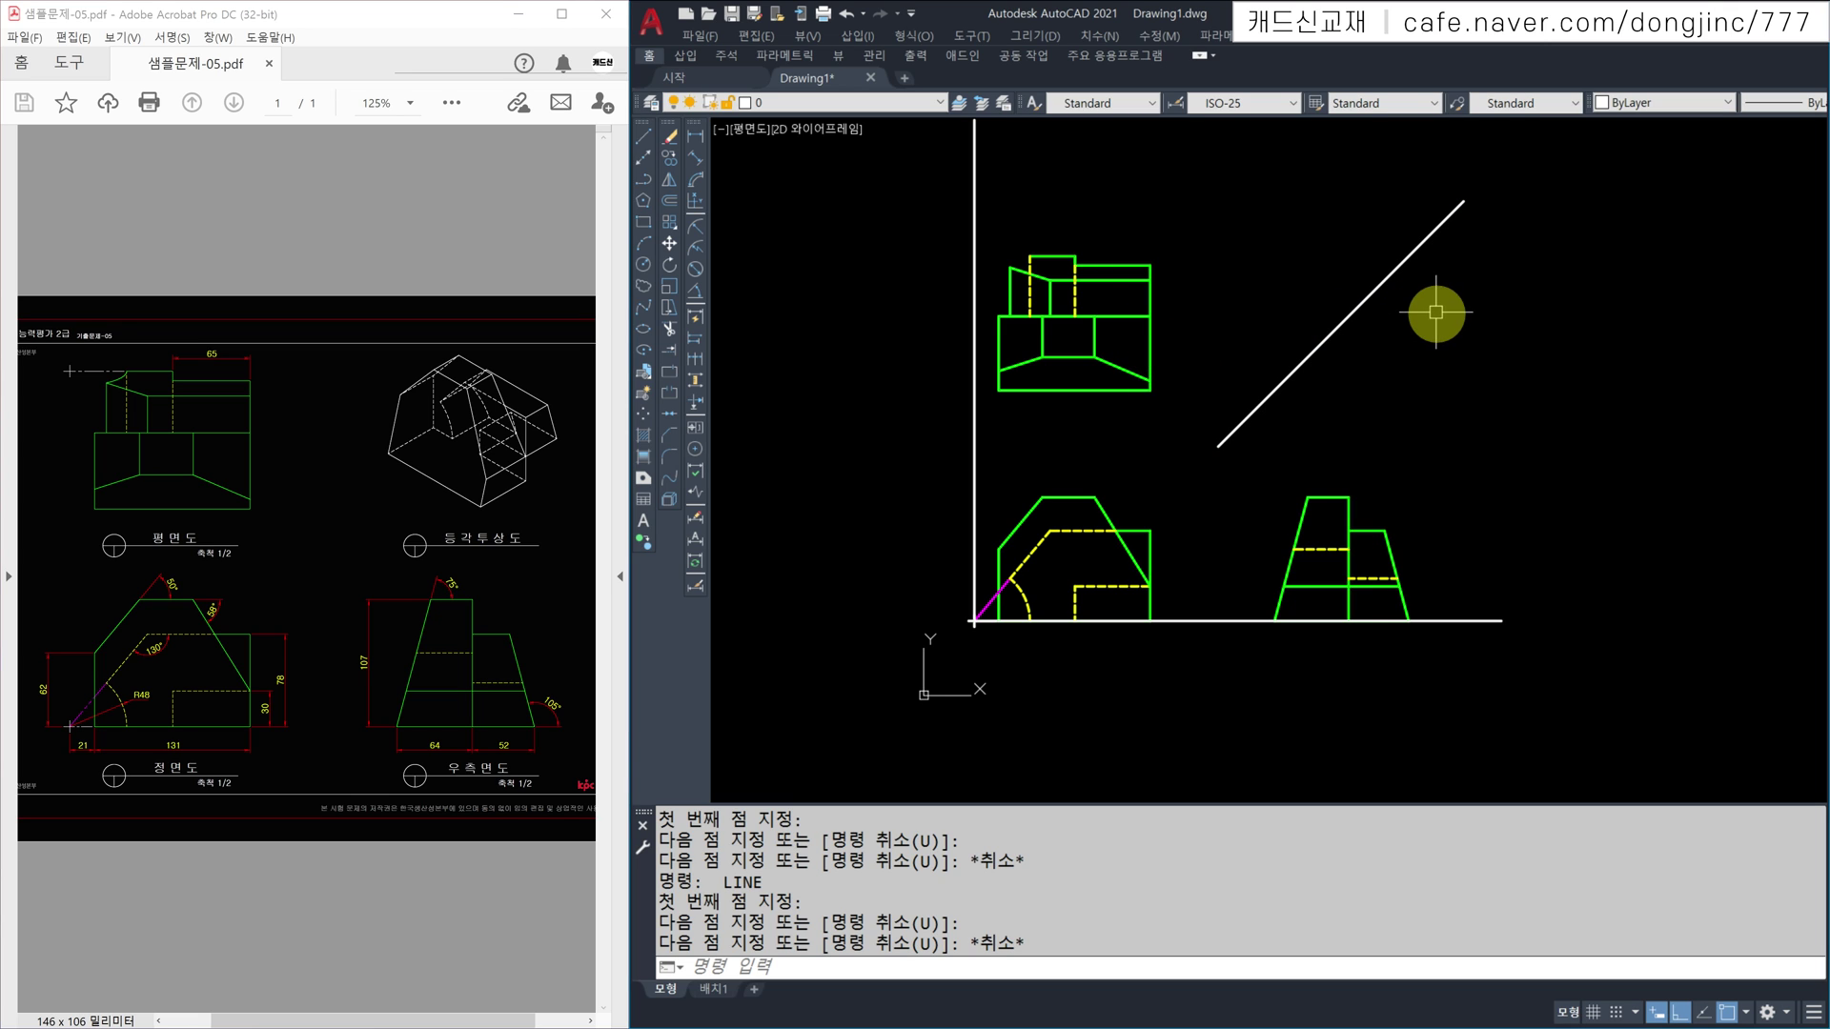
pyautogui.moveTo(1311, 494); pyautogui.dragTo(1260, 656)
pyautogui.moveTo(1383, 505); pyautogui.dragTo(1402, 618)
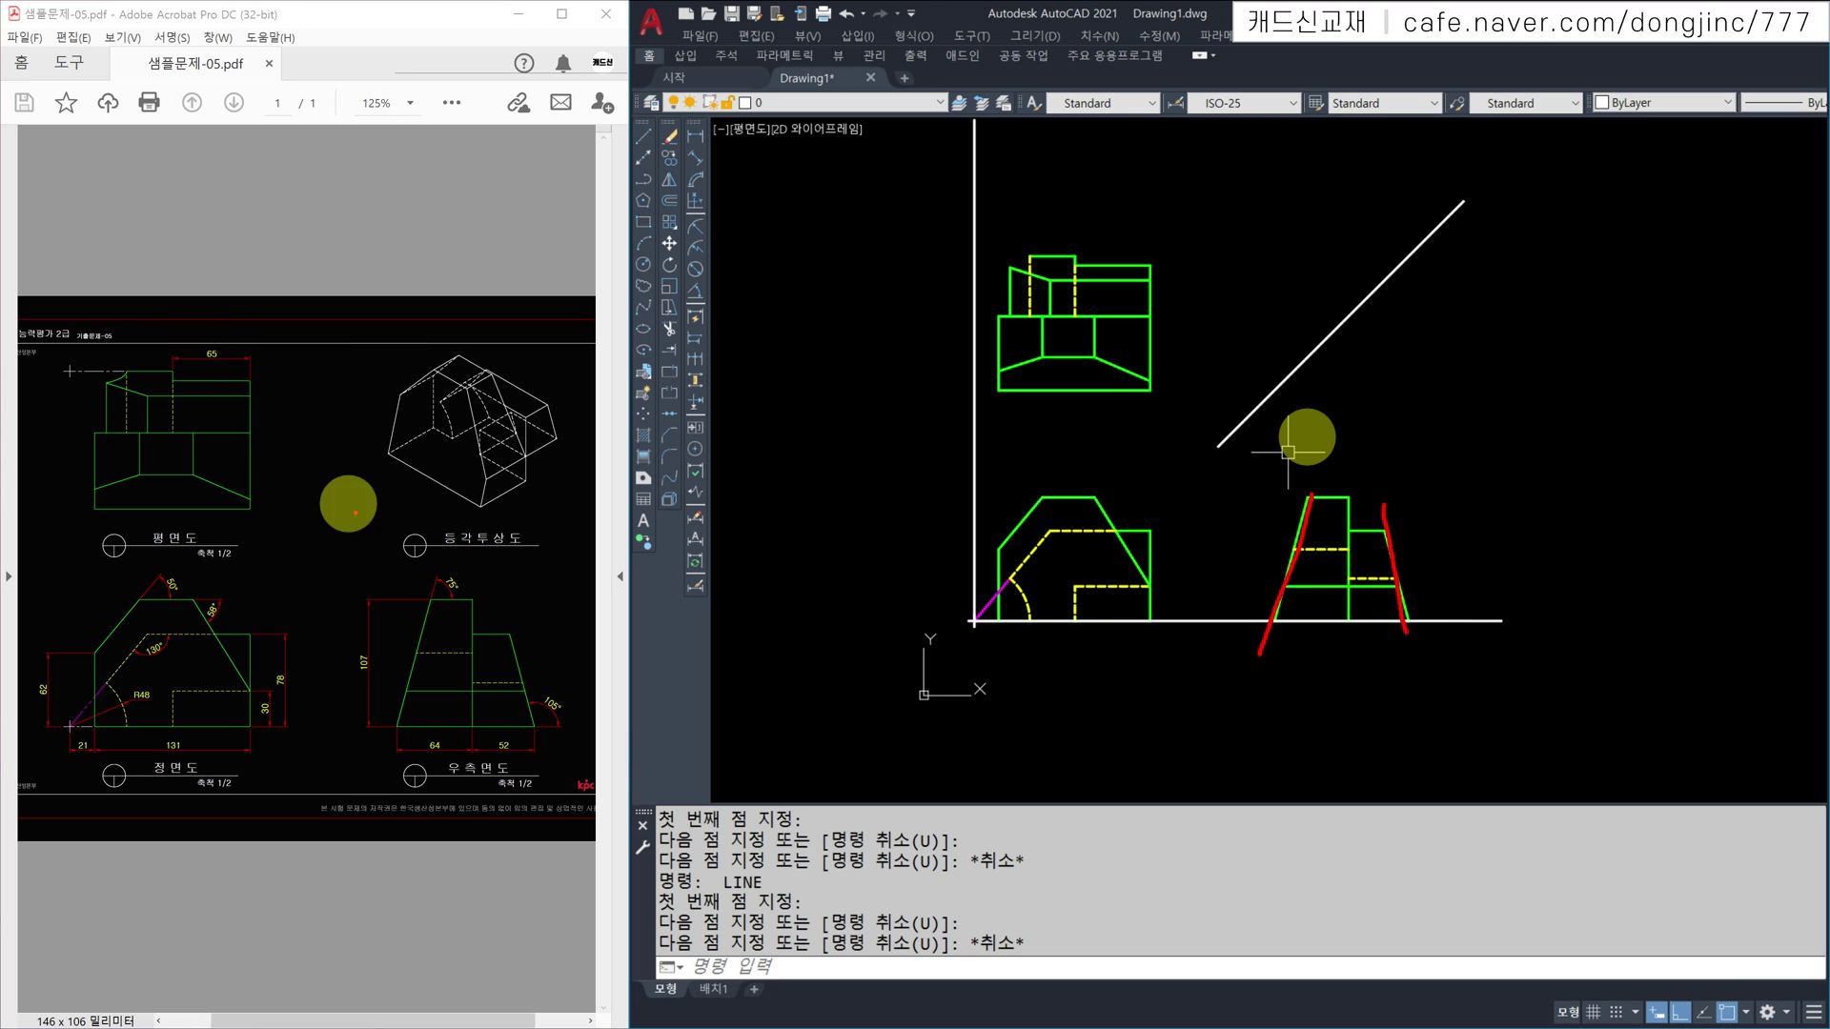
pyautogui.moveTo(556, 551); pyautogui.dragTo(470, 760)
pyautogui.moveTo(40, 356); pyautogui.dragTo(284, 433)
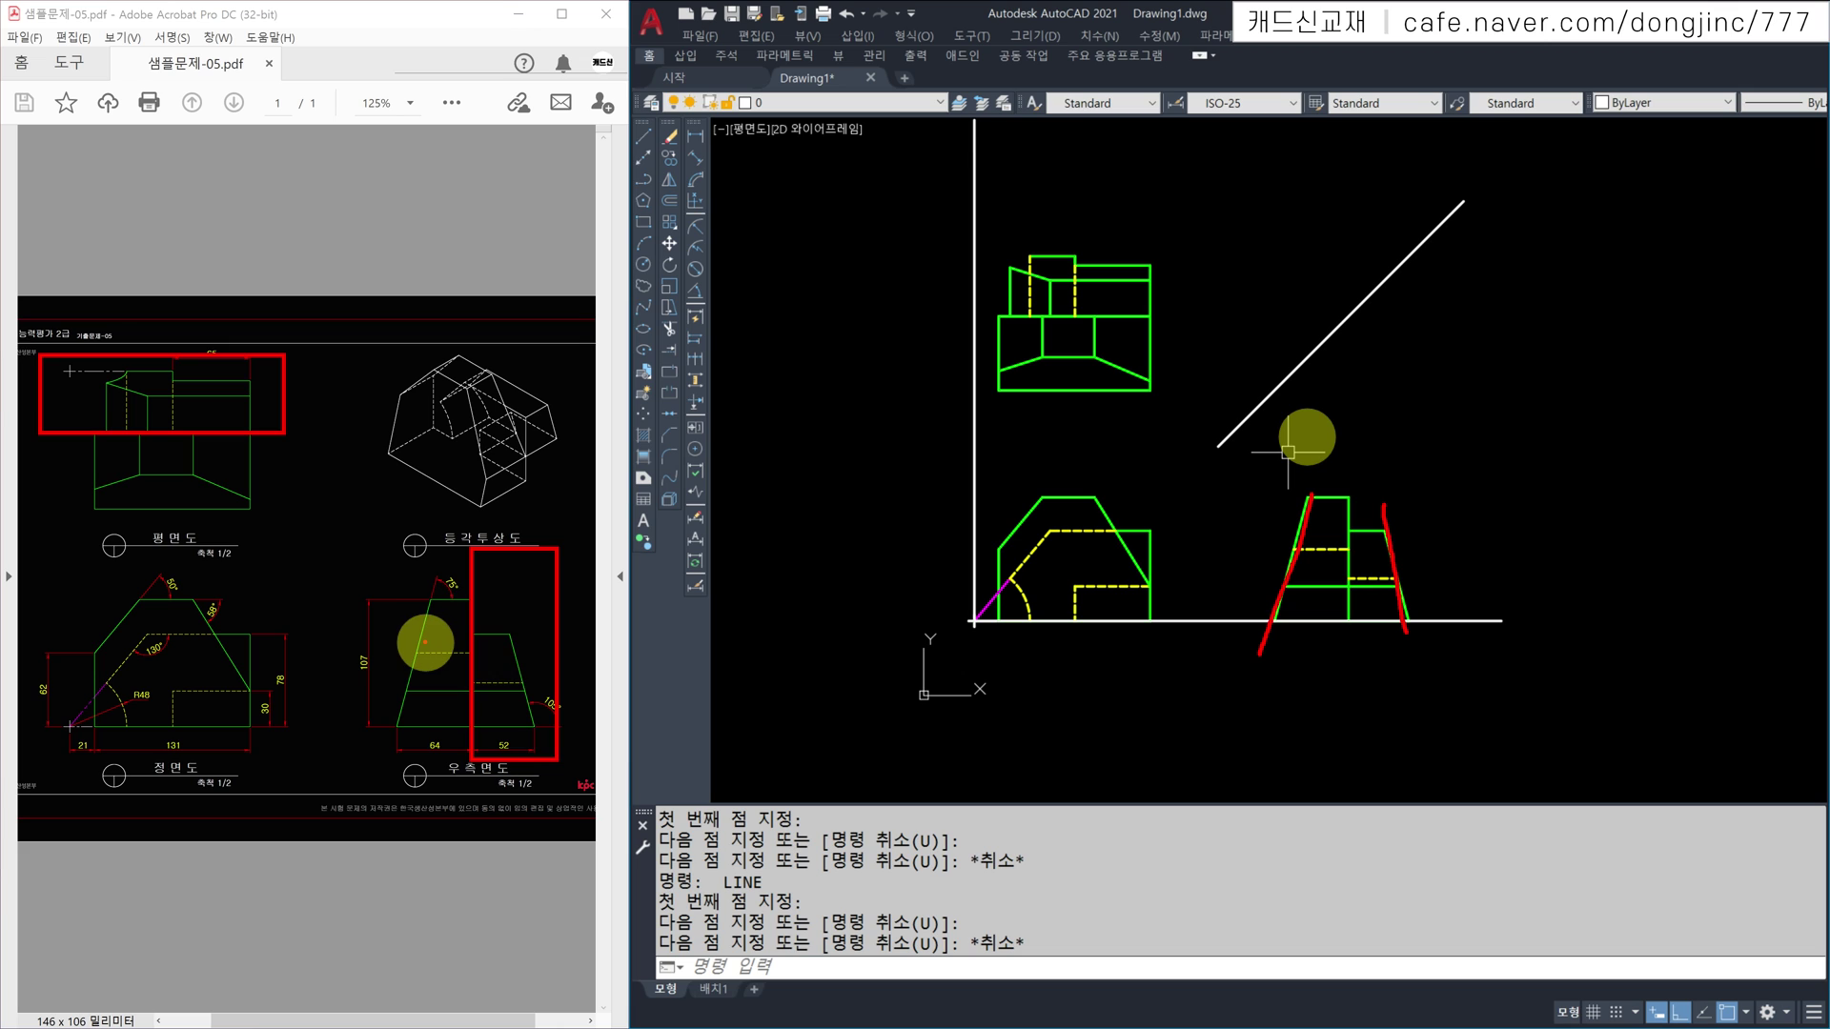
pyautogui.moveTo(507, 626); pyautogui.dragTo(528, 735)
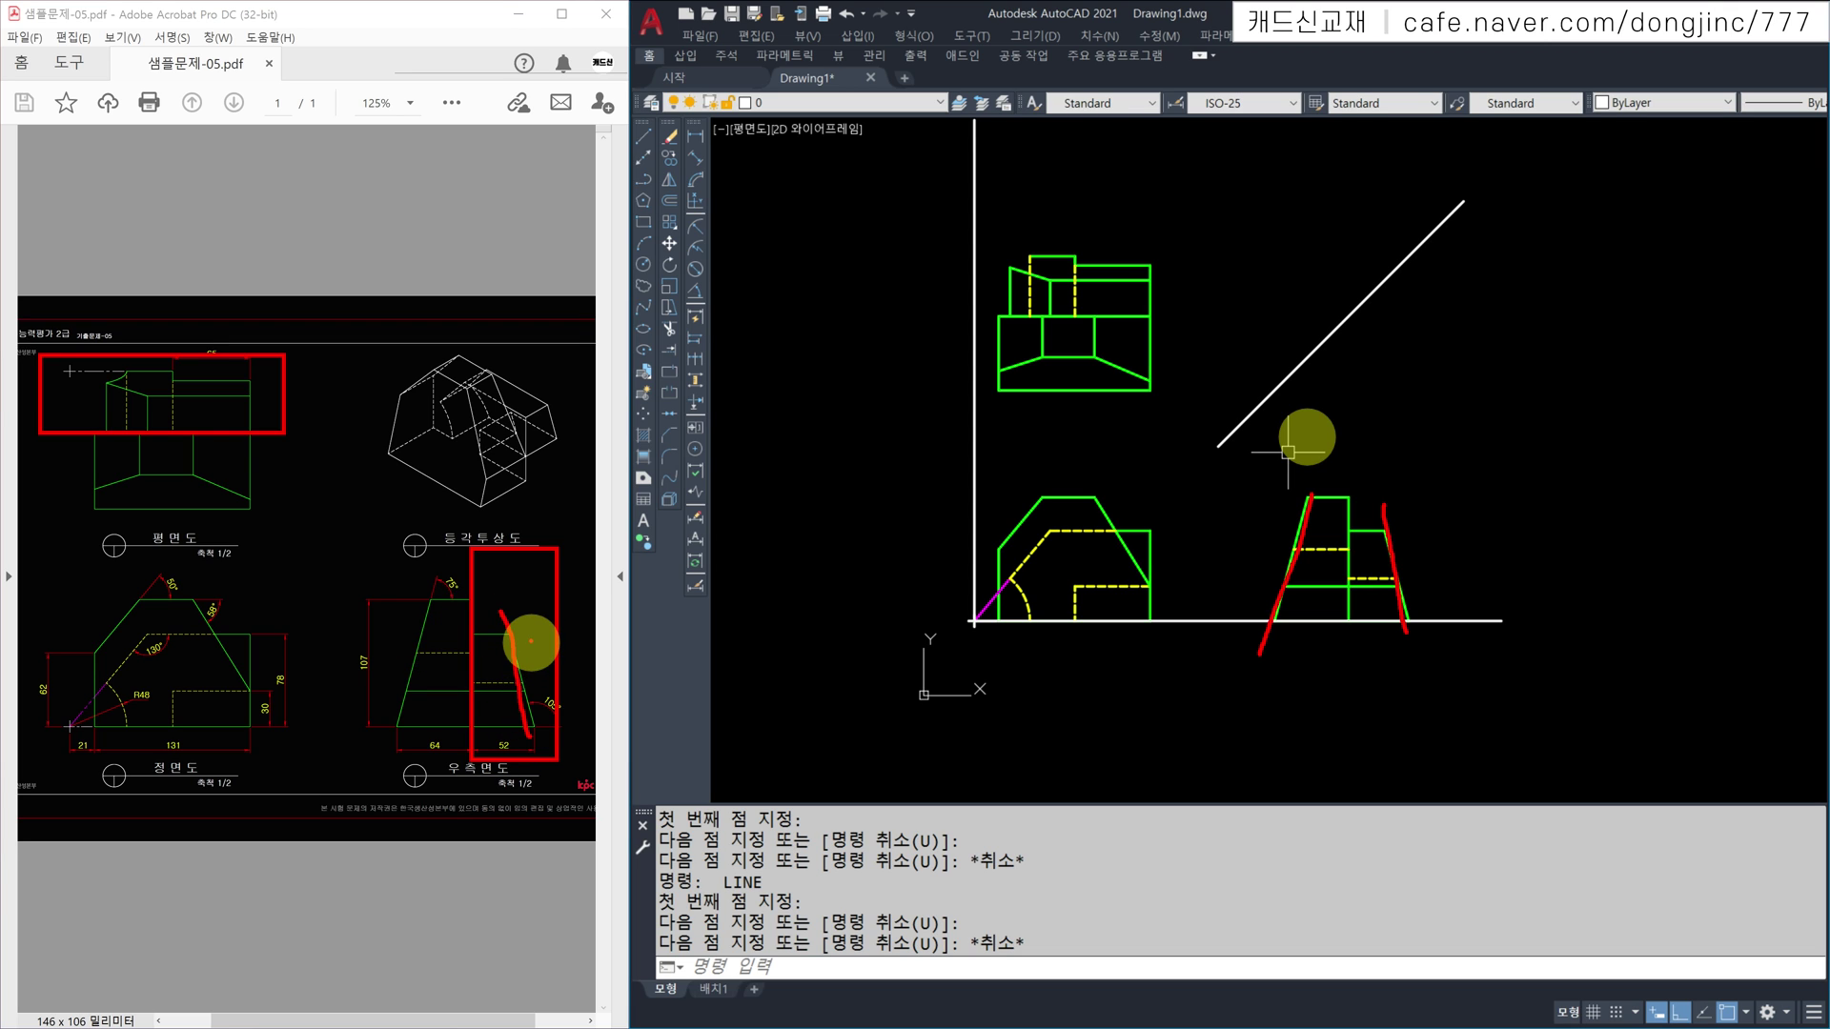
pyautogui.press('Escape')
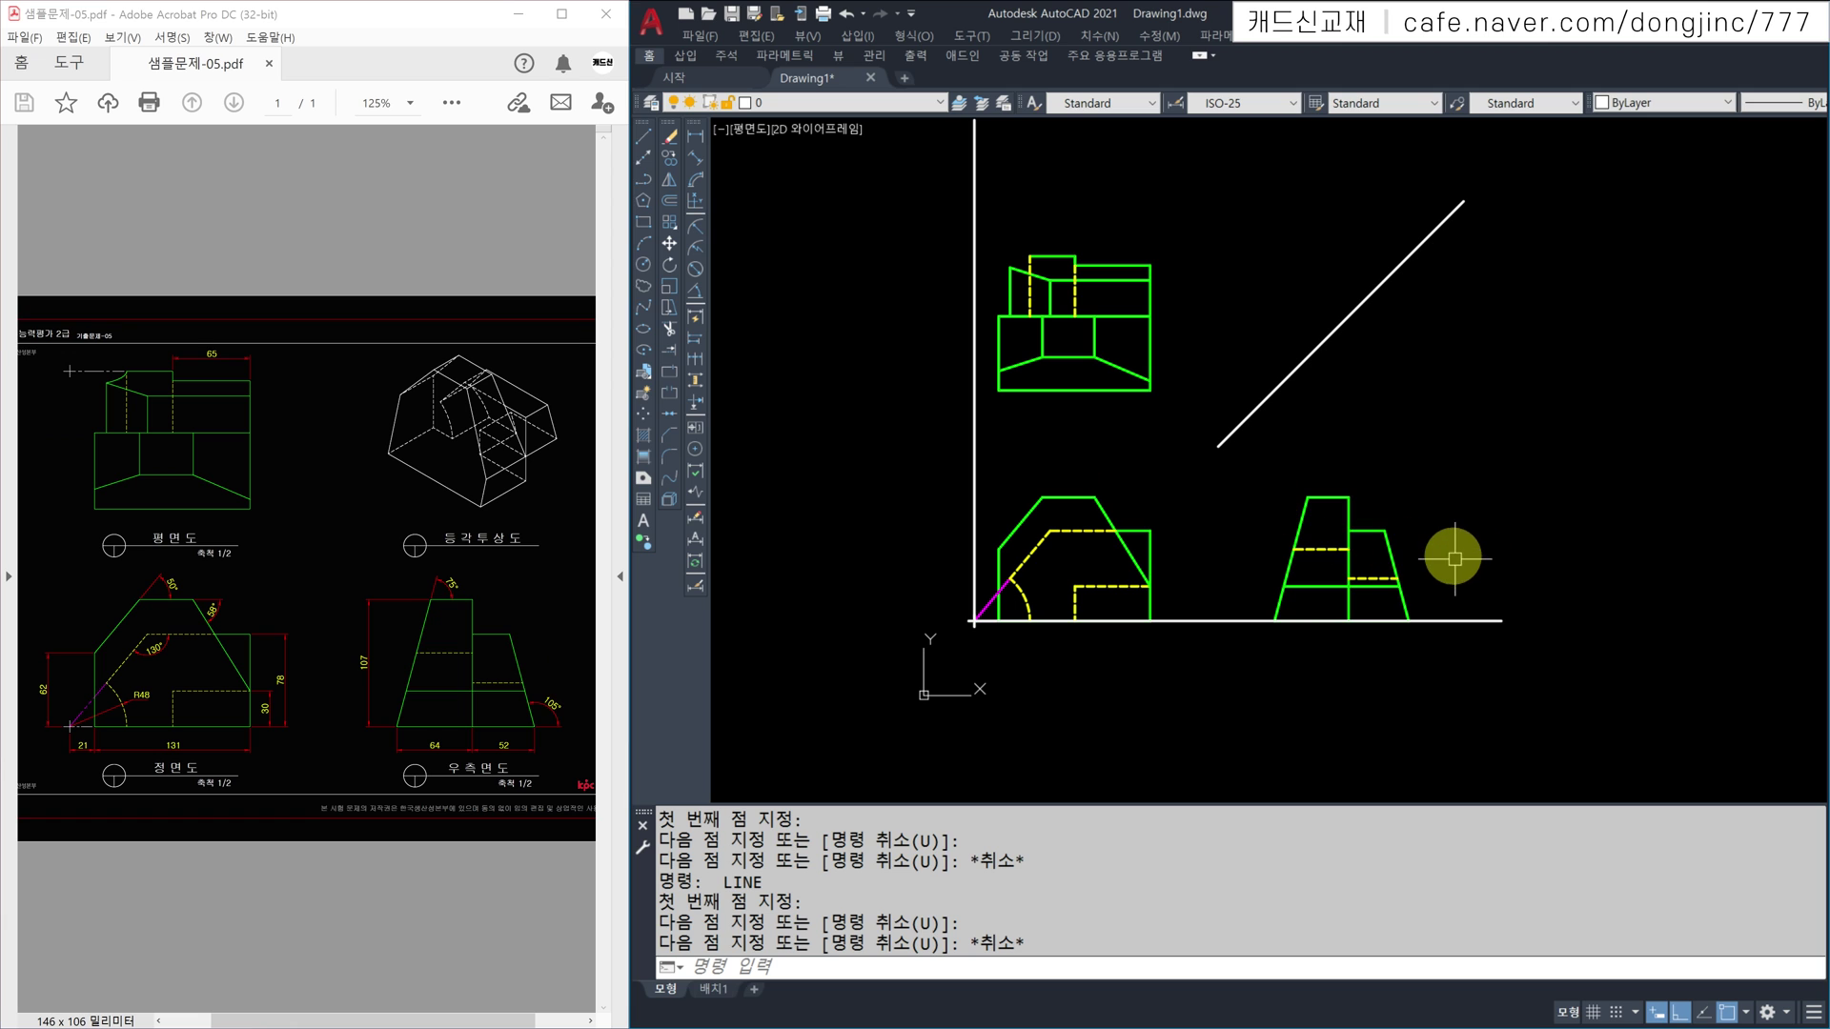
# Step: Project the side view's outer base corner up across the 45° line and horizontally back to the vertical construction line
pyautogui.press('Return')
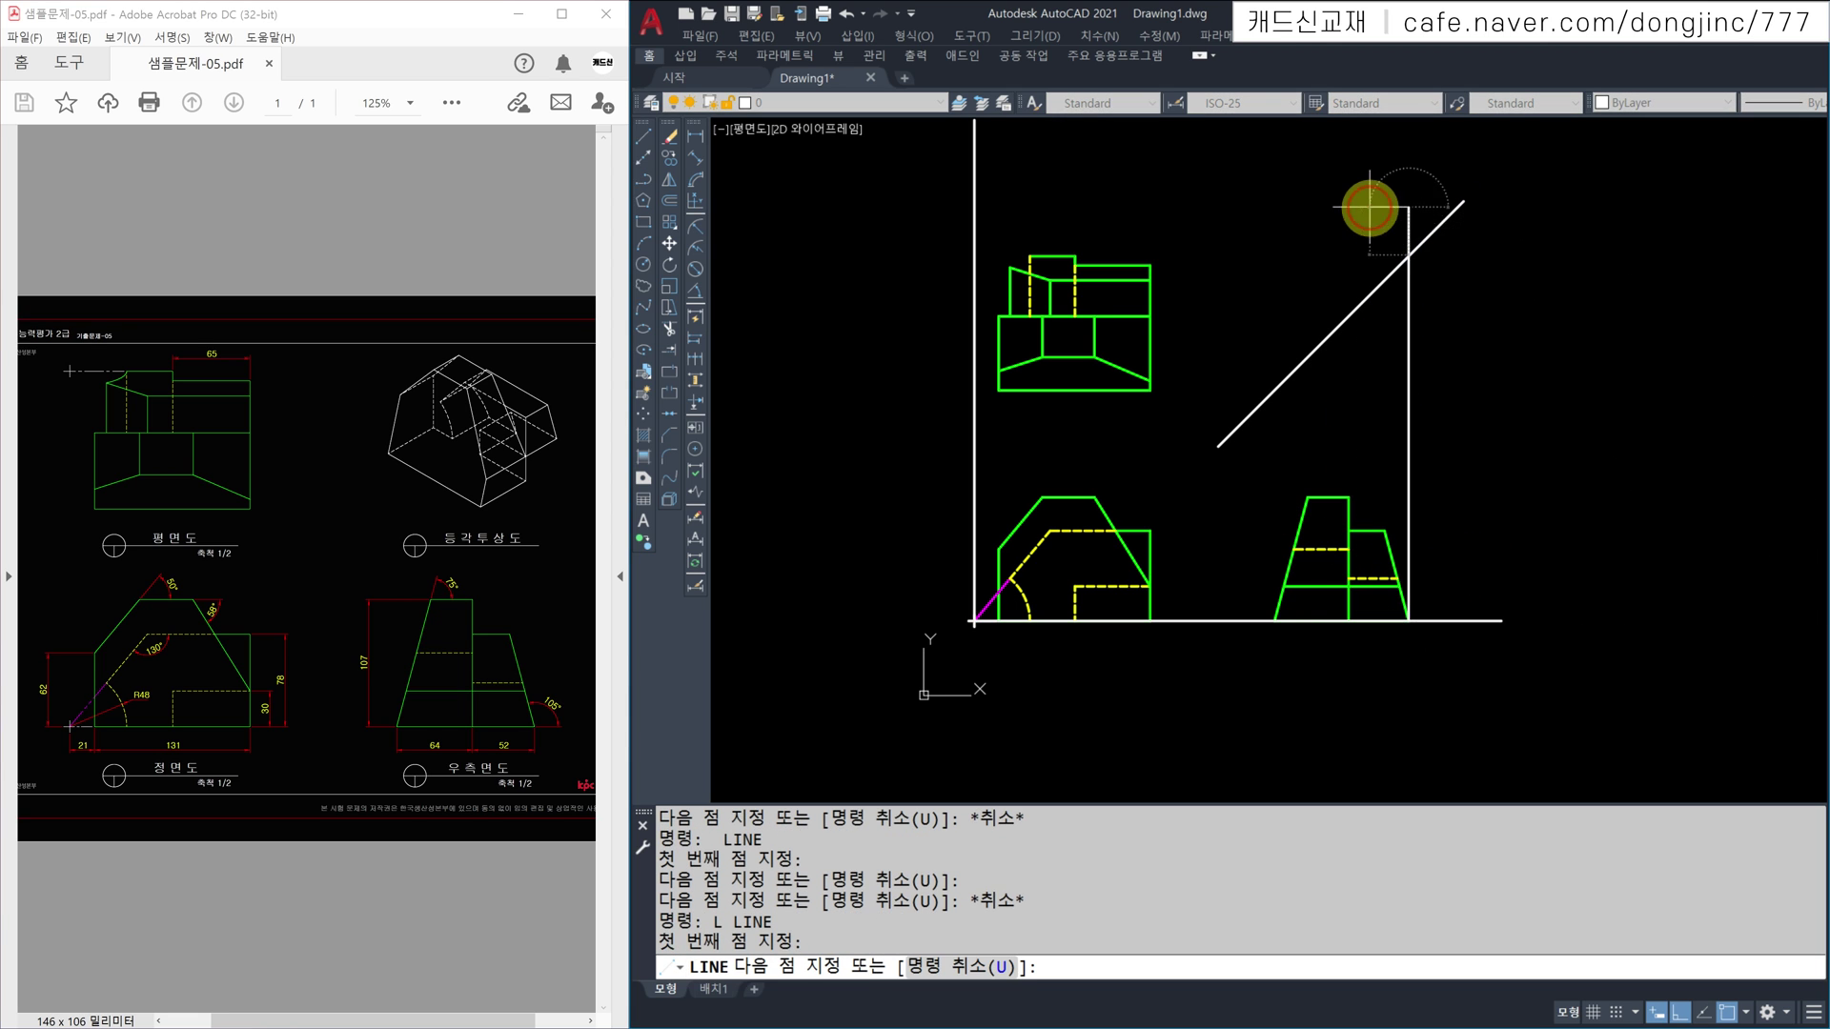
pyautogui.click(1410, 255)
pyautogui.click(974, 256)
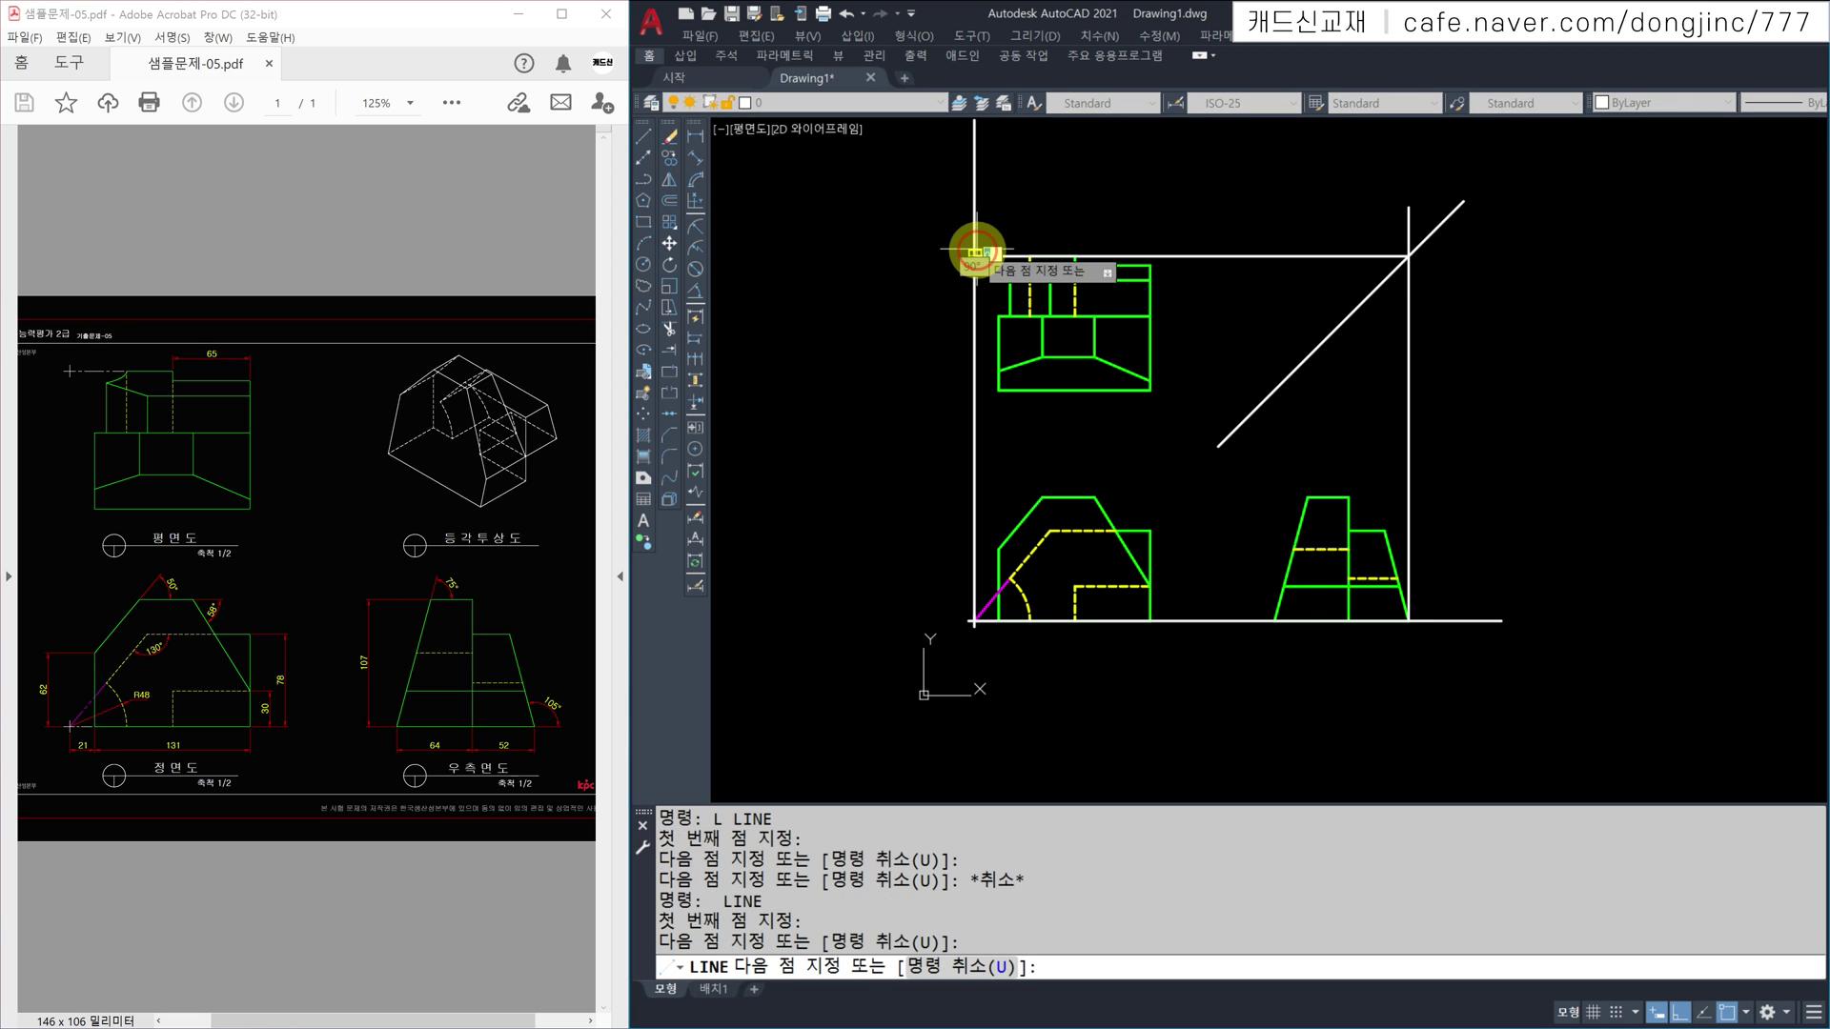
pyautogui.press('Escape')
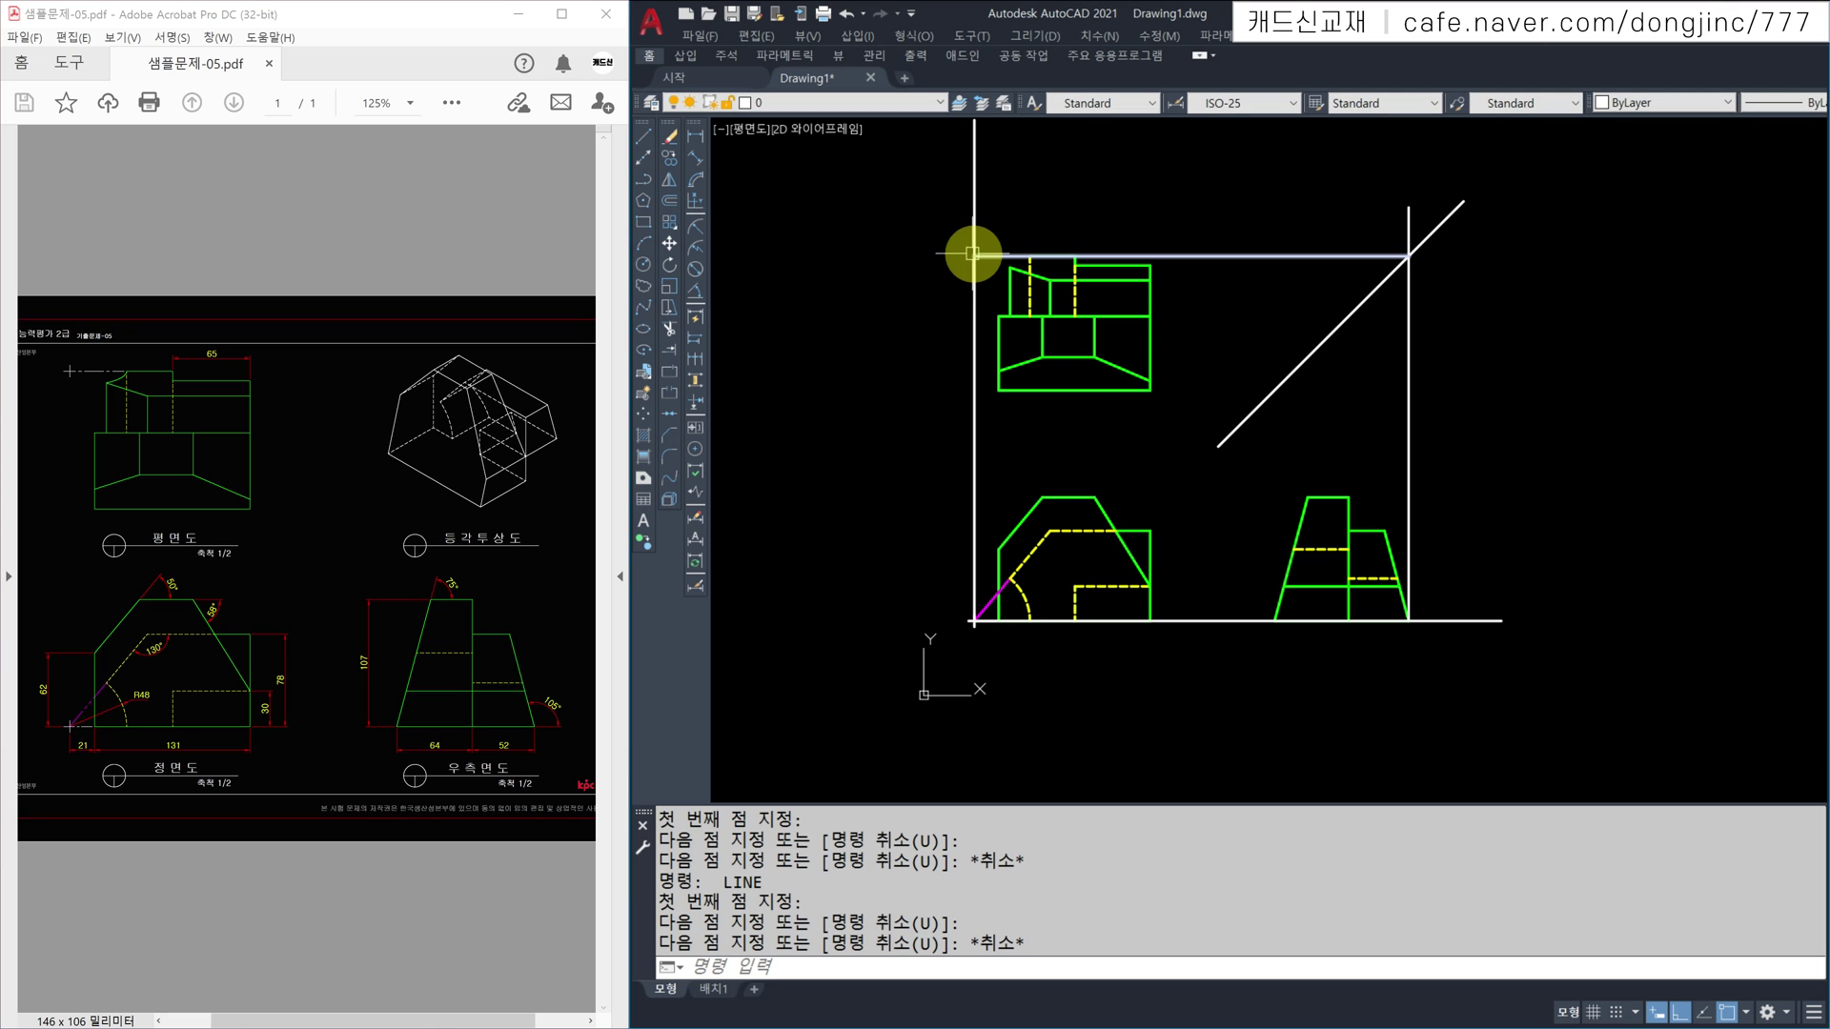
# Step: Make 뷰포트 the current layer
pyautogui.click(862, 102)
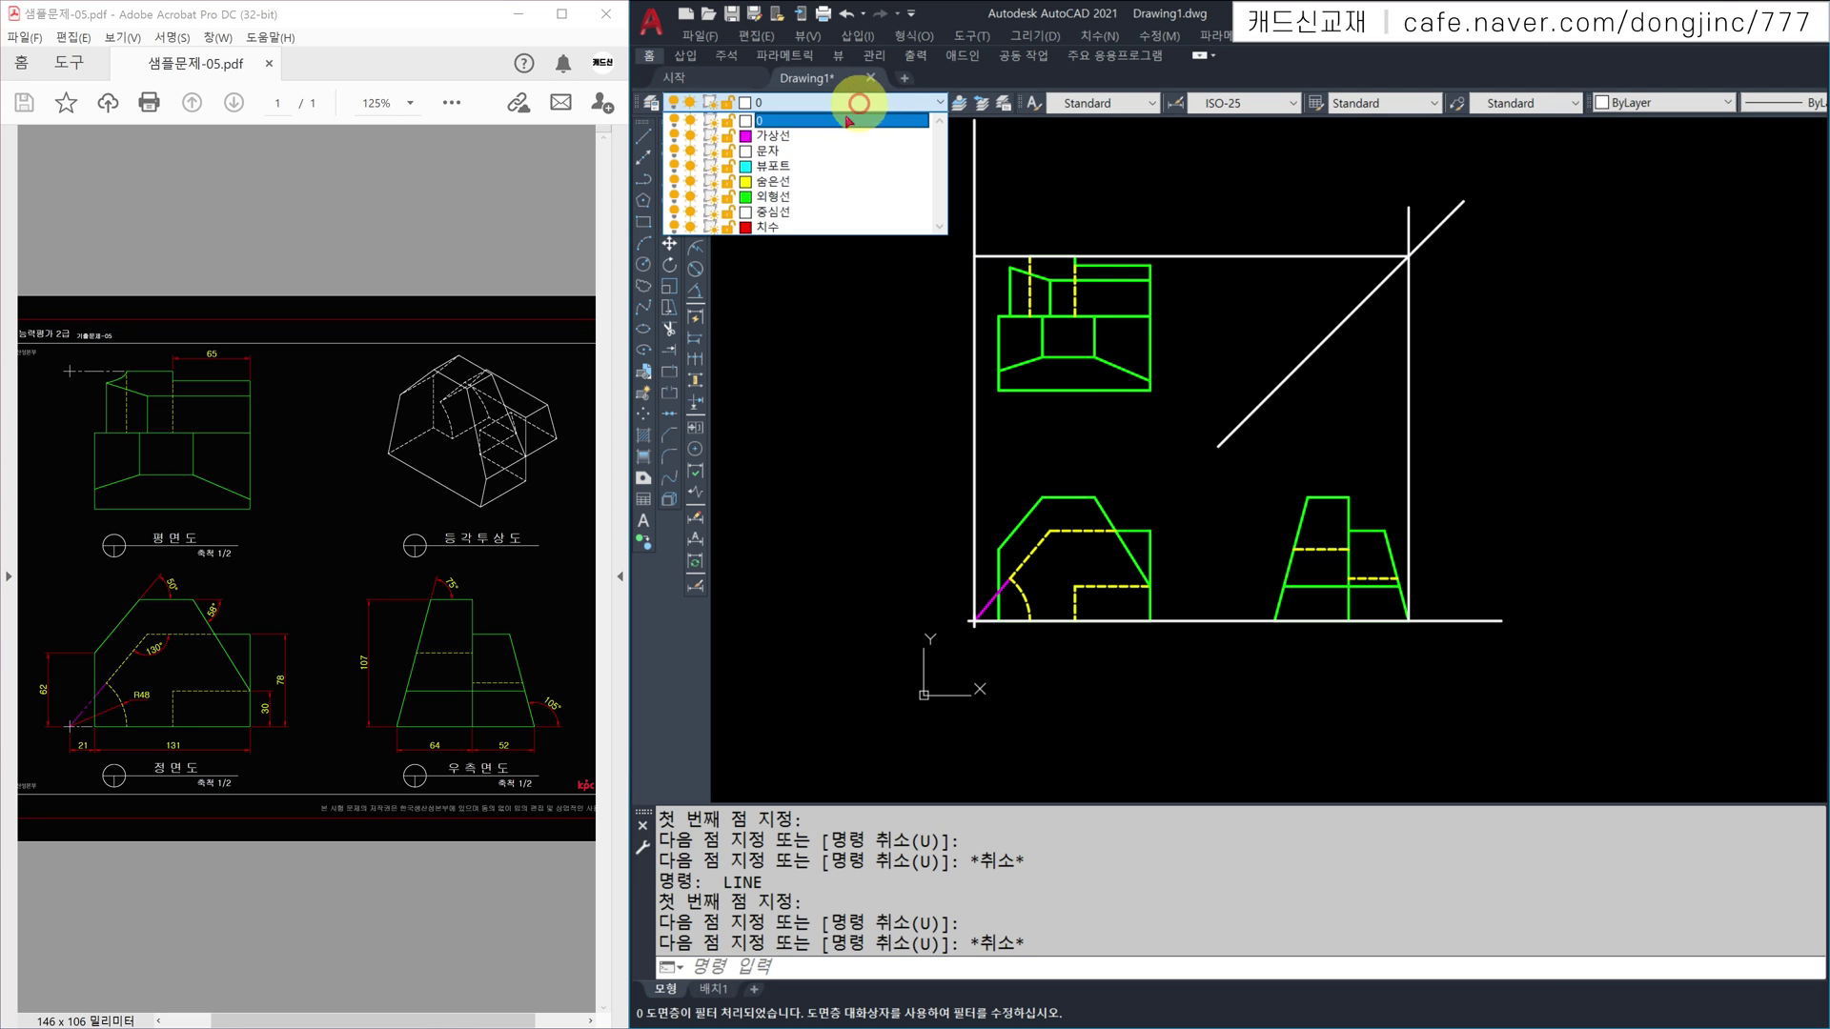
pyautogui.click(797, 167)
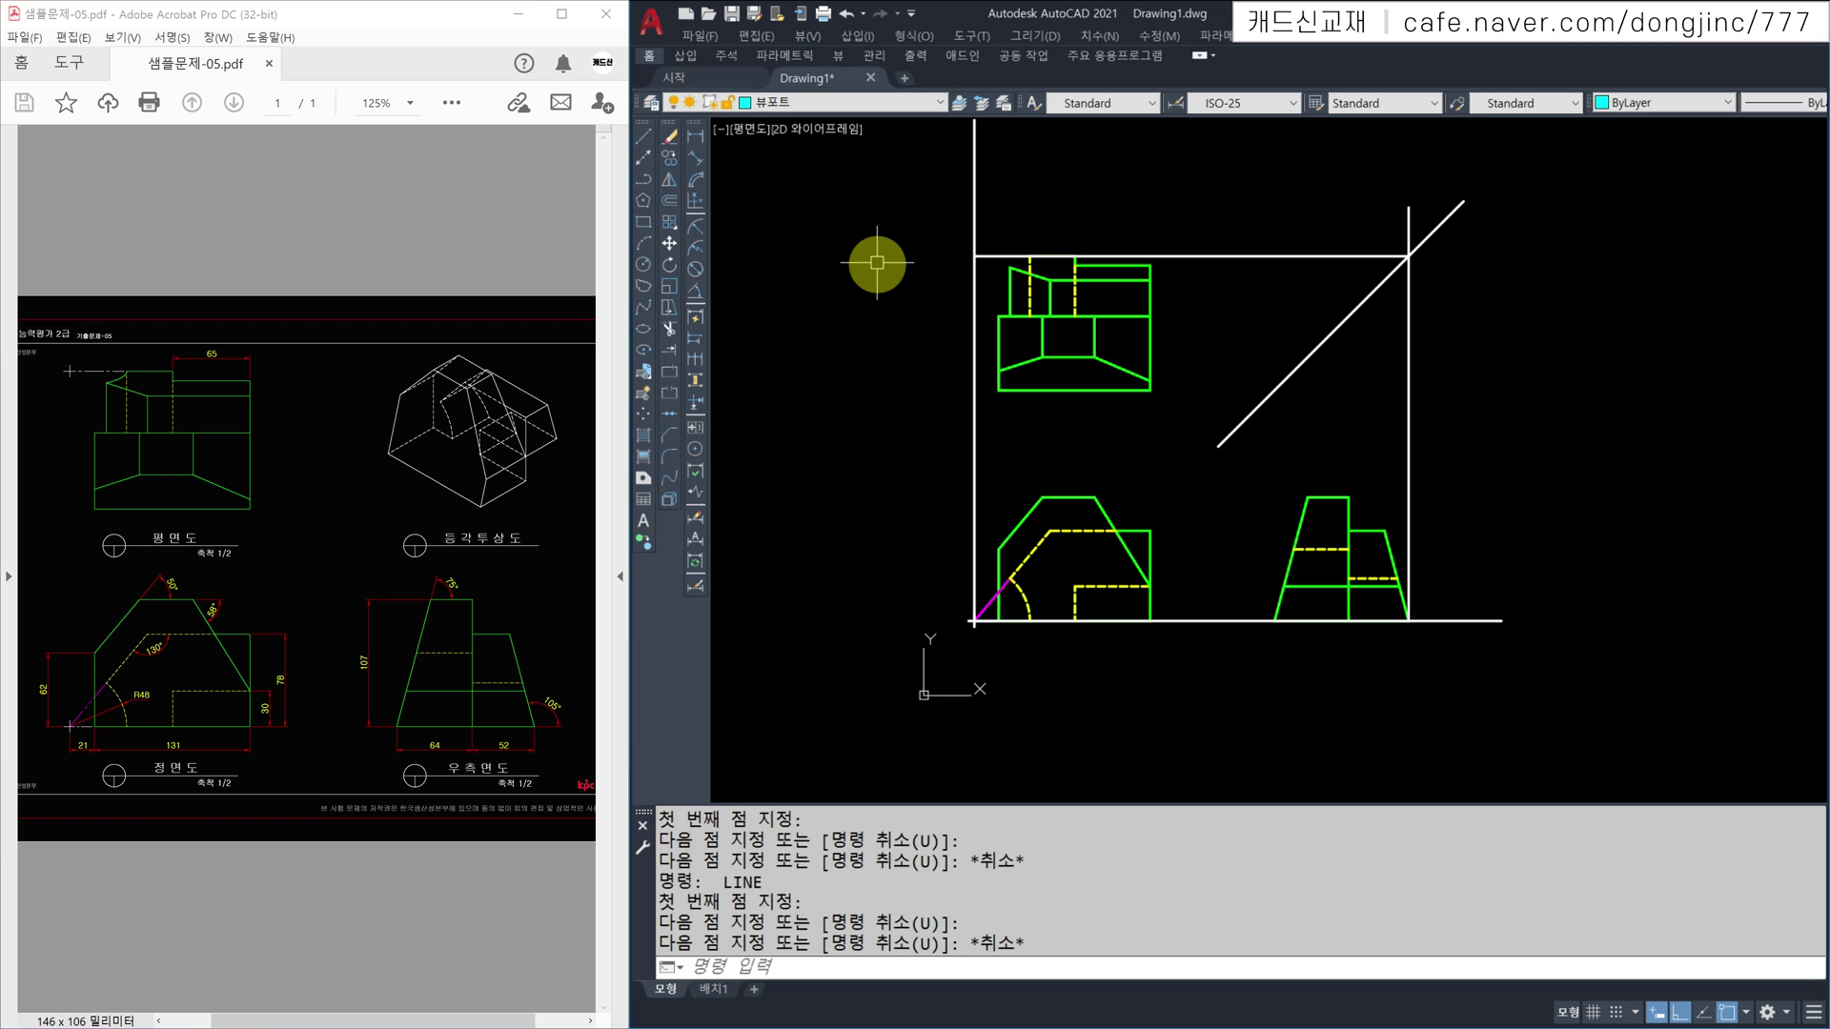
pyautogui.press('Escape')
pyautogui.press('Escape')
pyautogui.press('Escape')
# Step: Draw a circle over the front view's hidden arc, centred on its centre point and passing through its end on the base
pyautogui.write('c')
pyautogui.press('Return')
pyautogui.scroll(6, 985, 629)
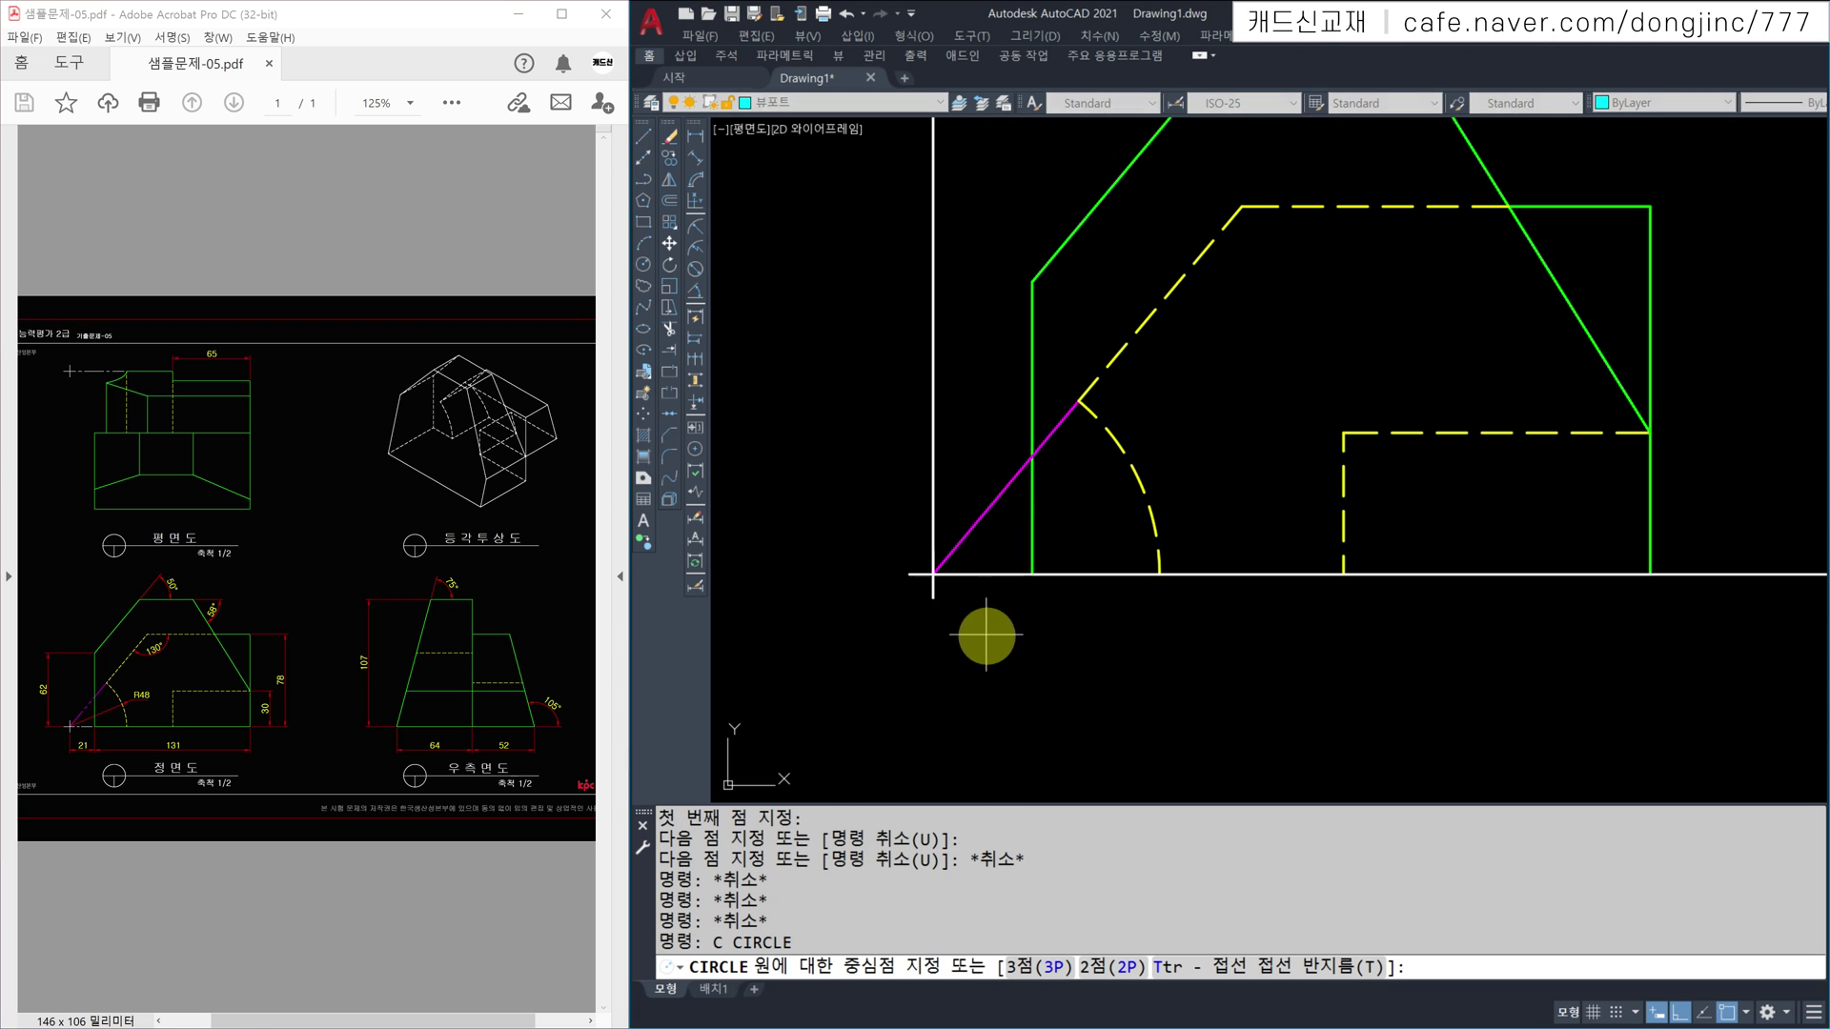
pyautogui.click(932, 575)
pyautogui.click(1143, 567)
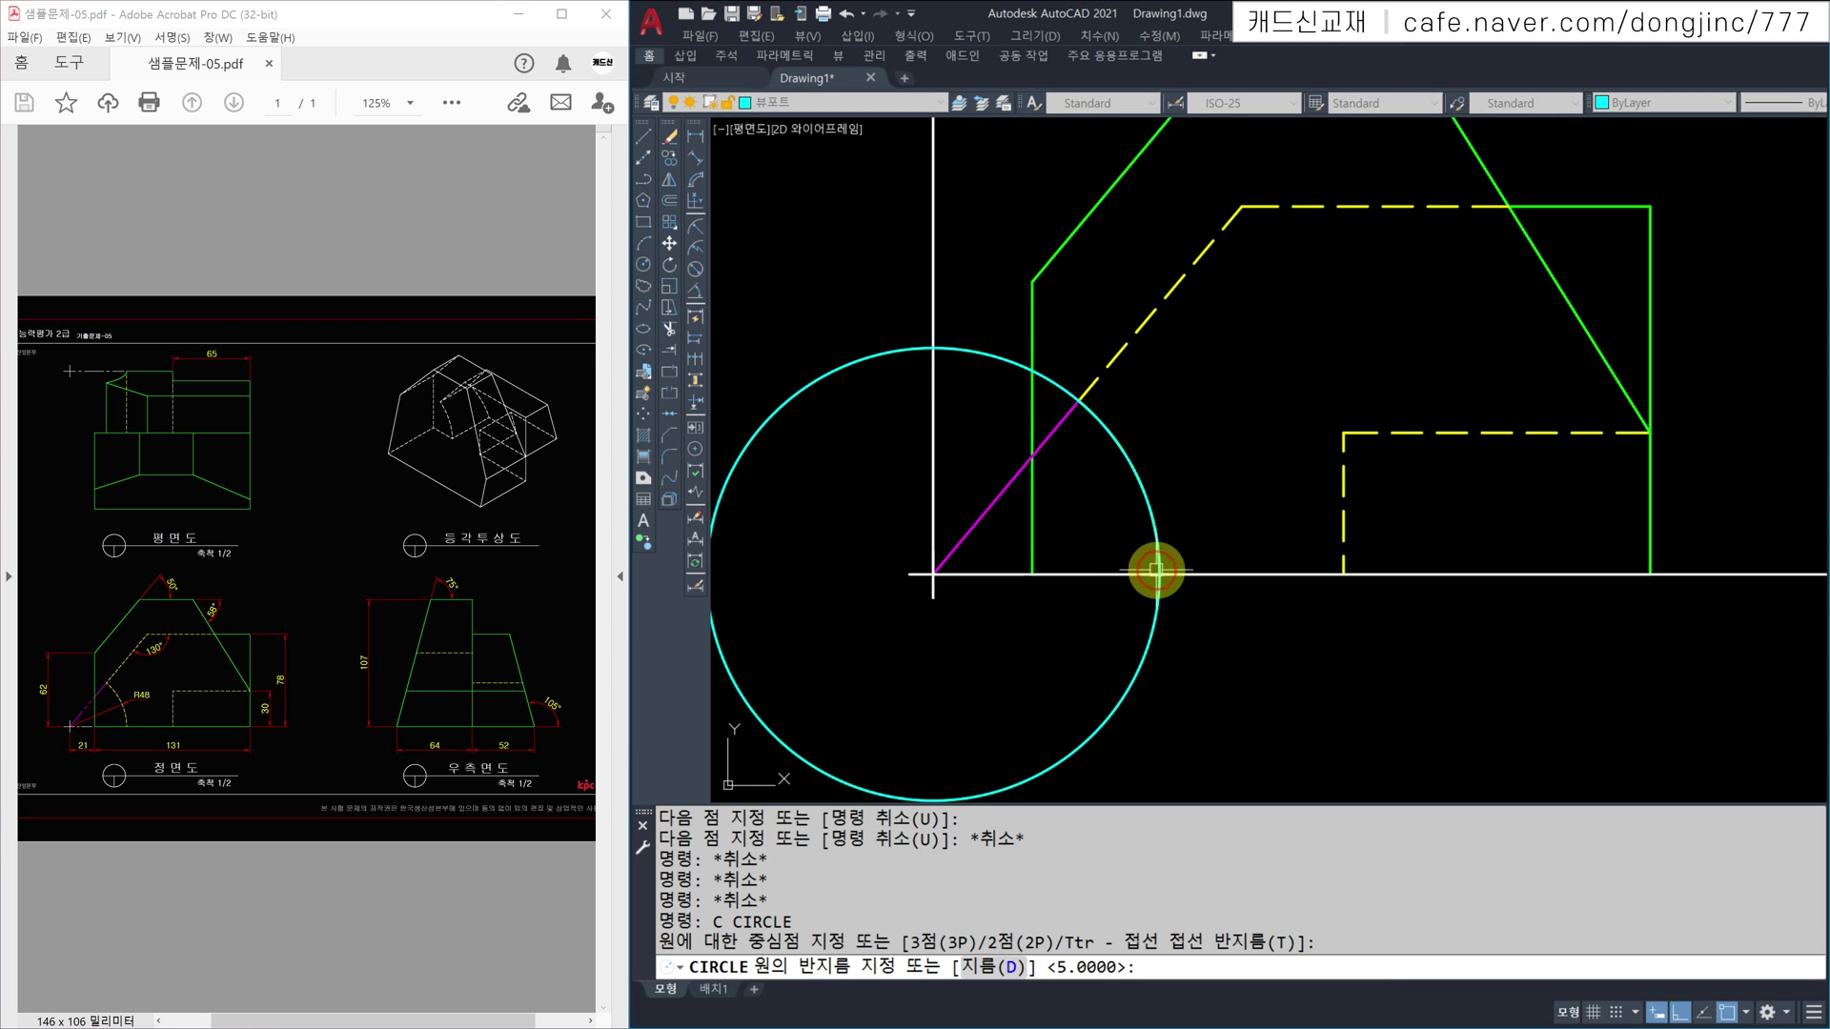
pyautogui.press('Escape')
pyautogui.press('Escape')
pyautogui.scroll(-2, 1184, 449)
pyautogui.scroll(-4, 1144, 467)
pyautogui.scroll(2, 1134, 470)
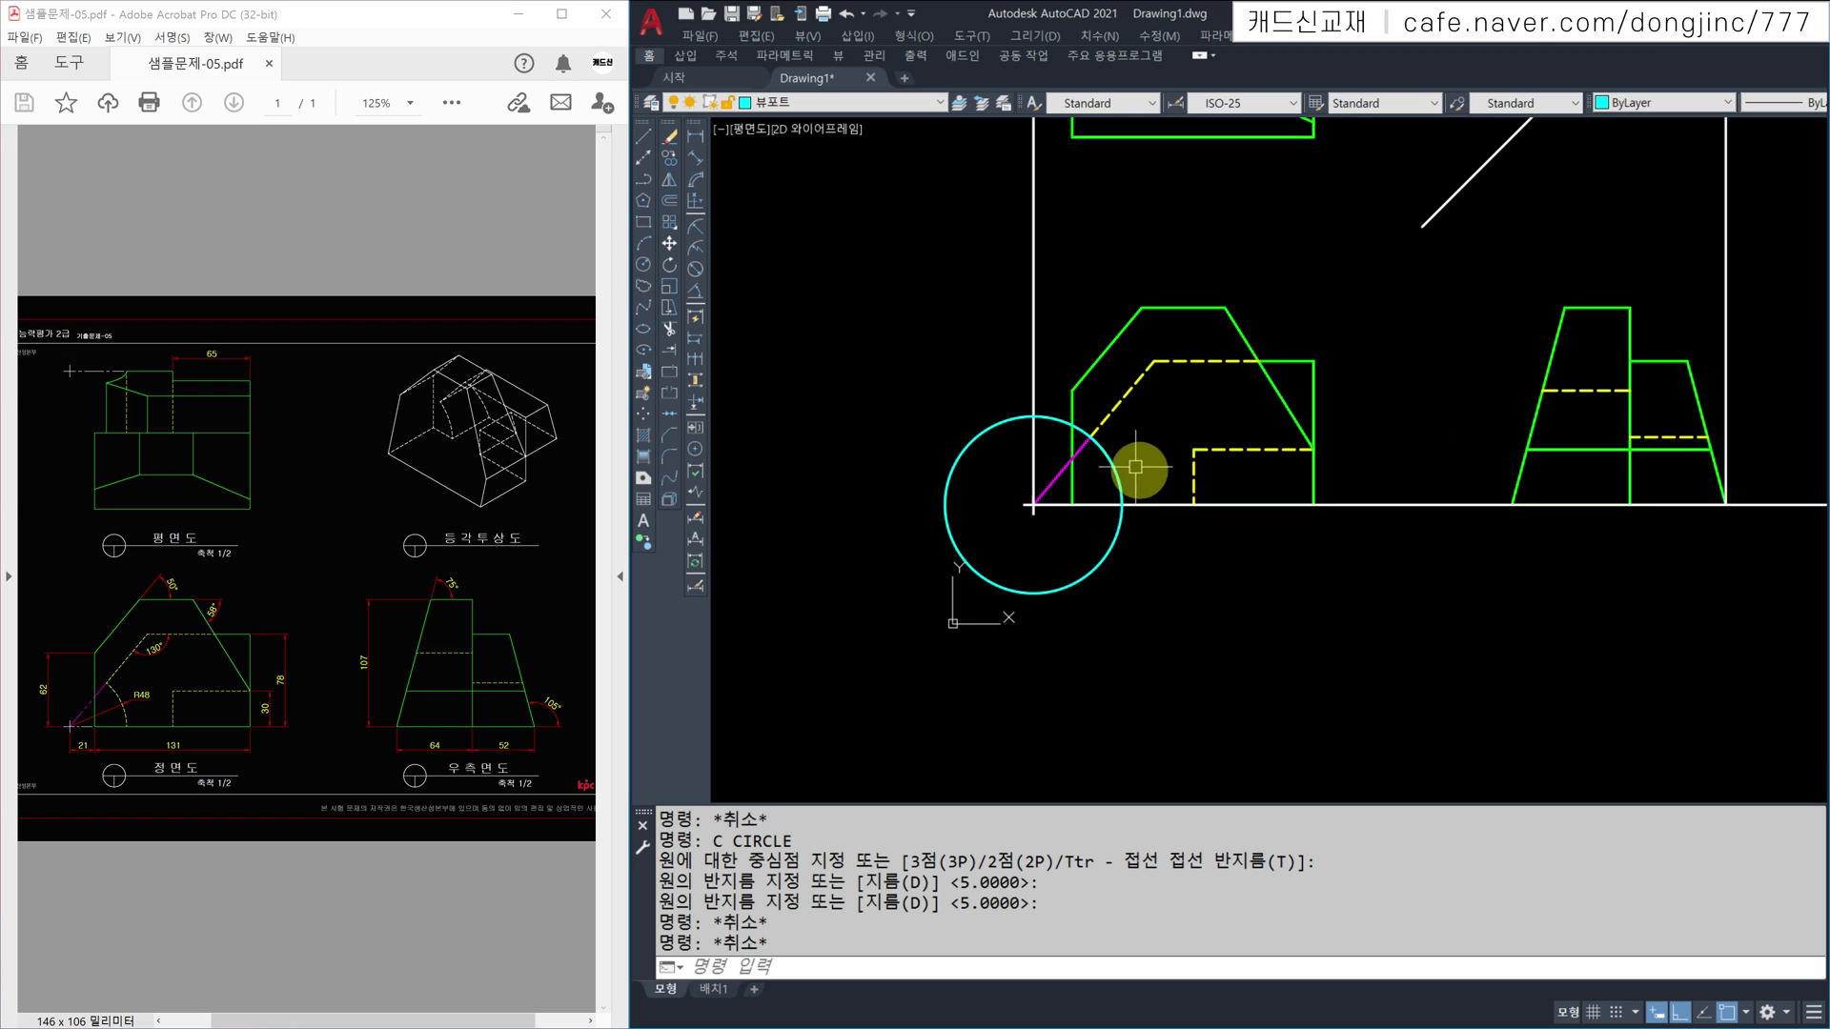
# Step: Draw a vertical line from the circle's intersection with the base up to the horizontal projection line at the top view's rear edge
pyautogui.press('Escape')
pyautogui.write('l')
pyautogui.press('Return')
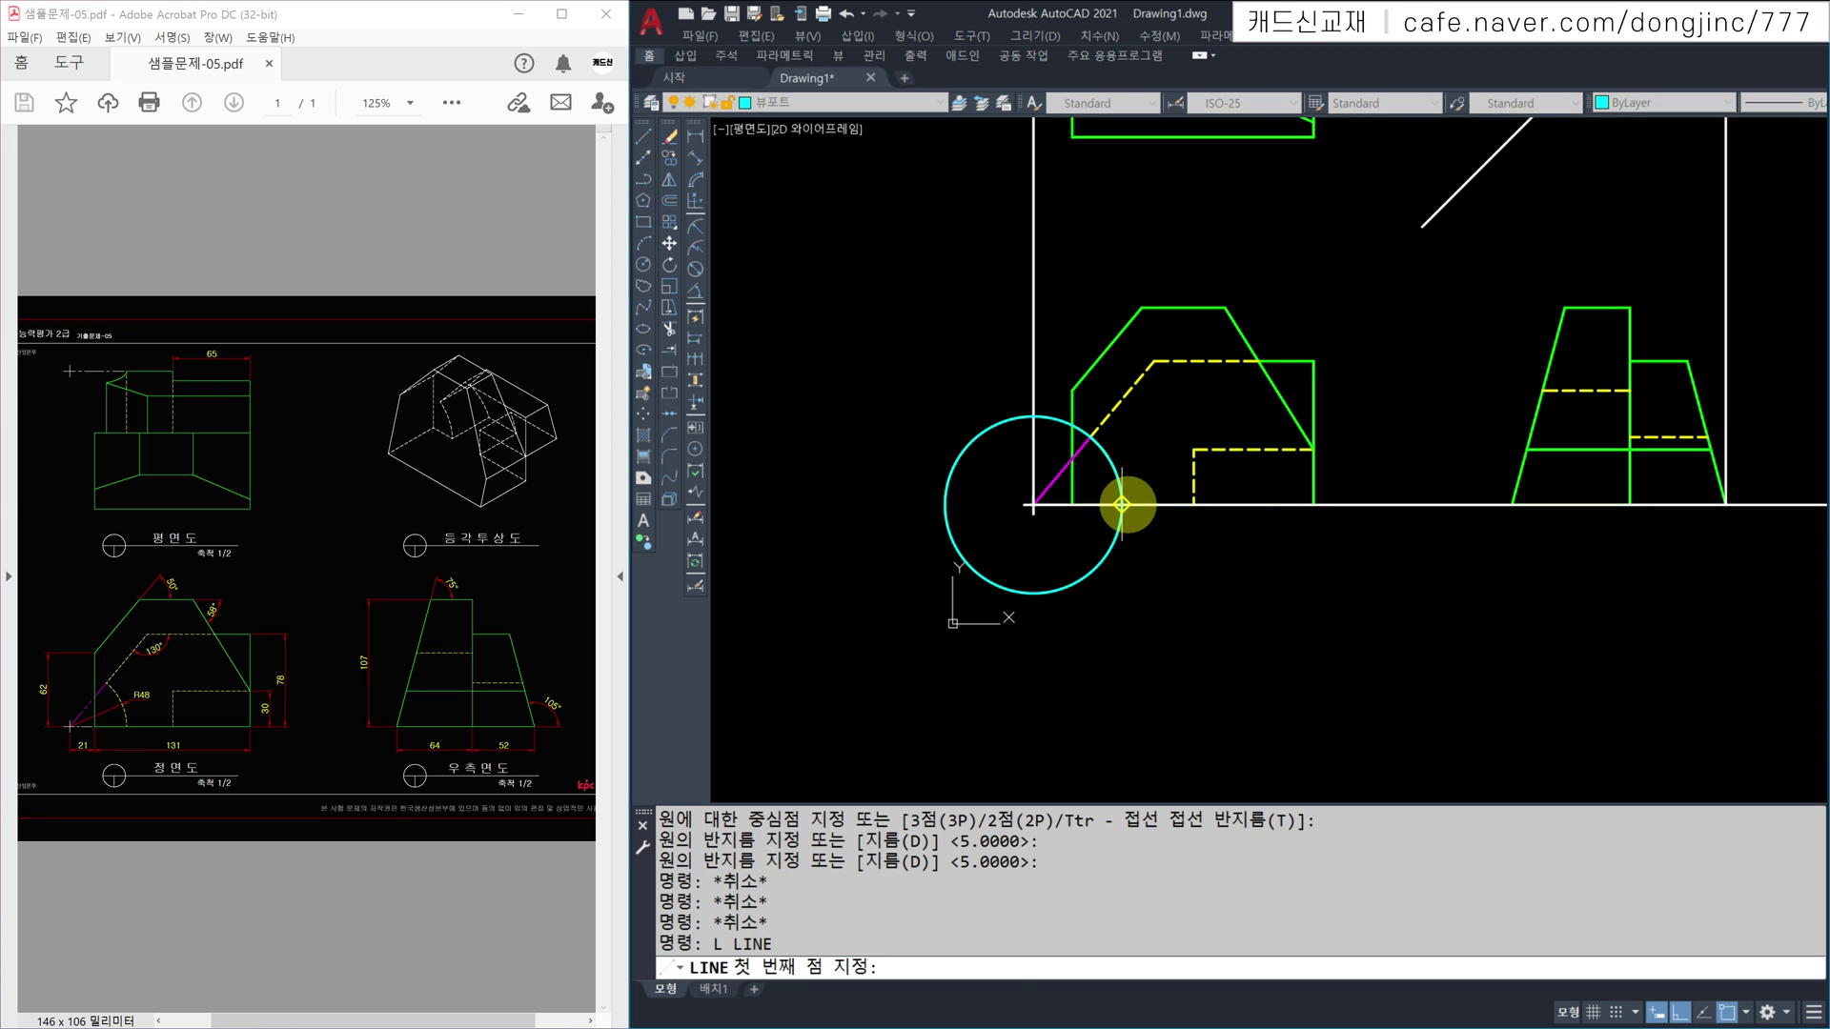
pyautogui.click(1124, 503)
pyautogui.scroll(-2, 1114, 511)
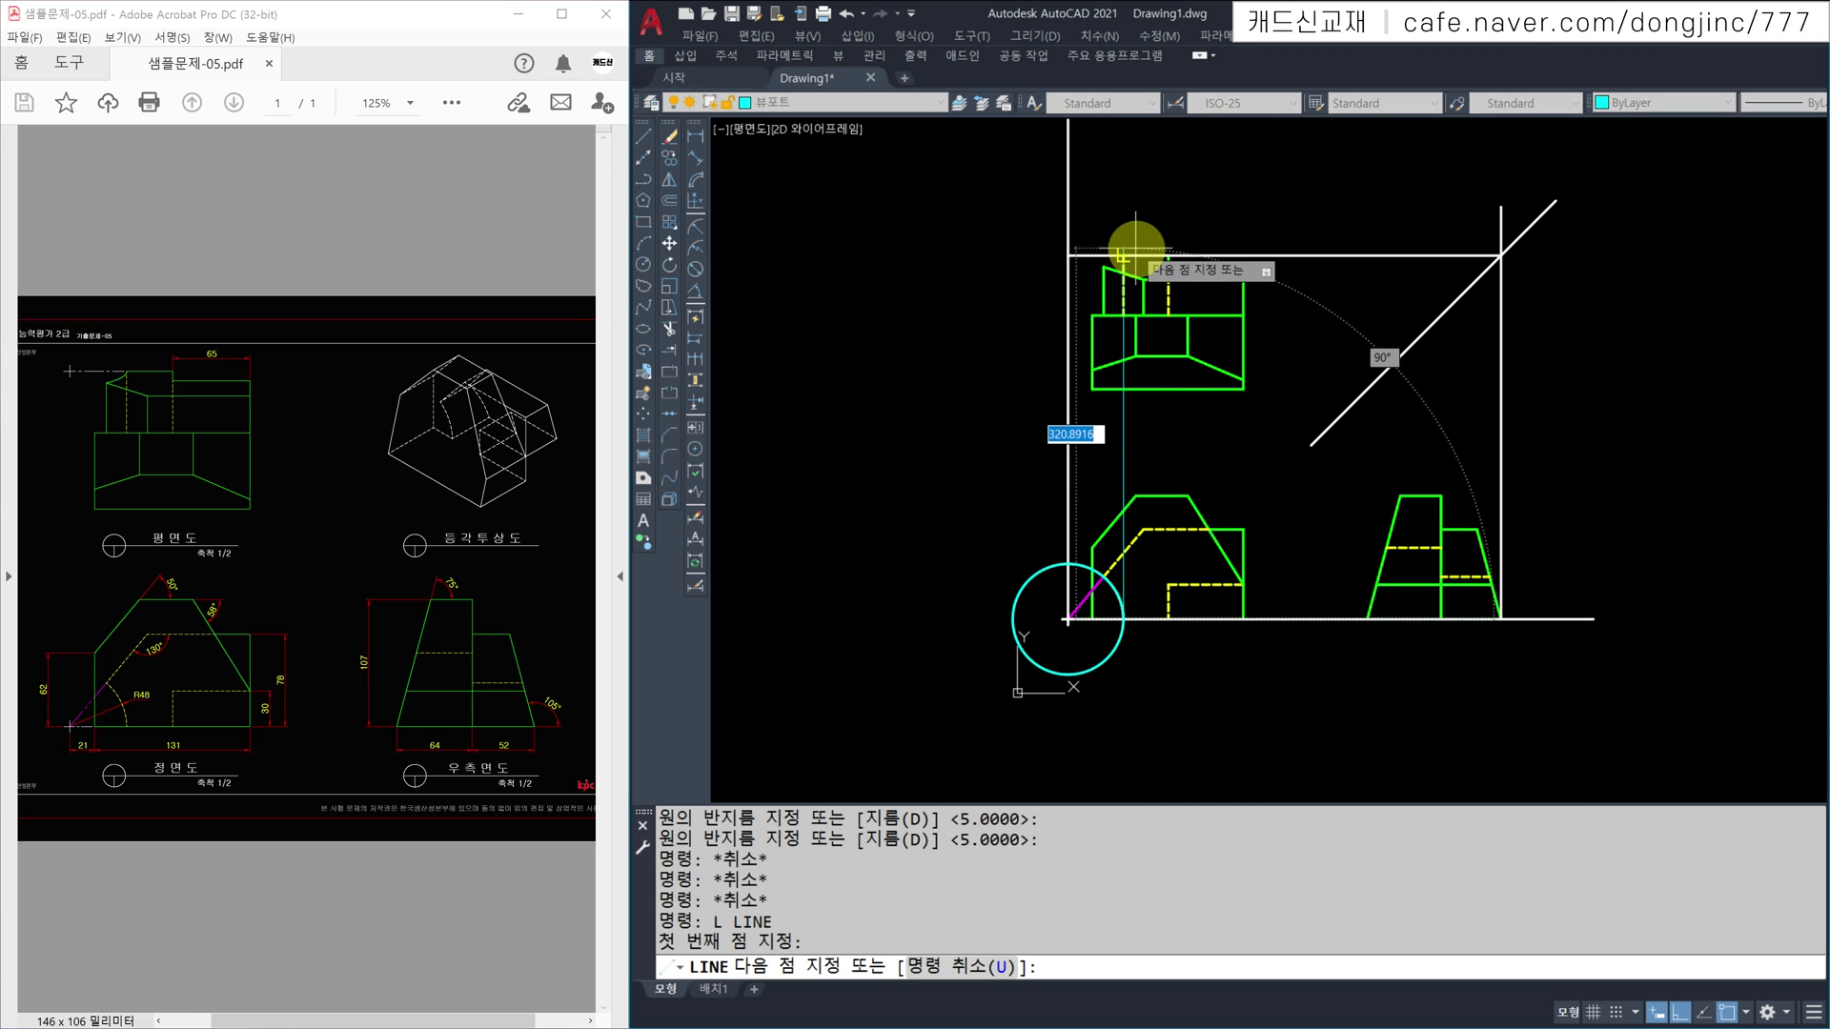
pyautogui.click(1125, 256)
pyautogui.press('Escape')
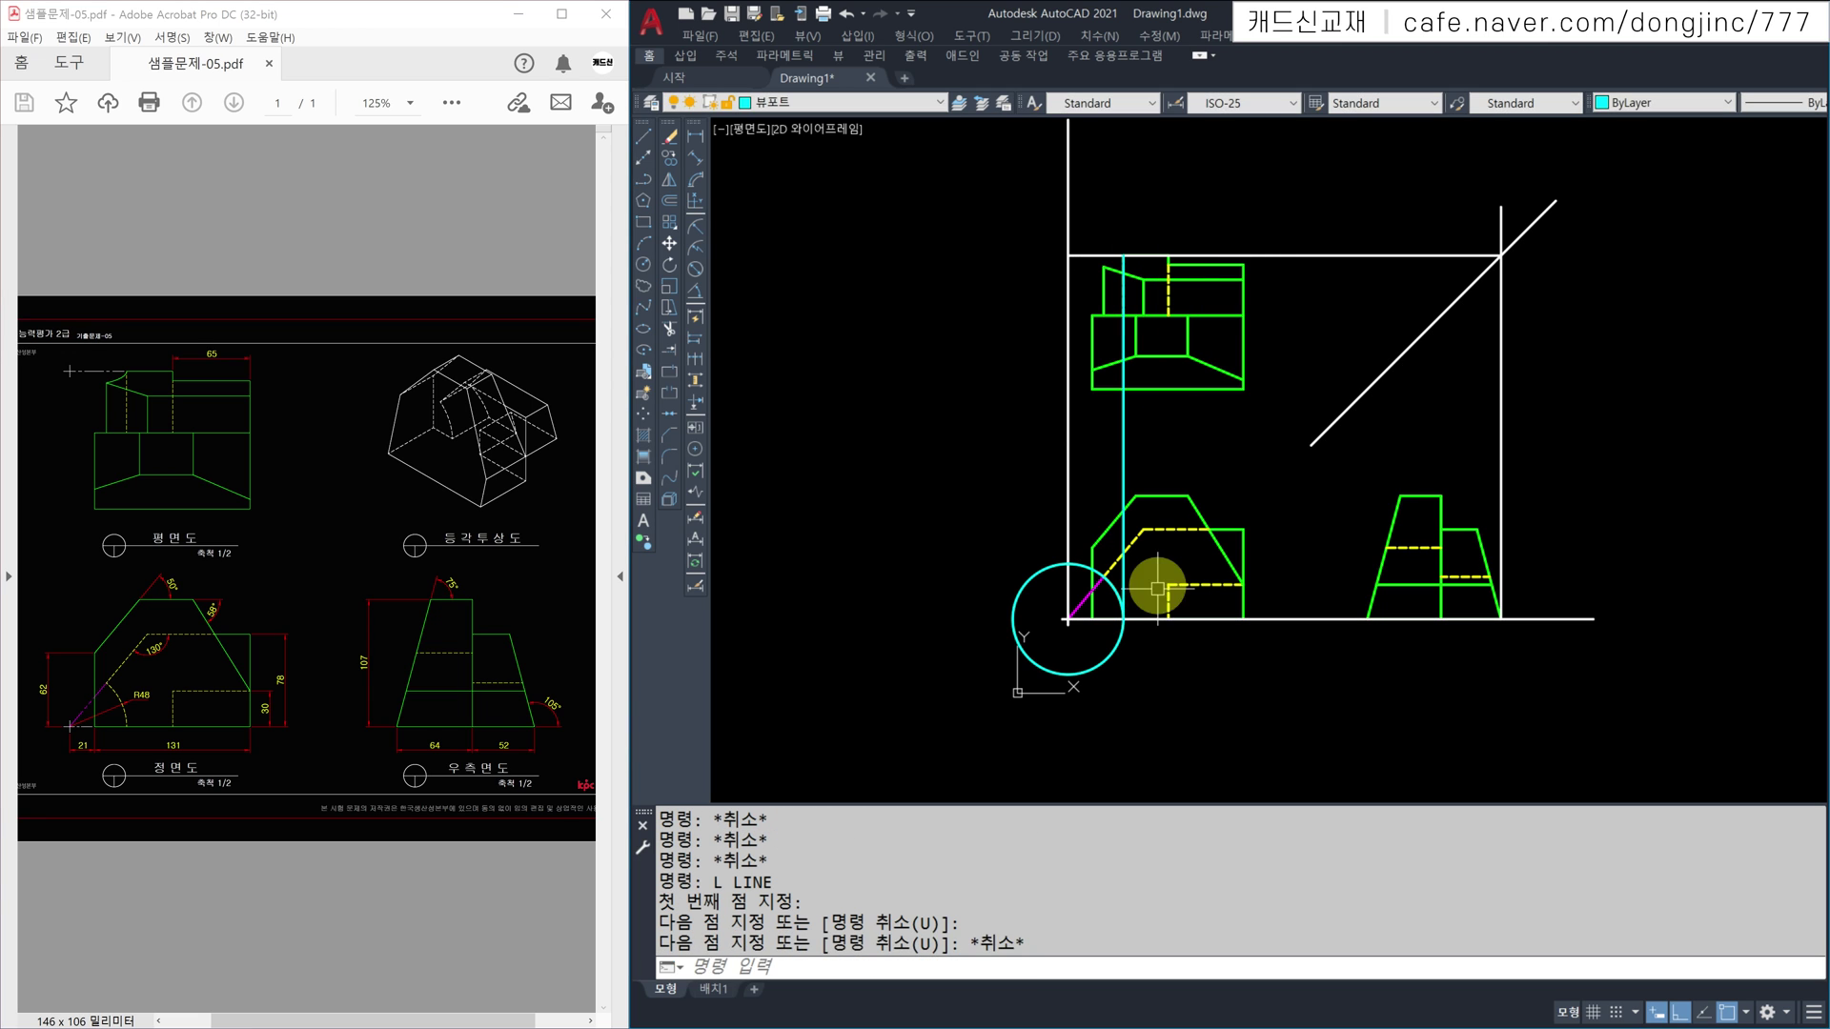
# Step: Trace a connected line from the circle's base intersection to the side view's outer corner, up to the 45° line and back to the top view
pyautogui.press('Return')
pyautogui.click(1124, 618)
pyautogui.click(1501, 619)
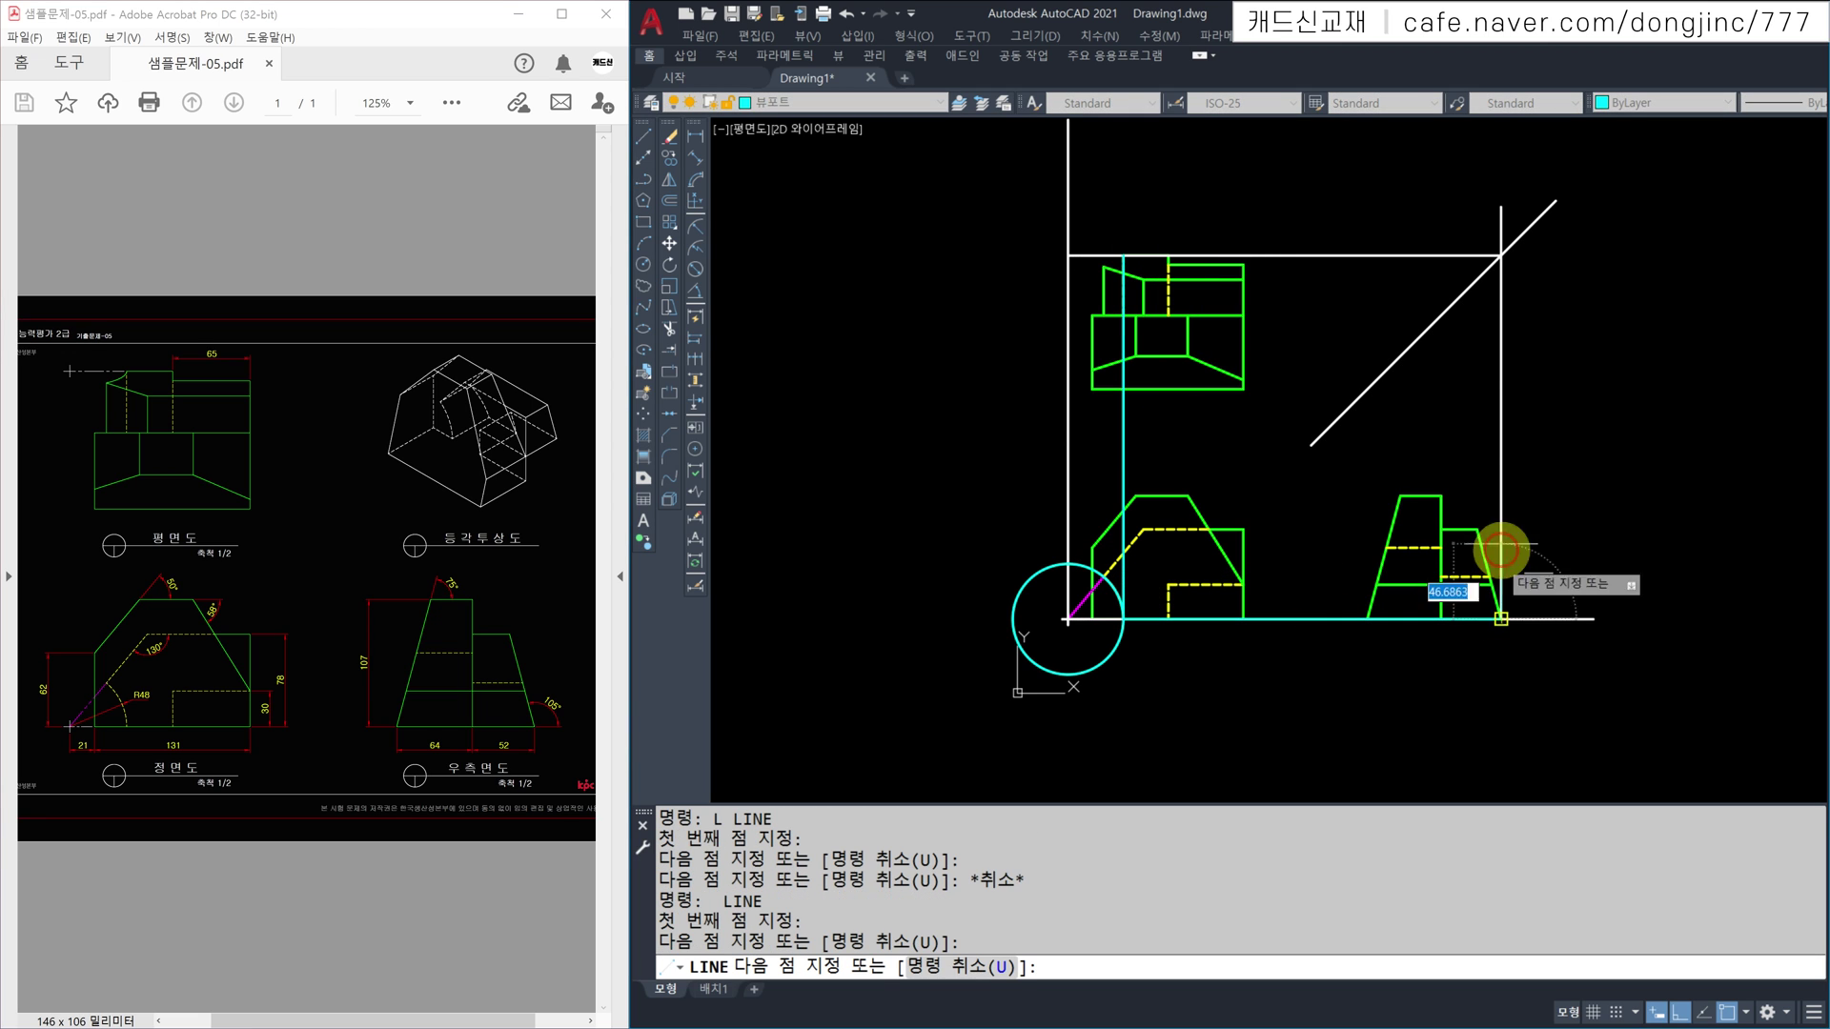
pyautogui.click(1501, 255)
pyautogui.click(1125, 256)
pyautogui.press('Escape')
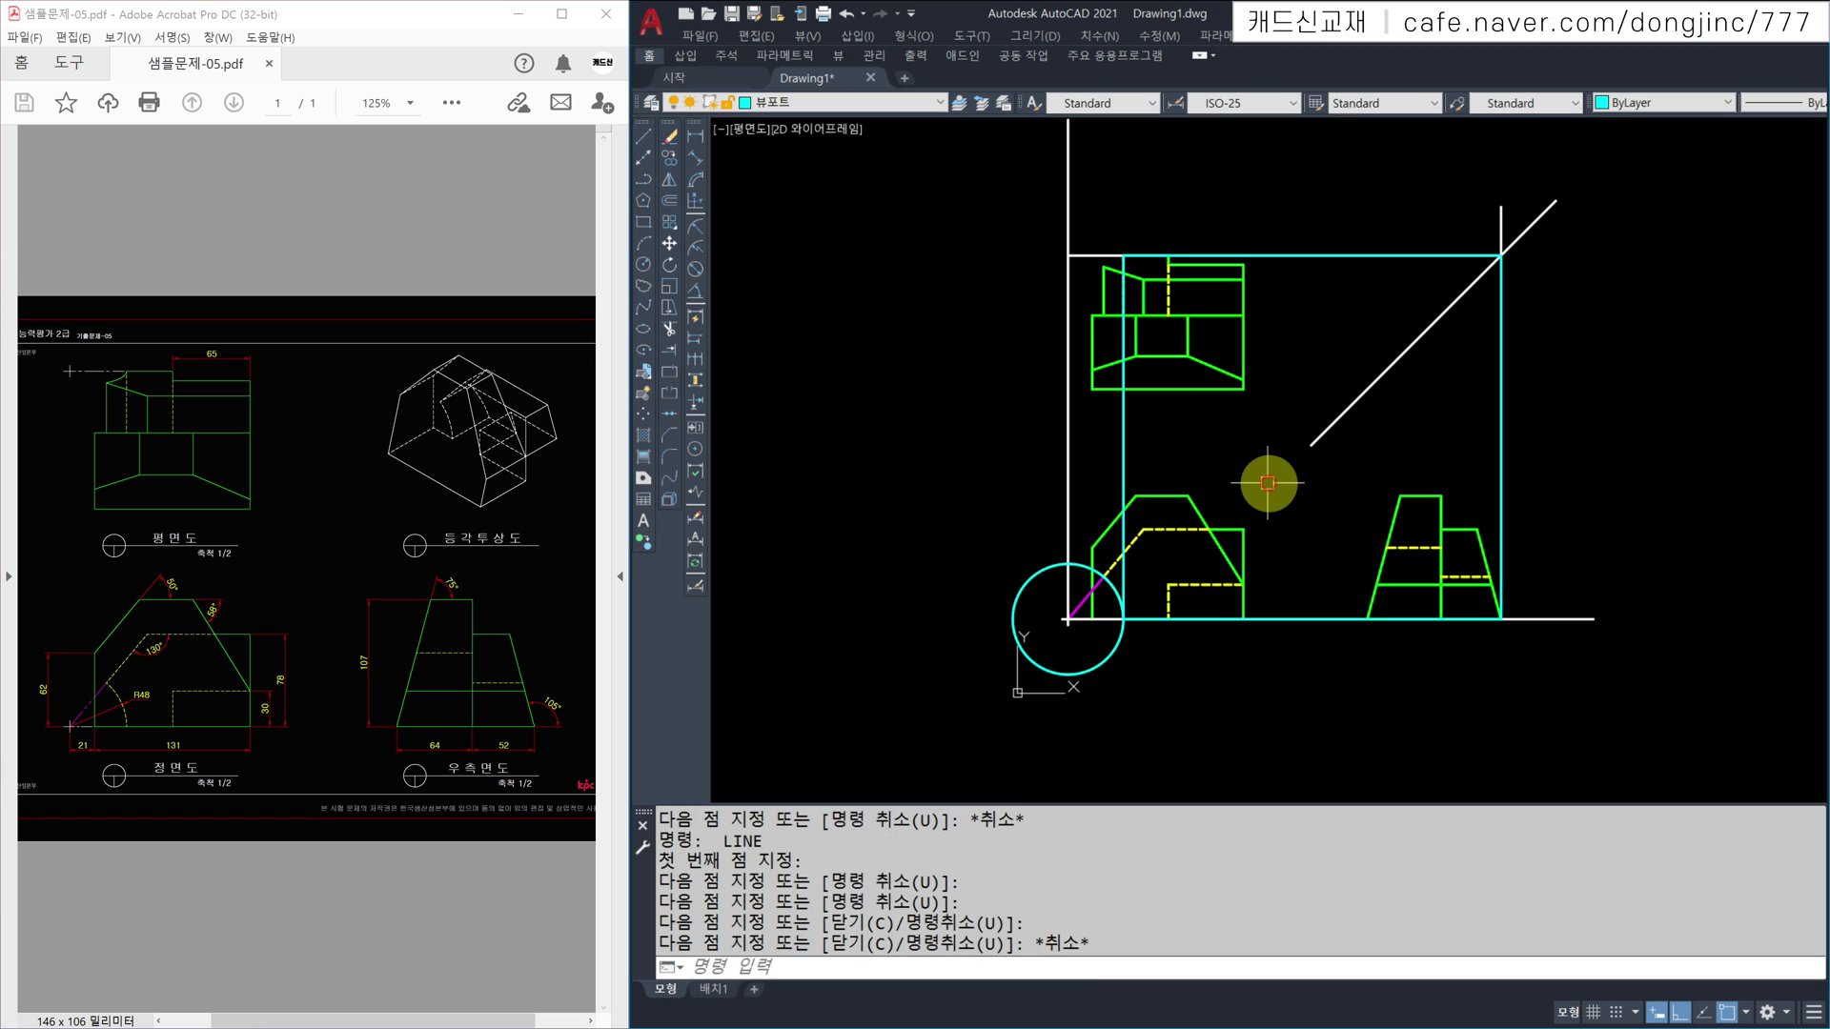
# Step: Draw a horizontal line from the circle's top quadrant across and beyond the side view
pyautogui.scroll(4, 1054, 535)
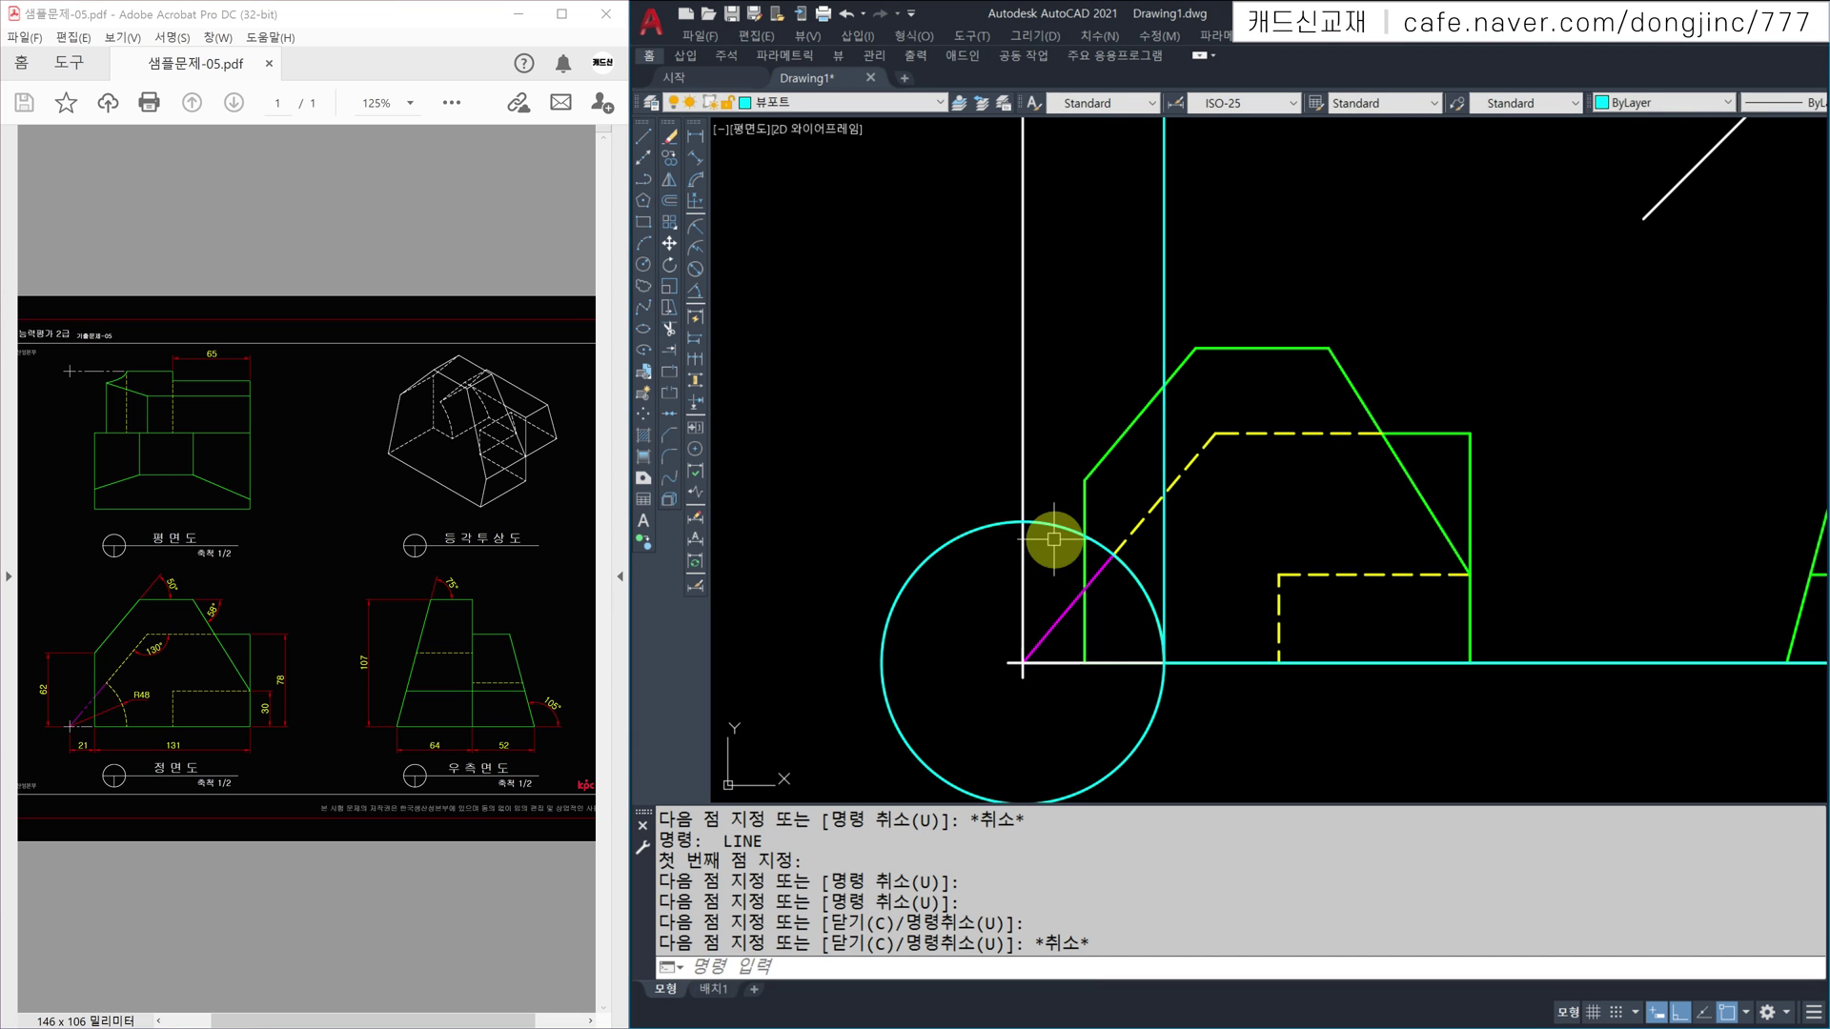
pyautogui.scroll(-2, 1033, 531)
pyautogui.press('space')
pyautogui.click(1029, 531)
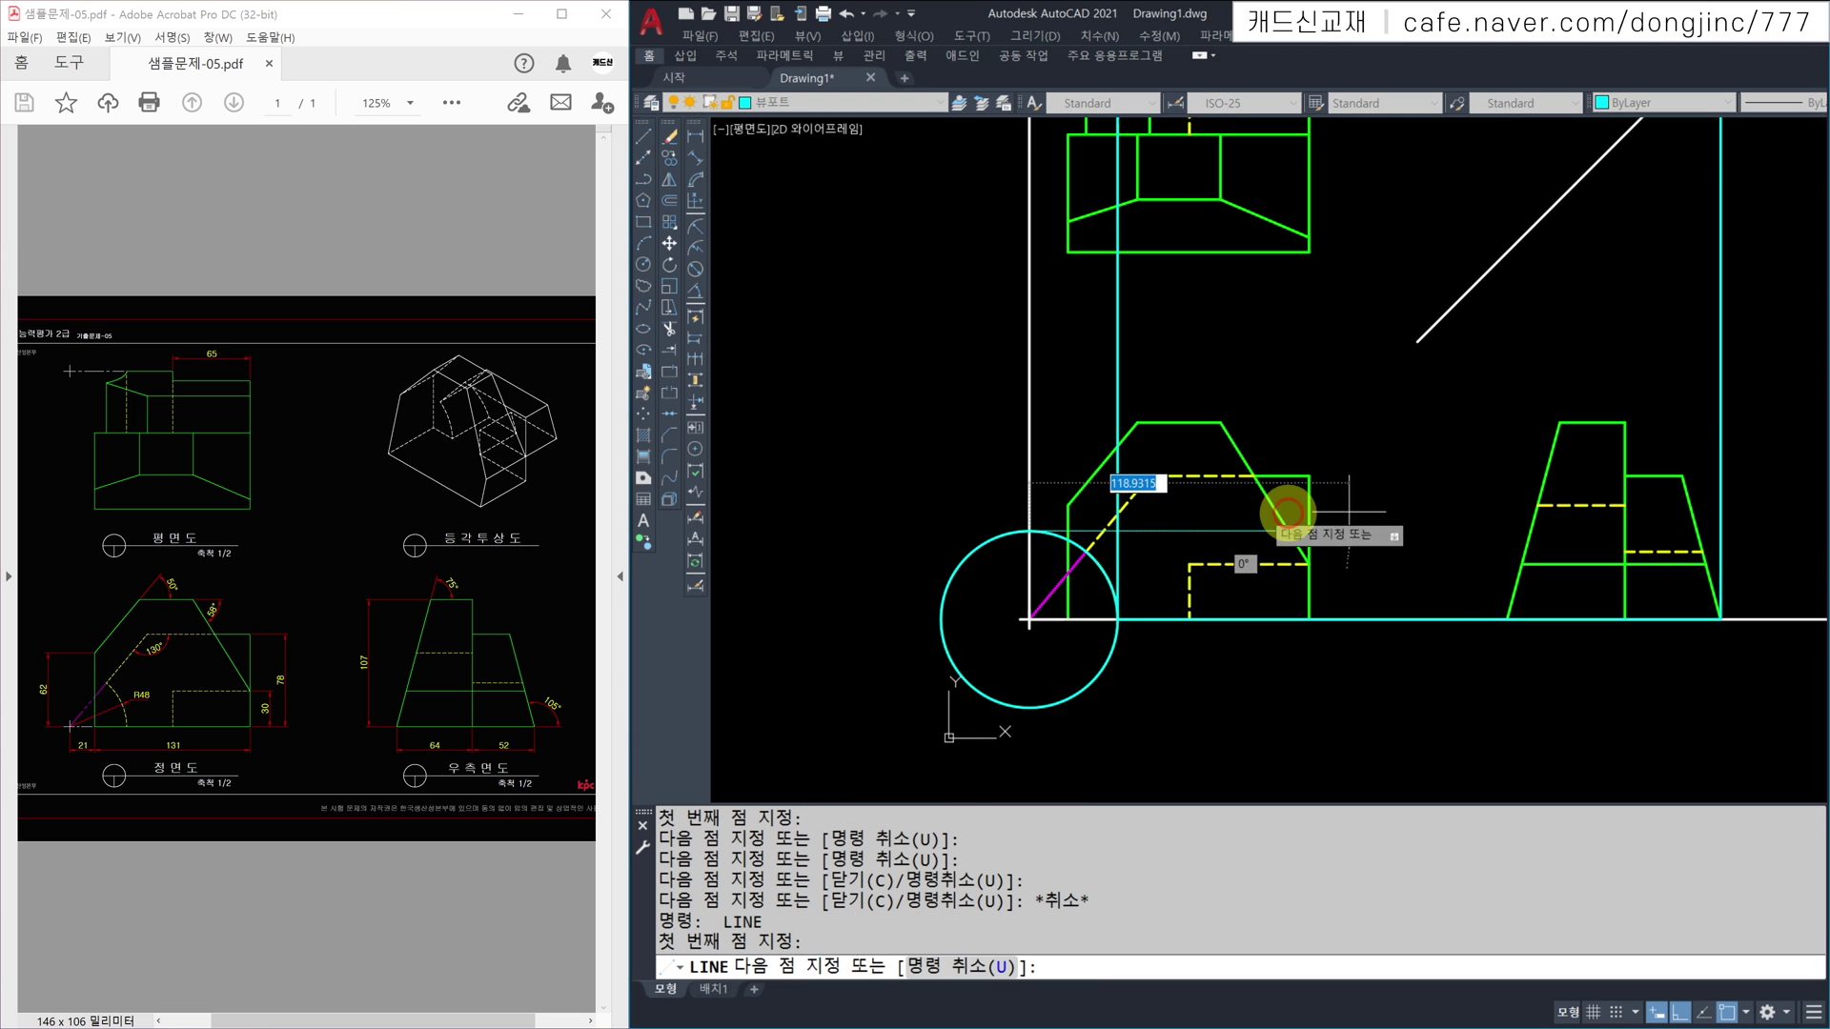
pyautogui.moveTo(1502, 533); pyautogui.dragTo(1205, 531, button='middle')
pyautogui.click(1554, 529)
pyautogui.press('Escape')
# Step: Draw a vertical line from where that horizontal line meets the side view's outer slanted edge up past the 45° line
pyautogui.press('space')
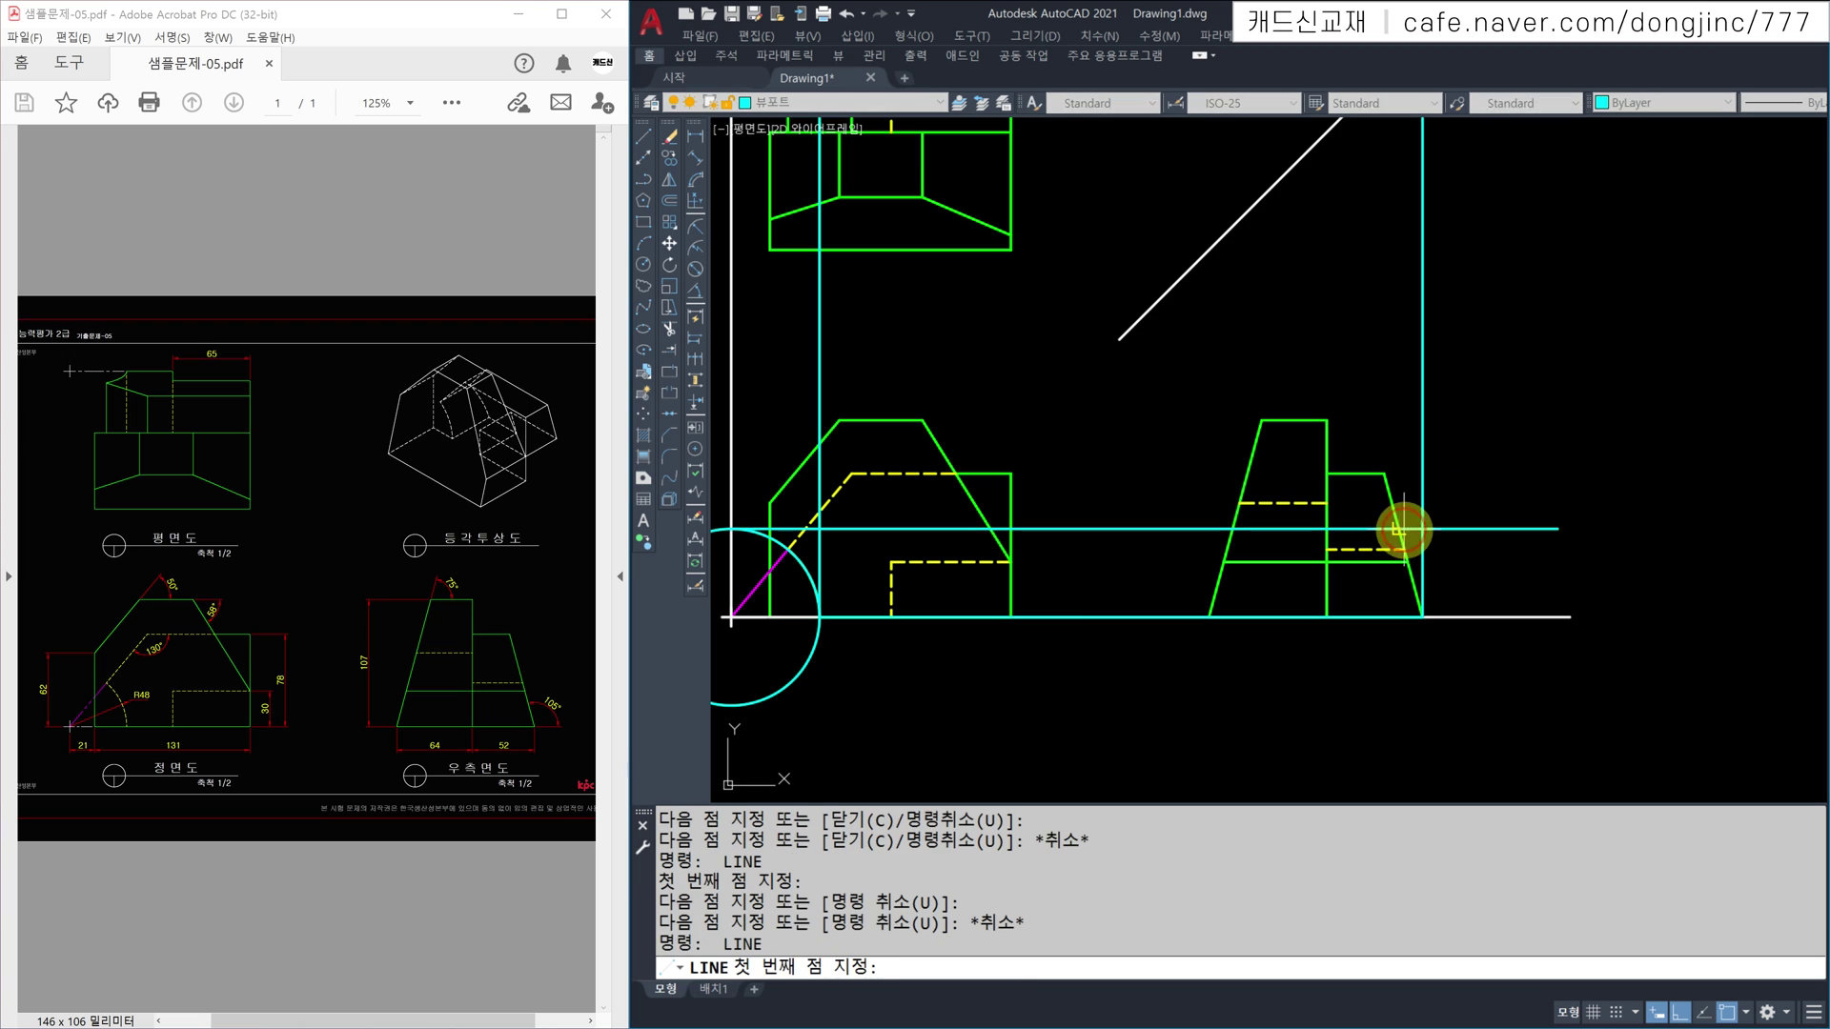
pyautogui.click(1420, 529)
pyautogui.scroll(-2, 1410, 527)
pyautogui.moveTo(1368, 368); pyautogui.dragTo(1414, 578, button='middle')
pyautogui.click(1392, 263)
pyautogui.press('Escape')
# Step: Draw a horizontal line from the new vertical's intersection with the 45° line across the top view and past the vertical construction line
pyautogui.press('space')
pyautogui.click(1425, 381)
pyautogui.click(929, 401)
pyautogui.press('Escape')
# Step: Draw a vertical line from the circle's top quadrant up to the newly projected horizontal line
pyautogui.press('space')
pyautogui.click(1008, 674)
pyautogui.click(1008, 382)
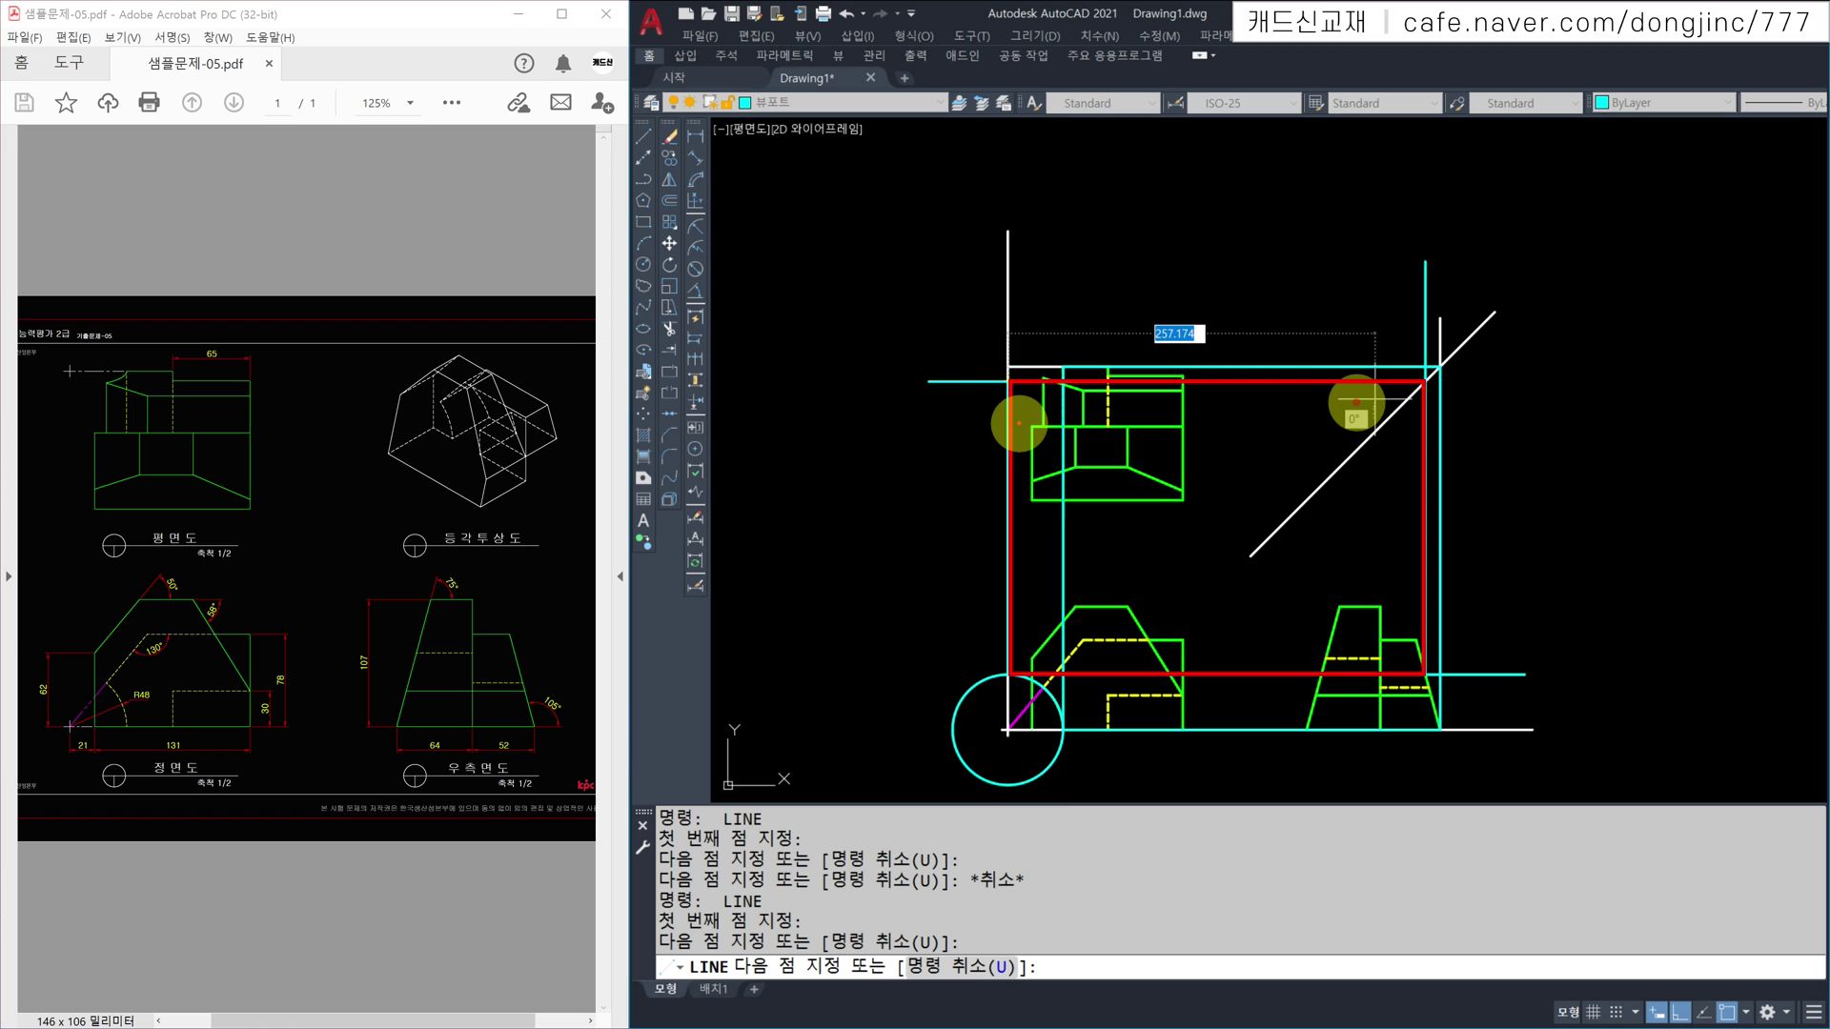
pyautogui.scroll(4, 1015, 376)
pyautogui.press('Escape')
pyautogui.press('Escape')
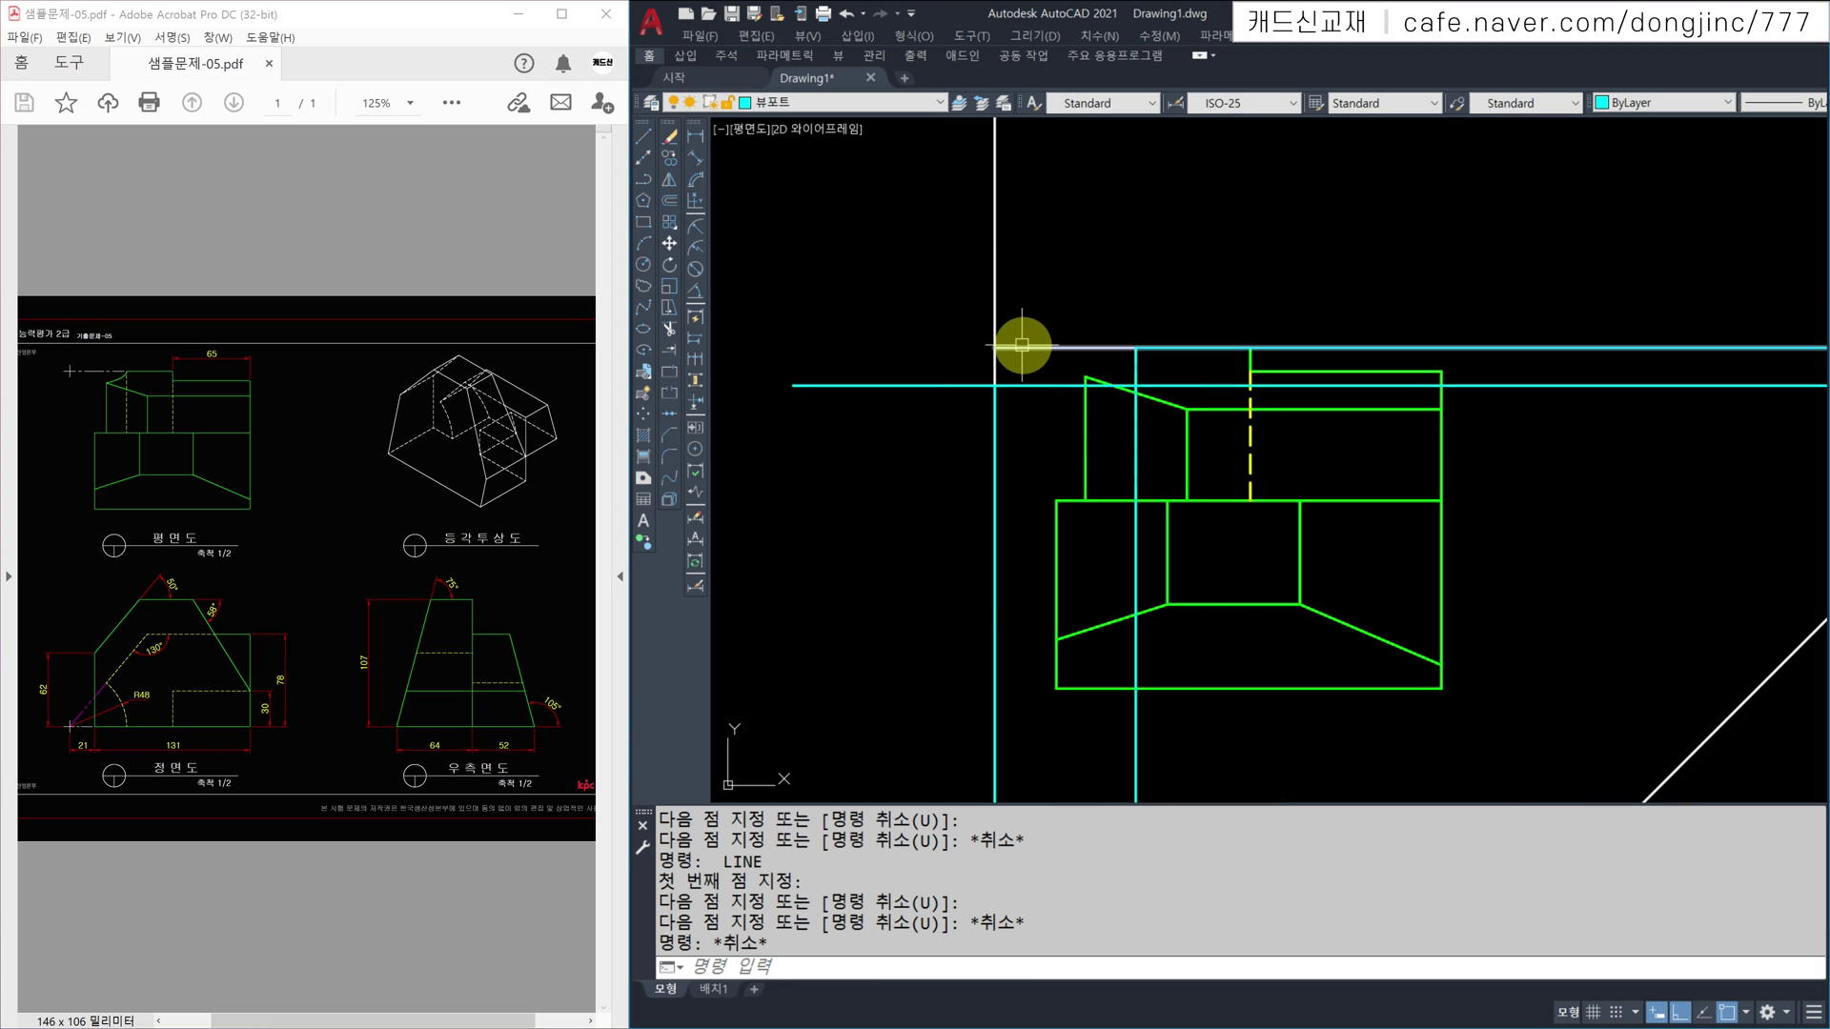
# Step: Draw an ellipse centred where the vertical construction line meets the rear projection line, with its axes ending at the two projected lines
pyautogui.write('EL')
pyautogui.press('Return')
pyautogui.write('C')
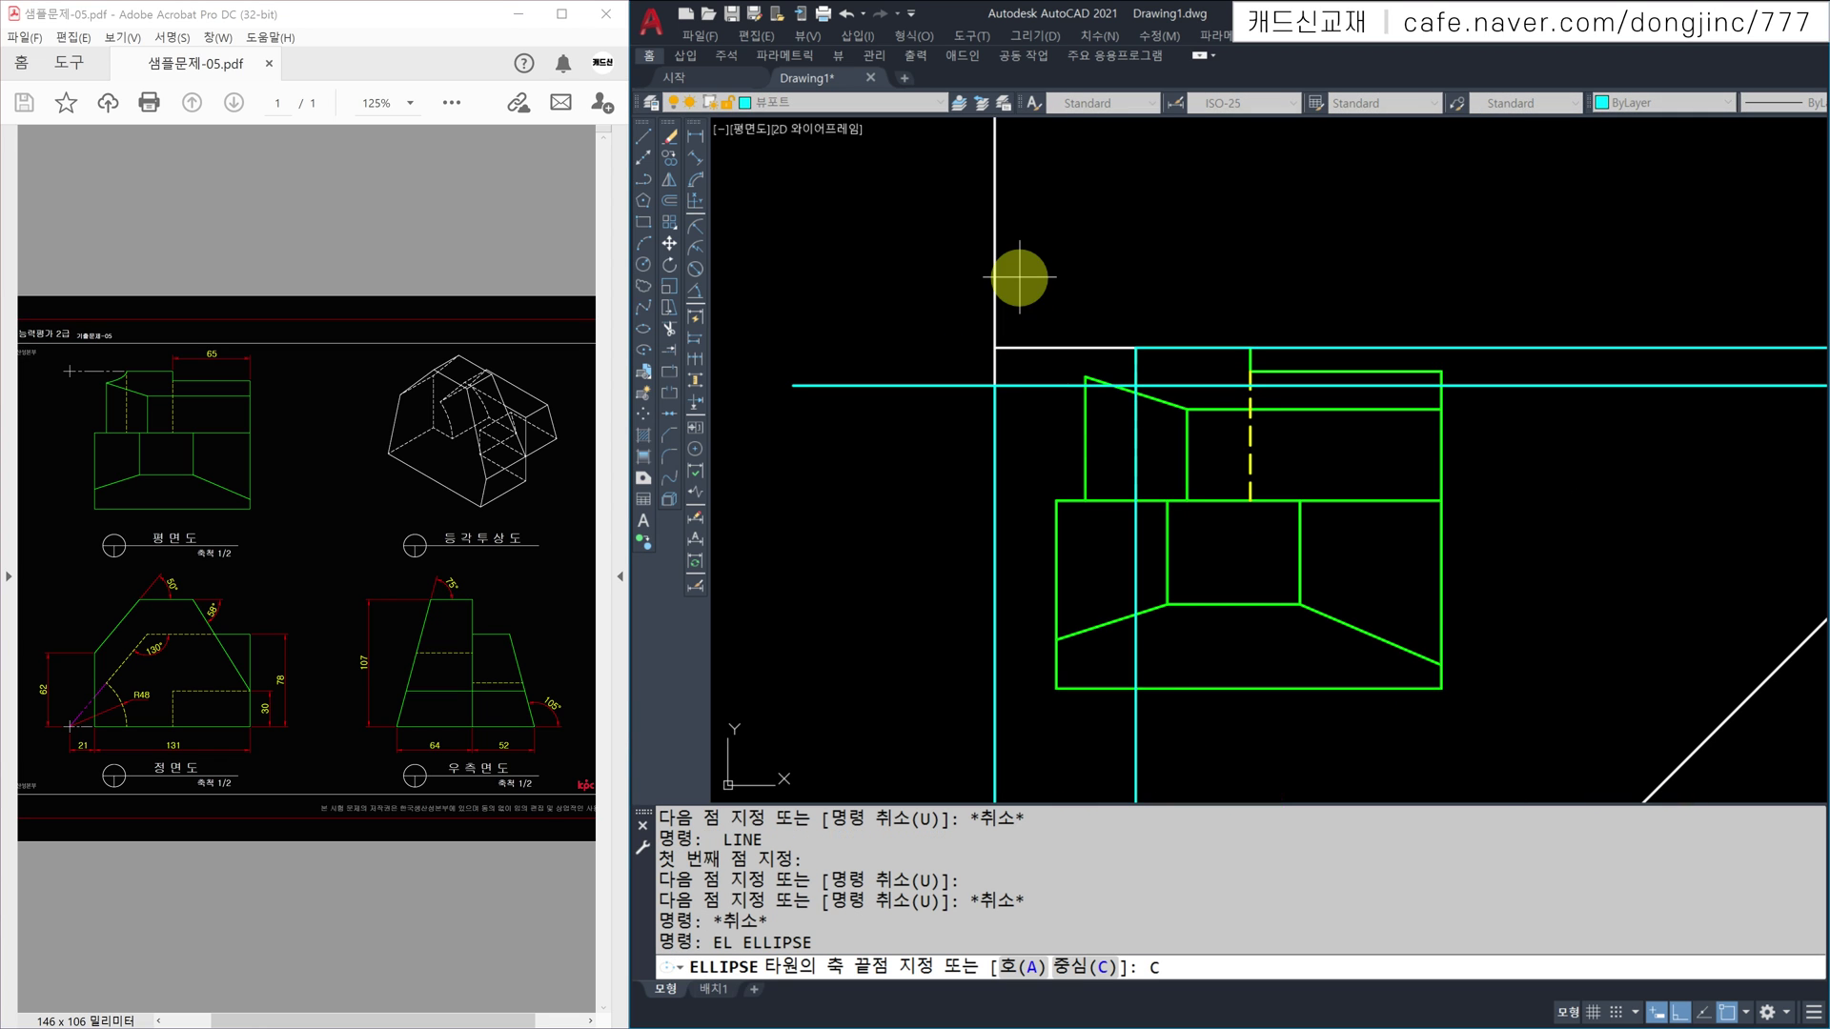
pyautogui.press('Return')
pyautogui.click(995, 347)
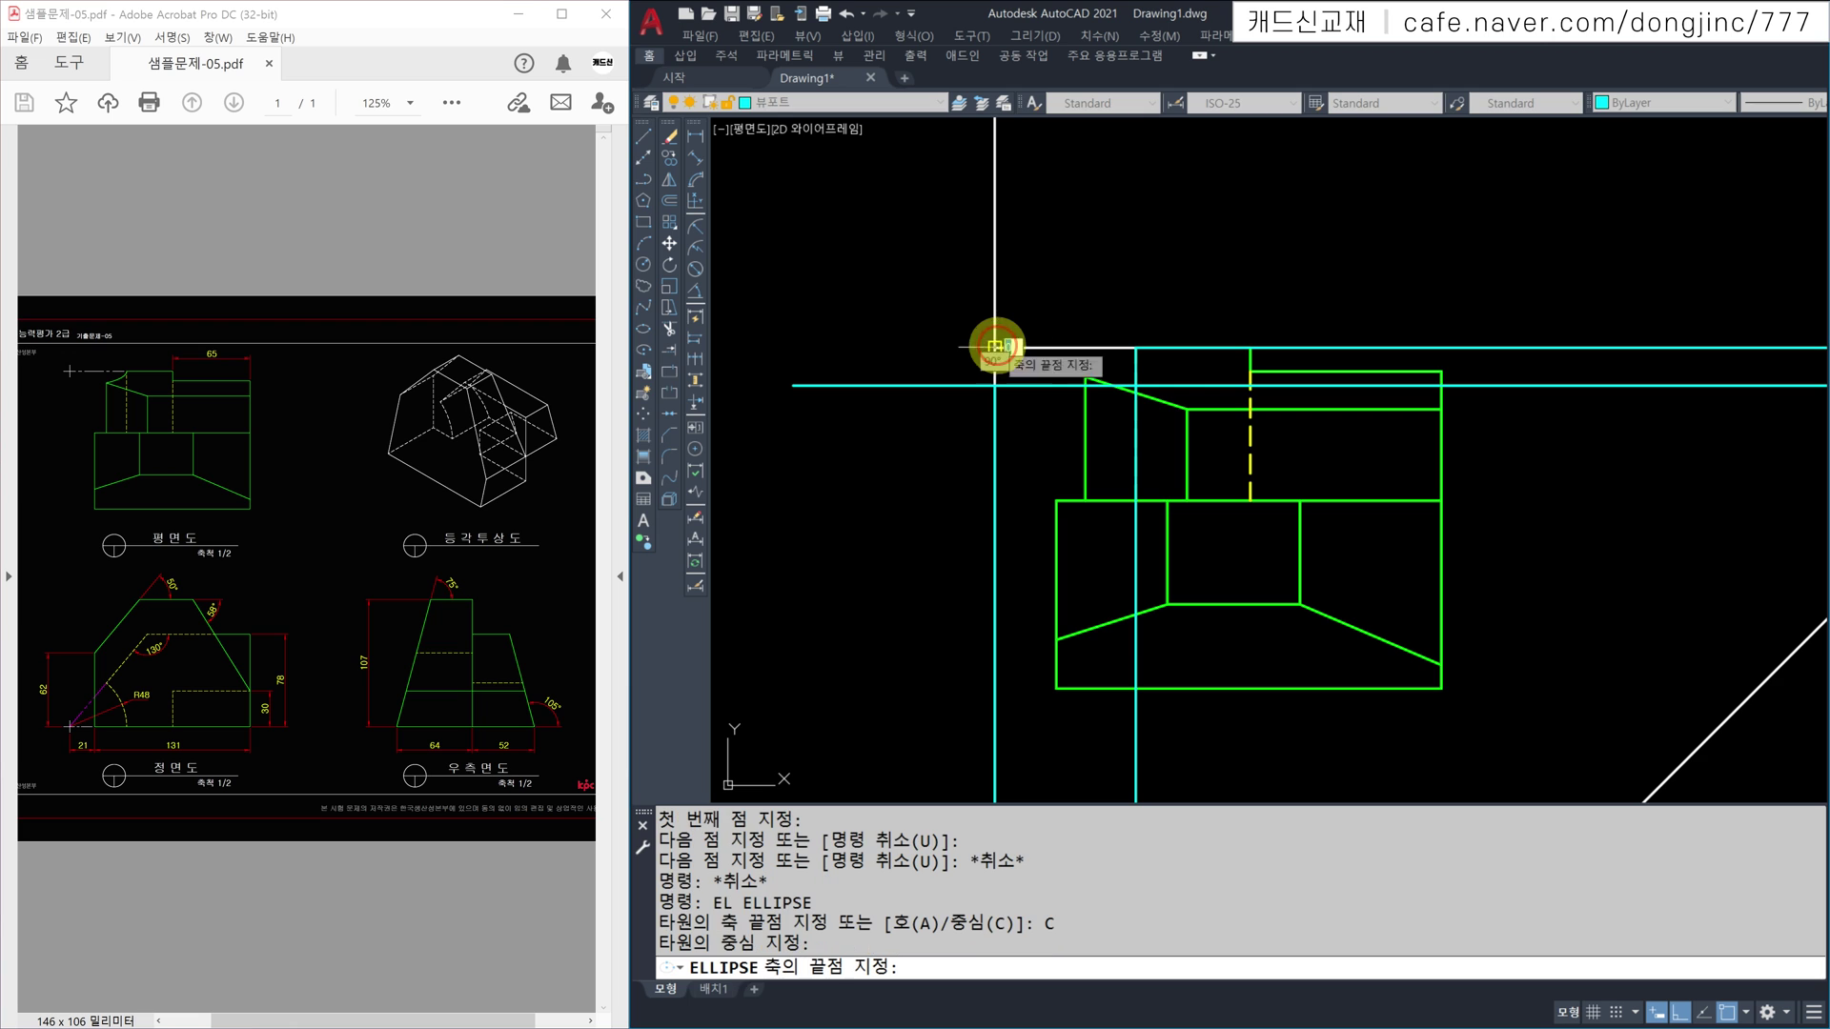
pyautogui.click(1135, 347)
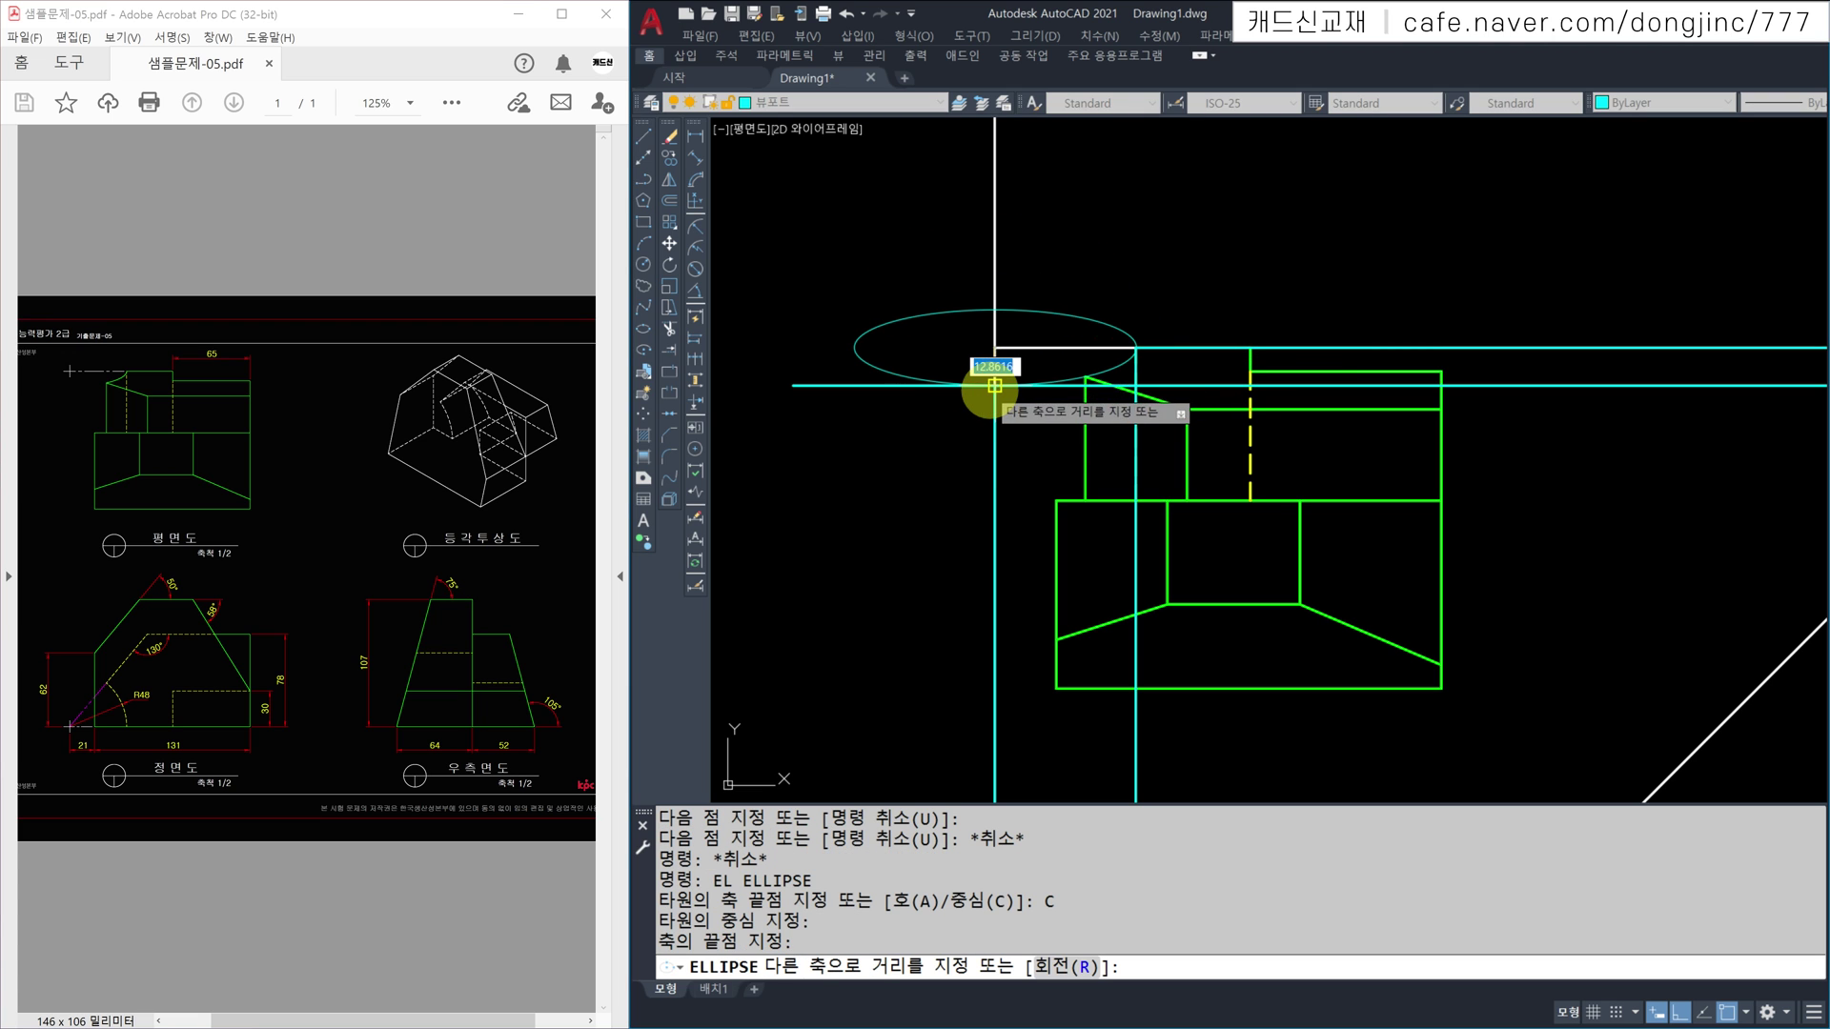
pyautogui.click(995, 384)
pyautogui.press('Escape')
pyautogui.press('Escape')
# Step: Erase all the horizontal and vertical construction lines between the three views, keeping the 45° line, circle and ellipse
pyautogui.scroll(-4, 1049, 400)
pyautogui.click(1442, 443)
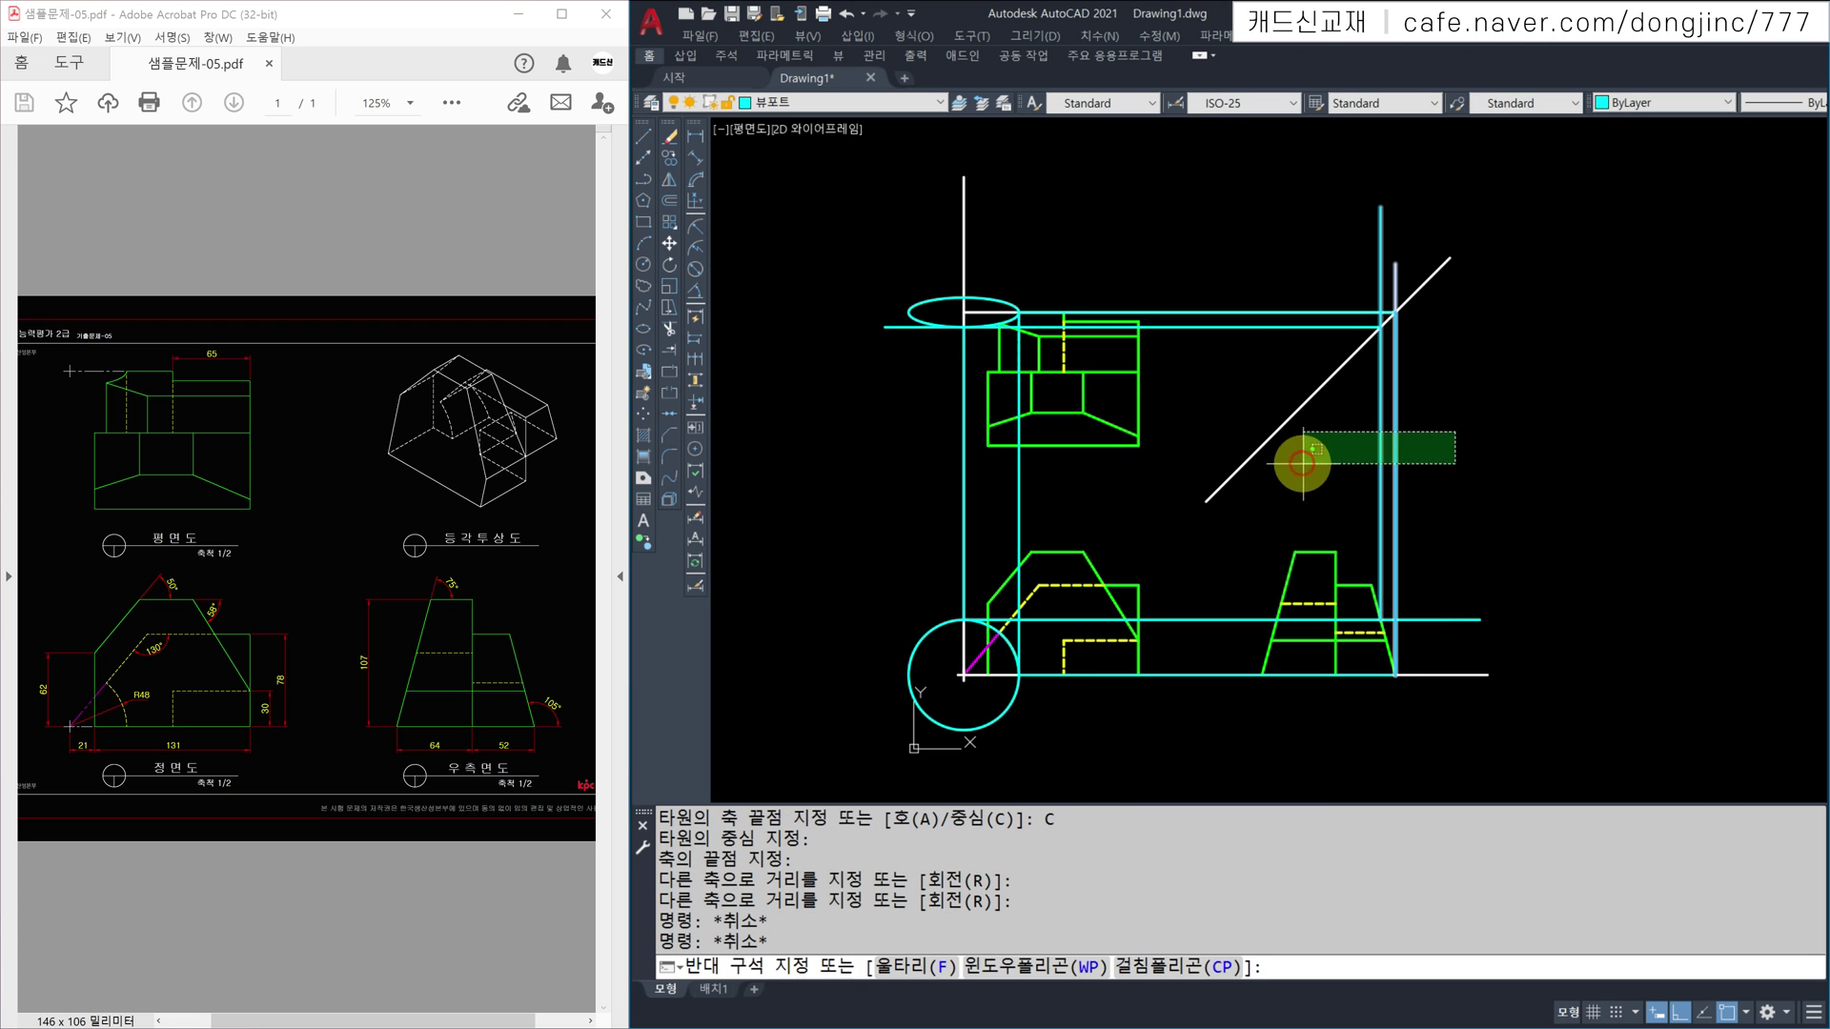
pyautogui.click(1291, 459)
pyautogui.click(1234, 285)
pyautogui.click(1192, 343)
pyautogui.click(1063, 507)
pyautogui.click(1012, 500)
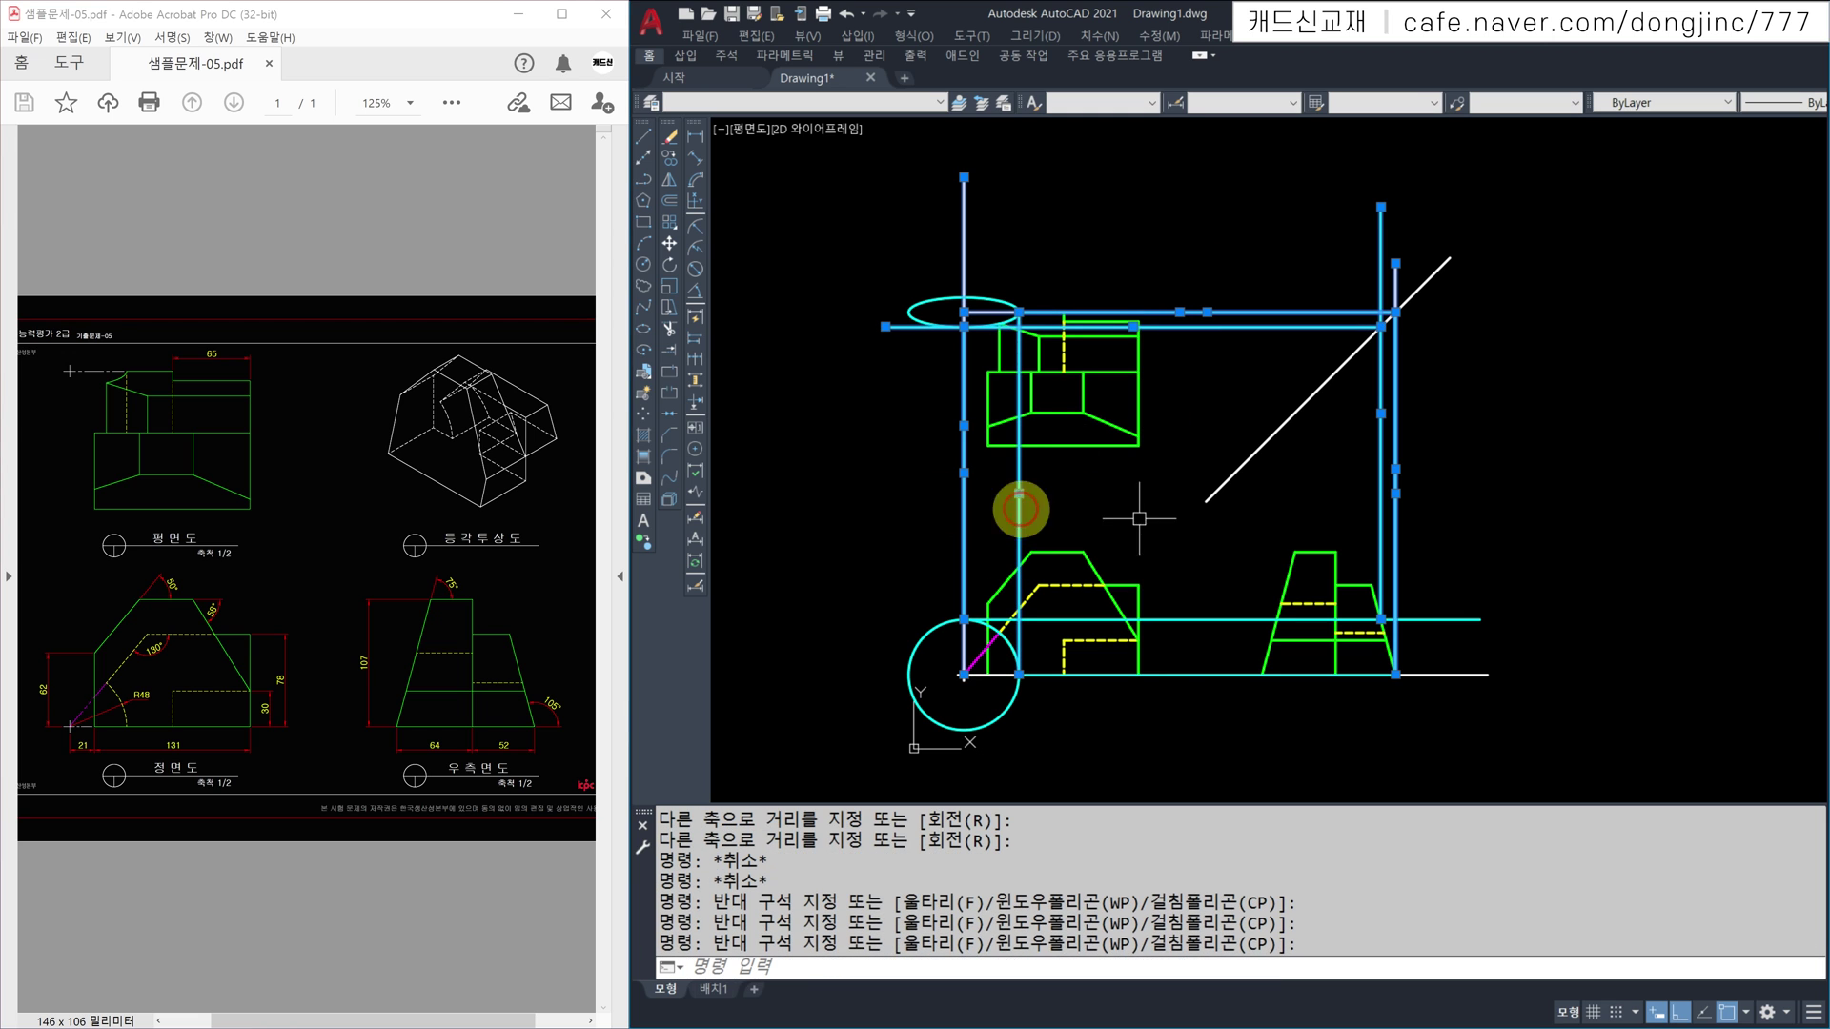
pyautogui.click(1217, 568)
pyautogui.click(1188, 703)
pyautogui.write('e')
pyautogui.press('Return')
# Step: Erase the construction circle around the arc's centre in the front view
pyautogui.click(939, 734)
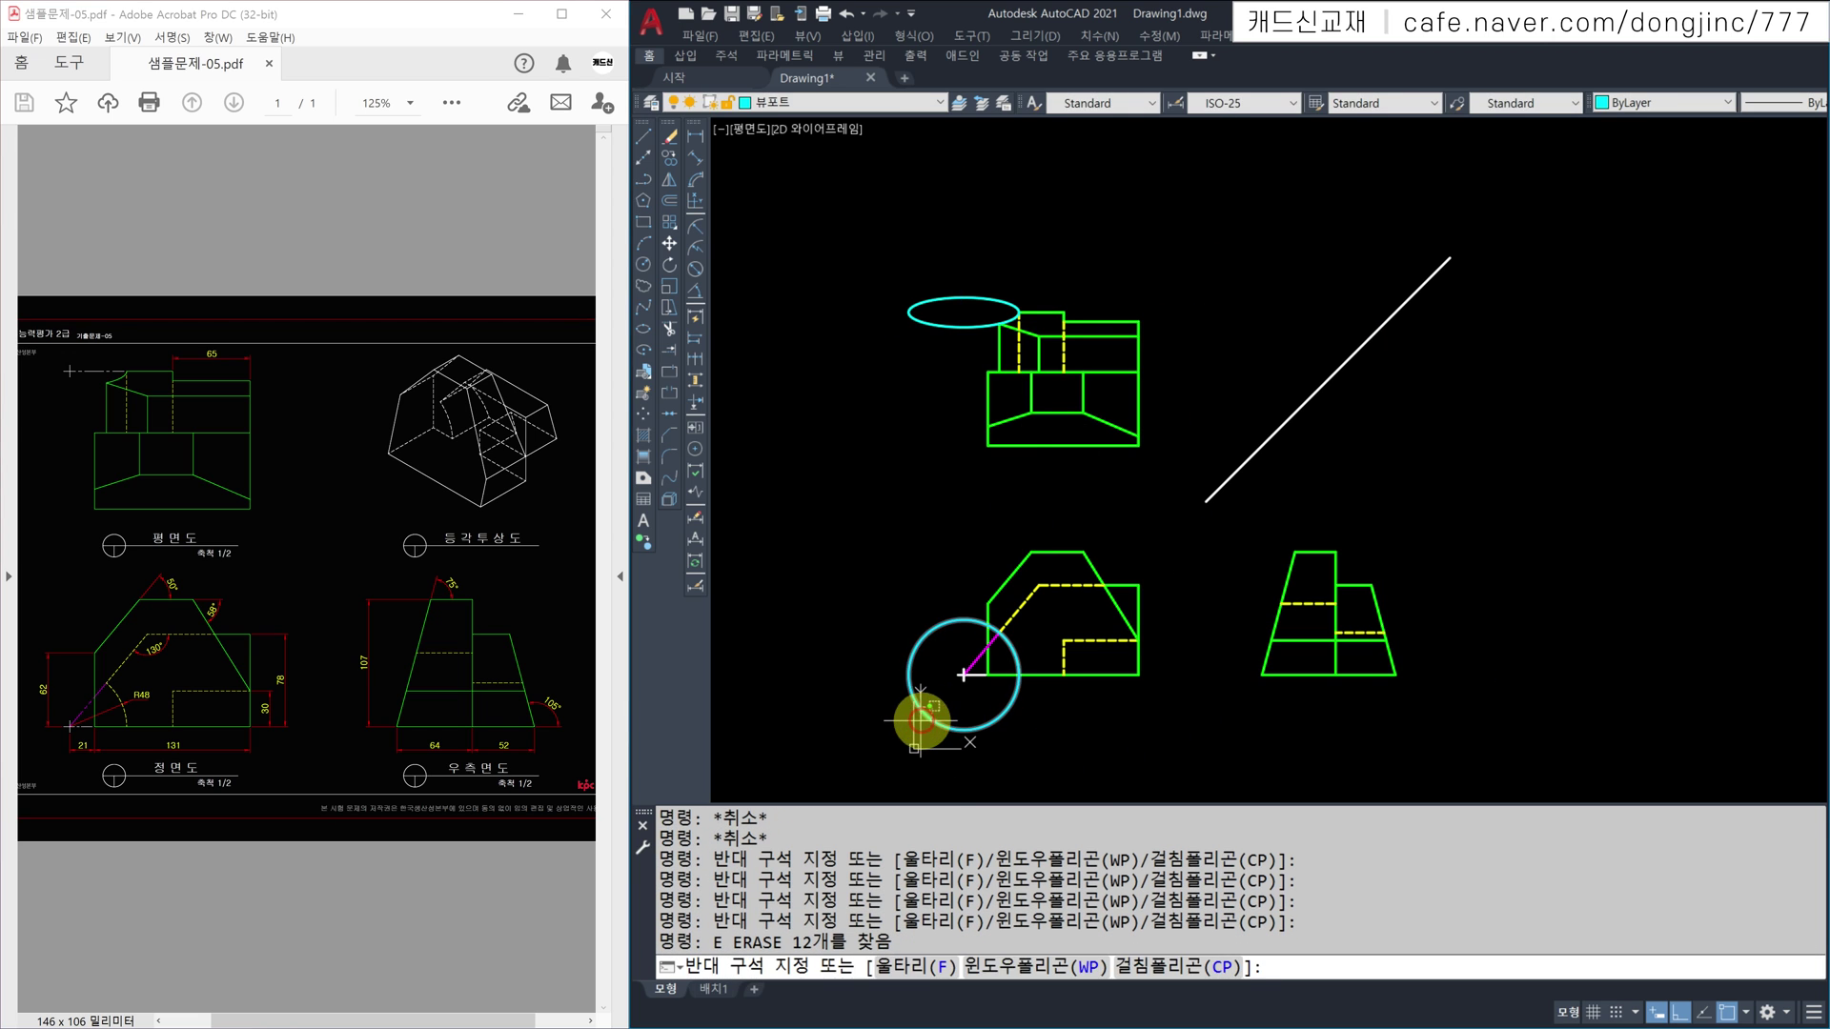
pyautogui.click(906, 715)
pyautogui.write('e')
pyautogui.press('Return')
# Step: Trim the ellipse down to the short arc joining the top view's slanted edge corner to the rear edge
pyautogui.scroll(2, 875, 305)
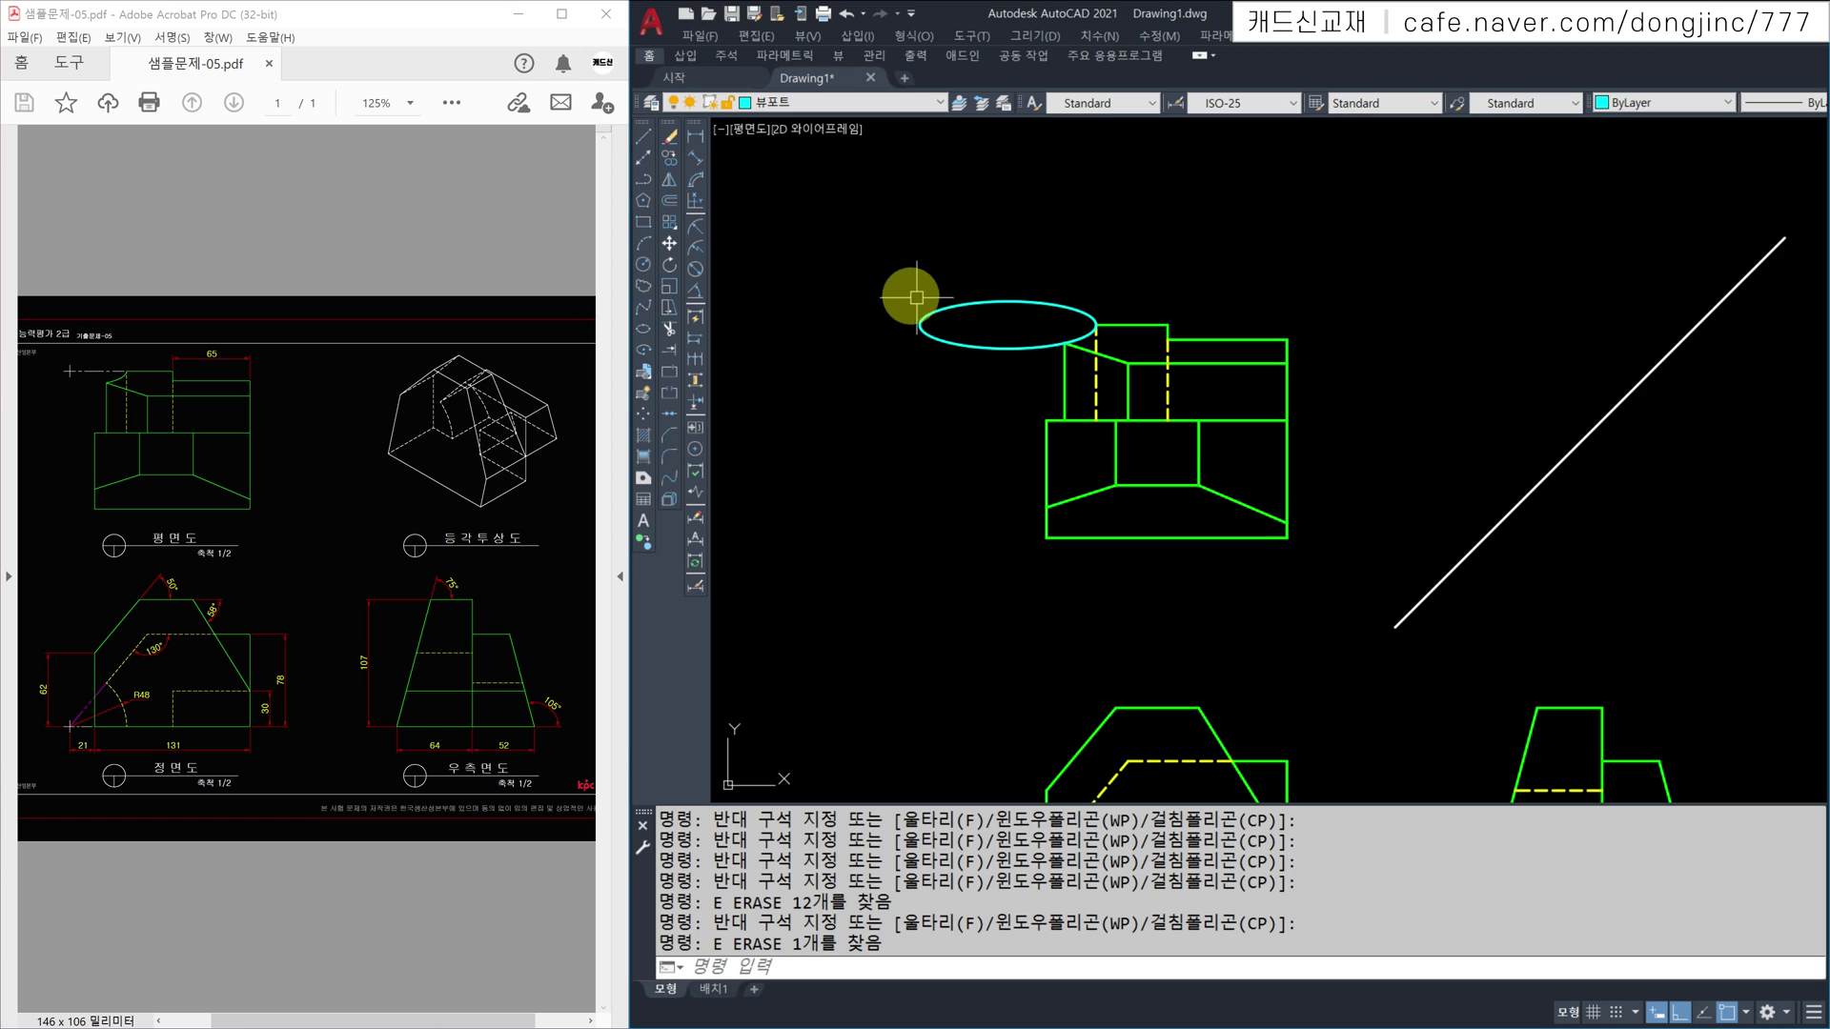
pyautogui.write('TR')
pyautogui.press('Return')
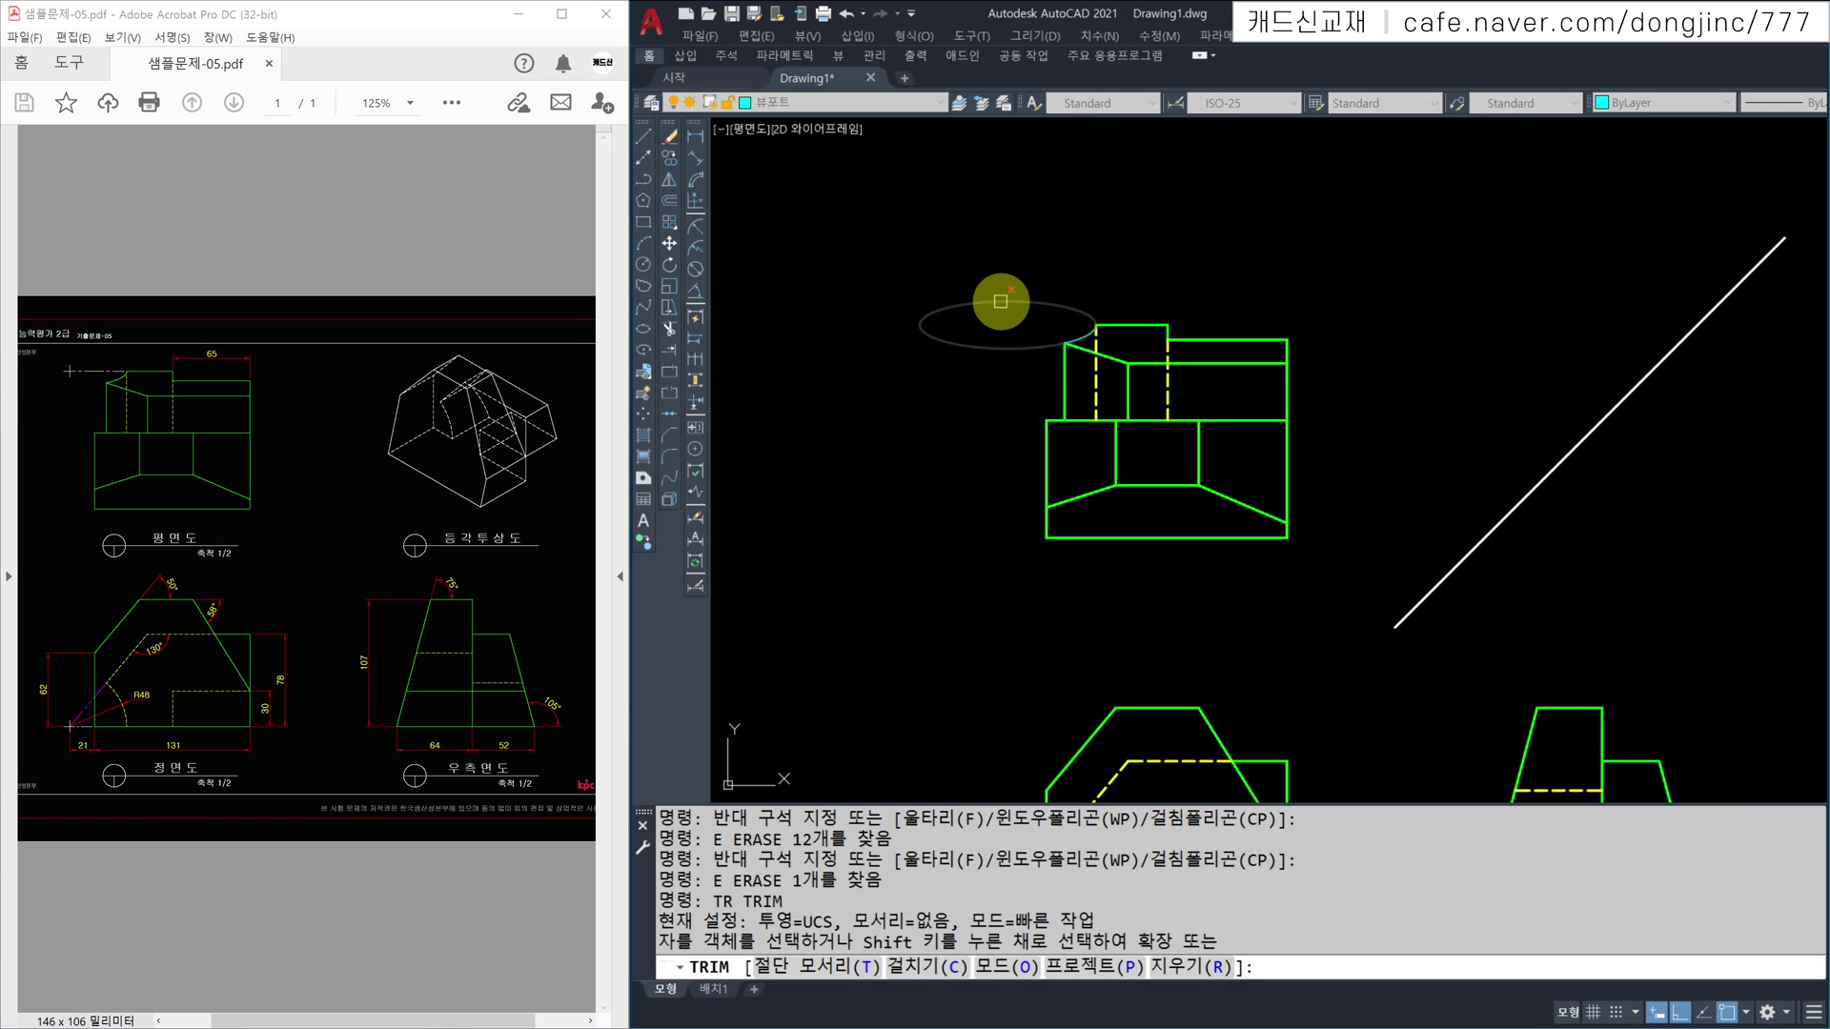
pyautogui.click(1000, 301)
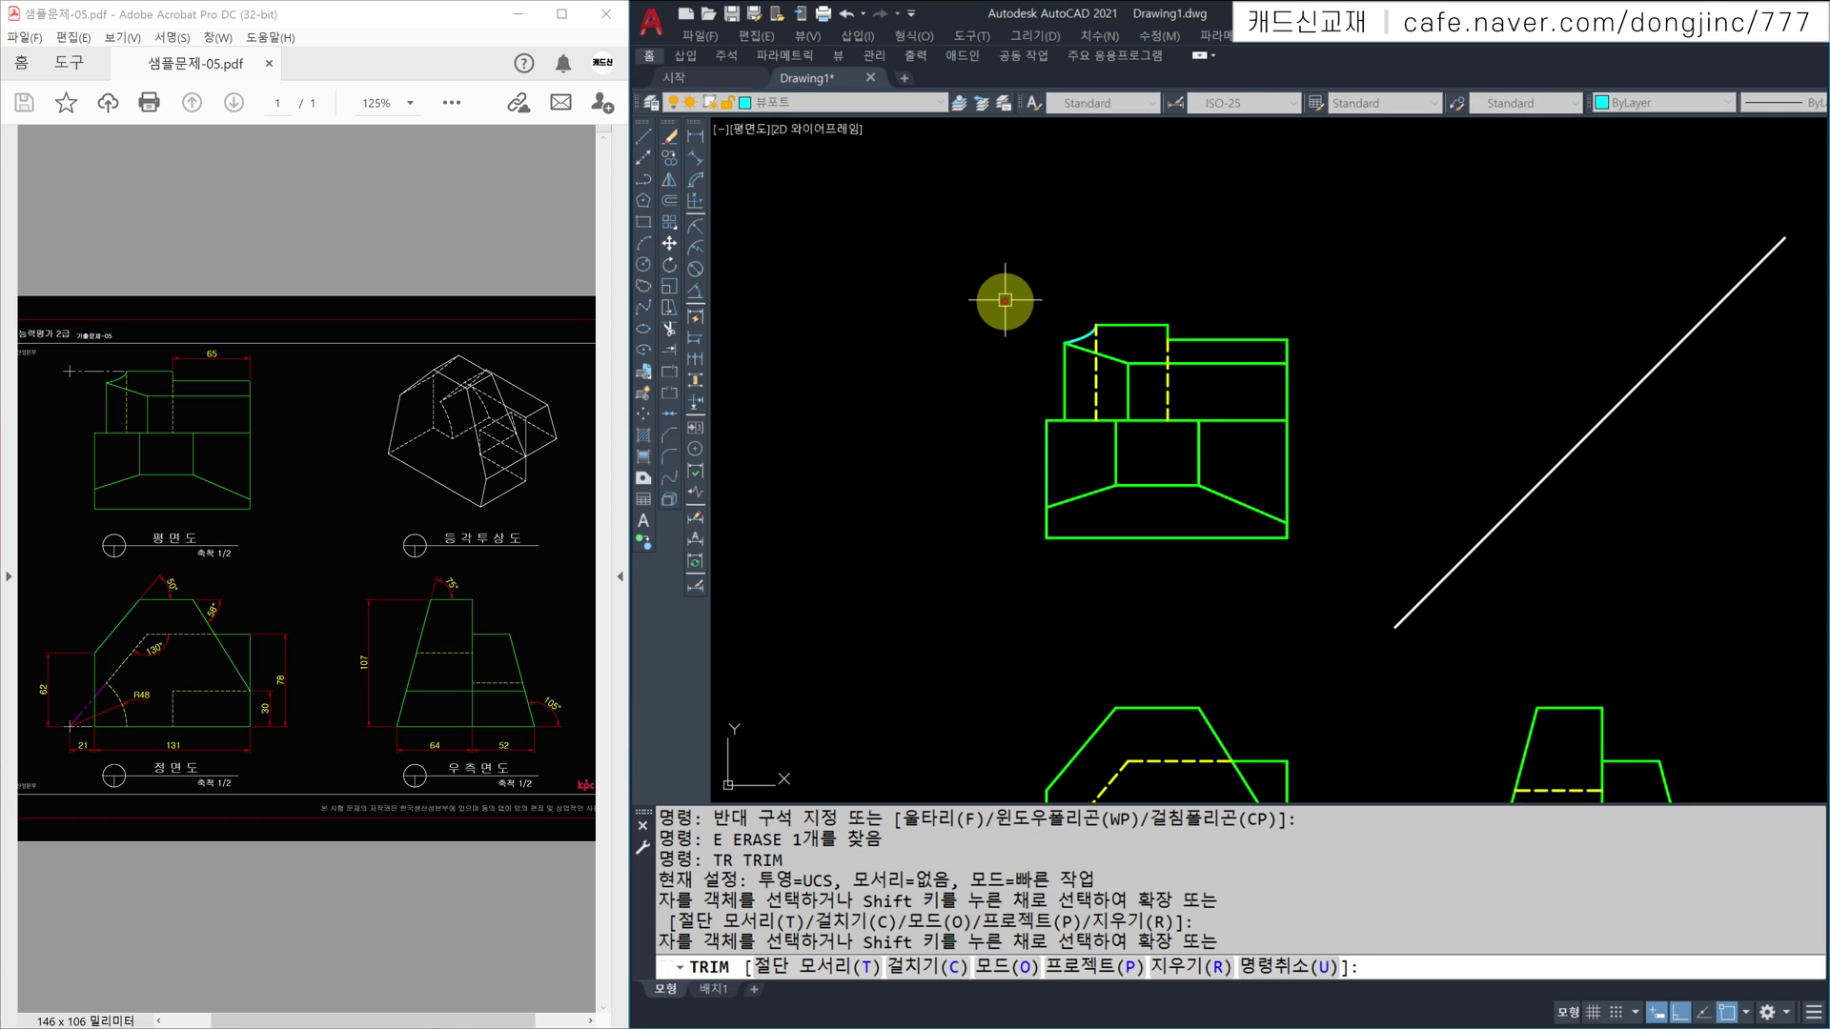
# Step: Match the trimmed ellipse arc in the top view to the green outline properties of the adjoining rear edge
pyautogui.press('Escape')
pyautogui.write('MA')
pyautogui.press('Return')
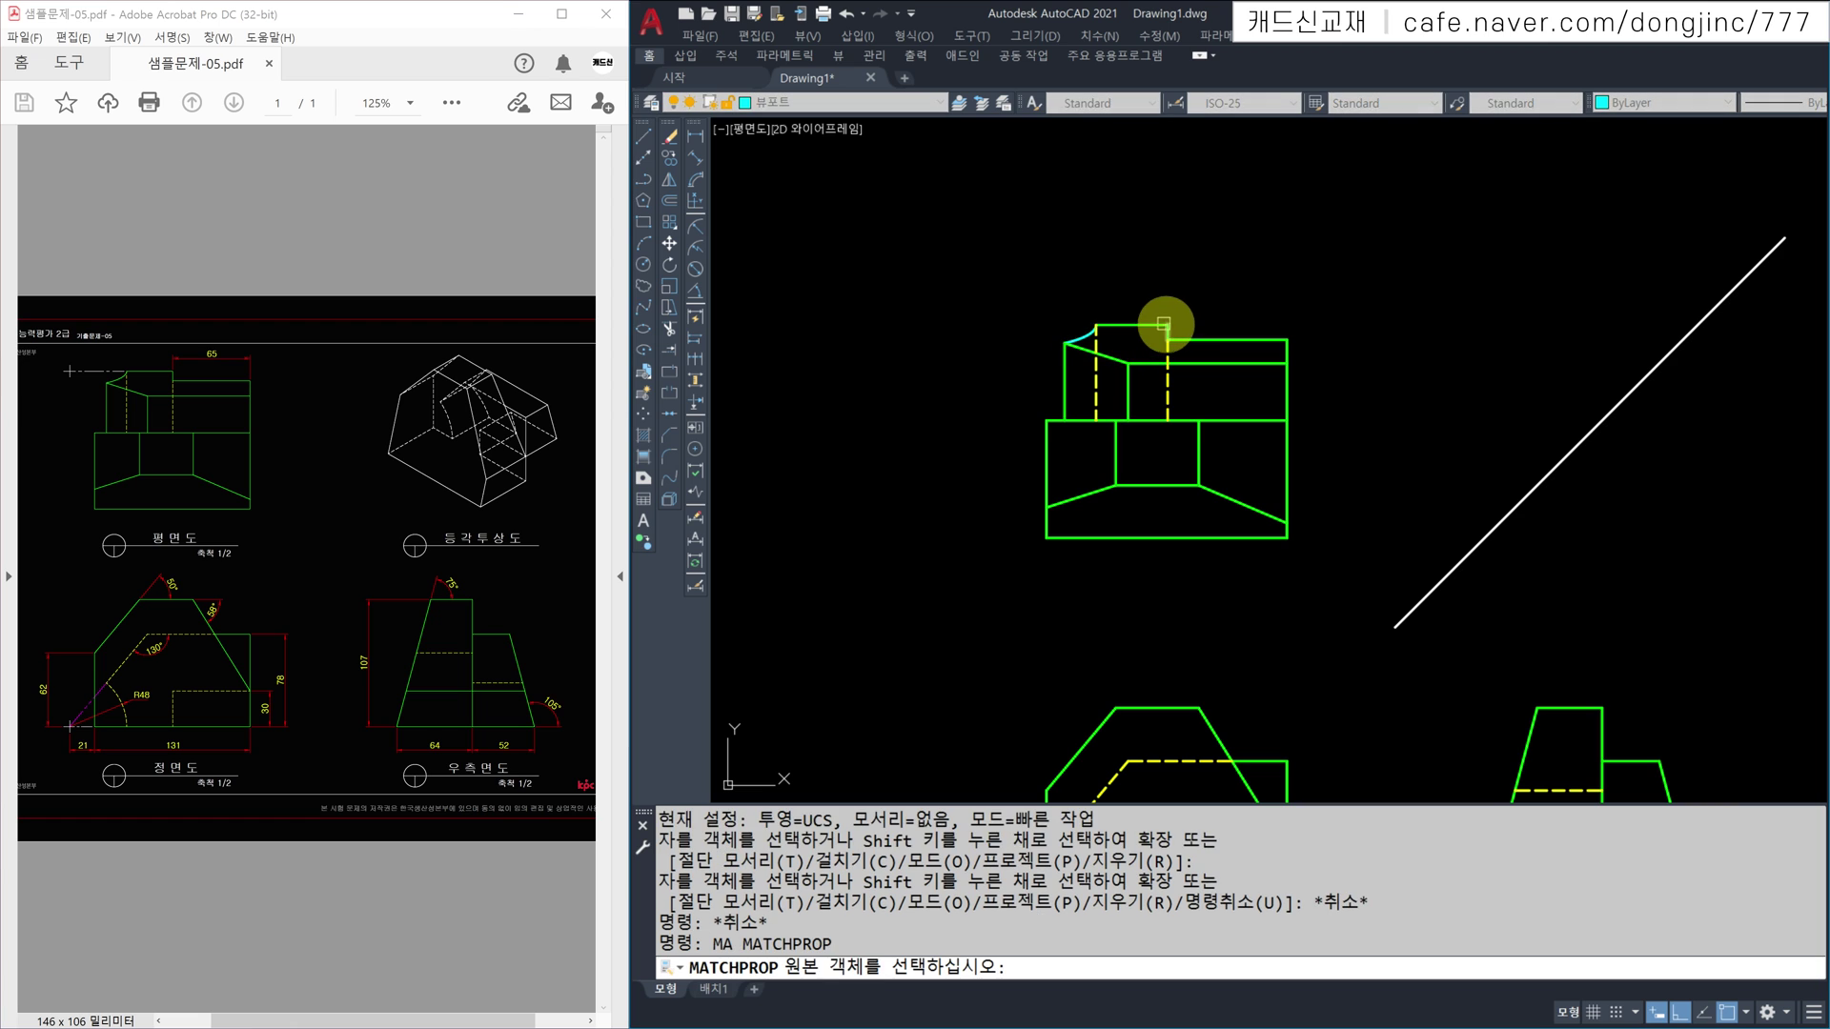
pyautogui.click(1113, 327)
pyautogui.scroll(5, 1113, 324)
pyautogui.scroll(-4, 1115, 289)
pyautogui.press('Escape')
pyautogui.press('Escape')
pyautogui.press('Escape')
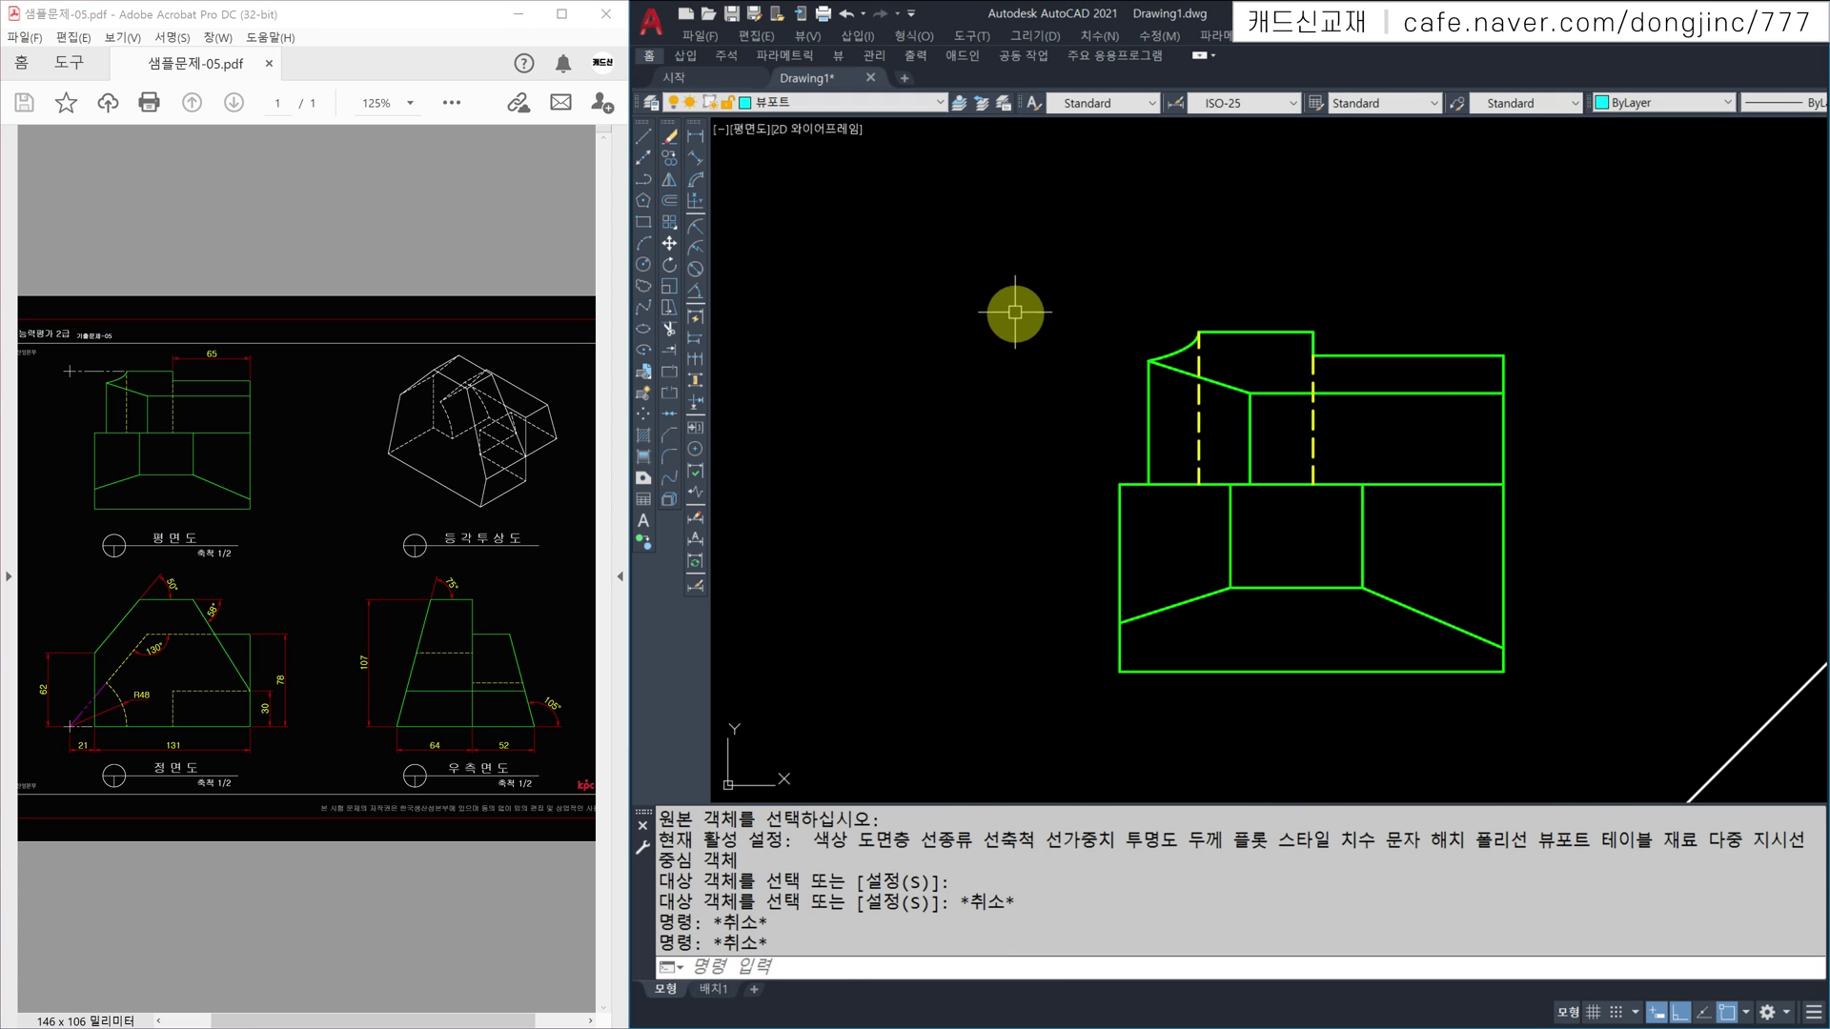
# Step: Draw a horizontal line from the arc's rear end to the ellipse's centre point in the top view
pyautogui.write('L')
pyautogui.press('Return')
pyautogui.scroll(3, 1234, 404)
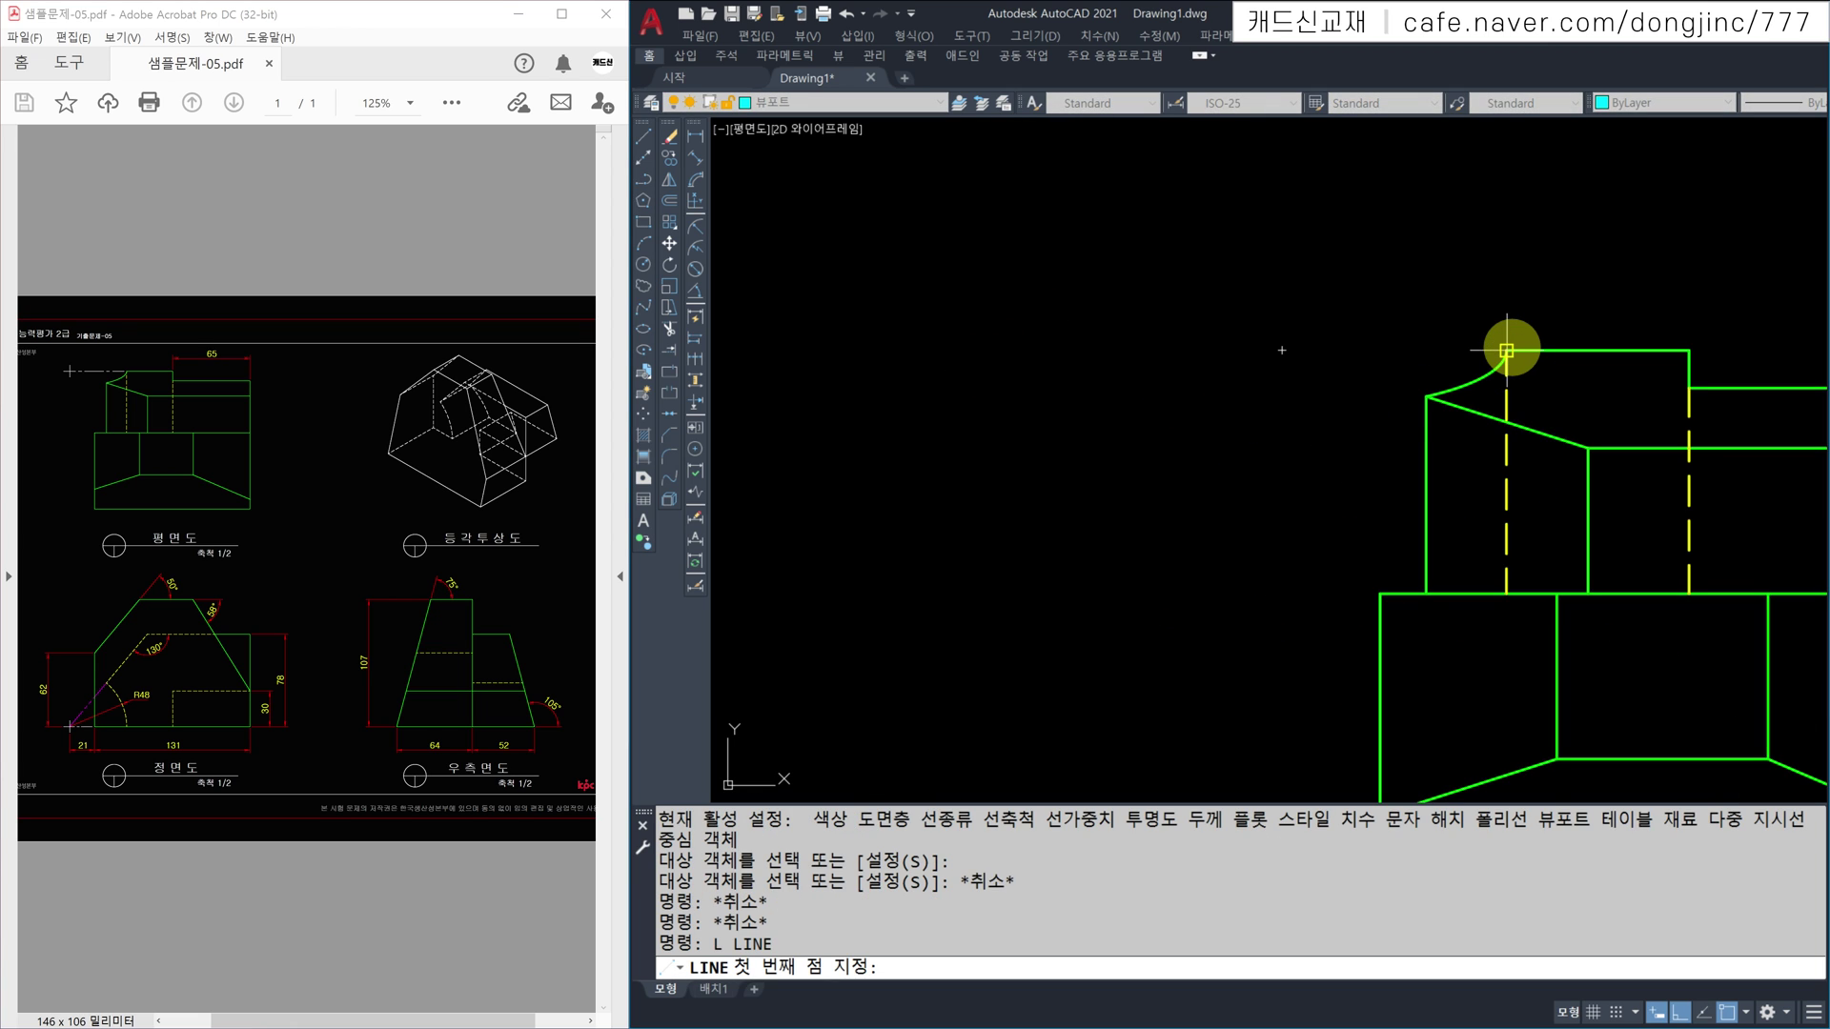
pyautogui.click(1508, 349)
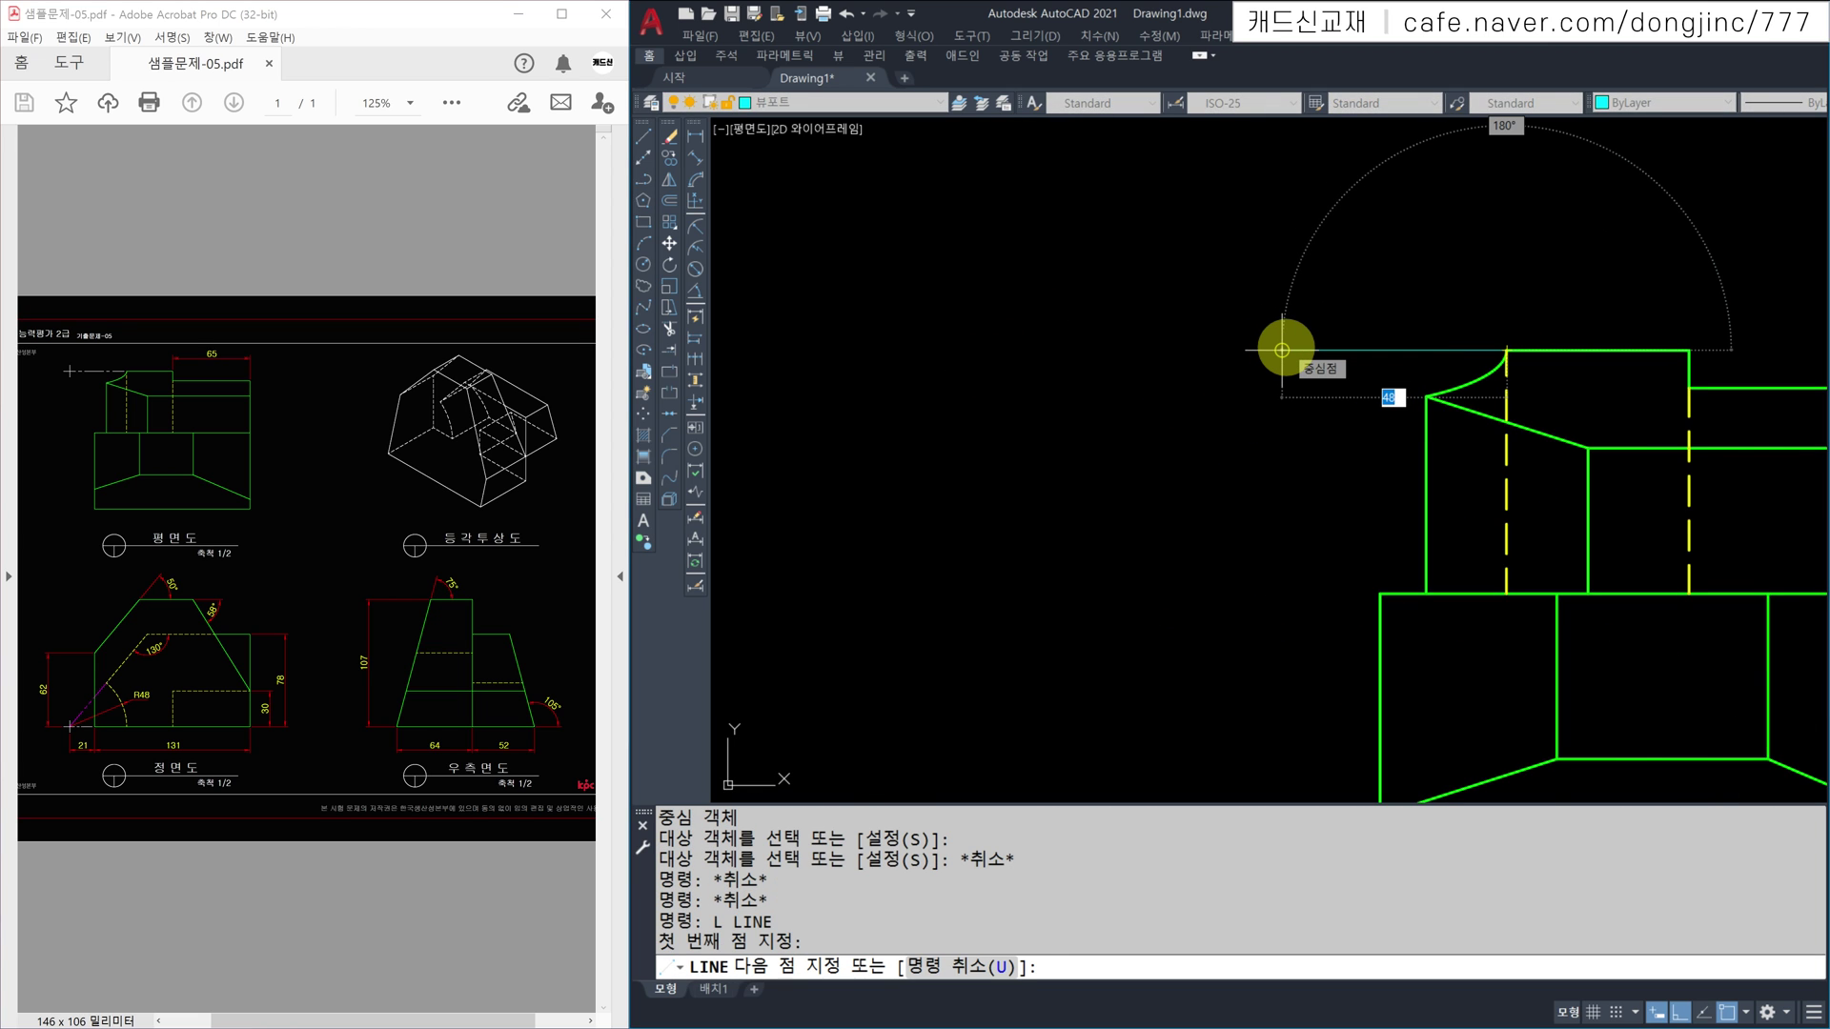
pyautogui.click(1281, 350)
pyautogui.press('Escape')
# Step: Draw a circle of radius 5 centred on the free end of the horizontal line
pyautogui.write('C')
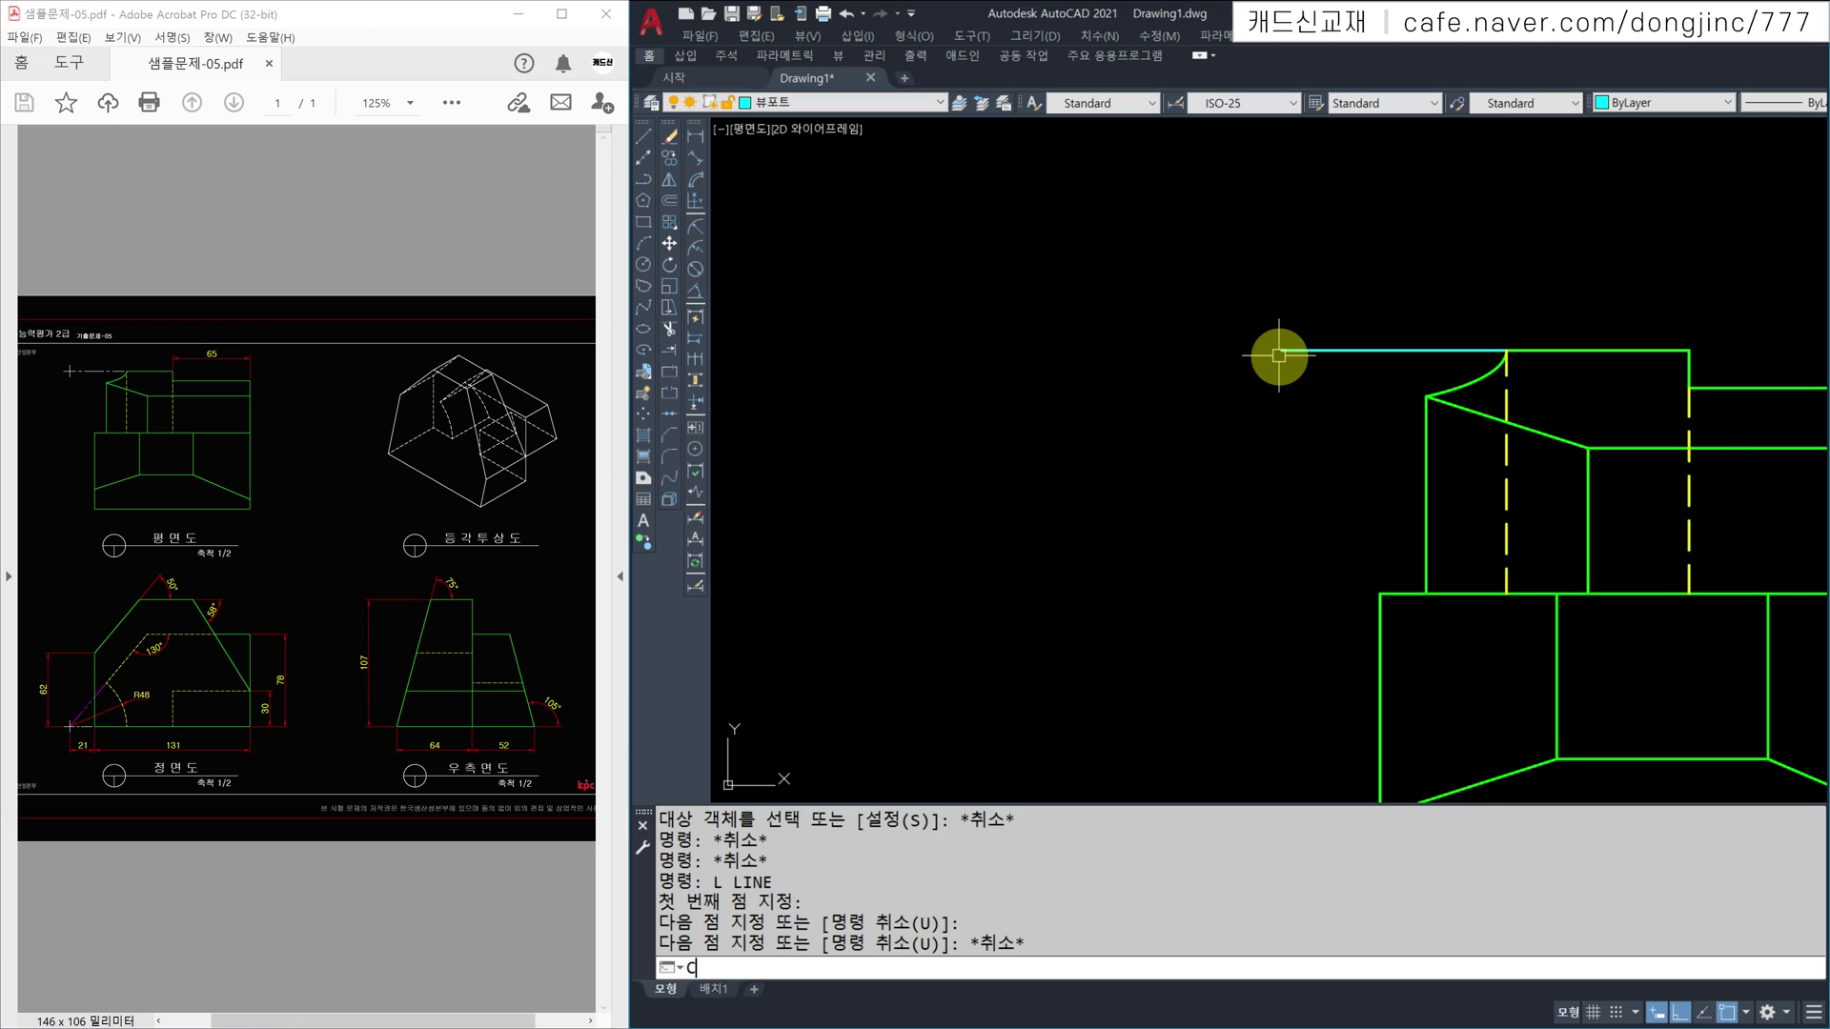
pyautogui.press('Return')
pyautogui.click(1281, 350)
pyautogui.write('5')
pyautogui.press('Return')
pyautogui.press('Escape')
pyautogui.press('Escape')
pyautogui.press('Escape')
# Step: Draw a vertical line across the small circle, through its centre
pyautogui.write('l')
pyautogui.press('Return')
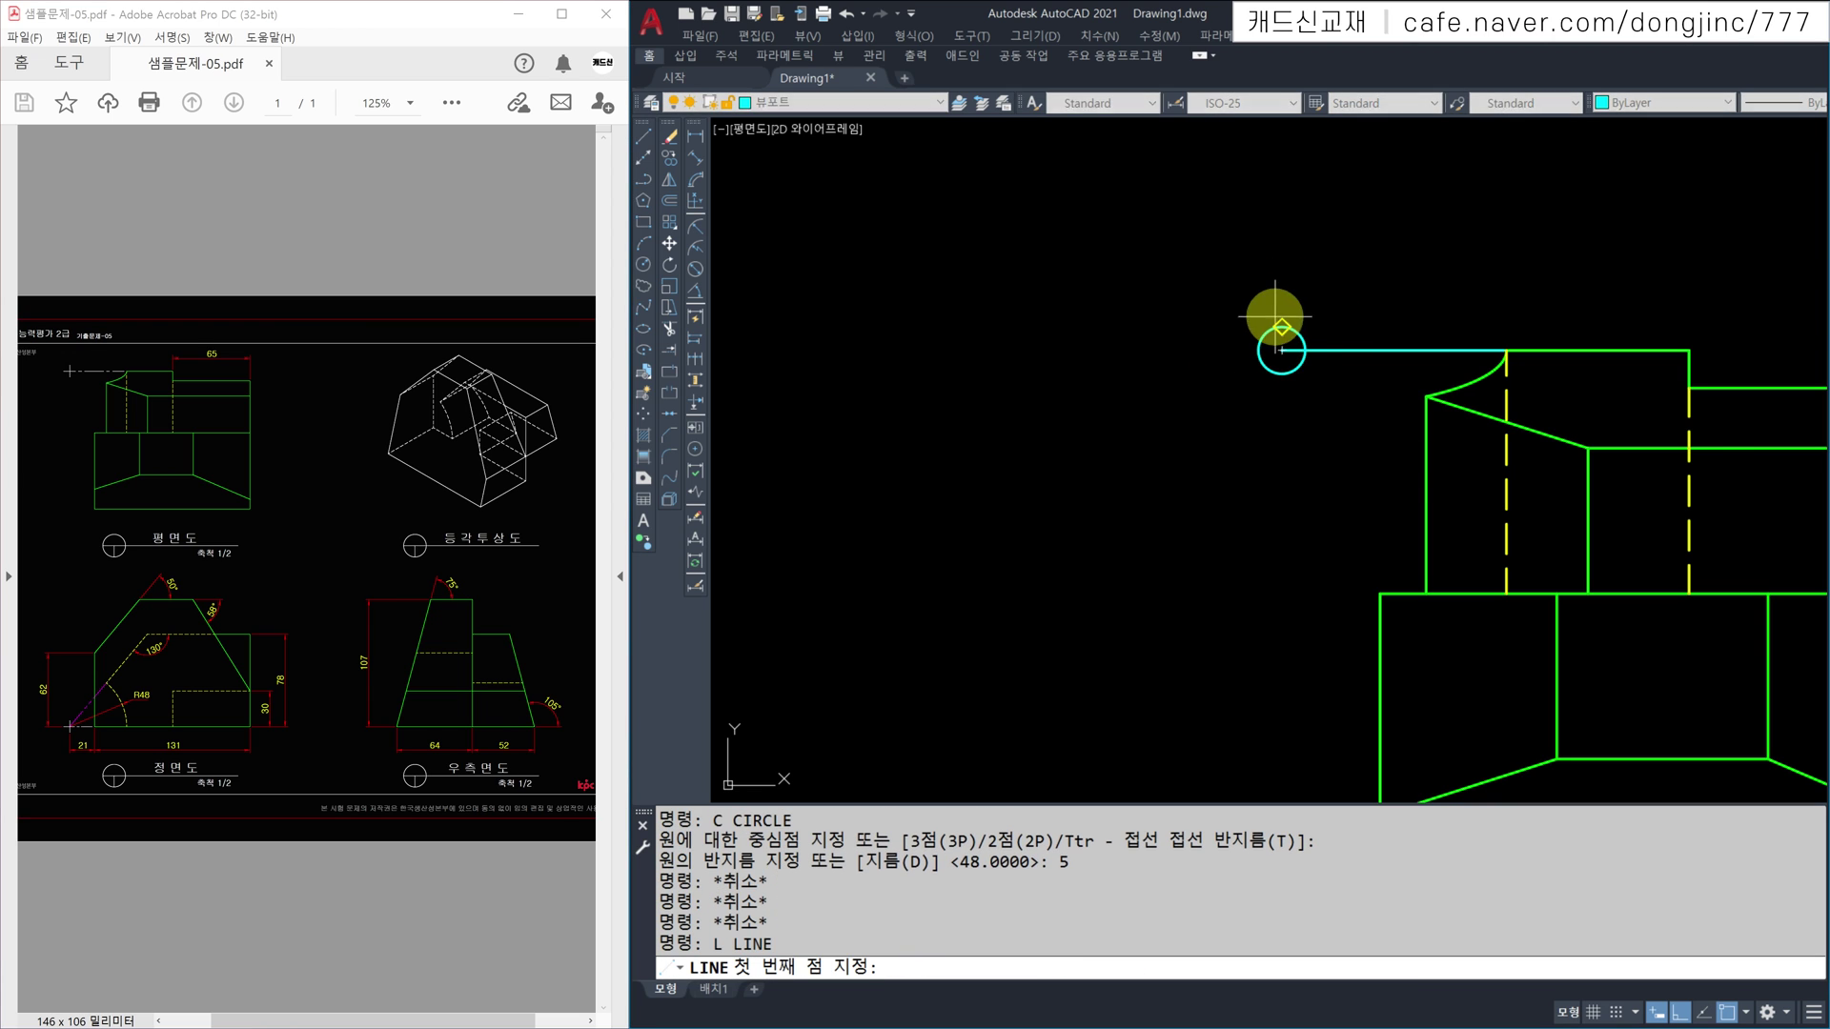
pyautogui.click(1283, 351)
pyautogui.press('Escape')
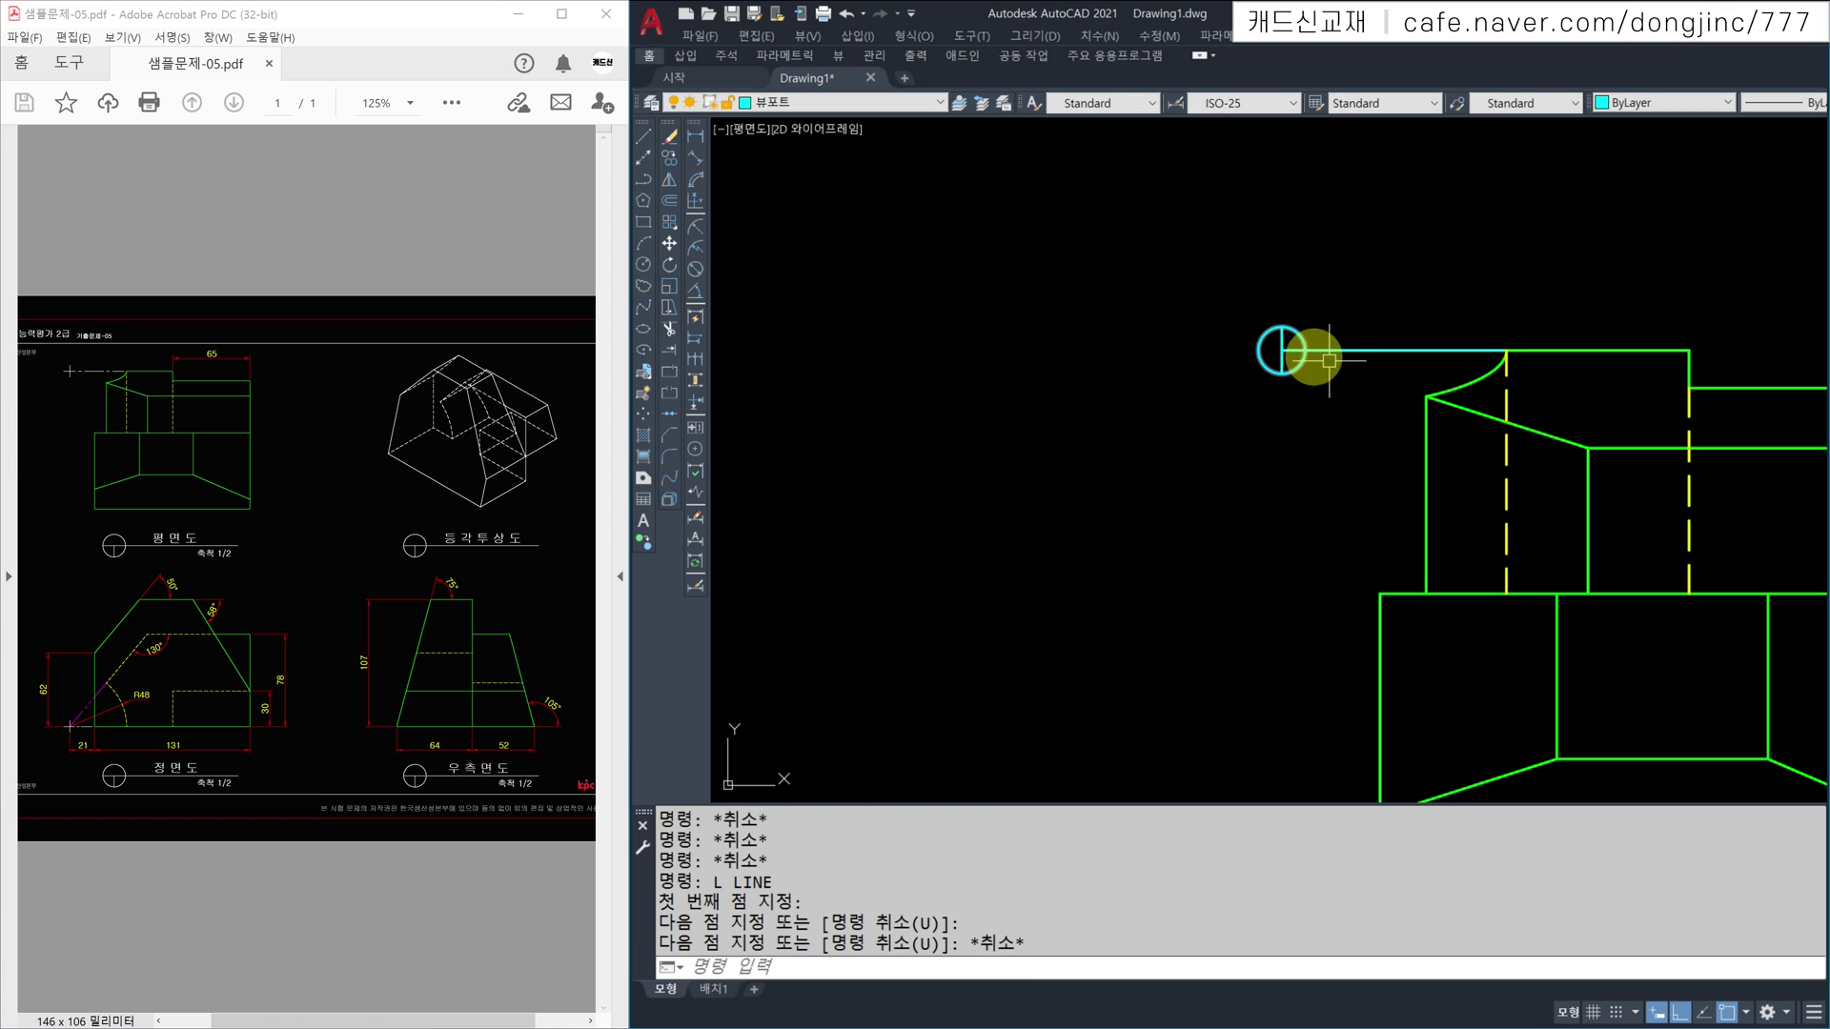
# Step: Shorten the horizontal line by 2 at the end touching the arc, using Lengthen with a delta of -2
pyautogui.write('len')
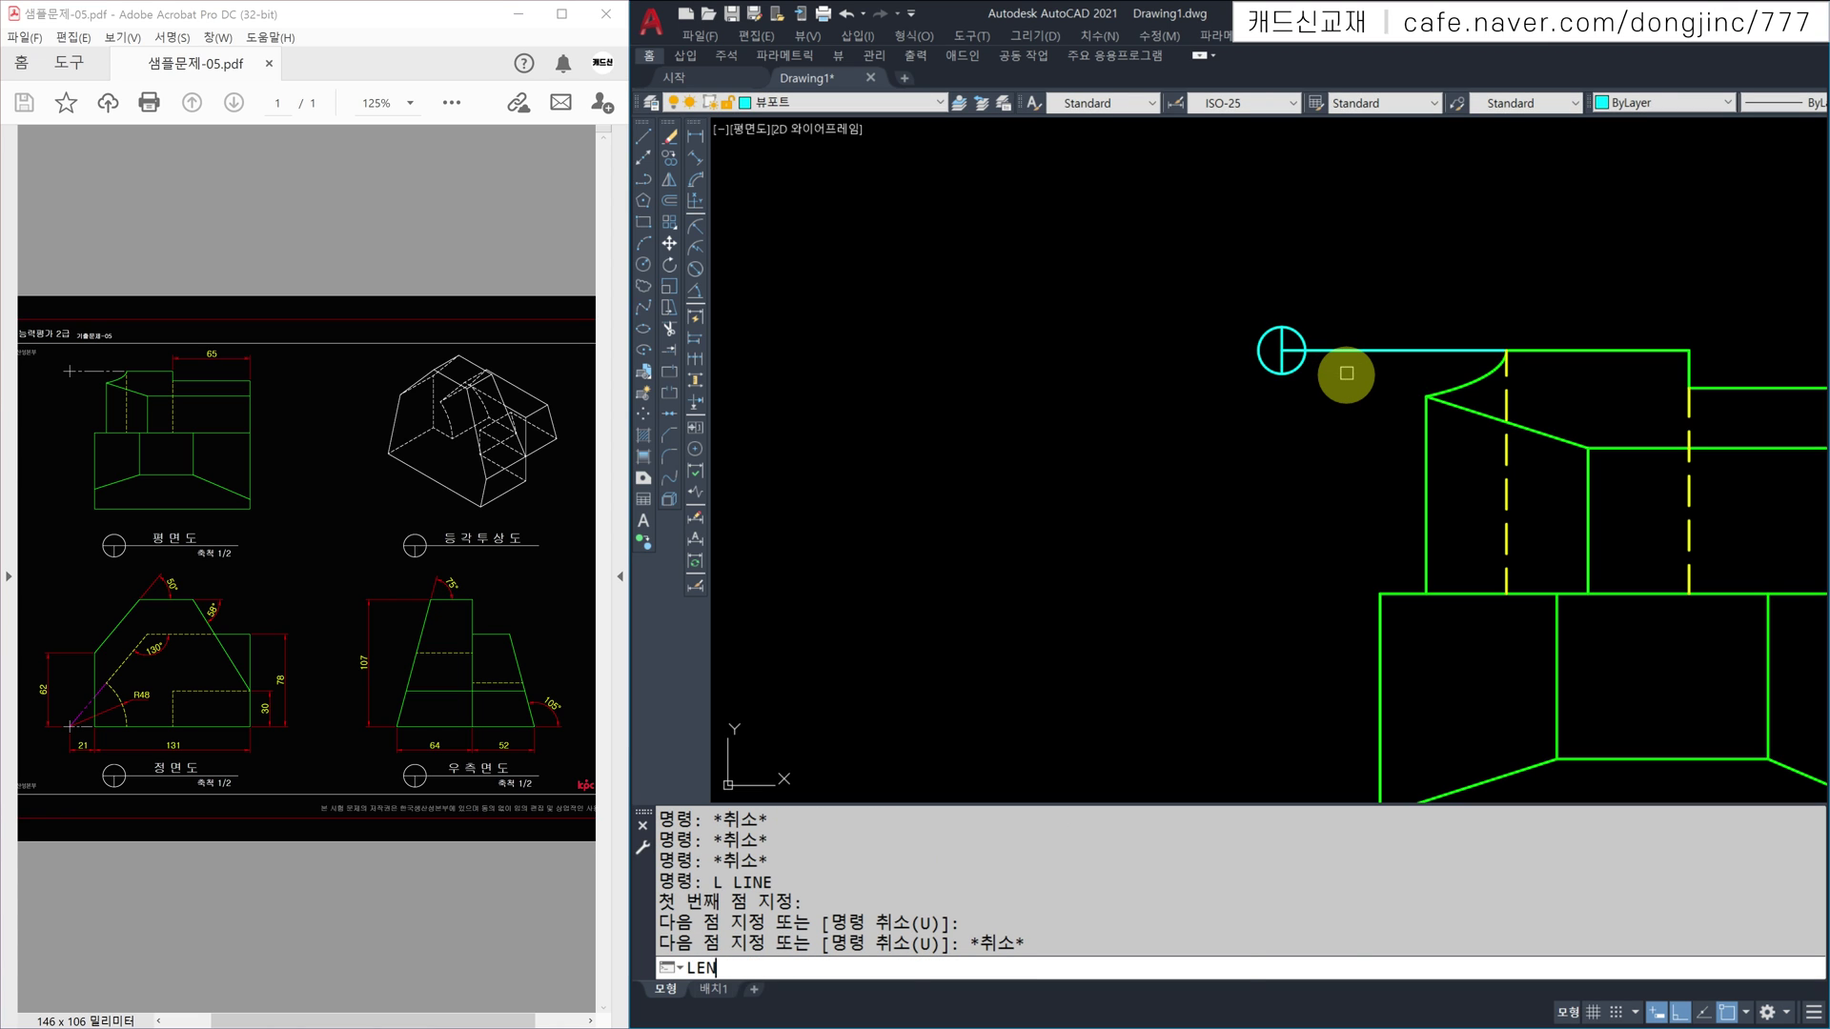
pyautogui.press('Return')
pyautogui.write('de')
pyautogui.press('Return')
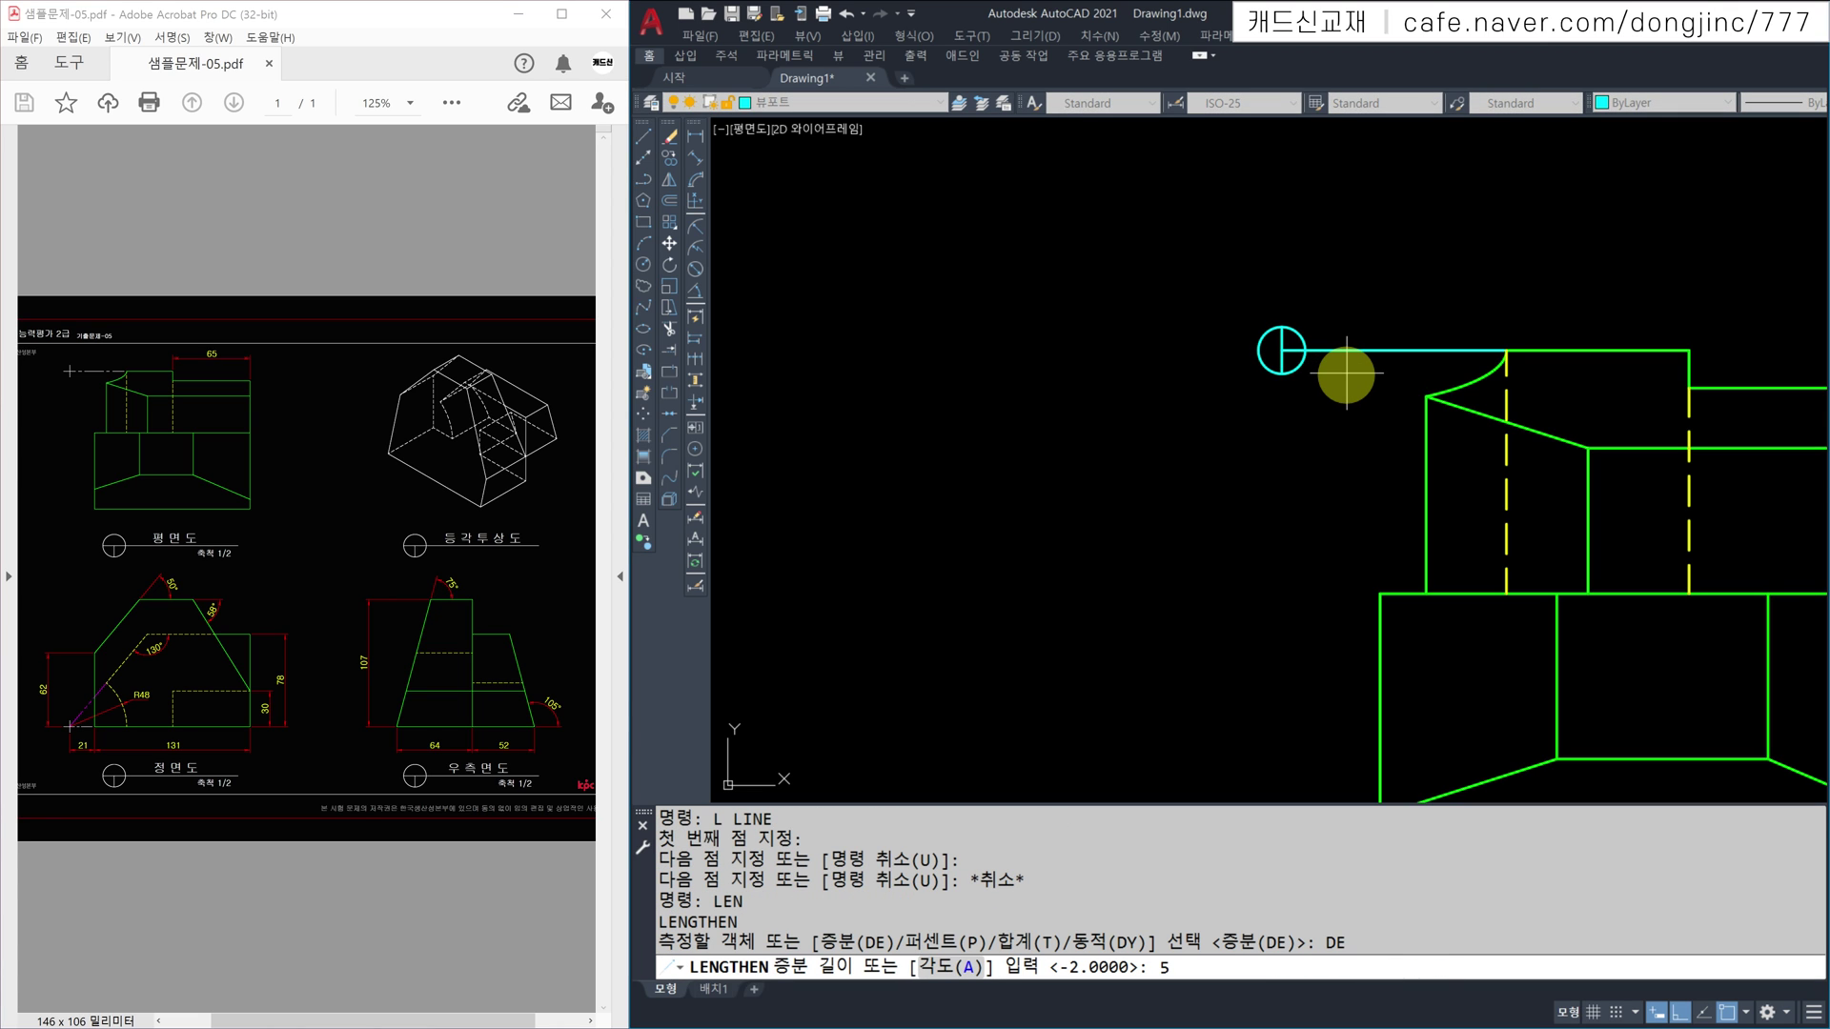
pyautogui.press('Return')
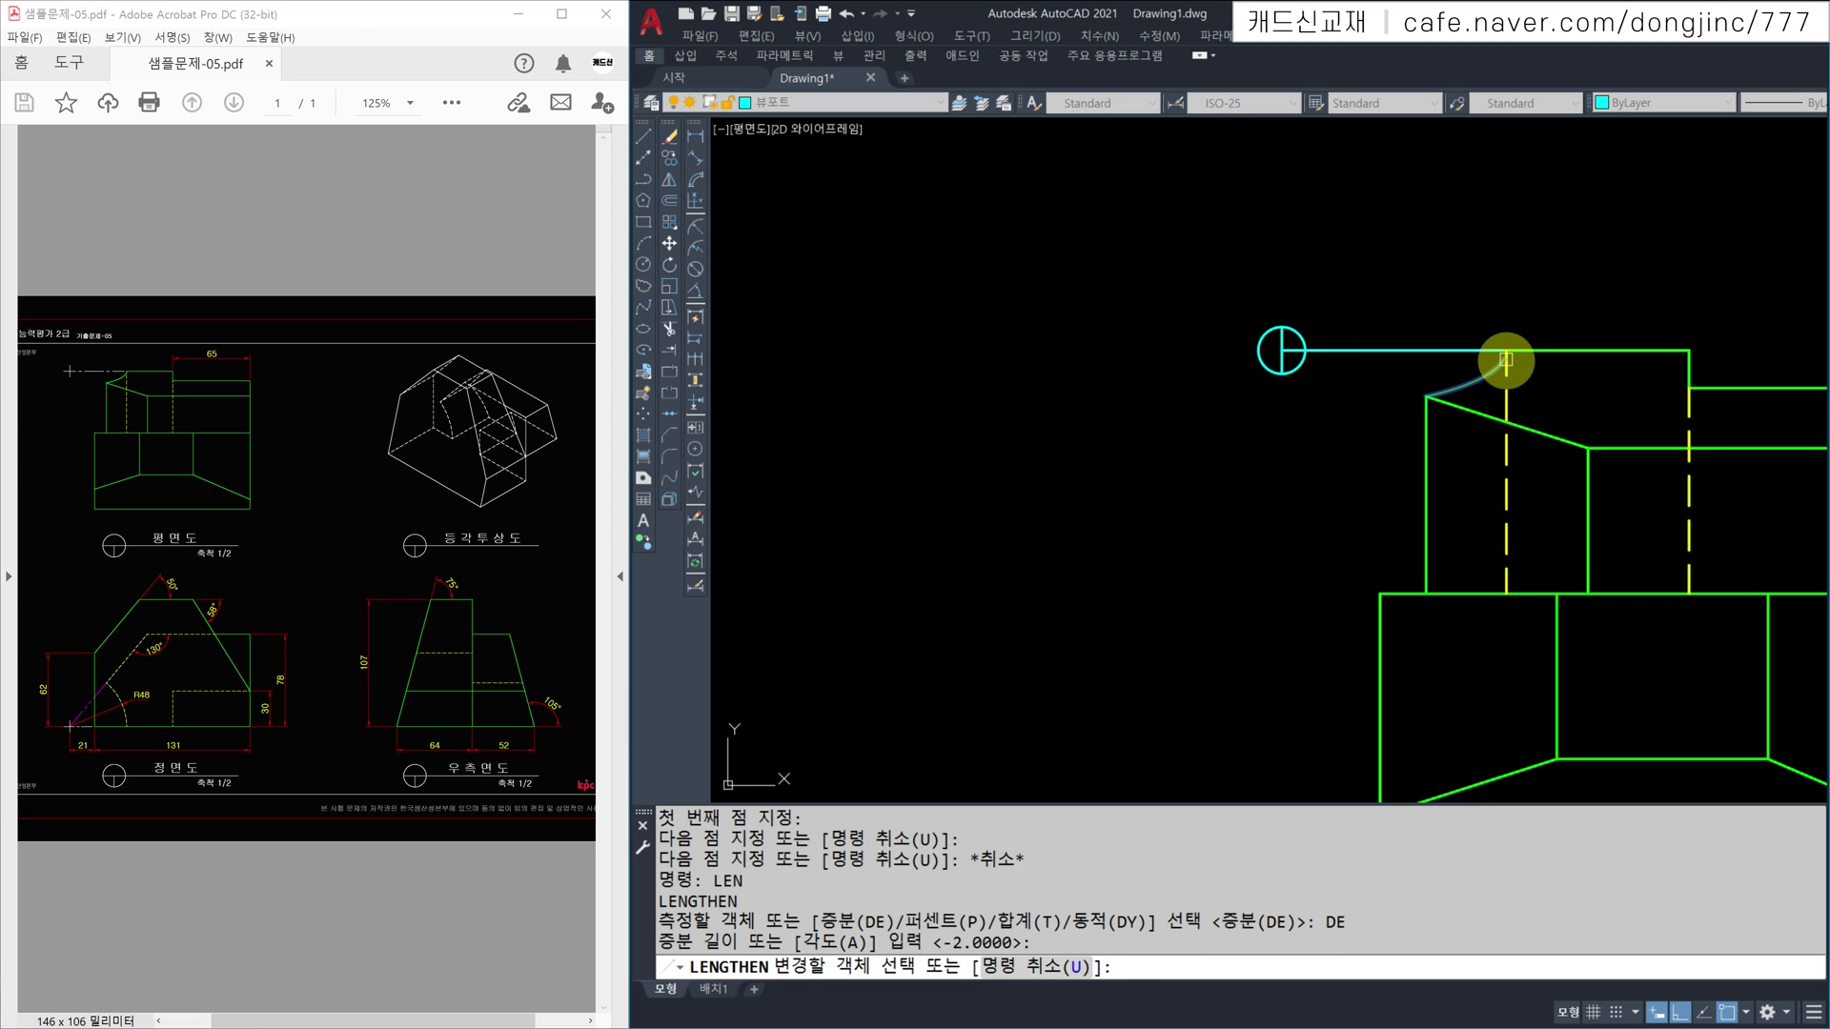
pyautogui.click(1493, 351)
pyautogui.press('Escape')
pyautogui.press('Escape')
# Step: Extend the horizontal line outward past the circle's centre with Lengthen, using a delta of 5
pyautogui.write('LEN')
pyautogui.press('Return')
pyautogui.write('de')
pyautogui.press('Return')
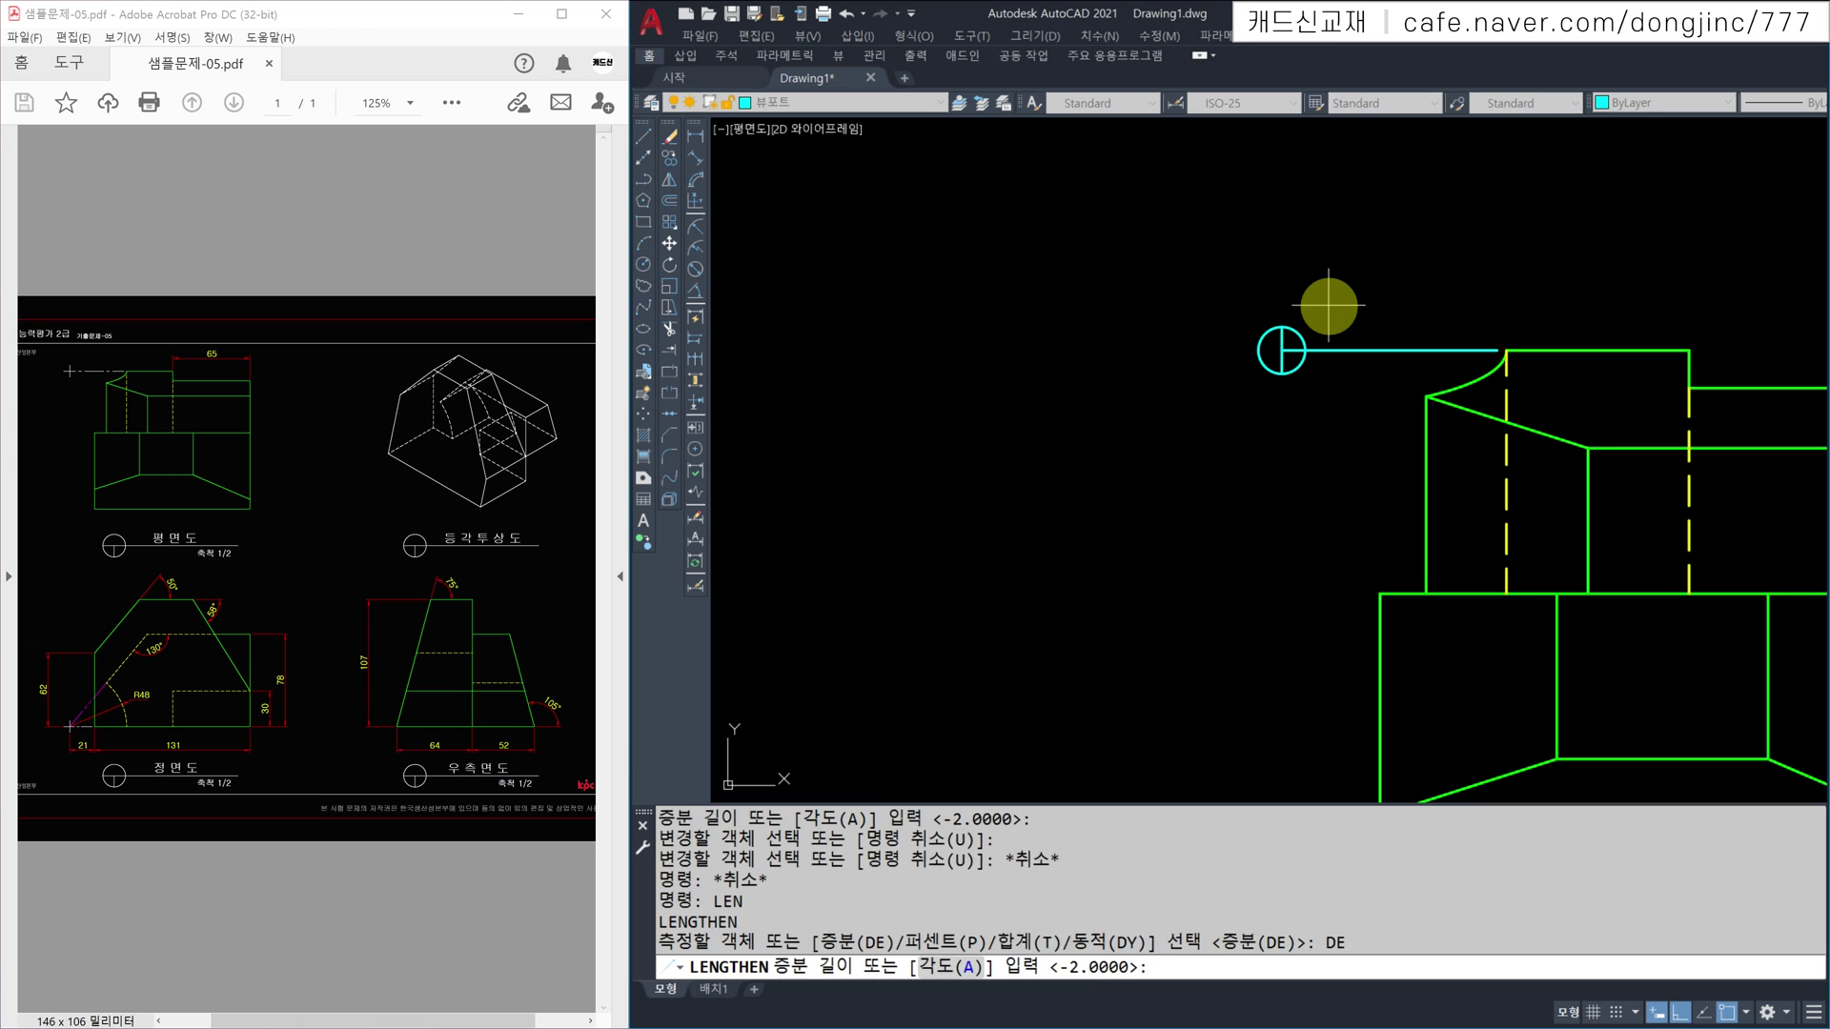
pyautogui.write('5')
pyautogui.press('Return')
pyautogui.click(1268, 360)
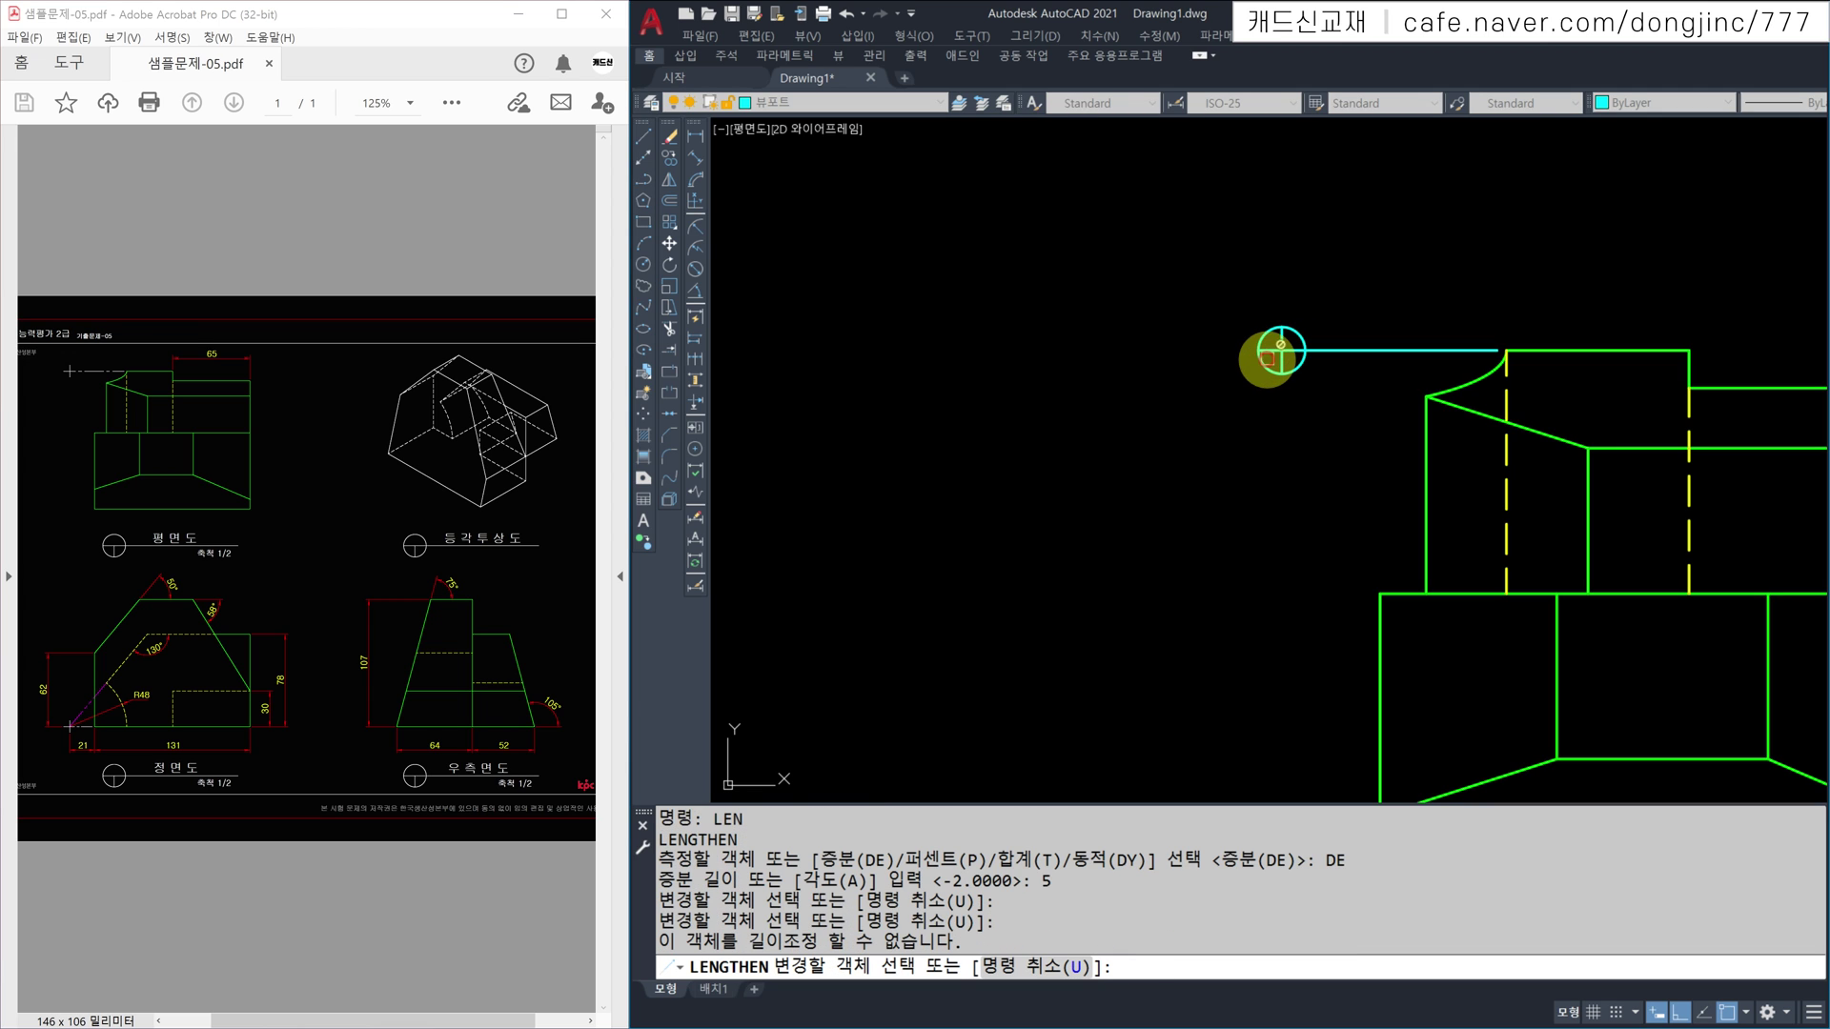
pyautogui.click(1270, 350)
pyautogui.press('Escape')
# Step: Erase the small construction circle around the centre mark
pyautogui.click(1300, 335)
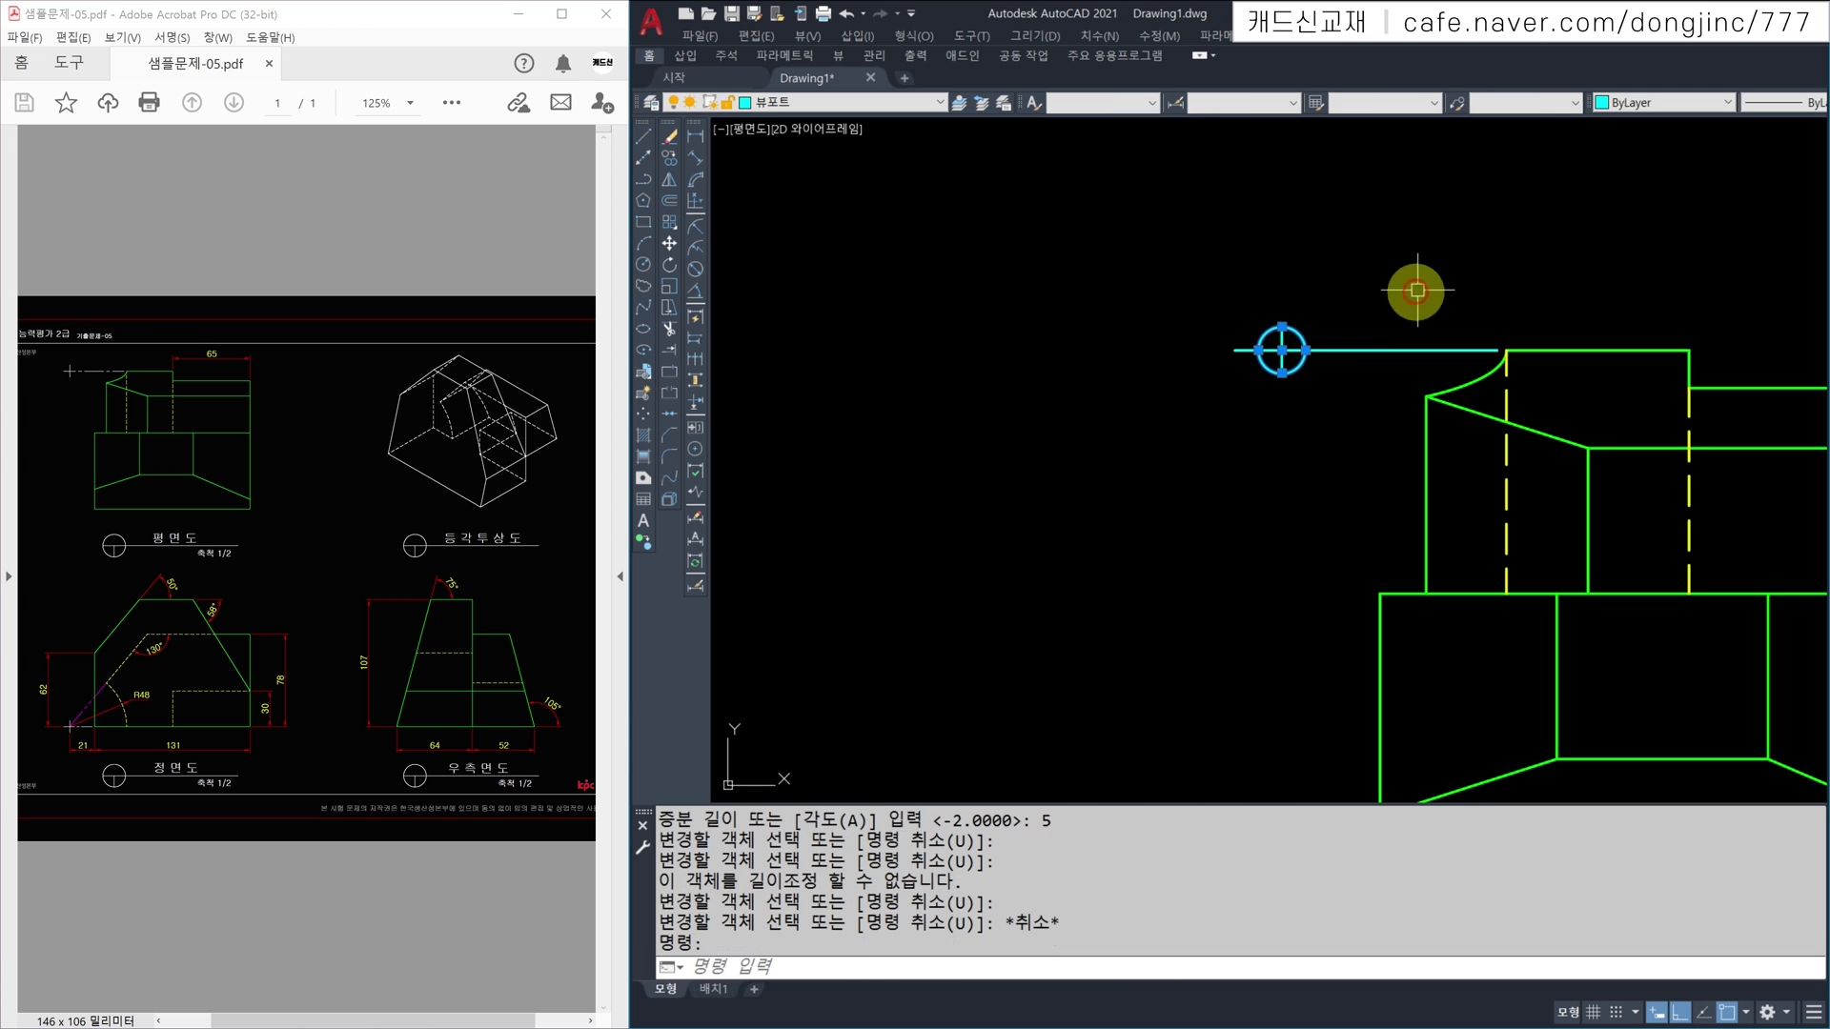
pyautogui.write('e')
pyautogui.press('Return')
# Step: Move the horizontal and vertical centre-mark lines to the 중심선 layer
pyautogui.click(1408, 277)
pyautogui.click(1272, 367)
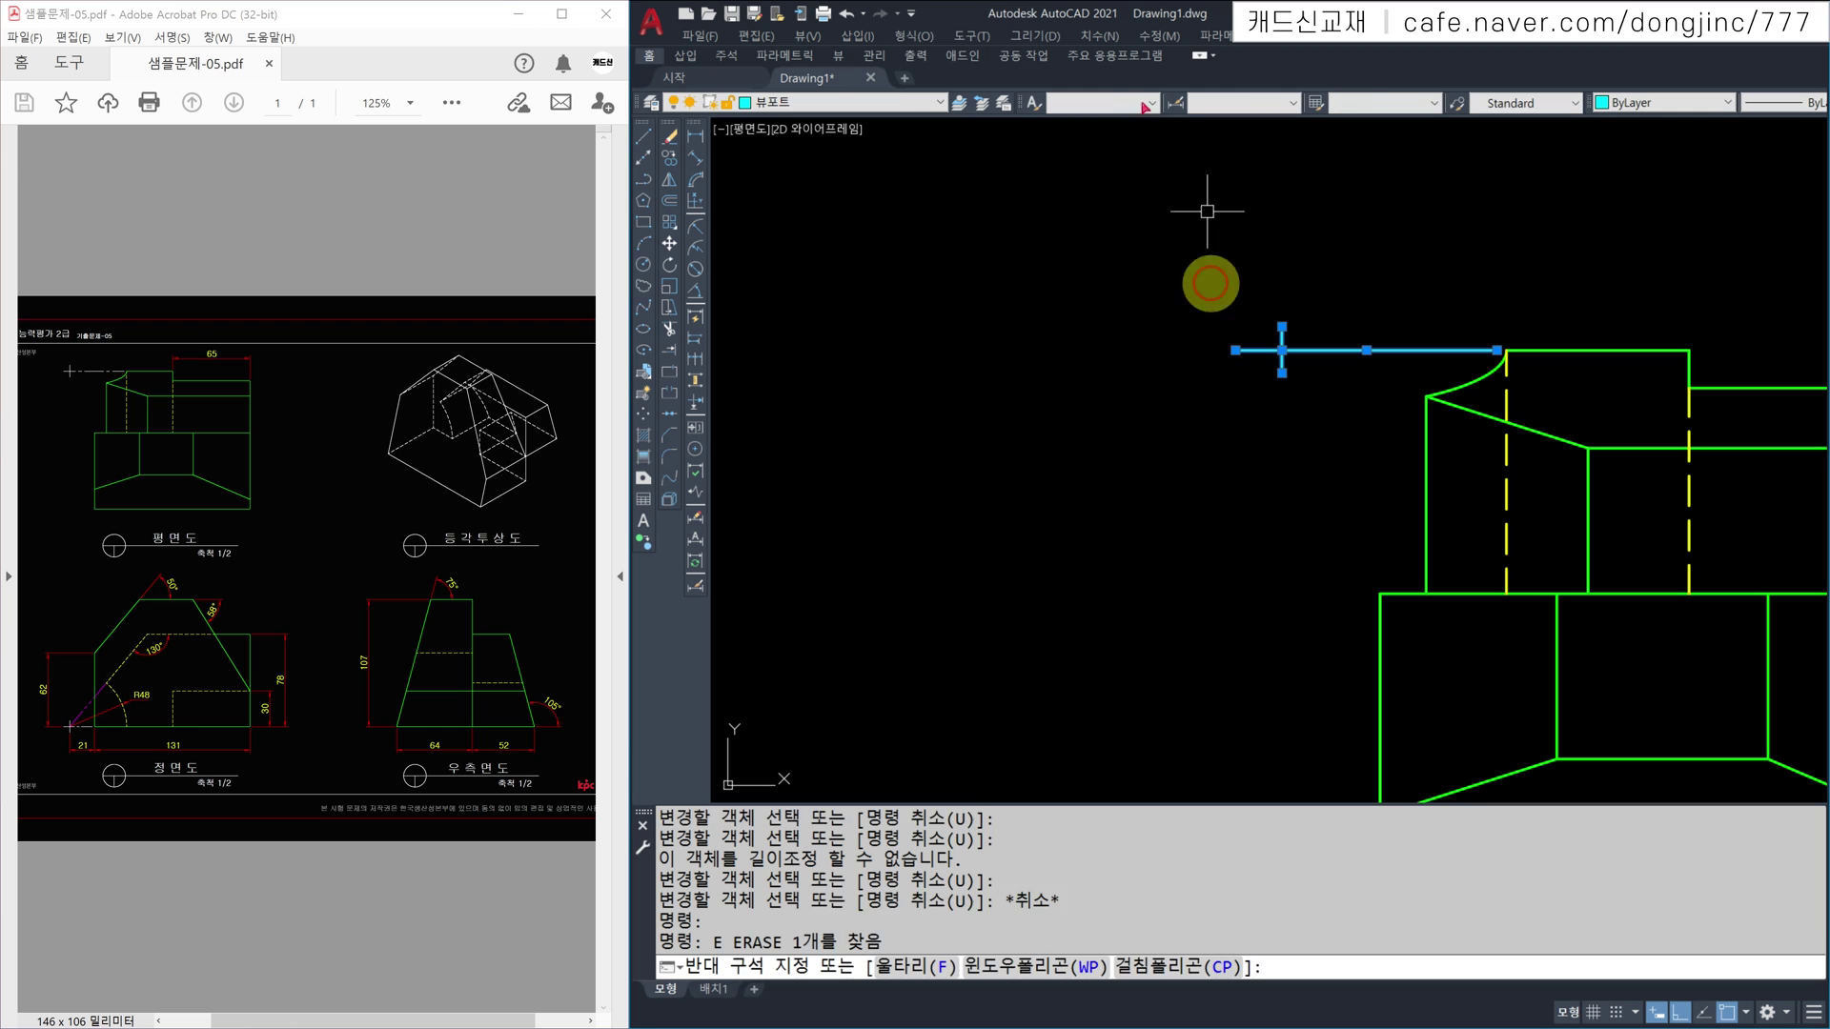
pyautogui.click(896, 103)
pyautogui.click(791, 212)
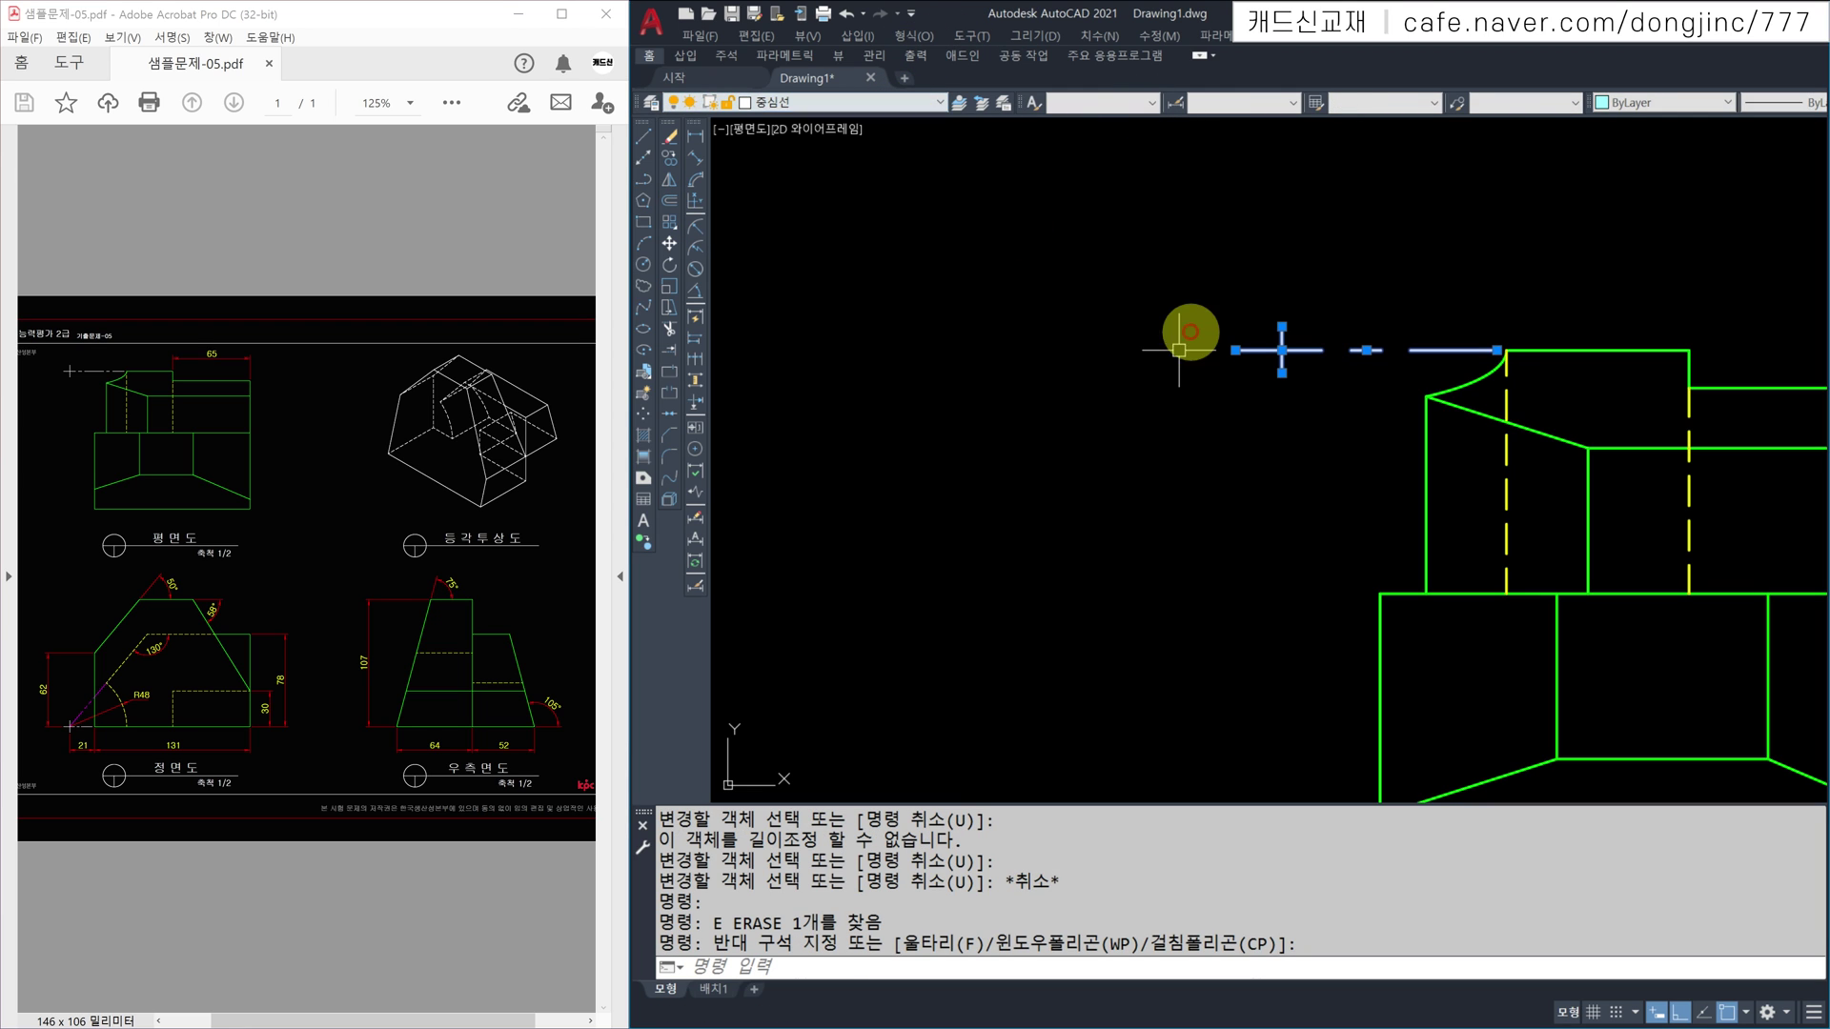
pyautogui.press('Escape')
pyautogui.press('Escape')
# Step: Shorten the outer end of the horizontal centre line with Lengthen, using a delta of -5
pyautogui.write('LN')
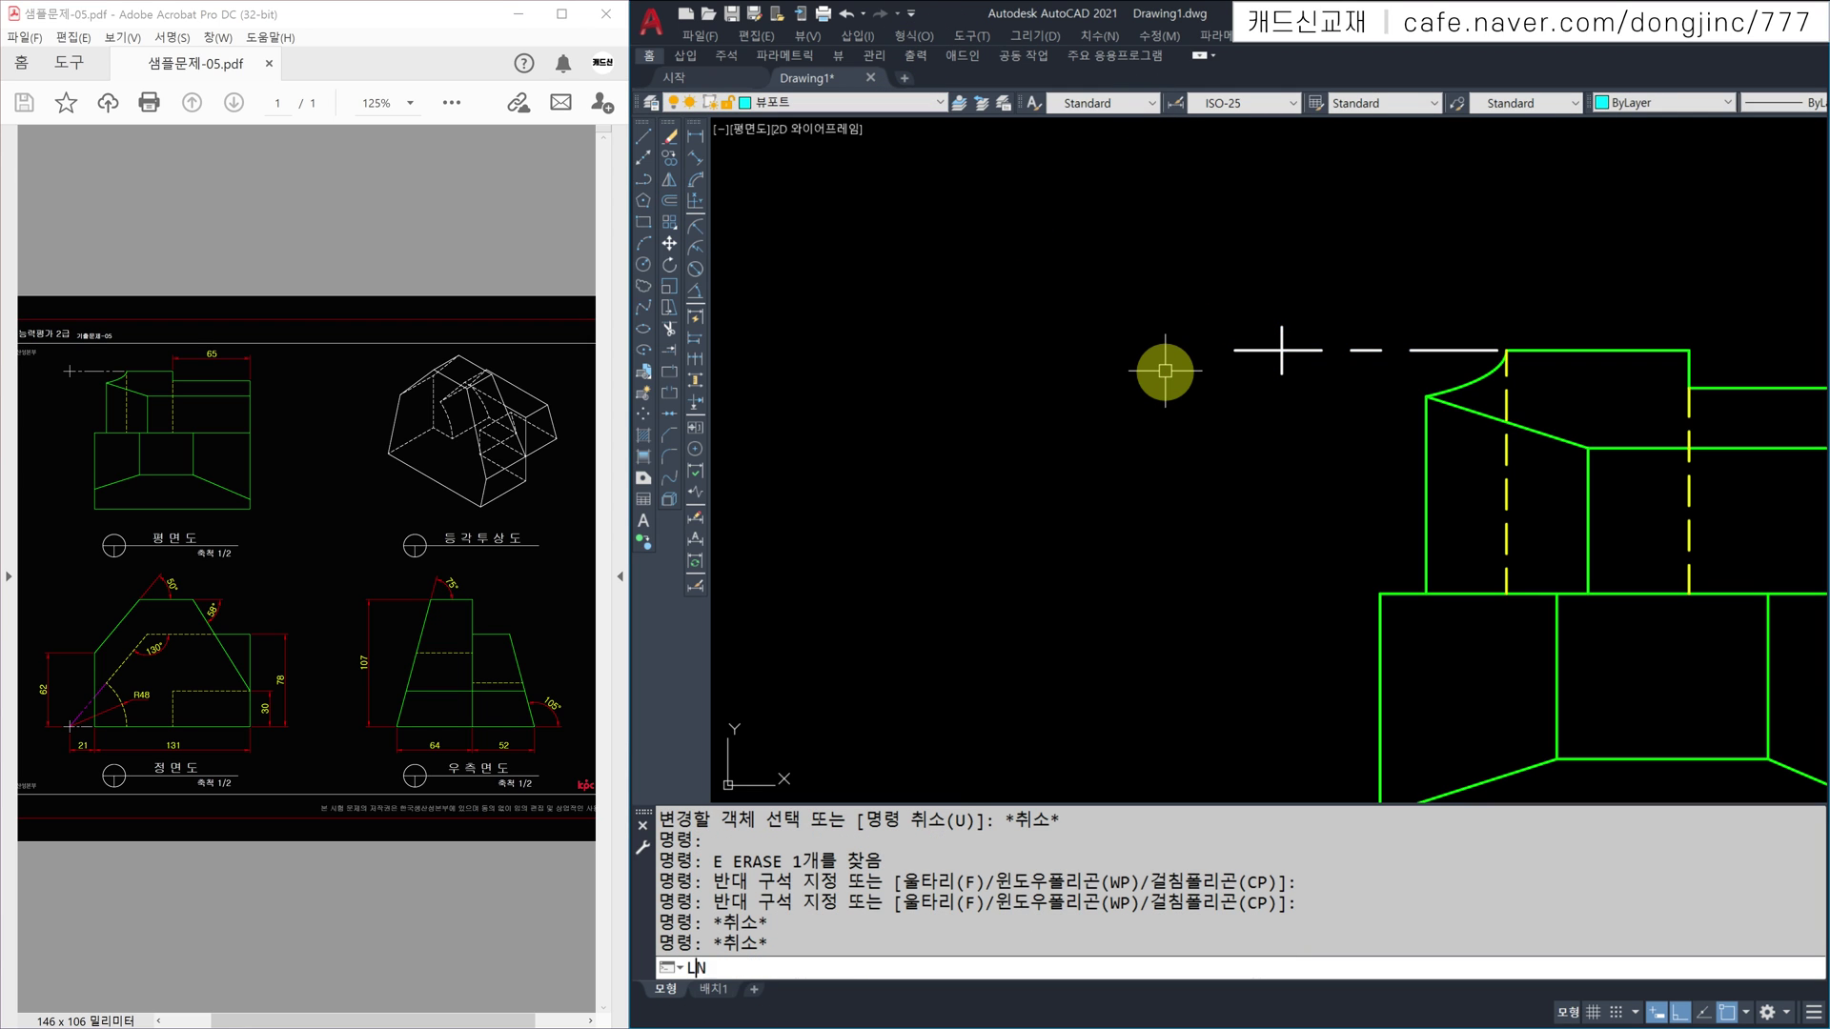
pyautogui.press('BackSpace')
pyautogui.write('EN')
pyautogui.press('Return')
pyautogui.write('DE')
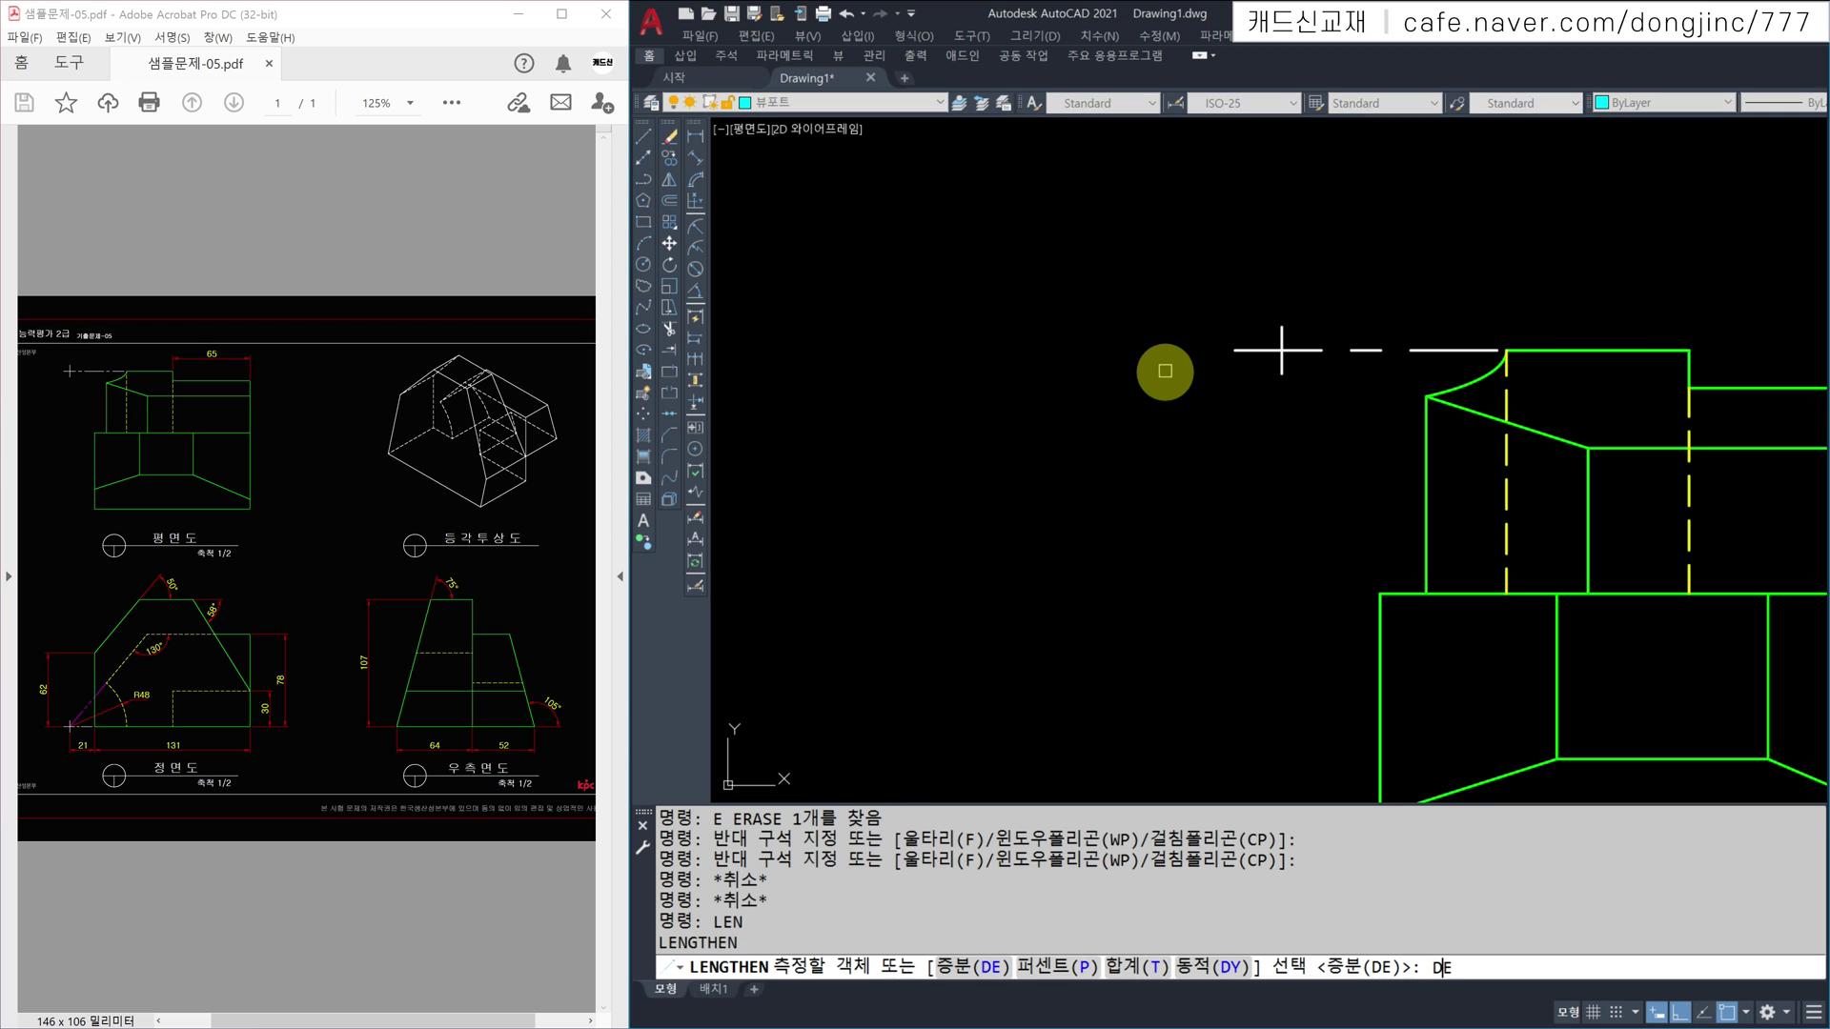
pyautogui.press('Return')
pyautogui.press('Return')
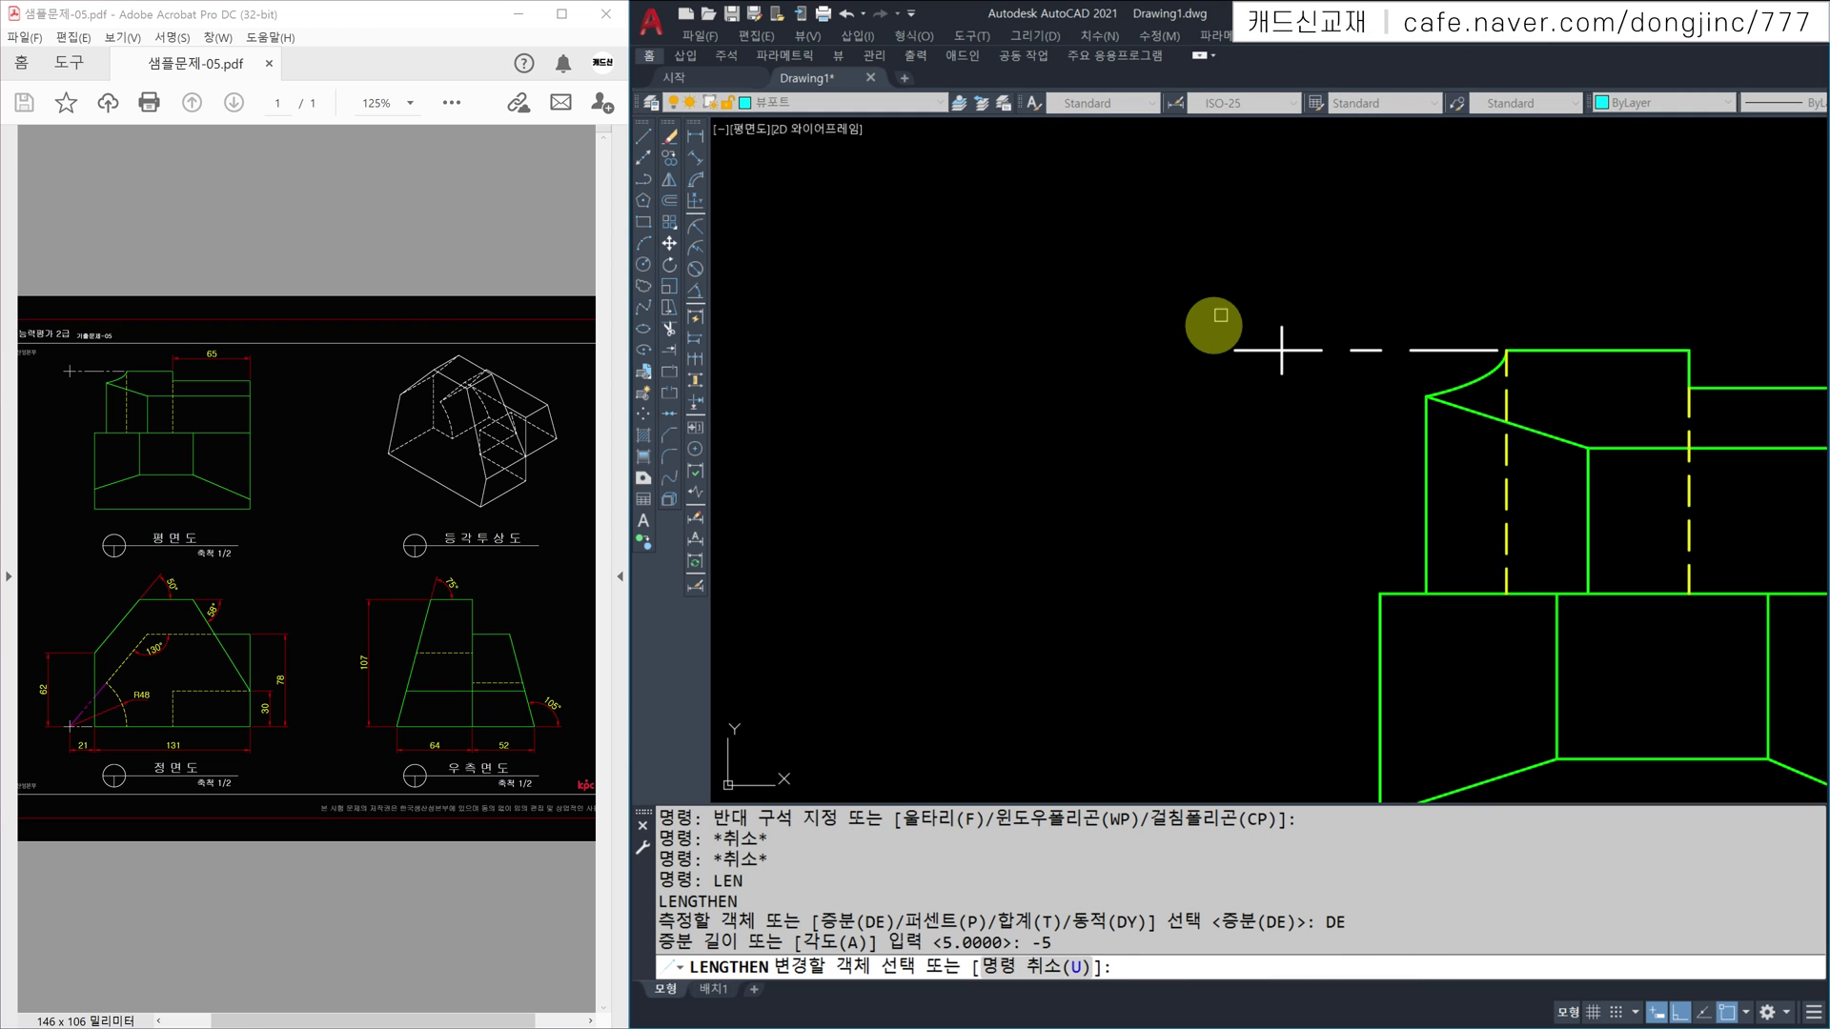
pyautogui.click(1240, 349)
pyautogui.press('Escape')
pyautogui.press('Escape')
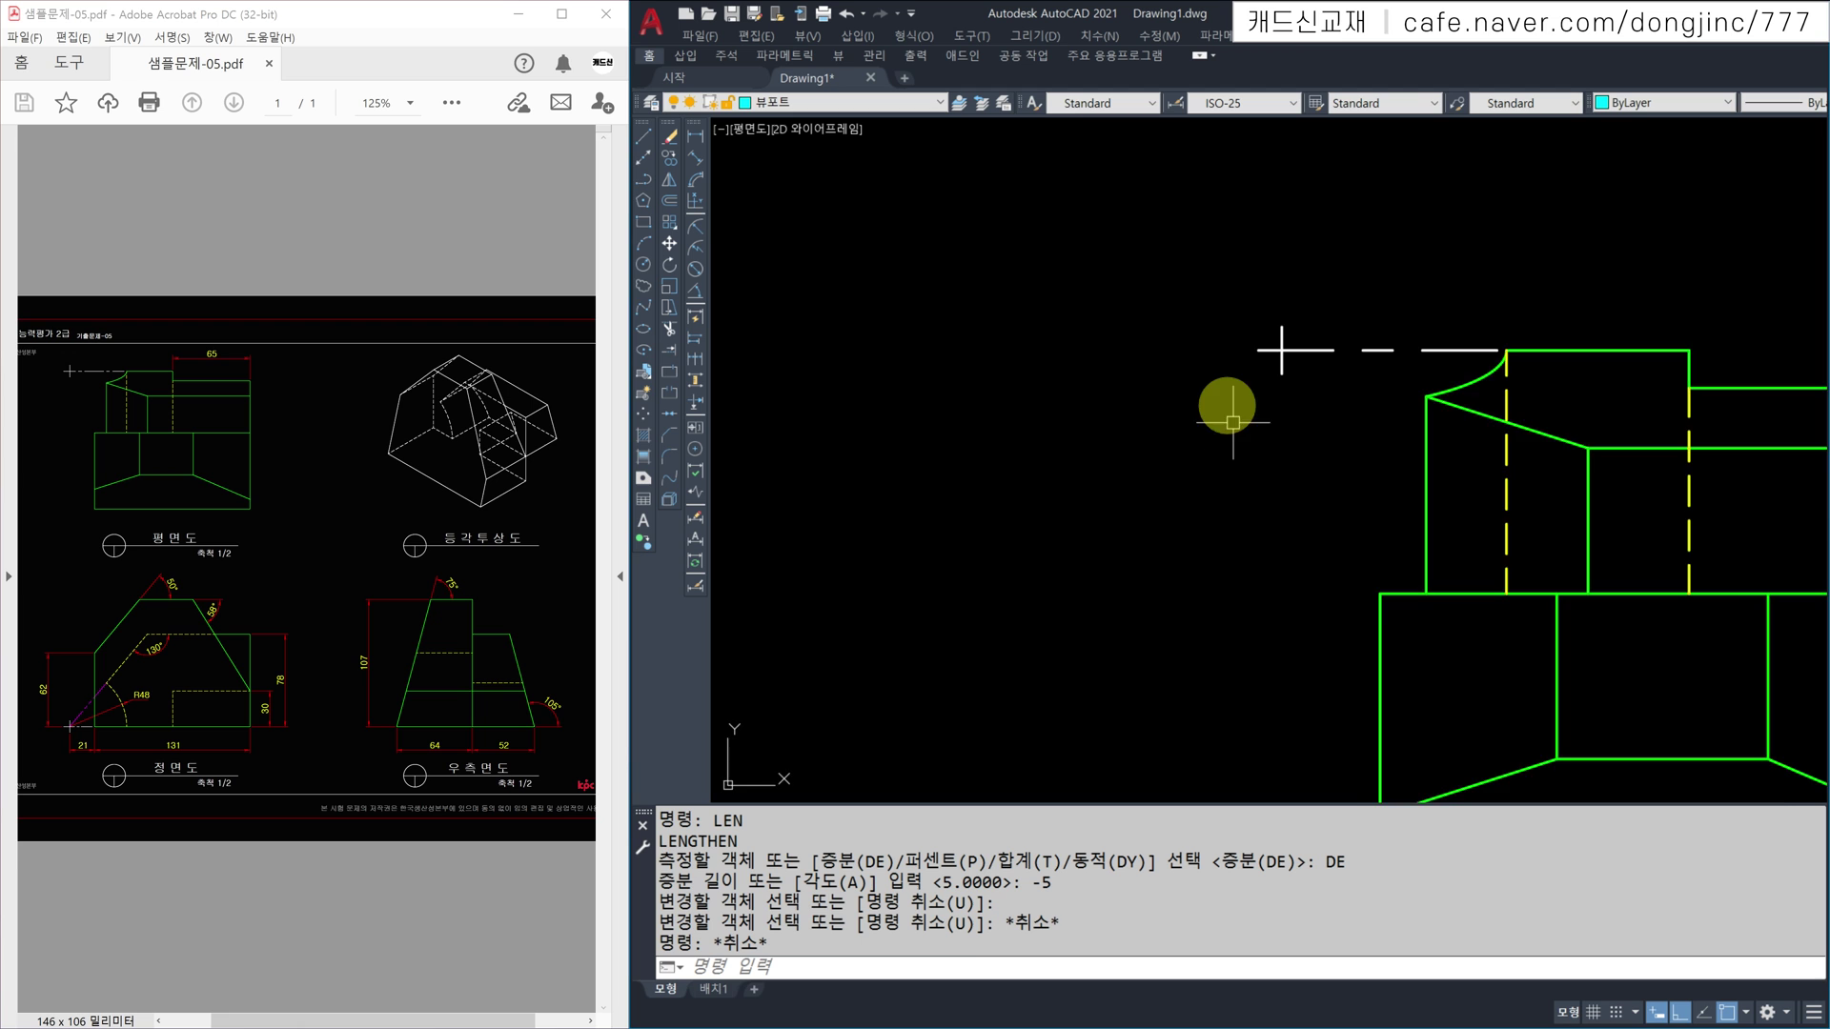
# Step: Make 치수 the current layer for dimensioning the views
pyautogui.scroll(-5, 1231, 415)
pyautogui.moveTo(1354, 610); pyautogui.dragTo(1006, 396, button='middle')
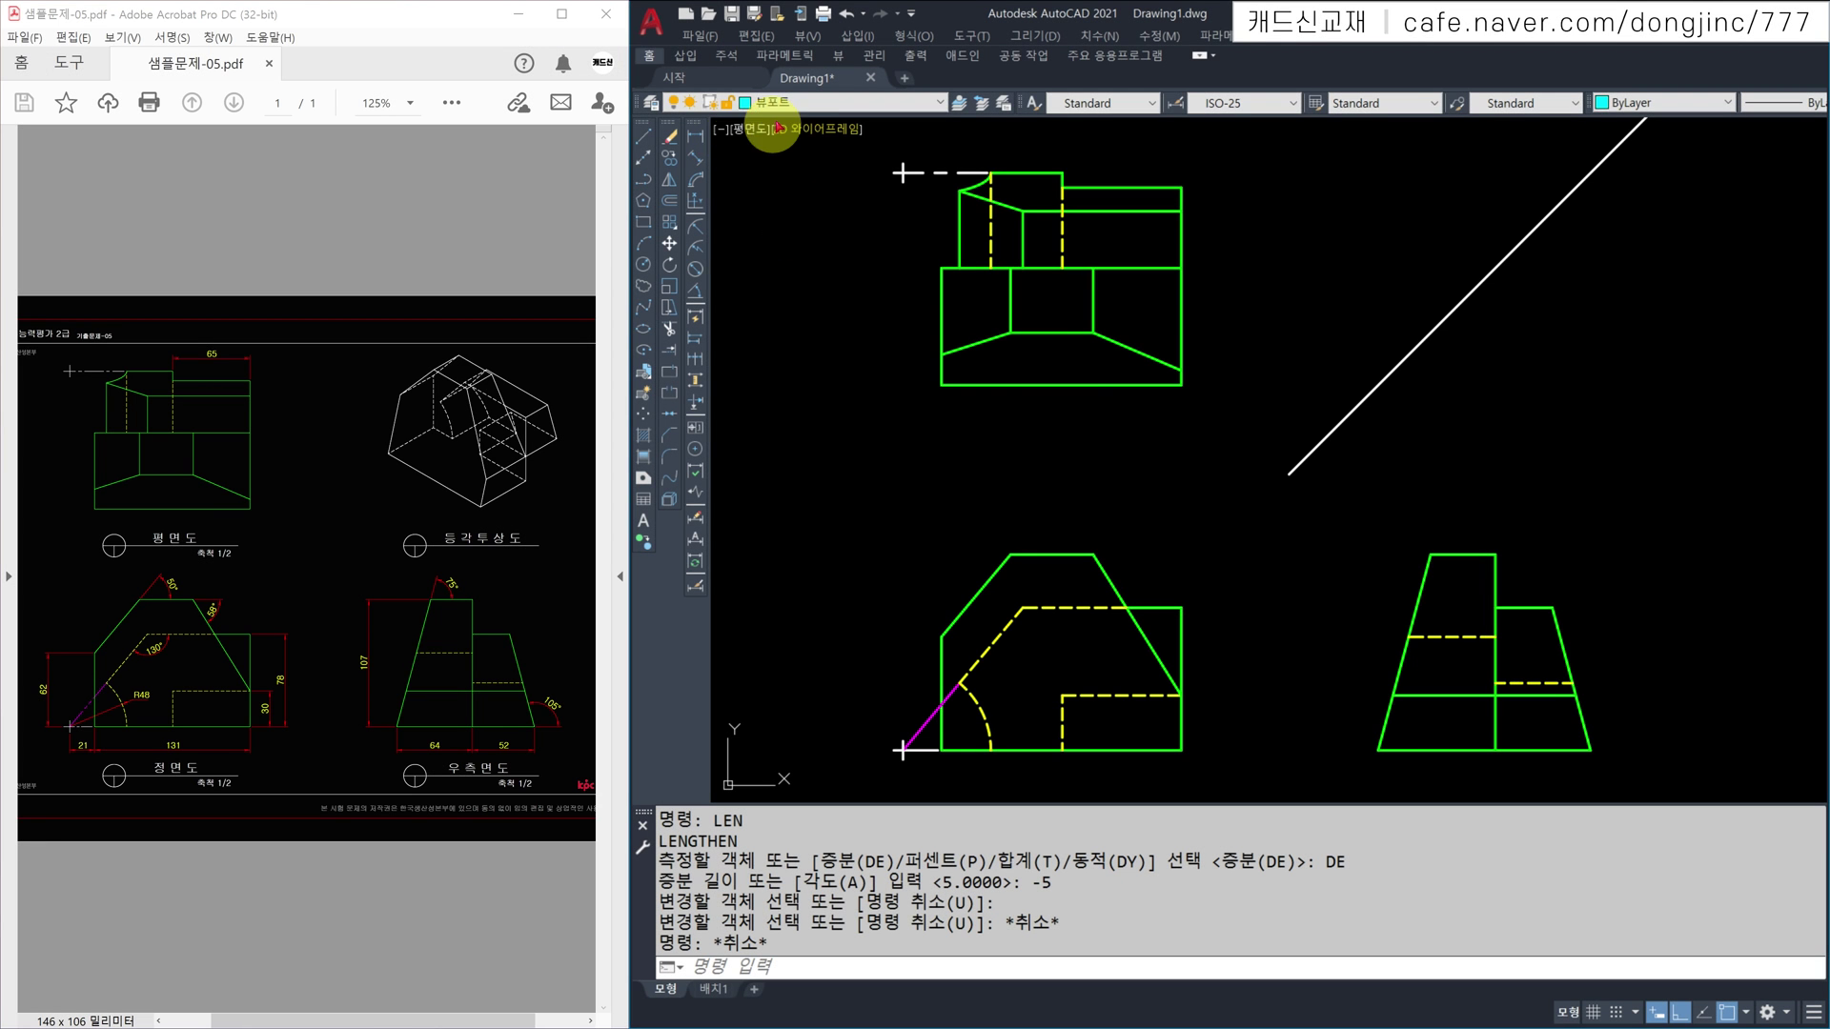
pyautogui.click(767, 102)
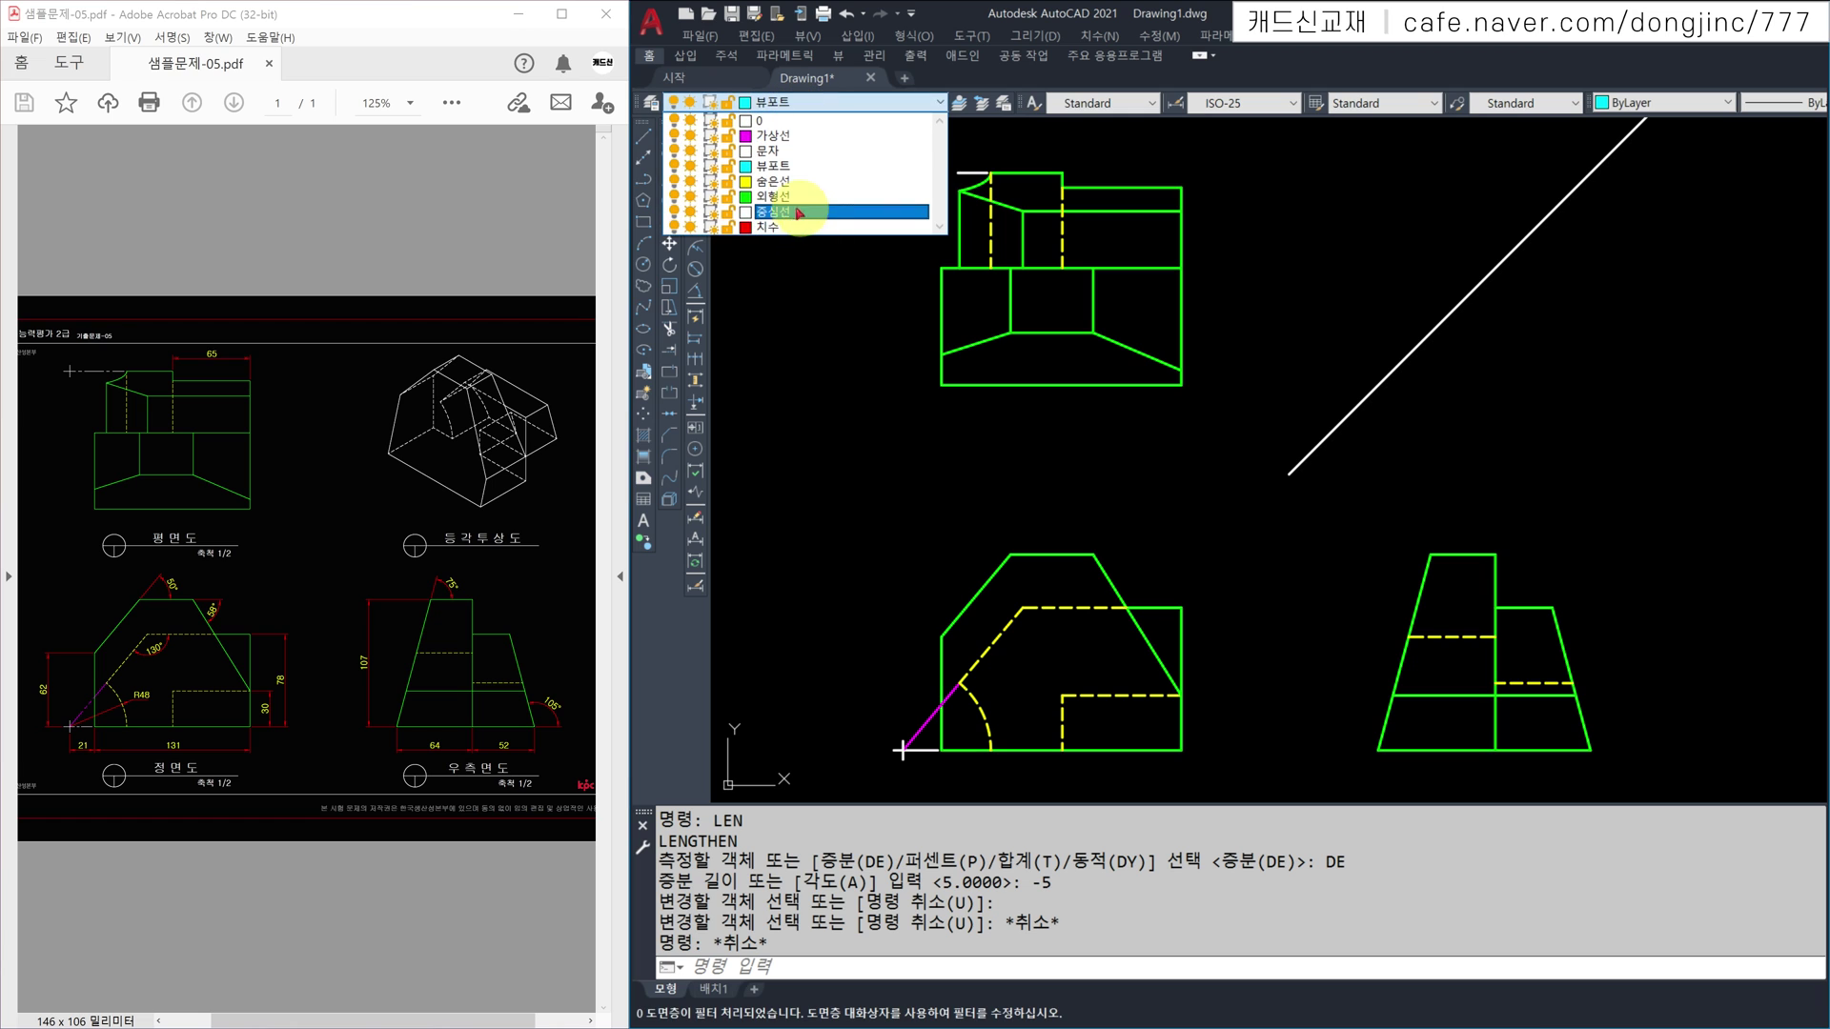
pyautogui.click(767, 226)
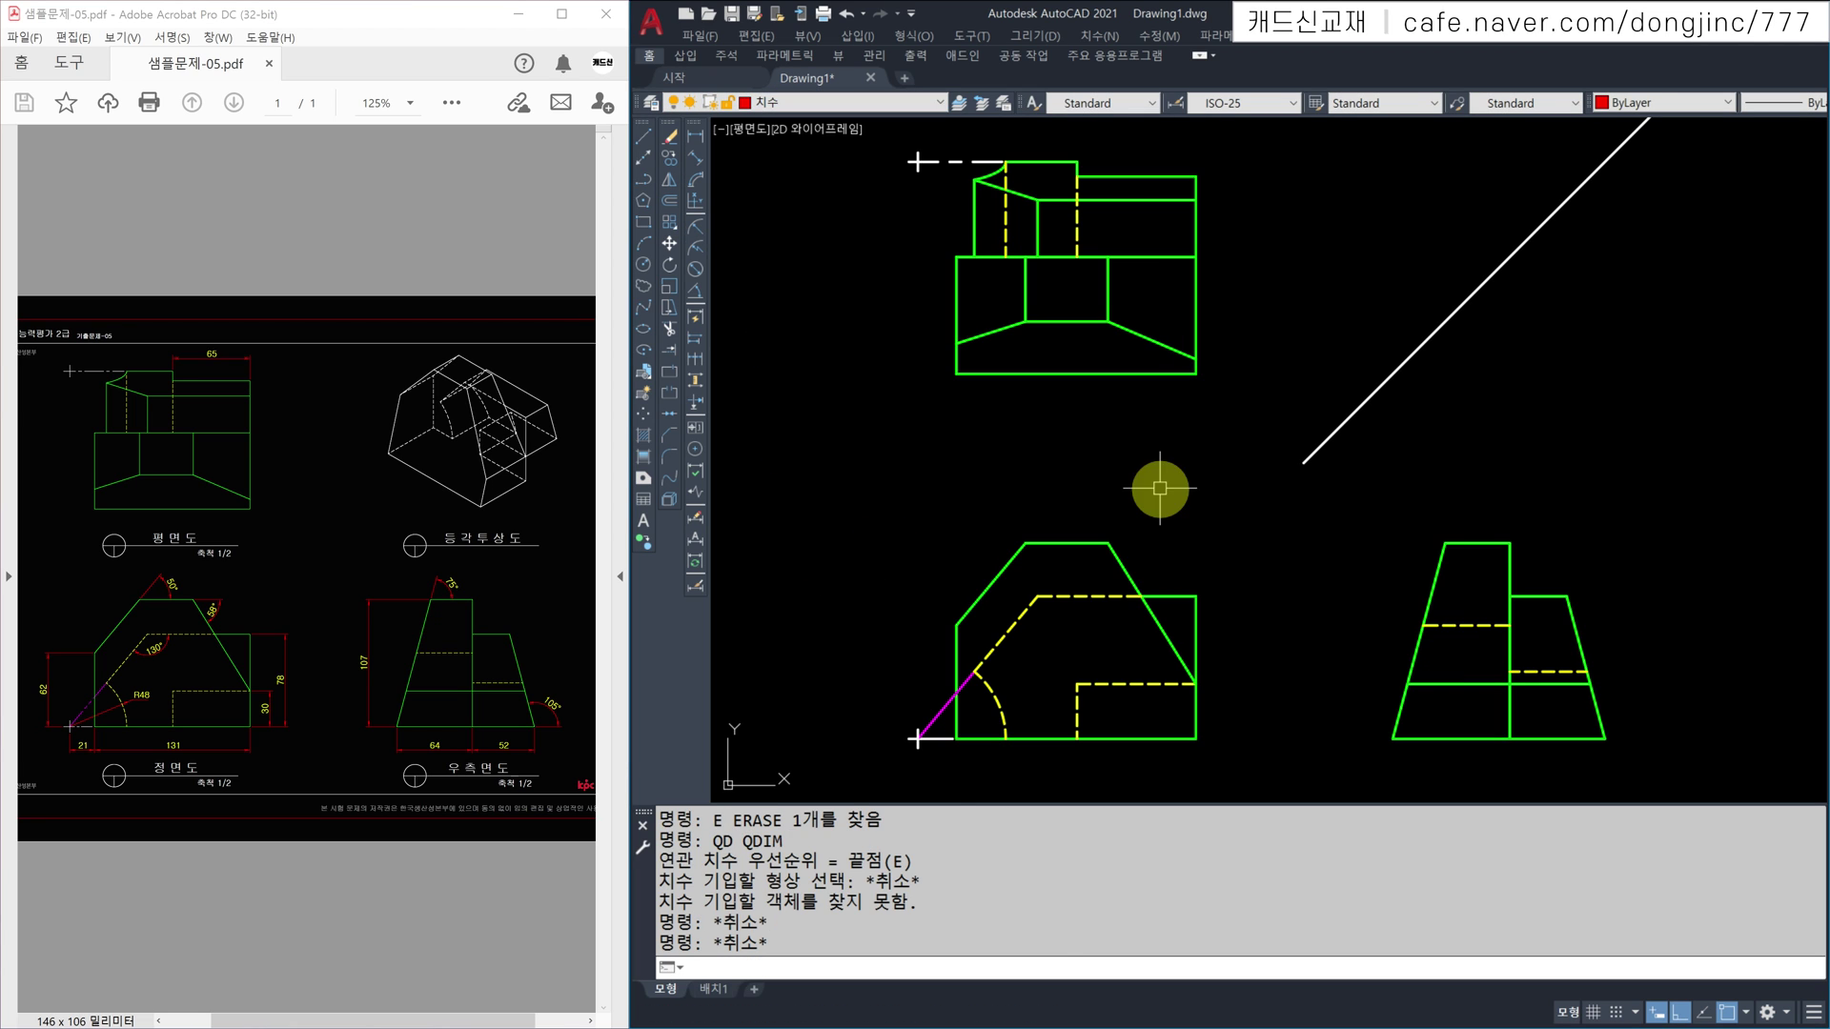
# Step: Add a vertical linear dimension for the height of the front view's short vertical edge beside the arc centre
pyautogui.write('dli')
pyautogui.press('Return')
pyautogui.click(902, 742)
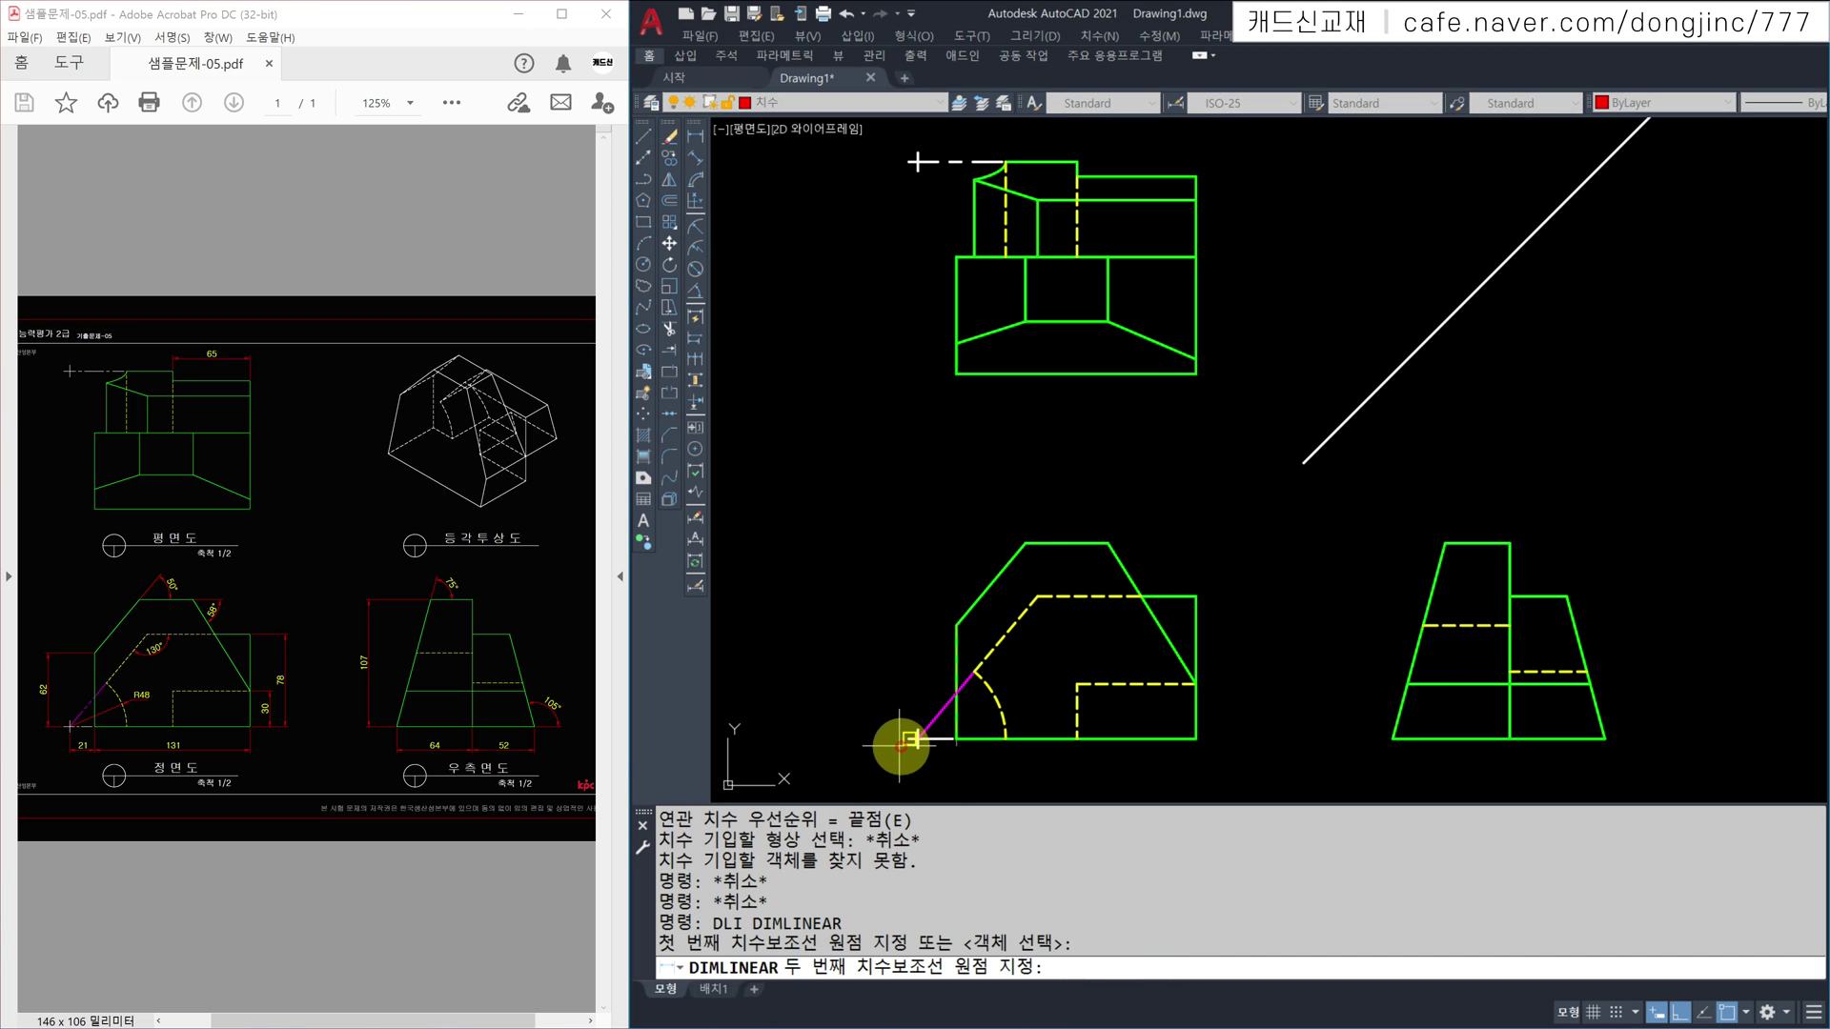
pyautogui.click(956, 625)
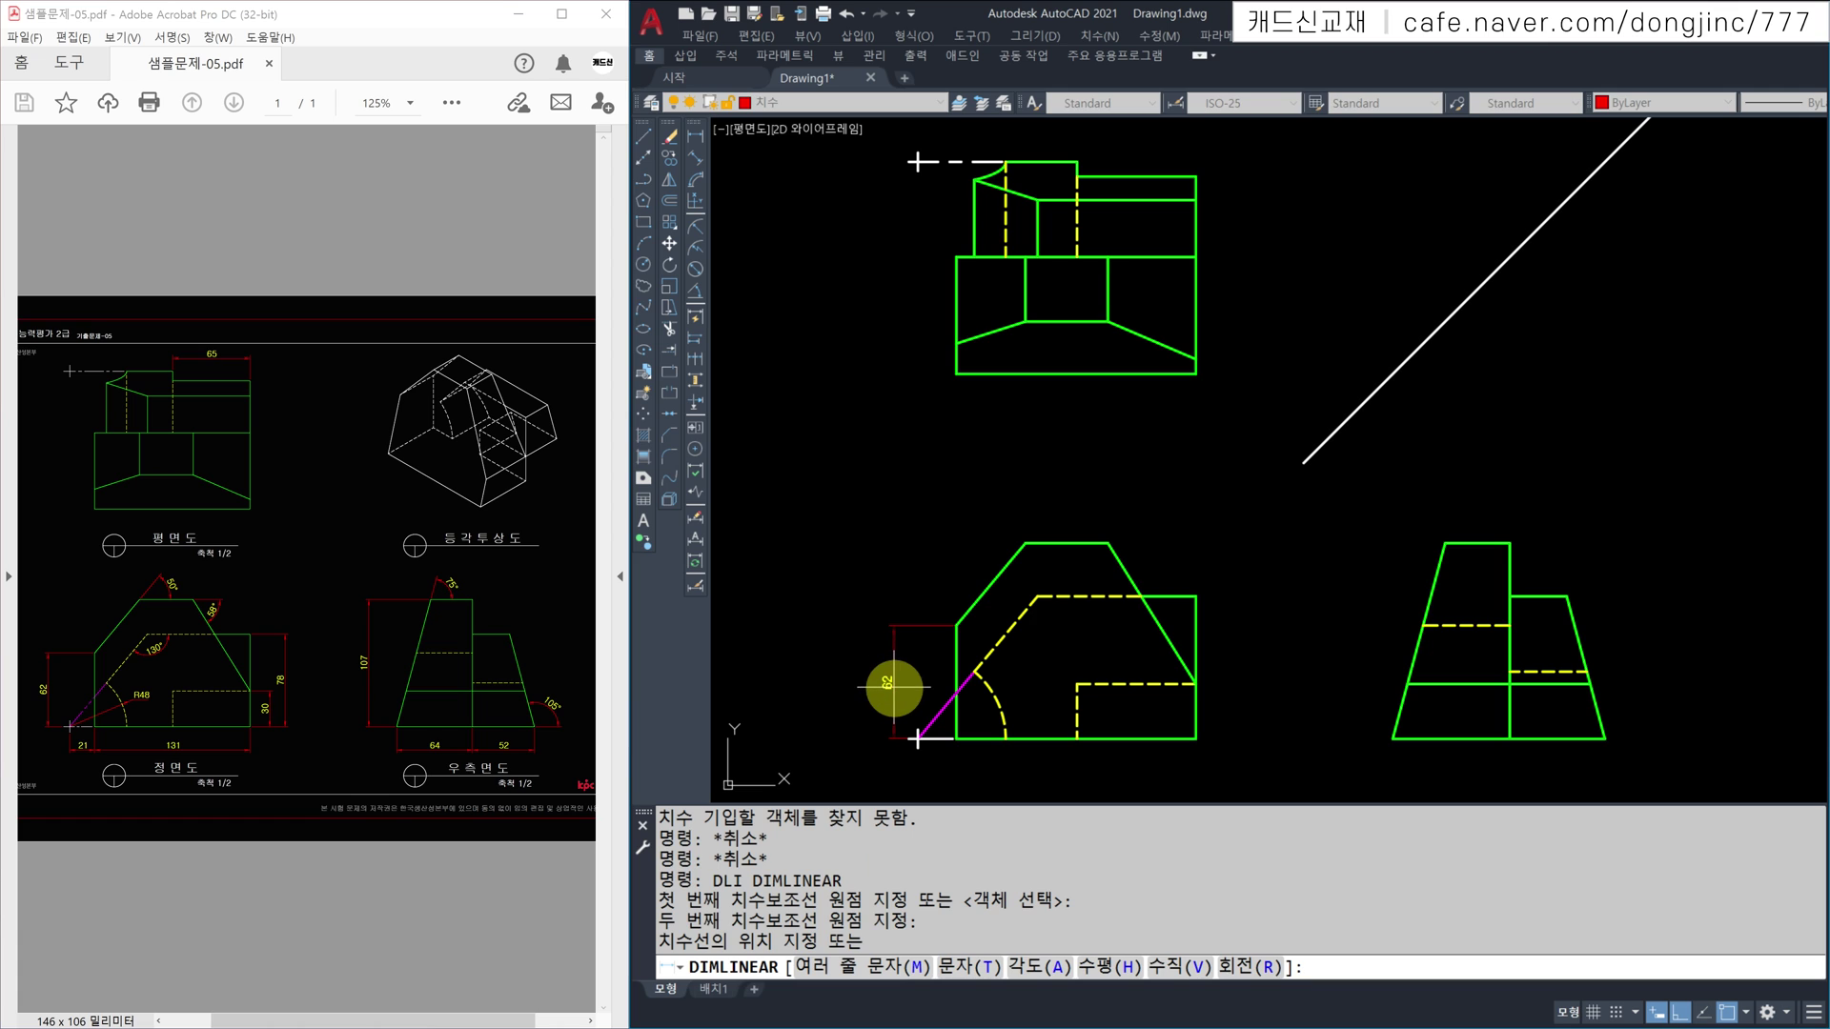
pyautogui.click(884, 686)
# Step: Add continuous quick dimensions below the front view, from the arc centre across both vertical outer edges
pyautogui.moveTo(969, 747); pyautogui.dragTo(1001, 678, button='middle')
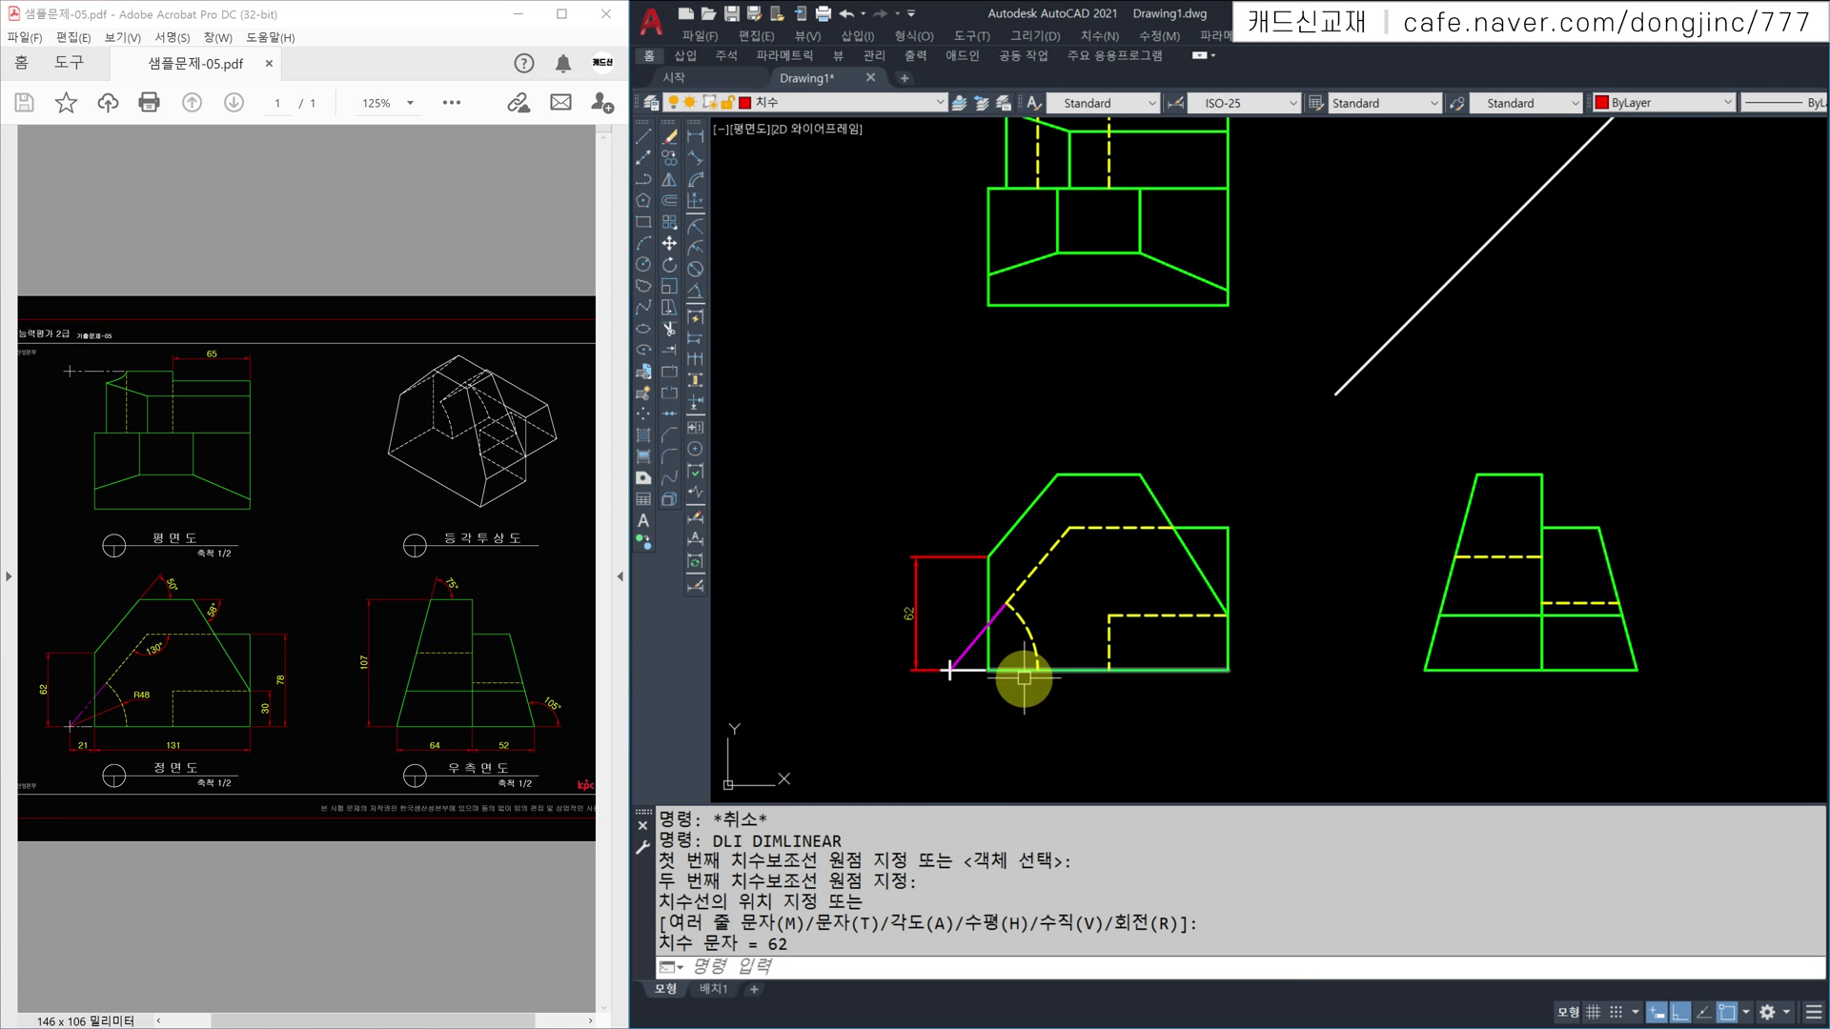
pyautogui.write('qd')
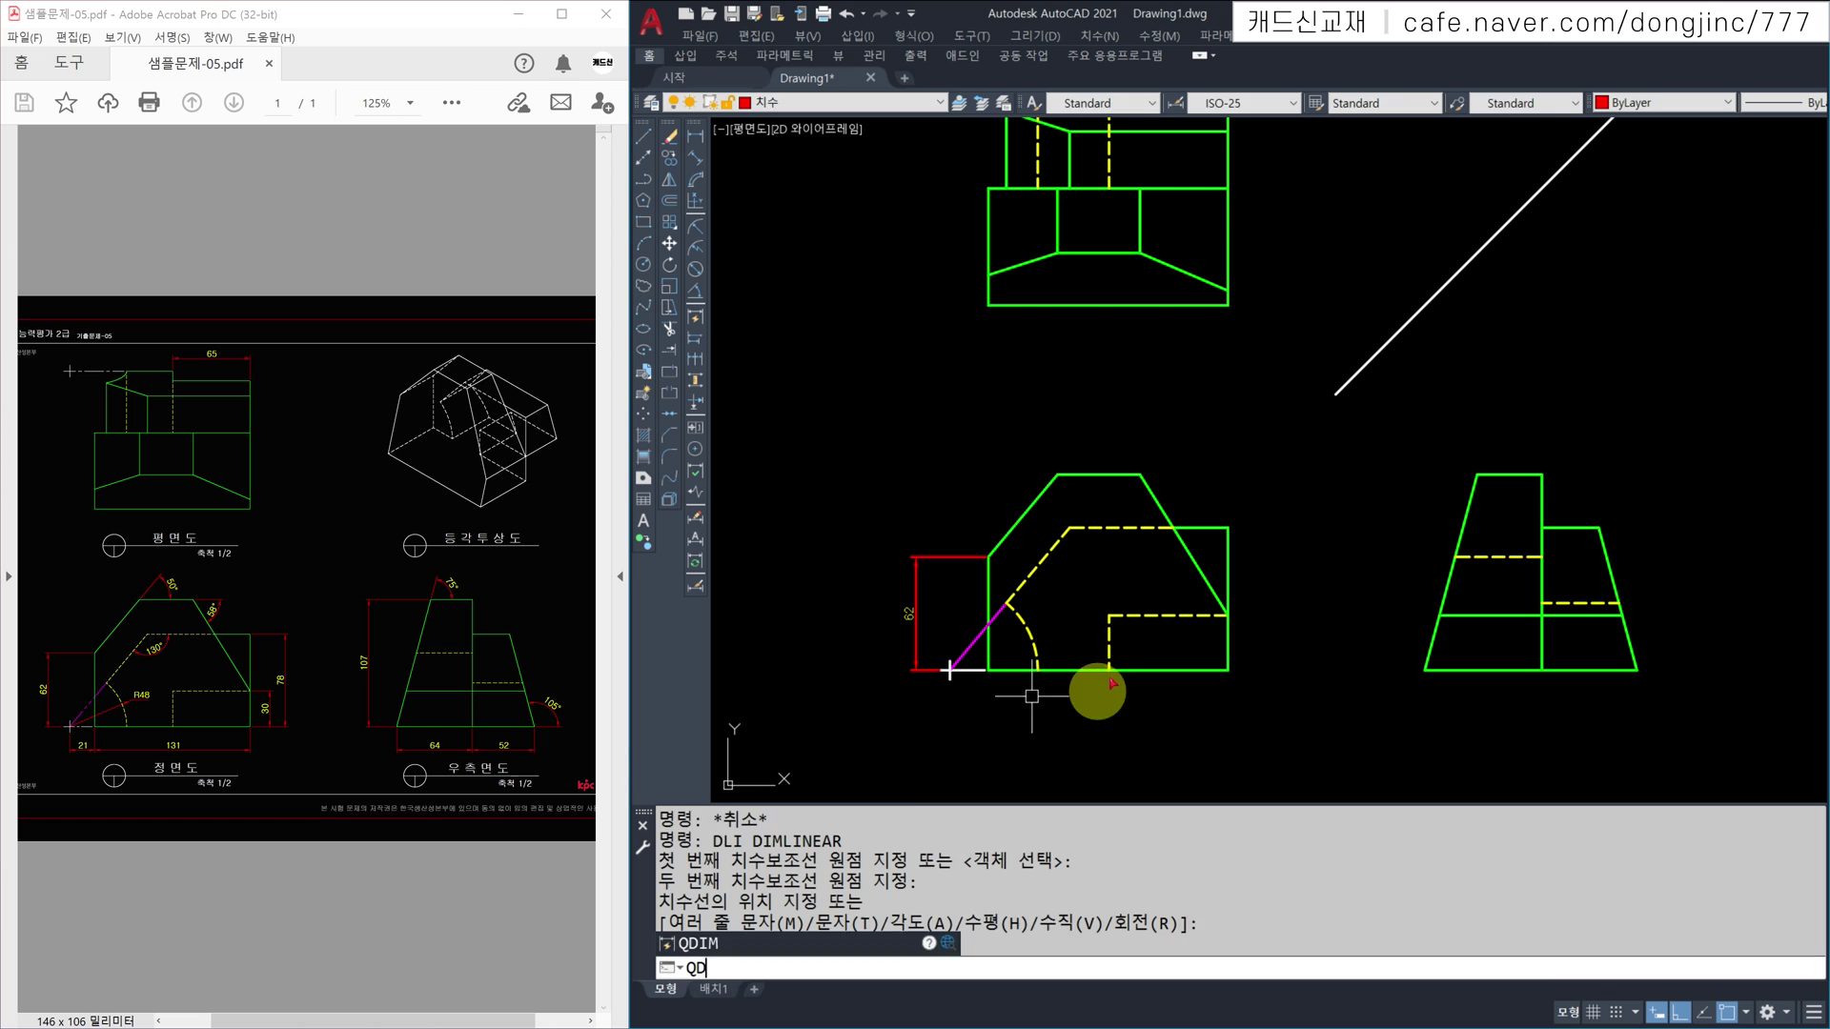
pyautogui.press('Return')
pyautogui.click(1226, 640)
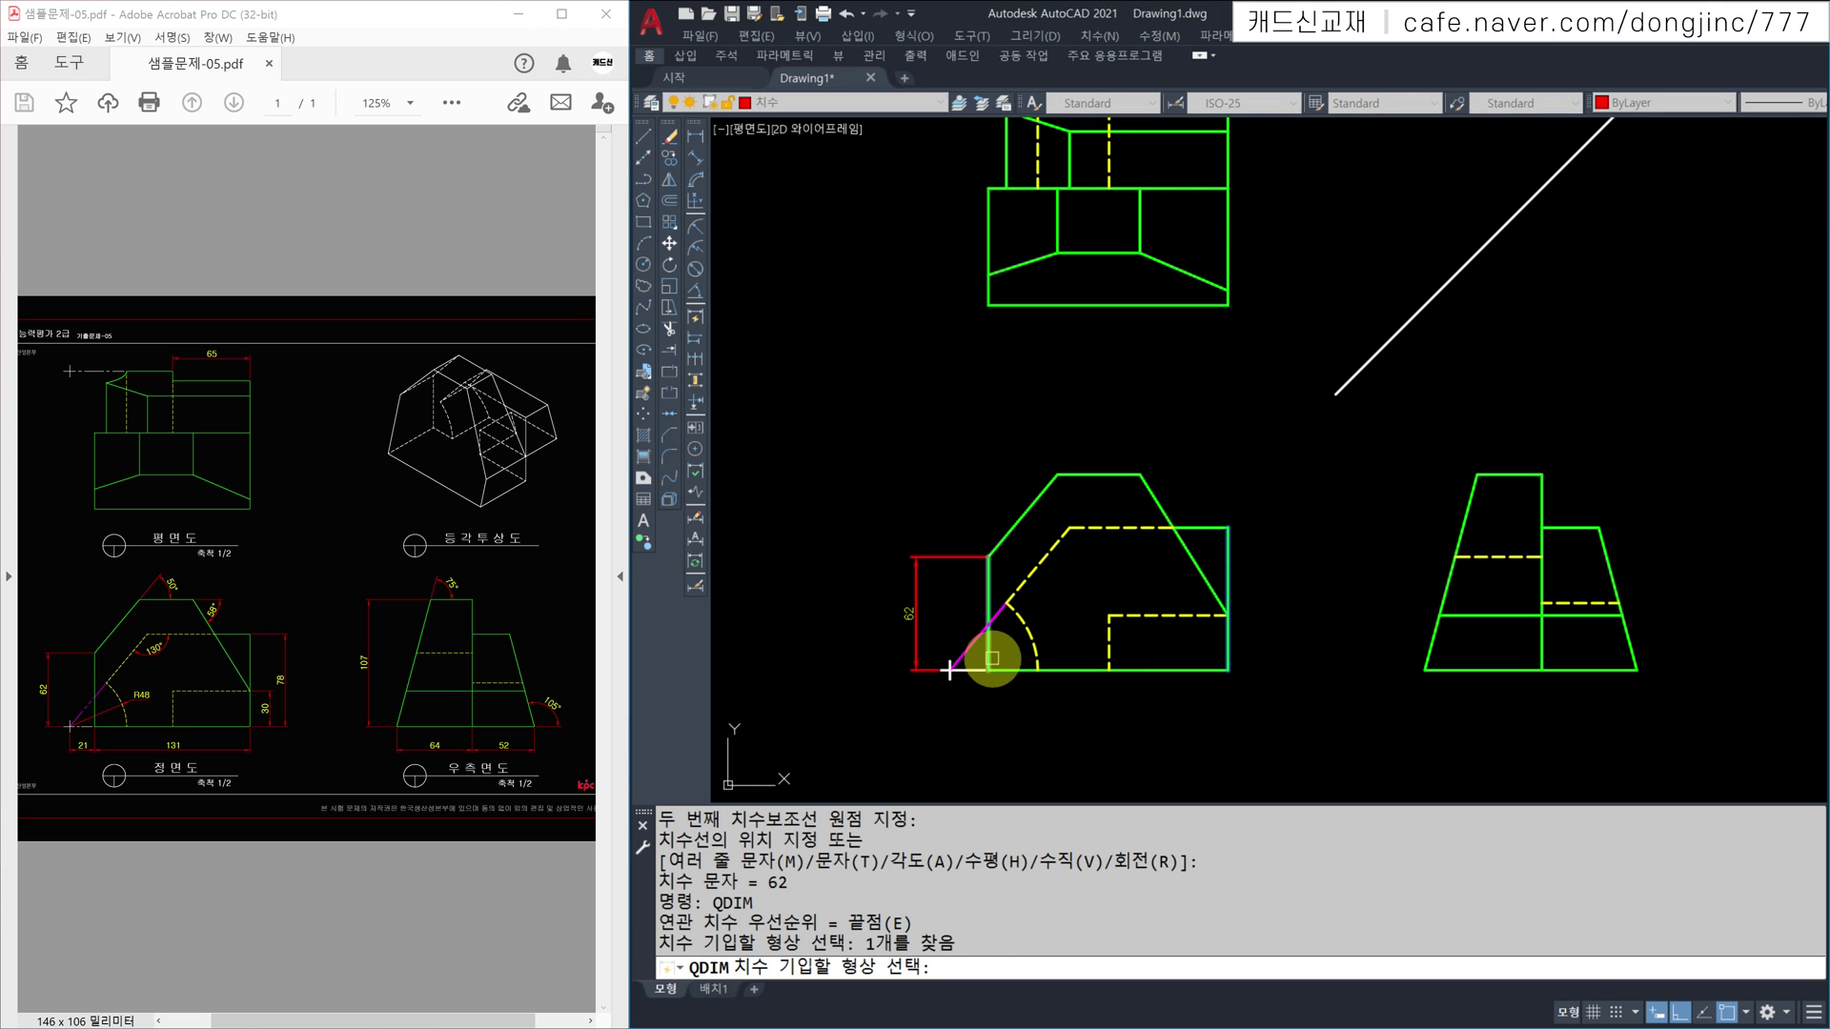
pyautogui.click(992, 658)
pyautogui.click(949, 671)
pyautogui.press('Return')
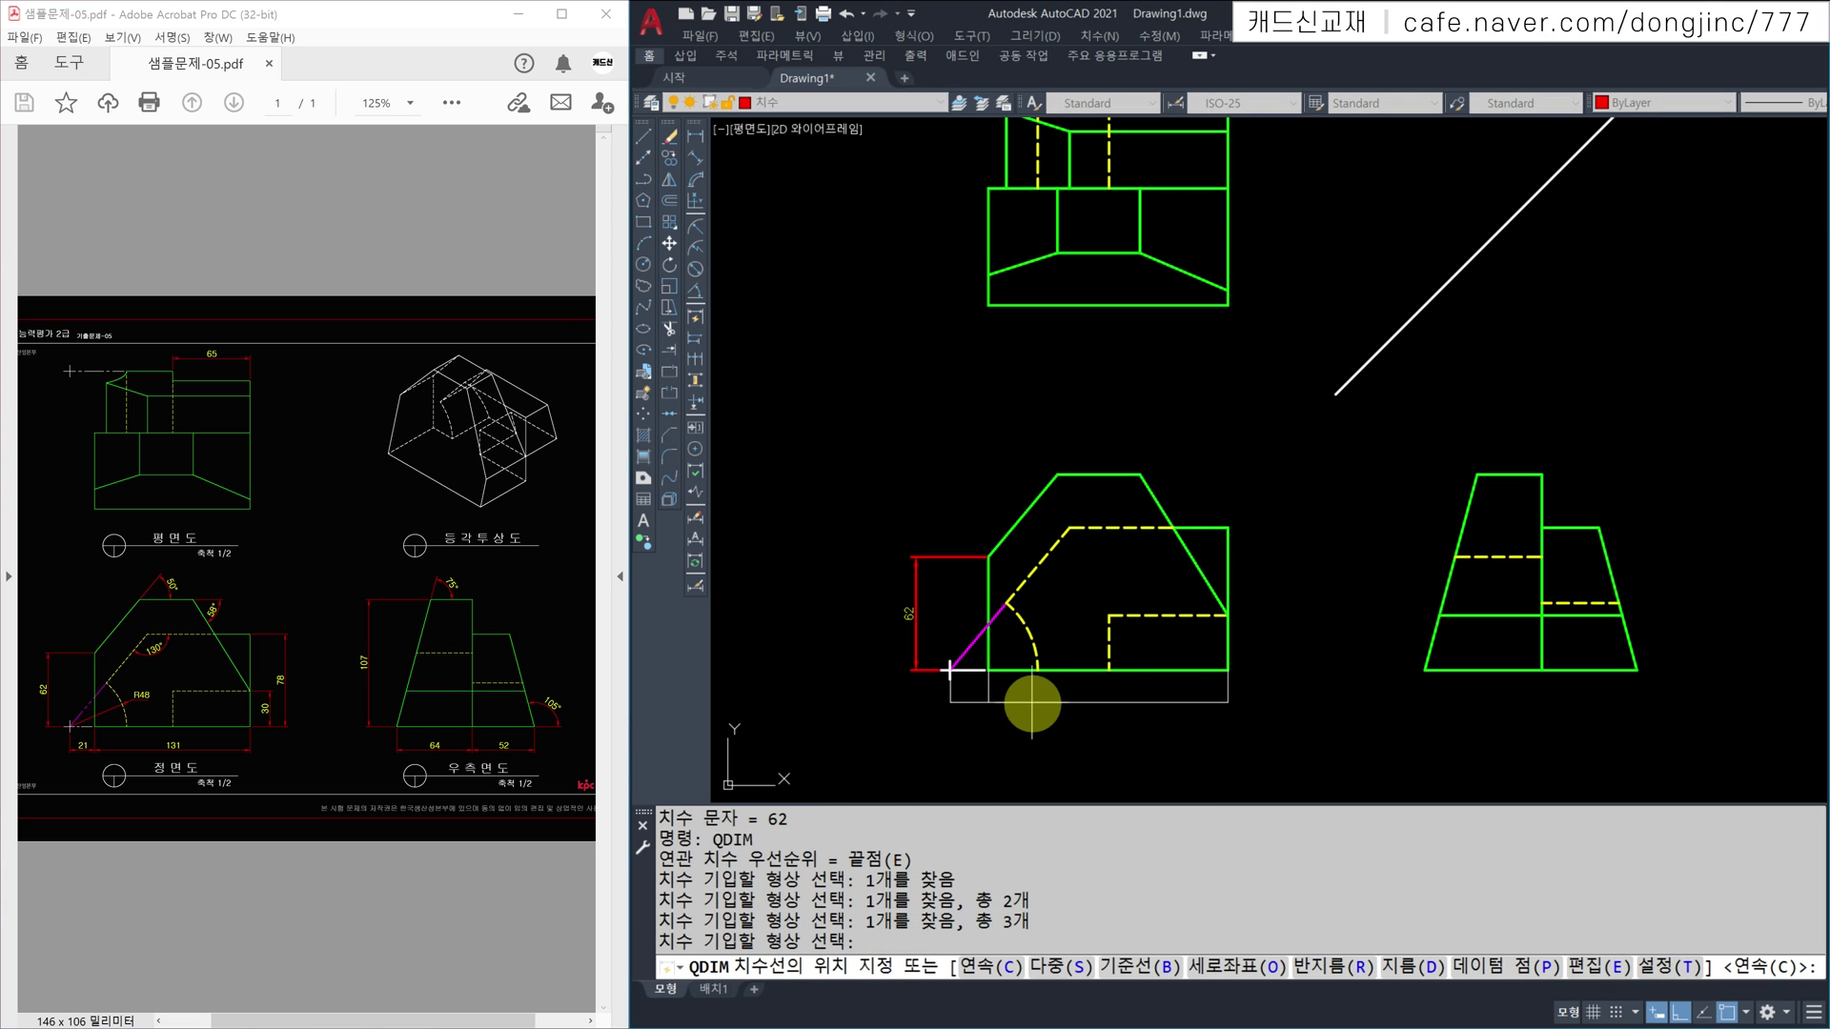
pyautogui.click(1031, 703)
# Step: Stretch the two horizontal dimensions below the front view about 4 mm farther down
pyautogui.write('s')
pyautogui.press('Return')
pyautogui.click(1030, 747)
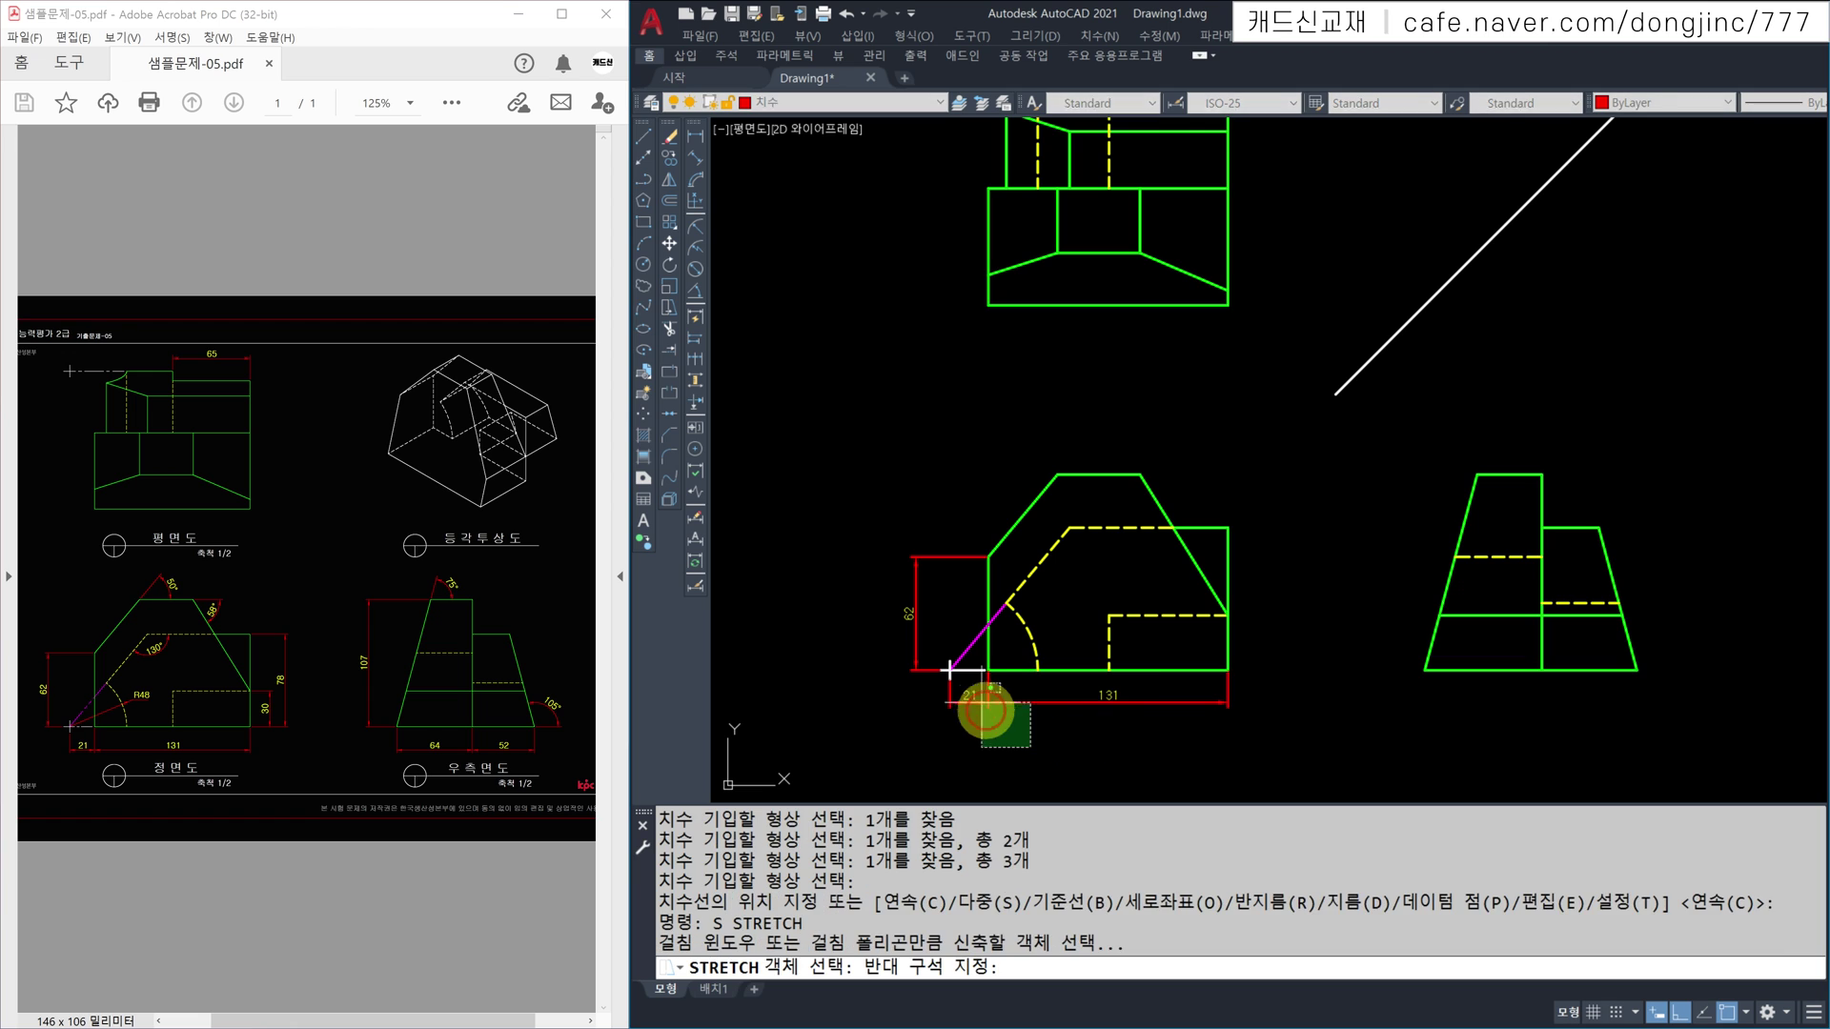
pyautogui.click(938, 694)
pyautogui.press('Return')
pyautogui.click(839, 708)
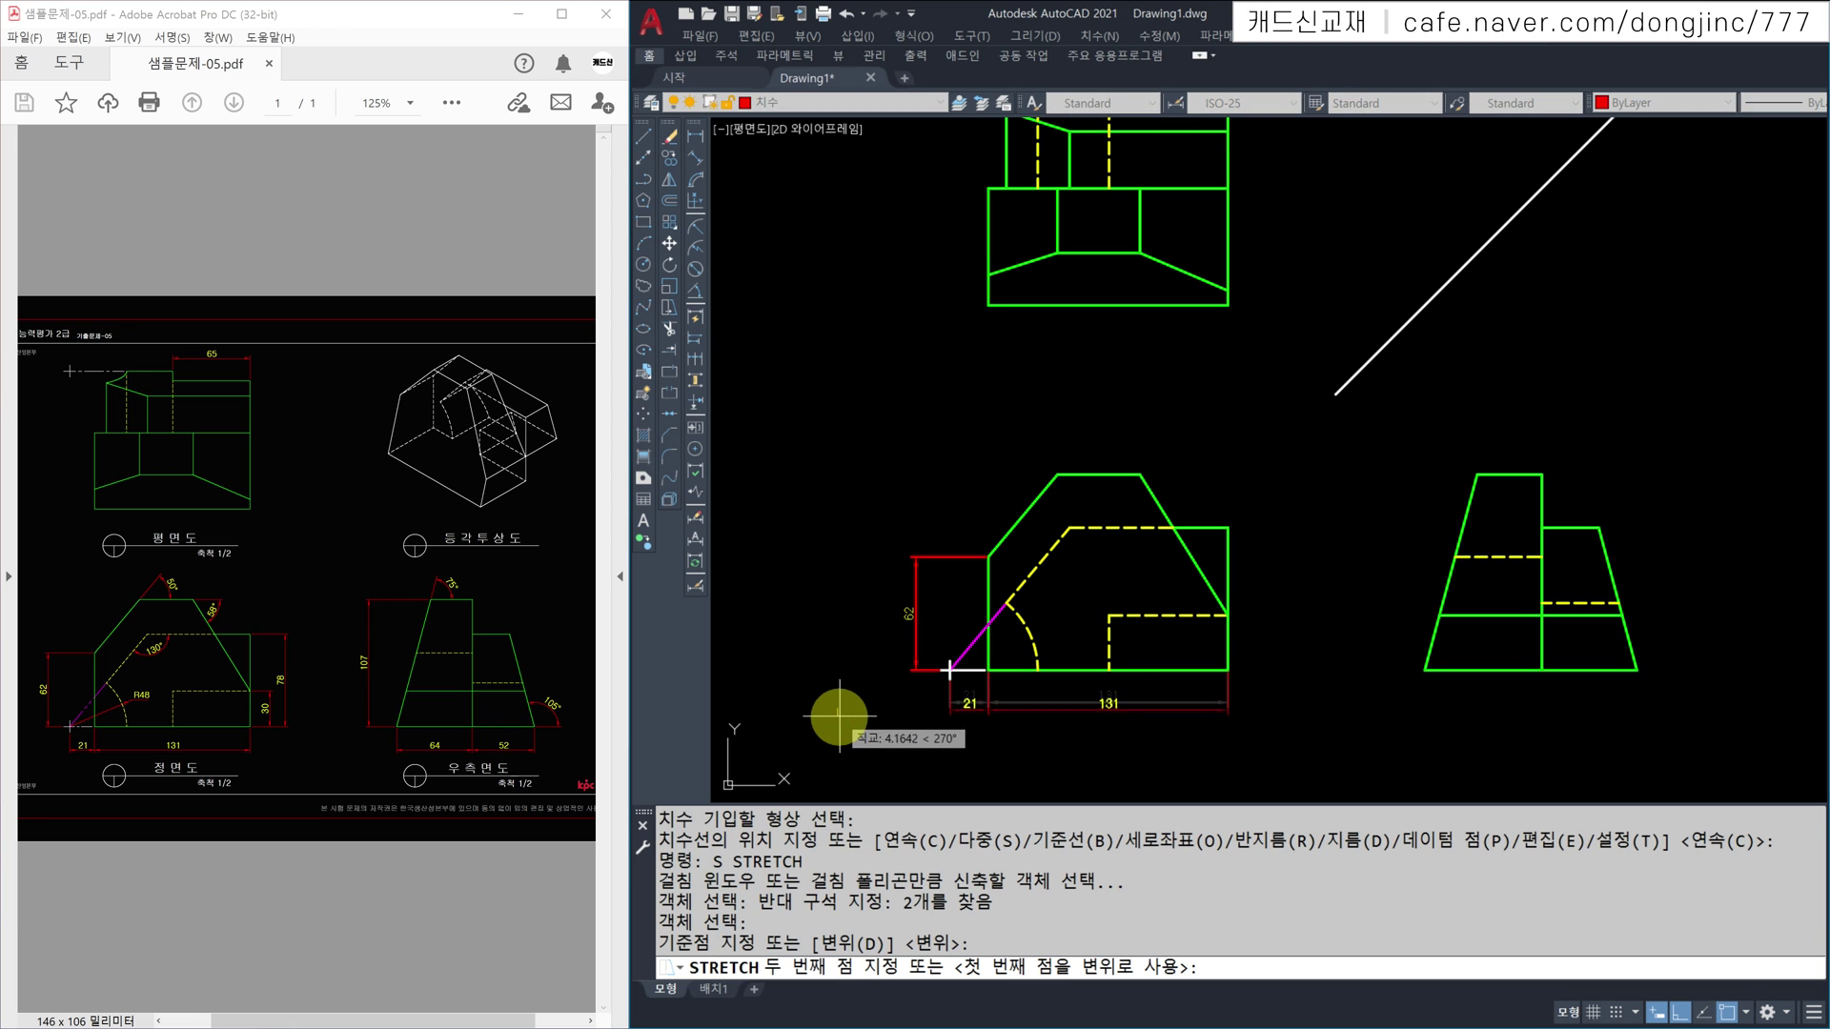
pyautogui.click(840, 716)
pyautogui.click(1301, 682)
pyautogui.press('Escape')
pyautogui.press('Escape')
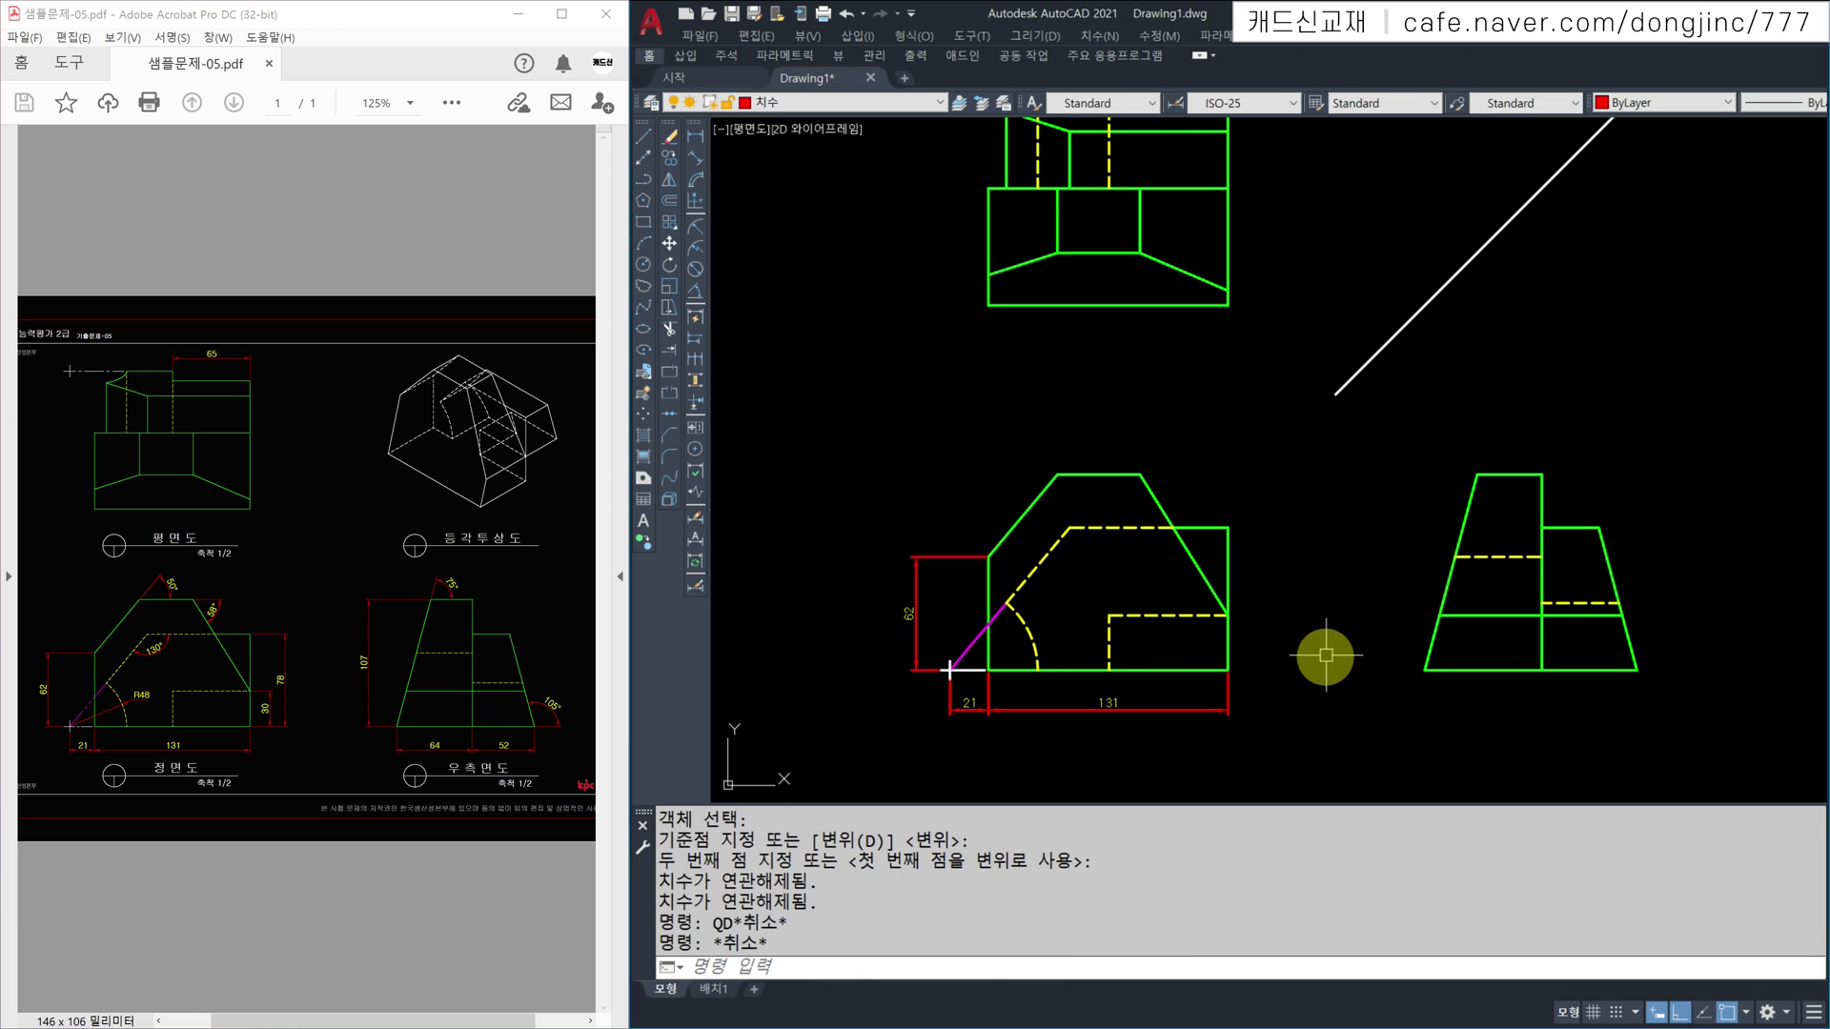
# Step: Add a vertical linear dimension from the front view's lower outer corner up to the hidden step line
pyautogui.write('DLI')
pyautogui.press('Return')
pyautogui.click(1229, 669)
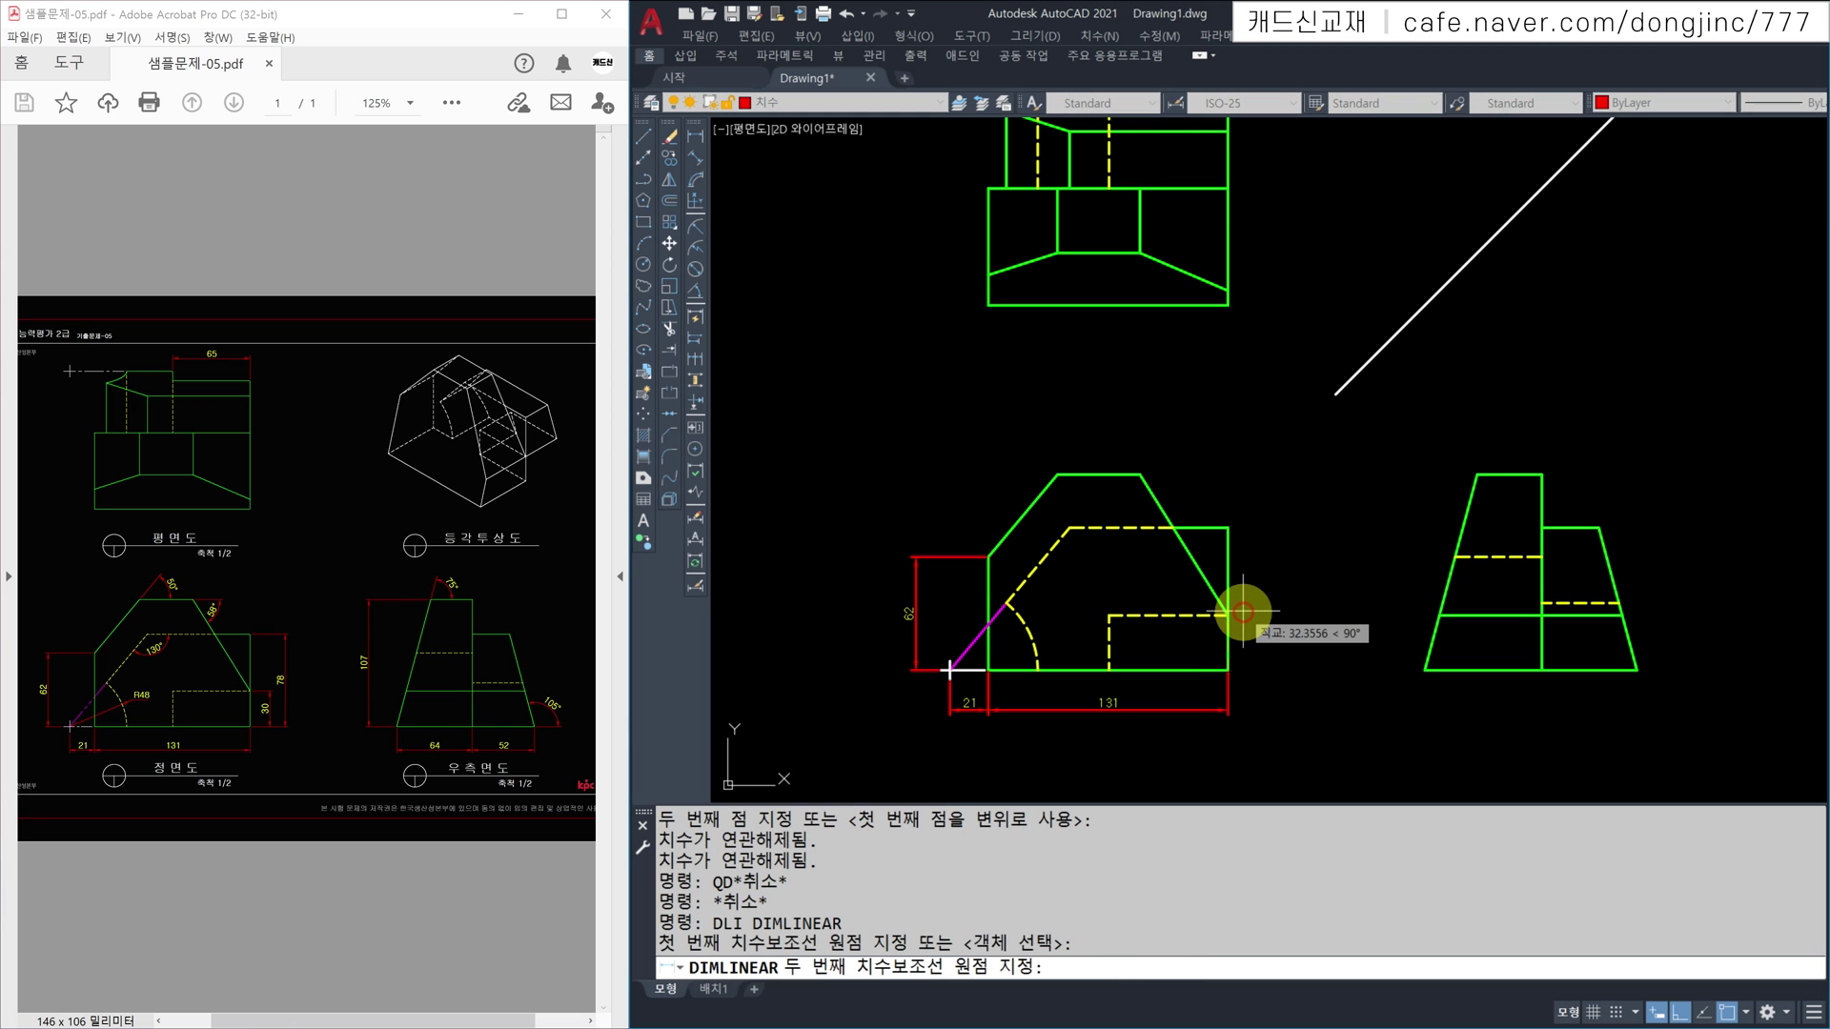
pyautogui.click(1229, 615)
pyautogui.click(1253, 626)
# Step: Add a linear dimension for the full height of the same outer edge, outside the step-height dimension
pyautogui.press('Return')
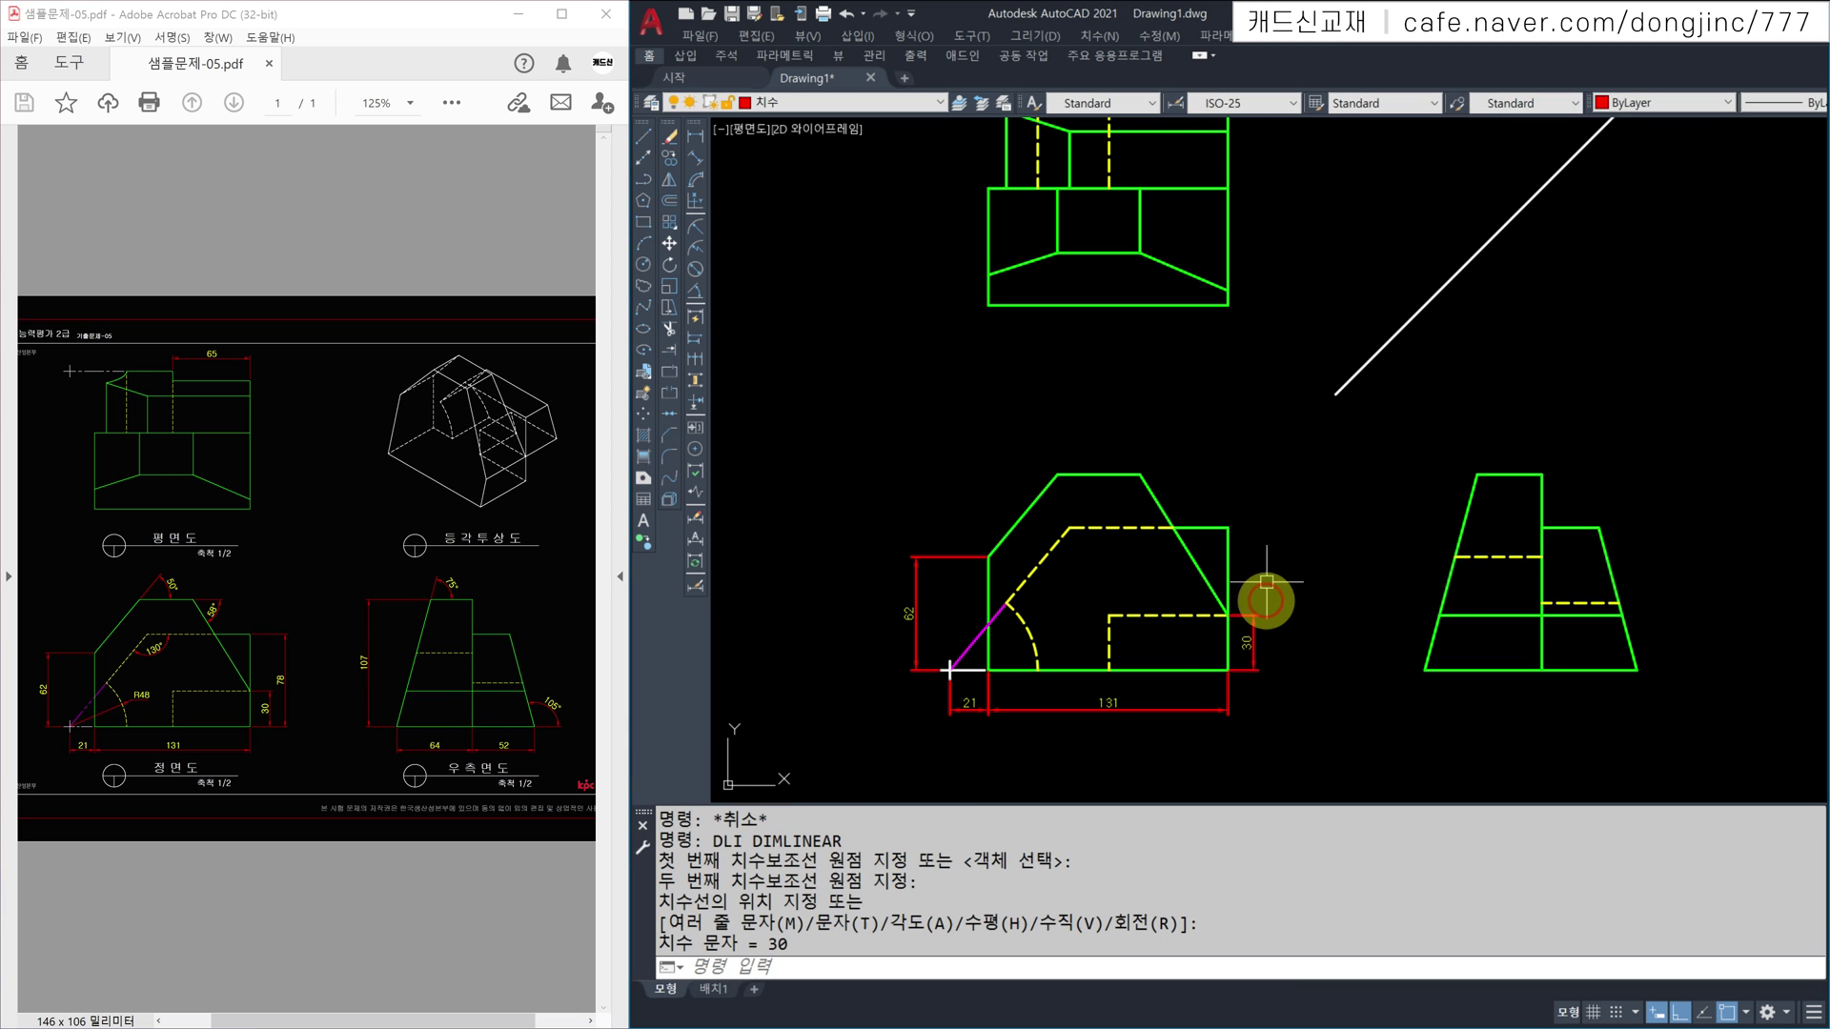
pyautogui.click(1229, 628)
pyautogui.click(1228, 670)
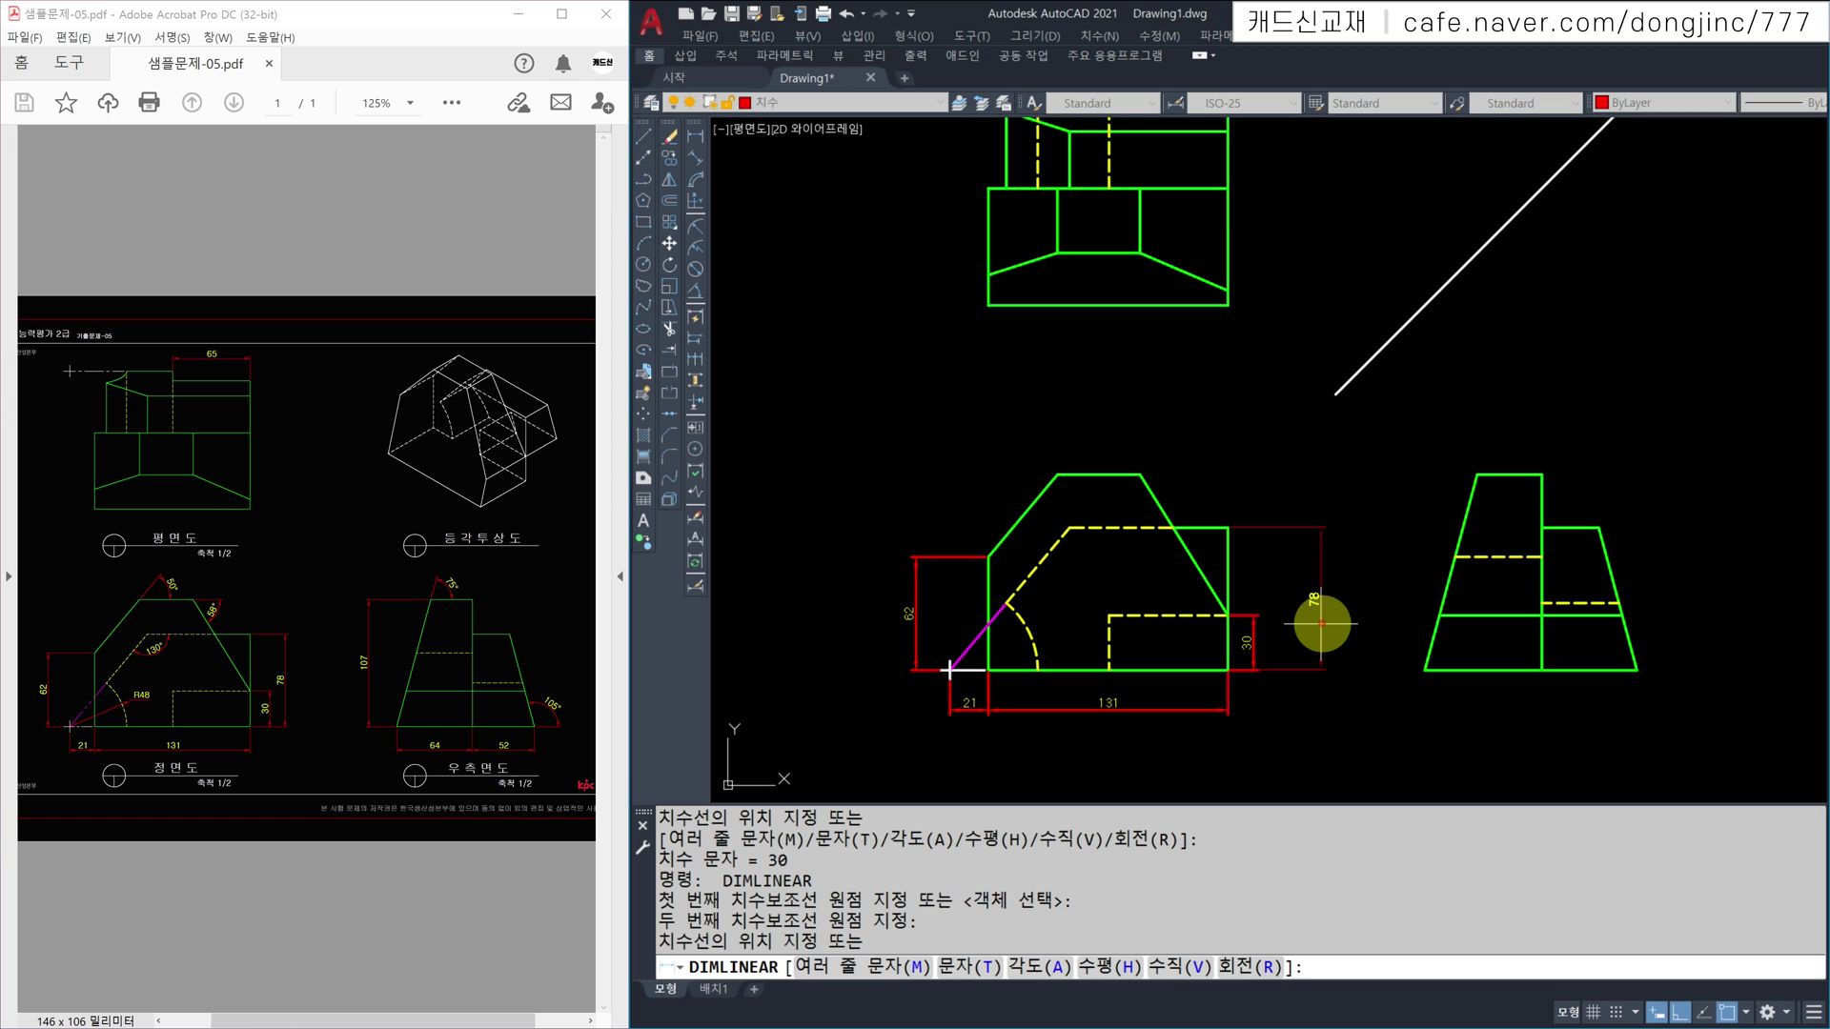
pyautogui.click(1287, 629)
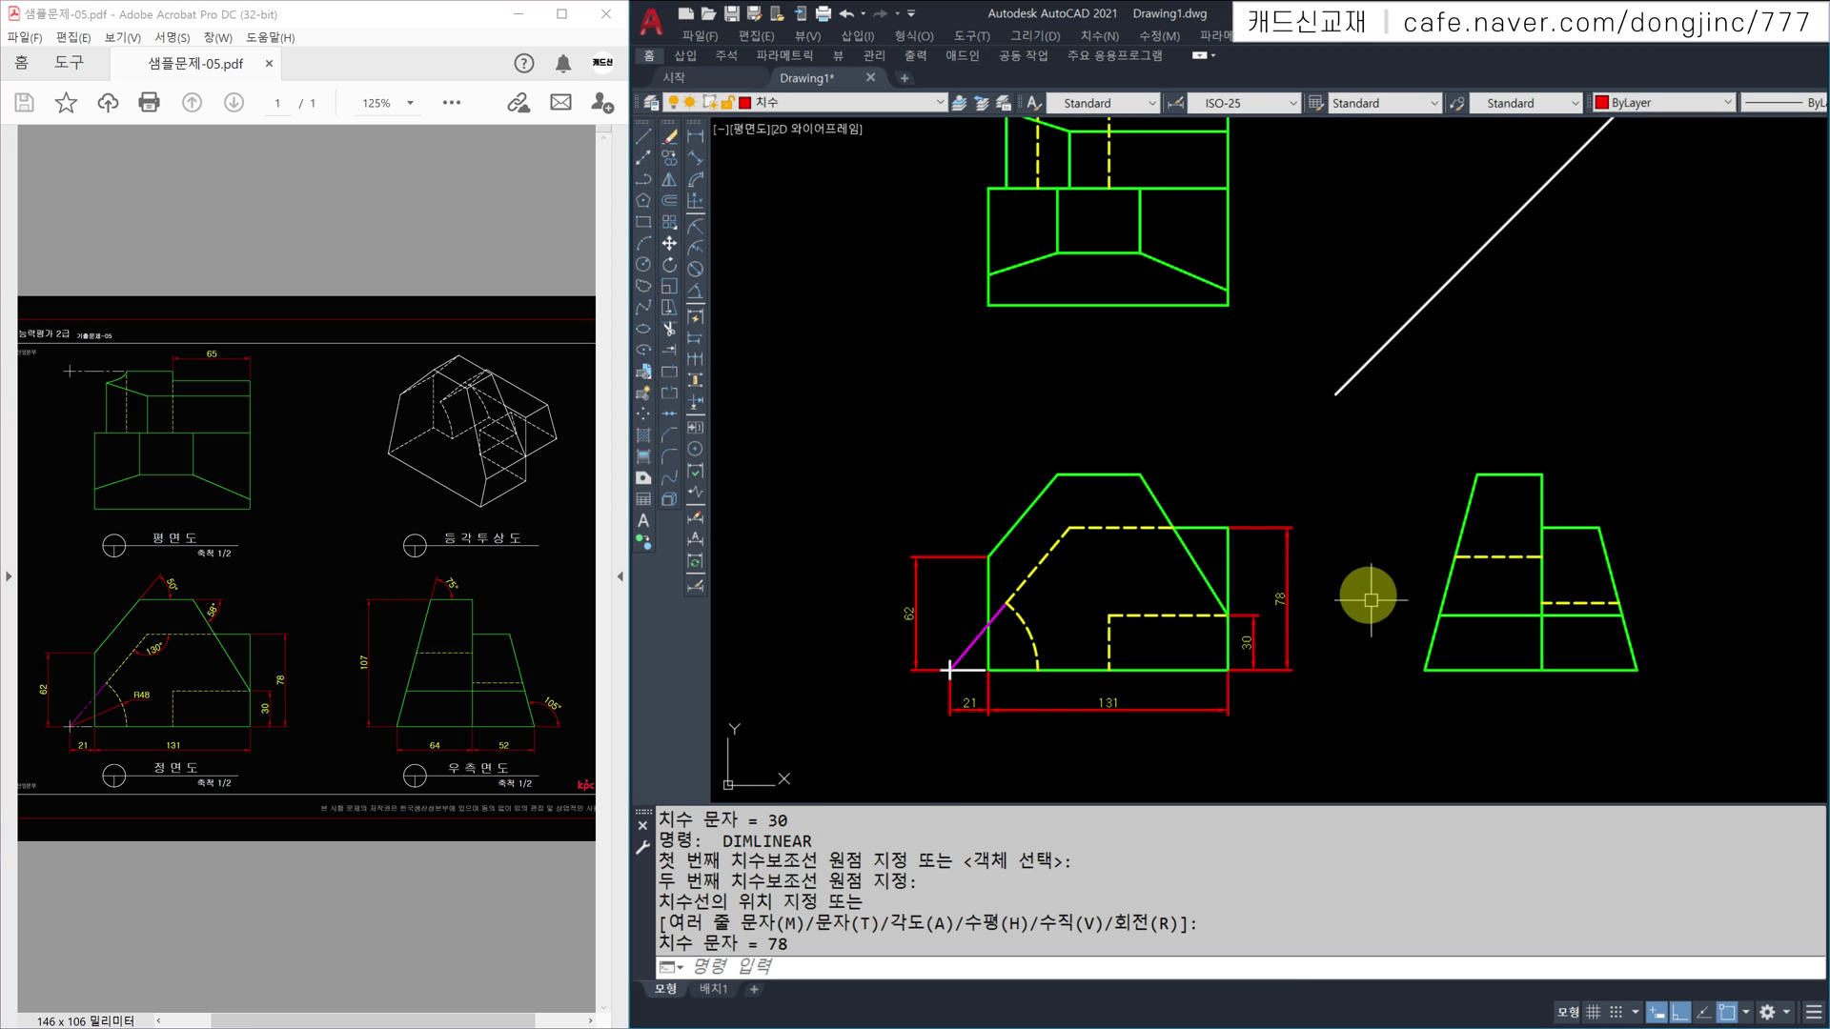
# Step: Add a horizontal linear dimension above the top view for the width of its recessed upper step
pyautogui.moveTo(1290, 310); pyautogui.dragTo(1280, 556, button='middle')
pyautogui.press('Return')
pyautogui.click(1211, 354)
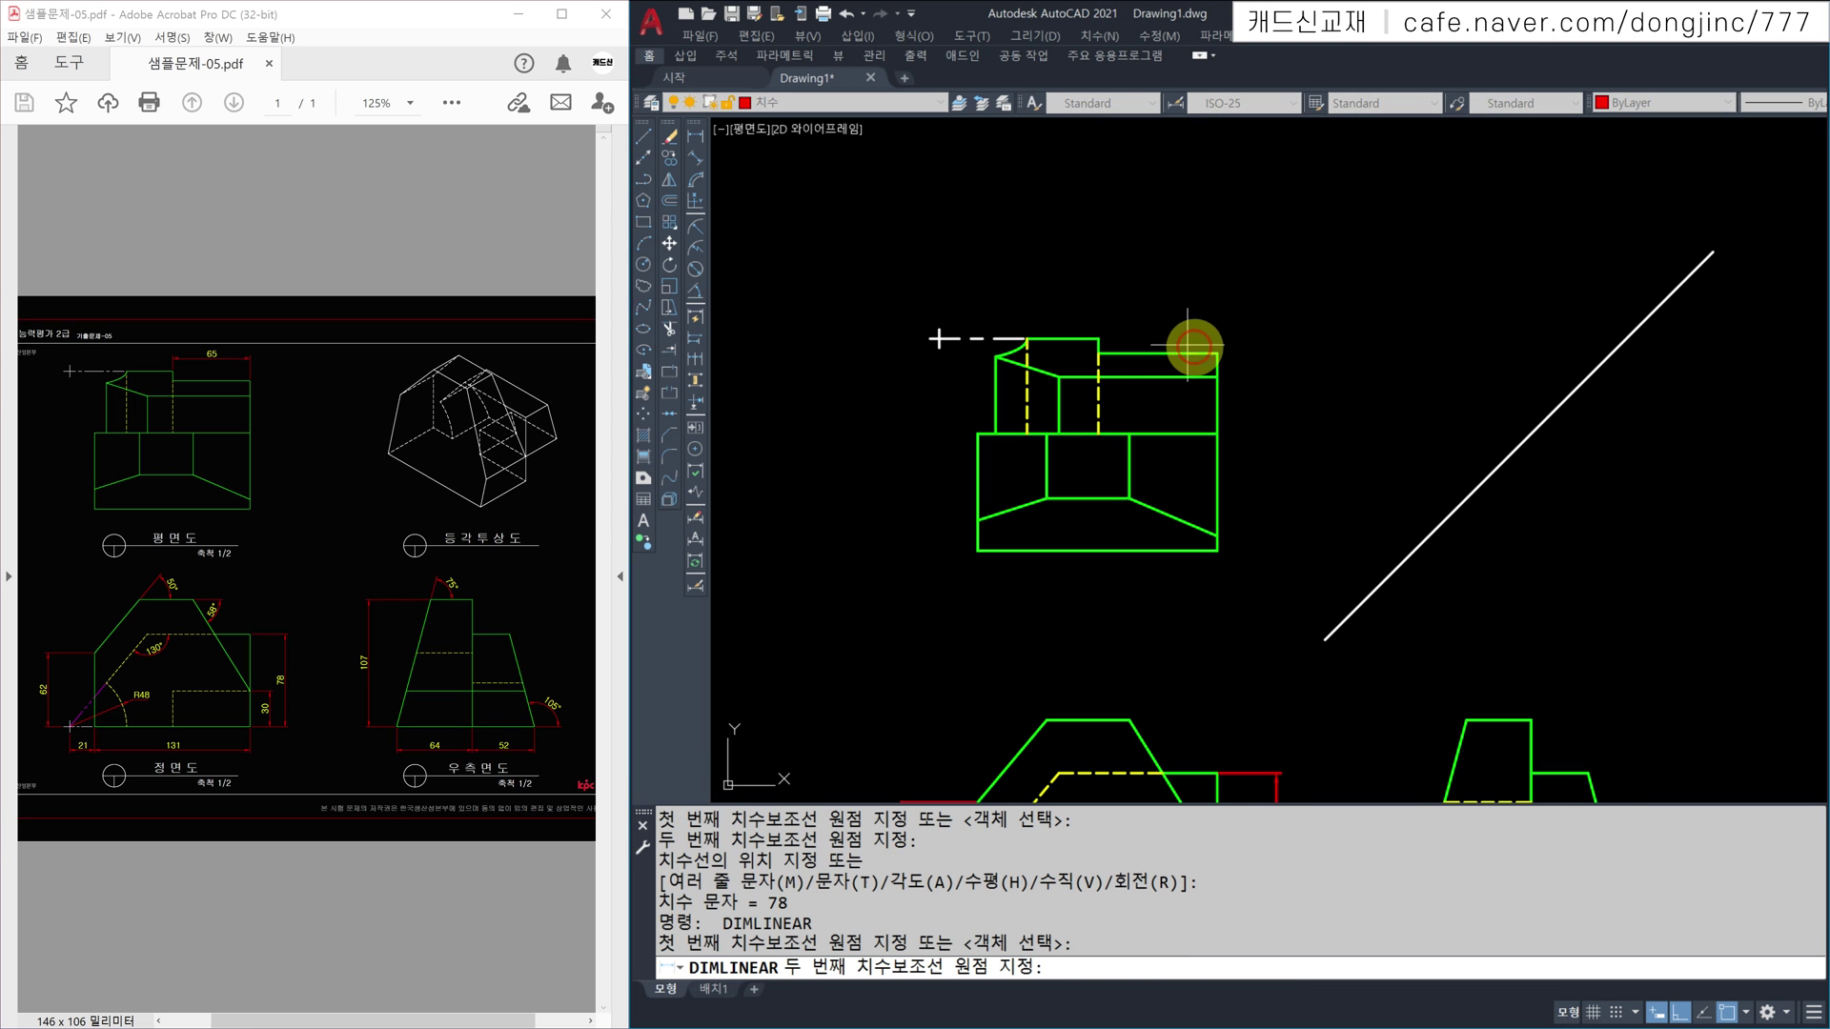
pyautogui.click(1098, 339)
pyautogui.click(1180, 326)
# Step: Add a vertical linear dimension for the full height of the side view, outside its taller sloping edge
pyautogui.moveTo(1269, 571); pyautogui.dragTo(1169, 290, button='middle')
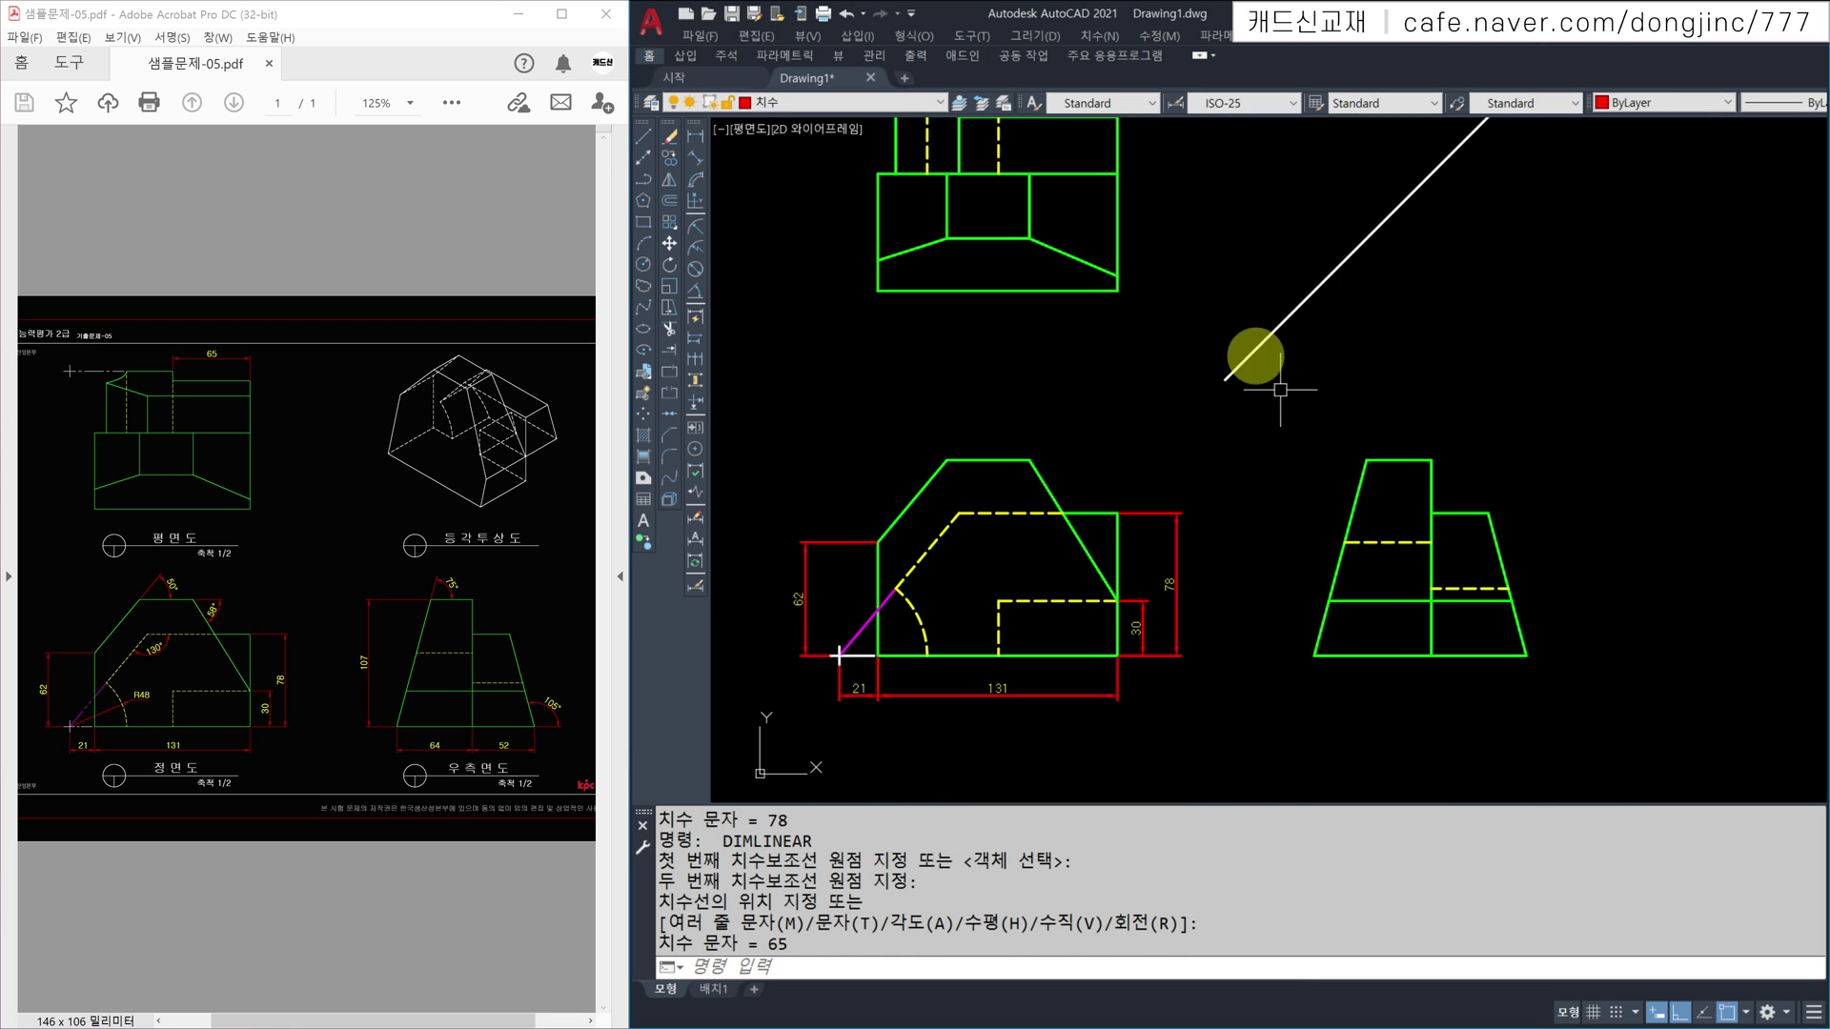
pyautogui.press('Return')
pyautogui.click(1365, 460)
pyautogui.click(1314, 656)
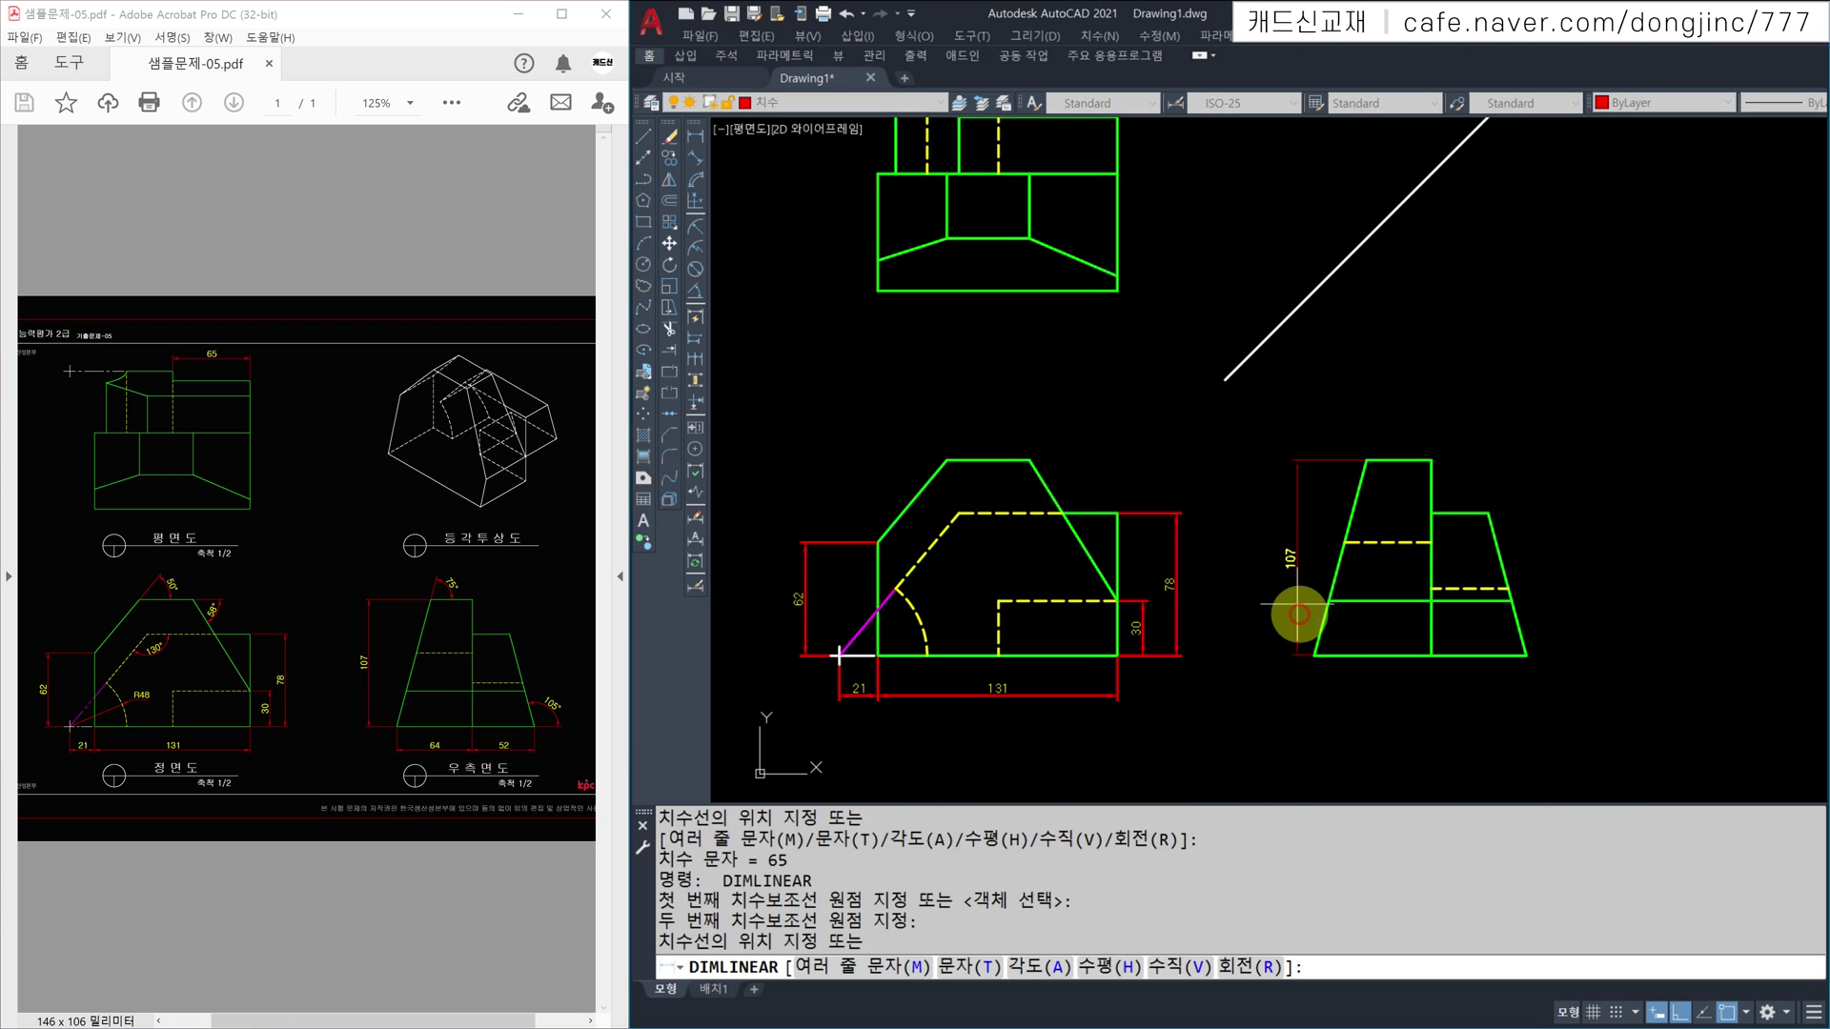
pyautogui.click(1288, 598)
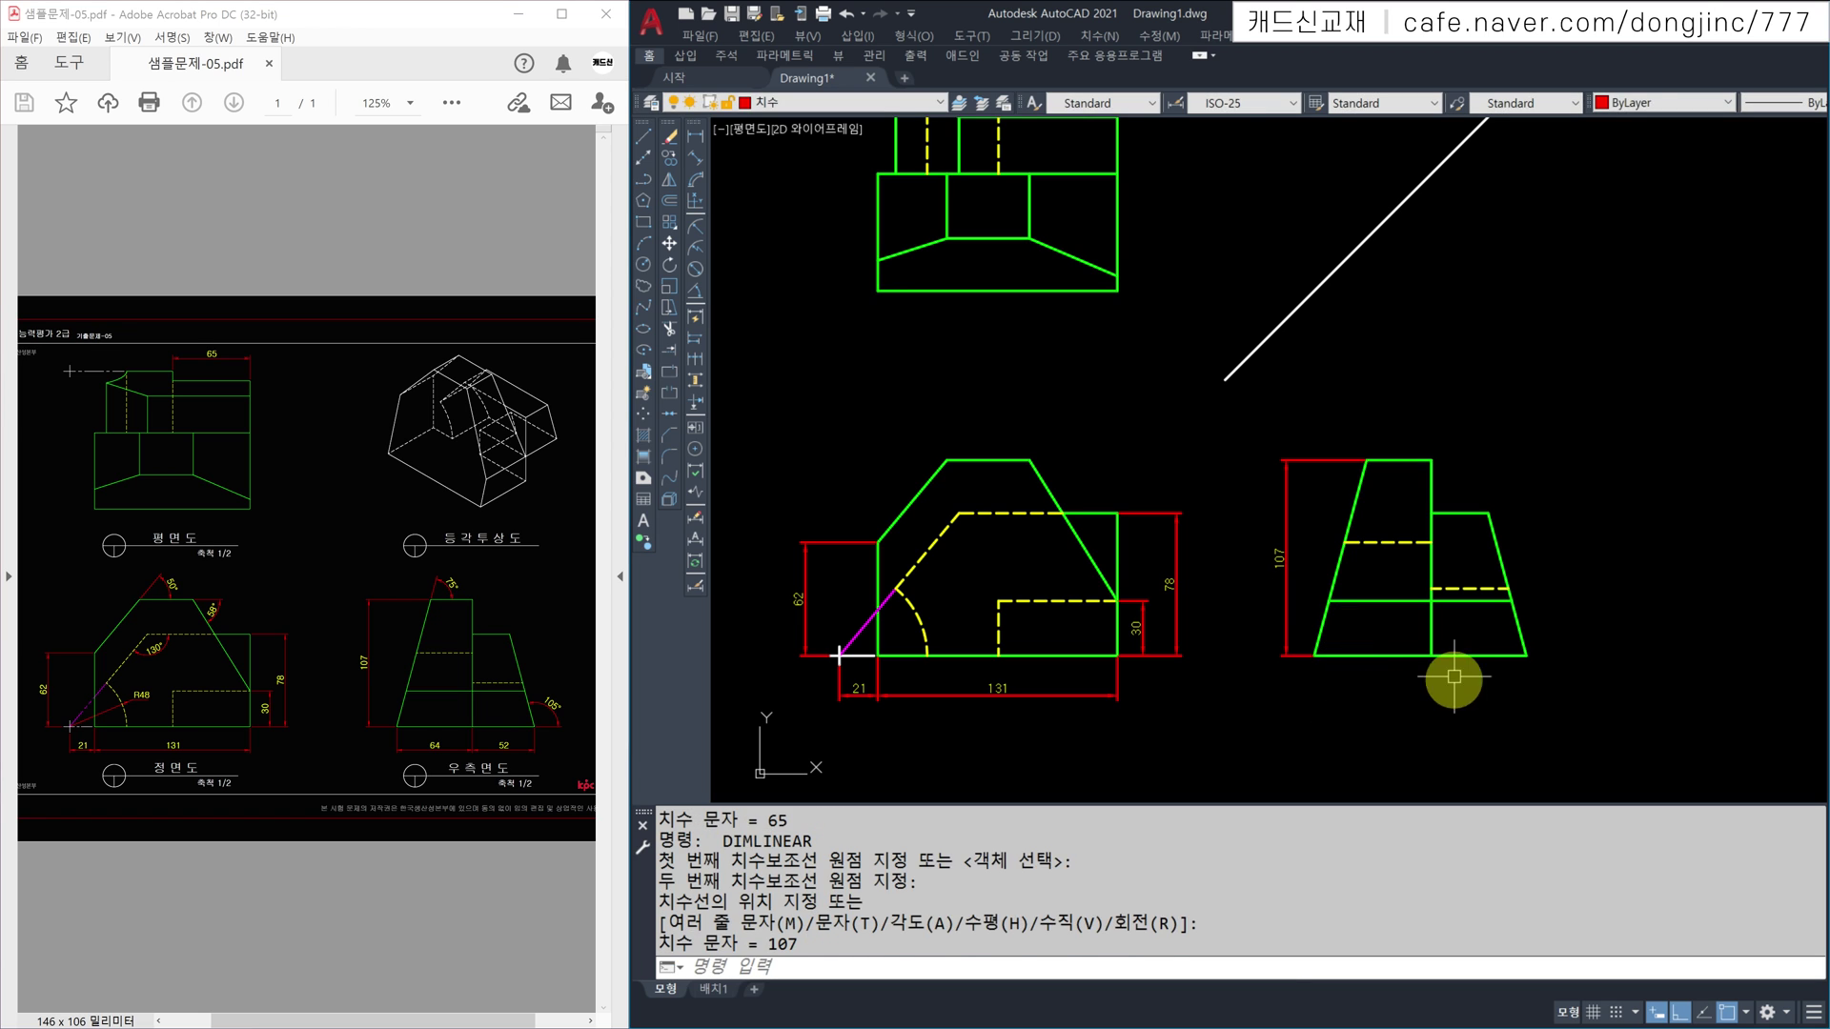
# Step: Add two linear dimensions below the side view, from each outer base corner to the middle vertical line
pyautogui.press('Return')
pyautogui.click(1526, 656)
pyautogui.click(1431, 655)
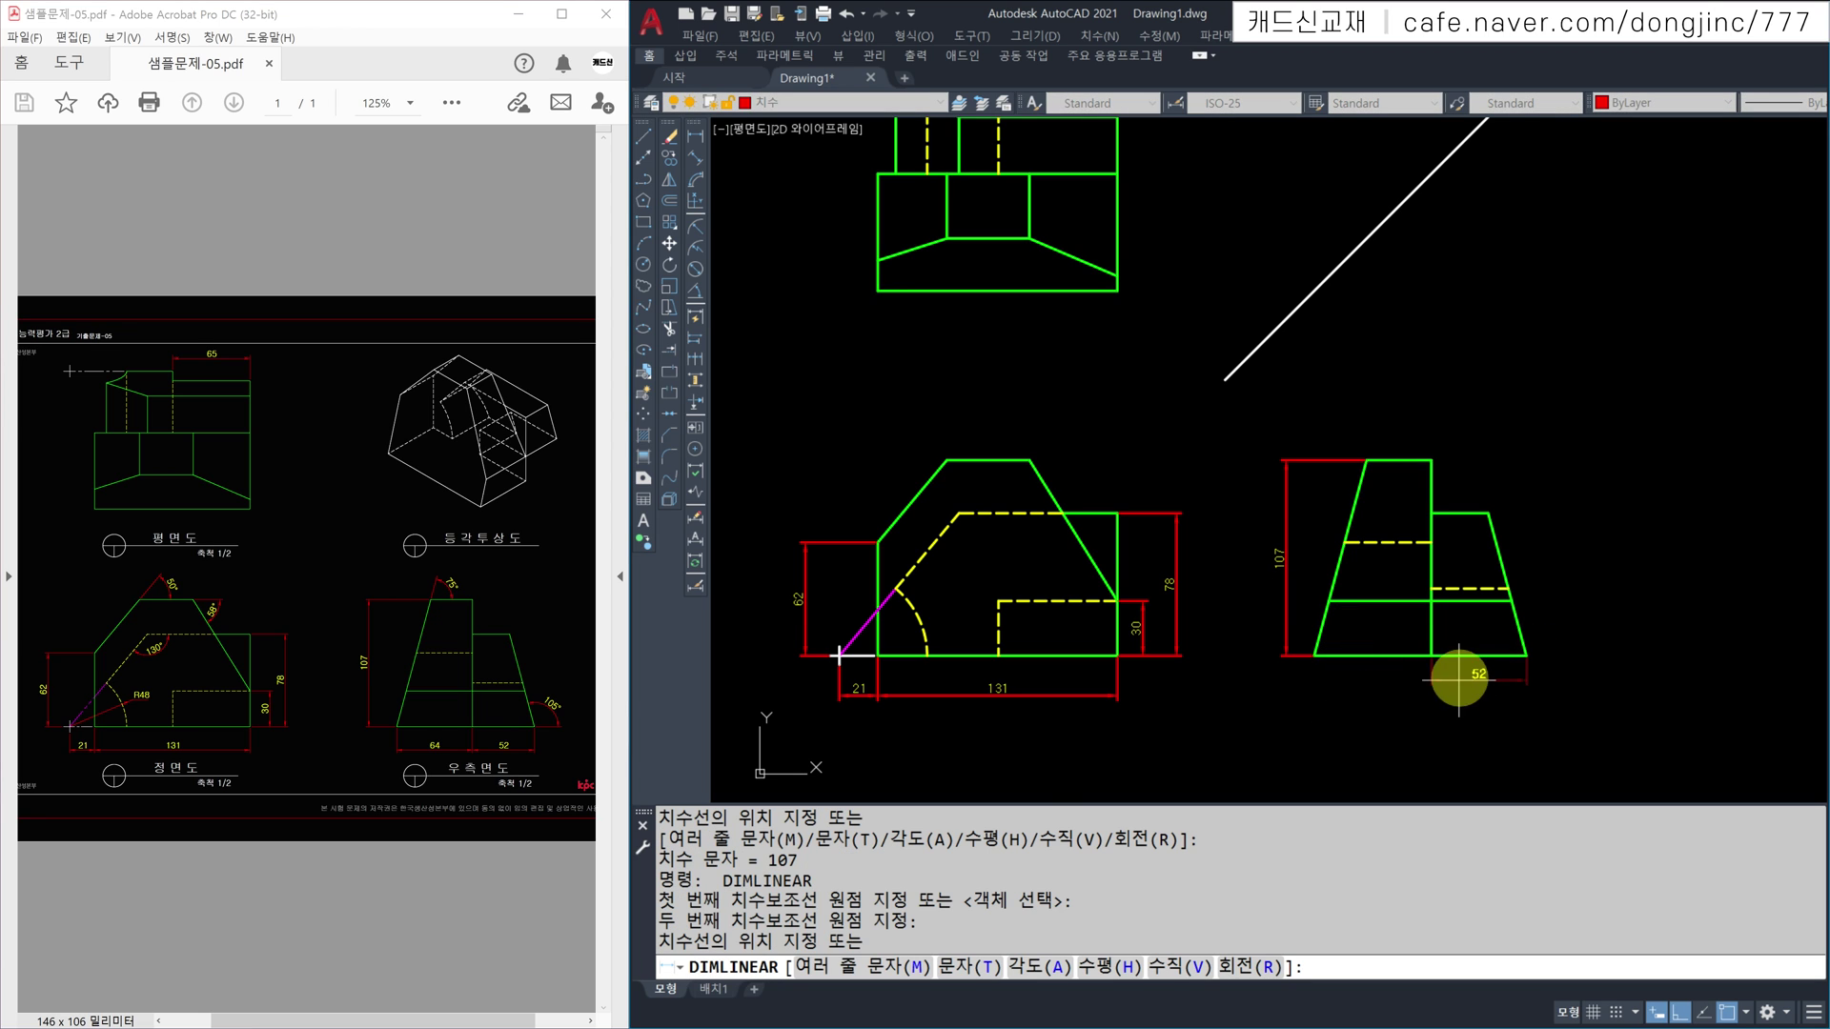
pyautogui.click(1121, 695)
pyautogui.press('Return')
pyautogui.click(1314, 656)
pyautogui.click(1431, 655)
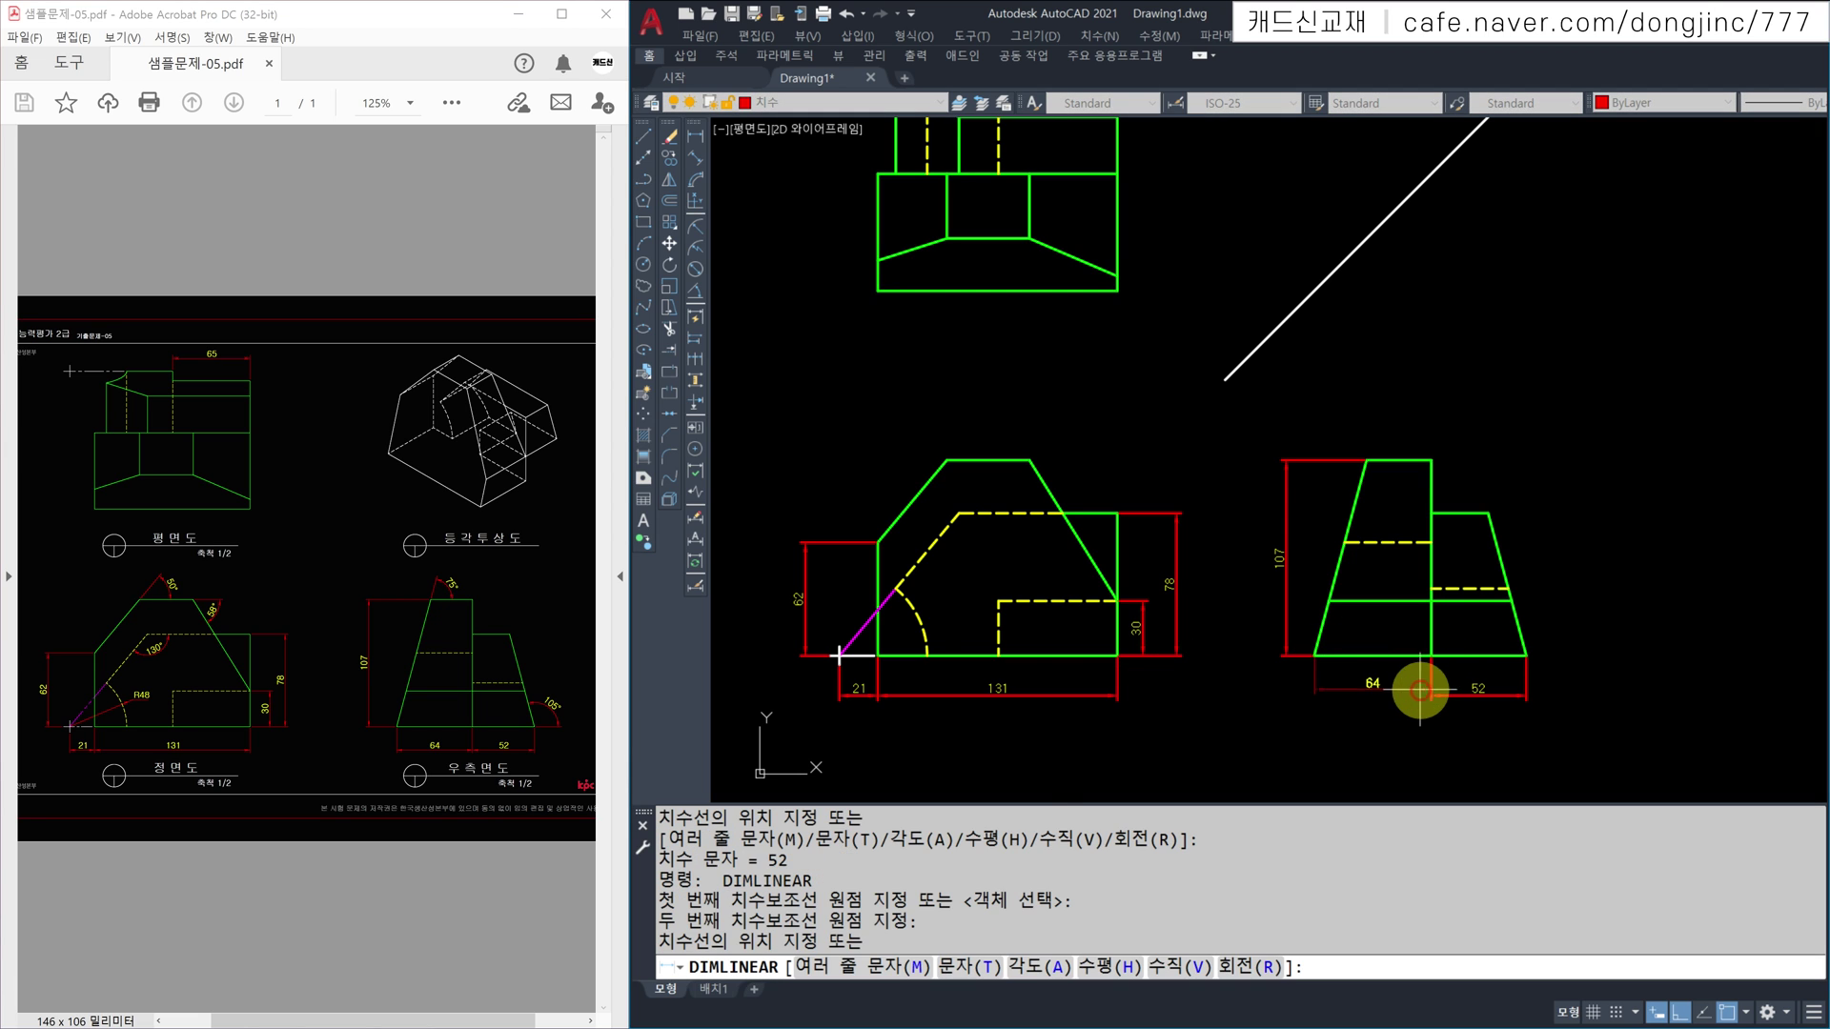
pyautogui.click(1425, 694)
# Step: Stretch the wider base dimension below the side view so its dimension line aligns with the neighbouring one
pyautogui.scroll(6, 1347, 535)
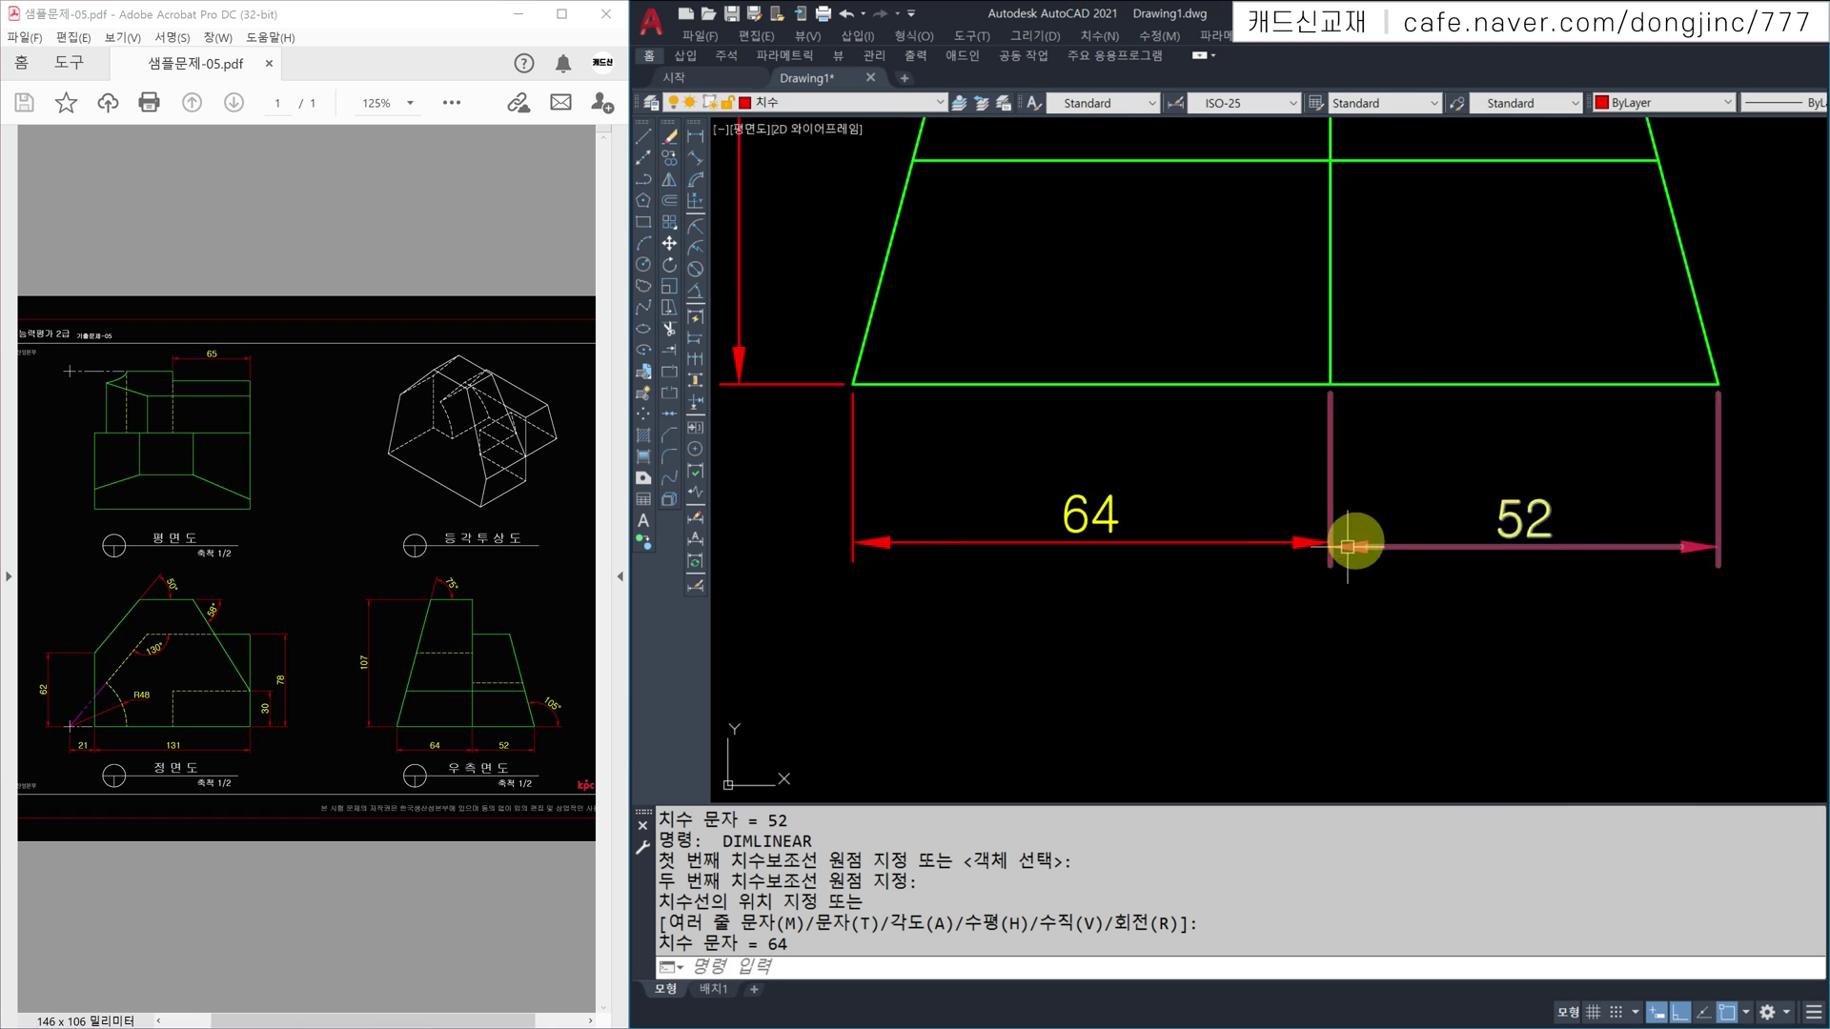
pyautogui.click(1206, 476)
pyautogui.click(1103, 621)
pyautogui.click(1285, 530)
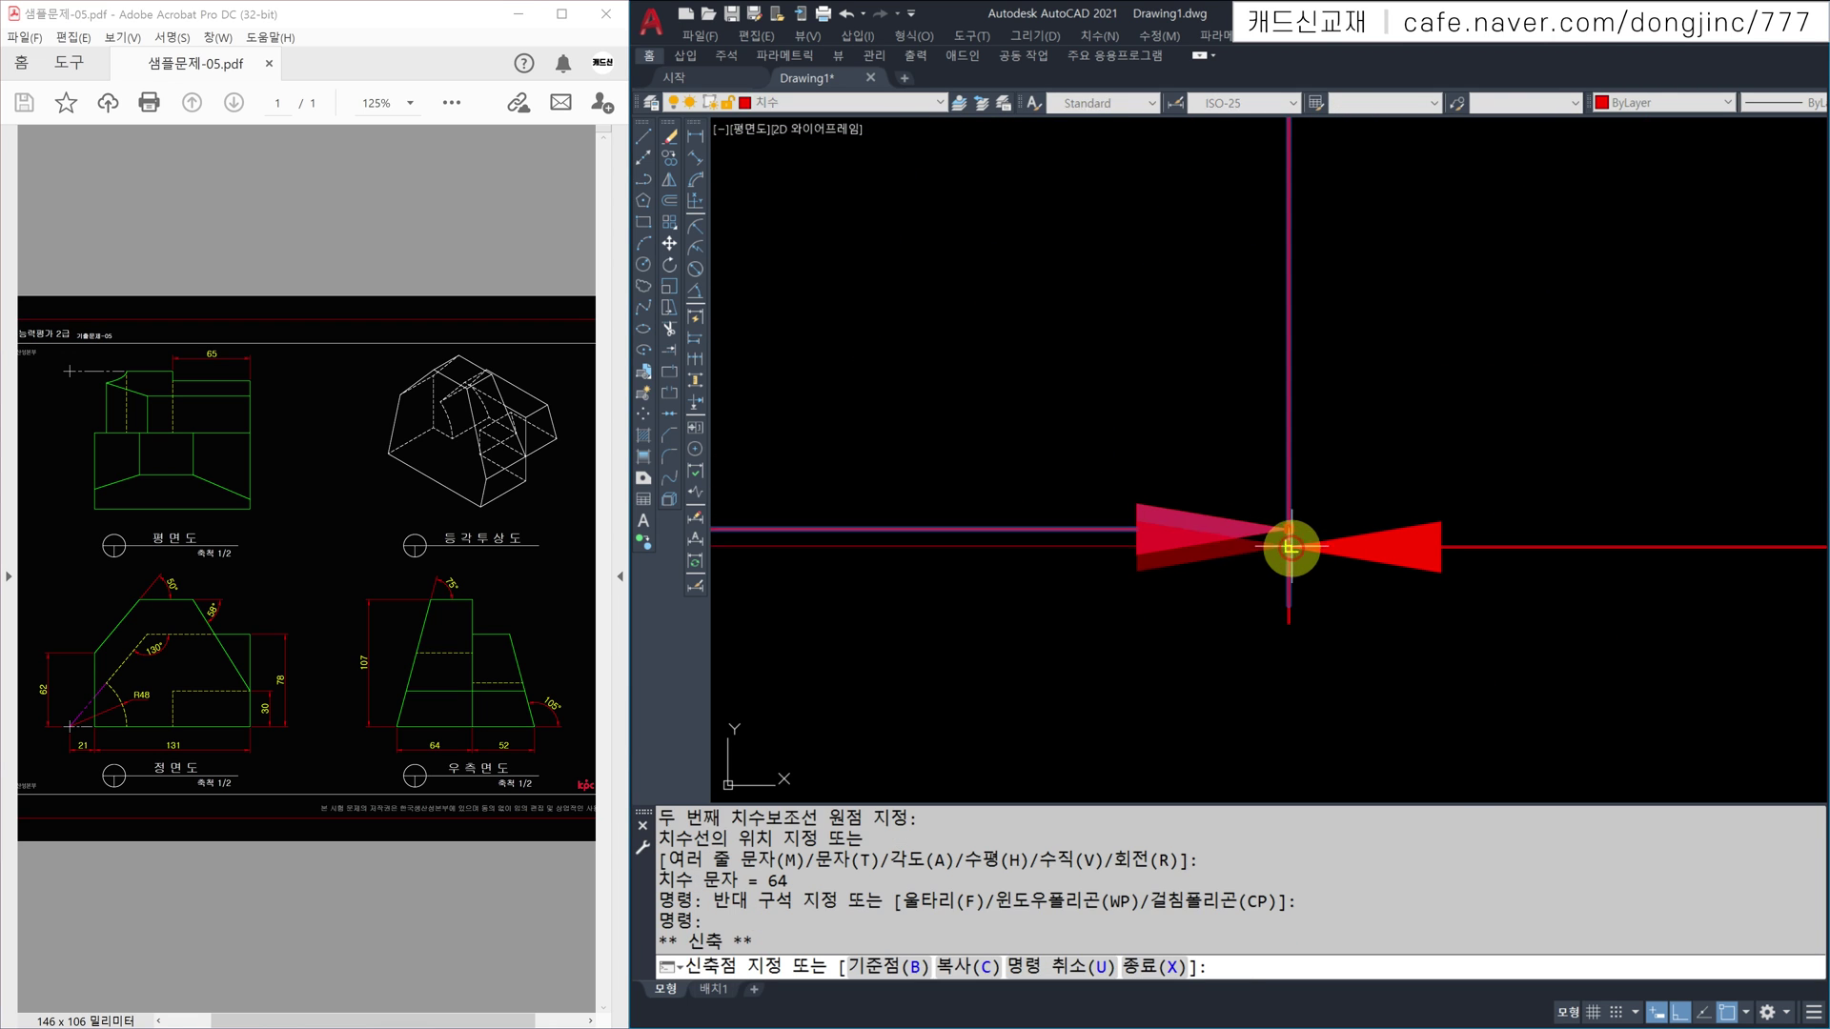
pyautogui.press('Escape')
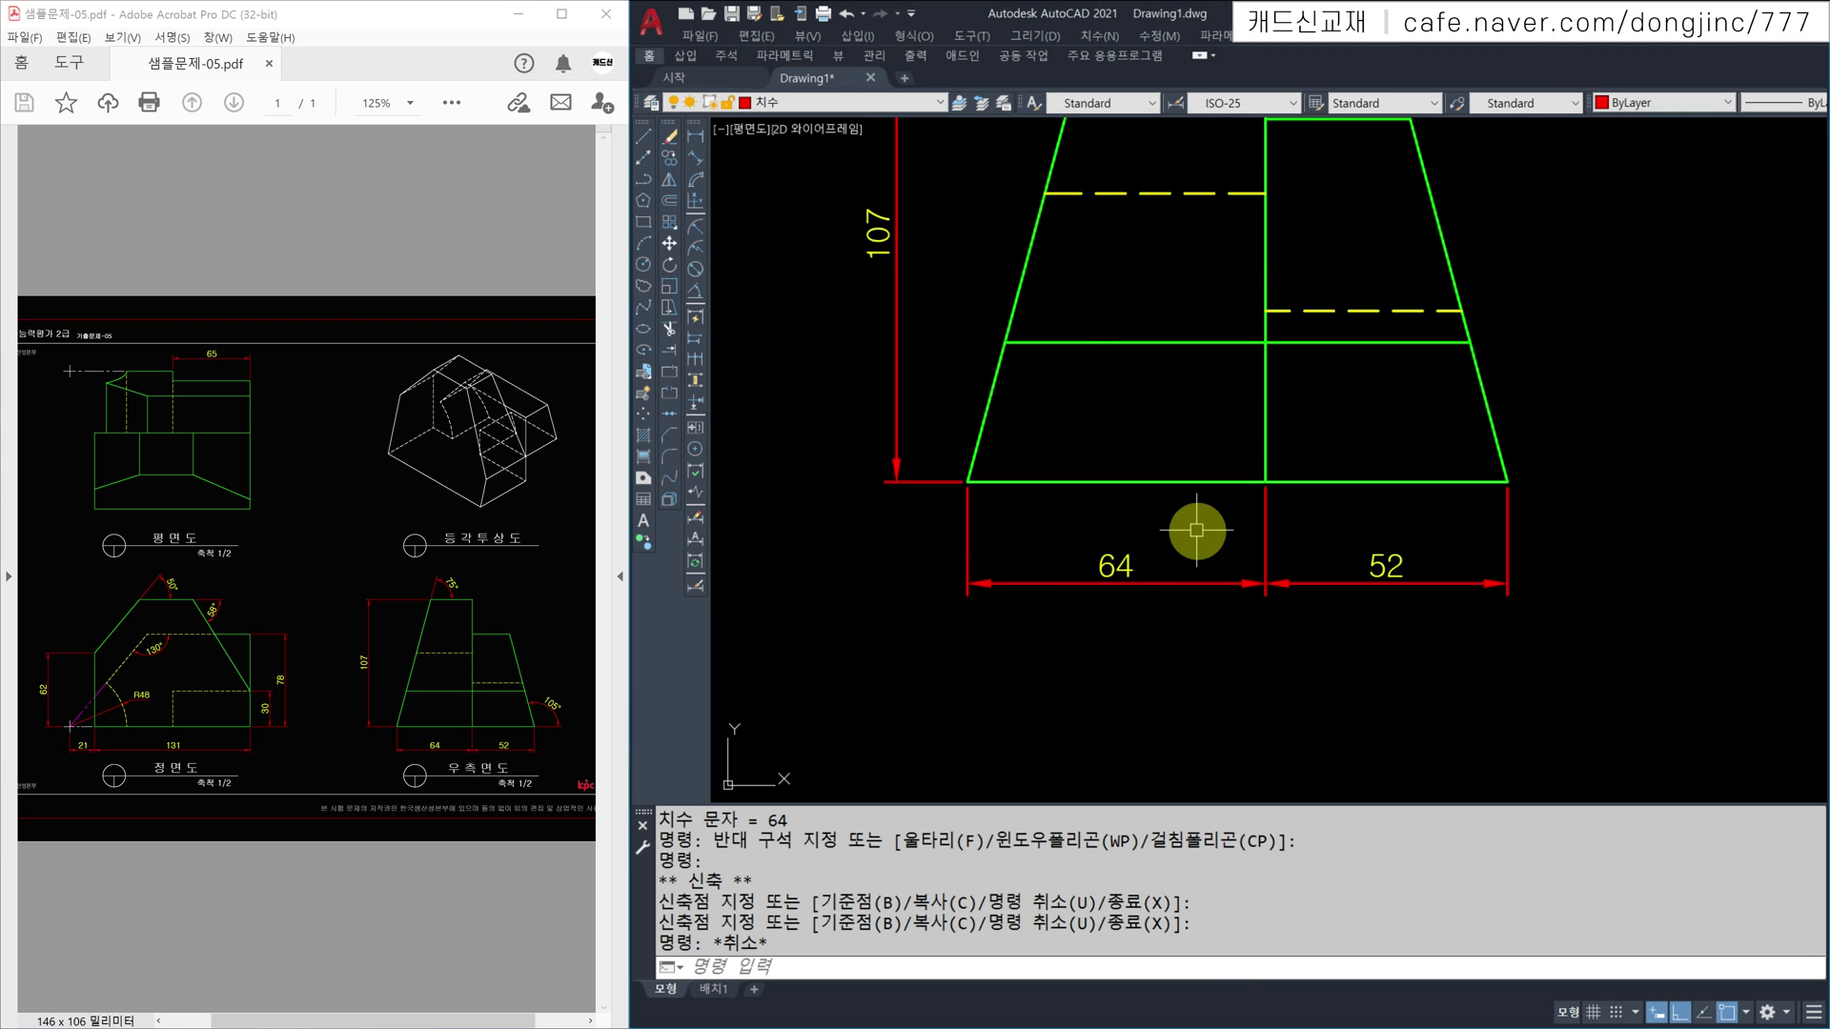
# Step: Add an angular dimension outside the side view between the base line and the shorter part's sloping edge
pyautogui.scroll(-2, 1329, 600)
pyautogui.write('DQ')
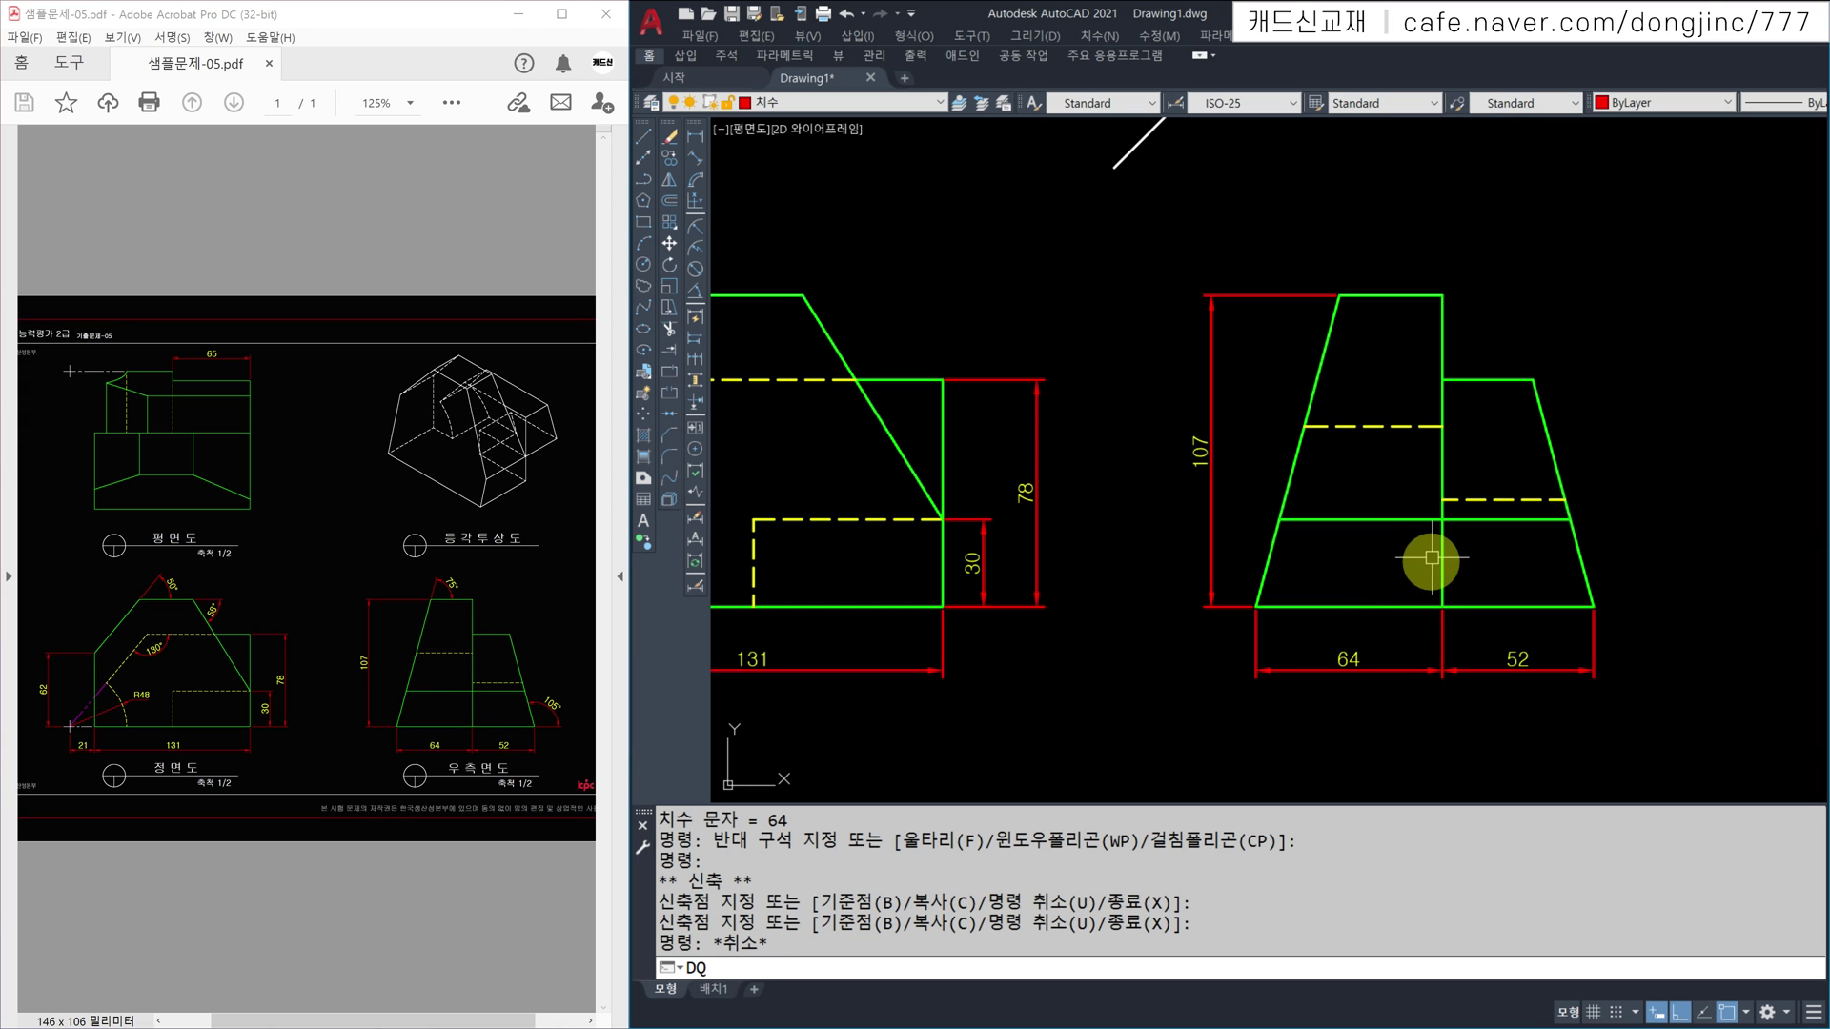
pyautogui.press('Escape')
pyautogui.write('DAN')
pyautogui.press('Return')
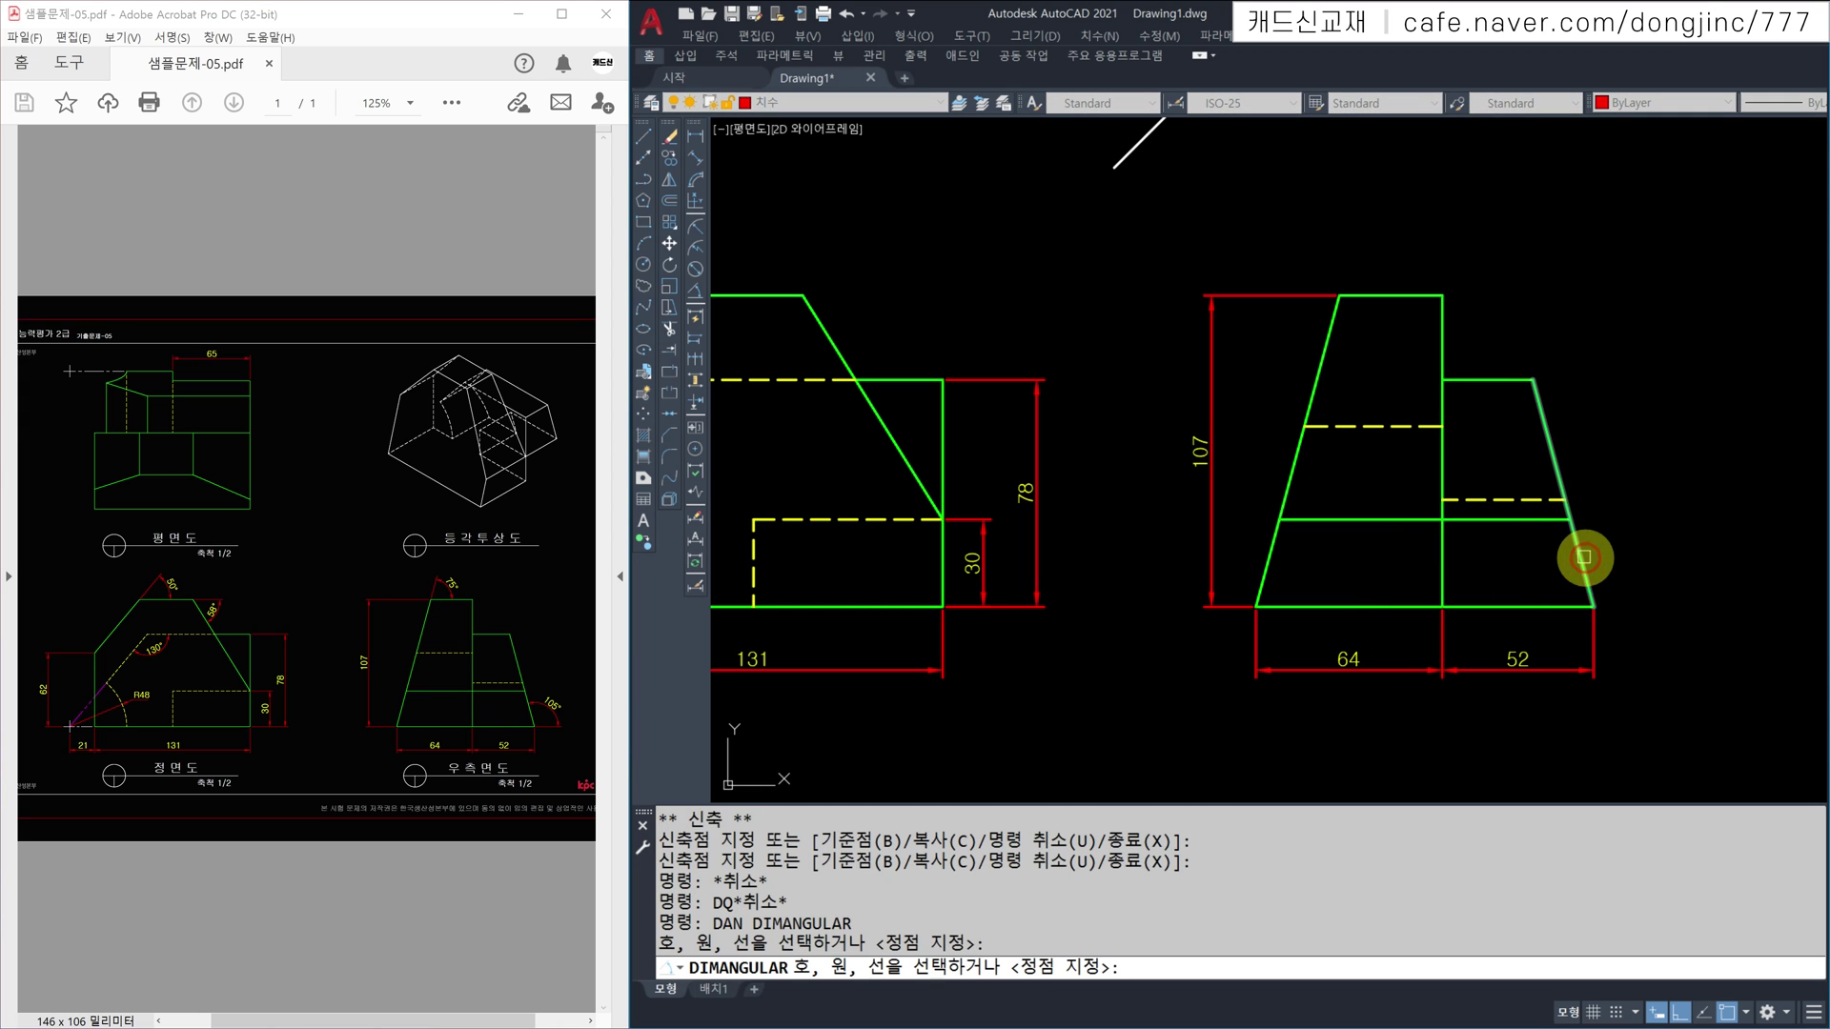
pyautogui.click(1579, 561)
pyautogui.click(1566, 605)
pyautogui.click(1632, 584)
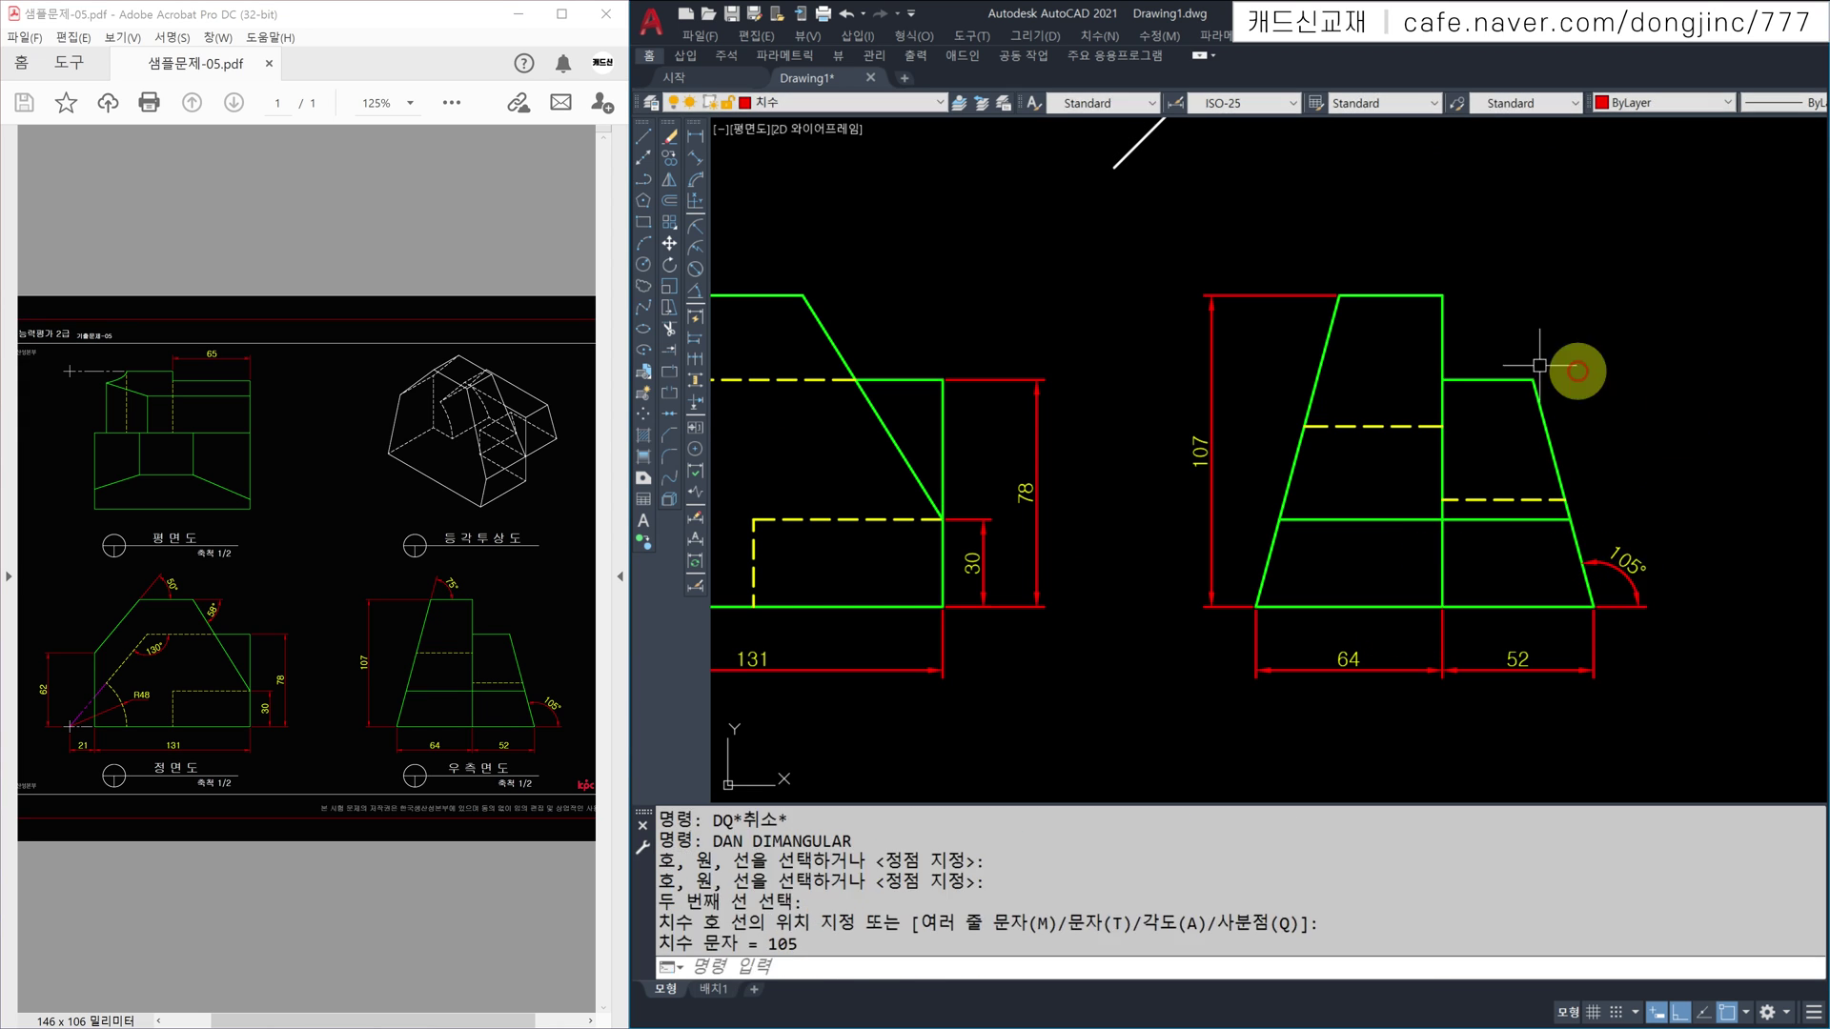
# Step: Add an angular dimension above the side view between its top edge and the taller sloping edge
pyautogui.press('Return')
pyautogui.click(1379, 298)
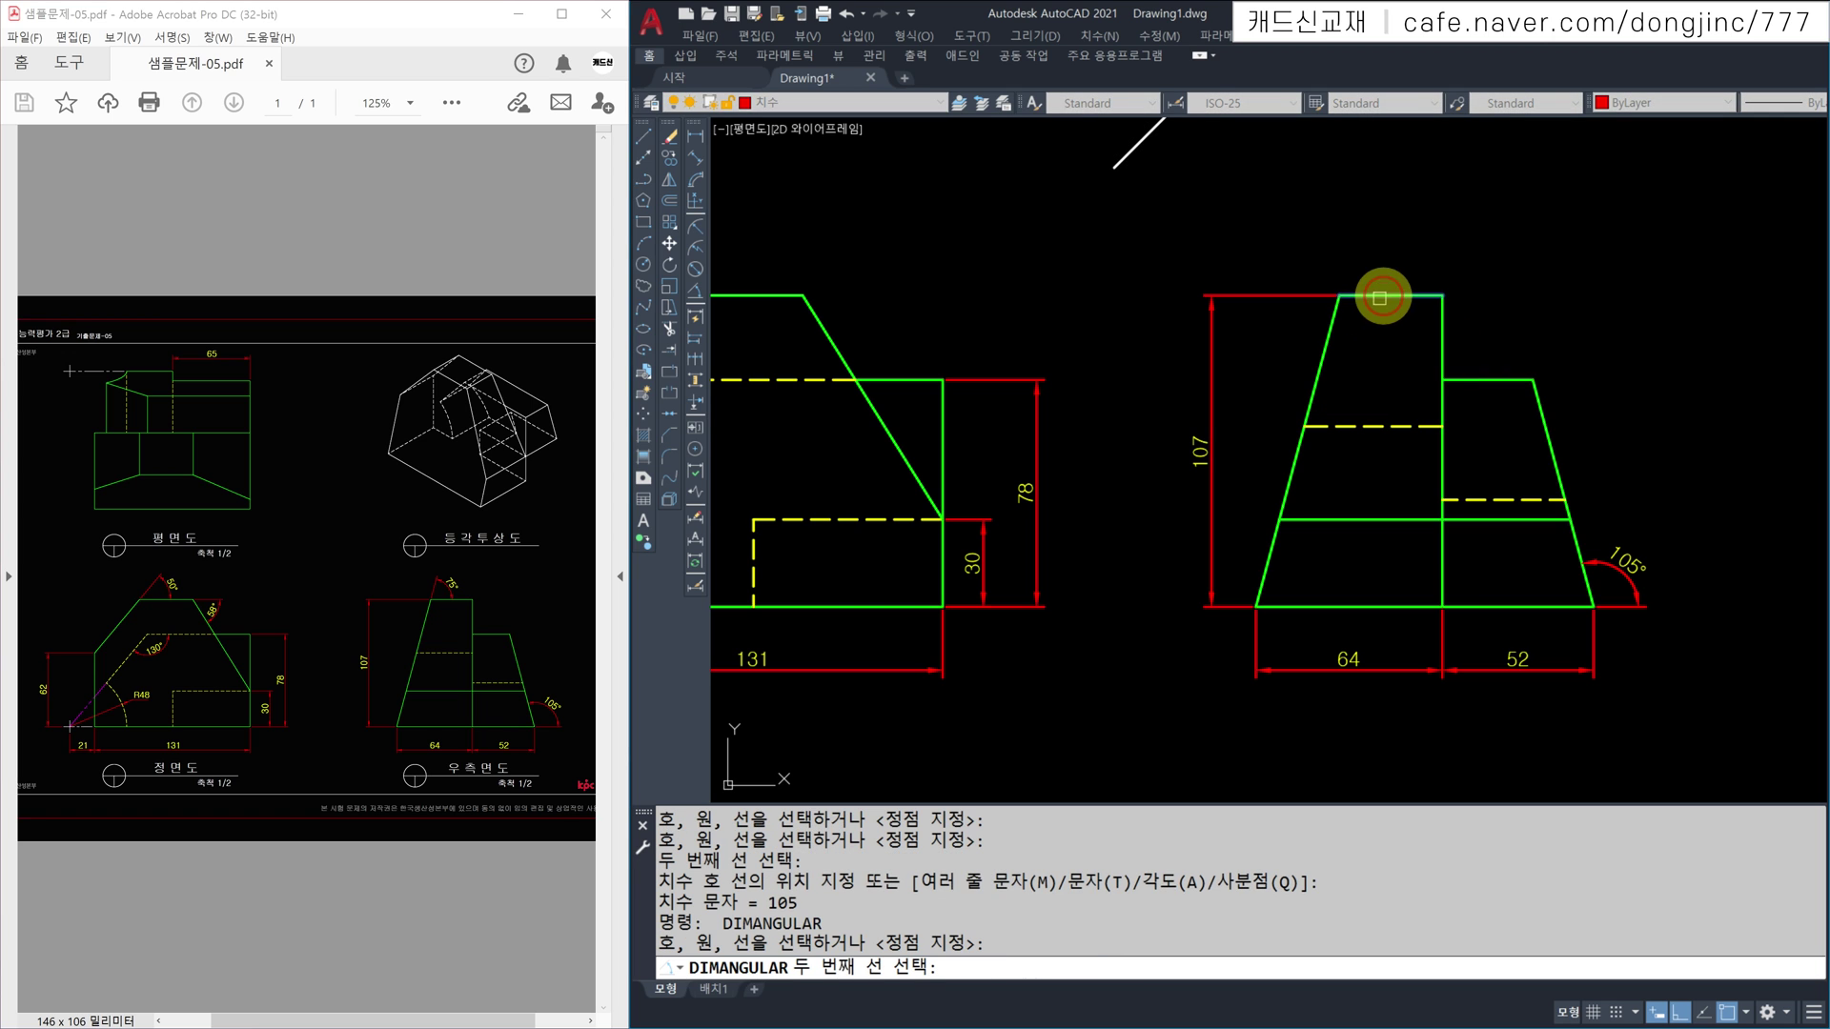
pyautogui.click(1330, 324)
pyautogui.click(1392, 260)
# Step: Add an angular dimension inside the front view between the hidden sloping line and the upper hidden horizontal line
pyautogui.press('Return')
pyautogui.scroll(-3, 1299, 416)
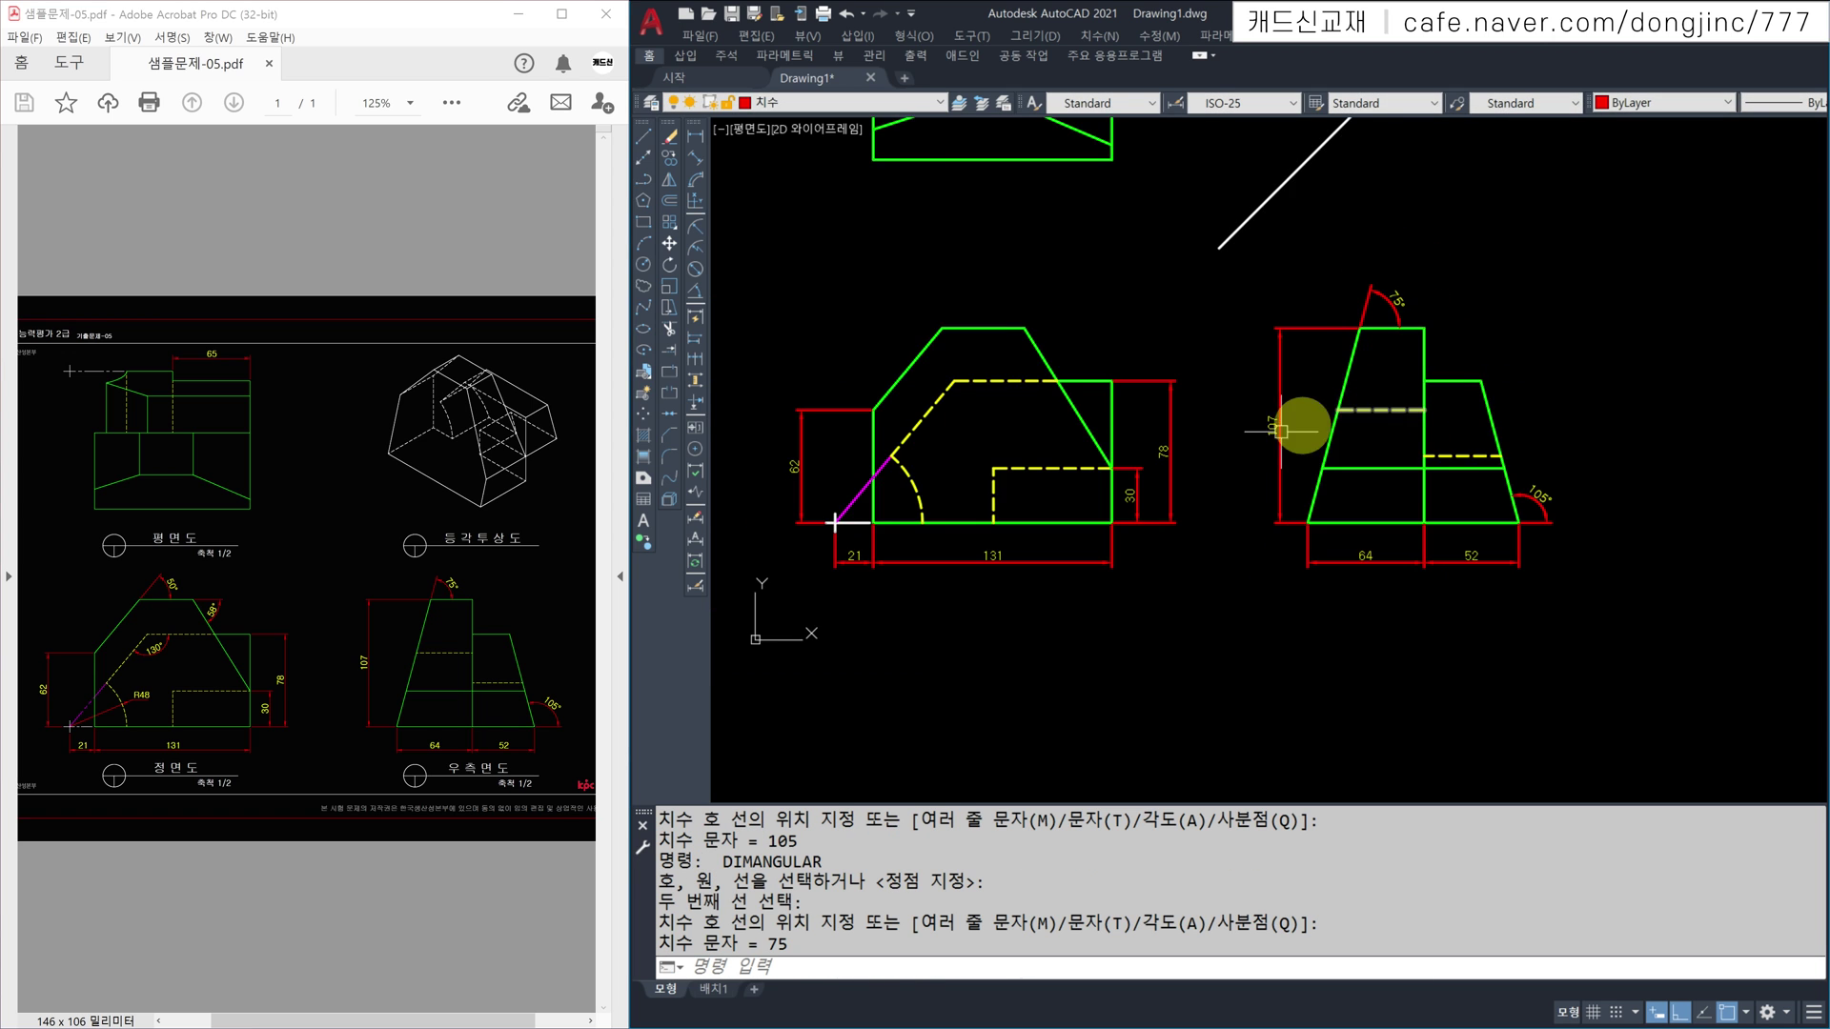
pyautogui.click(1018, 482)
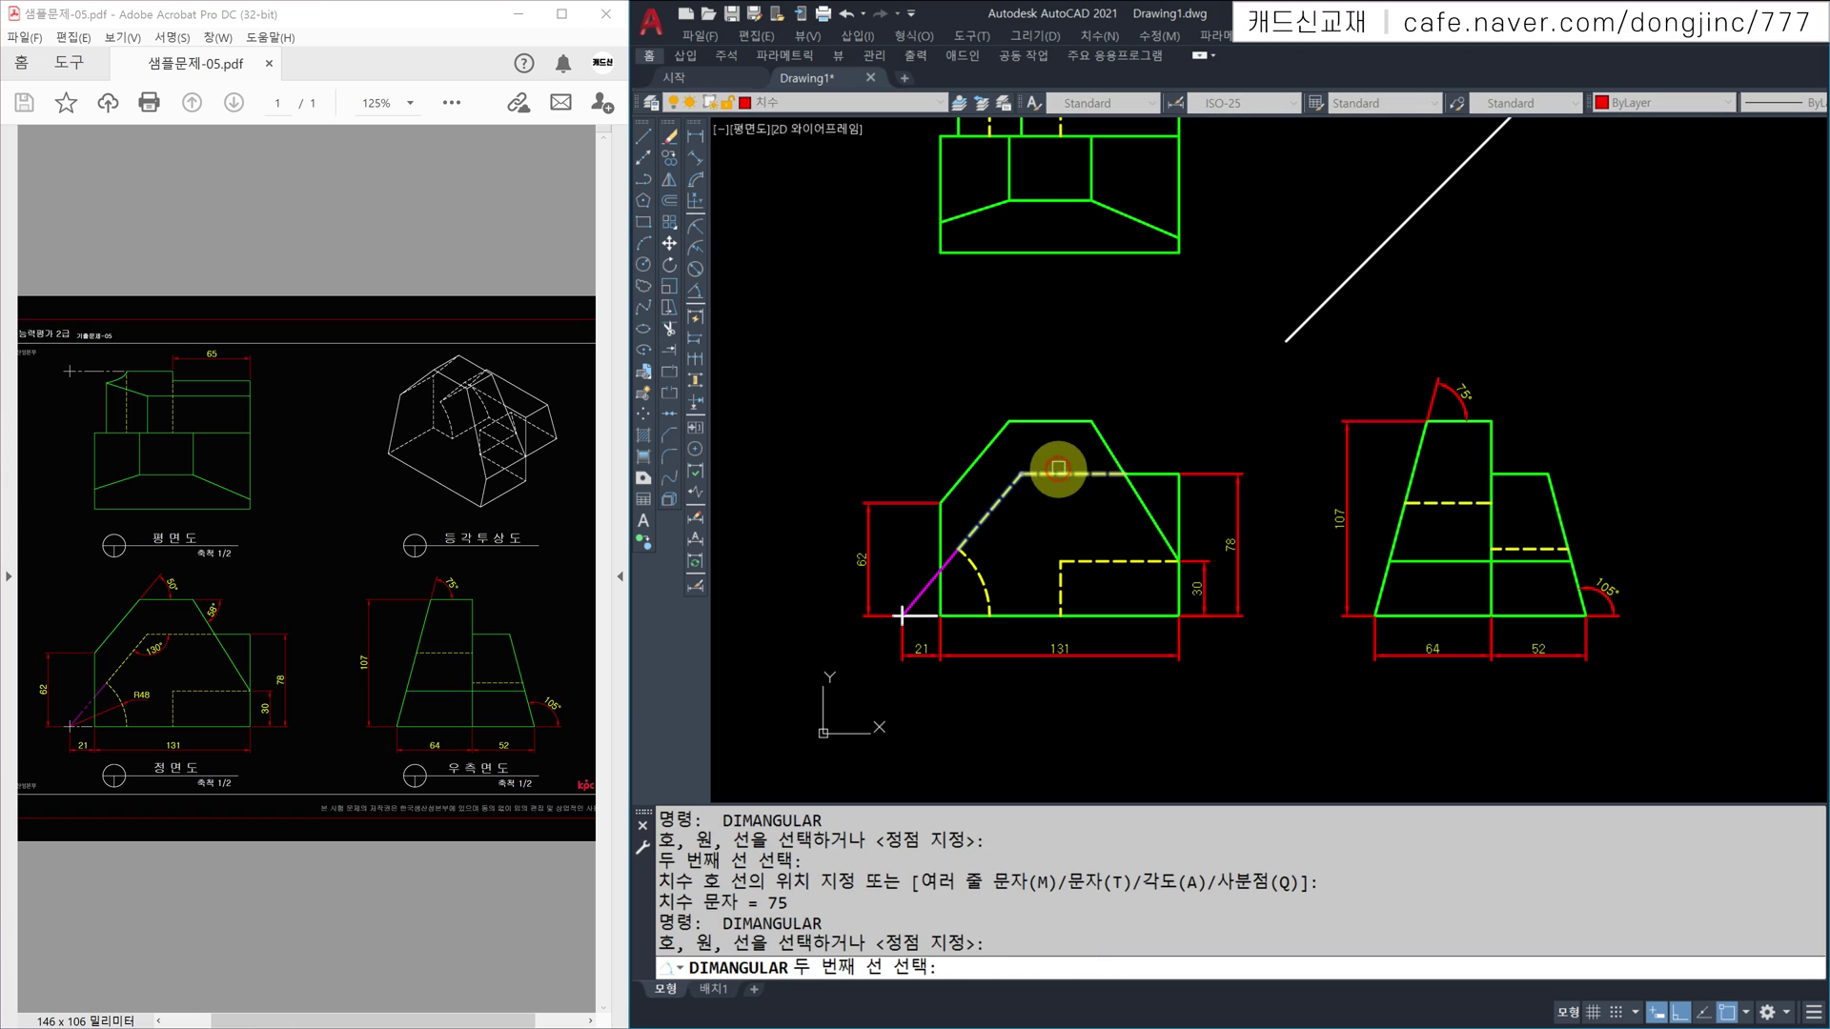
pyautogui.click(1049, 473)
pyautogui.click(1037, 512)
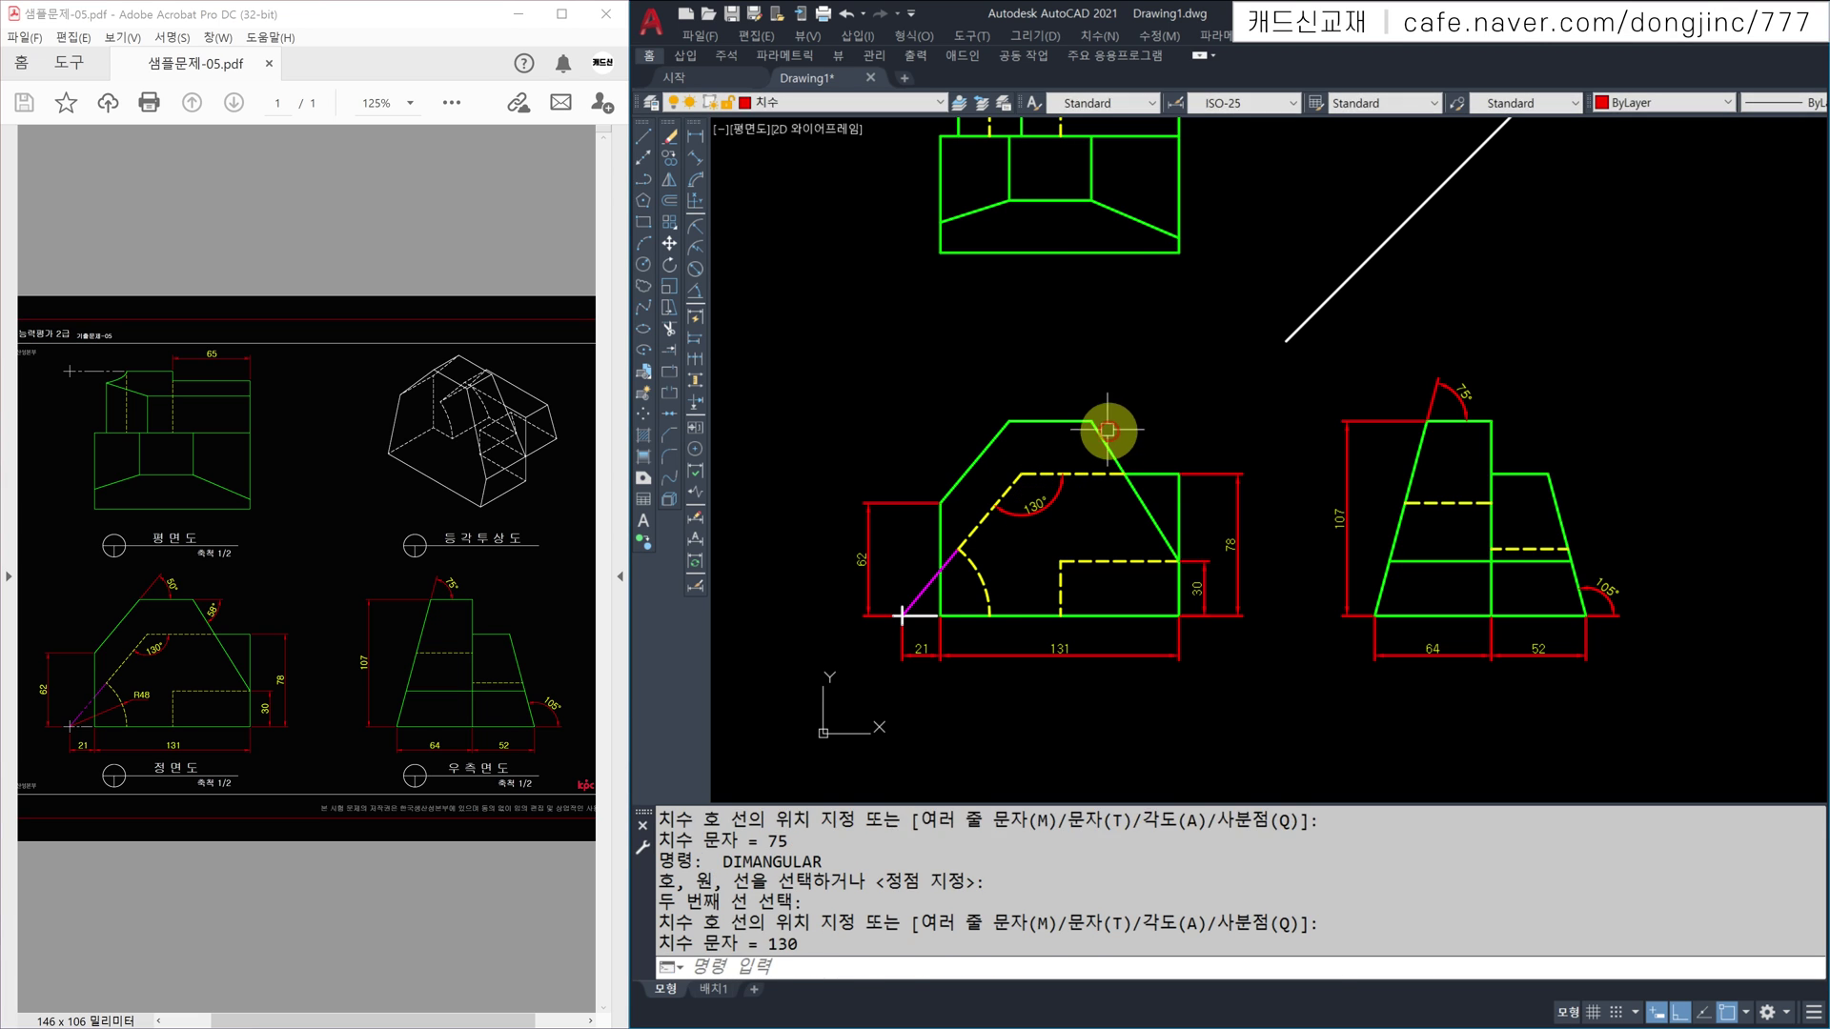
# Step: Add angular dimensions outside the front view between its top edge and each of the two adjoining sloping edges
pyautogui.press('Return')
pyautogui.click(1101, 434)
pyautogui.click(1066, 420)
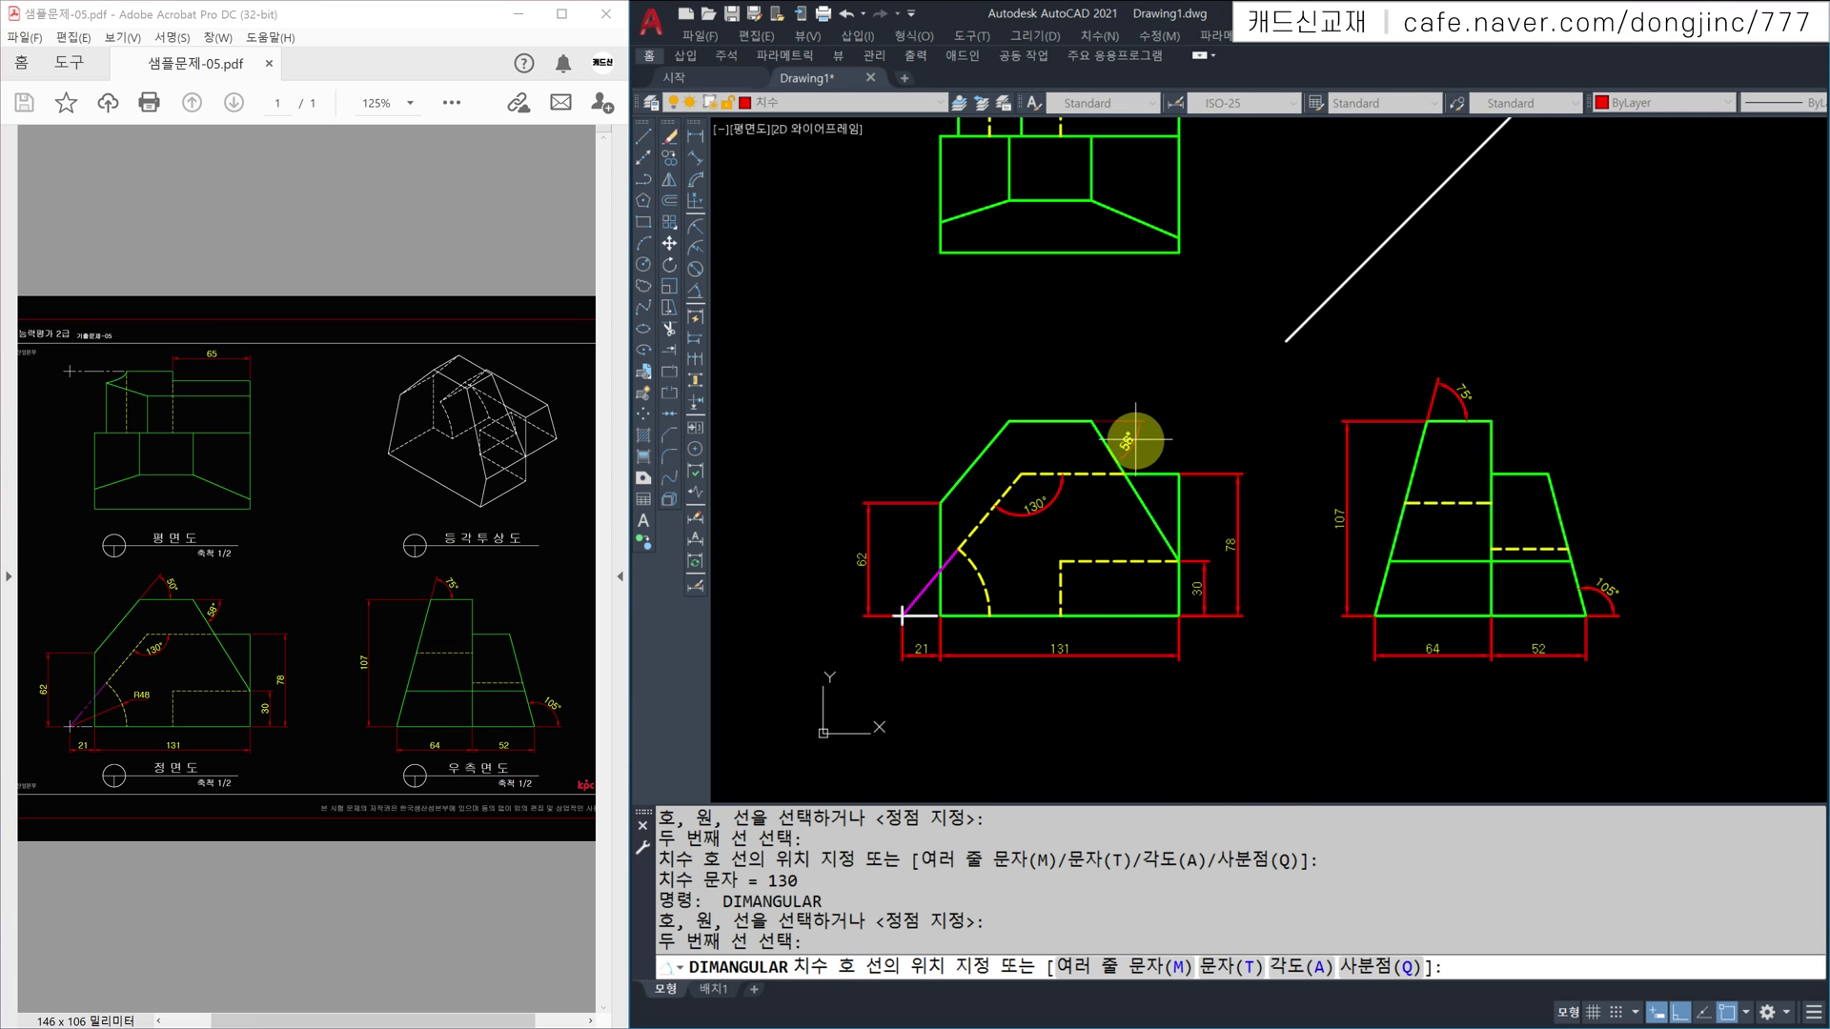
pyautogui.click(1134, 439)
pyautogui.press('Return')
pyautogui.click(1029, 420)
pyautogui.click(998, 432)
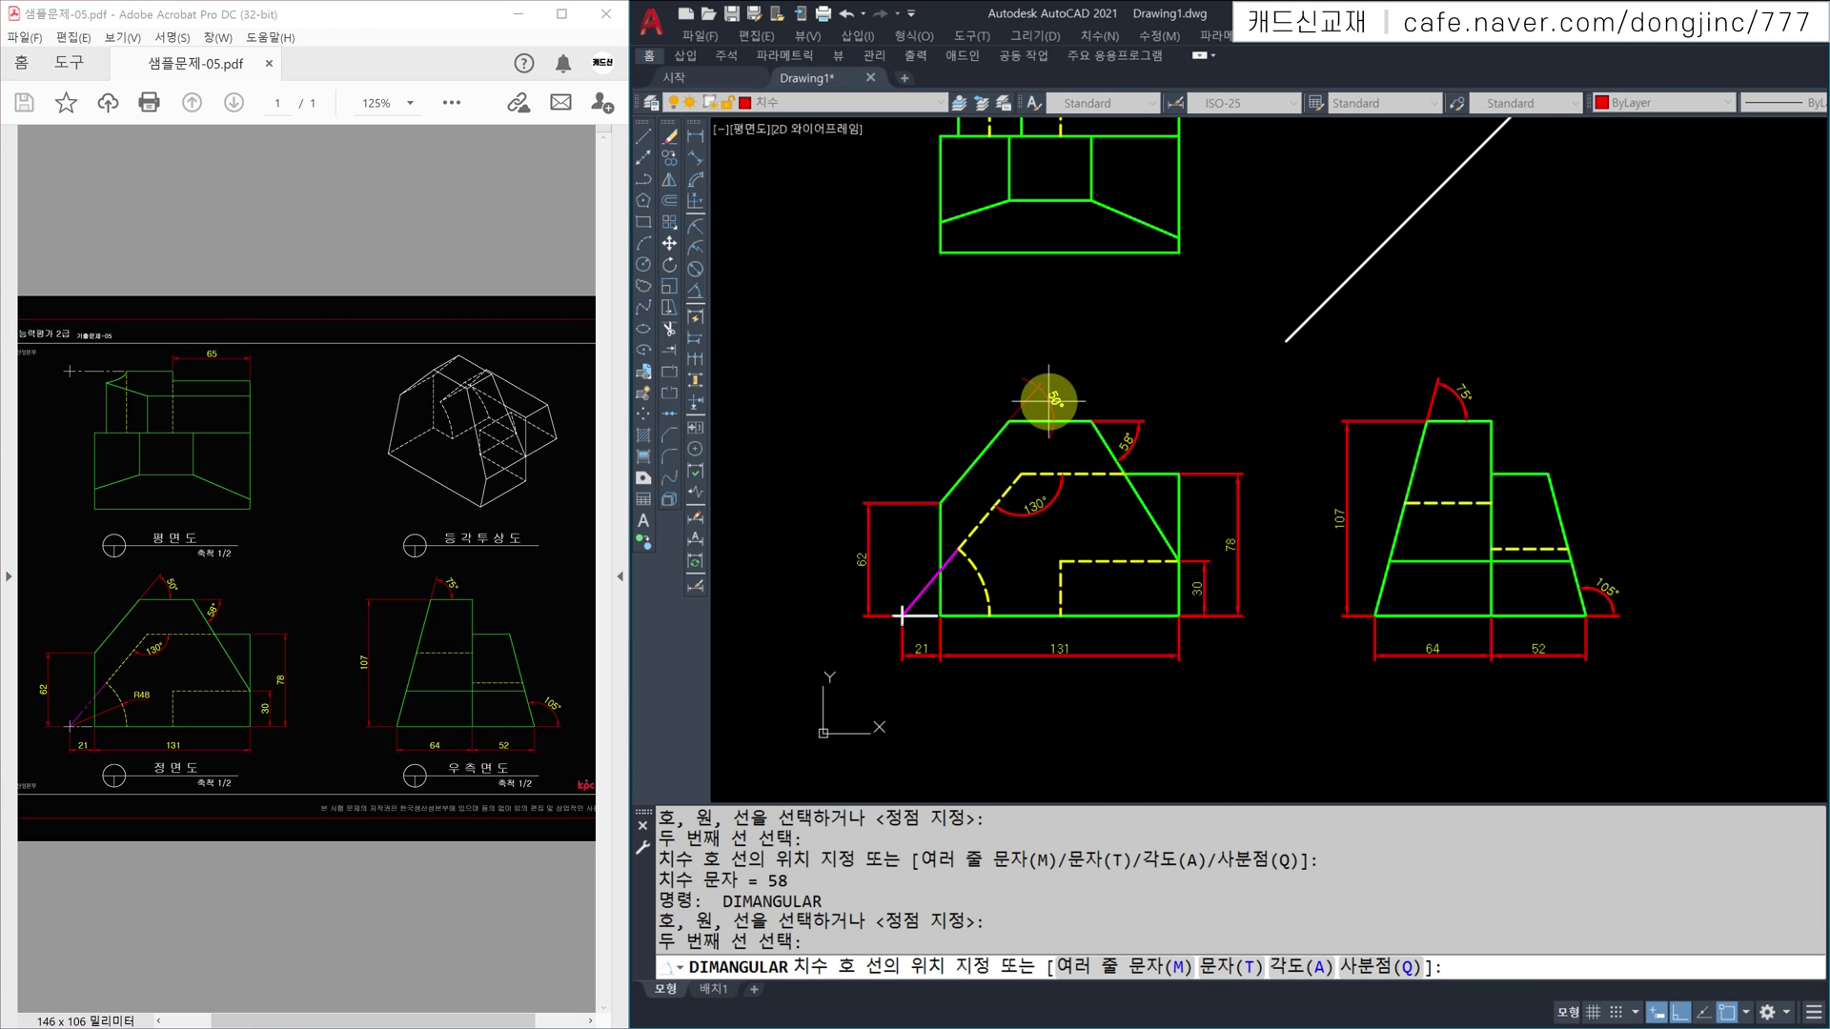
pyautogui.click(1058, 400)
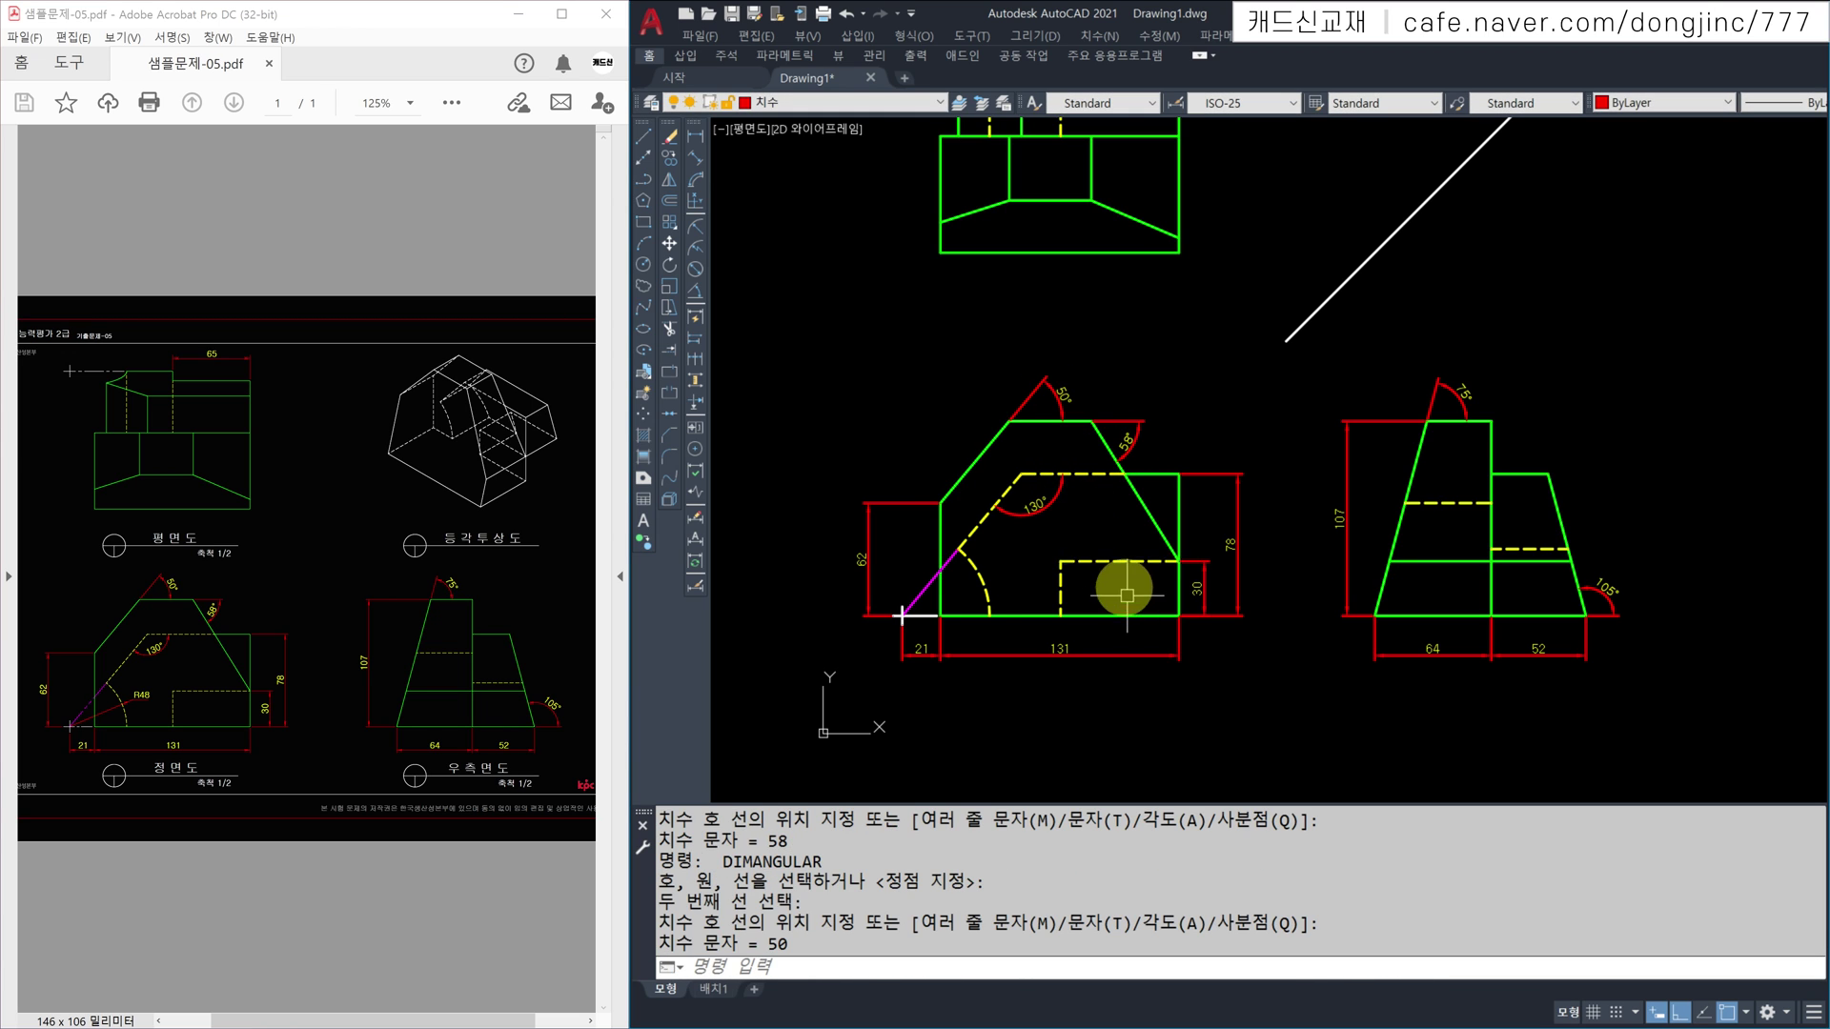
pyautogui.write('DR')
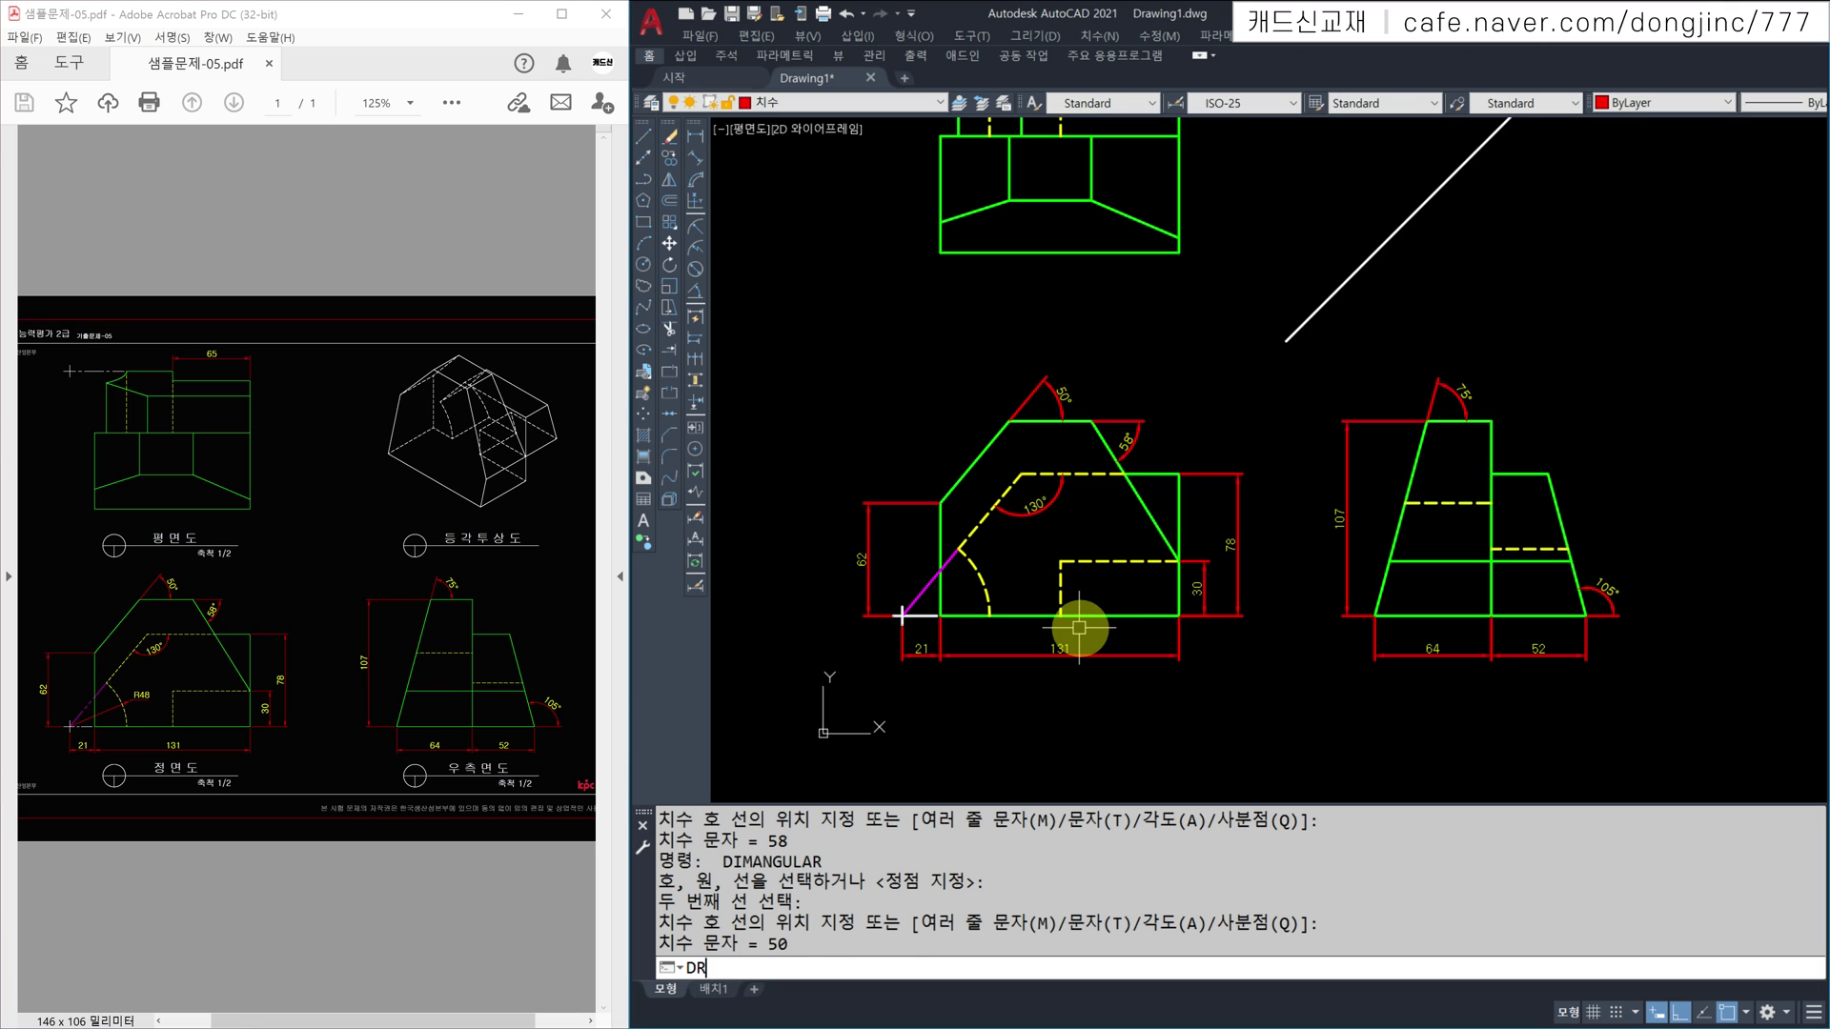
pyautogui.write('A')
pyautogui.press('Return')
pyautogui.click(979, 570)
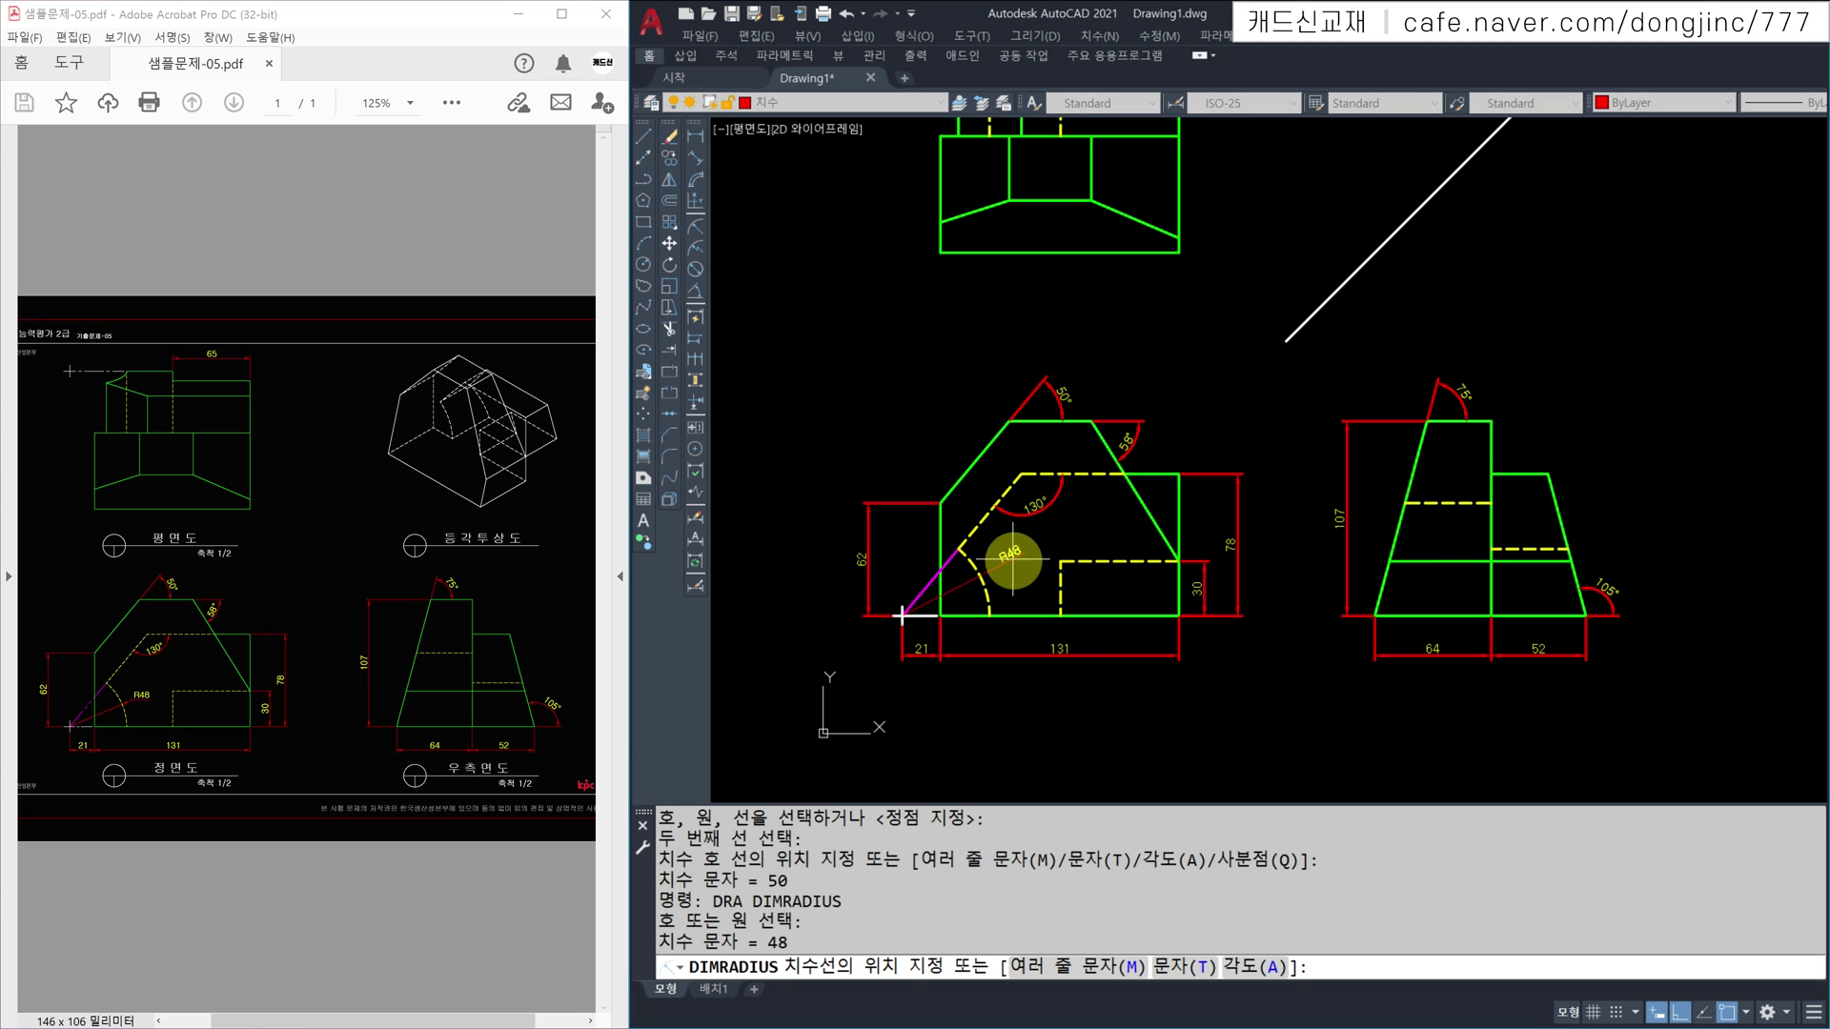
pyautogui.press('Escape')
# Step: Set the text alignment of the ISO-25 dimension style to ISO standard
pyautogui.write('D')
pyautogui.press('Return')
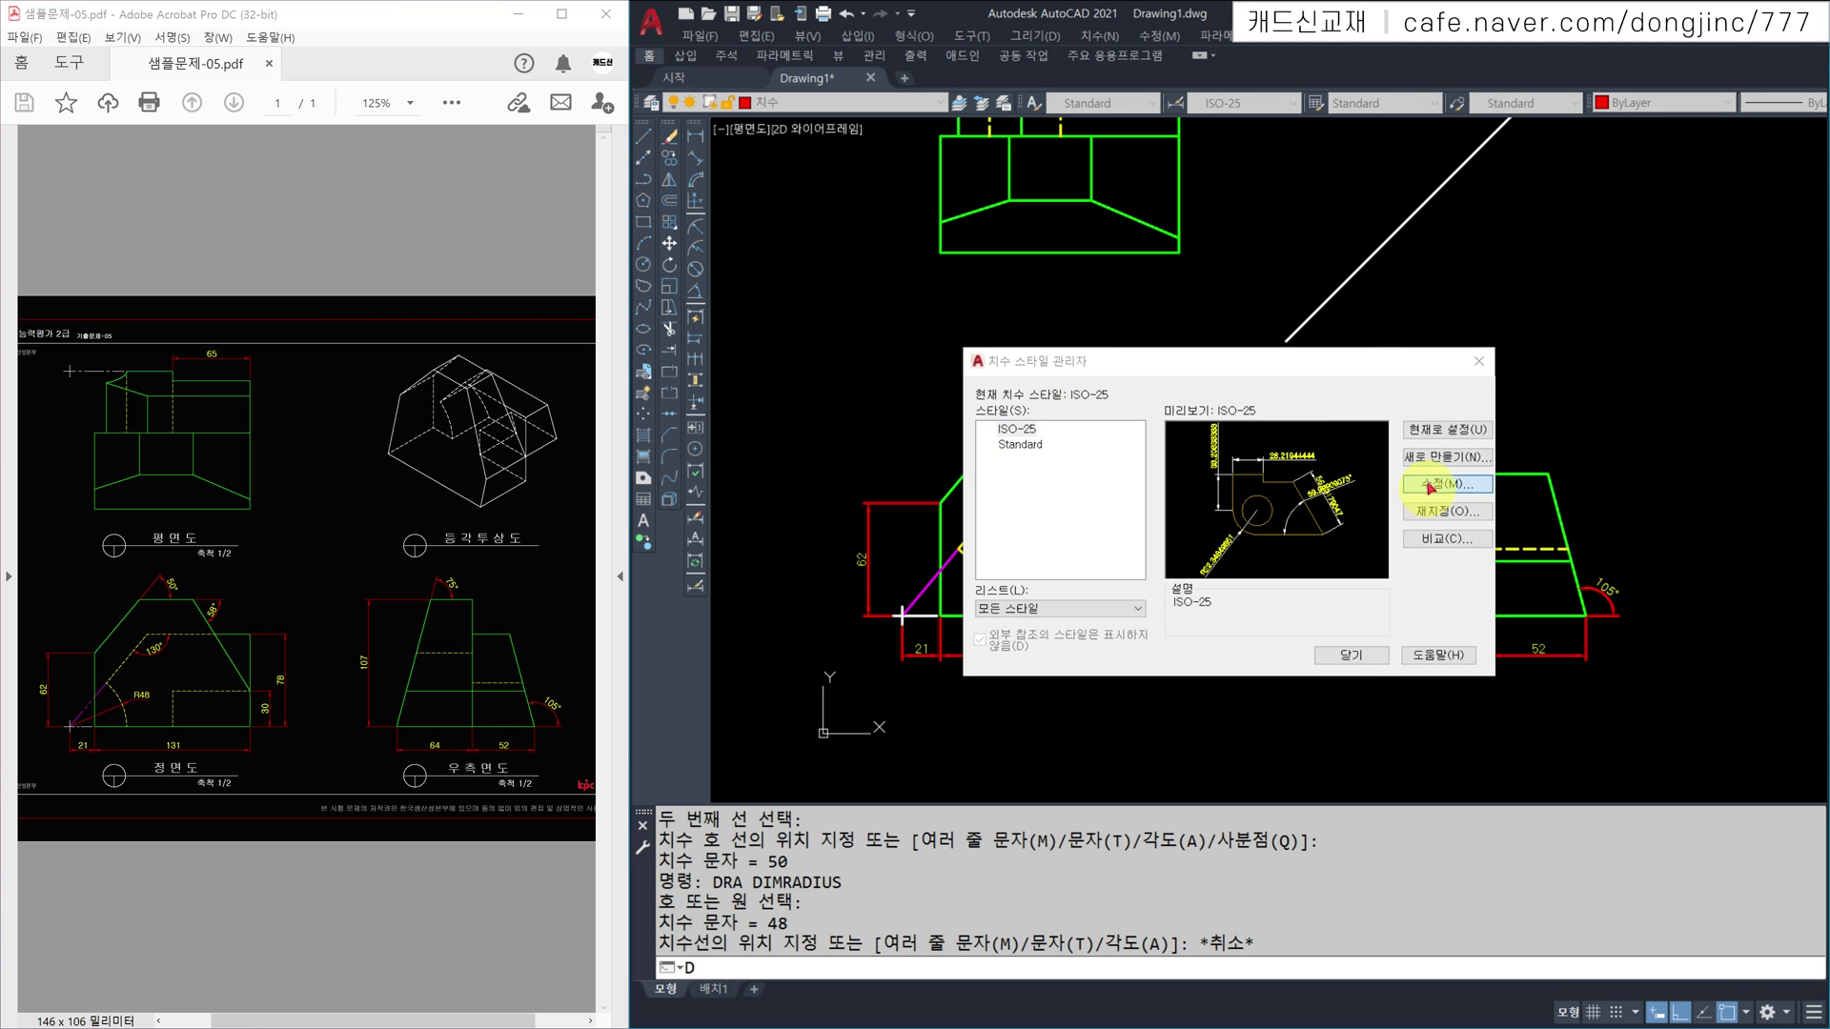
pyautogui.click(1429, 485)
pyautogui.click(970, 353)
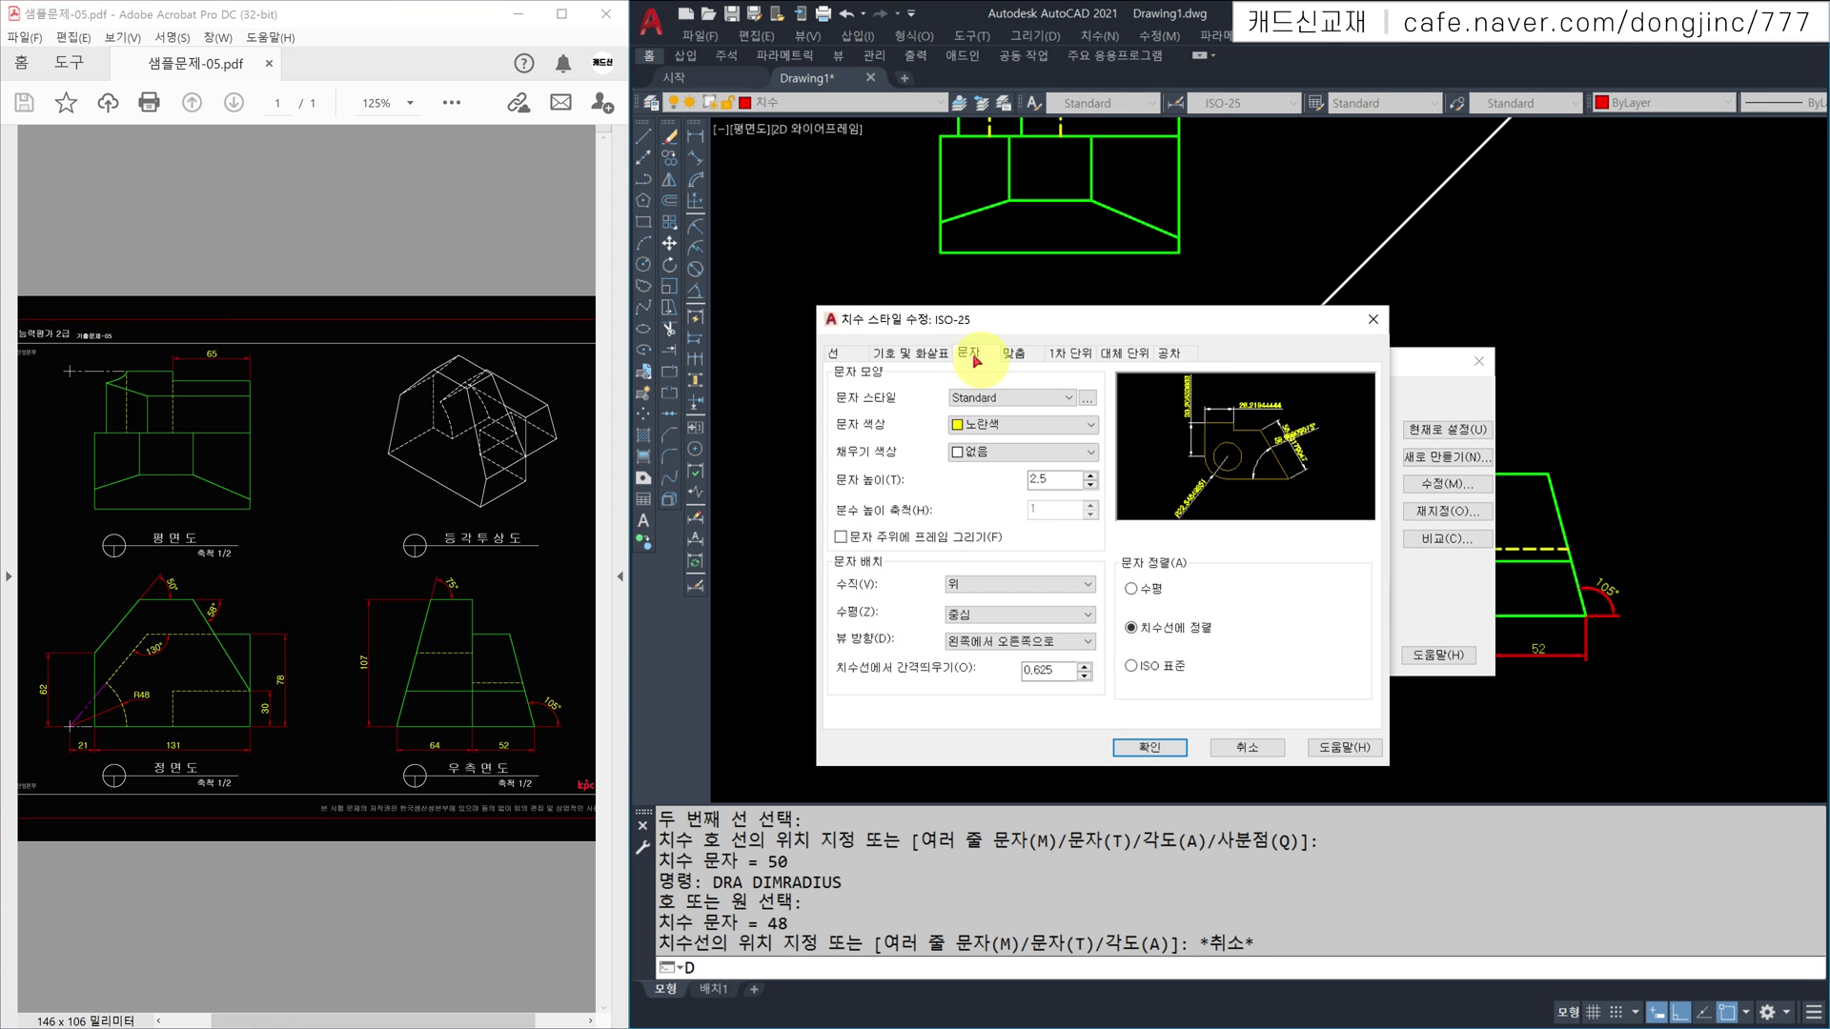
pyautogui.click(1132, 665)
pyautogui.click(1153, 746)
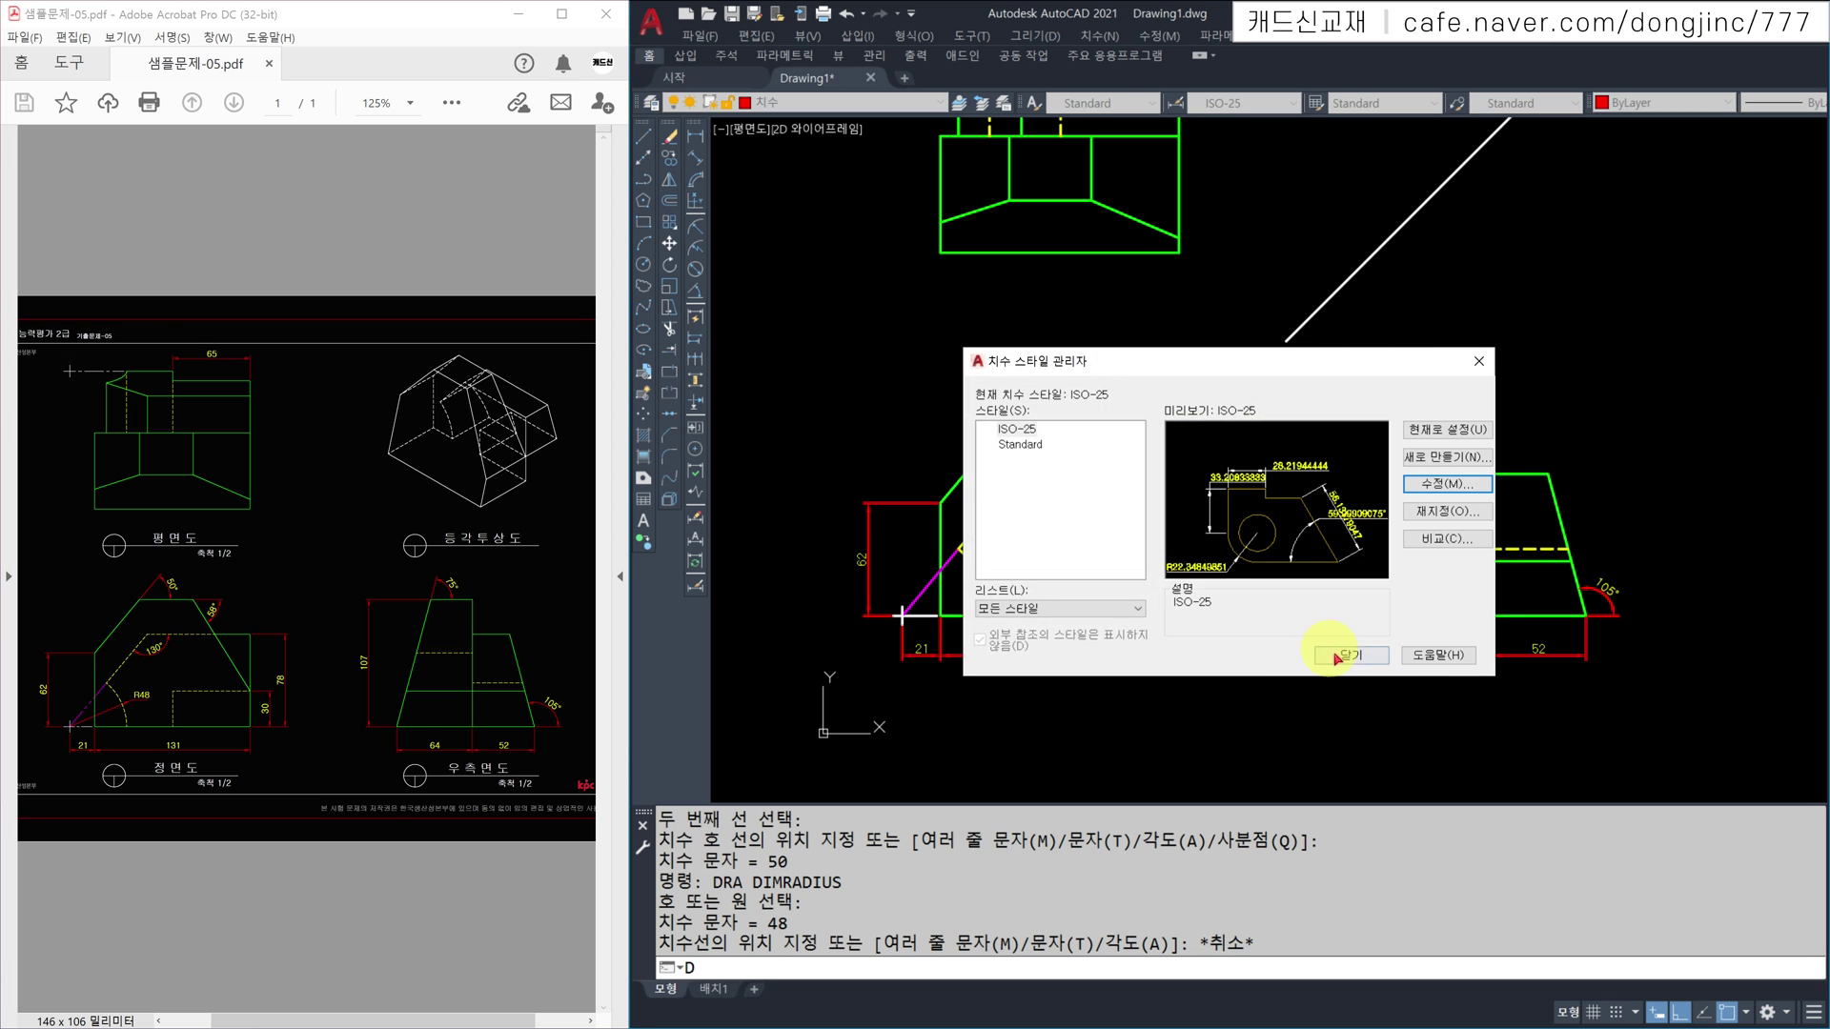
pyautogui.click(1346, 656)
# Step: Add a radius dimension to the hidden arc in the front view, with its text outside the arc
pyautogui.write('DRA')
pyautogui.press('Return')
pyautogui.click(985, 585)
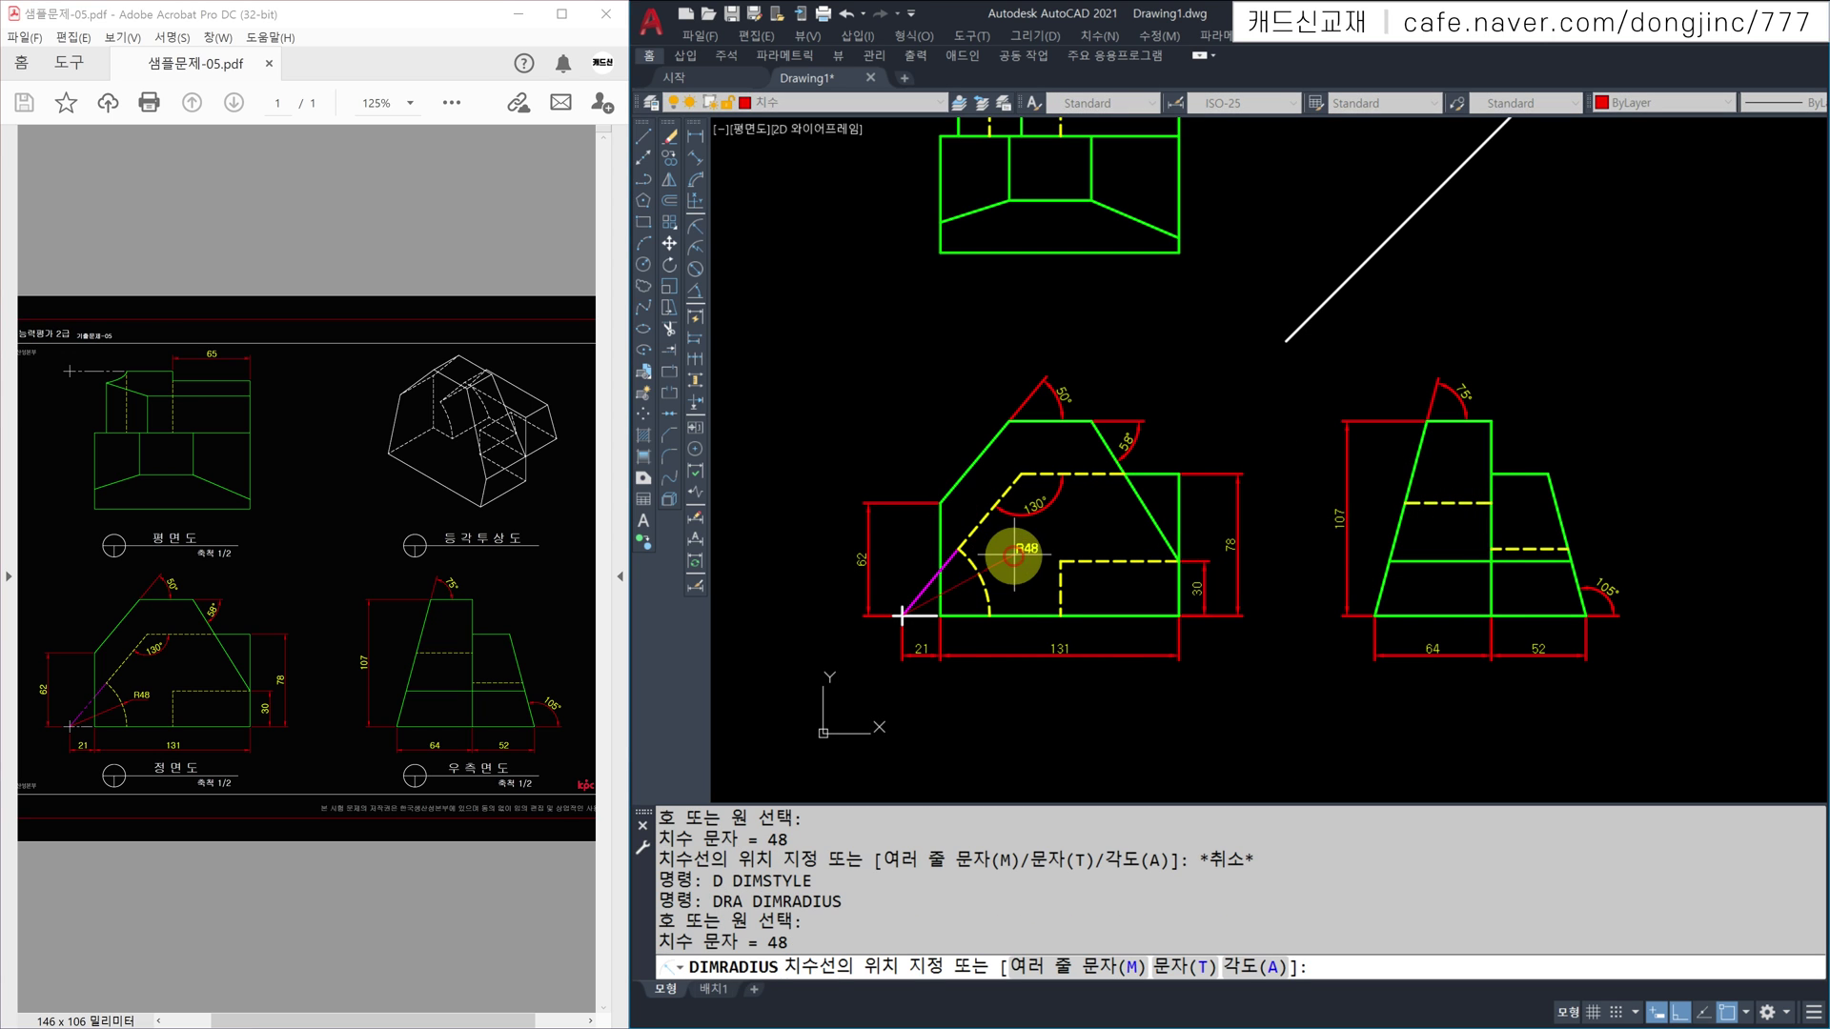
pyautogui.click(996, 554)
pyautogui.press('Escape')
pyautogui.press('Escape')
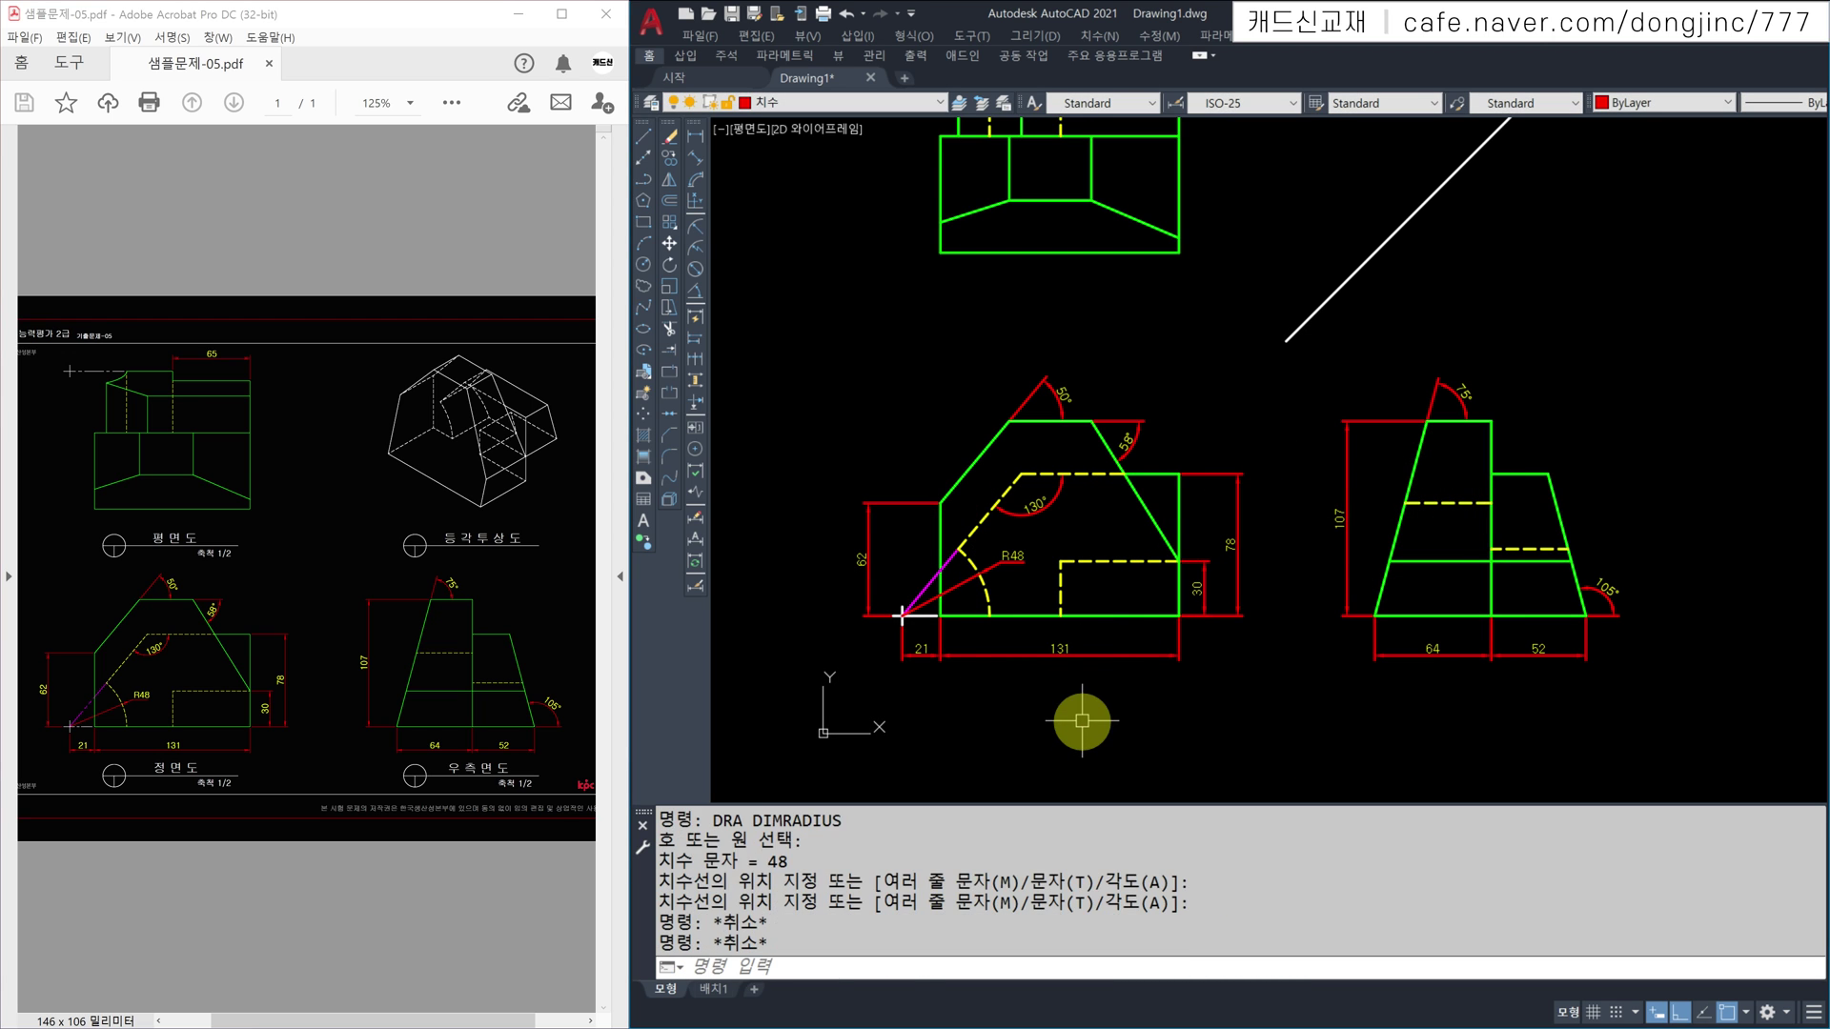
# Step: Erase the diagonal construction line between the top view and the side view
pyautogui.middleClick(1401, 437)
pyautogui.middleClick(1401, 437)
pyautogui.click(1497, 453)
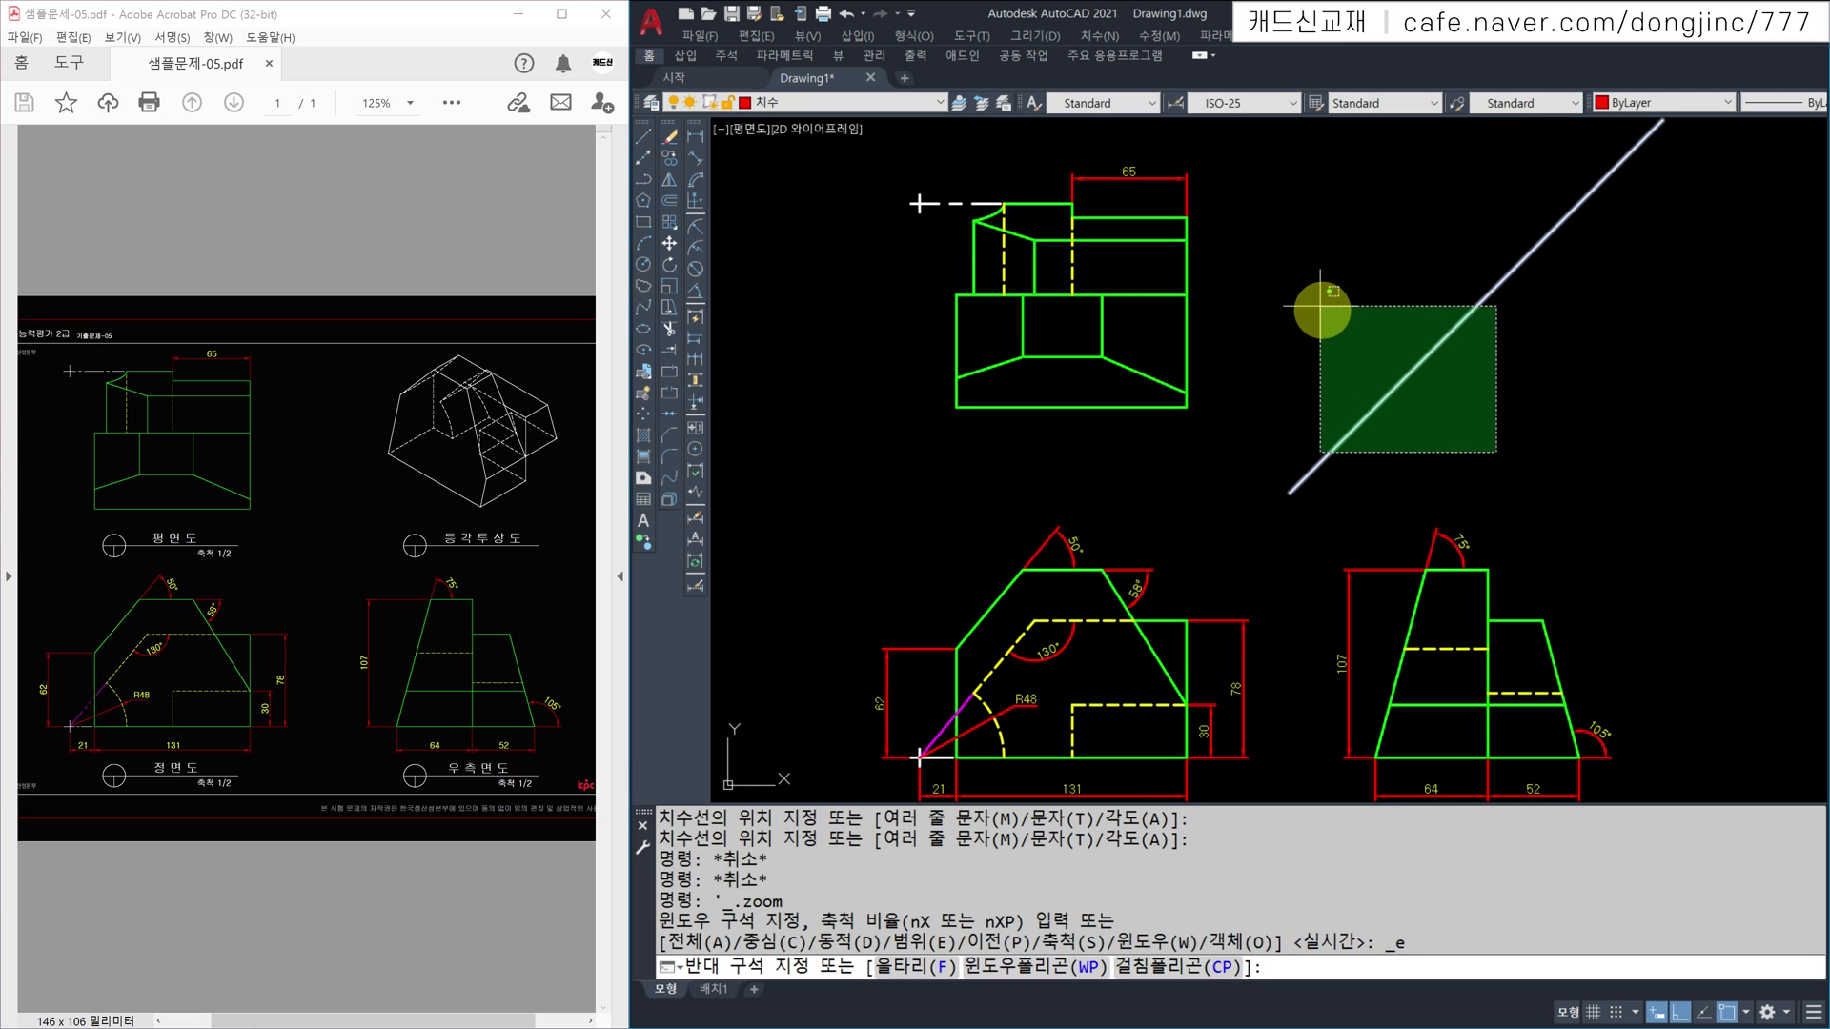
pyautogui.click(1318, 306)
pyautogui.write('E')
pyautogui.press('Return')
pyautogui.moveTo(1261, 567); pyautogui.dragTo(1264, 535, button='middle')
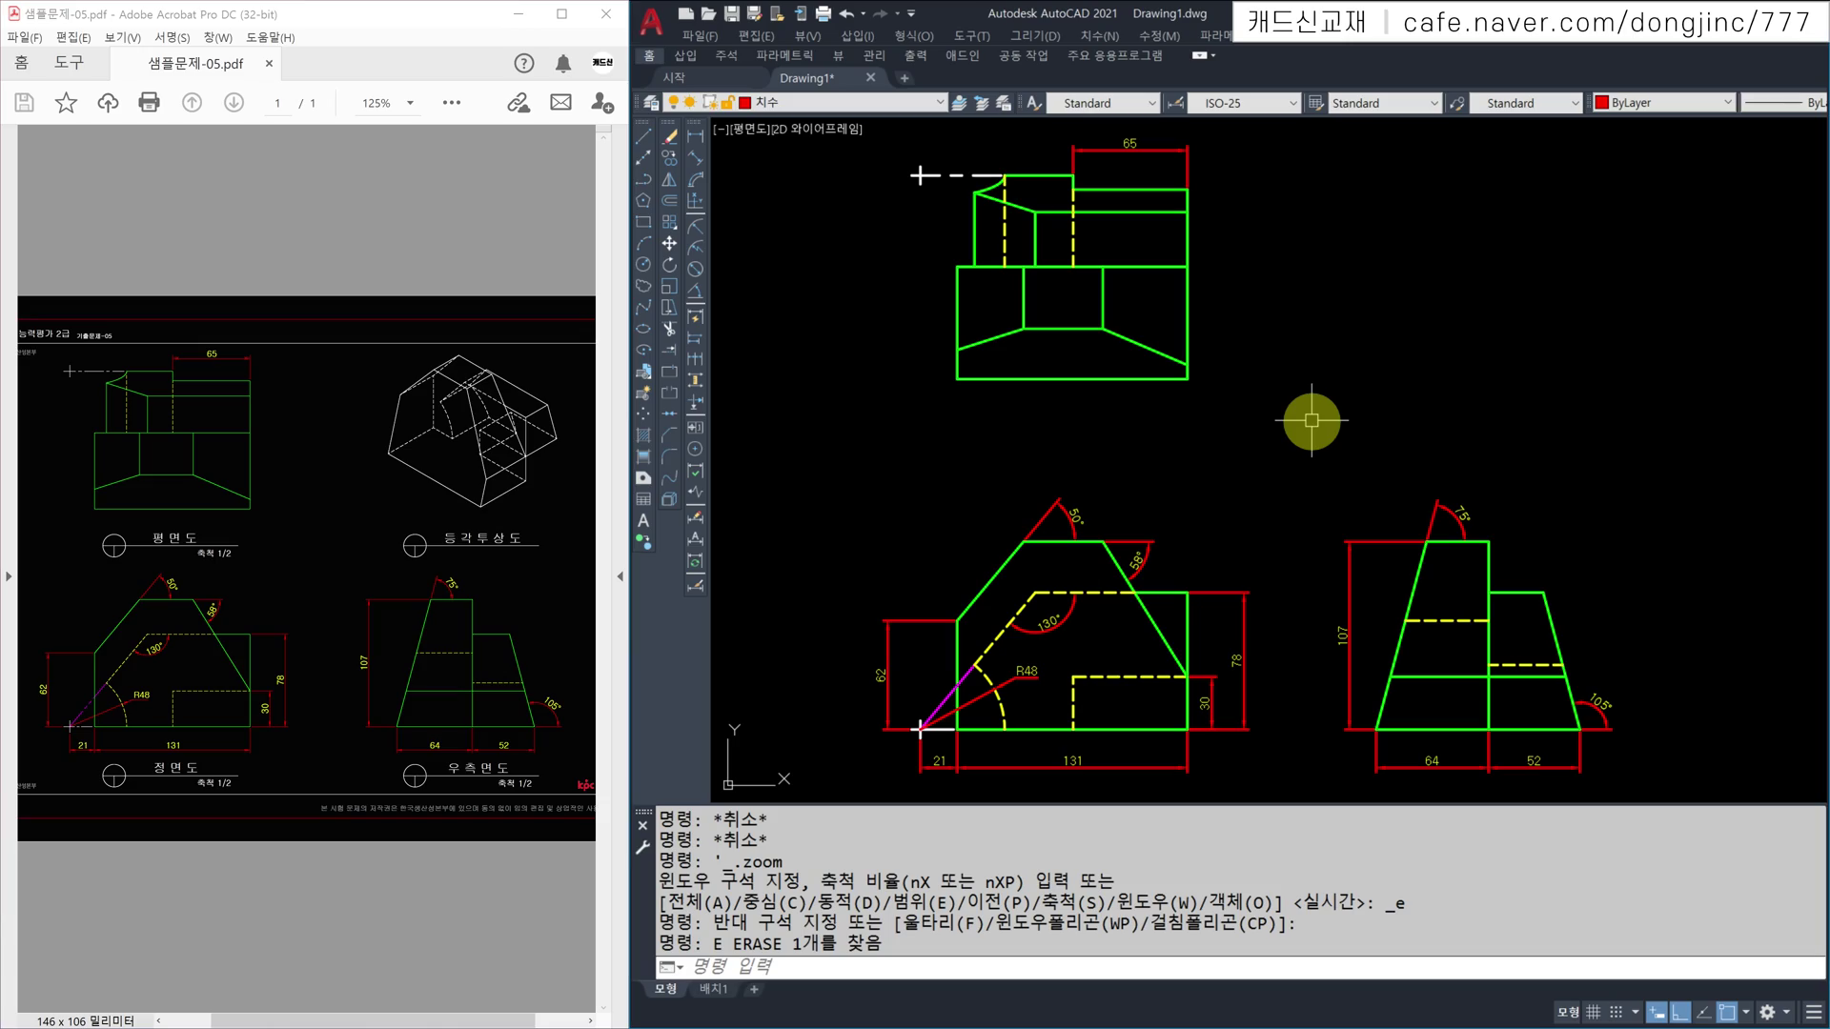